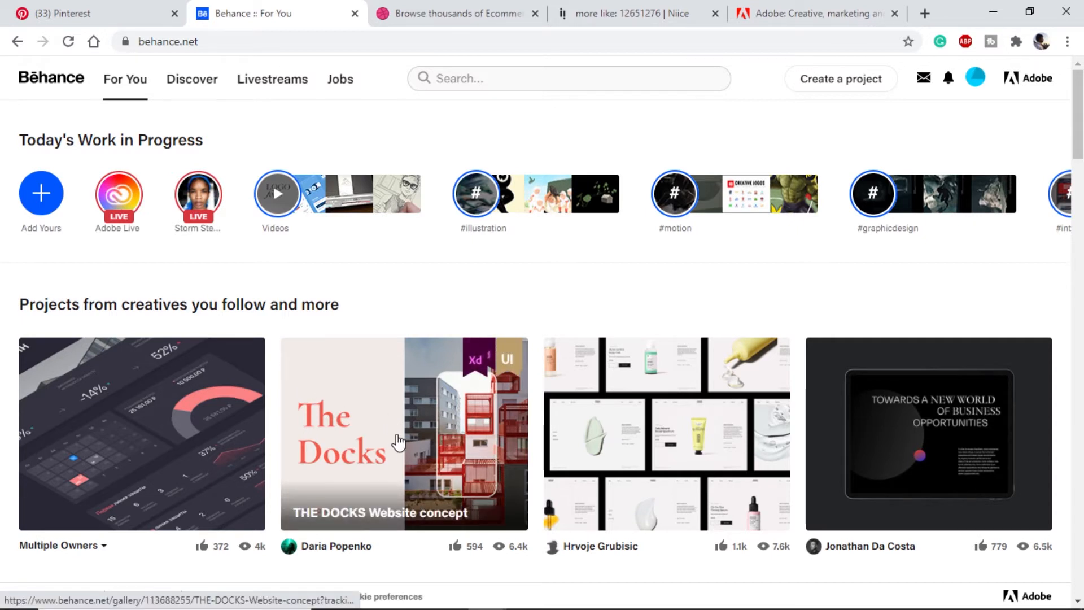
Browse the project feed on Behance for design inspiration.
{"action": "scroll", "coordinate": [396, 440], "scroll_direction": "down", "scroll_amount": 5}
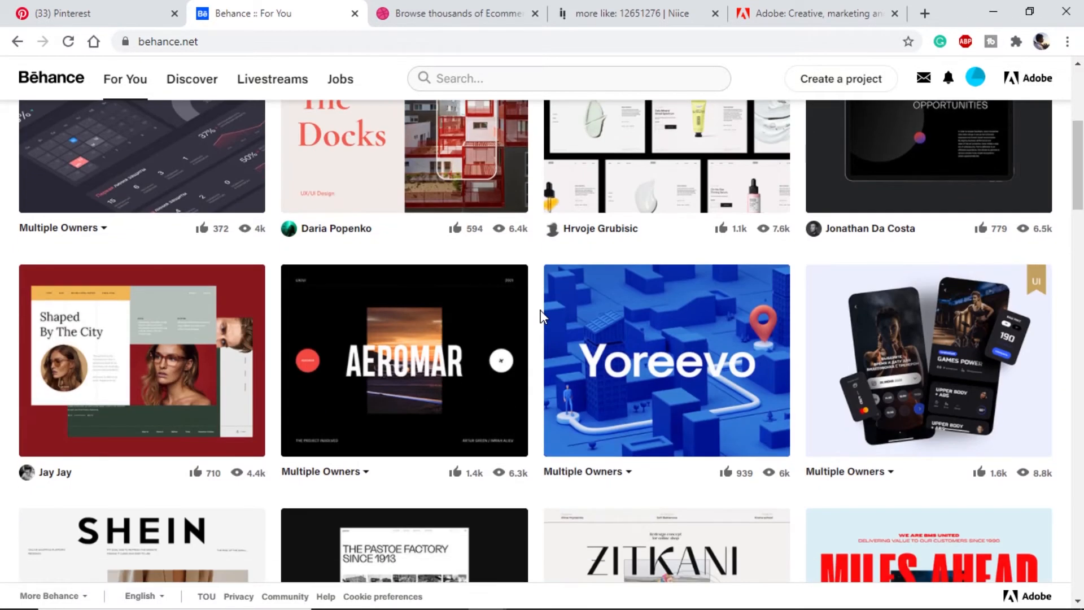
{"action": "scroll", "coordinate": [540, 315], "scroll_direction": "down", "scroll_amount": 5}
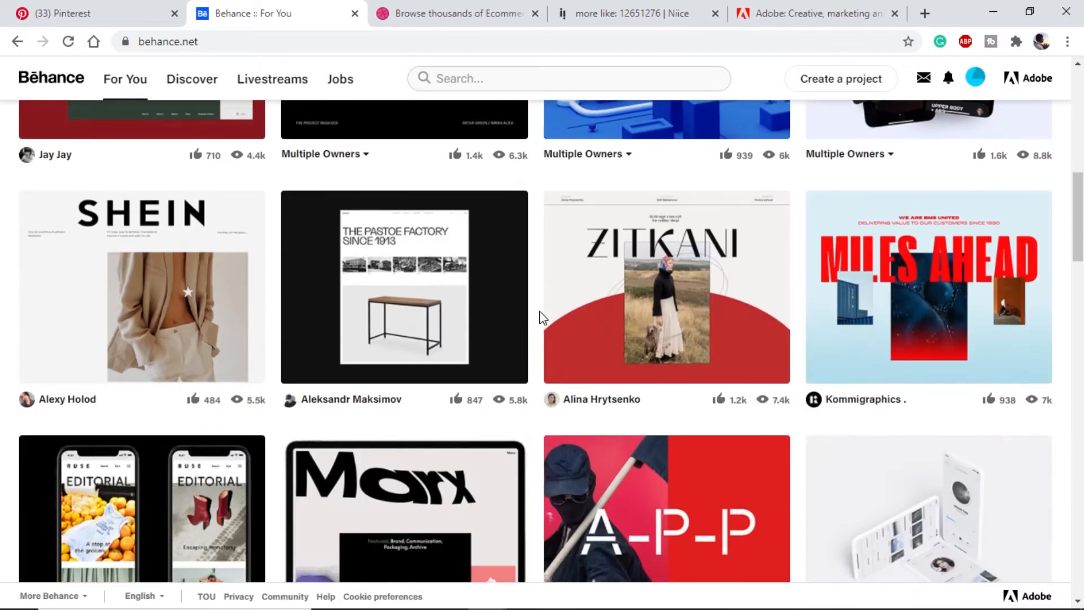
{"action": "scroll", "coordinate": [508, 226], "scroll_direction": "up", "scroll_amount": 10}
Switch to Dribbble and look through the ecommerce shots for layout ideas.
{"action": "left_click", "coordinate": [458, 8]}
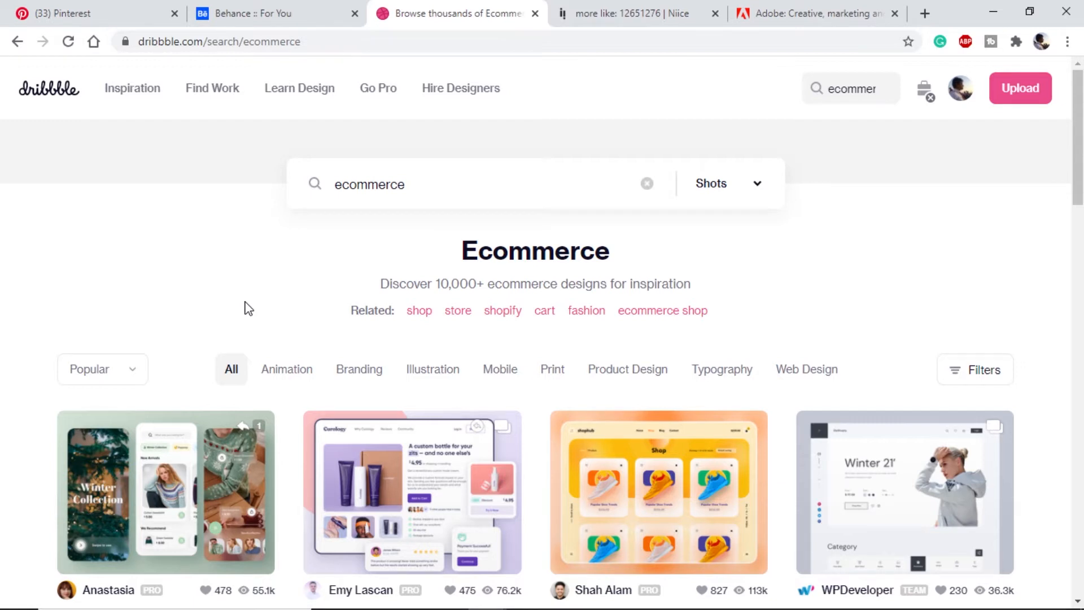
{"action": "scroll", "coordinate": [286, 407], "scroll_direction": "down", "scroll_amount": 3}
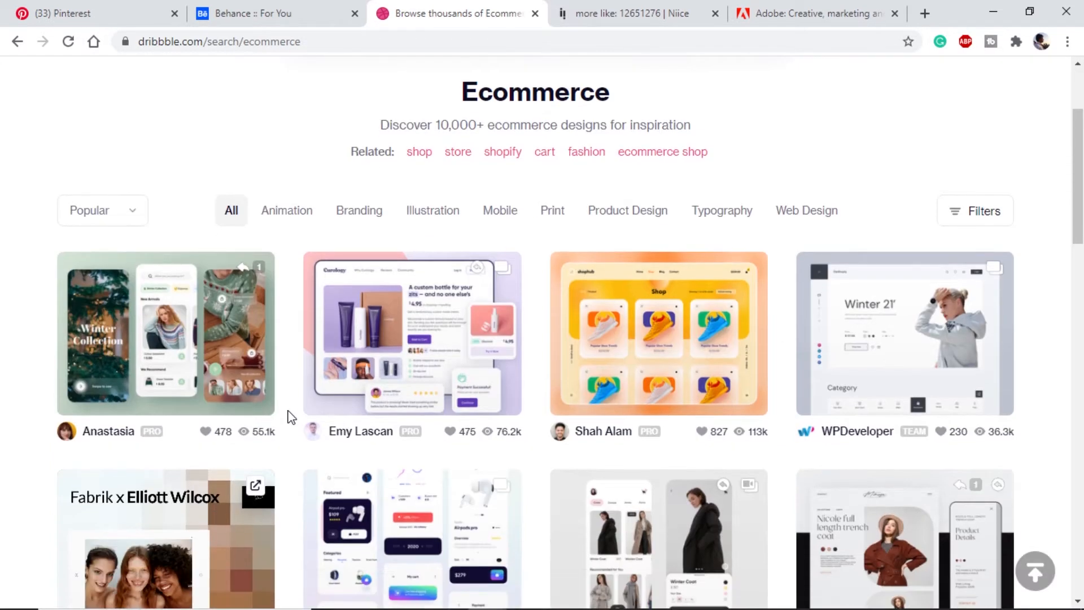
{"action": "scroll", "coordinate": [290, 430], "scroll_direction": "down", "scroll_amount": 6}
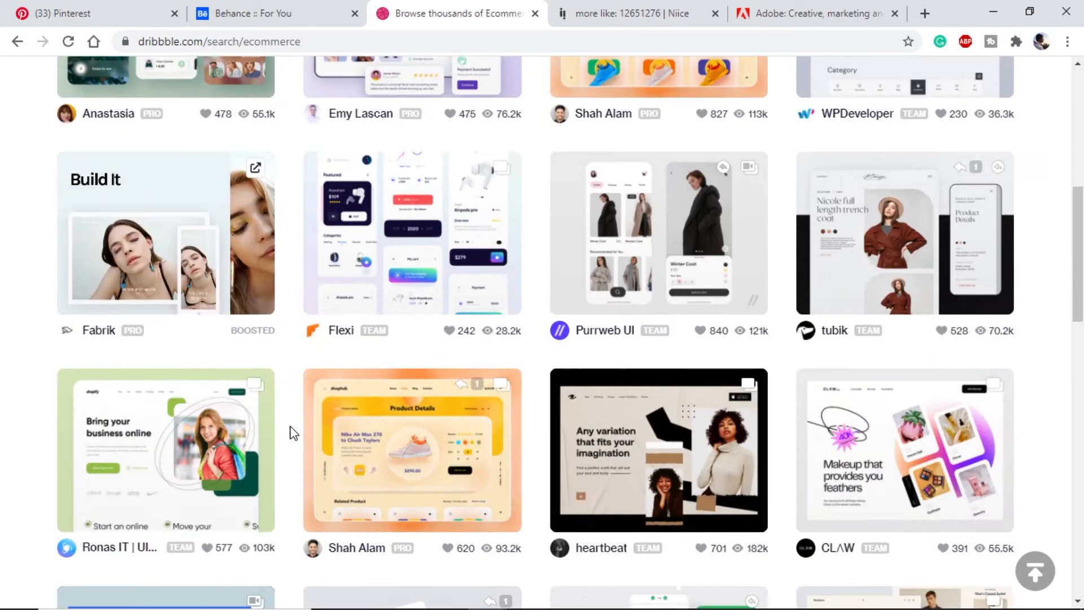
{"action": "scroll", "coordinate": [290, 433], "scroll_direction": "up", "scroll_amount": 9}
Check the Niice inspiration library, then revisit the Behance feed and the Dribbble ecommerce results.
{"action": "left_click", "coordinate": [583, 17]}
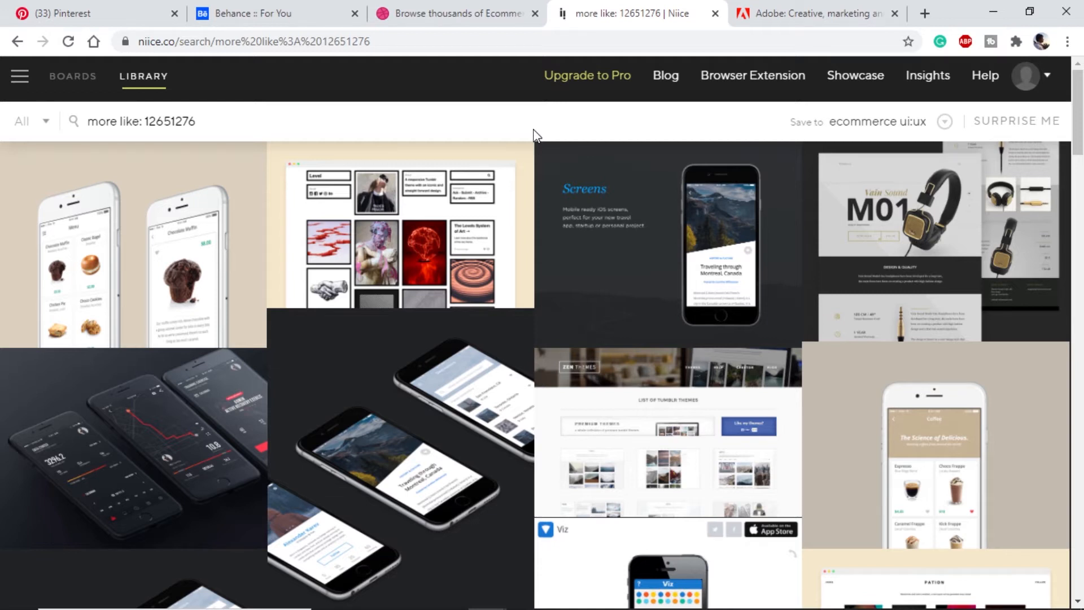
{"action": "left_click", "coordinate": [462, 10]}
{"action": "left_click", "coordinate": [257, 8]}
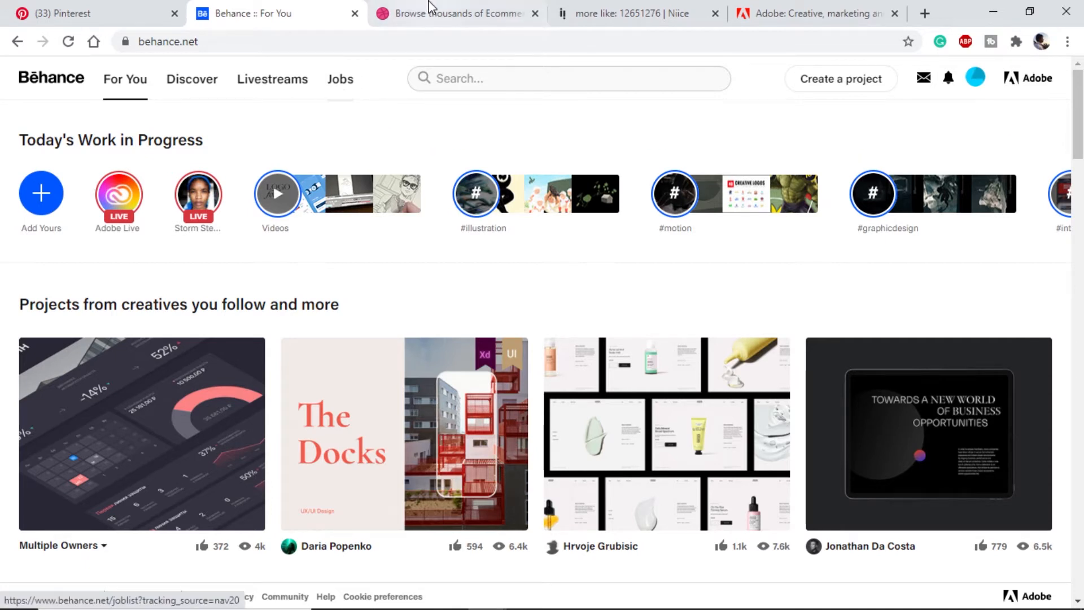
{"action": "left_click", "coordinate": [429, 8]}
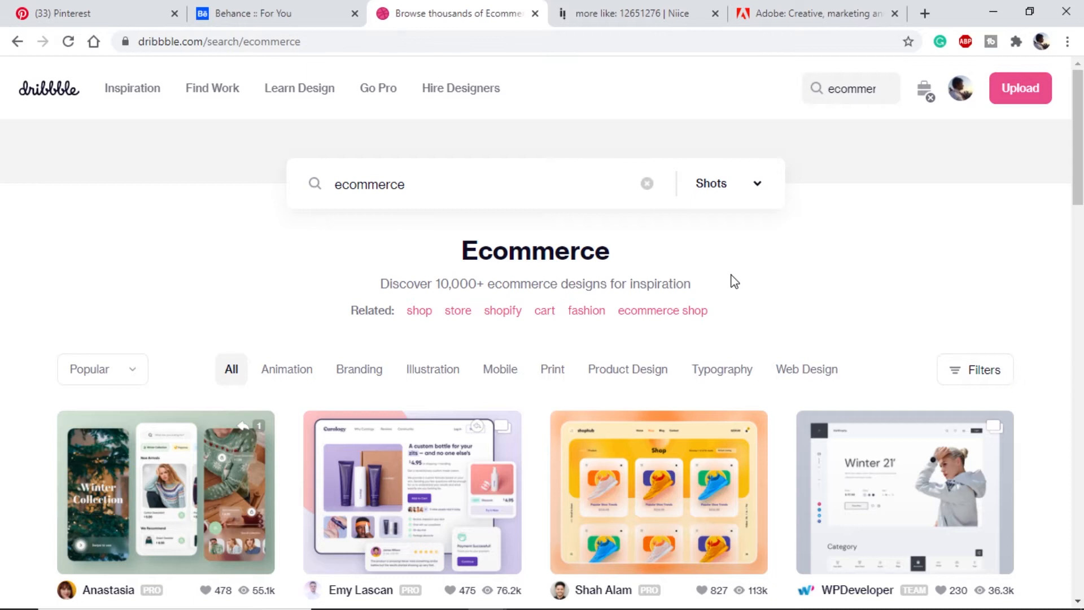
Switch to the Photos app and review the hand-drawn homepage, category page and product info wireframes.
{"action": "key", "text": "alt+Tab"}
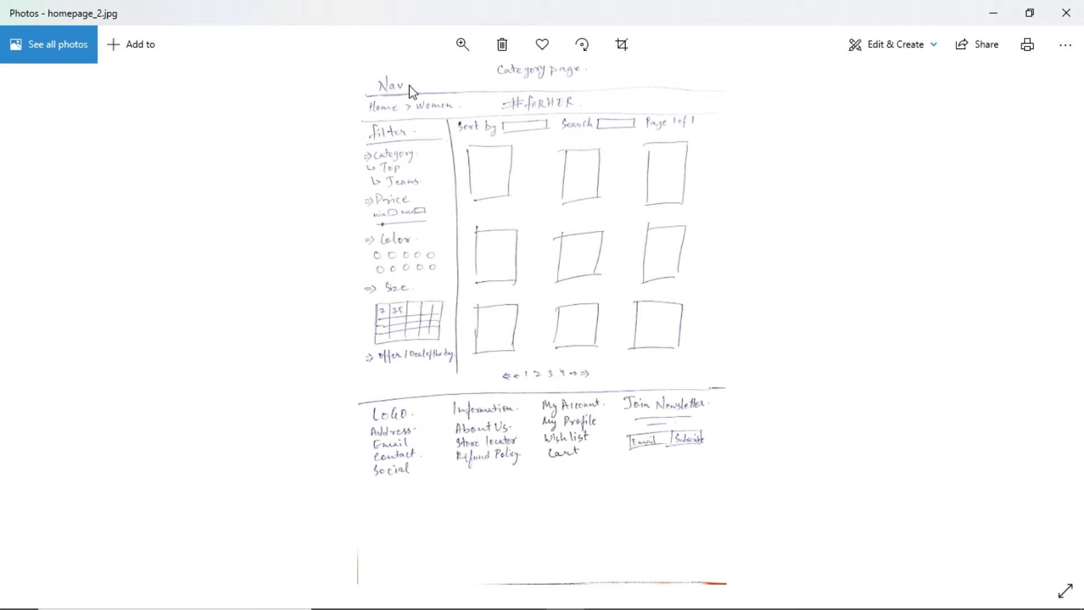
{"action": "key", "text": "Left"}
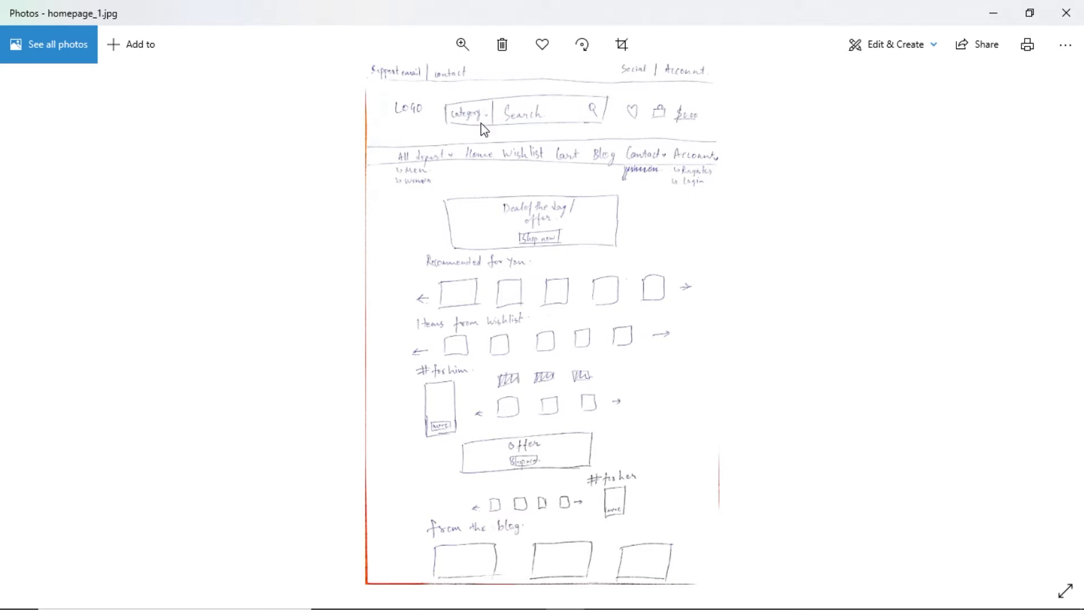
{"action": "key", "text": "Right"}
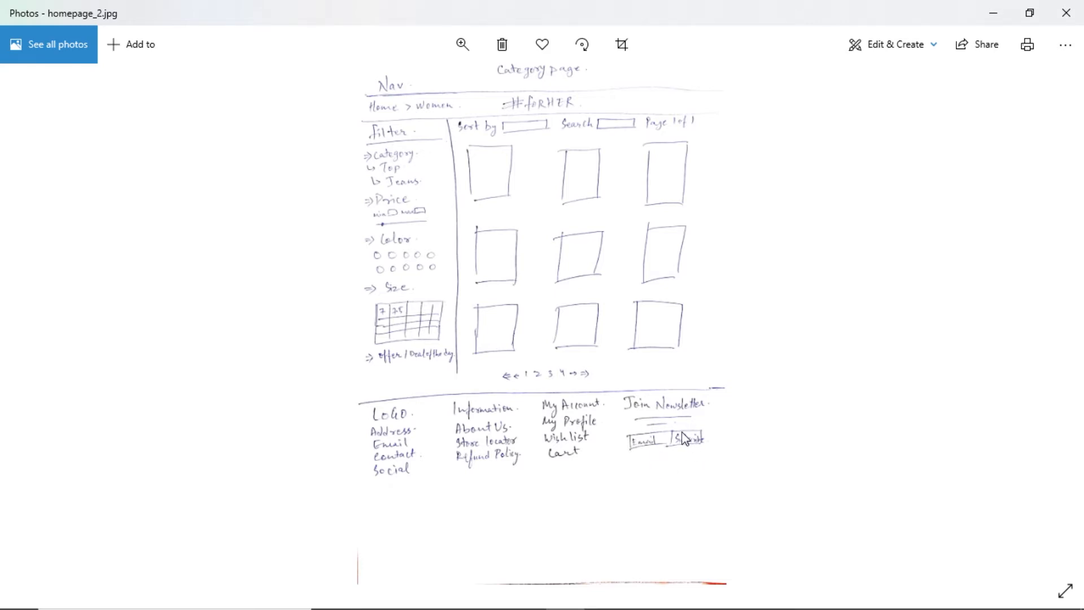
{"action": "key", "text": "Right"}
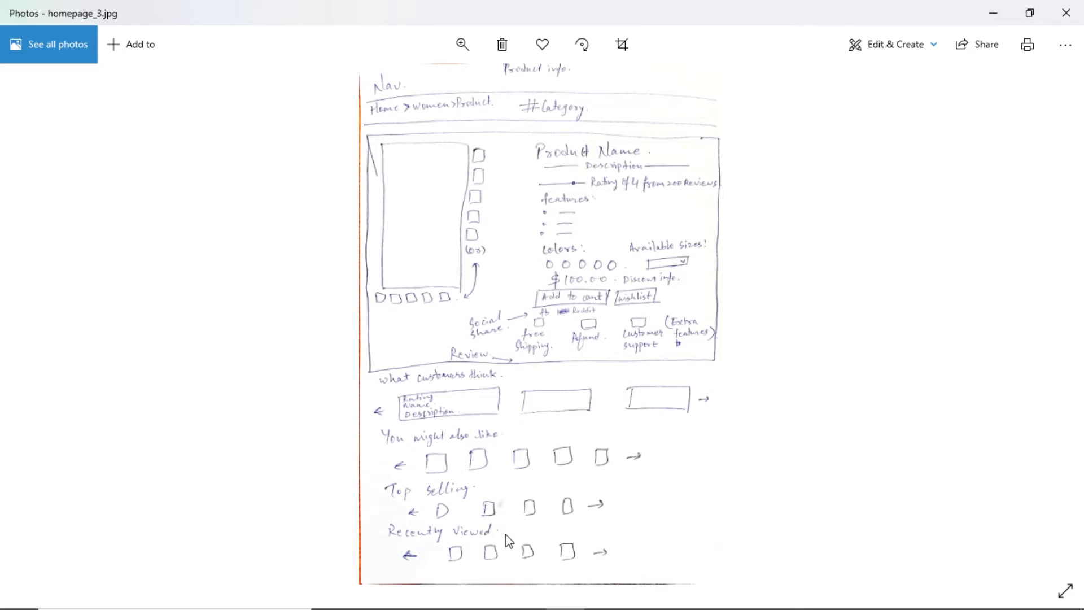
Review the blog, wishlist and cart, login/signup, account, contact and legal page wireframes.
{"action": "key", "text": "Right"}
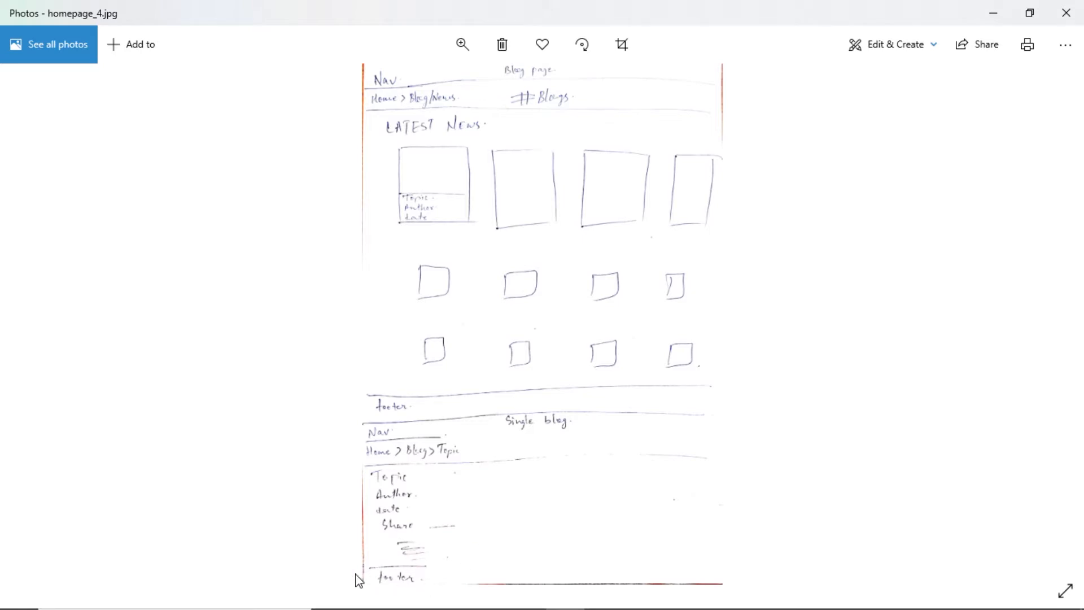
{"action": "key", "text": "Right"}
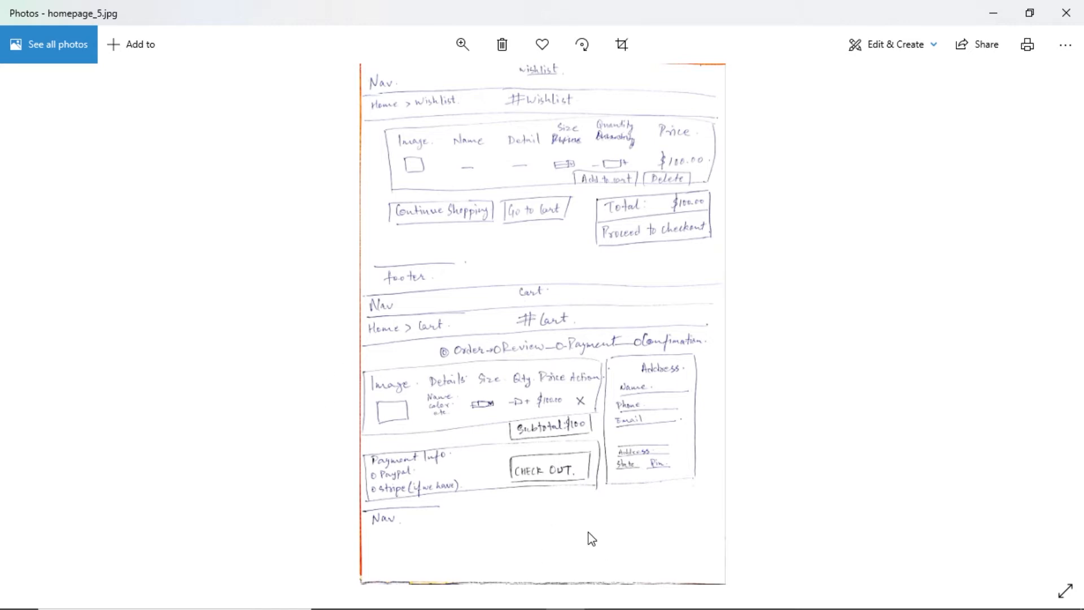
{"action": "key", "text": "Right"}
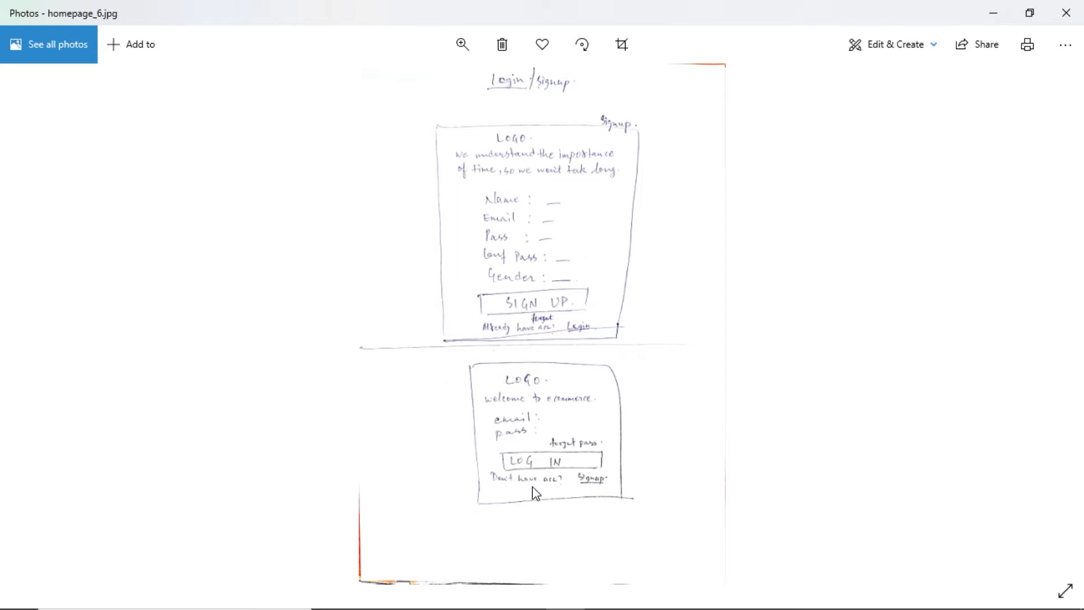
{"action": "key", "text": "Right"}
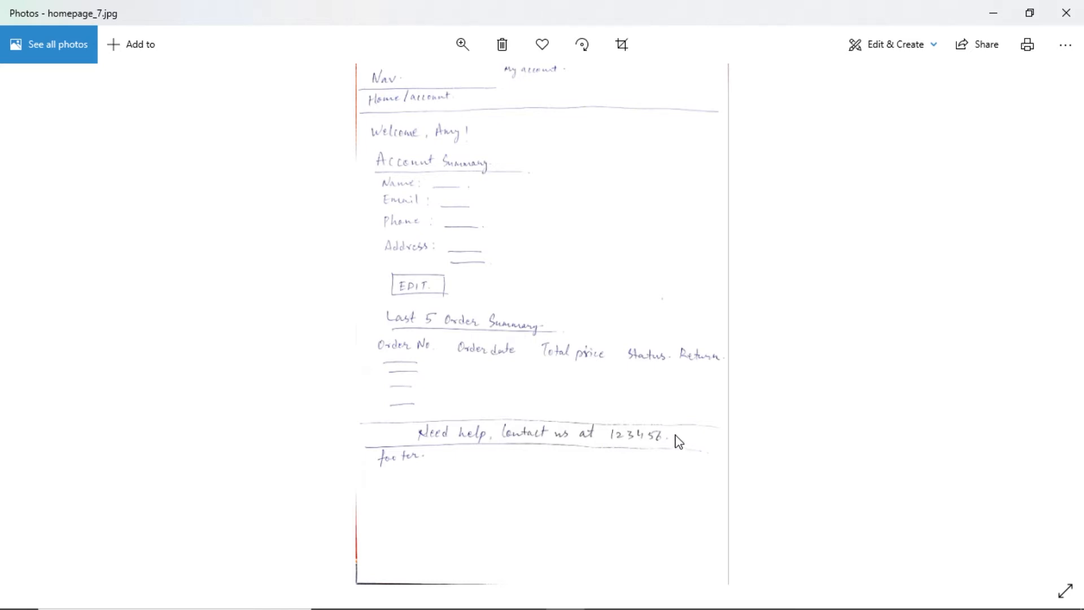
{"action": "key", "text": "Right"}
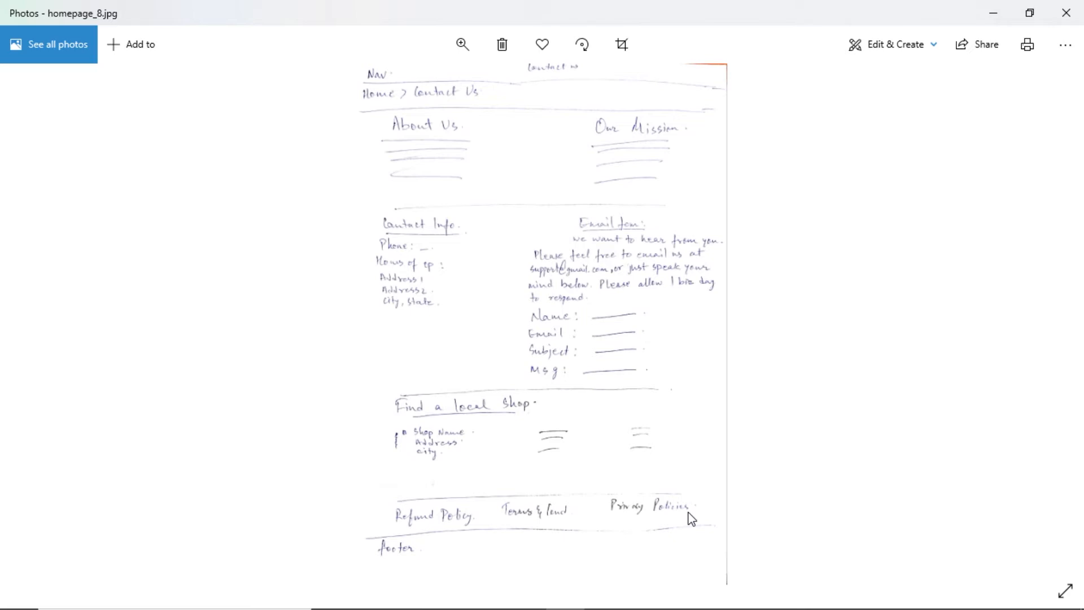
{"action": "key", "text": "Right"}
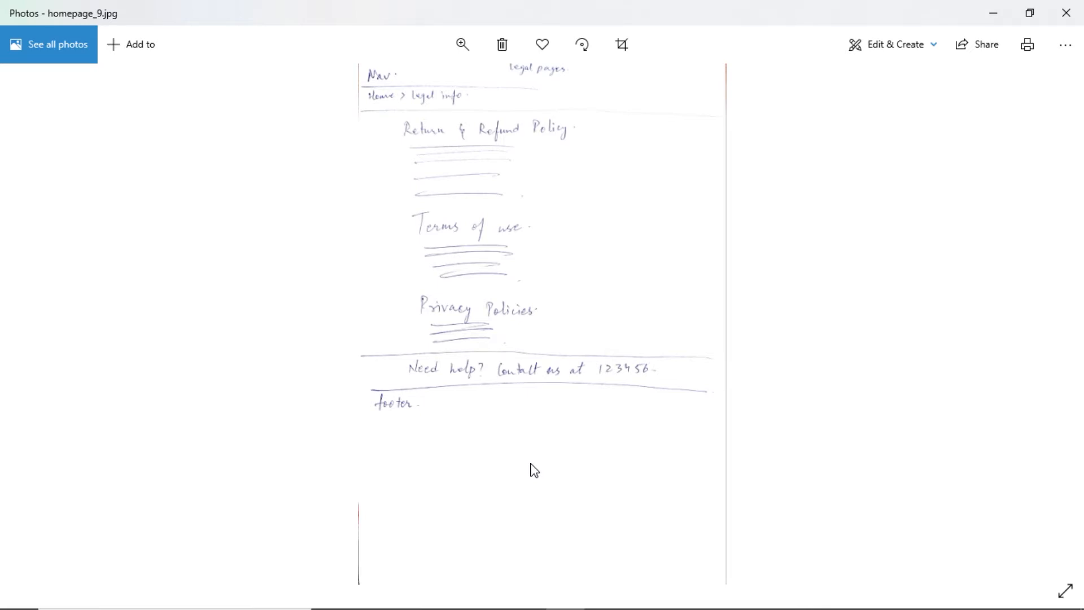
Review the admin wireframes for the dashboard, inventory and order management, then go back two sketches.
{"action": "key", "text": "Right"}
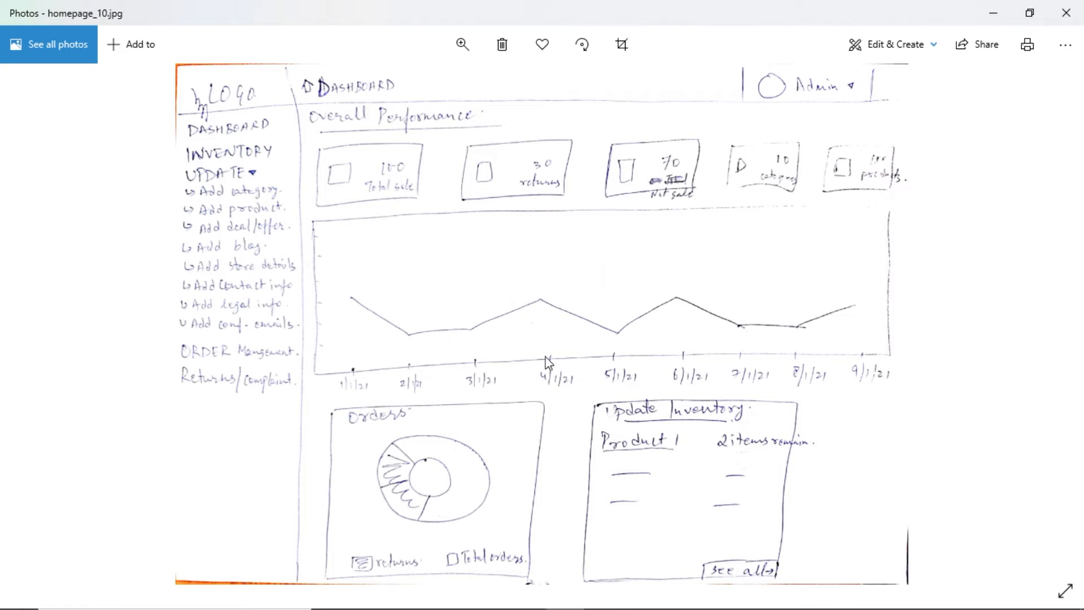
{"action": "key", "text": "Right"}
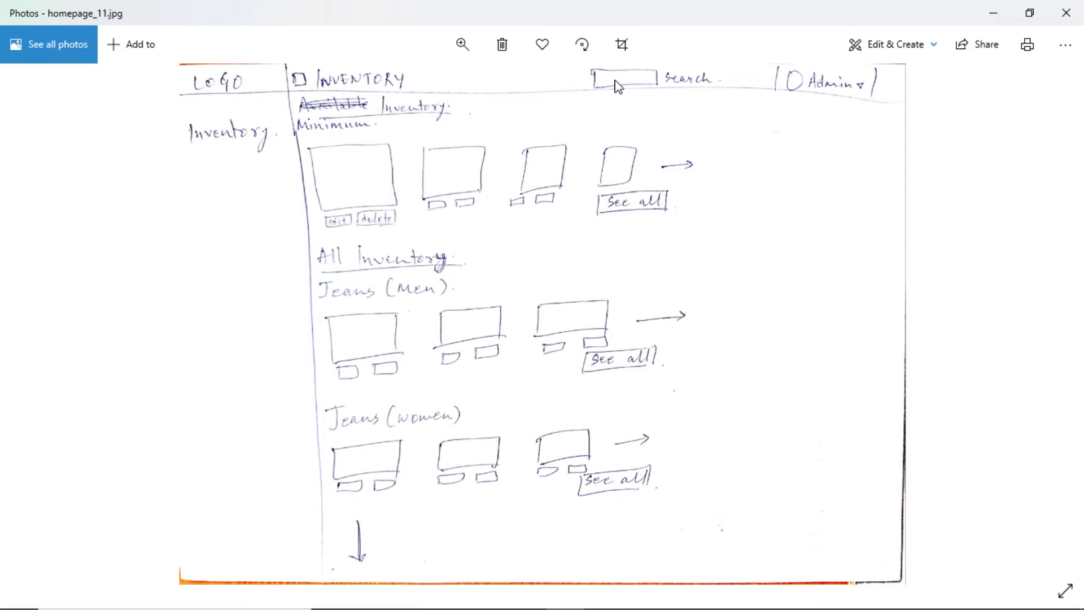
{"action": "key", "text": "Right"}
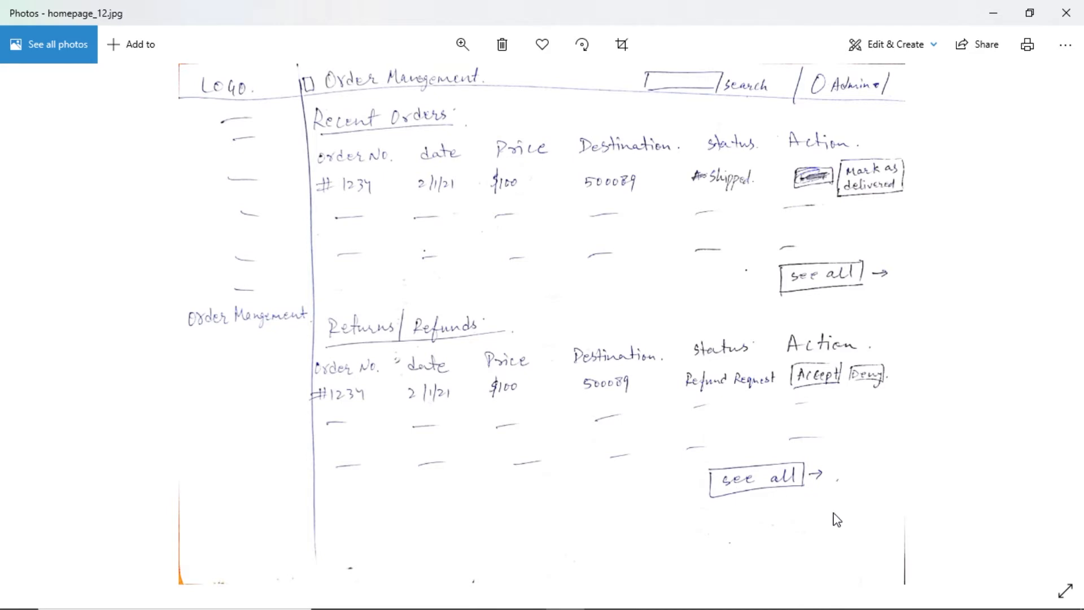
{"action": "key", "text": "Left"}
{"action": "key", "text": "Left"}
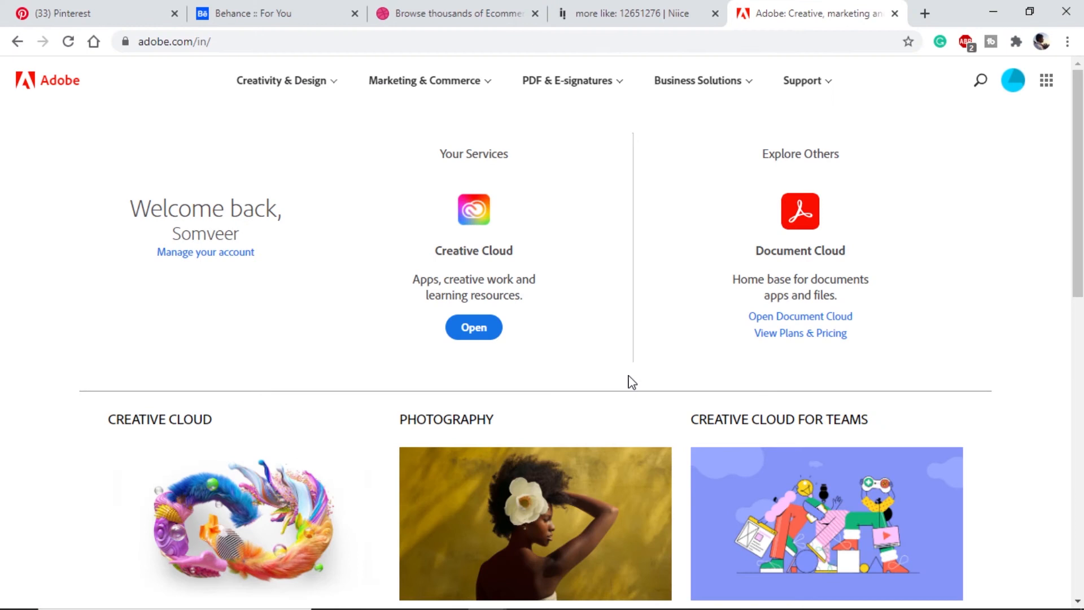
Open the XD product page from Adobe's creativity and design products on the Adobe website.
{"action": "scroll", "coordinate": [624, 380], "scroll_direction": "down", "scroll_amount": 5}
{"action": "scroll", "coordinate": [573, 293], "scroll_direction": "up", "scroll_amount": 5}
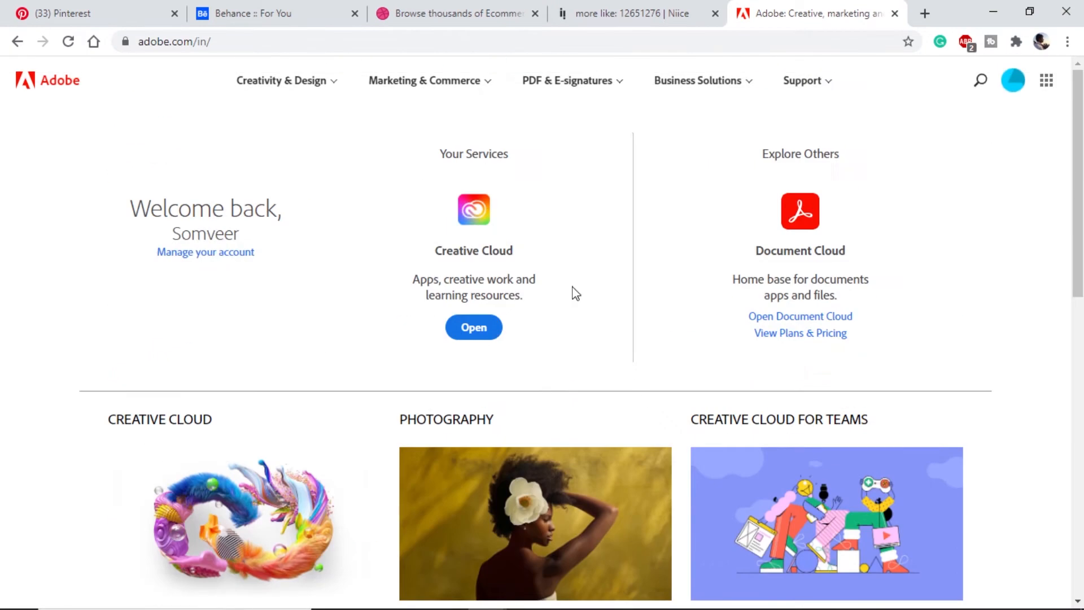
{"action": "left_click", "coordinate": [287, 82]}
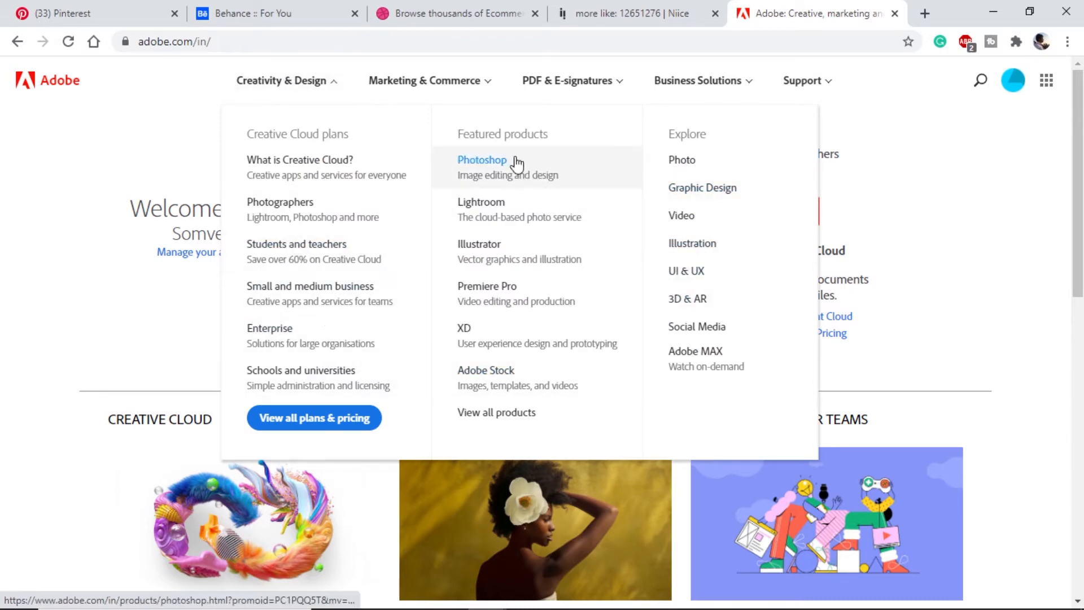
{"action": "left_click", "coordinate": [468, 336]}
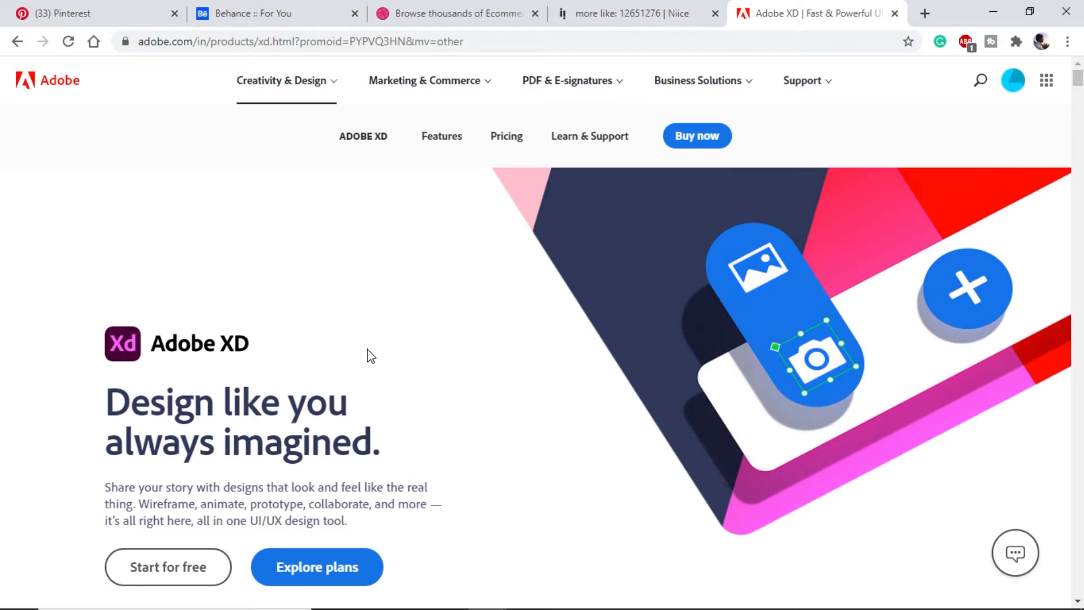
Open the XD pricing for individuals and examine the Starter and Single App plans.
{"action": "left_click", "coordinate": [500, 146]}
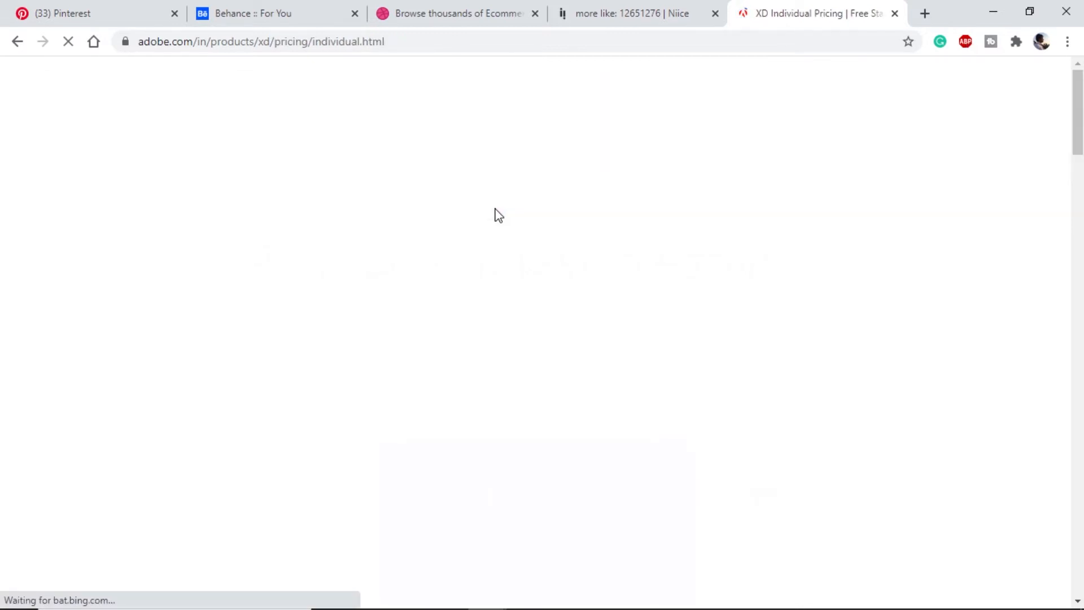
{"action": "scroll", "coordinate": [494, 362], "scroll_direction": "down", "scroll_amount": 3}
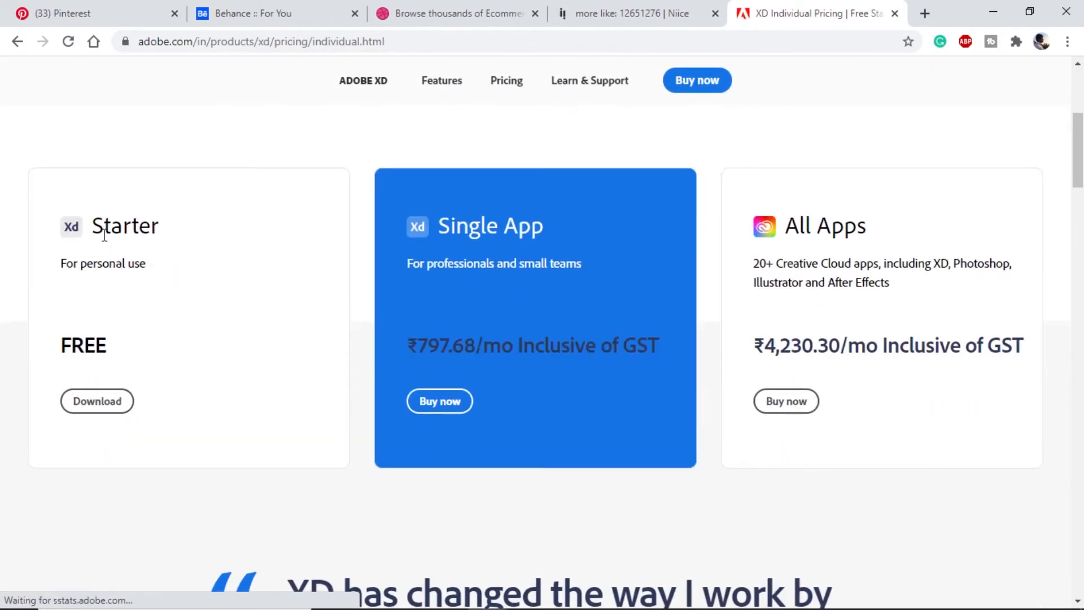
{"action": "double_click", "coordinate": [160, 232]}
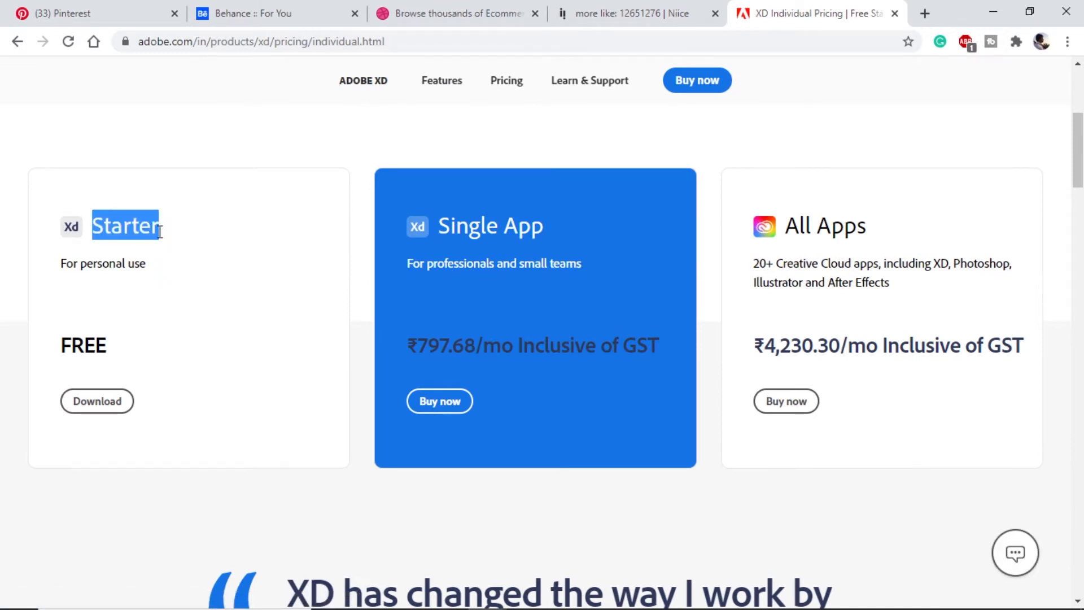
{"action": "left_click_drag", "start_coordinate": [418, 344], "coordinate": [539, 347]}
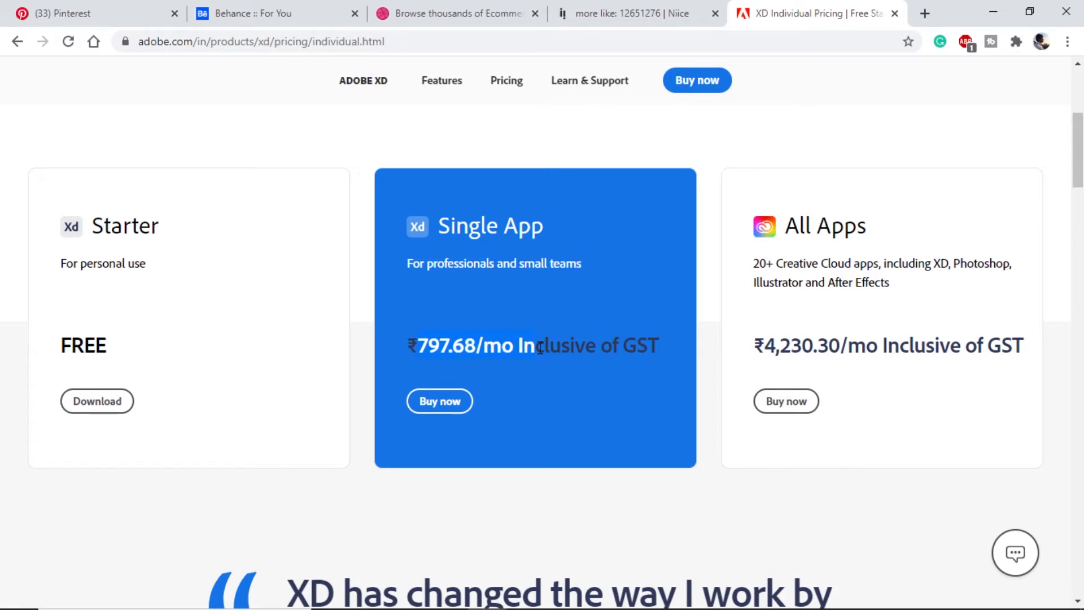
{"action": "left_click", "coordinate": [539, 347]}
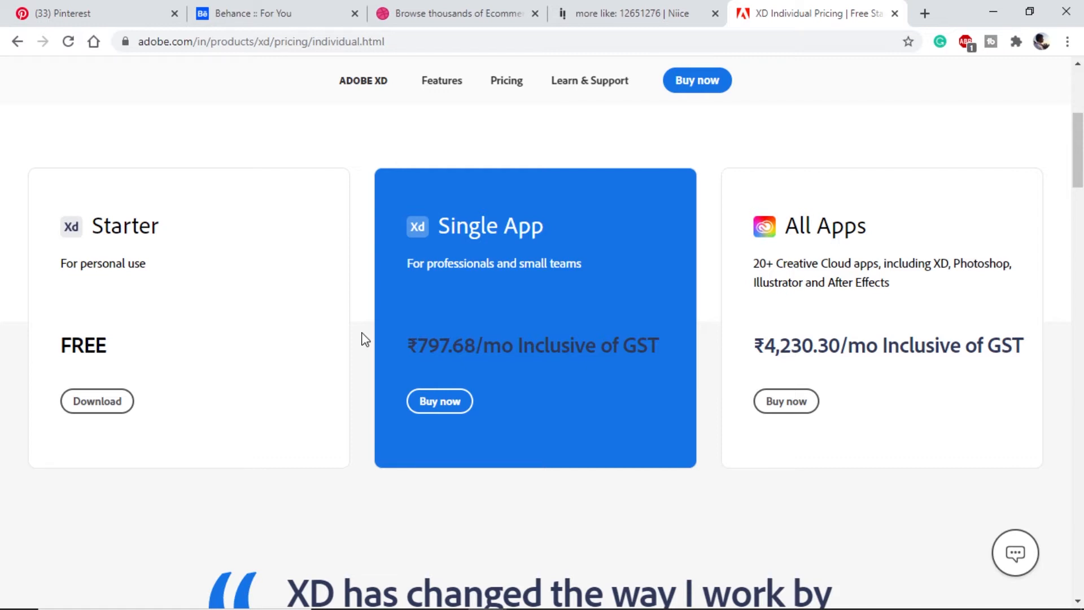
{"action": "left_click_drag", "start_coordinate": [93, 224], "coordinate": [136, 226]}
{"action": "left_click", "coordinate": [162, 233]}
Examine the Compare XD plans table, focusing on the Starter plan's coediting and link sharing limits.
{"action": "scroll", "coordinate": [368, 329], "scroll_direction": "down", "scroll_amount": 15}
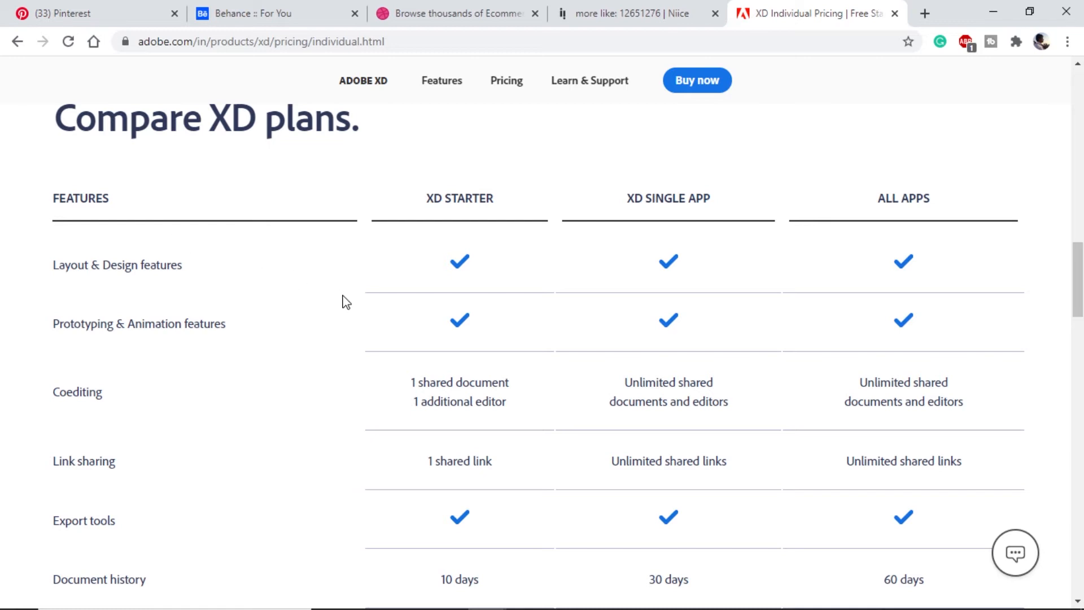
{"action": "left_click_drag", "start_coordinate": [411, 381], "coordinate": [511, 452]}
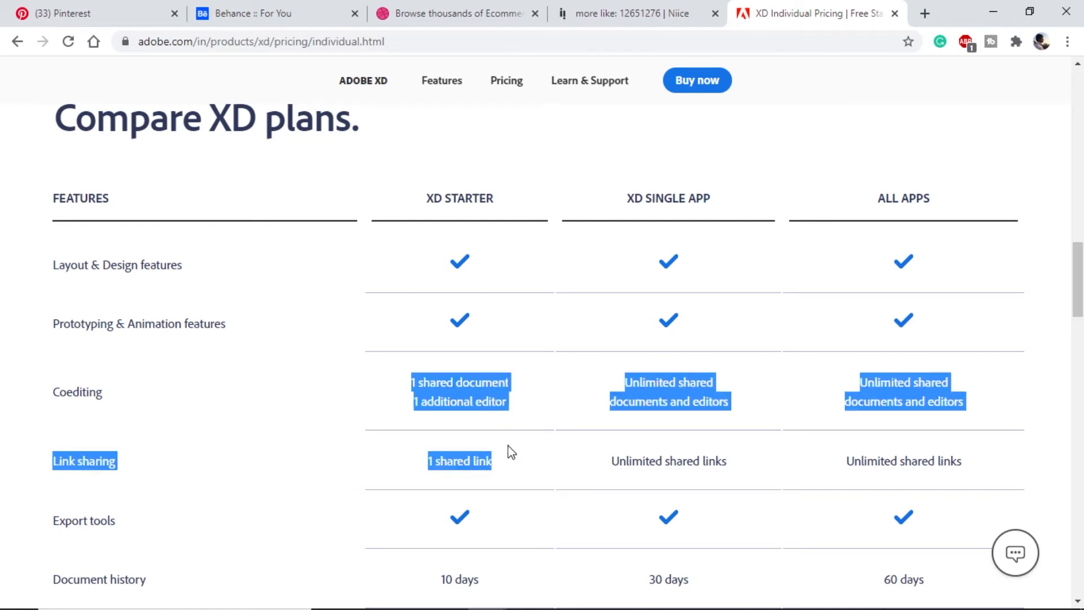
{"action": "left_click", "coordinate": [515, 410]}
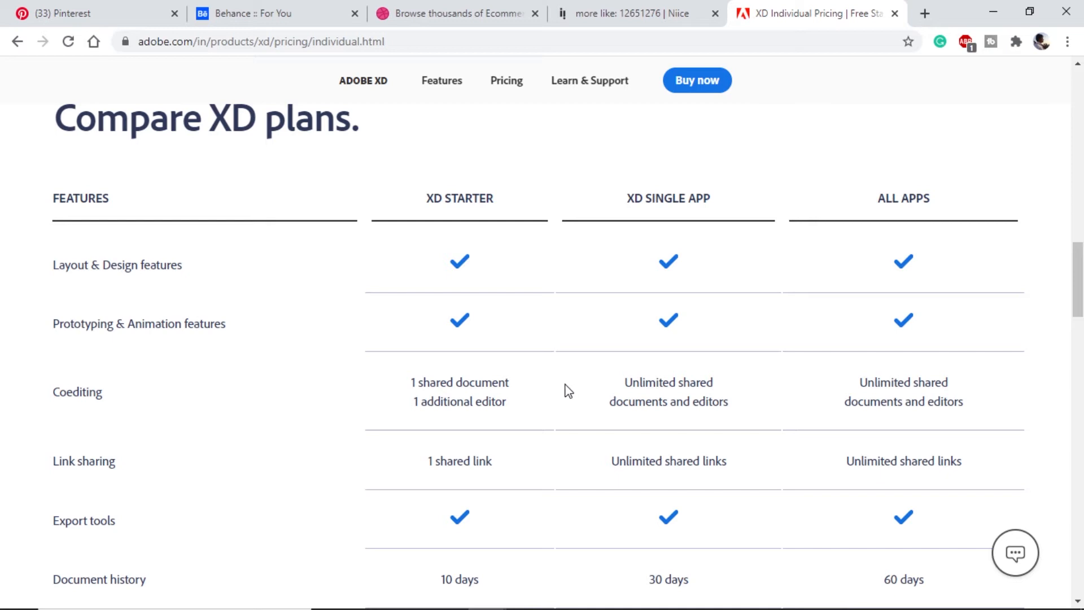
{"action": "scroll", "coordinate": [364, 304], "scroll_direction": "up", "scroll_amount": 10}
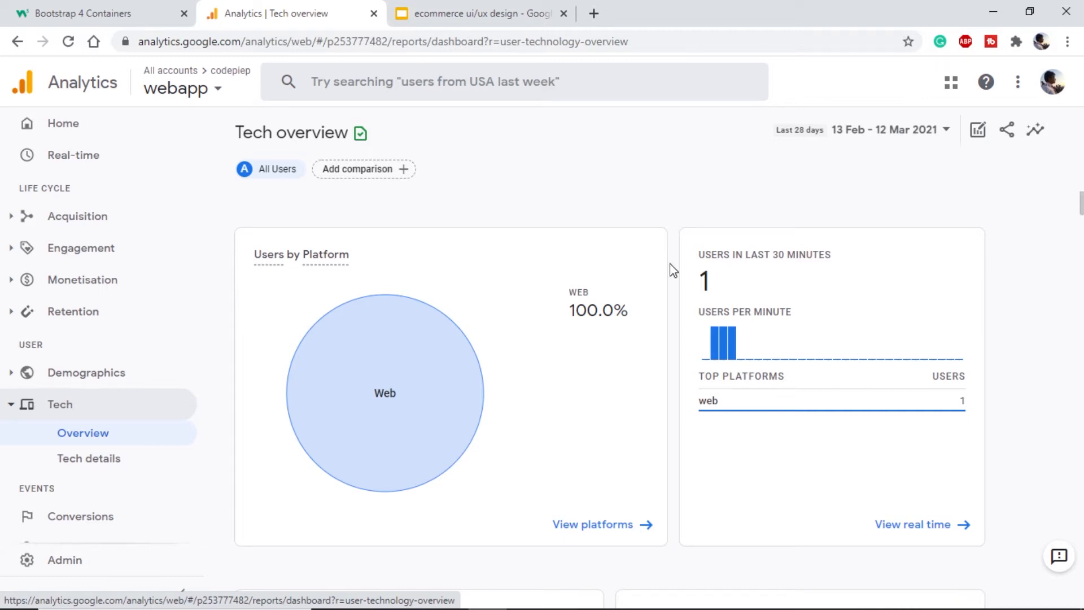
Examine the users by screen resolution chart in Google Analytics' Tech overview.
{"action": "scroll", "coordinate": [673, 271], "scroll_direction": "down", "scroll_amount": 15}
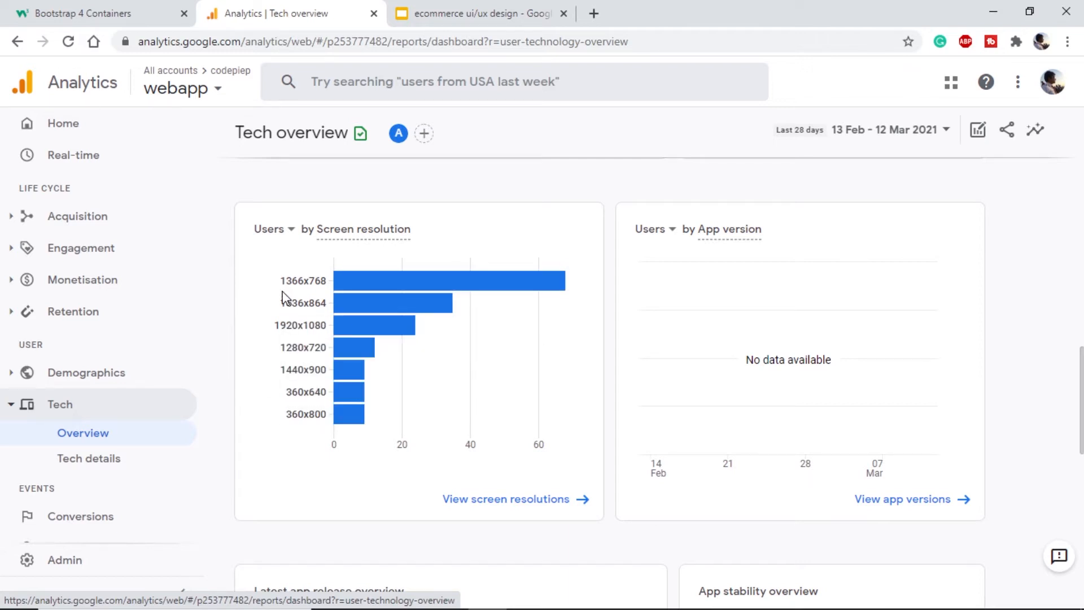
Switch to Adobe XD and create a new document from the Web 1920 (1920 × 1080) preset.
{"action": "mouse_move", "coordinate": [305, 295]}
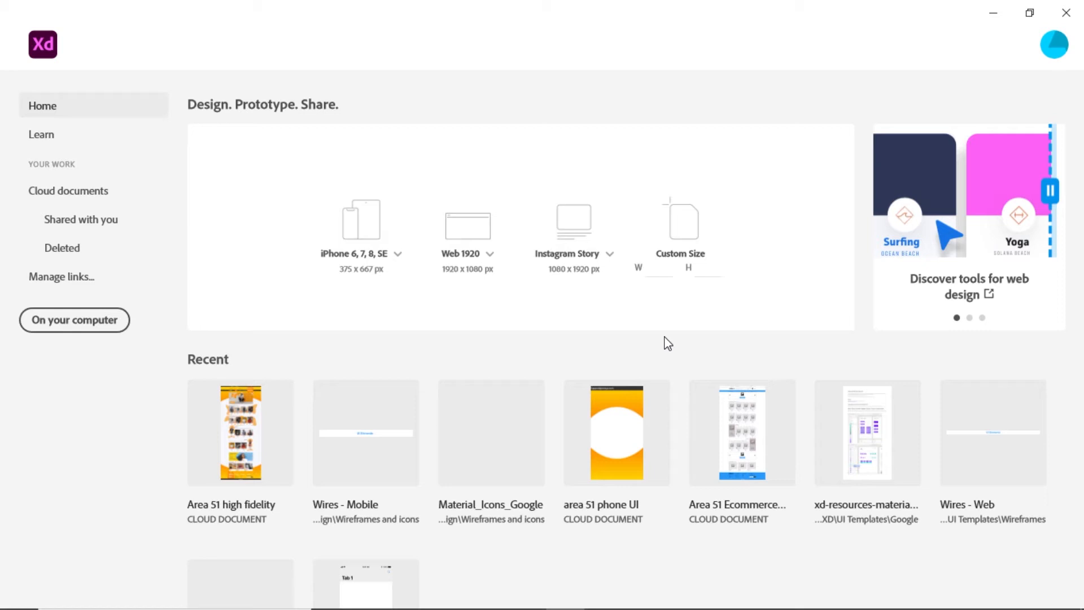
{"action": "left_click", "coordinate": [472, 259]}
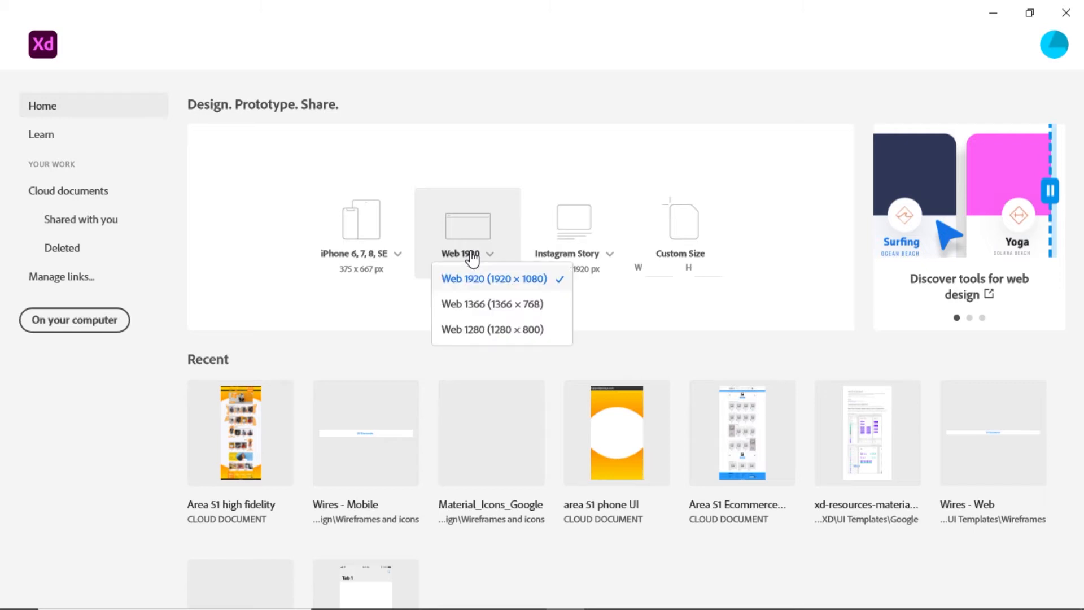
{"action": "left_click", "coordinate": [473, 289]}
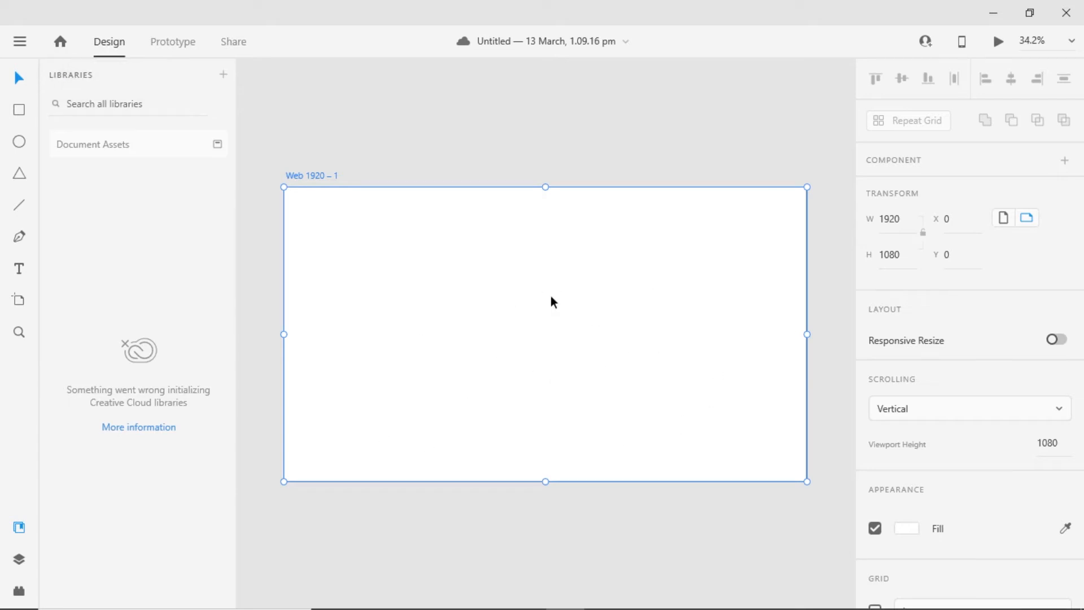
Look at Prototype mode by pulling a connector from the artboard, view the Share link settings, and return to Design mode.
{"action": "left_click", "coordinate": [175, 42]}
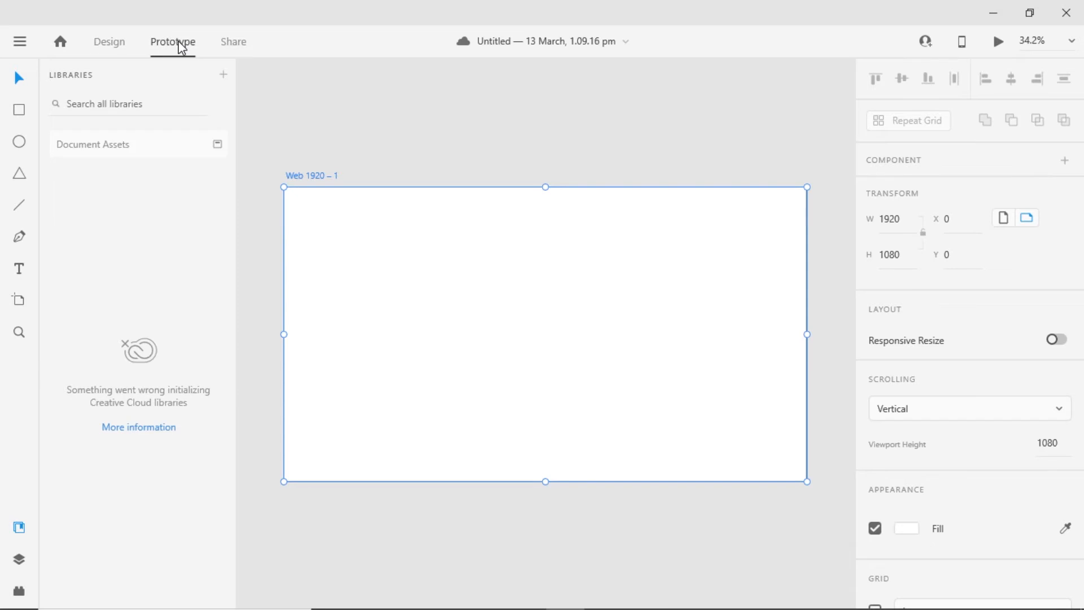
{"action": "left_click", "coordinate": [460, 179]}
{"action": "scroll", "coordinate": [459, 179], "scroll_direction": "down", "scroll_amount": 2}
{"action": "scroll", "coordinate": [767, 290], "scroll_direction": "down", "scroll_amount": 1}
{"action": "left_click_drag", "start_coordinate": [749, 295], "coordinate": [711, 245]}
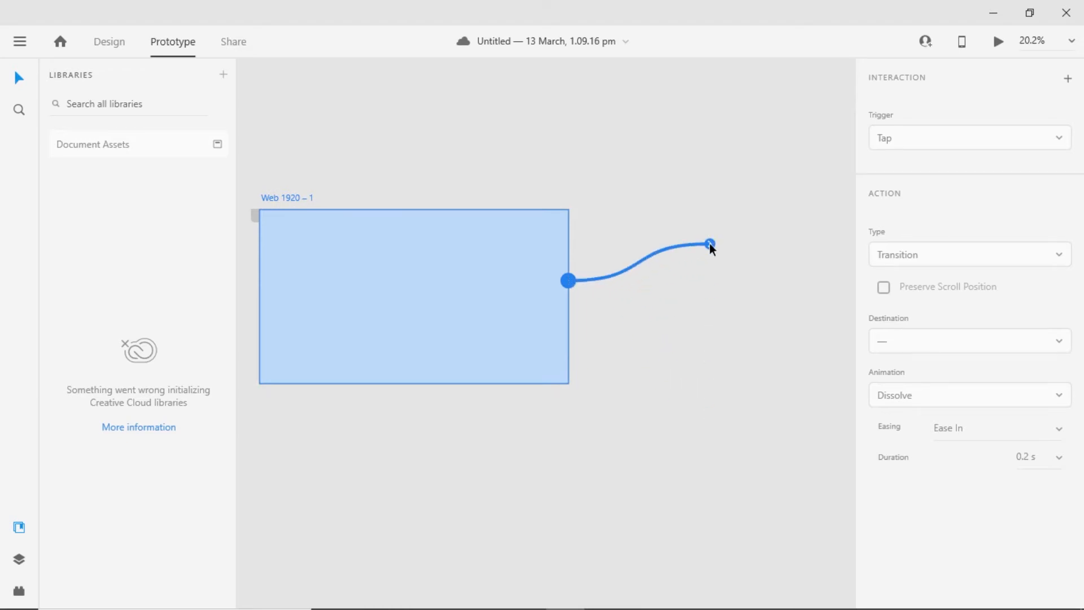
{"action": "left_click", "coordinate": [235, 45]}
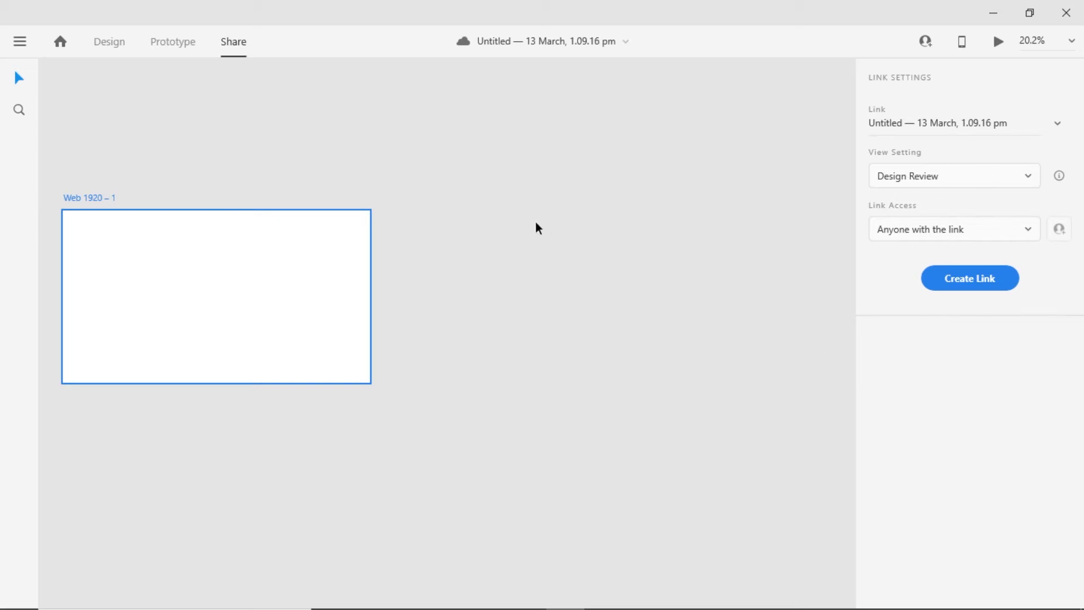
{"action": "left_click", "coordinate": [104, 44]}
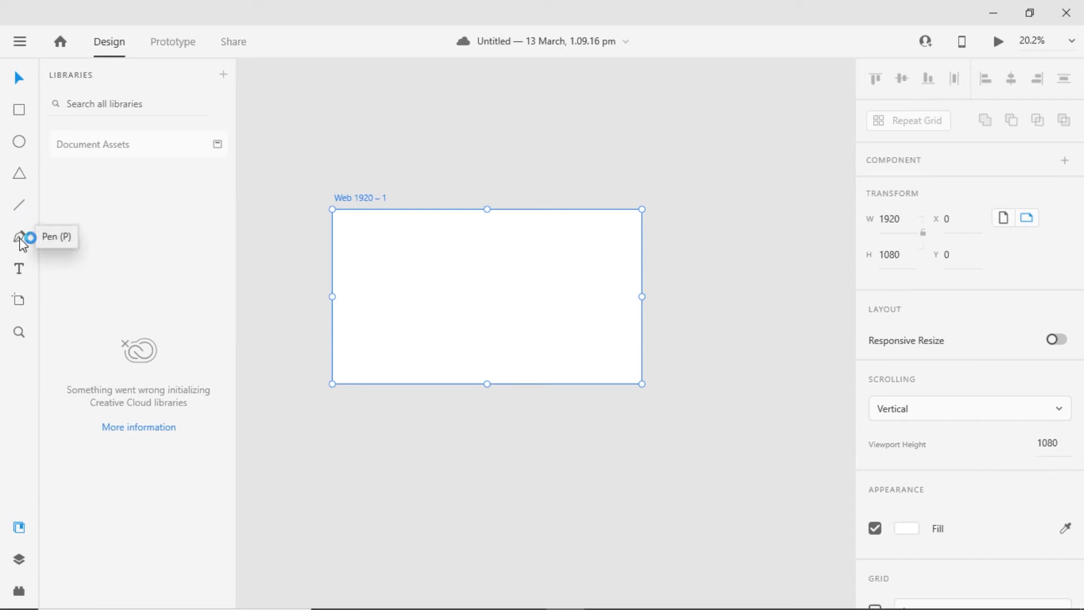
Try the Artboard tool on the empty canvas beside the artboard, and zoom in on the existing artboard.
{"action": "left_click", "coordinate": [20, 303]}
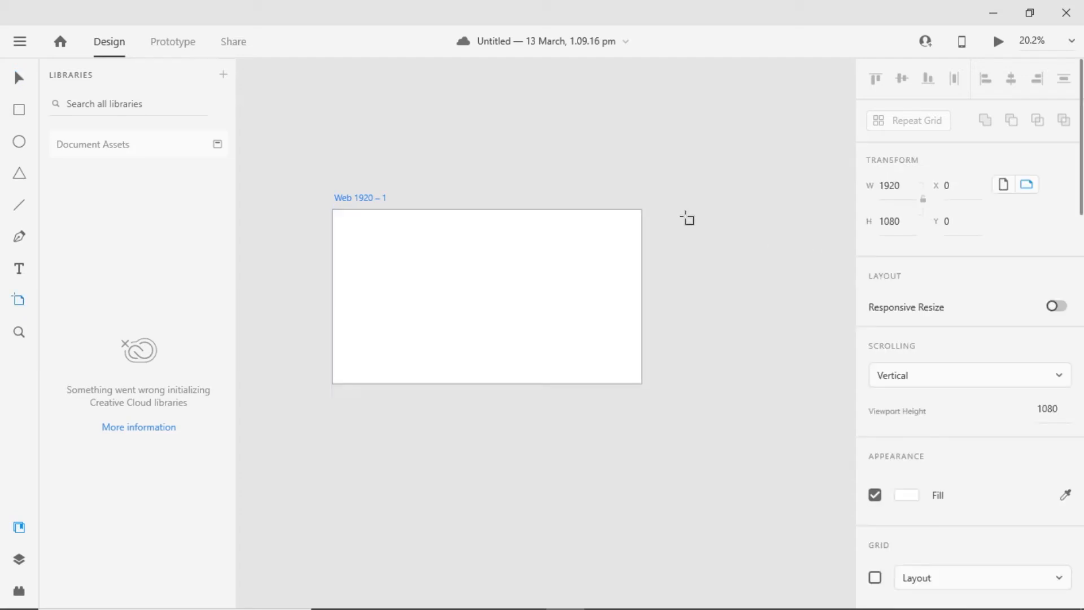
{"action": "left_click_drag", "start_coordinate": [702, 266], "coordinate": [760, 289]}
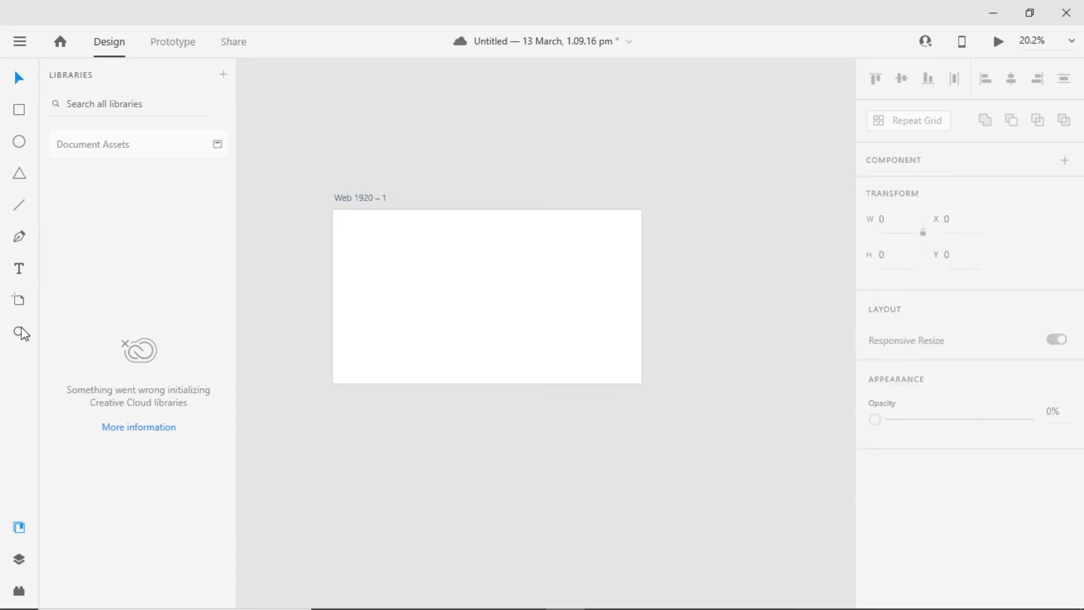
{"action": "left_click", "coordinate": [20, 332]}
{"action": "left_click", "coordinate": [451, 270]}
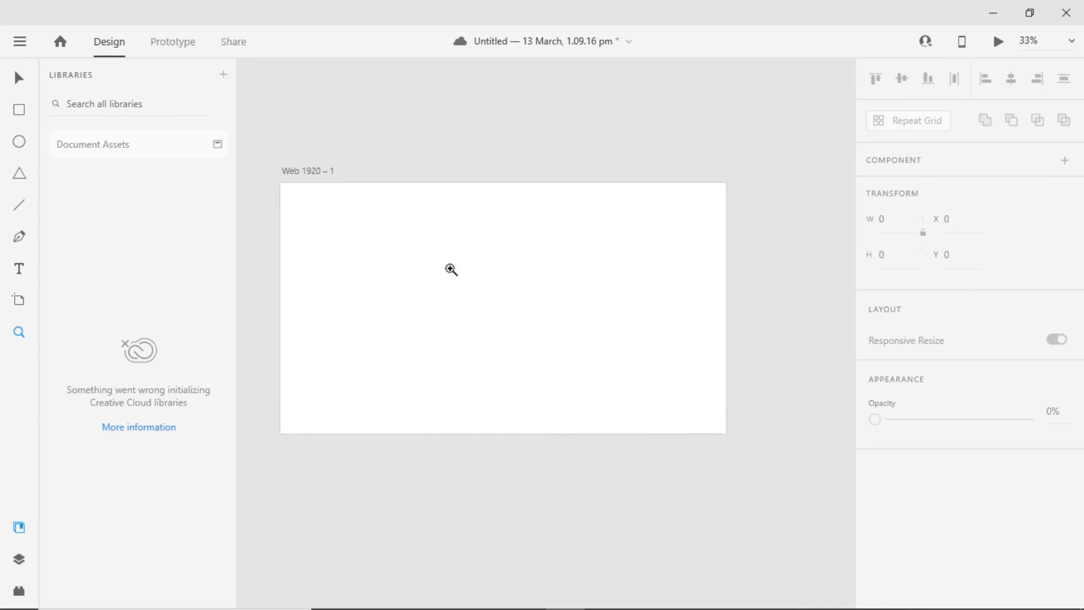
{"action": "key", "text": "v"}
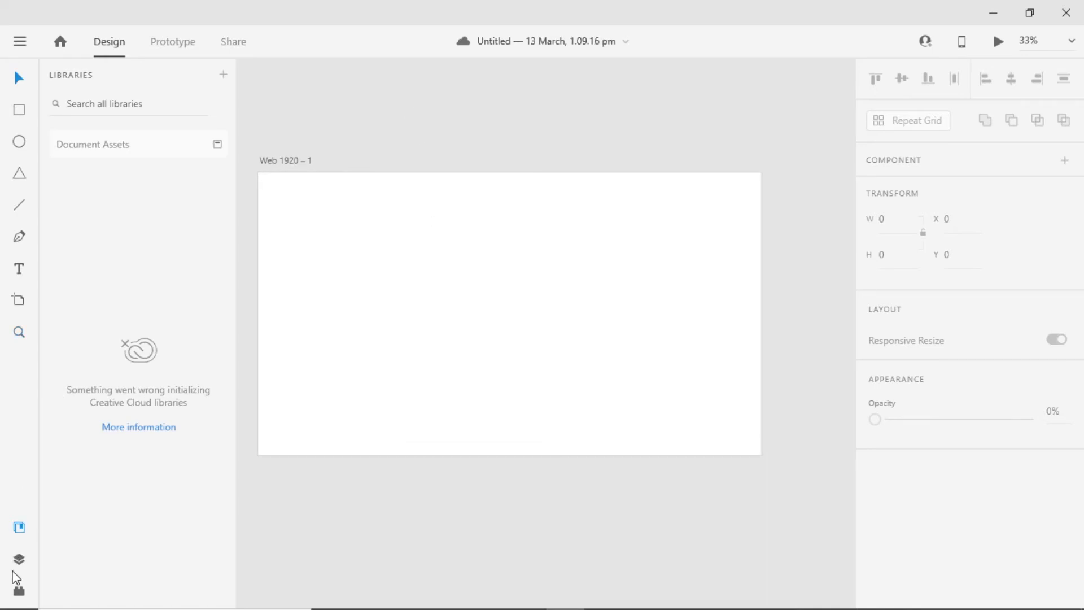
Look through the document assets, the layers list and the installed plugins.
{"action": "left_click", "coordinate": [106, 151]}
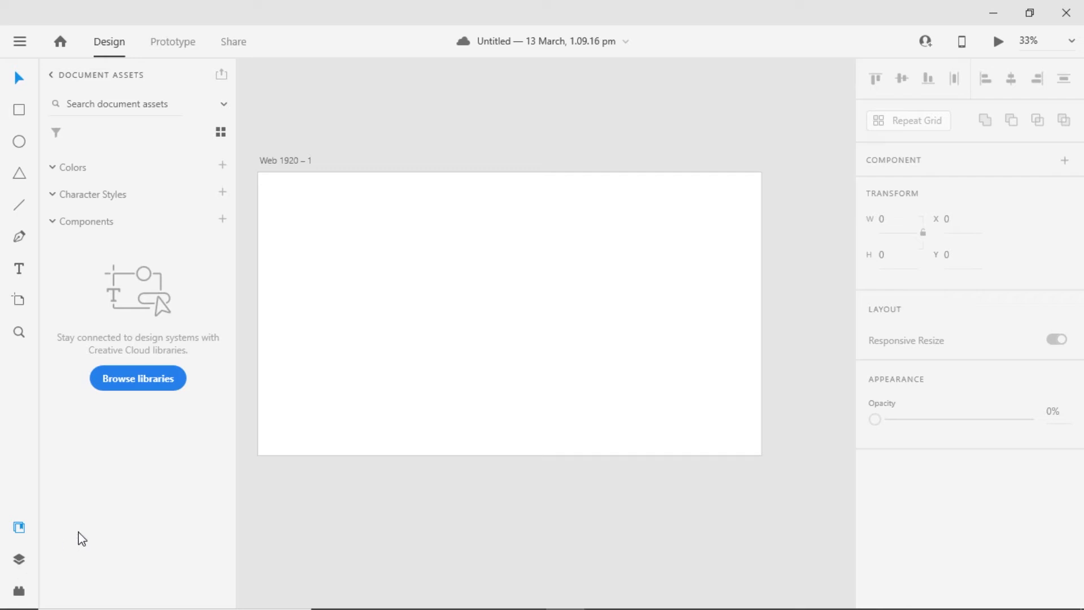
{"action": "key", "text": "ctrl+y"}
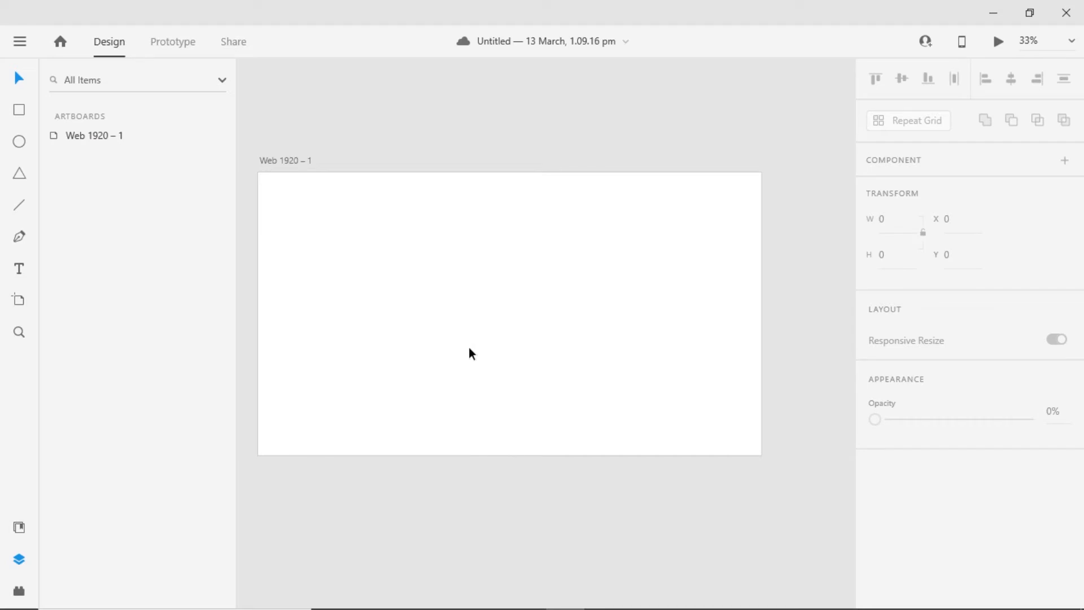
{"action": "left_click", "coordinate": [18, 594]}
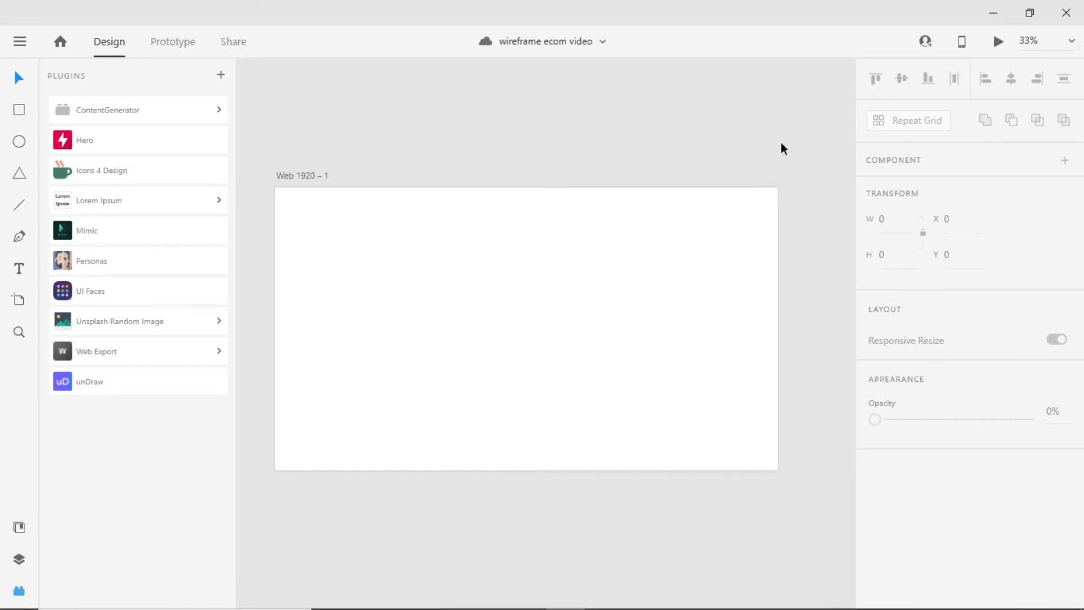
View the document's coediting invitation options and the instructions for previewing on a mobile device.
{"action": "left_click", "coordinate": [926, 43]}
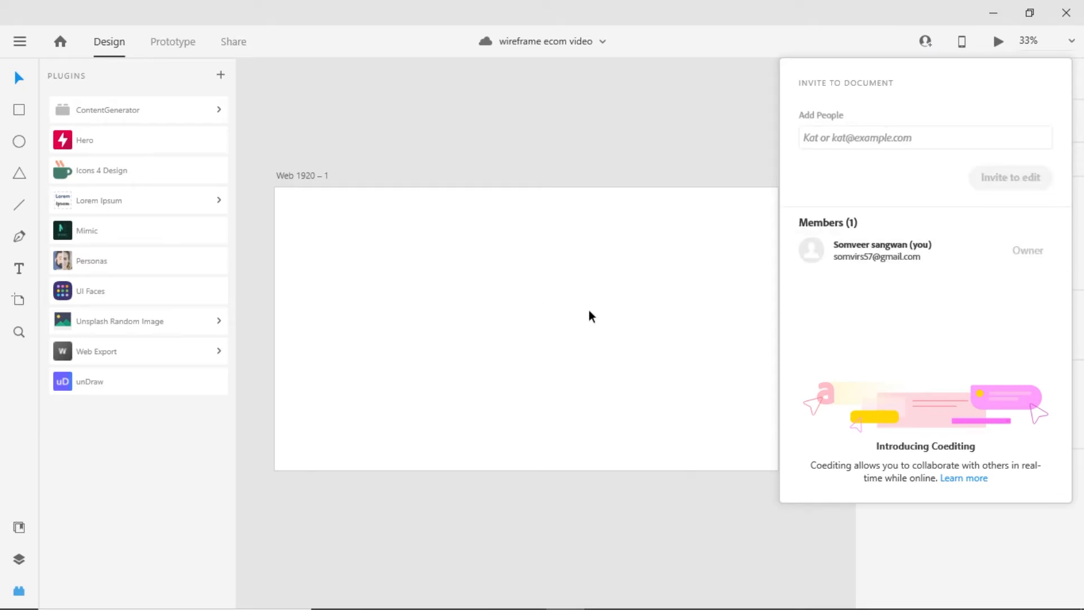
{"action": "left_click", "coordinate": [655, 182]}
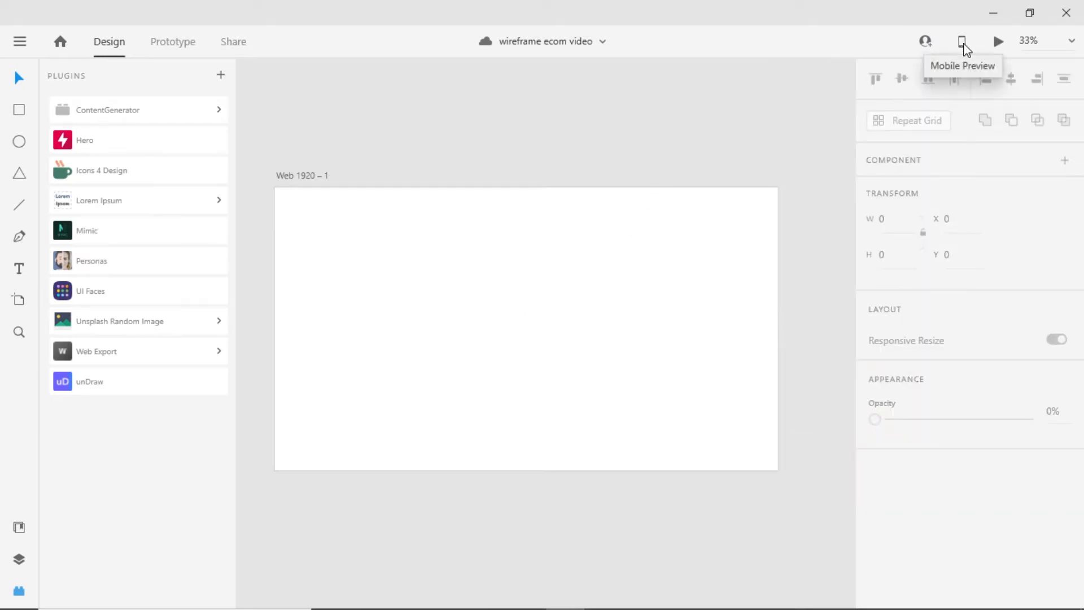
{"action": "left_click", "coordinate": [962, 44]}
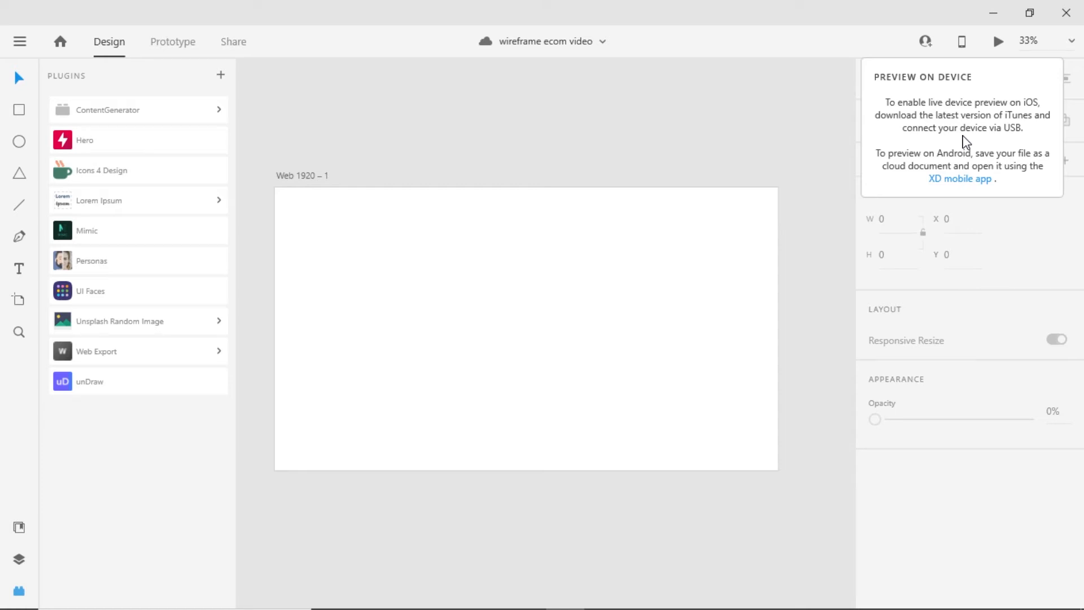
Open the desktop preview of the wireframe ecom video document, move its window and close it.
{"action": "left_click", "coordinate": [998, 43]}
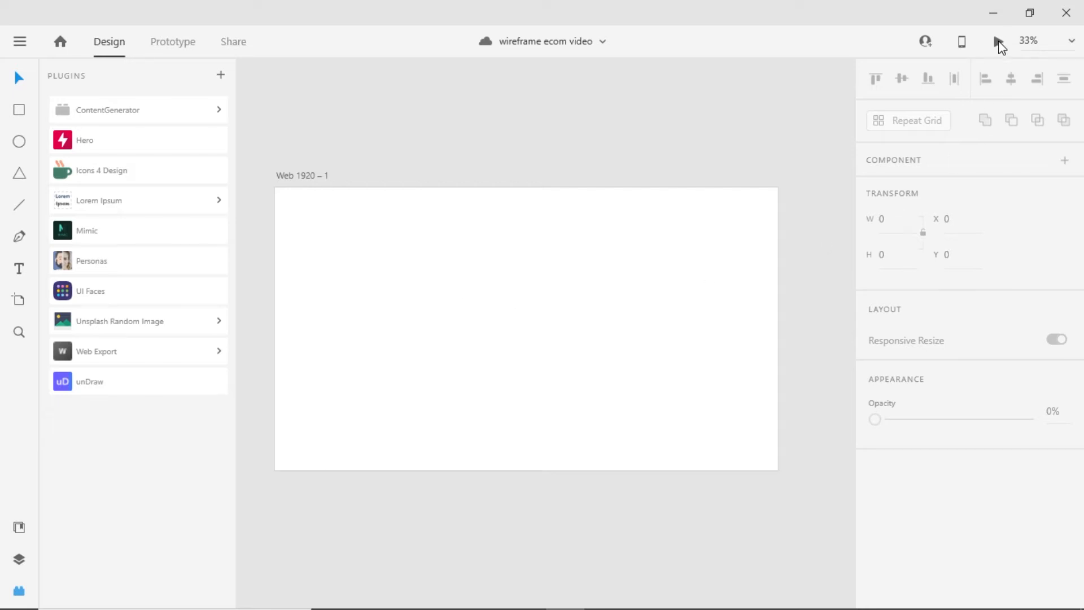
{"action": "left_click", "coordinate": [999, 44]}
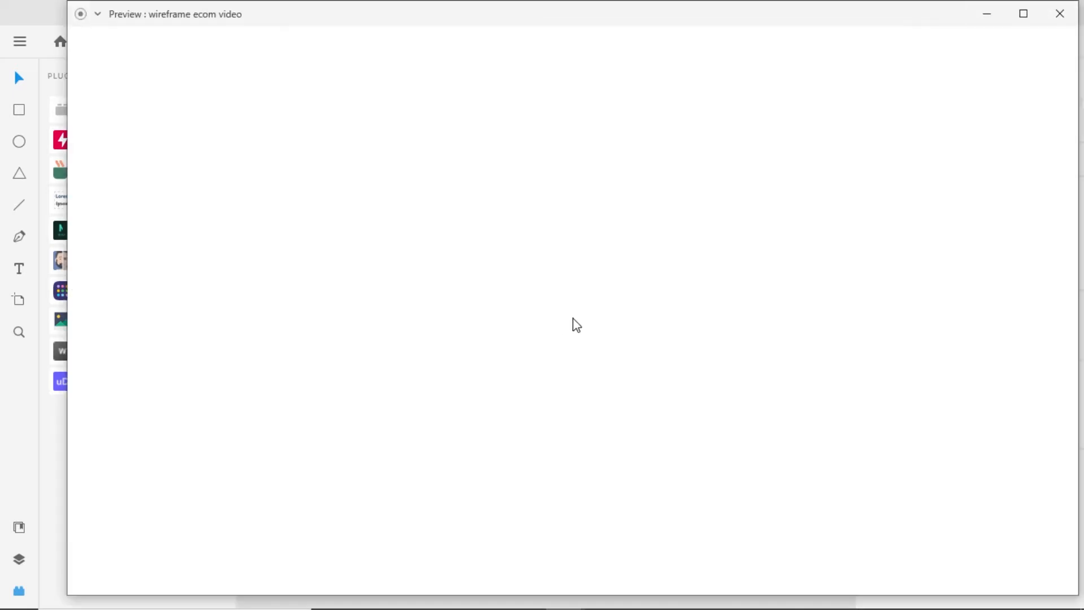
{"action": "left_click_drag", "start_coordinate": [606, 14], "coordinate": [567, 34]}
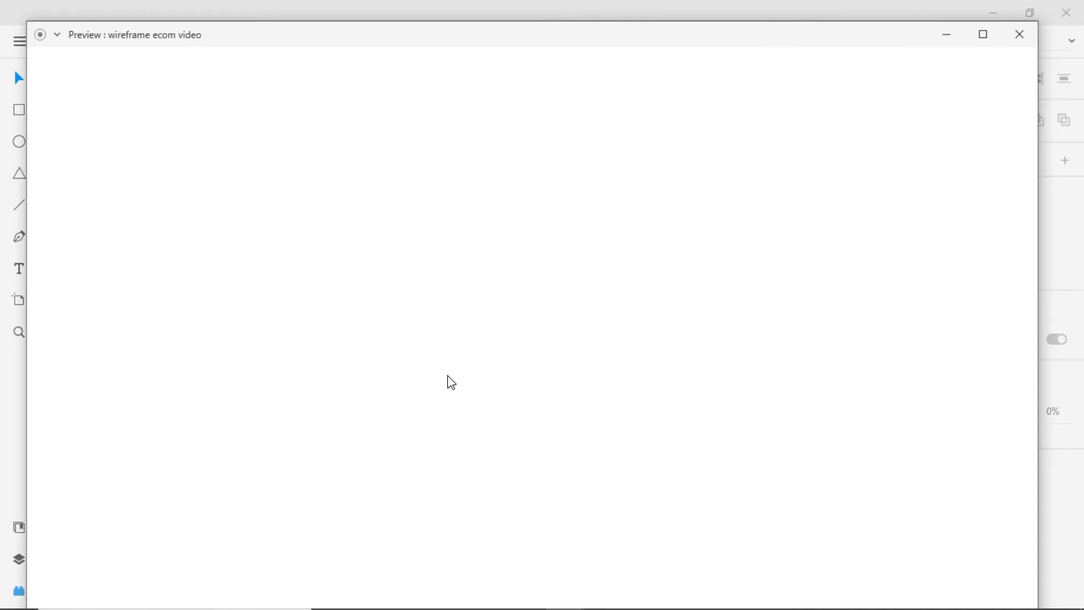
{"action": "left_click", "coordinate": [1019, 34]}
Look through the canvas zoom levels and zoom commands.
{"action": "left_click", "coordinate": [1072, 41]}
{"action": "left_click", "coordinate": [751, 93]}
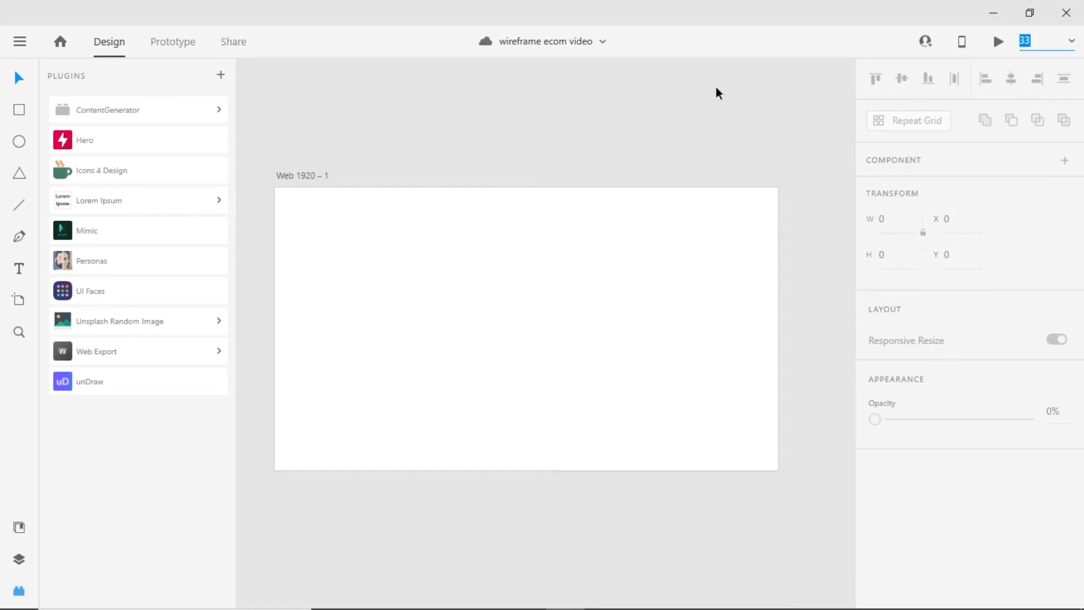
{"action": "left_click", "coordinate": [1071, 43]}
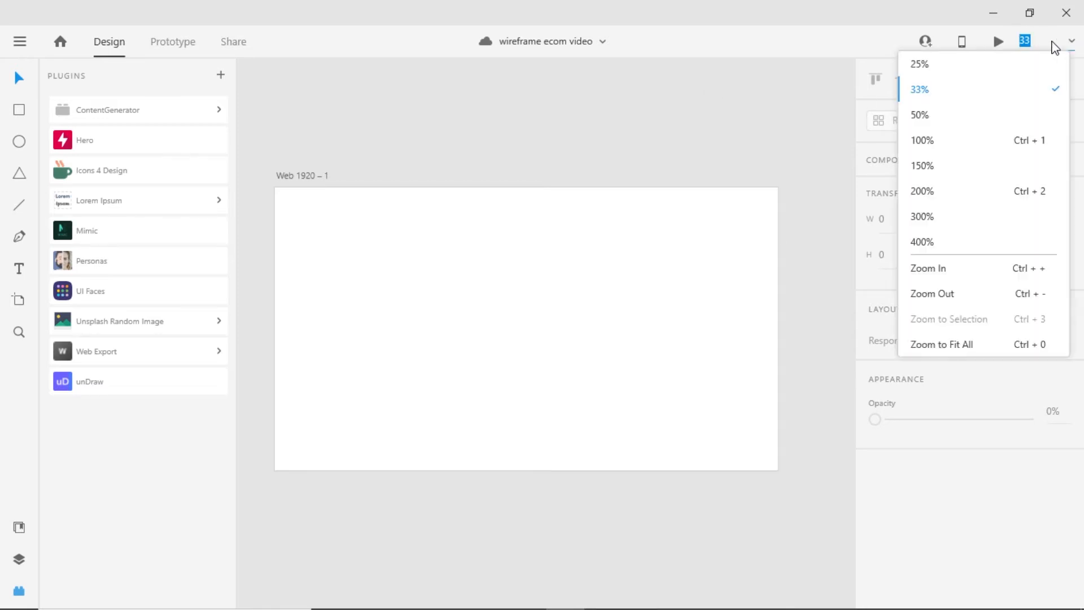
{"action": "left_click", "coordinate": [964, 272]}
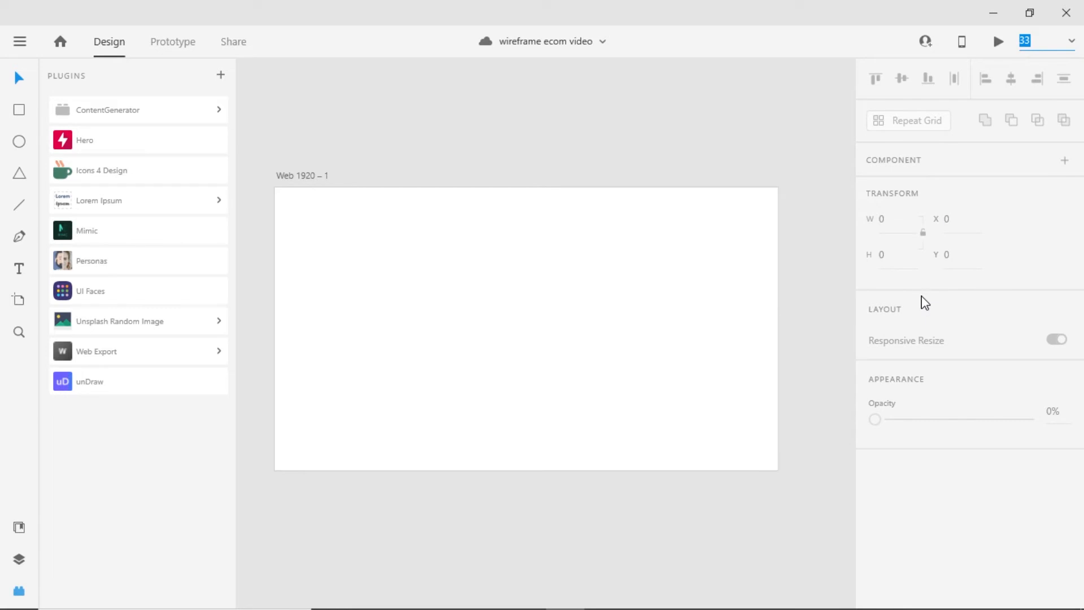
Select the Web 1920 artboard and examine its alignment, size, scrolling, fill and grid properties.
{"action": "left_click", "coordinate": [573, 299]}
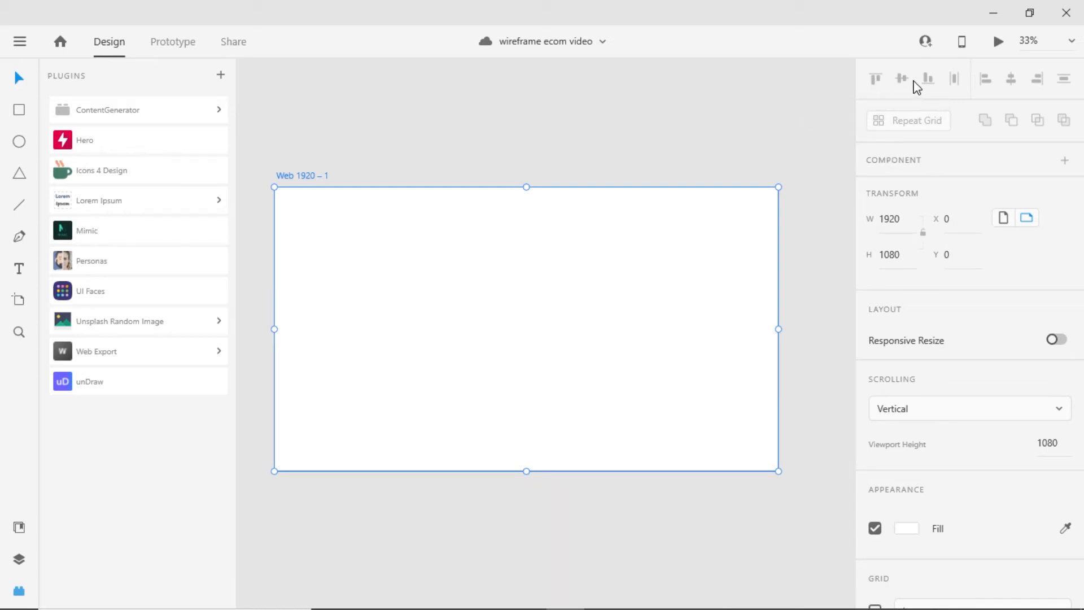
{"action": "scroll", "coordinate": [910, 451], "scroll_direction": "down", "scroll_amount": 1}
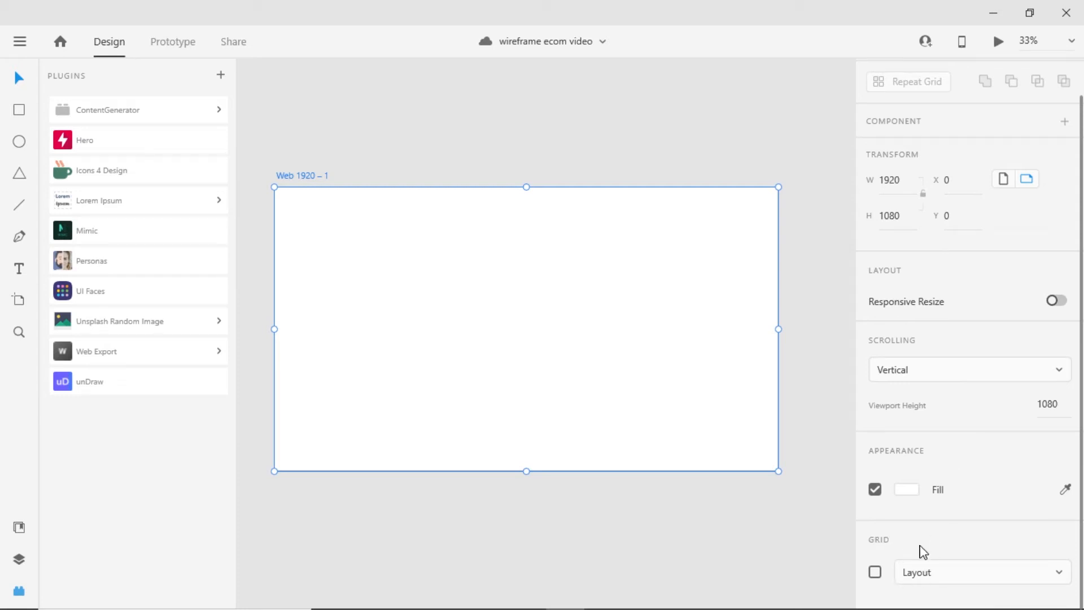
{"action": "scroll", "coordinate": [985, 299], "scroll_direction": "up", "scroll_amount": 1}
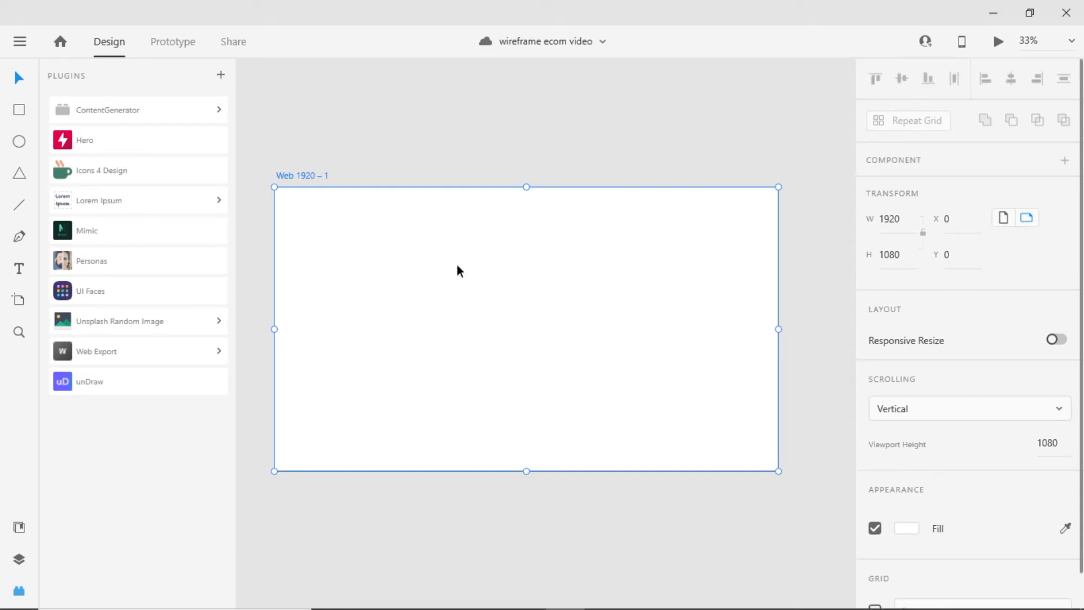
Rename the Web 1920 artboard as homepage.
{"action": "left_click", "coordinate": [569, 356]}
{"action": "double_click", "coordinate": [300, 175]}
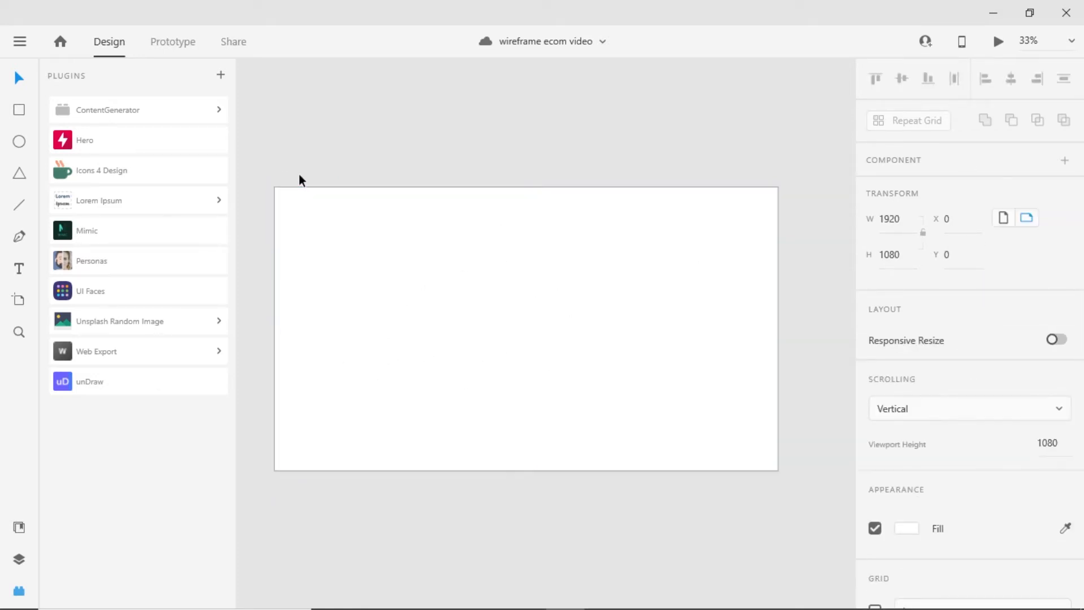
{"action": "type", "text": "homepage"}
{"action": "key", "text": "Return"}
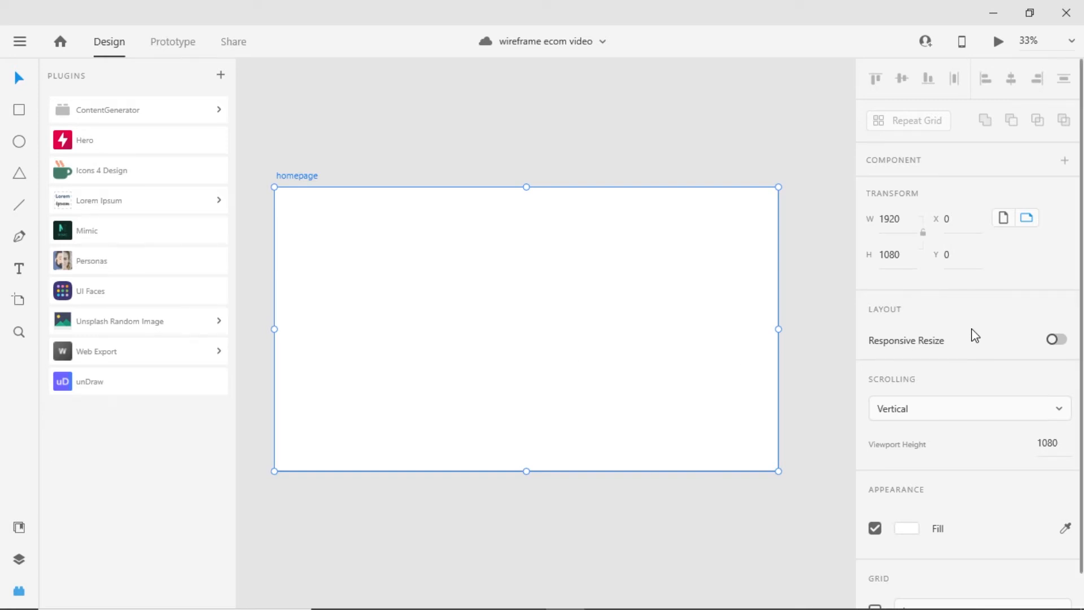
Turn on the layout grid for the homepage artboard.
{"action": "scroll", "coordinate": [973, 337], "scroll_direction": "down", "scroll_amount": 1}
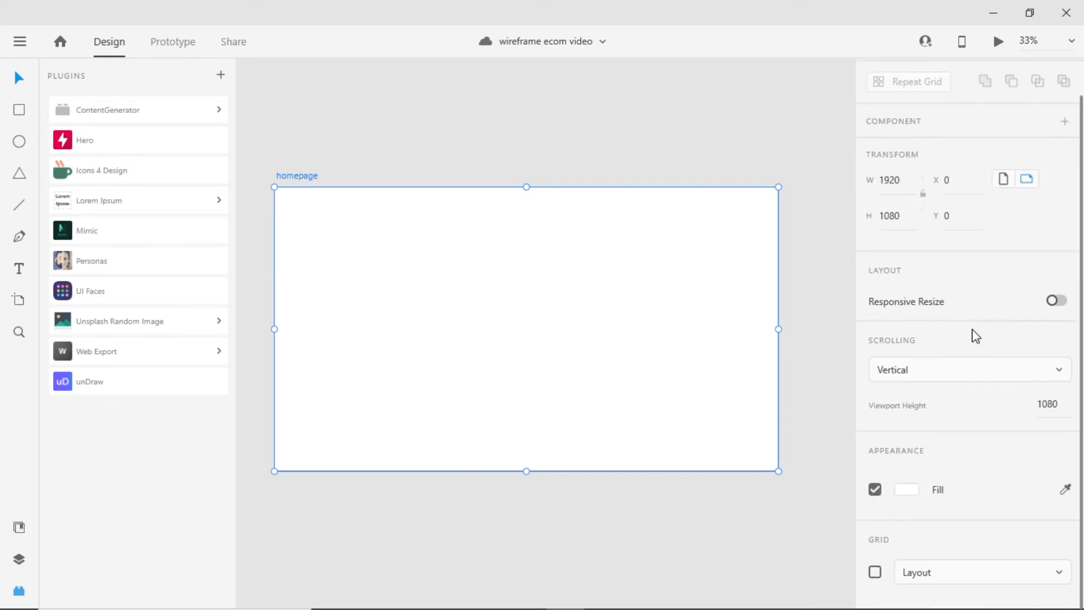
{"action": "left_click", "coordinate": [874, 572]}
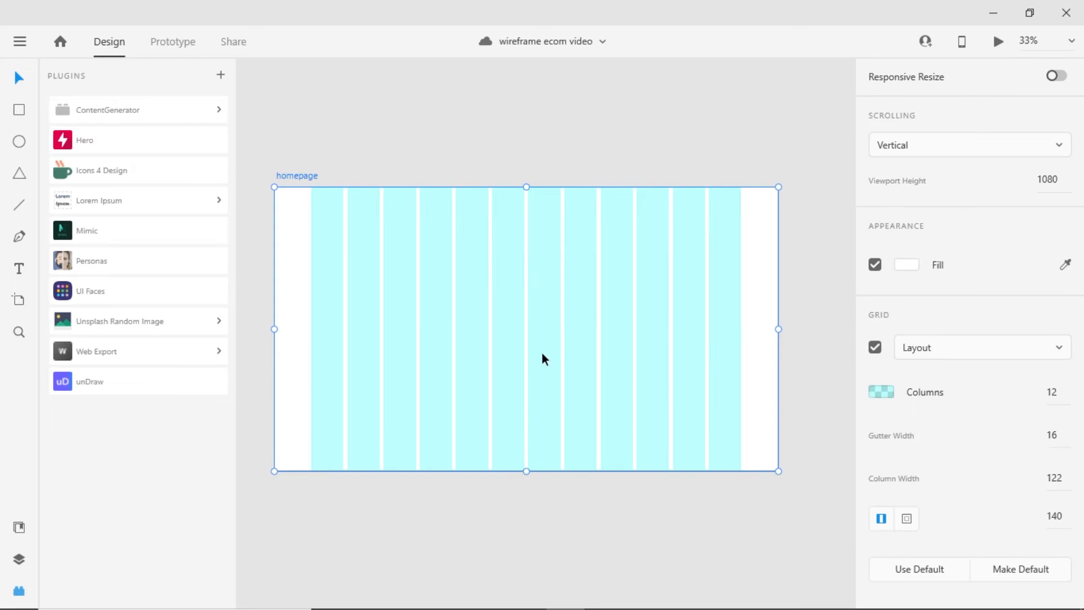
Try the square grid on the homepage artboard, and switch back to the layout grid.
{"action": "left_click", "coordinate": [1016, 353]}
{"action": "left_click", "coordinate": [982, 381]}
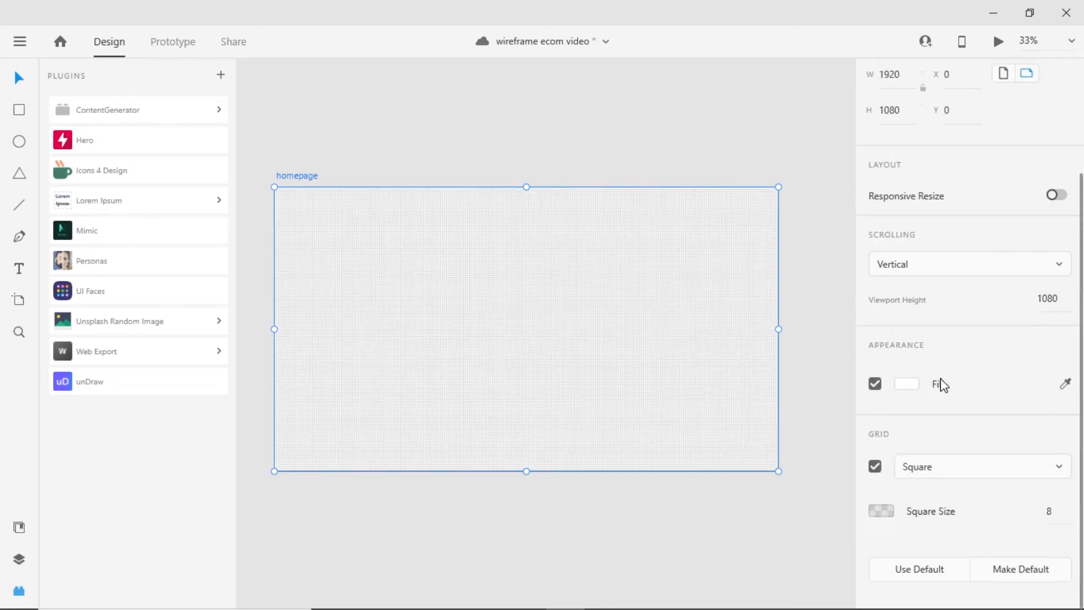
{"action": "left_click", "coordinate": [982, 472]}
{"action": "left_click", "coordinate": [961, 441]}
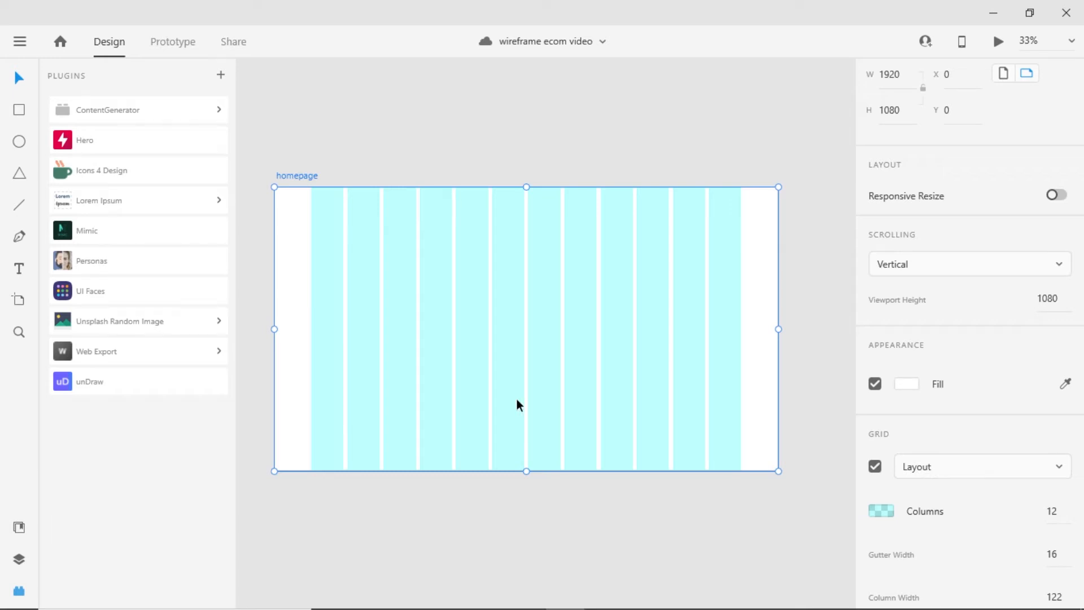
Switch to the browser's W3Schools Bootstrap 4 Containers page and examine the fixed container's max-width table by screen size.
{"action": "key", "text": "alt+Tab"}
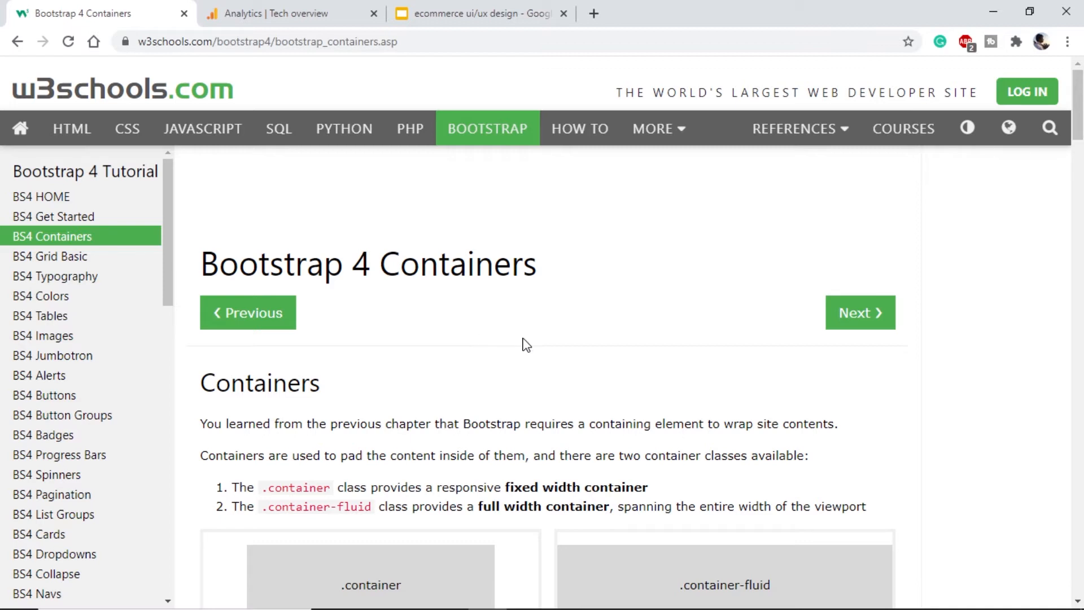
{"action": "scroll", "coordinate": [527, 345], "scroll_direction": "down", "scroll_amount": 4}
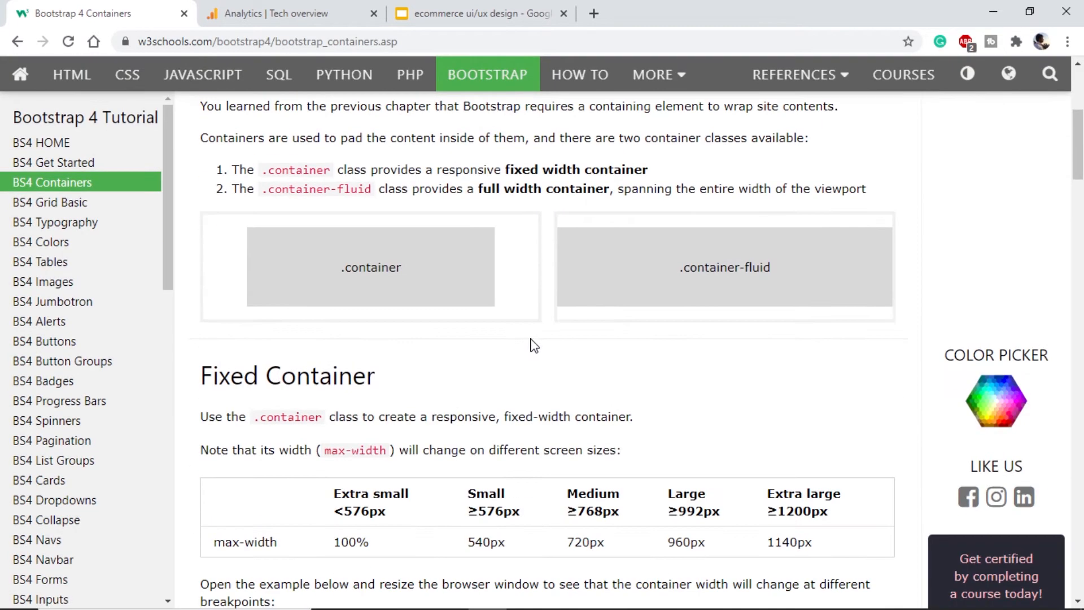
{"action": "scroll", "coordinate": [534, 345], "scroll_direction": "down", "scroll_amount": 2}
{"action": "scroll", "coordinate": [537, 346], "scroll_direction": "down", "scroll_amount": 1}
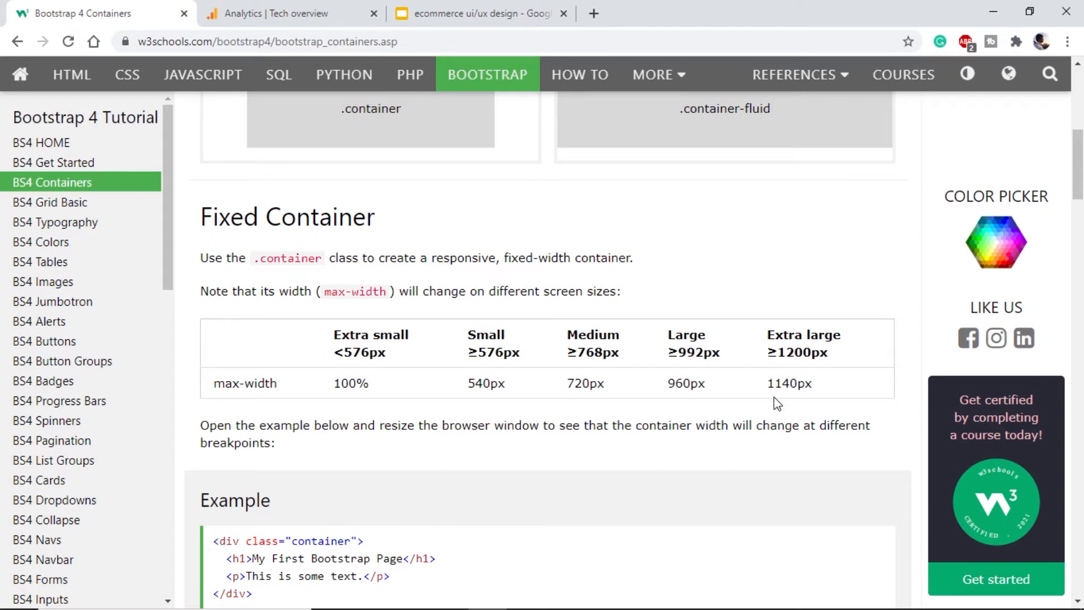
In Adobe XD, set the homepage artboard's layout grid to 1 column with a column width of 1140, and save the document.
{"action": "left_click_drag", "start_coordinate": [767, 383], "coordinate": [823, 392]}
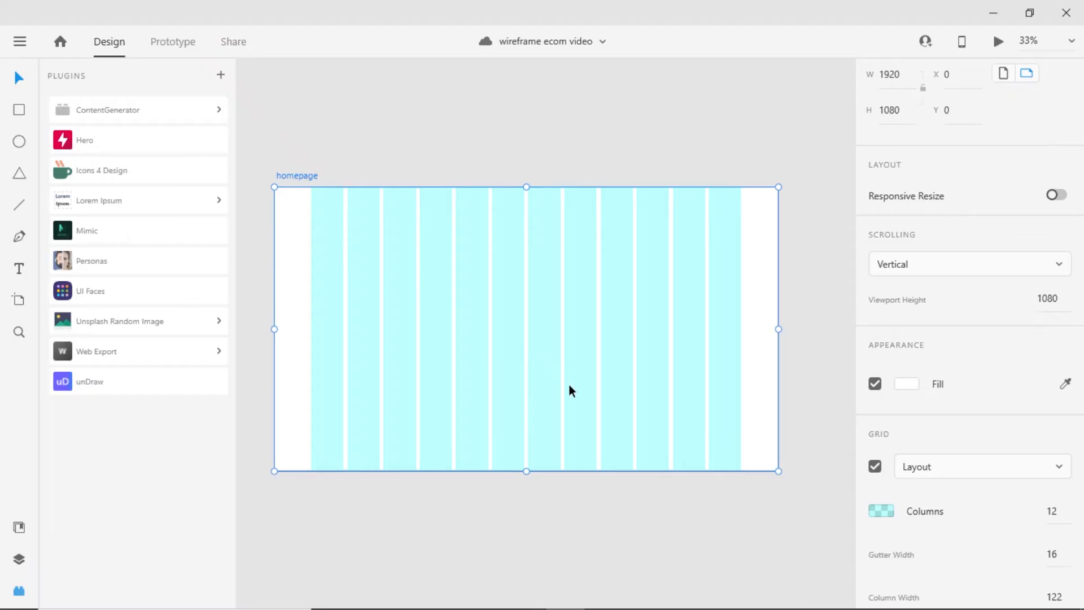
{"action": "left_click", "coordinate": [1050, 513]}
{"action": "type", "text": "1"}
{"action": "key", "text": "Return"}
{"action": "scroll", "coordinate": [1050, 513], "scroll_direction": "down", "scroll_amount": 2}
{"action": "left_click", "coordinate": [1059, 480]}
{"action": "double_click", "coordinate": [1058, 480]}
{"action": "type", "text": "1140"}
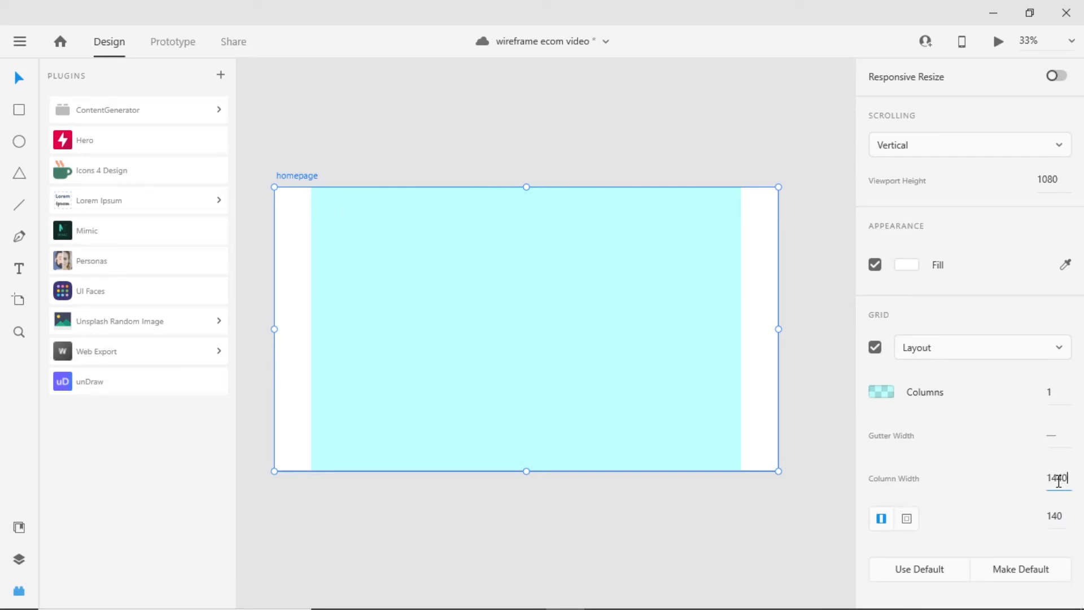
{"action": "left_click", "coordinate": [461, 275]}
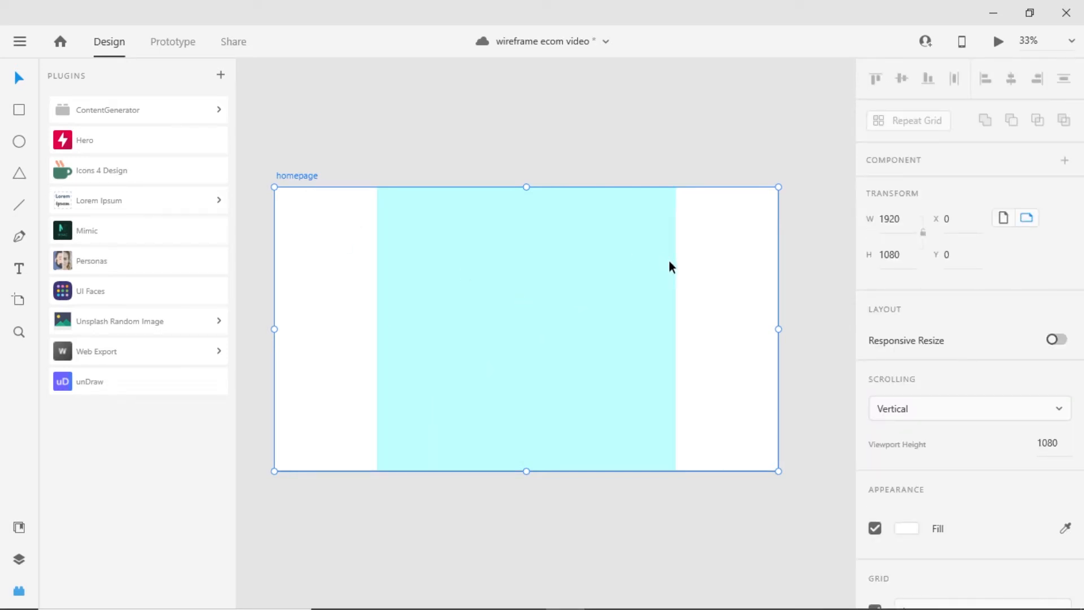
{"action": "key", "text": "ctrl+s"}
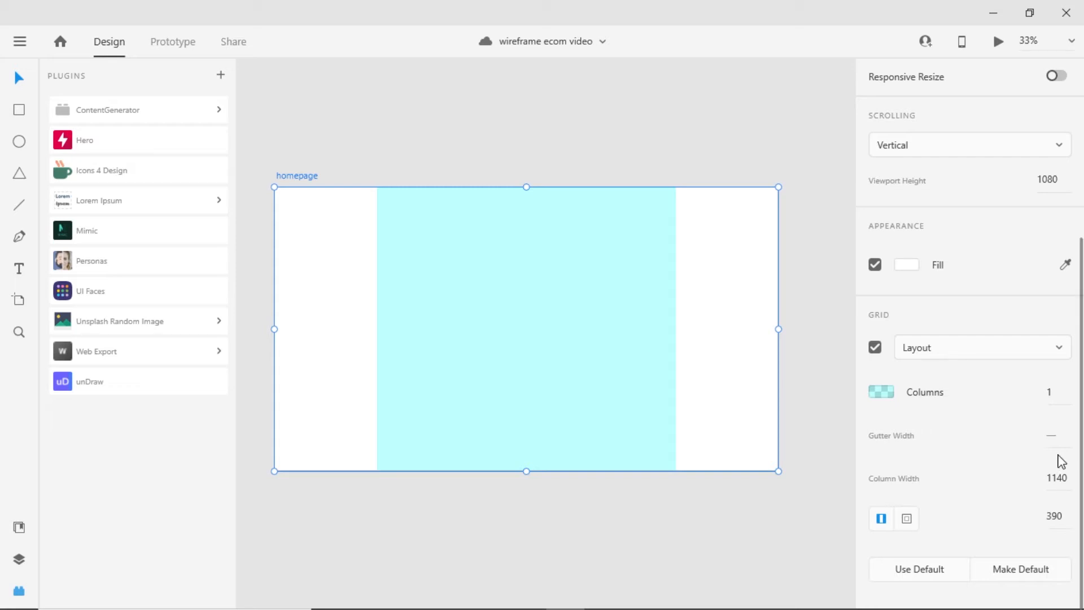
Divide the homepage layout grid into 12 columns with a gutter width of 1.
{"action": "left_click", "coordinate": [1057, 392]}
{"action": "type", "text": "12"}
{"action": "left_click", "coordinate": [1058, 435]}
{"action": "type", "text": "1"}
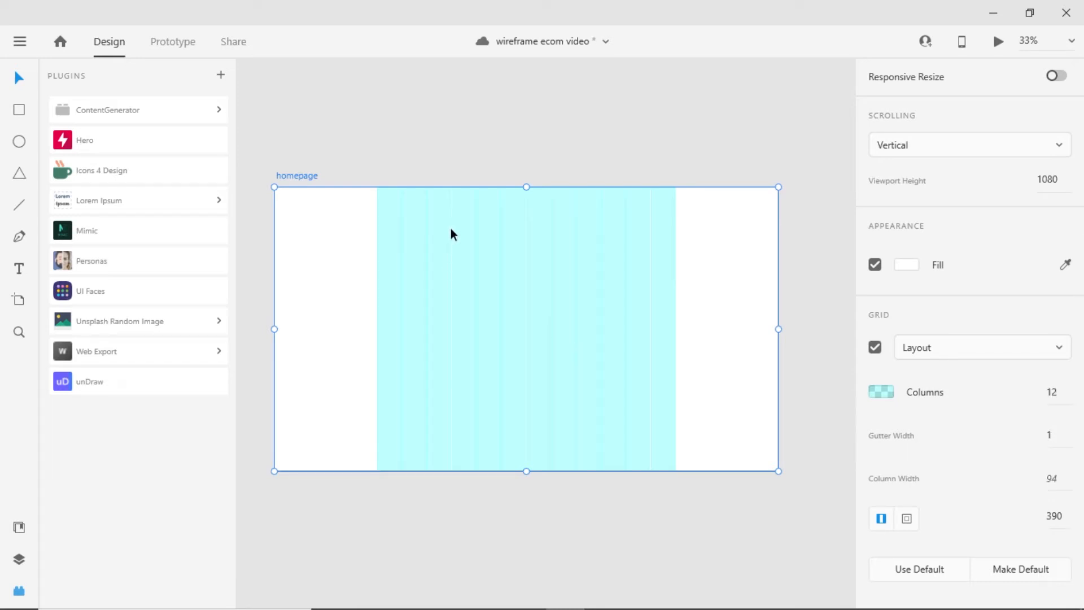
{"action": "scroll", "coordinate": [1065, 479], "scroll_direction": "up", "scroll_amount": 5}
{"action": "scroll", "coordinate": [1021, 499], "scroll_direction": "down", "scroll_amount": 5}
Set the layout grid's gutter width to 0 and save the document.
{"action": "left_click", "coordinate": [1050, 435]}
{"action": "type", "text": "0"}
{"action": "key", "text": "Return"}
{"action": "left_click", "coordinate": [754, 525]}
{"action": "scroll", "coordinate": [384, 284], "scroll_direction": "up", "scroll_amount": 5}
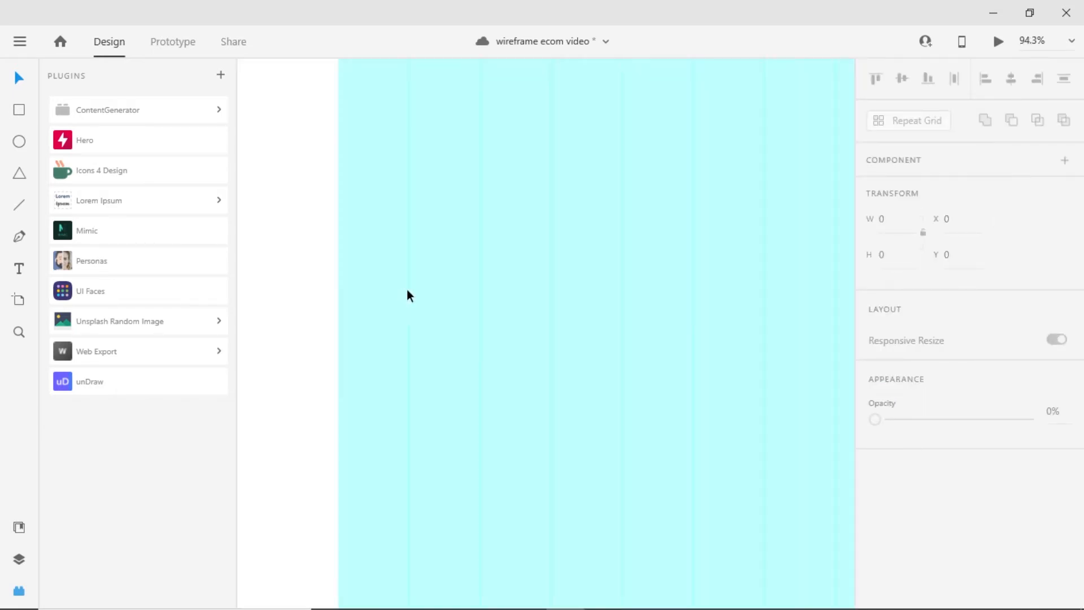
{"action": "scroll", "coordinate": [500, 312], "scroll_direction": "down", "scroll_amount": 5}
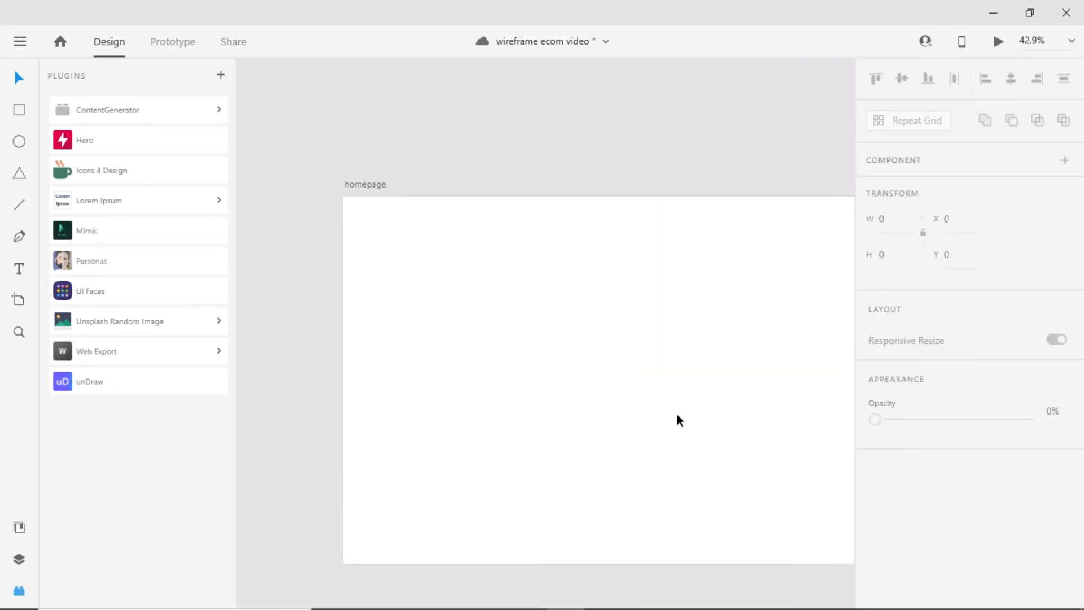
{"action": "key", "text": "ctrl+s"}
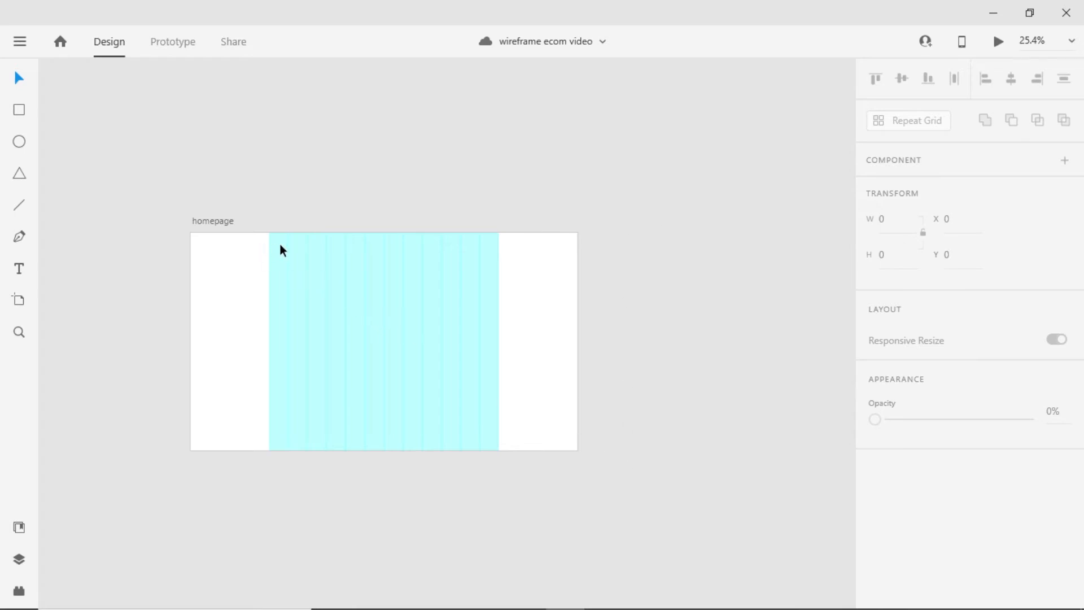
Import the hand-drawn wireframe homepage_1.jpg and place it on the pasteboard beside the homepage artboard.
{"action": "left_click", "coordinate": [20, 43]}
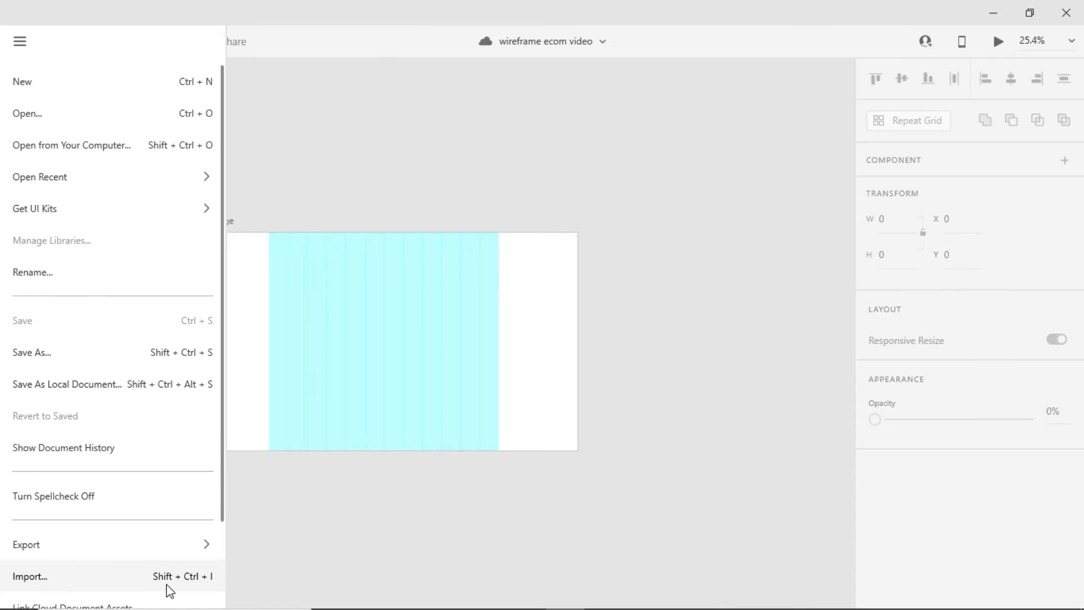
{"action": "left_click", "coordinate": [39, 576]}
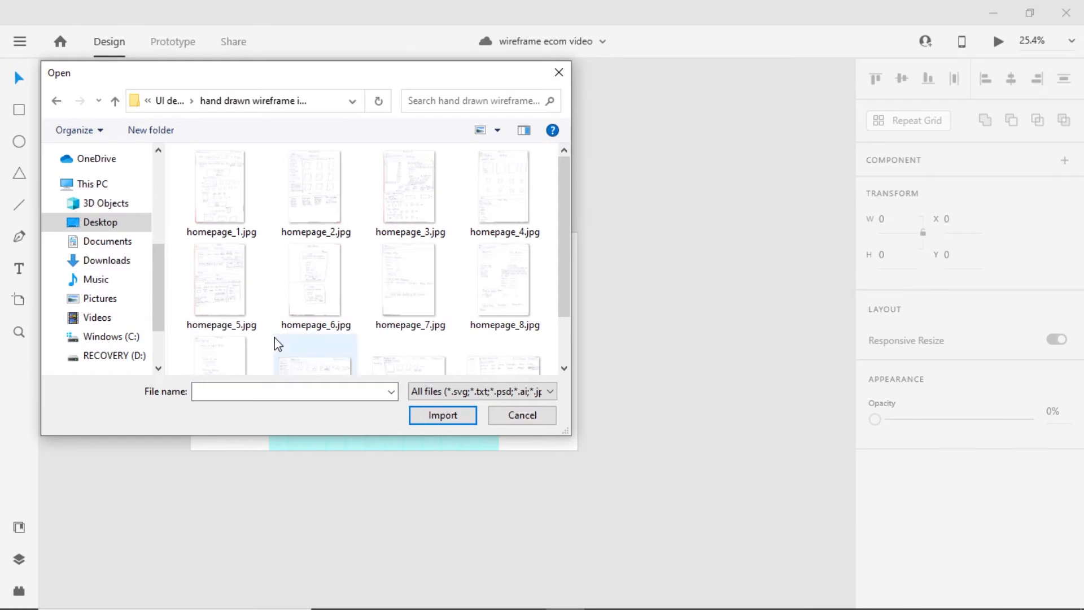
{"action": "left_click", "coordinate": [229, 192]}
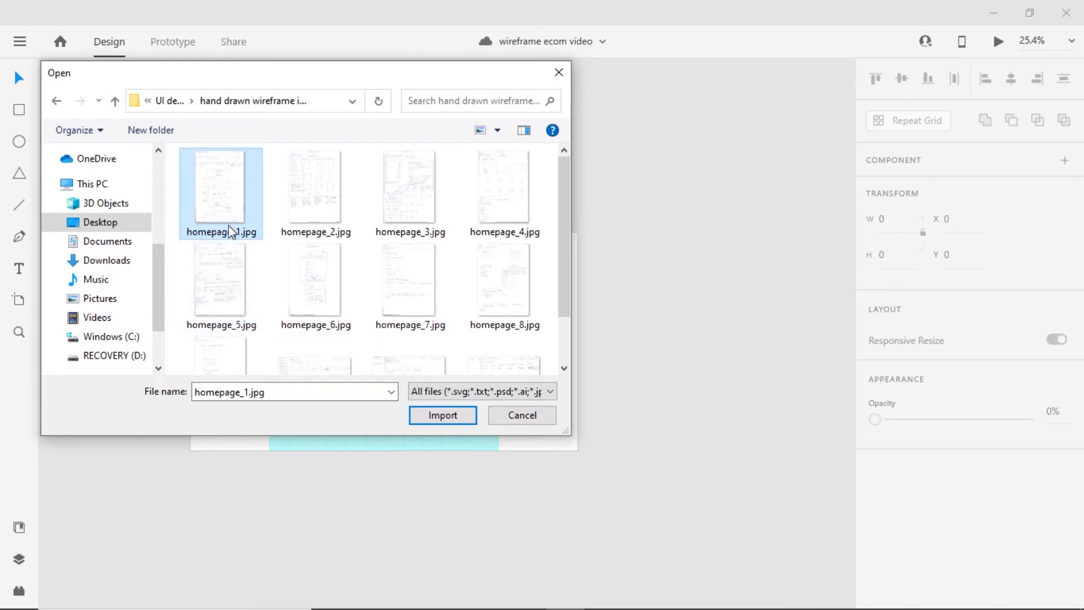
{"action": "left_click", "coordinate": [442, 415]}
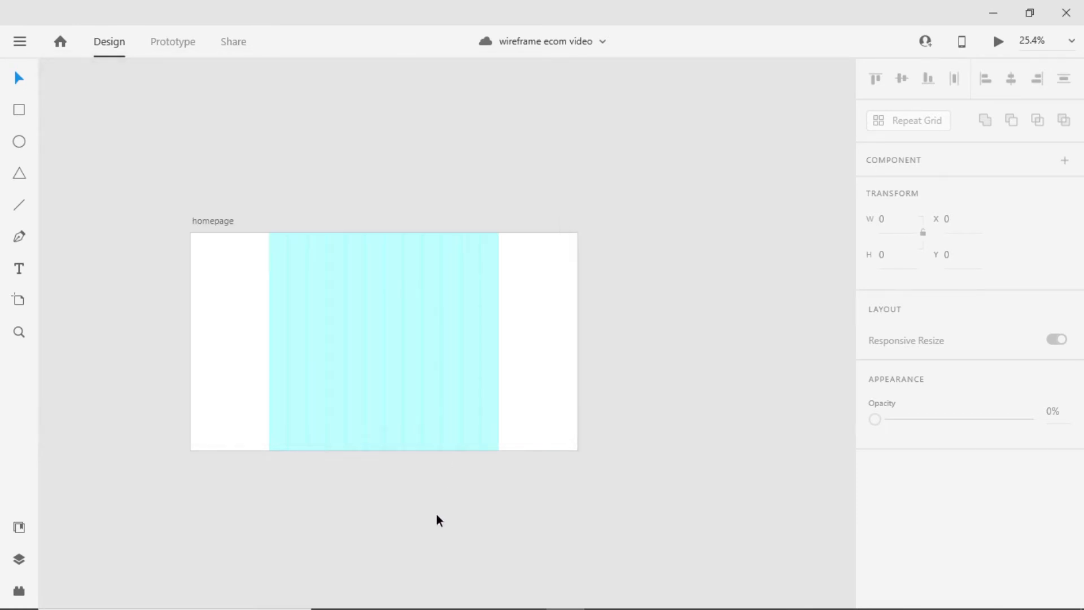
{"action": "mouse_move", "coordinate": [439, 238]}
{"action": "left_mouse_down"}
{"action": "mouse_move", "coordinate": [491, 211]}
{"action": "mouse_move", "coordinate": [685, 207]}
{"action": "left_mouse_up"}
{"action": "left_click", "coordinate": [455, 224]}
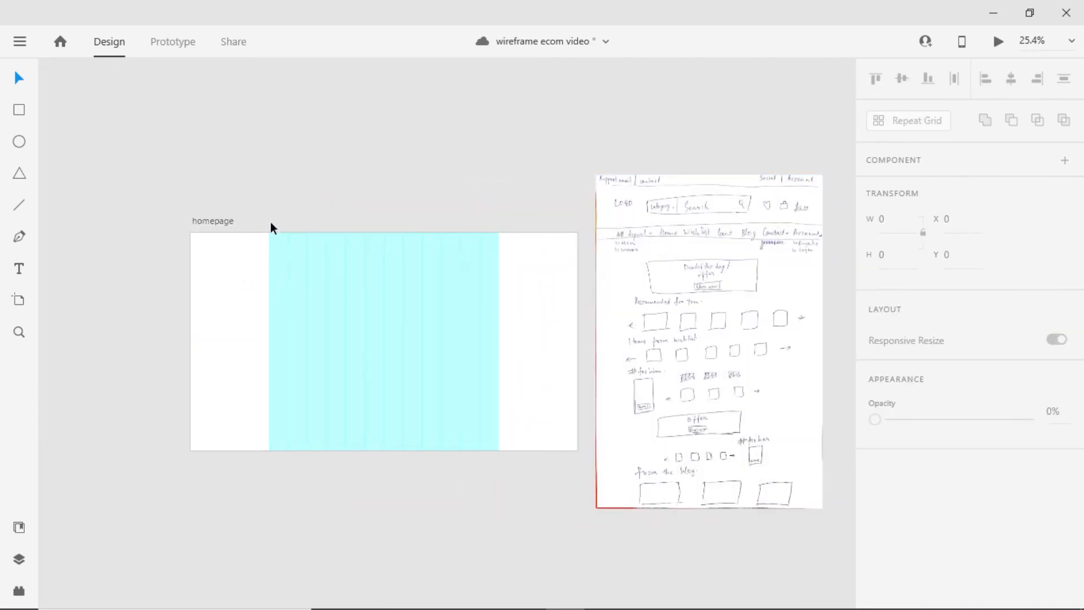
{"action": "scroll", "coordinate": [733, 287], "scroll_direction": "up", "scroll_amount": 5}
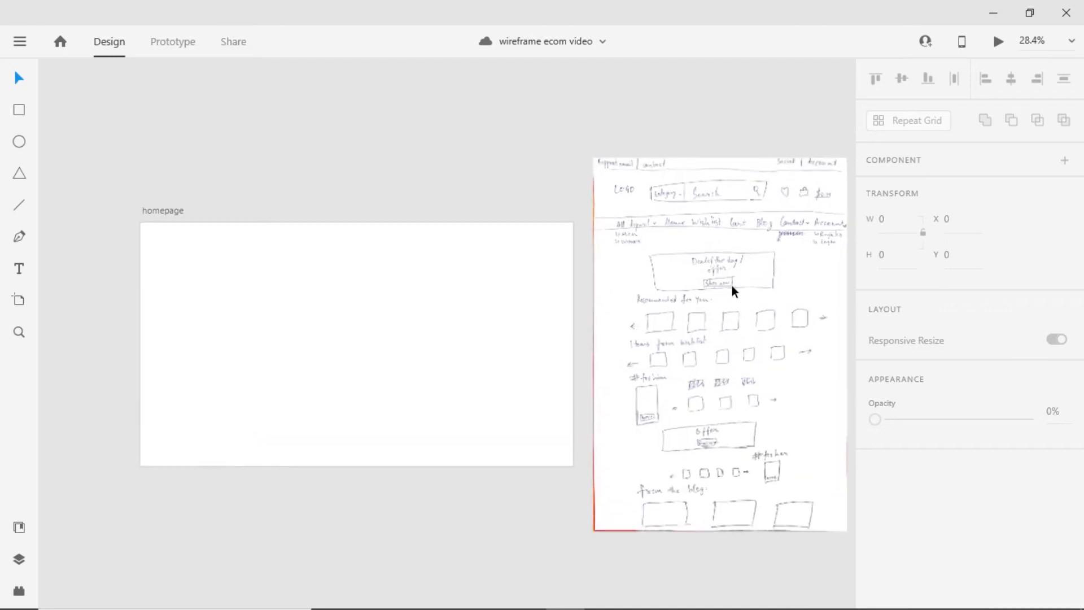
{"action": "left_click_drag", "start_coordinate": [735, 281], "coordinate": [524, 322]}
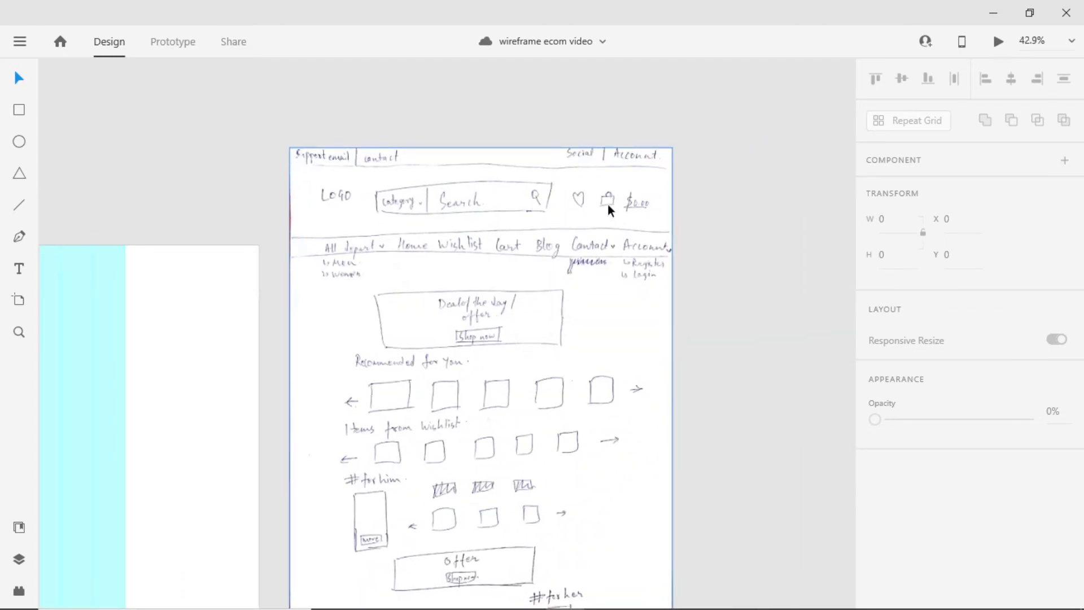
{"action": "scroll", "coordinate": [434, 307], "scroll_direction": "down", "scroll_amount": 2}
{"action": "scroll", "coordinate": [433, 307], "scroll_direction": "left", "scroll_amount": 5}
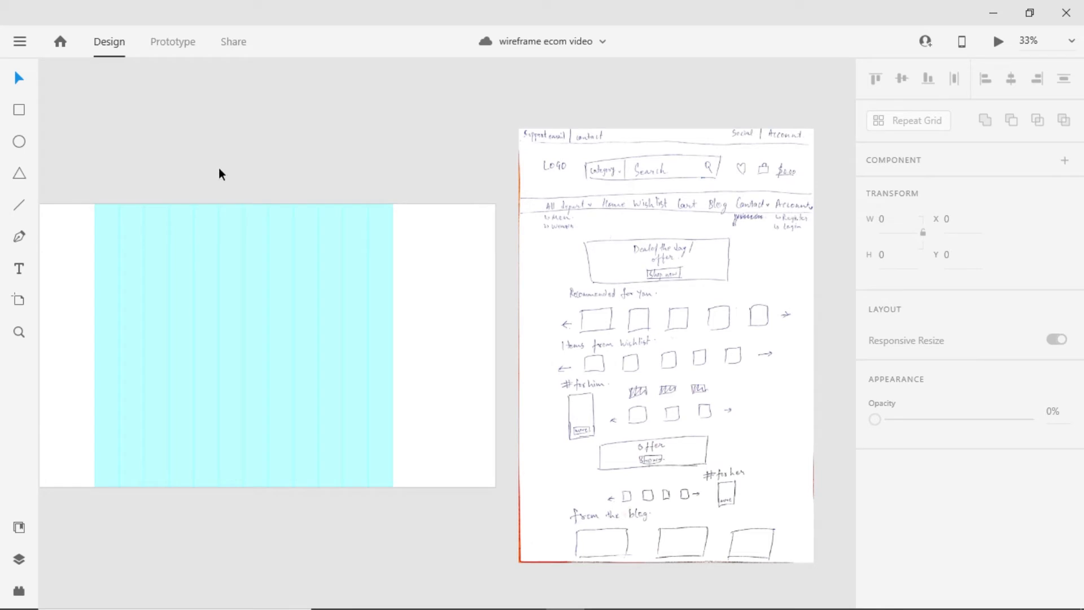
Open the Material Design resources page through the UI kit links, and follow its link to the design kits for Adobe XD.
{"action": "left_click", "coordinate": [20, 41]}
{"action": "mouse_move", "coordinate": [65, 209]}
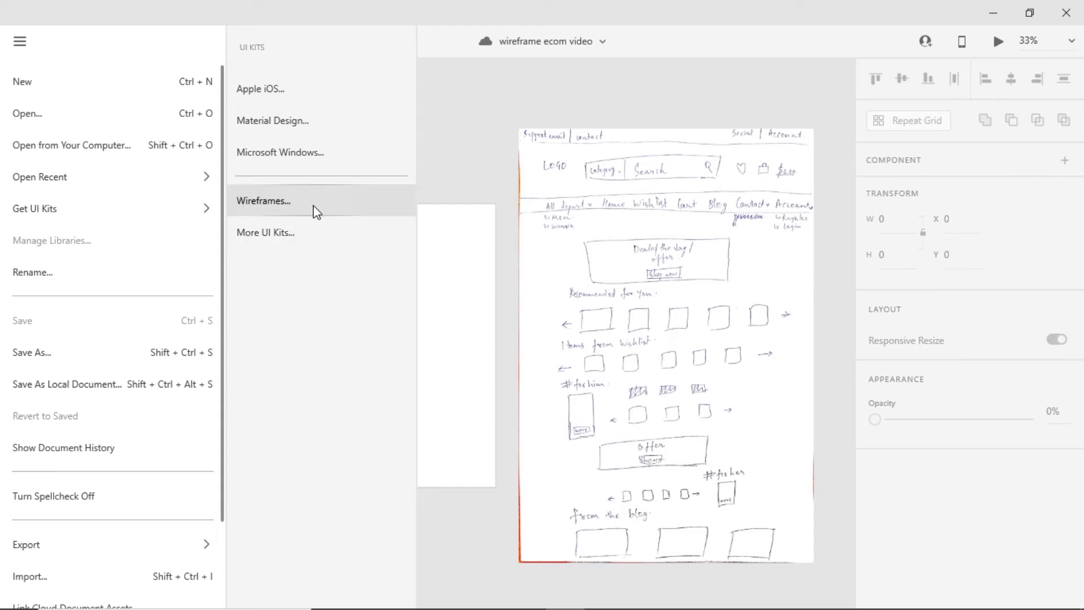
{"action": "left_click", "coordinate": [291, 233]}
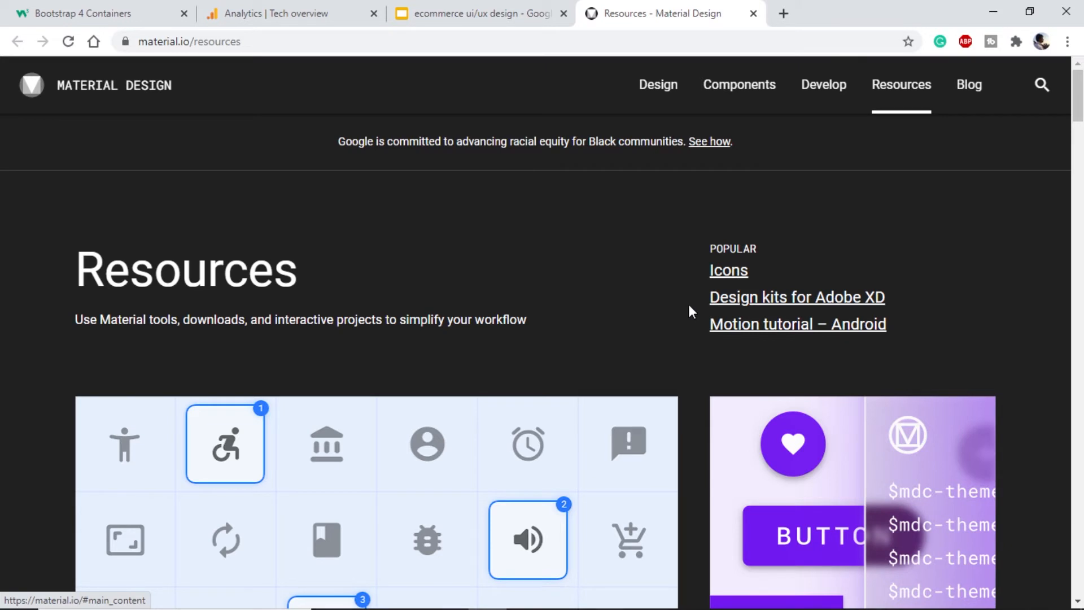
{"action": "left_click", "coordinate": [795, 300]}
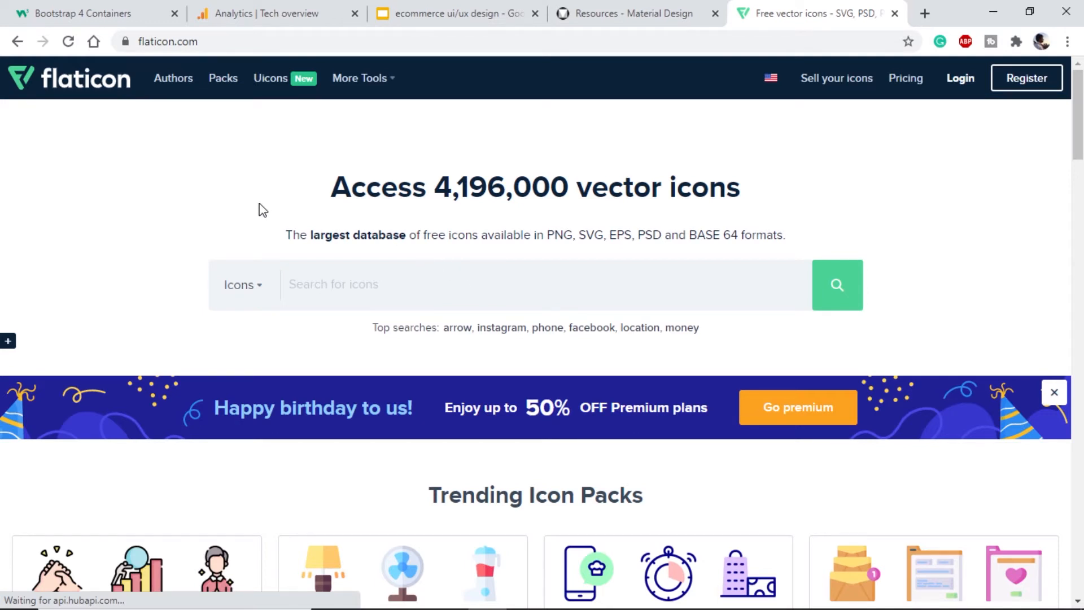
Browse Flaticon's trending icon packs, and search the site for "heart icon" to open a plain red heart.
{"action": "scroll", "coordinate": [260, 331], "scroll_direction": "down", "scroll_amount": 3}
{"action": "scroll", "coordinate": [273, 346], "scroll_direction": "down", "scroll_amount": 1}
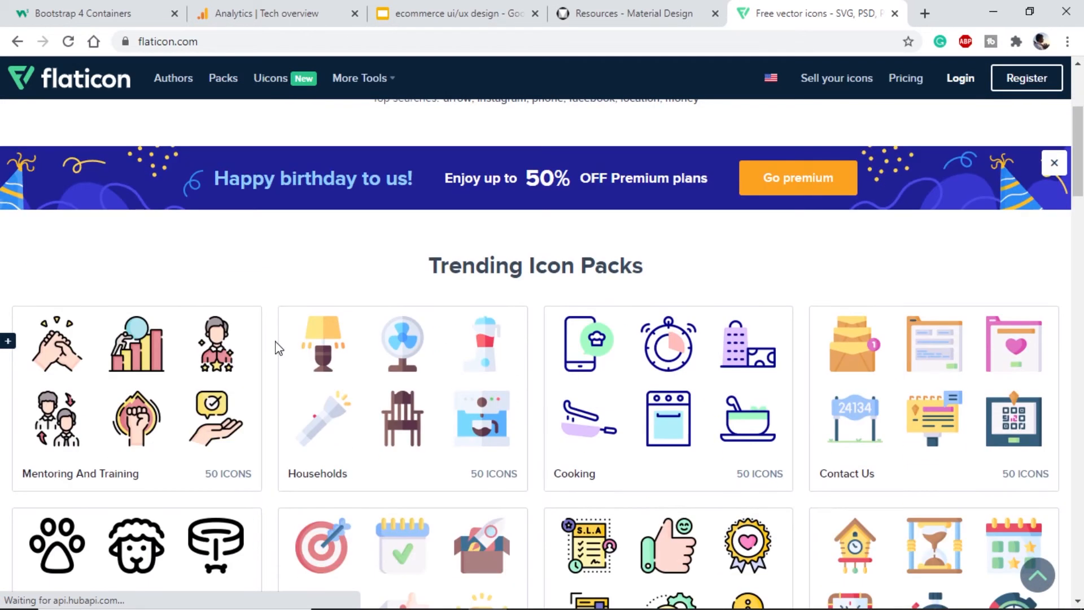
{"action": "scroll", "coordinate": [274, 350], "scroll_direction": "down", "scroll_amount": 3}
{"action": "scroll", "coordinate": [273, 355], "scroll_direction": "up", "scroll_amount": 3}
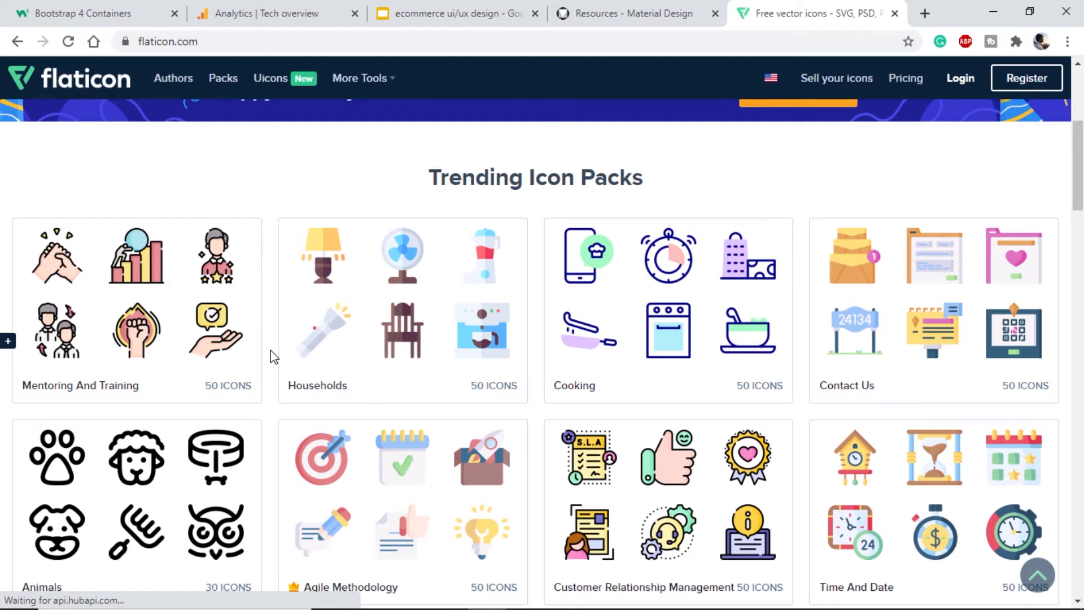
{"action": "scroll", "coordinate": [274, 355], "scroll_direction": "up", "scroll_amount": 3}
{"action": "scroll", "coordinate": [277, 355], "scroll_direction": "up", "scroll_amount": 3}
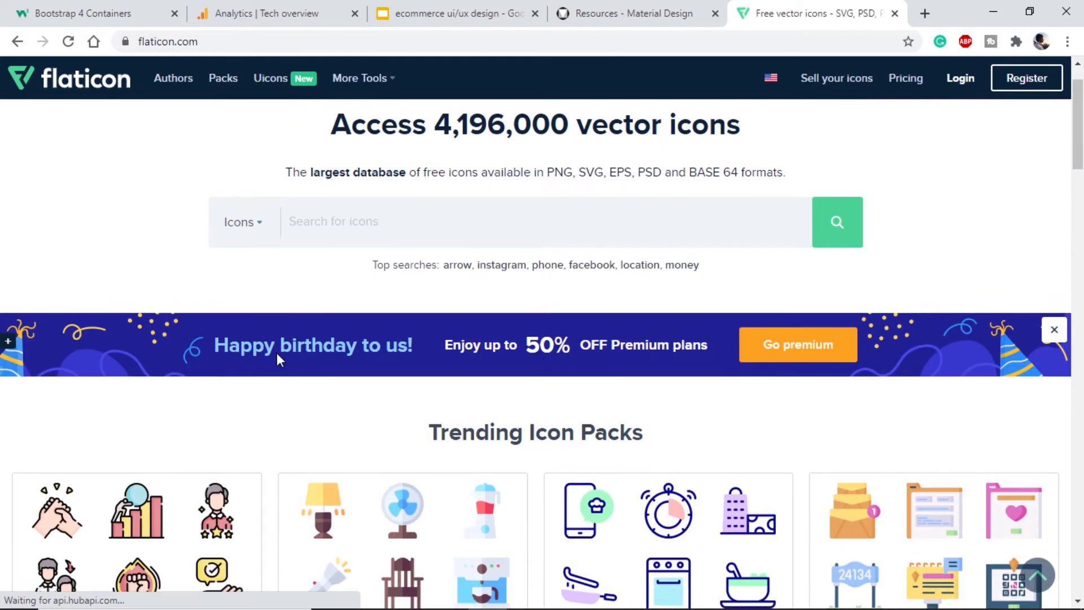
{"action": "left_click", "coordinate": [334, 281]}
{"action": "type", "text": "heart icon"}
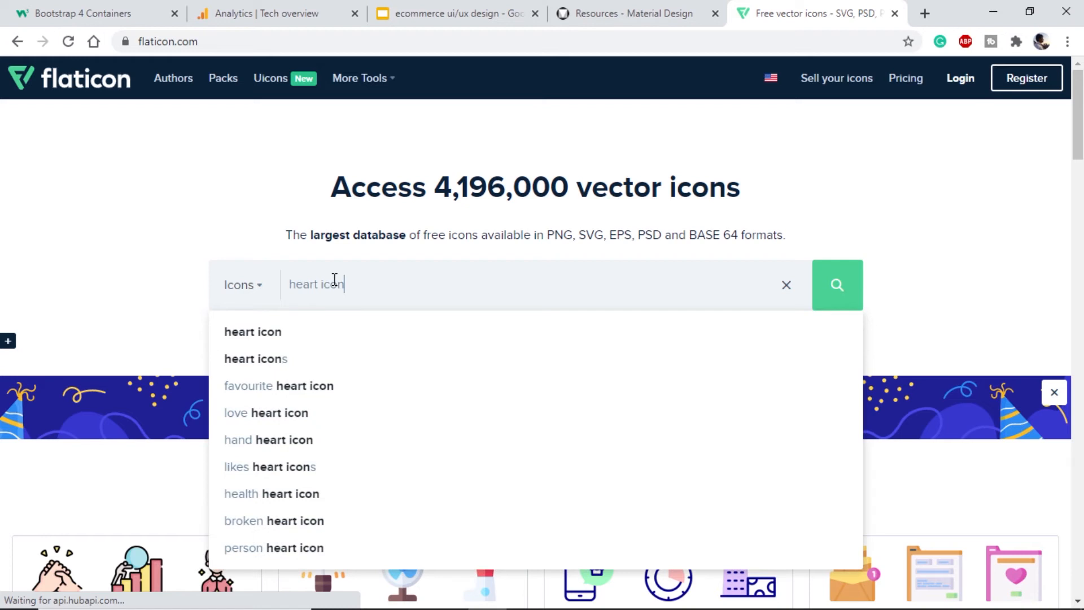
{"action": "key", "text": "Return"}
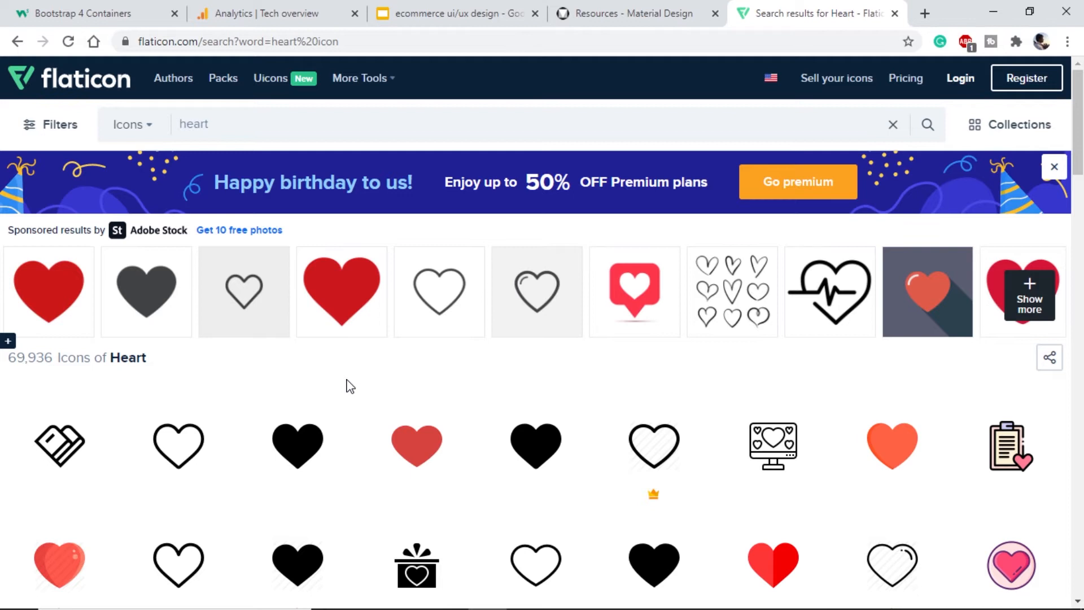
{"action": "scroll", "coordinate": [350, 387], "scroll_direction": "down", "scroll_amount": 3}
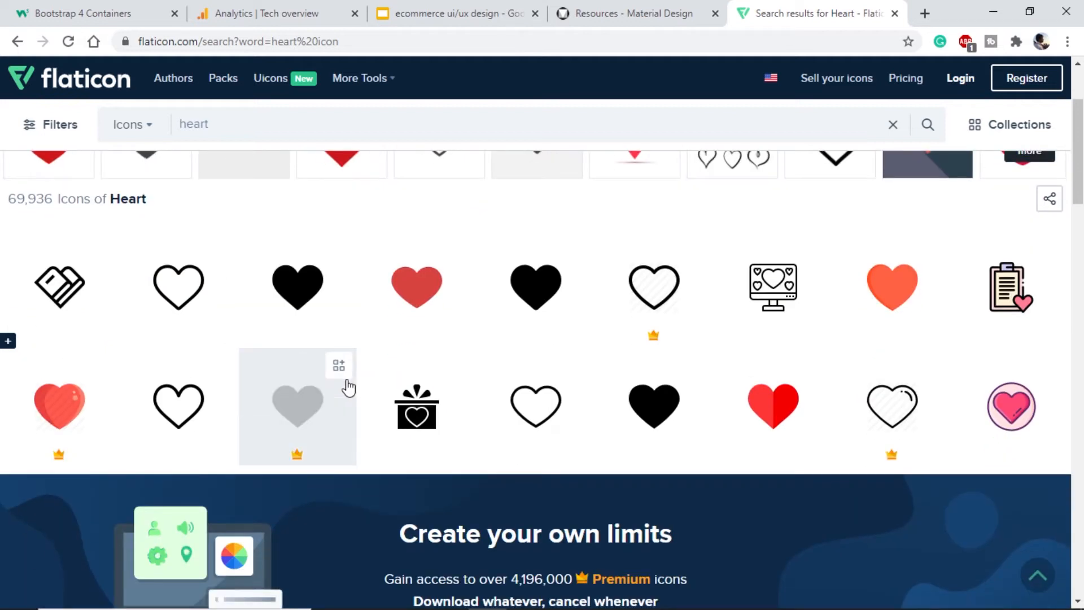
{"action": "left_click", "coordinate": [410, 289]}
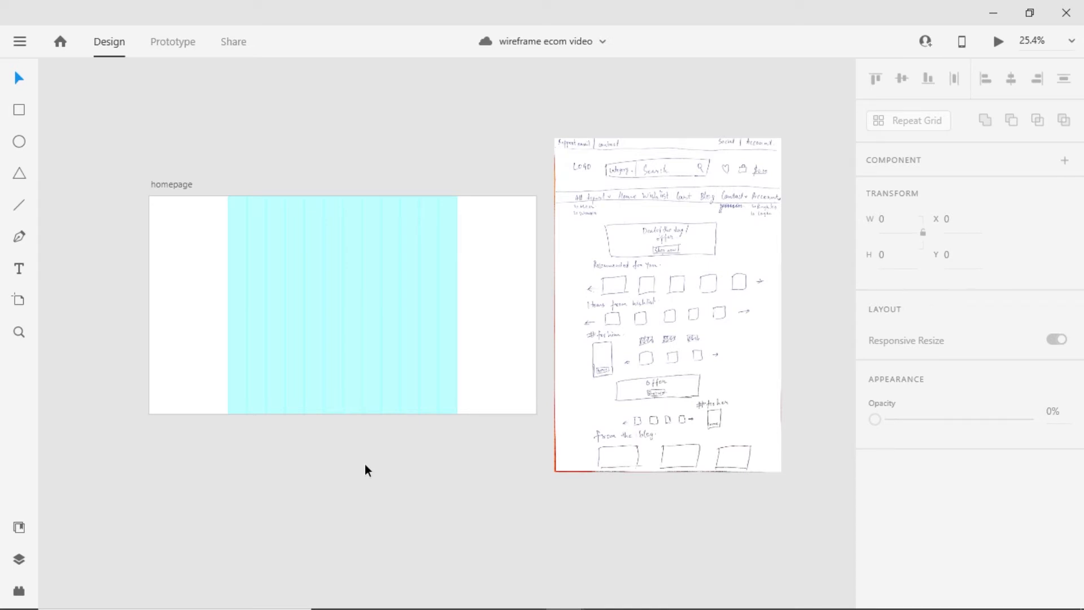
Back in Adobe XD, draw a full-width 1920 rectangle along the homepage artboard's upper edge and set its height to 40.
{"action": "left_click", "coordinate": [19, 109]}
{"action": "left_click_drag", "start_coordinate": [149, 197], "coordinate": [537, 214]}
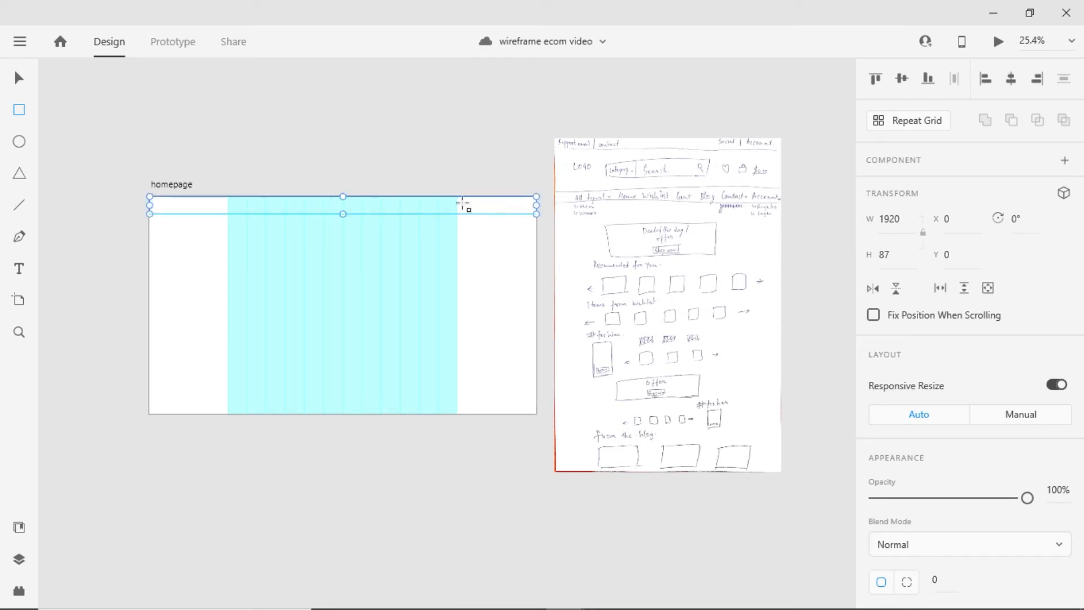
{"action": "left_click", "coordinate": [20, 79]}
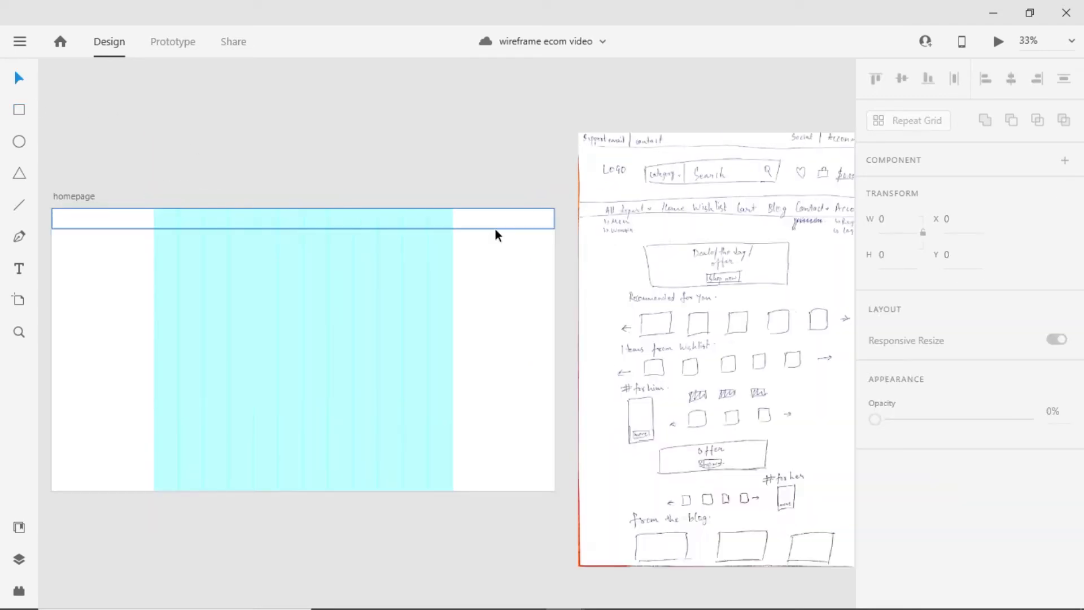
{"action": "left_click", "coordinate": [501, 225]}
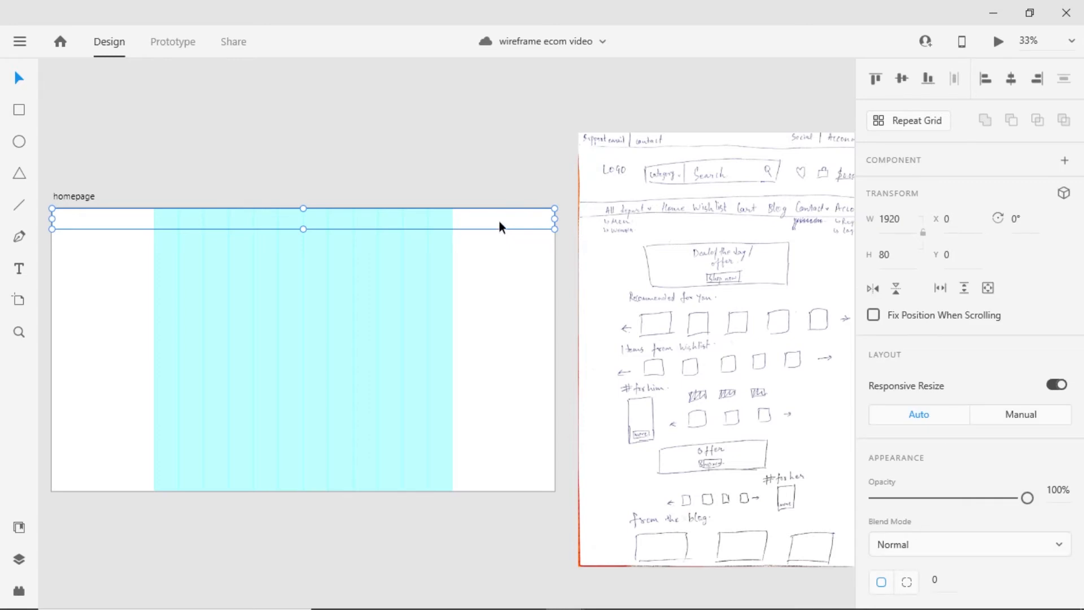
{"action": "left_click", "coordinate": [887, 254]}
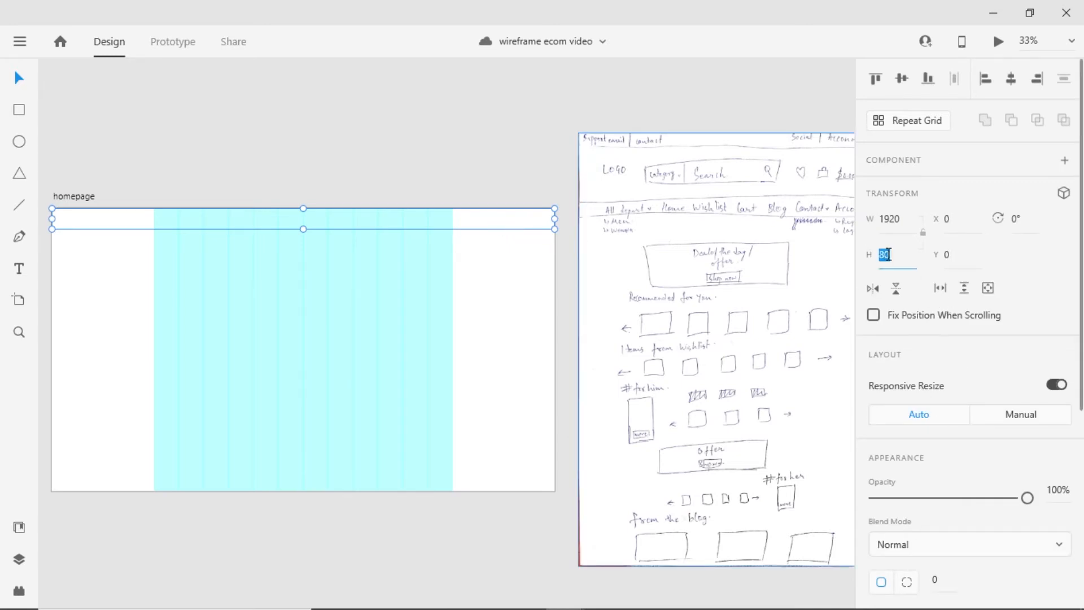
{"action": "type", "text": "40"}
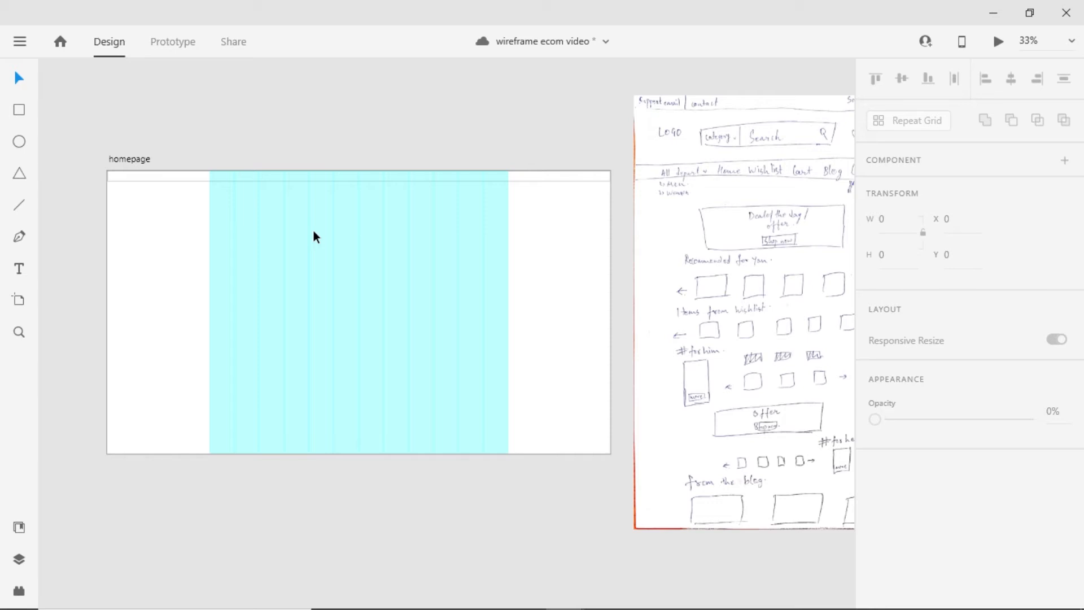
View the homepage artboard at 100% and check its header bar in the desktop preview, closing the preview window.
{"action": "double_click", "coordinate": [313, 230]}
{"action": "key", "text": "ctrl+1"}
{"action": "scroll", "coordinate": [358, 248], "scroll_direction": "up", "scroll_amount": 4}
{"action": "left_click_drag", "start_coordinate": [221, 264], "coordinate": [604, 274]}
{"action": "left_click_drag", "start_coordinate": [287, 272], "coordinate": [665, 265]}
{"action": "left_click_drag", "start_coordinate": [540, 266], "coordinate": [412, 260]}
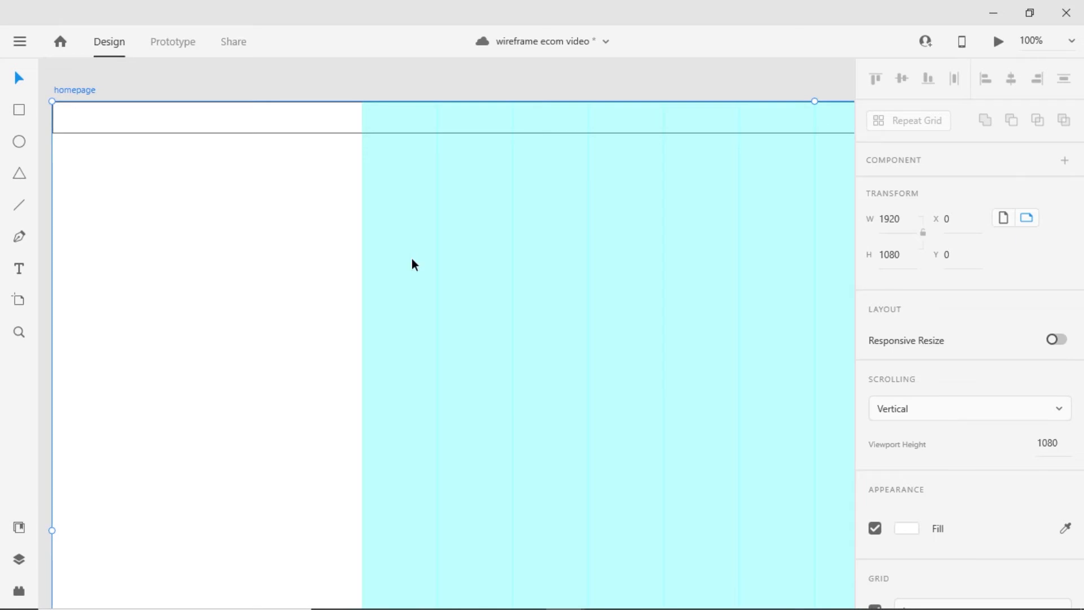
{"action": "left_click", "coordinate": [998, 43]}
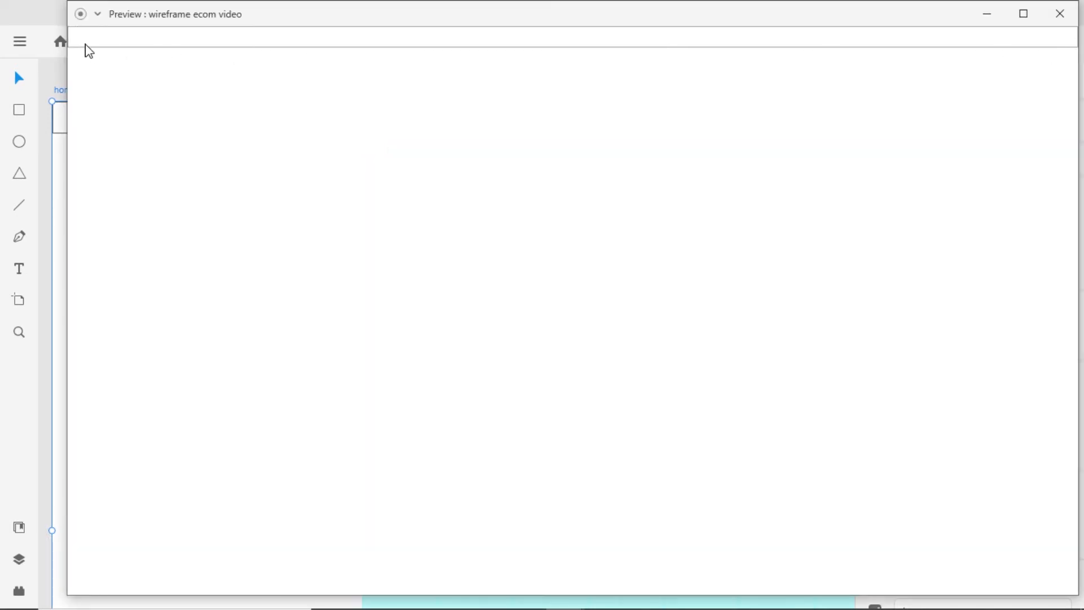
{"action": "left_click", "coordinate": [1059, 13]}
Following the sketch, add the support e-mail address as text in the homepage's header bar, near the layout grid's left edge.
{"action": "left_click_drag", "start_coordinate": [400, 329], "coordinate": [320, 318]}
{"action": "scroll", "coordinate": [470, 212], "scroll_direction": "up", "scroll_amount": 4}
{"action": "left_click_drag", "start_coordinate": [667, 223], "coordinate": [486, 216]}
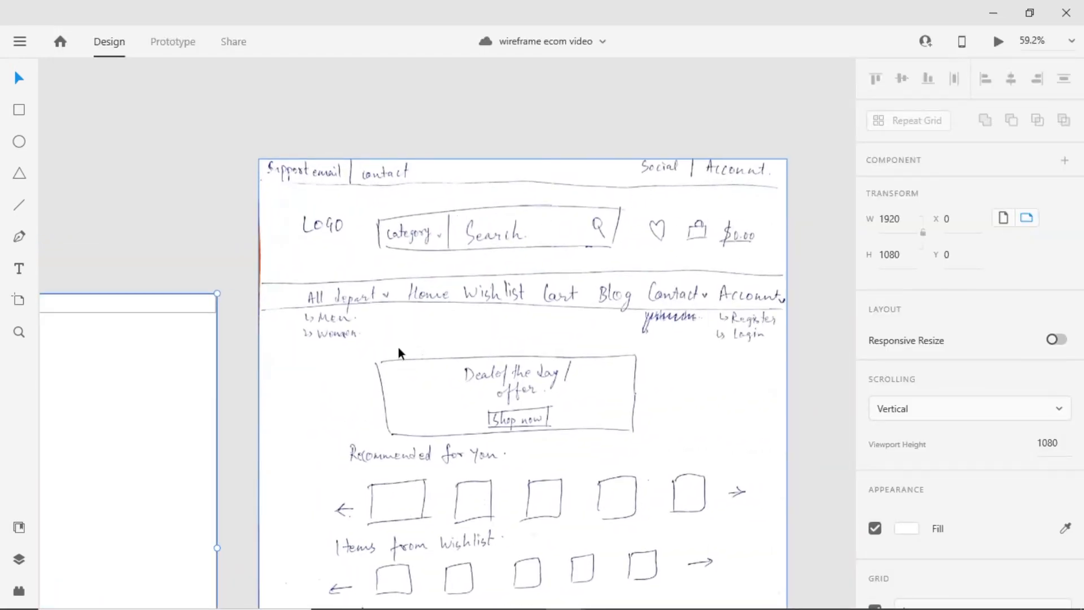
{"action": "left_click_drag", "start_coordinate": [233, 374], "coordinate": [936, 333]}
{"action": "left_click", "coordinate": [19, 272]}
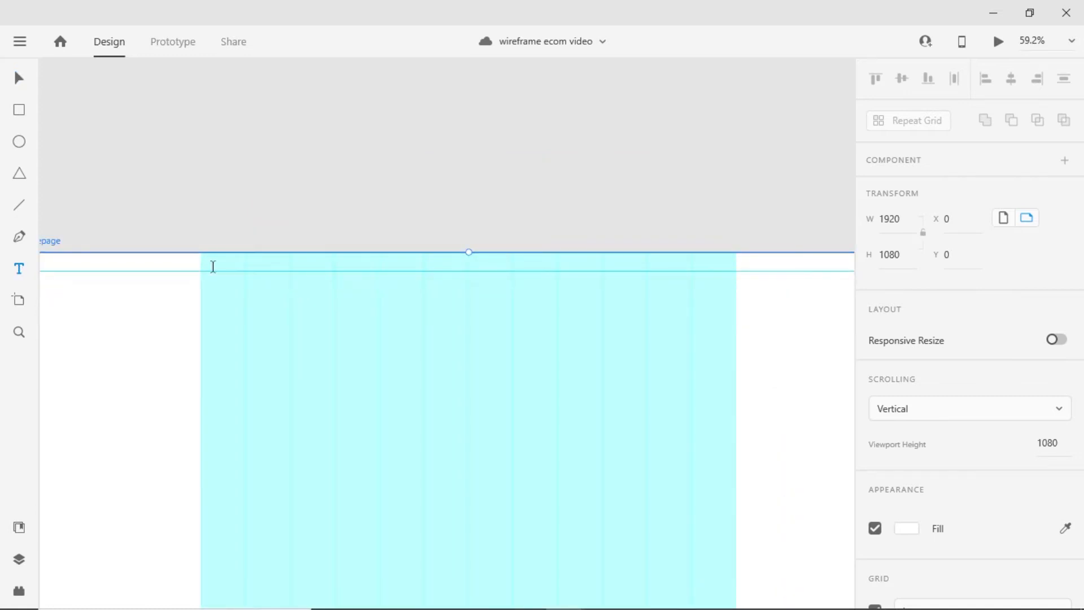
{"action": "left_click", "coordinate": [209, 261]}
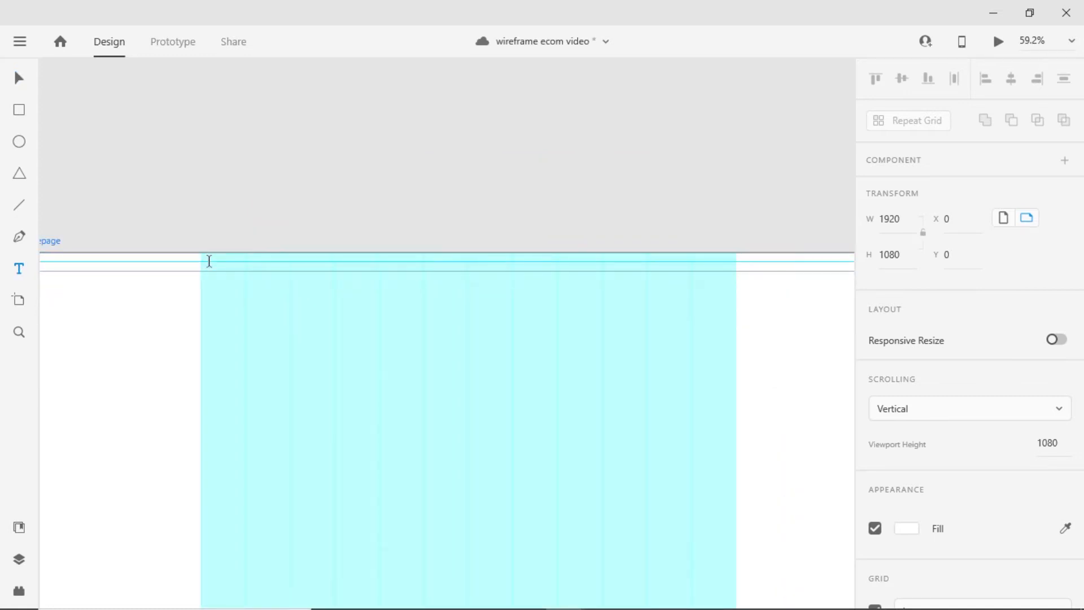
{"action": "left_click", "coordinate": [210, 263]}
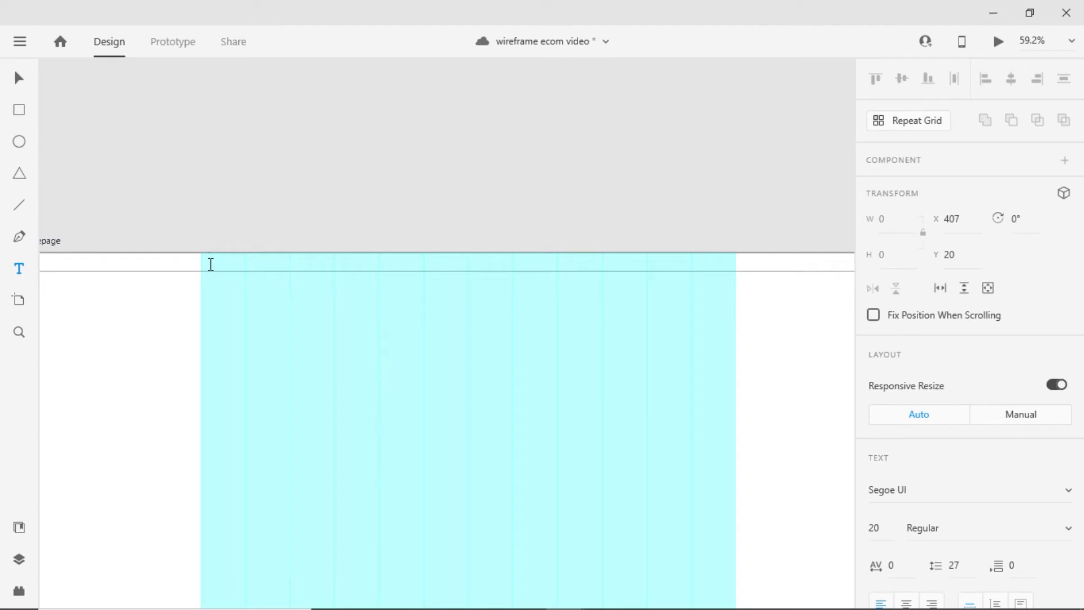
{"action": "key", "text": "ctrl+v"}
{"action": "left_click", "coordinate": [19, 78]}
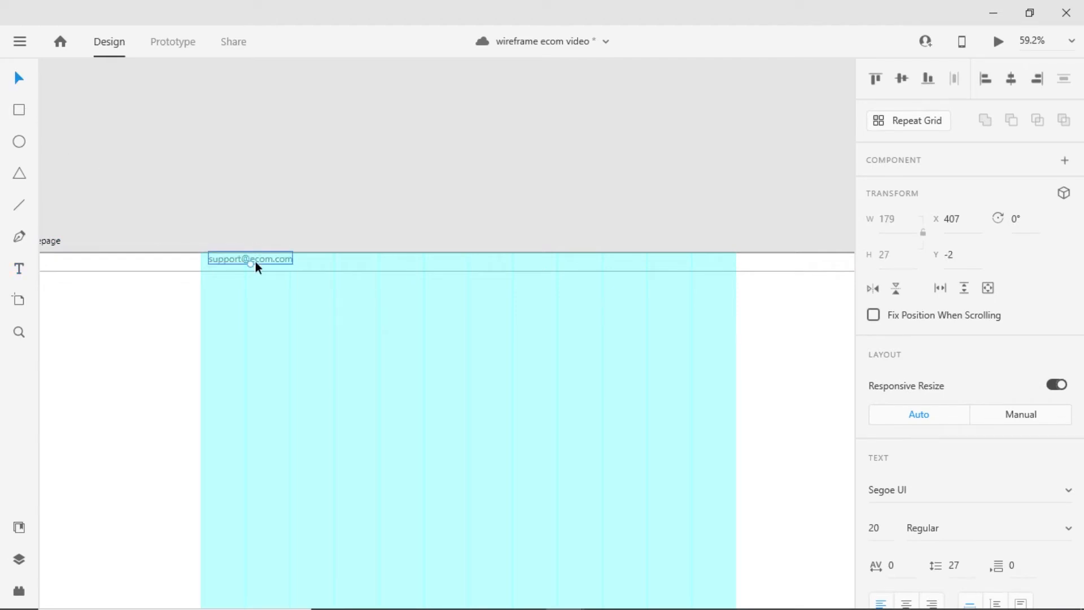
{"action": "left_click", "coordinate": [249, 234]}
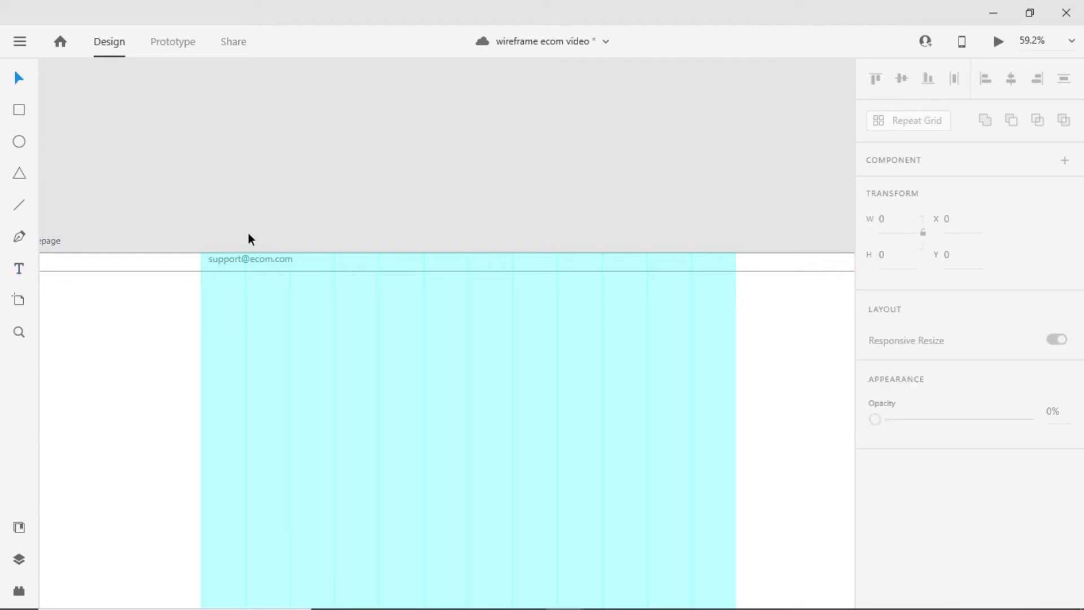
Centre the support e-mail text vertically in the header bar and move it to the layout grid's left edge at X 392.
{"action": "left_click", "coordinate": [263, 265]}
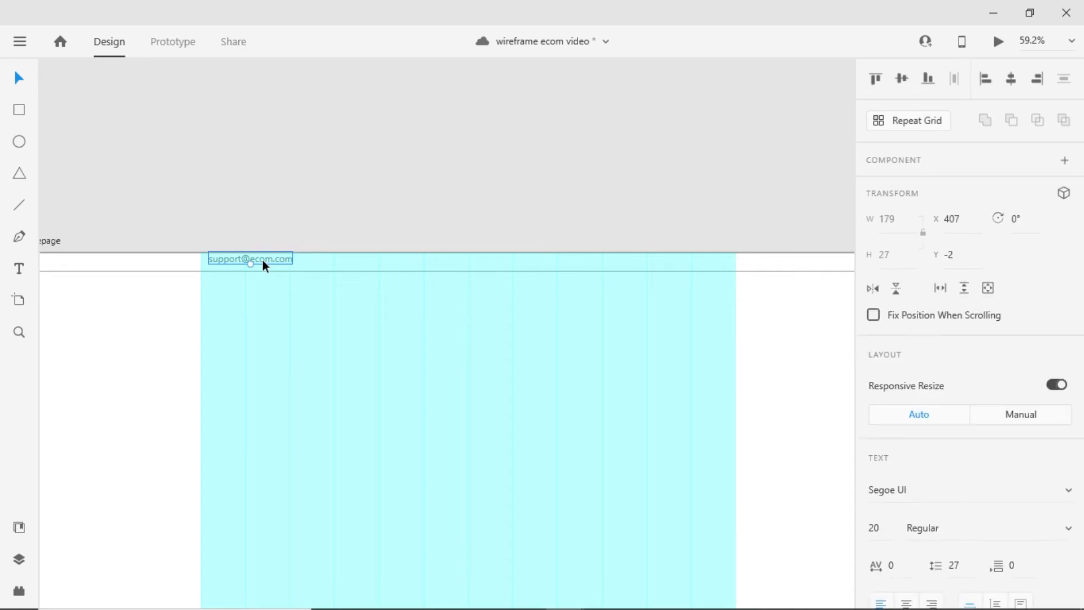
{"action": "left_click", "coordinate": [346, 267], "text": "shift"}
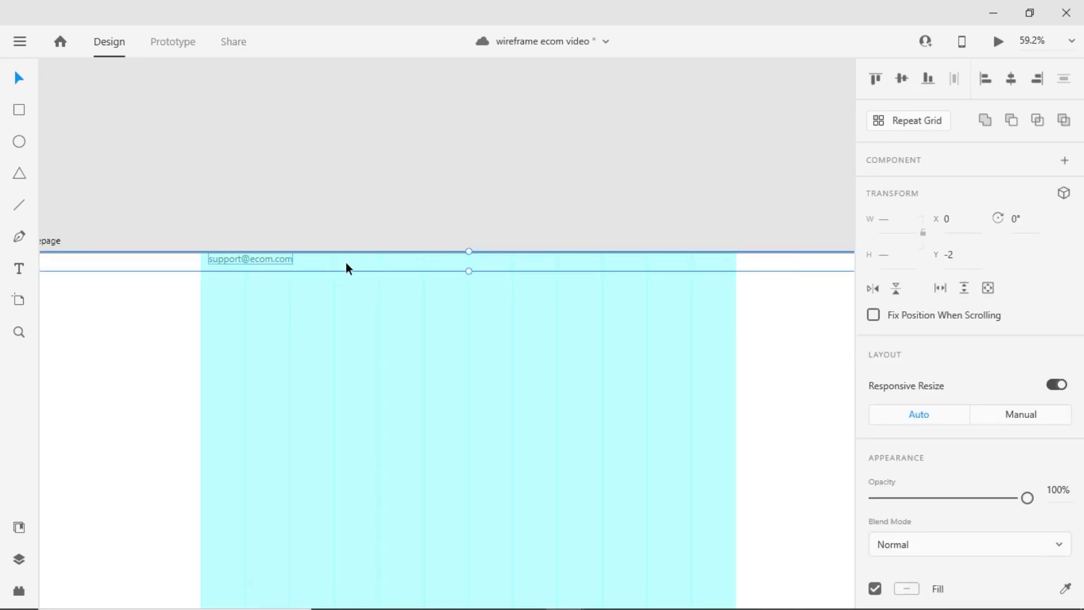
{"action": "left_click", "coordinate": [902, 80]}
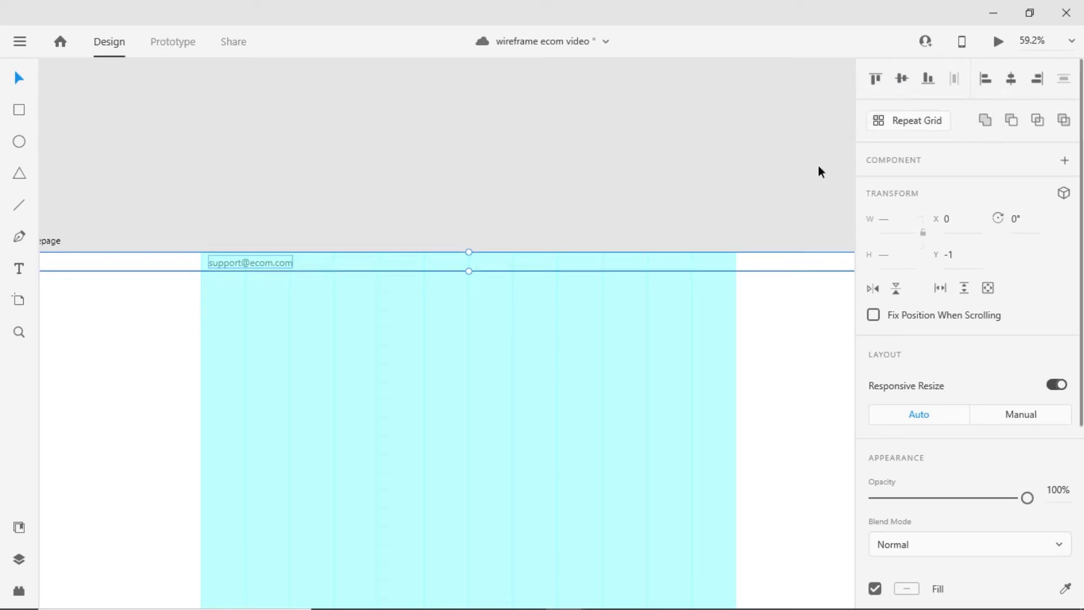
{"action": "left_click_drag", "start_coordinate": [260, 262], "coordinate": [253, 261]}
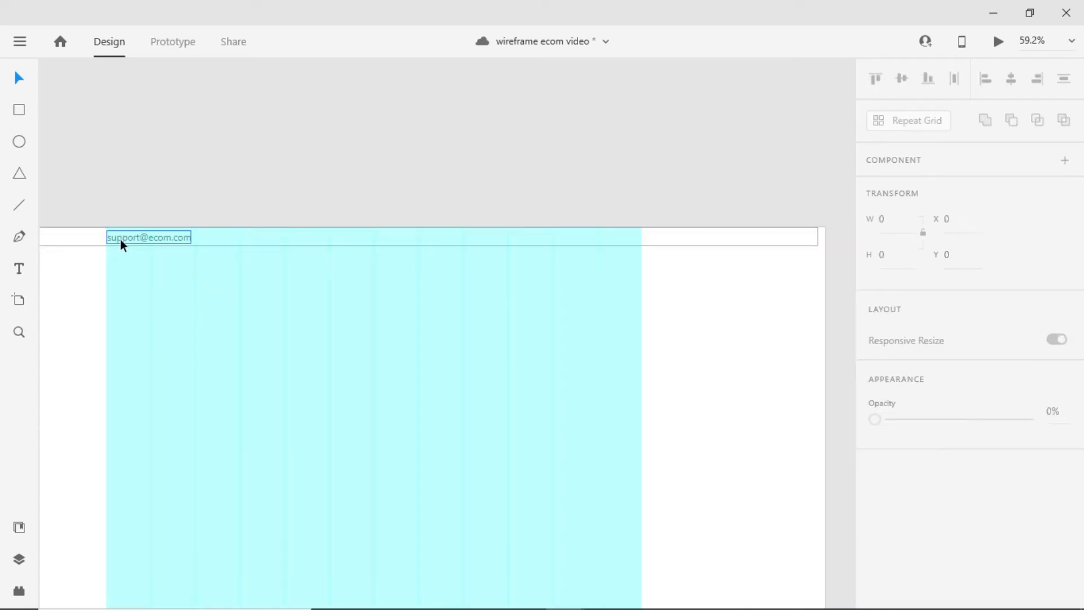
Set the support e-mail text's fill to #000000 and save that colour as a swatch.
{"action": "left_click", "coordinate": [120, 240]}
{"action": "scroll", "coordinate": [1005, 399], "scroll_direction": "down", "scroll_amount": 5}
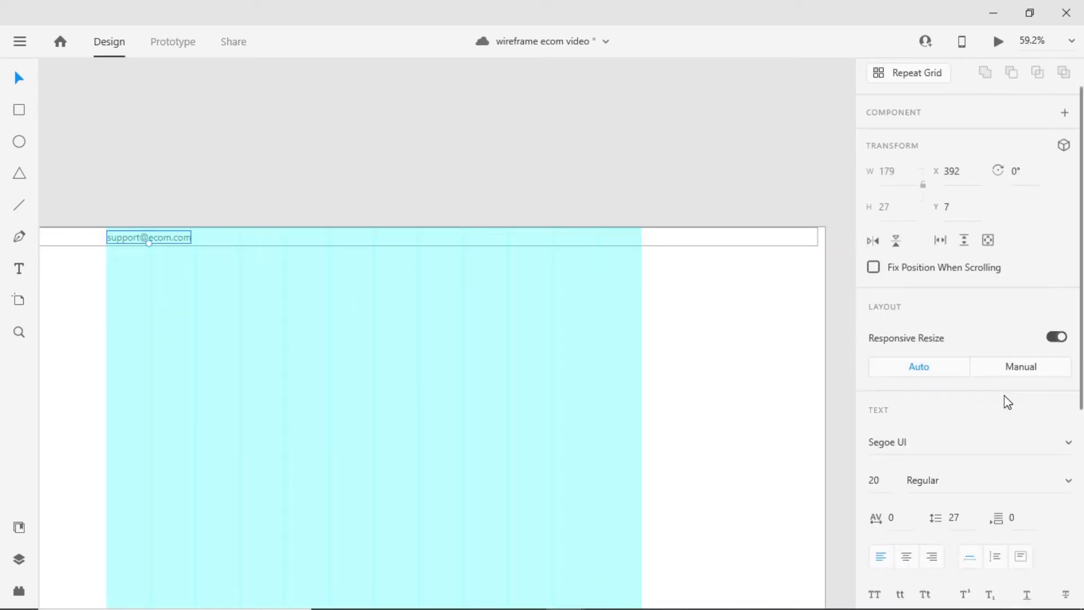
{"action": "left_click", "coordinate": [907, 431]}
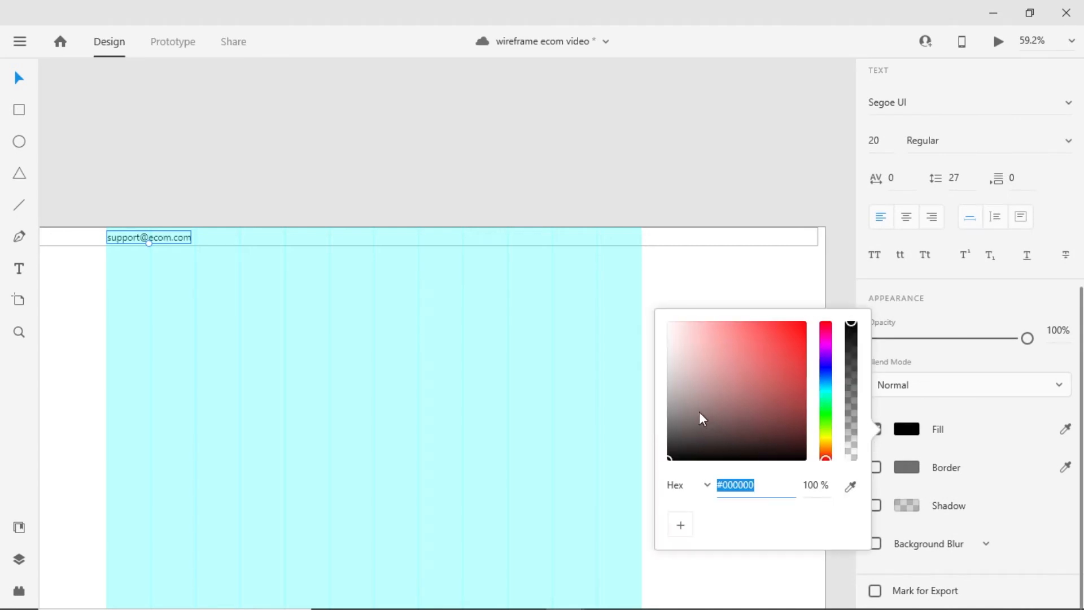
{"action": "left_click", "coordinate": [674, 405]}
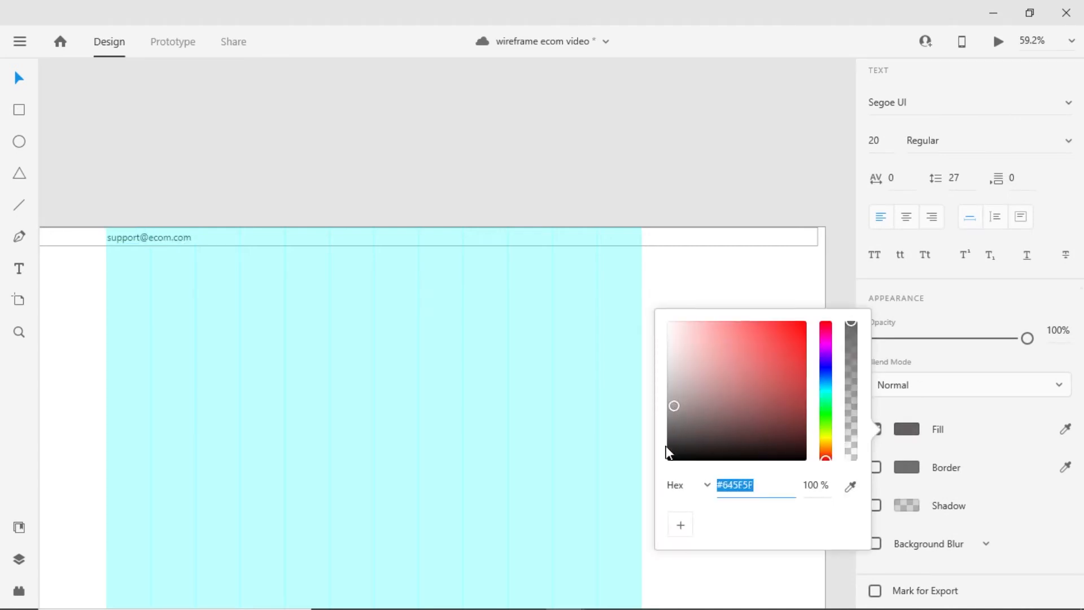
{"action": "left_click_drag", "start_coordinate": [667, 452], "coordinate": [666, 477]}
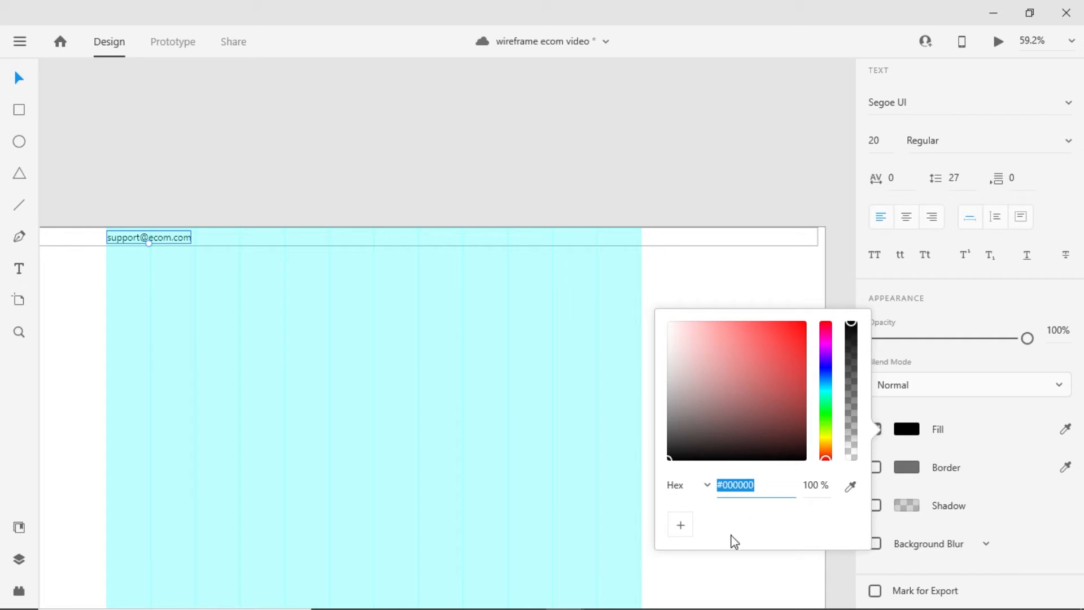
{"action": "left_click", "coordinate": [681, 528]}
{"action": "left_click", "coordinate": [358, 175]}
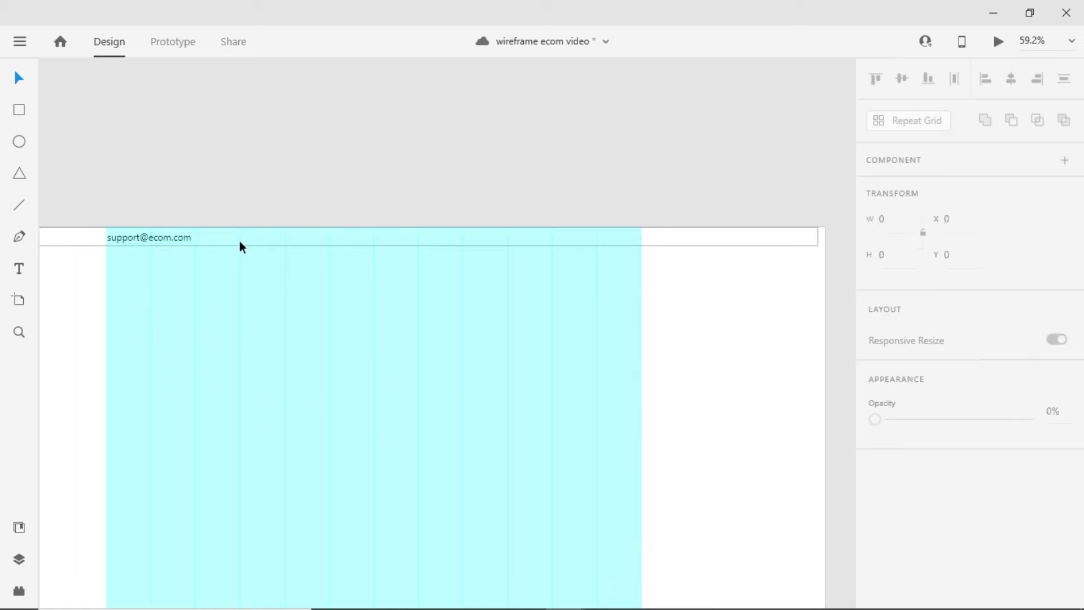
Draw a vertical divider line 40 high at X 580, just after the support e-mail text in the header bar.
{"action": "left_click", "coordinate": [19, 205]}
{"action": "mouse_move", "coordinate": [196, 228]}
{"action": "left_mouse_down"}
{"action": "mouse_move", "coordinate": [197, 247]}
{"action": "mouse_move", "coordinate": [223, 251]}
{"action": "mouse_move", "coordinate": [195, 299]}
{"action": "mouse_move", "coordinate": [346, 354]}
{"action": "mouse_move", "coordinate": [259, 334]}
{"action": "mouse_move", "coordinate": [194, 265]}
{"action": "mouse_move", "coordinate": [198, 247]}
{"action": "left_mouse_up"}
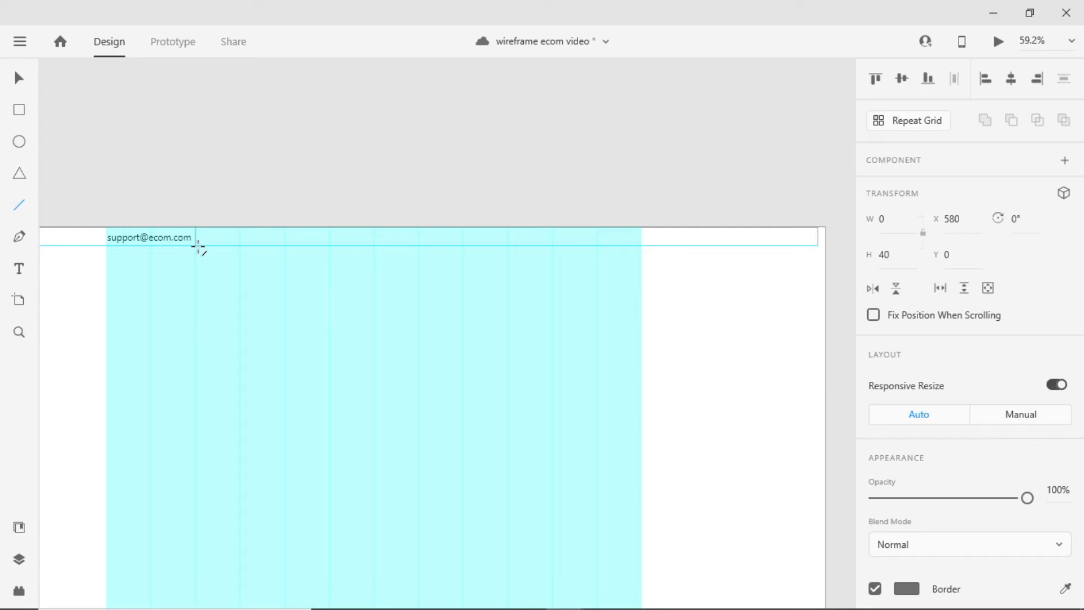
{"action": "left_click_drag", "start_coordinate": [198, 246], "coordinate": [198, 246]}
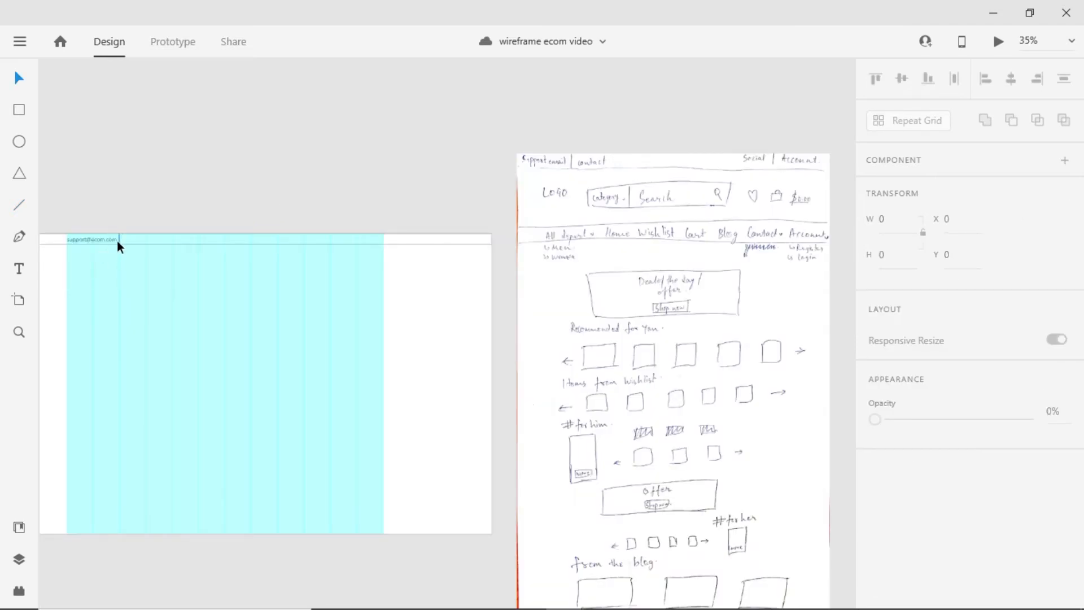
Compare the homepage's header bar with the hand-drawn sketch, toggling the layout grid off and on.
{"action": "scroll", "coordinate": [229, 306], "scroll_direction": "up", "scroll_amount": 6}
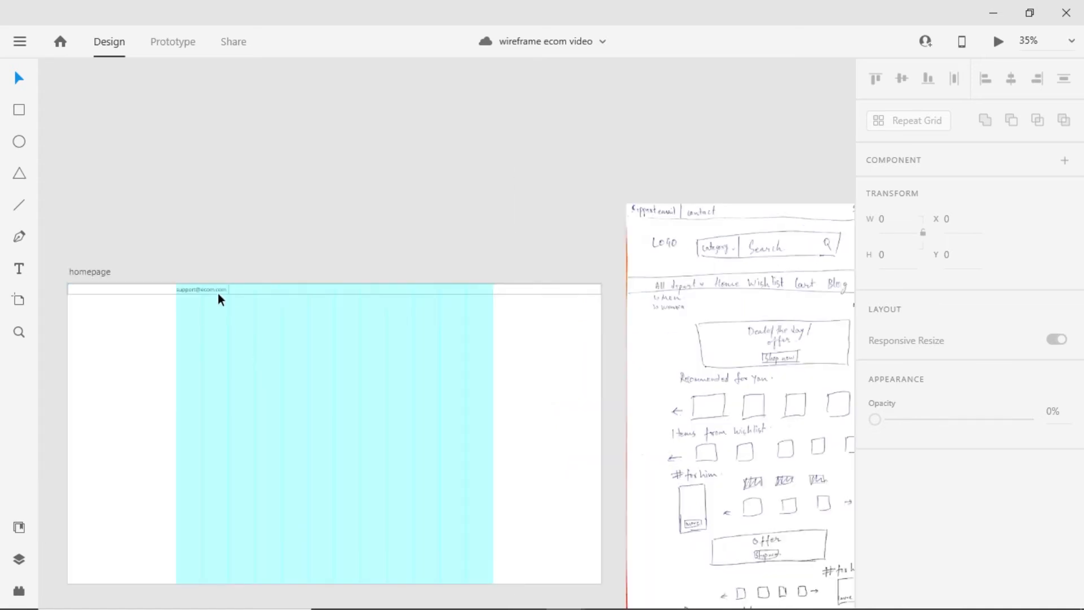
{"action": "scroll", "coordinate": [410, 446], "scroll_direction": "down", "scroll_amount": 3}
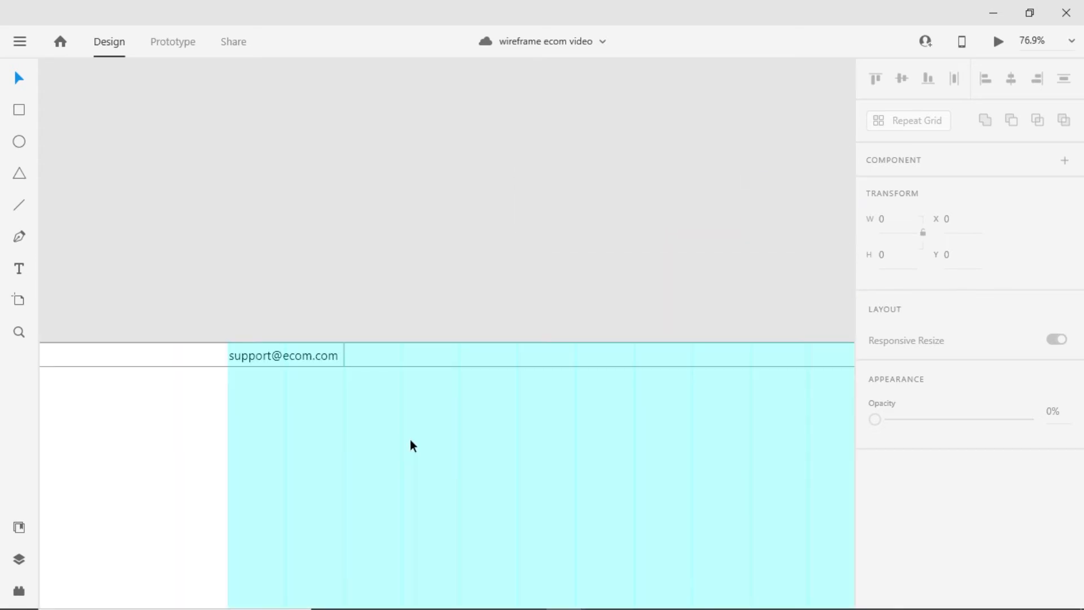
{"action": "key", "text": "ctrl+shift+apostrophe"}
{"action": "scroll", "coordinate": [409, 441], "scroll_direction": "down", "scroll_amount": 5}
{"action": "scroll", "coordinate": [471, 497], "scroll_direction": "up", "scroll_amount": 3}
{"action": "key", "text": "ctrl+shift+apostrophe"}
{"action": "scroll", "coordinate": [339, 418], "scroll_direction": "up", "scroll_amount": 2}
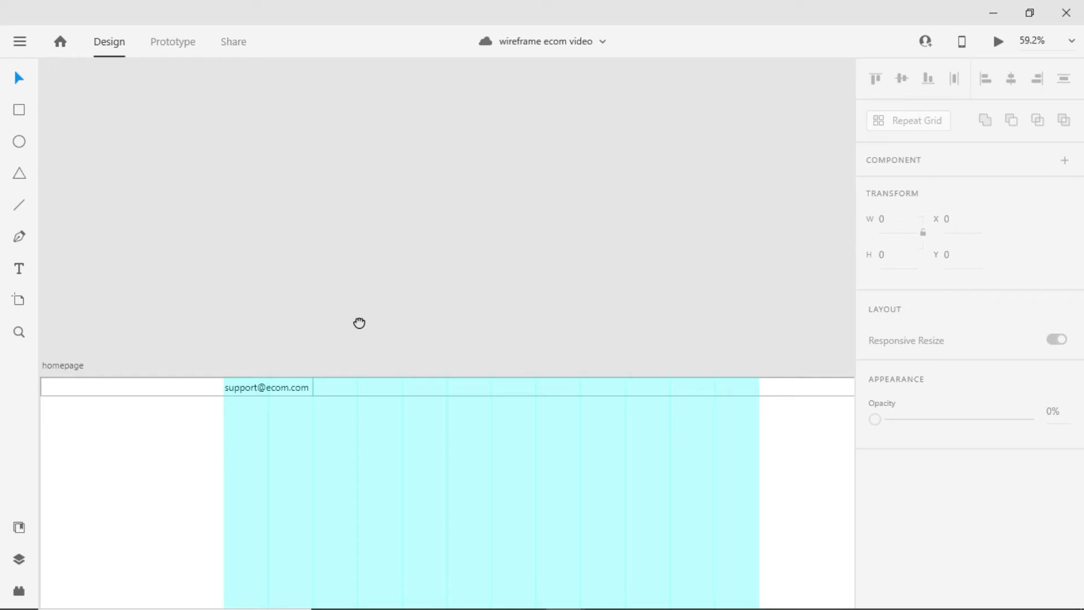
{"action": "left_click_drag", "start_coordinate": [359, 323], "coordinate": [330, 268]}
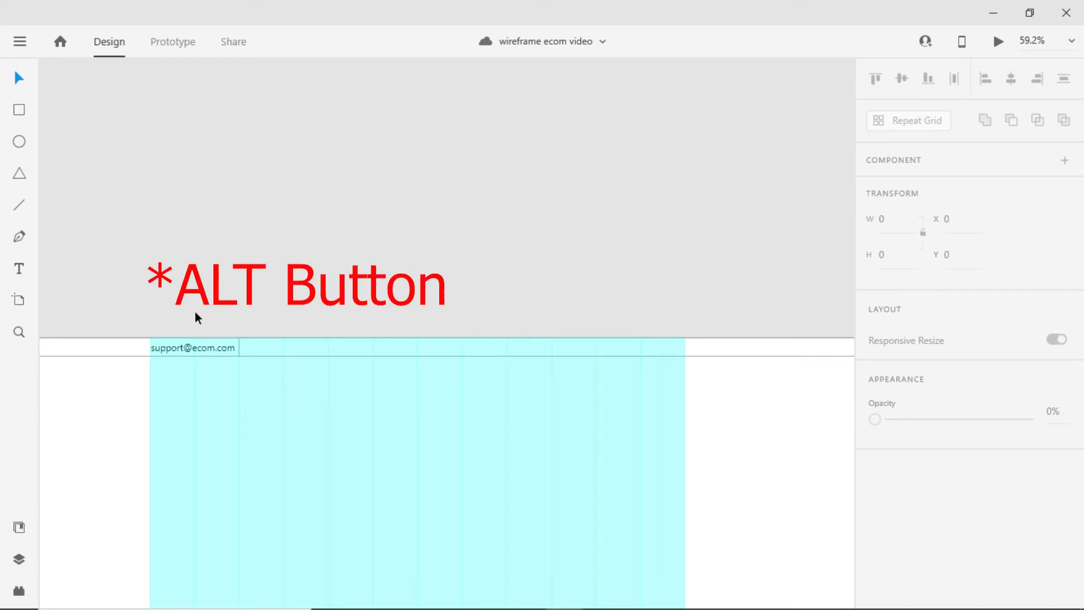
Duplicate the support e-mail text to the other side of the divider and replace its content with a placeholder phone number.
{"action": "left_click_drag", "start_coordinate": [165, 347], "coordinate": [258, 348]}
{"action": "scroll", "coordinate": [259, 348], "scroll_direction": "up", "scroll_amount": 2}
{"action": "double_click", "coordinate": [266, 243]}
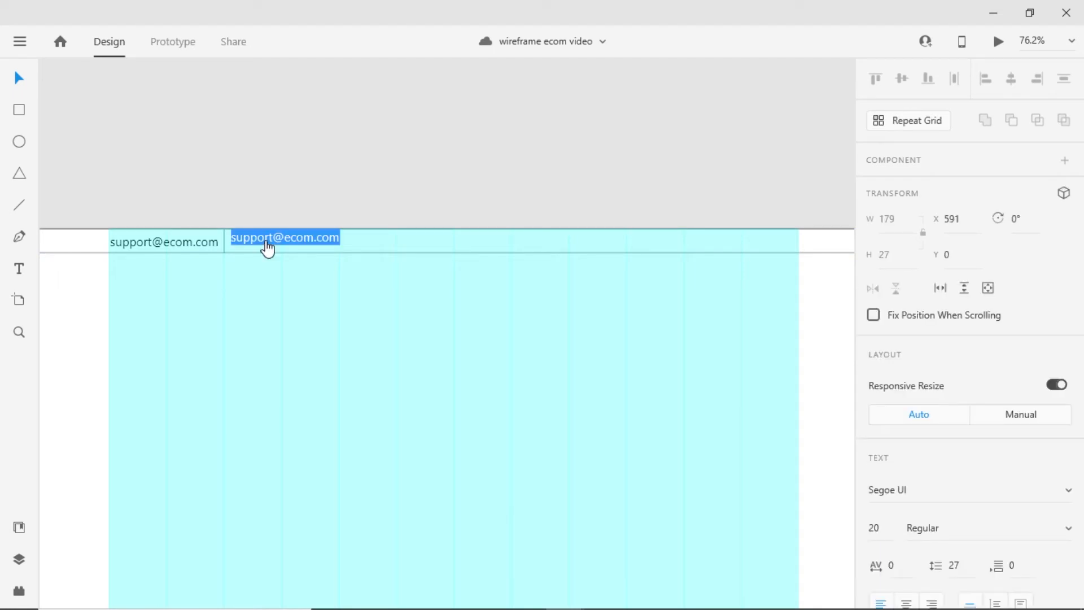
{"action": "type", "text": "123456789"}
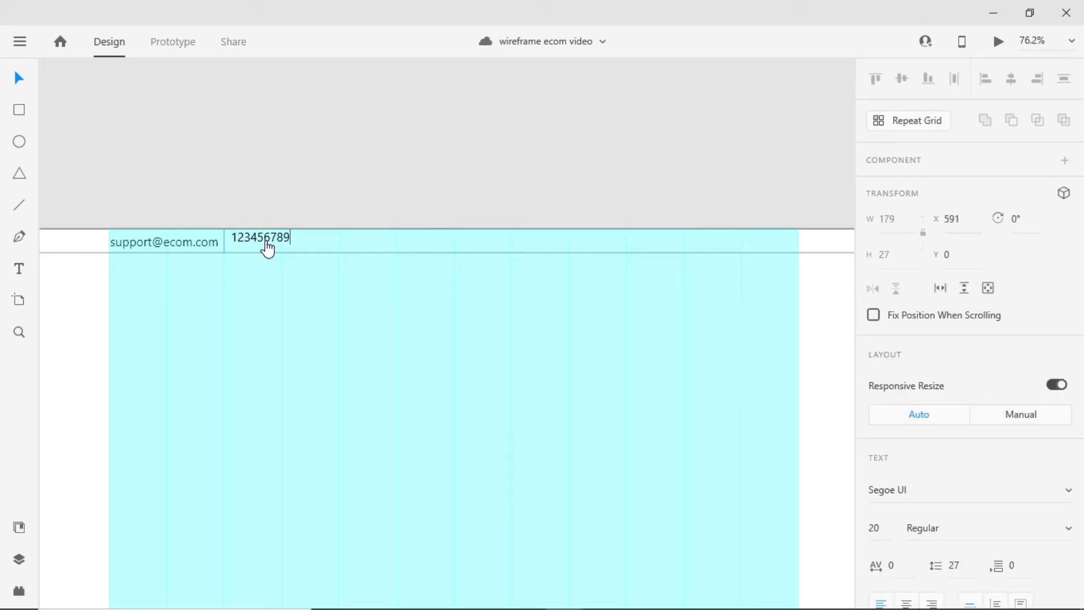
{"action": "key", "text": "Escape"}
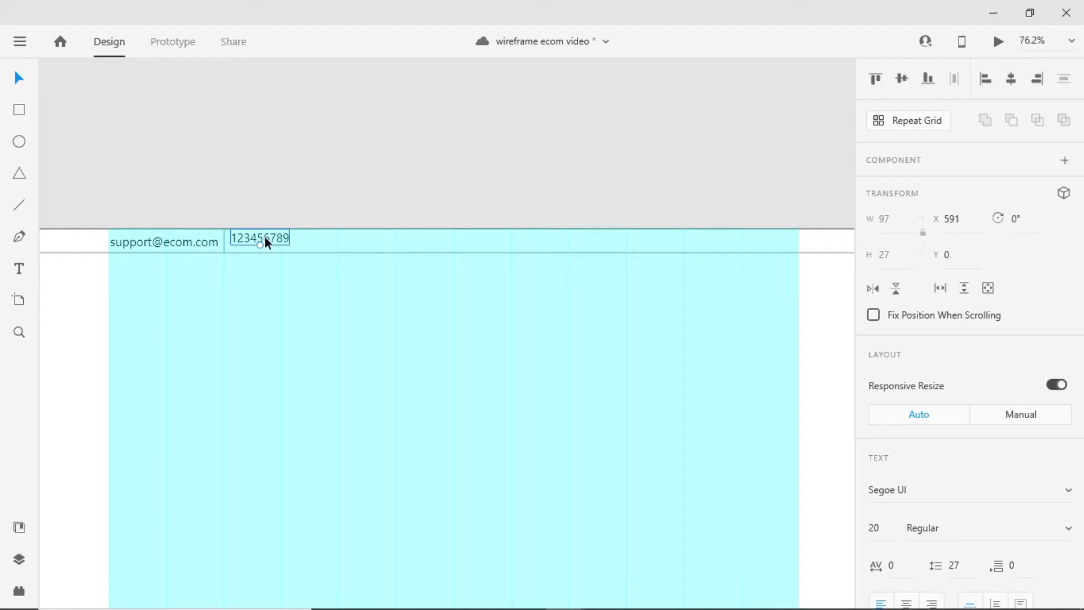
Align the e-mail and phone number texts vertically as one group, and centre that group vertically in the header bar.
{"action": "left_click", "coordinate": [167, 240], "text": "shift"}
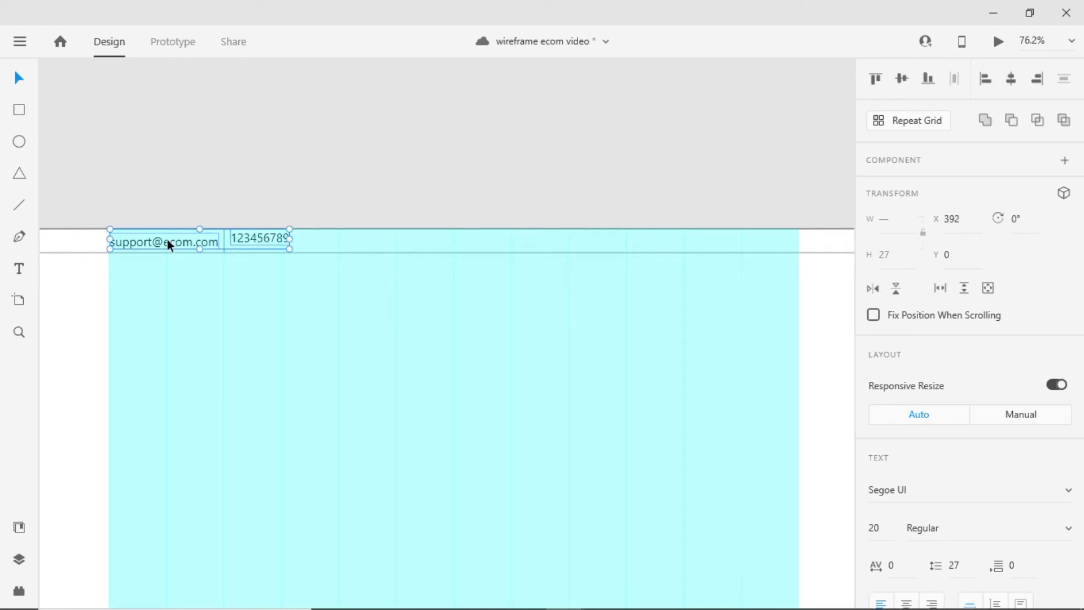
{"action": "left_click", "coordinate": [901, 83]}
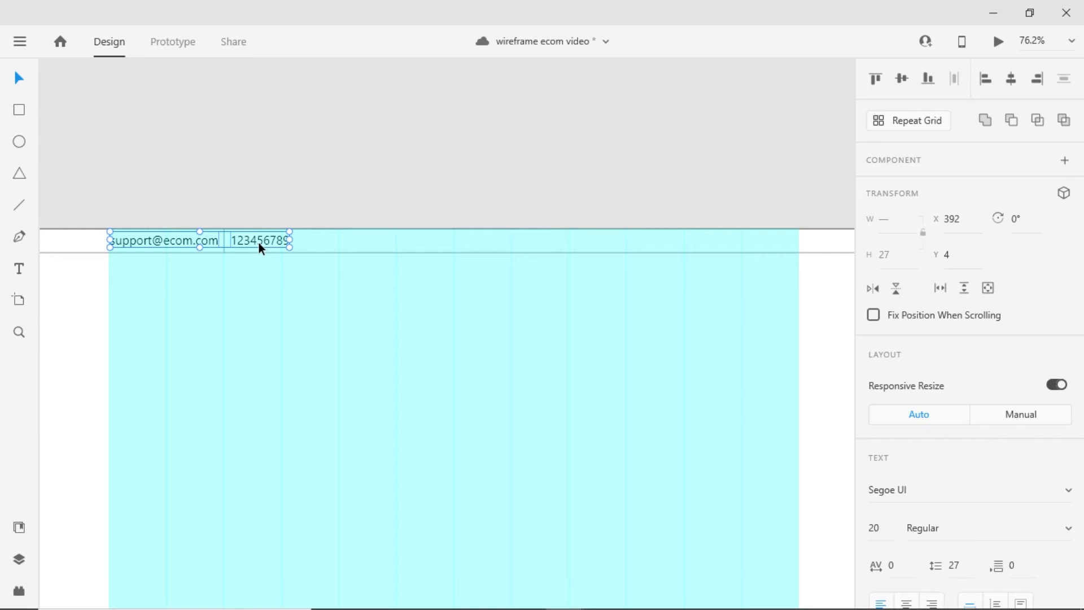
{"action": "key", "text": "ctrl+g"}
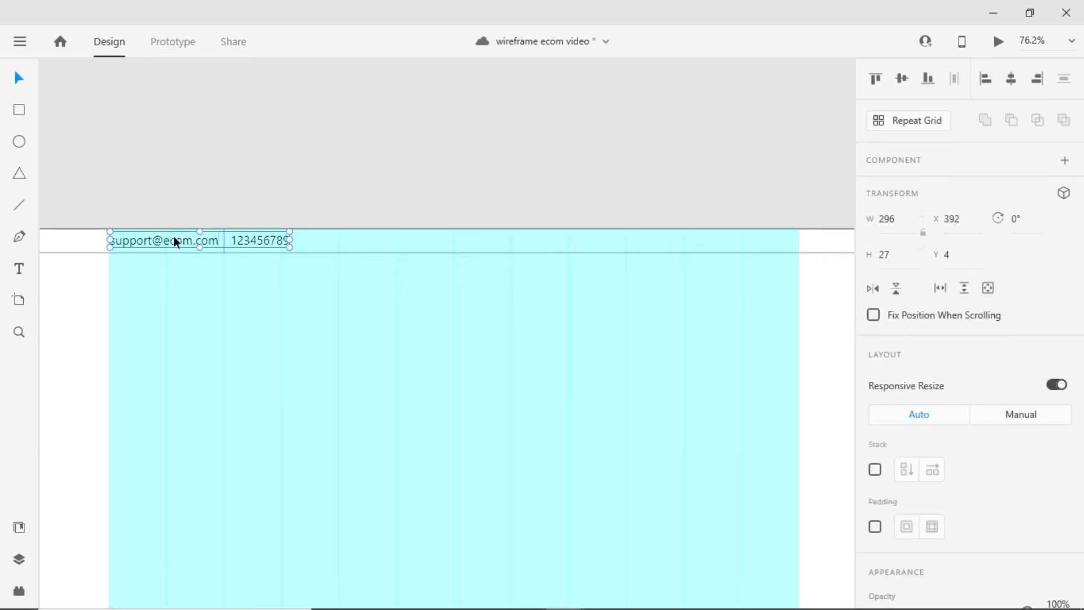
{"action": "left_click", "coordinate": [344, 241]}
{"action": "left_click", "coordinate": [903, 79]}
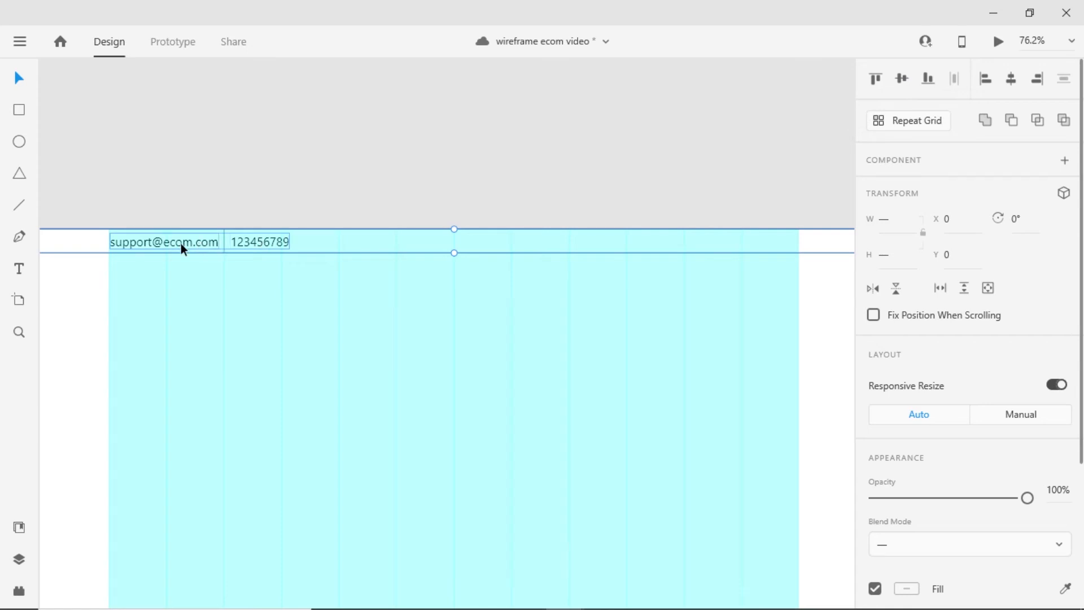
{"action": "left_click", "coordinate": [285, 178]}
Following the sketch, duplicate the e-mail, divider and phone number set to the layout grid's right edge in the header bar at X 1234.
{"action": "scroll", "coordinate": [462, 230], "scroll_direction": "down", "scroll_amount": 2}
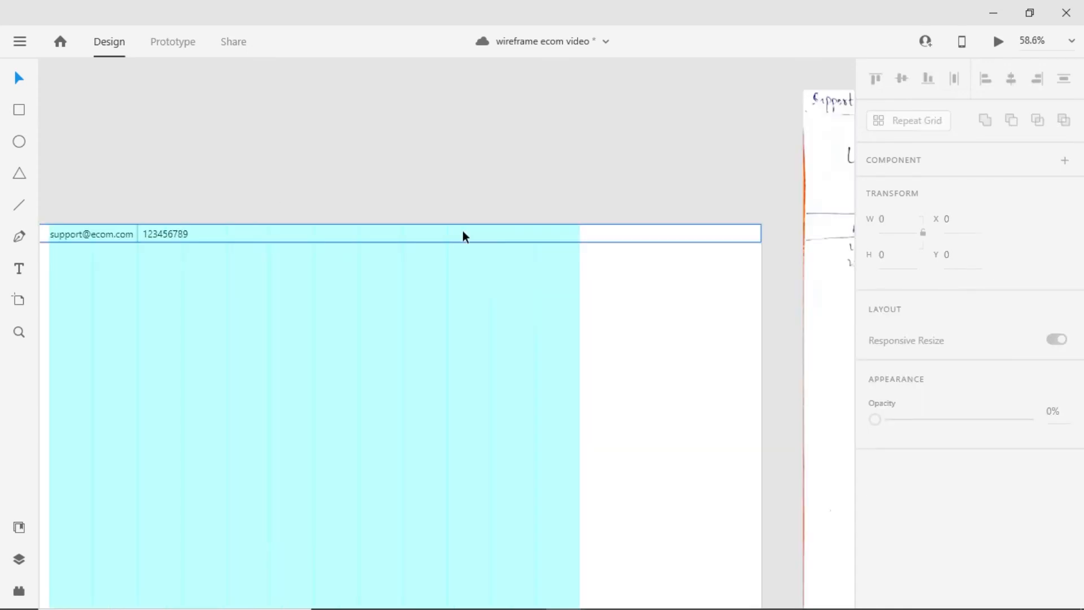
{"action": "left_click_drag", "start_coordinate": [631, 222], "coordinate": [224, 242]}
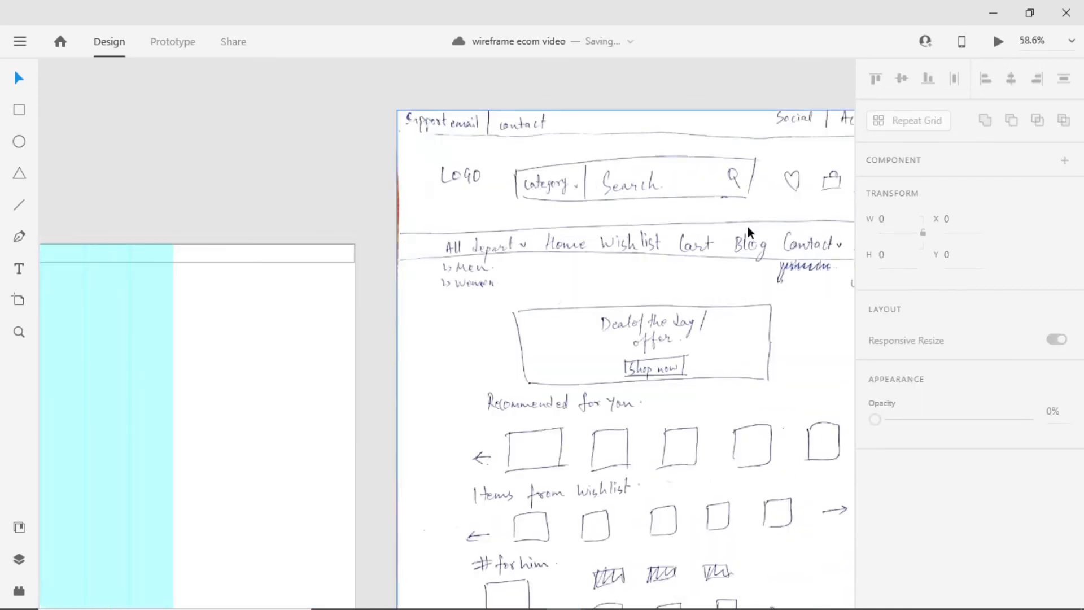
{"action": "left_click_drag", "start_coordinate": [747, 227], "coordinate": [504, 227]}
{"action": "left_click_drag", "start_coordinate": [178, 274], "coordinate": [697, 248]}
{"action": "left_click_drag", "start_coordinate": [336, 263], "coordinate": [592, 254]}
{"action": "left_click_drag", "start_coordinate": [275, 213], "coordinate": [274, 224]}
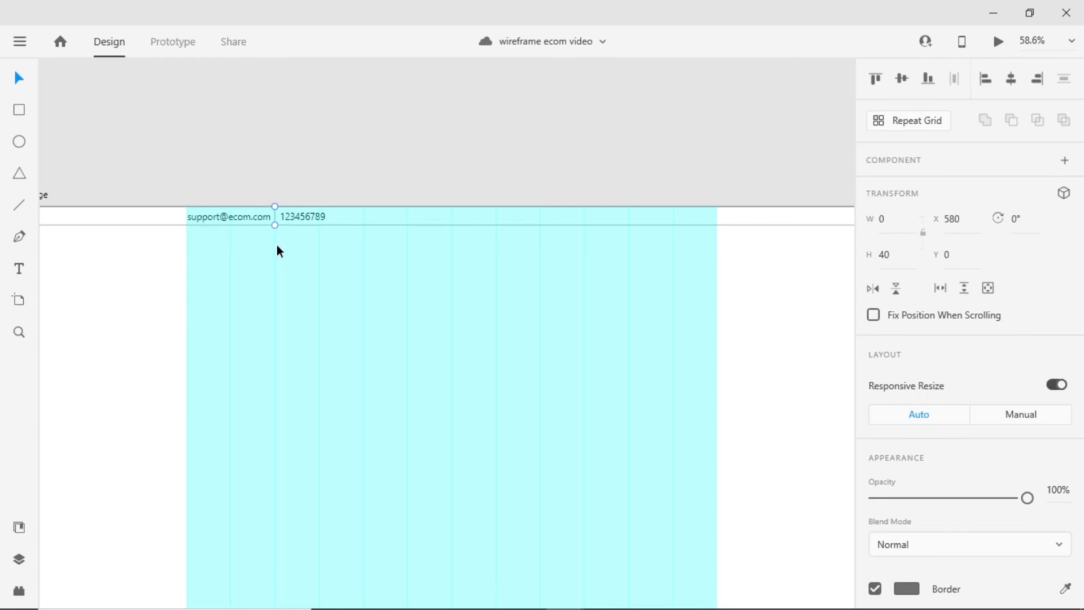
{"action": "left_click", "coordinate": [218, 215], "text": "shift"}
{"action": "key", "text": "alt"}
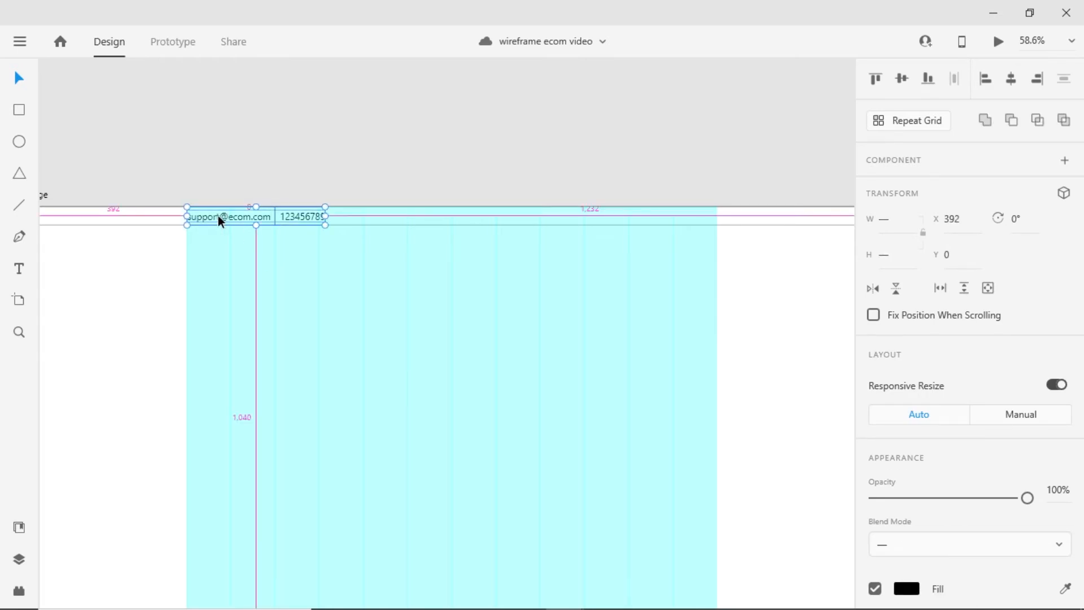
{"action": "left_click_drag", "start_coordinate": [218, 215], "coordinate": [605, 221]}
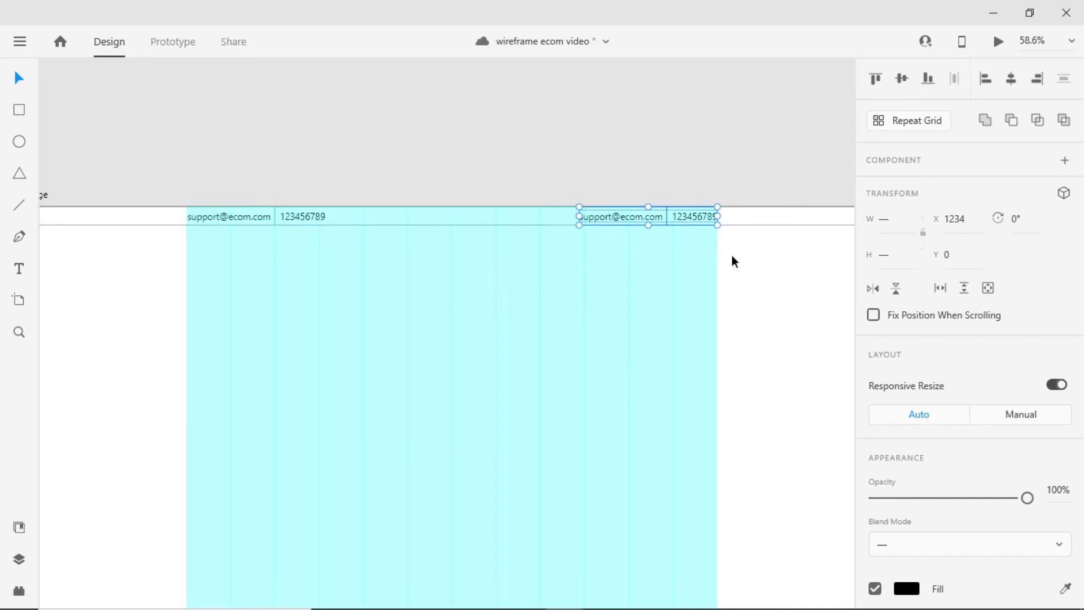
Nudge the duplicated contact set left within the header bar to X 1228.
{"action": "key", "text": "Left"}
{"action": "key", "text": "Left"}
{"action": "key", "text": "Left"}
{"action": "key", "text": "Left"}
{"action": "key", "text": "Left"}
{"action": "key", "text": "Left"}
{"action": "key", "text": "Left"}
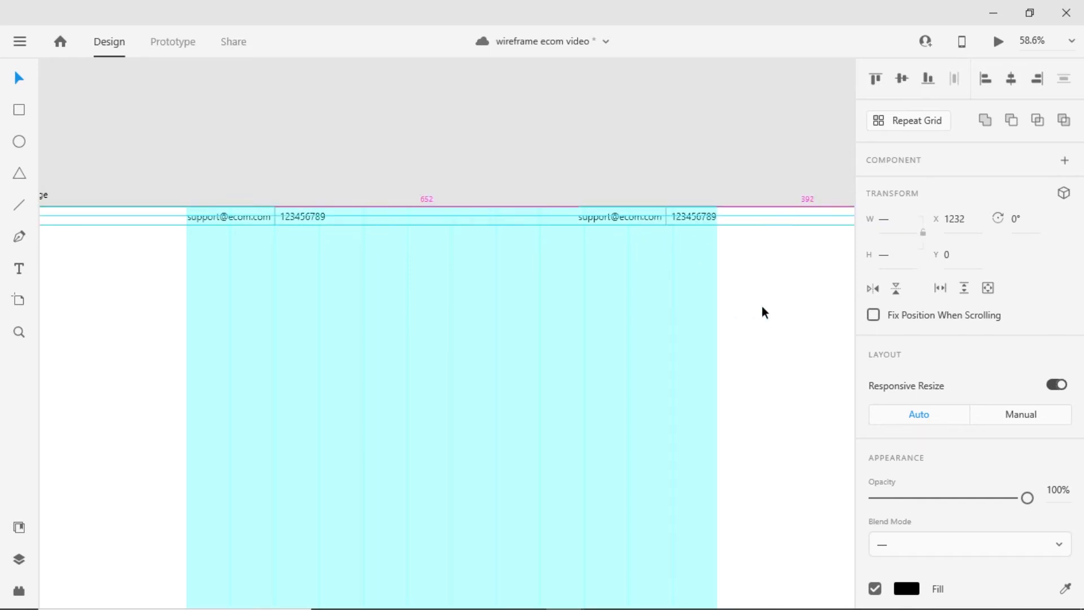
{"action": "key", "text": "Left"}
{"action": "key", "text": "Left"}
{"action": "key", "text": "Left"}
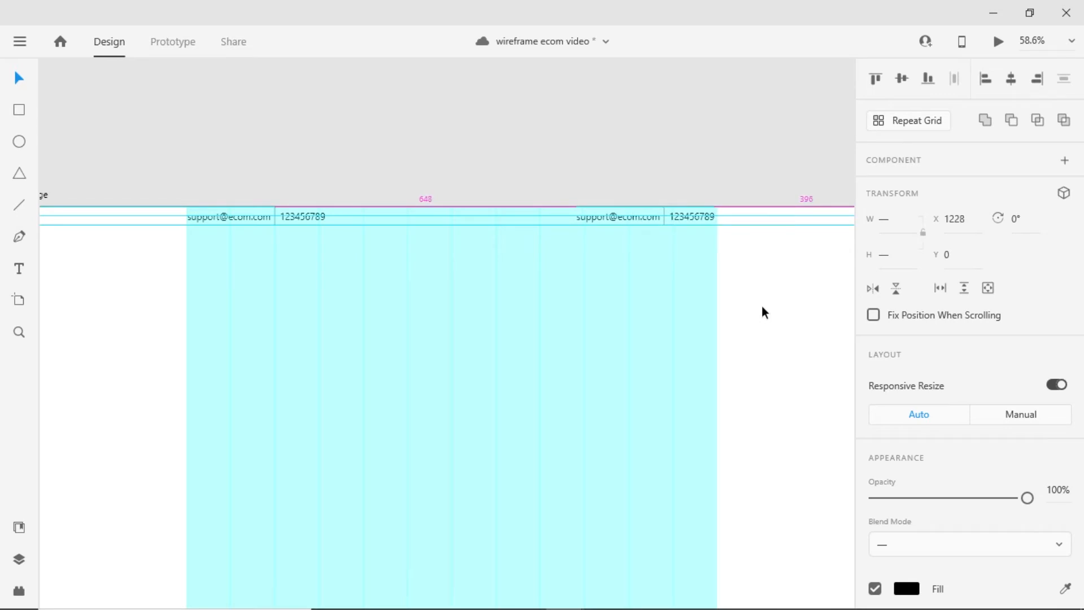
Reposition the duplicated contact set flush with the layout grid's right edge in the header bar and ungroup it.
{"action": "key", "text": "Left"}
{"action": "key", "text": "Left"}
{"action": "key", "text": "Left"}
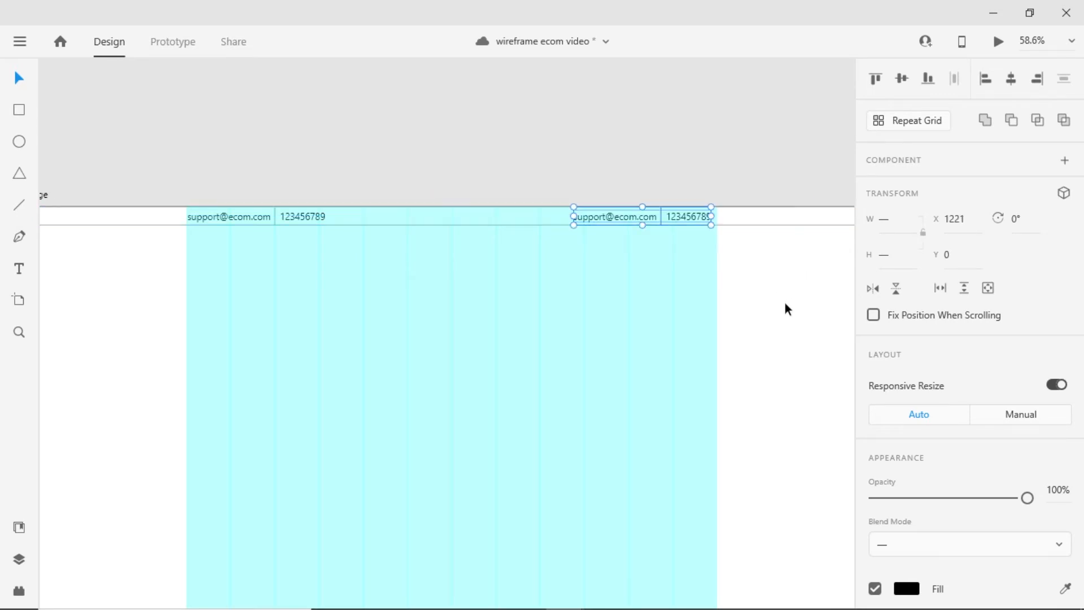
{"action": "left_click_drag", "start_coordinate": [675, 211], "coordinate": [682, 212]}
{"action": "left_click", "coordinate": [684, 218]}
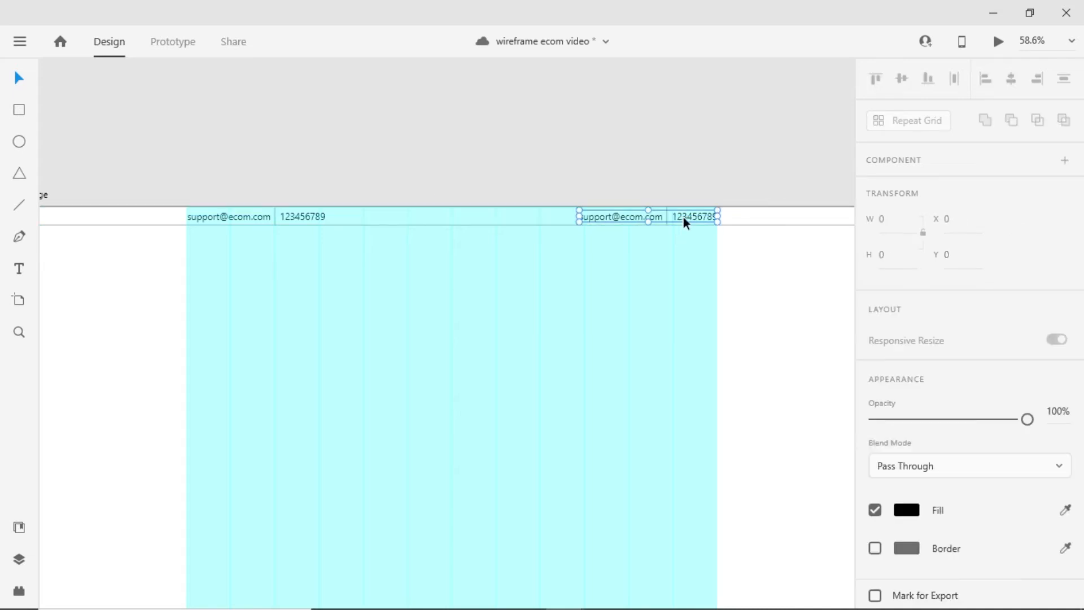
{"action": "key", "text": "ctrl+shift+g"}
{"action": "left_click", "coordinate": [723, 312]}
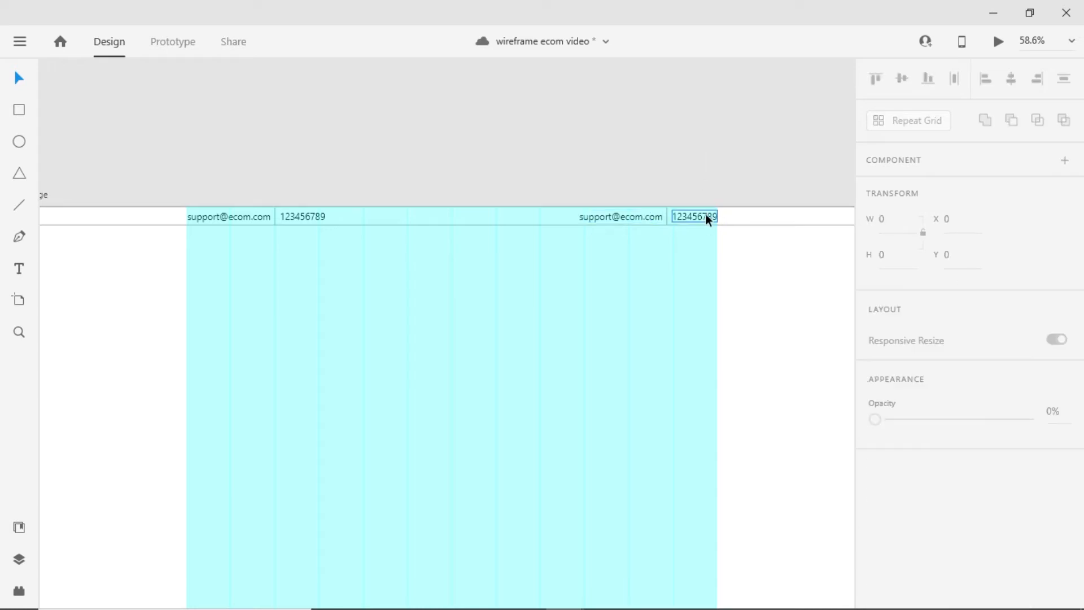
Shift the duplicated e-mail and divider left, replace the duplicated phone number with "Account", and save the document.
{"action": "left_click", "coordinate": [706, 214]}
{"action": "left_click", "coordinate": [623, 220]}
{"action": "left_click", "coordinate": [667, 218], "text": "shift"}
{"action": "left_click_drag", "start_coordinate": [643, 218], "coordinate": [628, 221]}
{"action": "double_click", "coordinate": [689, 216]}
{"action": "type", "text": "Account"}
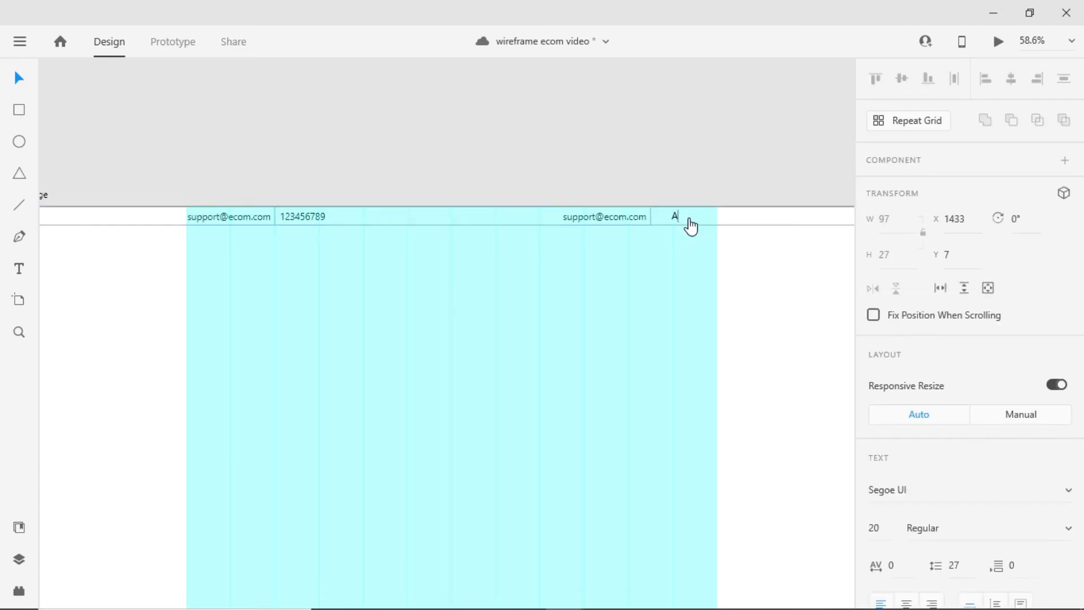
{"action": "left_click", "coordinate": [679, 208]}
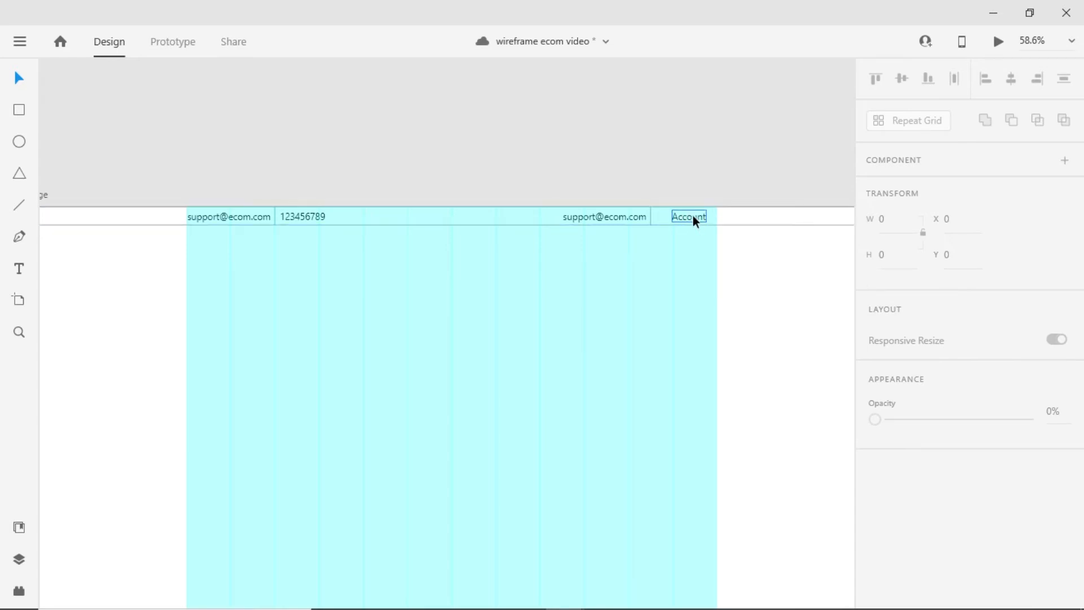
{"action": "key", "text": "ctrl+s"}
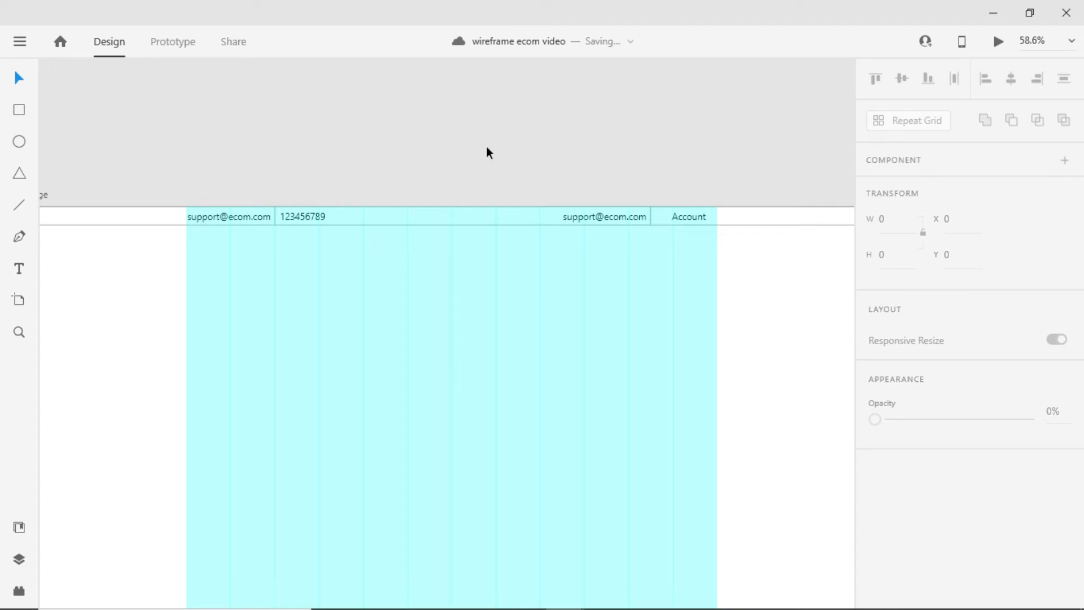
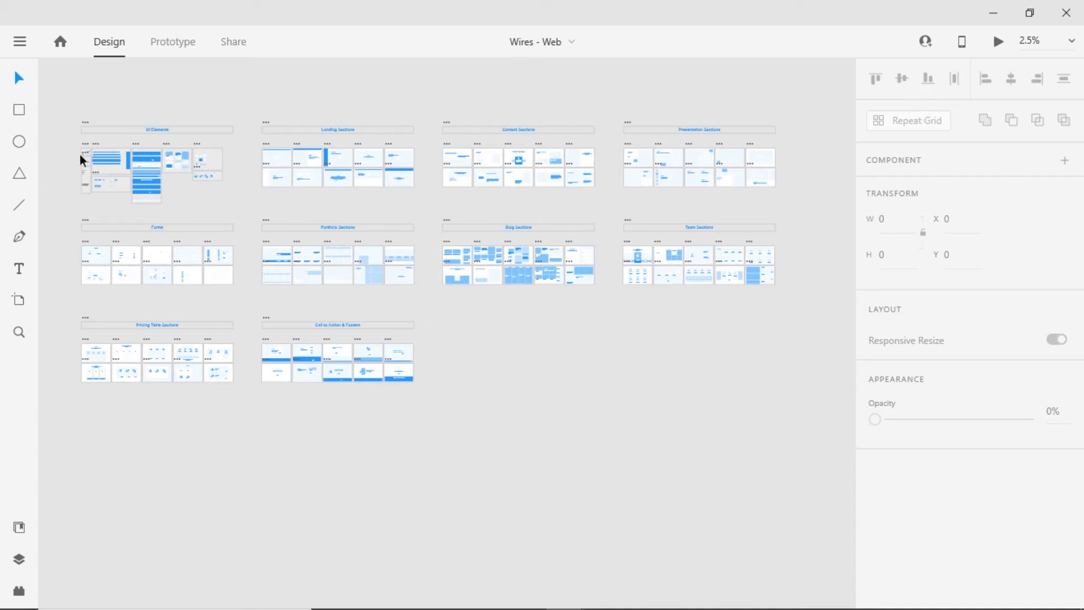
Switch to the Wires - Web kit and copy the small down-arrow icon from its UI Elements icon set.
{"action": "scroll", "coordinate": [83, 153], "scroll_direction": "up", "scroll_amount": 10}
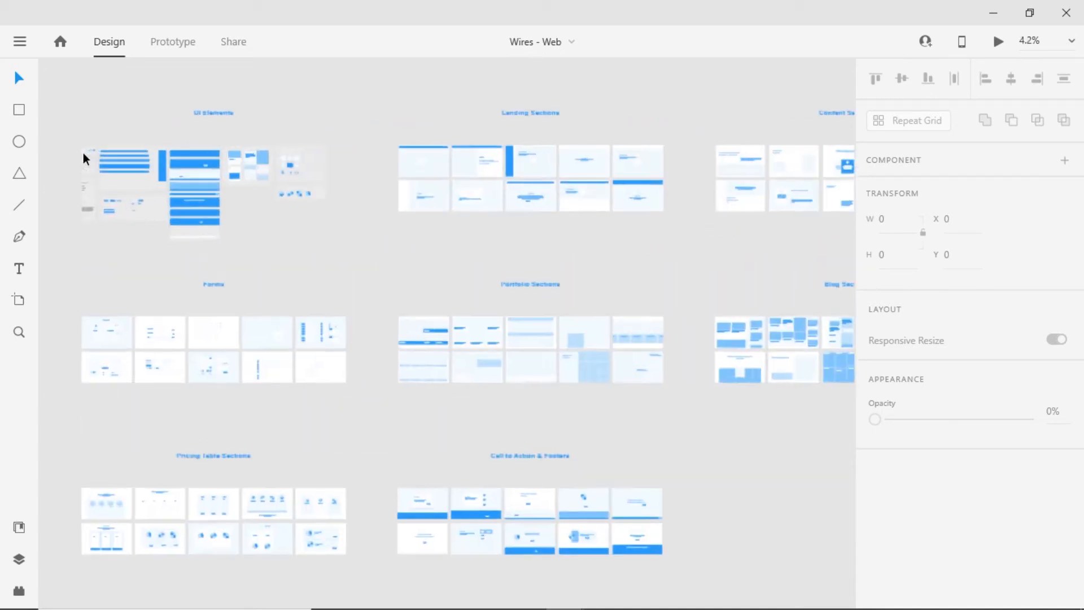
{"action": "scroll", "coordinate": [83, 153], "scroll_direction": "up", "scroll_amount": 1}
{"action": "left_click_drag", "start_coordinate": [459, 211], "coordinate": [496, 259]}
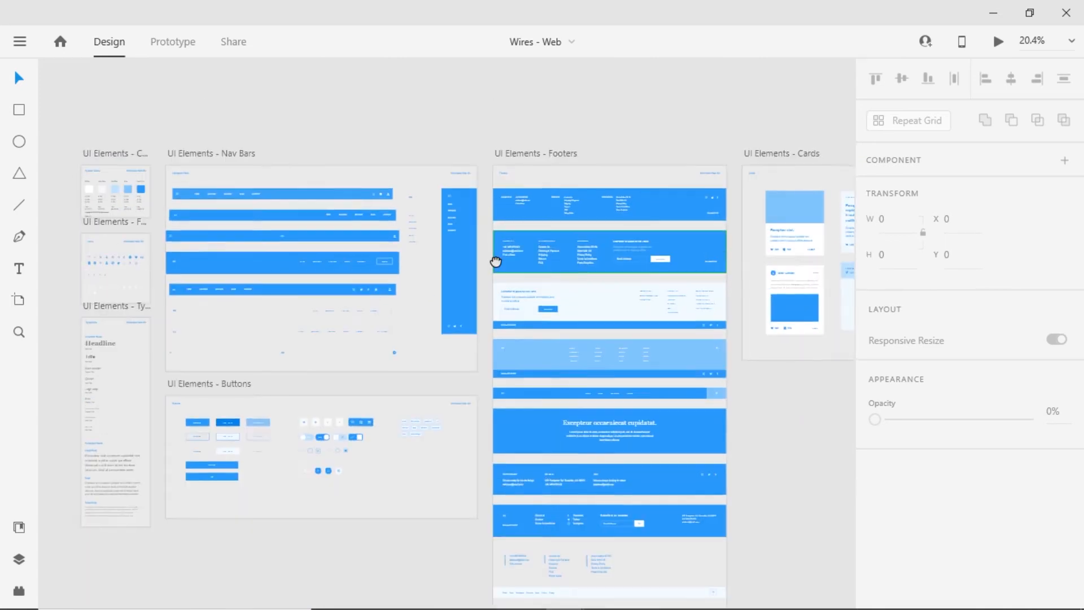
{"action": "left_click_drag", "start_coordinate": [512, 177], "coordinate": [640, 121]}
{"action": "left_click_drag", "start_coordinate": [490, 356], "coordinate": [496, 328]}
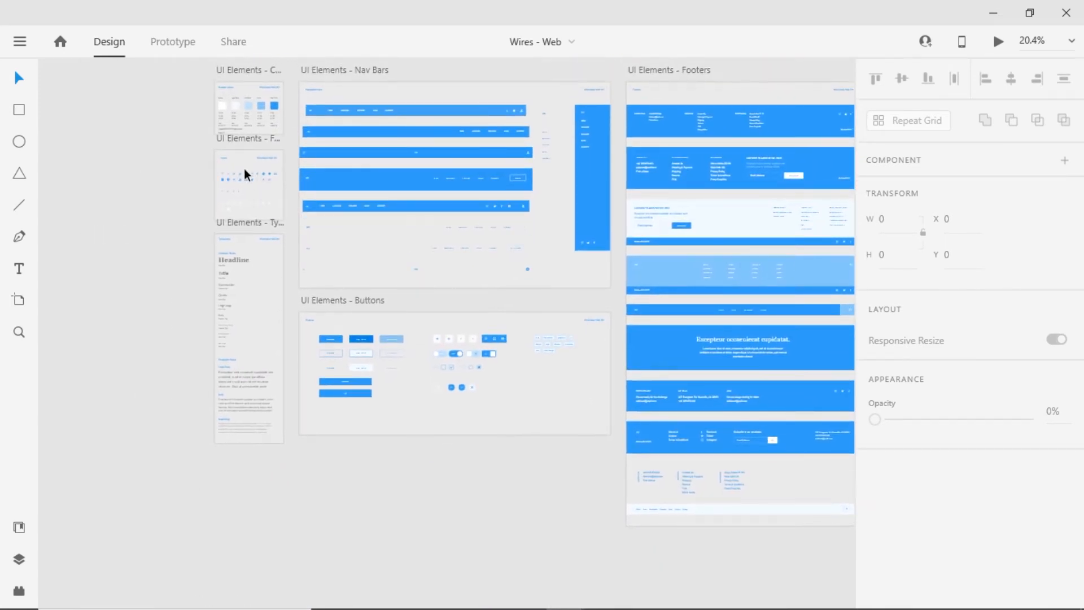
{"action": "scroll", "coordinate": [242, 172], "scroll_direction": "up", "scroll_amount": 8}
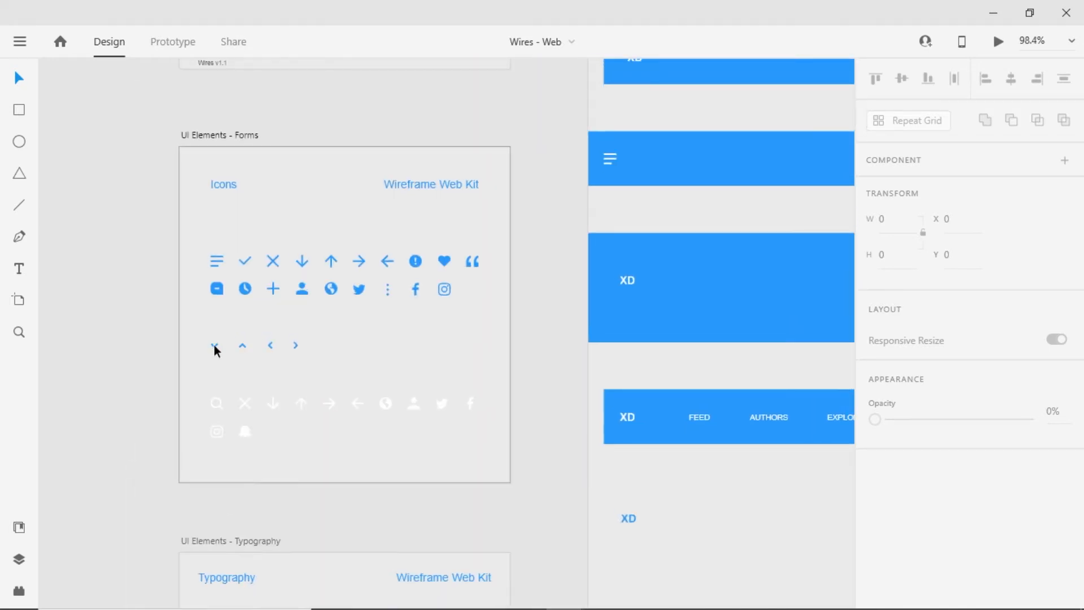
{"action": "left_click", "coordinate": [213, 345]}
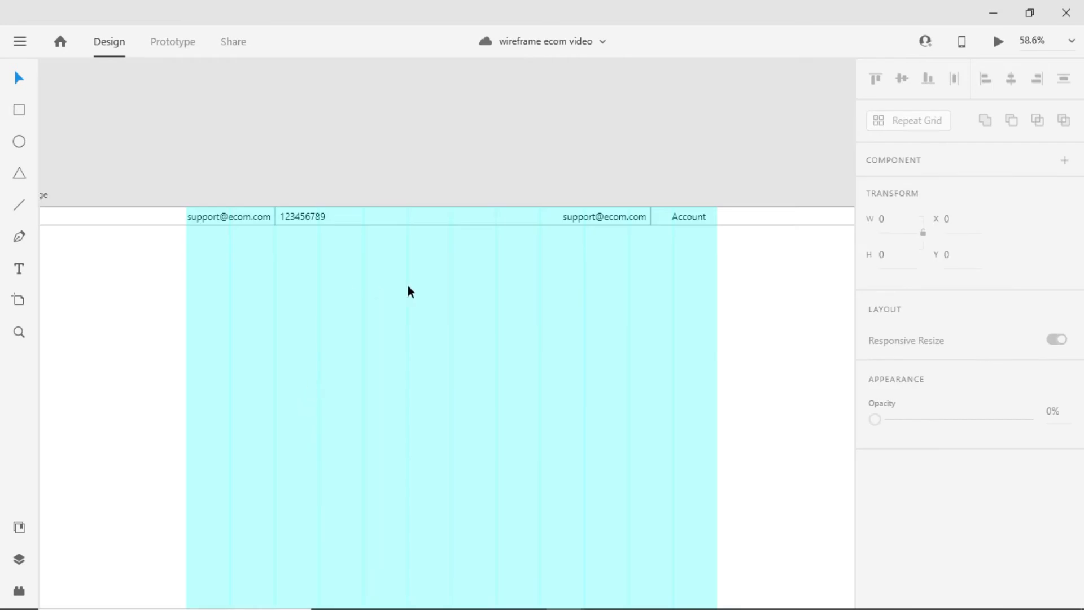
Paste the down-arrow icon into the wireframe ecom video document and place it just after "Account" at X 1510, Y 20.
{"action": "key", "text": "ctrl+v"}
{"action": "scroll", "coordinate": [640, 407], "scroll_direction": "up", "scroll_amount": 6}
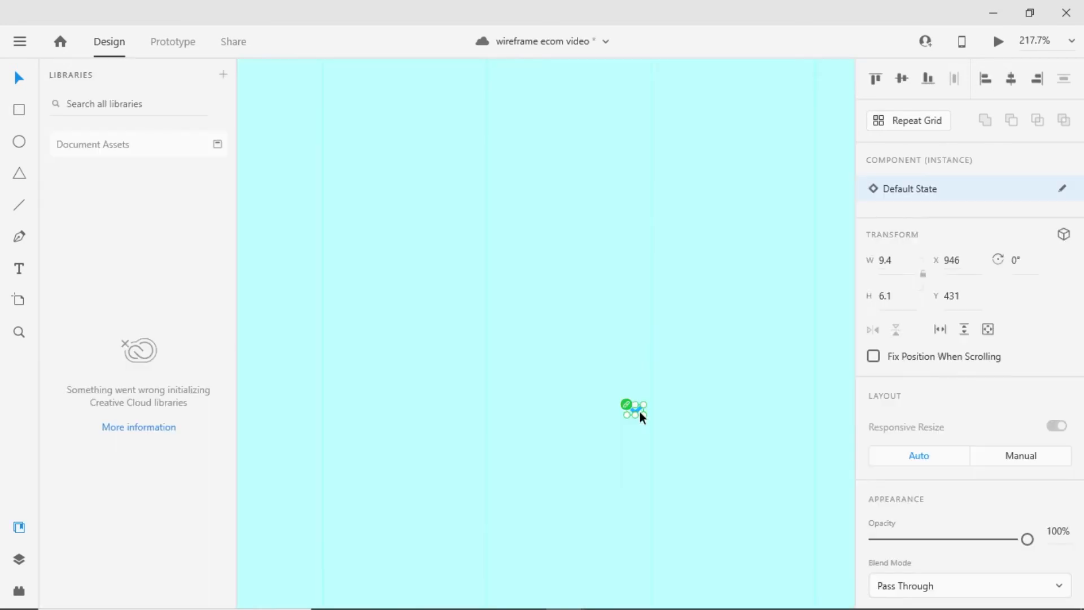
{"action": "left_click_drag", "start_coordinate": [638, 409], "coordinate": [645, 398]}
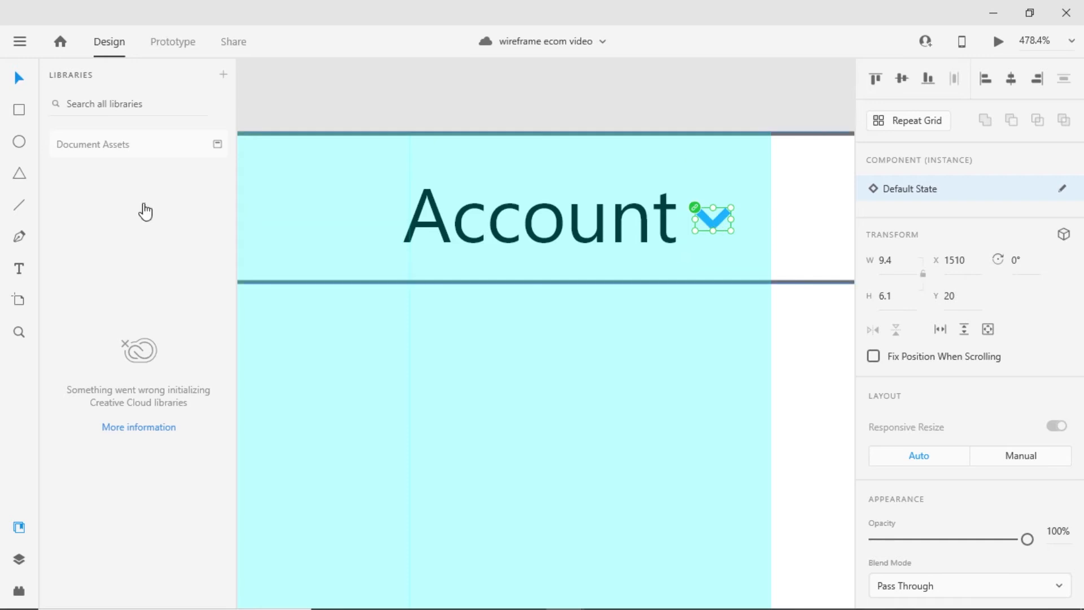
Make the down arrow's linked component local in the document assets.
{"action": "left_click", "coordinate": [112, 150]}
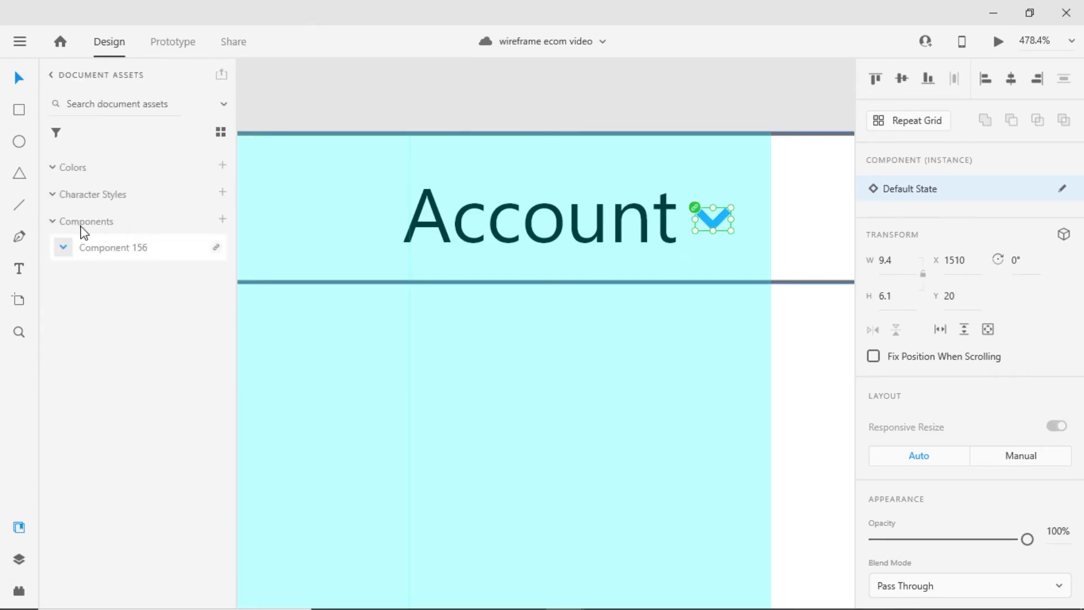
{"action": "right_click", "coordinate": [136, 249]}
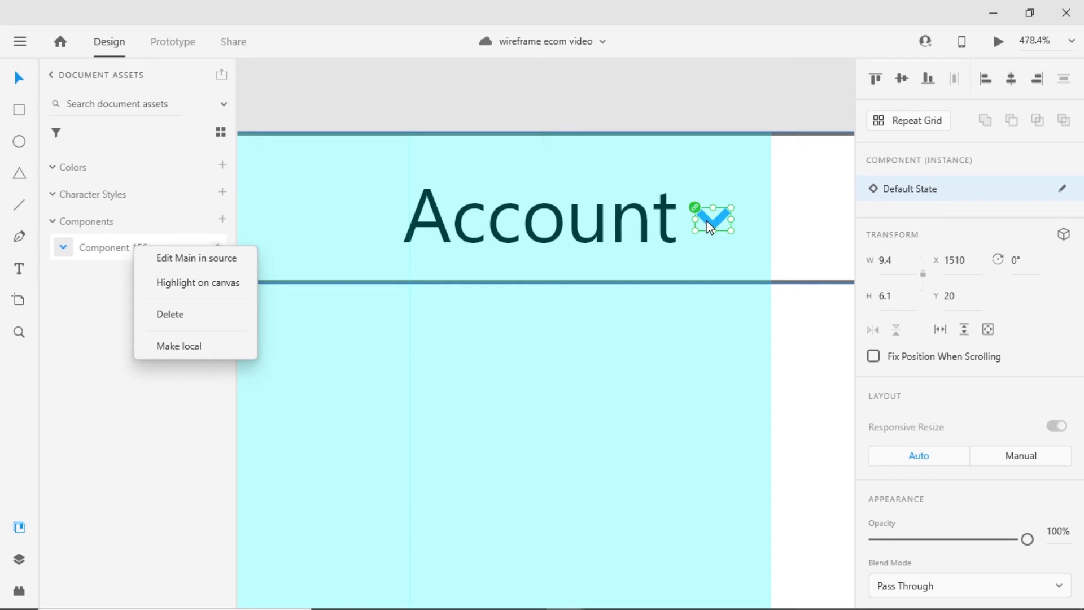
{"action": "left_click", "coordinate": [171, 346]}
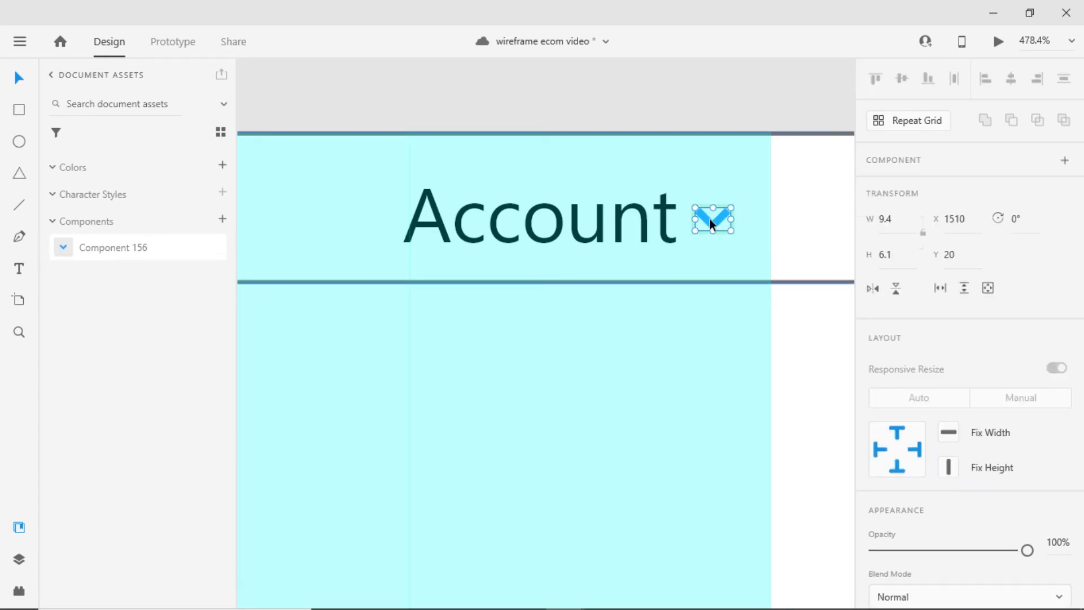
Fill the down arrow beside "Account" with the black swatch and enlarge it proportionally to about 12 px wide.
{"action": "scroll", "coordinate": [959, 350], "scroll_direction": "down", "scroll_amount": 4}
{"action": "left_click", "coordinate": [906, 430]}
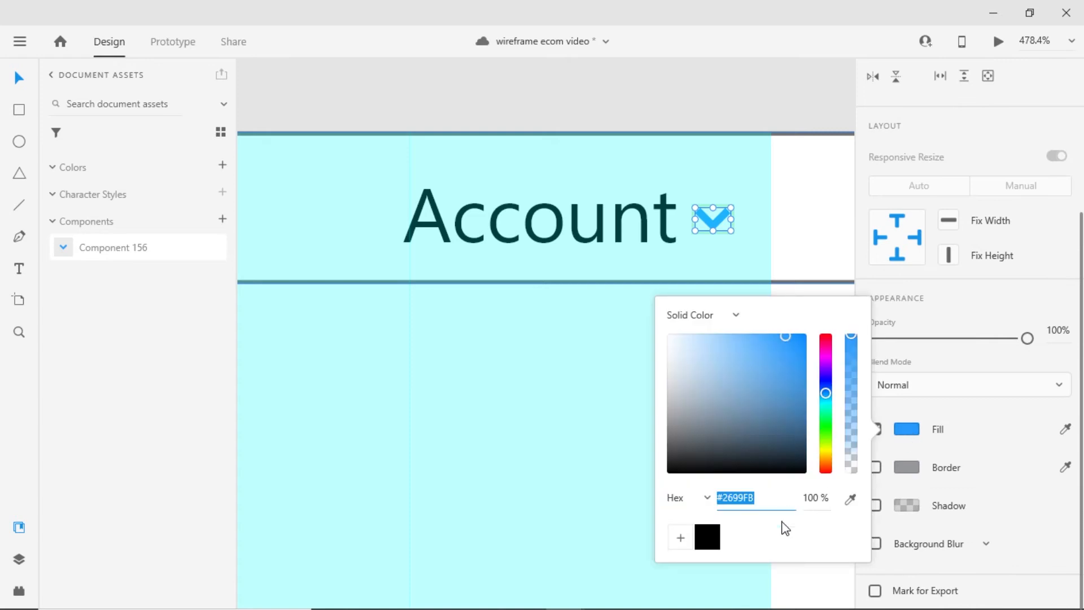
{"action": "left_click", "coordinate": [708, 542]}
{"action": "key", "text": "Escape"}
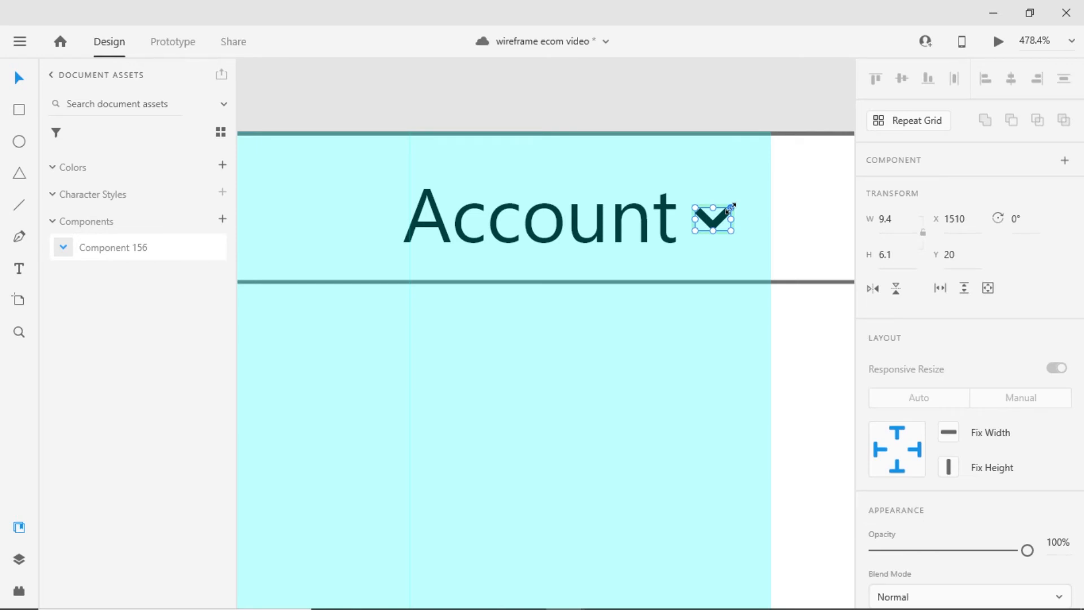
{"action": "left_click_drag", "start_coordinate": [730, 207], "coordinate": [739, 201]}
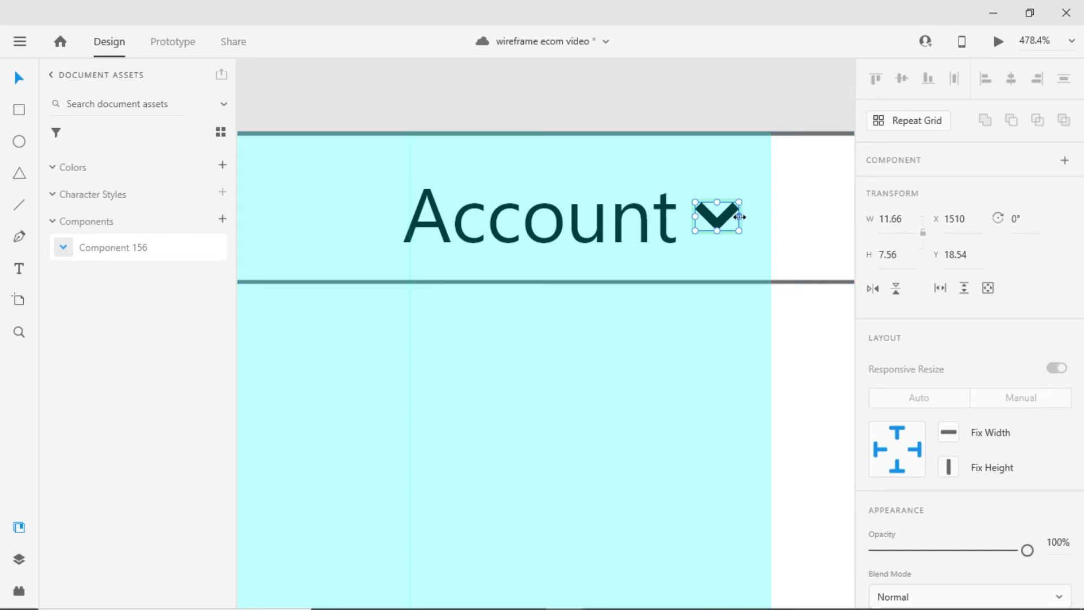
{"action": "mouse_move", "coordinate": [739, 201]}
{"action": "left_mouse_down"}
{"action": "mouse_move", "coordinate": [755, 192]}
{"action": "mouse_move", "coordinate": [705, 224]}
{"action": "mouse_move", "coordinate": [747, 188]}
{"action": "mouse_move", "coordinate": [727, 217]}
{"action": "mouse_move", "coordinate": [738, 202]}
{"action": "left_mouse_up"}
Align the down arrow vertically with the "Account" text and group the two together.
{"action": "scroll", "coordinate": [487, 273], "scroll_direction": "down", "scroll_amount": 3}
{"action": "left_click", "coordinate": [488, 274], "text": "shift"}
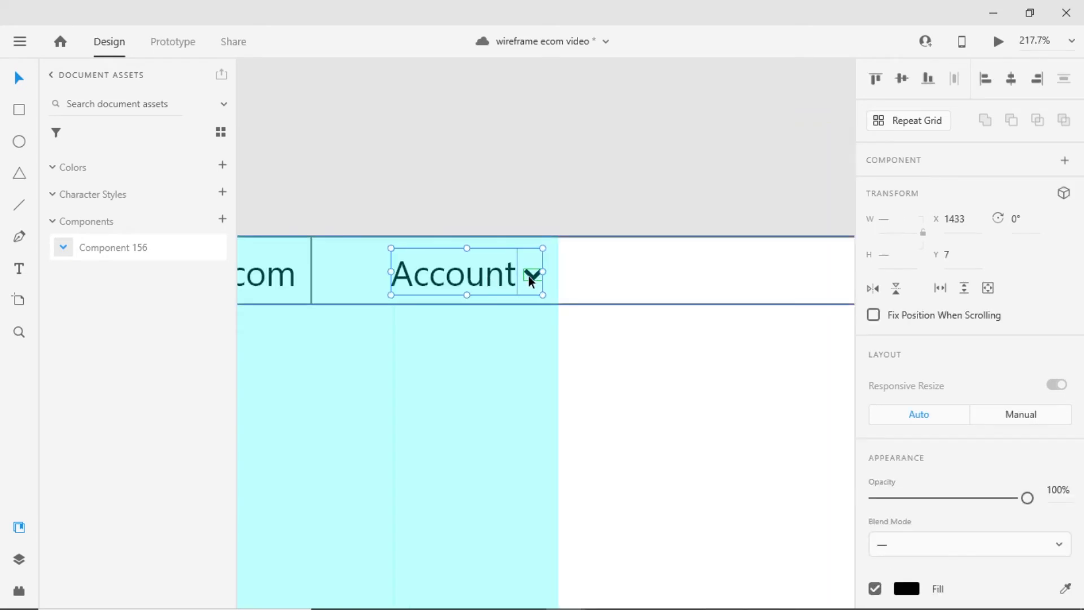
{"action": "left_click", "coordinate": [900, 80]}
{"action": "left_click", "coordinate": [652, 166]}
{"action": "left_click_drag", "start_coordinate": [532, 273], "coordinate": [533, 276]}
{"action": "left_click", "coordinate": [449, 280], "text": "shift"}
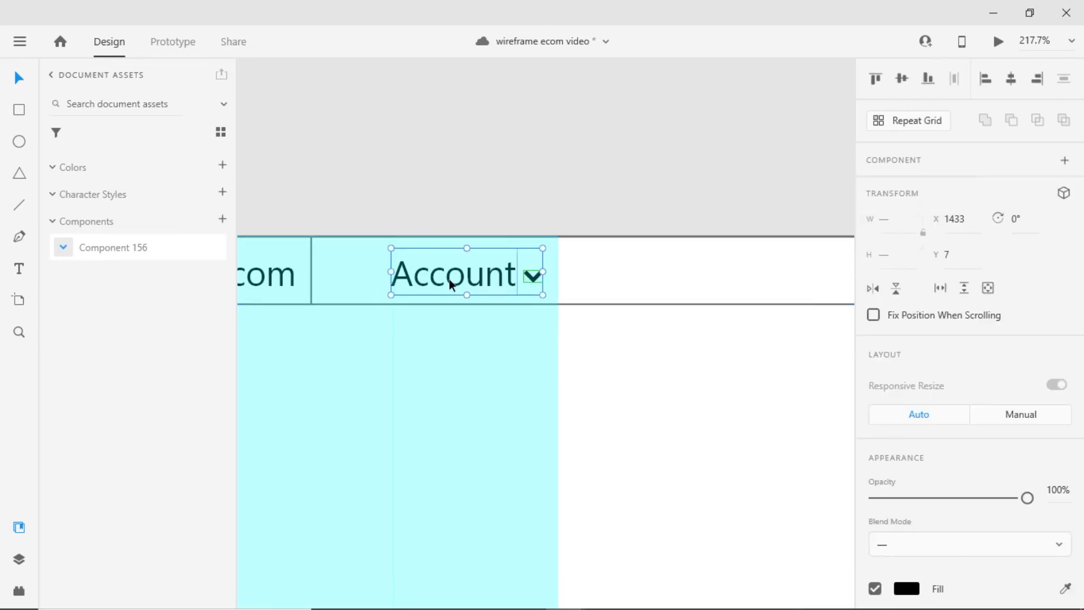
{"action": "key", "text": "ctrl+g"}
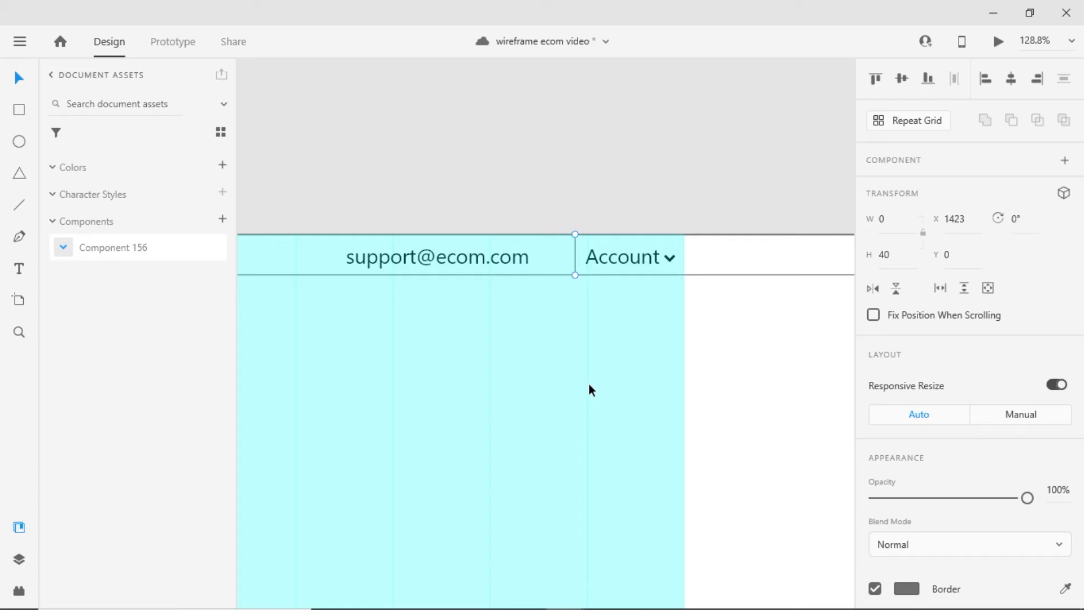
Place the Account group against the layout grid's right edge at X 1442.09 and move the divider to the last column line beside it.
{"action": "left_click", "coordinate": [616, 255]}
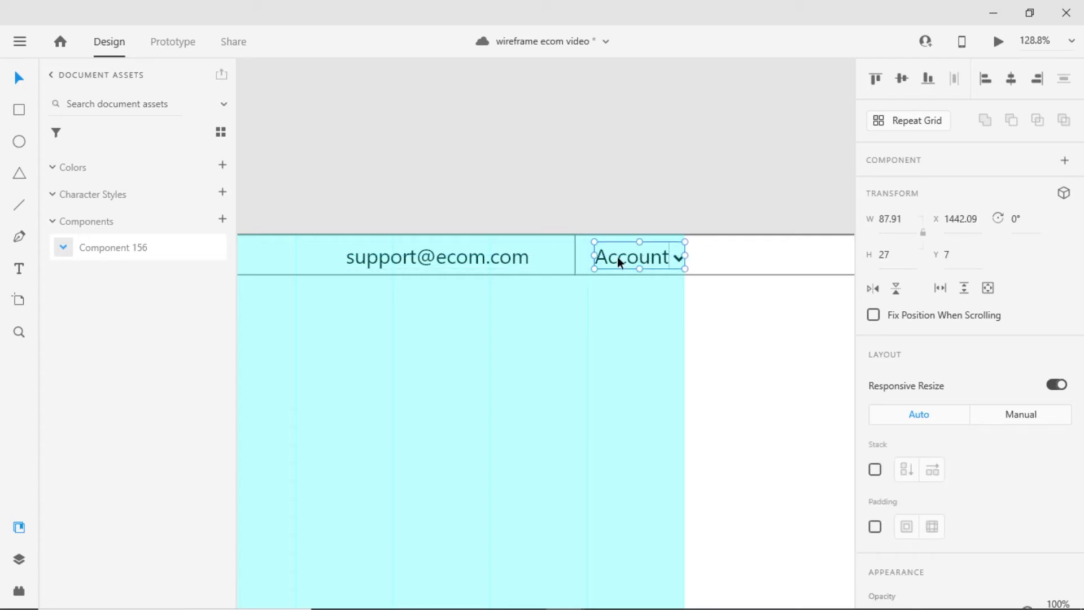
{"action": "left_click_drag", "start_coordinate": [575, 259], "coordinate": [586, 260]}
{"action": "left_click", "coordinate": [599, 313]}
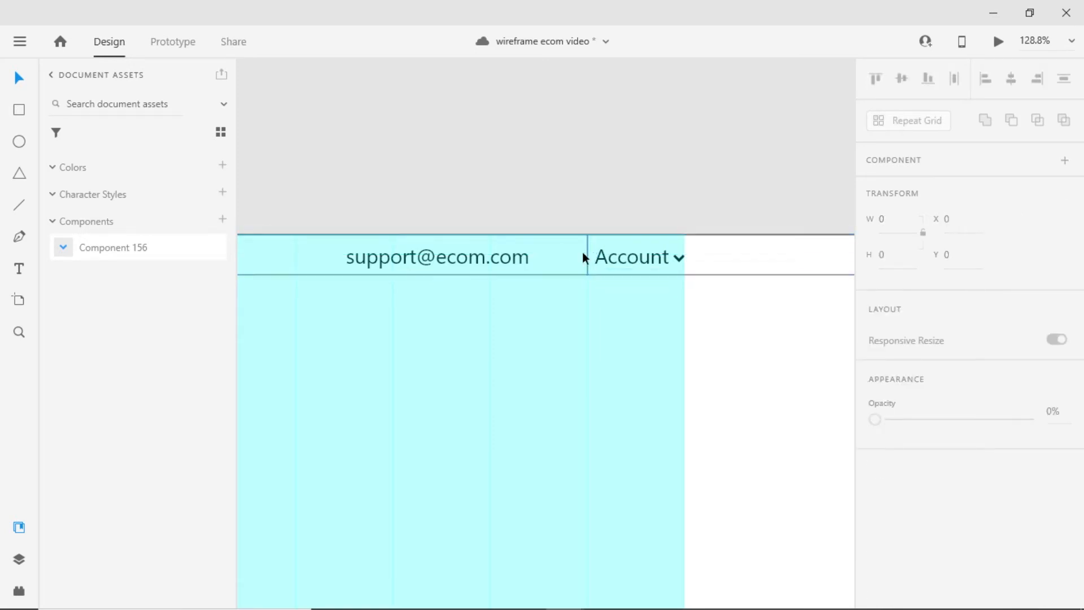
Delete the duplicated support e-mail text beside the Account divider.
{"action": "scroll", "coordinate": [621, 339], "scroll_direction": "down", "scroll_amount": 3}
{"action": "left_click", "coordinate": [458, 290]}
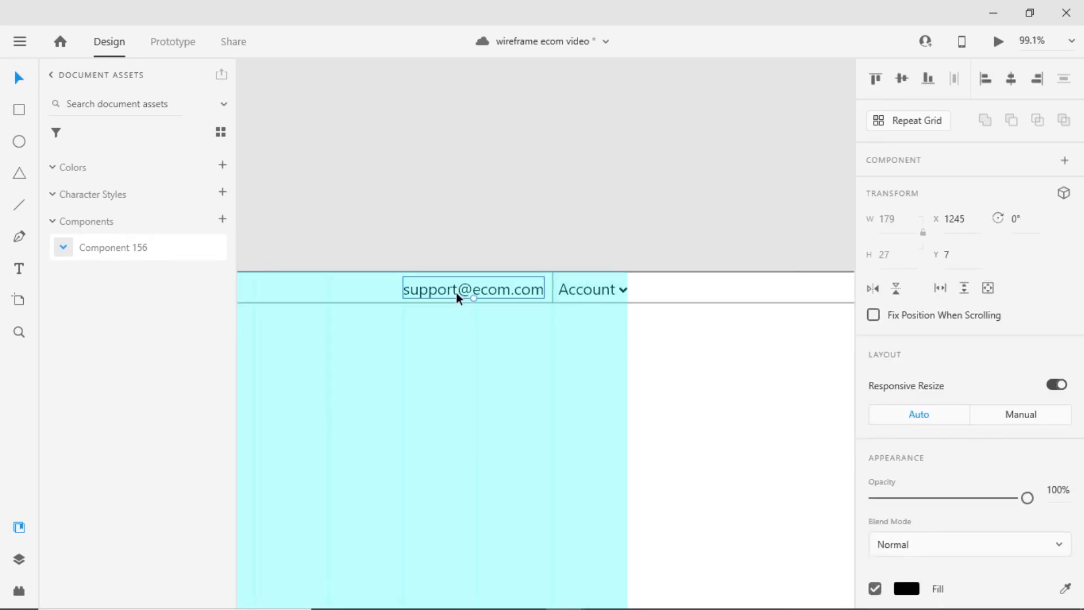
{"action": "key", "text": "Delete"}
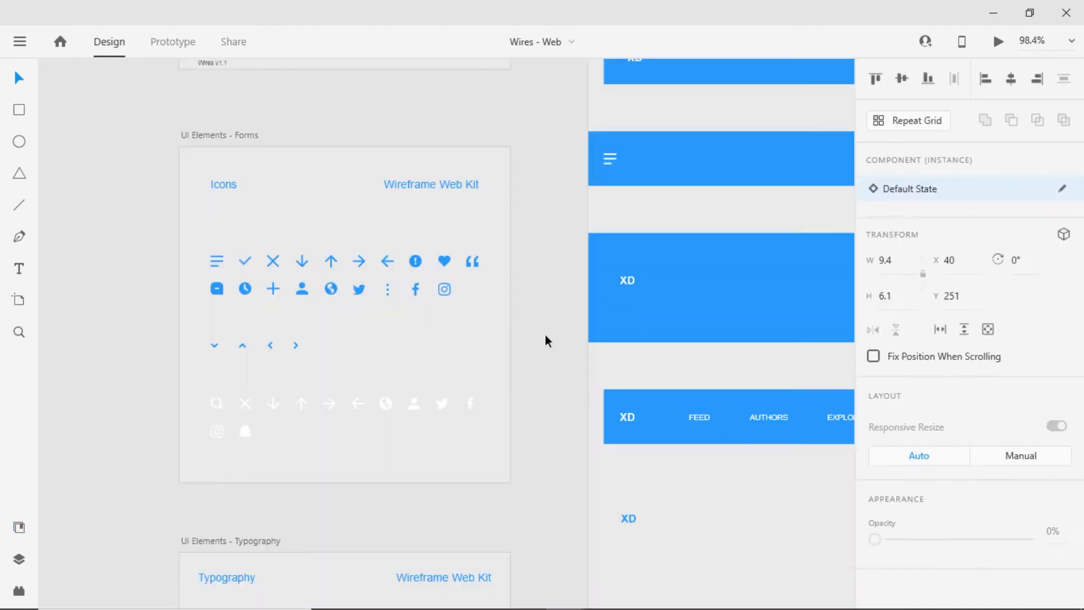
Copy the Twitter, Facebook and Instagram icons from the Wires - Web kit and paste them above the wireframe's header near "Account".
{"action": "left_click", "coordinate": [416, 291]}
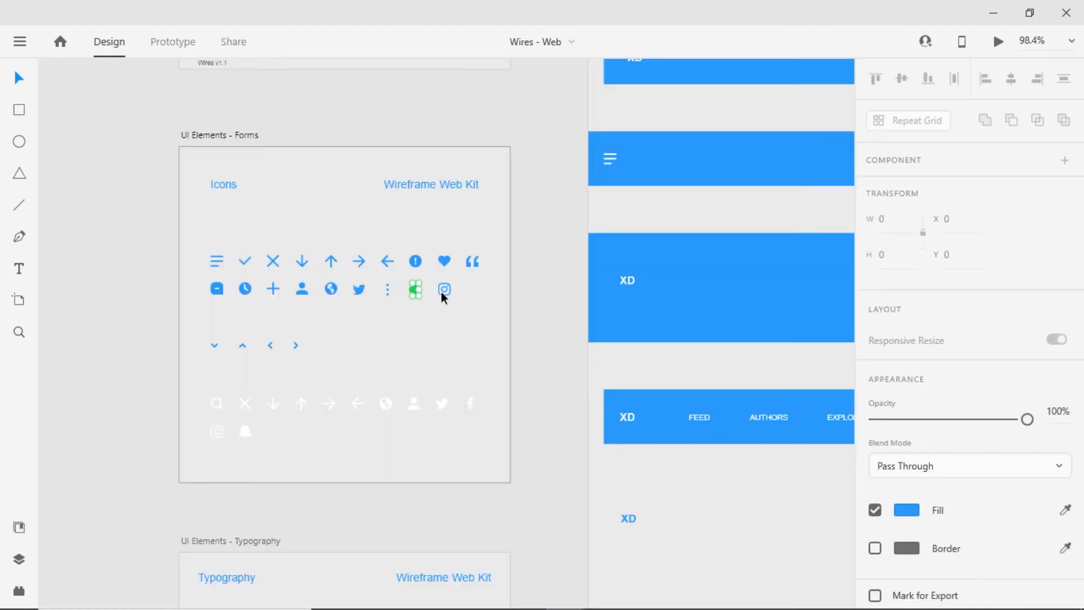
{"action": "left_click", "coordinate": [445, 290], "text": "shift"}
{"action": "left_click", "coordinate": [361, 294], "text": "shift"}
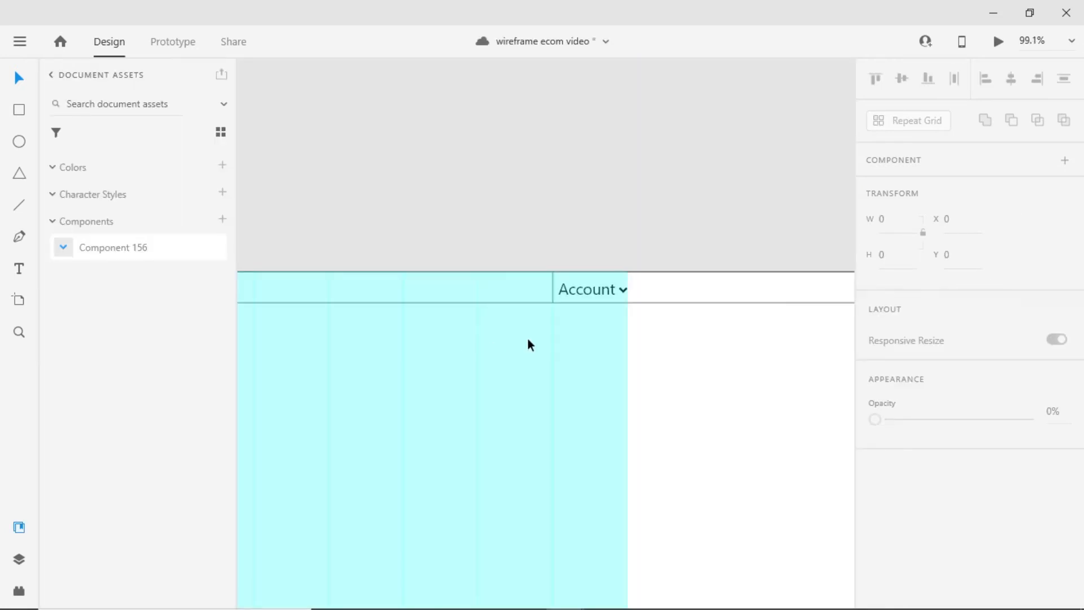
{"action": "key", "text": "ctrl+v"}
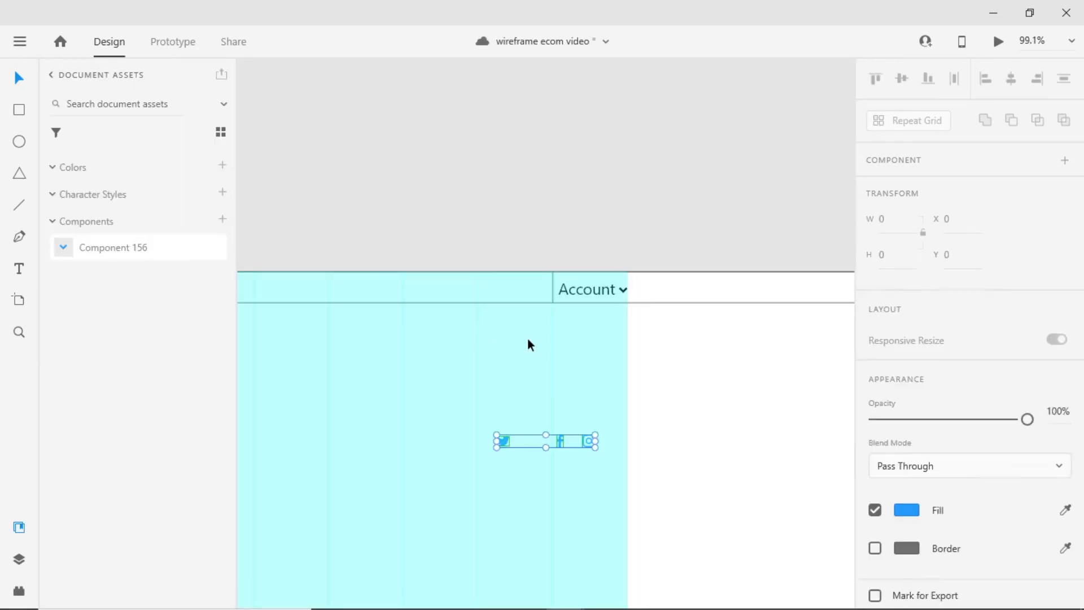
{"action": "left_click_drag", "start_coordinate": [502, 443], "coordinate": [551, 242]}
Make the linked components of the Twitter, Facebook and Instagram icons local in the document assets.
{"action": "right_click", "coordinate": [121, 307]}
{"action": "left_click", "coordinate": [212, 410]}
{"action": "right_click", "coordinate": [121, 281]}
{"action": "left_click", "coordinate": [188, 380]}
{"action": "right_click", "coordinate": [127, 249]}
{"action": "left_click", "coordinate": [190, 353]}
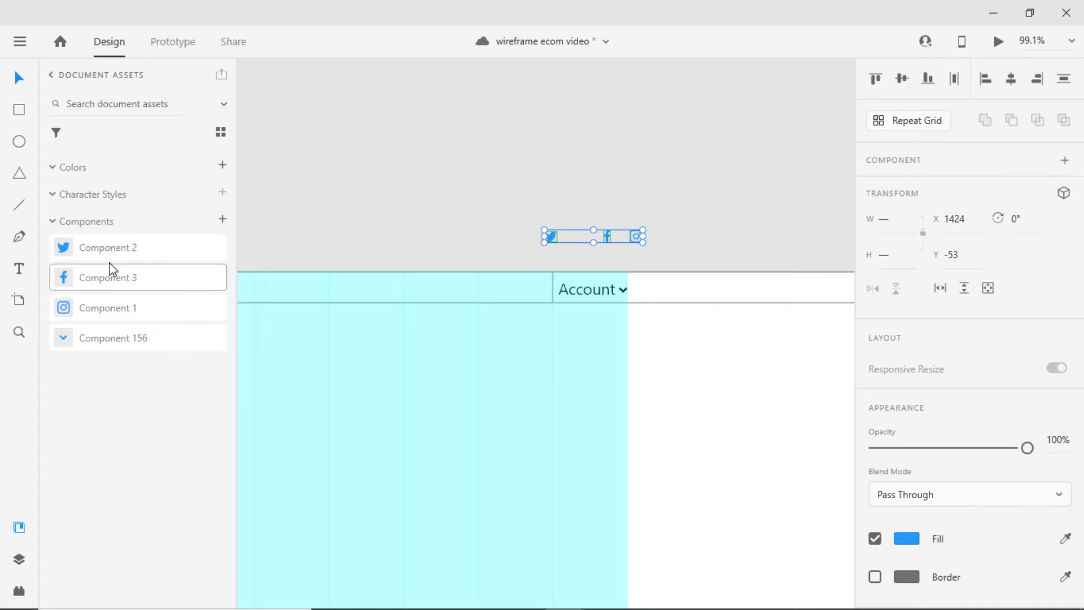
Fill the three social icons with the black swatch and move them into the header bar before the Account divider.
{"action": "left_click", "coordinate": [907, 540]}
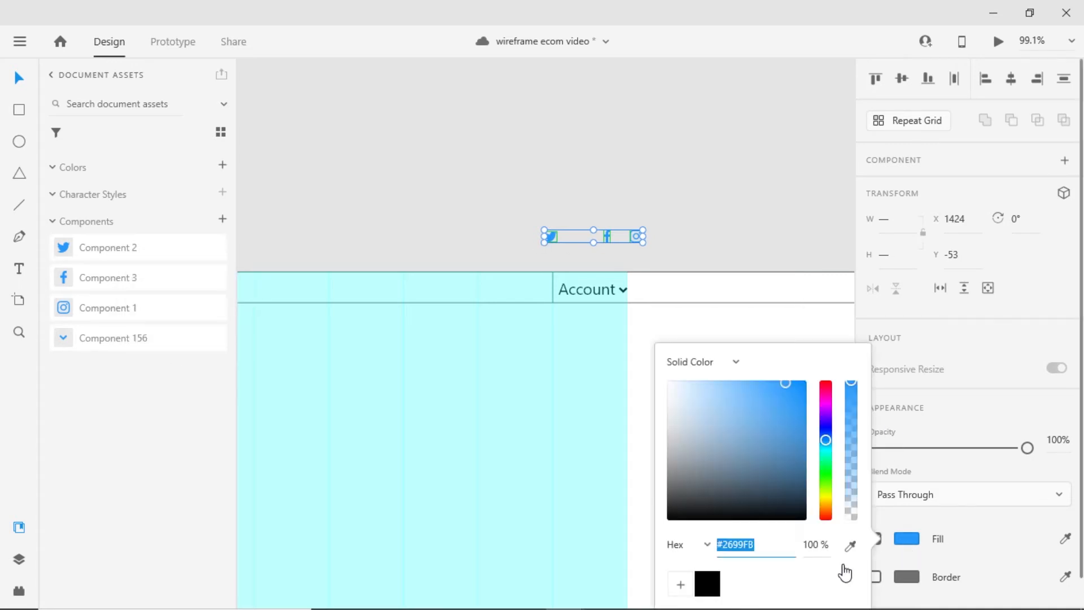
{"action": "left_click", "coordinate": [707, 585]}
{"action": "left_click_drag", "start_coordinate": [551, 236], "coordinate": [514, 287]}
Align and evenly space the social icons as a group, centre the group vertically in the header bar, and nudge it left of the divider.
{"action": "left_click", "coordinate": [901, 82]}
{"action": "left_click", "coordinate": [671, 248]}
{"action": "key", "text": "Escape"}
{"action": "left_click", "coordinate": [458, 285], "text": "shift"}
{"action": "left_click", "coordinate": [904, 84]}
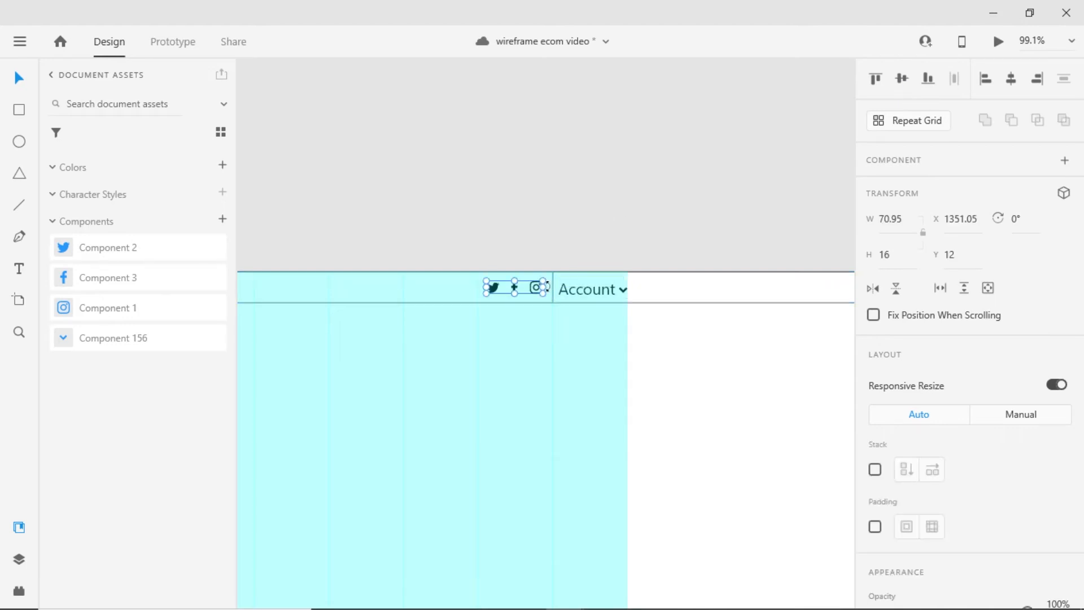
{"action": "key", "text": "Left"}
{"action": "key", "text": "Left"}
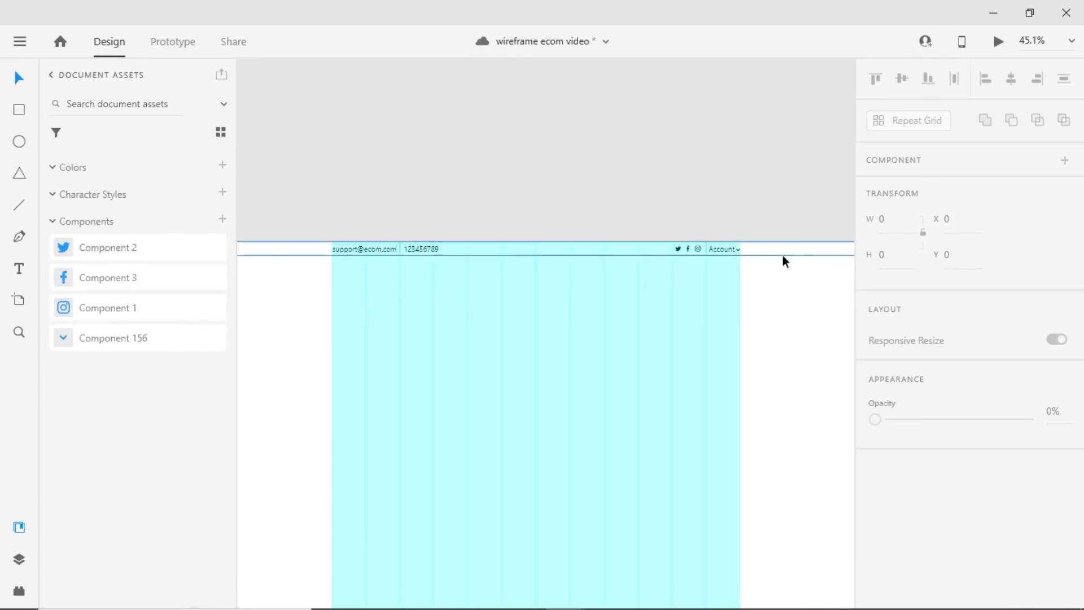
Review the logo and search row of the hand-drawn sketch and save the document.
{"action": "scroll", "coordinate": [710, 293], "scroll_direction": "down", "scroll_amount": 3}
{"action": "scroll", "coordinate": [621, 254], "scroll_direction": "right", "scroll_amount": 5}
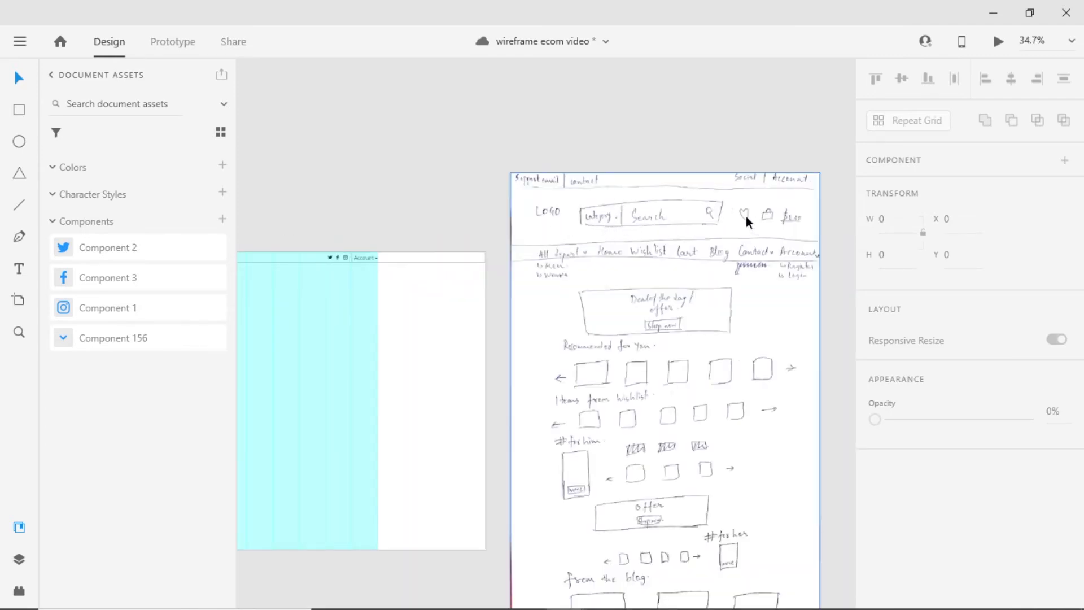
{"action": "key", "text": "ctrl+s"}
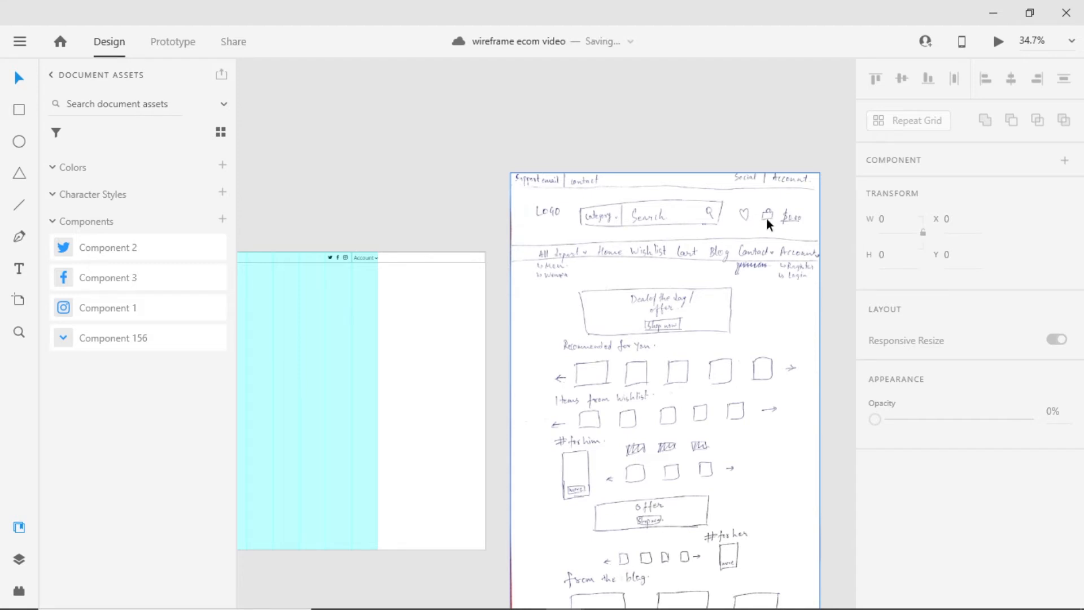
Draw a full-width 1920 px rectangle directly below the top header bar and set its height to 150.
{"action": "scroll", "coordinate": [766, 219], "scroll_direction": "left", "scroll_amount": 5}
{"action": "scroll", "coordinate": [766, 218], "scroll_direction": "down", "scroll_amount": 1}
{"action": "key", "text": "r"}
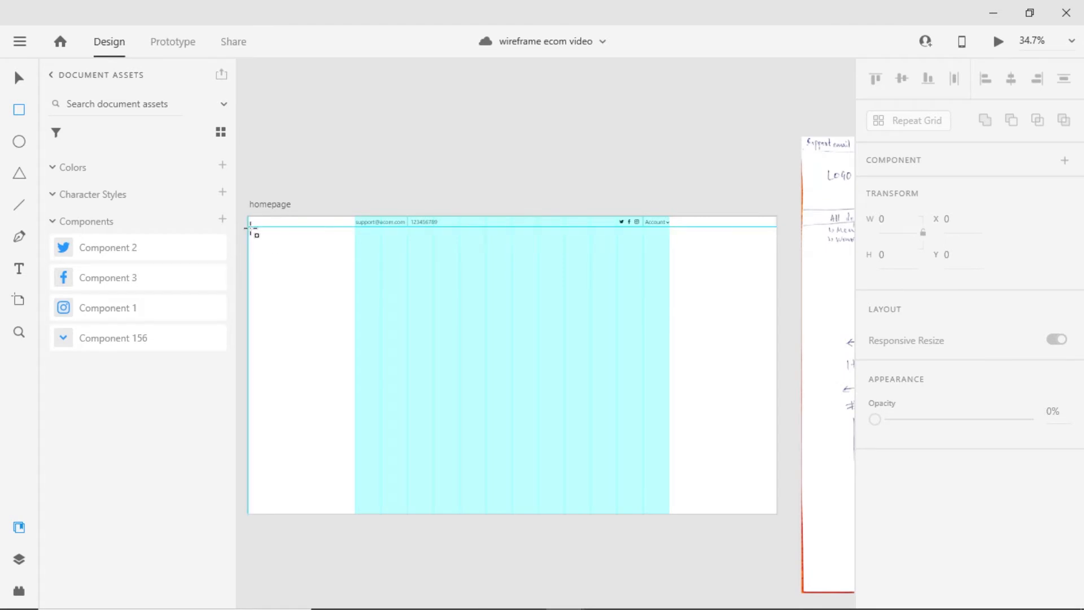
{"action": "left_click_drag", "start_coordinate": [248, 227], "coordinate": [777, 288]}
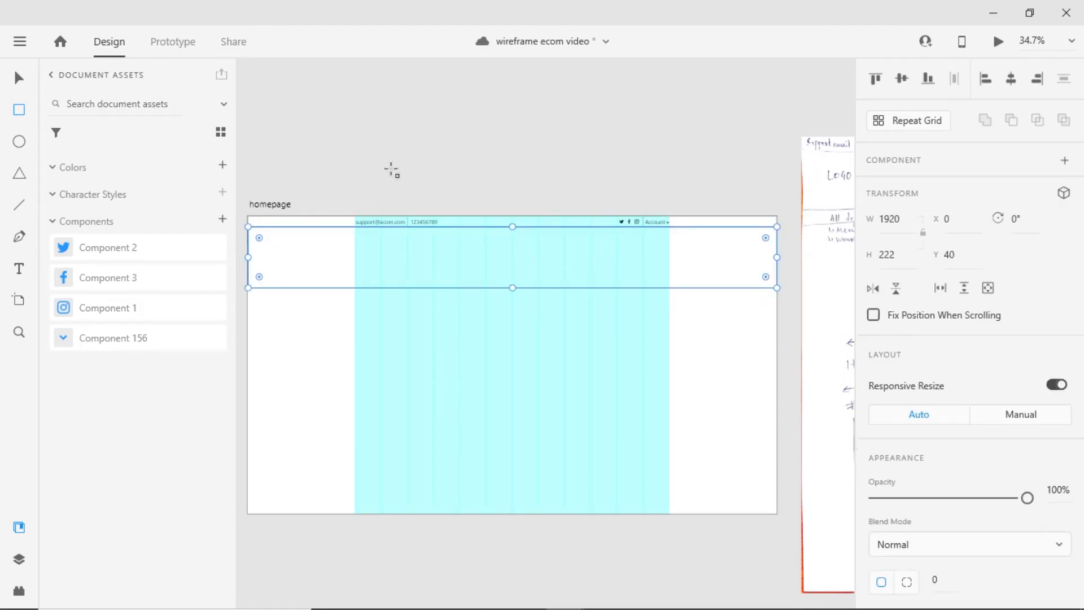
{"action": "key", "text": "v"}
{"action": "left_click", "coordinate": [905, 255]}
{"action": "type", "text": "150"}
{"action": "key", "text": "Return"}
{"action": "left_click", "coordinate": [408, 352]}
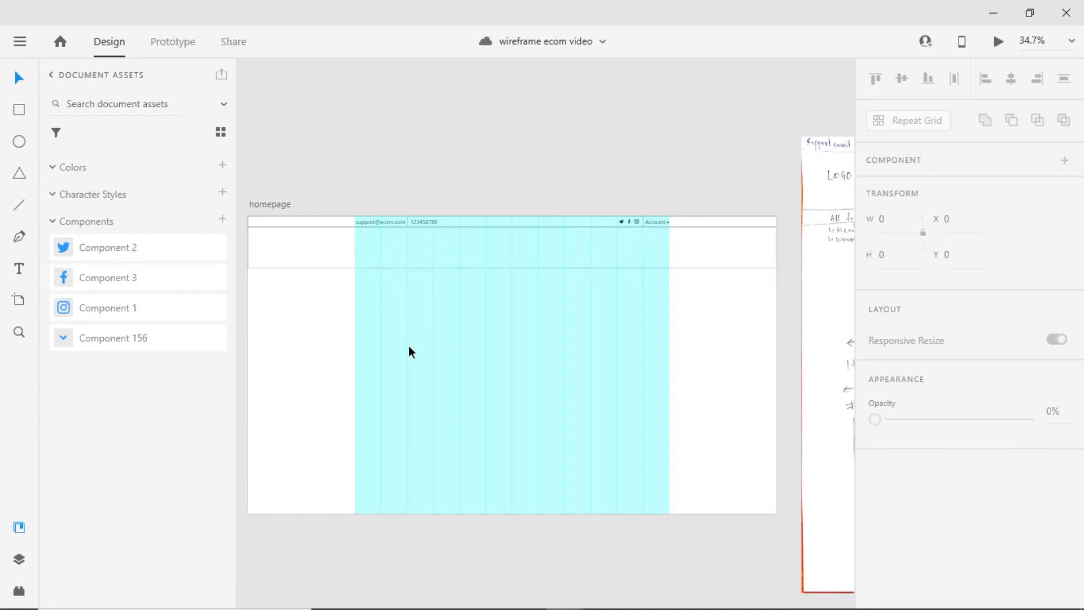
Check the font settings of the support email text in the header bar.
{"action": "scroll", "coordinate": [408, 346], "scroll_direction": "up", "scroll_amount": 5}
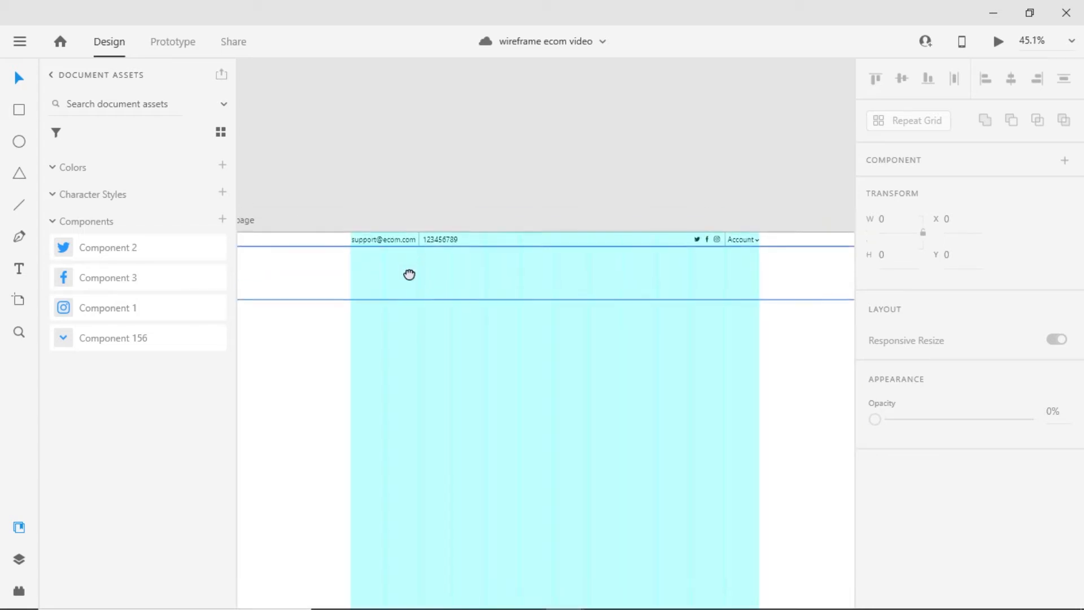
{"action": "double_click", "coordinate": [374, 270]}
{"action": "scroll", "coordinate": [939, 450], "scroll_direction": "down", "scroll_amount": 5}
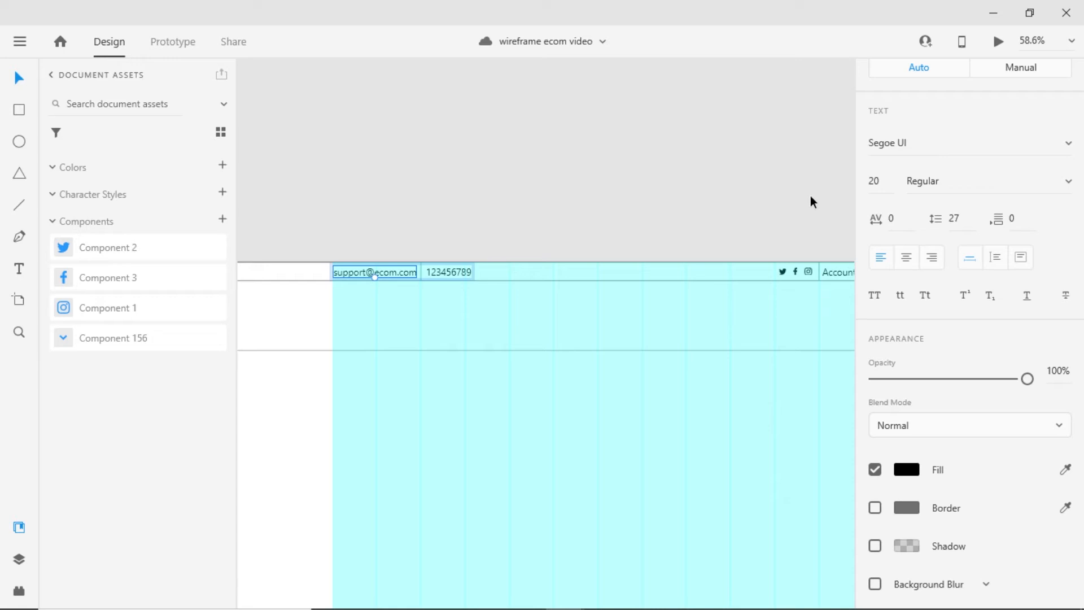
{"action": "scroll", "coordinate": [427, 331], "scroll_direction": "down", "scroll_amount": 2}
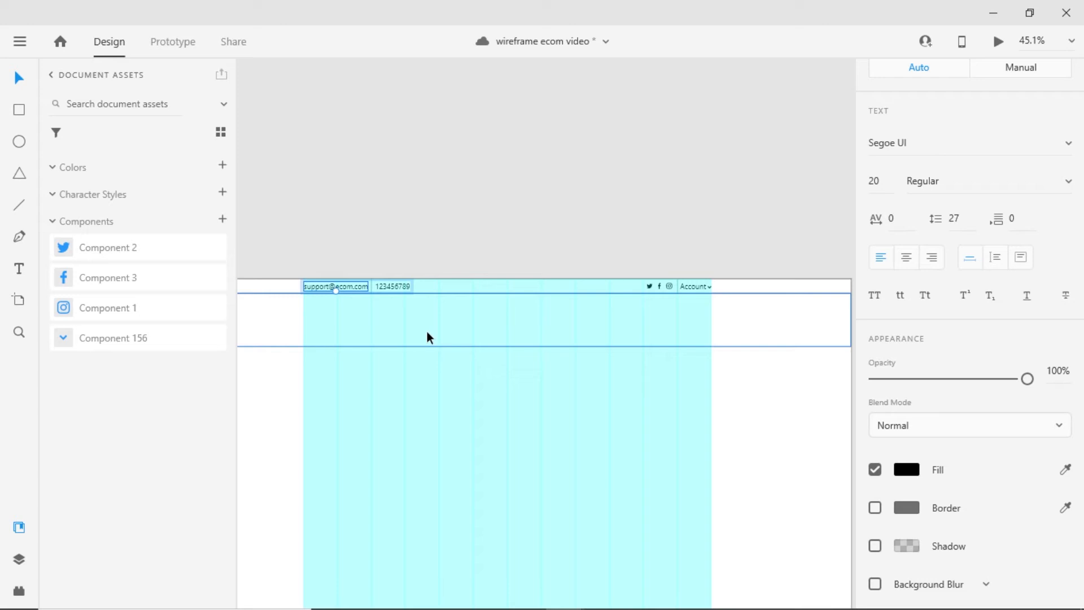
{"action": "left_click", "coordinate": [558, 459]}
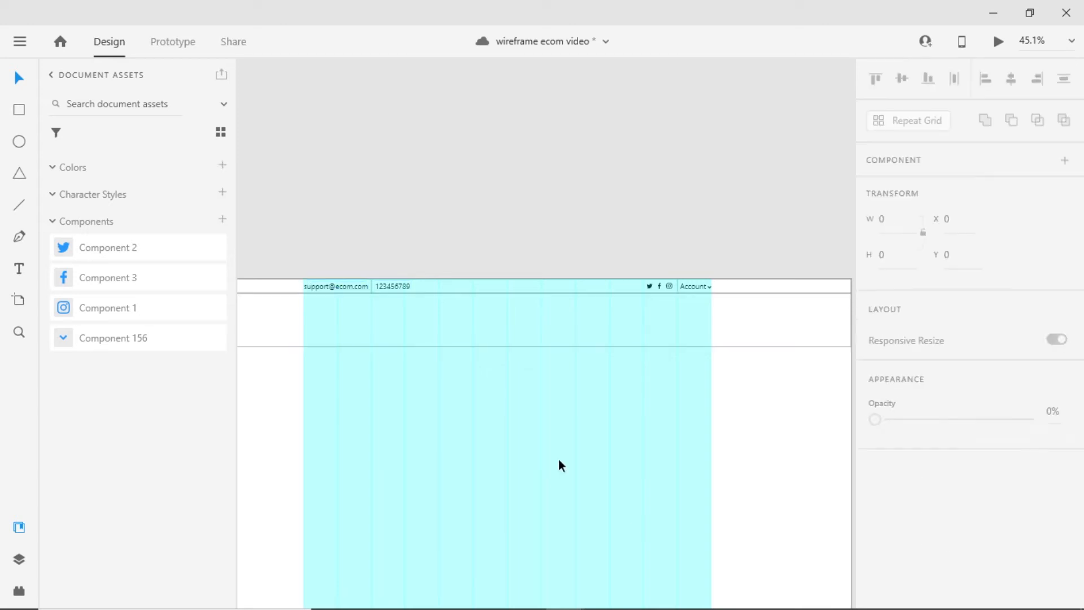
Switch the homepage artboard's grid from Layout to Square with a square size of 4.
{"action": "scroll", "coordinate": [993, 466], "scroll_direction": "down", "scroll_amount": 5}
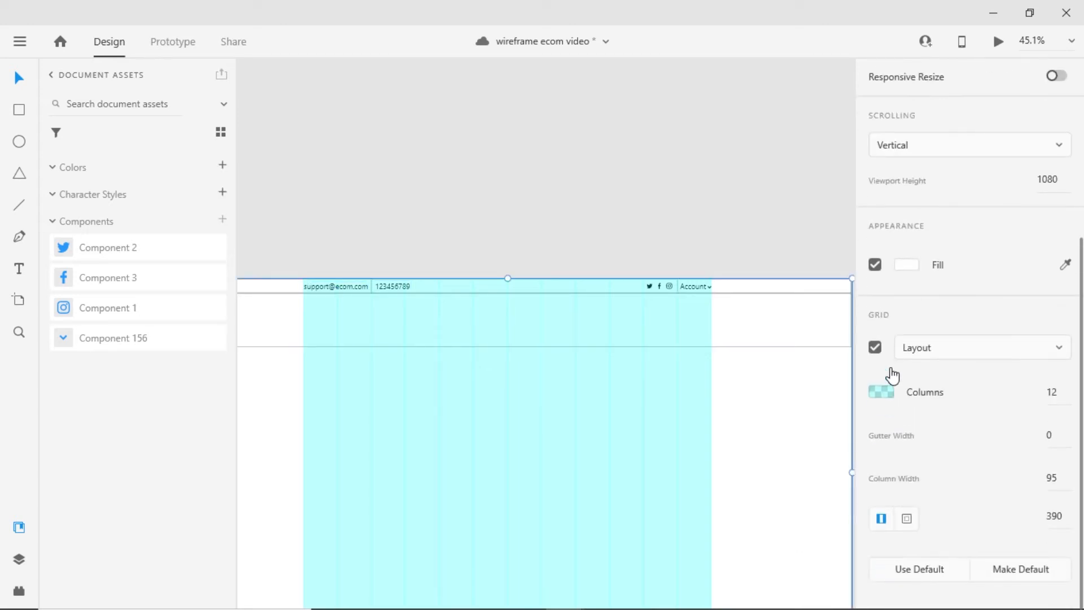
{"action": "left_click", "coordinate": [921, 346]}
{"action": "left_click", "coordinate": [946, 390]}
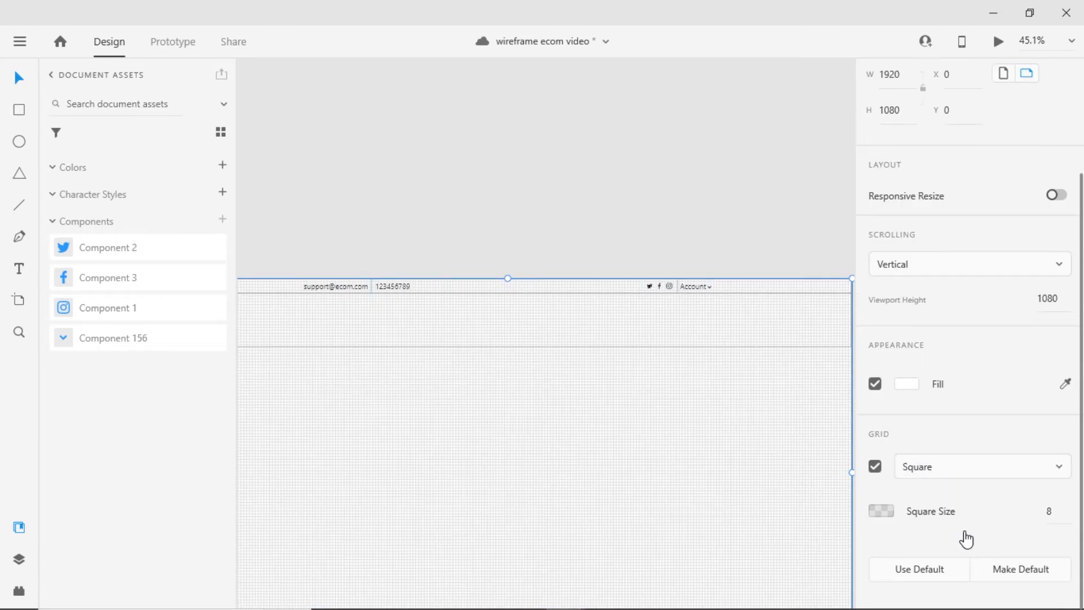
{"action": "left_click", "coordinate": [1059, 509]}
{"action": "type", "text": "4"}
{"action": "key", "text": "Return"}
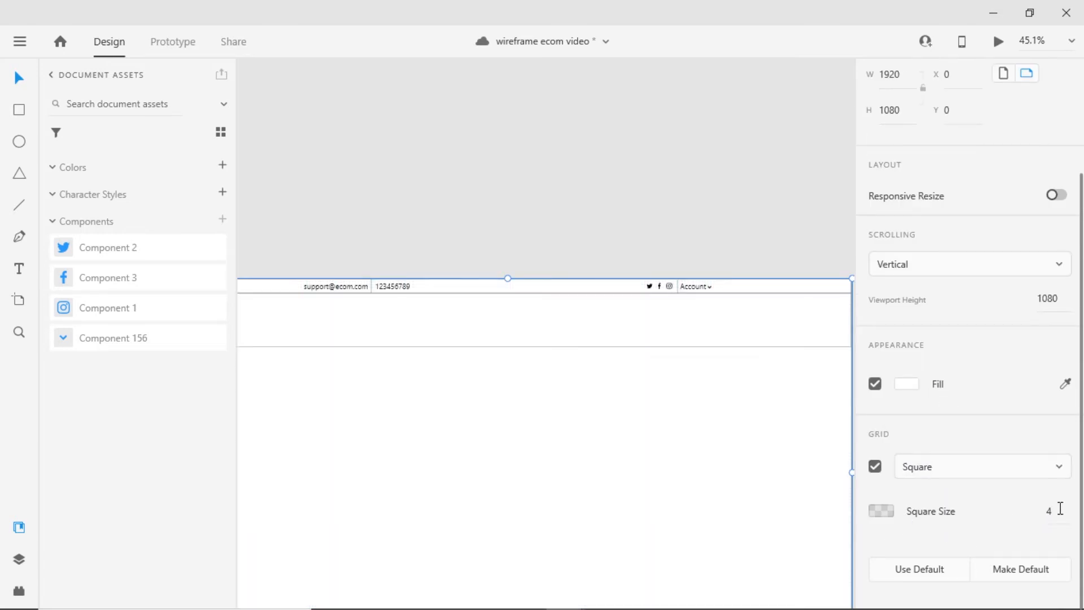
{"action": "scroll", "coordinate": [361, 281], "scroll_direction": "up", "scroll_amount": 5}
{"action": "scroll", "coordinate": [462, 306], "scroll_direction": "up", "scroll_amount": 3}
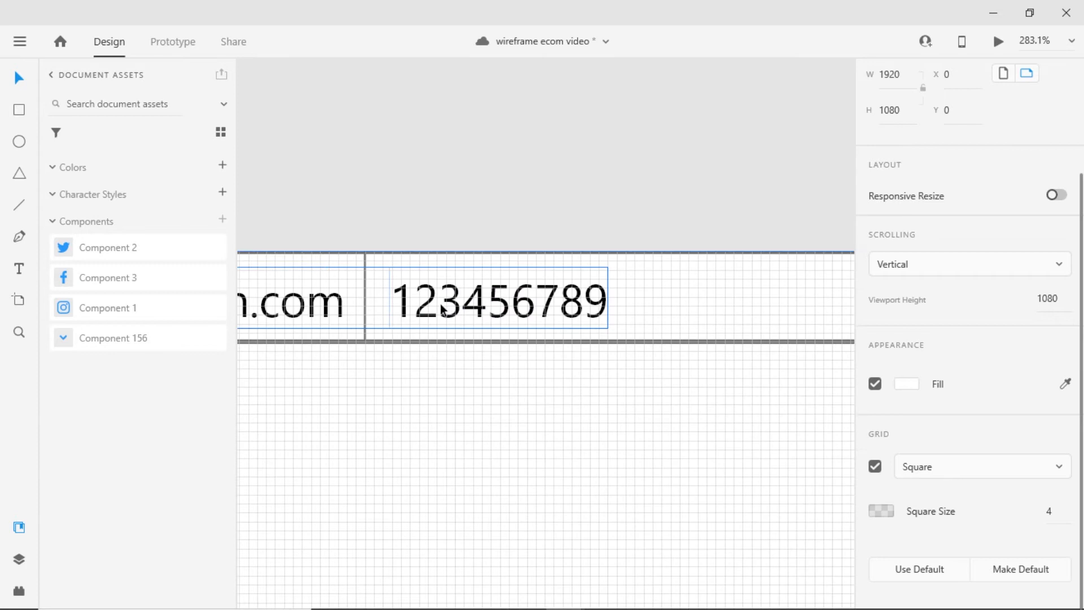
Set the header's phone number text to size 24 and move it to Y 0 within the bar.
{"action": "left_click", "coordinate": [453, 306]}
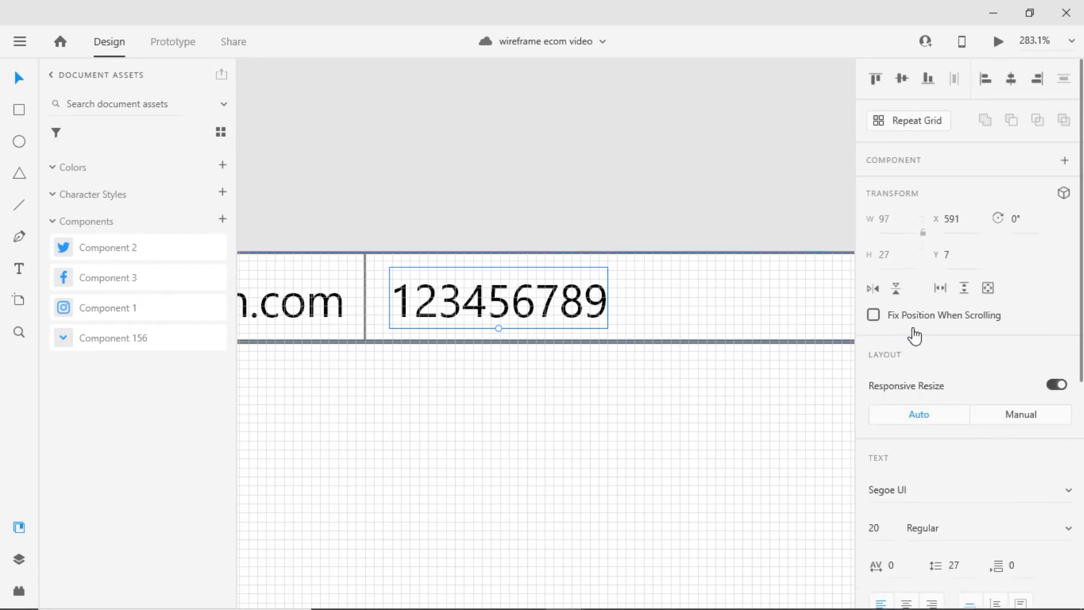
{"action": "mouse_move", "coordinate": [499, 311]}
{"action": "left_mouse_down"}
{"action": "mouse_move", "coordinate": [499, 300]}
{"action": "mouse_move", "coordinate": [485, 300]}
{"action": "left_mouse_up"}
{"action": "left_click", "coordinate": [879, 529]}
{"action": "type", "text": "24"}
{"action": "key", "text": "Return"}
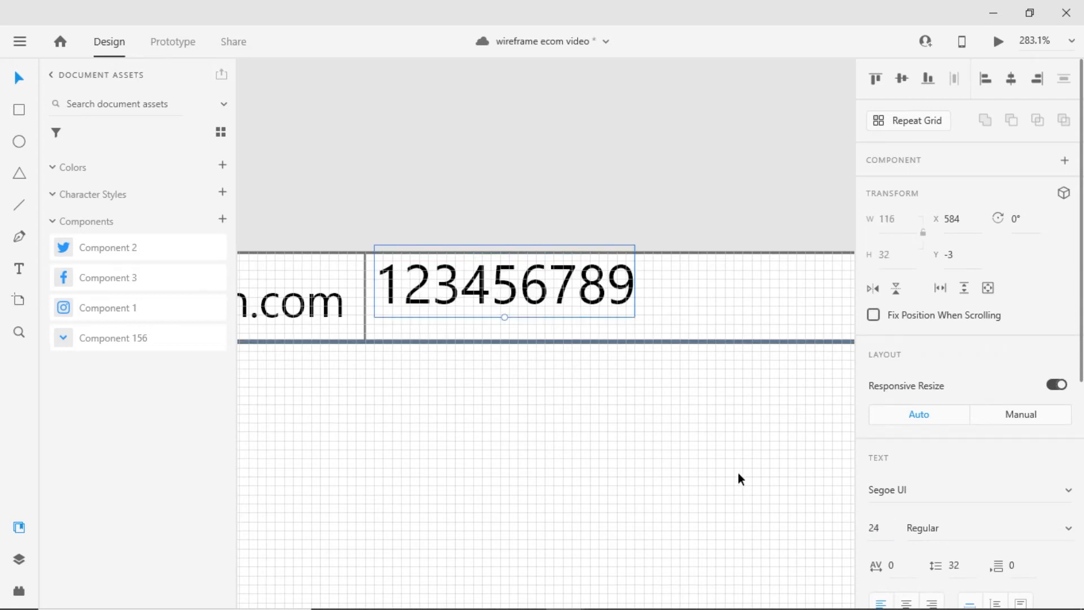
{"action": "left_click_drag", "start_coordinate": [479, 291], "coordinate": [475, 297]}
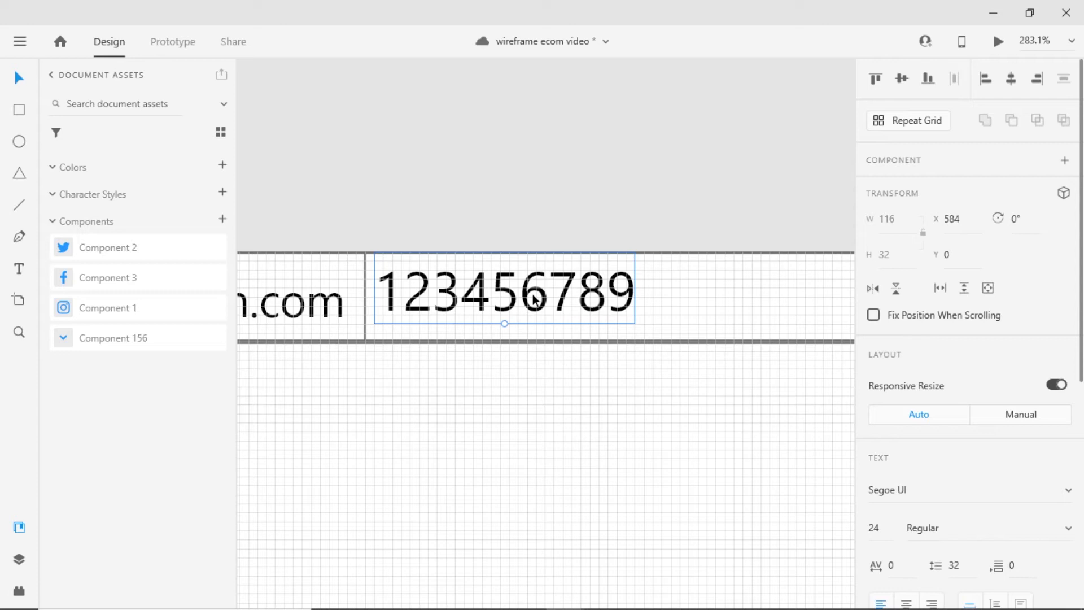
{"action": "left_click", "coordinate": [567, 201]}
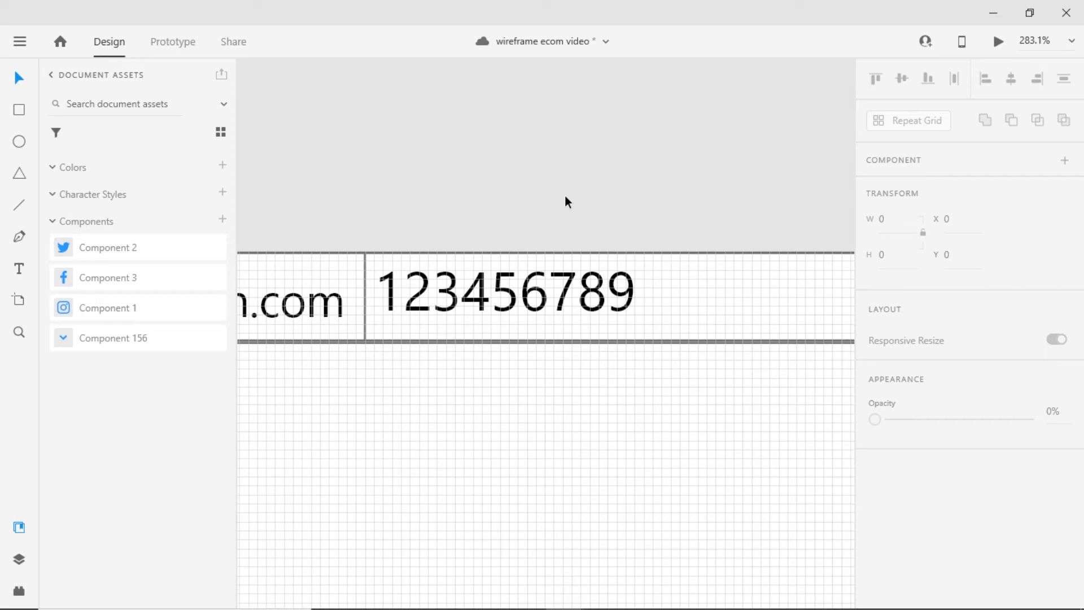
Set the support email text to size 24 and place the phone number 20 px after the divider.
{"action": "scroll", "coordinate": [497, 295], "scroll_direction": "down", "scroll_amount": 3}
{"action": "left_click", "coordinate": [496, 295]}
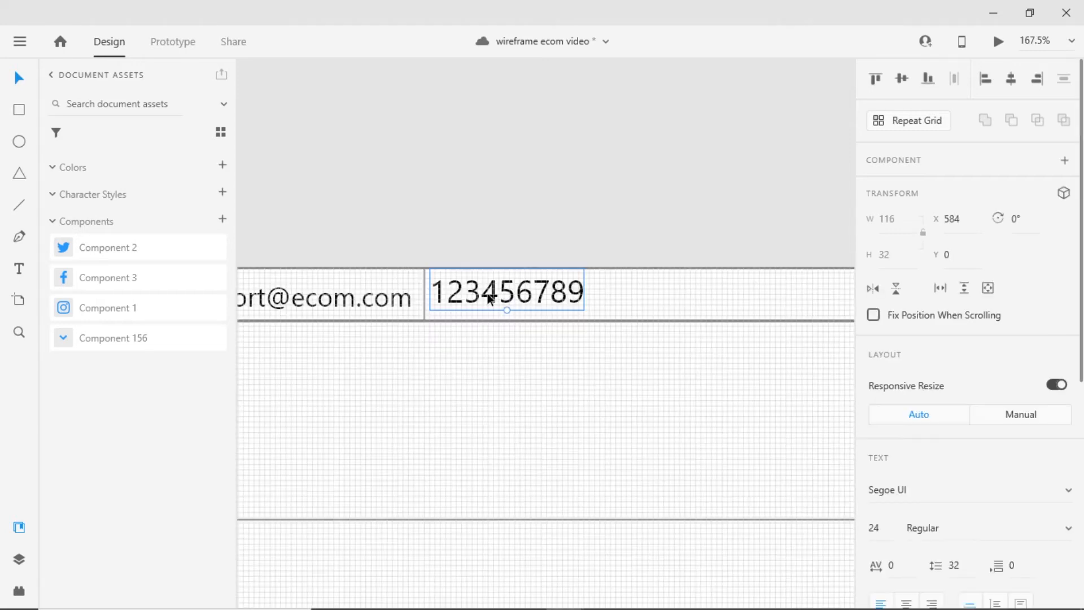
{"action": "left_click", "coordinate": [341, 299]}
{"action": "left_click", "coordinate": [877, 529]}
{"action": "type", "text": "24"}
{"action": "key", "text": "Return"}
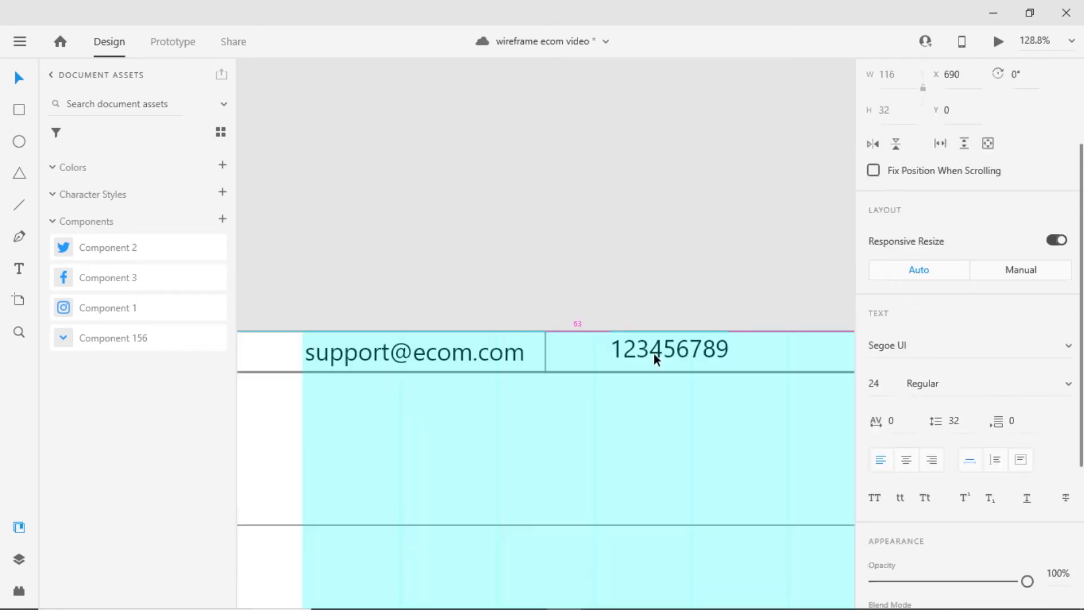
{"action": "left_click_drag", "start_coordinate": [654, 353], "coordinate": [606, 354]}
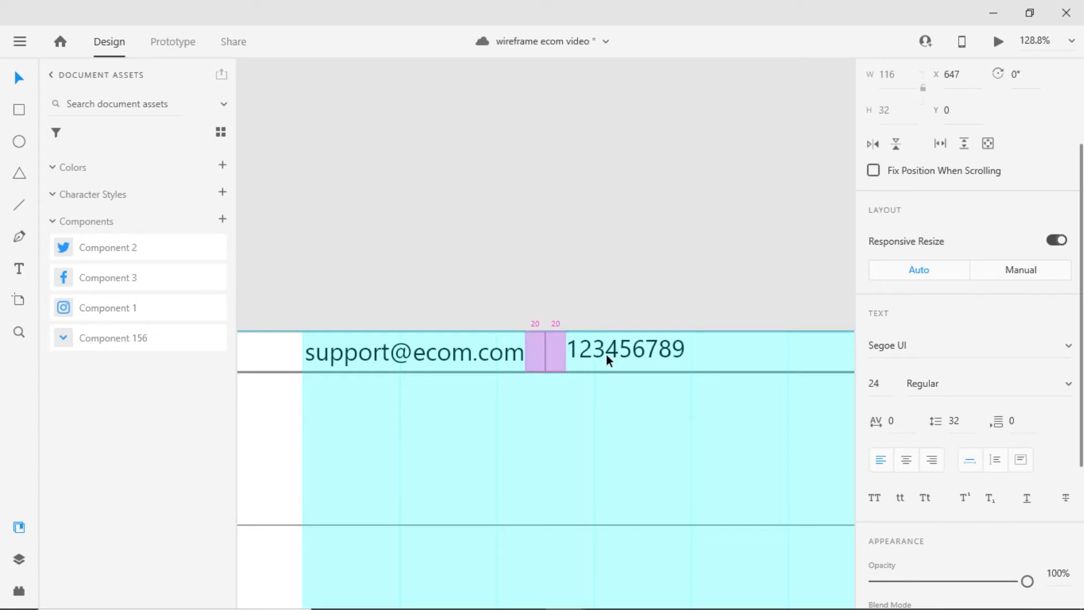
{"action": "left_click_drag", "start_coordinate": [607, 356], "coordinate": [606, 355]}
Middle-align and group the support email and phone number texts, and centre the group vertically in the header bar.
{"action": "left_click", "coordinate": [480, 355], "text": "shift"}
{"action": "scroll", "coordinate": [946, 98], "scroll_direction": "up", "scroll_amount": 3}
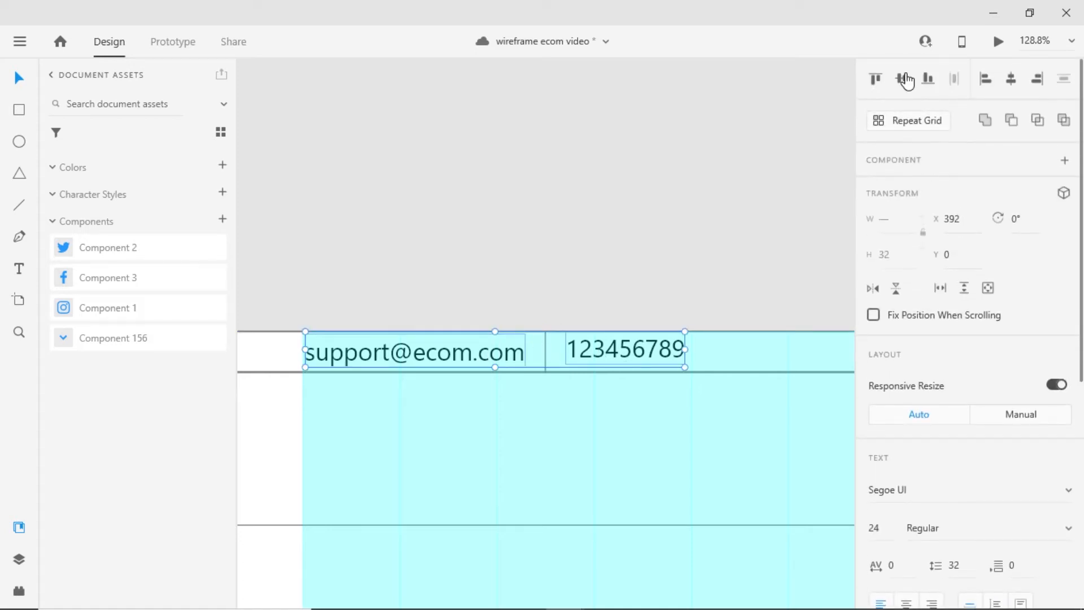
{"action": "left_click", "coordinate": [902, 78]}
{"action": "key", "text": "ctrl+g"}
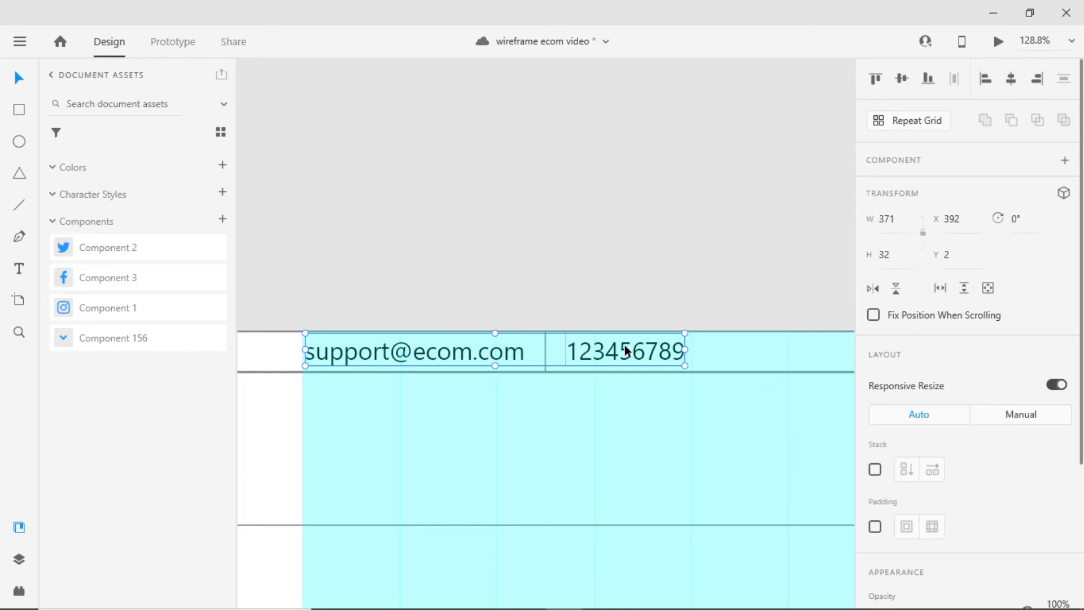
{"action": "left_click", "coordinate": [727, 360], "text": "shift"}
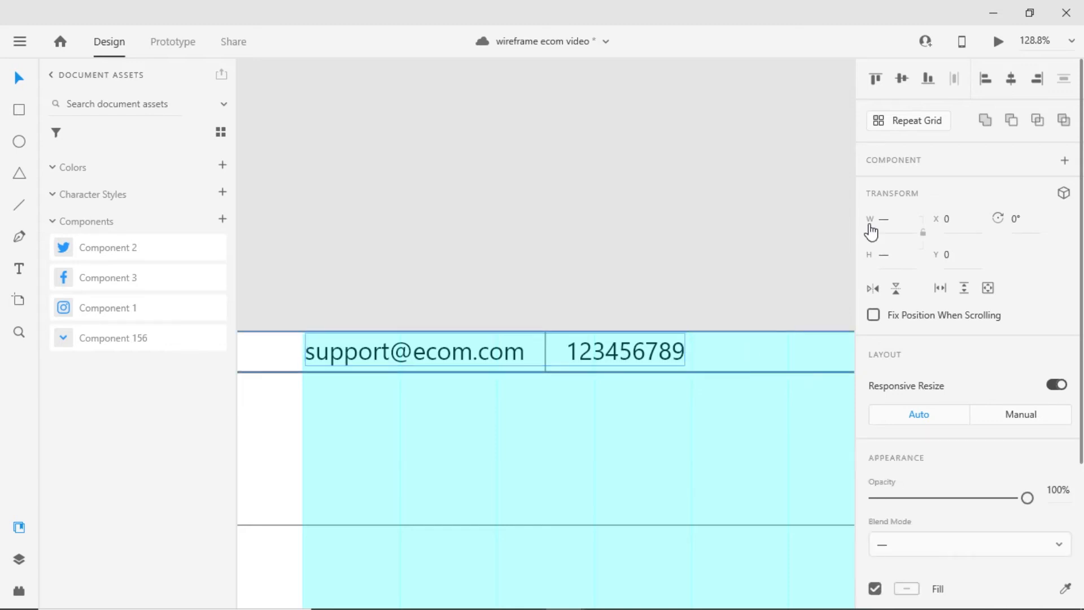
{"action": "left_click", "coordinate": [902, 79]}
{"action": "left_click", "coordinate": [673, 239]}
Set the "Account" text to size 24 and move it left to sit 5 px before its dropdown arrow.
{"action": "scroll", "coordinate": [652, 228], "scroll_direction": "up", "scroll_amount": 5}
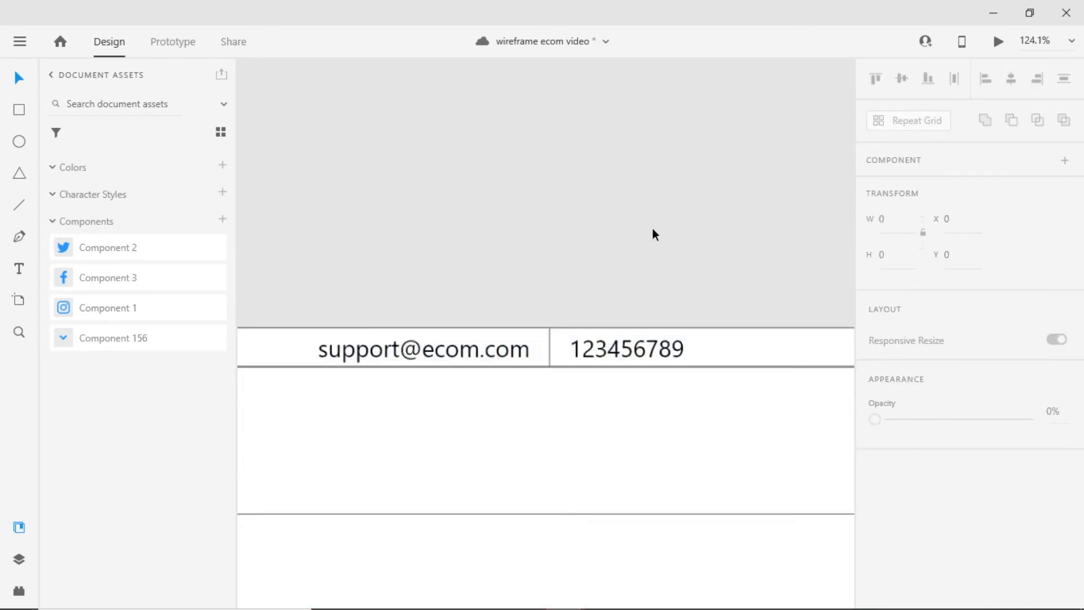
{"action": "double_click", "coordinate": [722, 304]}
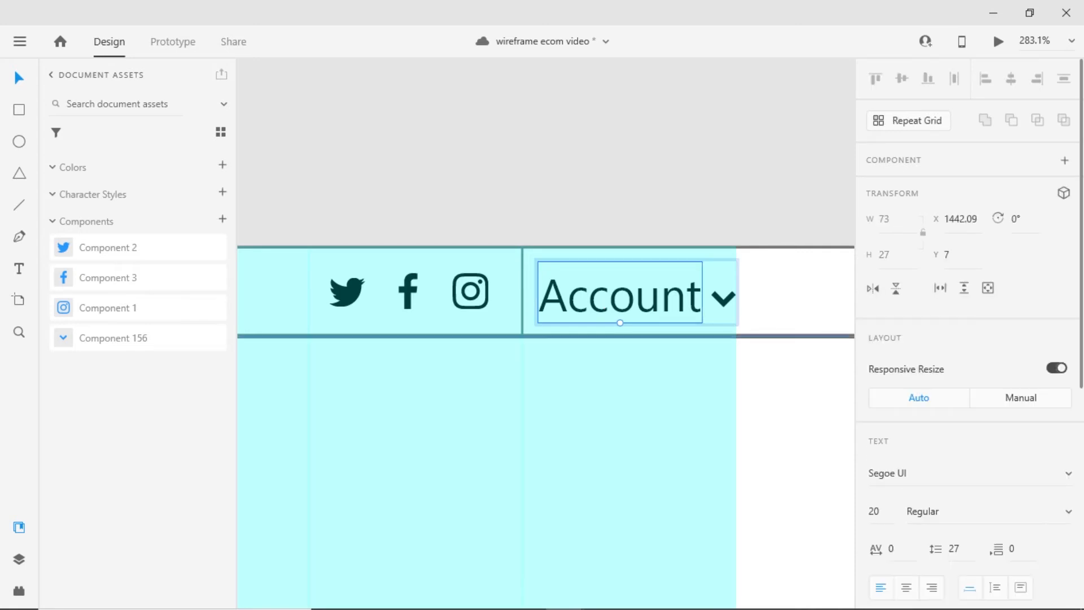
{"action": "left_click", "coordinate": [871, 518]}
{"action": "type", "text": "24"}
{"action": "key", "text": "Return"}
{"action": "left_click_drag", "start_coordinate": [666, 295], "coordinate": [631, 298]}
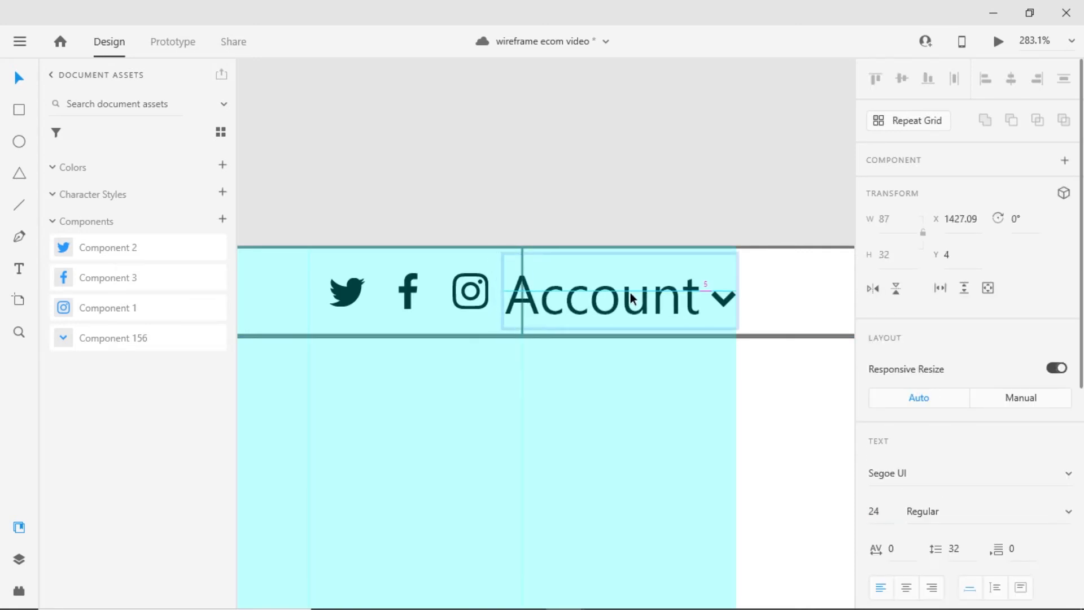
Move the Account divider and the social icons together to the left, clear of the "Account" text.
{"action": "left_click", "coordinate": [521, 250]}
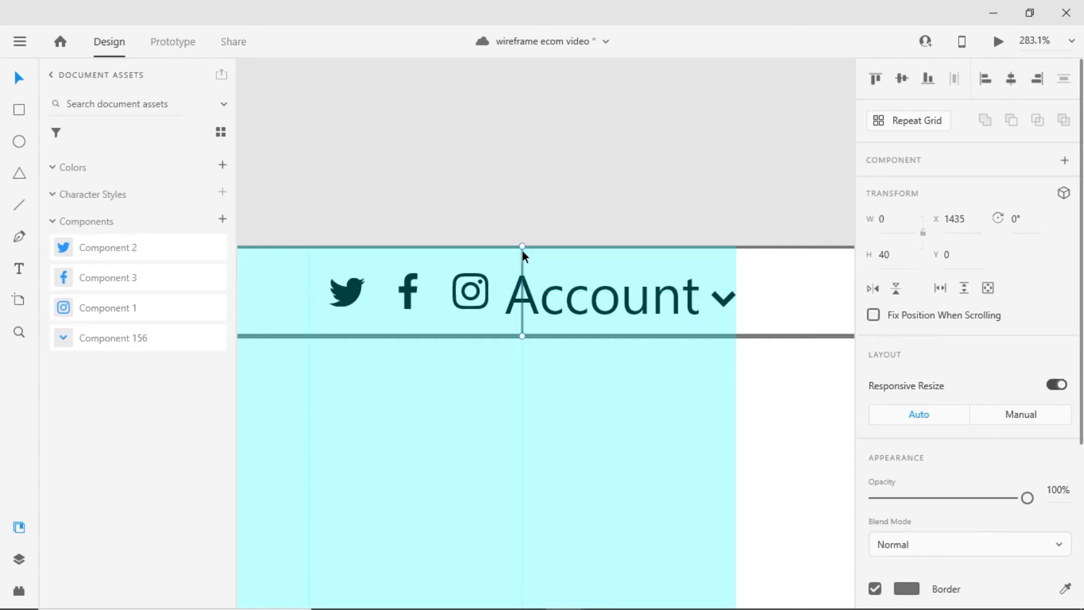
{"action": "left_click", "coordinate": [480, 284], "text": "shift"}
{"action": "left_click_drag", "start_coordinate": [474, 292], "coordinate": [428, 291]}
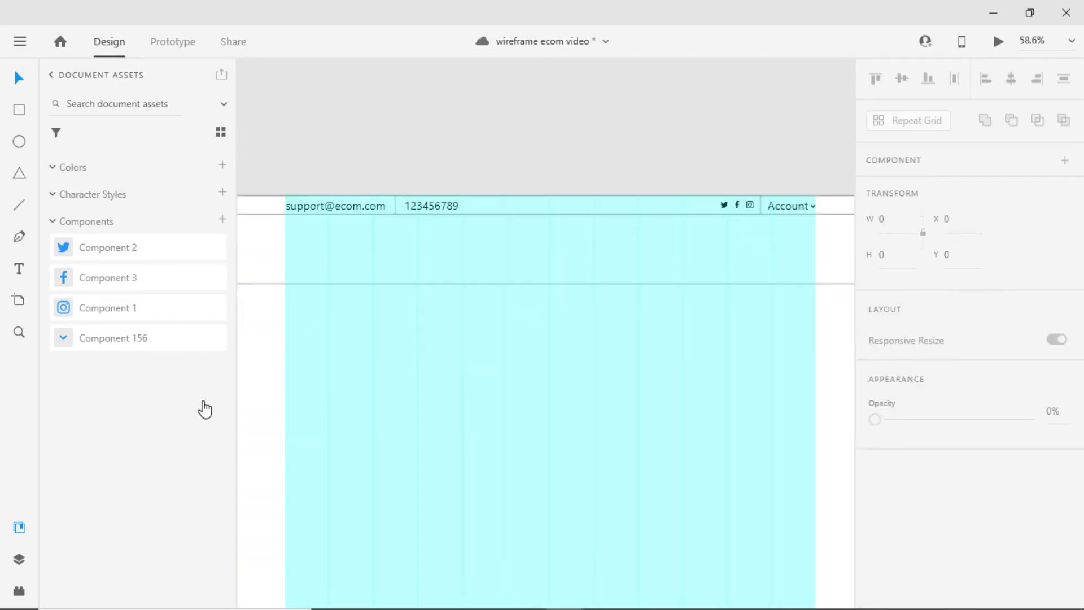
Add the logo text "AREA51" at the left edge of the column grid in the row below the top bar.
{"action": "left_click", "coordinate": [19, 269]}
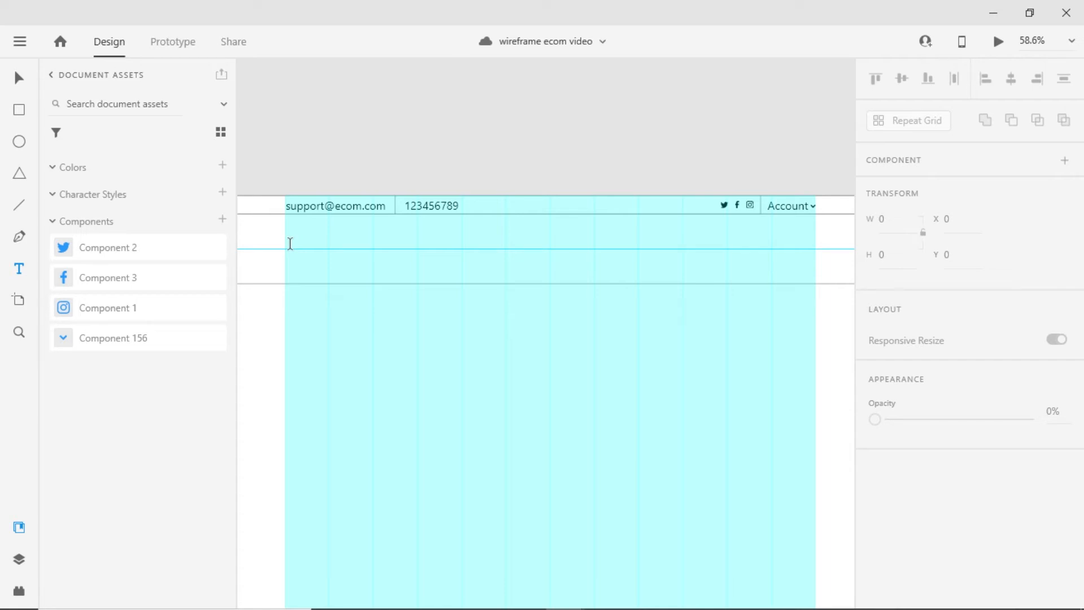
{"action": "left_click", "coordinate": [290, 243]}
{"action": "type", "text": "AREA5"}
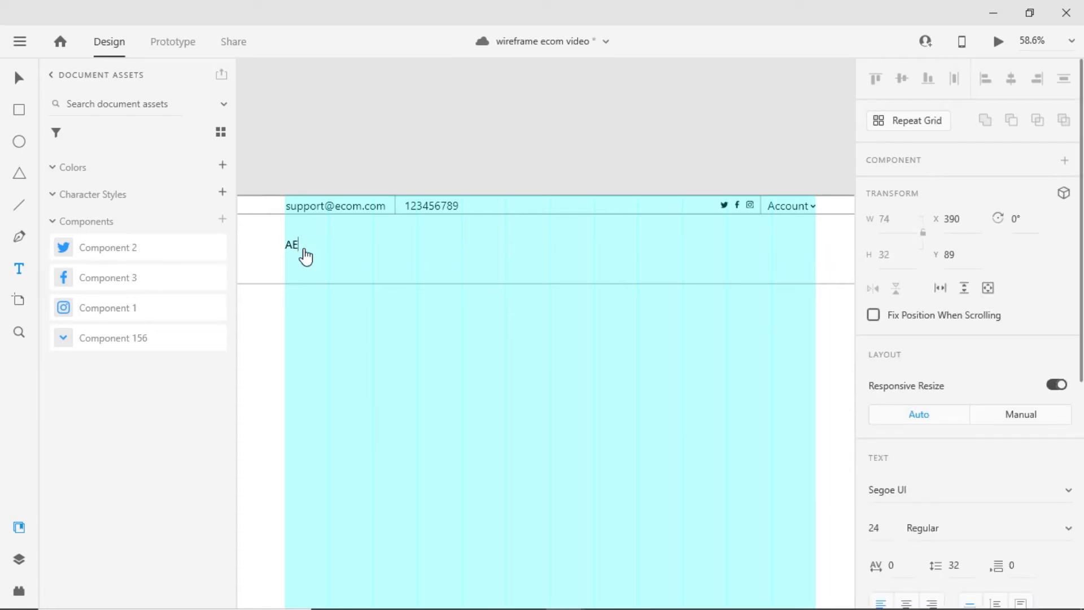
{"action": "type", "text": "1"}
{"action": "key", "text": "Escape"}
Set the "AREA51" logo text to Bold and size 48.
{"action": "scroll", "coordinate": [984, 350], "scroll_direction": "down", "scroll_amount": 5}
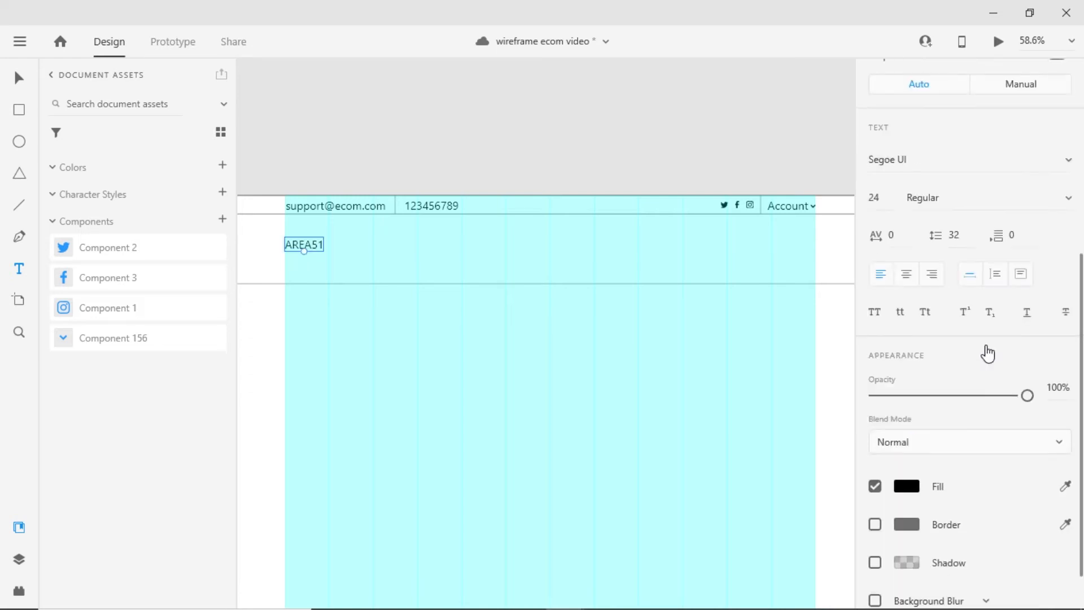
{"action": "left_click", "coordinate": [1071, 205]}
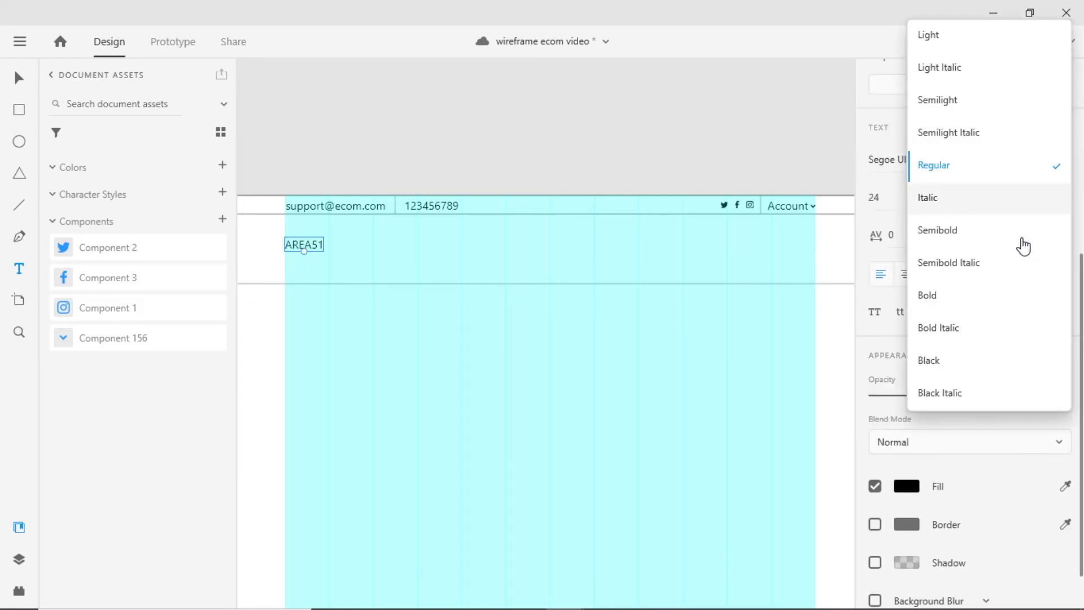
{"action": "left_click", "coordinate": [971, 304]}
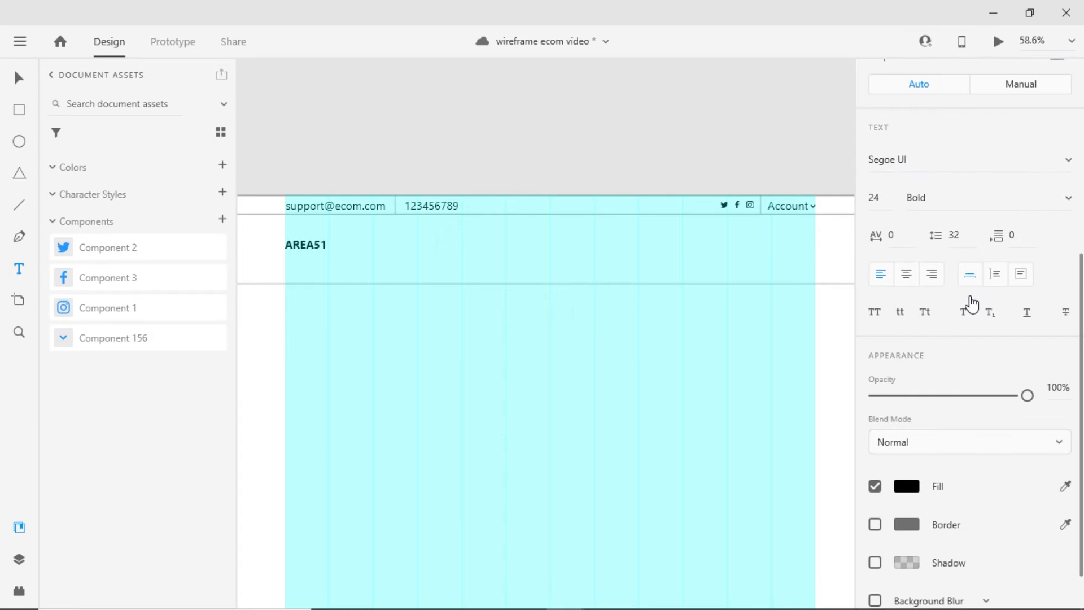
{"action": "left_click", "coordinate": [879, 196]}
{"action": "type", "text": "48"}
{"action": "key", "text": "Return"}
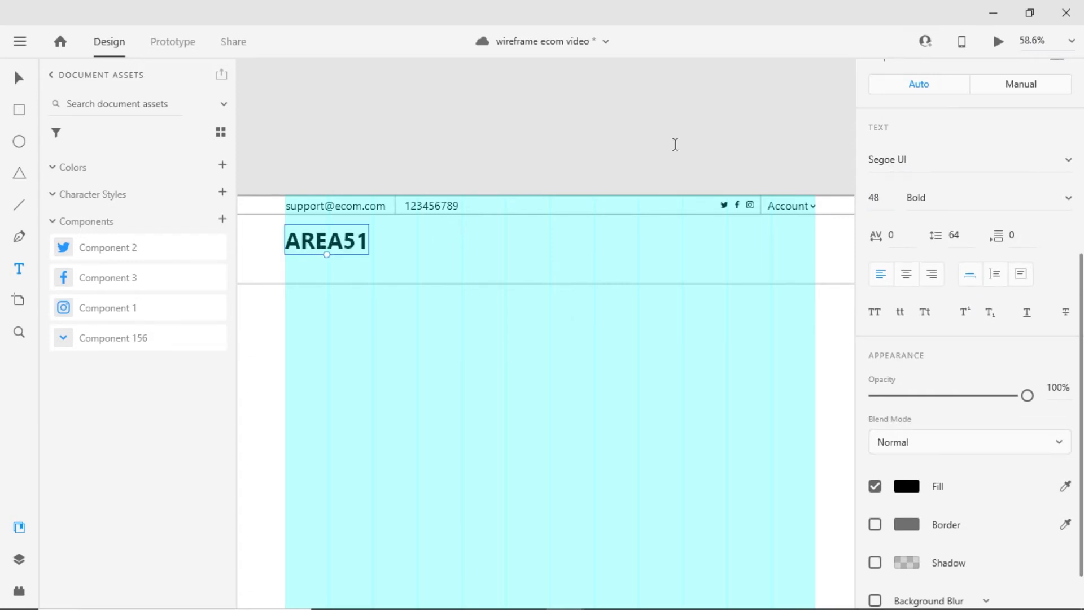
{"action": "key", "text": "v"}
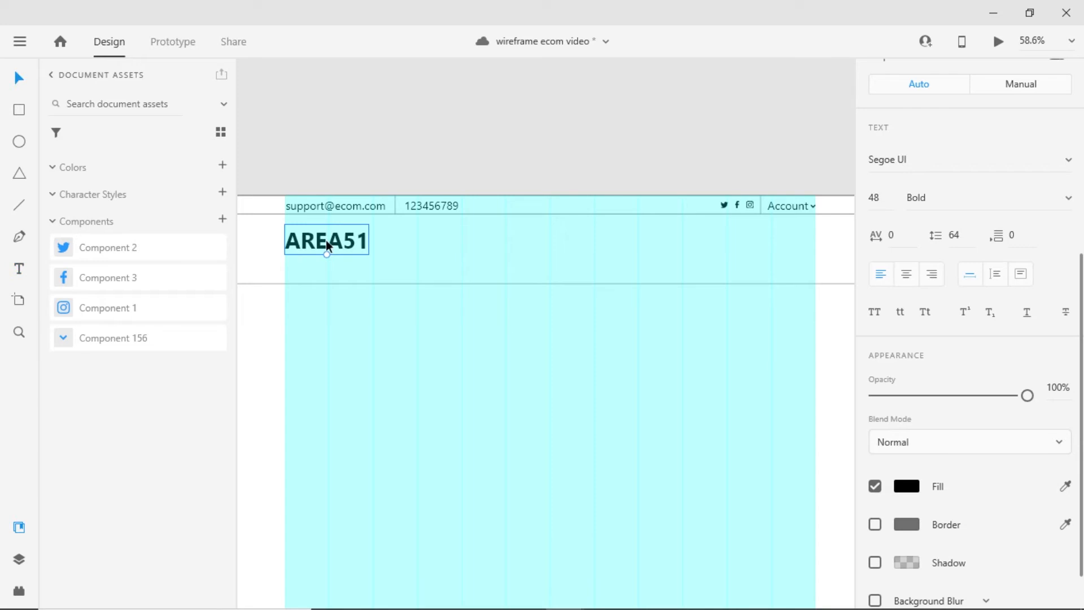
Vertically center the "AREA51" logo within the header row rectangle.
{"action": "left_click", "coordinate": [418, 273]}
{"action": "scroll", "coordinate": [922, 173], "scroll_direction": "up", "scroll_amount": 3}
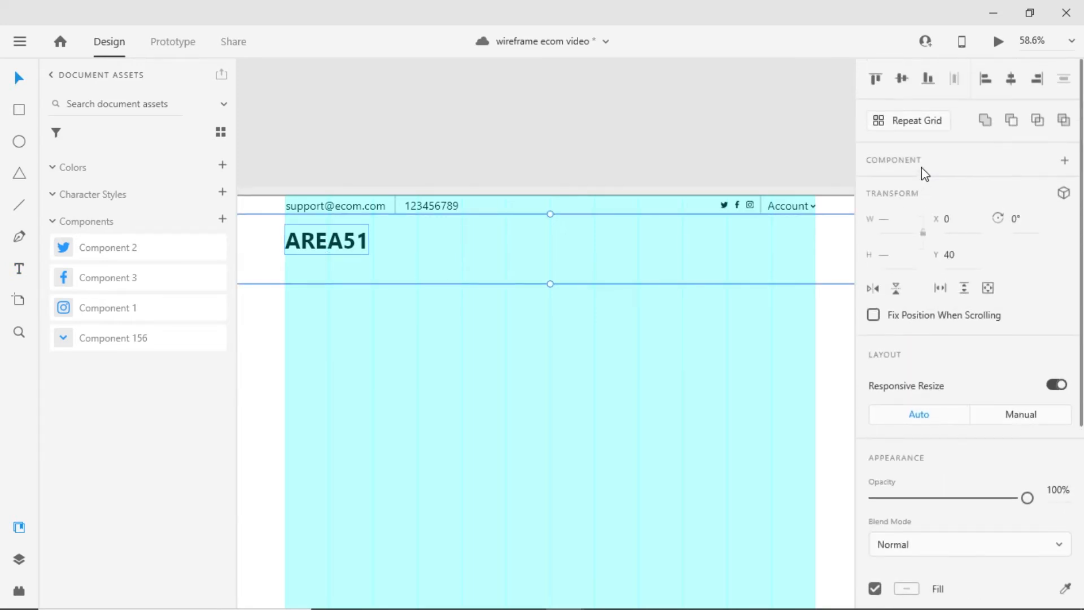
{"action": "left_click", "coordinate": [902, 79]}
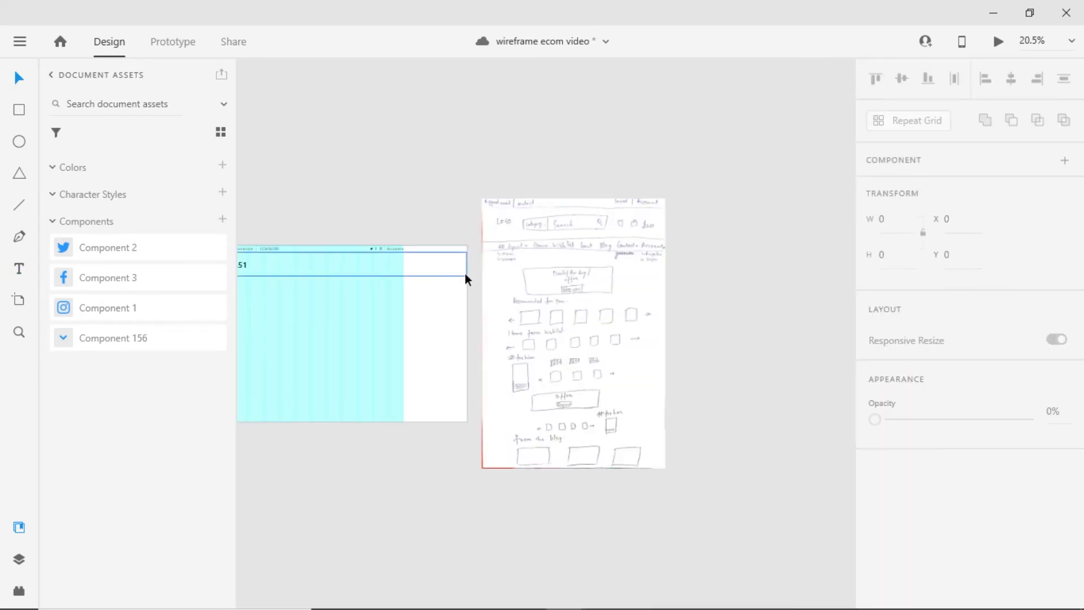
Draw a 570 by 50 px search box beside the logo, as in the sketch, and center it vertically in the header row.
{"action": "scroll", "coordinate": [465, 273], "scroll_direction": "up", "scroll_amount": 2}
{"action": "left_click_drag", "start_coordinate": [484, 299], "coordinate": [587, 291]}
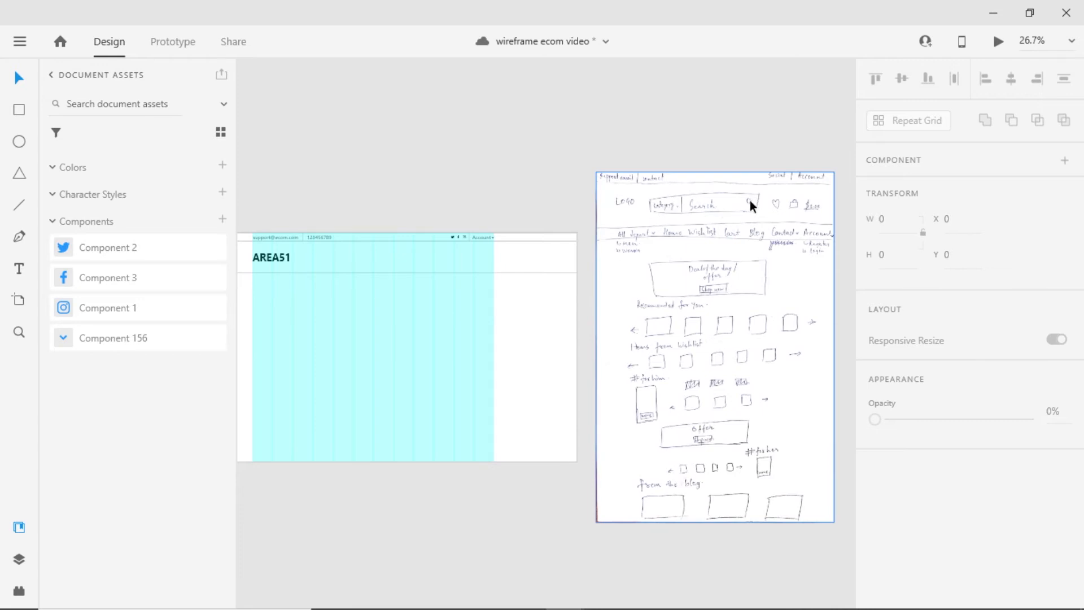
{"action": "scroll", "coordinate": [300, 248], "scroll_direction": "up", "scroll_amount": 3}
{"action": "left_click", "coordinate": [20, 109]}
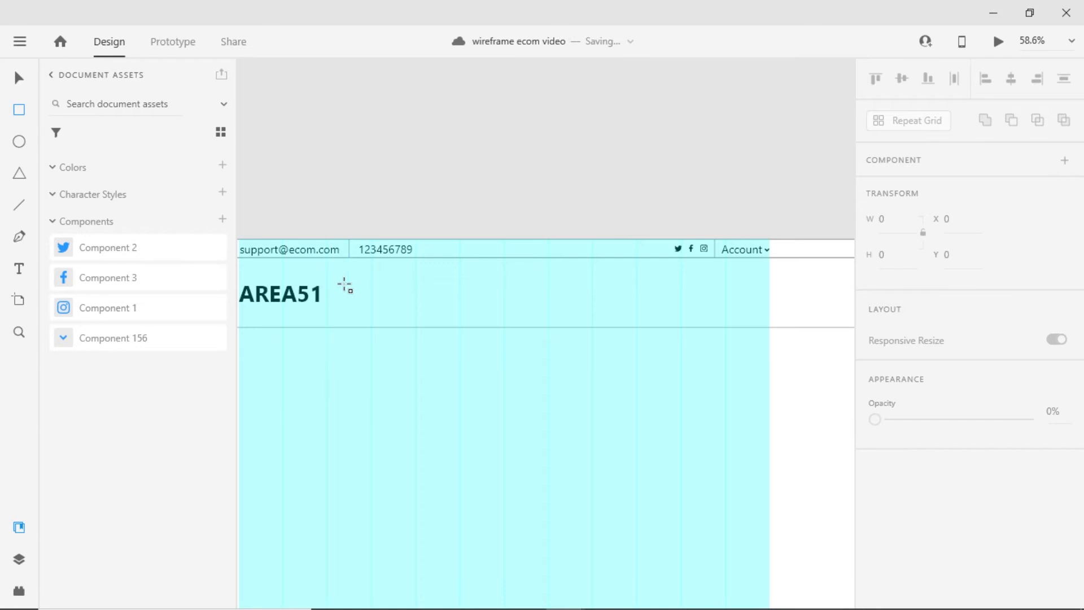
{"action": "left_click_drag", "start_coordinate": [342, 285], "coordinate": [637, 312]}
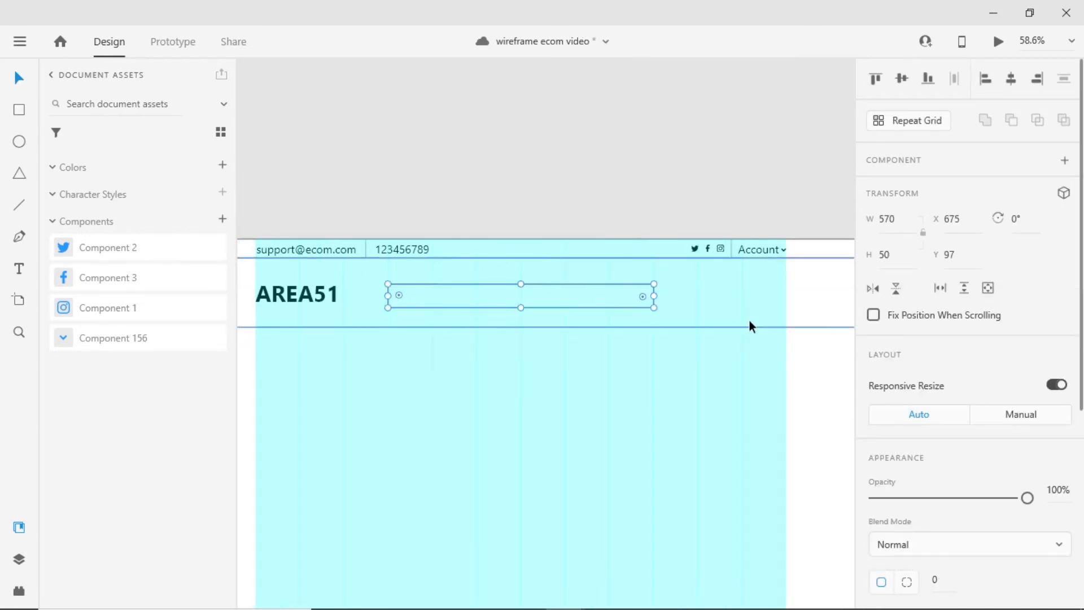
{"action": "left_click", "coordinate": [901, 78]}
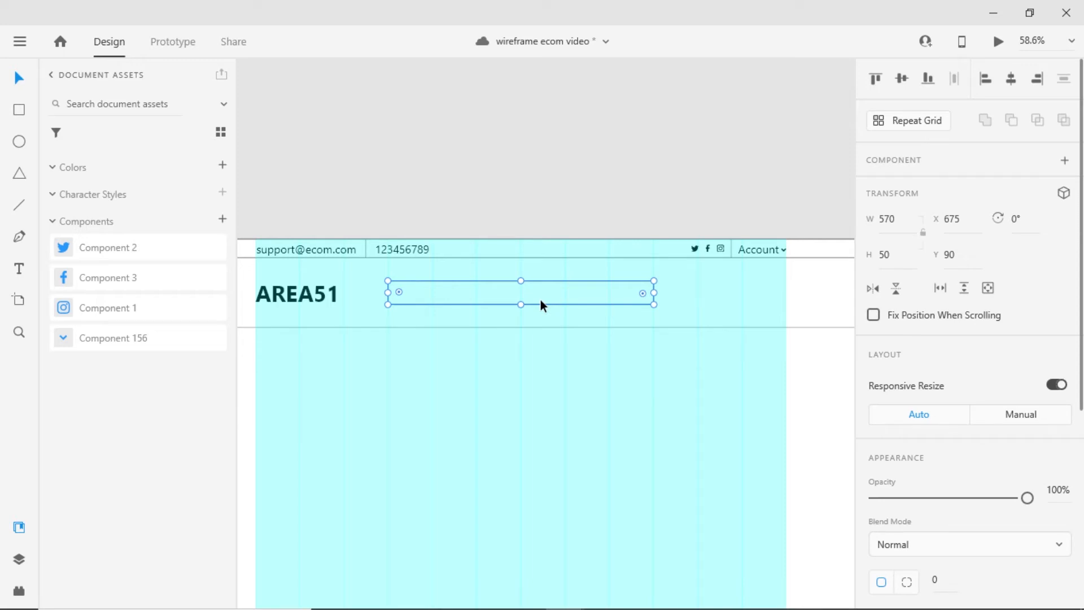
Lock the search box rectangle and deselect everything.
{"action": "key", "text": "ctrl+l"}
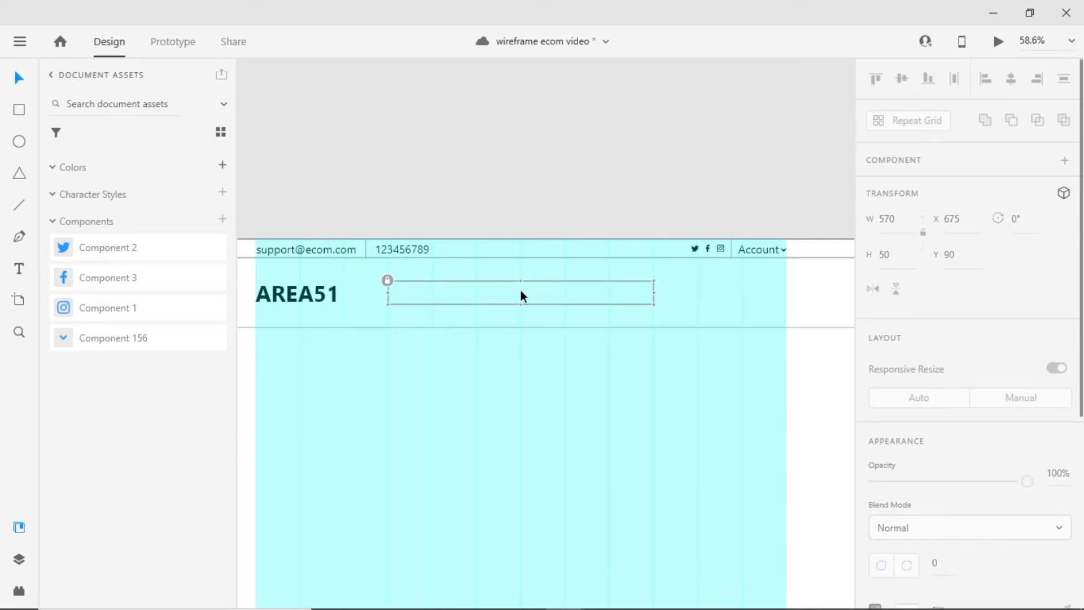
{"action": "left_click", "coordinate": [534, 290]}
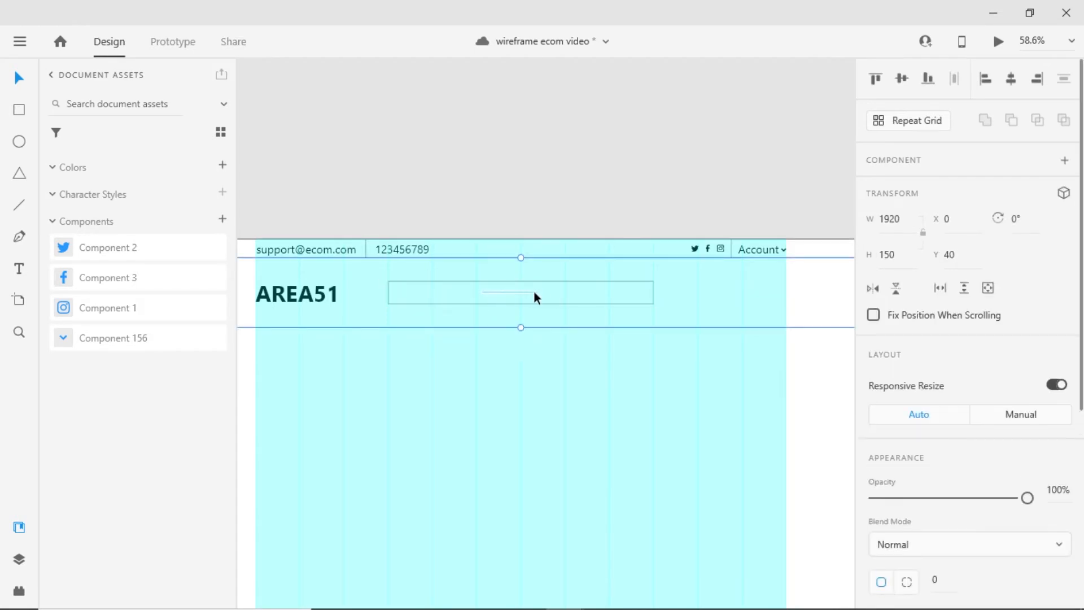
{"action": "left_click", "coordinate": [562, 158]}
{"action": "left_click", "coordinate": [563, 290]}
{"action": "left_click", "coordinate": [563, 291]}
{"action": "left_click", "coordinate": [542, 185]}
{"action": "left_click", "coordinate": [496, 295]}
{"action": "key", "text": "Escape"}
Add the text "All" at size 24 Regular near the left end inside the search box.
{"action": "left_click", "coordinate": [19, 268]}
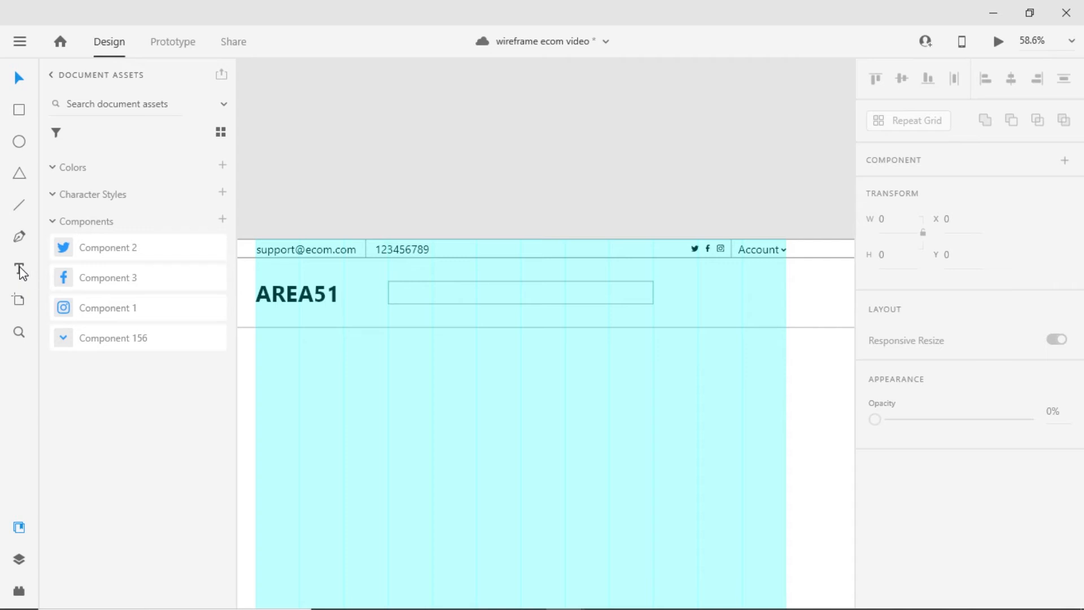
{"action": "left_click", "coordinate": [397, 291]}
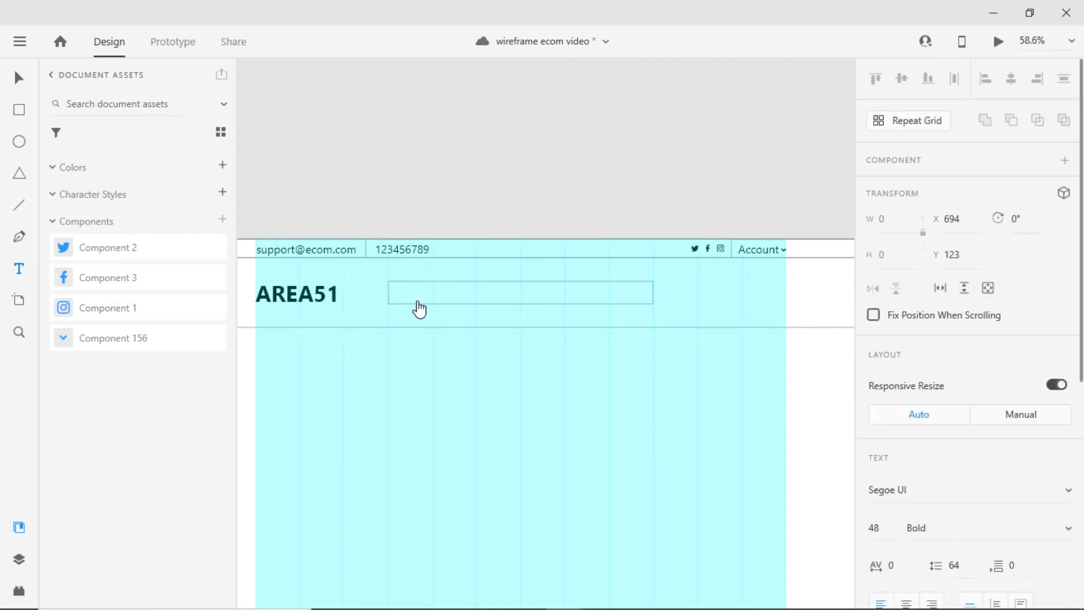
{"action": "type", "text": "All"}
{"action": "key", "text": "ctrl+a"}
{"action": "left_click", "coordinate": [880, 363]}
{"action": "type", "text": "24"}
{"action": "key", "text": "Return"}
{"action": "key", "text": "Escape"}
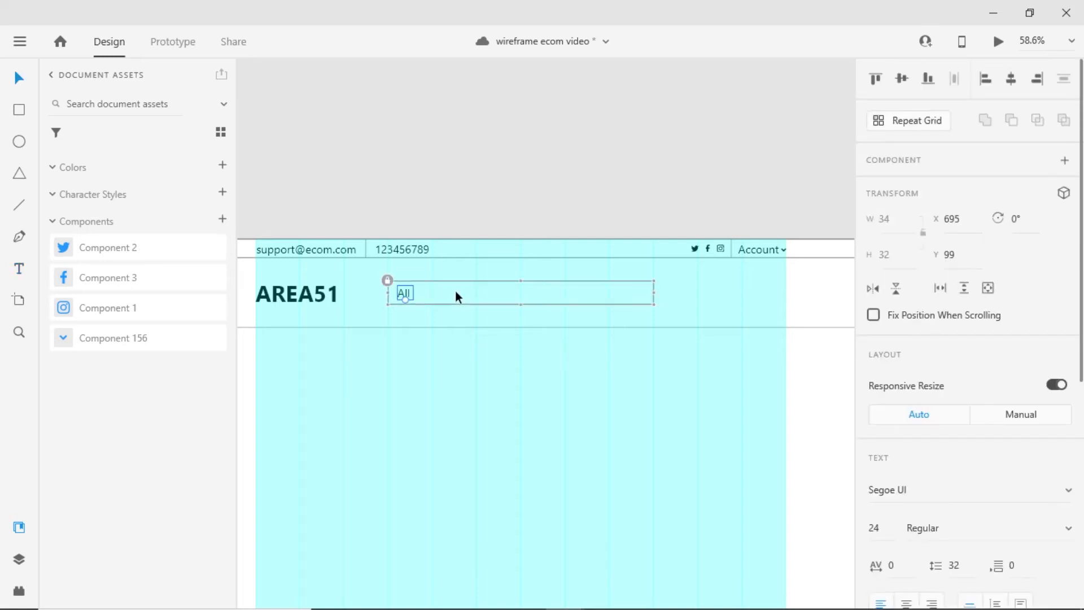
{"action": "left_click", "coordinate": [903, 81]}
{"action": "key", "text": "ctrl+z"}
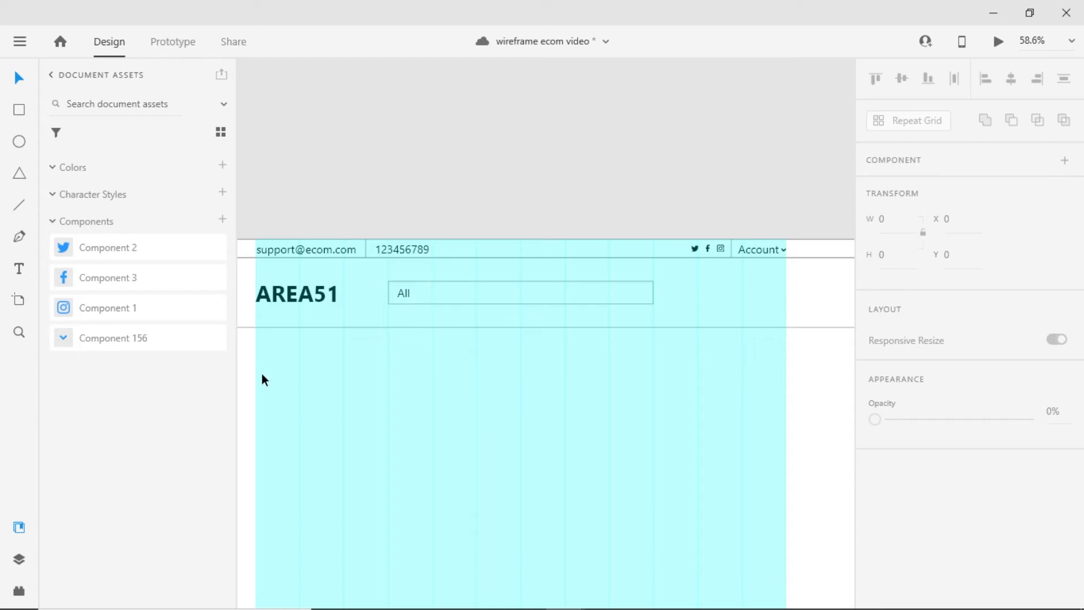
Edit the main component of the dropdown arrow and change its fill to black.
{"action": "left_click", "coordinate": [781, 248]}
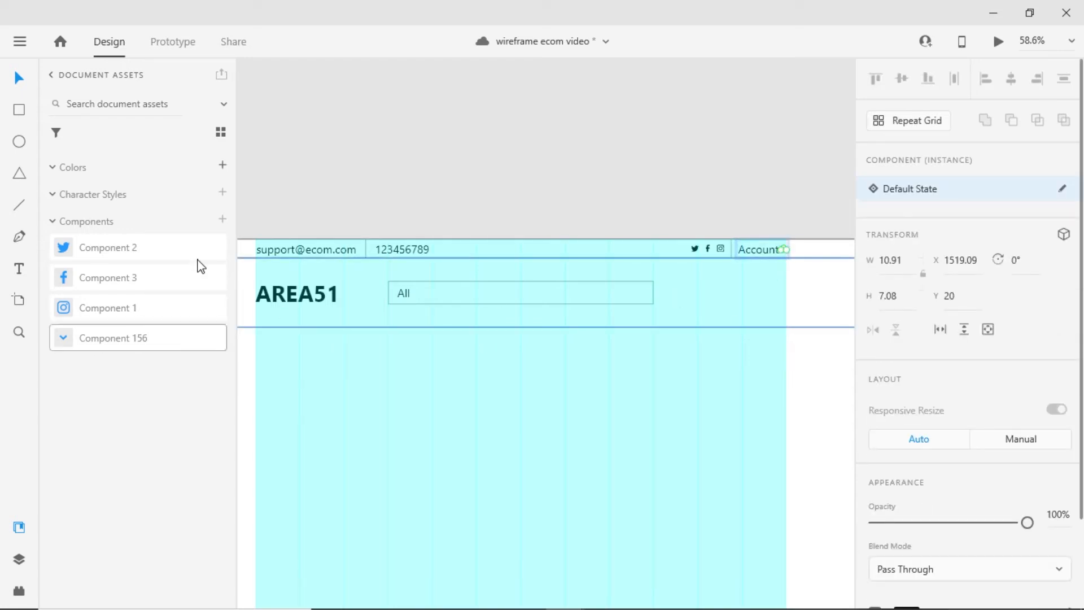
{"action": "key", "text": "Escape"}
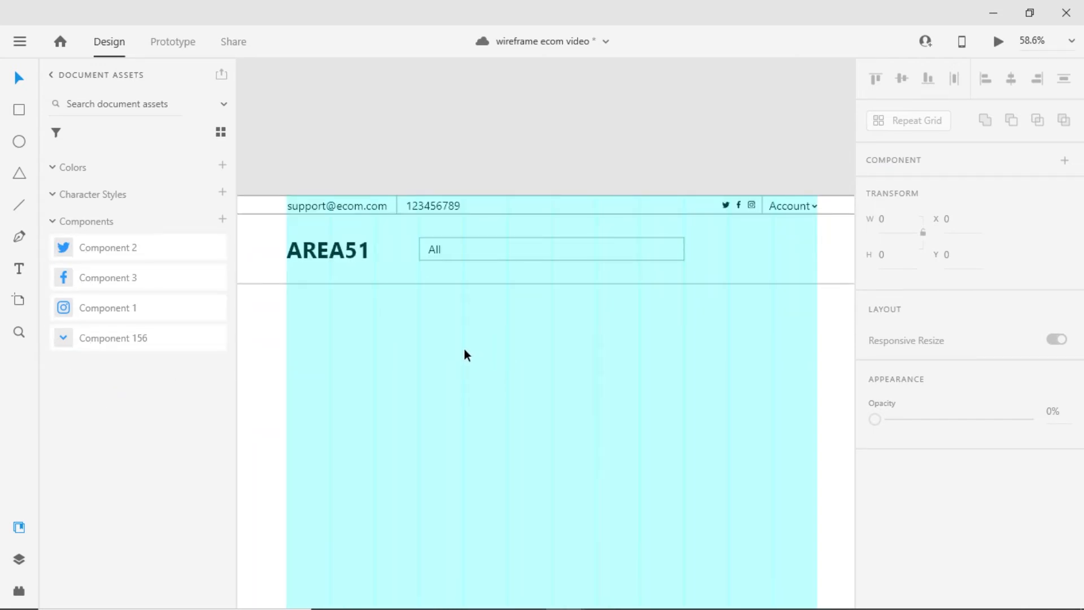
{"action": "right_click", "coordinate": [108, 339]}
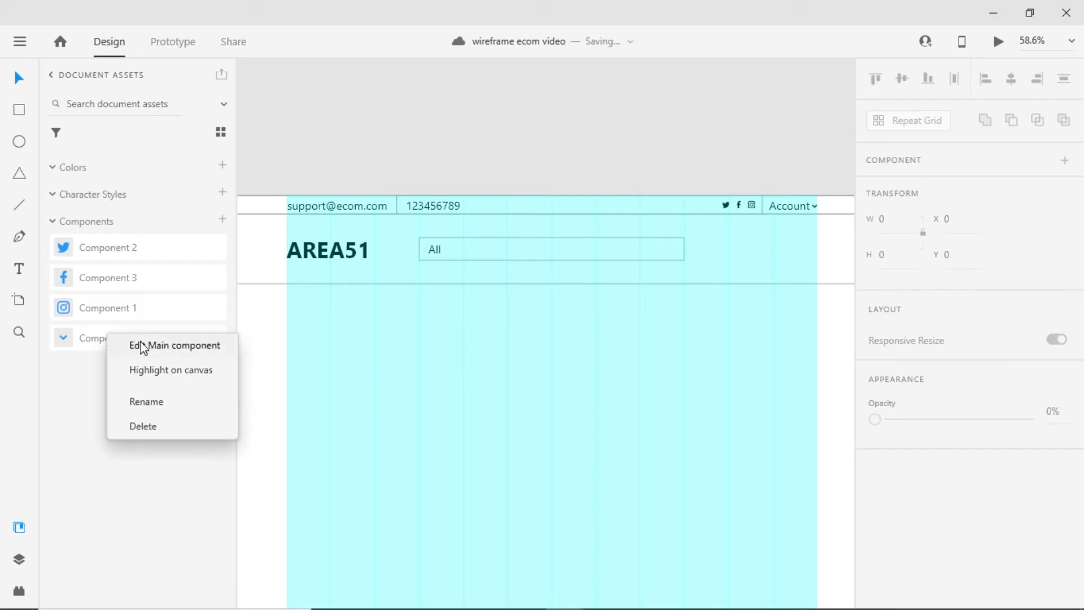
{"action": "left_click", "coordinate": [141, 346]}
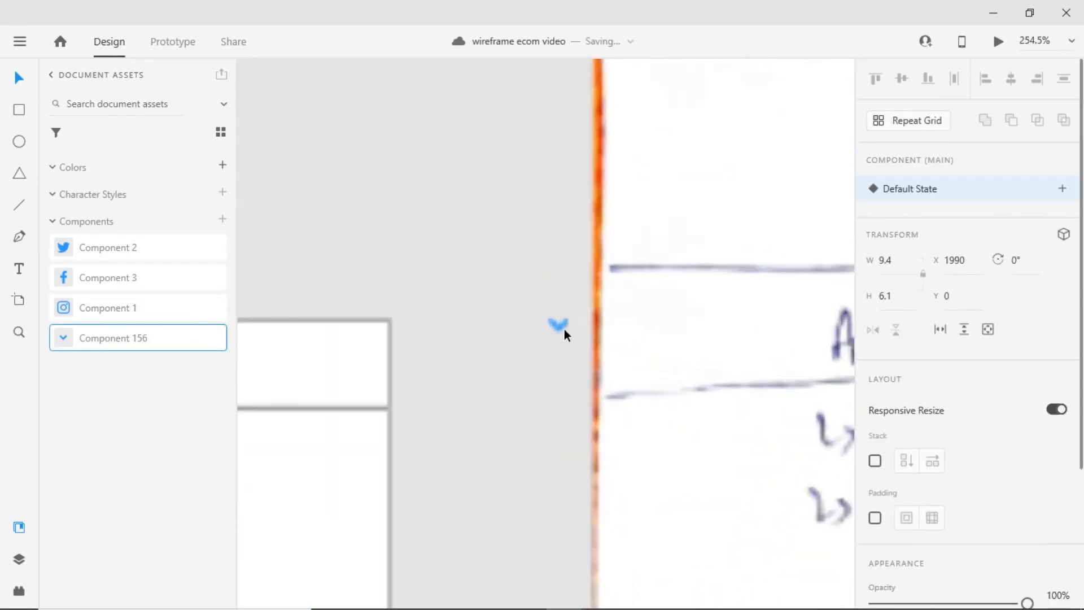
{"action": "scroll", "coordinate": [968, 339], "scroll_direction": "down", "scroll_amount": 3}
{"action": "left_click", "coordinate": [906, 505]}
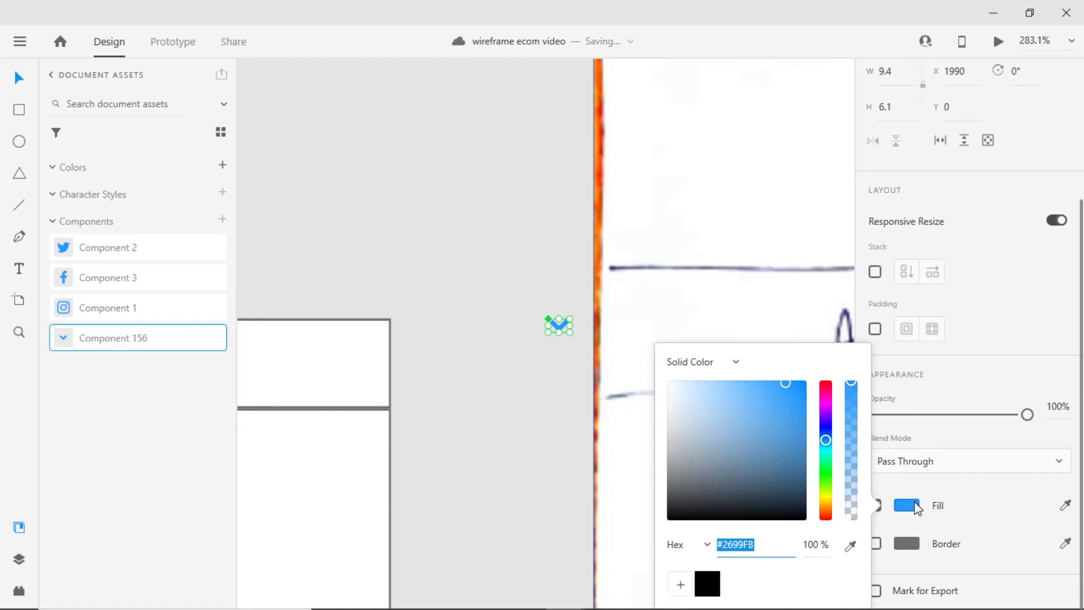
{"action": "left_click", "coordinate": [707, 583]}
{"action": "left_click", "coordinate": [496, 406]}
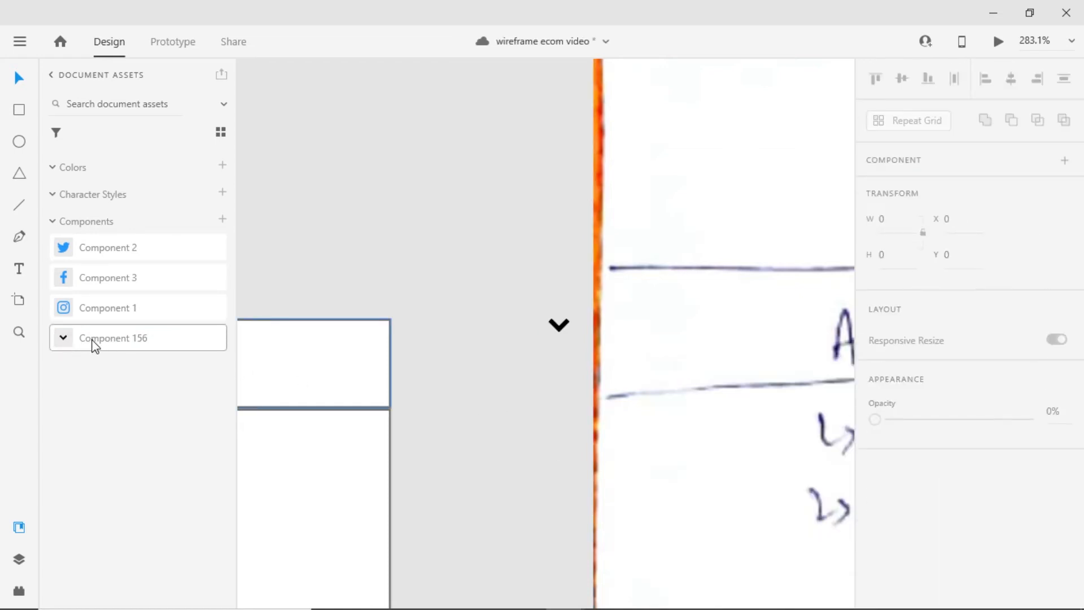
Recolor the Instagram, Facebook and Twitter main components black and delete the Instagram icon lying over the sketch.
{"action": "right_click", "coordinate": [91, 312]}
{"action": "left_click", "coordinate": [138, 326]}
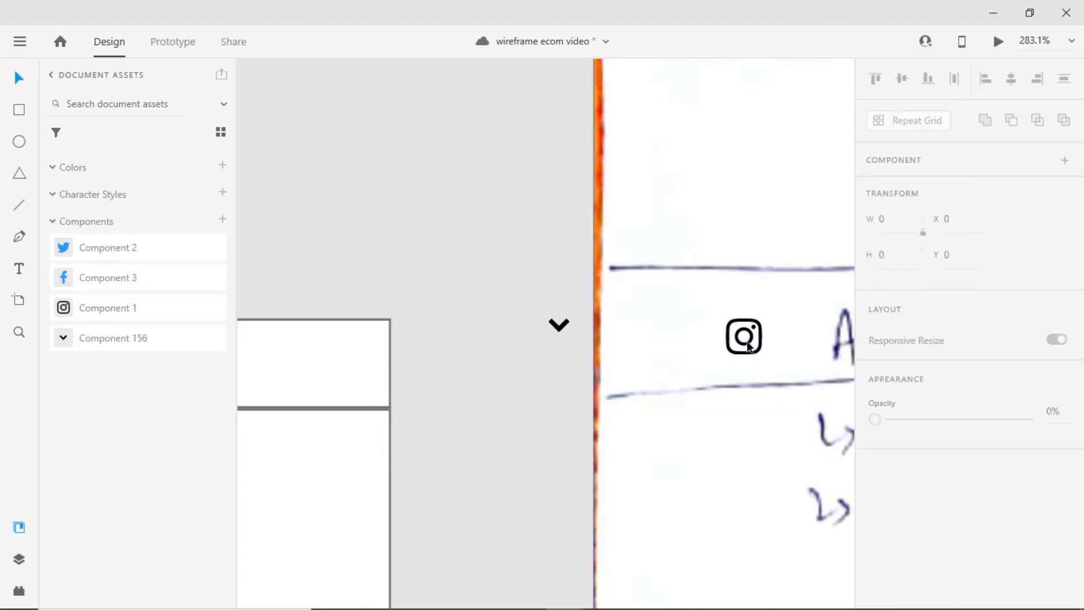
{"action": "left_click", "coordinate": [746, 345]}
{"action": "left_click", "coordinate": [746, 347]}
{"action": "key", "text": "Delete"}
Place an instance of the dropdown arrow component right beside the "All" text in the search box.
{"action": "key", "text": "ctrl+0"}
{"action": "left_click_drag", "start_coordinate": [111, 344], "coordinate": [467, 342]}
{"action": "scroll", "coordinate": [449, 355], "scroll_direction": "up", "scroll_amount": 5}
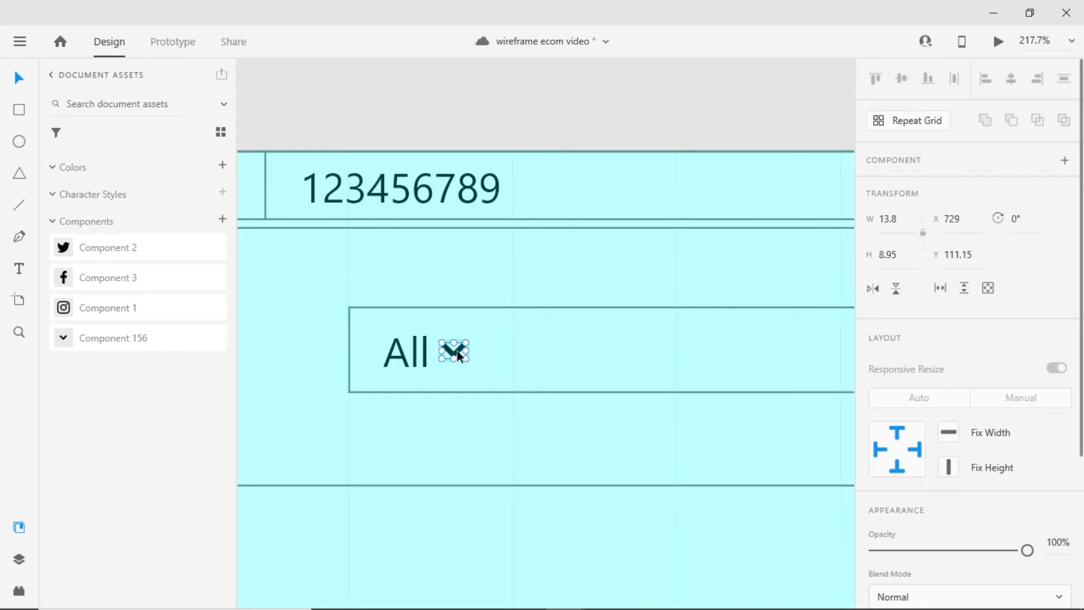
{"action": "key", "text": "Escape"}
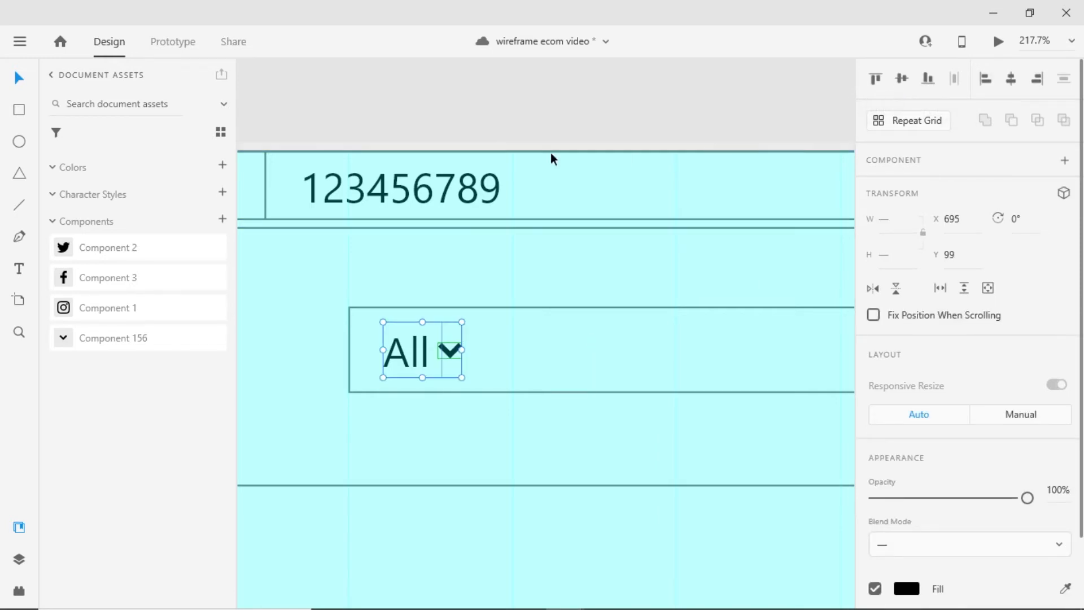
{"action": "left_click", "coordinate": [491, 131]}
Draw a 50 px high vertical divider line inside the search box after the "All" dropdown, at X 770.
{"action": "scroll", "coordinate": [356, 138], "scroll_direction": "down", "scroll_amount": 4}
{"action": "left_click", "coordinate": [18, 205]}
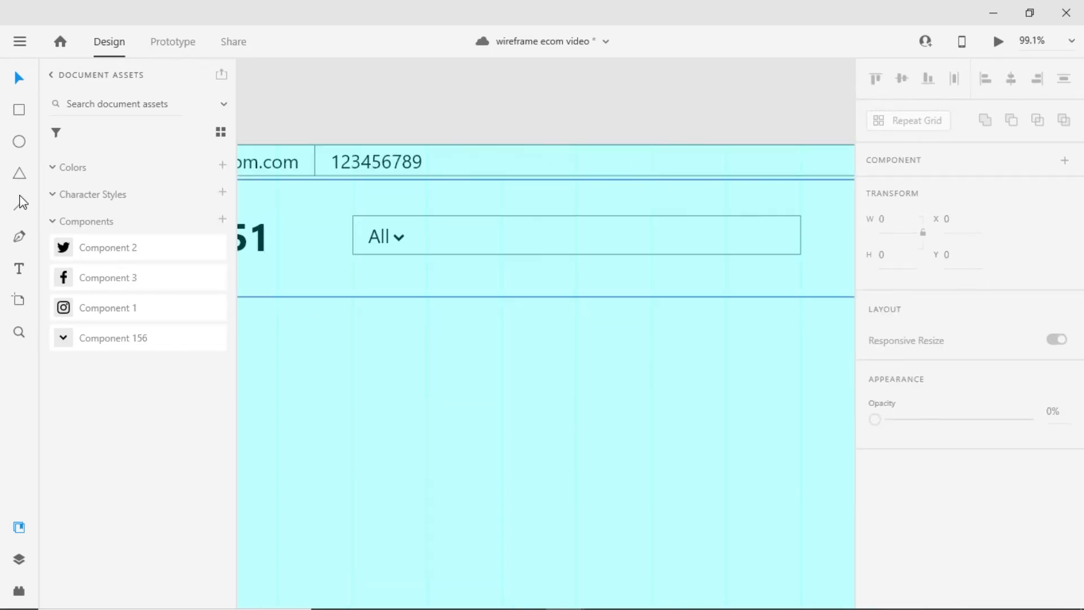
{"action": "left_click_drag", "start_coordinate": [428, 218], "coordinate": [427, 254]}
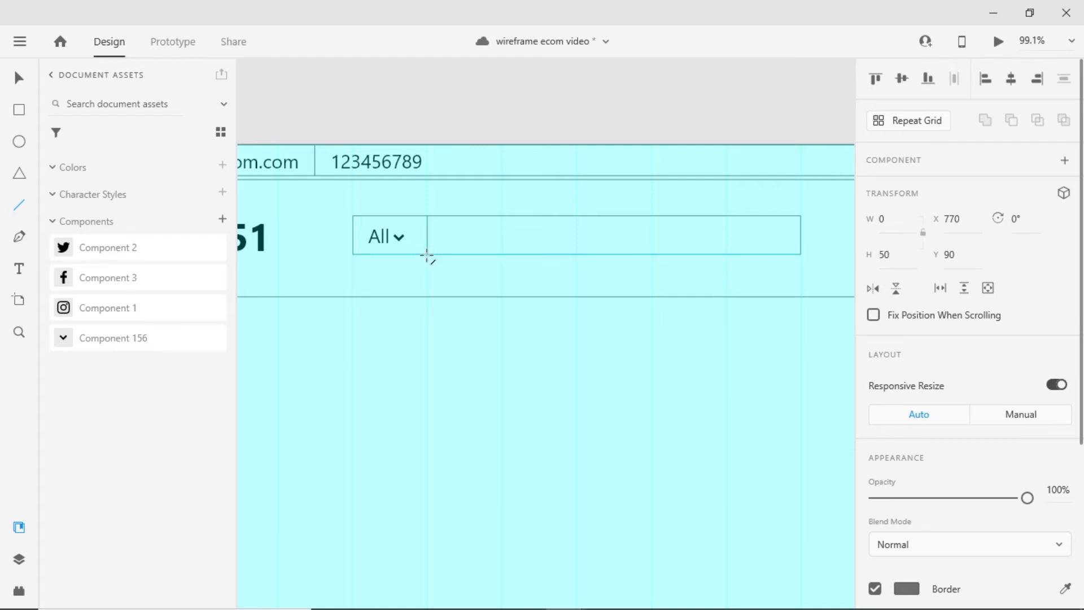
{"action": "key", "text": "Escape"}
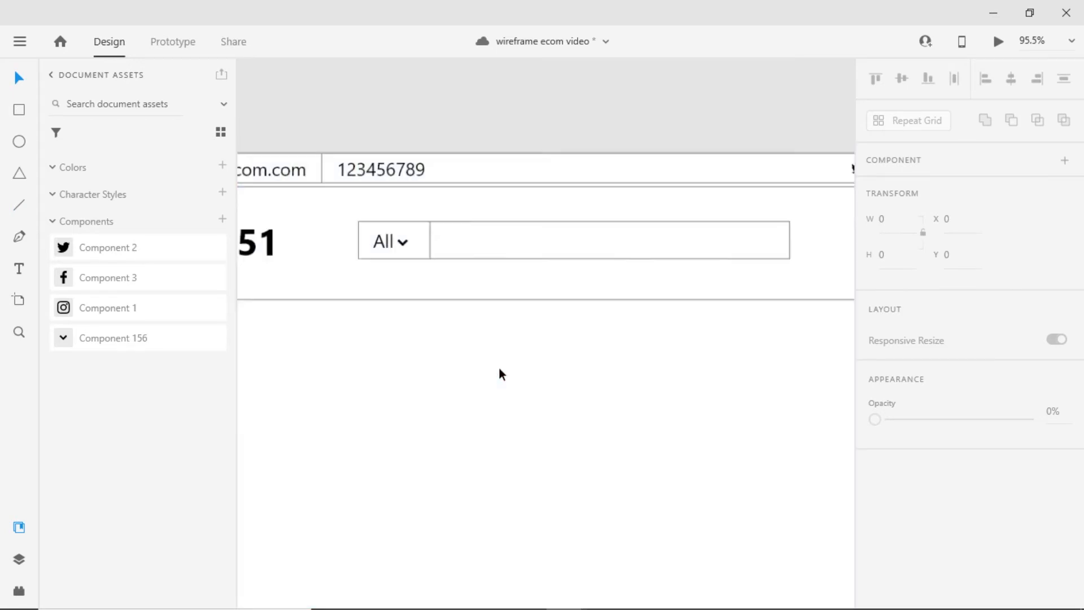
Lower the opacity of the artboard's column grid color, and toggle the grid off and back on.
{"action": "scroll", "coordinate": [499, 367], "scroll_direction": "down", "scroll_amount": 1}
{"action": "scroll", "coordinate": [603, 409], "scroll_direction": "down", "scroll_amount": 1}
{"action": "left_click_drag", "start_coordinate": [601, 412], "coordinate": [465, 280]}
{"action": "left_click", "coordinate": [720, 364]}
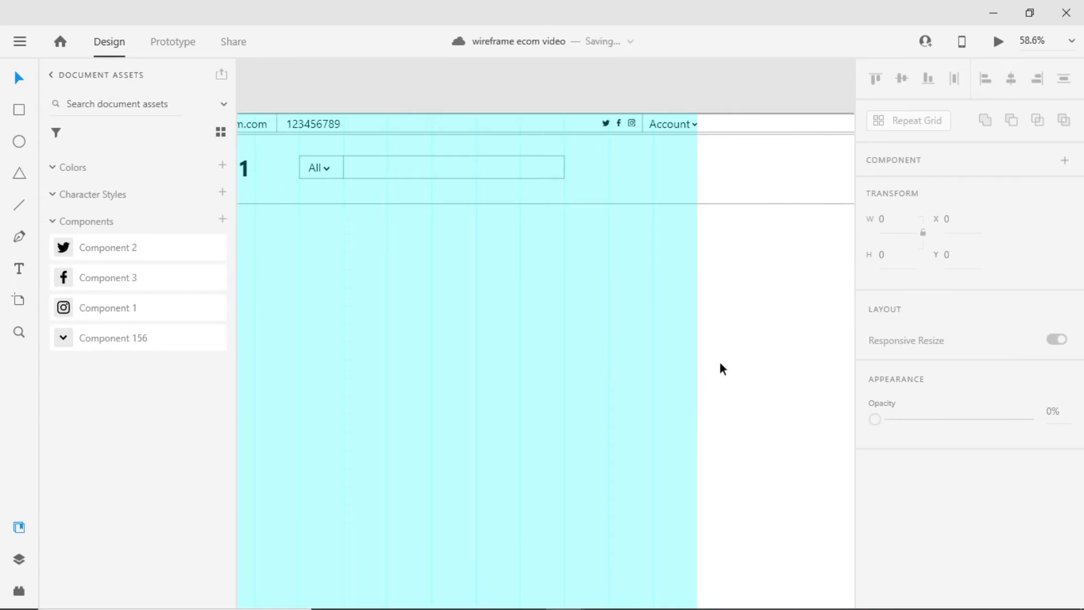
{"action": "scroll", "coordinate": [1011, 466], "scroll_direction": "down", "scroll_amount": 4}
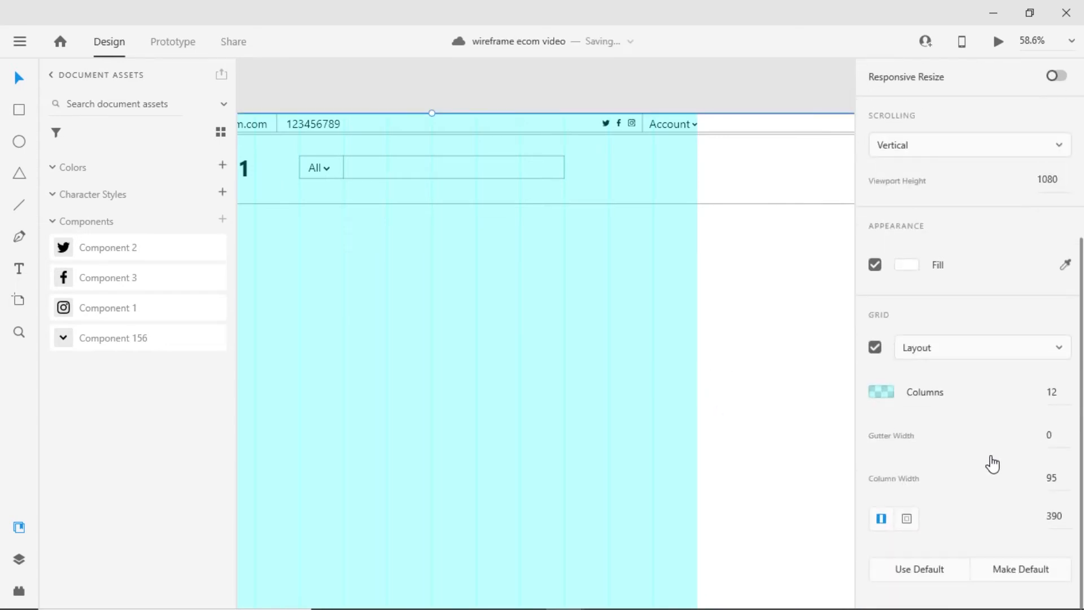
{"action": "left_click", "coordinate": [884, 395]}
{"action": "left_click_drag", "start_coordinate": [829, 395], "coordinate": [825, 417]}
{"action": "left_click", "coordinate": [718, 88]}
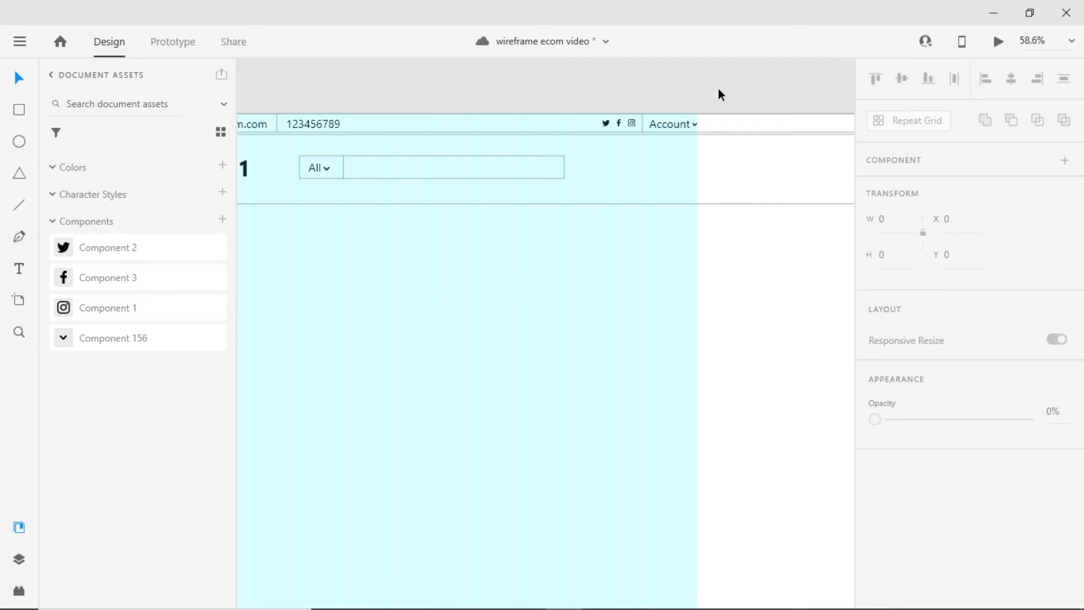
{"action": "key", "text": "ctrl+shift+apostrophe"}
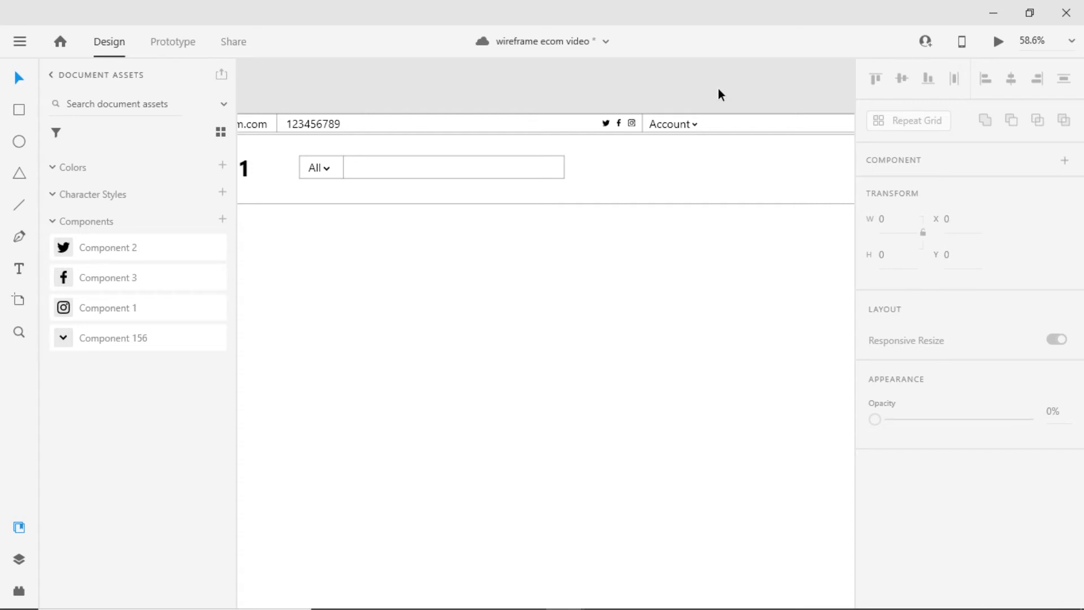
{"action": "key", "text": "ctrl+shift+apostrophe"}
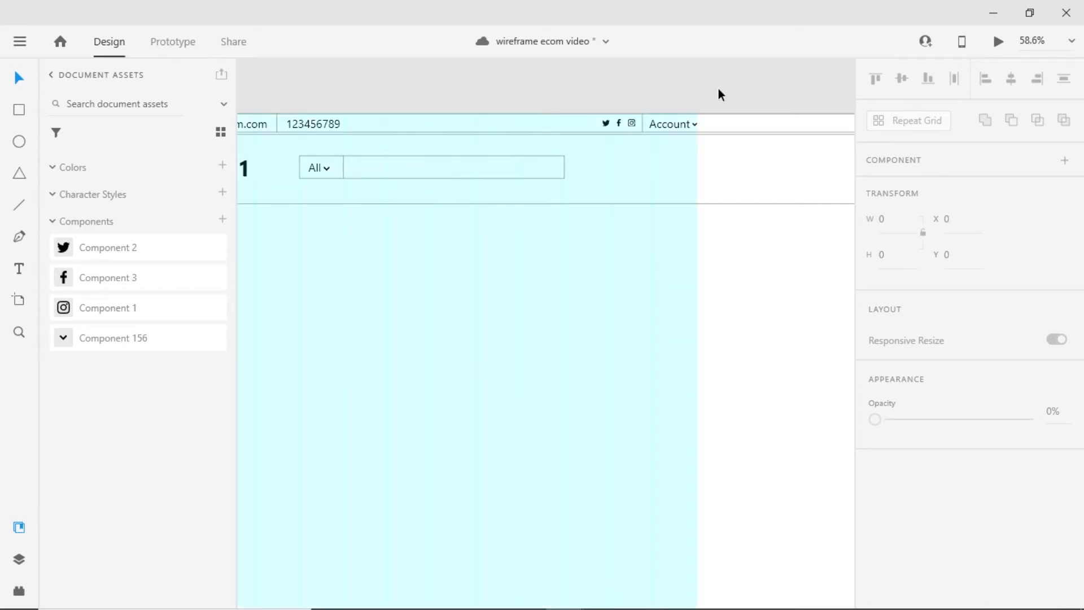
Add the text "Search all" inside the search box, 14 px after the divider and level with the "All" text.
{"action": "scroll", "coordinate": [571, 205], "scroll_direction": "down", "scroll_amount": 2}
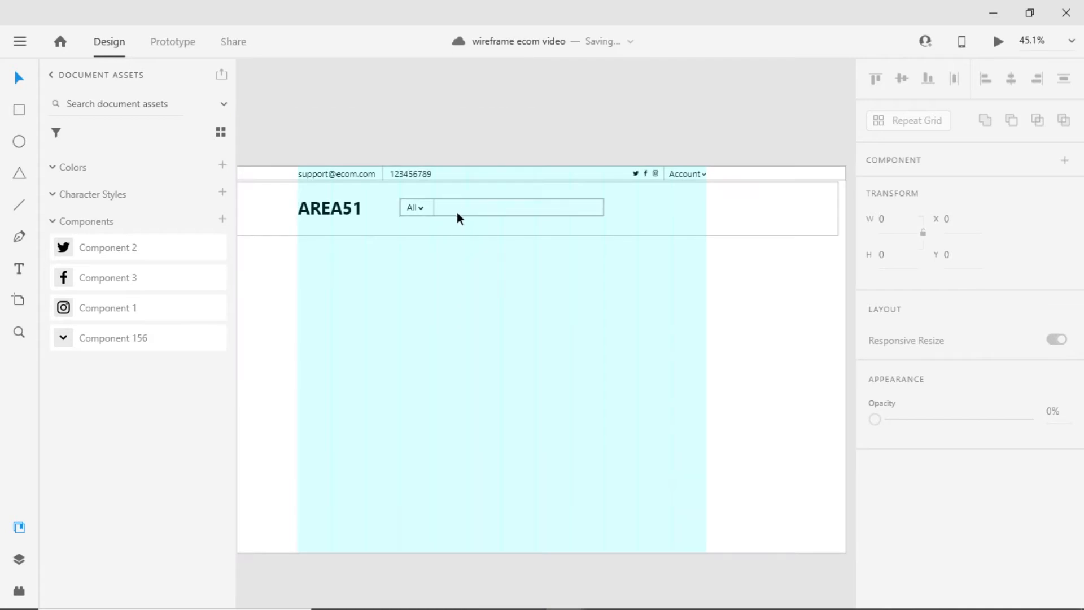
{"action": "scroll", "coordinate": [457, 212], "scroll_direction": "up", "scroll_amount": 2}
{"action": "scroll", "coordinate": [464, 211], "scroll_direction": "down", "scroll_amount": 3}
{"action": "mouse_move", "coordinate": [690, 189]}
{"action": "left_mouse_down"}
{"action": "mouse_move", "coordinate": [510, 222]}
{"action": "mouse_move", "coordinate": [435, 223]}
{"action": "mouse_move", "coordinate": [644, 191]}
{"action": "left_mouse_up"}
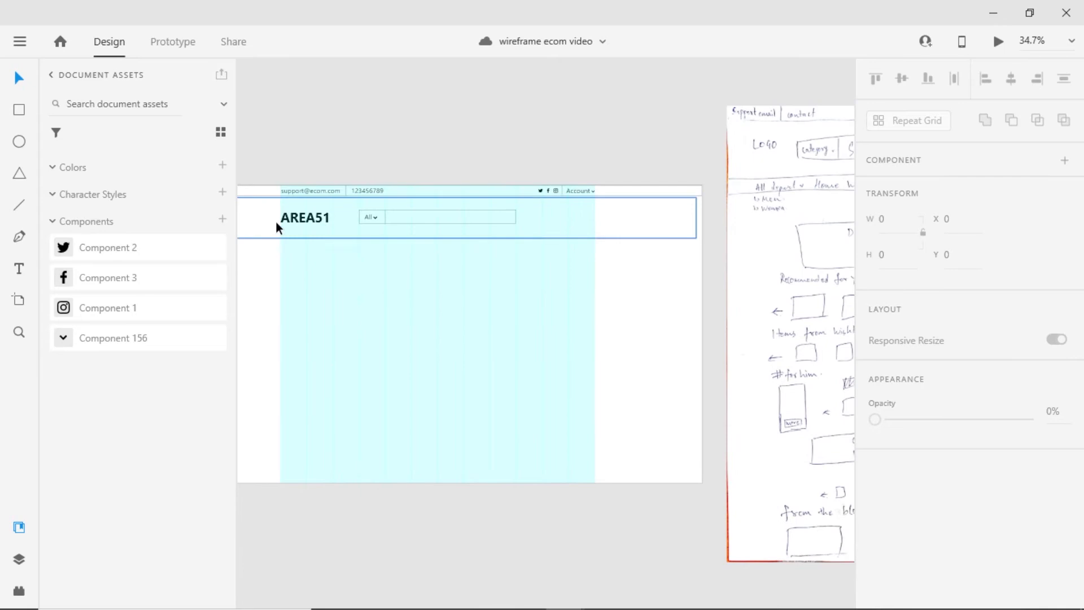
{"action": "scroll", "coordinate": [397, 217], "scroll_direction": "up", "scroll_amount": 4}
{"action": "left_click_drag", "start_coordinate": [389, 224], "coordinate": [424, 274]}
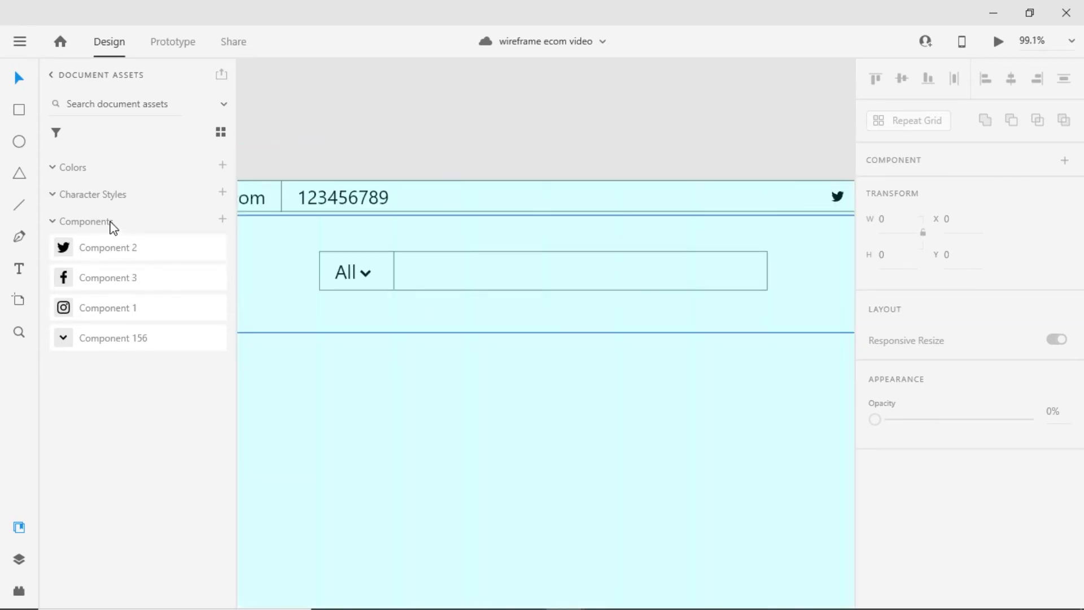
{"action": "left_click", "coordinate": [19, 268]}
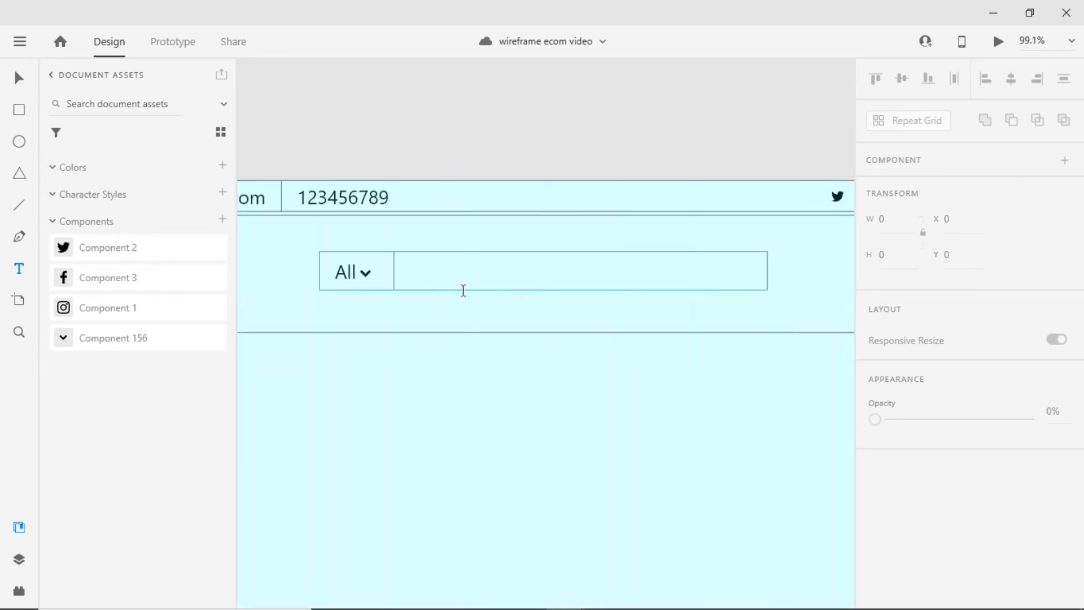
{"action": "left_click", "coordinate": [416, 269]}
{"action": "type", "text": "Search all"}
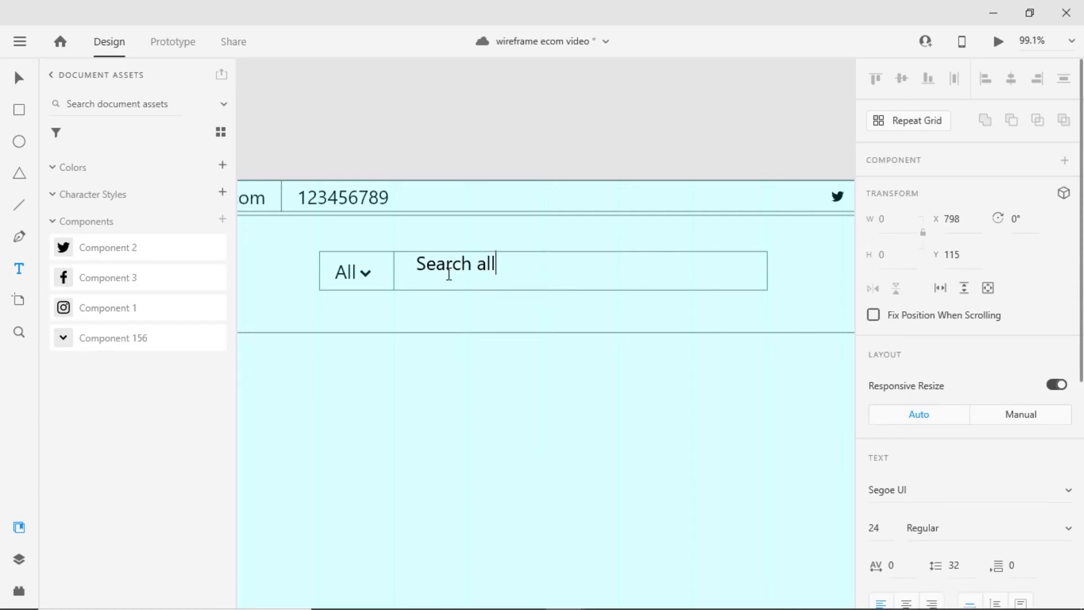
{"action": "key", "text": "Escape"}
{"action": "key", "text": "v"}
{"action": "left_click_drag", "start_coordinate": [453, 269], "coordinate": [431, 271]}
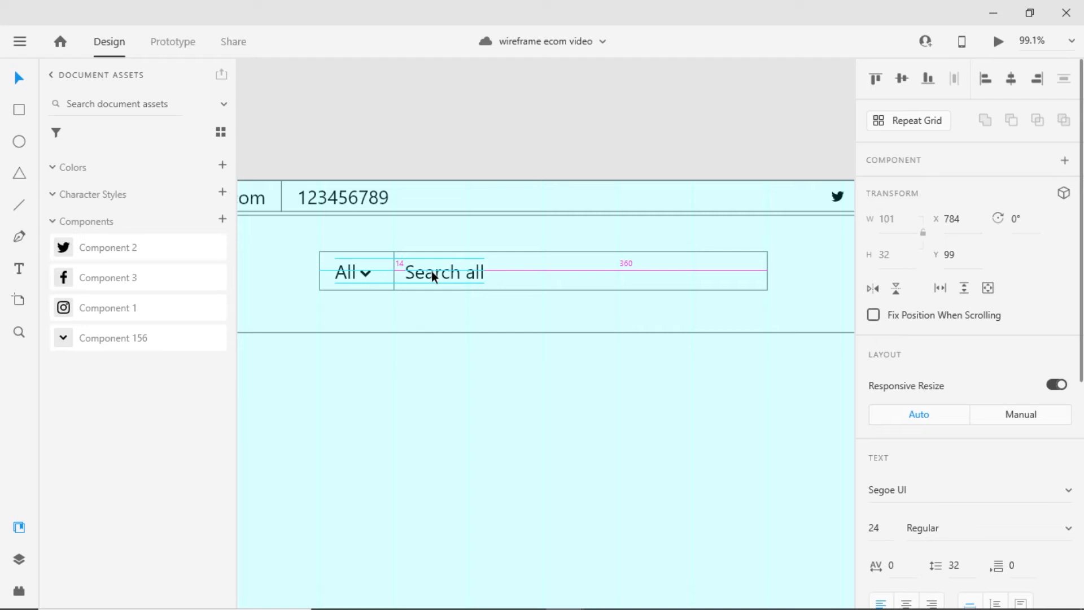
Nudge the "Search all" text a few pixels further away from the divider, keeping it level with the "All" text.
{"action": "left_click_drag", "start_coordinate": [432, 271], "coordinate": [431, 271]}
{"action": "key", "text": "Right"}
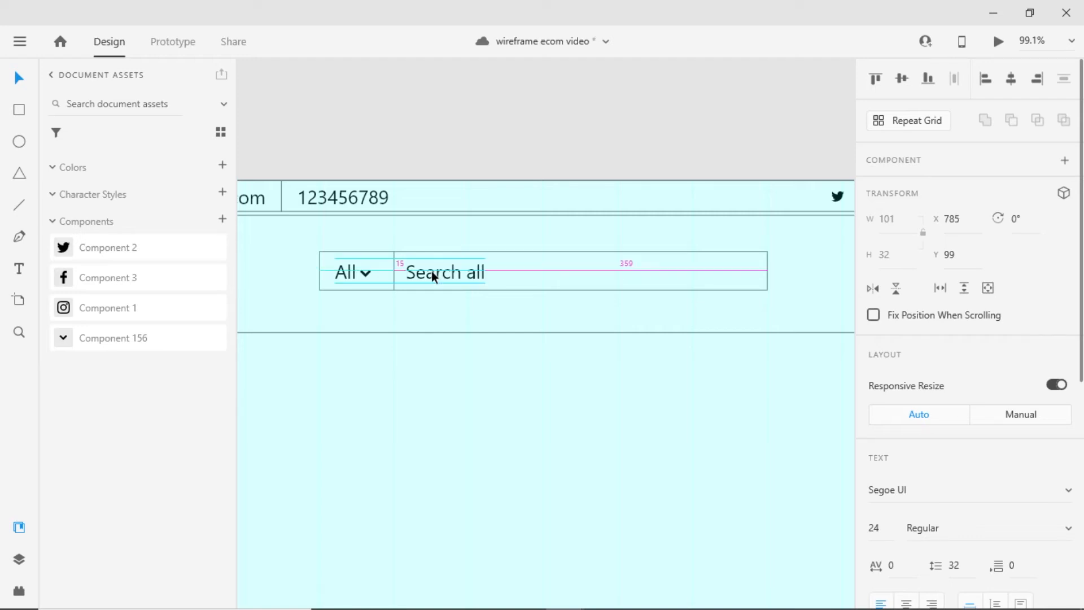
{"action": "key", "text": "Right"}
{"action": "key", "text": "Right"}
{"action": "key", "text": "Right"}
{"action": "key", "text": "Right"}
{"action": "key", "text": "Right"}
{"action": "key", "text": "Right"}
{"action": "left_click", "coordinate": [477, 120]}
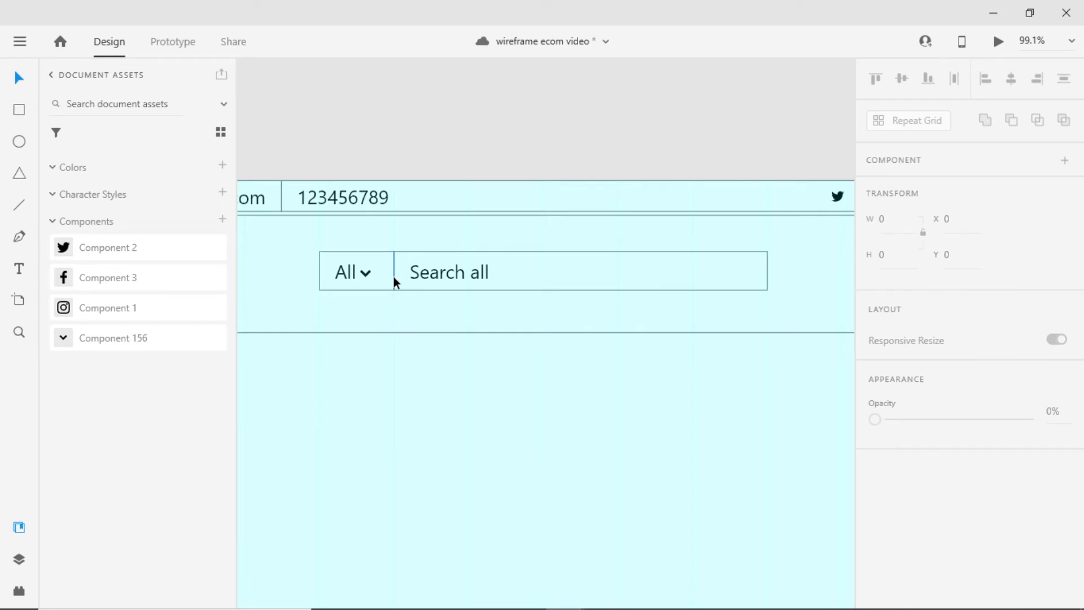
Duplicate the vertical divider horizontally toward the far end of the search box to mark off a section for the search icon.
{"action": "left_click_drag", "start_coordinate": [394, 277], "coordinate": [691, 276]}
{"action": "left_click", "coordinate": [713, 265]}
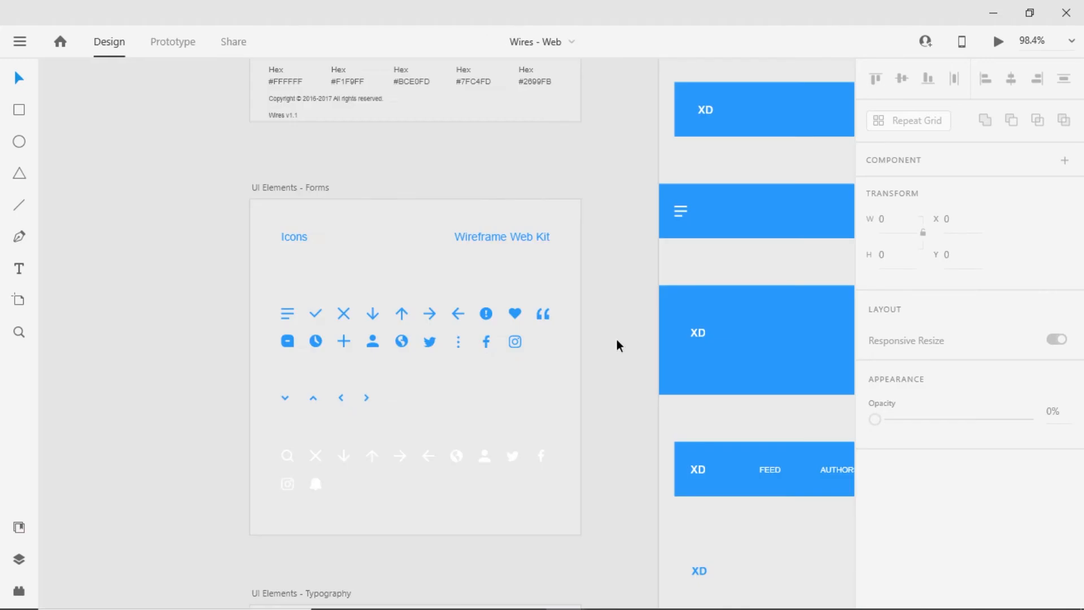
Copy the white search icon from the first navigation bar in the Wires - Web file and paste it into the wireframe ecom video file.
{"action": "scroll", "coordinate": [627, 310], "scroll_direction": "down", "scroll_amount": 2}
{"action": "left_click_drag", "start_coordinate": [427, 291], "coordinate": [242, 311]}
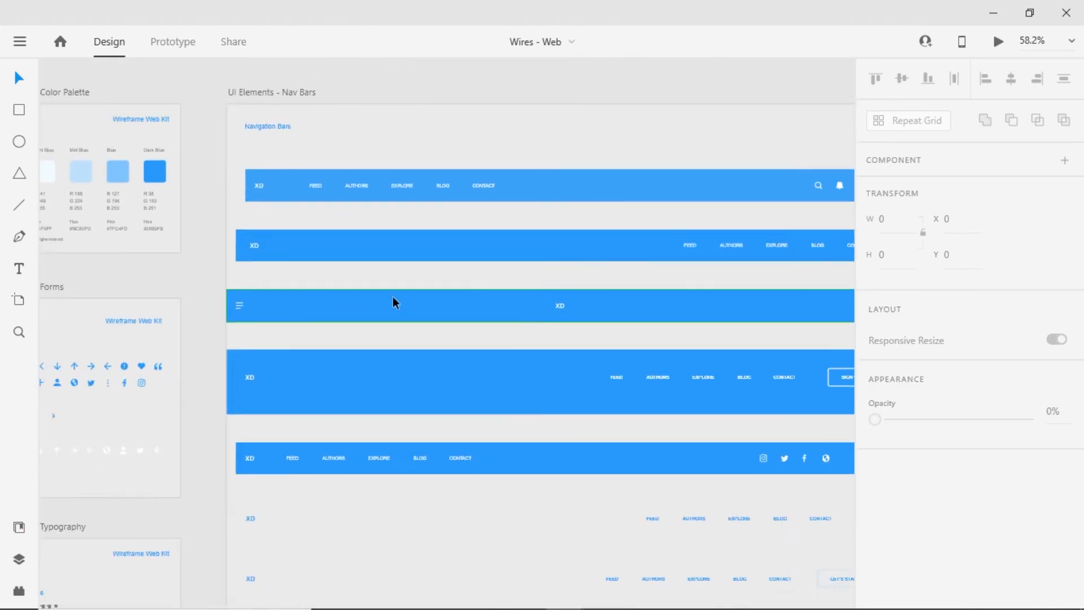
{"action": "left_click_drag", "start_coordinate": [611, 244], "coordinate": [470, 254]}
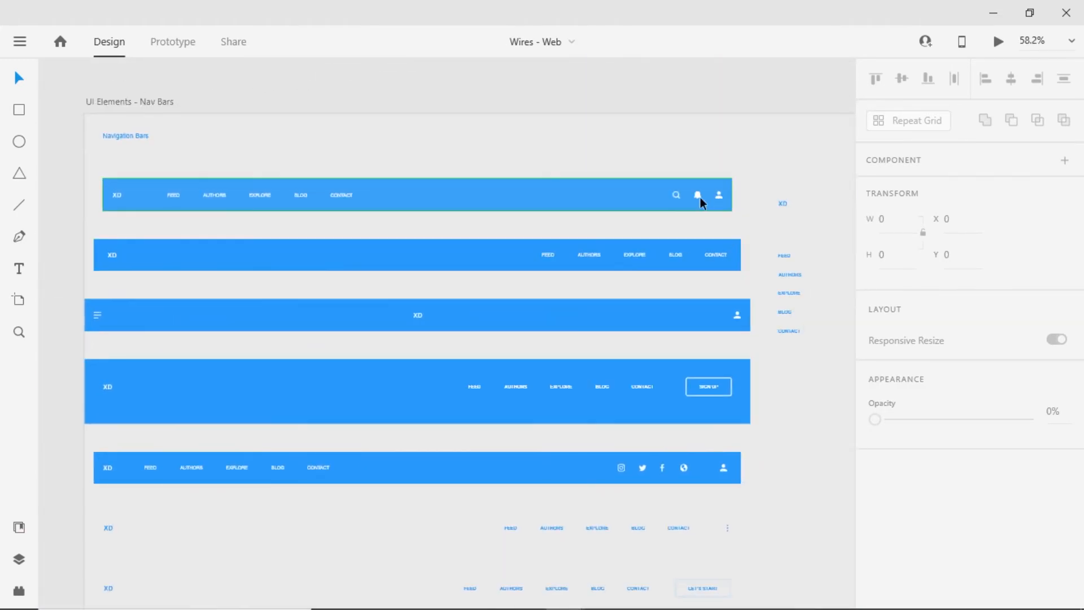
{"action": "scroll", "coordinate": [679, 198], "scroll_direction": "up", "scroll_amount": 10}
{"action": "double_click", "coordinate": [675, 189]}
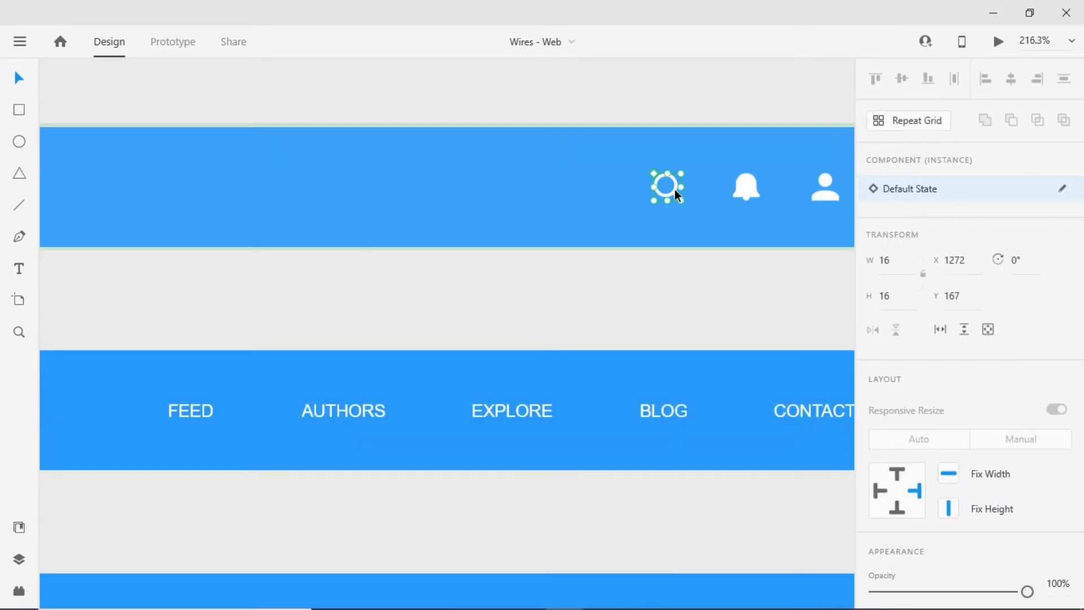
{"action": "key", "text": "alt+Tab"}
{"action": "left_click", "coordinate": [474, 405]}
{"action": "key", "text": "ctrl+v"}
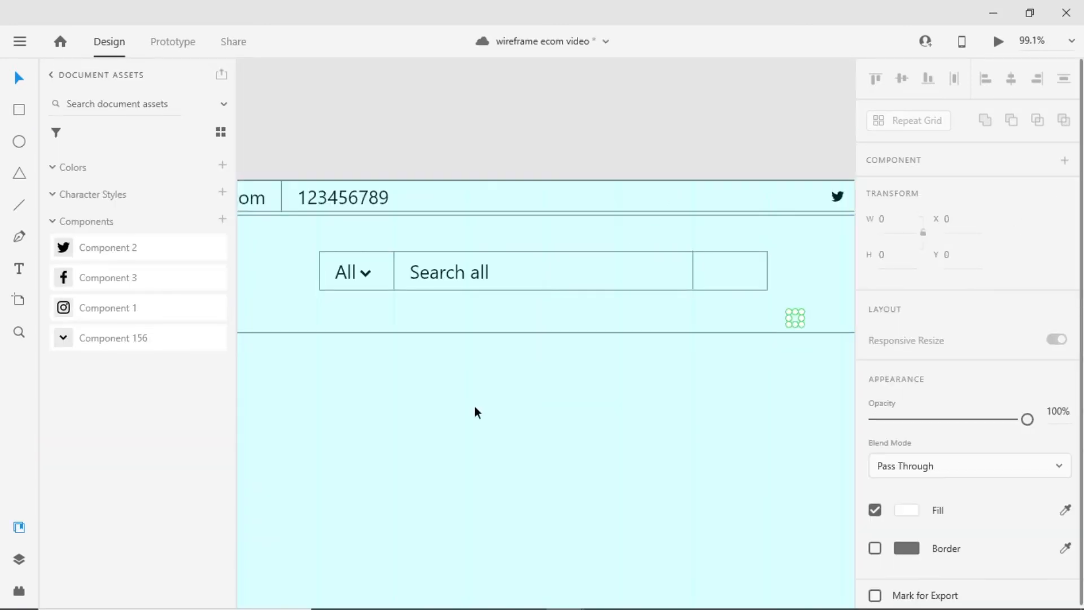
Edit the search icon's main component and change its fill from white to black.
{"action": "right_click", "coordinate": [103, 247]}
{"action": "left_click", "coordinate": [149, 342]}
{"action": "right_click", "coordinate": [115, 245]}
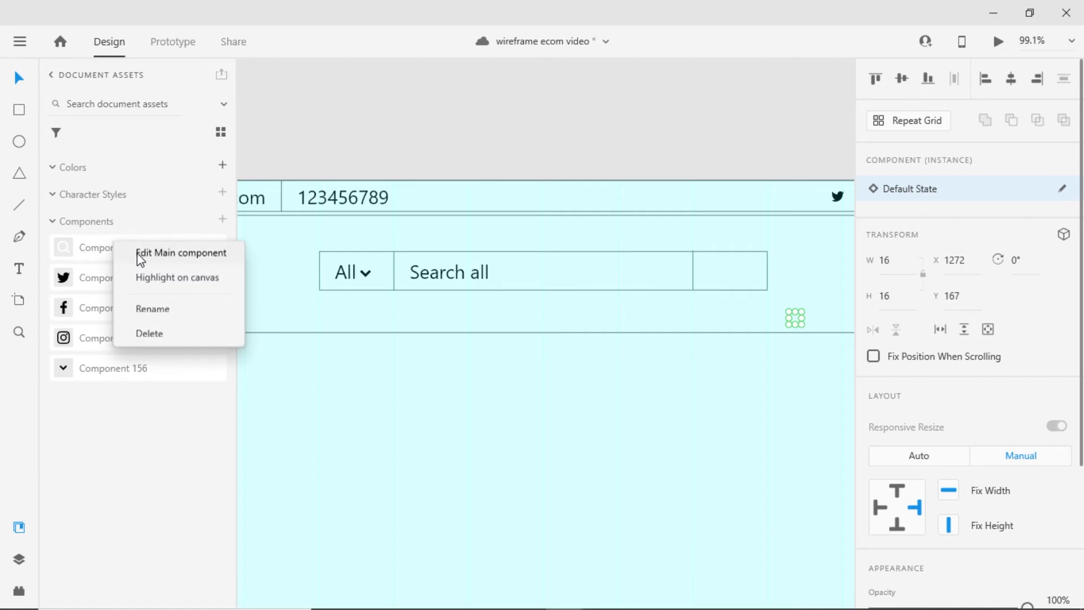
{"action": "left_click", "coordinate": [140, 259]}
{"action": "scroll", "coordinate": [958, 395], "scroll_direction": "down", "scroll_amount": 4}
{"action": "left_click", "coordinate": [906, 504]}
{"action": "left_click", "coordinate": [716, 587]}
{"action": "left_click", "coordinate": [466, 252]}
Move the search icon into the empty end section of the search box and enlarge it to about 33.44 px square.
{"action": "left_click_drag", "start_coordinate": [466, 252], "coordinate": [340, 367]}
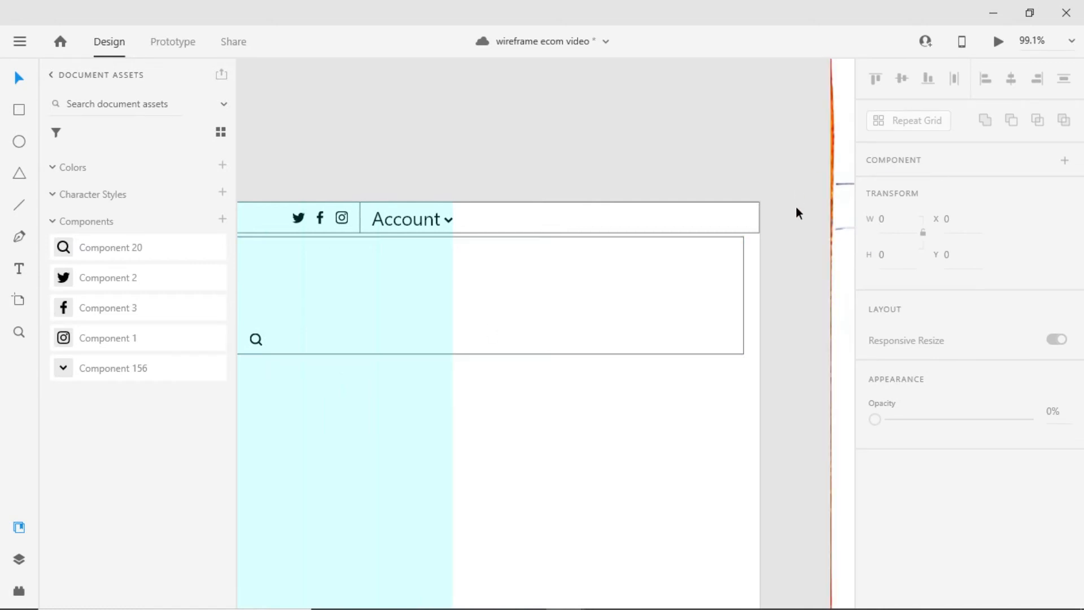
{"action": "left_click_drag", "start_coordinate": [597, 163], "coordinate": [882, 146]}
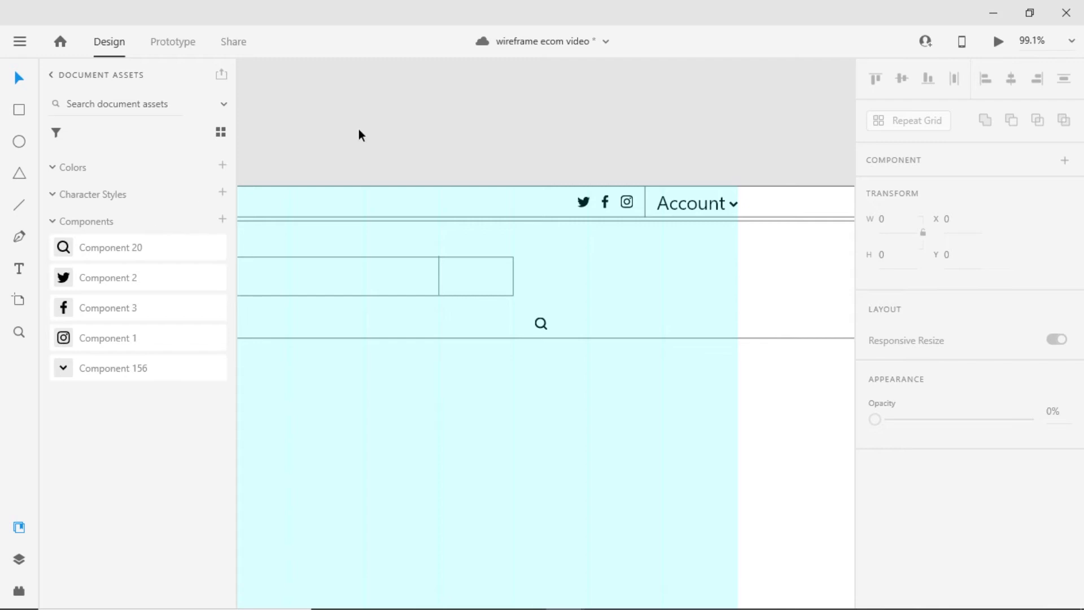
{"action": "scroll", "coordinate": [445, 412], "scroll_direction": "down", "scroll_amount": 3}
{"action": "scroll", "coordinate": [439, 405], "scroll_direction": "left", "scroll_amount": 3}
{"action": "left_click_drag", "start_coordinate": [692, 347], "coordinate": [646, 322]}
{"action": "scroll", "coordinate": [642, 321], "scroll_direction": "up", "scroll_amount": 5}
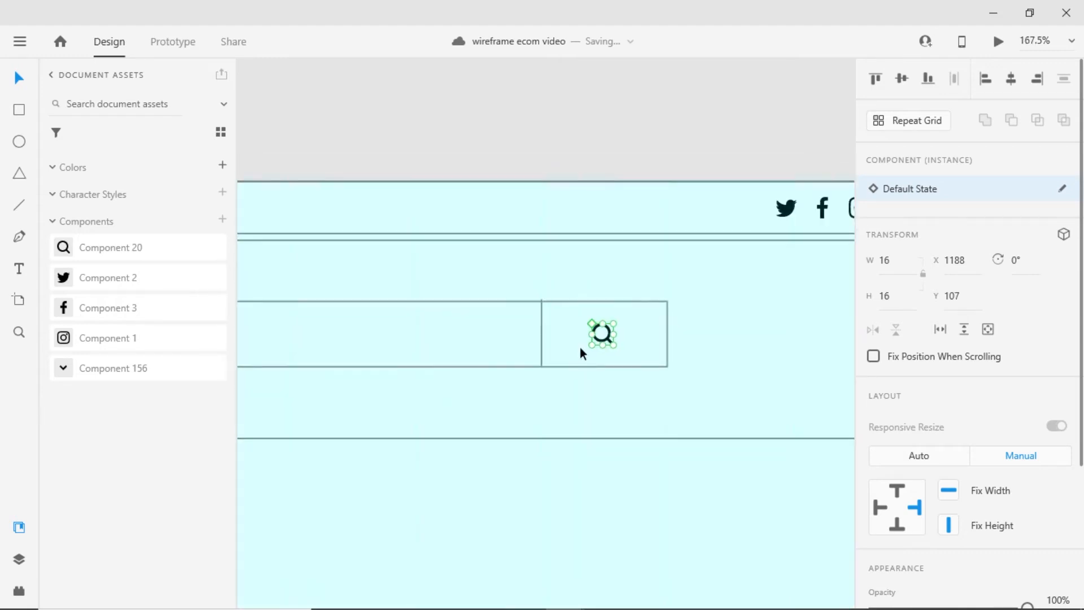
{"action": "double_click", "coordinate": [607, 337]}
{"action": "left_click_drag", "start_coordinate": [616, 318], "coordinate": [645, 303]}
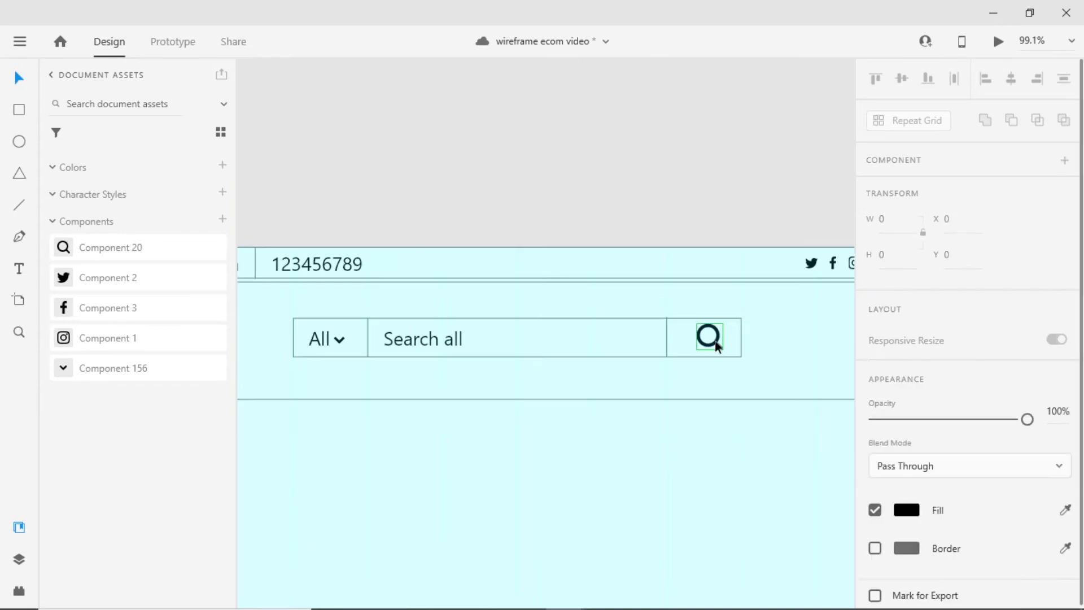
Align the search icon vertically to the middle of the search box and centre it horizontally within its end section.
{"action": "left_click", "coordinate": [714, 341]}
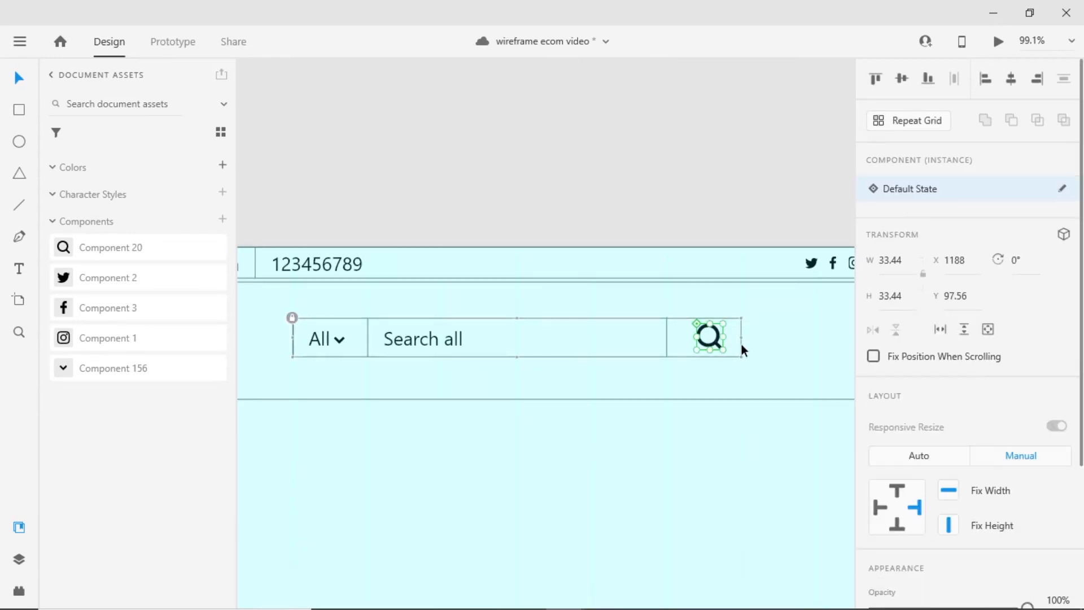
{"action": "left_click", "coordinate": [736, 331]}
{"action": "left_click", "coordinate": [737, 345]}
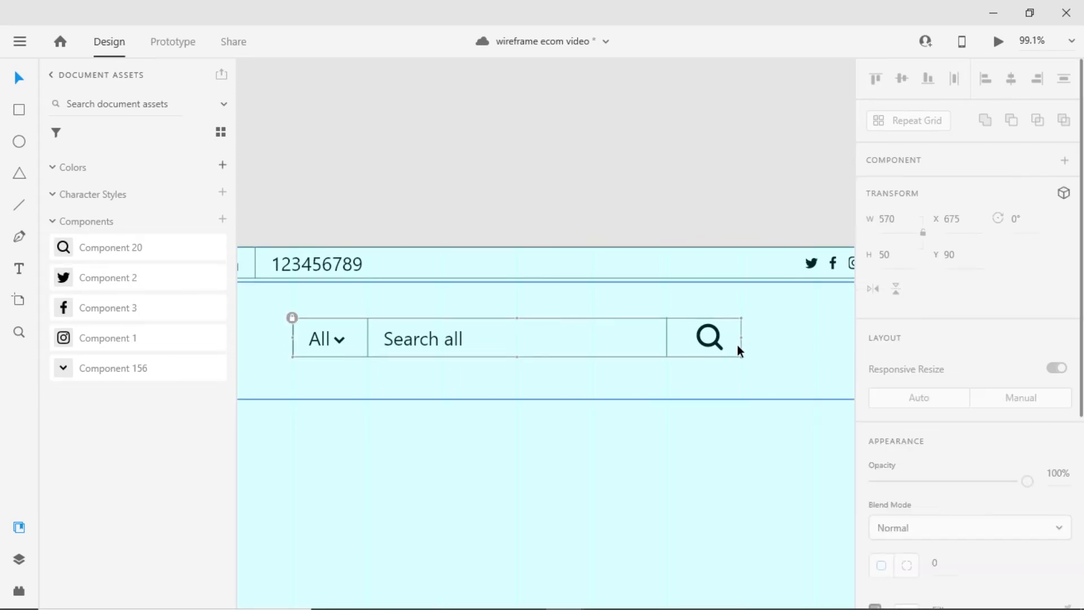
{"action": "left_click", "coordinate": [721, 355]}
{"action": "left_click", "coordinate": [717, 344]}
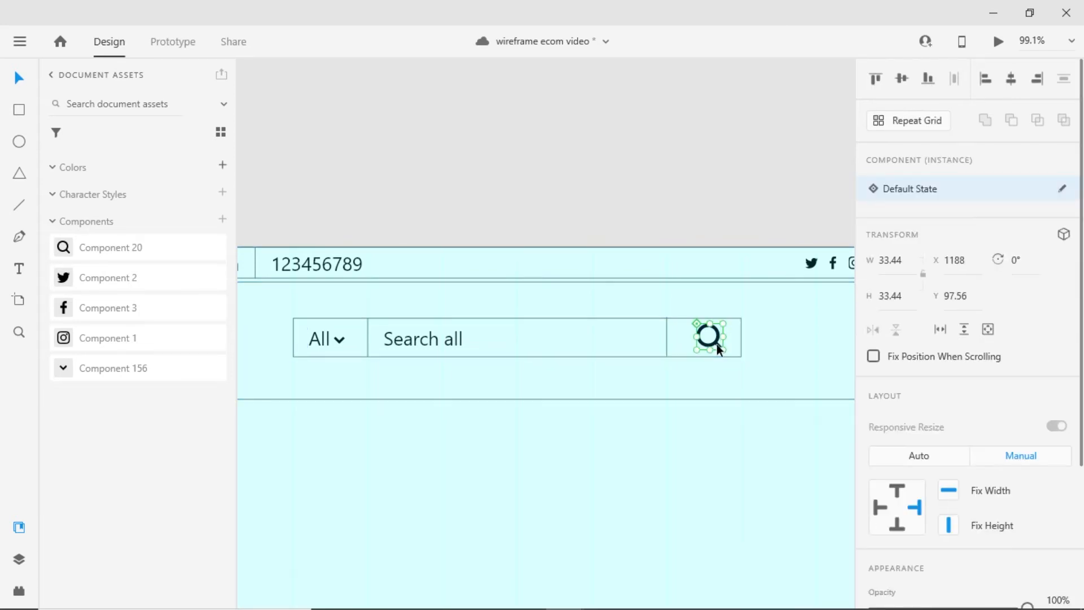
{"action": "left_click", "coordinate": [682, 341], "text": "shift"}
{"action": "left_click", "coordinate": [905, 83]}
{"action": "left_click", "coordinate": [595, 174]}
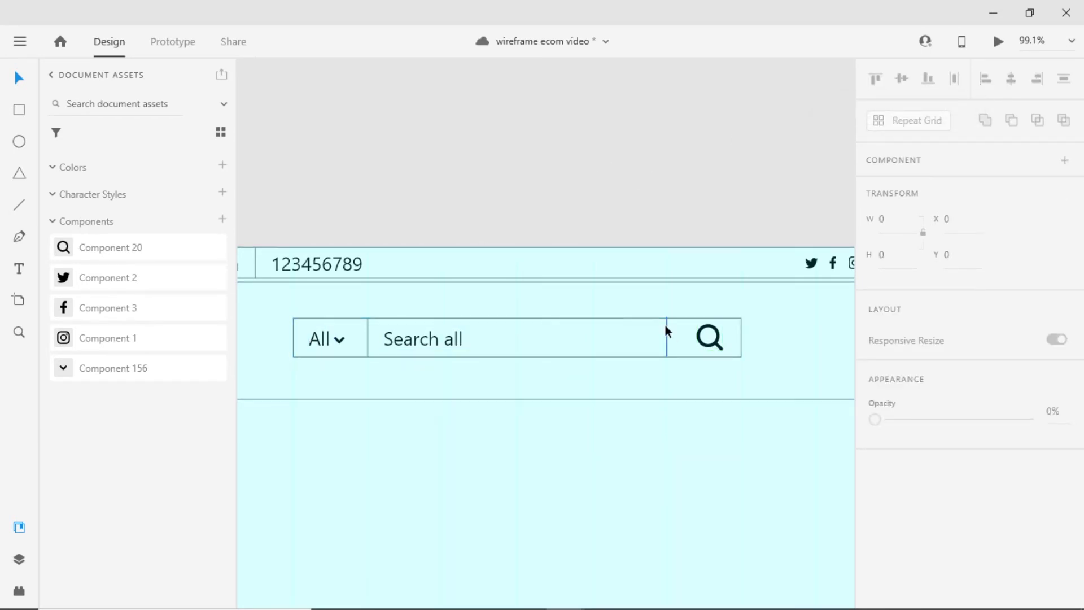
{"action": "left_click", "coordinate": [713, 344]}
{"action": "left_click_drag", "start_coordinate": [713, 343], "coordinate": [708, 345]}
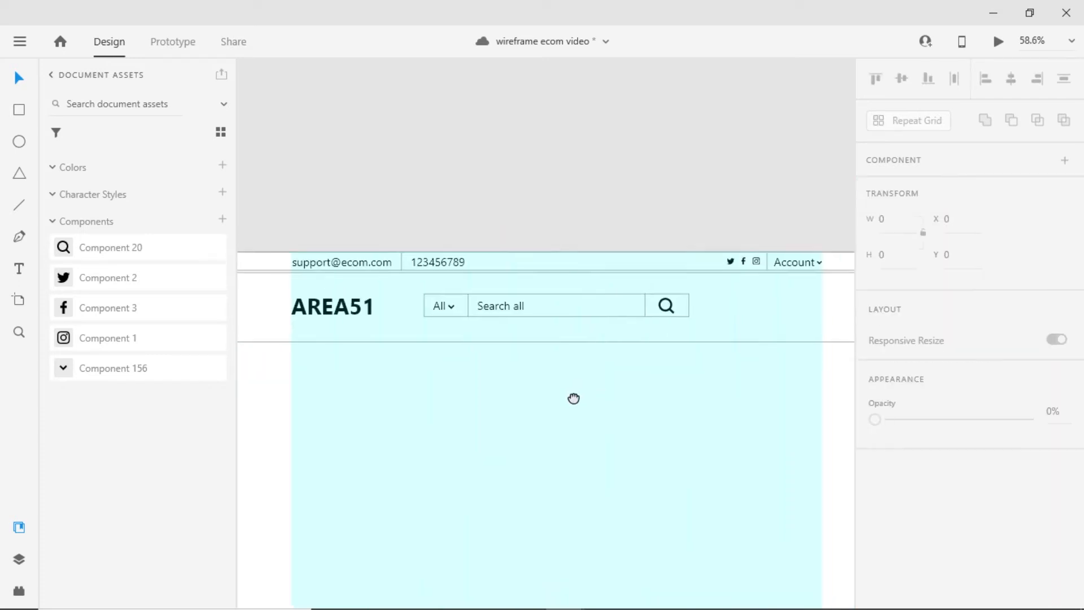
Copy the outlined heart icon from the Material_Icons_Google file and paste it onto the homepage artboard.
{"action": "left_click_drag", "start_coordinate": [573, 397], "coordinate": [560, 431]}
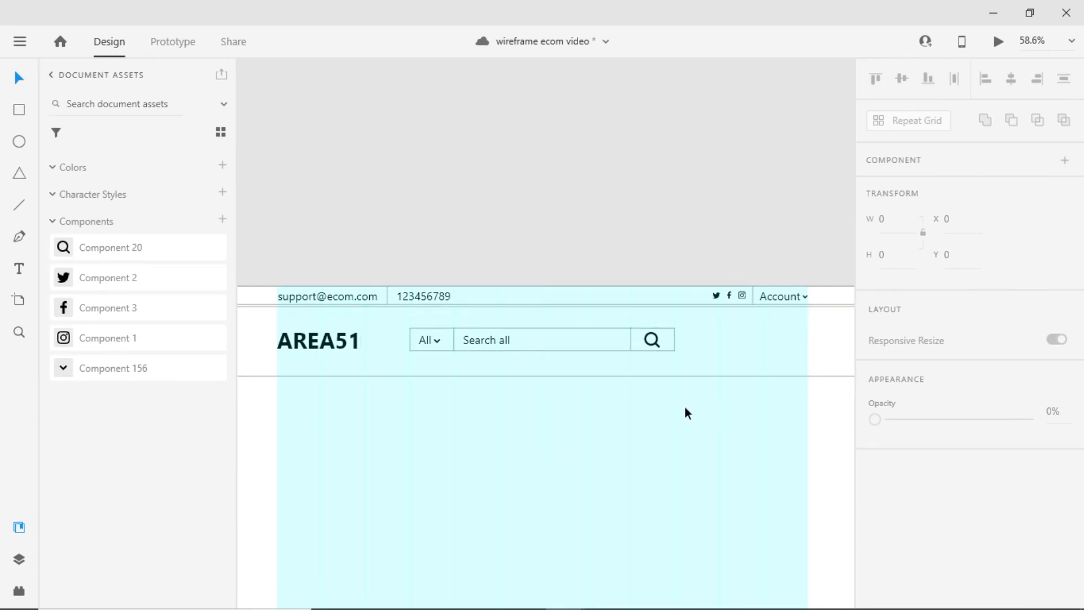
{"action": "scroll", "coordinate": [686, 408], "scroll_direction": "right", "scroll_amount": 3}
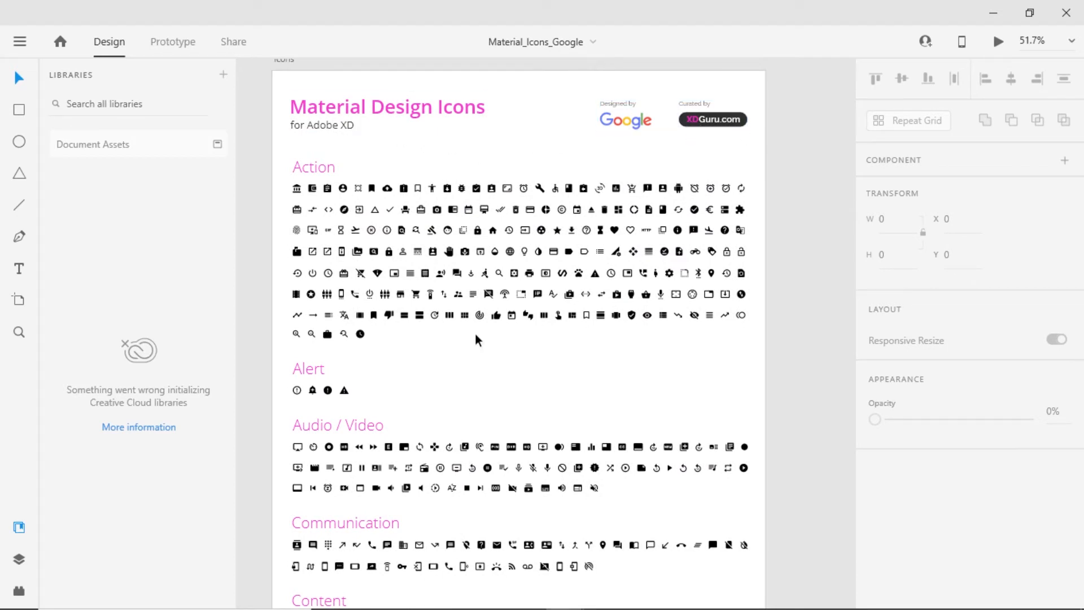
{"action": "scroll", "coordinate": [470, 342], "scroll_direction": "down", "scroll_amount": 5}
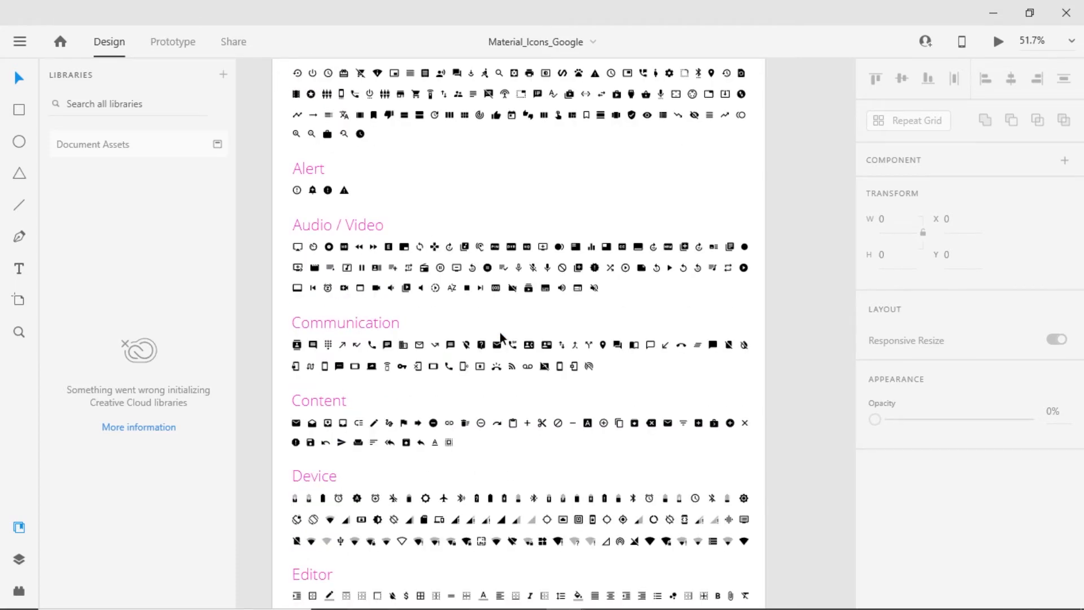
{"action": "scroll", "coordinate": [500, 337], "scroll_direction": "up", "scroll_amount": 2}
{"action": "scroll", "coordinate": [555, 303], "scroll_direction": "up", "scroll_amount": 2}
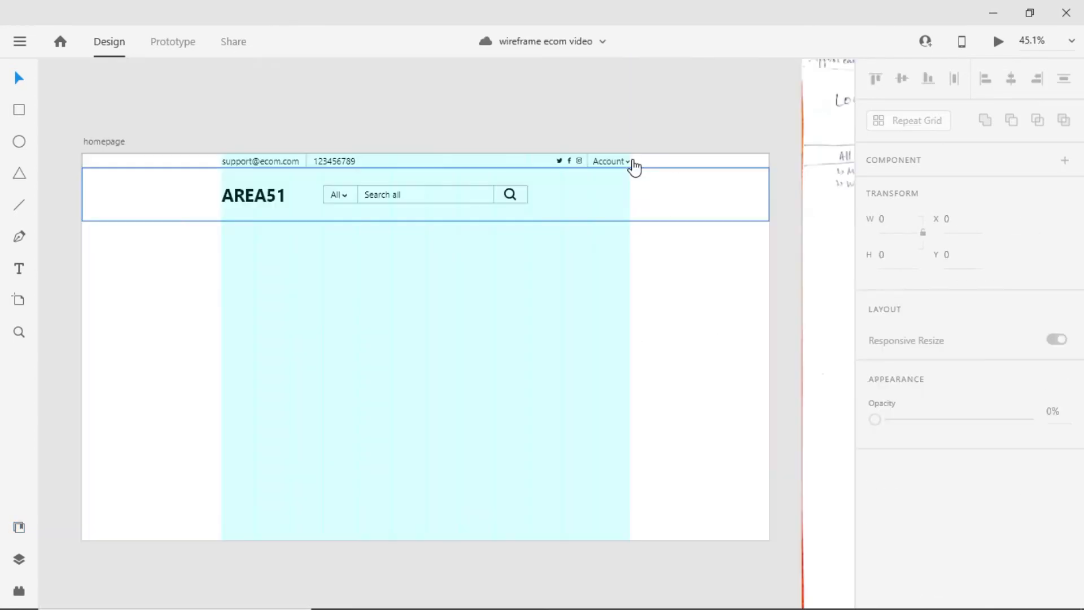
{"action": "key", "text": "ctrl+v"}
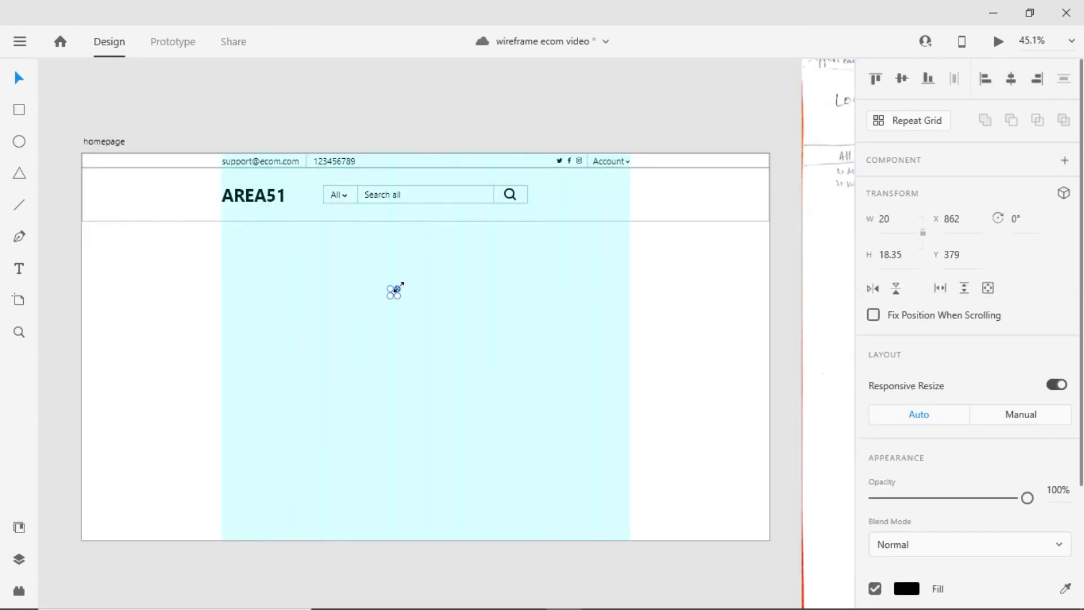
Turn the pasted heart icon into a component, with the document assets shown.
{"action": "scroll", "coordinate": [395, 290], "scroll_direction": "up", "scroll_amount": 5}
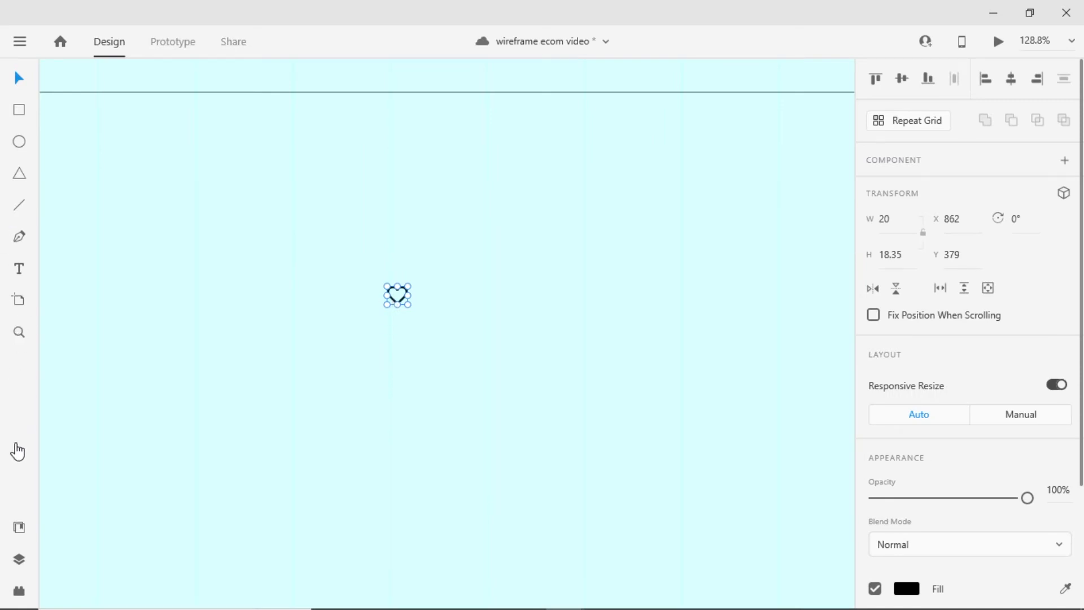
{"action": "left_click", "coordinate": [18, 530]}
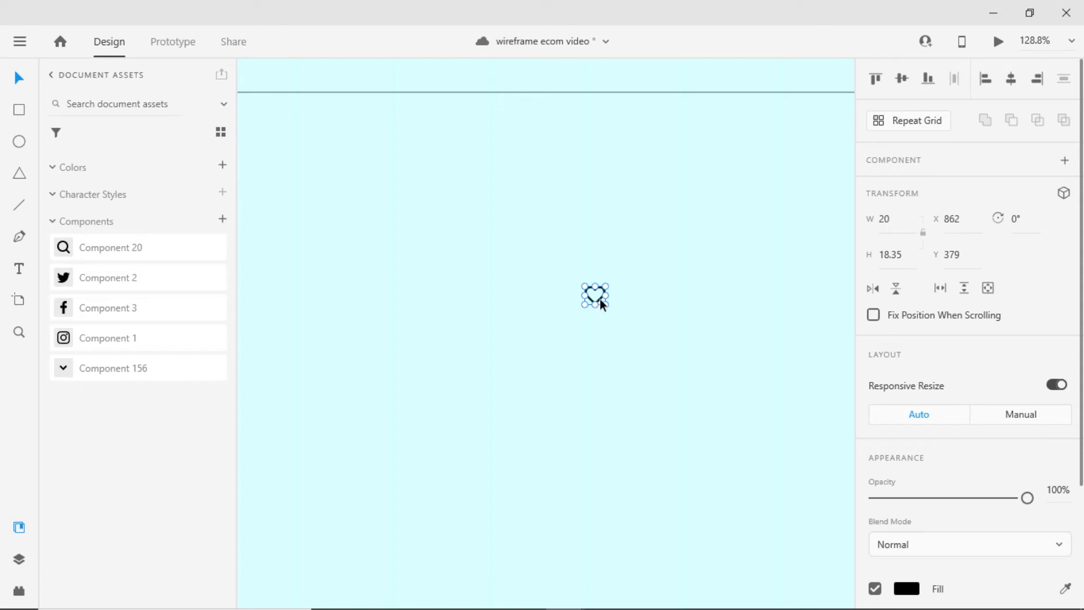
{"action": "key", "text": "ctrl+k"}
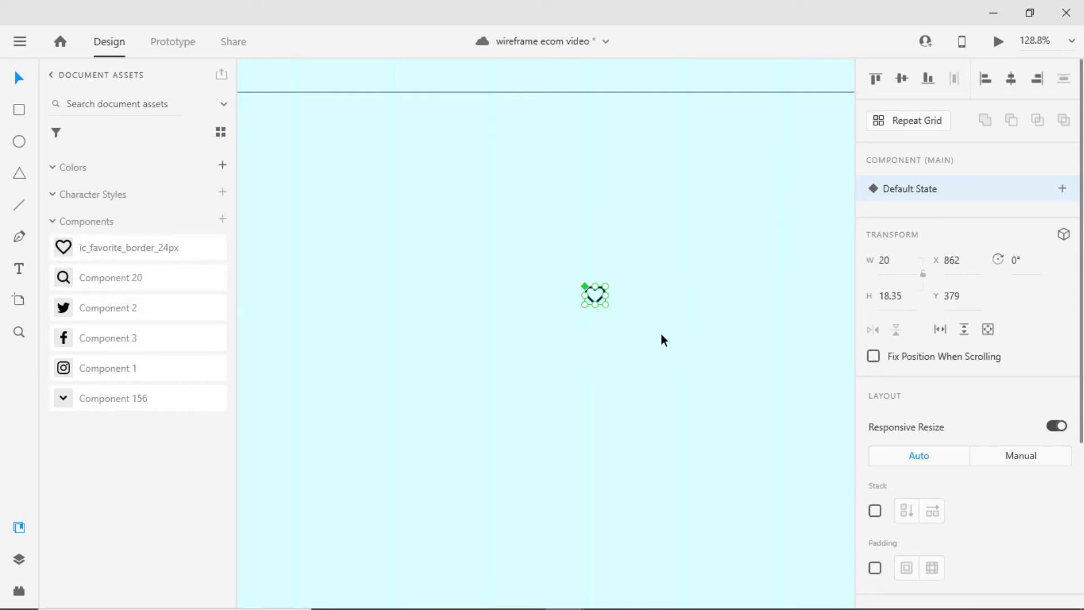
Place the heart icon in the header 40 px beyond the search box, at X 1285, and enlarge it to 54 by 49.54 px.
{"action": "scroll", "coordinate": [516, 367], "scroll_direction": "down", "scroll_amount": 3}
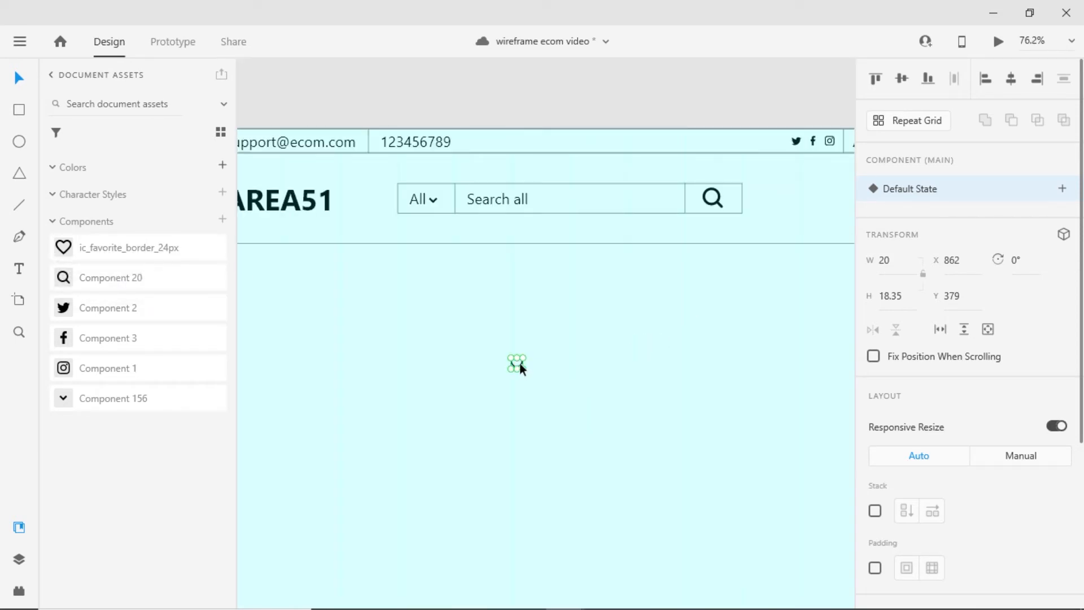
{"action": "left_click_drag", "start_coordinate": [715, 251], "coordinate": [761, 208]}
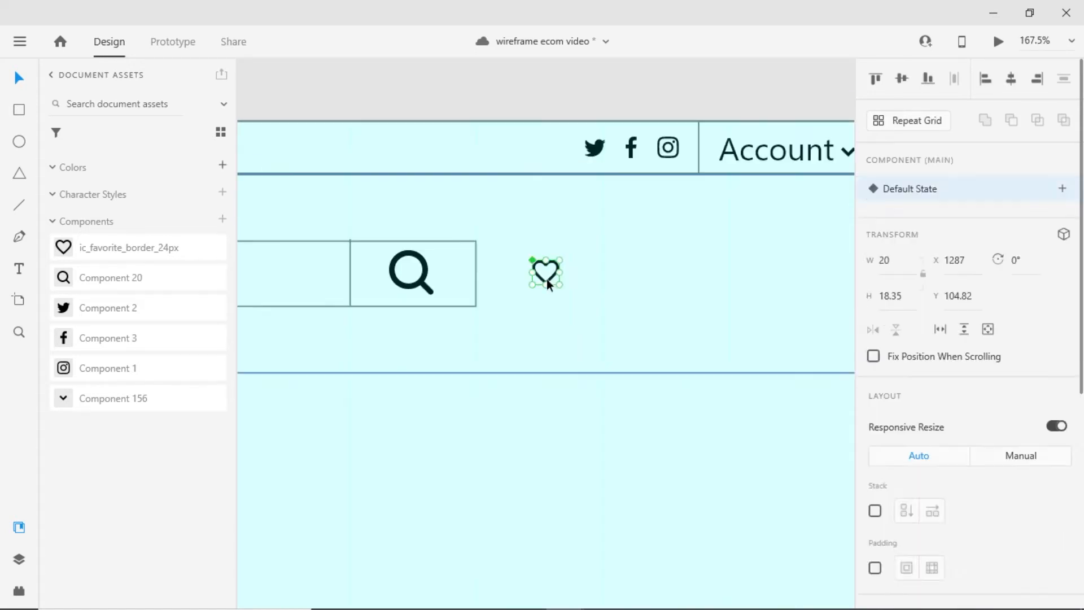
{"action": "left_click", "coordinate": [546, 279]}
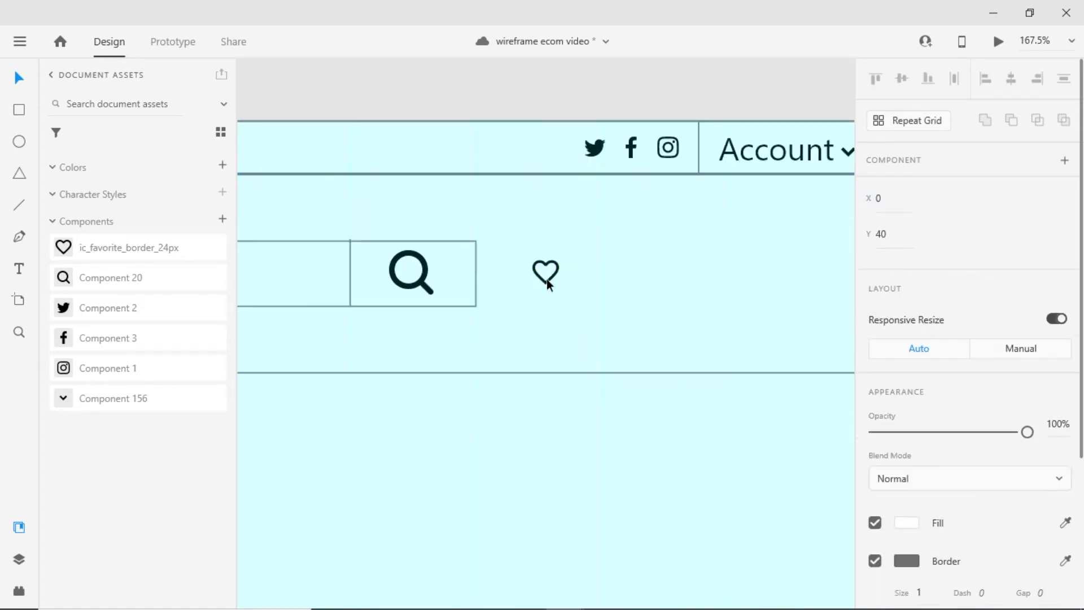
{"action": "left_click", "coordinate": [550, 276]}
{"action": "left_click_drag", "start_coordinate": [558, 260], "coordinate": [603, 240]}
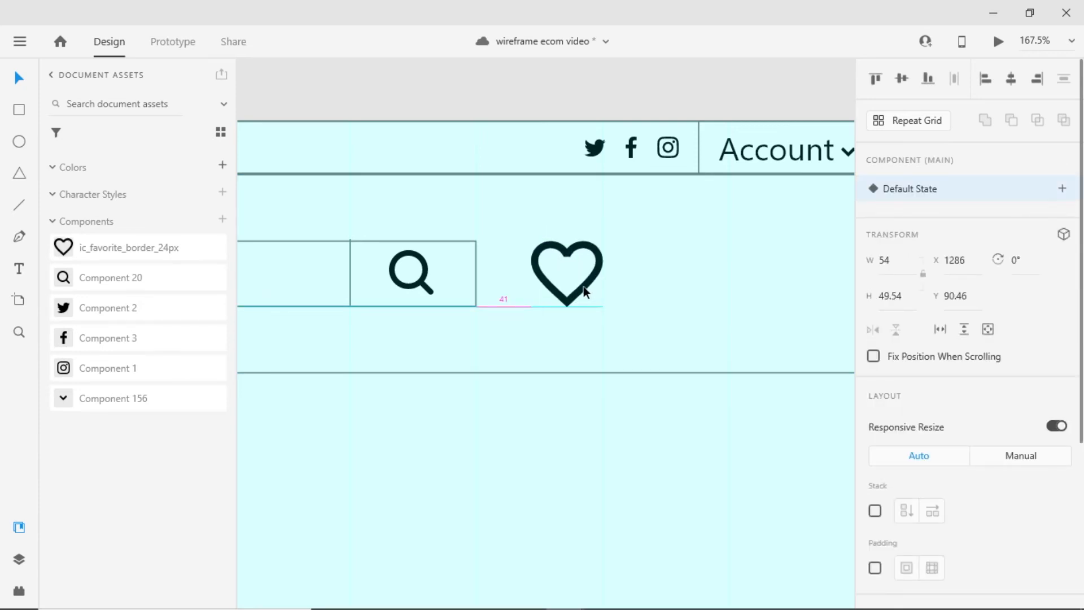
{"action": "left_click_drag", "start_coordinate": [583, 287], "coordinate": [583, 287]}
{"action": "key", "text": "Left"}
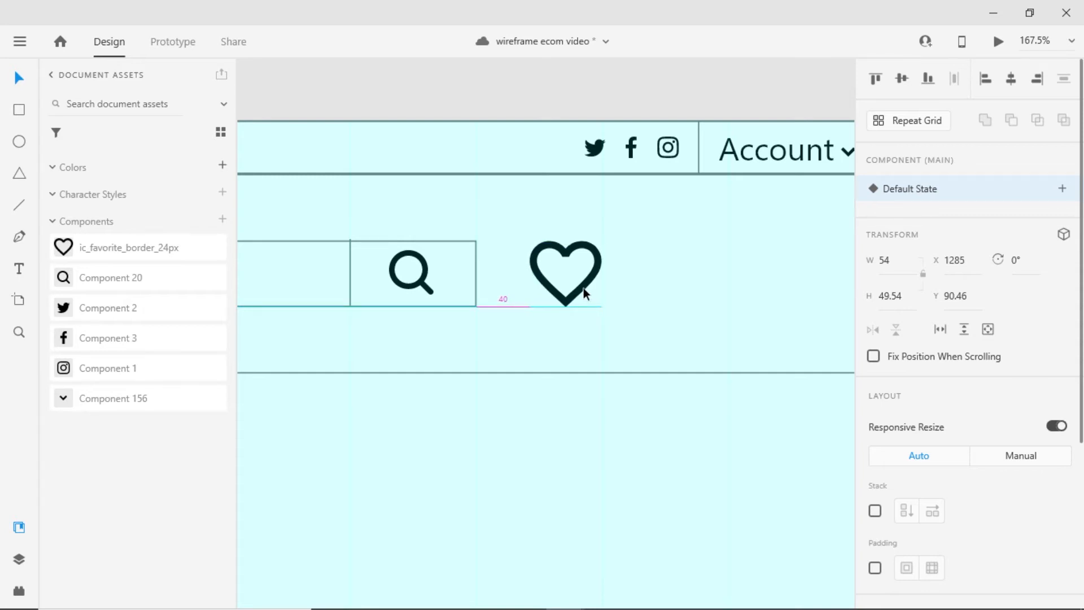
{"action": "scroll", "coordinate": [642, 321], "scroll_direction": "down", "scroll_amount": 3}
{"action": "left_click", "coordinate": [567, 192]}
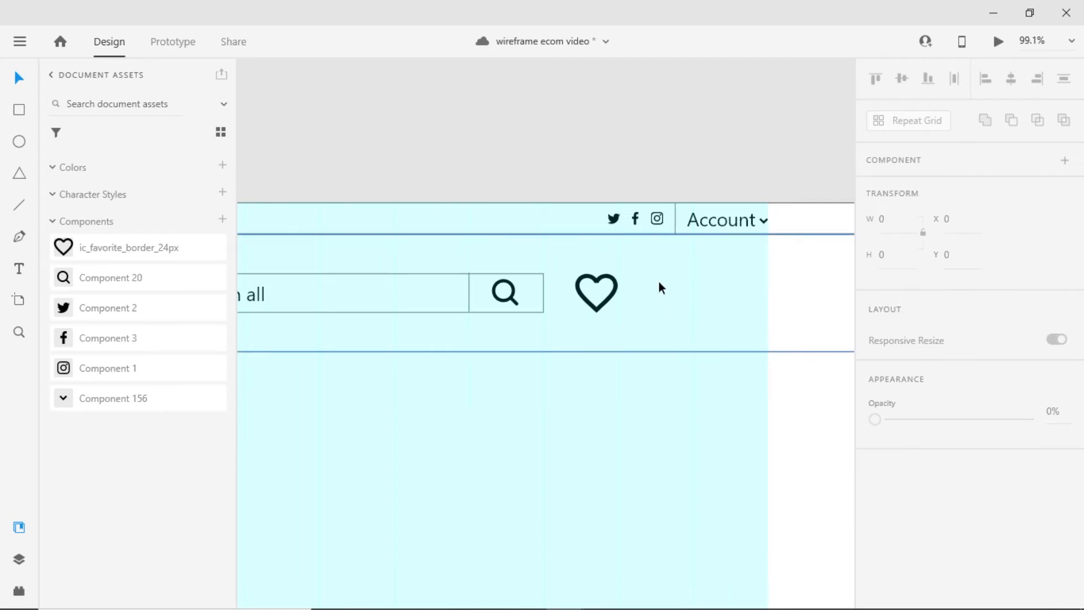
Save the wireframe document with the whole homepage artboard in view.
{"action": "scroll", "coordinate": [619, 339], "scroll_direction": "down", "scroll_amount": 5}
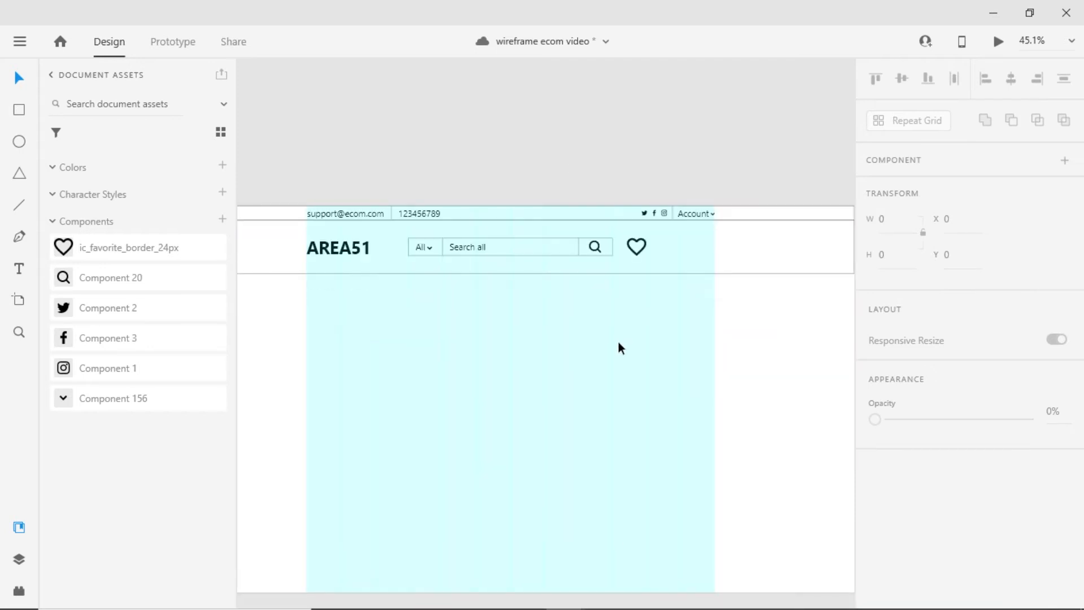
{"action": "scroll", "coordinate": [612, 348], "scroll_direction": "down", "scroll_amount": 1}
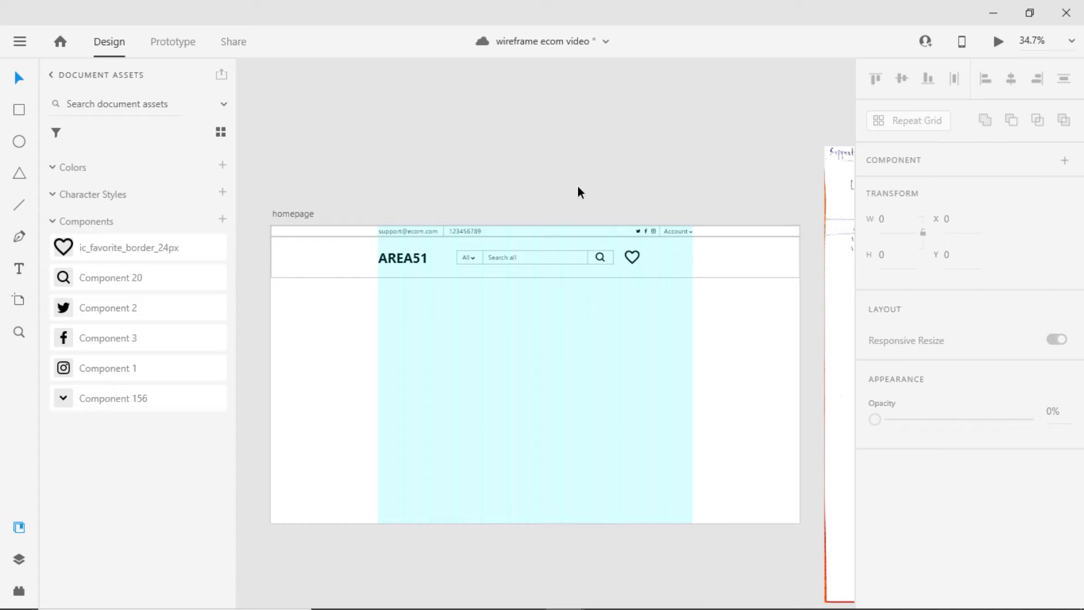
{"action": "key", "text": "ctrl+s"}
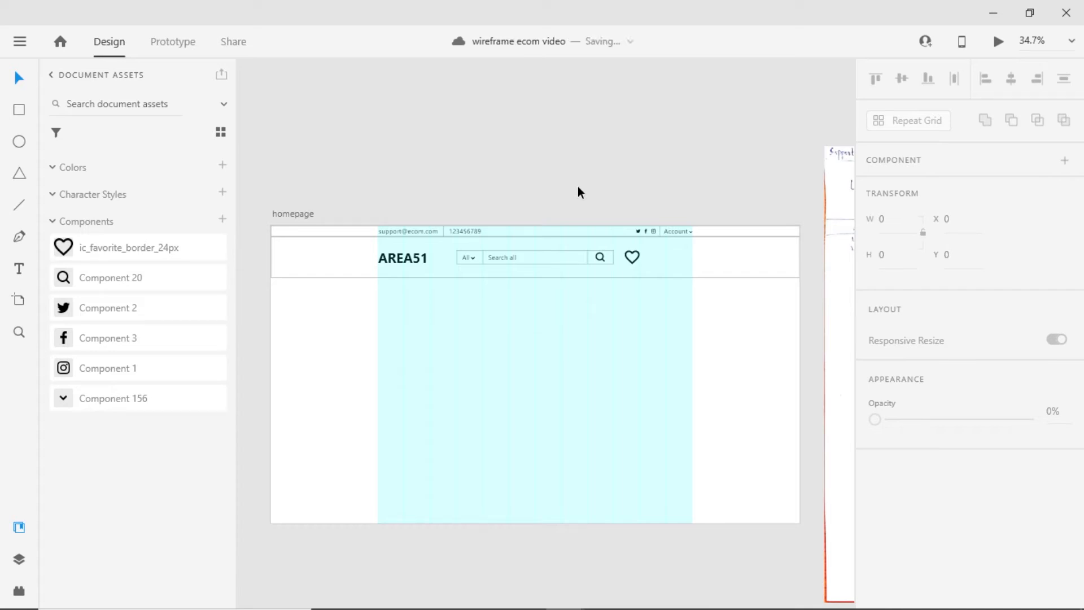
Copy the shopping cart icon from the Map section of Material_Icons_Google, paste it onto the homepage artboard, and enlarge it to 61.2 by 61.2 px.
{"action": "scroll", "coordinate": [655, 260], "scroll_direction": "up", "scroll_amount": 2}
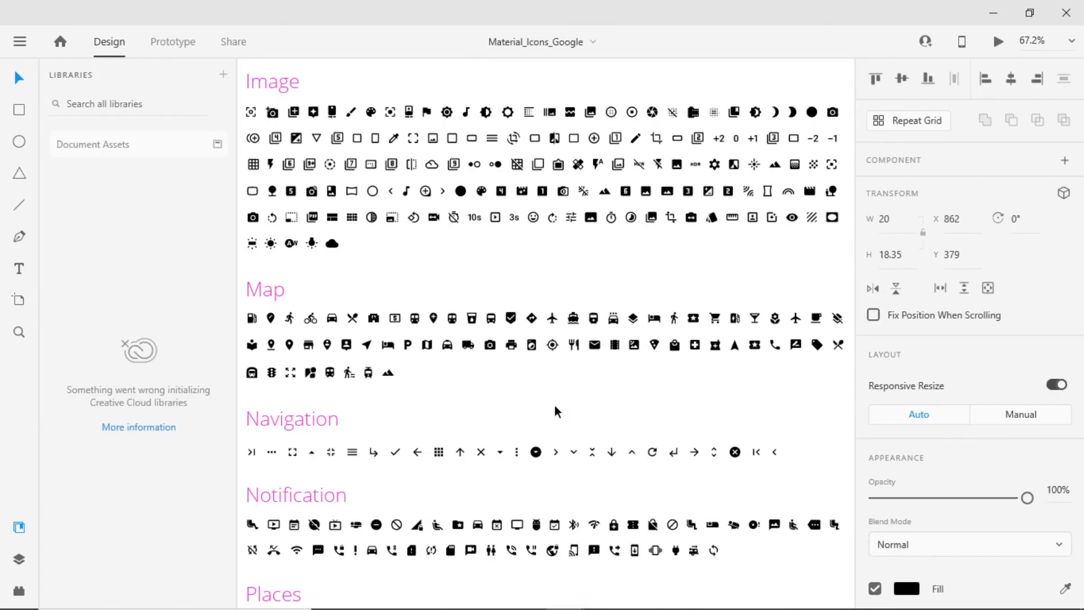
{"action": "left_click", "coordinate": [269, 289]}
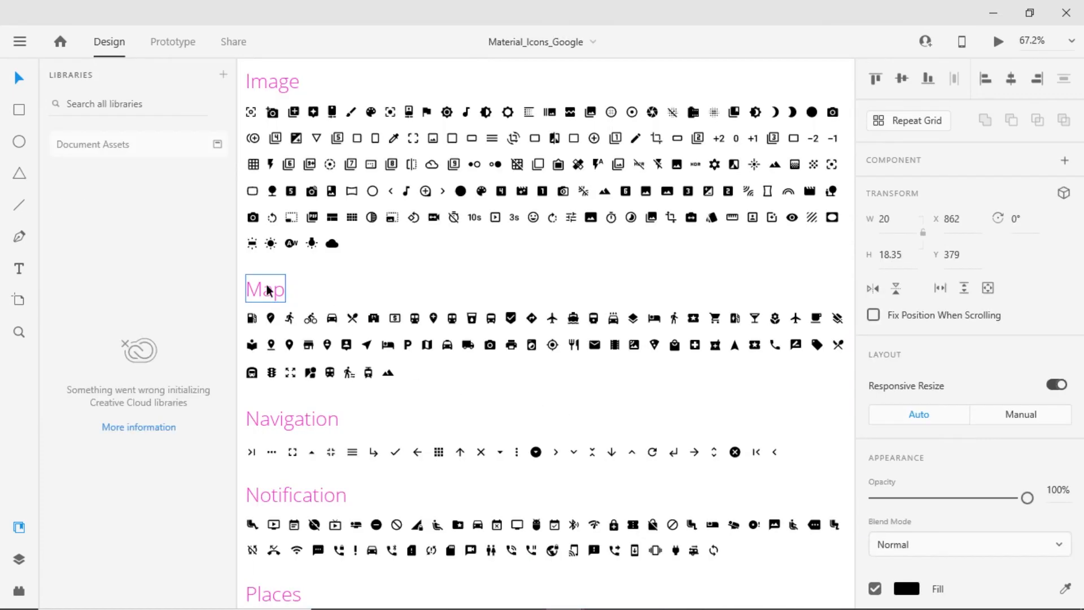
{"action": "left_click", "coordinate": [715, 318]}
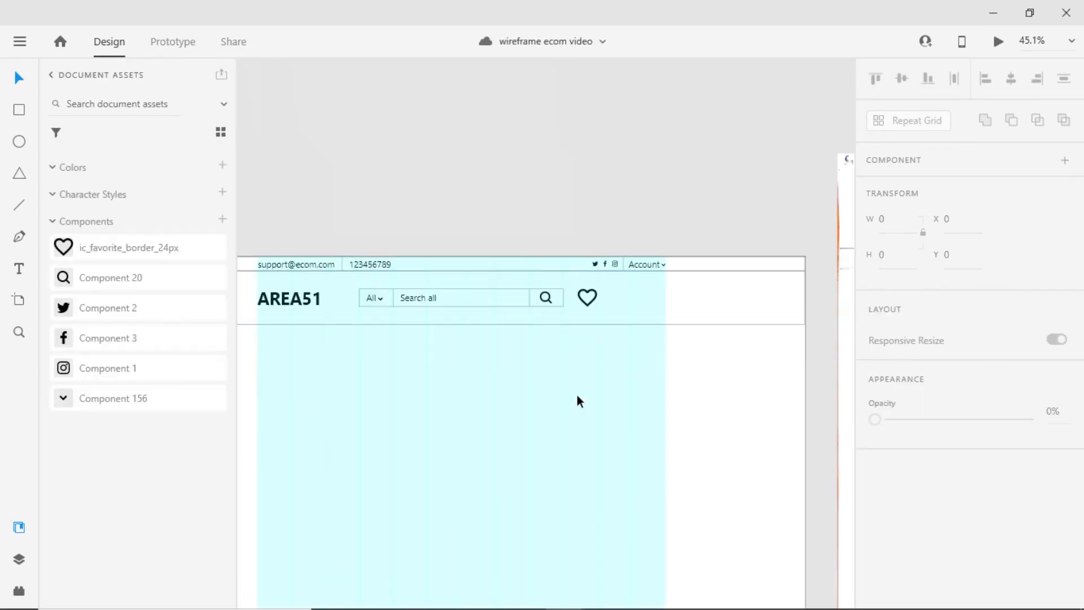
{"action": "key", "text": "ctrl+v"}
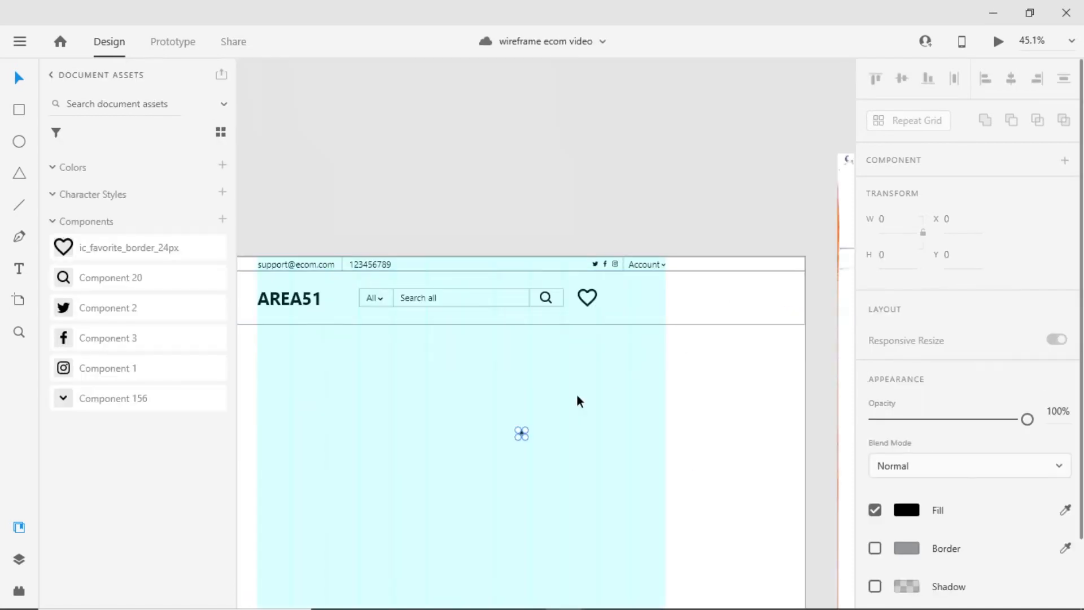
{"action": "left_click_drag", "start_coordinate": [525, 430], "coordinate": [545, 416]}
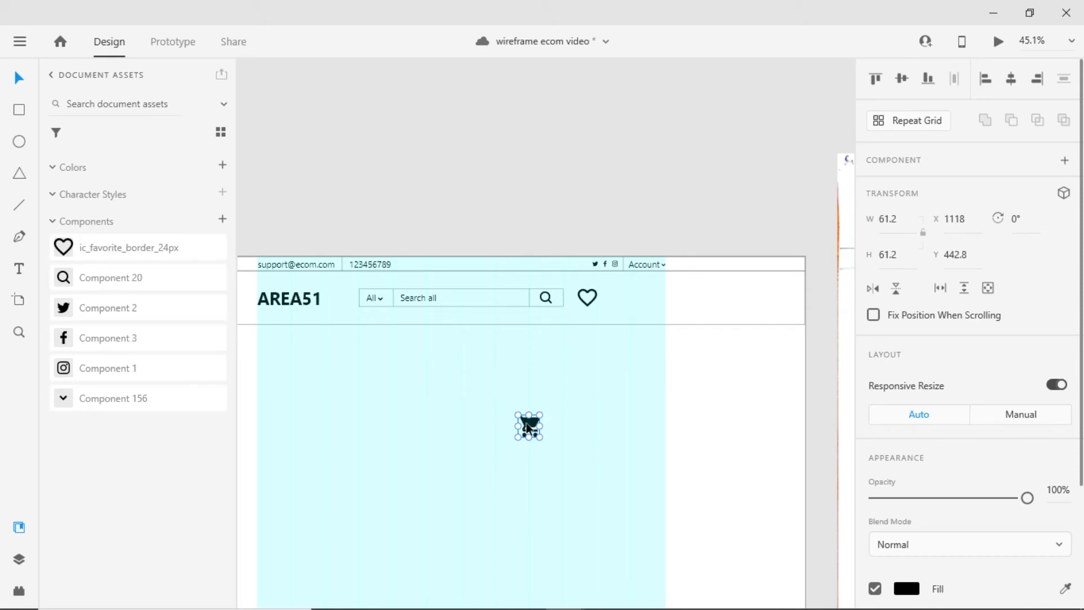
Turn the cart icon into a component, and rename the heart and cart components "heart icon" and "cart icon".
{"action": "key", "text": "ctrl+k"}
{"action": "double_click", "coordinate": [101, 276]}
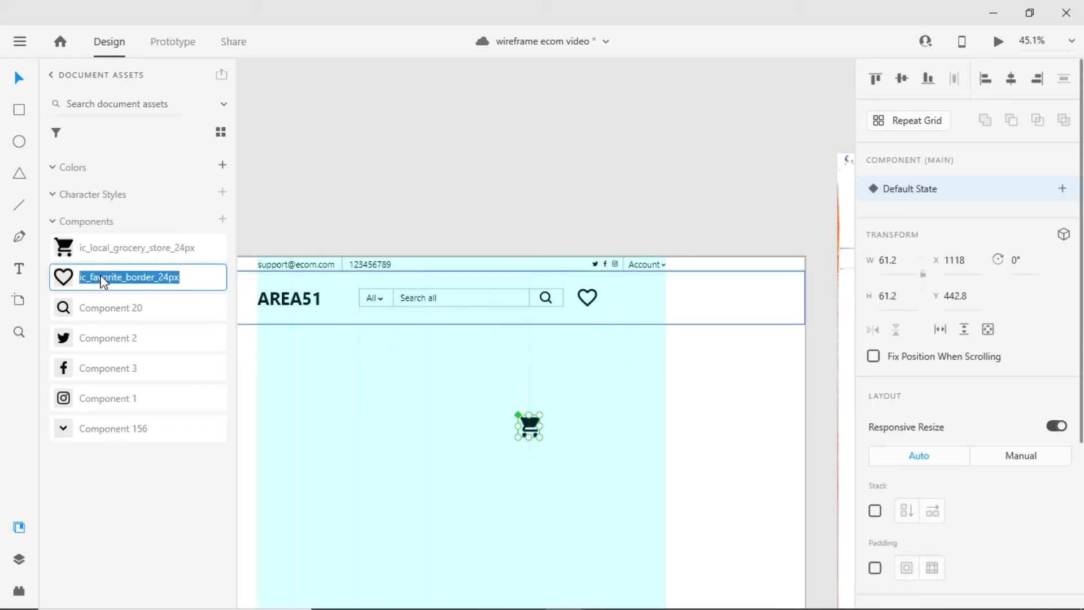
{"action": "type", "text": "heart icon"}
{"action": "key", "text": "Return"}
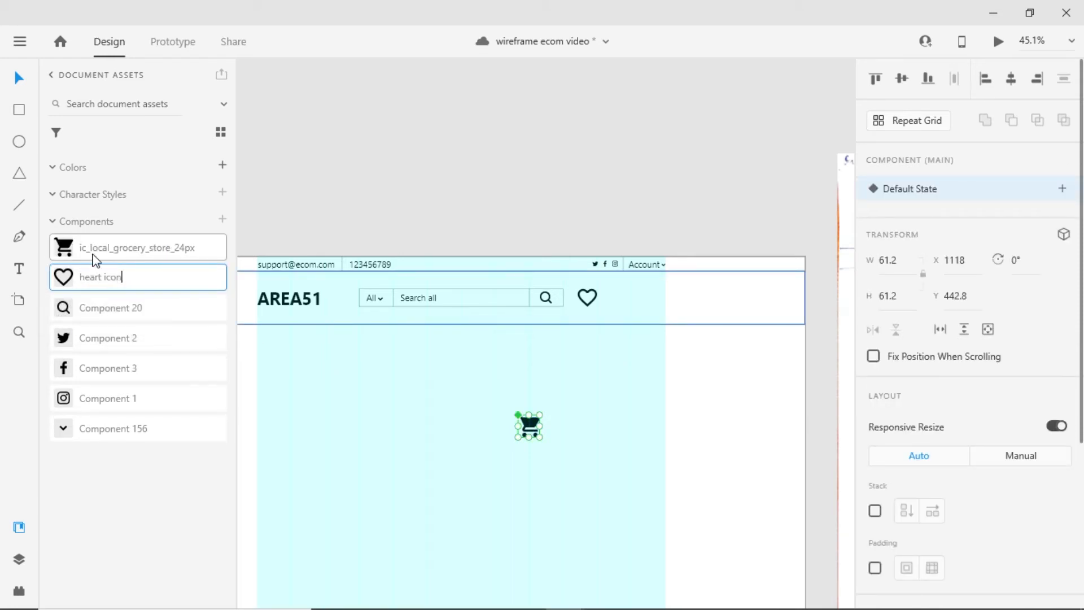
{"action": "double_click", "coordinate": [99, 248]}
{"action": "type", "text": "cart icon"}
{"action": "key", "text": "Return"}
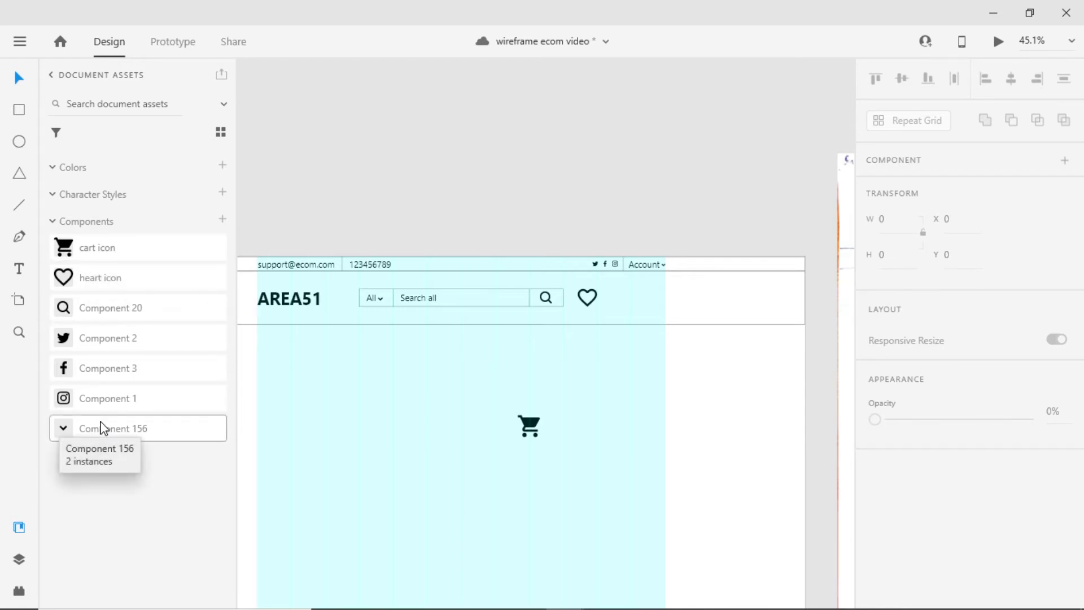
Move the cart icon into the header beside the heart icon, and set the heart icon's height to 50 px.
{"action": "left_click_drag", "start_coordinate": [528, 427], "coordinate": [621, 294]}
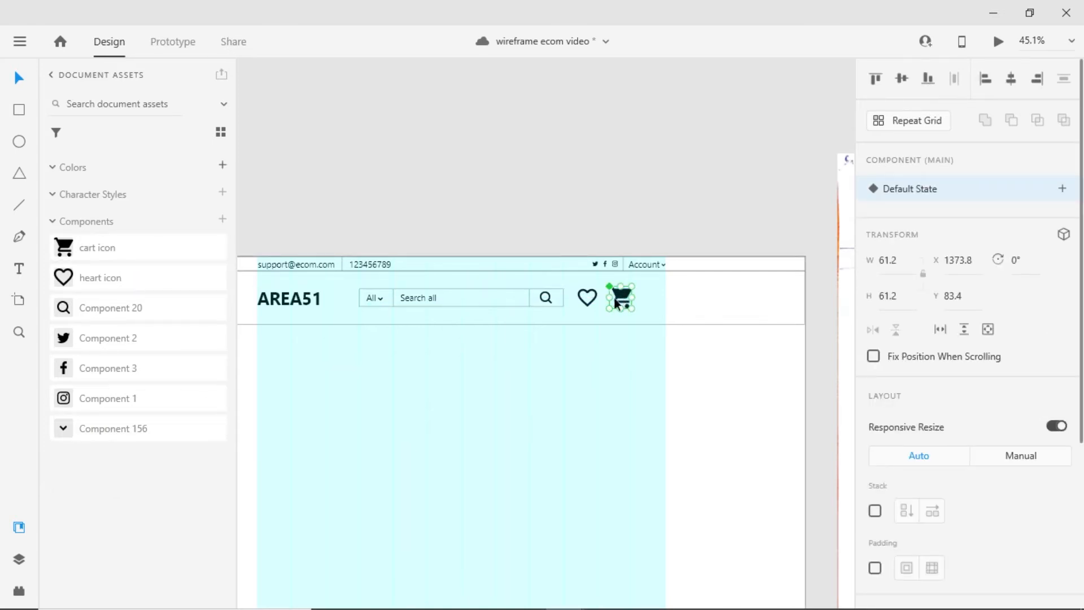
{"action": "scroll", "coordinate": [643, 266], "scroll_direction": "up", "scroll_amount": 3}
{"action": "left_click", "coordinate": [533, 337]}
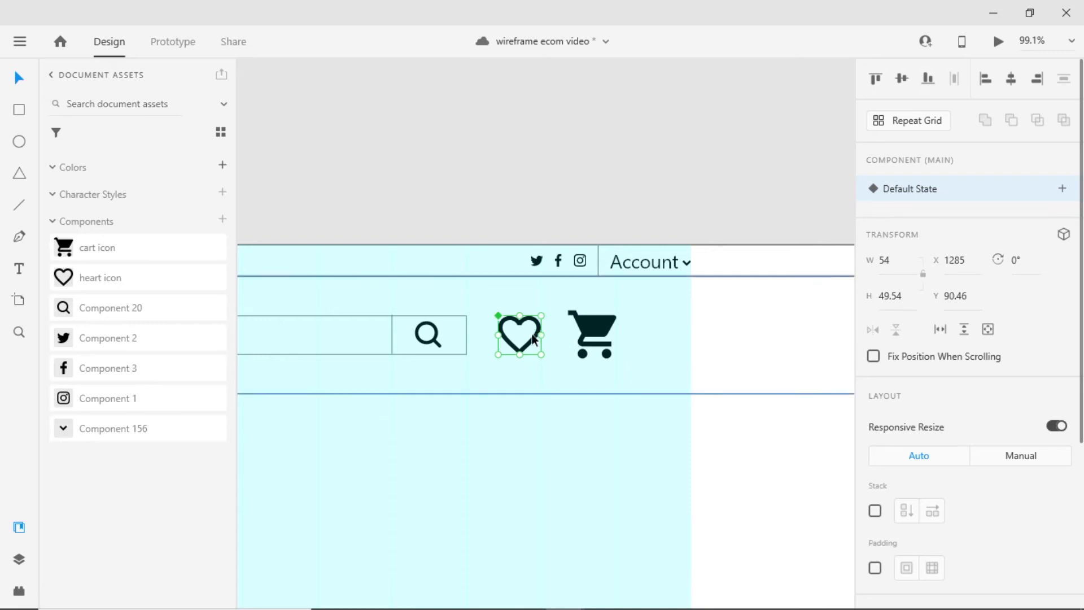
{"action": "left_click", "coordinate": [897, 297]}
{"action": "type", "text": "50"}
{"action": "key", "text": "Return"}
Resize the cart icon to 54 by 50 px and place it 40 px beyond the heart icon, at X 1379.
{"action": "left_click", "coordinate": [593, 336]}
{"action": "left_click", "coordinate": [906, 262]}
{"action": "type", "text": "54"}
{"action": "key", "text": "Return"}
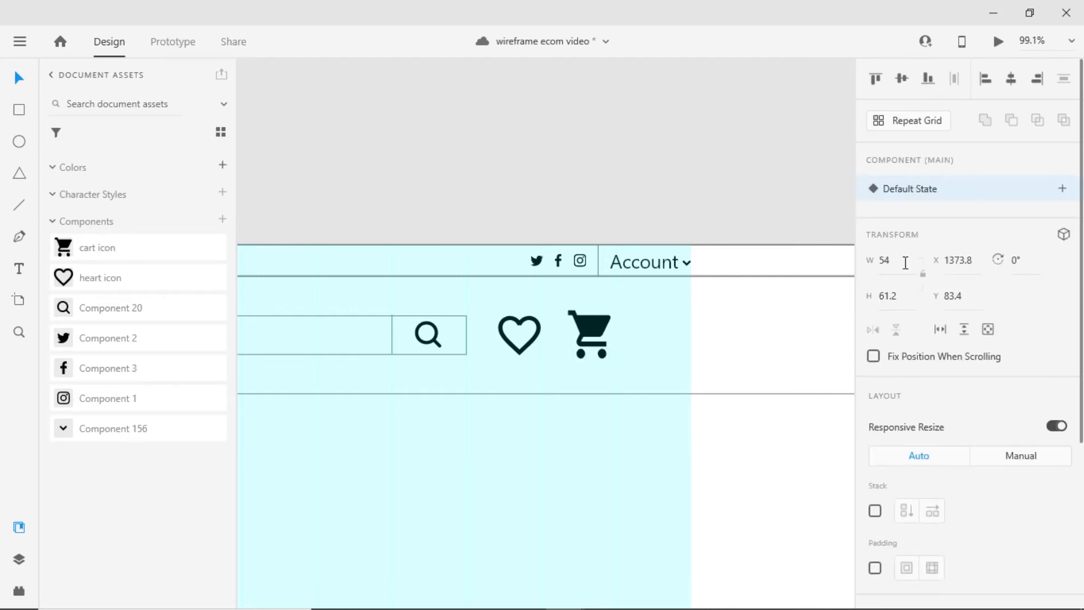
{"action": "left_click", "coordinate": [900, 302]}
{"action": "type", "text": "50"}
{"action": "key", "text": "Return"}
{"action": "left_click_drag", "start_coordinate": [588, 328], "coordinate": [594, 327]}
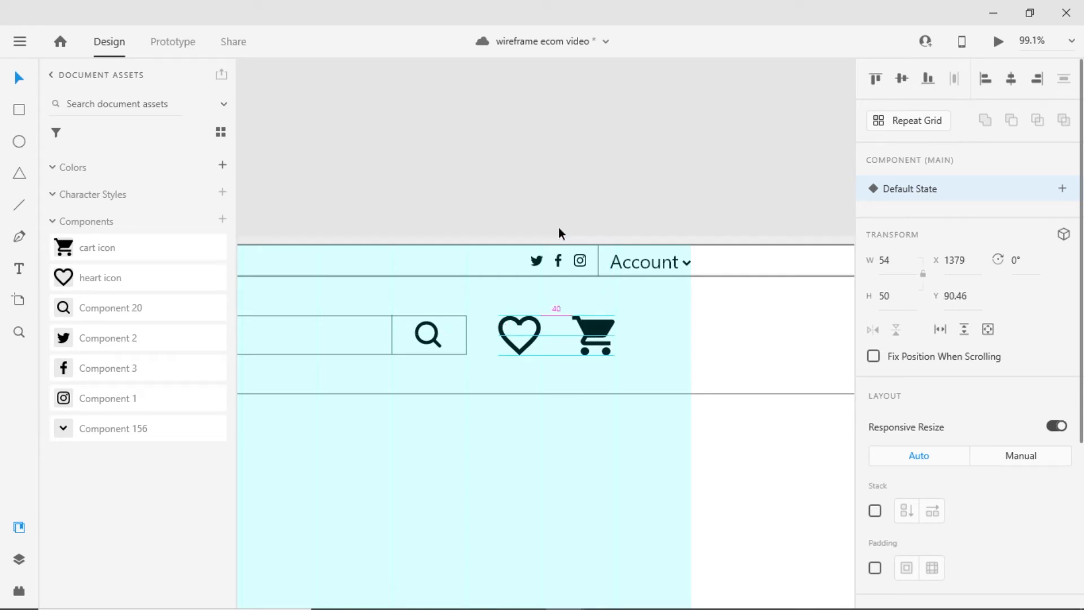
{"action": "left_click", "coordinate": [560, 198]}
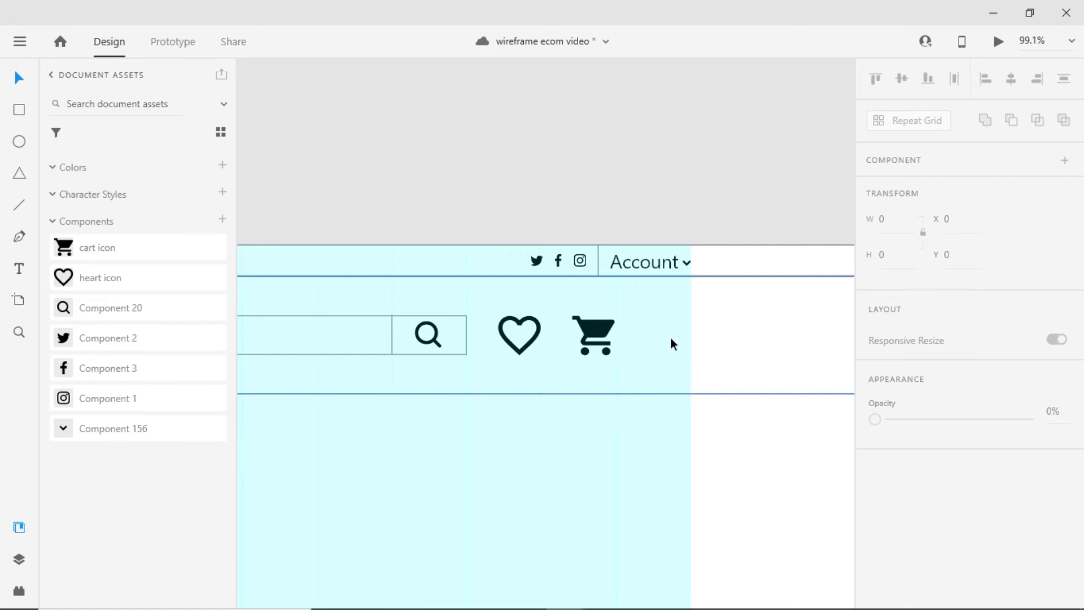
Add the text "$100" beside the cart icon in the header.
{"action": "left_click", "coordinate": [19, 268]}
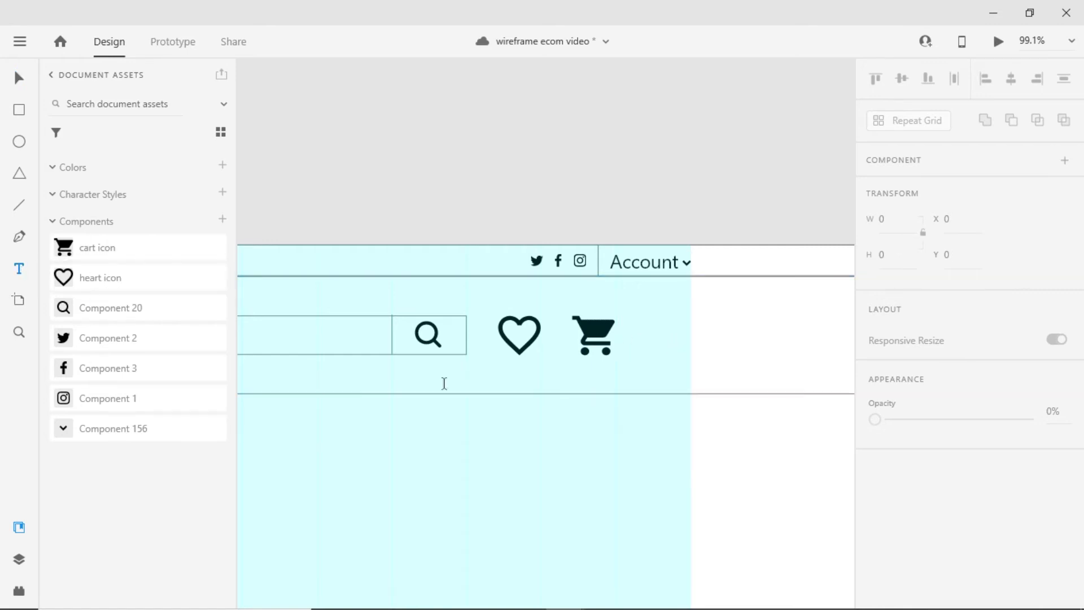
{"action": "left_click", "coordinate": [631, 335]}
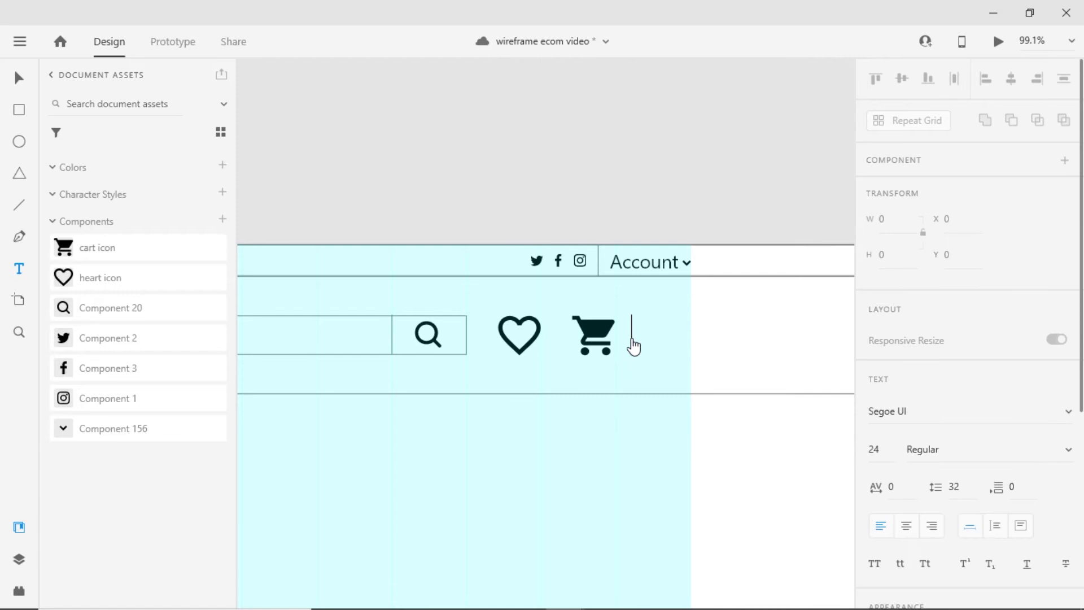
{"action": "type", "text": "$100"}
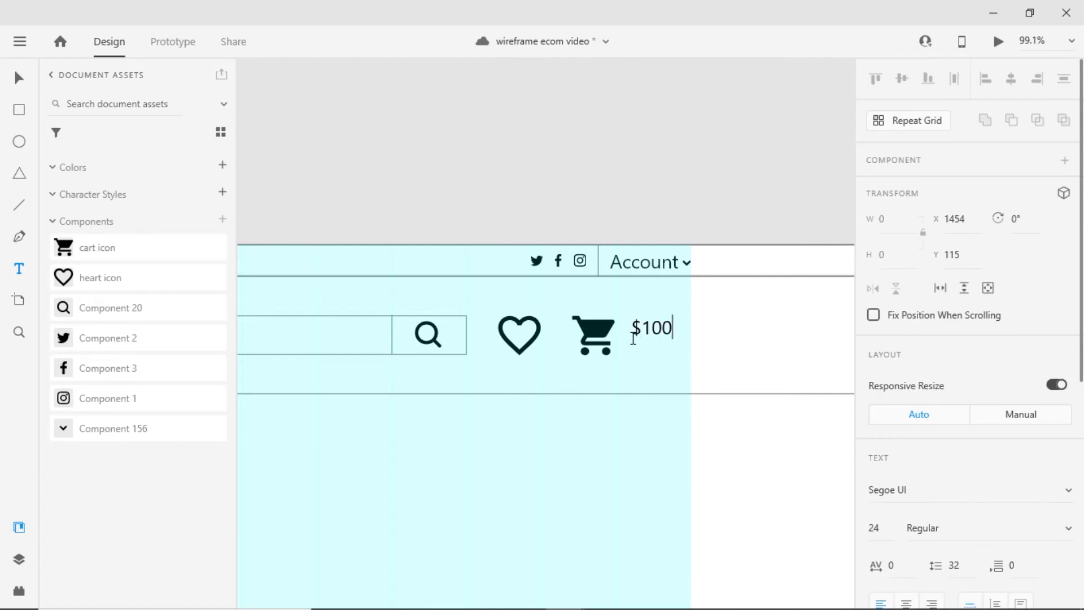
{"action": "key", "text": "Escape"}
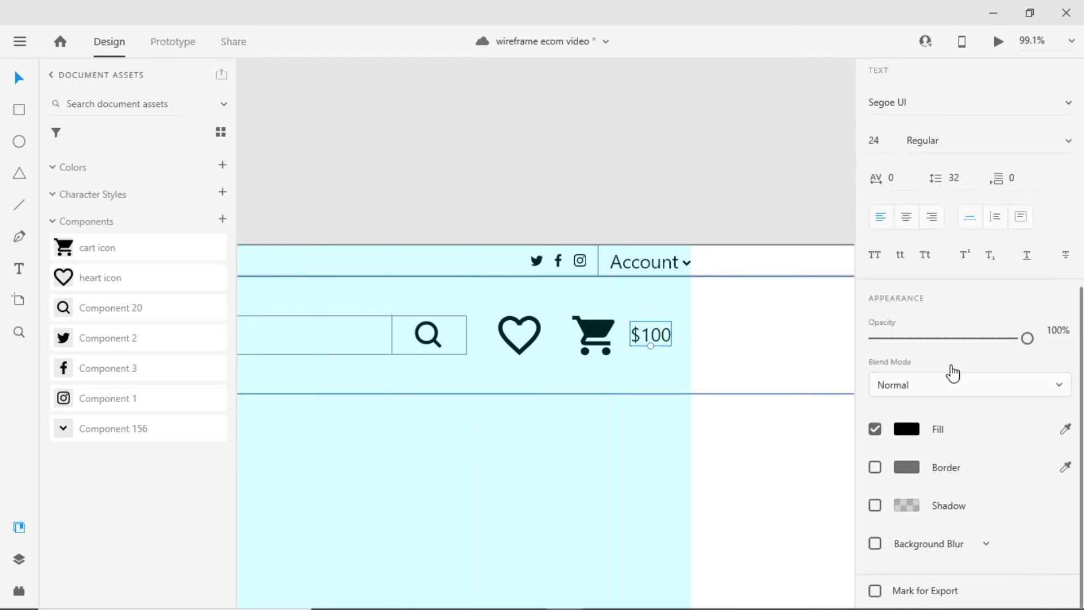
Set the "$100" text to size 32 Bold and align it with the grid's outer edge at X 1456, Y 94.
{"action": "scroll", "coordinate": [956, 373], "scroll_direction": "up", "scroll_amount": 3}
{"action": "left_click", "coordinate": [885, 305]}
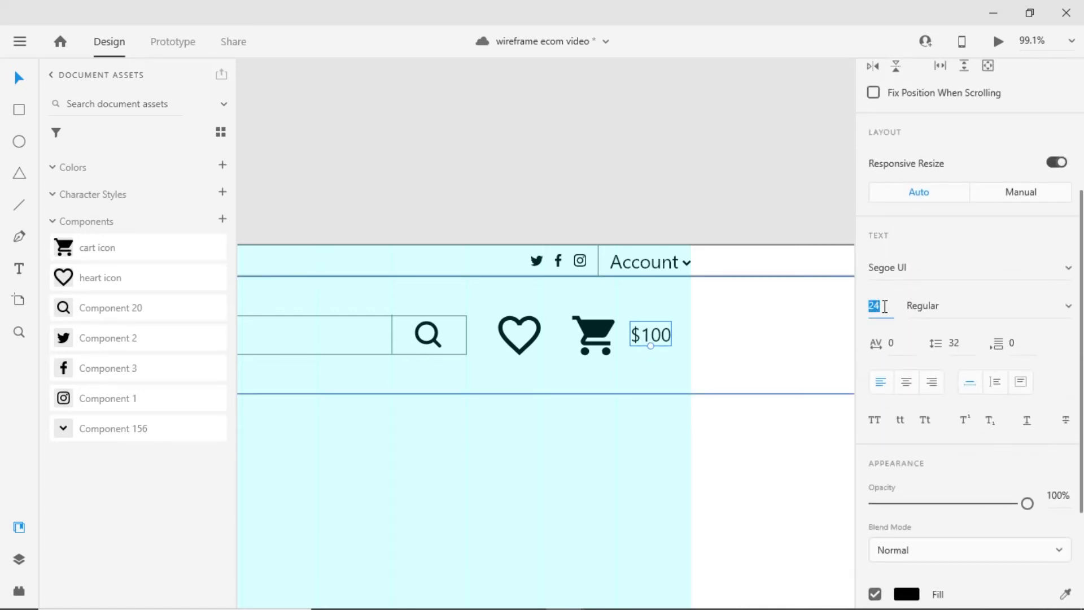
{"action": "type", "text": "32"}
{"action": "key", "text": "Return"}
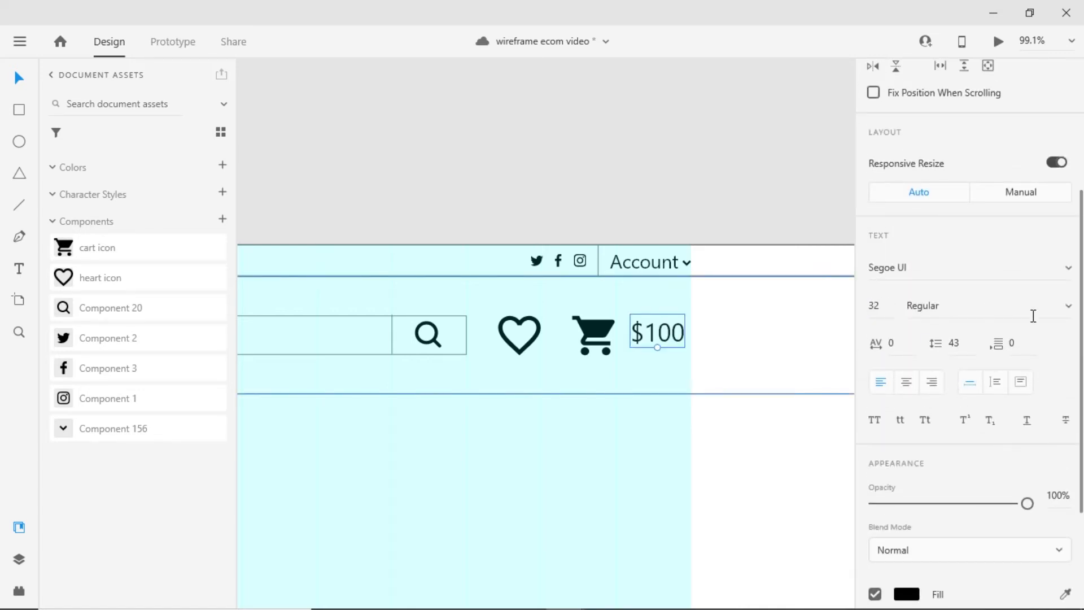
{"action": "left_click", "coordinate": [1066, 307]}
{"action": "left_click", "coordinate": [961, 209]}
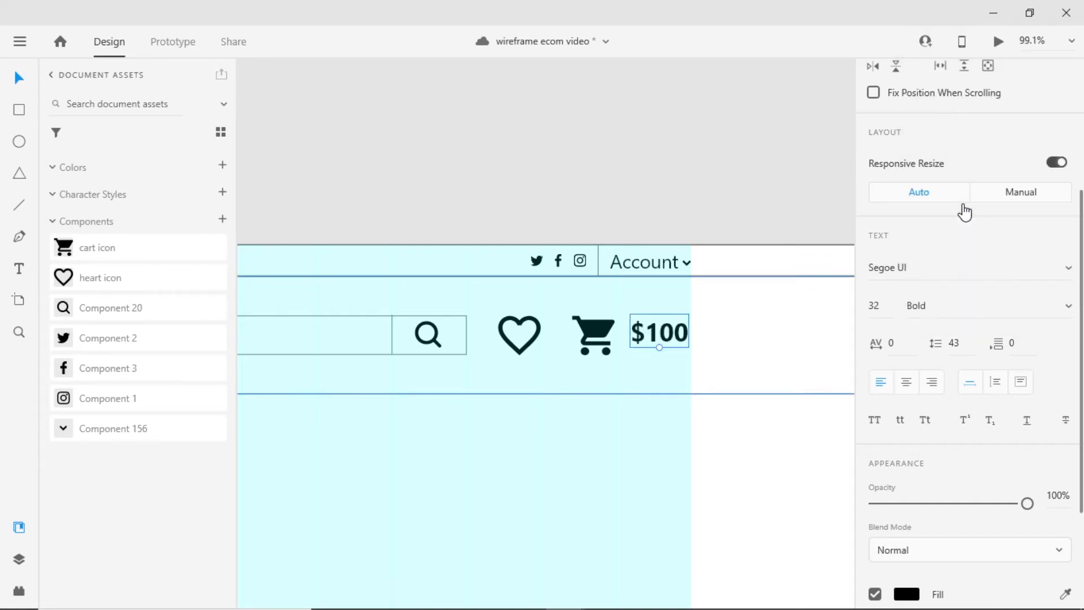
{"action": "left_click_drag", "start_coordinate": [664, 332], "coordinate": [665, 337]}
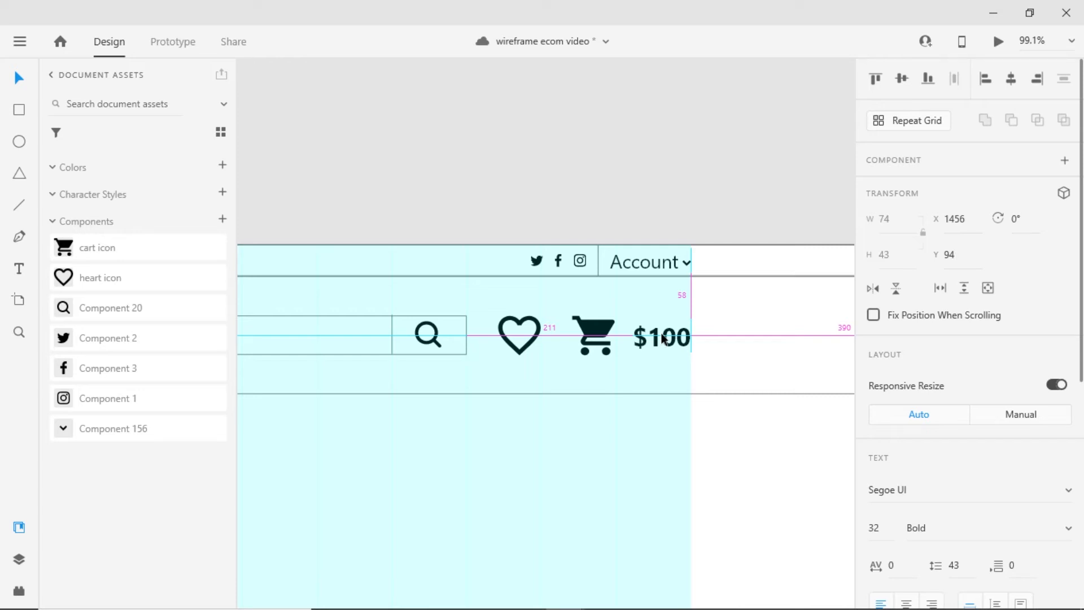
{"action": "left_click", "coordinate": [643, 126]}
Compare the homepage header with the hand-drawn sketch and examine which section follows below it.
{"action": "scroll", "coordinate": [598, 182], "scroll_direction": "down", "scroll_amount": 4}
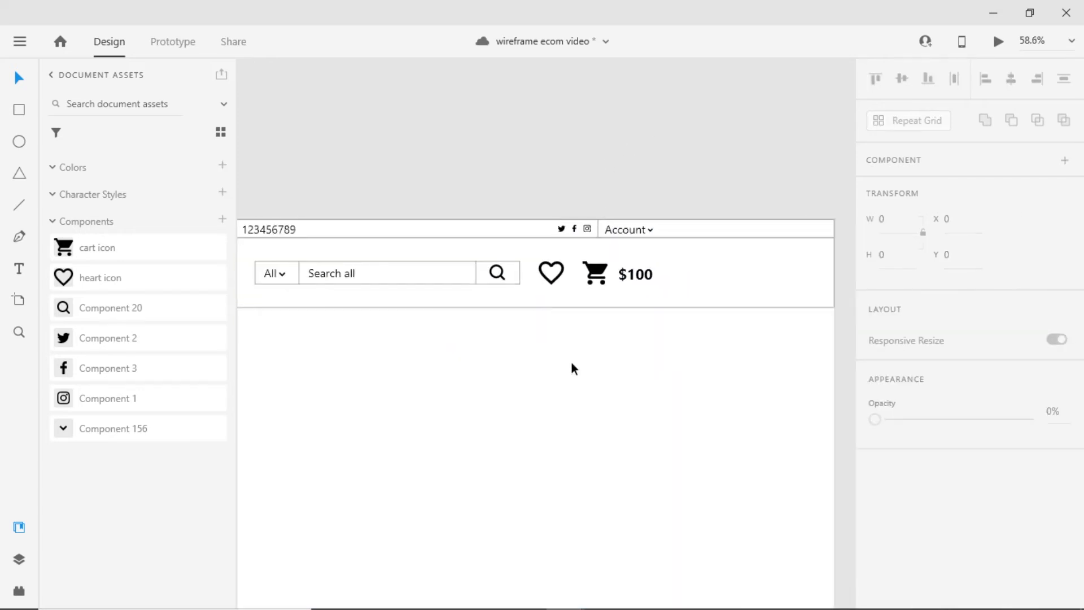
{"action": "scroll", "coordinate": [571, 363], "scroll_direction": "down", "scroll_amount": 5}
{"action": "left_click_drag", "start_coordinate": [640, 385], "coordinate": [566, 348]}
{"action": "left_click_drag", "start_coordinate": [721, 310], "coordinate": [589, 329]}
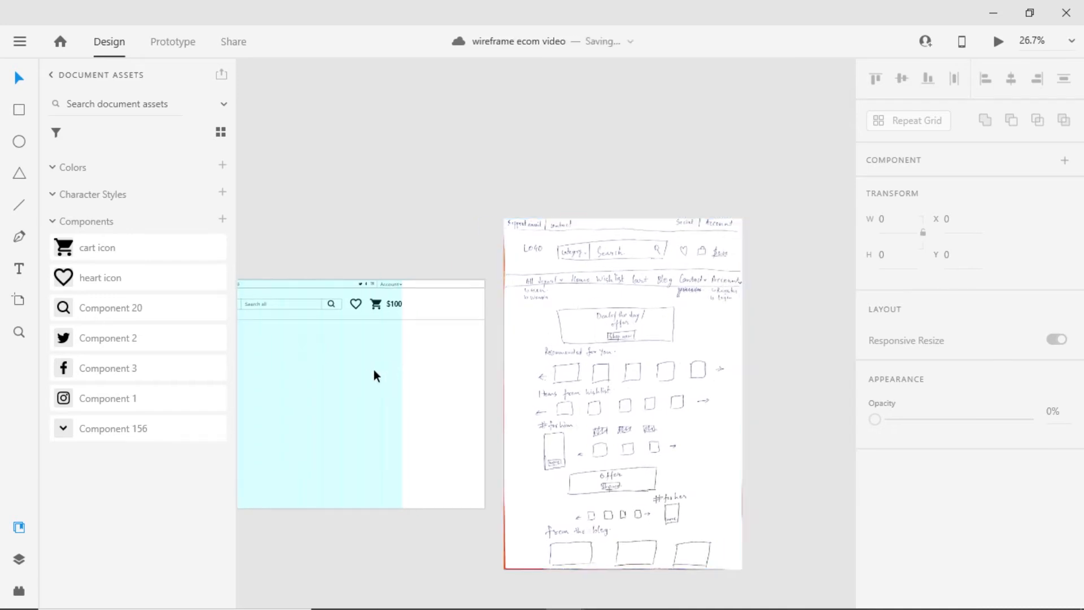
{"action": "left_click_drag", "start_coordinate": [374, 368], "coordinate": [588, 352]}
{"action": "scroll", "coordinate": [428, 355], "scroll_direction": "up", "scroll_amount": 2}
{"action": "left_click_drag", "start_coordinate": [428, 356], "coordinate": [449, 365]}
Draw a 1920 px wide rectangle across the artboard directly below the header at Y 190, and set its height to 60 px.
{"action": "key", "text": "r"}
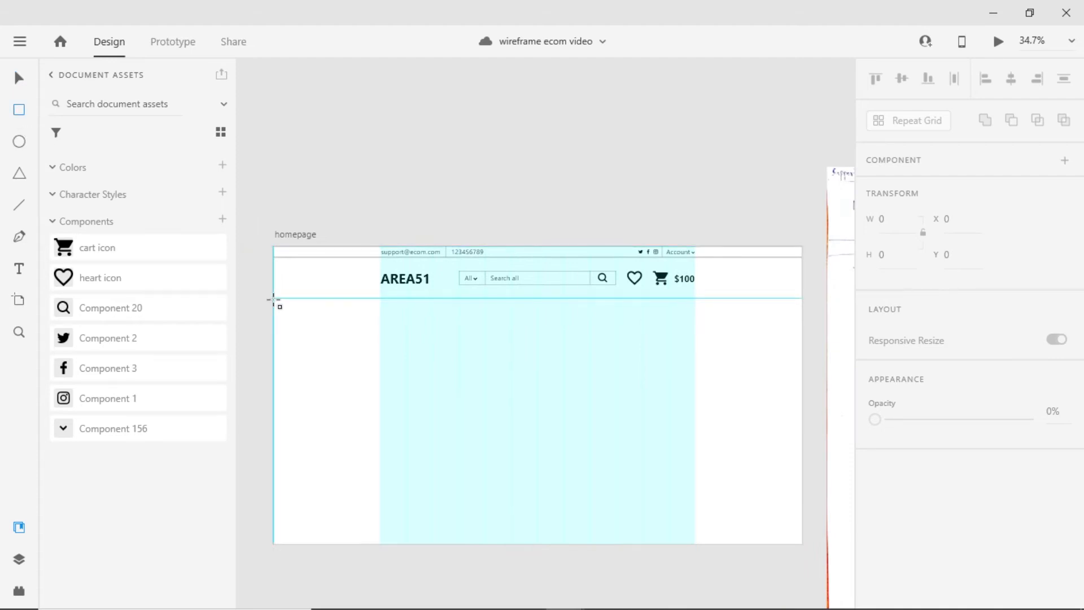
{"action": "left_click_drag", "start_coordinate": [273, 299], "coordinate": [803, 319]}
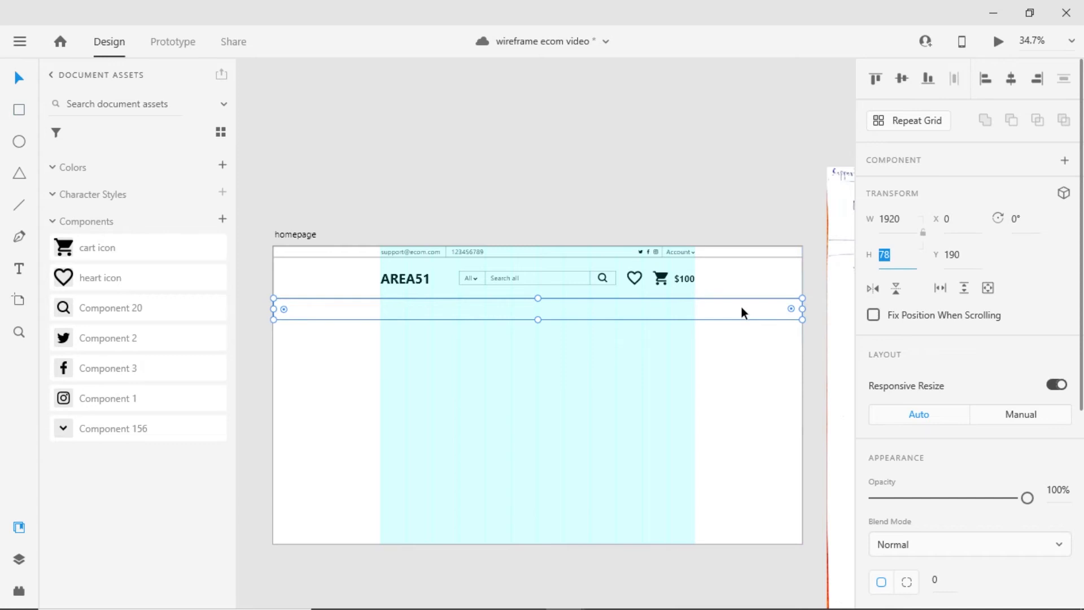
{"action": "left_click", "coordinate": [893, 255]}
{"action": "key", "text": "BackSpace"}
{"action": "key", "text": "BackSpace"}
{"action": "type", "text": "60"}
{"action": "left_click", "coordinate": [815, 284]}
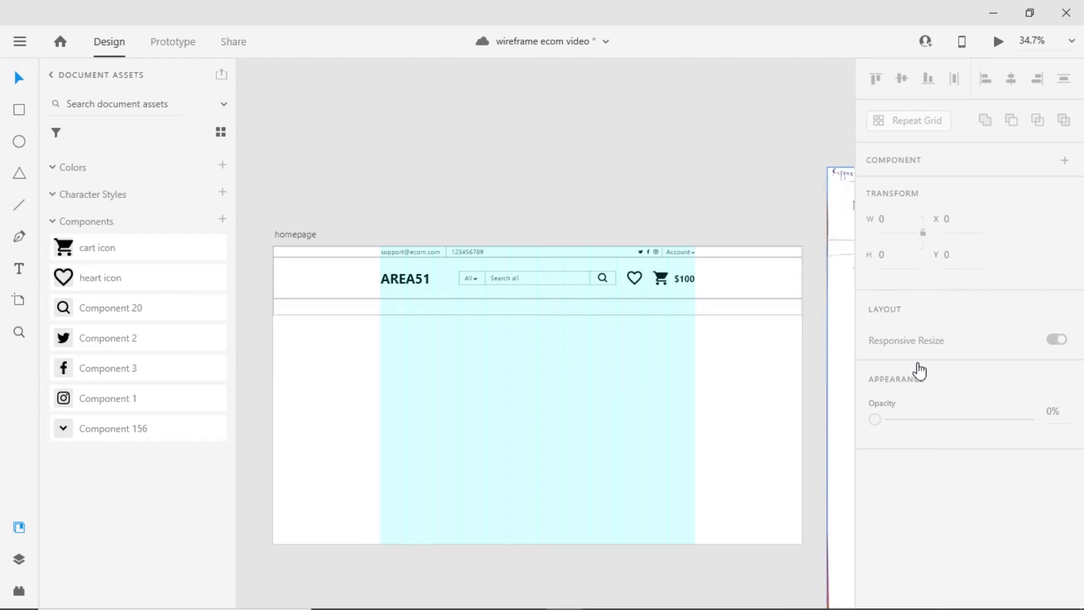
Remove the new bar's border, fill it with blue #1A7ABB, and save that colour as a swatch.
{"action": "left_click", "coordinate": [747, 303]}
{"action": "scroll", "coordinate": [974, 367], "scroll_direction": "down", "scroll_amount": 5}
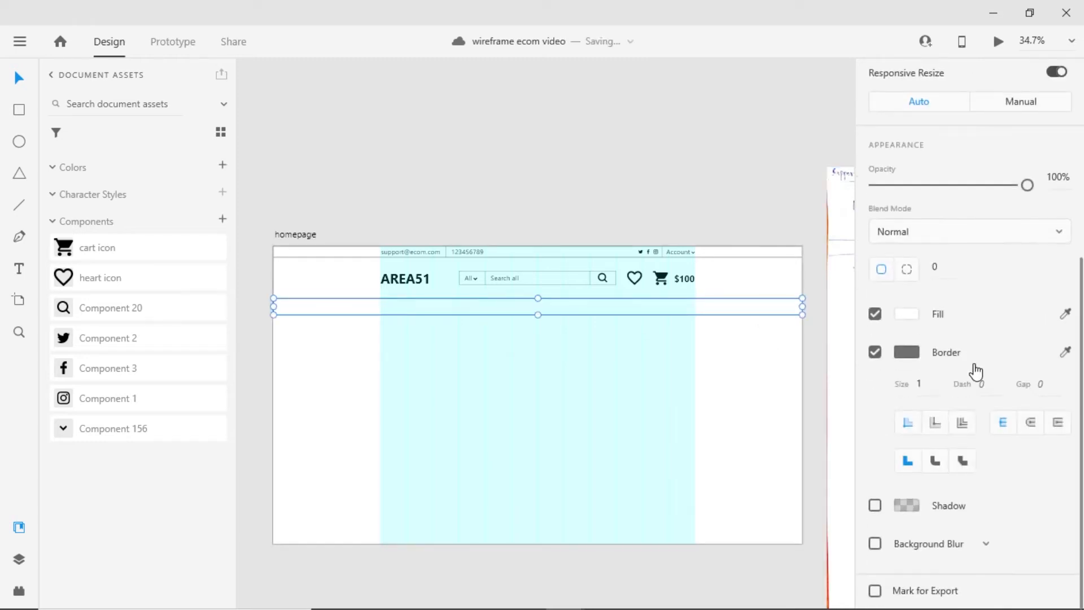
{"action": "left_click", "coordinate": [875, 354]}
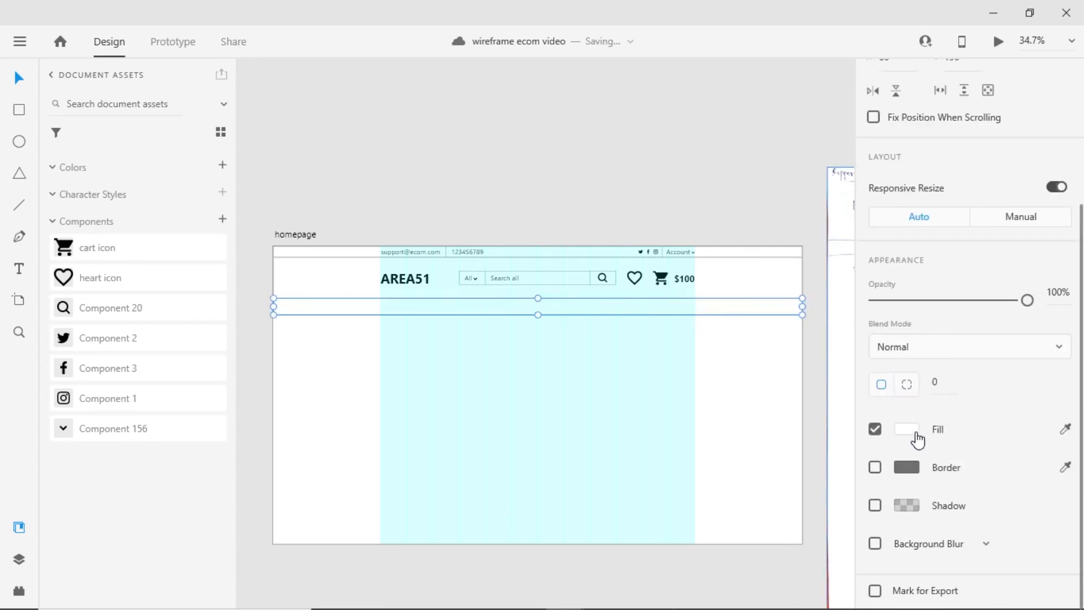
{"action": "left_click", "coordinate": [909, 434]}
{"action": "left_click", "coordinate": [825, 393]}
{"action": "left_click", "coordinate": [788, 371]}
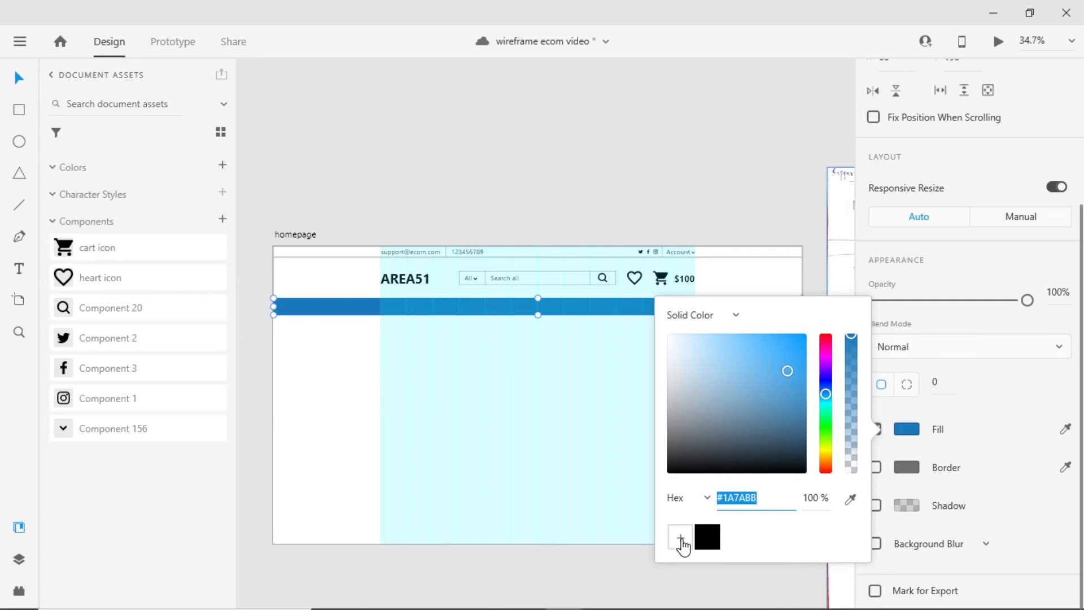
{"action": "left_click", "coordinate": [681, 541]}
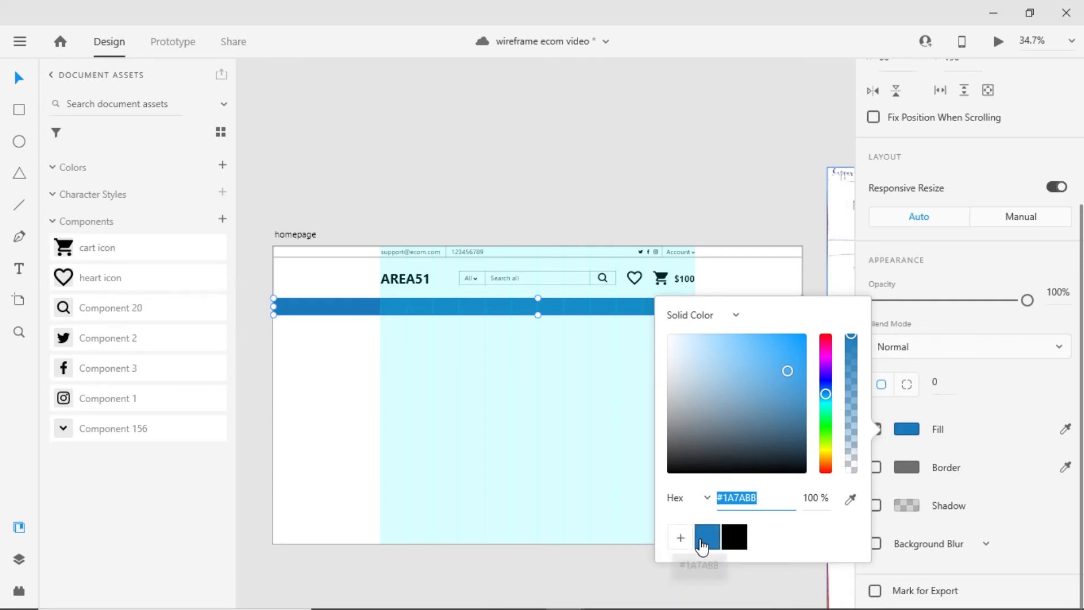
Add the text "All categories" at the start of the grid on the blue bar.
{"action": "scroll", "coordinate": [418, 330], "scroll_direction": "up", "scroll_amount": 2}
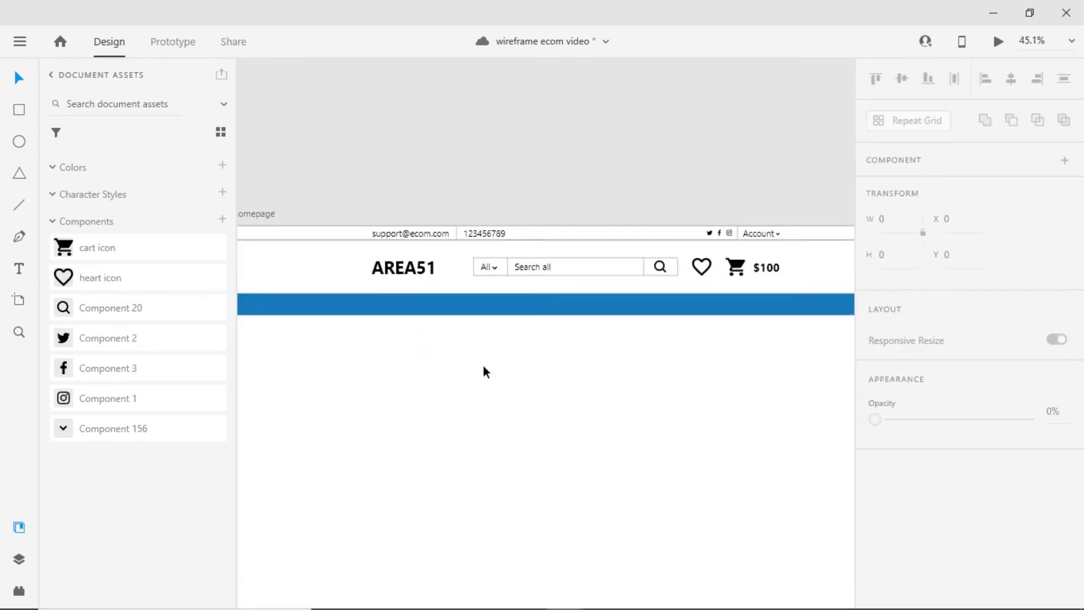
{"action": "left_click_drag", "start_coordinate": [532, 379], "coordinate": [473, 390]}
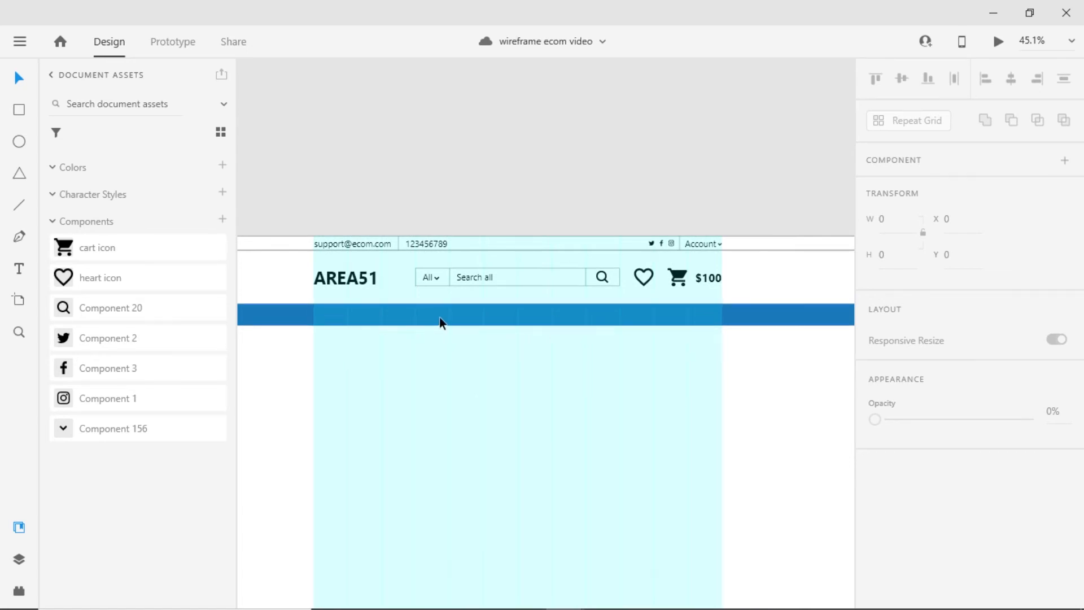
{"action": "left_click", "coordinate": [19, 269]}
{"action": "left_click", "coordinate": [315, 314]}
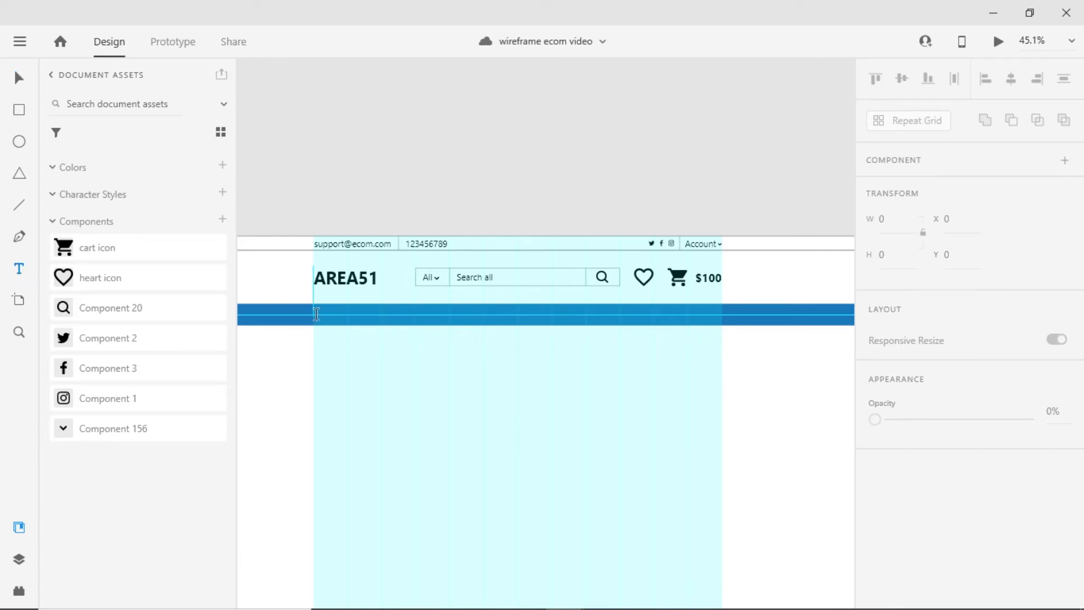
{"action": "type", "text": "All categories"}
Set the "All categories" text to size 24 and Regular weight.
{"action": "scroll", "coordinate": [980, 455], "scroll_direction": "down", "scroll_amount": 6}
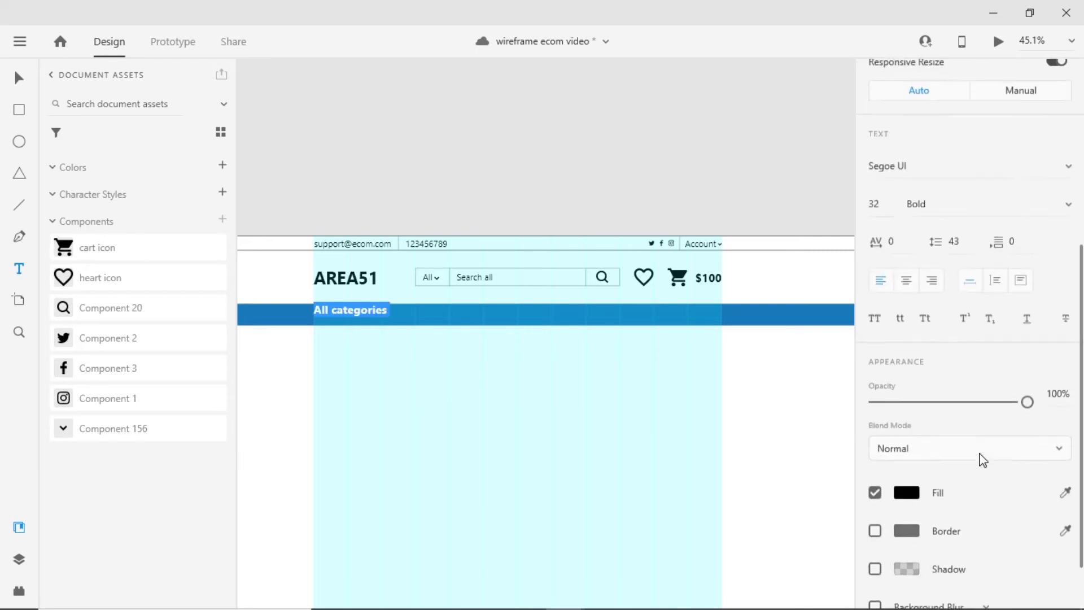
{"action": "left_click", "coordinate": [884, 198]}
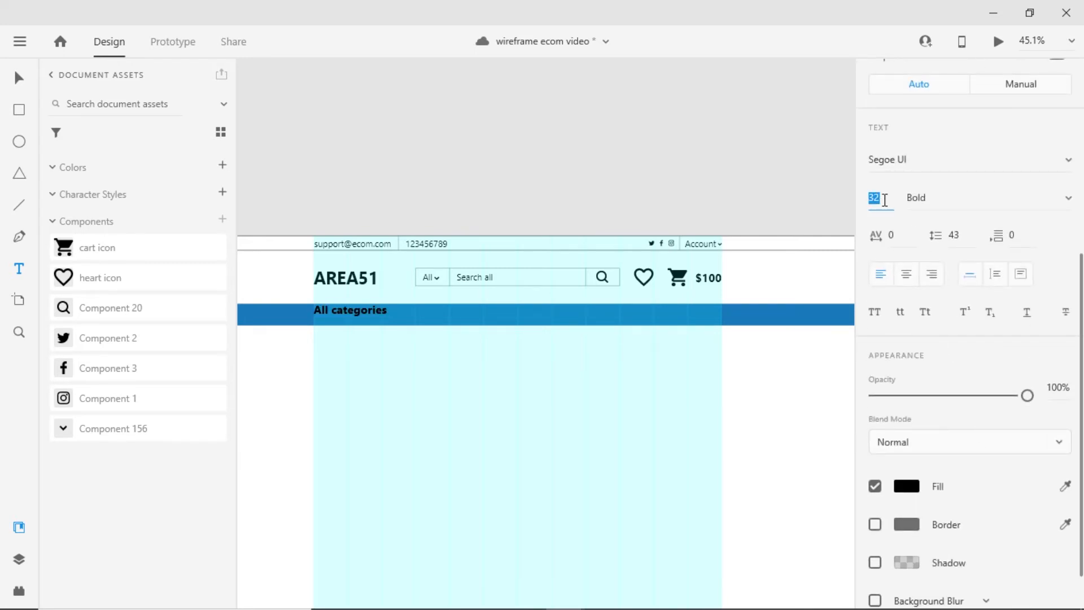
{"action": "type", "text": "24"}
{"action": "key", "text": "Return"}
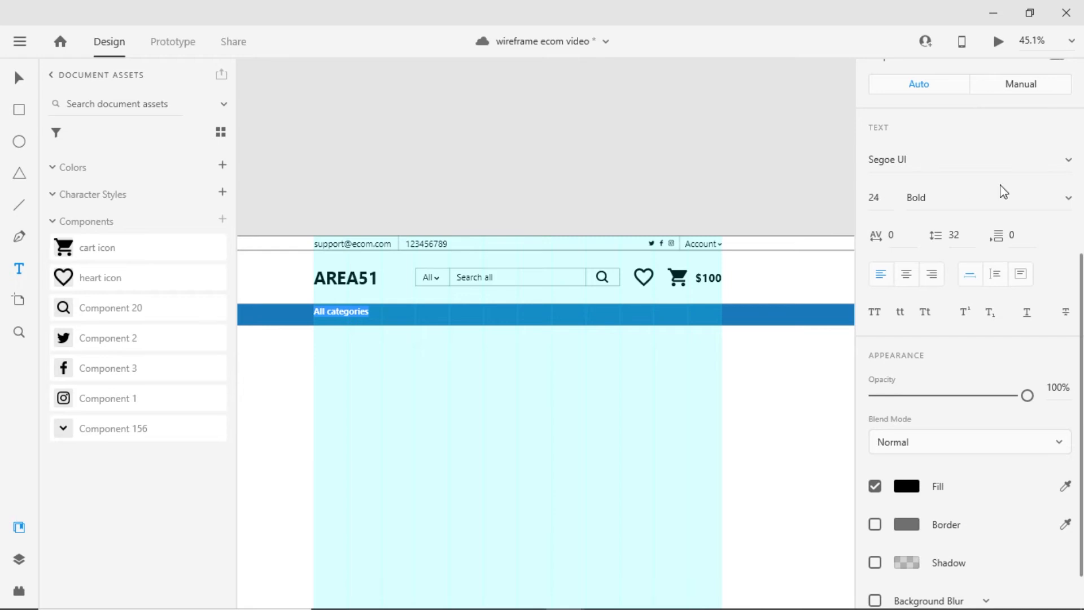
{"action": "left_click", "coordinate": [1068, 198]}
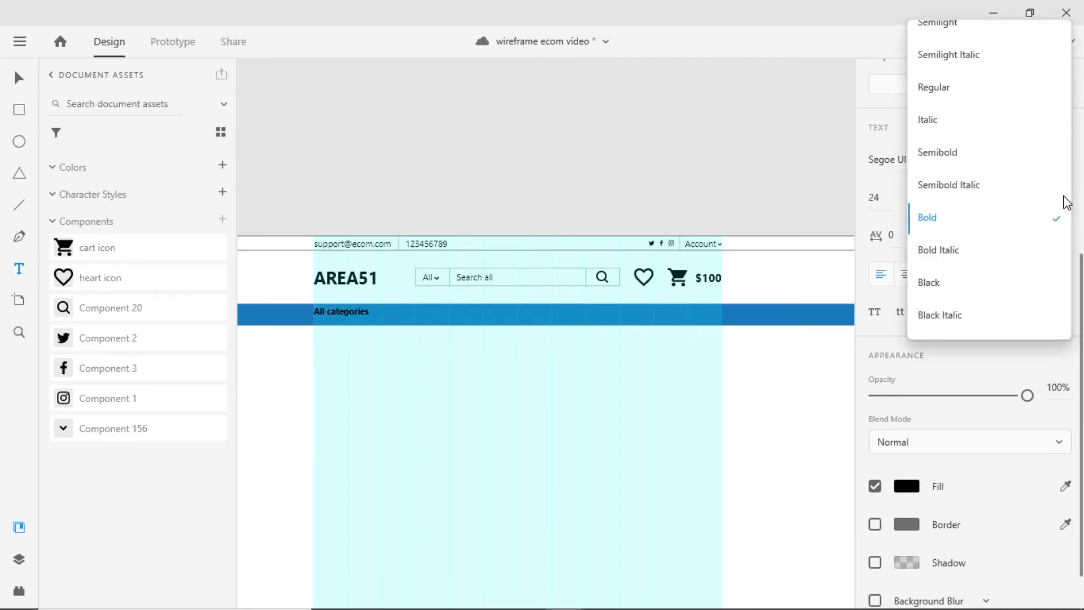
{"action": "left_click", "coordinate": [958, 92]}
Fill the "All categories" text with white #FFFFFF and save that colour as a swatch.
{"action": "scroll", "coordinate": [958, 462], "scroll_direction": "down", "scroll_amount": 1}
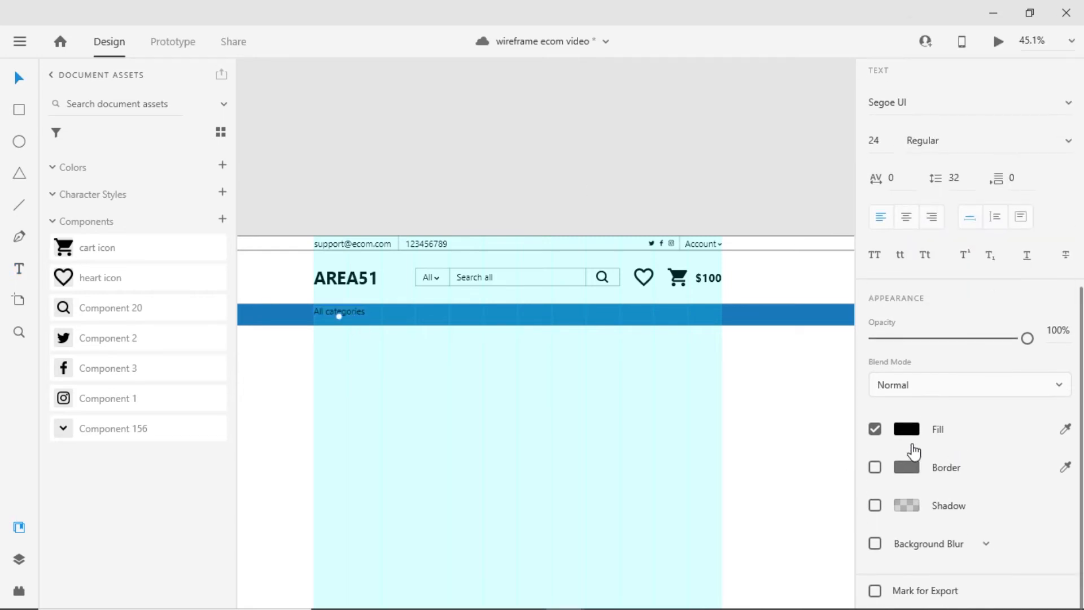
{"action": "left_click", "coordinate": [908, 431]}
{"action": "left_click_drag", "start_coordinate": [682, 391], "coordinate": [652, 314]}
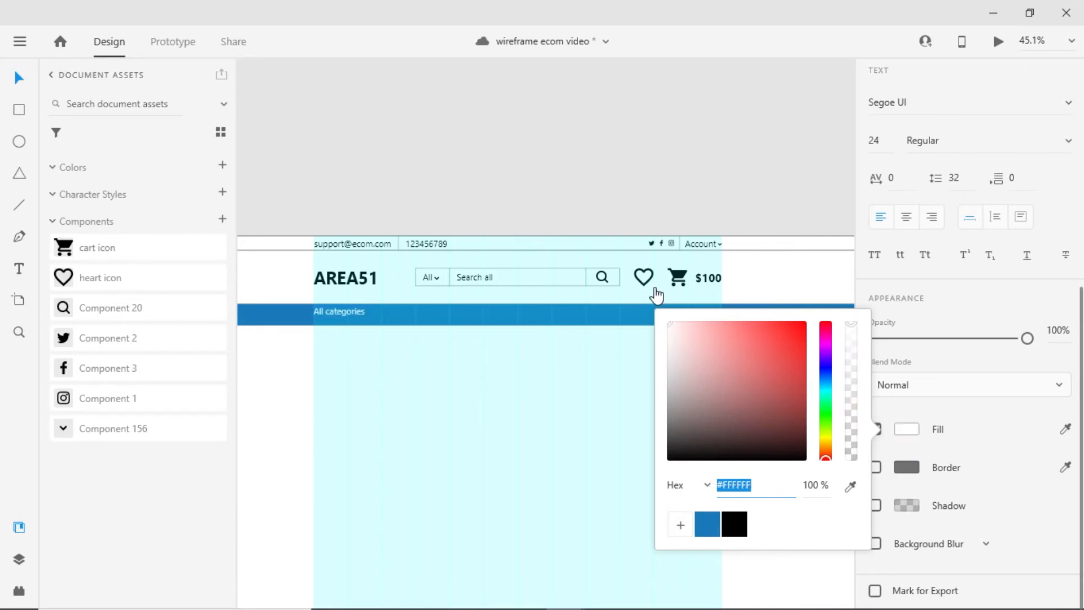
{"action": "left_click", "coordinate": [679, 529]}
{"action": "left_click", "coordinate": [343, 349]}
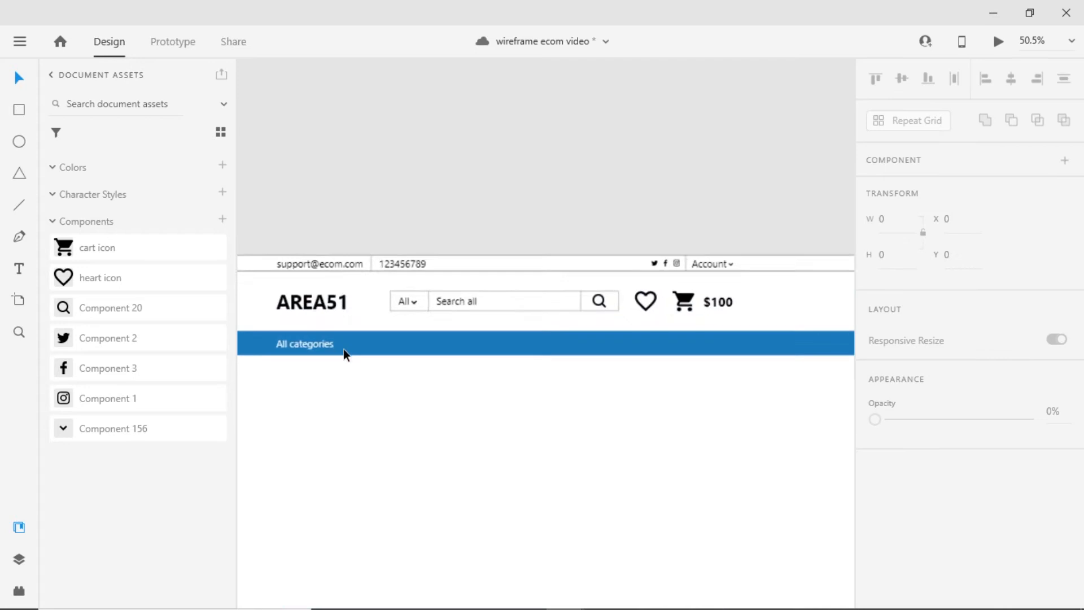
Place an instance of the down-arrow component just after the "All categories" text on the blue bar.
{"action": "scroll", "coordinate": [385, 351], "scroll_direction": "up", "scroll_amount": 3}
{"action": "left_click_drag", "start_coordinate": [408, 406], "coordinate": [422, 385]}
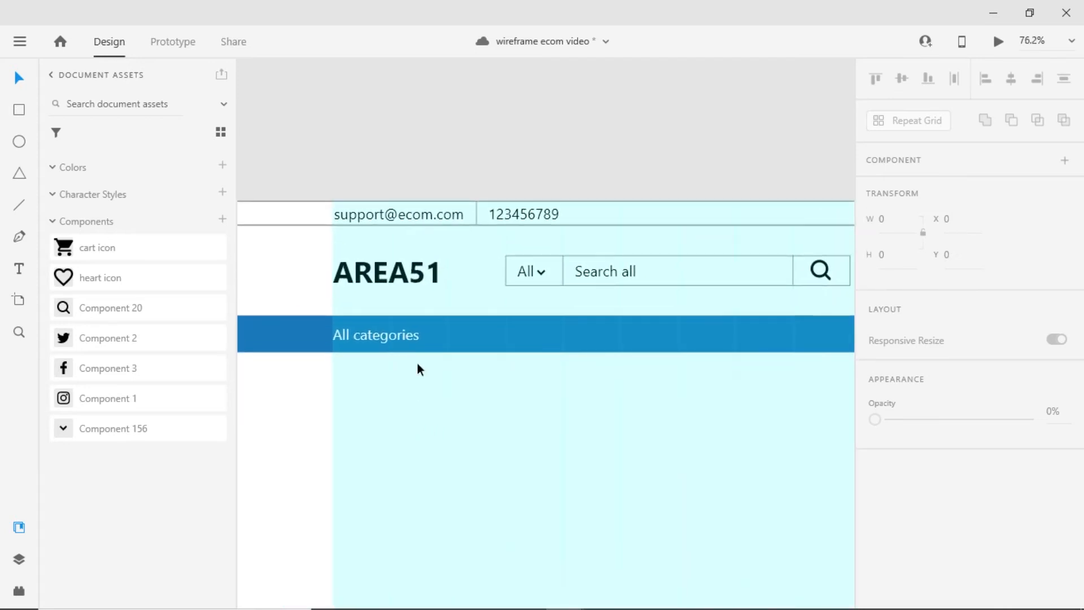
{"action": "left_click_drag", "start_coordinate": [89, 436], "coordinate": [476, 334]}
{"action": "scroll", "coordinate": [472, 336], "scroll_direction": "up", "scroll_amount": 5}
{"action": "scroll", "coordinate": [492, 328], "scroll_direction": "down", "scroll_amount": 1}
{"action": "scroll", "coordinate": [492, 328], "scroll_direction": "down", "scroll_amount": 5}
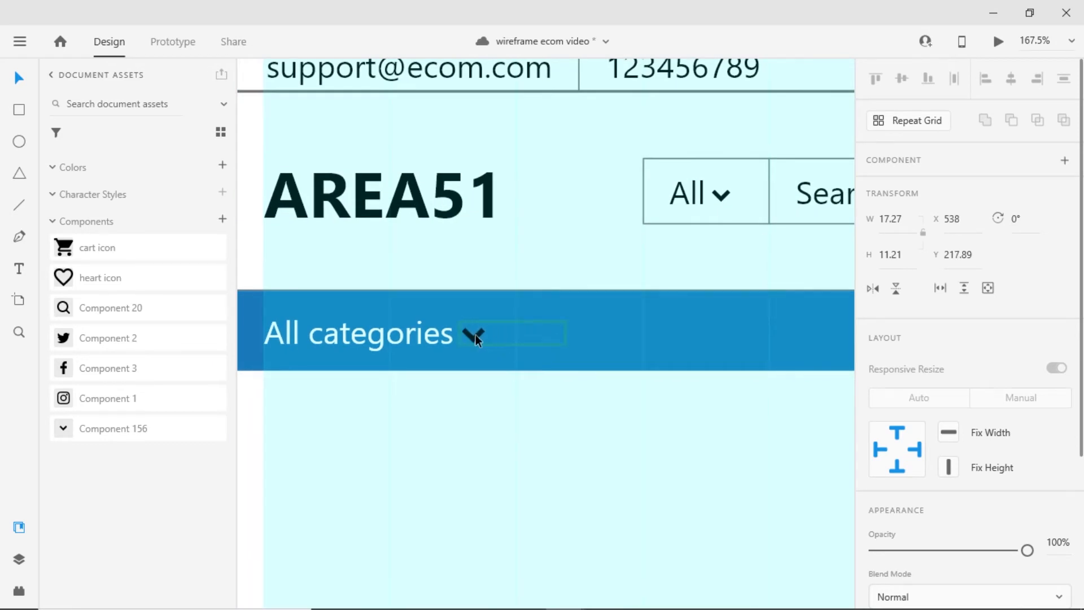
Fill the down arrow beside "All categories" with the saved white #FFFFFF.
{"action": "left_click", "coordinate": [474, 336]}
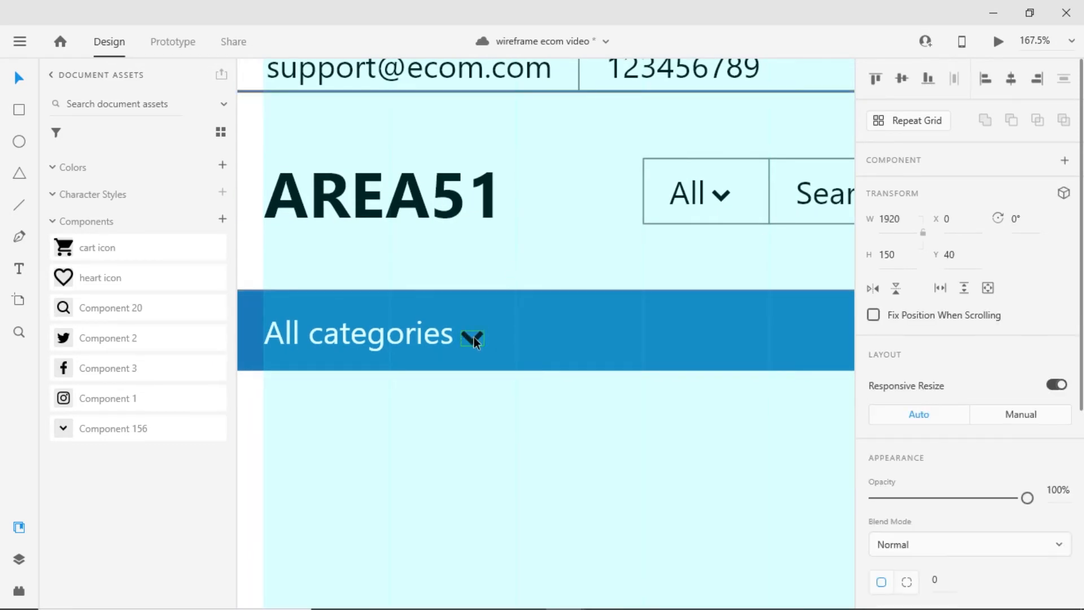
{"action": "double_click", "coordinate": [473, 337]}
{"action": "left_click", "coordinate": [906, 505]}
{"action": "left_click", "coordinate": [707, 583]}
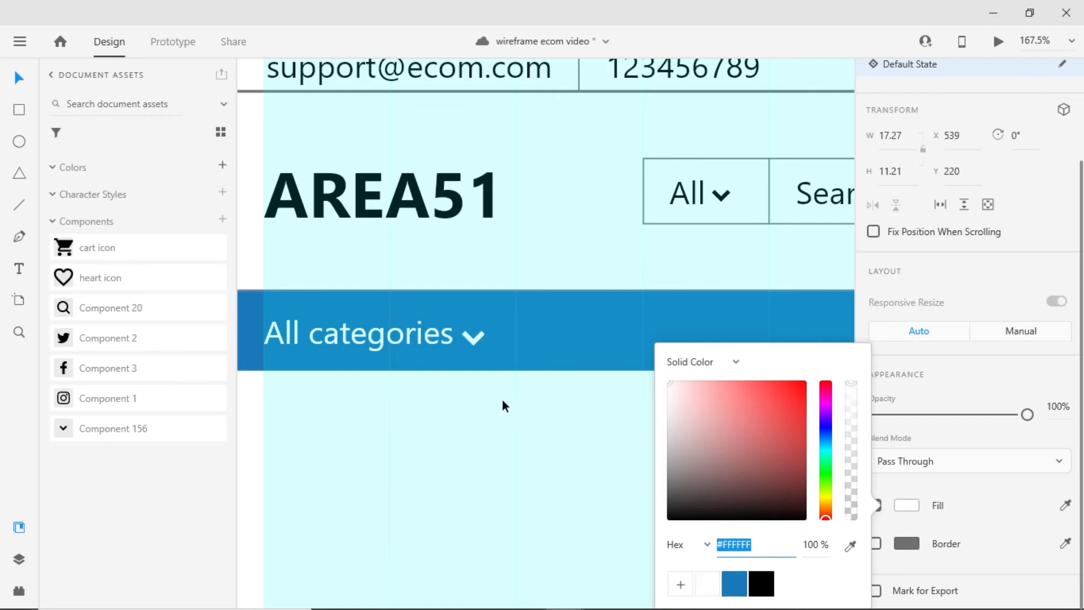
Group the white down arrow with the "All categories" text.
{"action": "left_click", "coordinate": [407, 341], "text": "shift"}
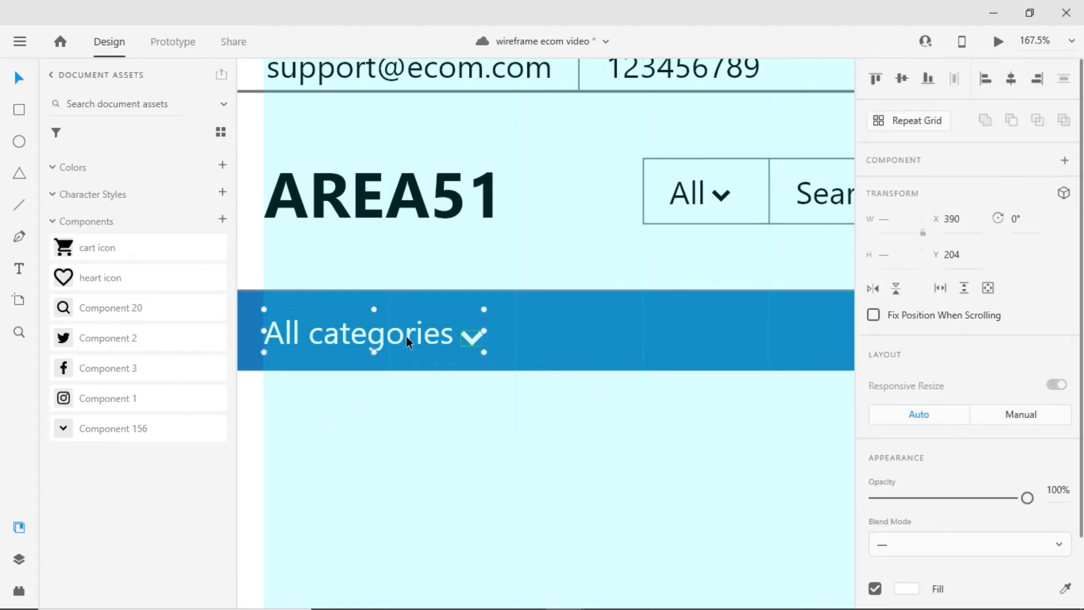
{"action": "key", "text": "ctrl+g"}
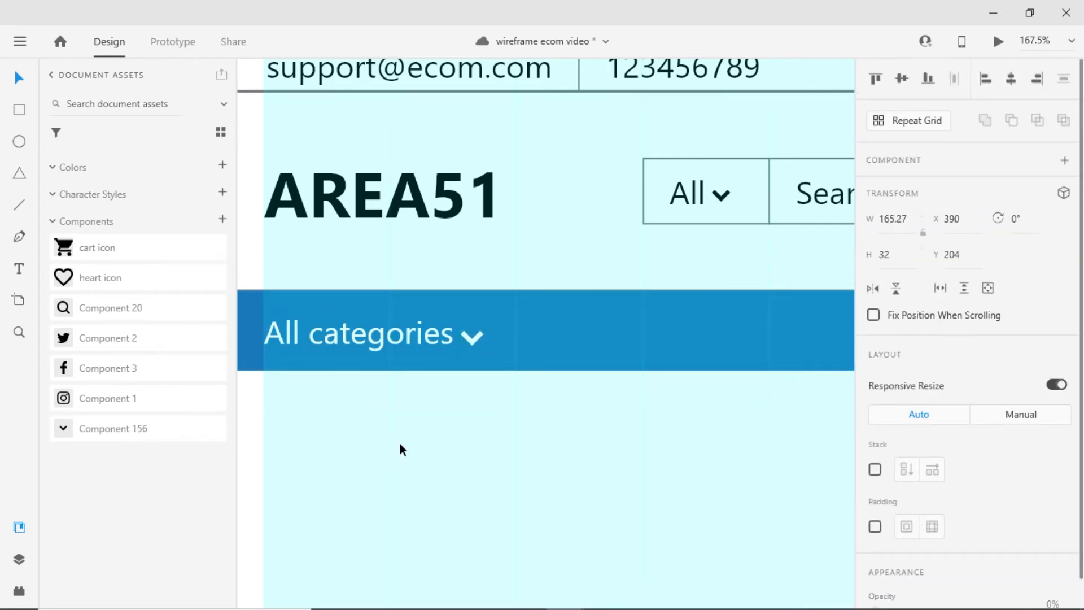
{"action": "left_click", "coordinate": [400, 443]}
Check the navigation items in the hand-drawn sketch and save the document.
{"action": "scroll", "coordinate": [399, 443], "scroll_direction": "down", "scroll_amount": 10}
{"action": "left_click_drag", "start_coordinate": [705, 390], "coordinate": [345, 382]}
{"action": "scroll", "coordinate": [550, 360], "scroll_direction": "up", "scroll_amount": 5}
{"action": "scroll", "coordinate": [550, 361], "scroll_direction": "down", "scroll_amount": 3}
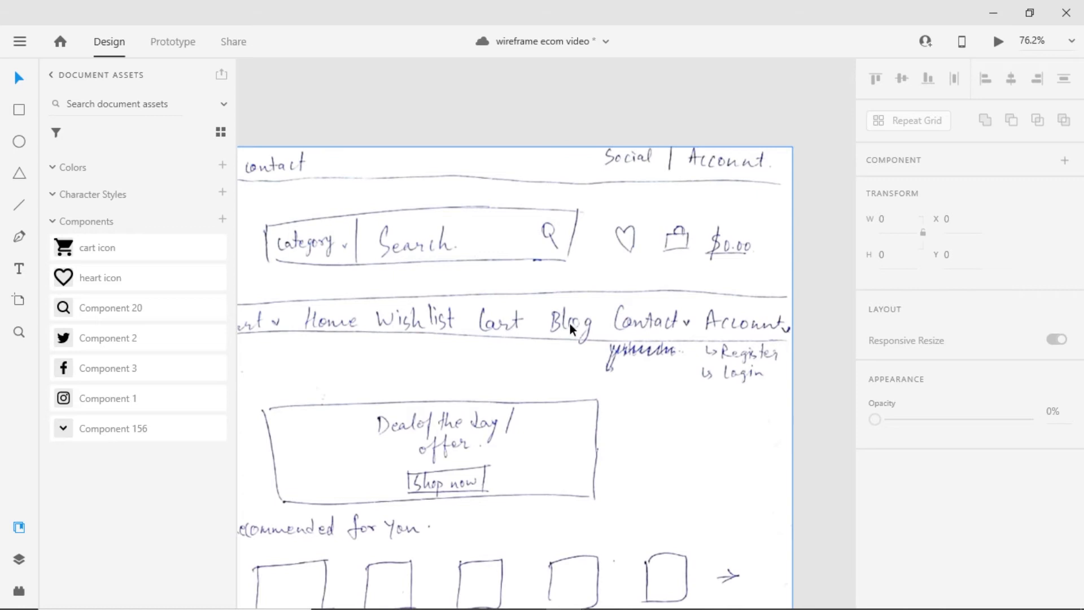
{"action": "left_click_drag", "start_coordinate": [734, 323], "coordinate": [781, 320]}
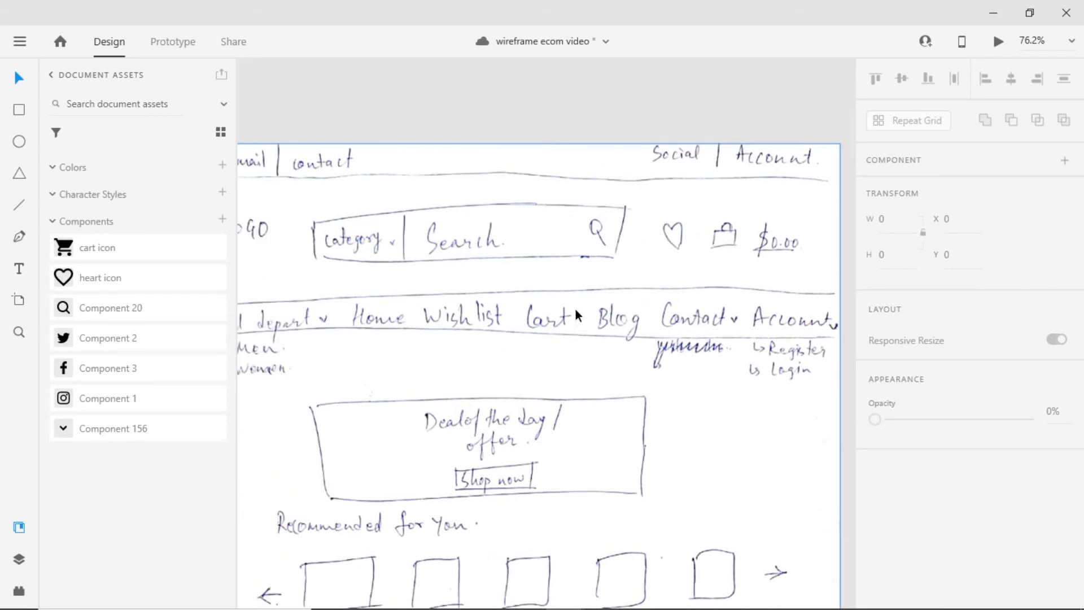
{"action": "key", "text": "ctrl+s"}
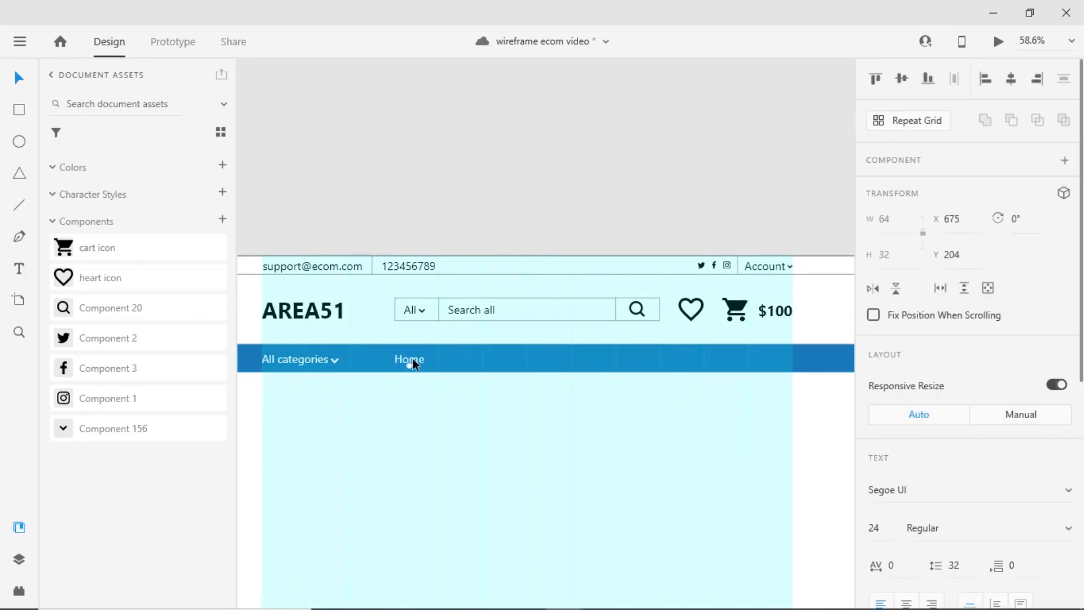
Duplicate the "Home" label along the blue bar until there are six menu labels in a row.
{"action": "key", "text": "alt"}
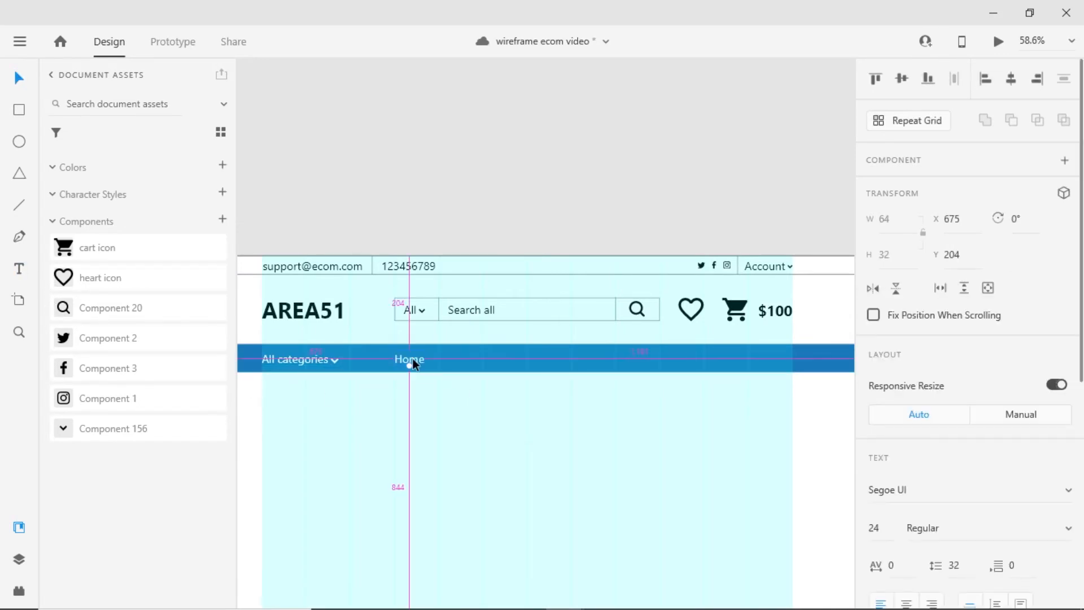
{"action": "left_click_drag", "start_coordinate": [412, 359], "coordinate": [463, 360]}
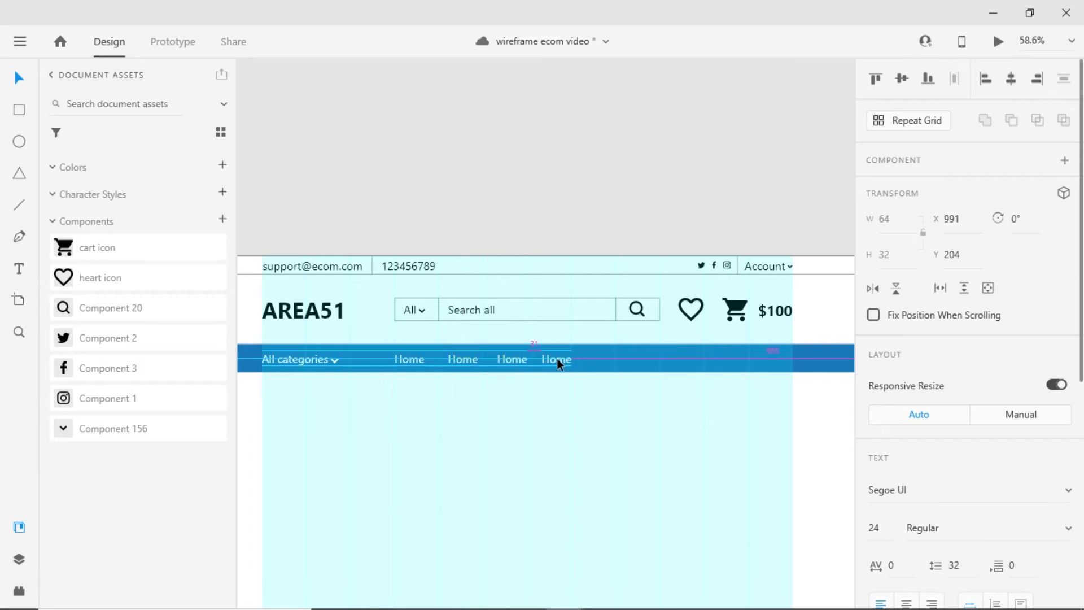
{"action": "left_click_drag", "start_coordinate": [556, 358], "coordinate": [644, 360]}
Change the second and third "Home" labels on the blue bar to "Men" and "Women".
{"action": "scroll", "coordinate": [406, 359], "scroll_direction": "up", "scroll_amount": 2}
{"action": "left_click", "coordinate": [490, 359]}
{"action": "double_click", "coordinate": [489, 356]}
{"action": "type", "text": "M"}
{"action": "key", "text": "Escape"}
{"action": "left_click", "coordinate": [574, 360]}
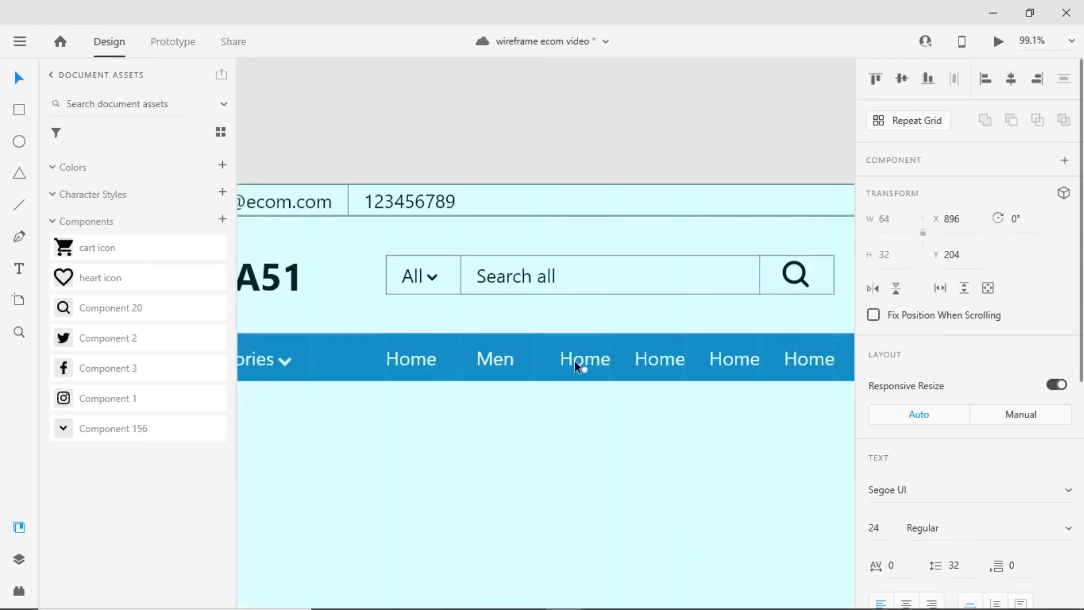
{"action": "double_click", "coordinate": [574, 360]}
{"action": "type", "text": "Wome"}
{"action": "key", "text": "Escape"}
Change the fourth and fifth menu labels to "Blogs" and "Contact us".
{"action": "left_click", "coordinate": [665, 356]}
{"action": "double_click", "coordinate": [665, 357]}
{"action": "type", "text": "Blogs"}
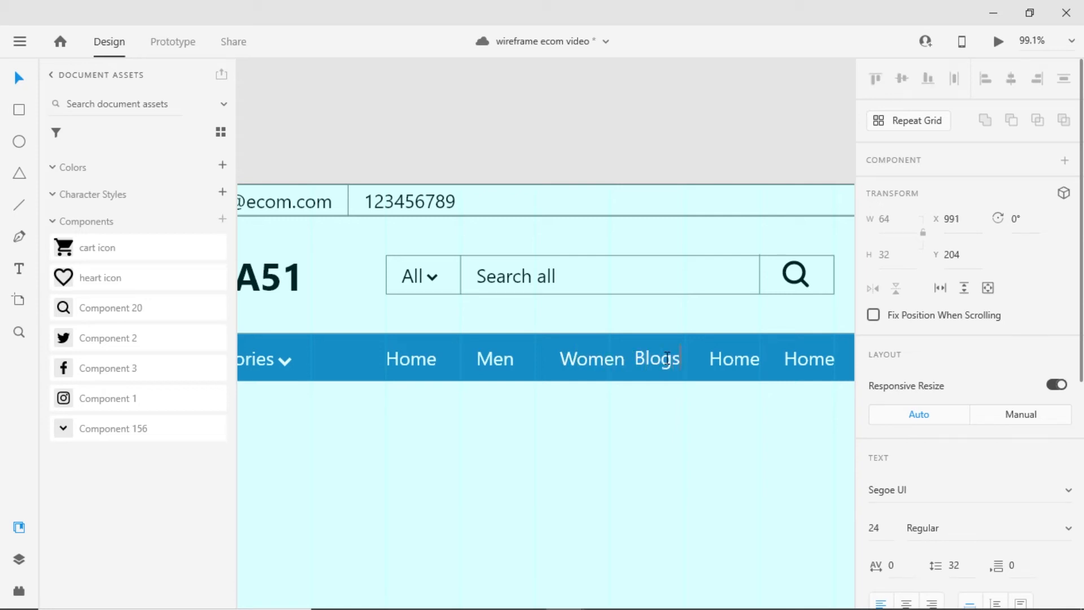
{"action": "key", "text": "Escape"}
{"action": "left_click", "coordinate": [734, 357]}
{"action": "double_click", "coordinate": [734, 357]}
{"action": "type", "text": "Contact us"}
Change the last menu label to "My account" and move it flush with the grid's end at X 1407.
{"action": "left_click", "coordinate": [806, 362]}
{"action": "left_click_drag", "start_coordinate": [717, 440], "coordinate": [513, 441]}
{"action": "double_click", "coordinate": [621, 360]}
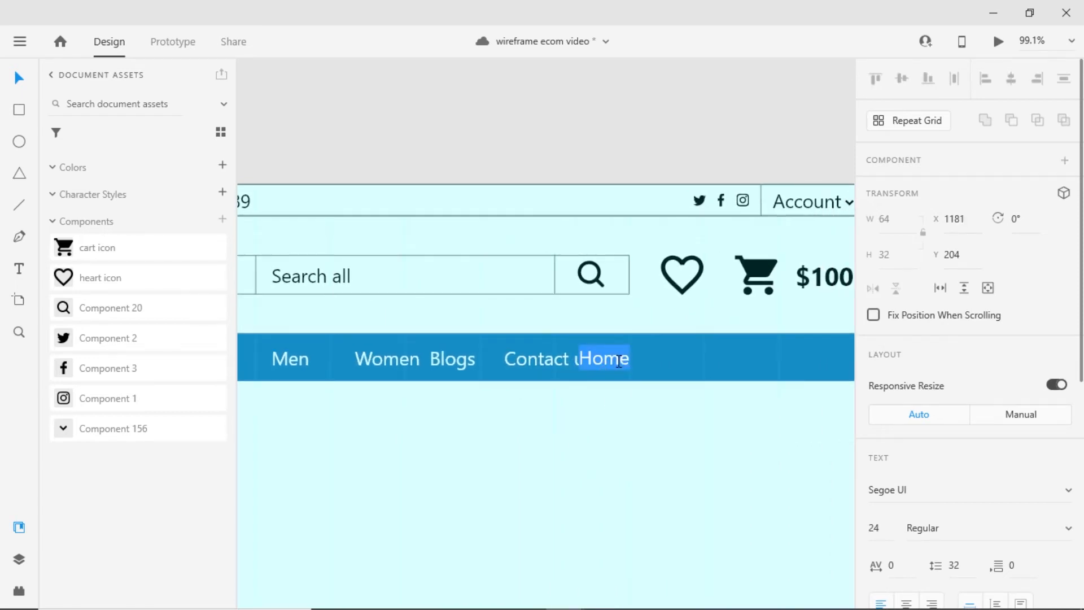
{"action": "type", "text": "My account"}
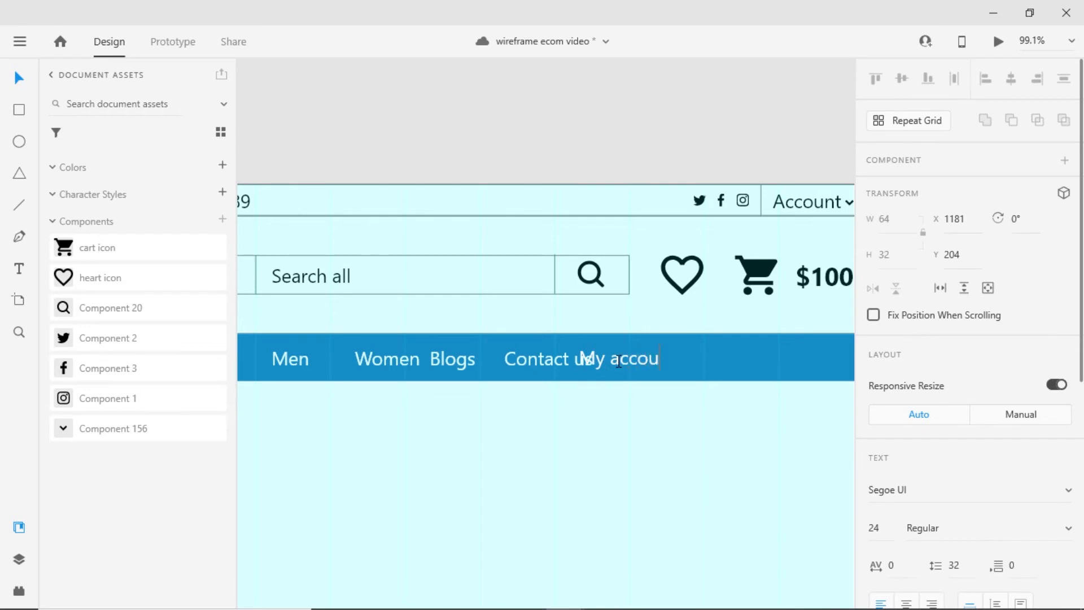
{"action": "scroll", "coordinate": [596, 409], "scroll_direction": "down", "scroll_amount": 5}
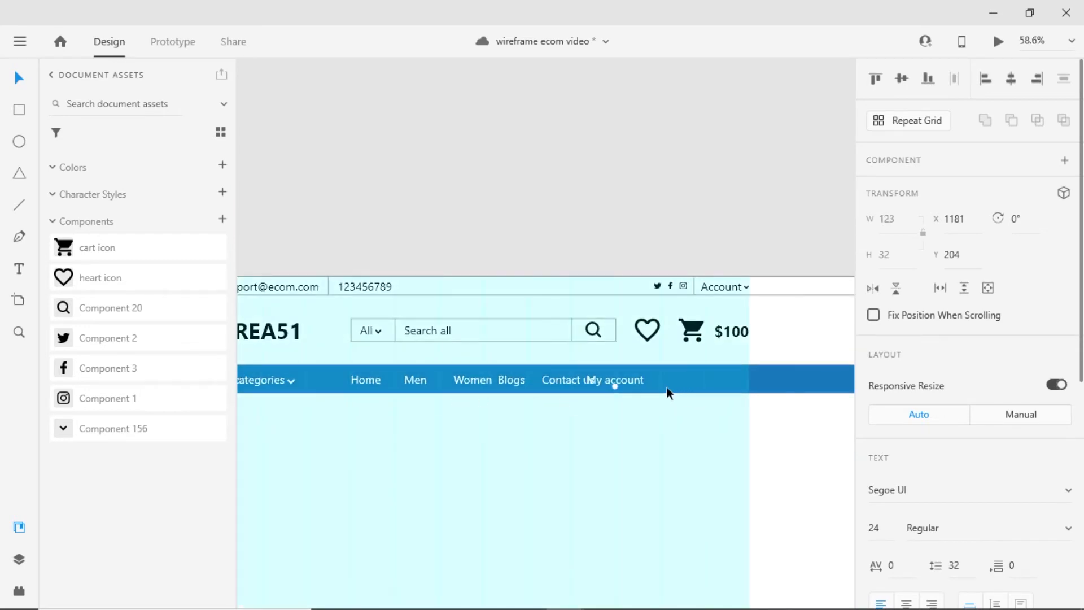
{"action": "left_click_drag", "start_coordinate": [657, 360], "coordinate": [760, 360]}
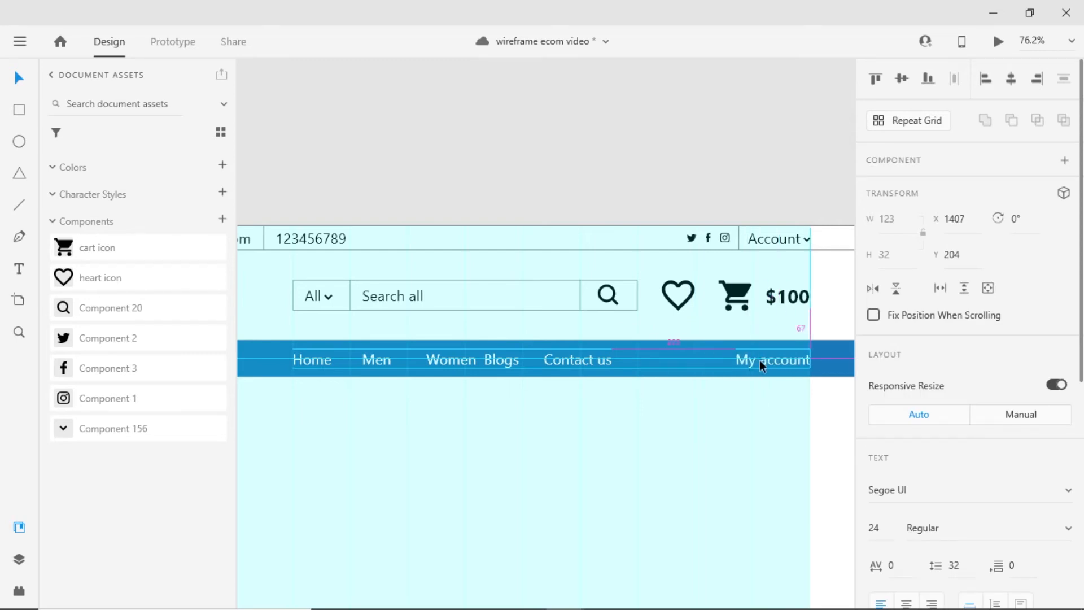
Move the "Contact us" label close before "My account", to X 1265.
{"action": "left_click_drag", "start_coordinate": [557, 357], "coordinate": [661, 361]}
{"action": "key", "text": "Right"}
{"action": "key", "text": "Right"}
{"action": "key", "text": "Right"}
{"action": "key", "text": "Right"}
{"action": "key", "text": "Right"}
{"action": "key", "text": "Right"}
{"action": "key", "text": "Right"}
{"action": "key", "text": "Right"}
{"action": "key", "text": "Right"}
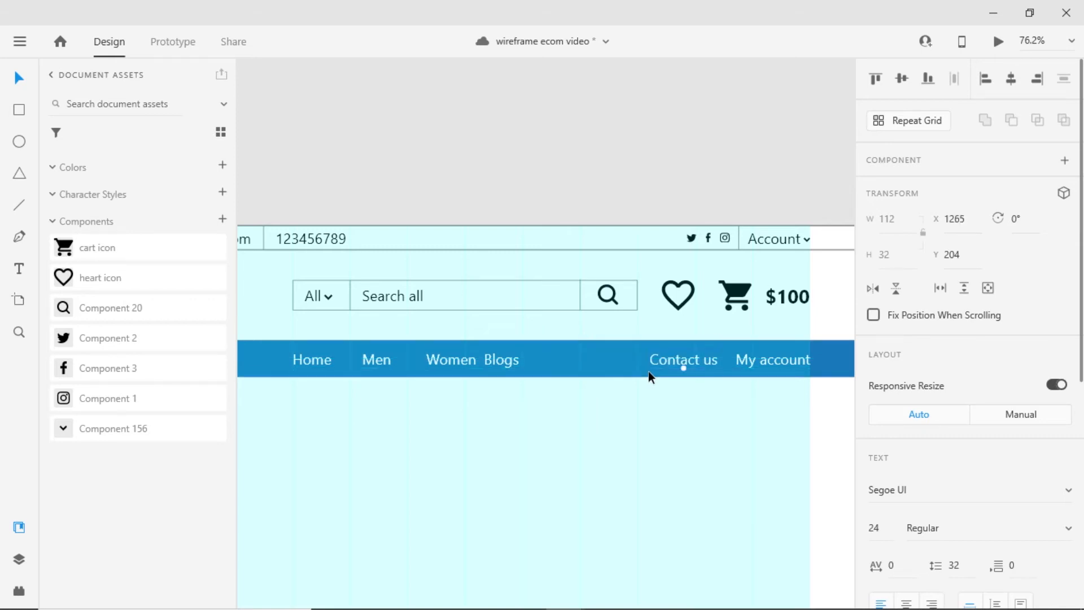
Move "Blogs", "Women", "Men" and "Home" in front of "Contact us" with equal 30 px gaps between the labels.
{"action": "left_click_drag", "start_coordinate": [496, 358], "coordinate": [606, 357]}
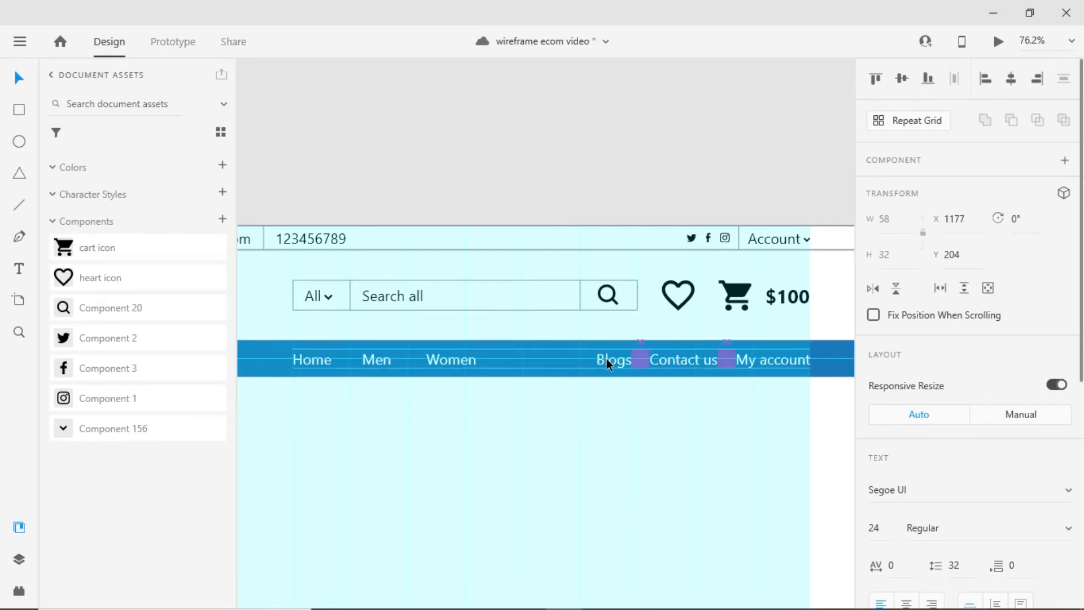
{"action": "left_click_drag", "start_coordinate": [437, 359], "coordinate": [540, 361]}
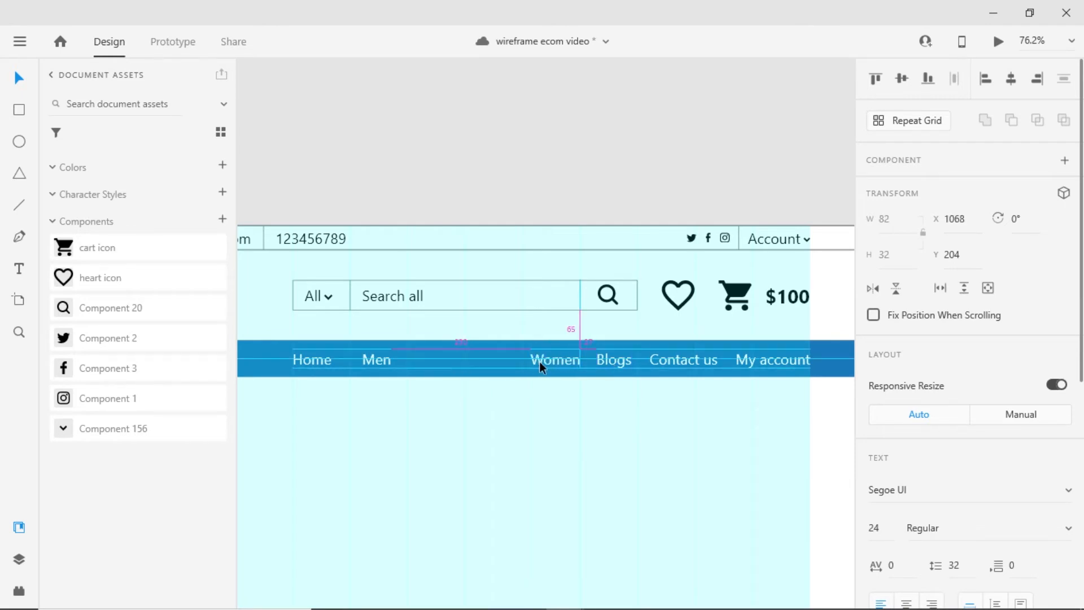
{"action": "key", "text": "Left"}
{"action": "key", "text": "Left"}
{"action": "key", "text": "Left"}
{"action": "scroll", "coordinate": [394, 331], "scroll_direction": "up", "scroll_amount": 2}
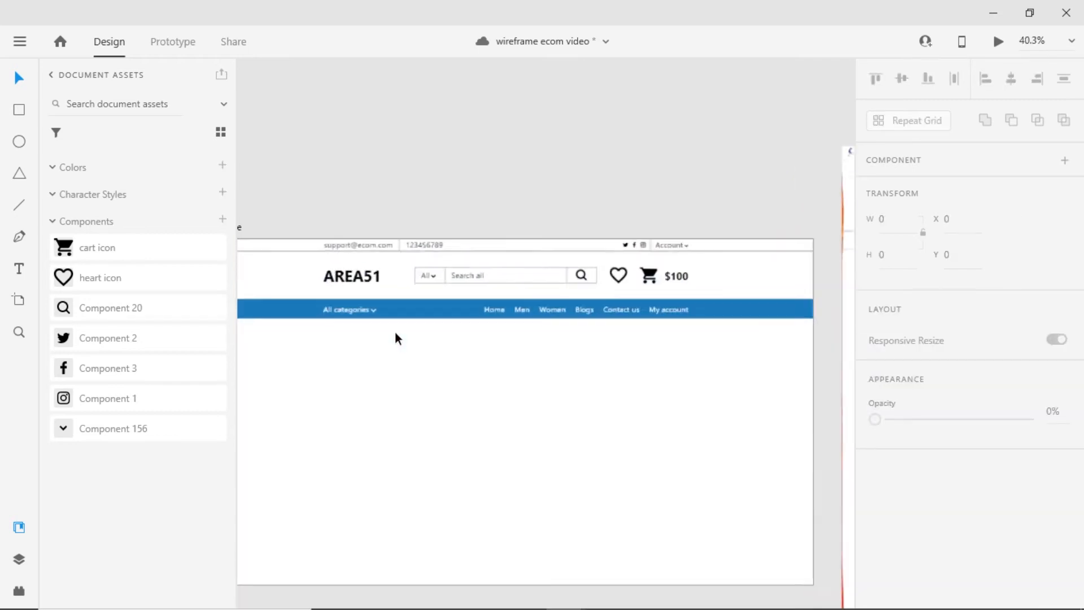
Group the six menu labels together with the "All categories" dropdown.
{"action": "left_click_drag", "start_coordinate": [422, 391], "coordinate": [422, 394]}
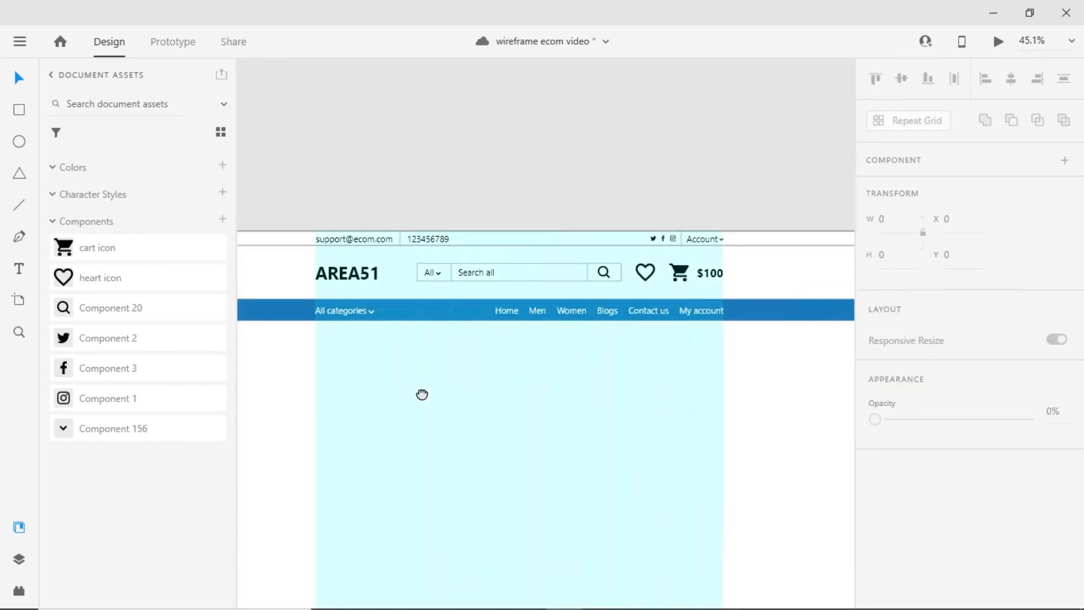
{"action": "scroll", "coordinate": [445, 390], "scroll_direction": "up", "scroll_amount": 2}
{"action": "left_click", "coordinate": [688, 353]}
{"action": "left_click", "coordinate": [637, 354], "text": "shift"}
{"action": "left_click", "coordinate": [594, 353], "text": "shift"}
{"action": "left_click", "coordinate": [557, 353], "text": "shift"}
{"action": "left_click", "coordinate": [525, 352], "text": "shift"}
{"action": "left_click", "coordinate": [492, 351], "text": "shift"}
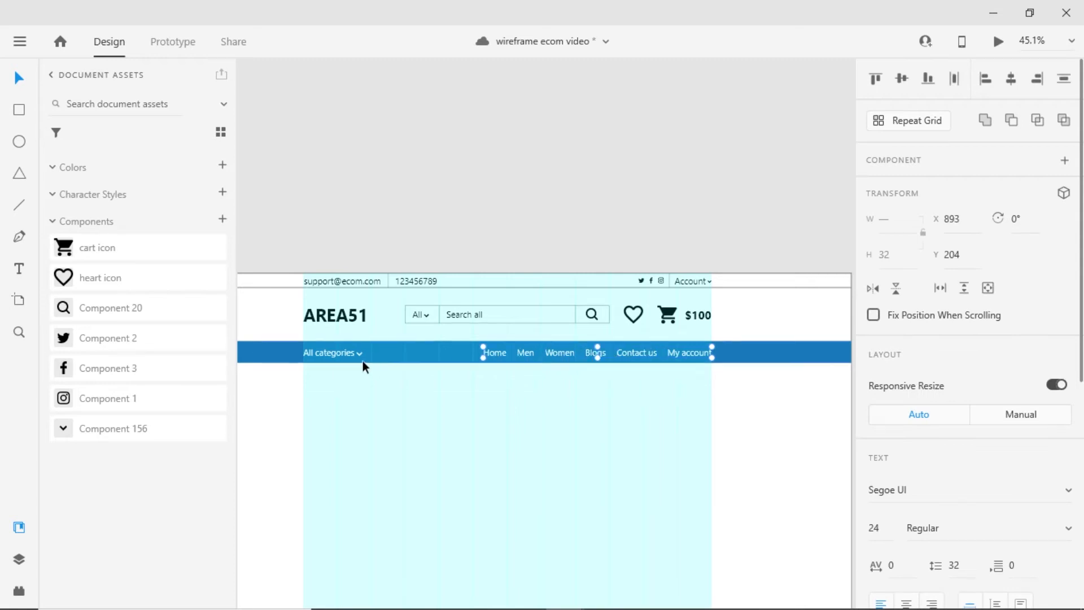
{"action": "left_click", "coordinate": [328, 353], "text": "shift"}
{"action": "key", "text": "ctrl+g"}
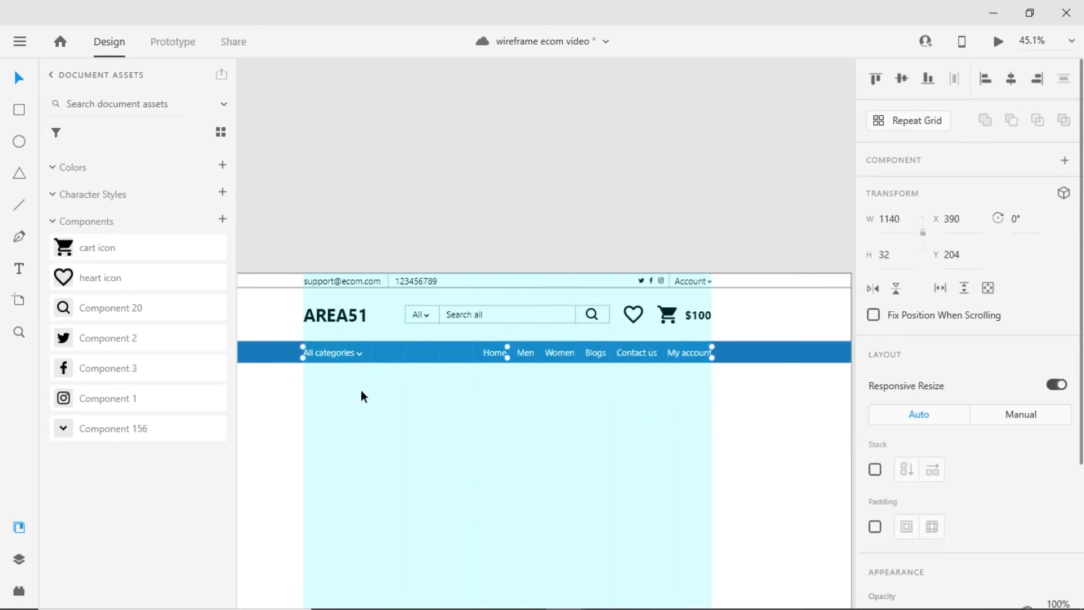
Align the menu group to the vertical middle of the blue bar.
{"action": "left_click", "coordinate": [739, 351], "text": "shift"}
{"action": "left_click", "coordinate": [903, 84]}
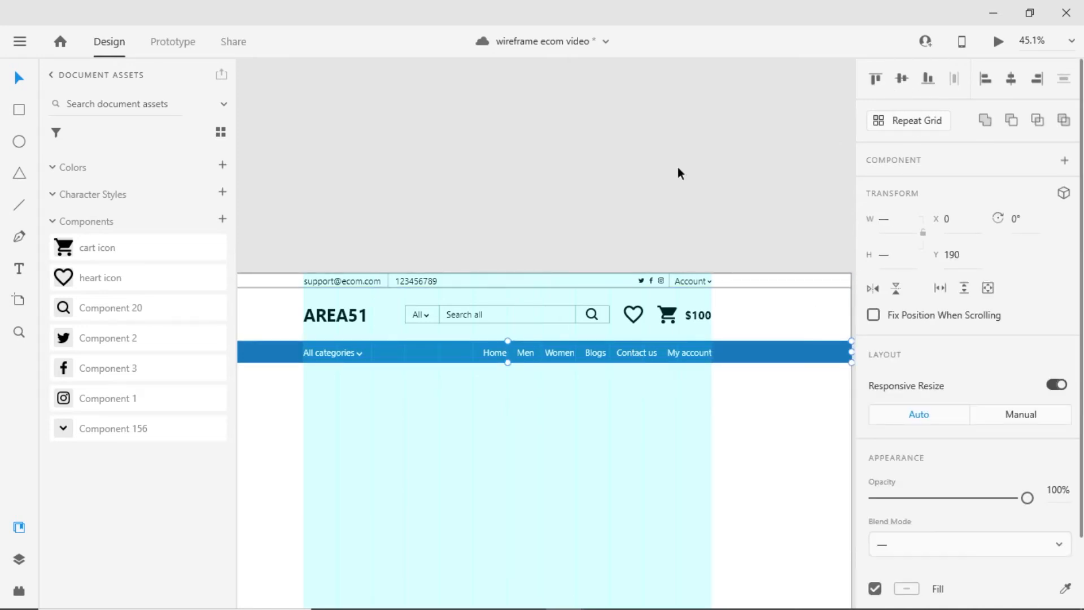
{"action": "left_click", "coordinate": [677, 167]}
Group the menu items with the blue bar behind them.
{"action": "left_click", "coordinate": [682, 354]}
{"action": "left_click", "coordinate": [753, 354], "text": "shift"}
{"action": "key", "text": "ctrl+g"}
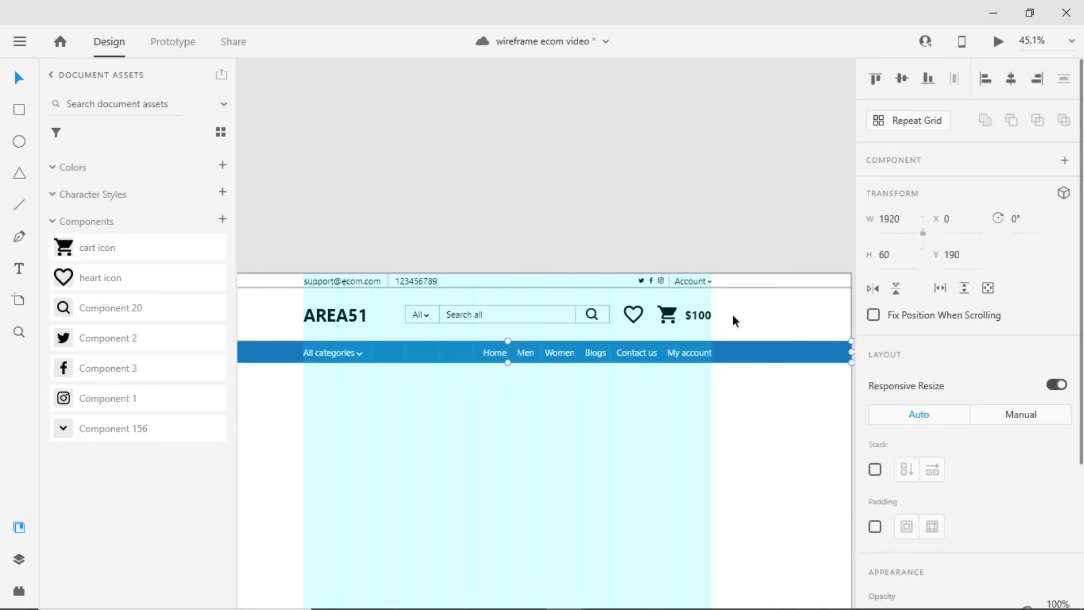
{"action": "left_click", "coordinate": [733, 314]}
{"action": "left_click_drag", "start_coordinate": [733, 355], "coordinate": [738, 382]}
{"action": "key", "text": "ctrl+z"}
{"action": "left_click", "coordinate": [706, 193]}
Save the blue menu bar group as a component named "Navigation bar".
{"action": "left_click", "coordinate": [737, 353]}
{"action": "key", "text": "ctrl+k"}
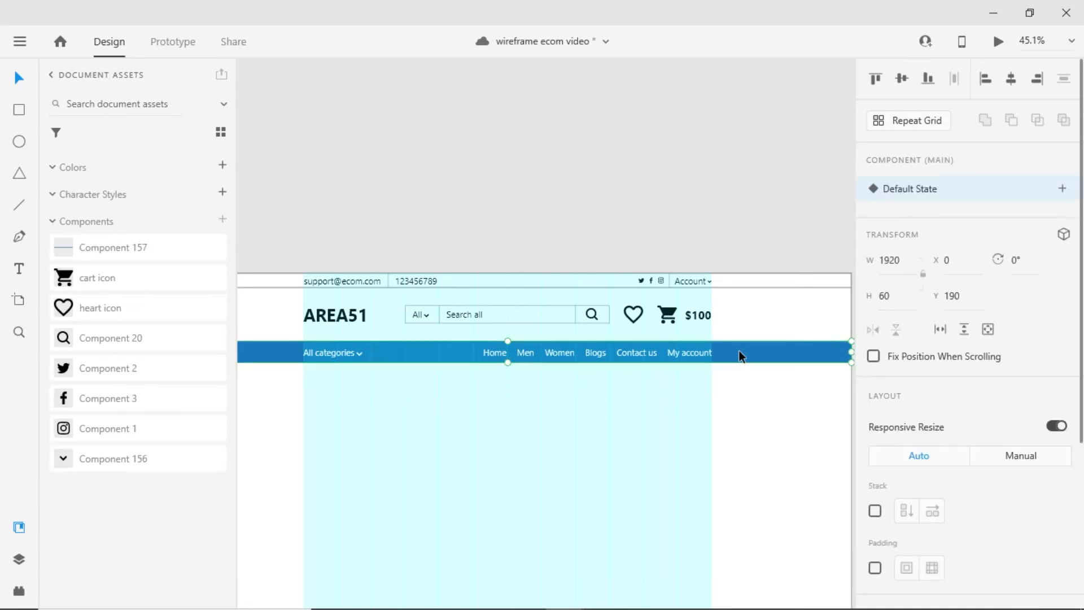
{"action": "double_click", "coordinate": [113, 249]}
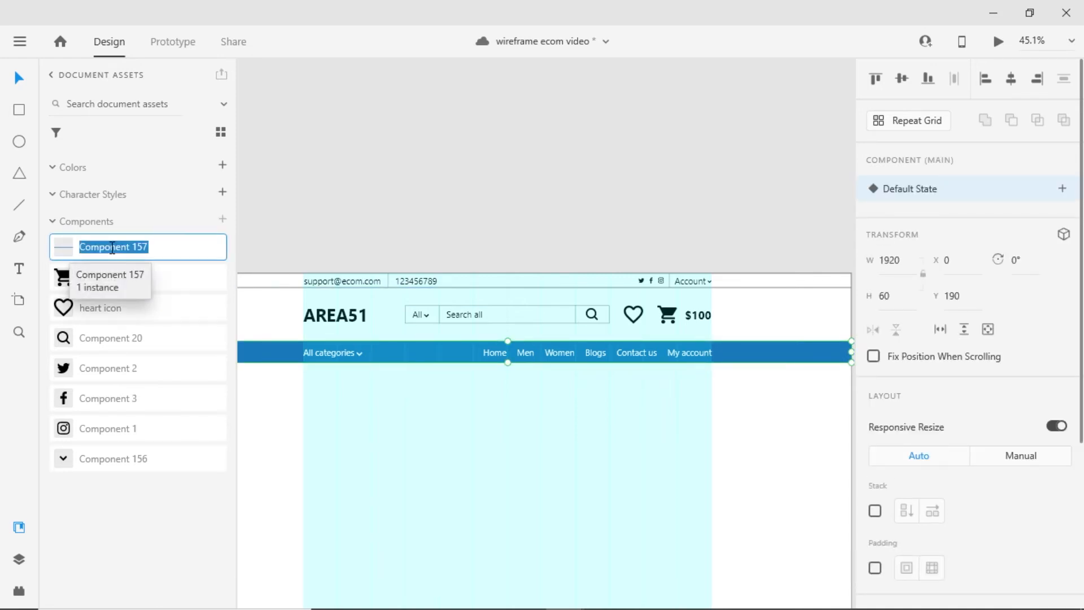
{"action": "type", "text": "Navigation bar"}
{"action": "key", "text": "Return"}
Try an instance of the "Navigation bar" component on the empty canvas above the homepage artboard, and delete it.
{"action": "scroll", "coordinate": [381, 358], "scroll_direction": "down", "scroll_amount": 4}
{"action": "left_click_drag", "start_coordinate": [420, 388], "coordinate": [413, 394]}
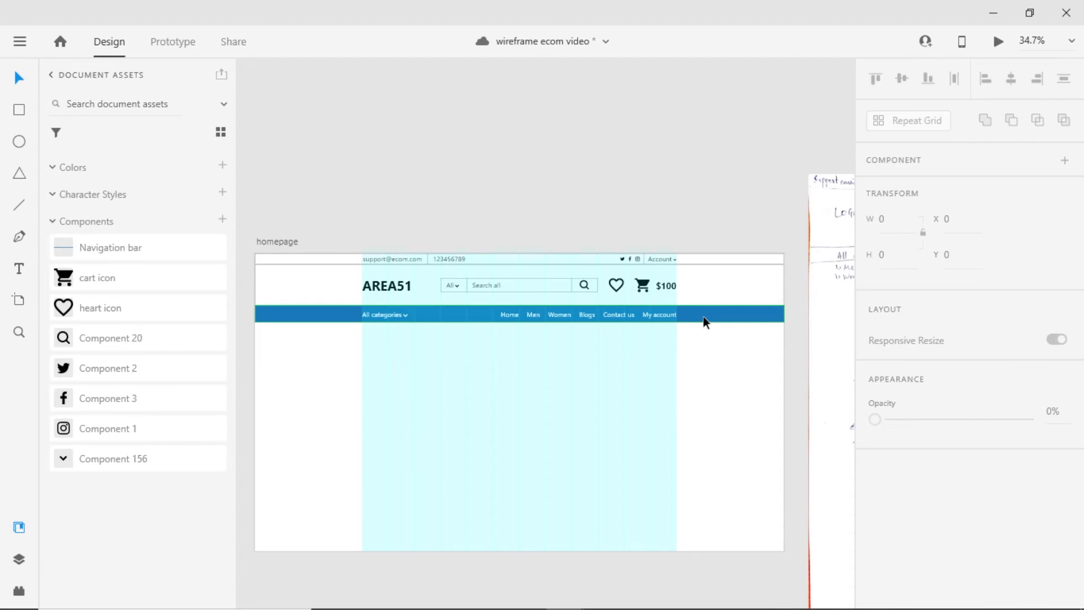
{"action": "left_click_drag", "start_coordinate": [744, 313], "coordinate": [751, 365]}
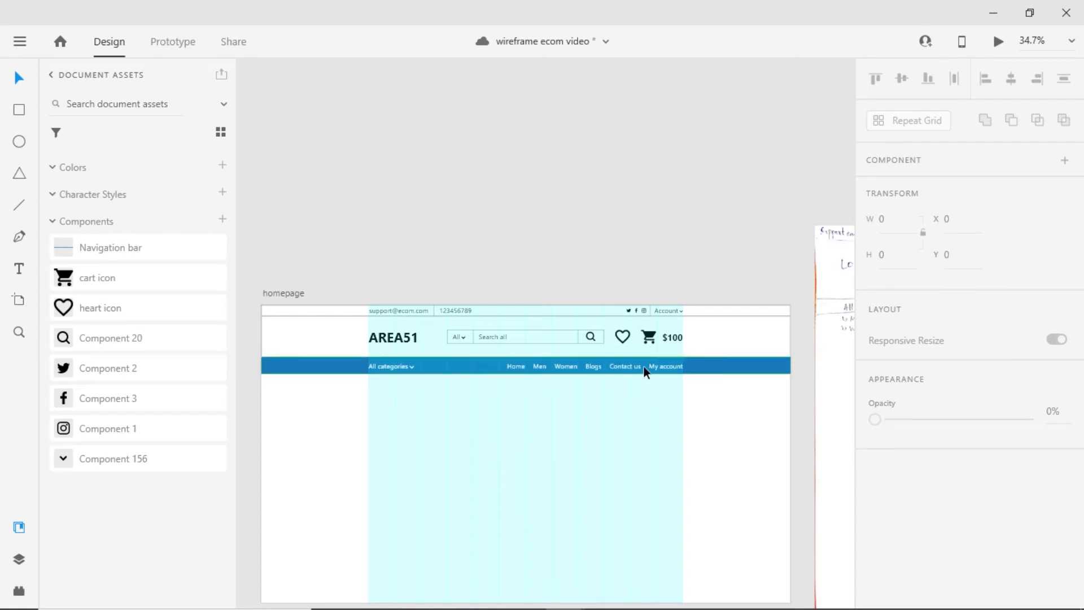
{"action": "left_click_drag", "start_coordinate": [87, 249], "coordinate": [448, 233]}
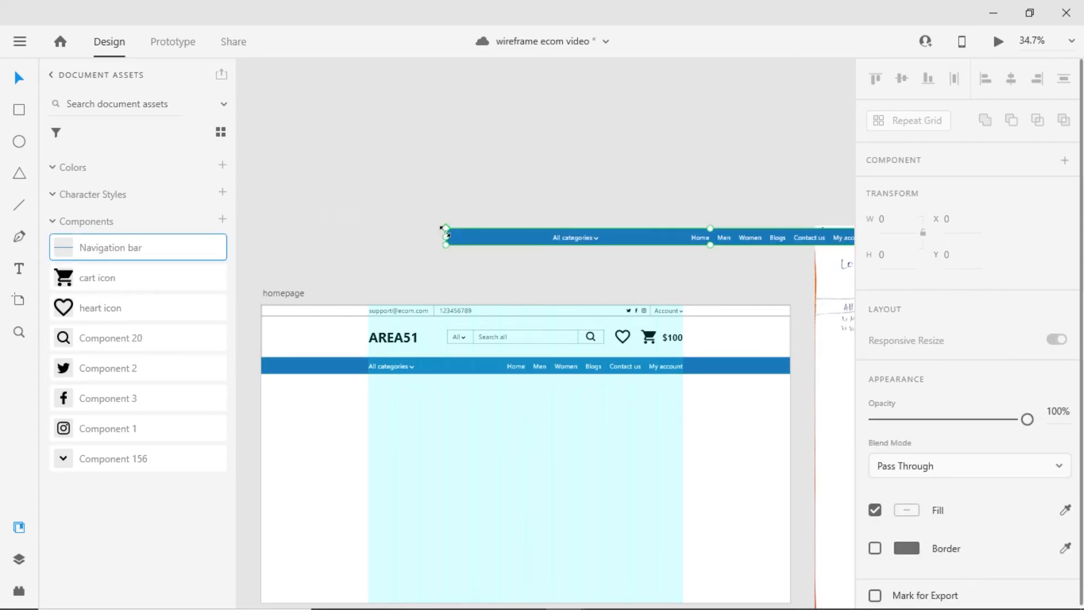
{"action": "left_click_drag", "start_coordinate": [569, 239], "coordinate": [433, 204]}
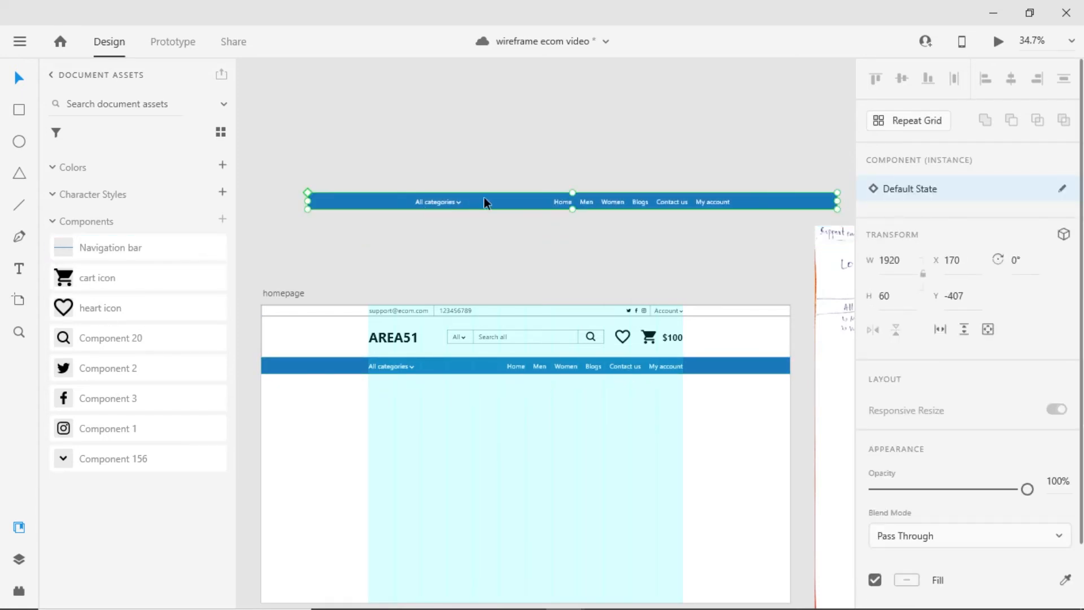
{"action": "key", "text": "Delete"}
Group the contact strip, logo and search row and navigation bar, and save them as a component named "header".
{"action": "left_click_drag", "start_coordinate": [345, 271], "coordinate": [697, 363]}
{"action": "key", "text": "ctrl+g"}
{"action": "key", "text": "ctrl+k"}
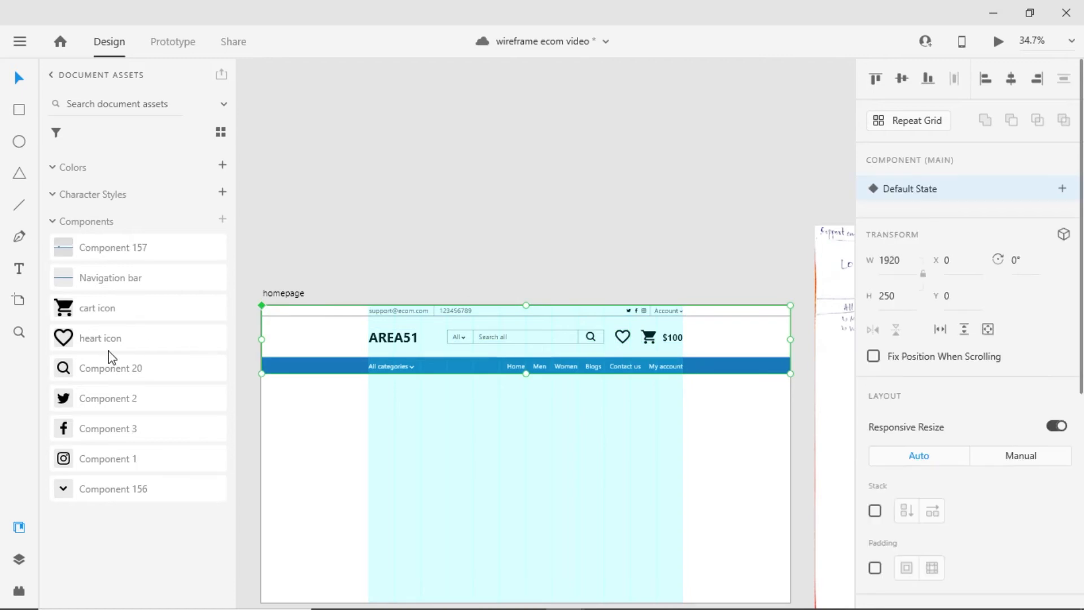
{"action": "double_click", "coordinate": [133, 249]}
{"action": "type", "text": "header"}
Place an instance of the "header" component on the empty canvas above the homepage artboard.
{"action": "left_click_drag", "start_coordinate": [102, 249], "coordinate": [497, 175]}
{"action": "left_click_drag", "start_coordinate": [614, 174], "coordinate": [402, 118]}
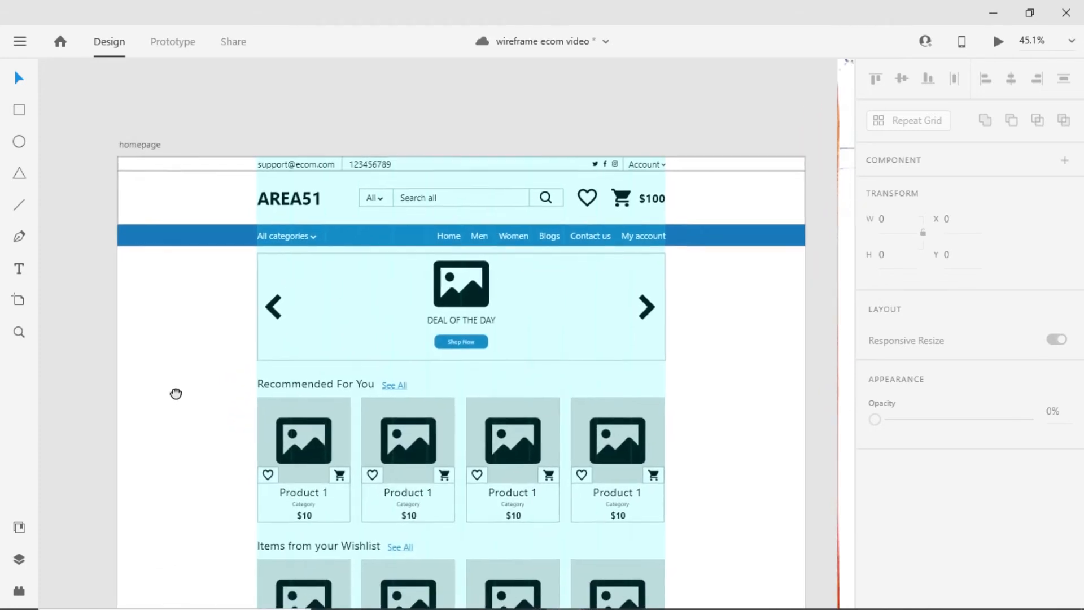
Examine the "DEAL OF THE DAY" banner's frame, image icon, caption, rounded "Shop Now" button and two slider arrows.
{"action": "left_click_drag", "start_coordinate": [175, 392], "coordinate": [166, 378]}
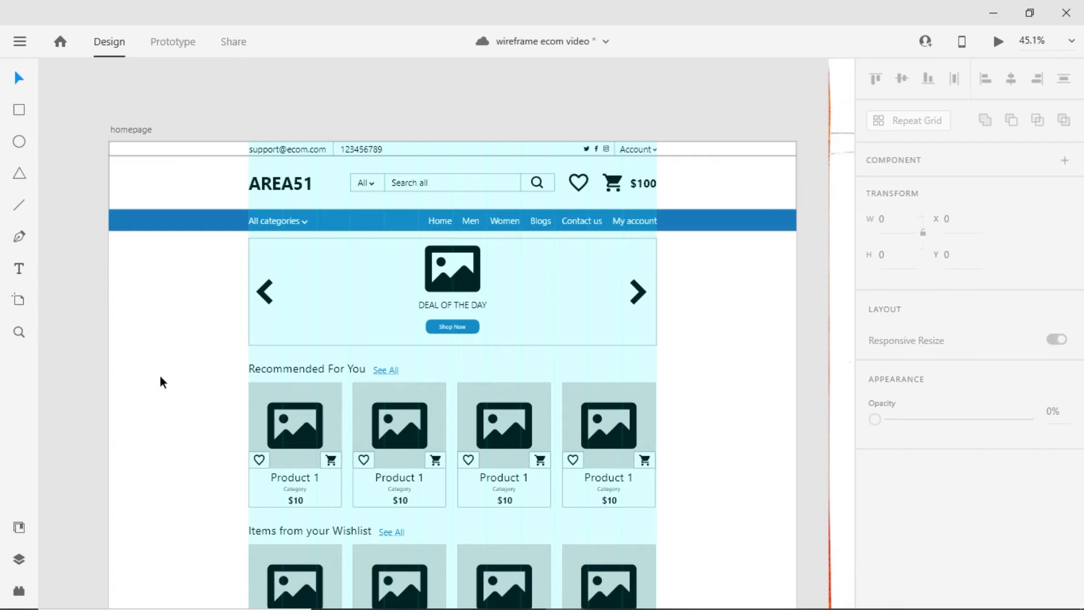
{"action": "left_click", "coordinate": [606, 338]}
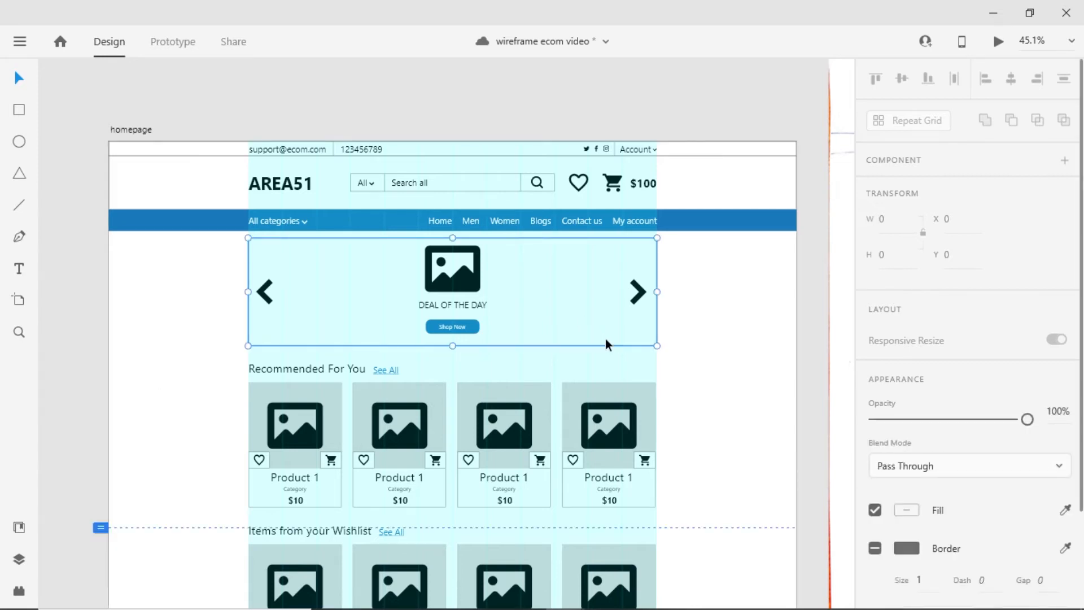
{"action": "double_click", "coordinate": [458, 284]}
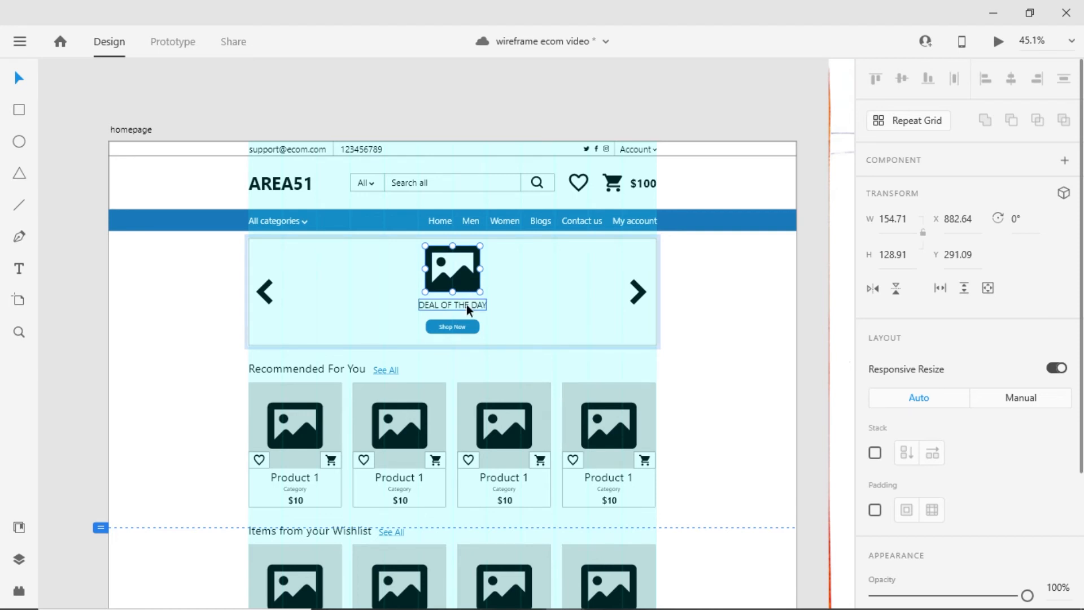
{"action": "scroll", "coordinate": [449, 323], "scroll_direction": "up", "scroll_amount": 3}
{"action": "scroll", "coordinate": [449, 322], "scroll_direction": "up", "scroll_amount": 5}
{"action": "left_click", "coordinate": [512, 331]}
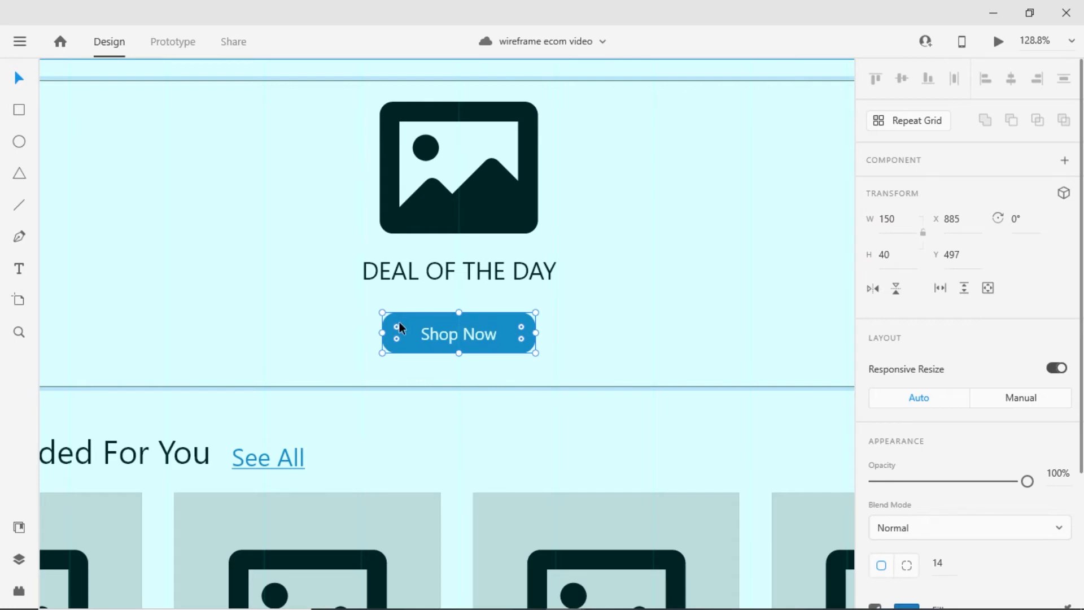
{"action": "left_click_drag", "start_coordinate": [520, 327], "coordinate": [522, 322]}
{"action": "left_click", "coordinate": [559, 339]}
{"action": "scroll", "coordinate": [464, 335], "scroll_direction": "down", "scroll_amount": 3}
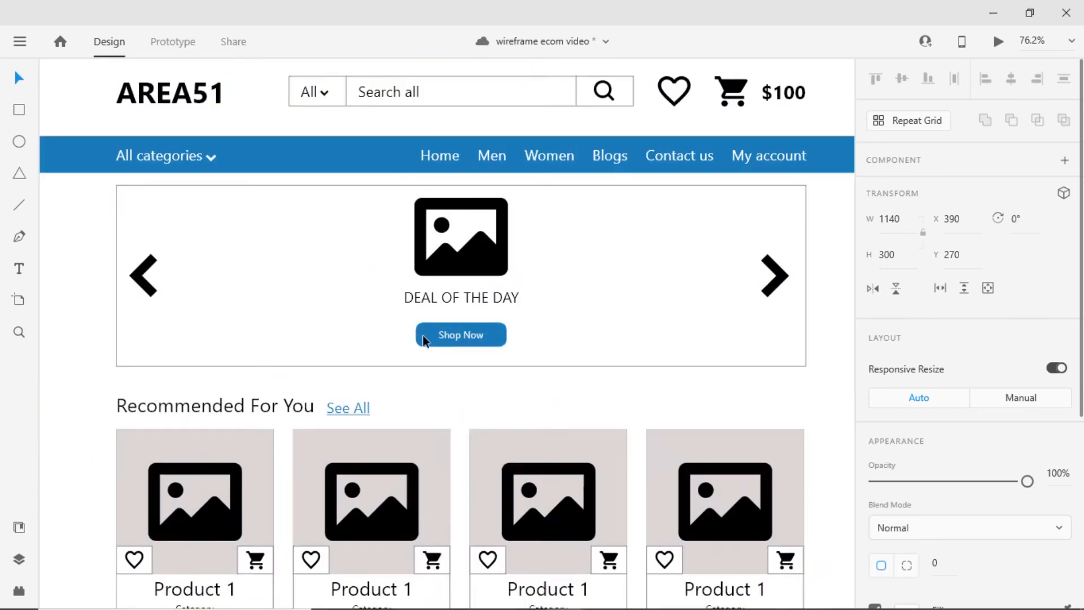
{"action": "left_click", "coordinate": [781, 282]}
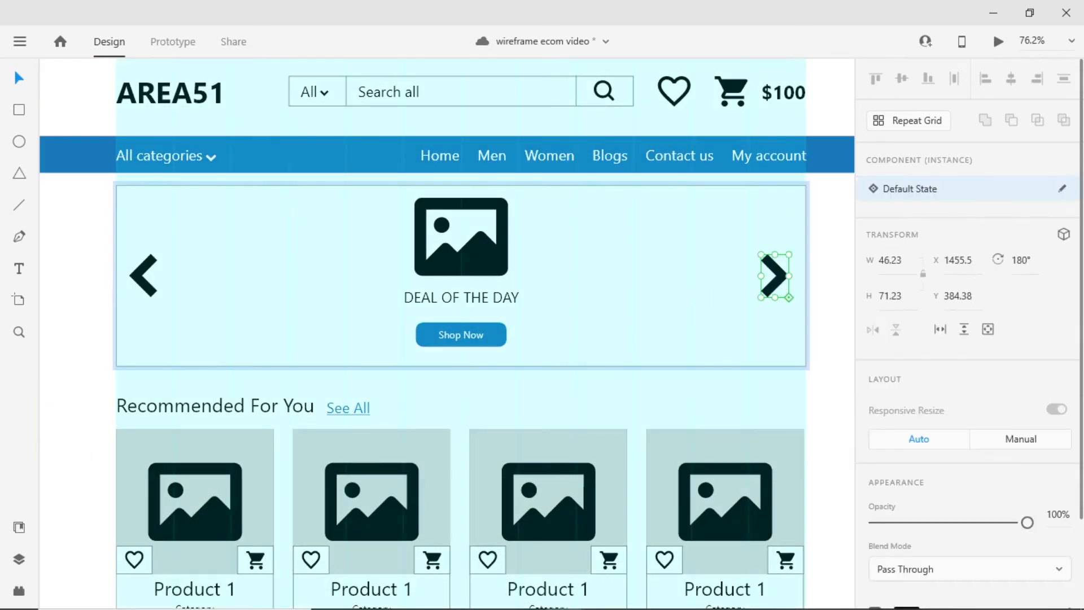
{"action": "left_click", "coordinate": [143, 275]}
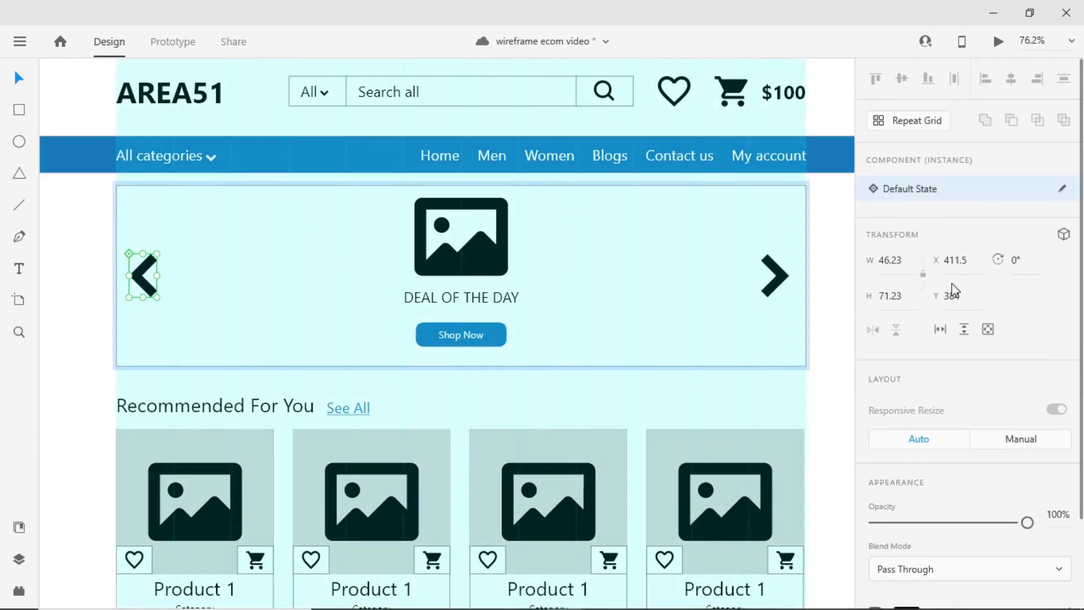
{"action": "left_click", "coordinate": [782, 276]}
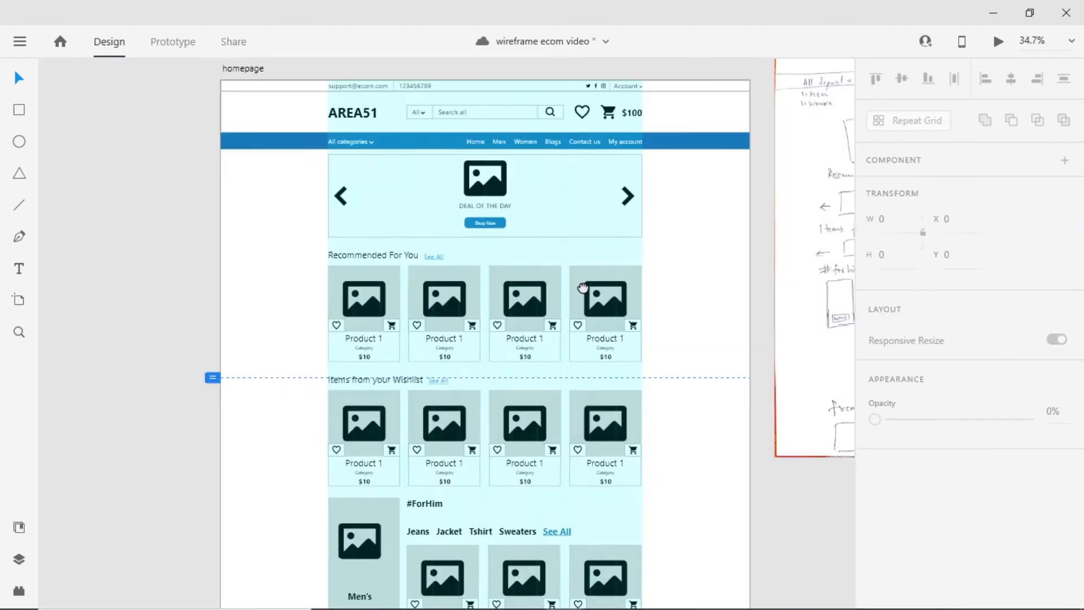
Compare the sketch's sections from the deal banner to the blog with the homepage's "Recommended For You" and wishlist product rows.
{"action": "left_click_drag", "start_coordinate": [581, 288], "coordinate": [442, 289]}
{"action": "scroll", "coordinate": [548, 271], "scroll_direction": "down", "scroll_amount": 2}
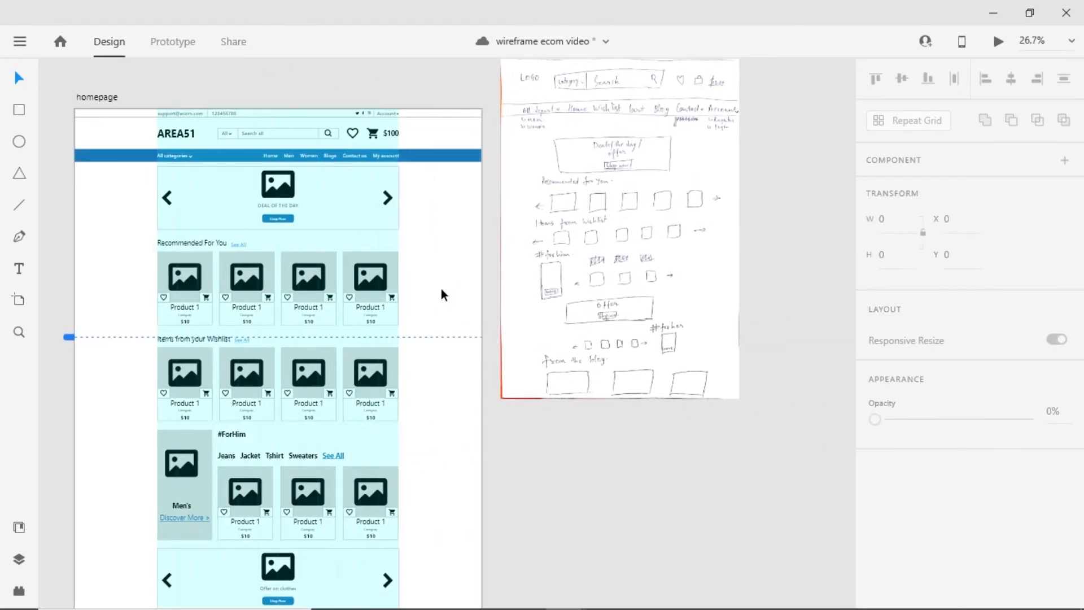
{"action": "scroll", "coordinate": [649, 249], "scroll_direction": "up", "scroll_amount": 4}
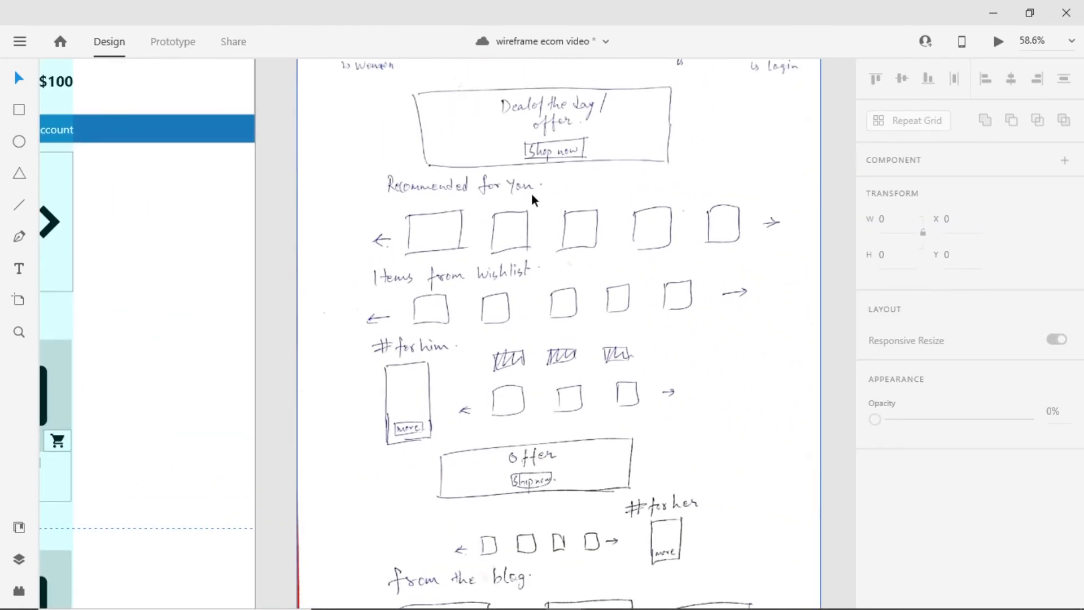
{"action": "scroll", "coordinate": [533, 294], "scroll_direction": "down", "scroll_amount": 1}
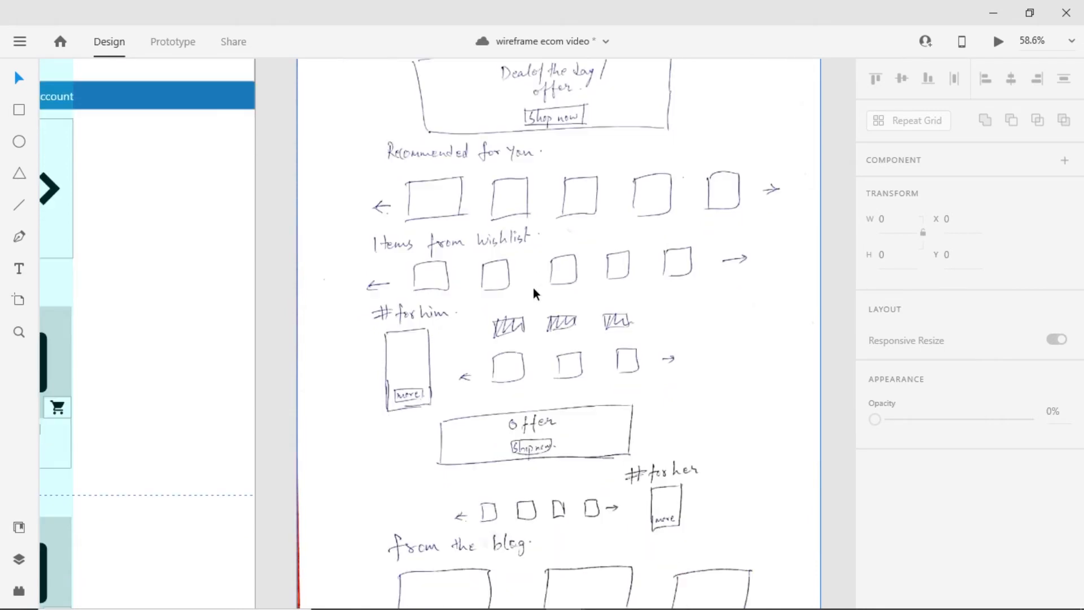
{"action": "scroll", "coordinate": [509, 320], "scroll_direction": "down", "scroll_amount": 3}
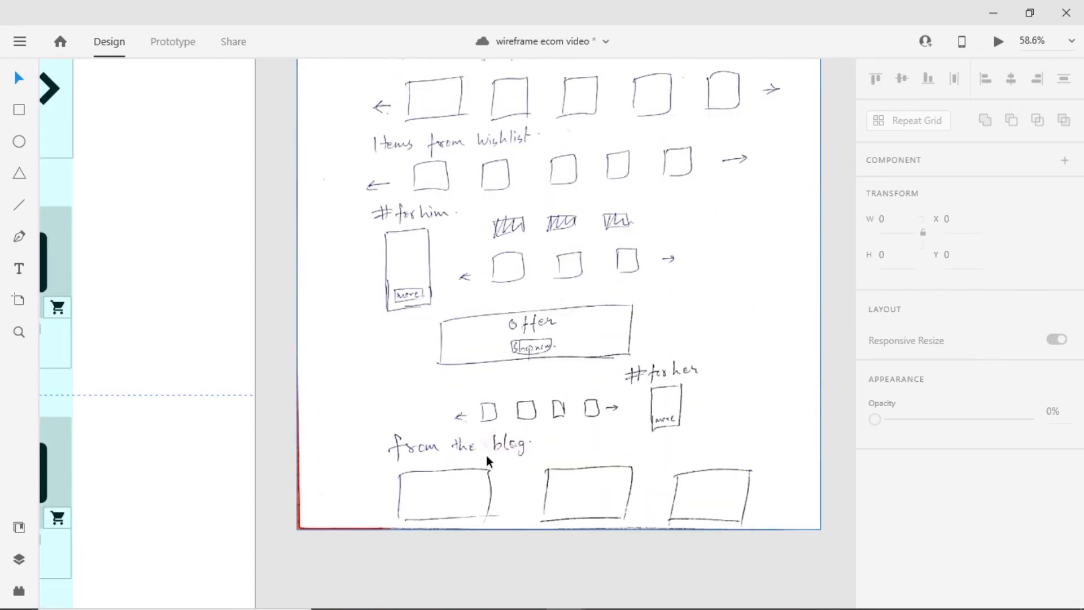
{"action": "scroll", "coordinate": [487, 454], "scroll_direction": "down", "scroll_amount": 2}
{"action": "left_click_drag", "start_coordinate": [425, 358], "coordinate": [795, 313]}
{"action": "left_click_drag", "start_coordinate": [648, 394], "coordinate": [672, 359]}
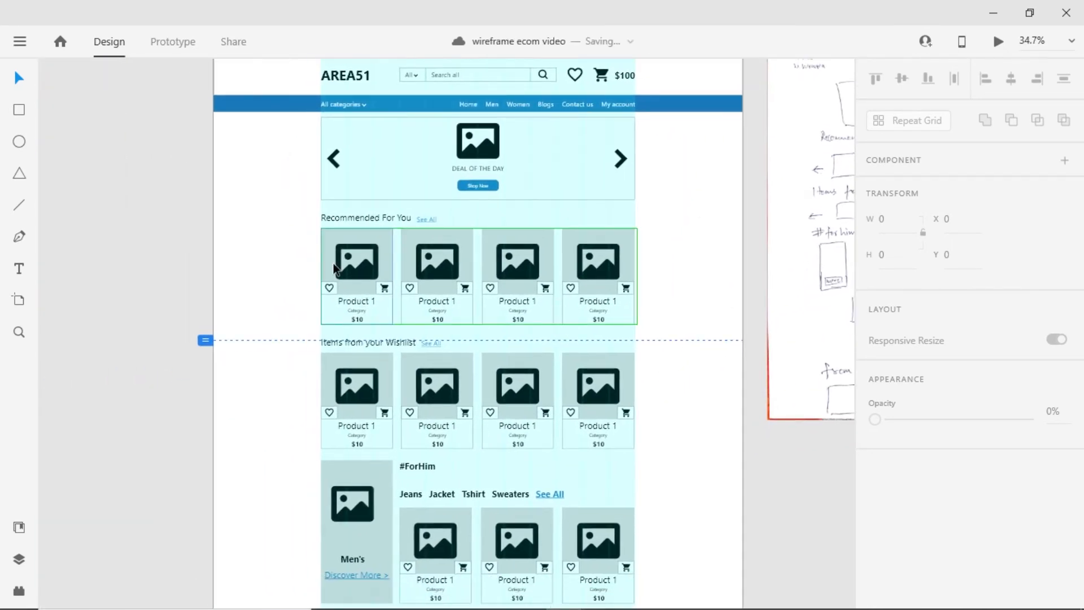
{"action": "scroll", "coordinate": [337, 265], "scroll_direction": "up", "scroll_amount": 3}
{"action": "left_click_drag", "start_coordinate": [511, 320], "coordinate": [402, 297]}
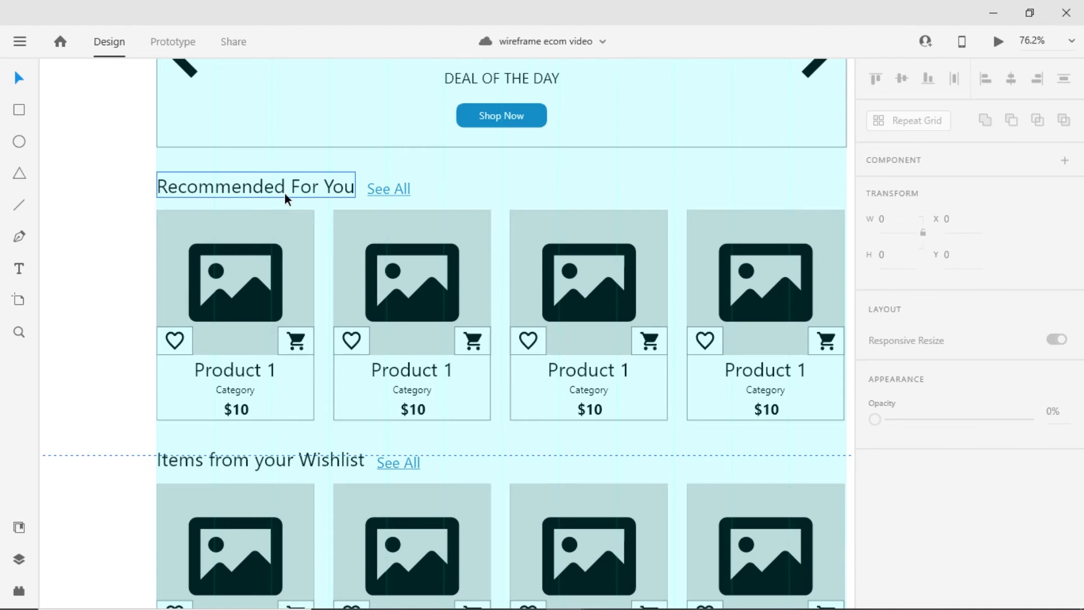
{"action": "scroll", "coordinate": [285, 193], "scroll_direction": "down", "scroll_amount": 1}
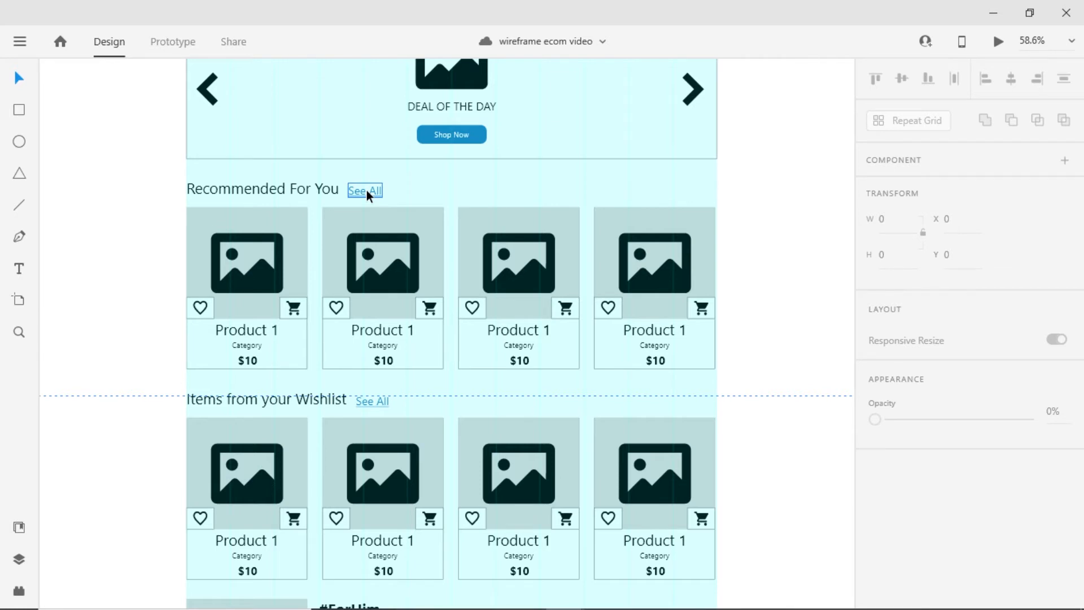
{"action": "scroll", "coordinate": [455, 315], "scroll_direction": "down", "scroll_amount": 2}
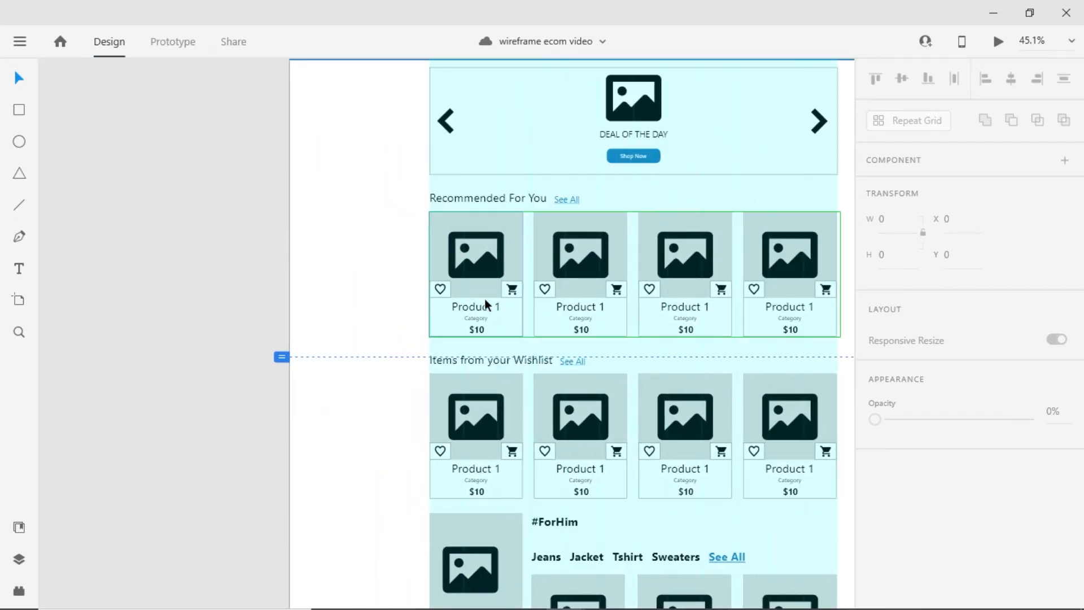
Draw a rectangle about 438 px tall on the empty canvas beside the homepage artboard as the product card base.
{"action": "scroll", "coordinate": [480, 286], "scroll_direction": "left", "scroll_amount": 5}
{"action": "left_click", "coordinate": [19, 111]}
{"action": "mouse_move", "coordinate": [238, 232]}
{"action": "left_mouse_down"}
{"action": "mouse_move", "coordinate": [295, 329]}
{"action": "mouse_move", "coordinate": [351, 353]}
{"action": "mouse_move", "coordinate": [354, 389]}
{"action": "left_mouse_up"}
{"action": "key", "text": "v"}
Set the card rectangle's size to 320 by 400 px and compare it with the first finished product card.
{"action": "left_click", "coordinate": [899, 220]}
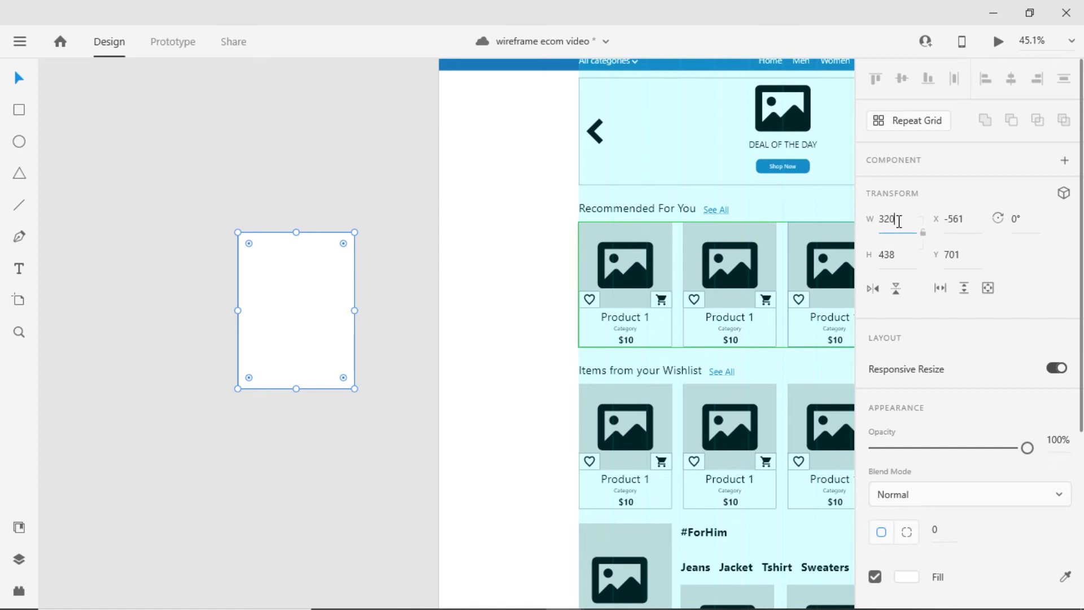
{"action": "key", "text": "BackSpace"}
{"action": "type", "text": "0"}
{"action": "left_click", "coordinate": [904, 252]}
{"action": "type", "text": "400"}
{"action": "key", "text": "Return"}
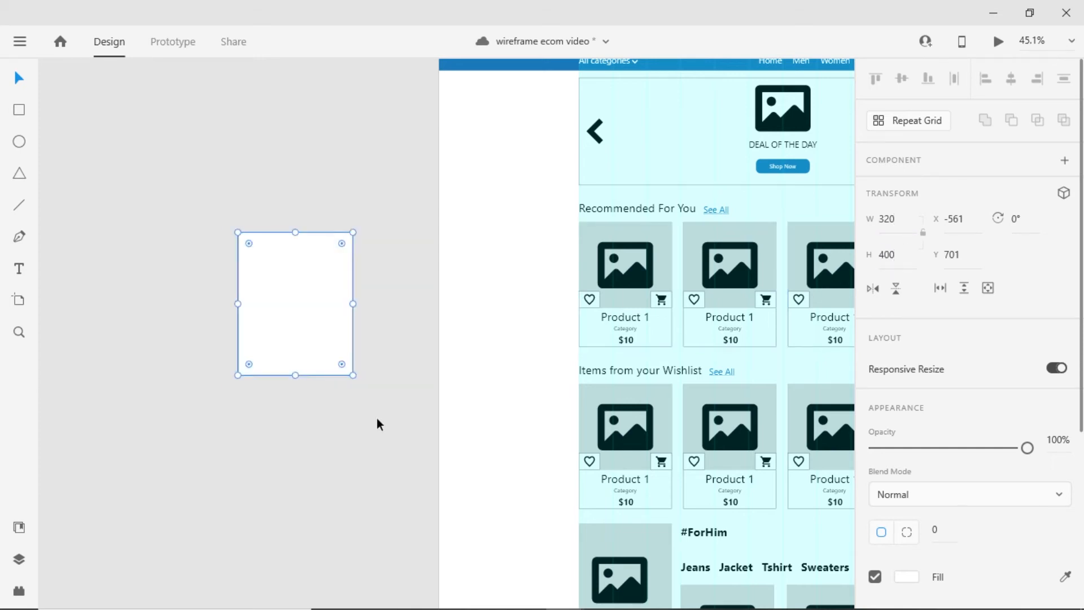
{"action": "left_click", "coordinate": [650, 324]}
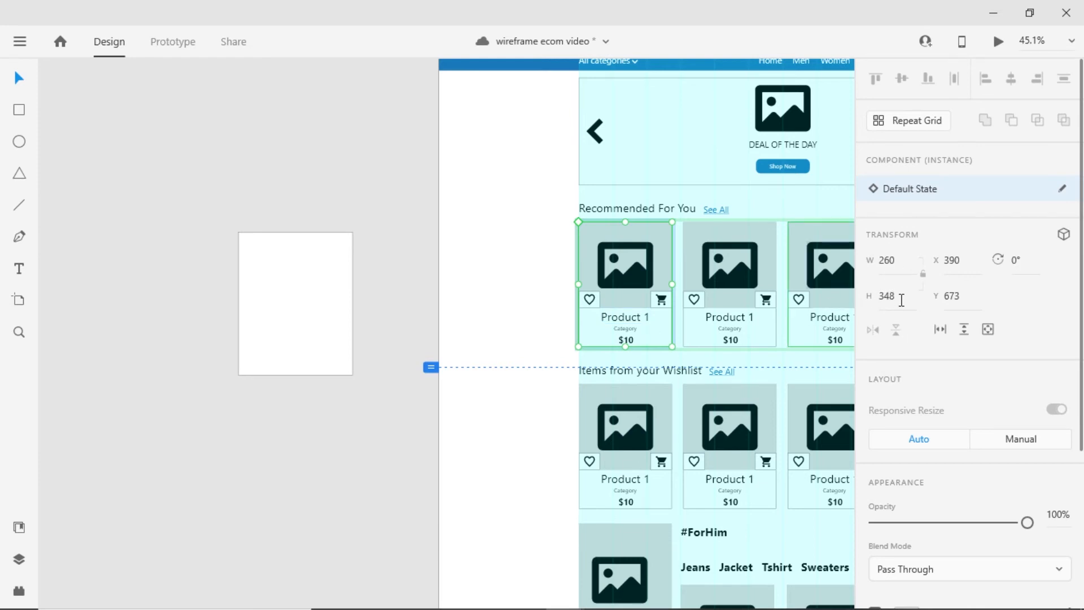
{"action": "left_click", "coordinate": [304, 269]}
{"action": "left_click", "coordinate": [148, 239]}
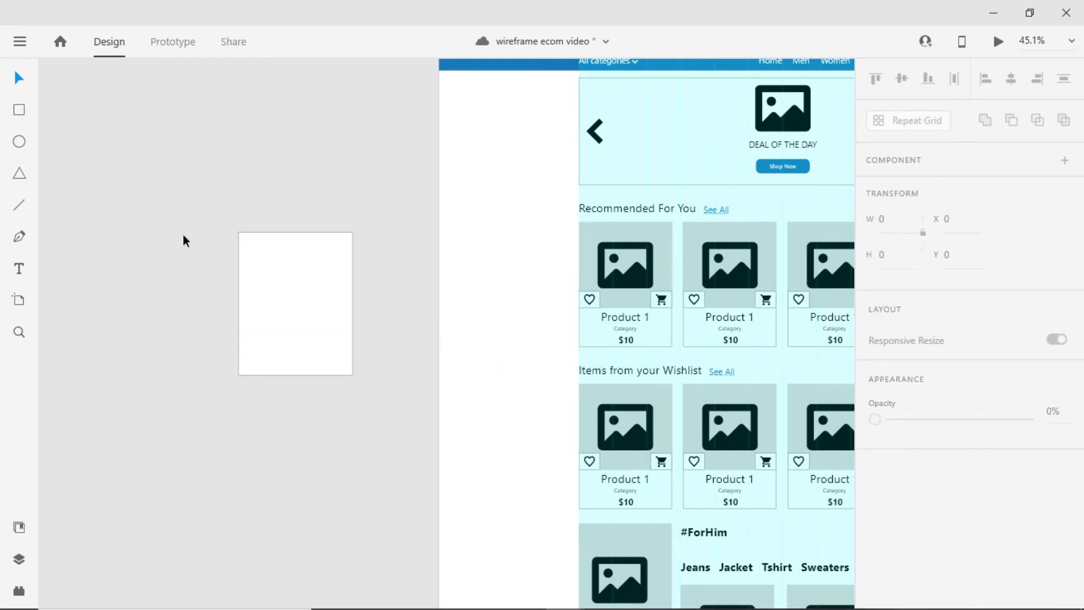
Draw a 320 by 305 px rectangle over the upper part of the card and fill it with #DCD6D6.
{"action": "left_click", "coordinate": [19, 110]}
{"action": "left_click_drag", "start_coordinate": [237, 232], "coordinate": [353, 341]}
{"action": "scroll", "coordinate": [955, 455], "scroll_direction": "down", "scroll_amount": 5}
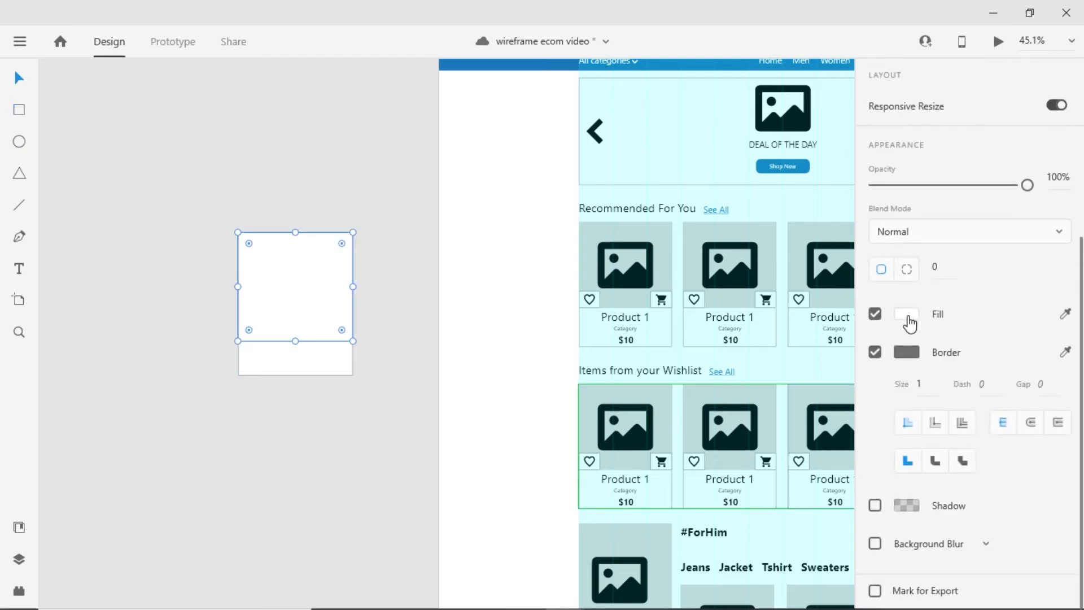
{"action": "left_click", "coordinate": [908, 317]}
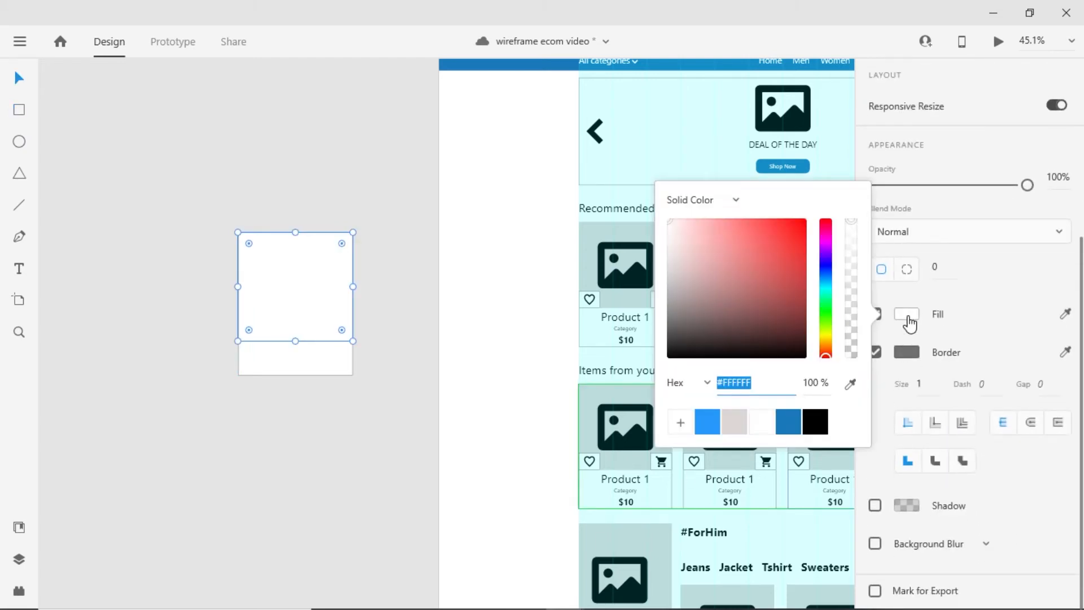
{"action": "left_click", "coordinate": [734, 423]}
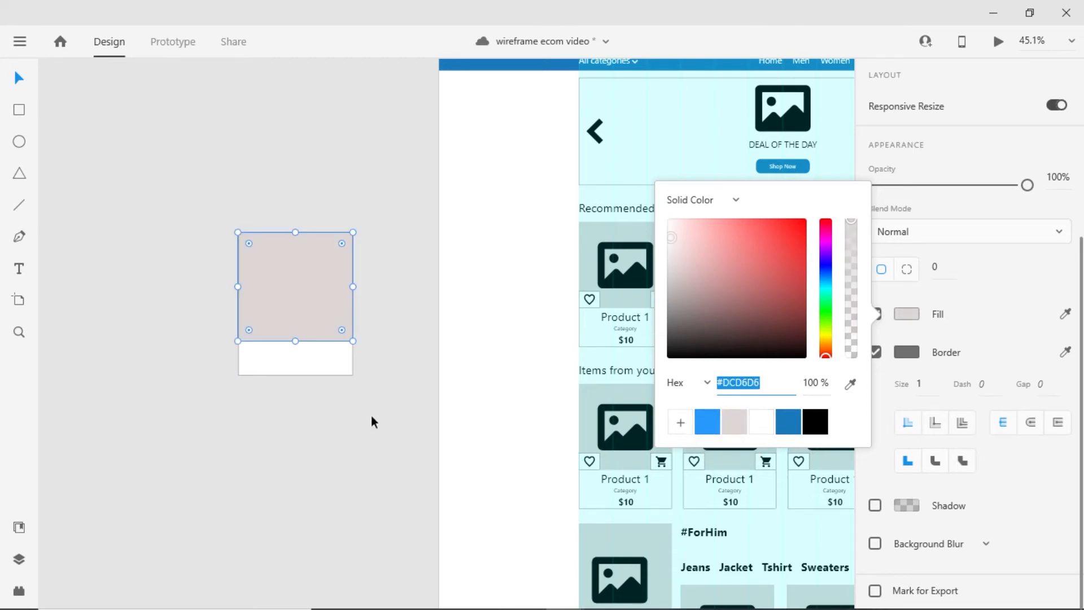
{"action": "left_click", "coordinate": [371, 416]}
Remove the border from the grey image-area rectangle.
{"action": "scroll", "coordinate": [937, 432], "scroll_direction": "down", "scroll_amount": 5}
{"action": "left_click", "coordinate": [877, 356]}
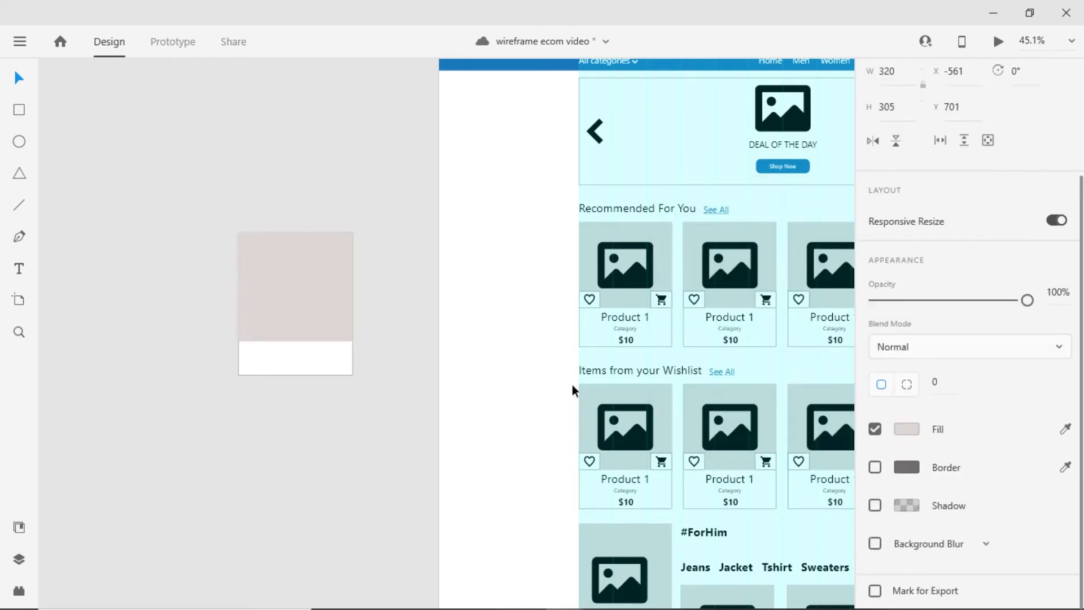
{"action": "left_click", "coordinate": [310, 432]}
{"action": "left_click", "coordinate": [305, 294]}
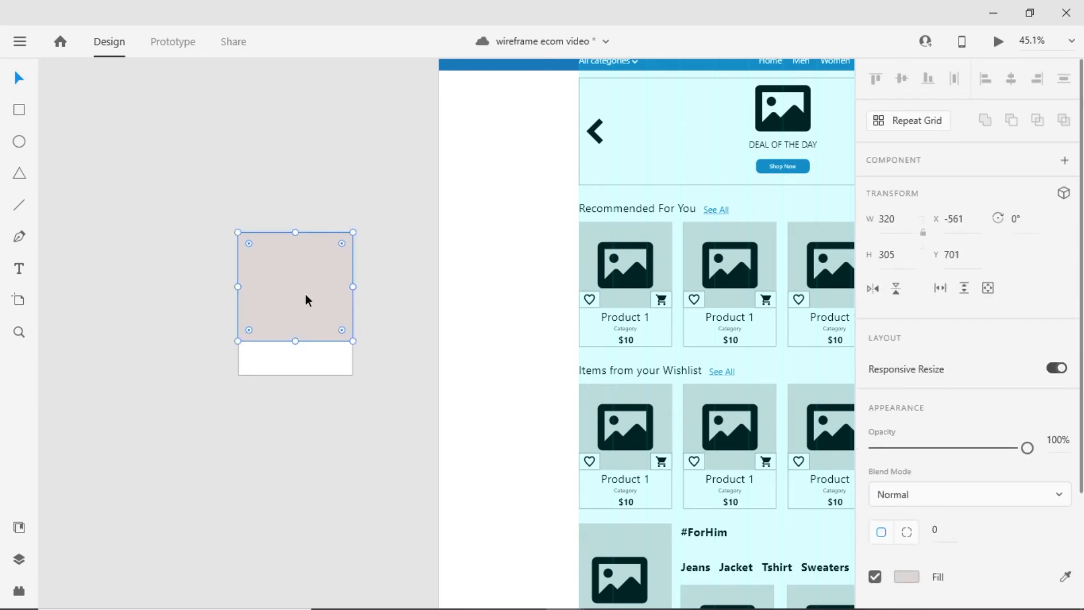
Copy the image icon from the "DEAL OF THE DAY" banner and place the copy on the card's grey rectangle.
{"action": "left_click", "coordinate": [784, 125]}
{"action": "double_click", "coordinate": [786, 125]}
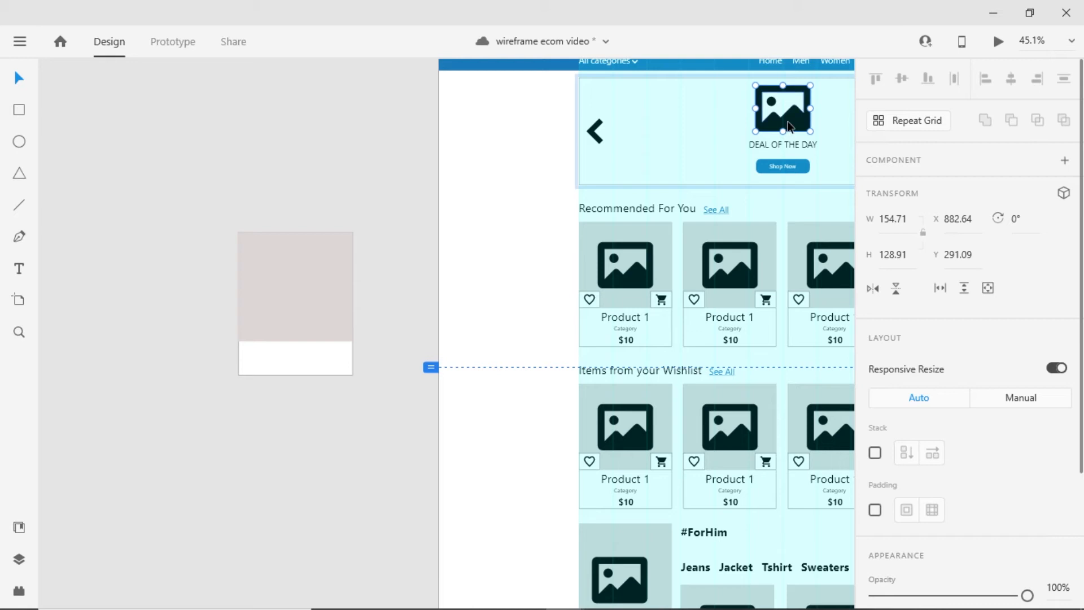
{"action": "left_click", "coordinate": [370, 165]}
{"action": "key", "text": "ctrl+v"}
{"action": "left_click_drag", "start_coordinate": [790, 126], "coordinate": [306, 298]}
{"action": "left_click", "coordinate": [371, 311]}
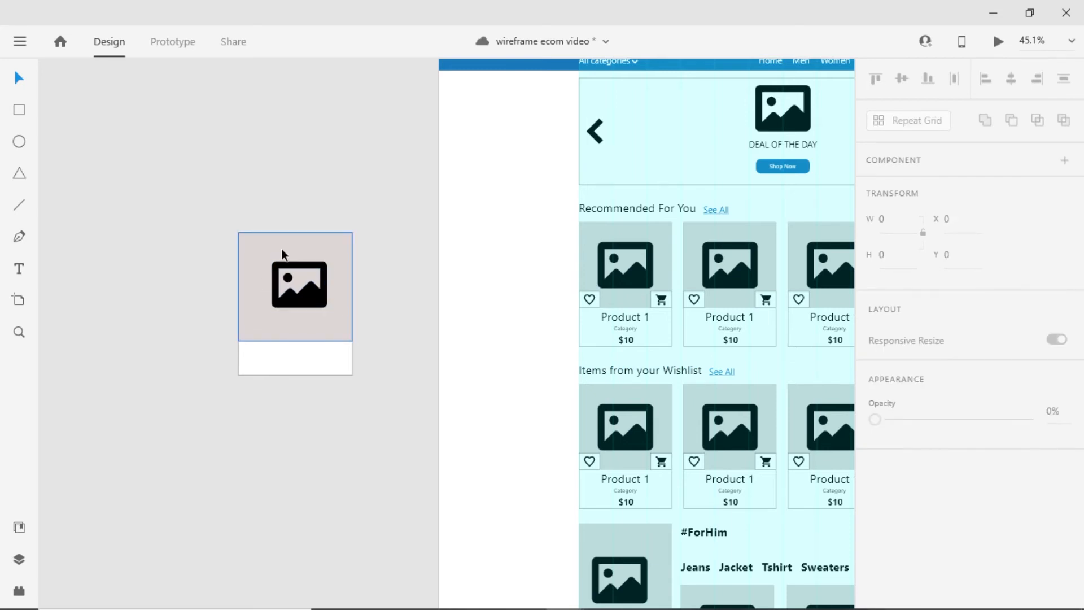
Align the image icon and the grey rectangle to each other's vertical middle.
{"action": "left_click", "coordinate": [340, 317]}
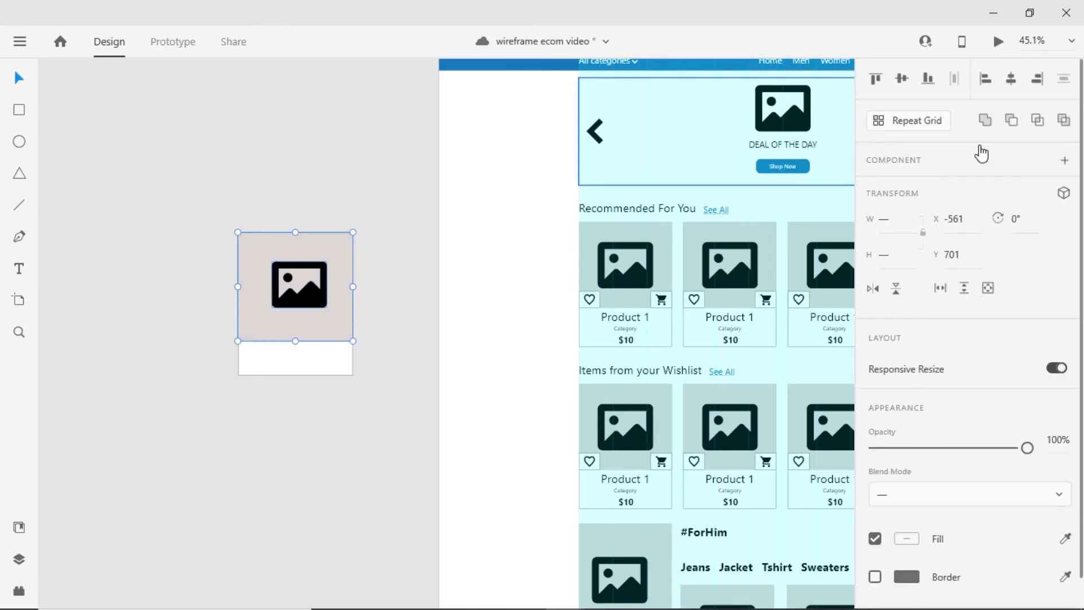
{"action": "left_click", "coordinate": [902, 79]}
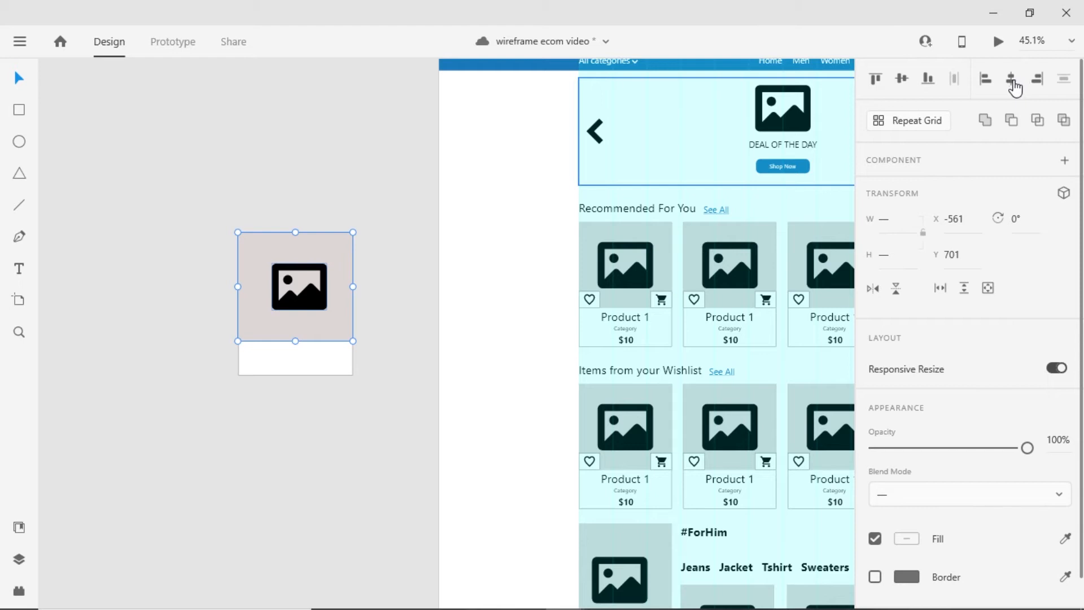
Centre the image placeholder horizontally on its background and extend the card's white rectangle further below the image area.
{"action": "left_click", "coordinate": [1011, 79]}
{"action": "left_click", "coordinate": [296, 361]}
{"action": "left_click_drag", "start_coordinate": [295, 375], "coordinate": [296, 393]}
{"action": "left_click", "coordinate": [111, 273]}
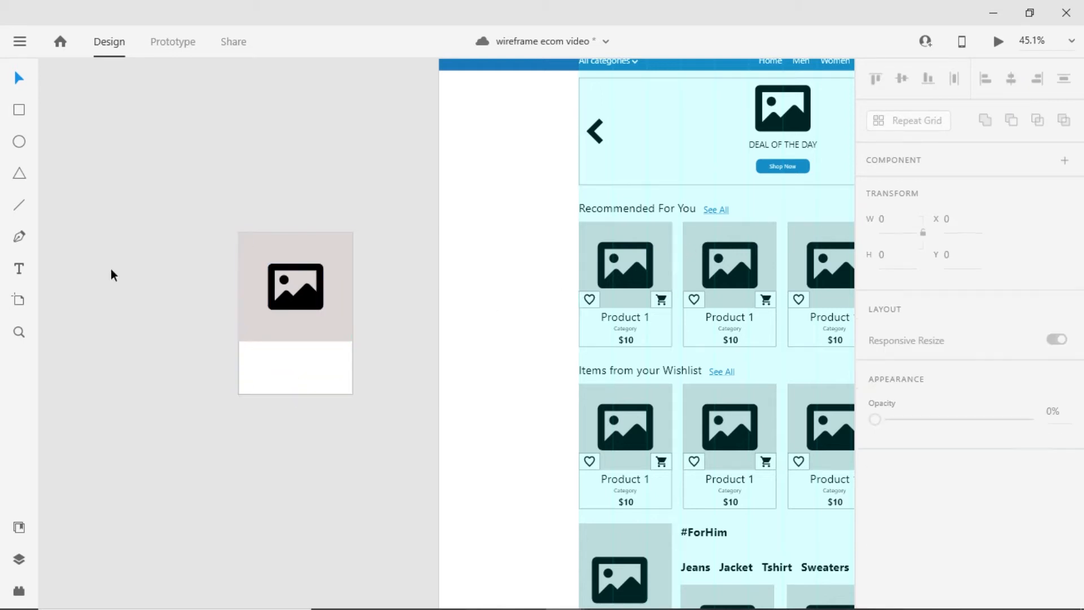
Add the text "Product Name" below the image area of the card and fill it with black (#000000).
{"action": "left_click", "coordinate": [19, 269]}
{"action": "left_click", "coordinate": [271, 357]}
{"action": "type", "text": "Product Name"}
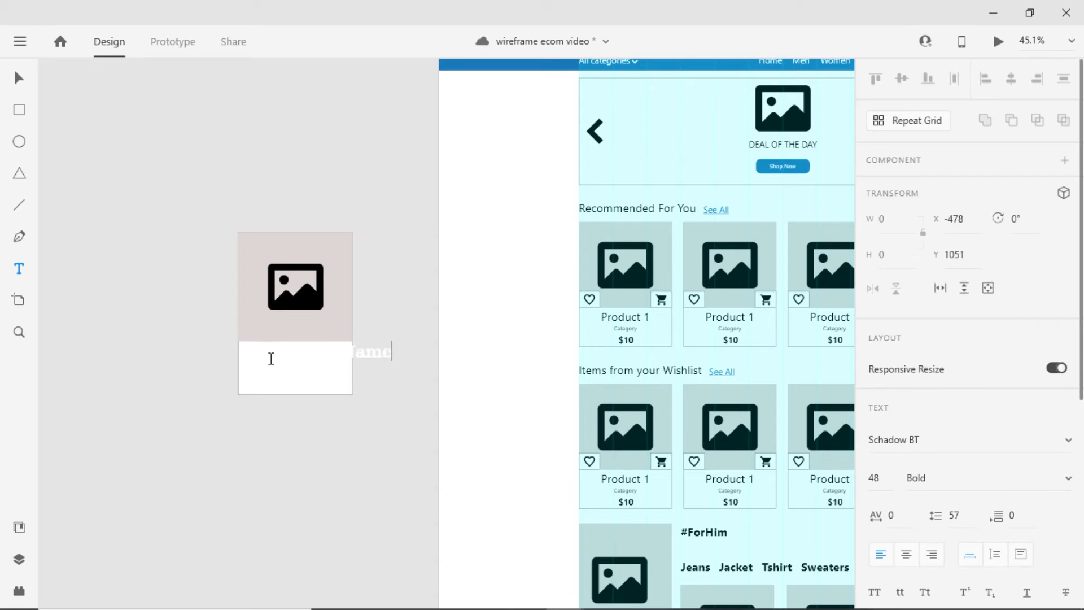
{"action": "key", "text": "ctrl+shift+Left"}
{"action": "key", "text": "ctrl+shift+Left"}
{"action": "scroll", "coordinate": [973, 404], "scroll_direction": "down", "scroll_amount": 5}
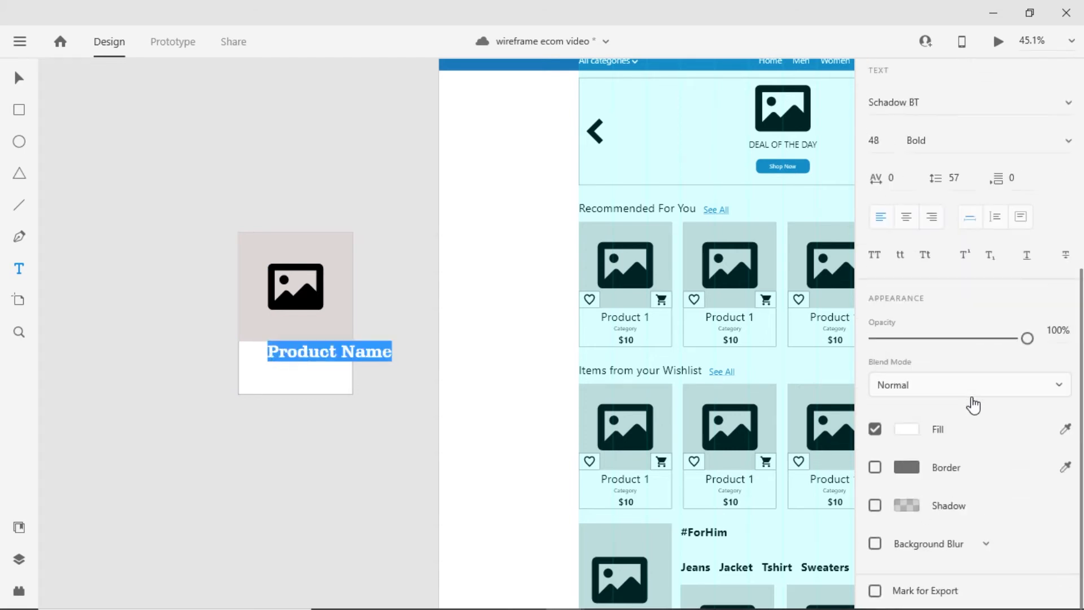
{"action": "left_click", "coordinate": [912, 433]}
{"action": "left_click", "coordinate": [814, 520]}
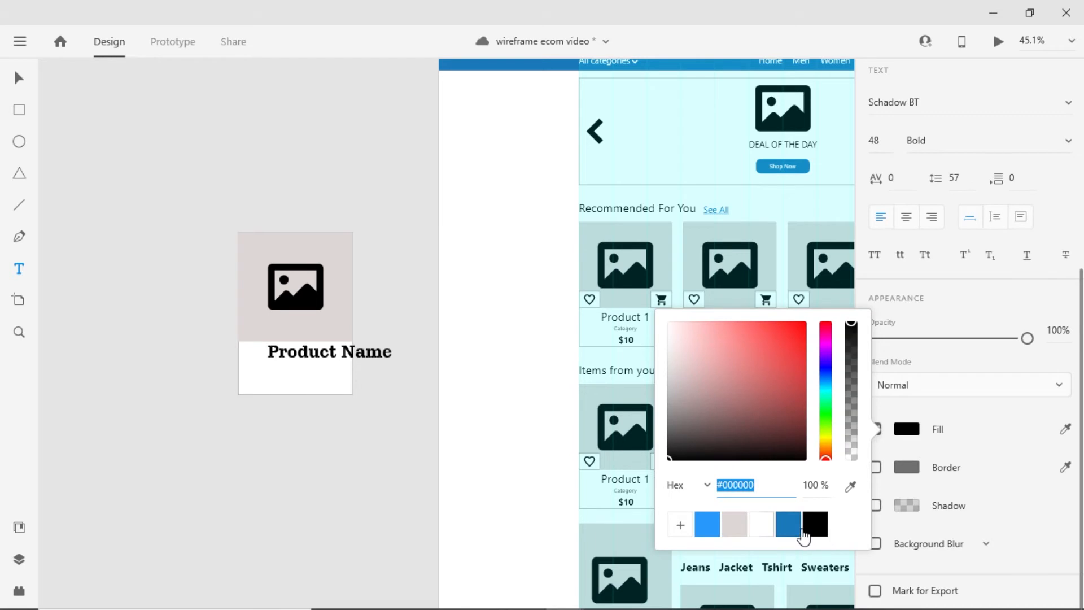
{"action": "key", "text": "Escape"}
Set the "Product Name" text to Segoe UI Regular at size 32.
{"action": "left_click", "coordinate": [882, 477]}
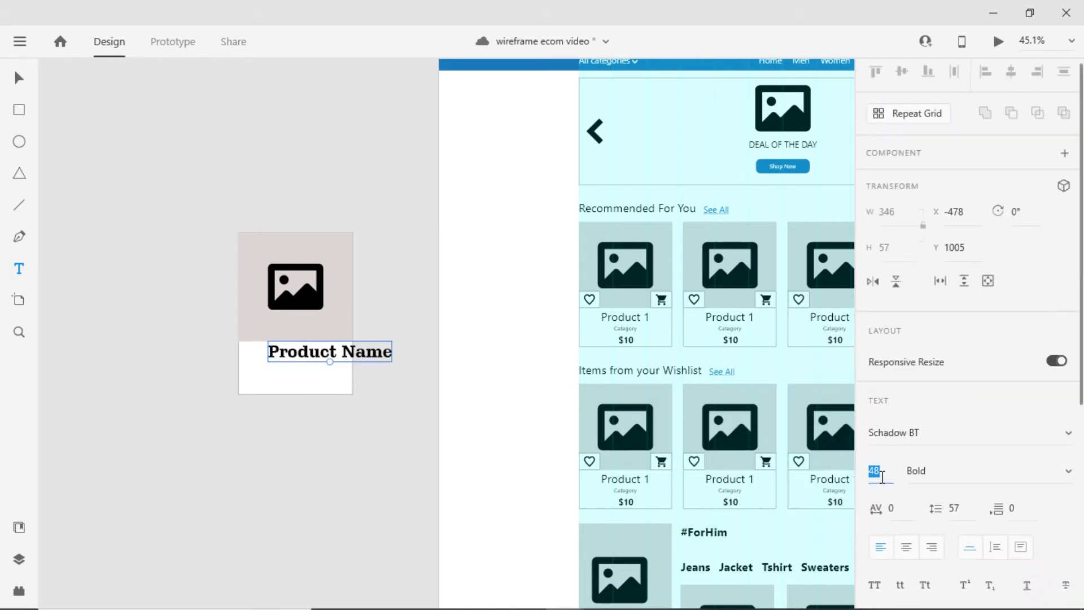
{"action": "type", "text": "32"}
{"action": "key", "text": "Return"}
{"action": "left_click", "coordinate": [1067, 471]}
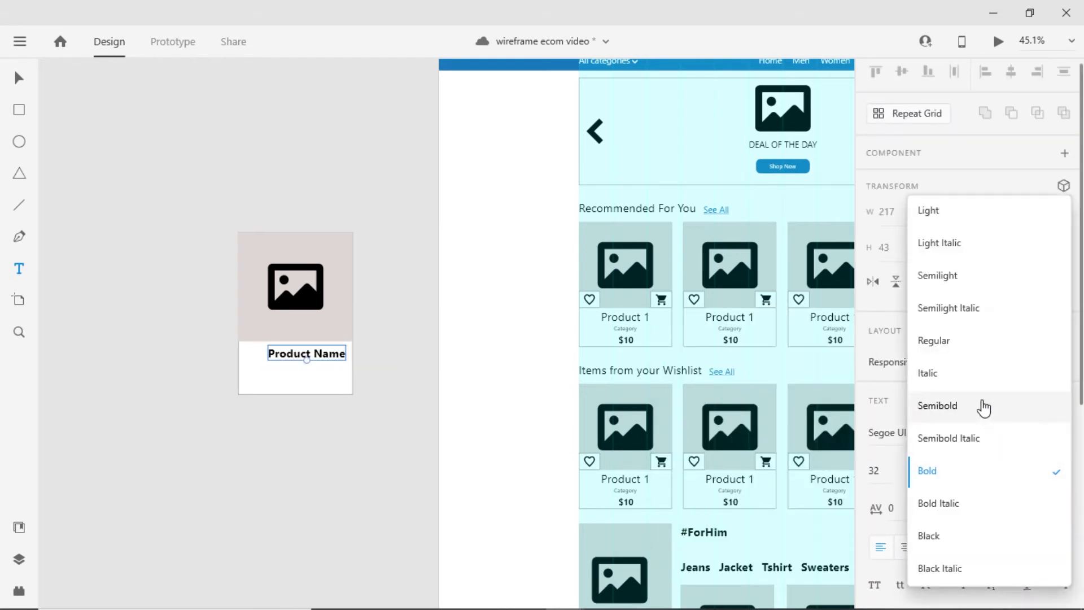
{"action": "left_click", "coordinate": [983, 341]}
Centre the "Product Name" text horizontally on the card.
{"action": "key", "text": "v"}
{"action": "left_click", "coordinate": [318, 379], "text": "shift"}
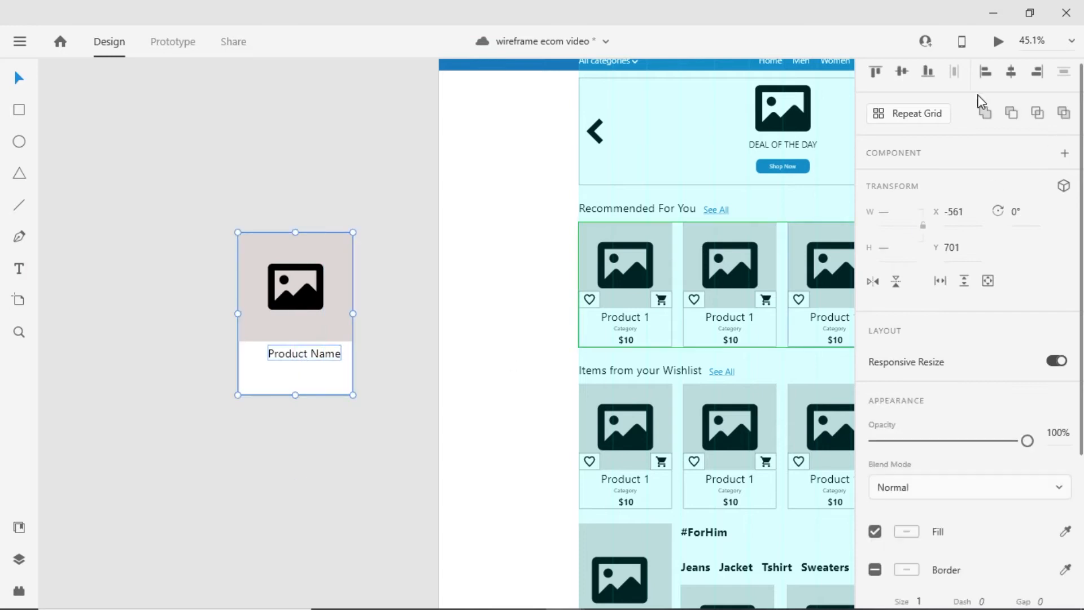
{"action": "left_click", "coordinate": [1011, 74]}
{"action": "left_click", "coordinate": [294, 355]}
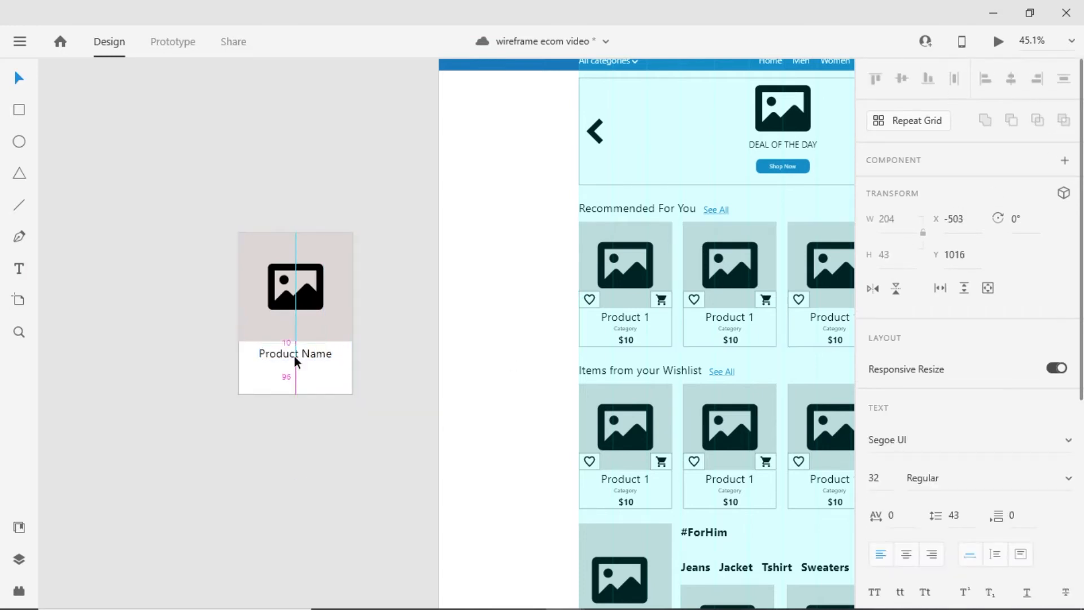
Duplicate the product name directly below as "Category" at size 24 and centre it on the card.
{"action": "mouse_move", "coordinate": [293, 353]}
{"action": "left_mouse_down"}
{"action": "mouse_move", "coordinate": [284, 367]}
{"action": "mouse_move", "coordinate": [292, 367]}
{"action": "left_mouse_up"}
{"action": "double_click", "coordinate": [293, 367]}
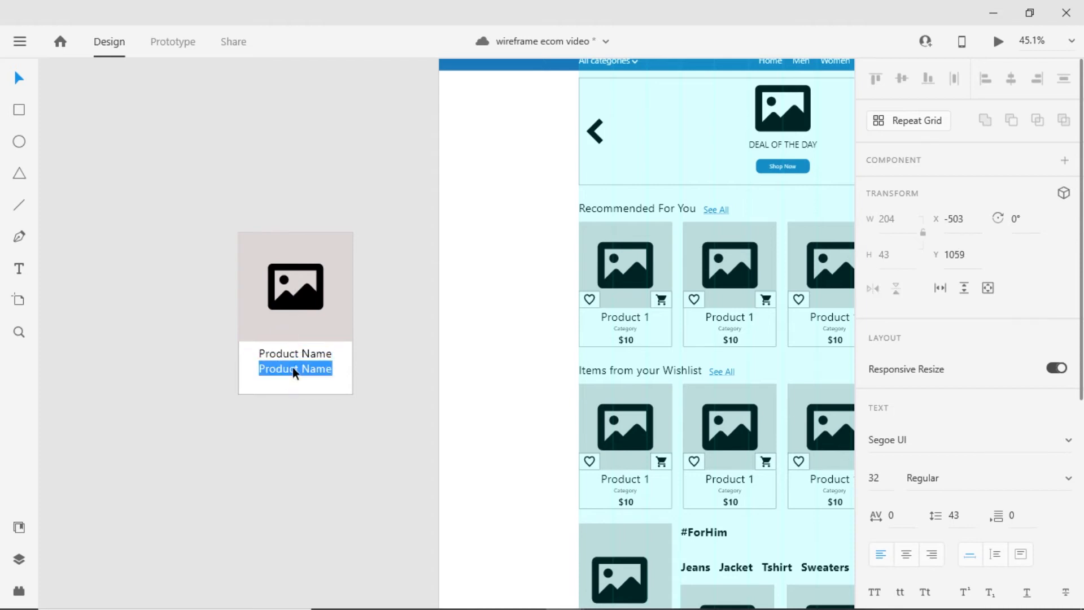
{"action": "key", "text": "Escape"}
{"action": "left_click", "coordinate": [879, 479]}
{"action": "type", "text": "24"}
{"action": "key", "text": "Return"}
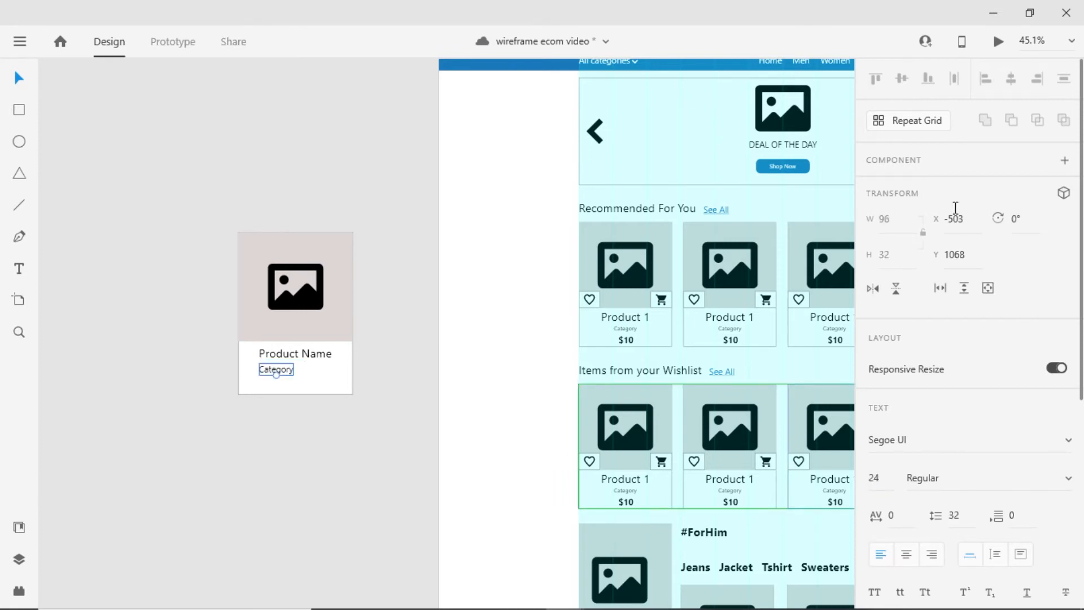
{"action": "left_click", "coordinate": [320, 371]}
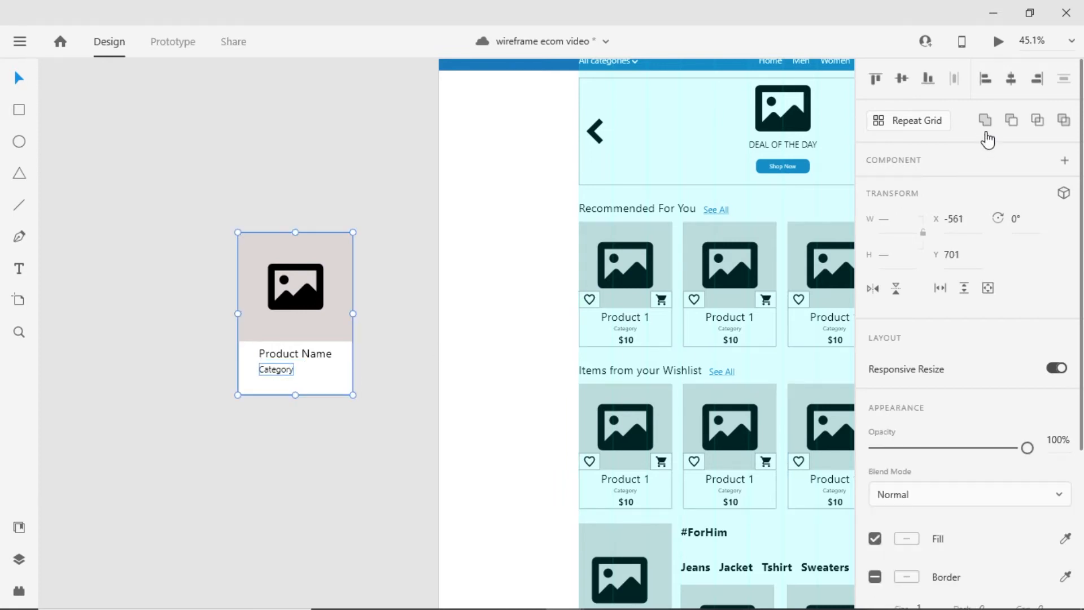
Duplicate the category text below as "$10", style it Bold at size 32, and centre it on the card.
{"action": "left_click_drag", "start_coordinate": [280, 368], "coordinate": [300, 380]}
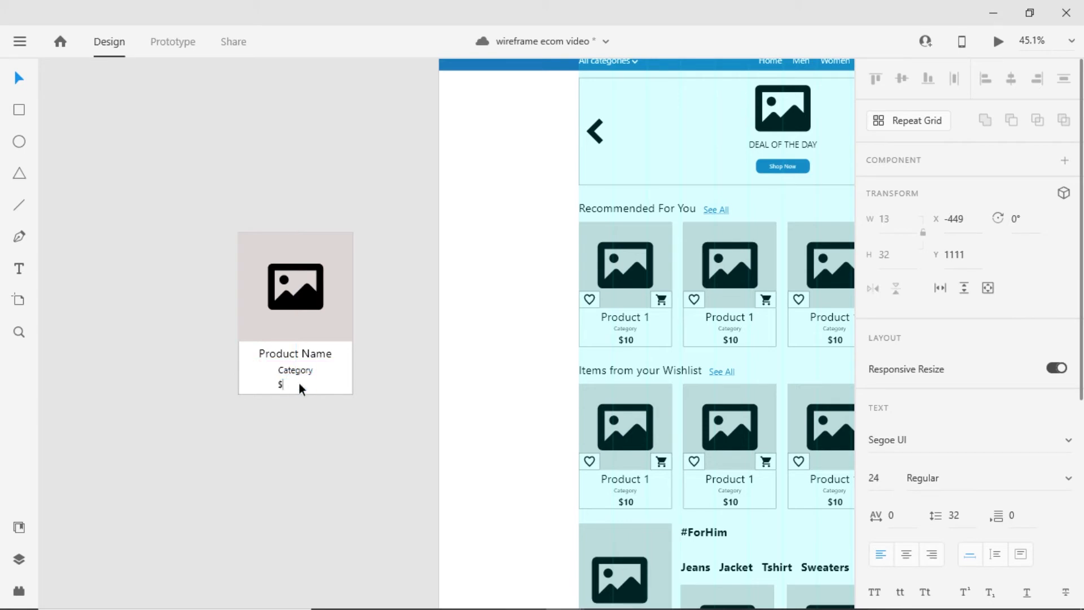
{"action": "scroll", "coordinate": [964, 412], "scroll_direction": "down", "scroll_amount": 5}
{"action": "scroll", "coordinate": [920, 337], "scroll_direction": "up", "scroll_amount": 5}
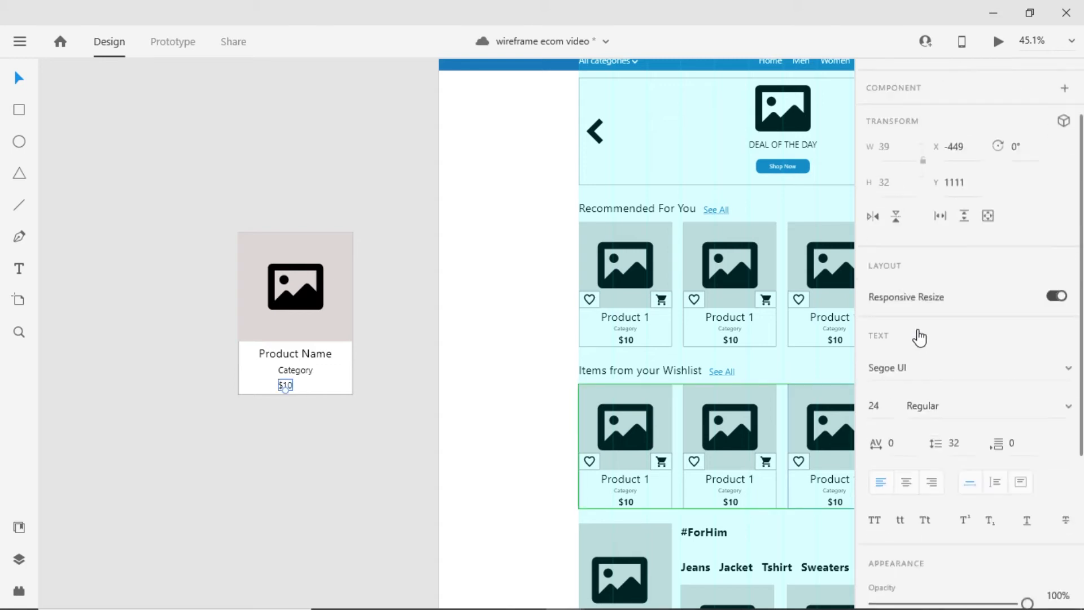
{"action": "left_click", "coordinate": [885, 471]}
{"action": "type", "text": "32"}
{"action": "left_click", "coordinate": [1066, 473]}
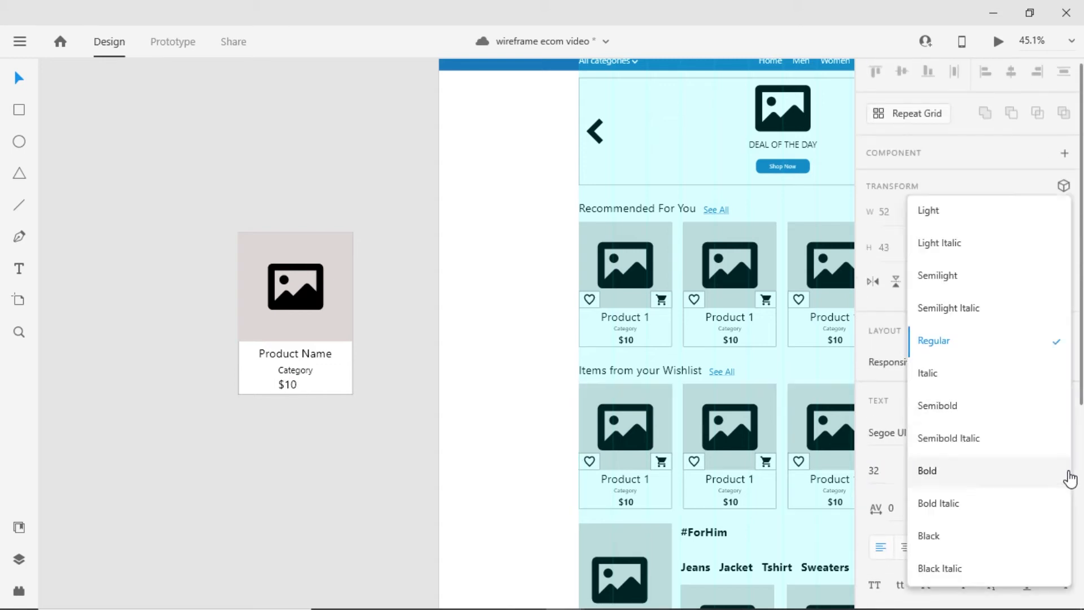
{"action": "left_click", "coordinate": [967, 484]}
{"action": "key", "text": "Escape"}
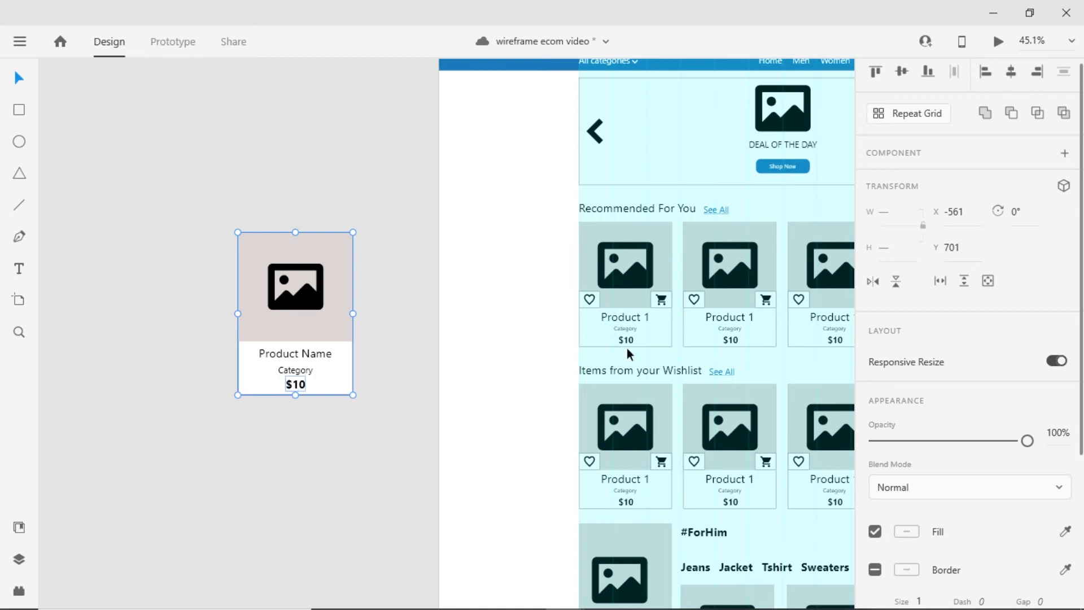
{"action": "key", "text": "Escape"}
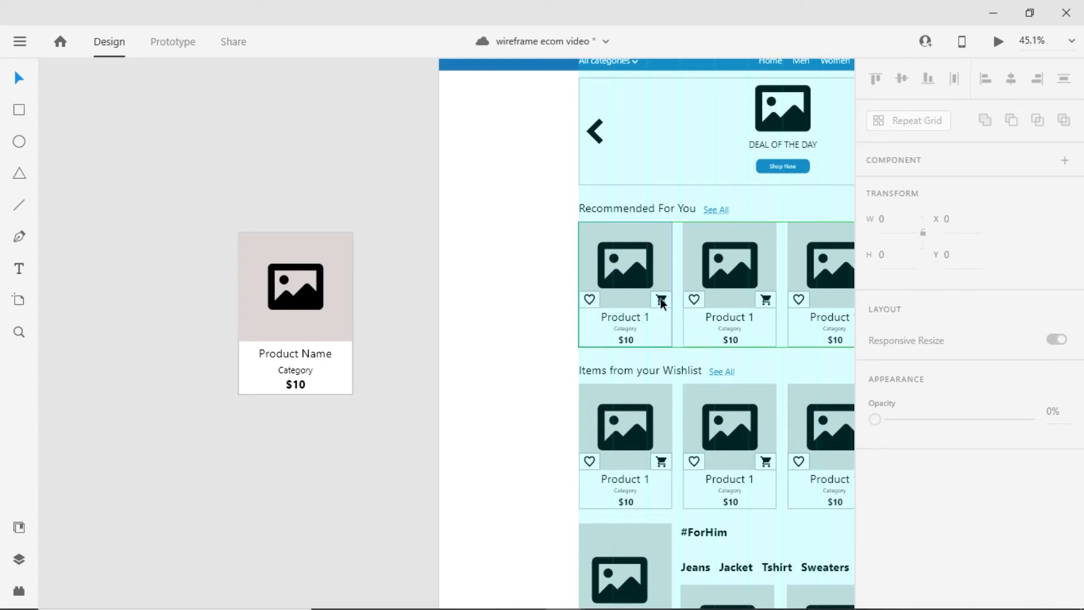
Draw a white 60 px square in the image area's lower-left corner and duplicate it in the lower-right corner.
{"action": "left_click", "coordinate": [22, 112]}
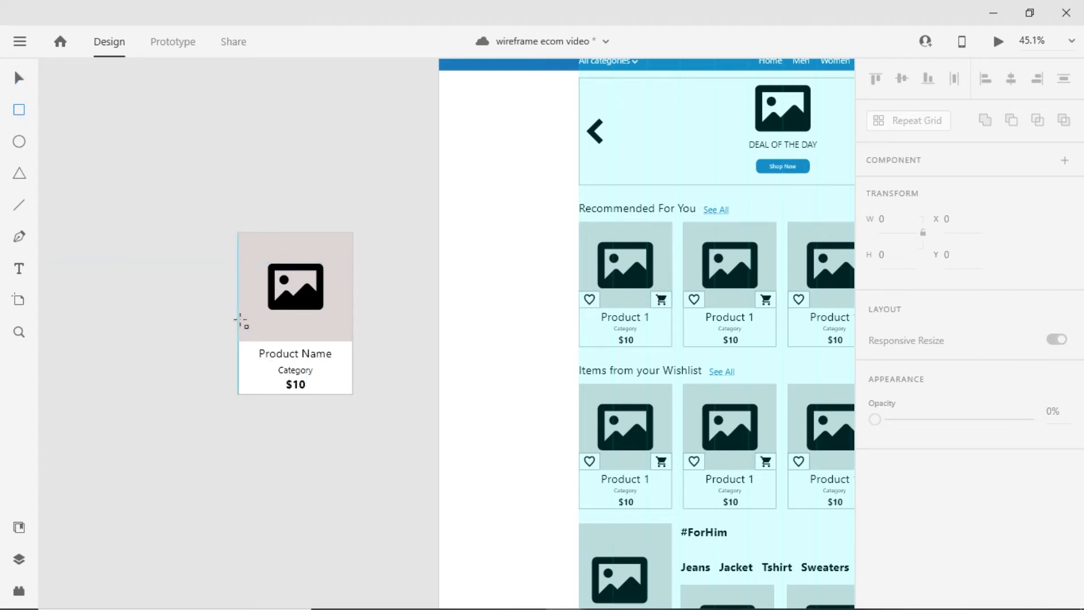
{"action": "left_click_drag", "start_coordinate": [239, 319], "coordinate": [268, 341]}
{"action": "left_click", "coordinate": [901, 219]}
{"action": "type", "text": "60"}
{"action": "key", "text": "Return"}
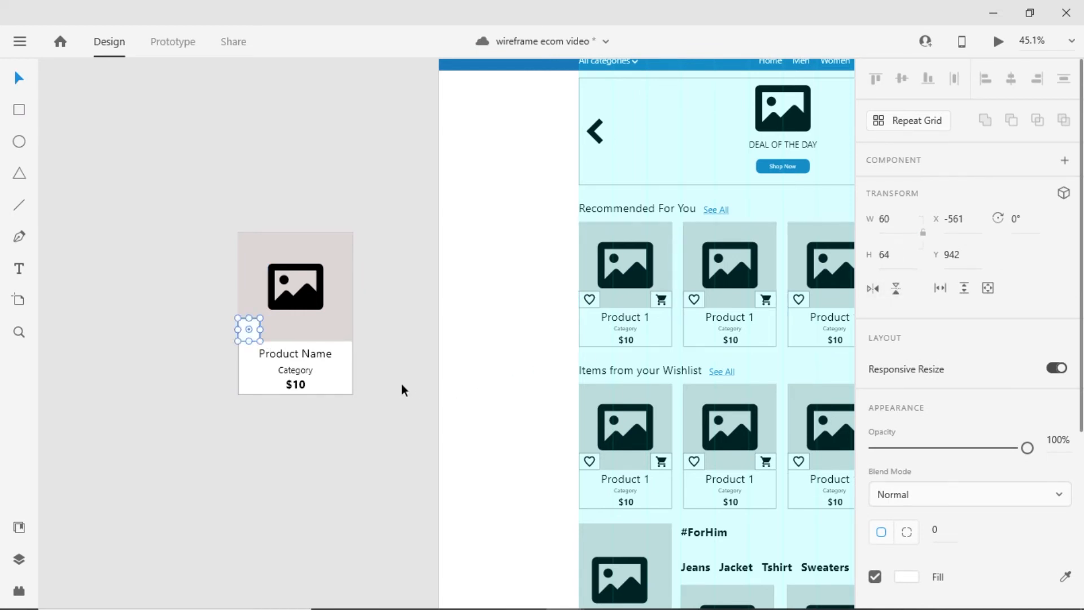
{"action": "left_click", "coordinate": [904, 261]}
{"action": "type", "text": "40"}
{"action": "key", "text": "Return"}
{"action": "scroll", "coordinate": [263, 336], "scroll_direction": "up", "scroll_amount": 3}
{"action": "left_click_drag", "start_coordinate": [264, 336], "coordinate": [420, 337]}
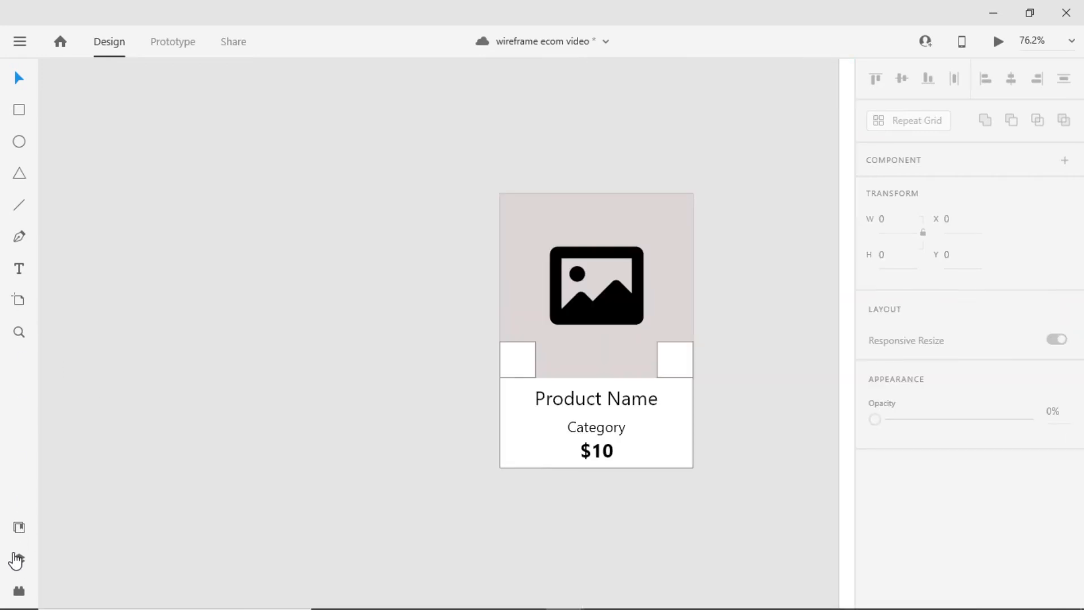
Place the cart icon component from the document assets over the card's right-hand white square.
{"action": "left_click", "coordinate": [18, 527]}
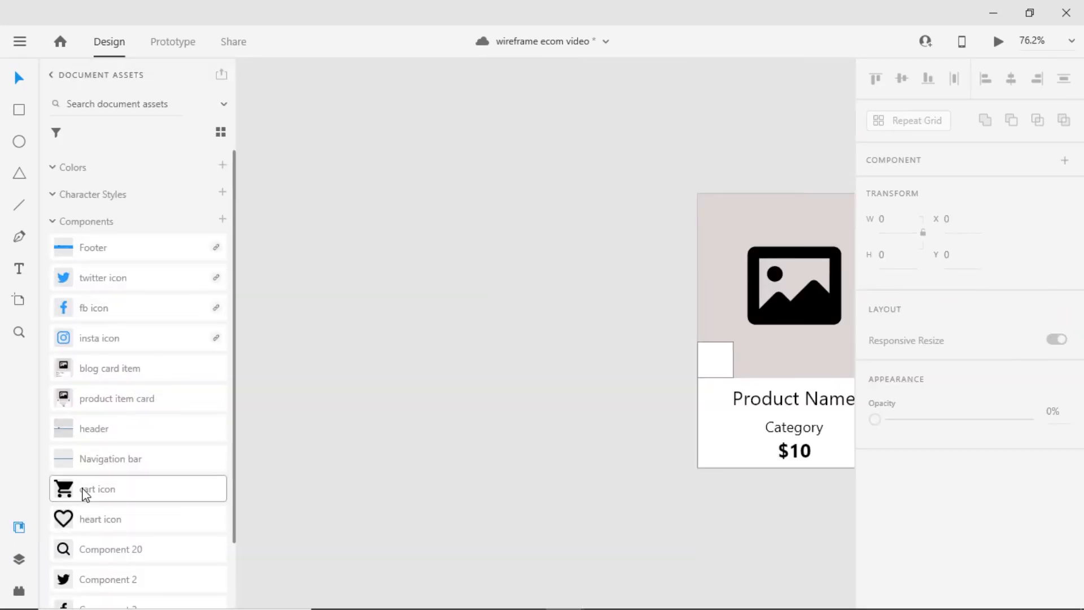
{"action": "left_click_drag", "start_coordinate": [63, 489], "coordinate": [748, 369]}
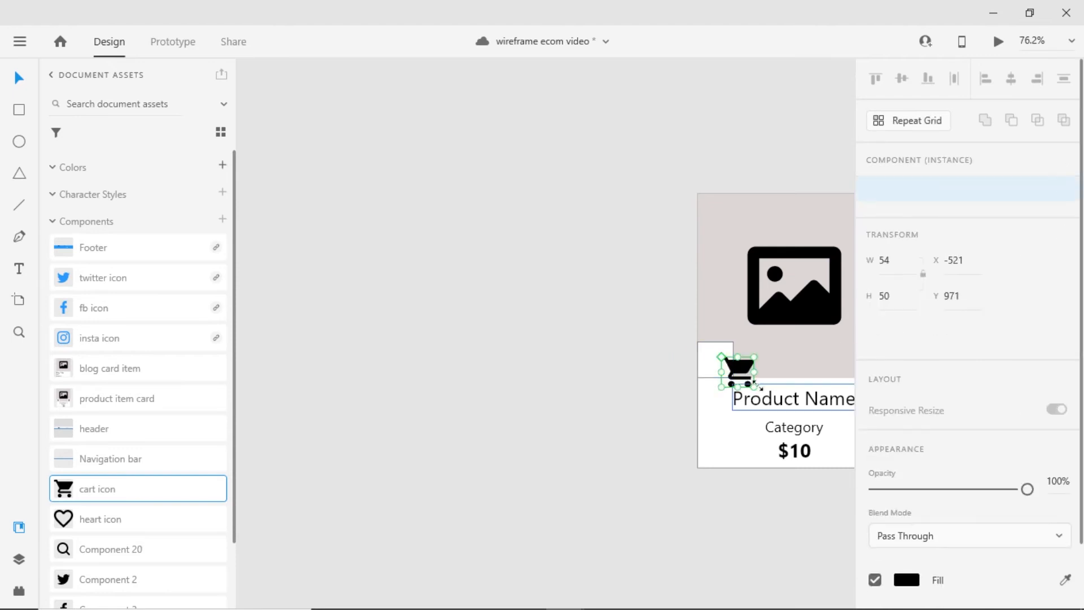
{"action": "scroll", "coordinate": [574, 400], "scroll_direction": "right", "scroll_amount": 5}
{"action": "left_click_drag", "start_coordinate": [463, 398], "coordinate": [589, 393]}
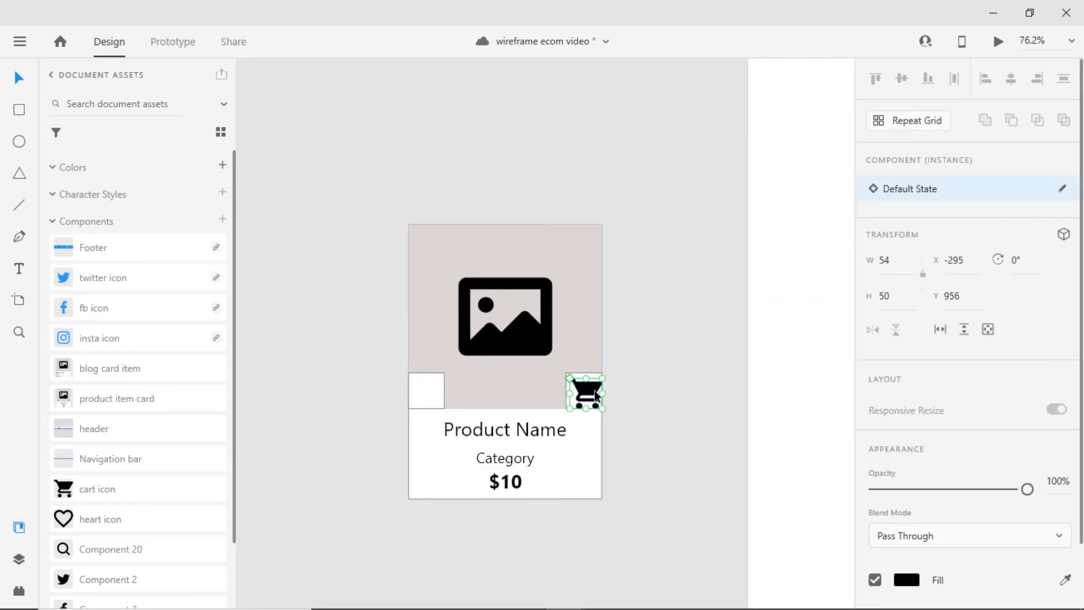
Resize the cart icon to 30 by 30 and centre it in its white square.
{"action": "double_click", "coordinate": [597, 396]}
{"action": "left_click", "coordinate": [901, 224]}
{"action": "type", "text": "30"}
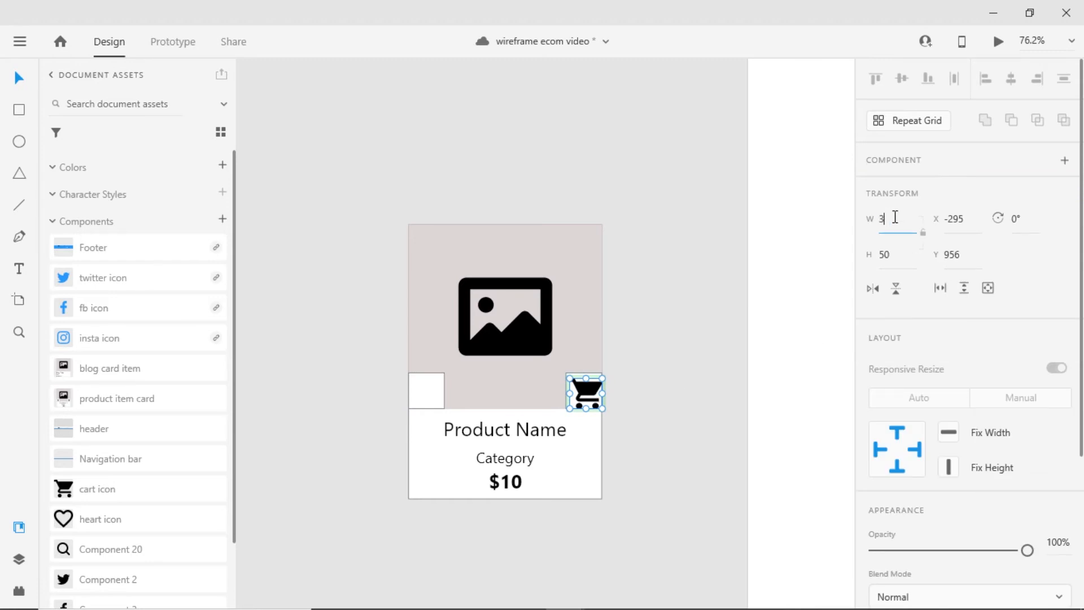
{"action": "key", "text": "Return"}
{"action": "double_click", "coordinate": [886, 254]}
{"action": "type", "text": "30"}
{"action": "key", "text": "Return"}
{"action": "key", "text": "Escape"}
{"action": "left_click", "coordinate": [597, 394], "text": "shift"}
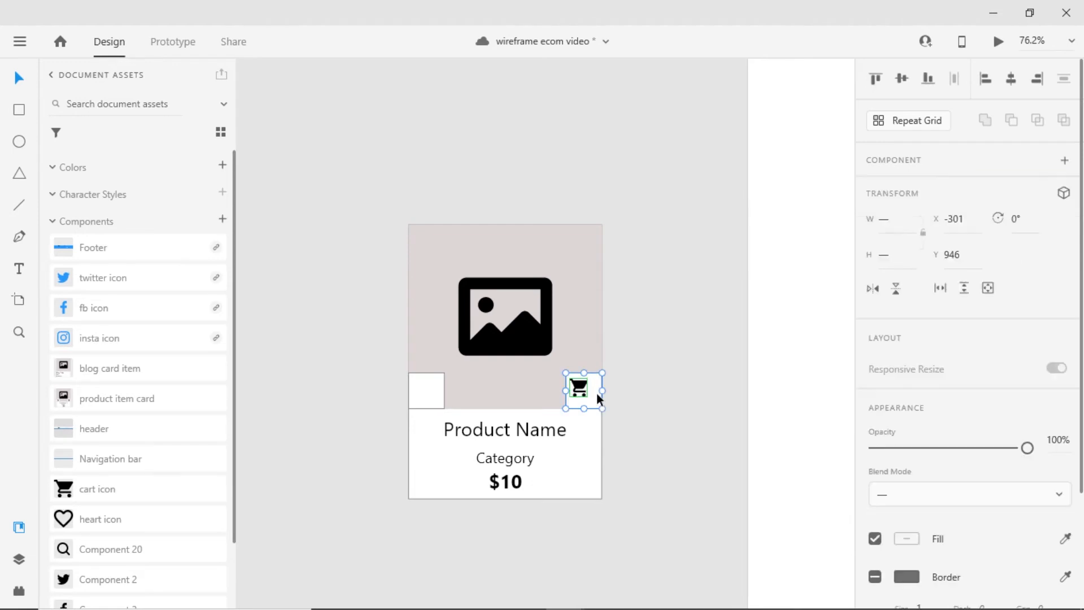
{"action": "left_click", "coordinate": [1011, 82]}
Add the heart icon component, resize it to 30 by 30, and position it in the card's left-hand white square.
{"action": "left_click_drag", "start_coordinate": [63, 518], "coordinate": [452, 416]}
{"action": "double_click", "coordinate": [884, 219]}
{"action": "type", "text": "30"}
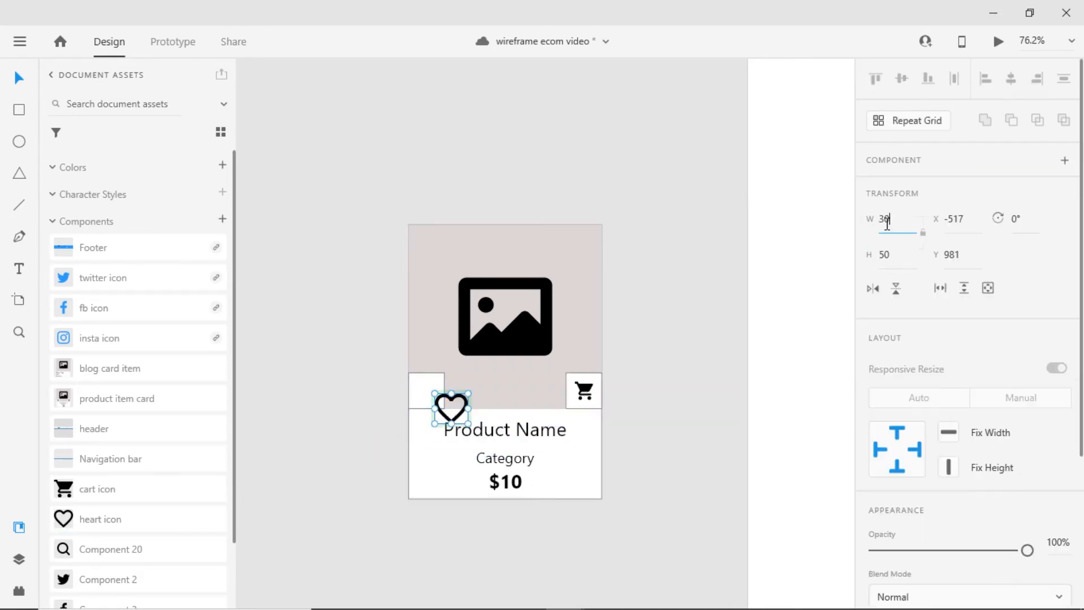
{"action": "key", "text": "Tab"}
{"action": "type", "text": "30"}
{"action": "key", "text": "Return"}
{"action": "left_click_drag", "start_coordinate": [443, 407], "coordinate": [387, 371]}
{"action": "left_click", "coordinate": [346, 395]}
Convert all elements of the finished product card into one component.
{"action": "scroll", "coordinate": [367, 396], "scroll_direction": "down", "scroll_amount": 5}
{"action": "scroll", "coordinate": [462, 378], "scroll_direction": "down", "scroll_amount": 2}
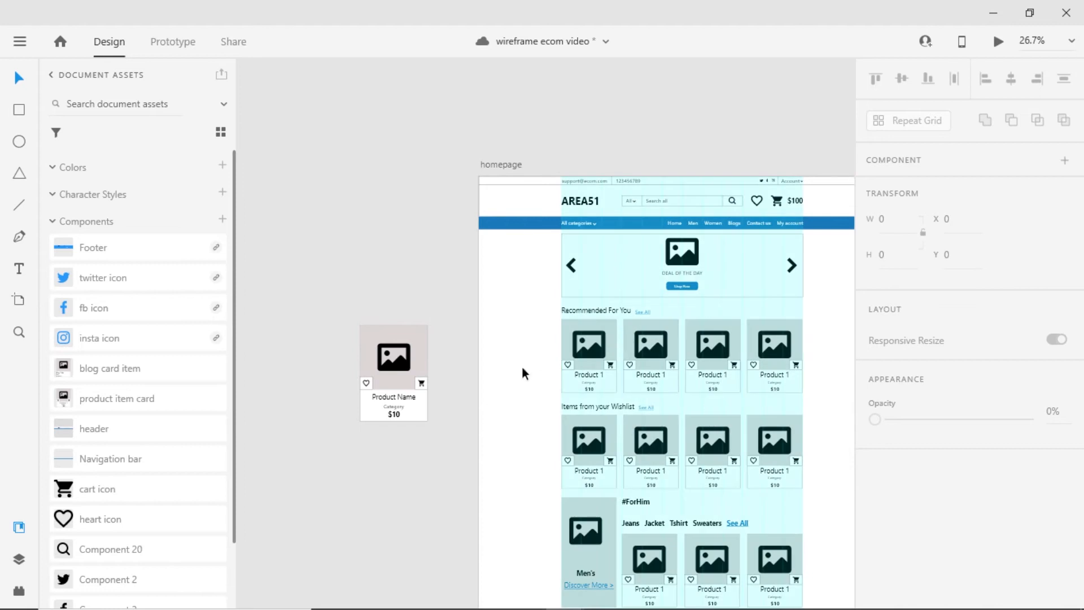
{"action": "left_click_drag", "start_coordinate": [339, 283], "coordinate": [421, 426]}
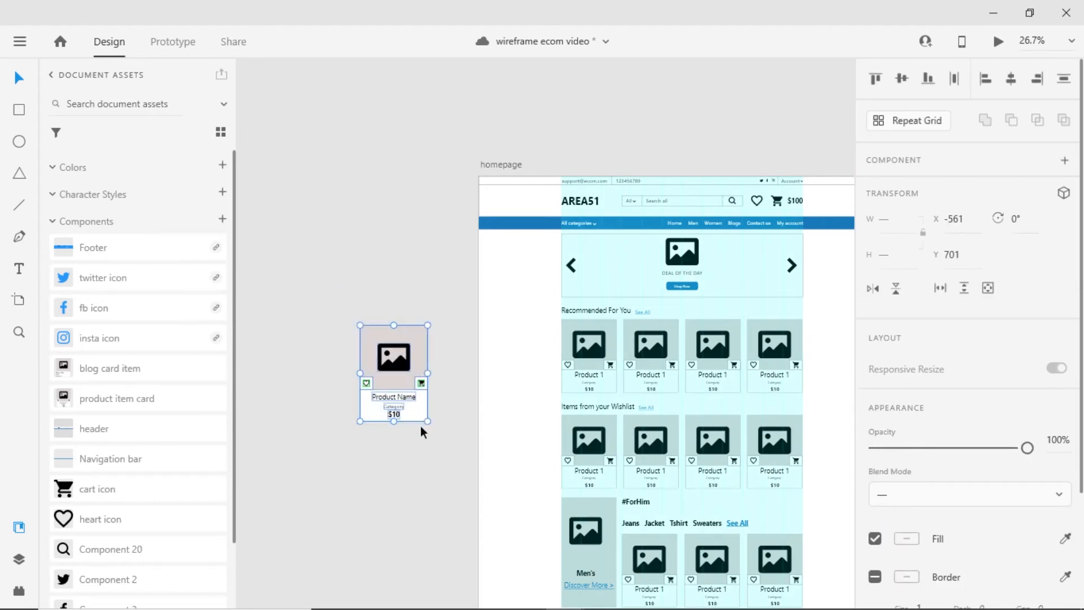
{"action": "key", "text": "ctrl+k"}
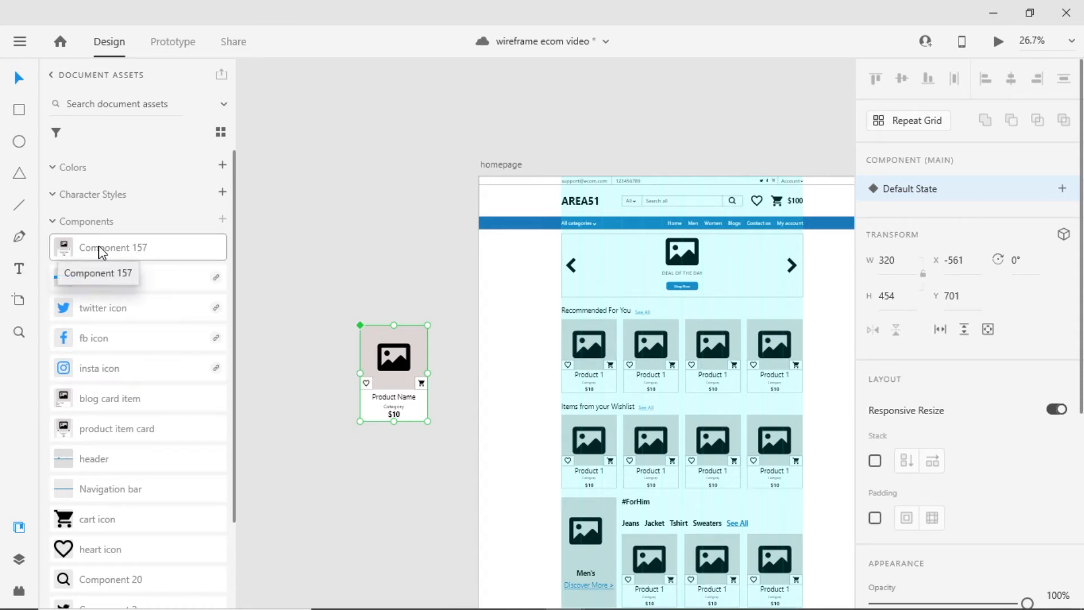
Place and delete a trial instance of the new card component, and rename the component as "product item".
{"action": "left_click_drag", "start_coordinate": [87, 252], "coordinate": [320, 164]}
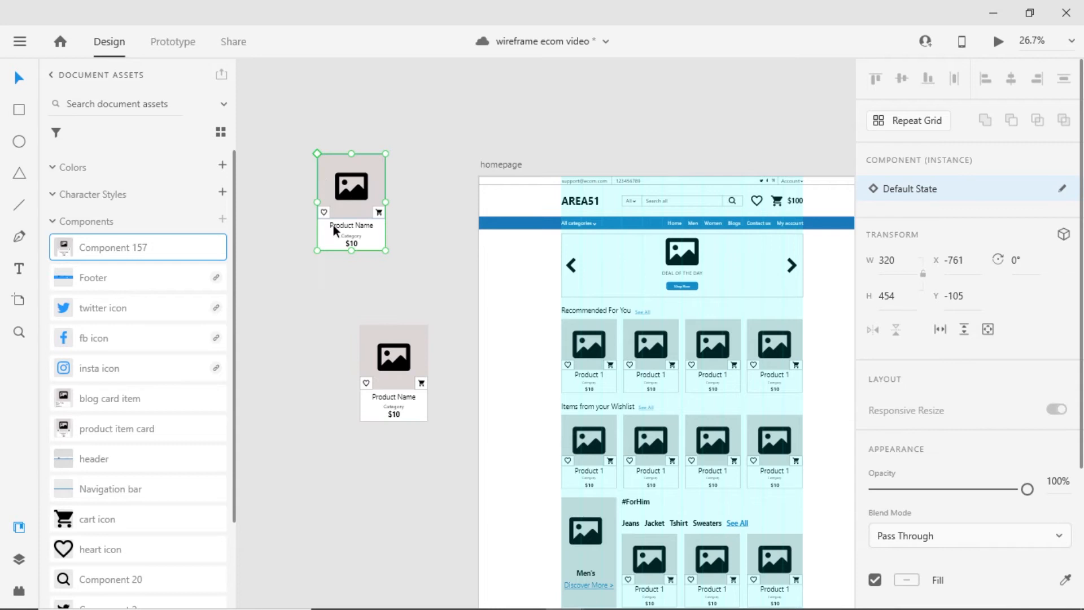
{"action": "key", "text": "Delete"}
{"action": "double_click", "coordinate": [121, 246]}
{"action": "type", "text": "prodyct item"}
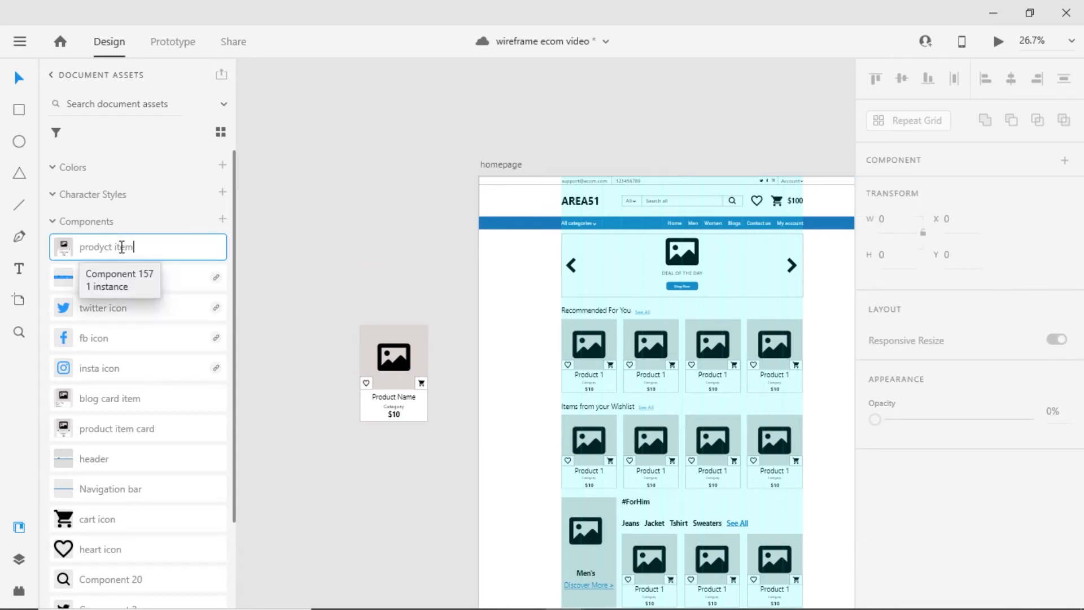
{"action": "key", "text": "Return"}
Move the product card above and beside the homepage artboard and turn it into a Repeat Grid.
{"action": "scroll", "coordinate": [598, 367], "scroll_direction": "down", "scroll_amount": 2}
{"action": "left_click_drag", "start_coordinate": [642, 407], "coordinate": [567, 327]}
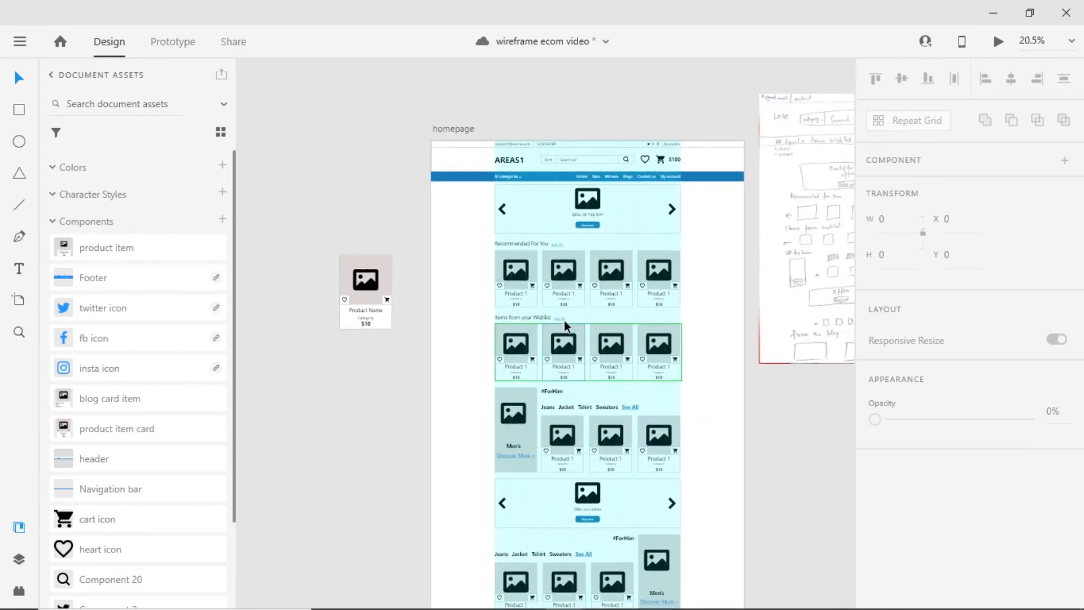
{"action": "left_click_drag", "start_coordinate": [368, 293], "coordinate": [342, 207]}
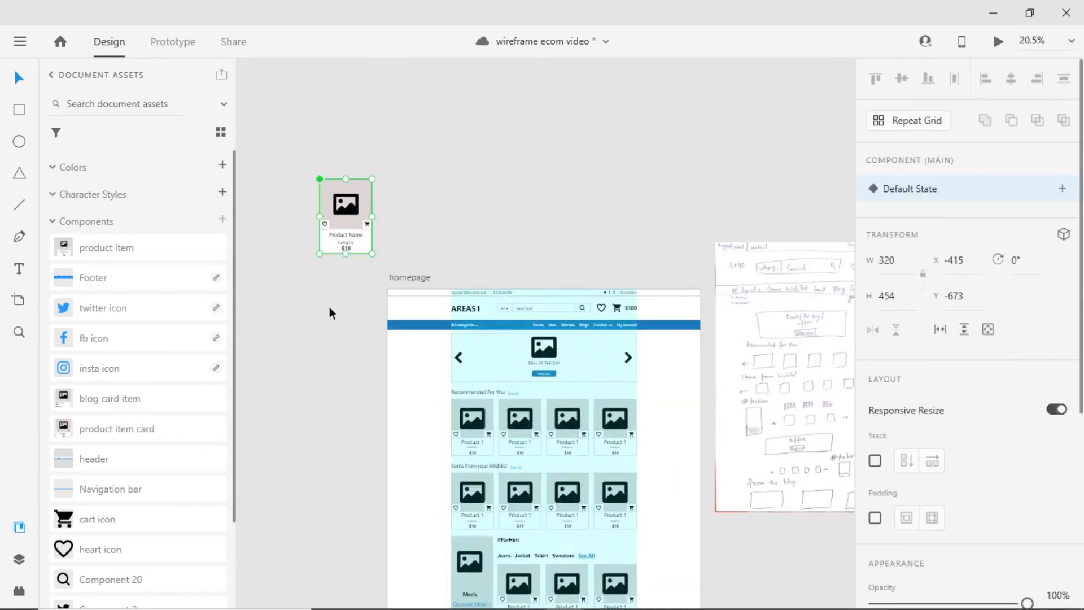
{"action": "left_click", "coordinate": [913, 125]}
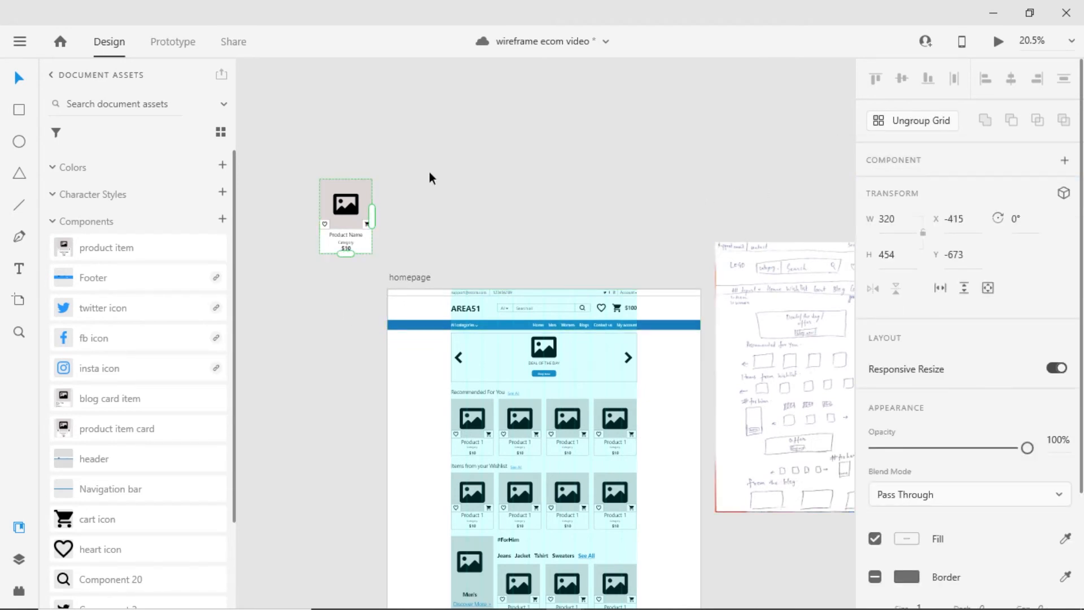
{"action": "left_click_drag", "start_coordinate": [347, 254], "coordinate": [345, 391]}
{"action": "mouse_move", "coordinate": [372, 282]}
{"action": "left_mouse_down"}
{"action": "mouse_move", "coordinate": [727, 293]}
{"action": "mouse_move", "coordinate": [496, 285]}
{"action": "mouse_move", "coordinate": [372, 264]}
{"action": "mouse_move", "coordinate": [377, 272]}
{"action": "left_mouse_up"}
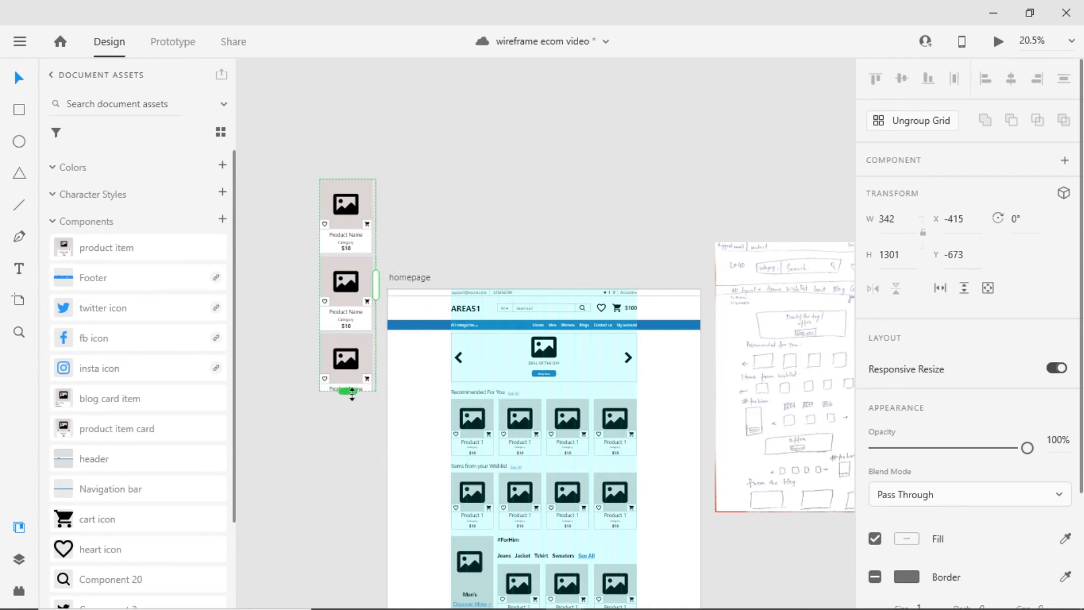
{"action": "left_click_drag", "start_coordinate": [349, 394], "coordinate": [346, 254]}
Extend the Repeat Grid horizontally into a single row of four evenly spaced product cards.
{"action": "left_click_drag", "start_coordinate": [376, 220], "coordinate": [523, 209]}
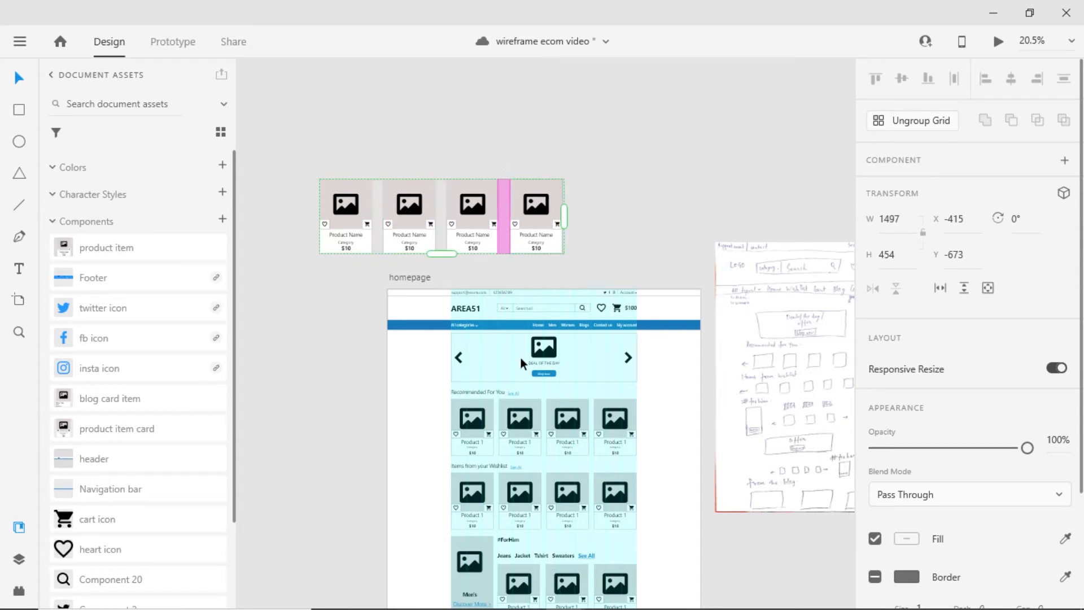
Slightly narrow the horizontal spacing between the product cards in the Repeat Grid.
{"action": "mouse_move", "coordinate": [503, 205]}
{"action": "left_click_drag", "start_coordinate": [503, 205], "coordinate": [498, 204]}
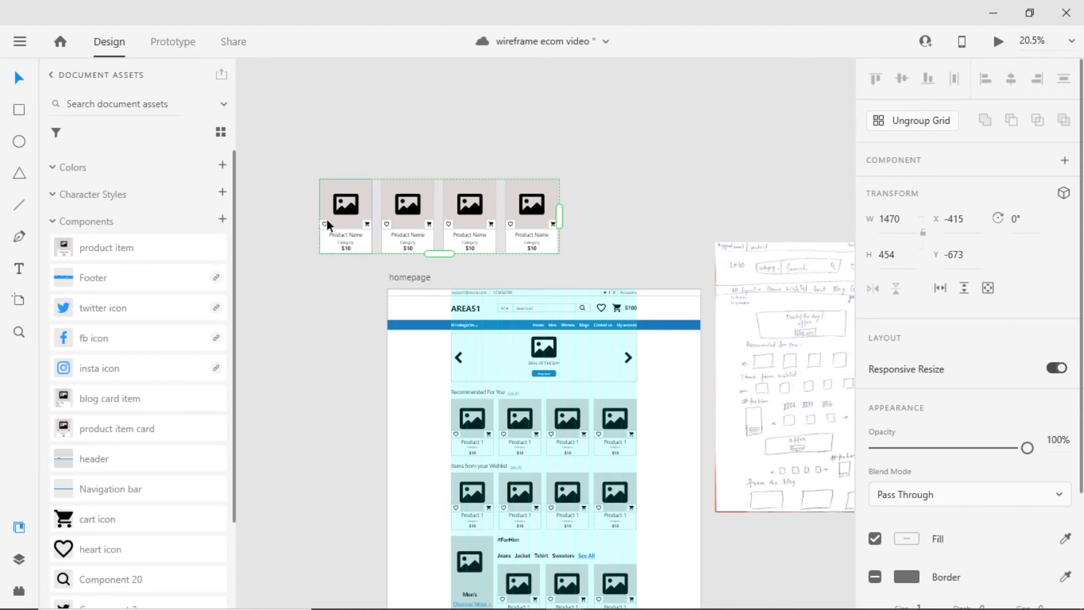
Center the image placeholder horizontally in the Men's banner of the #ForHim section and save the document.
{"action": "scroll", "coordinate": [469, 407], "scroll_direction": "down", "scroll_amount": 3}
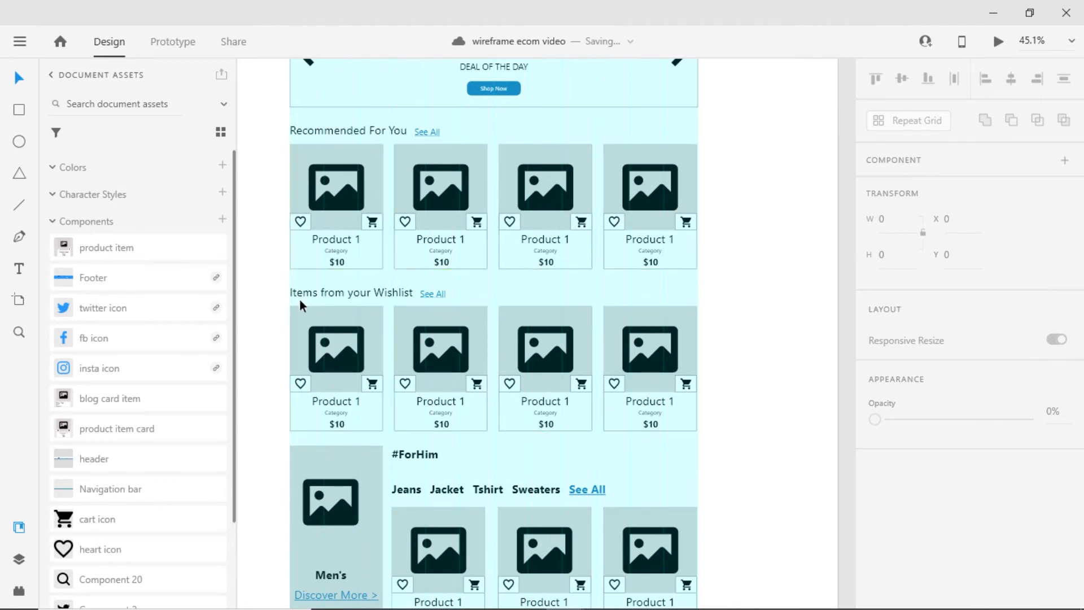
{"action": "scroll", "coordinate": [390, 316], "scroll_direction": "down", "scroll_amount": 2}
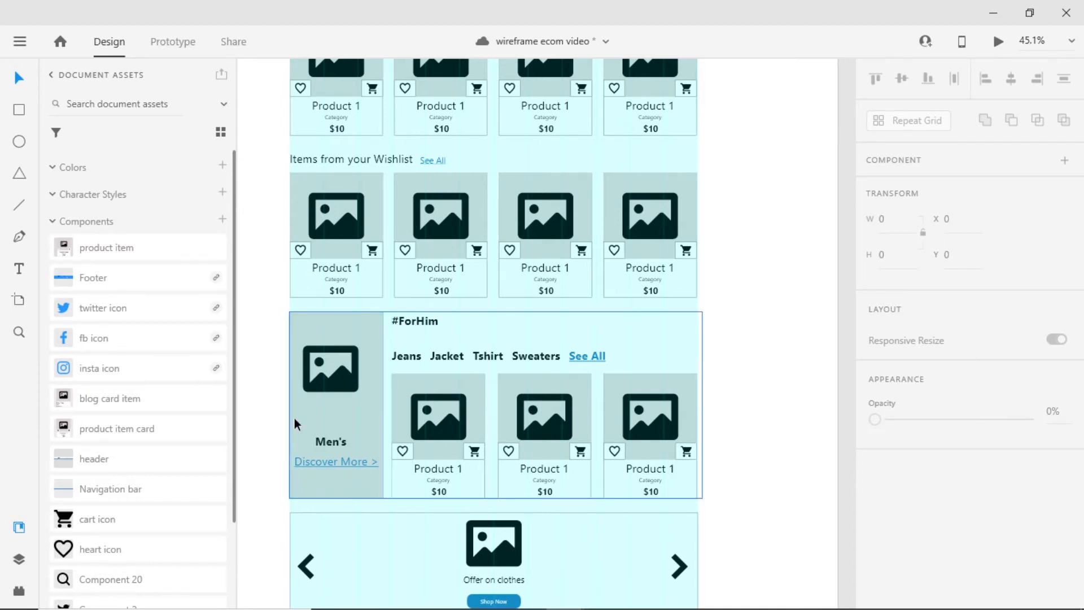
{"action": "double_click", "coordinate": [337, 387]}
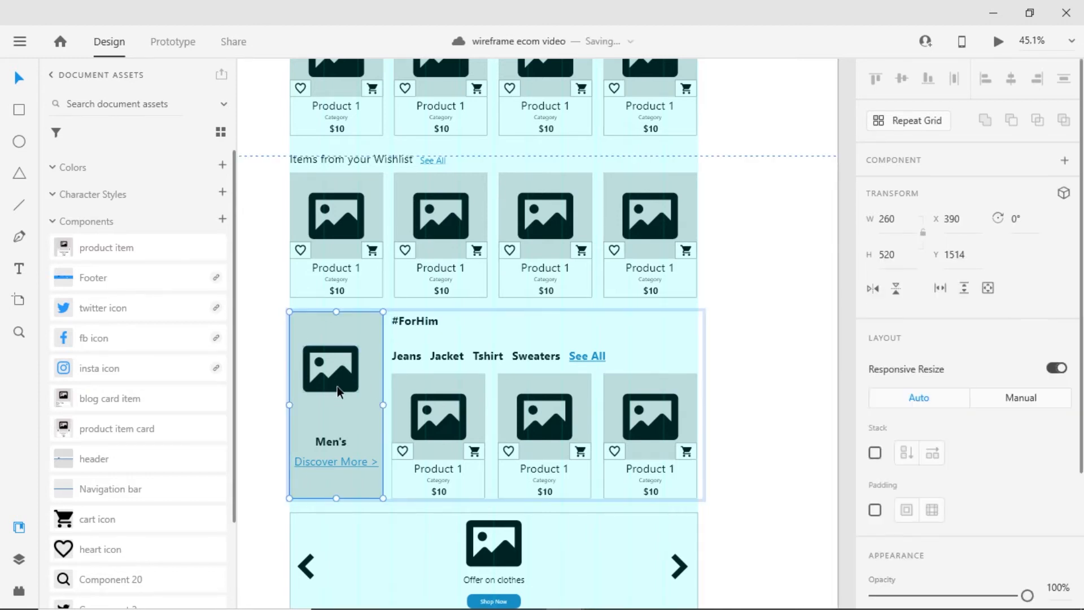
{"action": "key", "text": "ctrl+z"}
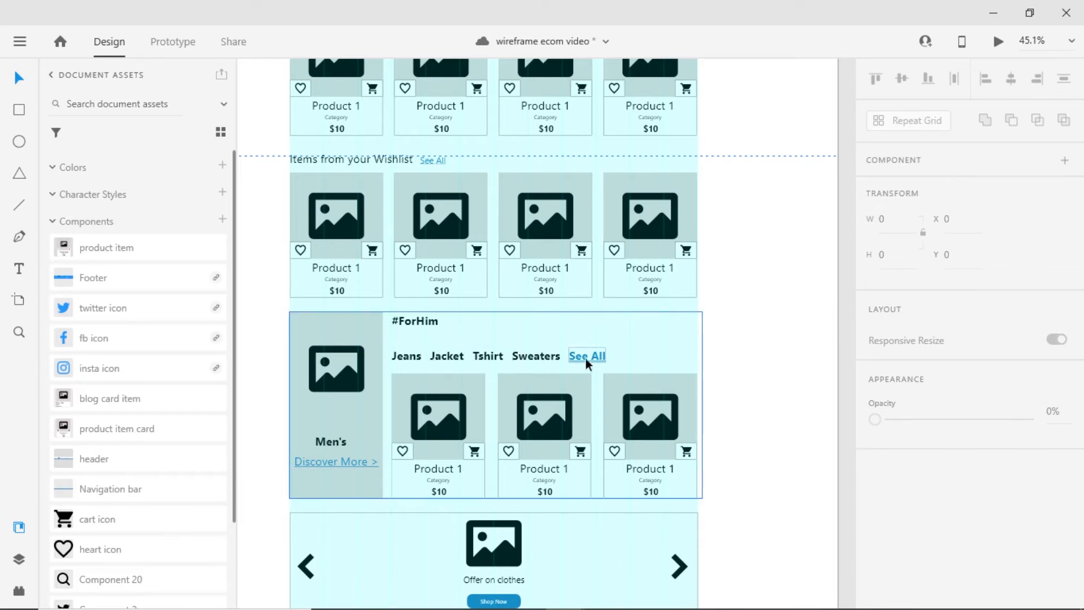
{"action": "key", "text": "ctrl+s"}
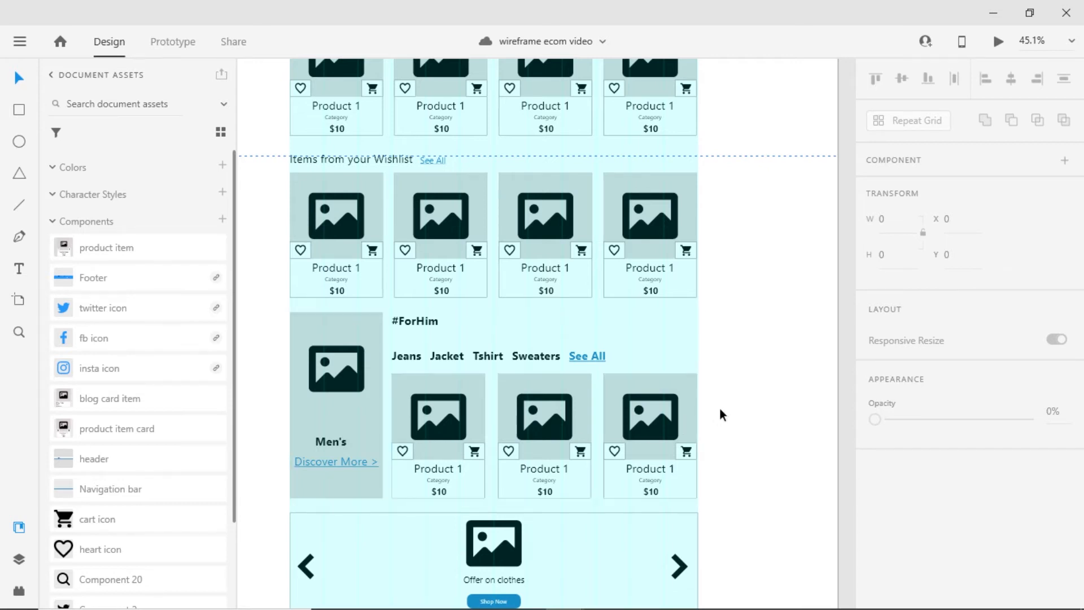
Change the heading of the lower #ForHim section, below the "Offer on clothes" banner, to "#ForHer".
{"action": "scroll", "coordinate": [717, 367], "scroll_direction": "down", "scroll_amount": 3}
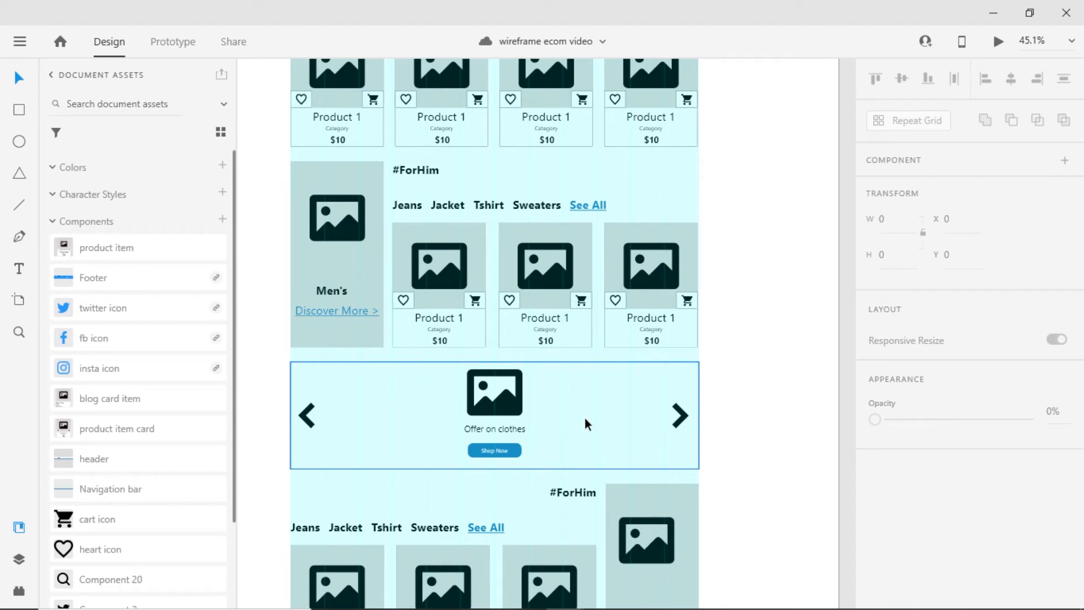
{"action": "scroll", "coordinate": [730, 381], "scroll_direction": "down", "scroll_amount": 3}
{"action": "left_click_drag", "start_coordinate": [733, 337], "coordinate": [685, 454]}
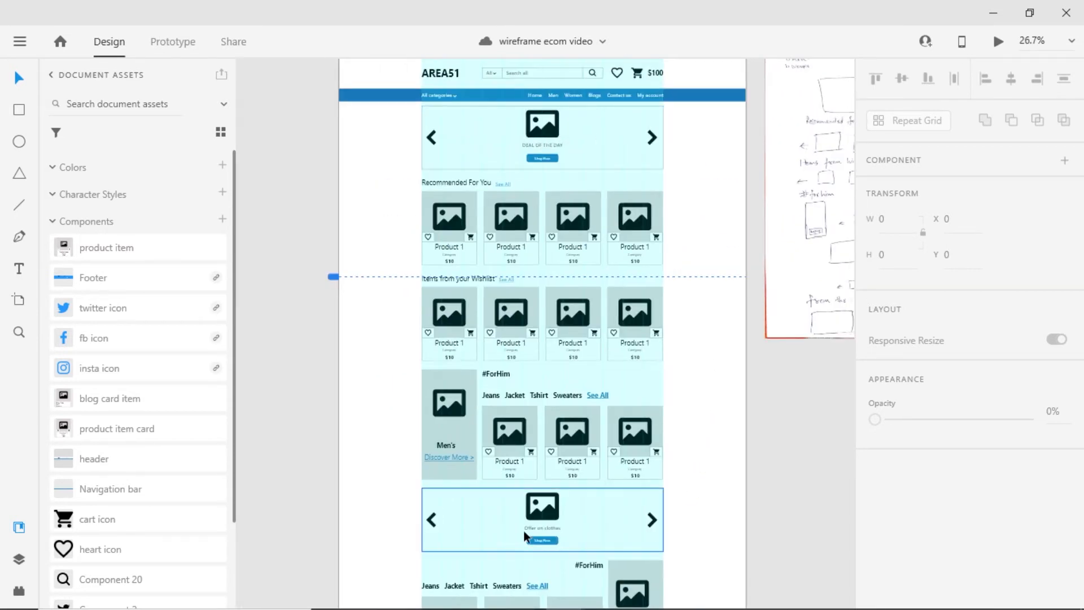
{"action": "scroll", "coordinate": [526, 533], "scroll_direction": "up", "scroll_amount": 4}
{"action": "scroll", "coordinate": [558, 438], "scroll_direction": "down", "scroll_amount": 2}
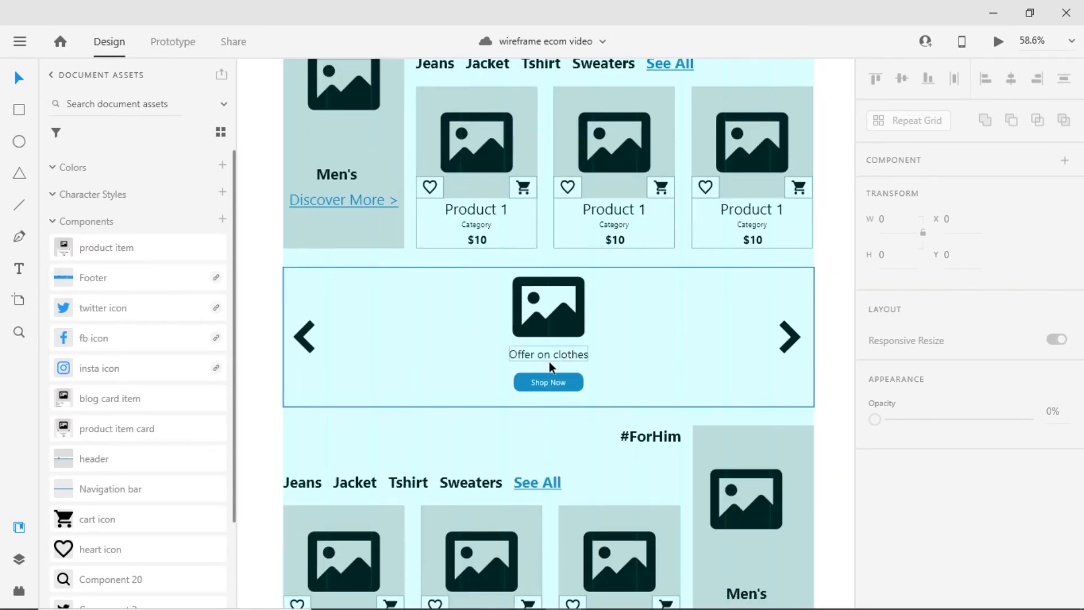
{"action": "scroll", "coordinate": [570, 361], "scroll_direction": "down", "scroll_amount": 3}
{"action": "double_click", "coordinate": [620, 400]}
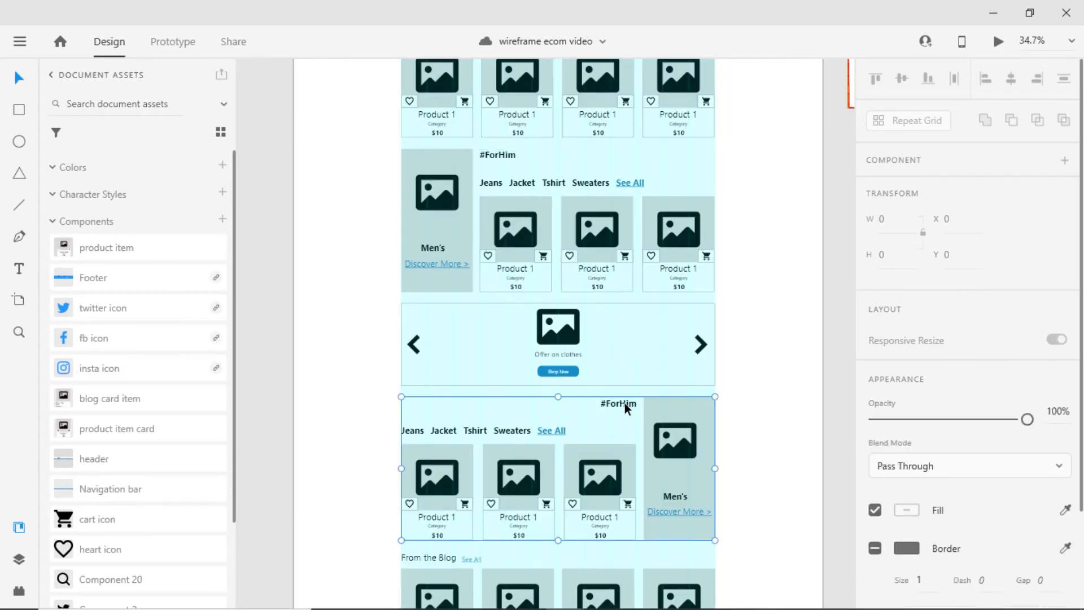
{"action": "double_click", "coordinate": [625, 402]}
{"action": "type", "text": "ForHer"}
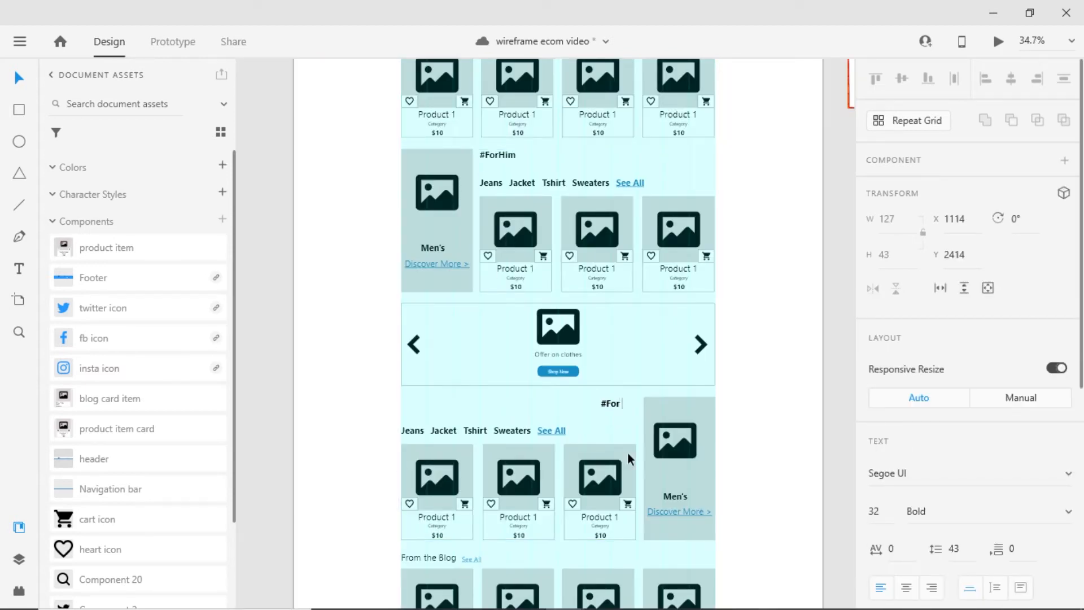
Change the "Men's" label on the side banner of the #ForHer section to "Women's".
{"action": "double_click", "coordinate": [669, 497]}
{"action": "double_click", "coordinate": [669, 497]}
{"action": "left_click", "coordinate": [665, 498]}
{"action": "type", "text": "Wo"}
{"action": "key", "text": "Delete"}
{"action": "type", "text": "m"}
{"action": "left_click", "coordinate": [740, 433]}
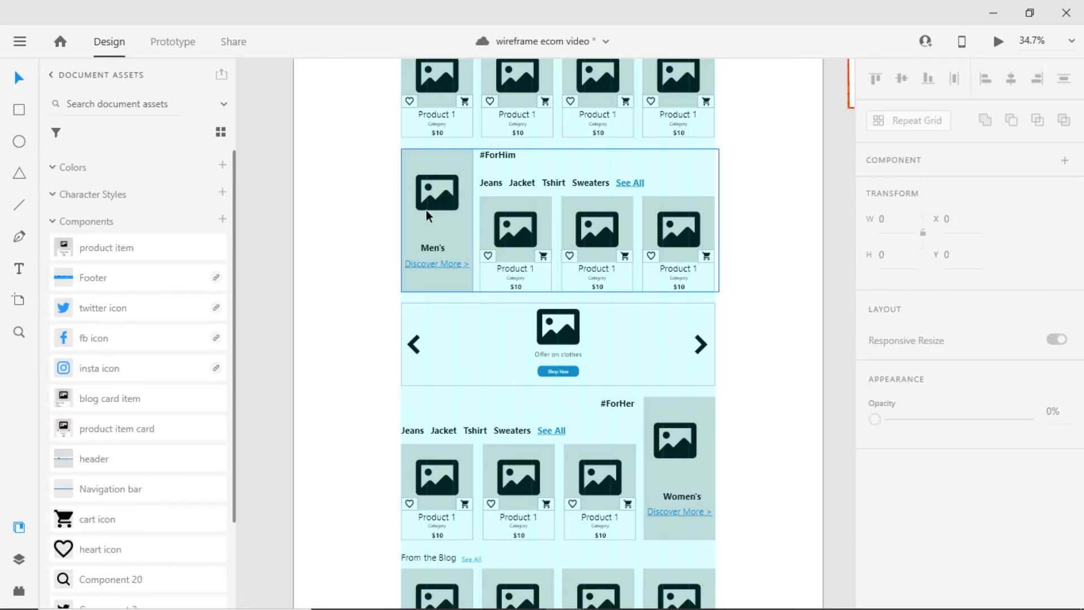
Review the homepage's blog row and footer, and compare the full page with the hand-drawn sketch.
{"action": "scroll", "coordinate": [433, 384], "scroll_direction": "down", "scroll_amount": 3}
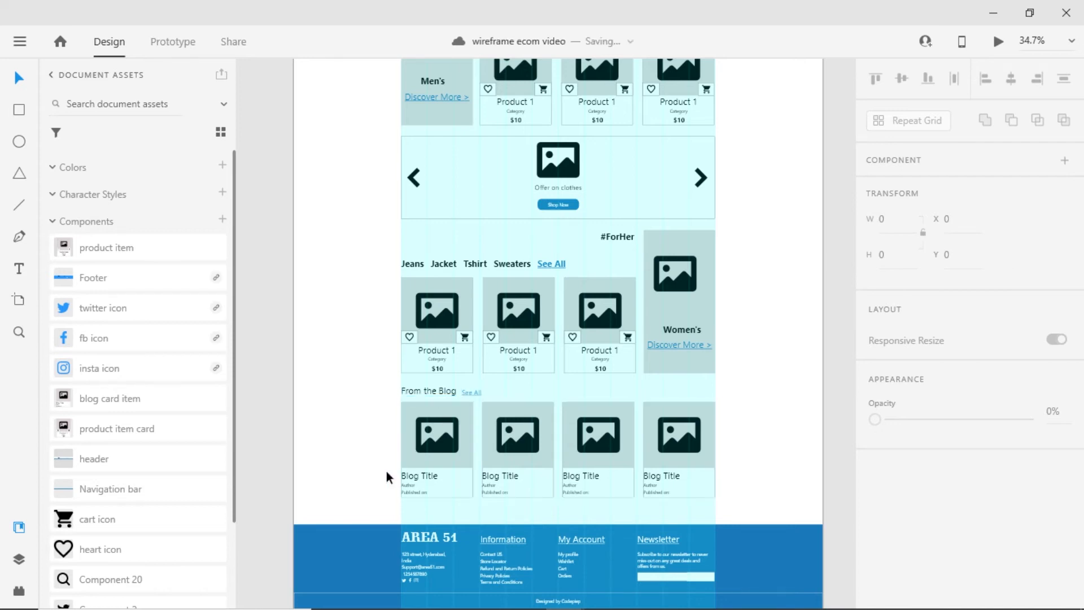
{"action": "scroll", "coordinate": [446, 465], "scroll_direction": "up", "scroll_amount": 5}
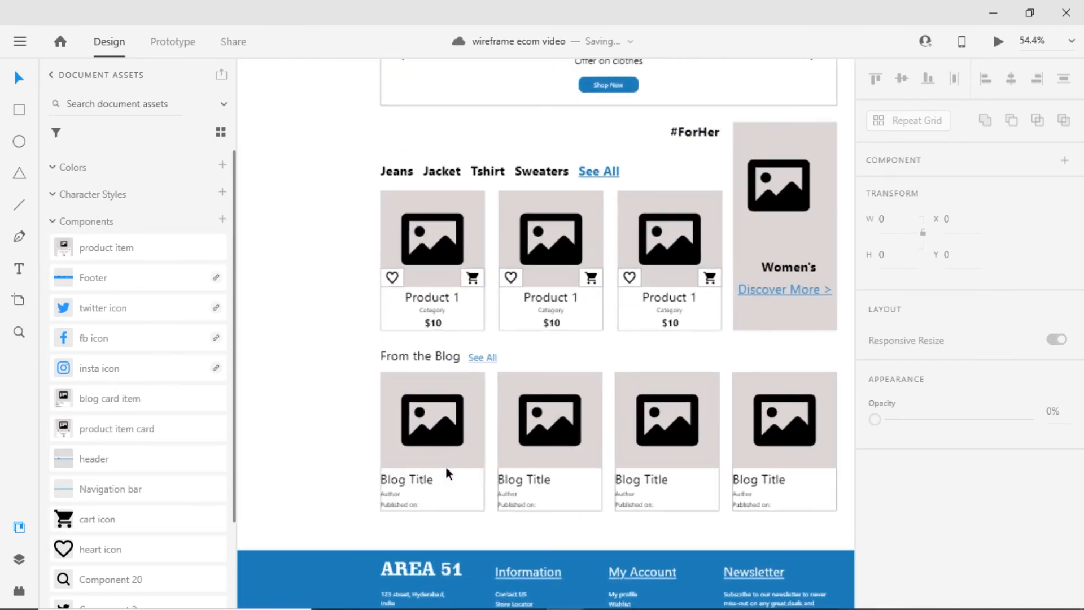
{"action": "left_click_drag", "start_coordinate": [425, 451], "coordinate": [414, 442]}
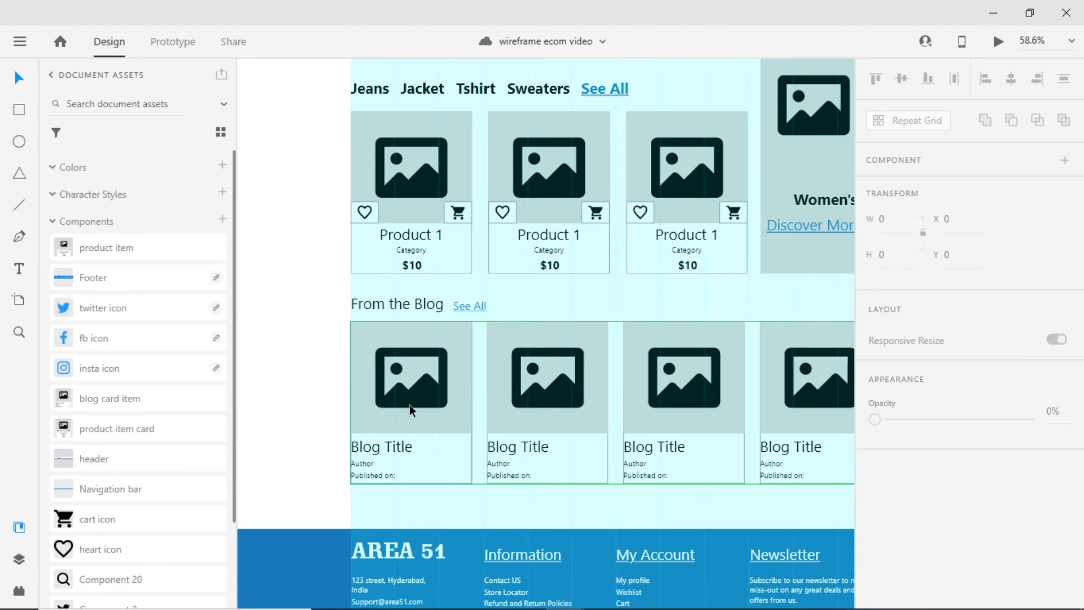
{"action": "scroll", "coordinate": [408, 404], "scroll_direction": "down", "scroll_amount": 3}
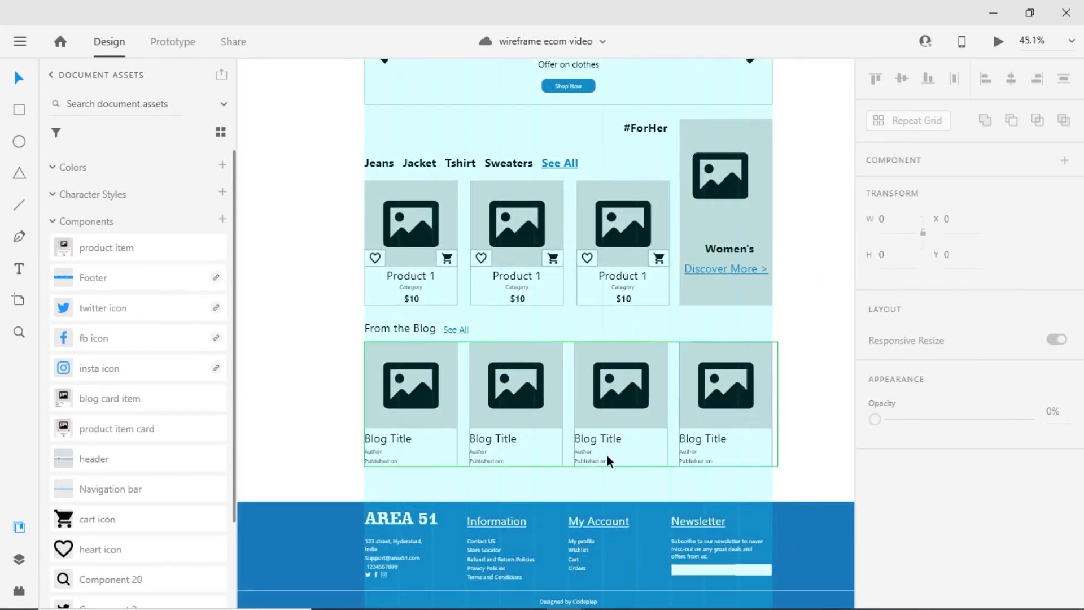
{"action": "scroll", "coordinate": [802, 404], "scroll_direction": "down", "scroll_amount": 1}
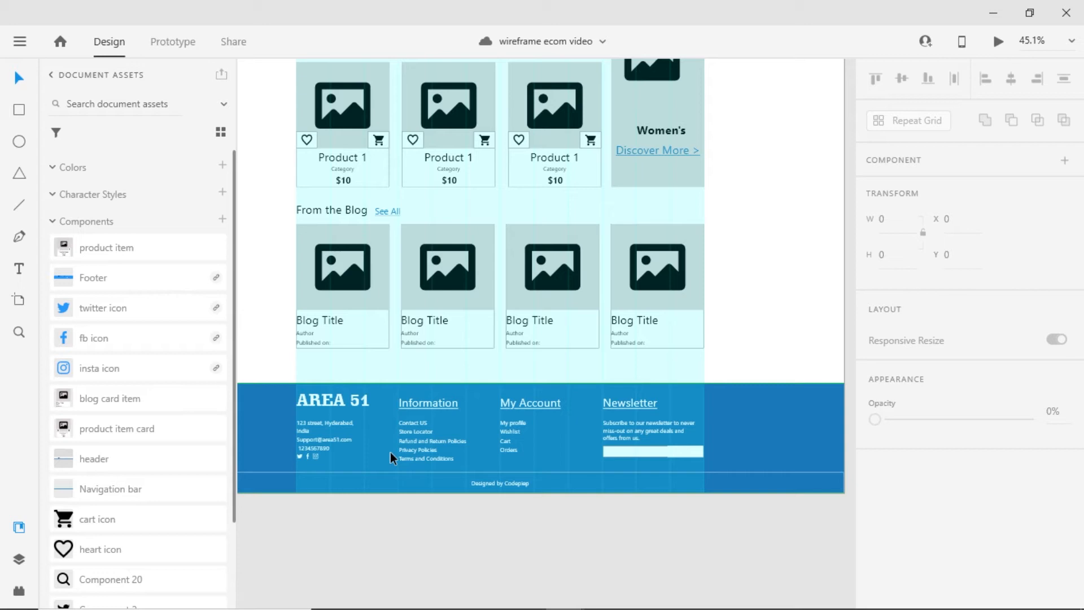
{"action": "scroll", "coordinate": [390, 452], "scroll_direction": "down", "scroll_amount": 3}
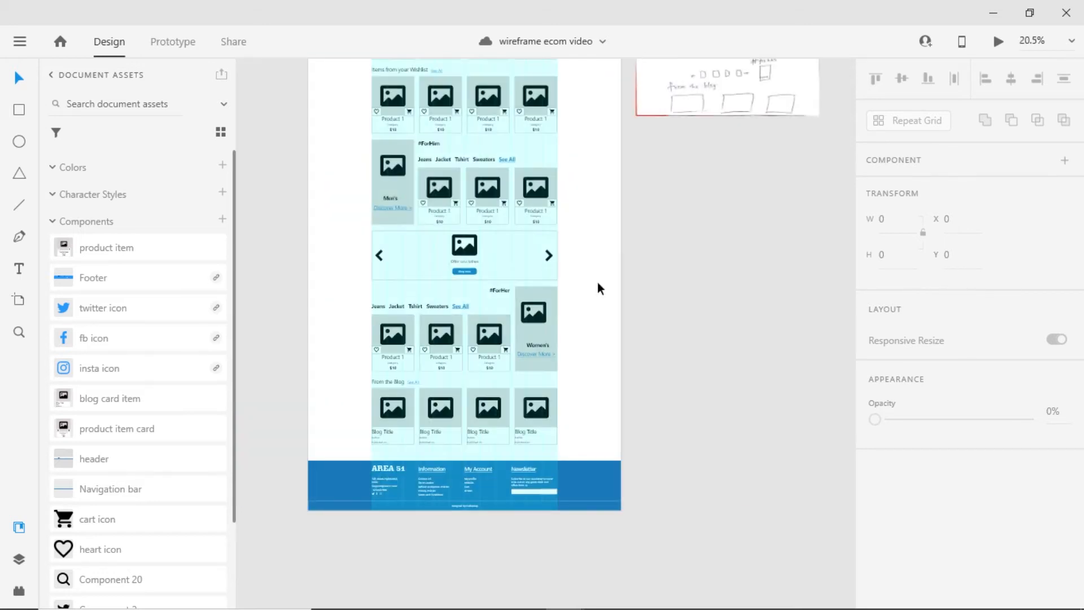
{"action": "scroll", "coordinate": [598, 282], "scroll_direction": "down", "scroll_amount": 1}
{"action": "left_click_drag", "start_coordinate": [595, 258], "coordinate": [609, 379]}
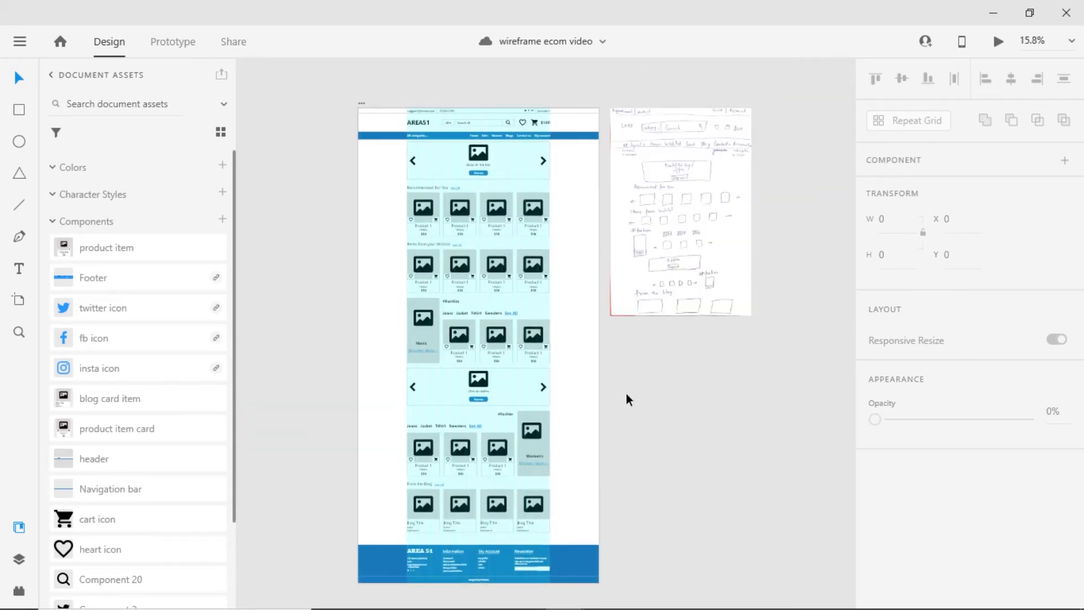
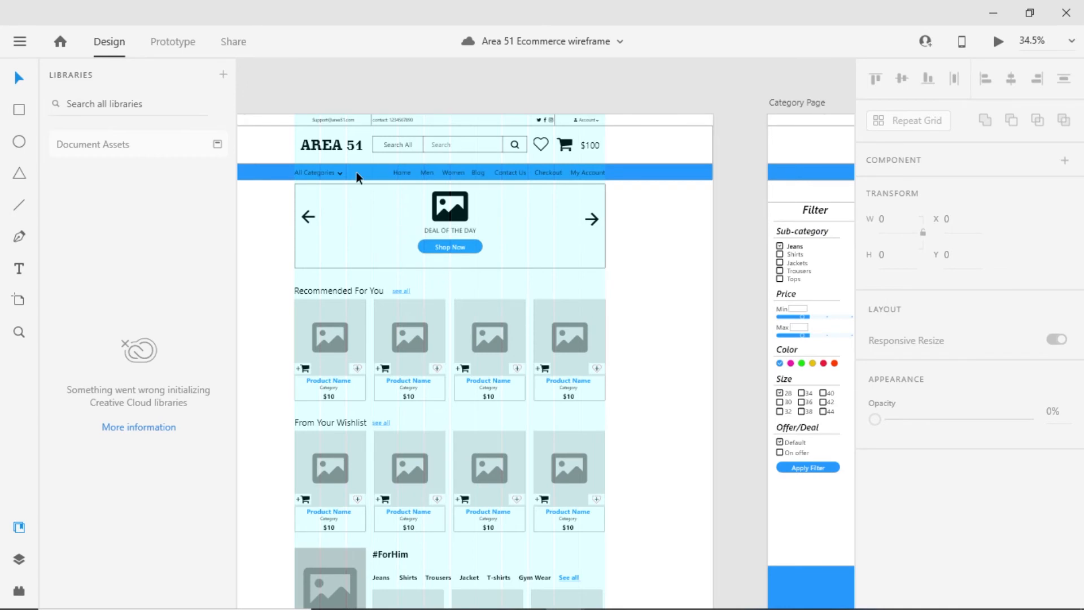
Examine the homepage, Category Page and Product Page layouts in the "Area 51 Ecommerce wireframe" document.
{"action": "scroll", "coordinate": [412, 275], "scroll_direction": "down", "scroll_amount": 3}
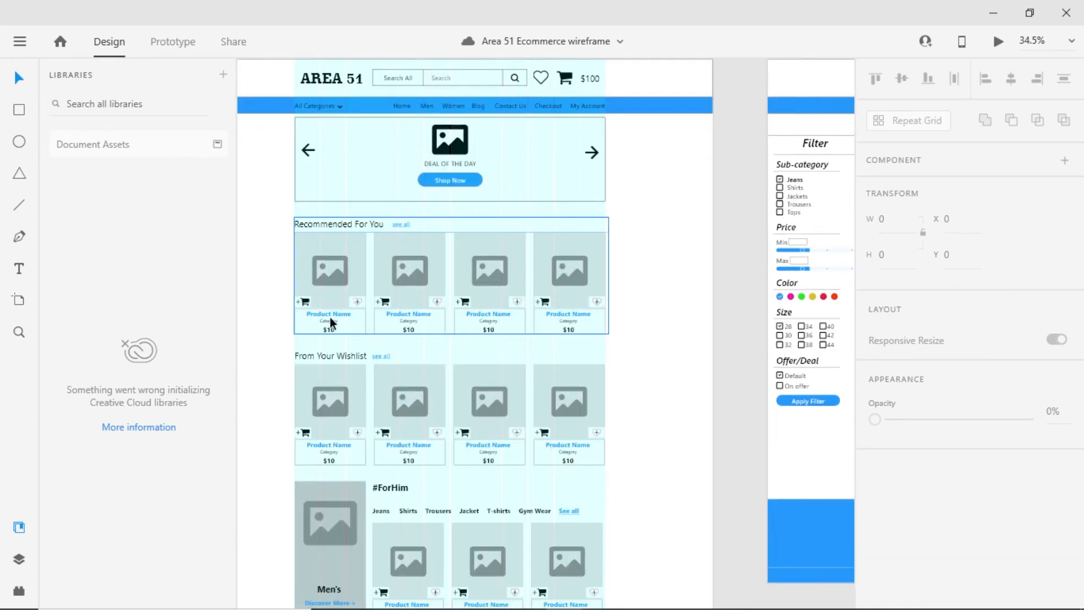
{"action": "scroll", "coordinate": [563, 377], "scroll_direction": "down", "scroll_amount": 15}
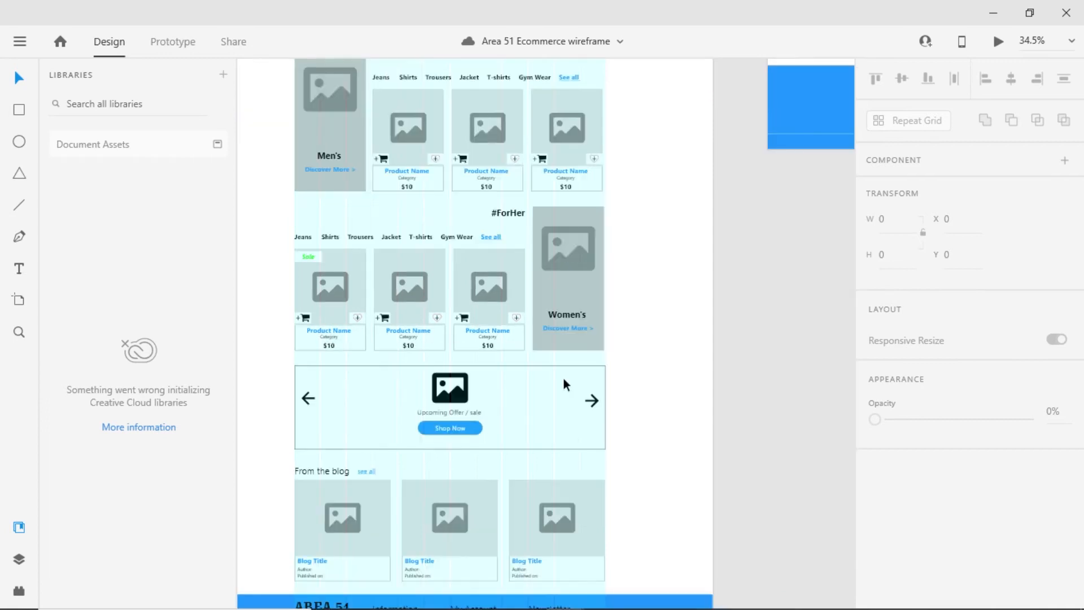
{"action": "scroll", "coordinate": [537, 397], "scroll_direction": "down", "scroll_amount": 2}
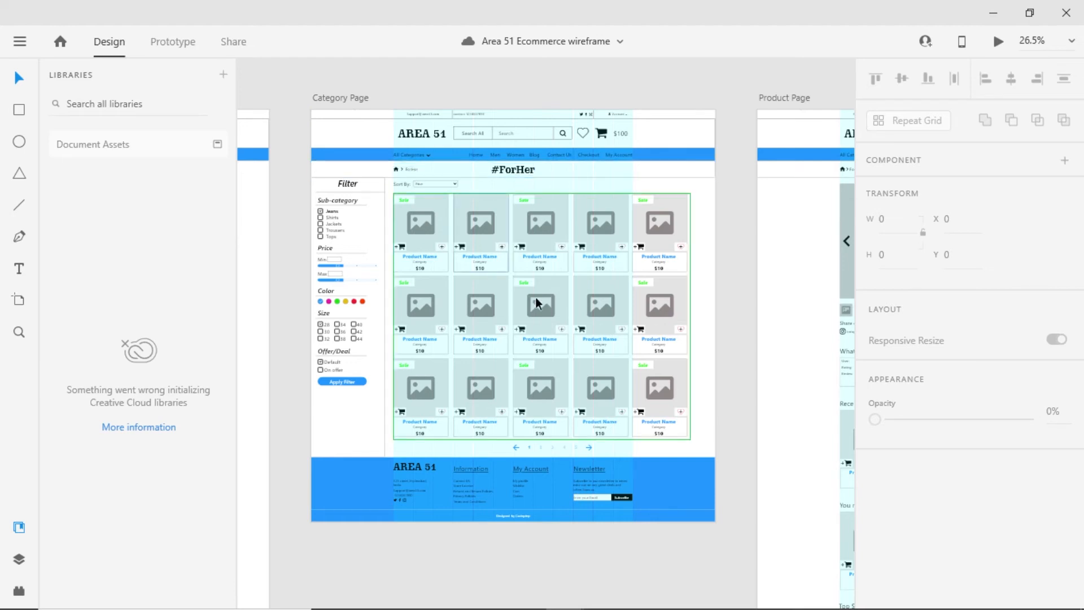
{"action": "left_click_drag", "start_coordinate": [844, 342], "coordinate": [481, 306]}
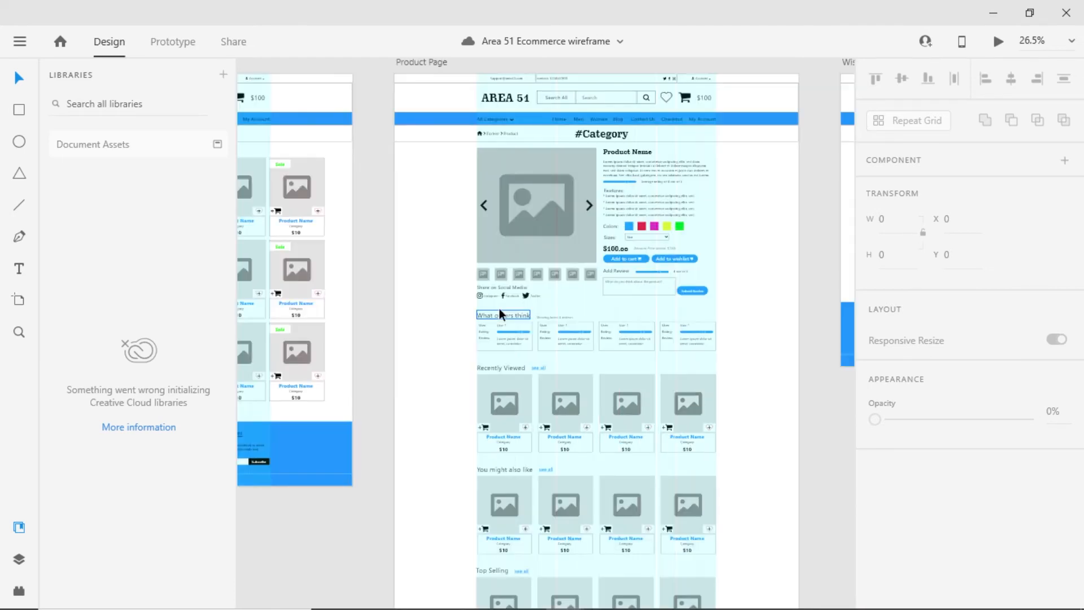
{"action": "scroll", "coordinate": [499, 309], "scroll_direction": "up", "scroll_amount": 2}
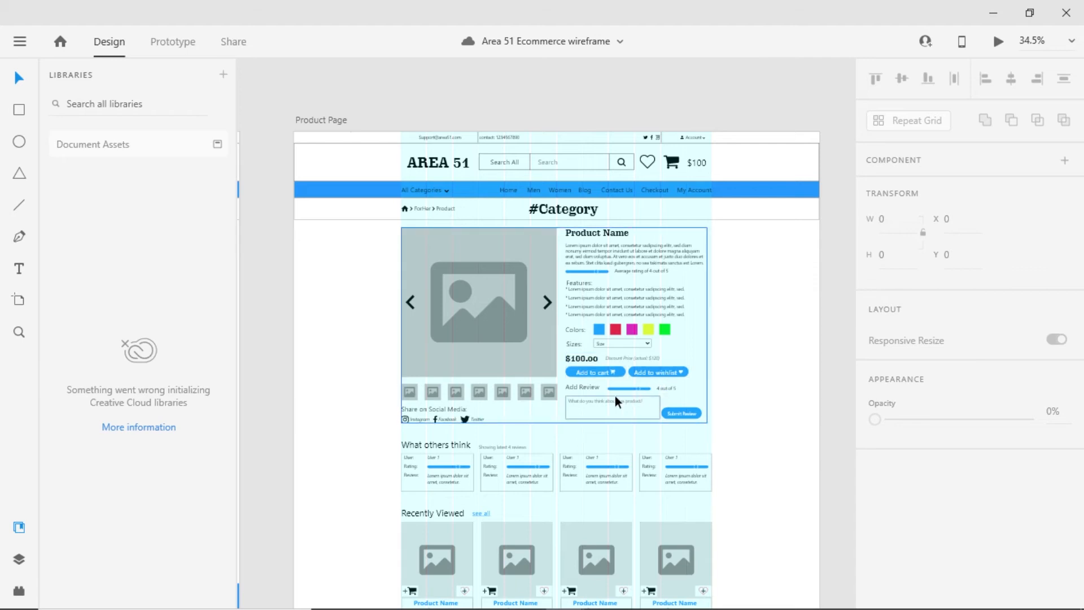
{"action": "scroll", "coordinate": [563, 407], "scroll_direction": "down", "scroll_amount": 2}
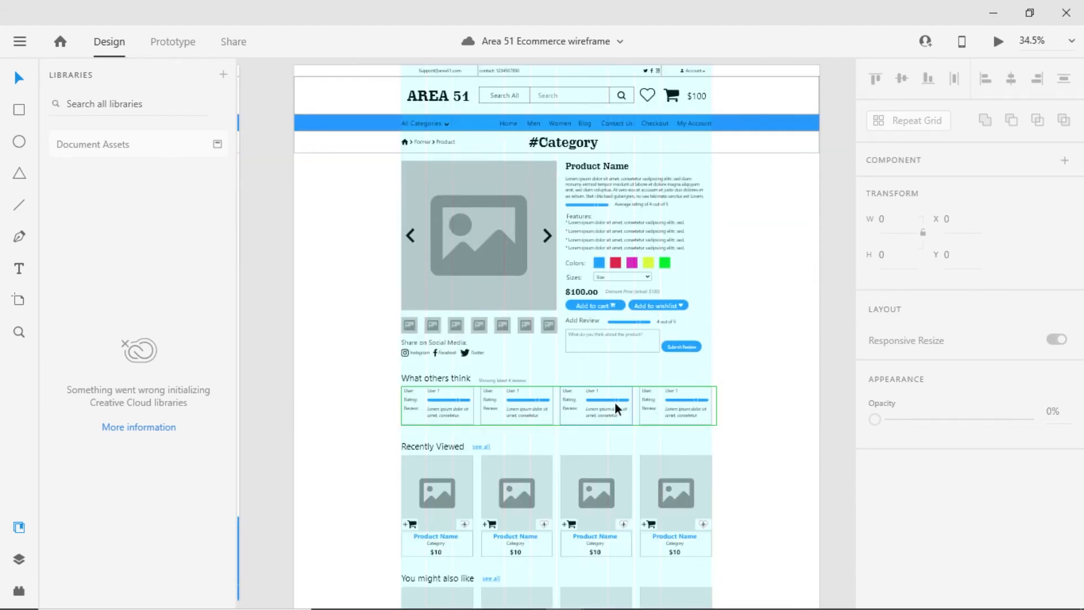
{"action": "scroll", "coordinate": [614, 402], "scroll_direction": "down", "scroll_amount": 5}
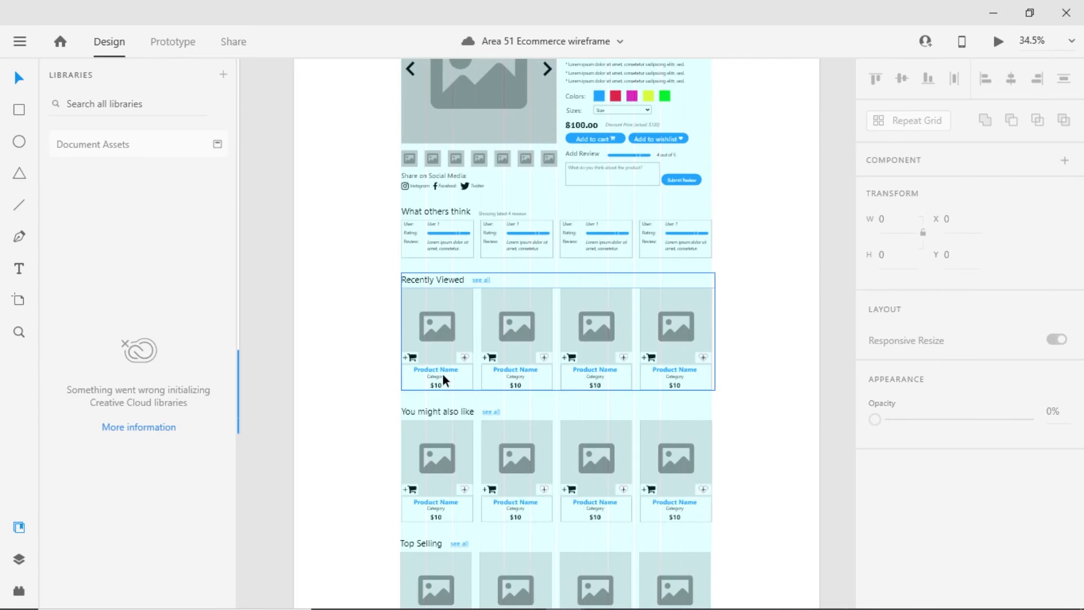
{"action": "scroll", "coordinate": [483, 418], "scroll_direction": "down", "scroll_amount": 5}
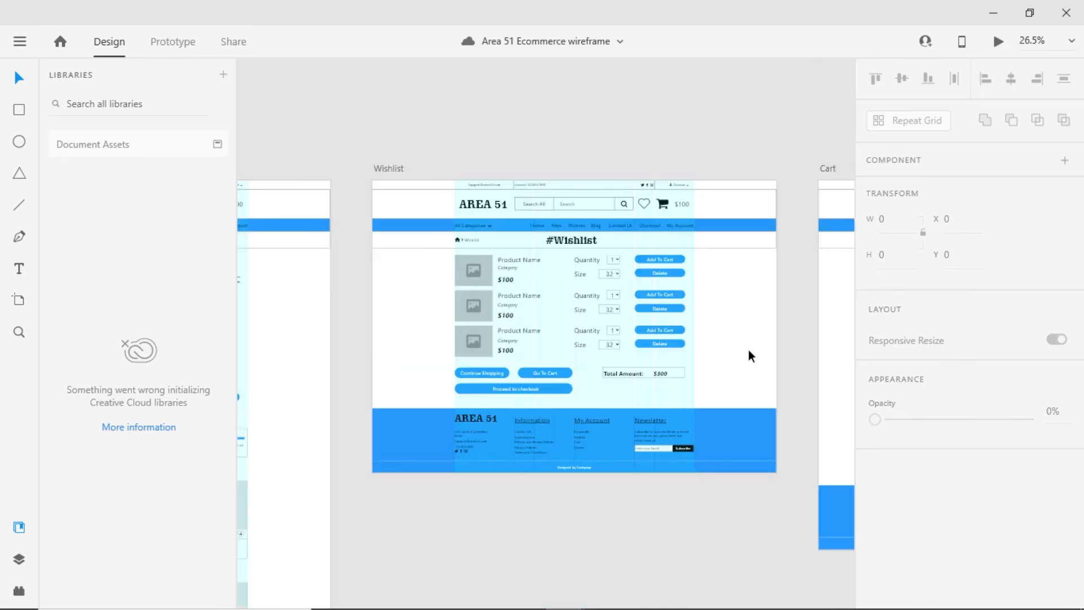
Examine the ordering flow artboards from Wishlist and Cart through Review to Confirmation.
{"action": "left_click_drag", "start_coordinate": [747, 351], "coordinate": [237, 354]}
{"action": "left_click_drag", "start_coordinate": [830, 367], "coordinate": [389, 364]}
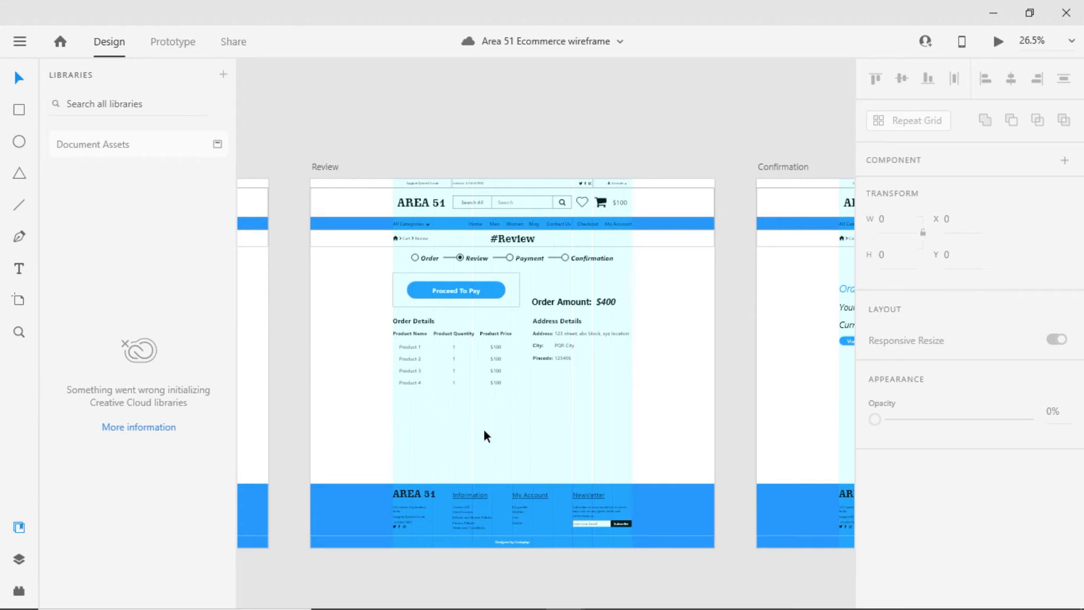
{"action": "left_click_drag", "start_coordinate": [725, 402], "coordinate": [285, 412]}
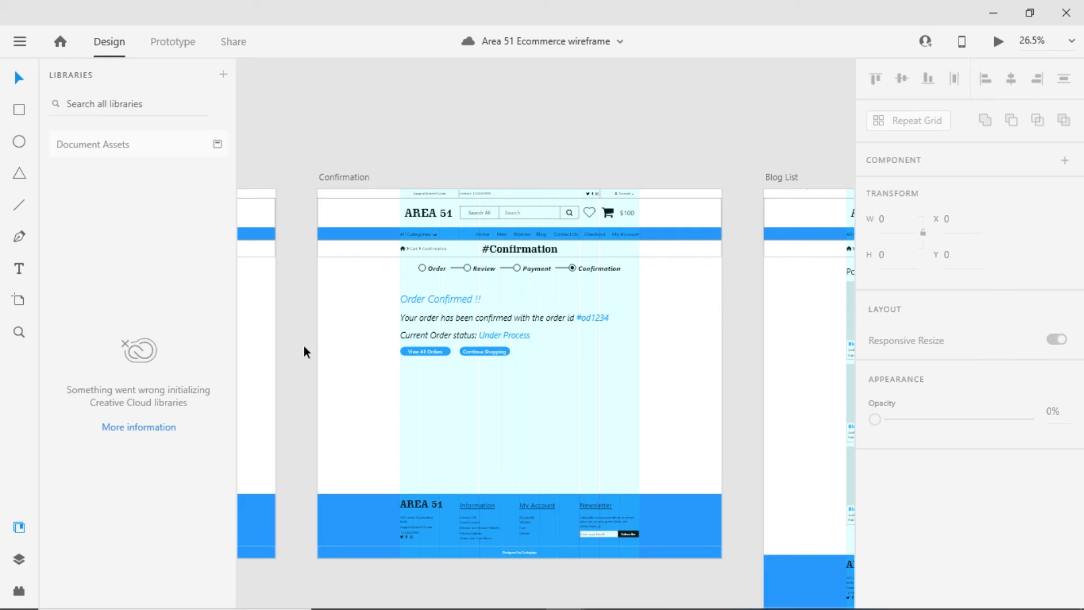
{"action": "left_click_drag", "start_coordinate": [688, 385], "coordinate": [224, 336]}
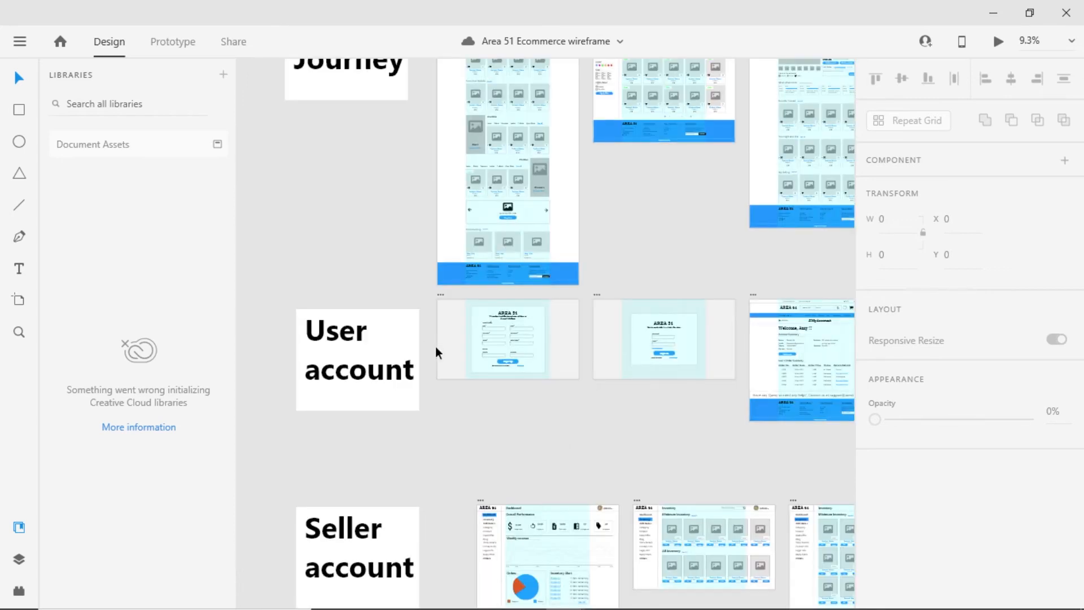
Examine the Signup form's fields in the User account group and the layout of the Contact Us page.
{"action": "scroll", "coordinate": [431, 351], "scroll_direction": "up", "scroll_amount": 2}
{"action": "scroll", "coordinate": [431, 350], "scroll_direction": "up", "scroll_amount": 4}
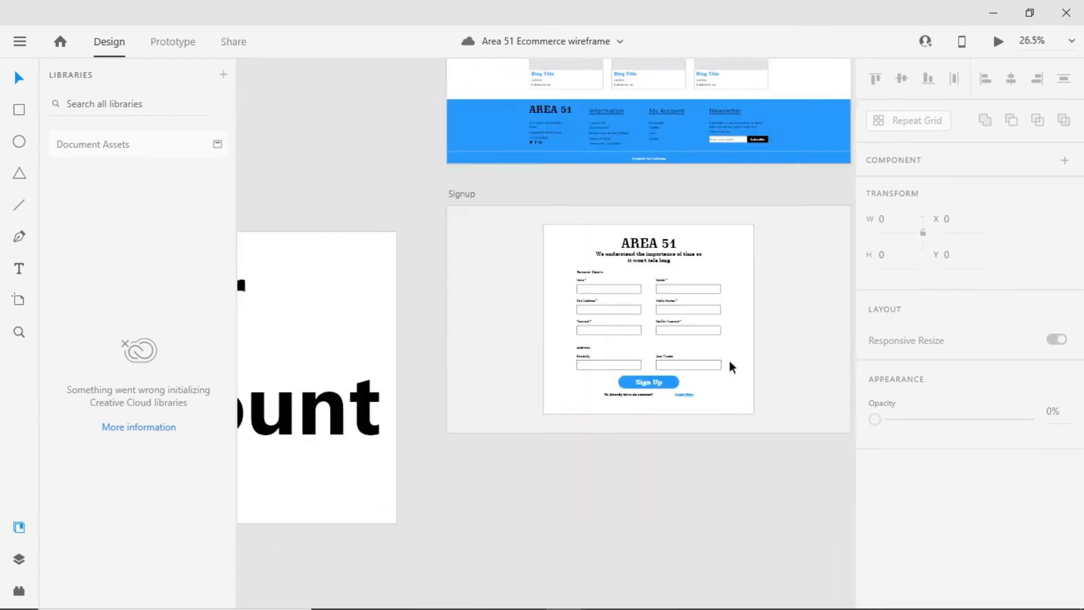
{"action": "scroll", "coordinate": [584, 402], "scroll_direction": "left", "scroll_amount": 1}
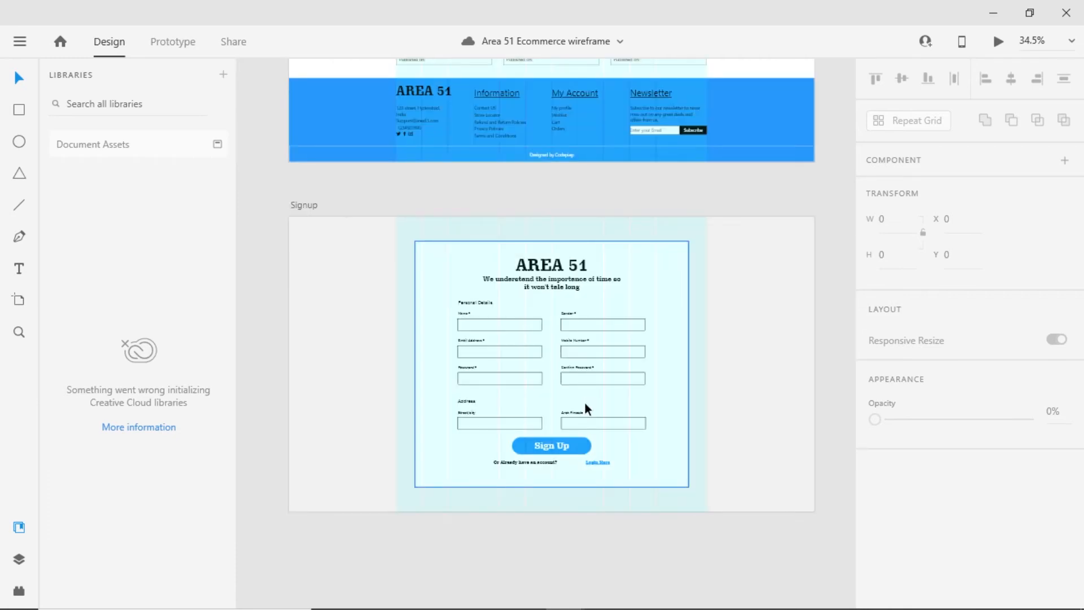
{"action": "scroll", "coordinate": [476, 320], "scroll_direction": "up", "scroll_amount": 2}
{"action": "scroll", "coordinate": [476, 321], "scroll_direction": "up", "scroll_amount": 2}
{"action": "left_click_drag", "start_coordinate": [540, 374], "coordinate": [420, 224]}
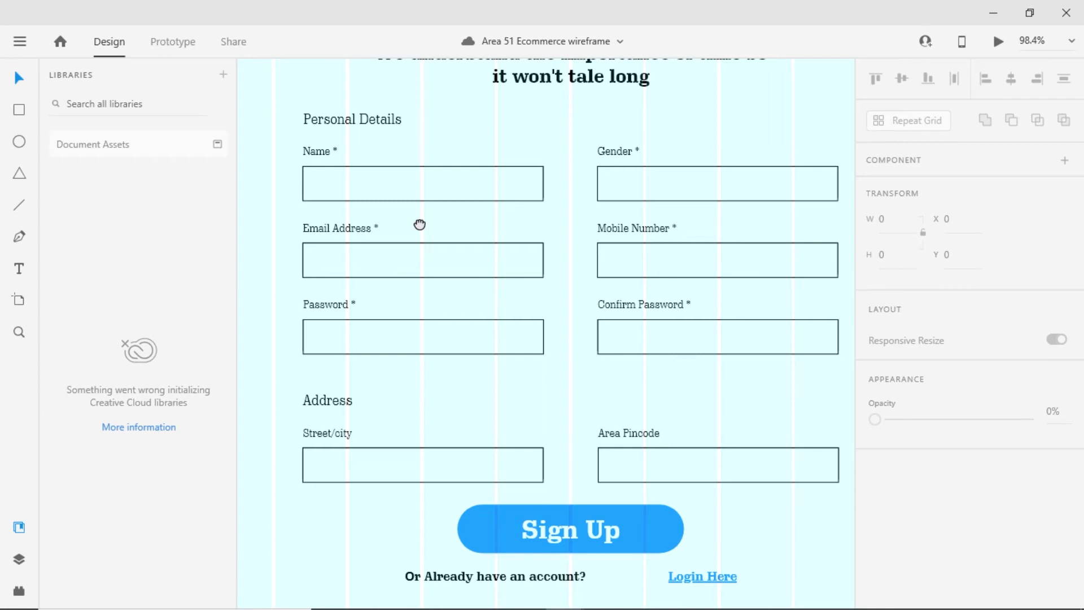
{"action": "scroll", "coordinate": [420, 225], "scroll_direction": "down", "scroll_amount": 2}
{"action": "left_click_drag", "start_coordinate": [712, 282], "coordinate": [474, 356]}
{"action": "scroll", "coordinate": [474, 356], "scroll_direction": "down", "scroll_amount": 3}
{"action": "left_click_drag", "start_coordinate": [673, 359], "coordinate": [417, 372]}
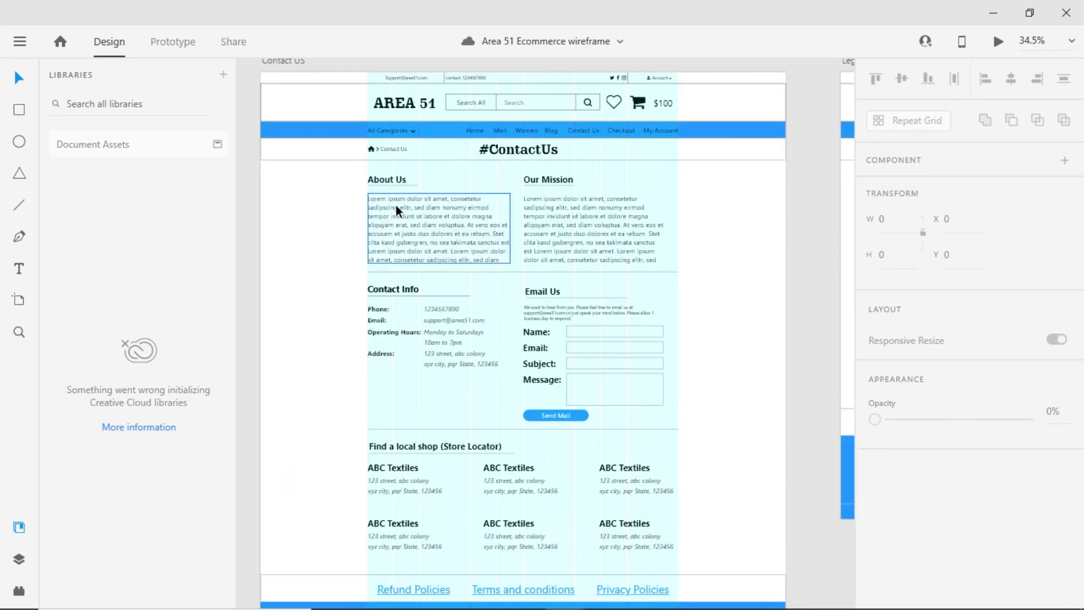
Examine the Contact Us page's contact, email and store locator sections and the Legal Info page's policy sections.
{"action": "scroll", "coordinate": [435, 285], "scroll_direction": "down", "scroll_amount": 2}
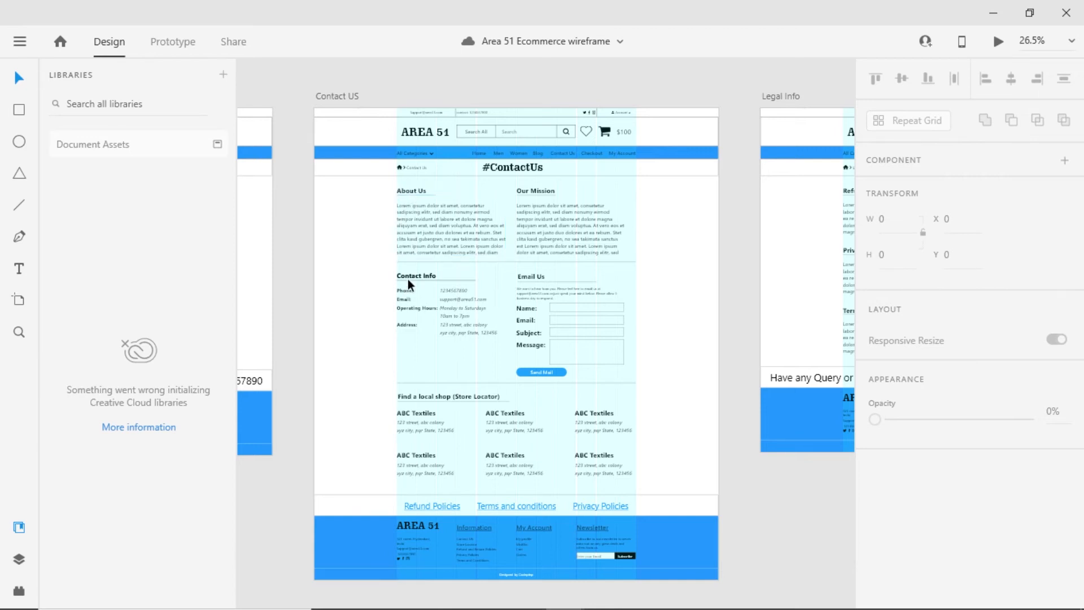
{"action": "scroll", "coordinate": [452, 296], "scroll_direction": "up", "scroll_amount": 2}
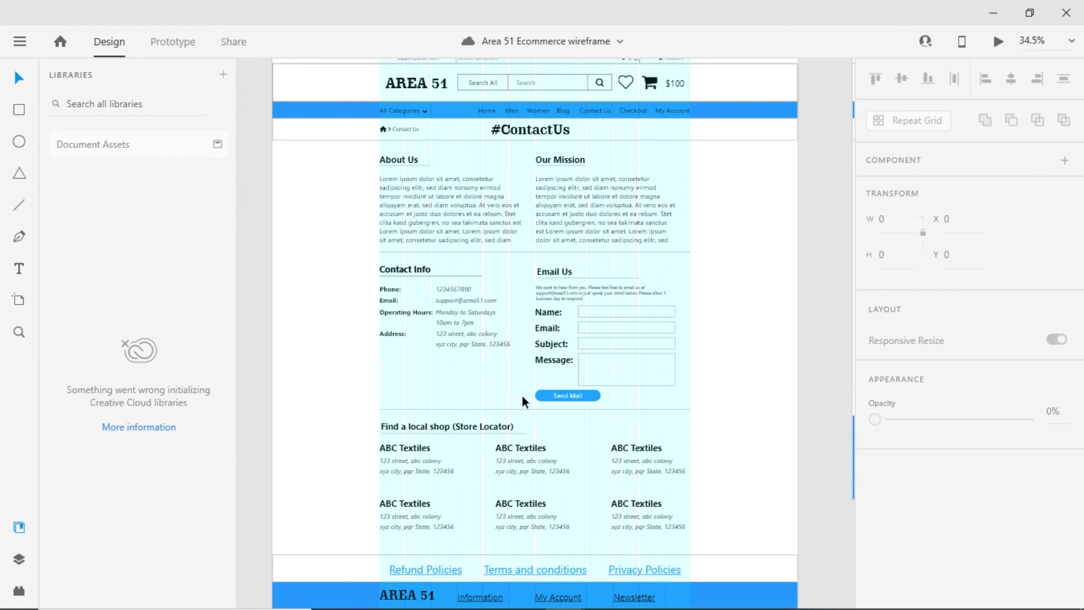
{"action": "scroll", "coordinate": [490, 480], "scroll_direction": "down", "scroll_amount": 2}
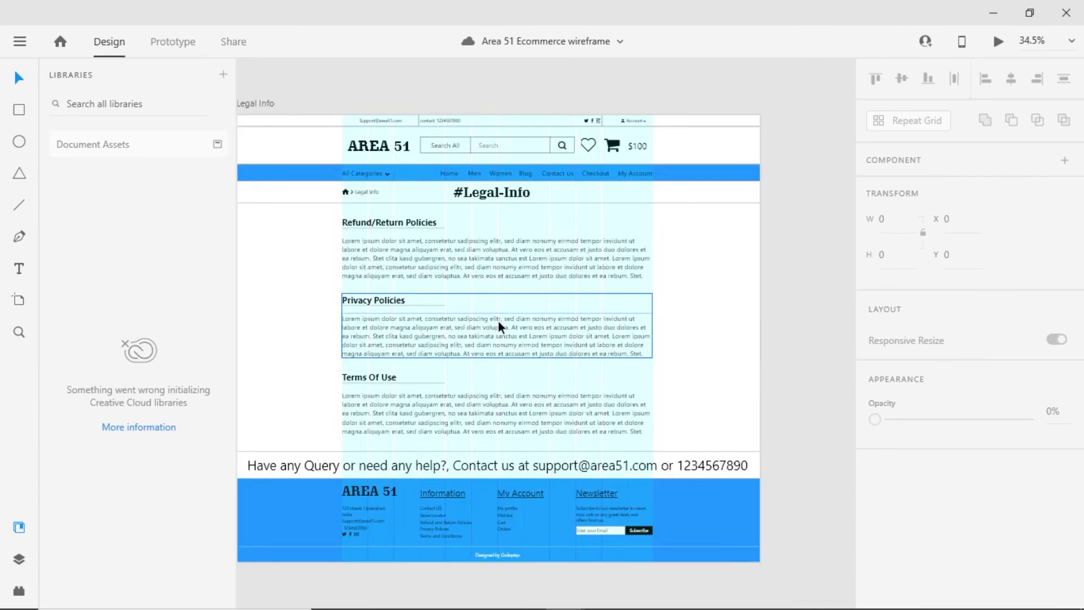
{"action": "scroll", "coordinate": [368, 366], "scroll_direction": "down", "scroll_amount": 2}
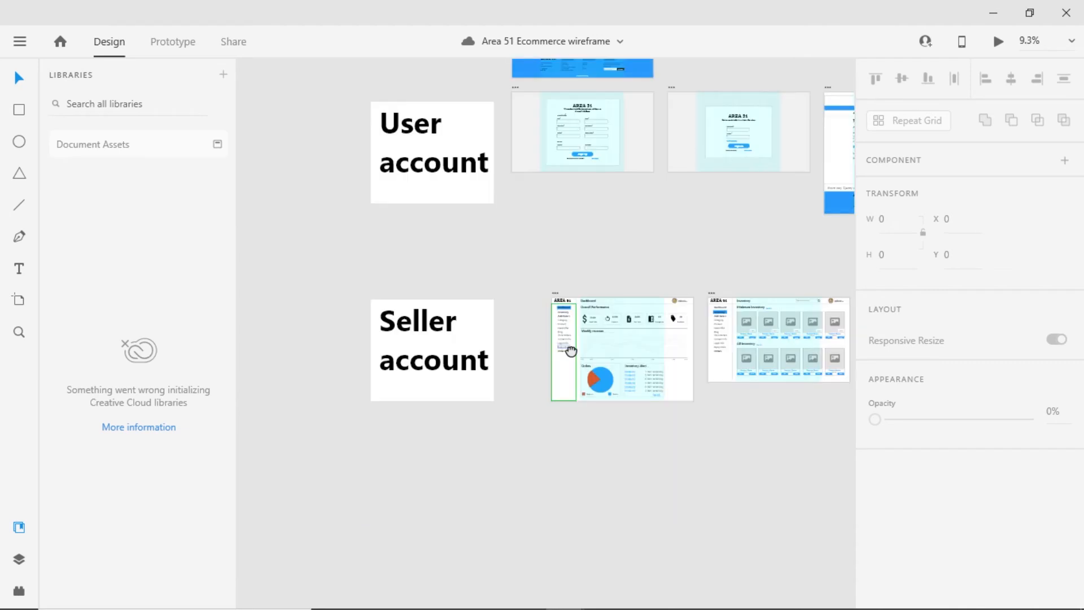
Examine the Seller account artboards, including the full inventory, Order Management and Order Management all pages.
{"action": "left_click_drag", "start_coordinate": [569, 350], "coordinate": [549, 362]}
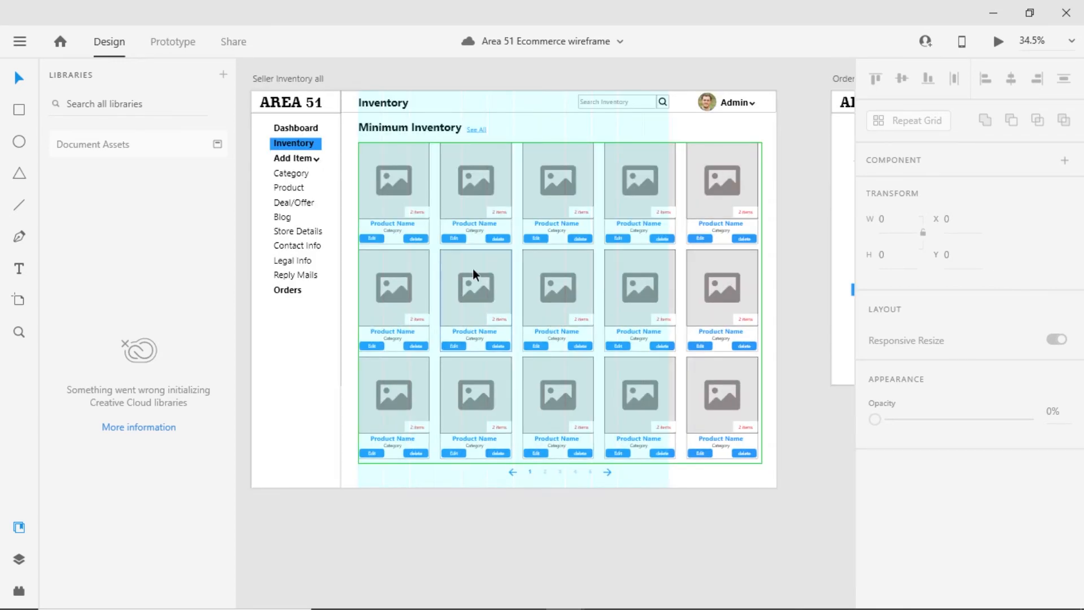
{"action": "scroll", "coordinate": [473, 273], "scroll_direction": "down", "scroll_amount": 2}
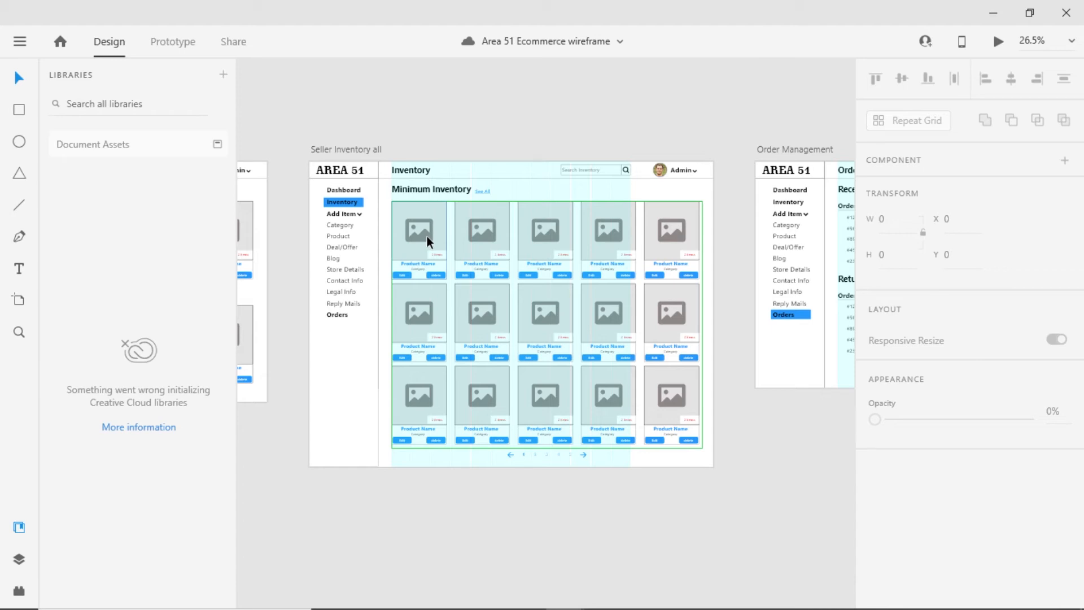
{"action": "scroll", "coordinate": [428, 242], "scroll_direction": "right", "scroll_amount": 8}
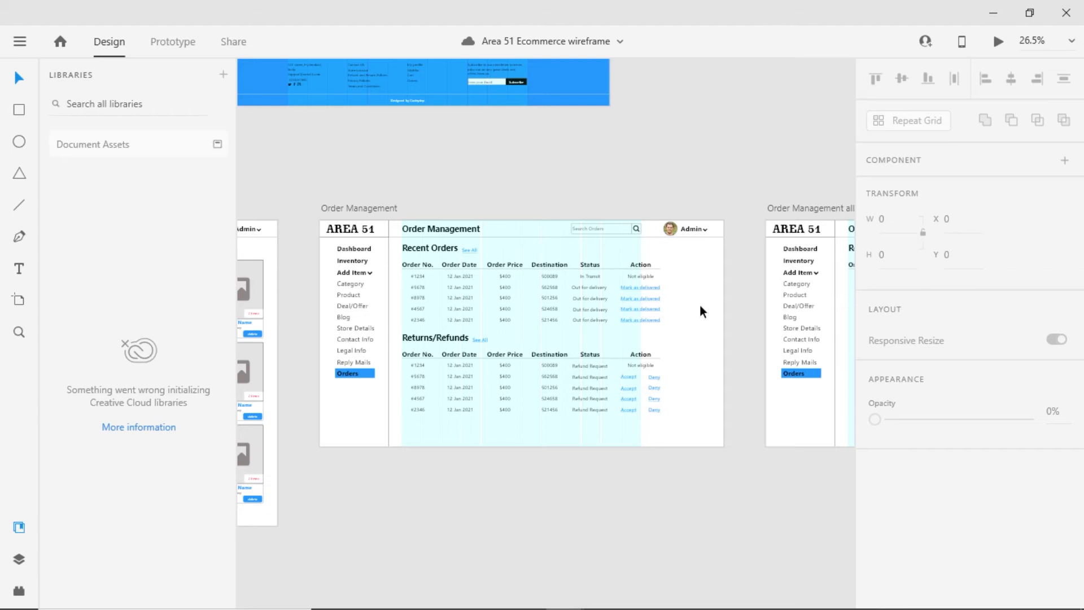
{"action": "scroll", "coordinate": [794, 456], "scroll_direction": "right", "scroll_amount": 8}
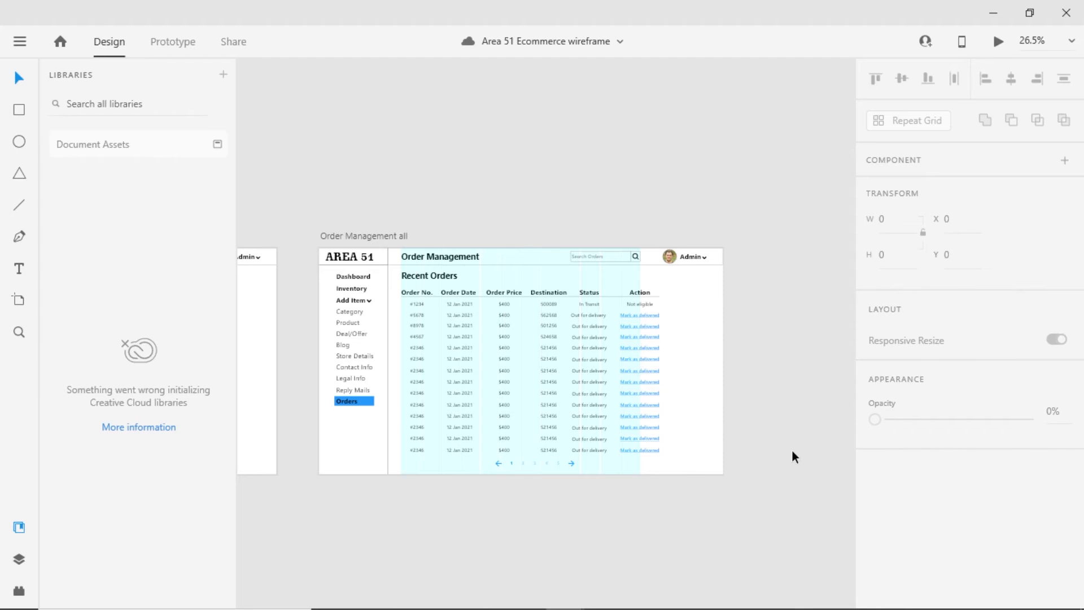
{"action": "key", "text": "ctrl+0"}
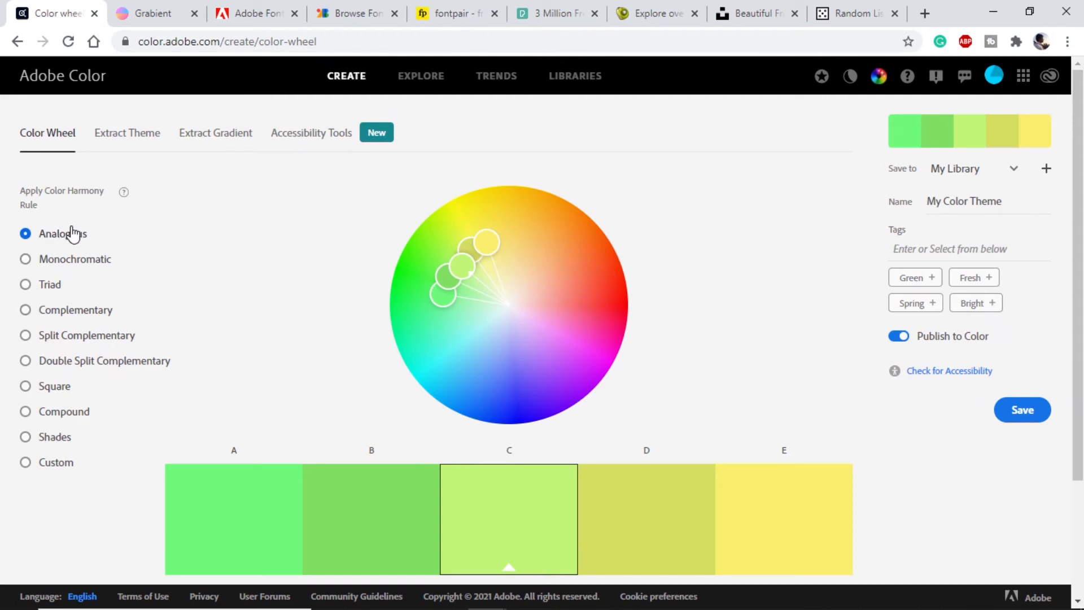
On the Adobe Color wheel, try the Monochromatic, Triad and Complementary harmony rules, ending with Split Complementary.
{"action": "left_click", "coordinate": [53, 260]}
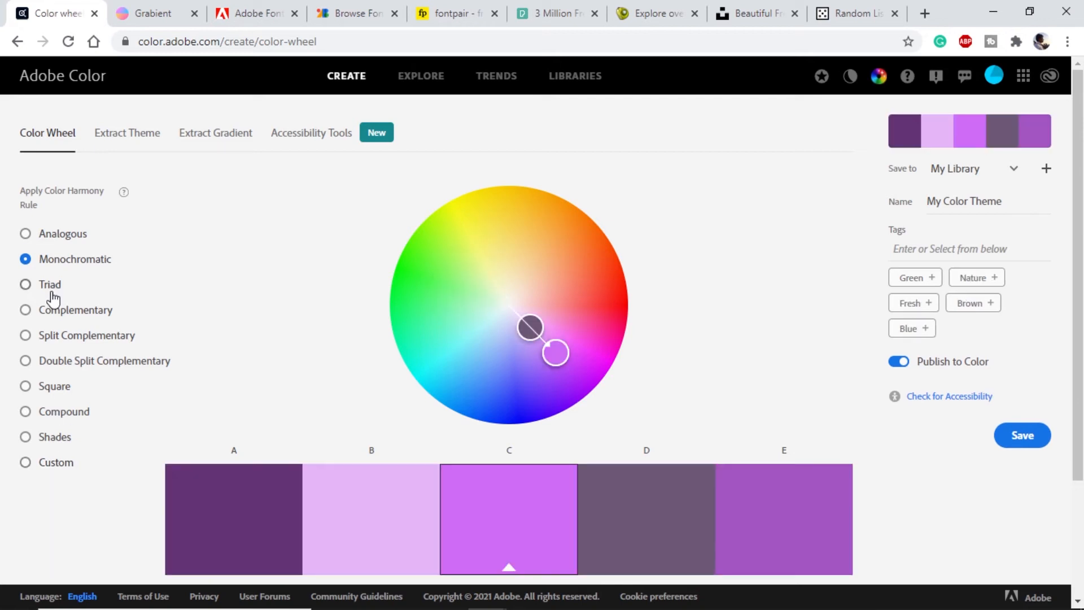
{"action": "left_click", "coordinate": [50, 287]}
{"action": "left_click", "coordinate": [59, 310]}
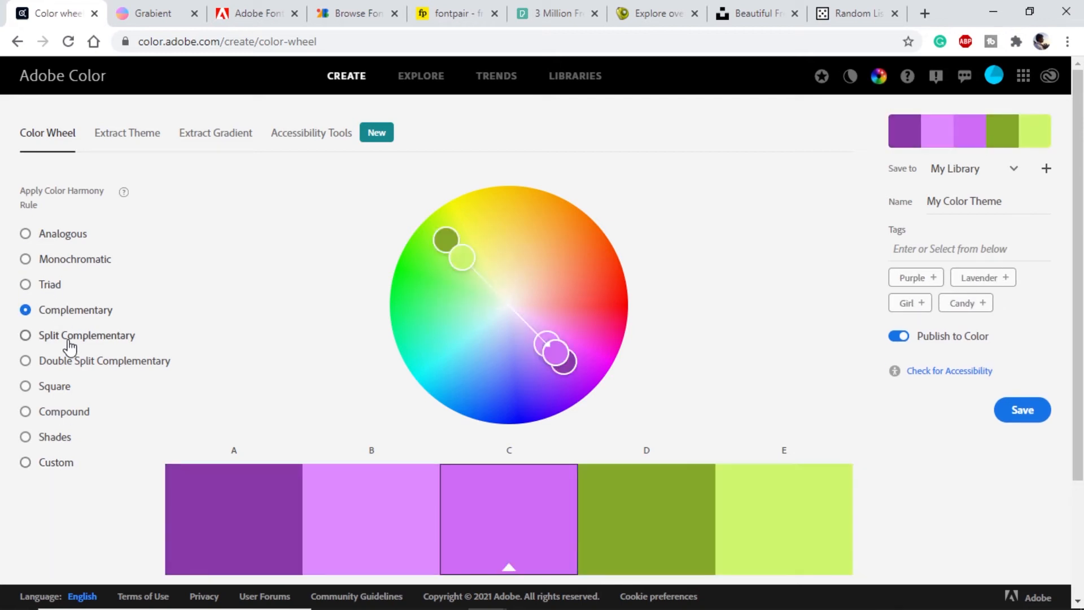
{"action": "left_click", "coordinate": [68, 338]}
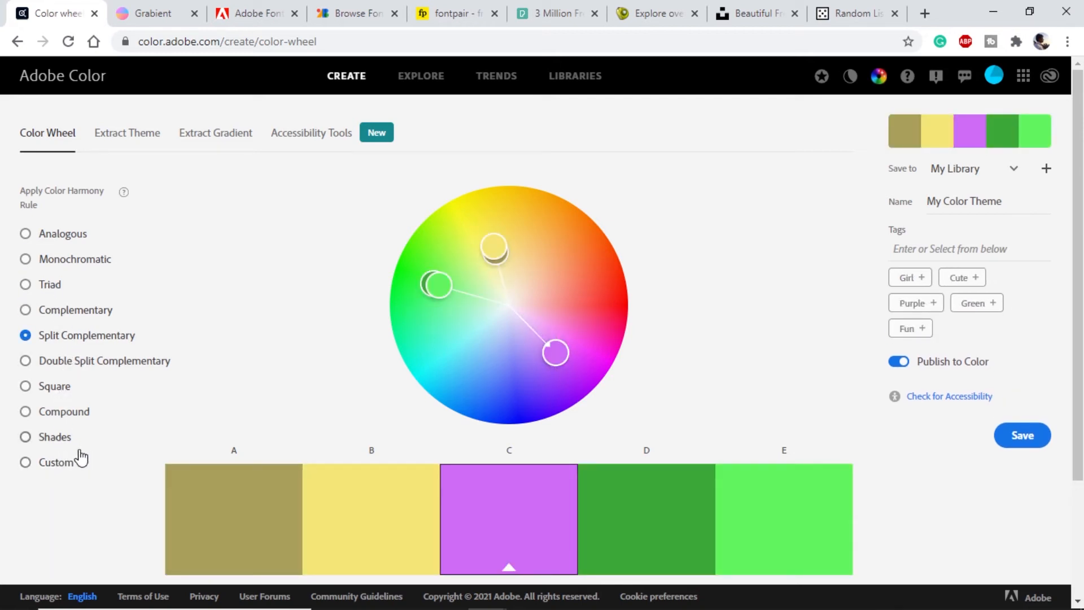
Set the harmony rule to Custom and change color B to orange #F59E62 and color E to light blue #5CCAF5.
{"action": "left_click", "coordinate": [43, 467]}
{"action": "scroll", "coordinate": [315, 351], "scroll_direction": "down", "scroll_amount": 3}
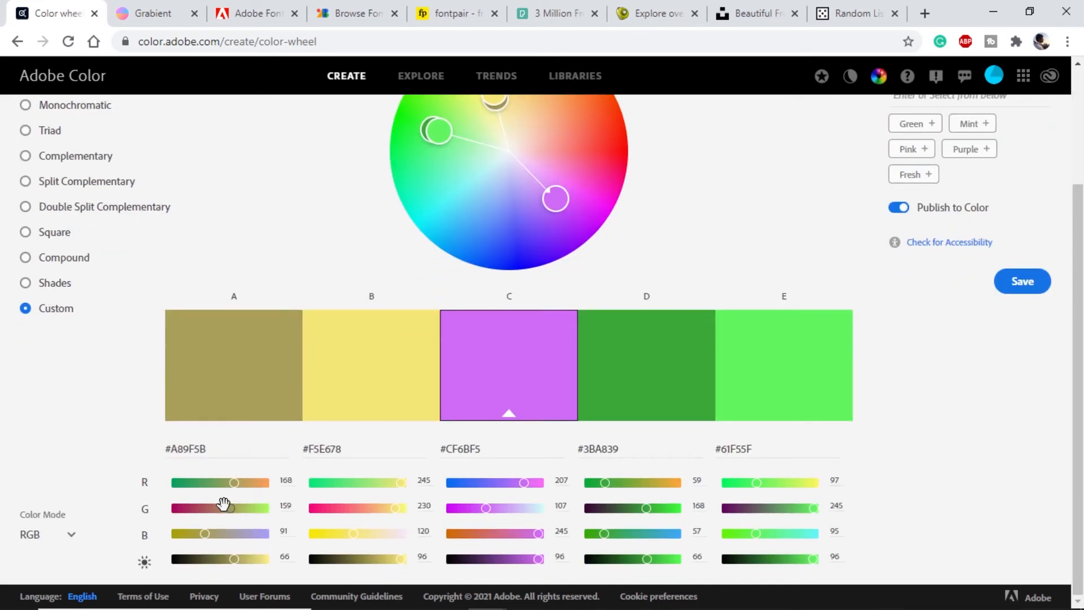
{"action": "scroll", "coordinate": [223, 451], "scroll_direction": "up", "scroll_amount": 3}
{"action": "mouse_move", "coordinate": [499, 246]}
{"action": "left_mouse_down"}
{"action": "mouse_move", "coordinate": [537, 235]}
{"action": "mouse_move", "coordinate": [563, 247]}
{"action": "left_mouse_up"}
{"action": "mouse_move", "coordinate": [442, 283]}
{"action": "left_mouse_down"}
{"action": "mouse_move", "coordinate": [443, 327]}
{"action": "mouse_move", "coordinate": [466, 364]}
{"action": "left_mouse_up"}
{"action": "scroll", "coordinate": [712, 327], "scroll_direction": "down", "scroll_amount": 3}
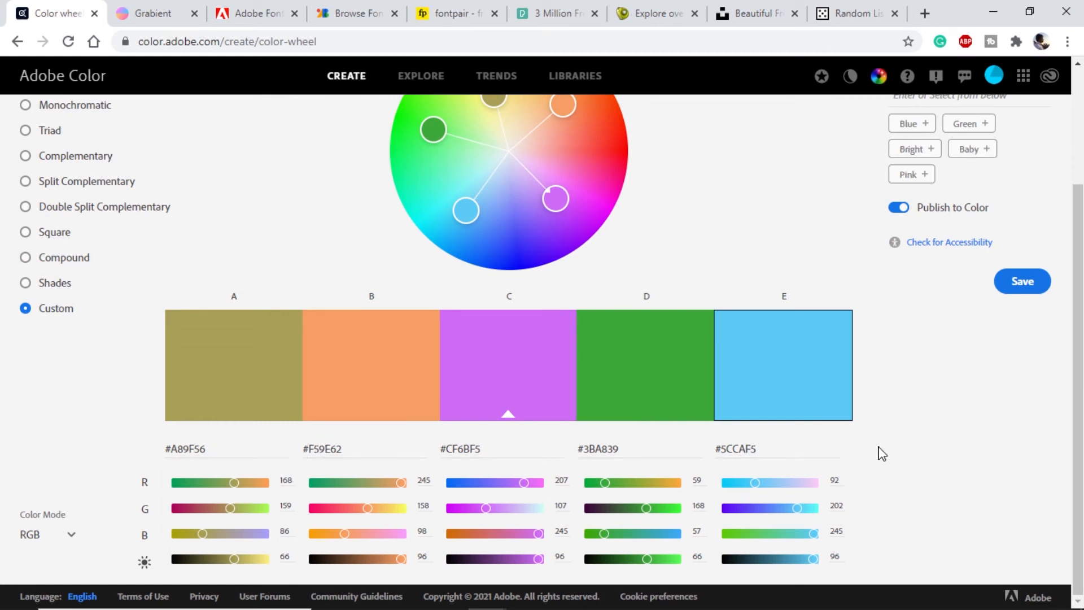
{"action": "scroll", "coordinate": [881, 452], "scroll_direction": "up", "scroll_amount": 3}
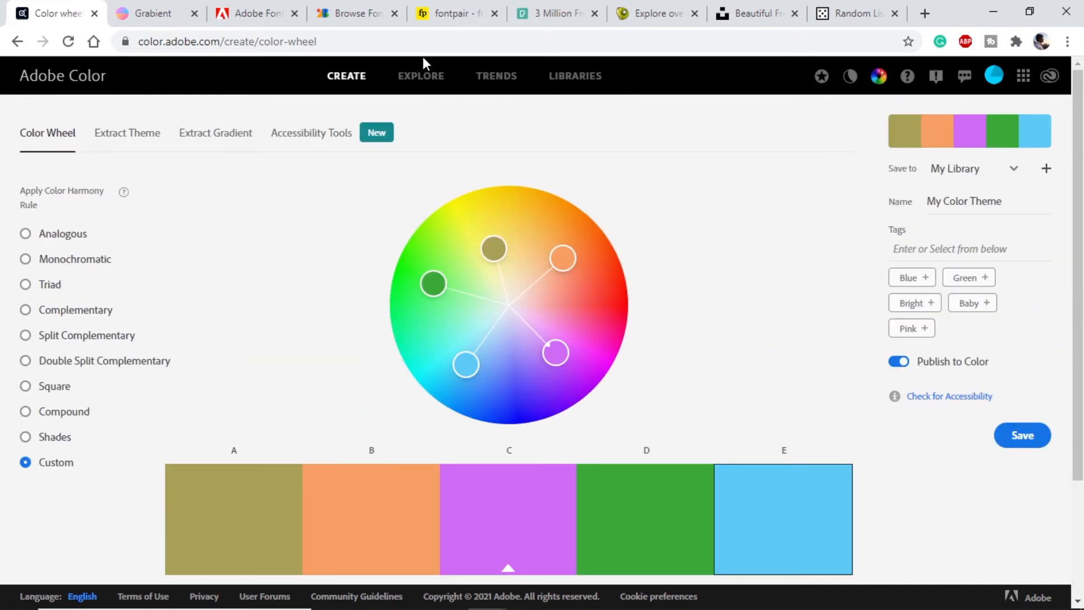
Browse the community color palettes in Adobe Color's Explore section.
{"action": "left_click", "coordinate": [422, 79]}
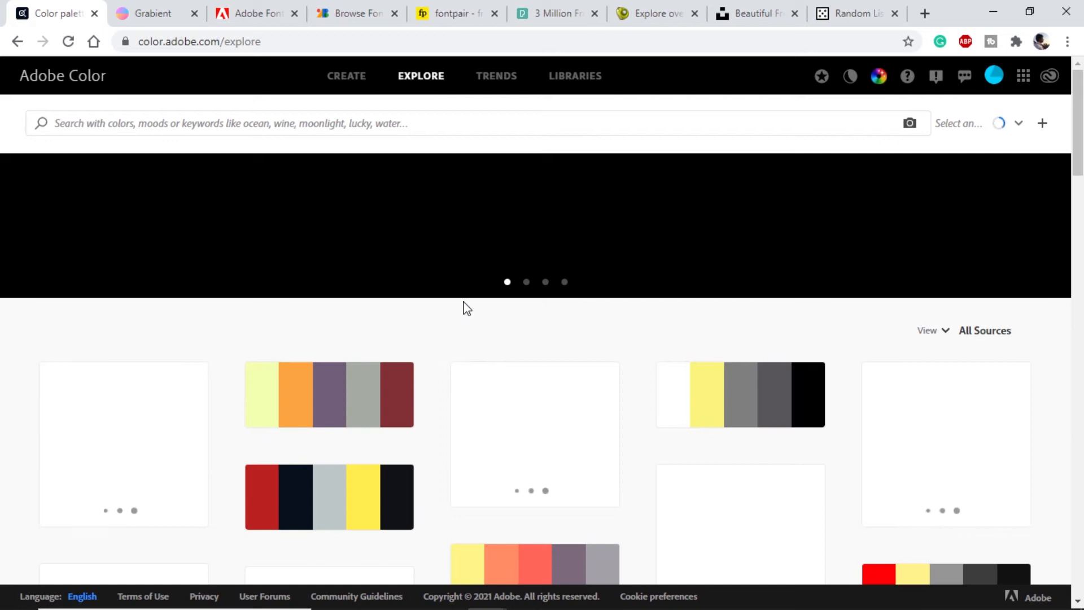
{"action": "scroll", "coordinate": [464, 307], "scroll_direction": "down", "scroll_amount": 3}
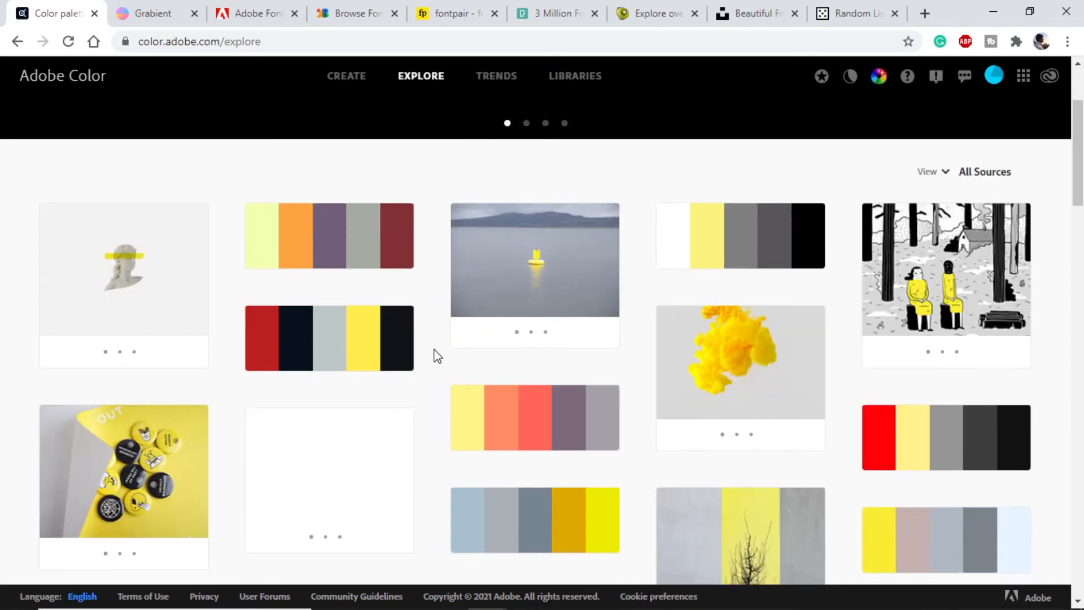
{"action": "scroll", "coordinate": [436, 355], "scroll_direction": "down", "scroll_amount": 3}
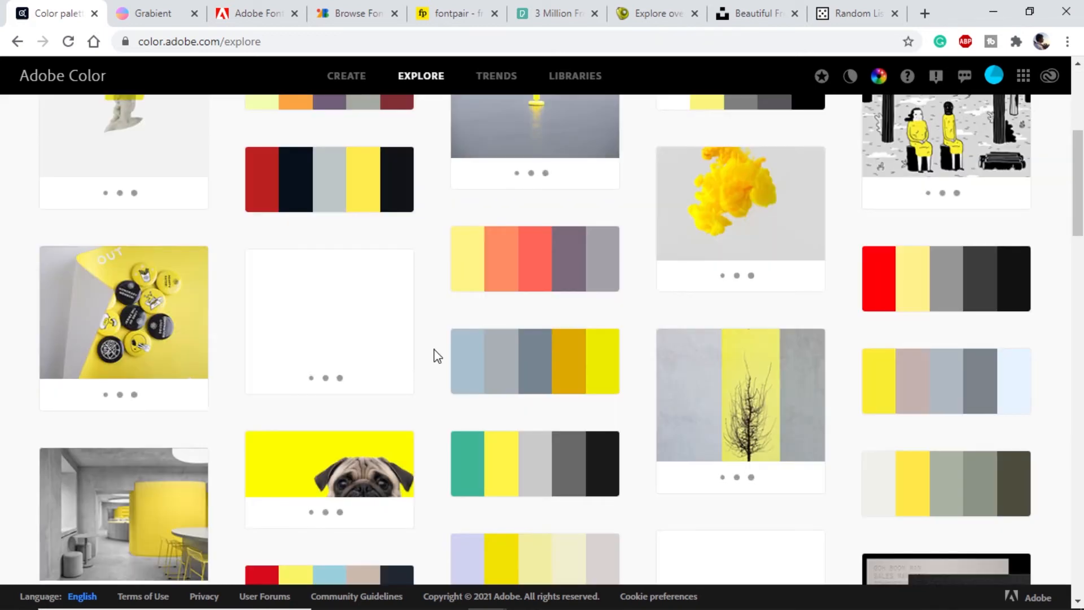
{"action": "scroll", "coordinate": [436, 355], "scroll_direction": "up", "scroll_amount": 6}
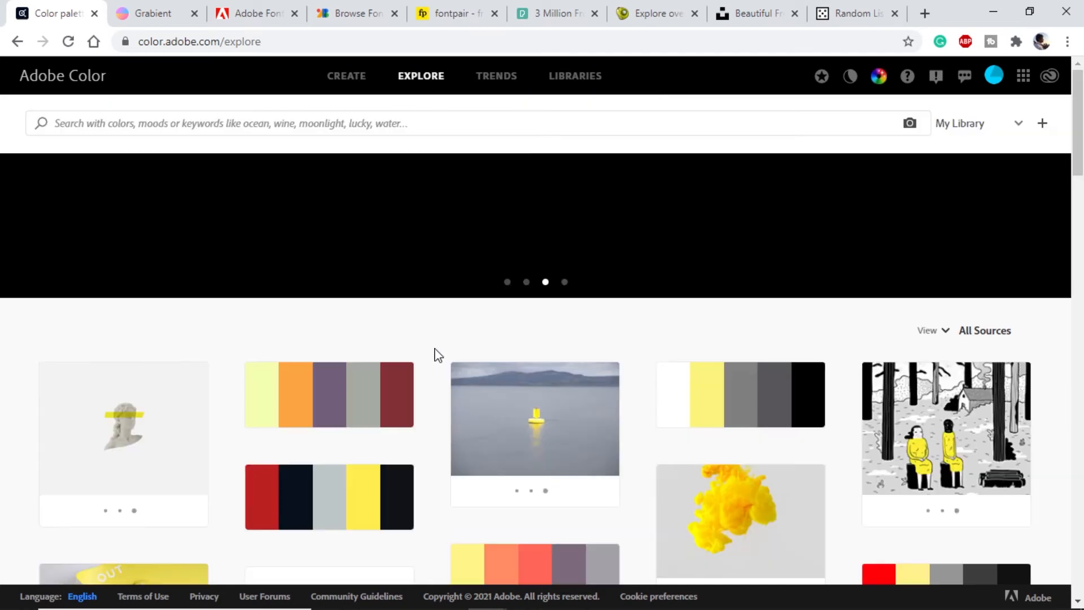
Switch to the Grabient site, look over its gradients and try a 254° angle on the first one.
{"action": "left_click", "coordinate": [147, 20]}
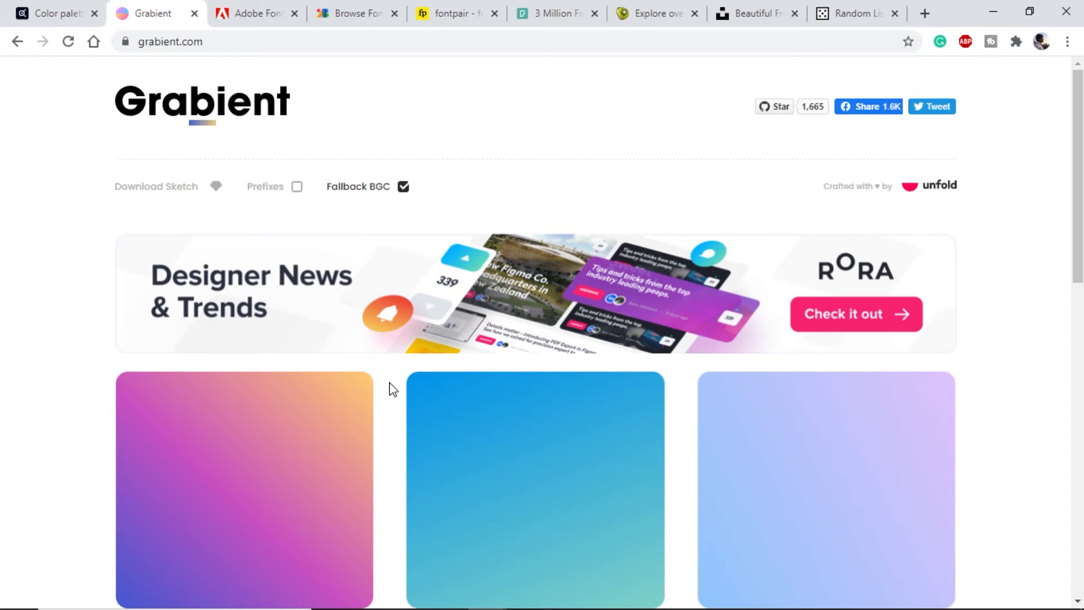
{"action": "scroll", "coordinate": [388, 409], "scroll_direction": "down", "scroll_amount": 3}
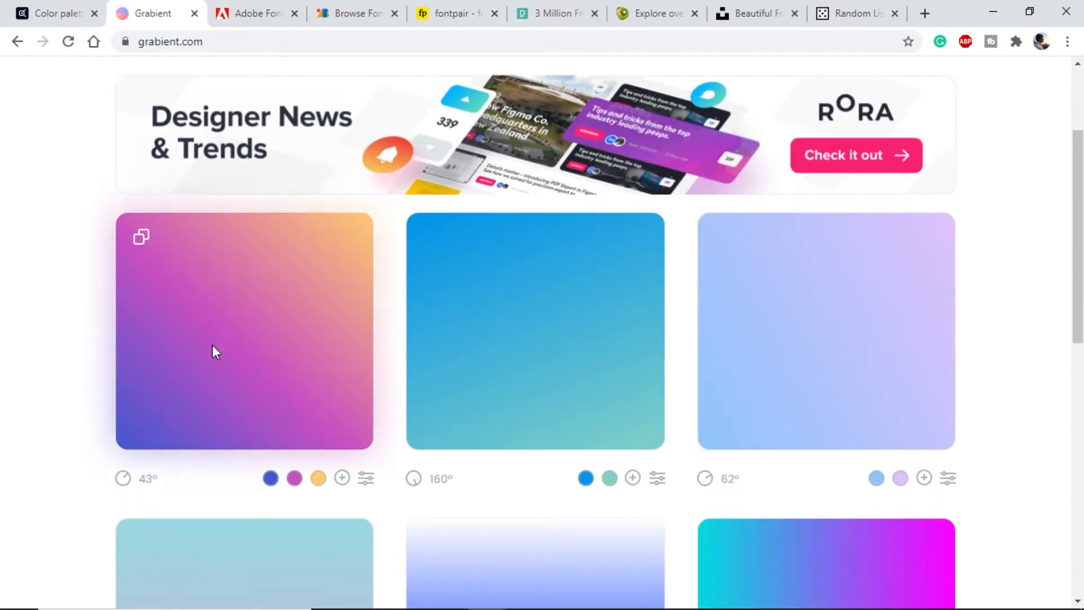
{"action": "scroll", "coordinate": [392, 489], "scroll_direction": "up", "scroll_amount": 3}
{"action": "scroll", "coordinate": [396, 489], "scroll_direction": "down", "scroll_amount": 3}
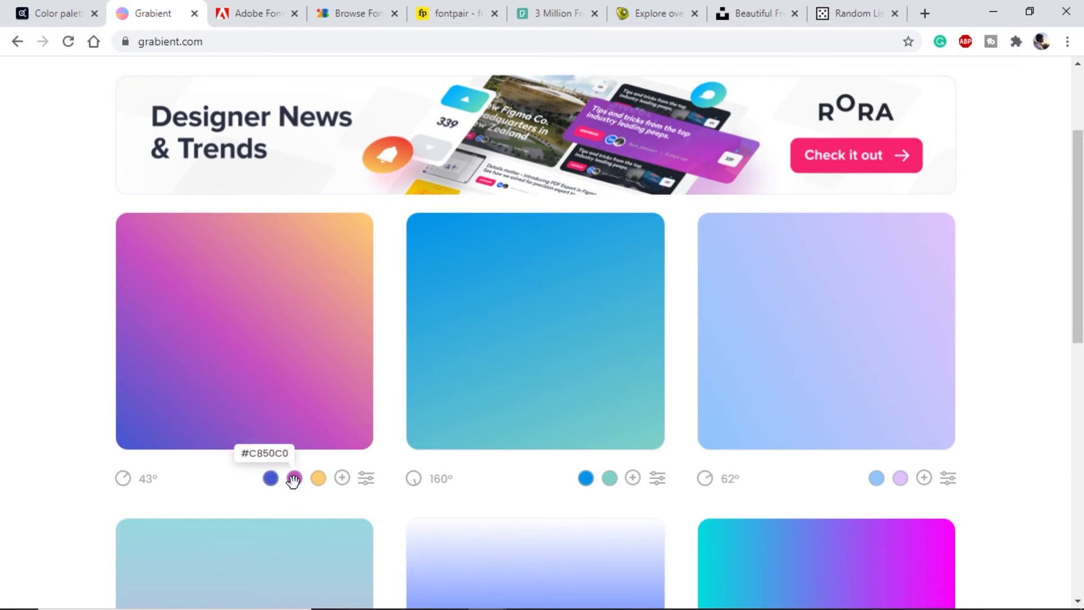
{"action": "left_click", "coordinate": [148, 488]}
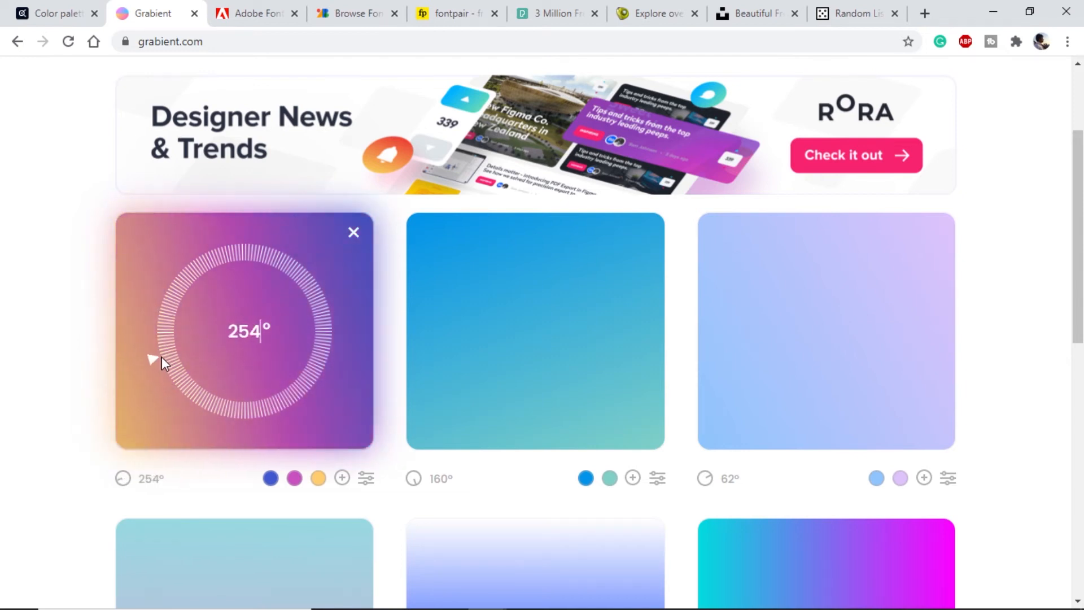
Add a fourth color, white #FFFFFF, to the first gradient and try out the hue control of its color picker.
{"action": "left_click", "coordinate": [342, 478]}
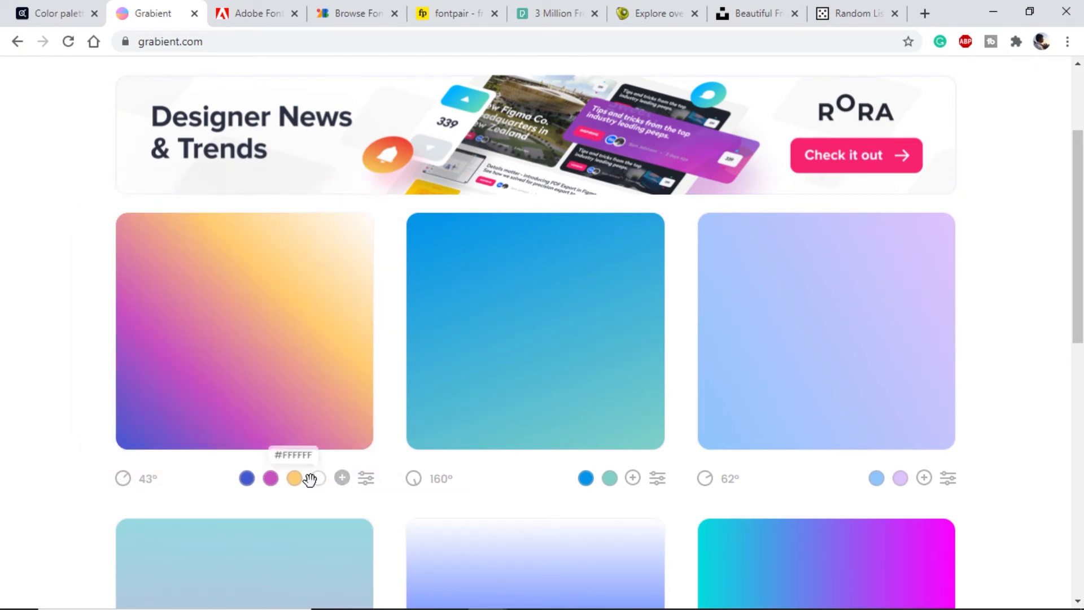
{"action": "left_click", "coordinate": [320, 480]}
{"action": "left_click_drag", "start_coordinate": [170, 399], "coordinate": [242, 399]}
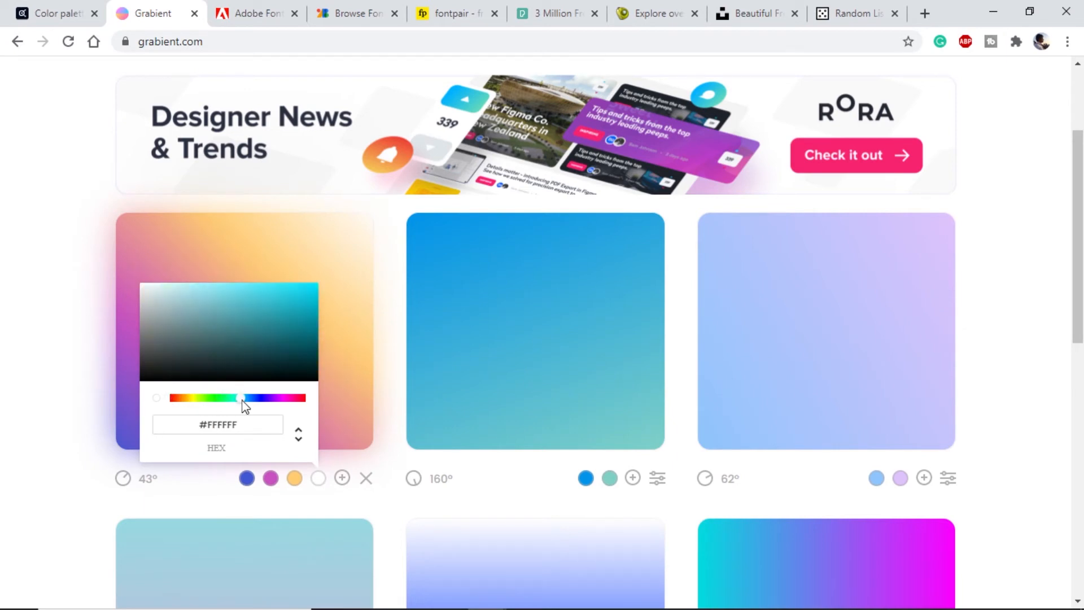
{"action": "left_click", "coordinate": [98, 378]}
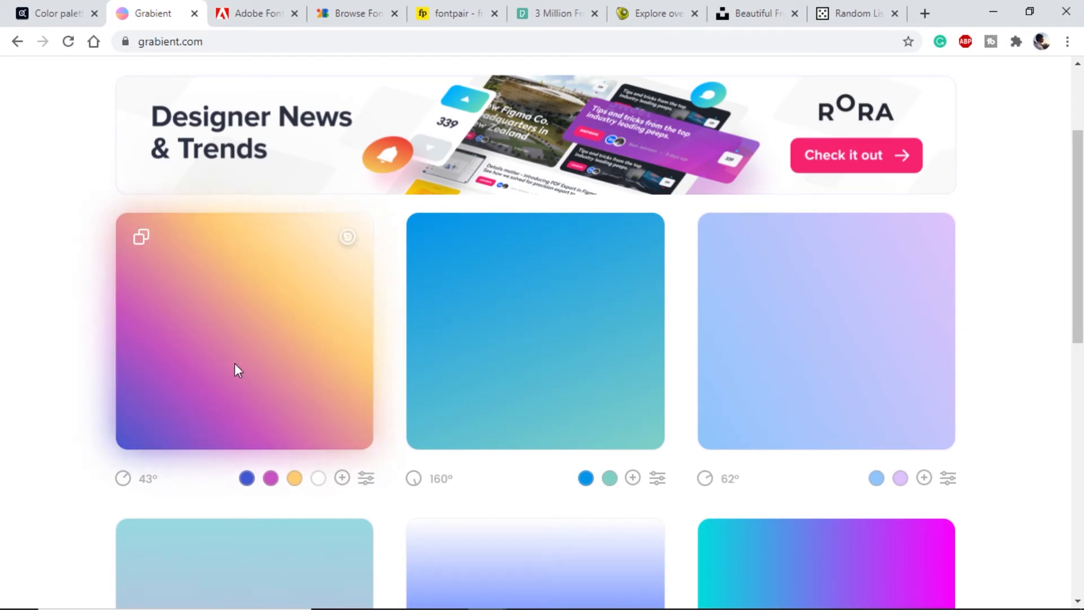
{"action": "scroll", "coordinate": [235, 363], "scroll_direction": "up", "scroll_amount": 3}
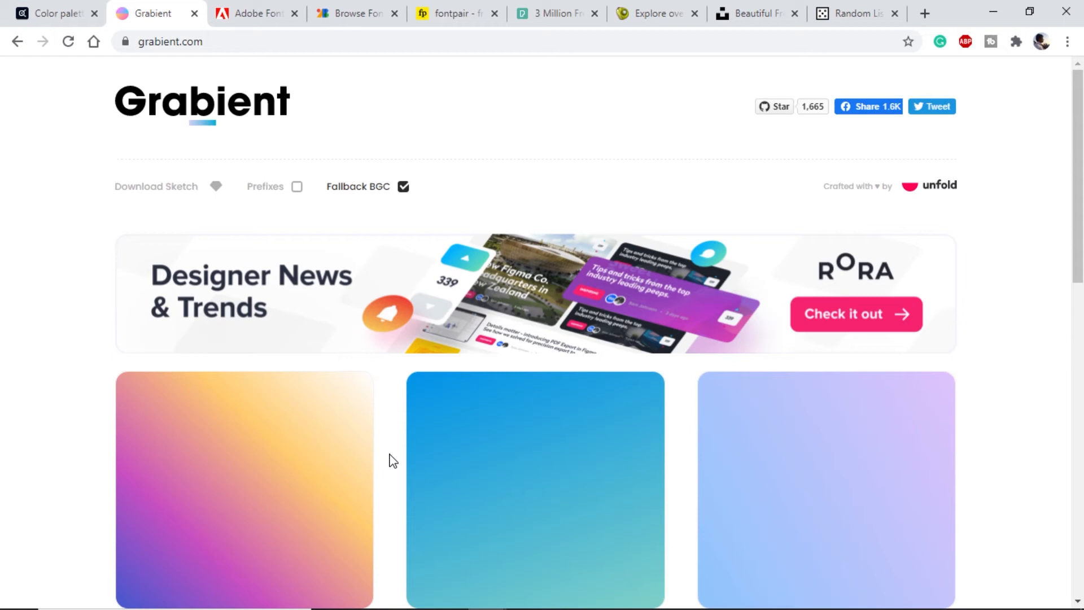
Switch to Adobe Fonts, open the UX Font Pack and examine the fonts in the pack.
{"action": "key", "text": "ctrl+Tab"}
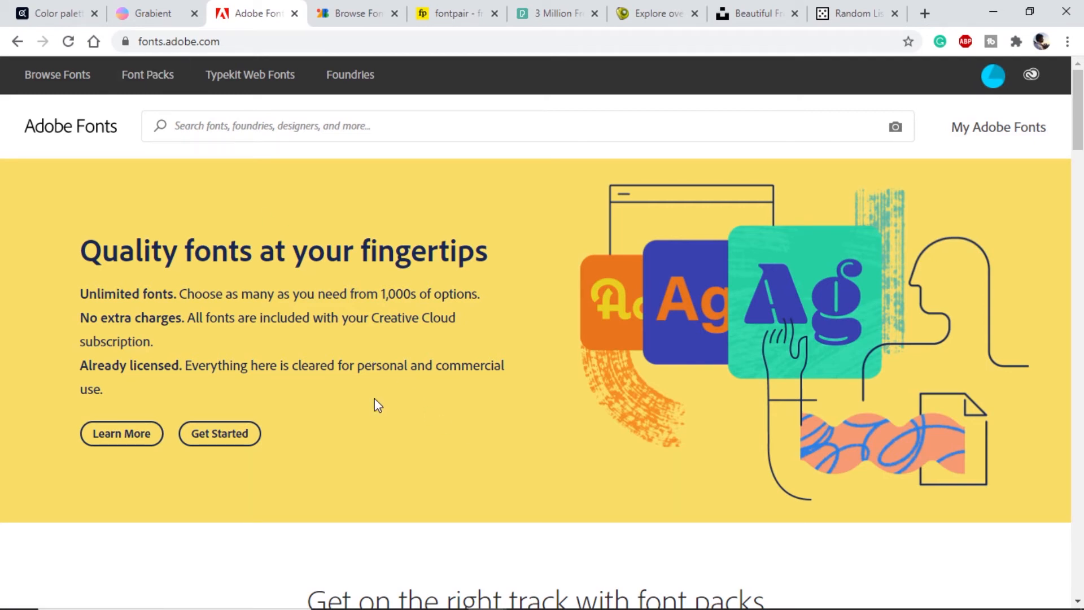
{"action": "left_click", "coordinate": [225, 127]}
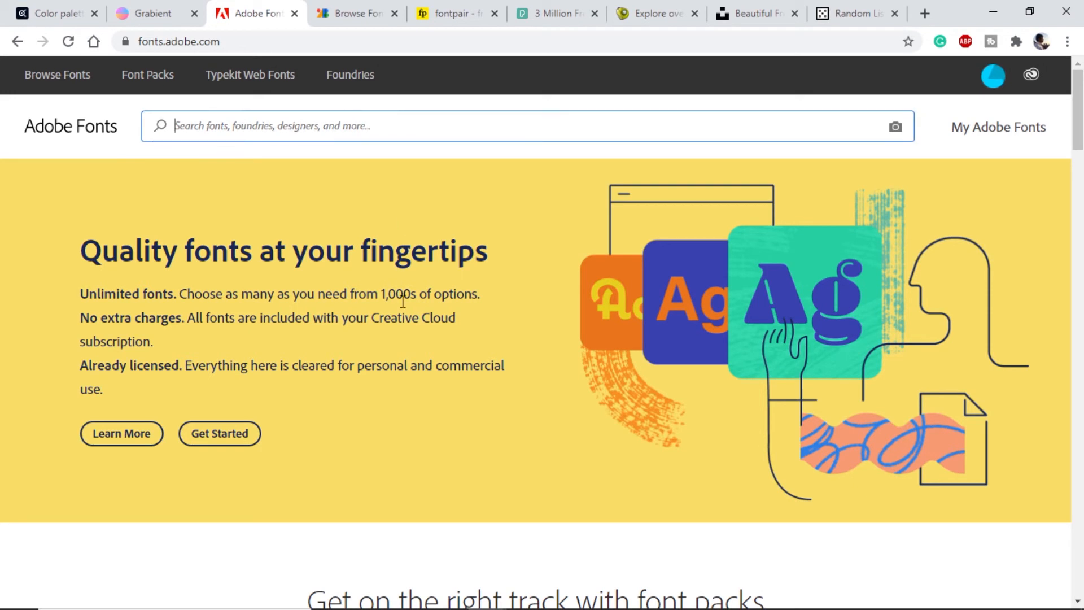
{"action": "scroll", "coordinate": [367, 360], "scroll_direction": "down", "scroll_amount": 8}
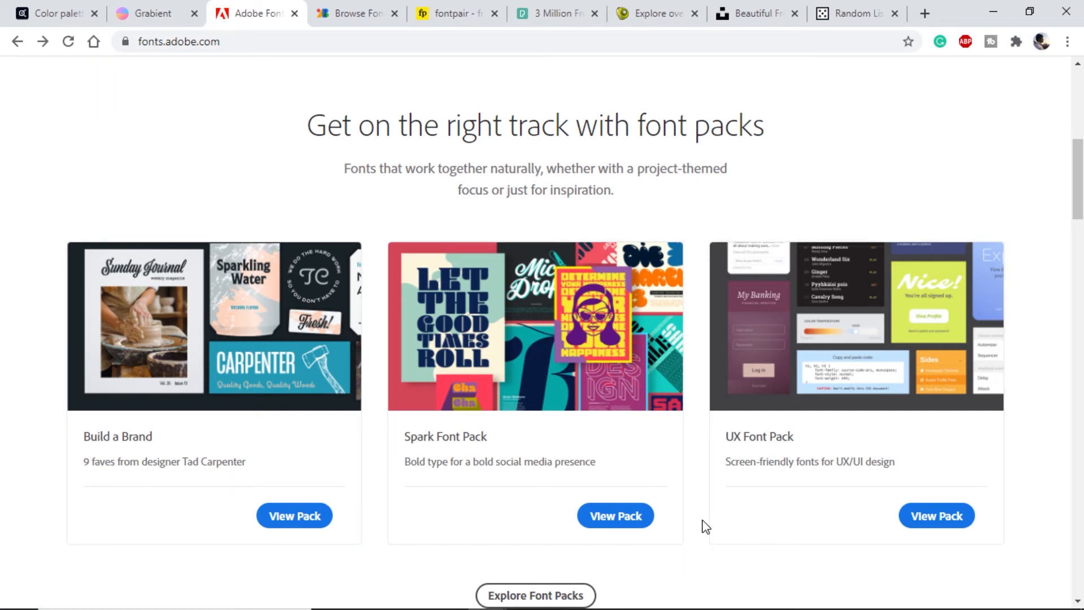
{"action": "left_click", "coordinate": [768, 443]}
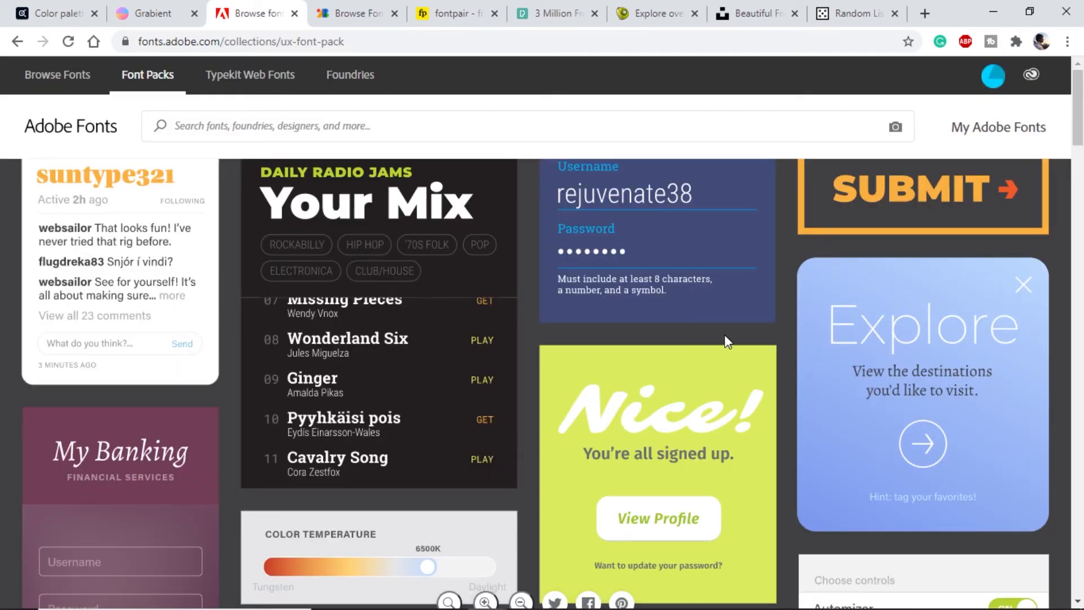
{"action": "scroll", "coordinate": [731, 336], "scroll_direction": "down", "scroll_amount": 12}
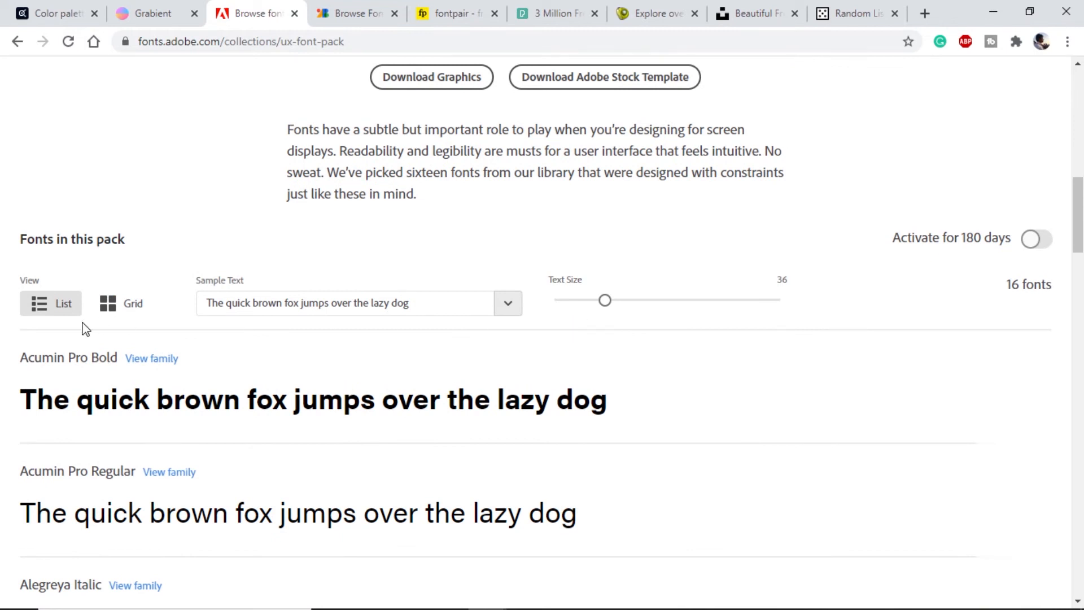
{"action": "scroll", "coordinate": [244, 398], "scroll_direction": "down", "scroll_amount": 3}
{"action": "scroll", "coordinate": [244, 398], "scroll_direction": "down", "scroll_amount": 3}
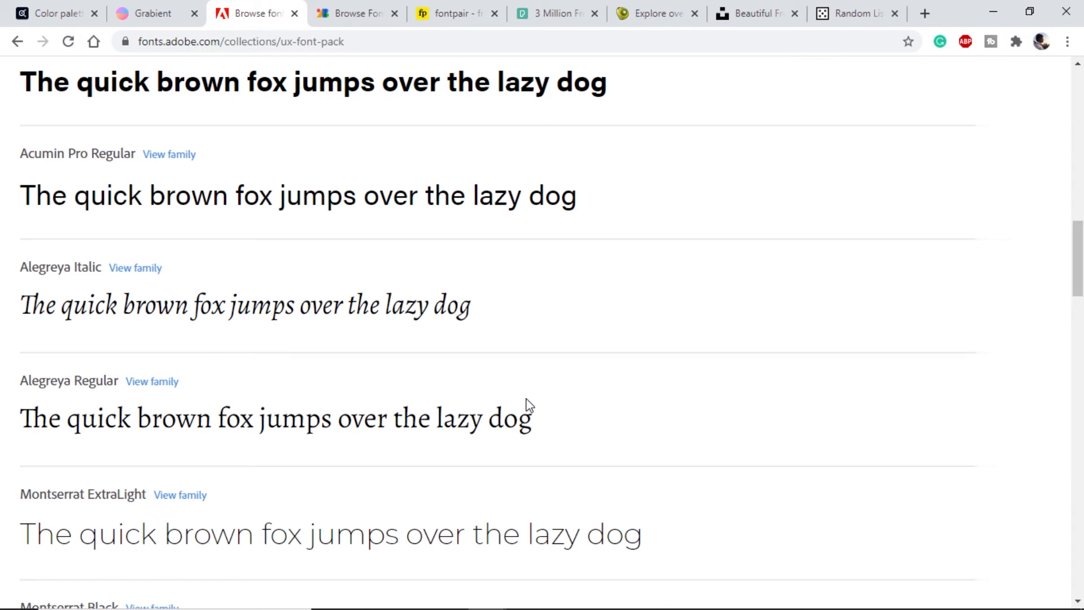
Switch to Google Fonts, look over the trending font families and open the Ranchers font page.
{"action": "key", "text": "ctrl+Tab"}
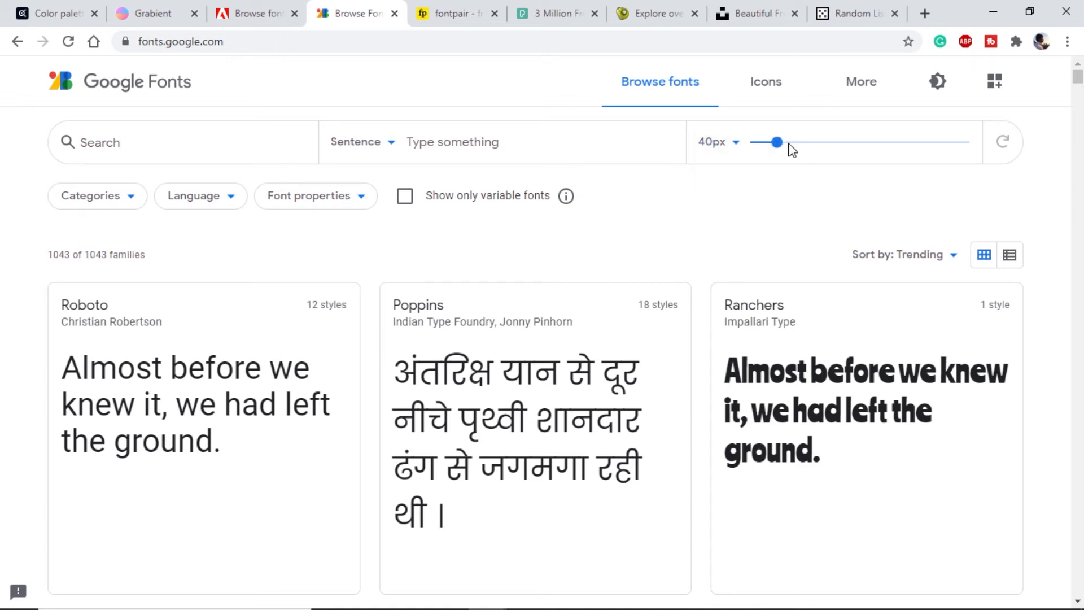
{"action": "scroll", "coordinate": [705, 255], "scroll_direction": "down", "scroll_amount": 3}
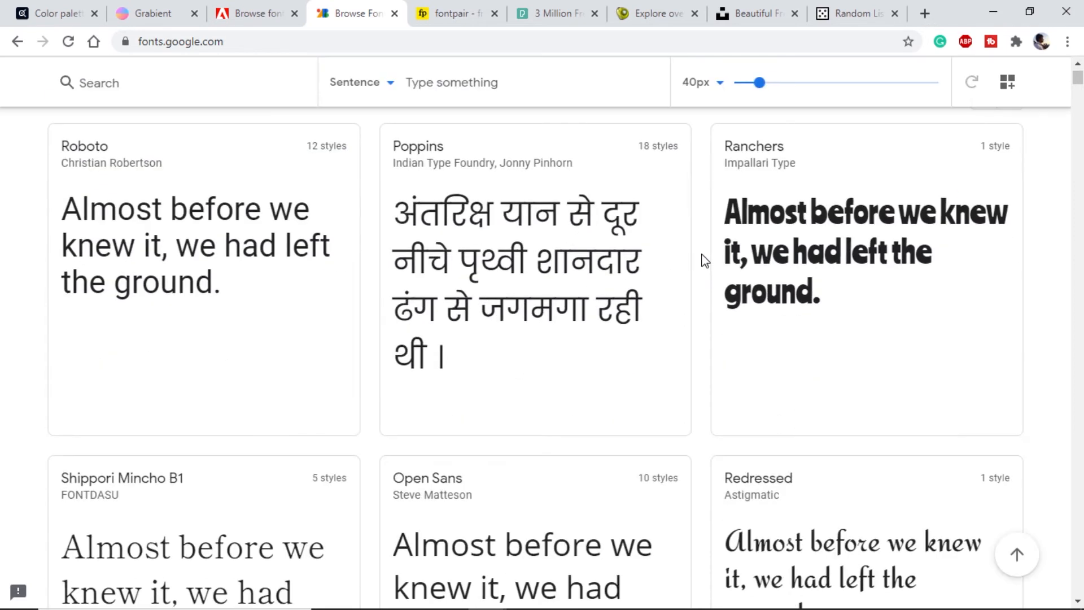
{"action": "left_click", "coordinate": [848, 276]}
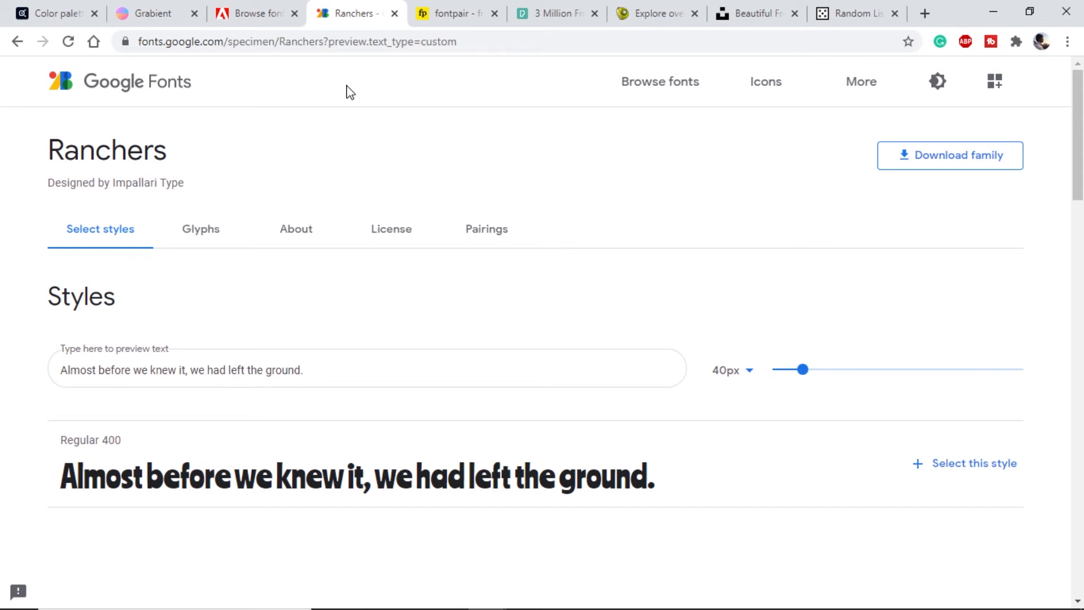
Switch to the fontpair site and browse its featured Google font pairings.
{"action": "left_click", "coordinate": [451, 18]}
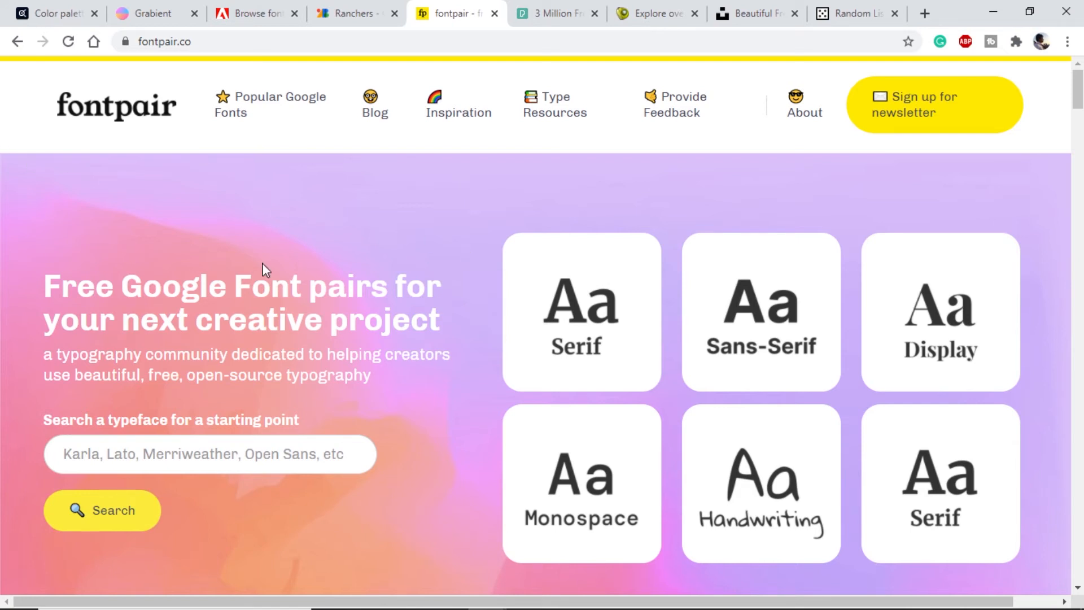
{"action": "scroll", "coordinate": [463, 278], "scroll_direction": "down", "scroll_amount": 5}
{"action": "scroll", "coordinate": [452, 297], "scroll_direction": "down", "scroll_amount": 5}
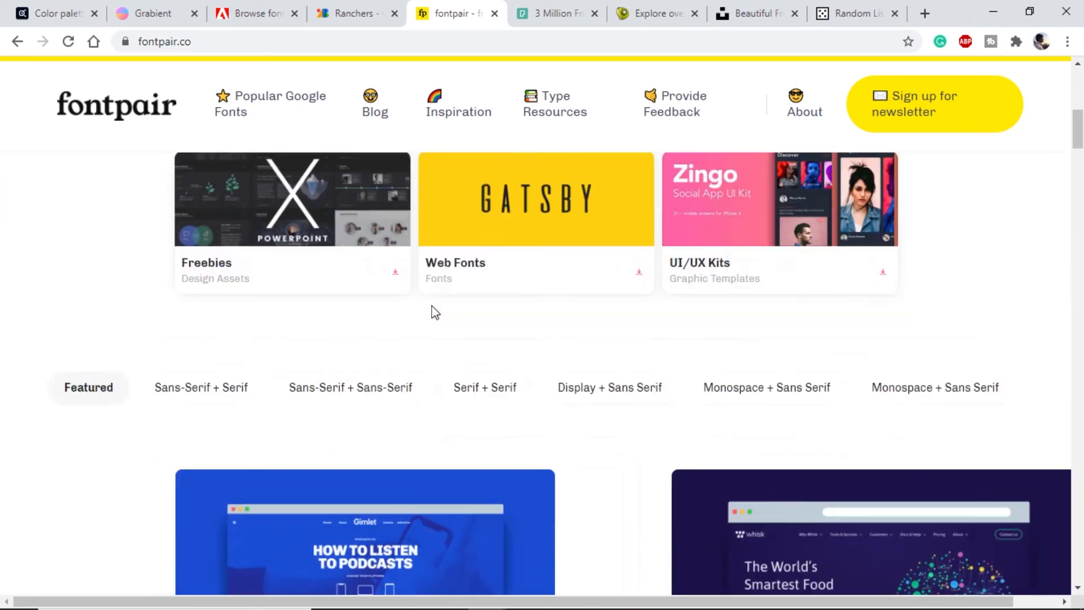
{"action": "scroll", "coordinate": [121, 385], "scroll_direction": "down", "scroll_amount": 2}
{"action": "scroll", "coordinate": [127, 391], "scroll_direction": "down", "scroll_amount": 3}
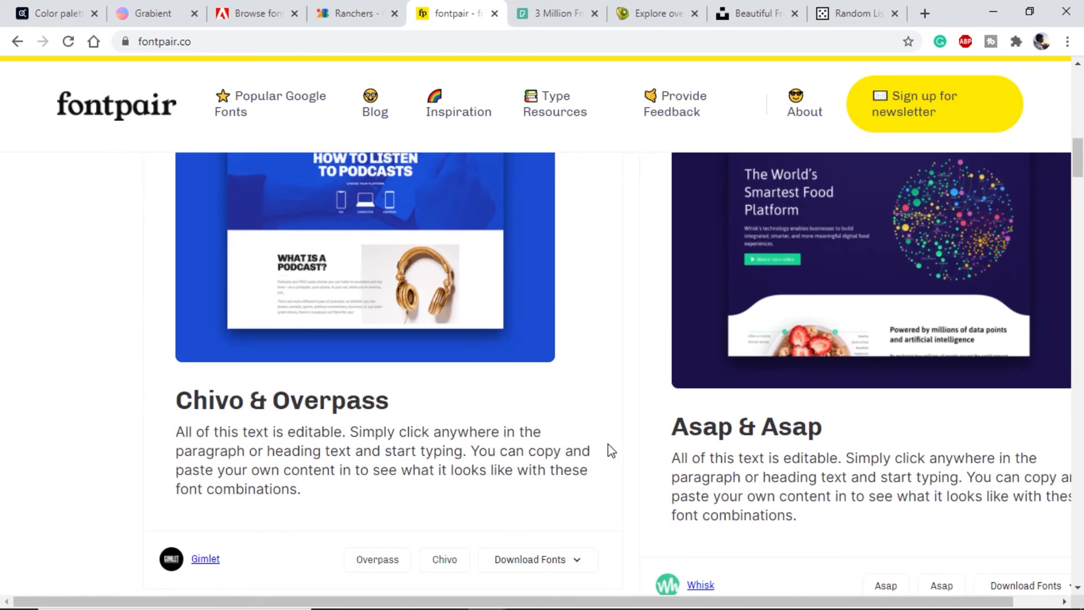
{"action": "scroll", "coordinate": [607, 456], "scroll_direction": "down", "scroll_amount": 2}
{"action": "scroll", "coordinate": [626, 449], "scroll_direction": "down", "scroll_amount": 6}
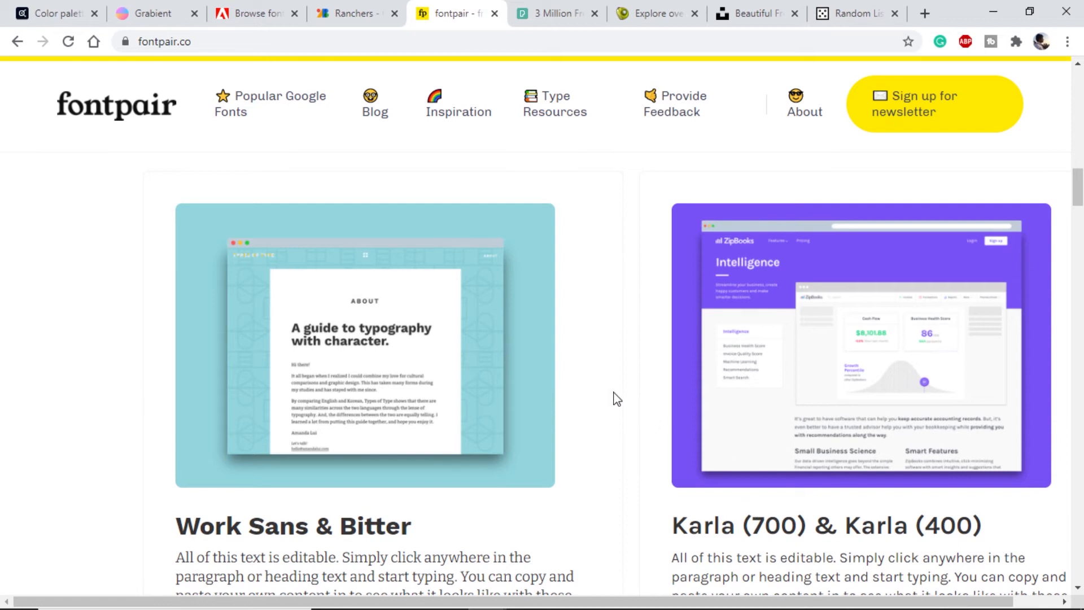
{"action": "scroll", "coordinate": [617, 398], "scroll_direction": "down", "scroll_amount": 8}
{"action": "scroll", "coordinate": [621, 441], "scroll_direction": "up", "scroll_amount": 13}
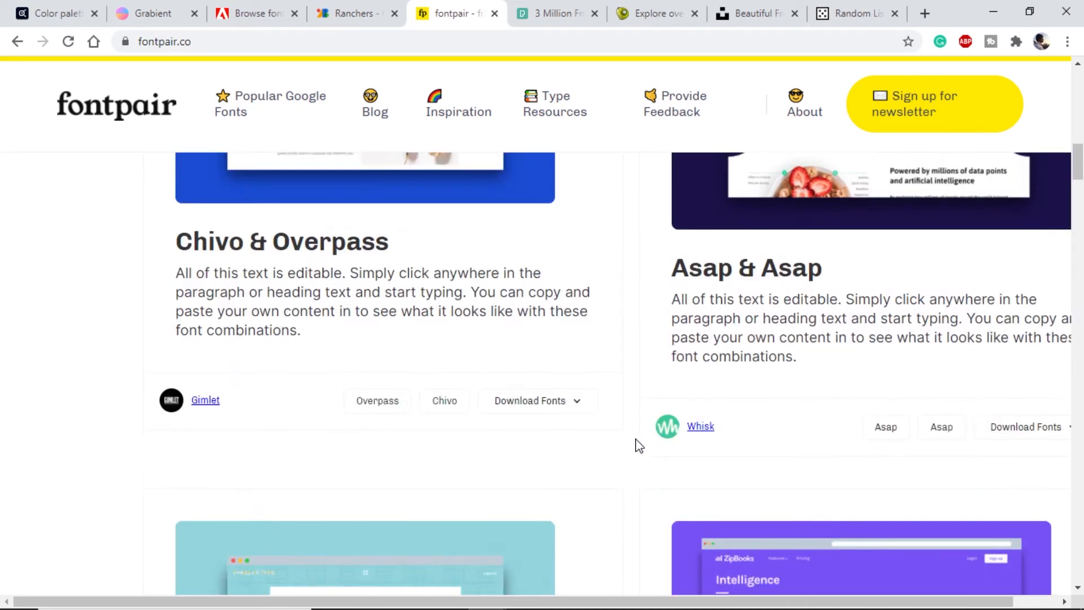
{"action": "scroll", "coordinate": [638, 446], "scroll_direction": "up", "scroll_amount": 10}
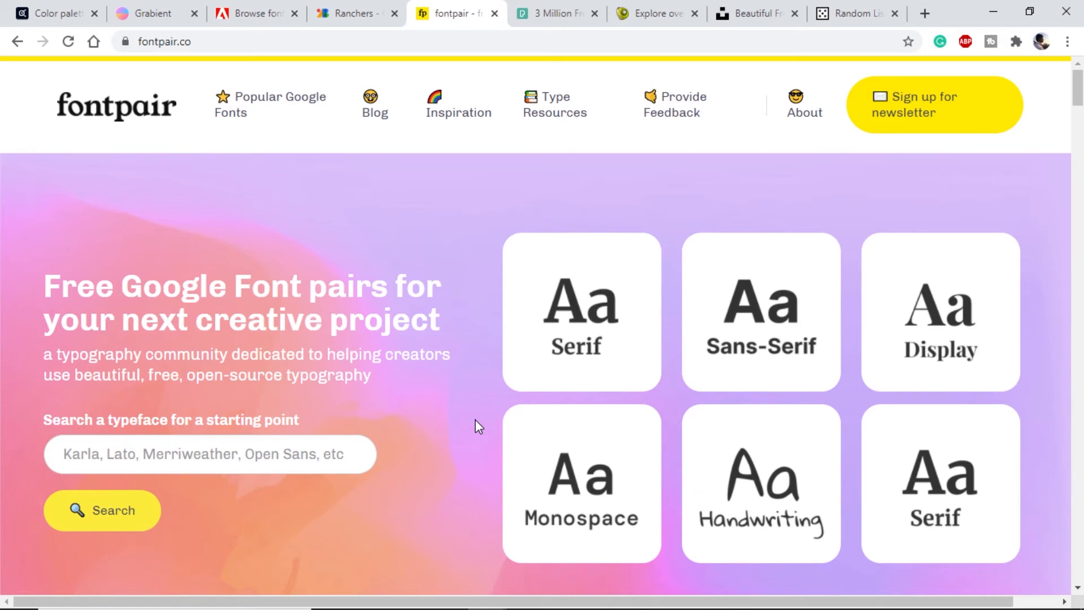
Switch to Pexels, dismiss the search suggestions and look over its free stock photos.
{"action": "left_click", "coordinate": [558, 13]}
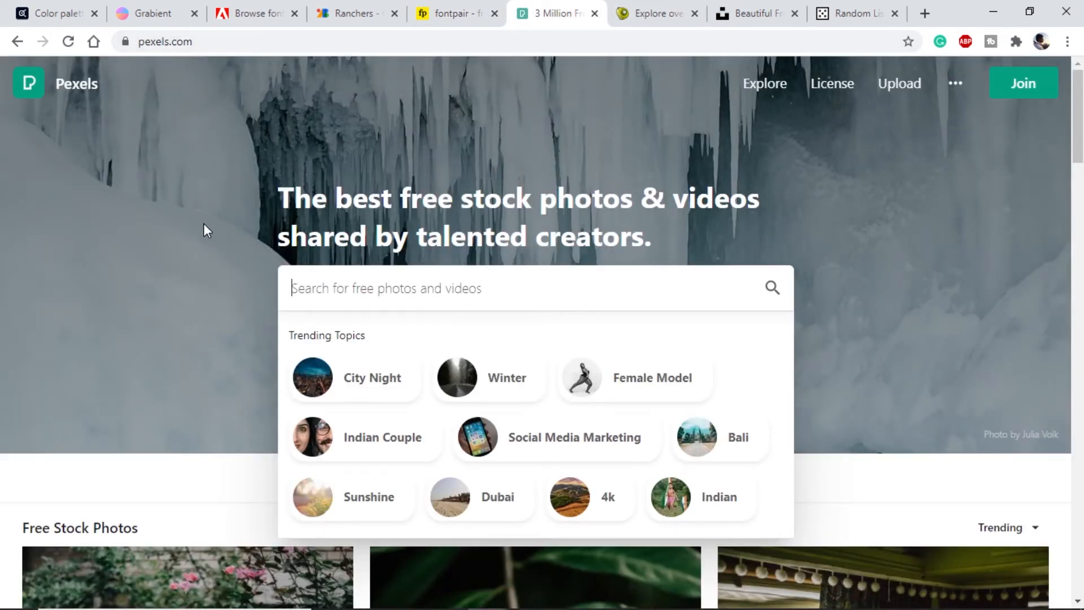
{"action": "scroll", "coordinate": [222, 252], "scroll_direction": "down", "scroll_amount": 3}
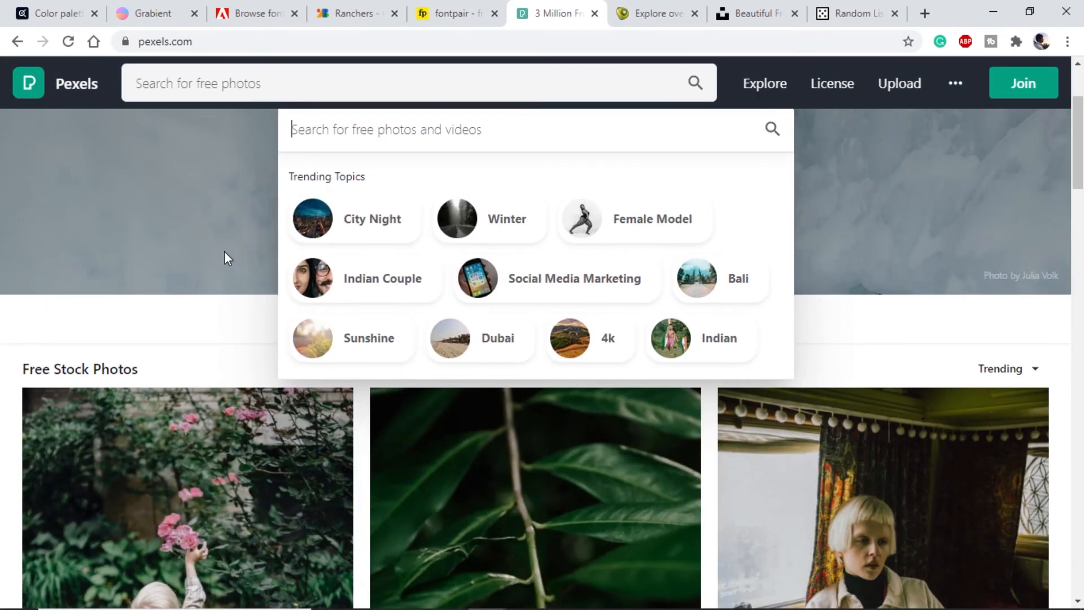
{"action": "left_click", "coordinate": [233, 272]}
{"action": "scroll", "coordinate": [358, 392], "scroll_direction": "up", "scroll_amount": 3}
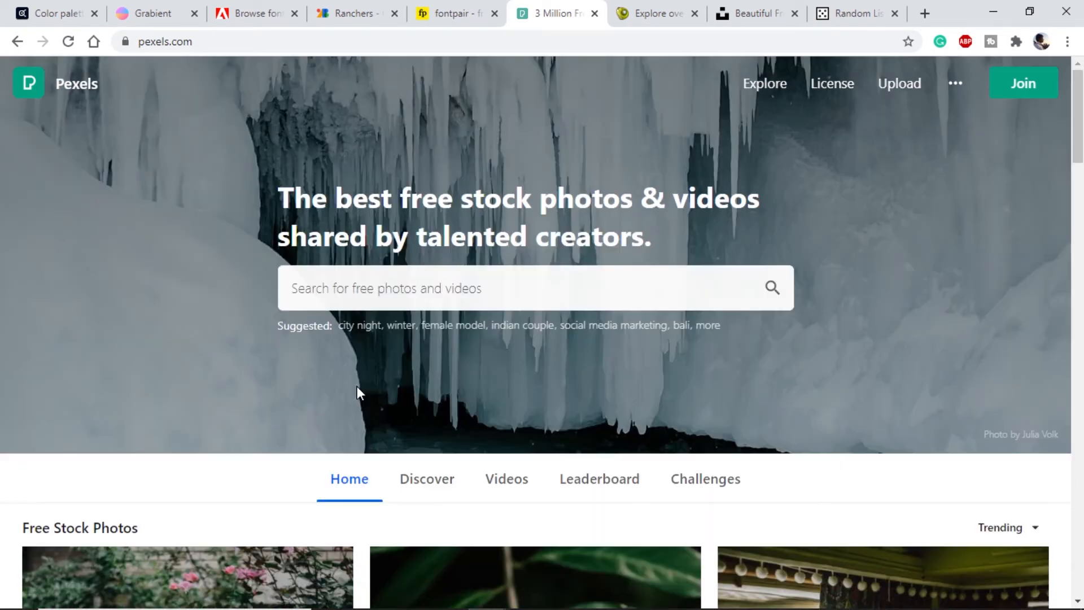
{"action": "scroll", "coordinate": [363, 394], "scroll_direction": "down", "scroll_amount": 6}
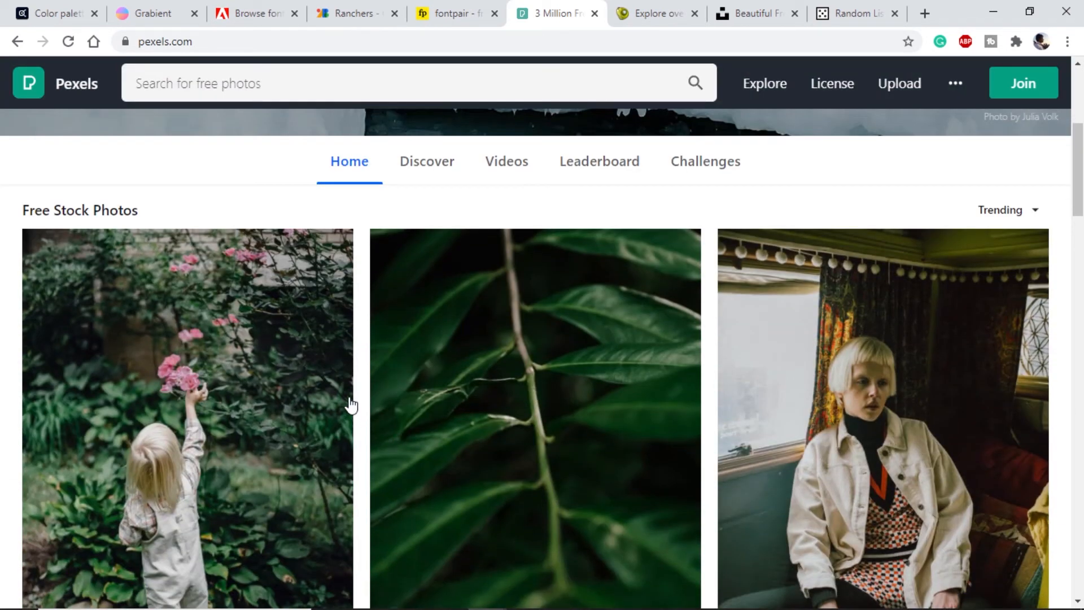
{"action": "scroll", "coordinate": [375, 365], "scroll_direction": "up", "scroll_amount": 3}
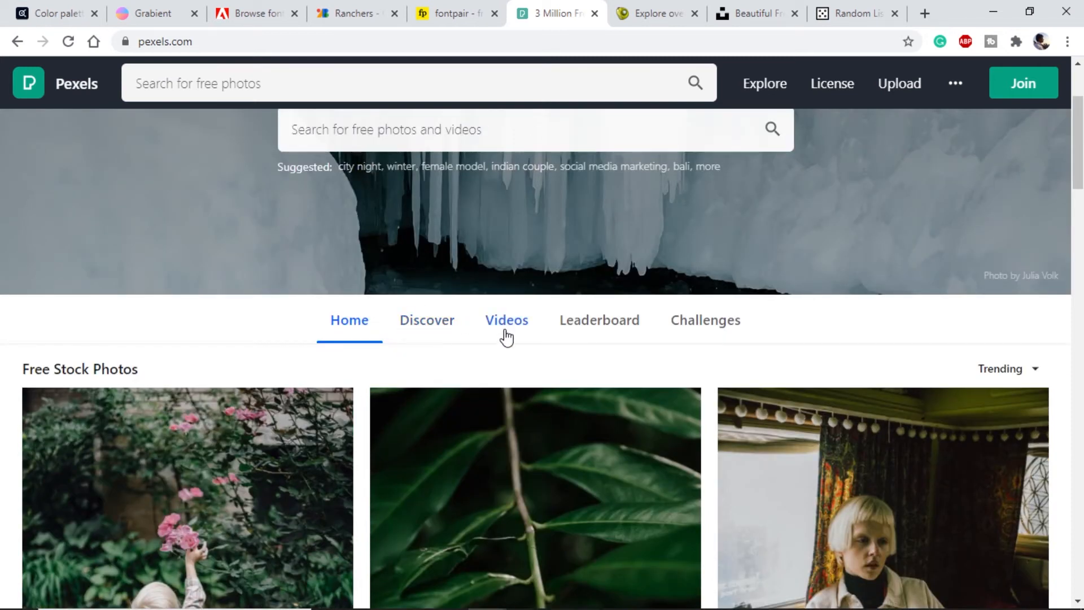
{"action": "scroll", "coordinate": [576, 354], "scroll_direction": "up", "scroll_amount": 3}
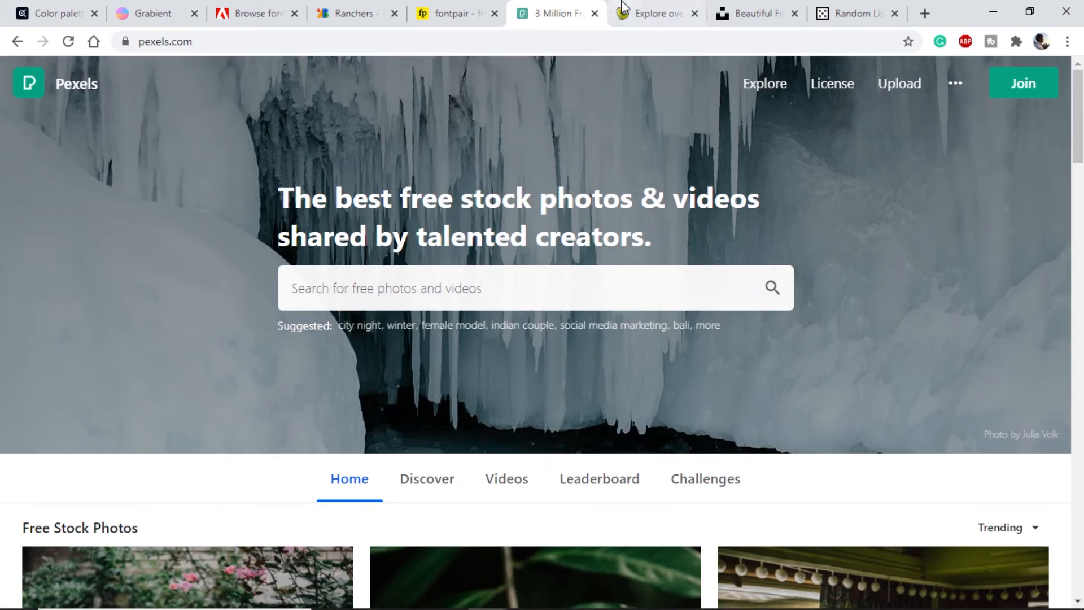
Switch to FreeImages to browse its gallery of royalty-free photos, and look over the Unsplash home page.
{"action": "left_click", "coordinate": [658, 13]}
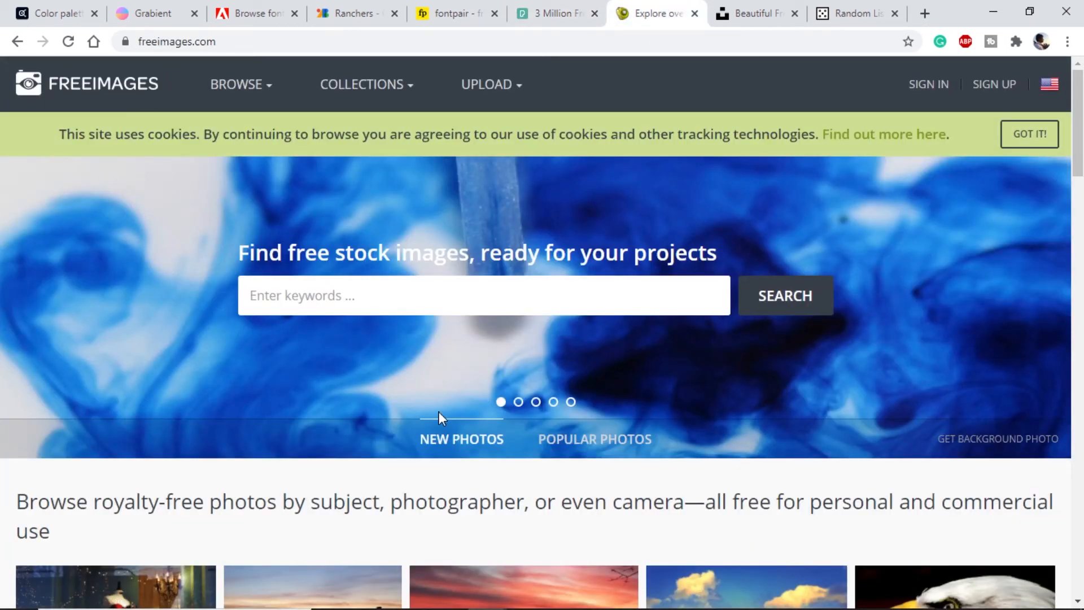
{"action": "scroll", "coordinate": [439, 413], "scroll_direction": "down", "scroll_amount": 3}
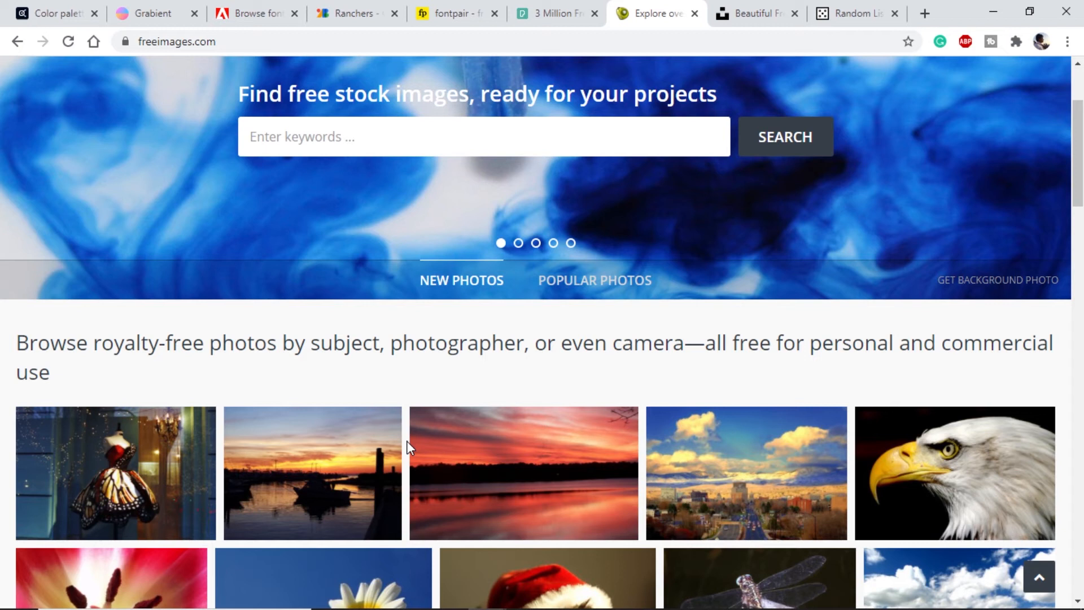
{"action": "left_click", "coordinate": [298, 148]}
{"action": "scroll", "coordinate": [407, 381], "scroll_direction": "up", "scroll_amount": 3}
{"action": "scroll", "coordinate": [409, 373], "scroll_direction": "down", "scroll_amount": 10}
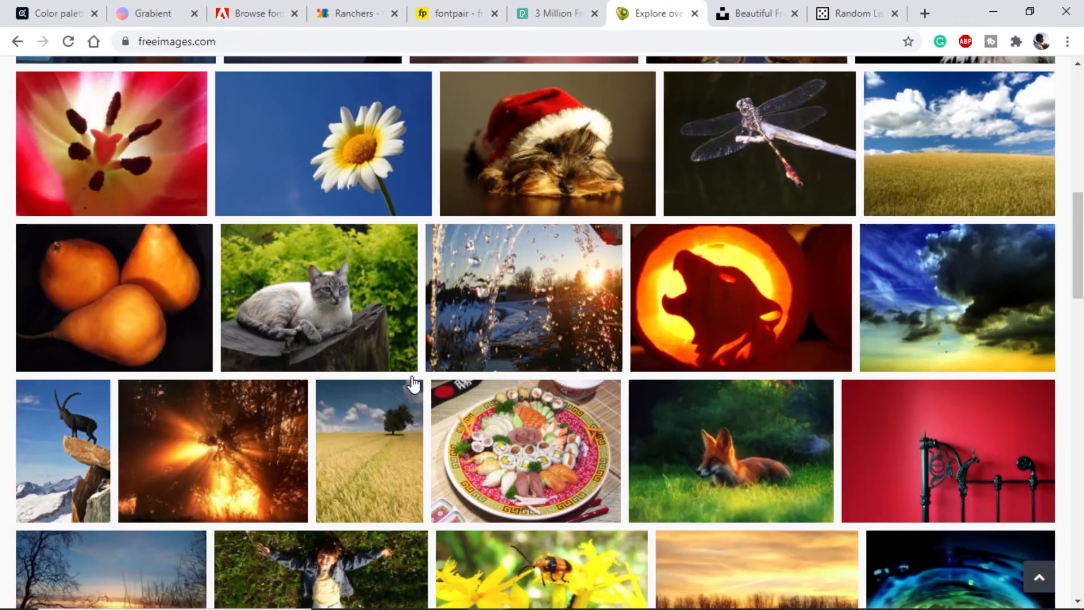
{"action": "scroll", "coordinate": [434, 403], "scroll_direction": "down", "scroll_amount": 6}
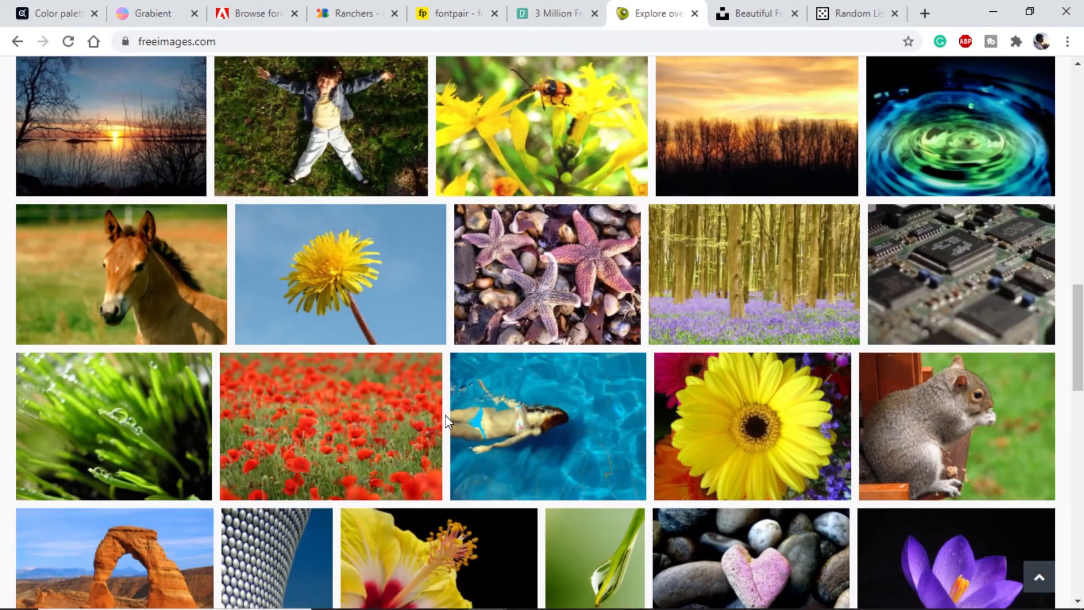
{"action": "scroll", "coordinate": [446, 418], "scroll_direction": "down", "scroll_amount": 6}
{"action": "scroll", "coordinate": [445, 416], "scroll_direction": "up", "scroll_amount": 10}
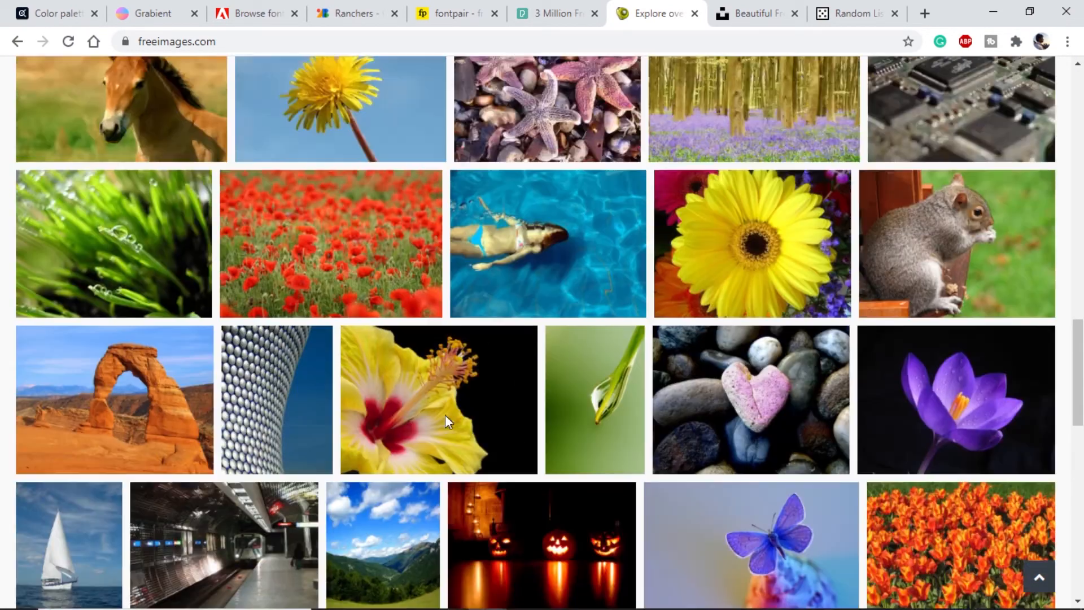
{"action": "scroll", "coordinate": [445, 415], "scroll_direction": "up", "scroll_amount": 8}
{"action": "left_click", "coordinate": [746, 8]}
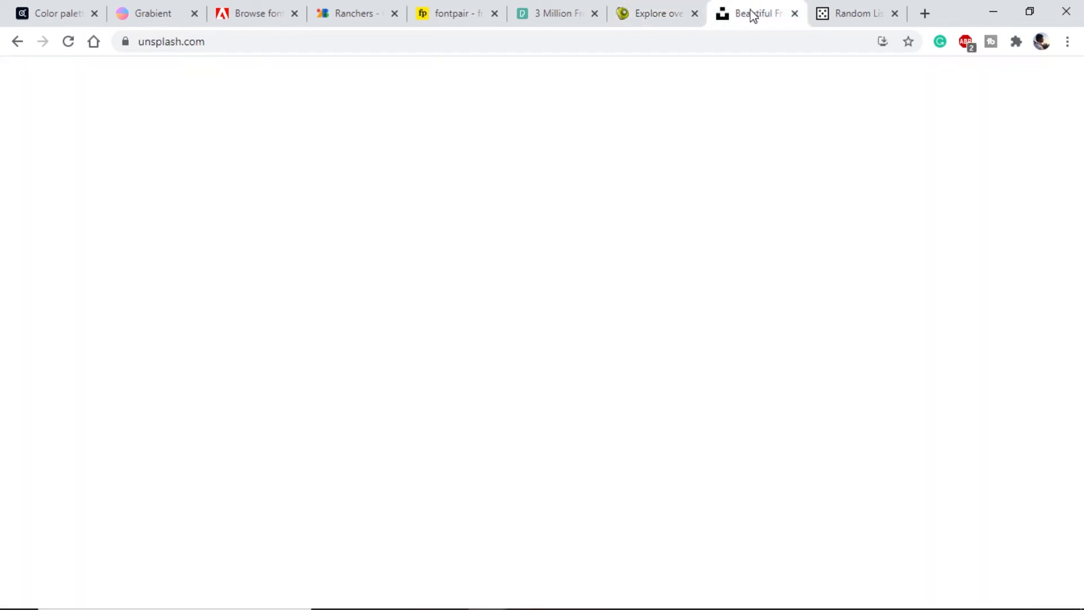
{"action": "scroll", "coordinate": [510, 277], "scroll_direction": "up", "scroll_amount": 8}
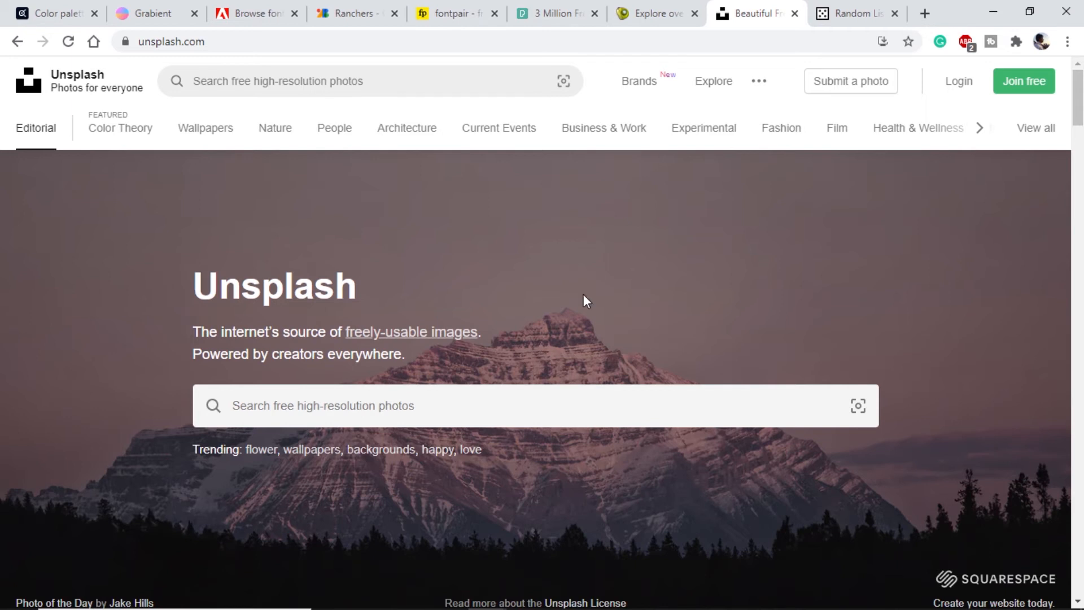
Switch to Random Lists, look over its generators, open the Random Team Generator and rerun it for new groups.
{"action": "left_click", "coordinate": [850, 13]}
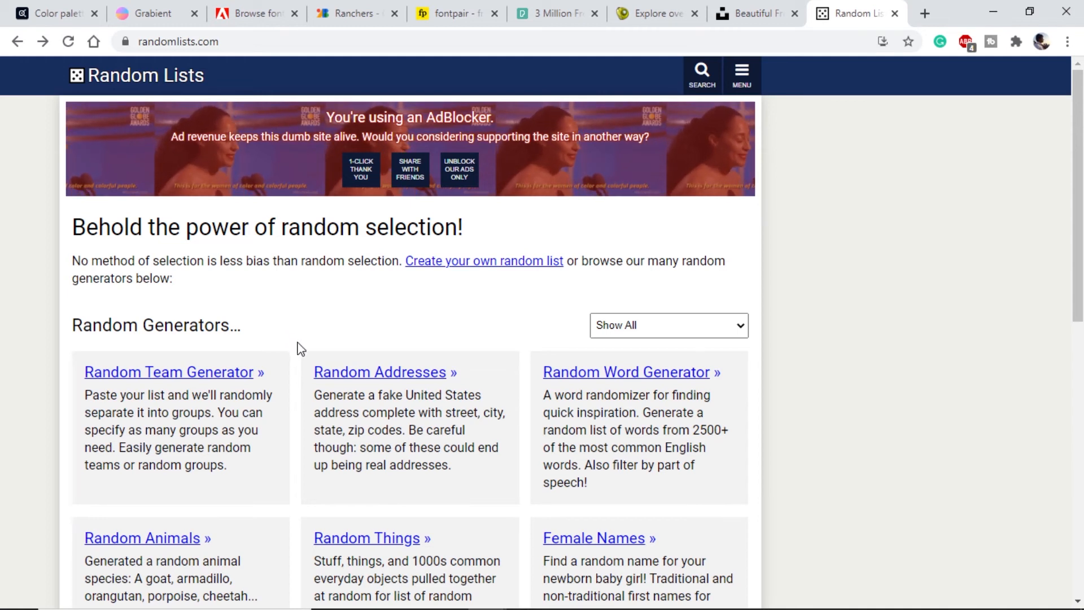
{"action": "scroll", "coordinate": [300, 348], "scroll_direction": "down", "scroll_amount": 3}
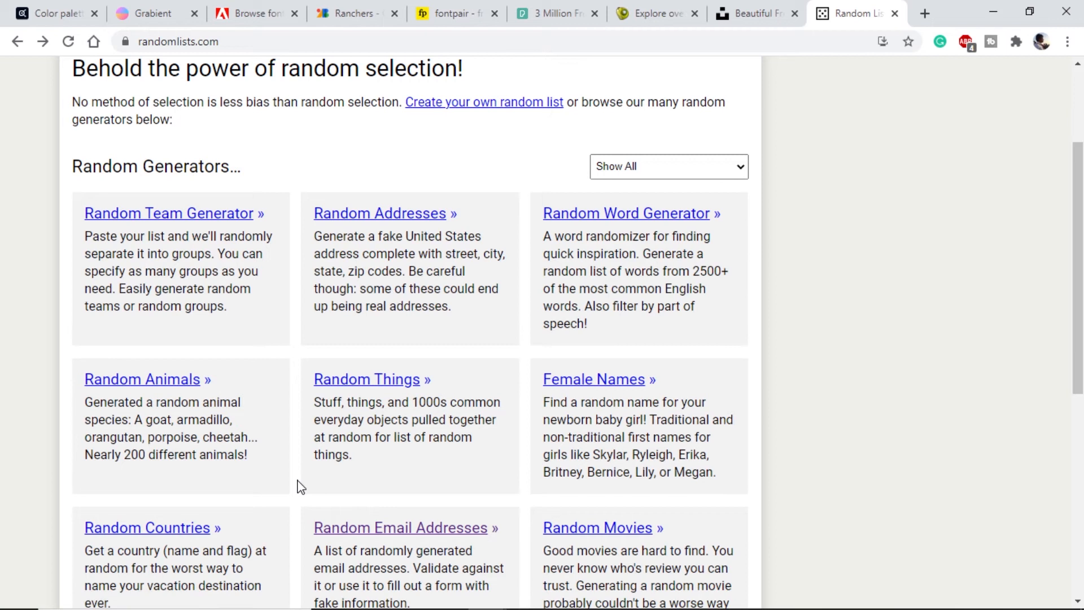
{"action": "left_click", "coordinate": [181, 217]}
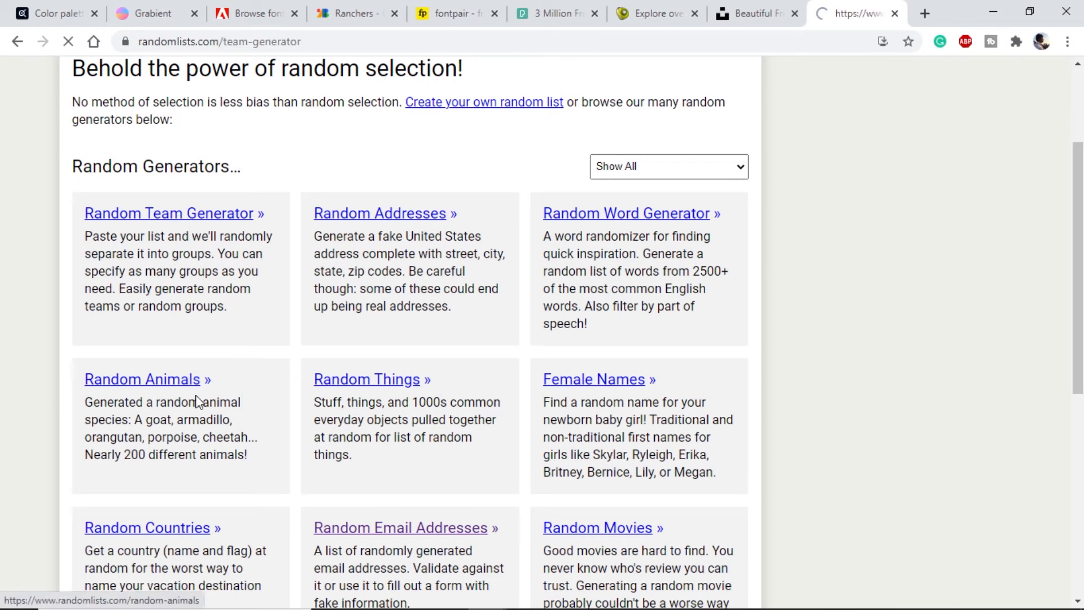
{"action": "scroll", "coordinate": [226, 401], "scroll_direction": "down", "scroll_amount": 3}
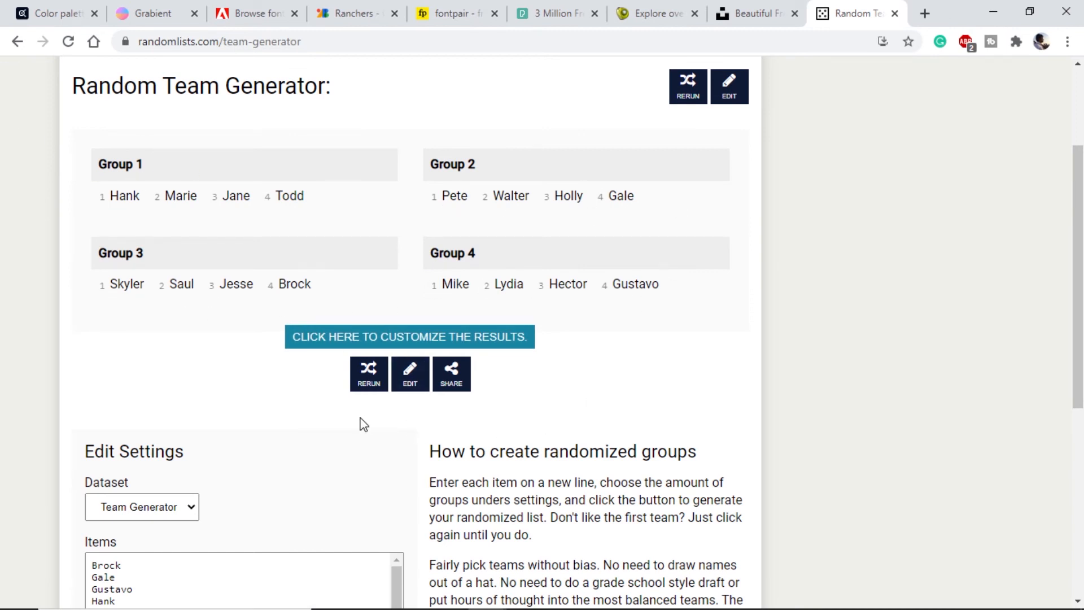
{"action": "left_click", "coordinate": [368, 377]}
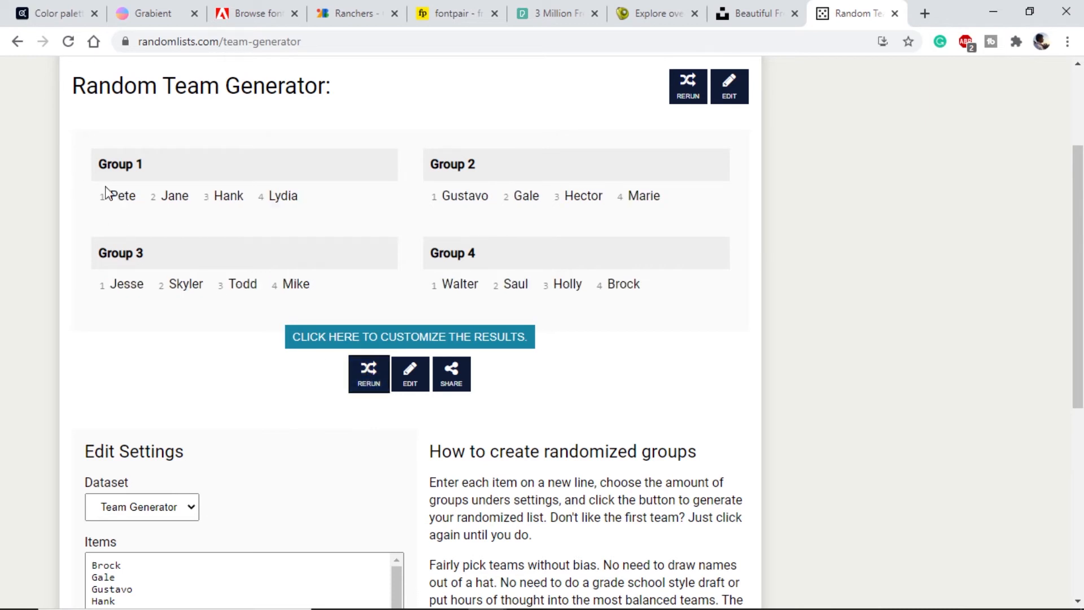
{"action": "scroll", "coordinate": [297, 356], "scroll_direction": "up", "scroll_amount": 3}
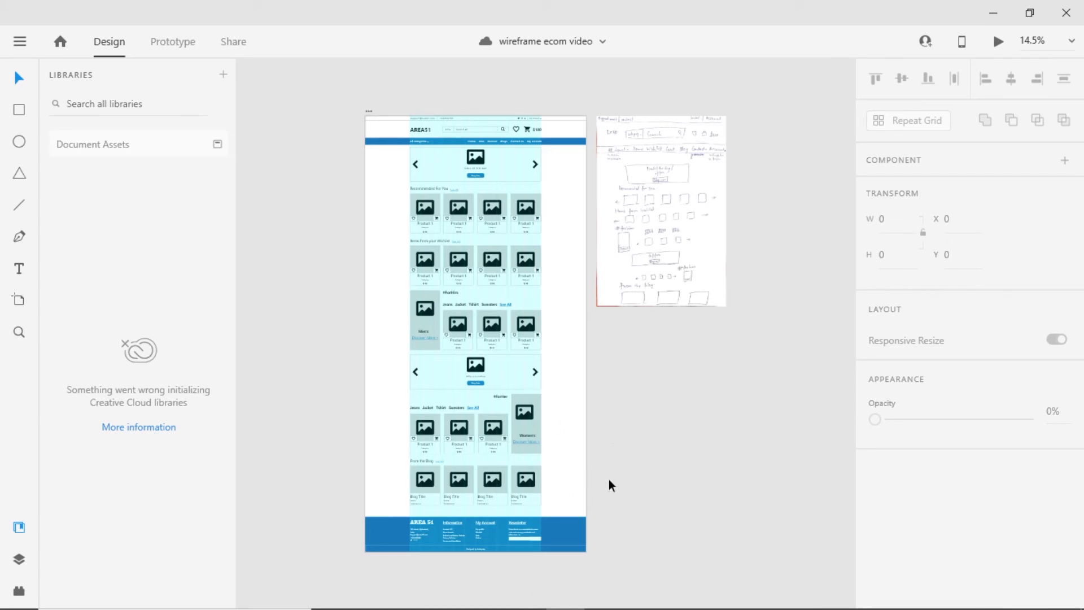
Switch to the wireframe document in Adobe XD and import all images from the Mood board folder.
{"action": "left_click_drag", "start_coordinate": [603, 198], "coordinate": [609, 104]}
{"action": "left_click_drag", "start_coordinate": [616, 383], "coordinate": [617, 273]}
{"action": "scroll", "coordinate": [489, 220], "scroll_direction": "down", "scroll_amount": 1}
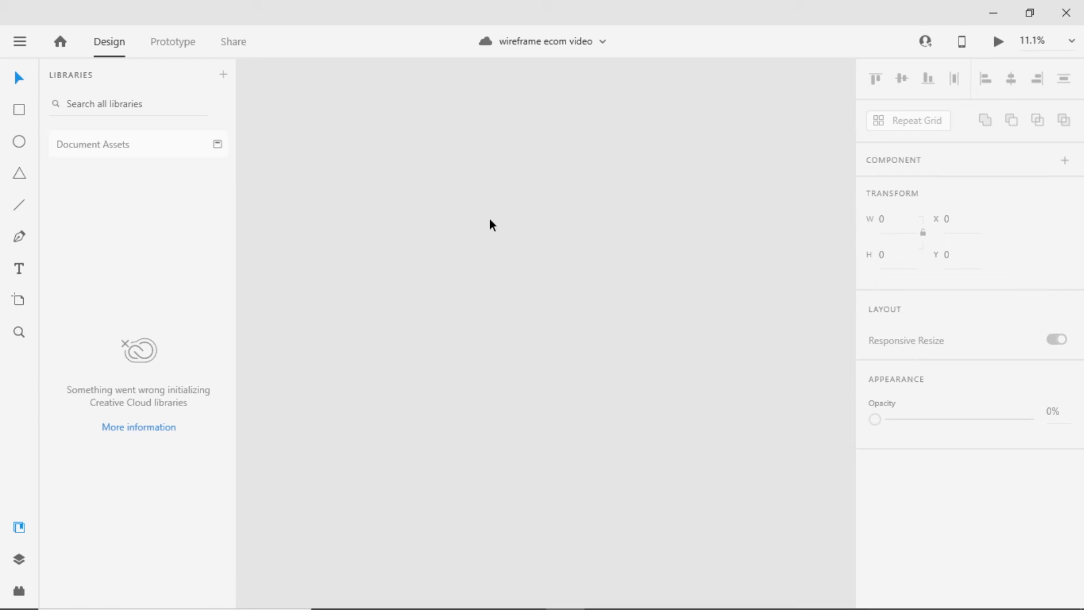
{"action": "left_click", "coordinate": [20, 43]}
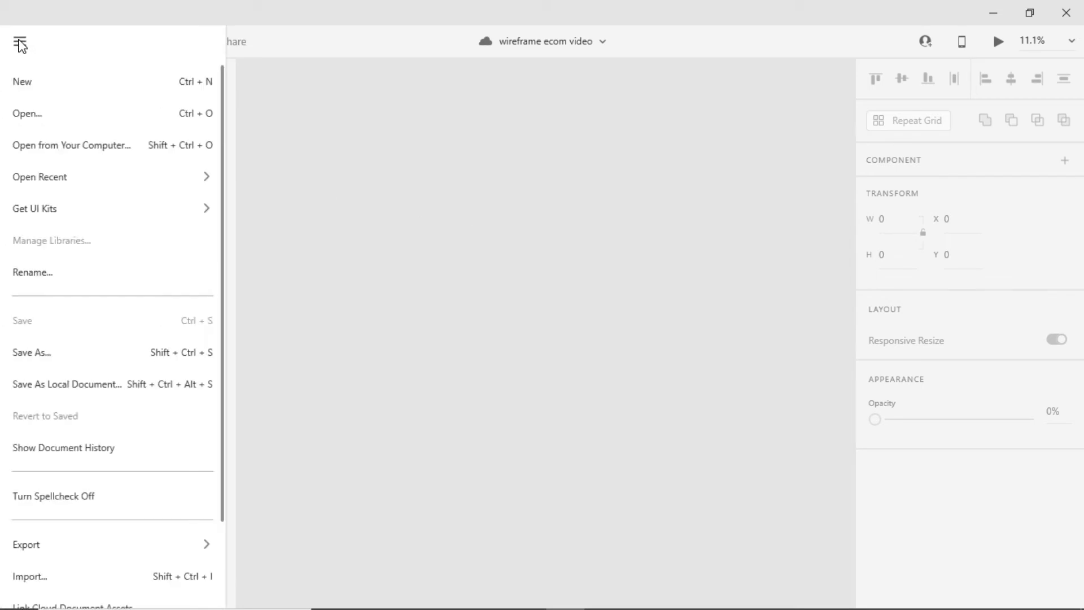
{"action": "left_click", "coordinate": [48, 576]}
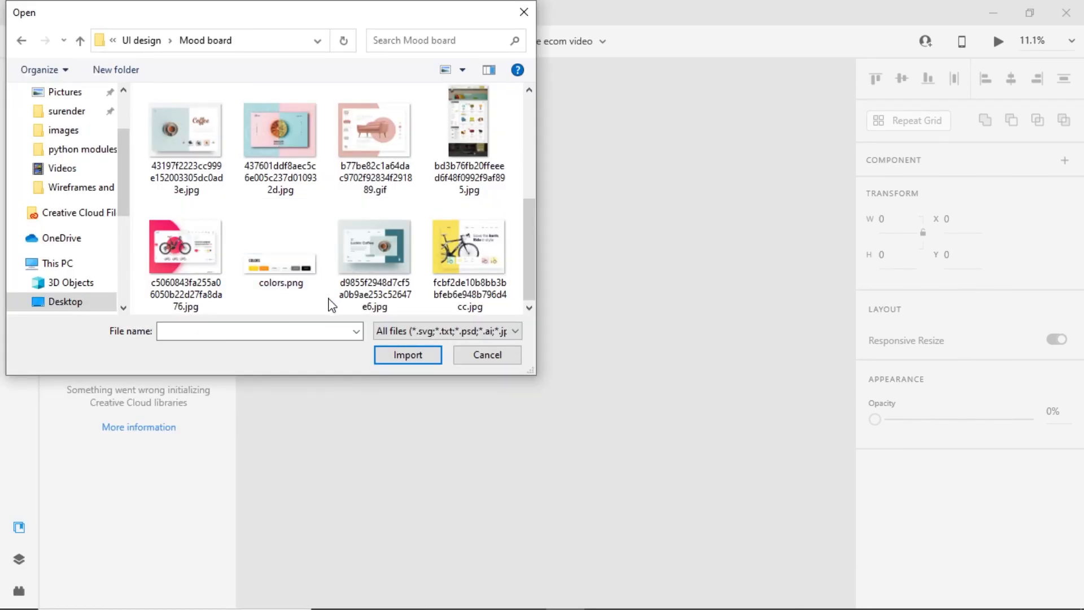
{"action": "scroll", "coordinate": [333, 304], "scroll_direction": "up", "scroll_amount": 3}
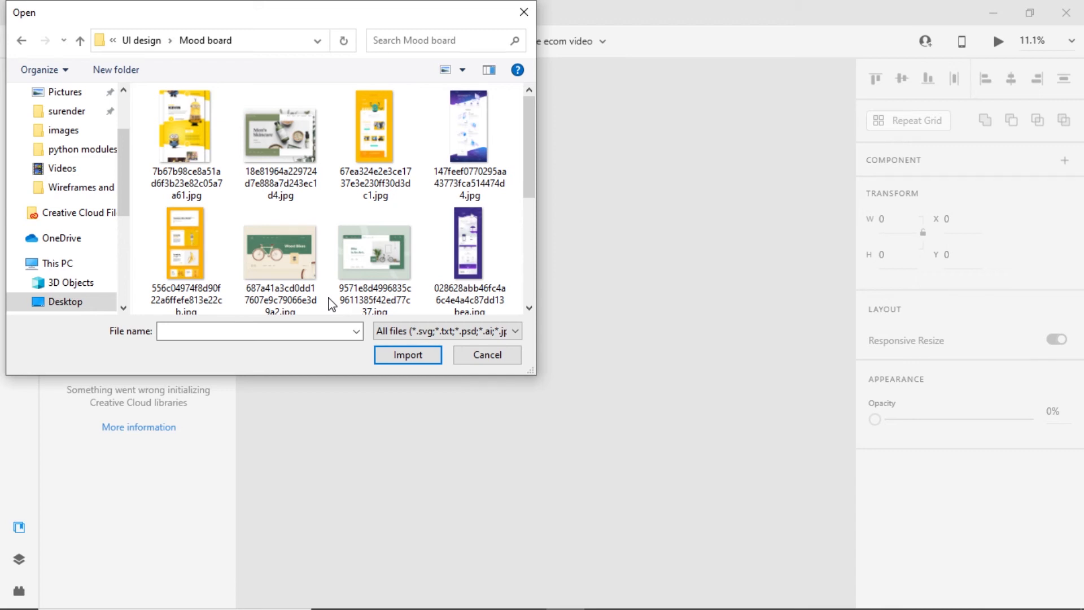
{"action": "key", "text": "ctrl+a"}
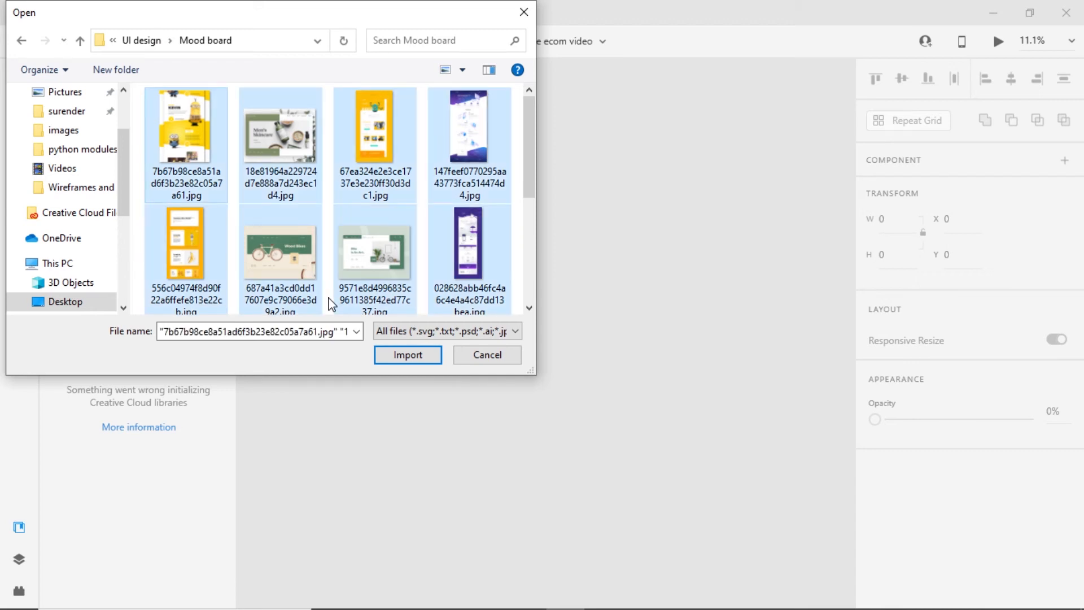
{"action": "left_click", "coordinate": [401, 357]}
Rearrange the imported mood board images into a compact cluster below the homepage artboard, packing the screenshots and the colour palette close together.
{"action": "left_click_drag", "start_coordinate": [519, 357], "coordinate": [339, 267]}
{"action": "left_click_drag", "start_coordinate": [345, 356], "coordinate": [369, 358]}
{"action": "scroll", "coordinate": [412, 358], "scroll_direction": "up", "scroll_amount": 3}
{"action": "scroll", "coordinate": [413, 358], "scroll_direction": "down", "scroll_amount": 2}
{"action": "left_click_drag", "start_coordinate": [446, 388], "coordinate": [445, 333]}
{"action": "left_click_drag", "start_coordinate": [426, 196], "coordinate": [814, 253]}
{"action": "left_click", "coordinate": [464, 207]}
{"action": "left_click_drag", "start_coordinate": [419, 204], "coordinate": [847, 239]}
{"action": "left_click_drag", "start_coordinate": [355, 232], "coordinate": [364, 281]}
{"action": "left_click", "coordinate": [567, 321]}
{"action": "left_click_drag", "start_coordinate": [530, 234], "coordinate": [749, 309]}
{"action": "left_click_drag", "start_coordinate": [507, 289], "coordinate": [376, 354]}
{"action": "left_click", "coordinate": [530, 327]}
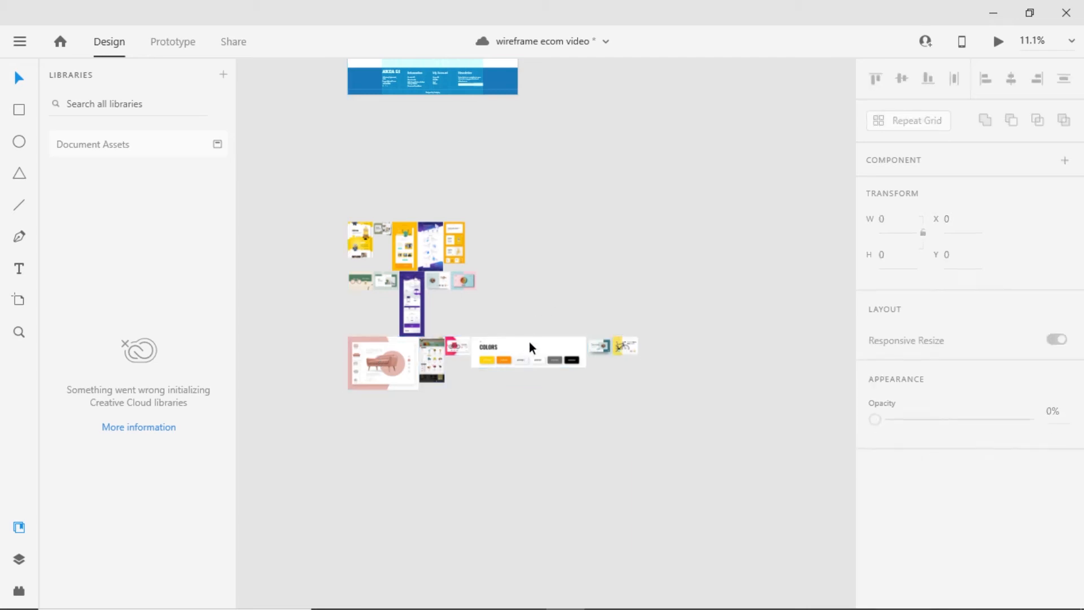
{"action": "left_click", "coordinate": [482, 402]}
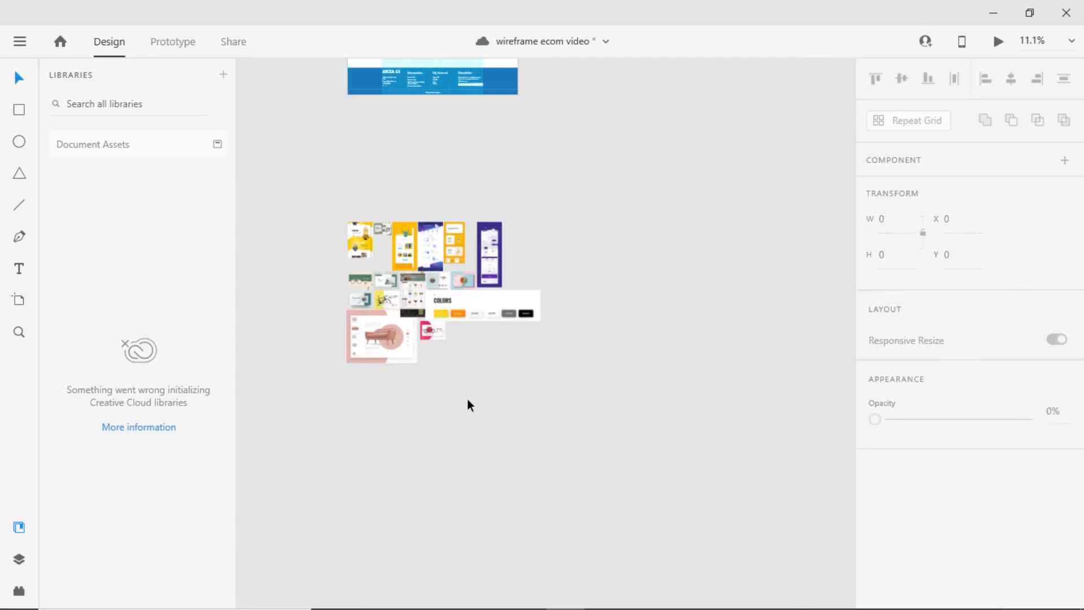
Select all the mood board images and group them into one object.
{"action": "scroll", "coordinate": [466, 404], "scroll_direction": "down", "scroll_amount": 3}
{"action": "left_click_drag", "start_coordinate": [331, 230], "coordinate": [649, 397]}
{"action": "key", "text": "ctrl+g"}
{"action": "left_click_drag", "start_coordinate": [520, 372], "coordinate": [398, 343]}
{"action": "scroll", "coordinate": [398, 343], "scroll_direction": "up", "scroll_amount": 3}
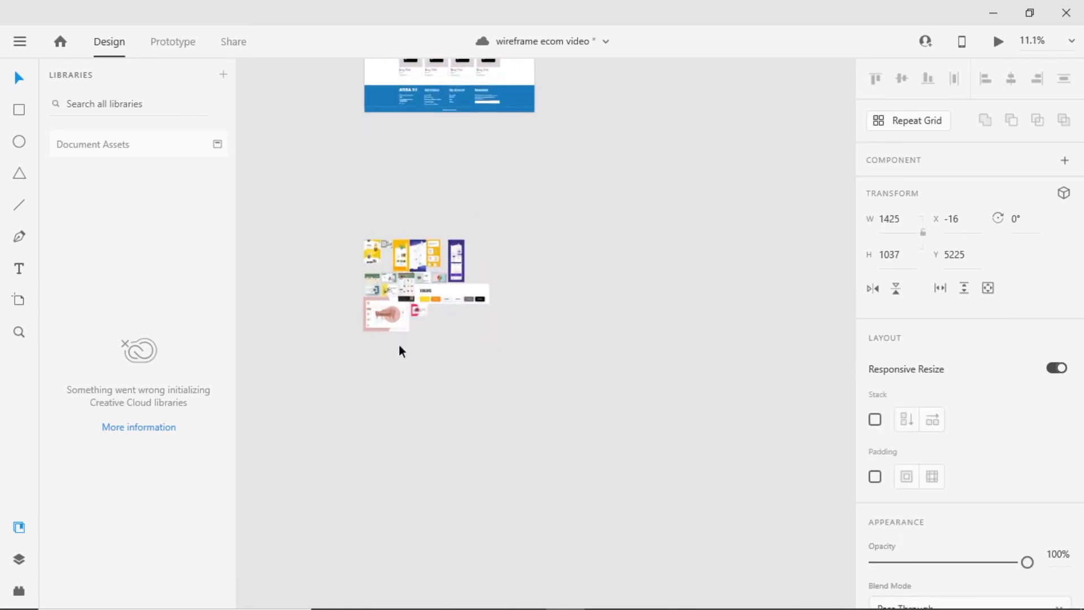
Examine the grouped mood board references and the COLORS palette up close.
{"action": "scroll", "coordinate": [402, 352], "scroll_direction": "up", "scroll_amount": 8}
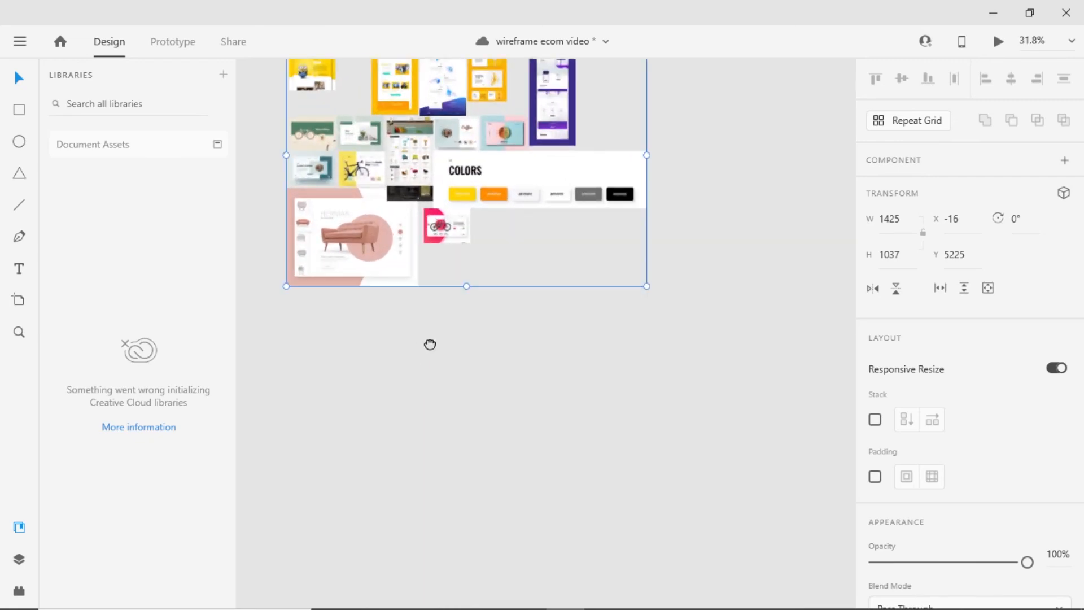
{"action": "scroll", "coordinate": [430, 367], "scroll_direction": "down", "scroll_amount": 2}
{"action": "left_click", "coordinate": [431, 390]}
{"action": "left_click", "coordinate": [586, 240]}
{"action": "scroll", "coordinate": [357, 196], "scroll_direction": "up", "scroll_amount": 8}
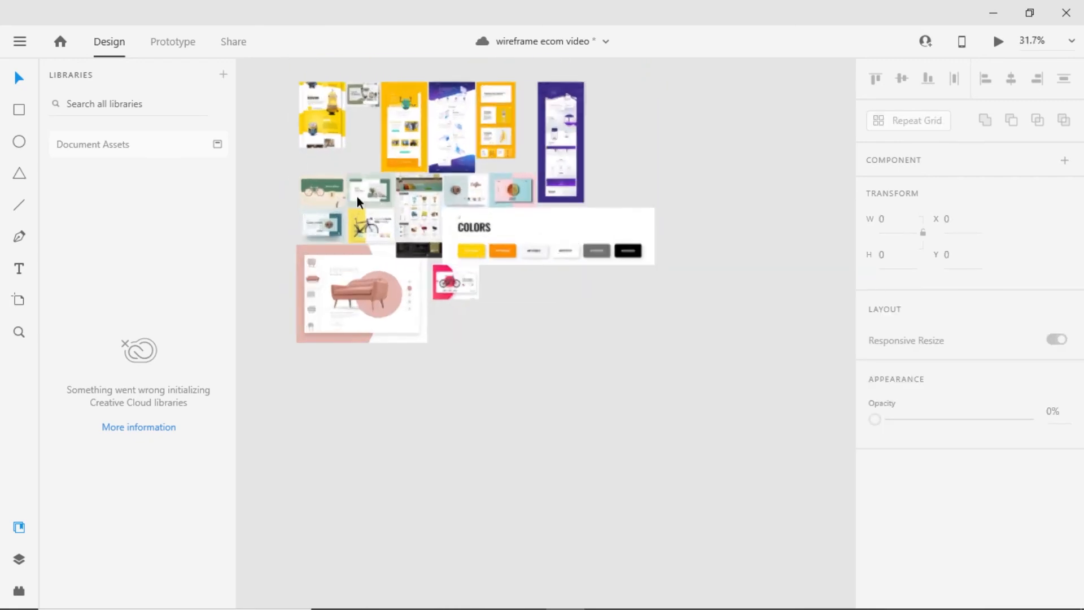
{"action": "left_click_drag", "start_coordinate": [409, 238], "coordinate": [433, 365]}
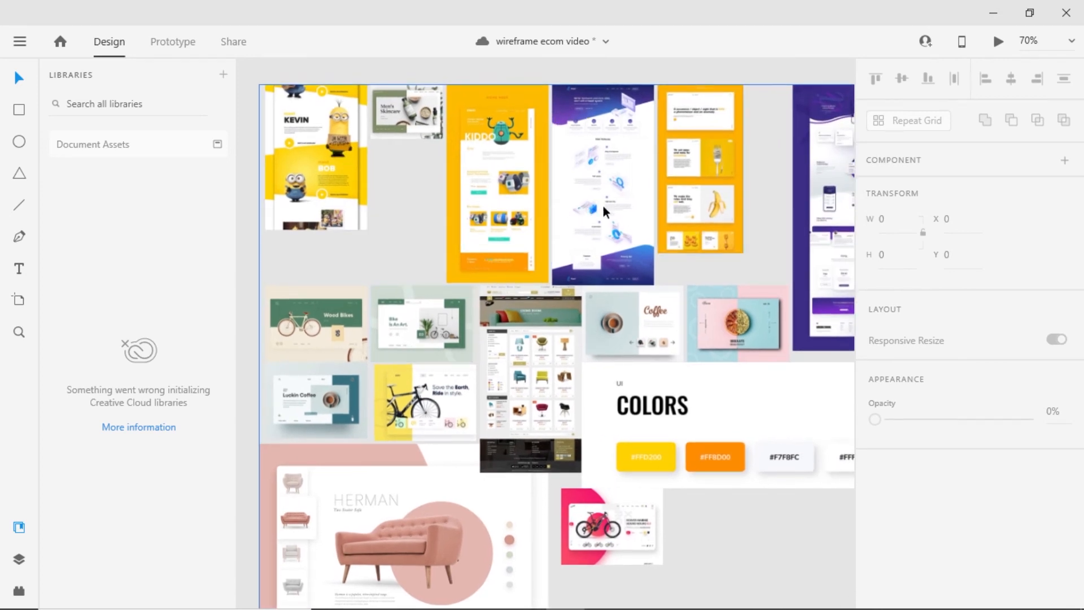
{"action": "left_click_drag", "start_coordinate": [611, 394], "coordinate": [572, 280]}
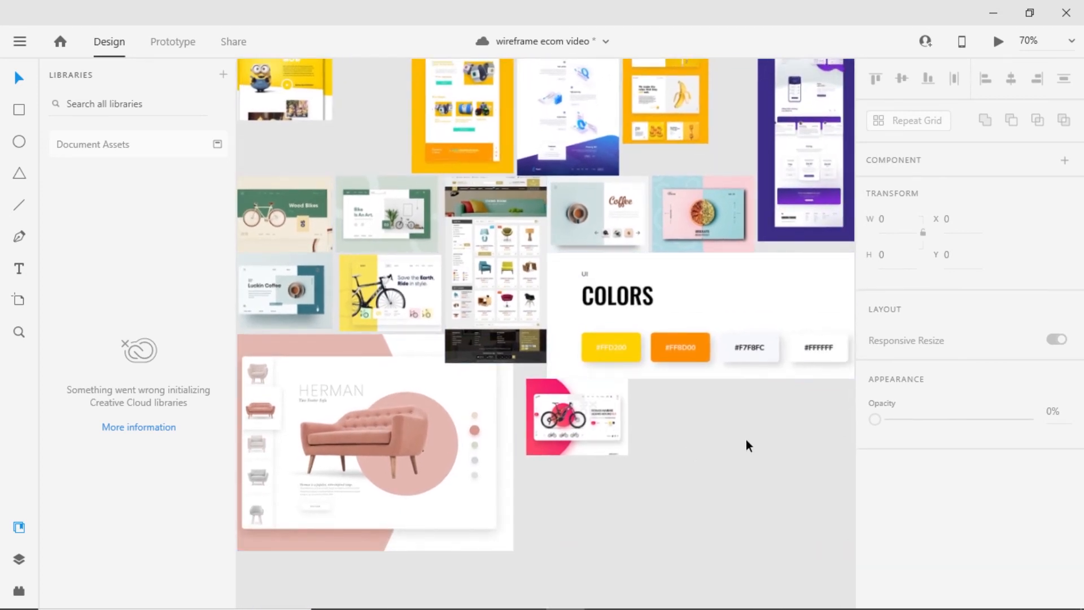
{"action": "left_click_drag", "start_coordinate": [720, 289], "coordinate": [510, 364]}
{"action": "scroll", "coordinate": [510, 363], "scroll_direction": "down", "scroll_amount": 2, "text": "ctrl"}
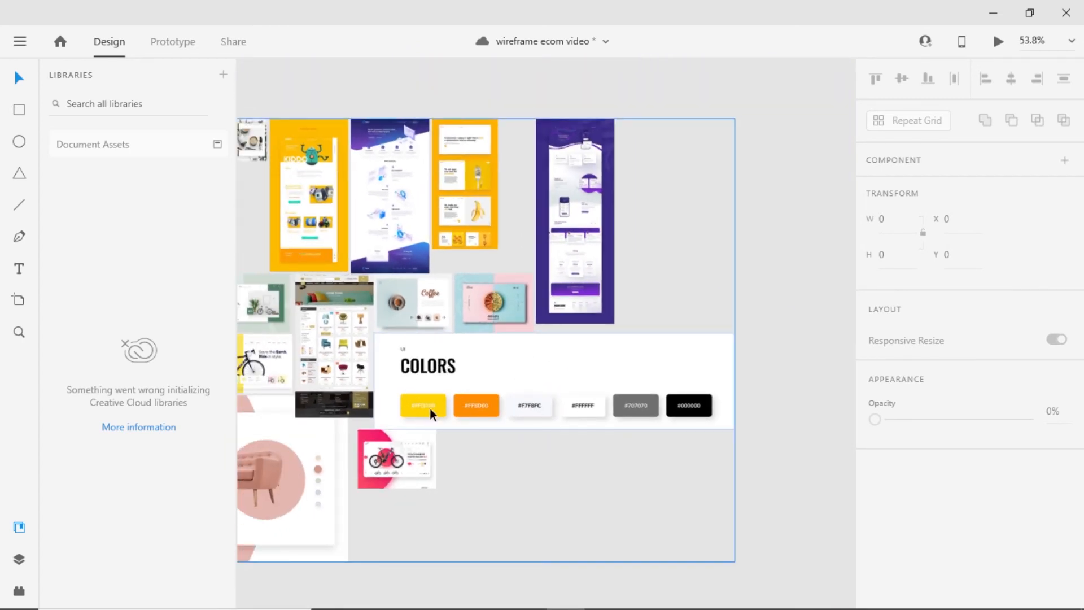
Save the document and duplicate the homepage artboard to the empty canvas area below the mood board.
{"action": "key", "text": "ctrl+s"}
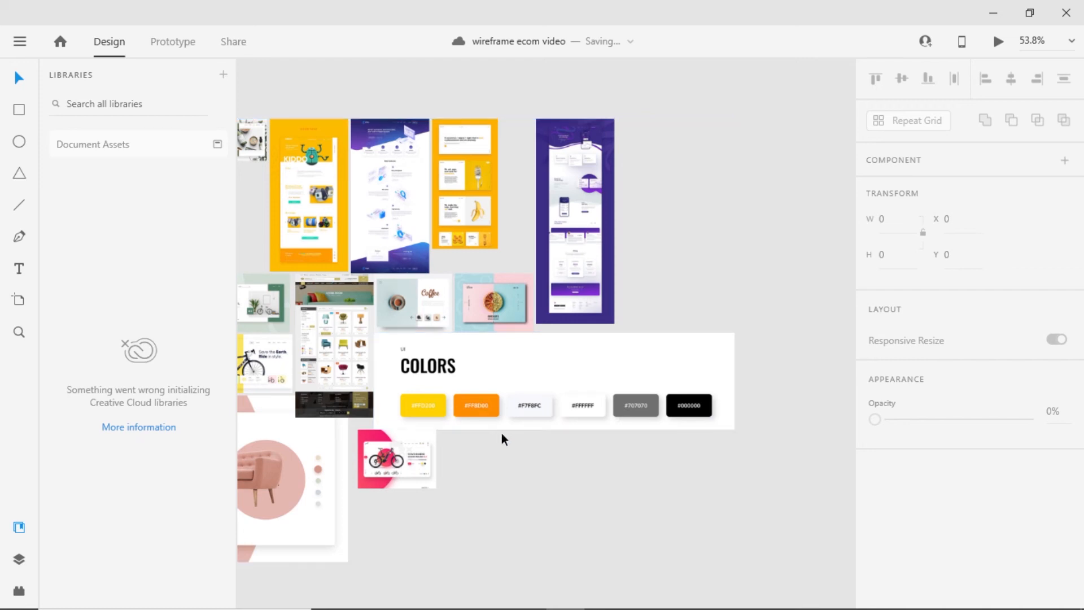
{"action": "scroll", "coordinate": [501, 436], "scroll_direction": "down", "scroll_amount": 5, "text": "ctrl"}
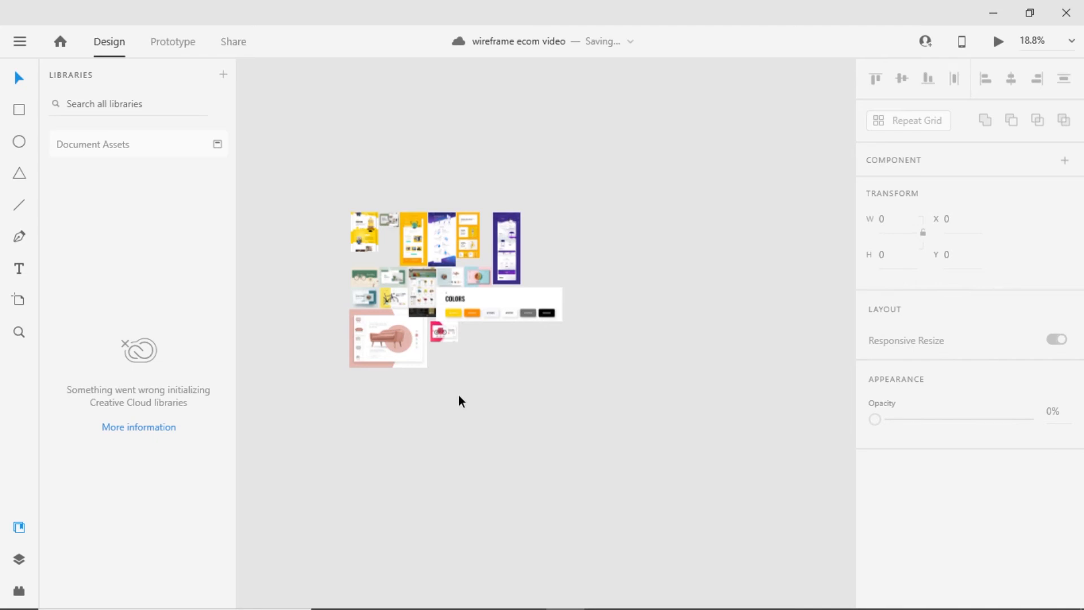
{"action": "scroll", "coordinate": [474, 290], "scroll_direction": "down", "scroll_amount": 4, "text": "ctrl"}
{"action": "scroll", "coordinate": [547, 272], "scroll_direction": "down", "scroll_amount": 2, "text": "ctrl"}
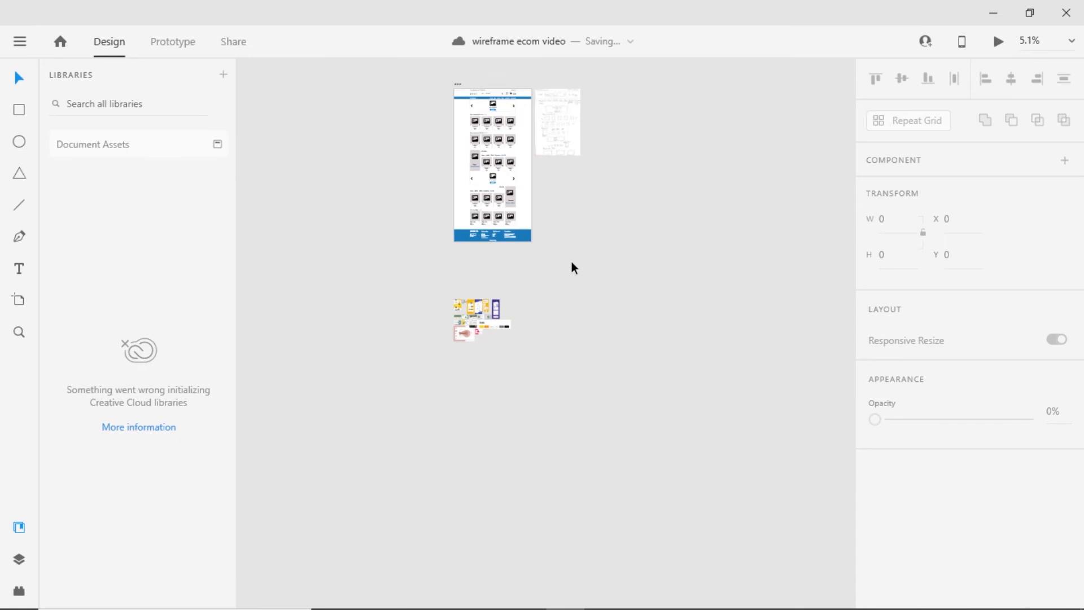
{"action": "left_click_drag", "start_coordinate": [457, 100], "coordinate": [458, 363], "text": "alt"}
Delete all the contents of the duplicated homepage artboard.
{"action": "scroll", "coordinate": [508, 417], "scroll_direction": "up", "scroll_amount": 4, "text": "ctrl"}
{"action": "scroll", "coordinate": [550, 318], "scroll_direction": "down", "scroll_amount": 2}
{"action": "left_click", "coordinate": [320, 130]}
{"action": "left_click_drag", "start_coordinate": [320, 129], "coordinate": [634, 543]}
{"action": "key", "text": "Delete"}
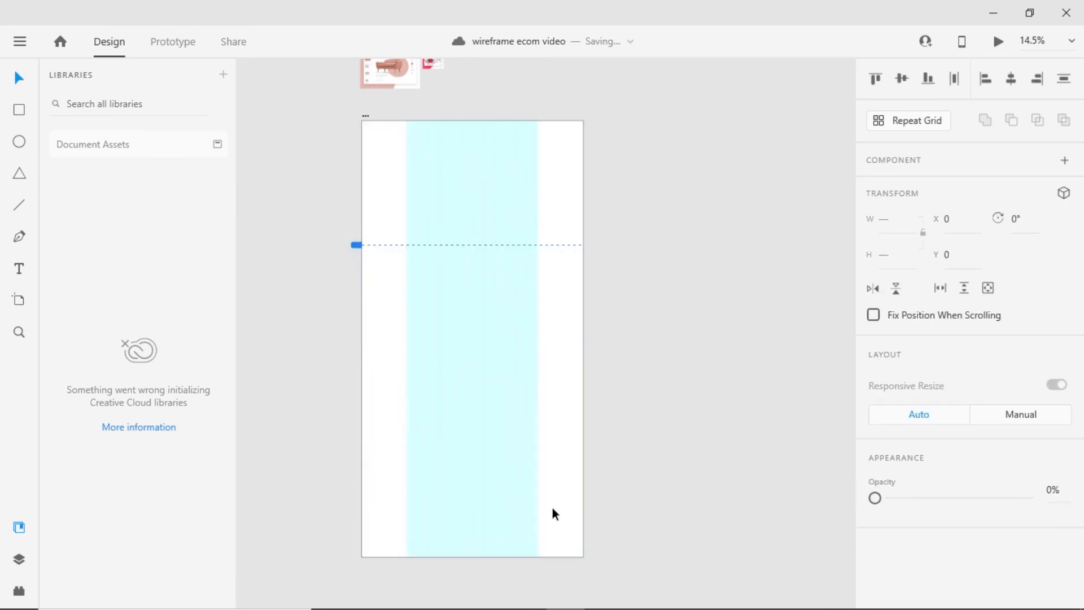
Shorten the emptied artboard to a height of about 1895, keeping its width.
{"action": "left_click", "coordinate": [452, 446]}
{"action": "left_click_drag", "start_coordinate": [472, 557], "coordinate": [470, 339]}
{"action": "scroll", "coordinate": [420, 316], "scroll_direction": "up", "scroll_amount": 2, "text": "ctrl"}
{"action": "scroll", "coordinate": [420, 316], "scroll_direction": "up", "scroll_amount": 2}
{"action": "left_click", "coordinate": [289, 267]}
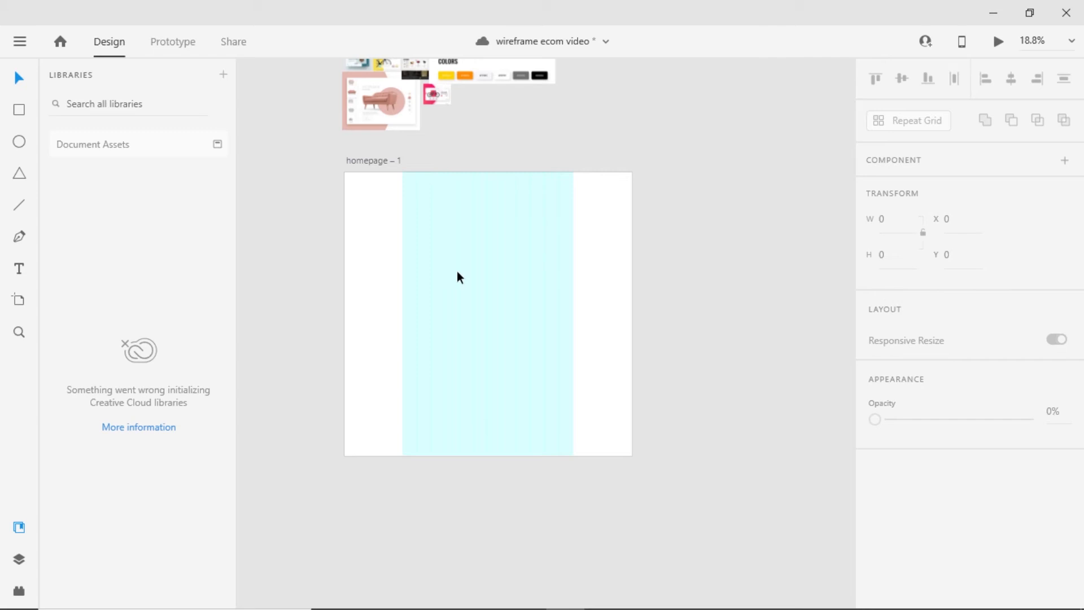
Turn off the layout grid on the emptied artboard and rename it setup.
{"action": "left_click", "coordinate": [394, 161]}
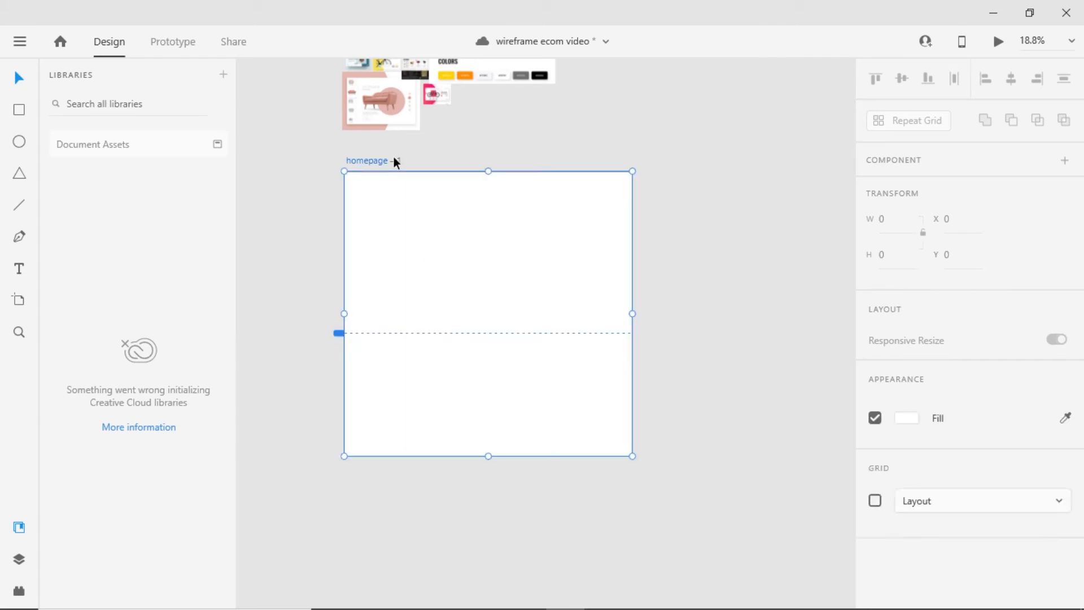
{"action": "double_click", "coordinate": [394, 161]}
{"action": "type", "text": "setup"}
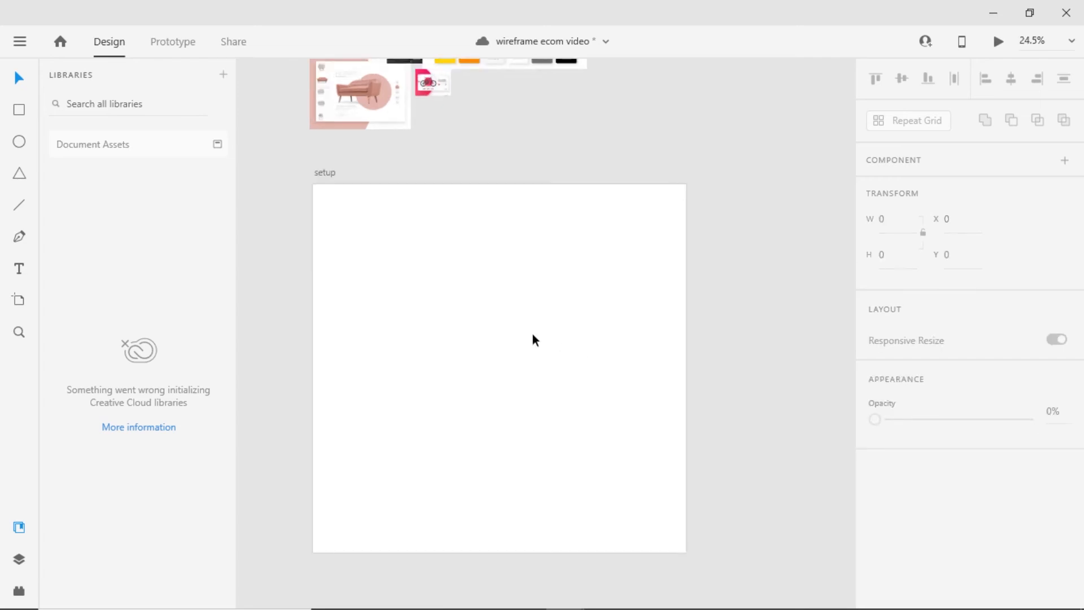
Fill the setup artboard with the saved light grey swatch #DCD6D6.
{"action": "left_click", "coordinate": [479, 319]}
{"action": "scroll", "coordinate": [954, 451], "scroll_direction": "down", "scroll_amount": 1}
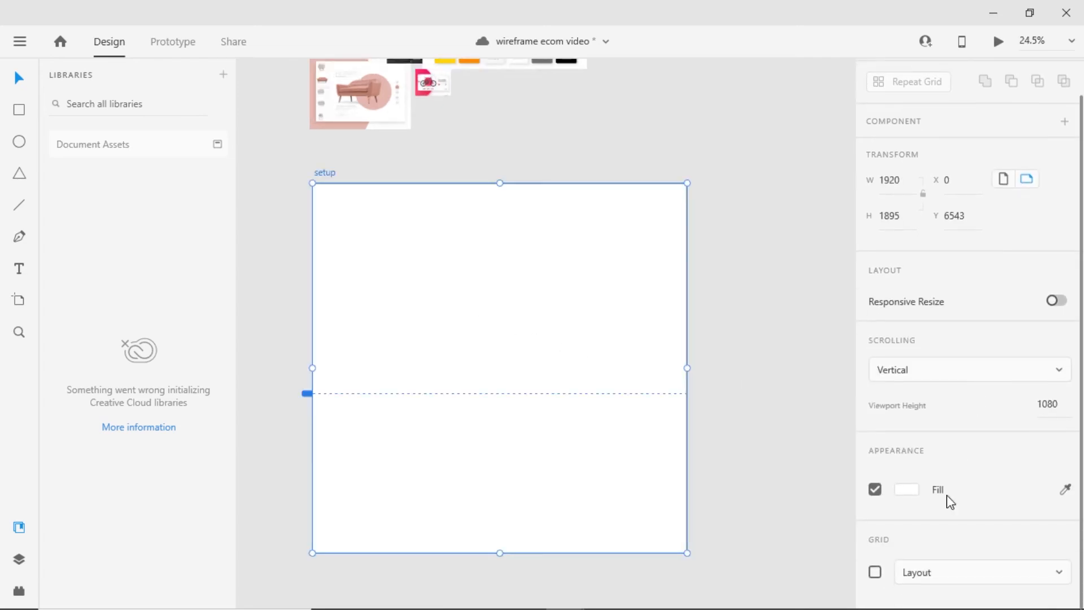
{"action": "left_click", "coordinate": [906, 489]}
{"action": "left_click", "coordinate": [734, 583]}
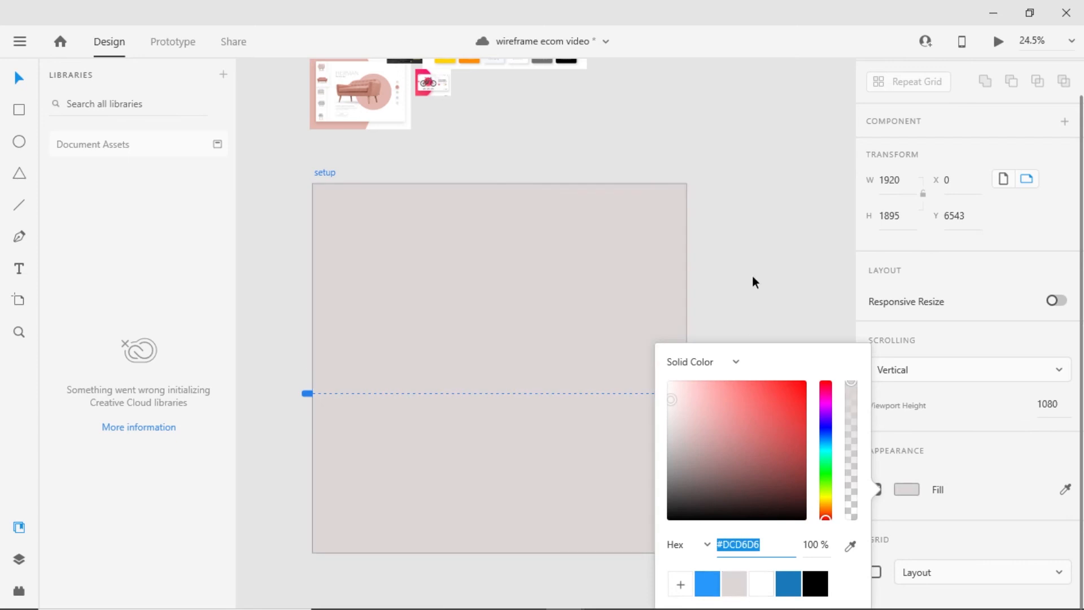
{"action": "left_click", "coordinate": [700, 275]}
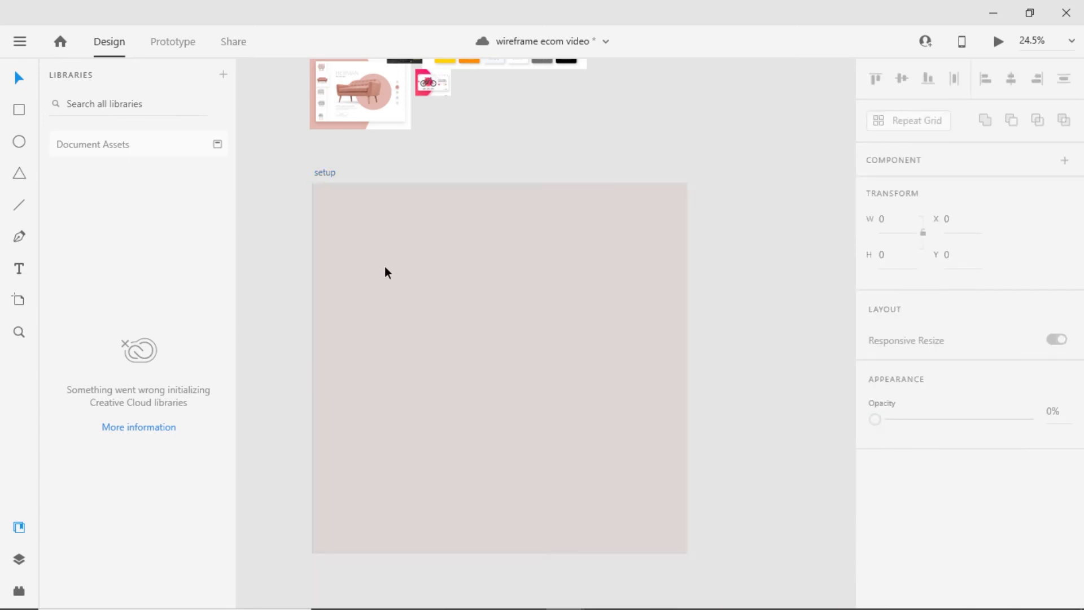
Draw a rectangle in the upper-left area of the setup artboard and set its width and height to 100.
{"action": "left_click", "coordinate": [19, 110]}
{"action": "left_click_drag", "start_coordinate": [356, 242], "coordinate": [381, 264]}
{"action": "key", "text": "v"}
{"action": "left_click", "coordinate": [893, 228]}
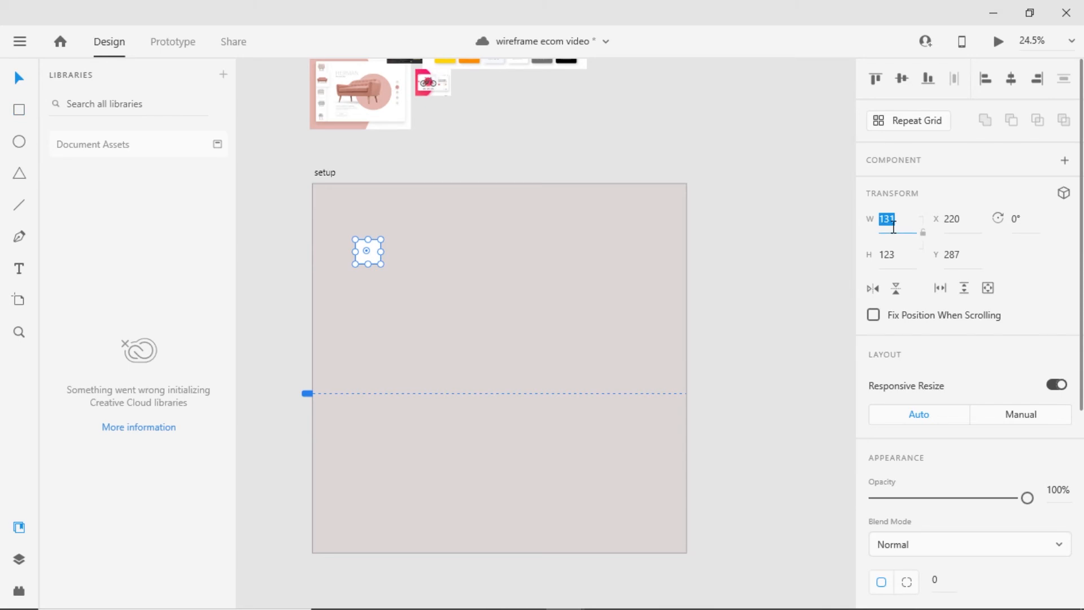
{"action": "type", "text": "100"}
{"action": "key", "text": "Return"}
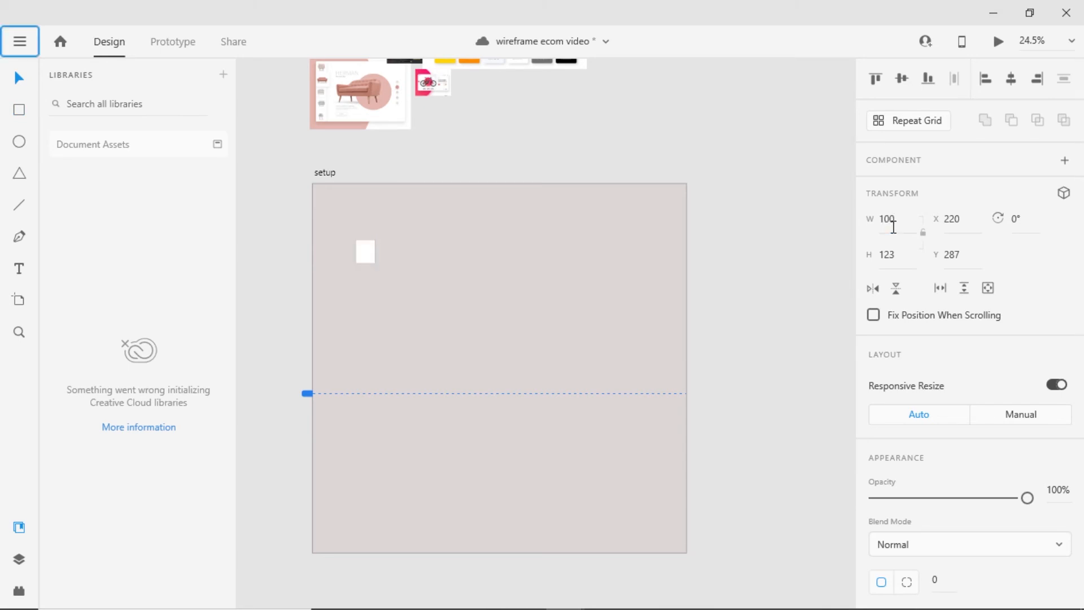
{"action": "left_click", "coordinate": [892, 252]}
{"action": "type", "text": "100"}
{"action": "key", "text": "Return"}
{"action": "left_click", "coordinate": [774, 251]}
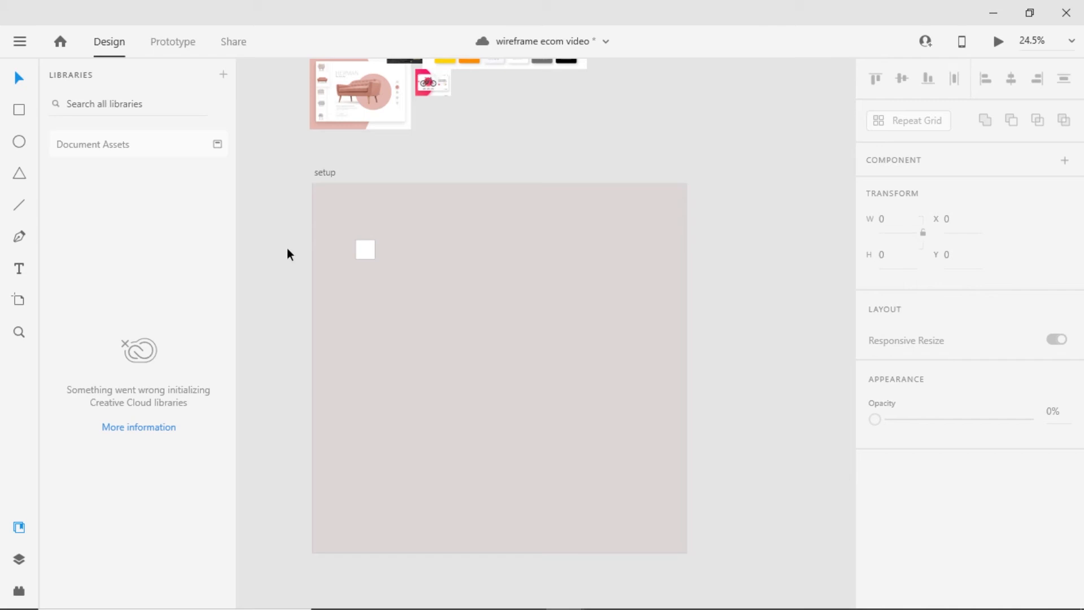
Duplicate the white square beside itself, fill the copy with orange #FE8D01 sampled from the COLORS palette, and save that colour as a swatch.
{"action": "left_click_drag", "start_coordinate": [364, 252], "coordinate": [388, 251]}
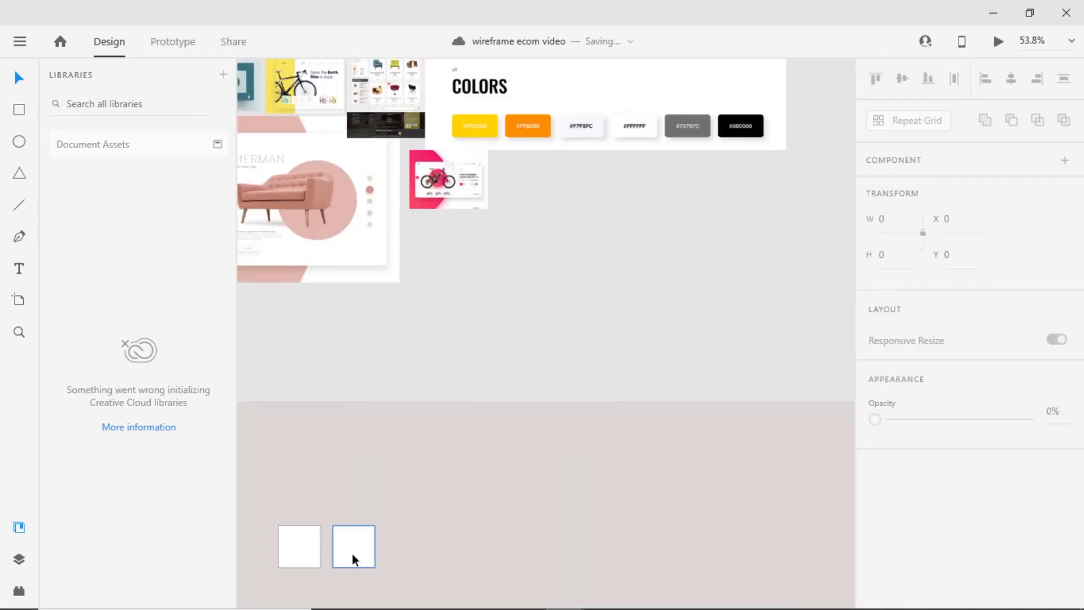
{"action": "left_click", "coordinate": [351, 553]}
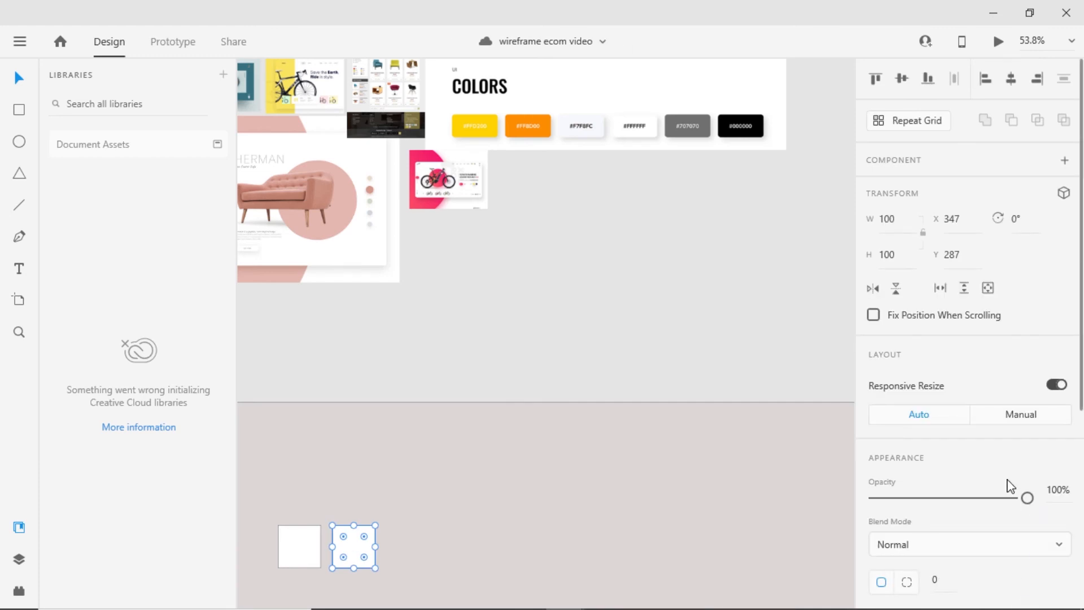
{"action": "scroll", "coordinate": [1010, 486], "scroll_direction": "down", "scroll_amount": 5}
{"action": "left_click", "coordinate": [907, 314]}
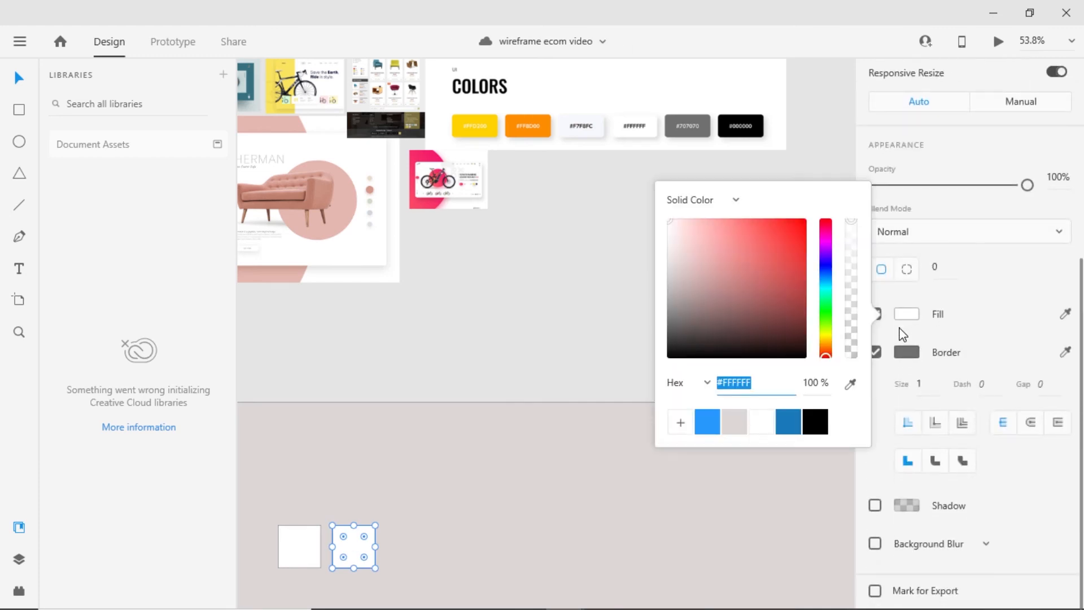
{"action": "left_click", "coordinate": [852, 385]}
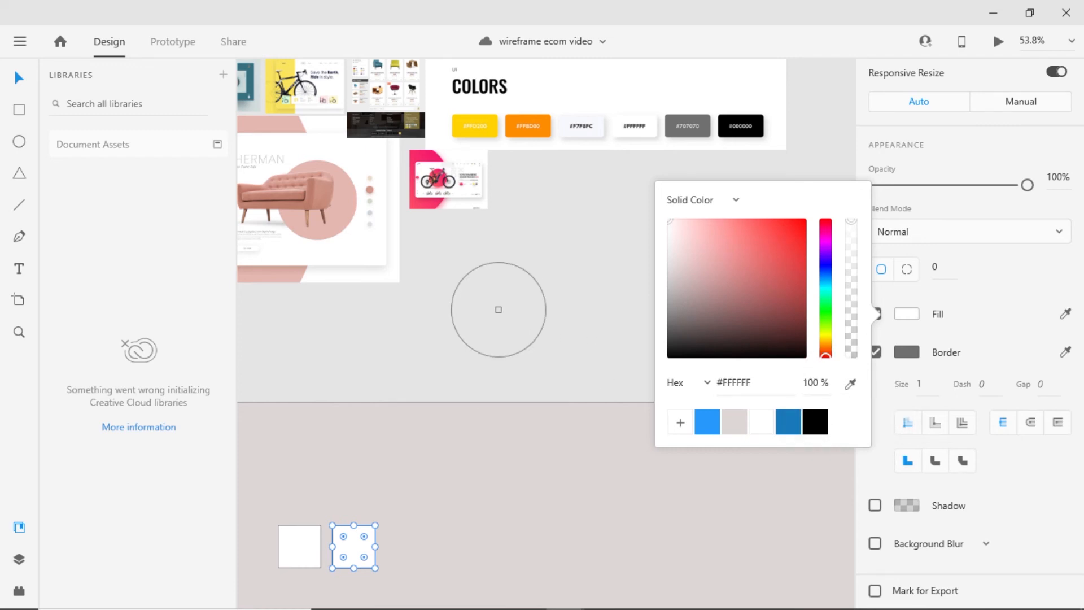
{"action": "left_click", "coordinate": [544, 131]}
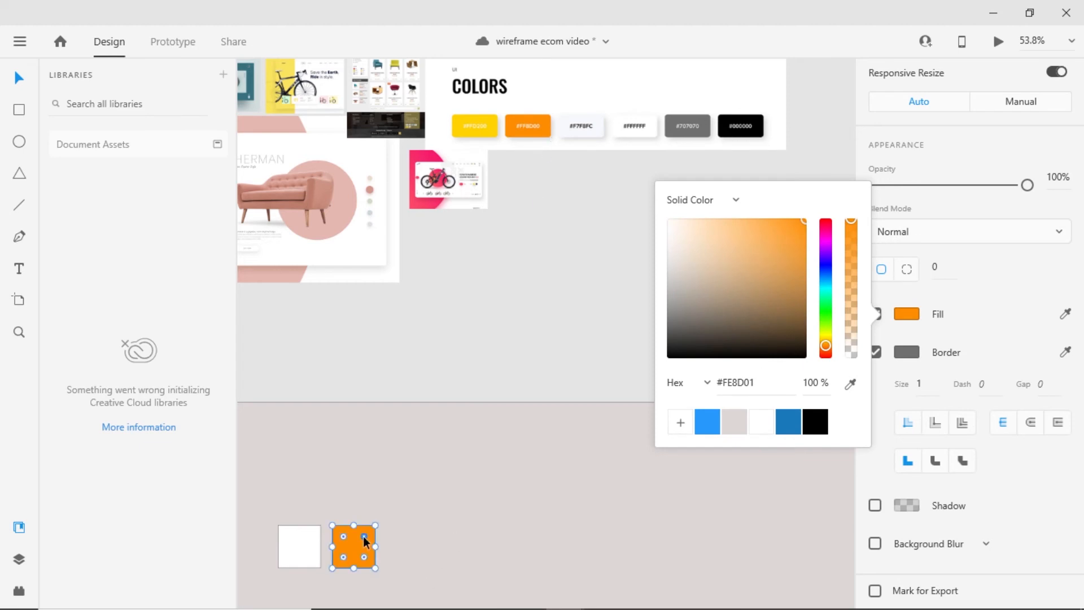
{"action": "left_click", "coordinate": [680, 422]}
Add two more squares to the row, filled with yellow #FFD202 and off-white #F7F8FC sampled from the COLORS palette.
{"action": "left_click", "coordinate": [347, 549]}
{"action": "left_click_drag", "start_coordinate": [347, 549], "coordinate": [404, 550]}
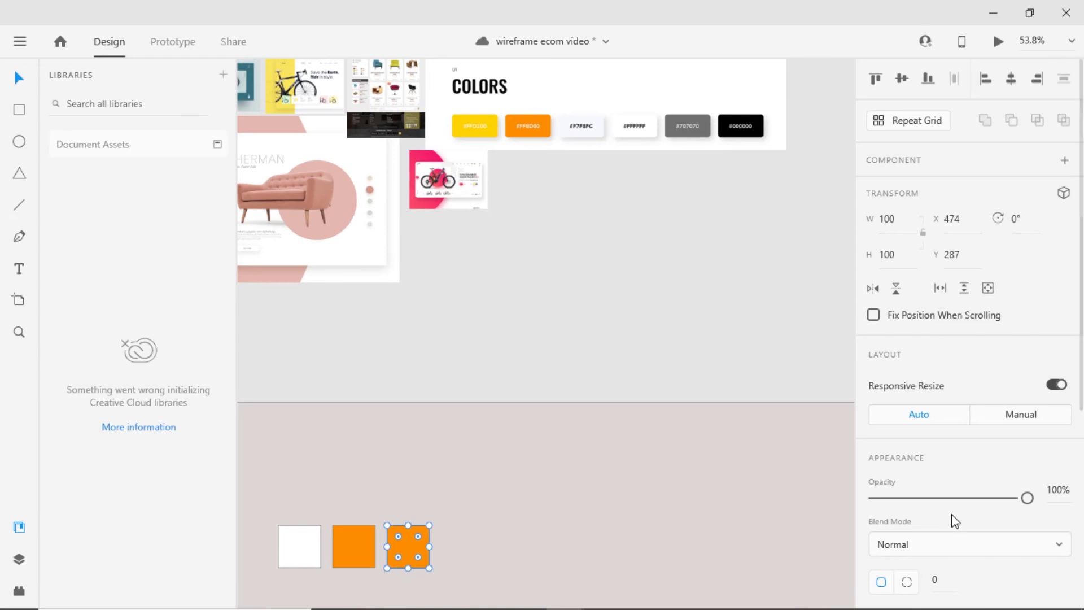
{"action": "scroll", "coordinate": [951, 515], "scroll_direction": "down", "scroll_amount": 5}
{"action": "left_click", "coordinate": [907, 314]}
{"action": "left_click", "coordinate": [851, 386]}
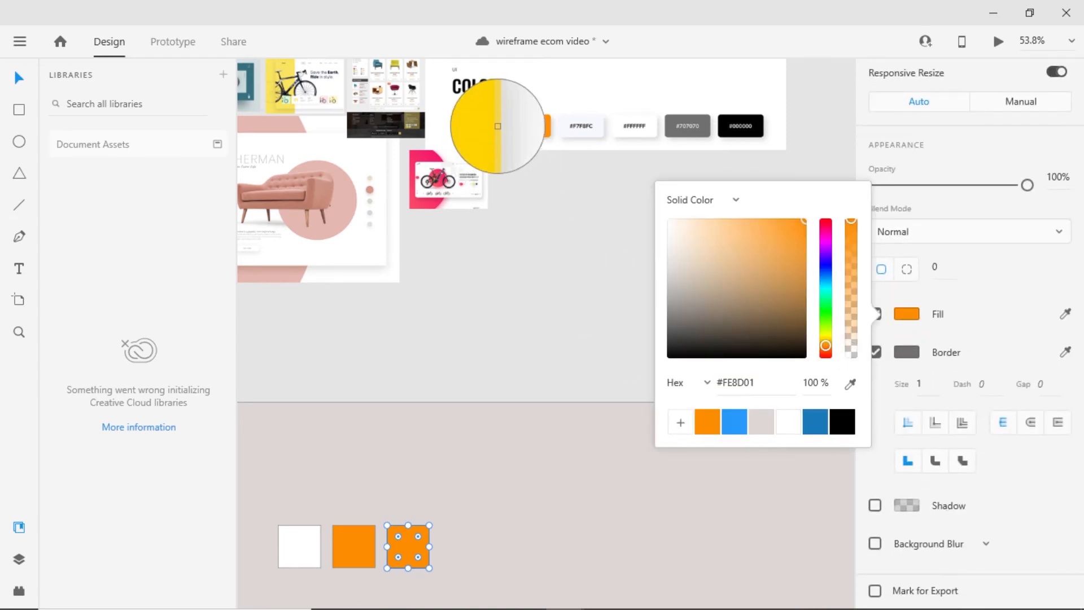
{"action": "left_click", "coordinate": [489, 134]}
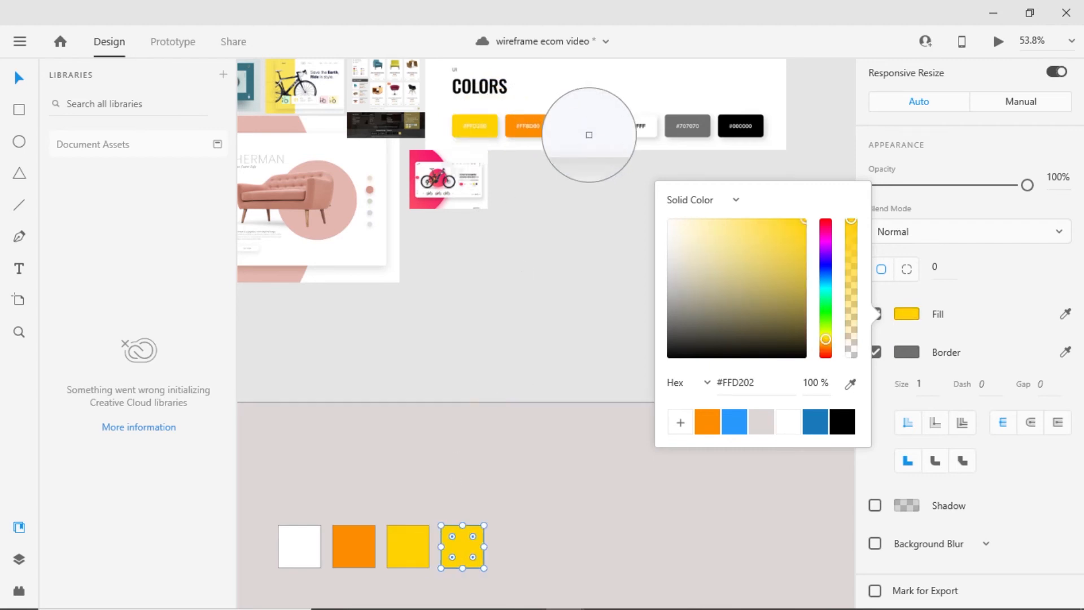
{"action": "left_click", "coordinate": [591, 131]}
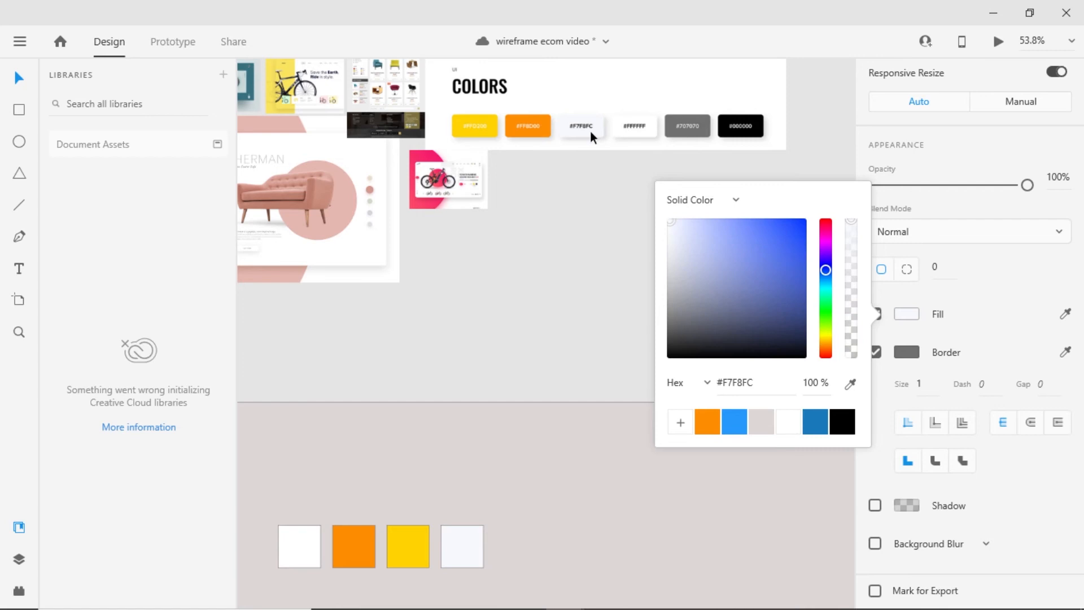
Duplicate the off-white square to extend the row, fill the copy with grey #707070 sampled from the palette, and add a swatch.
{"action": "left_click_drag", "start_coordinate": [465, 563], "coordinate": [516, 551]}
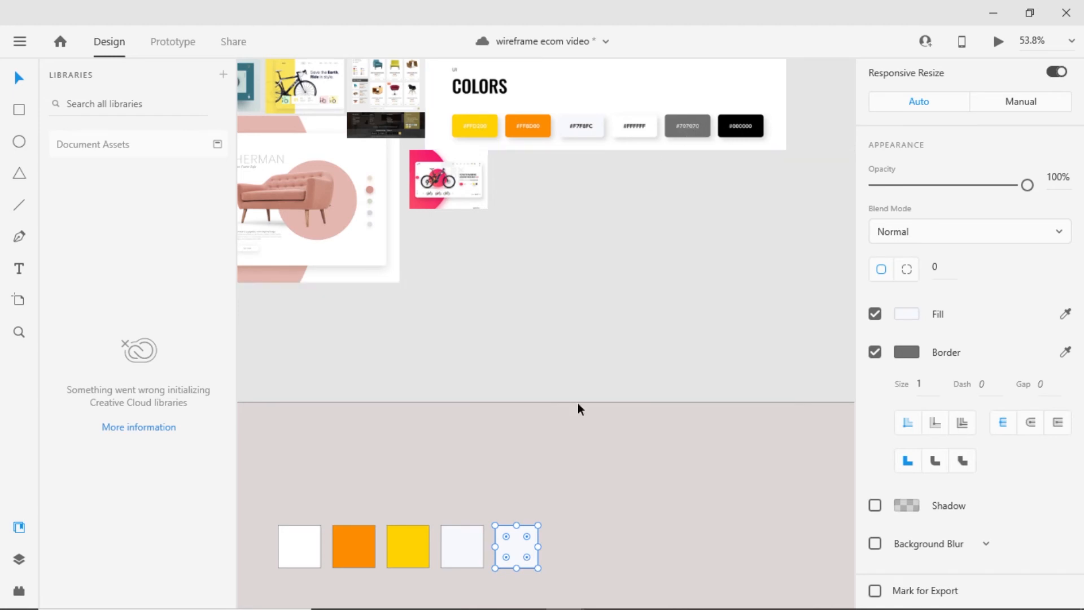
{"action": "left_click", "coordinate": [909, 315]}
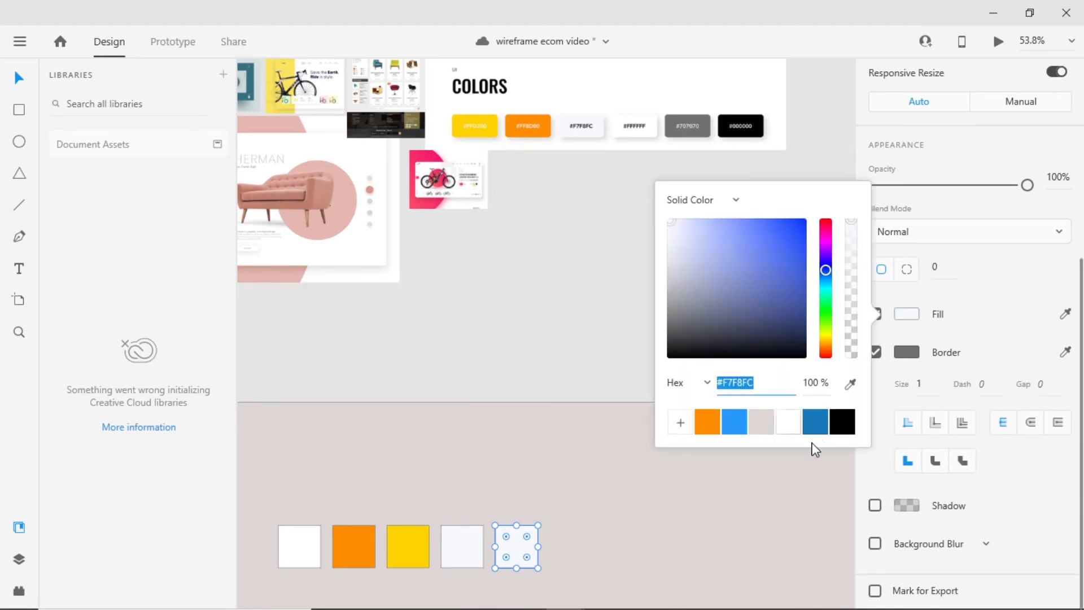
{"action": "left_click", "coordinate": [850, 384]}
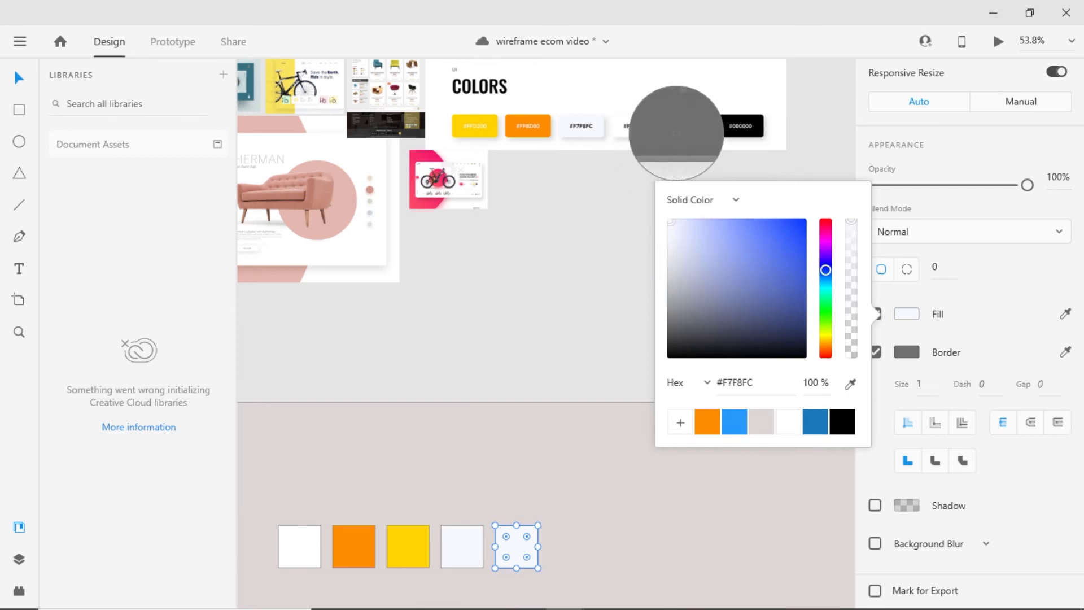
{"action": "left_click", "coordinate": [679, 125]}
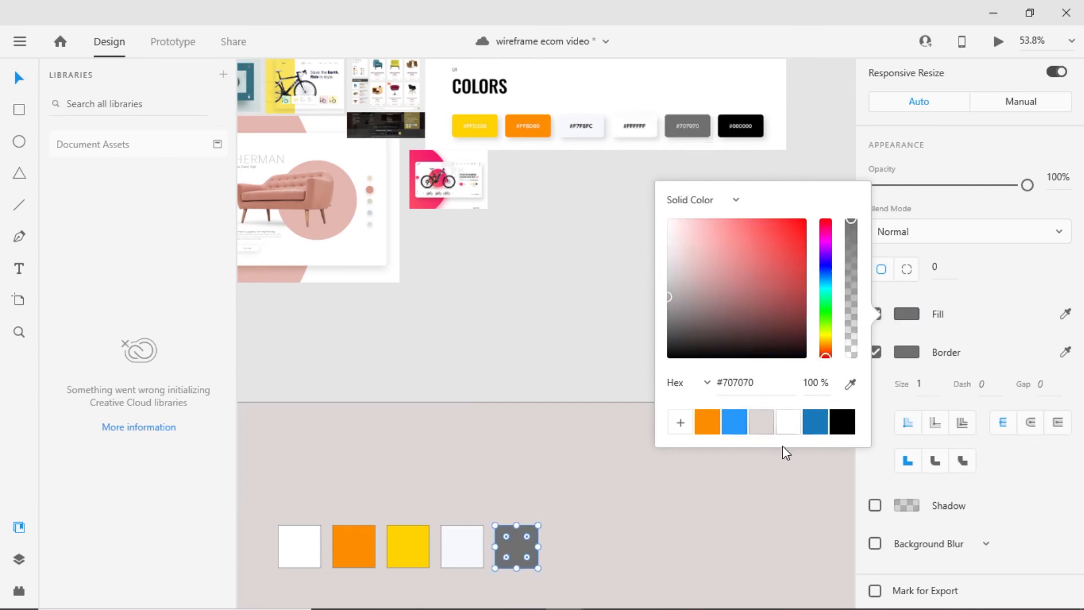
{"action": "left_click", "coordinate": [679, 429]}
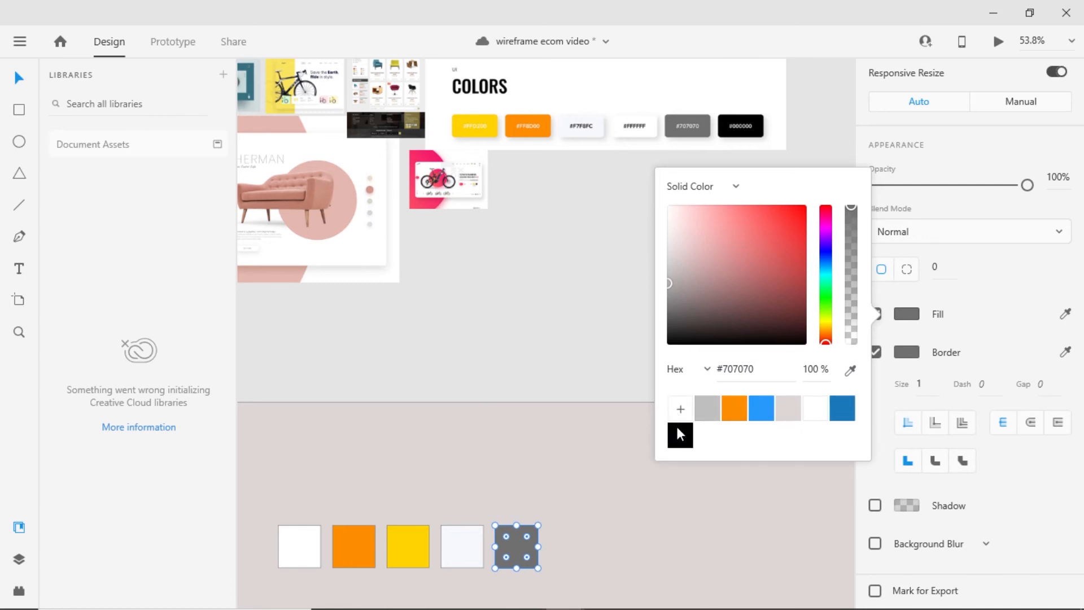
Save the fill colours of the off-white and yellow squares as swatches in the colour picker.
{"action": "left_click", "coordinate": [464, 559]}
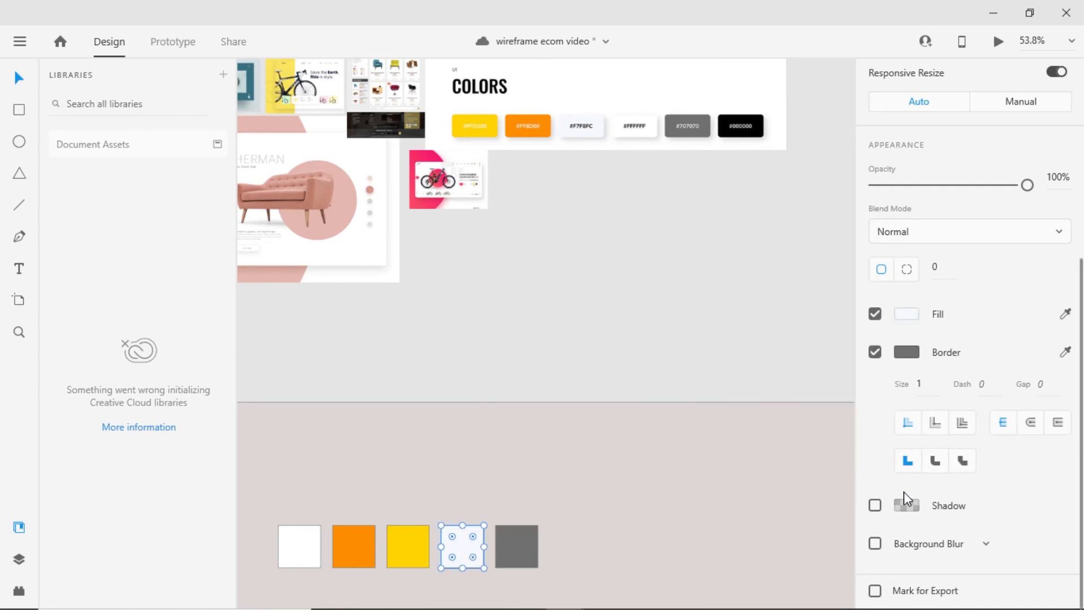
{"action": "left_click", "coordinate": [906, 314]}
{"action": "left_click", "coordinate": [680, 407]}
{"action": "left_click", "coordinate": [405, 551]}
{"action": "left_click", "coordinate": [906, 315]}
{"action": "left_click", "coordinate": [681, 408]}
{"action": "left_click", "coordinate": [544, 330]}
Select all five colour squares on the setup artboard and add their colours to the document assets.
{"action": "scroll", "coordinate": [465, 381], "scroll_direction": "down", "scroll_amount": 3}
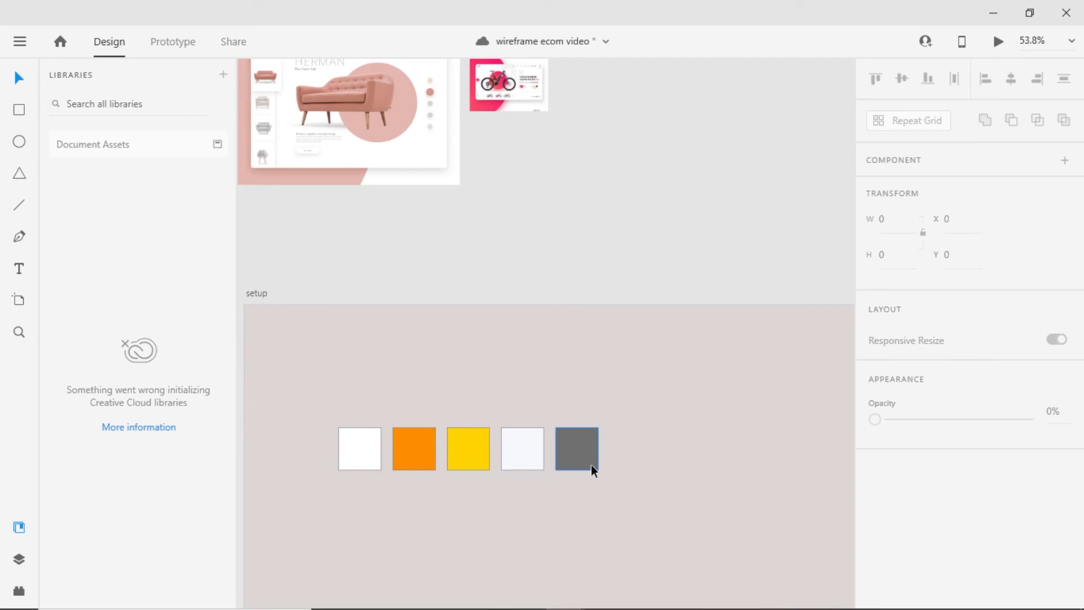
{"action": "scroll", "coordinate": [526, 384], "scroll_direction": "down", "scroll_amount": 3}
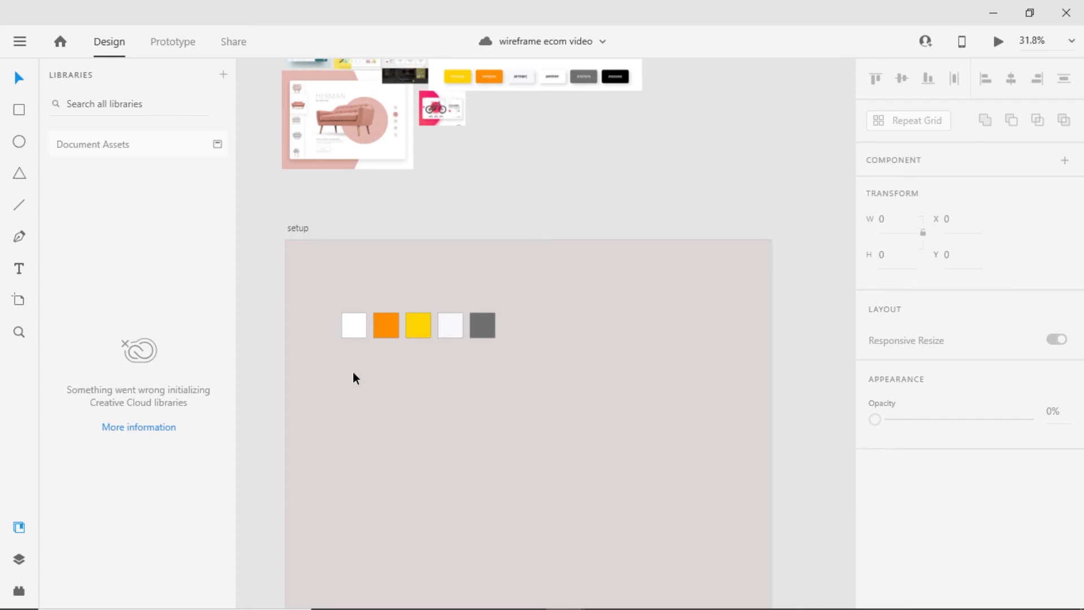
{"action": "left_click_drag", "start_coordinate": [338, 379], "coordinate": [503, 328]}
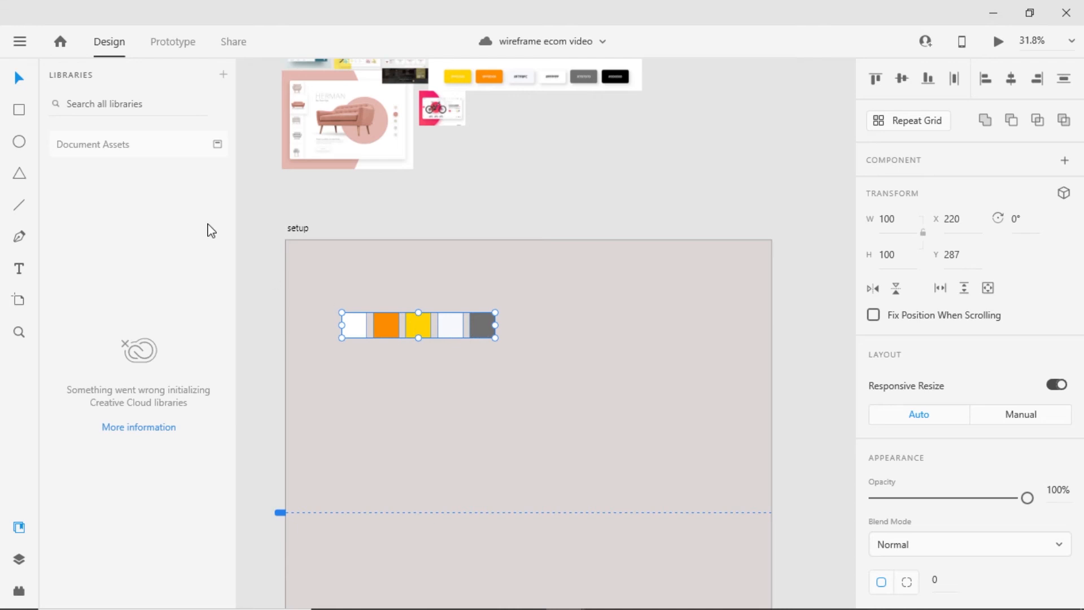
{"action": "left_click", "coordinate": [111, 146]}
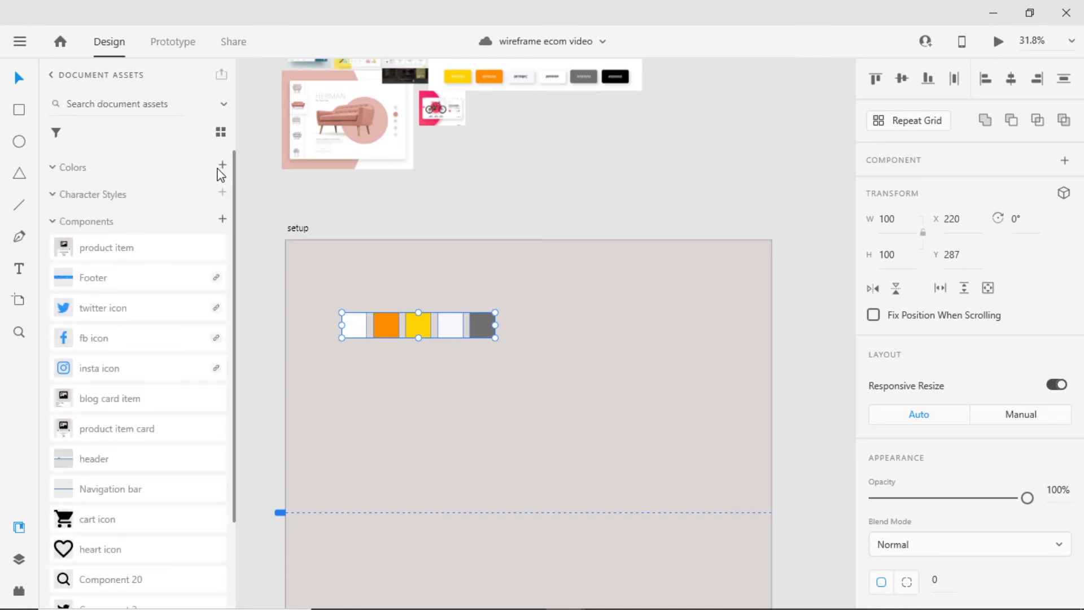
{"action": "left_click", "coordinate": [223, 167]}
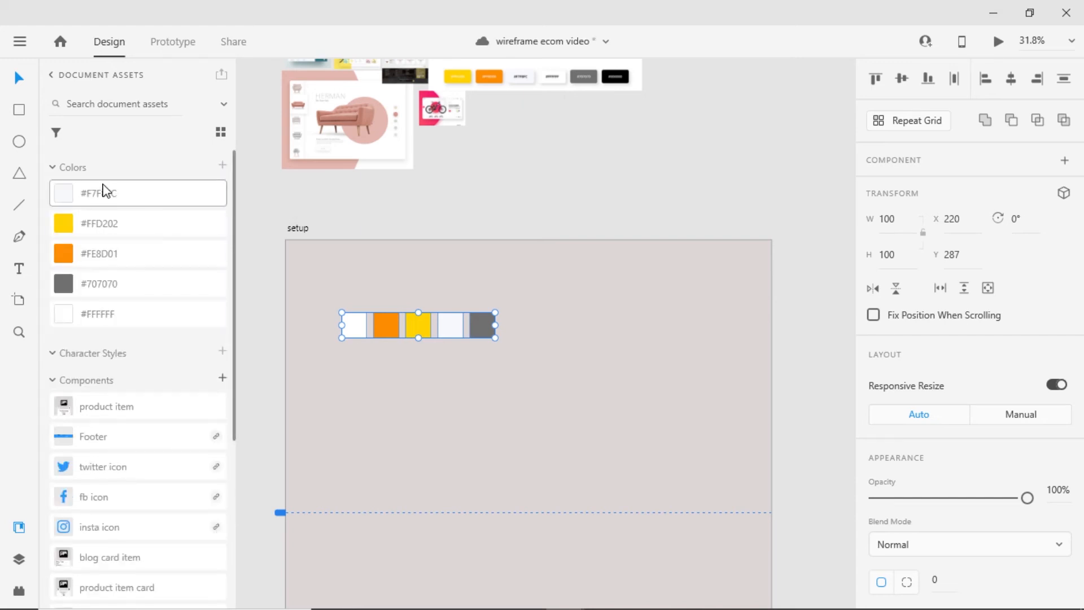
Add the text label "Colors:" above the row of squares and the label "Fonts:" below the row.
{"action": "key", "text": "t"}
{"action": "left_click", "coordinate": [341, 315]}
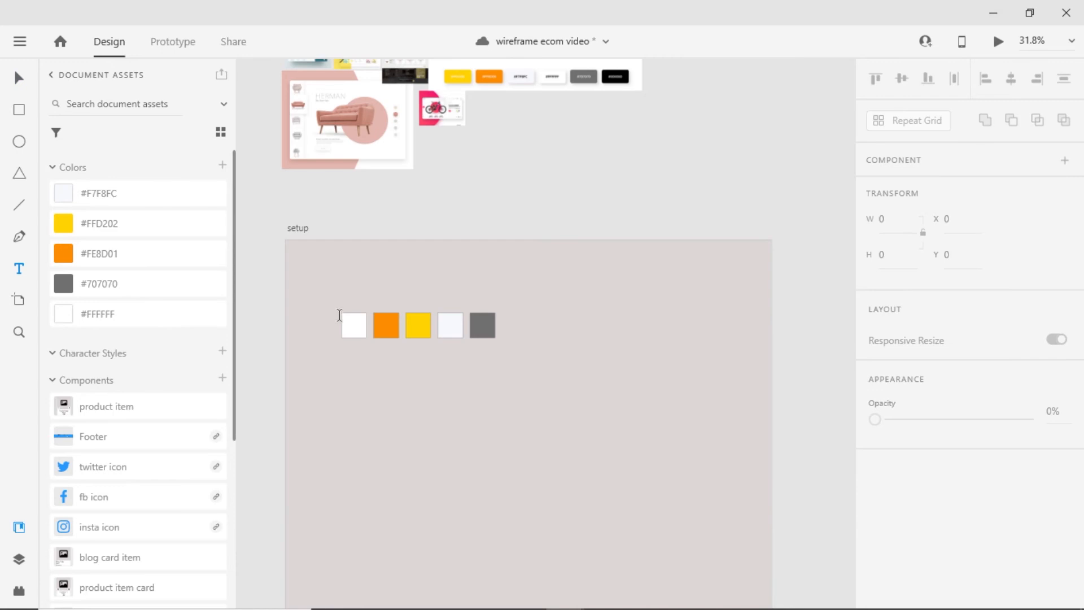
{"action": "left_click", "coordinate": [346, 294]}
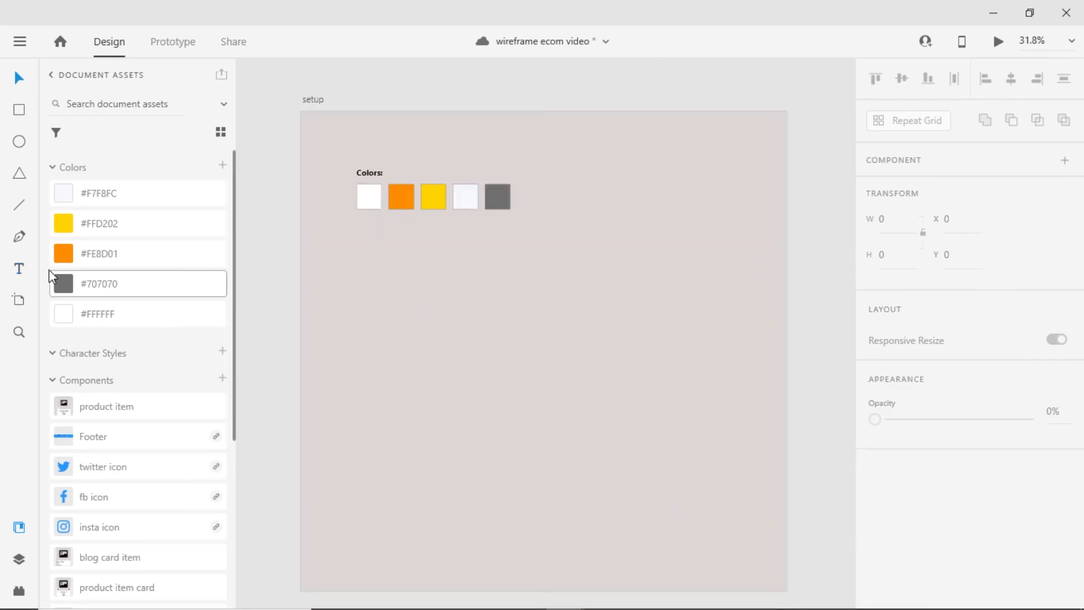
{"action": "left_click", "coordinate": [19, 270]}
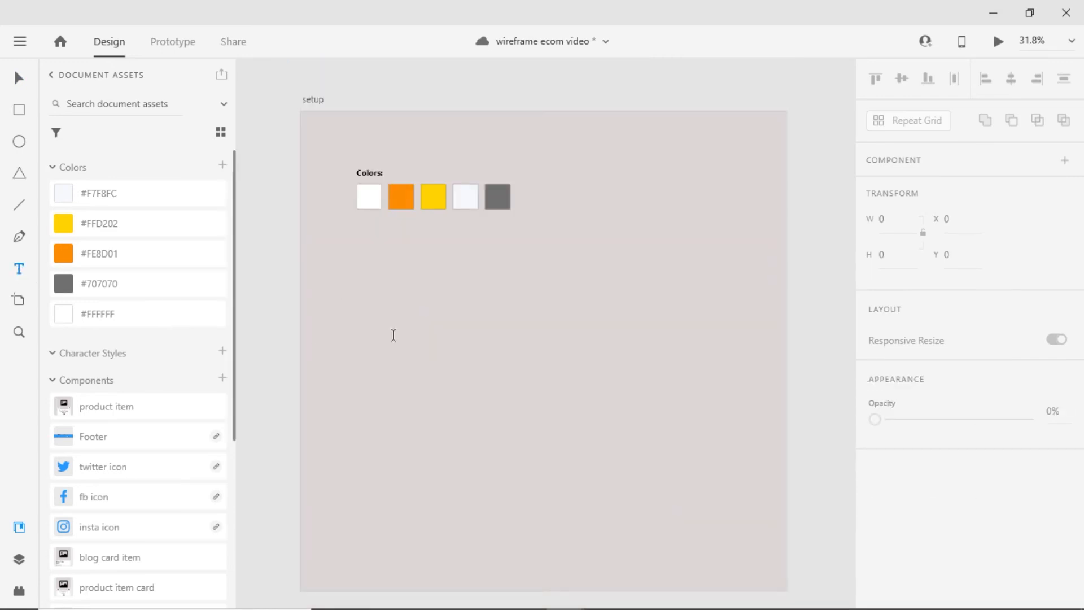
{"action": "left_click", "coordinate": [360, 259]}
{"action": "type", "text": "Fonts:"}
{"action": "key", "text": "Escape"}
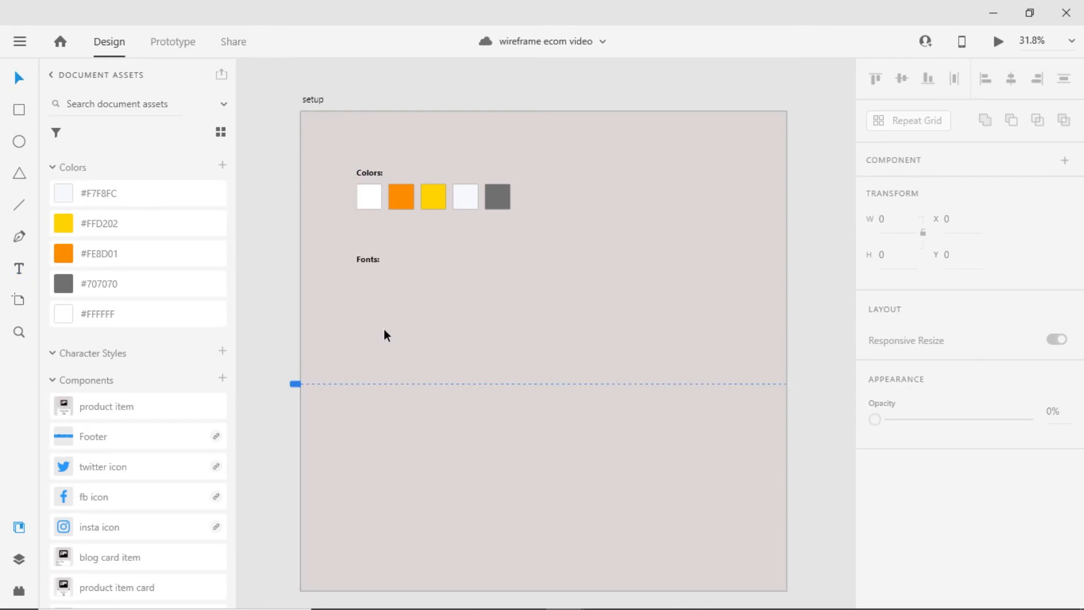
Paste the copied title, heading and body text samples and move them directly under the "Fonts:" label.
{"action": "key", "text": "ctrl+v"}
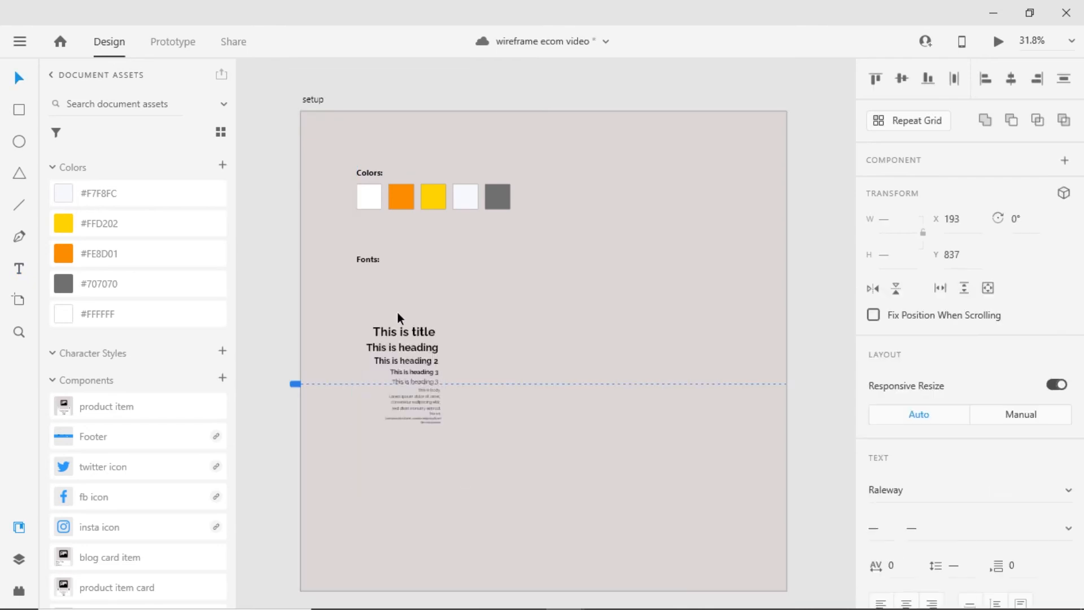
{"action": "left_click_drag", "start_coordinate": [397, 316], "coordinate": [391, 280]}
{"action": "scroll", "coordinate": [390, 280], "scroll_direction": "up", "scroll_amount": 3}
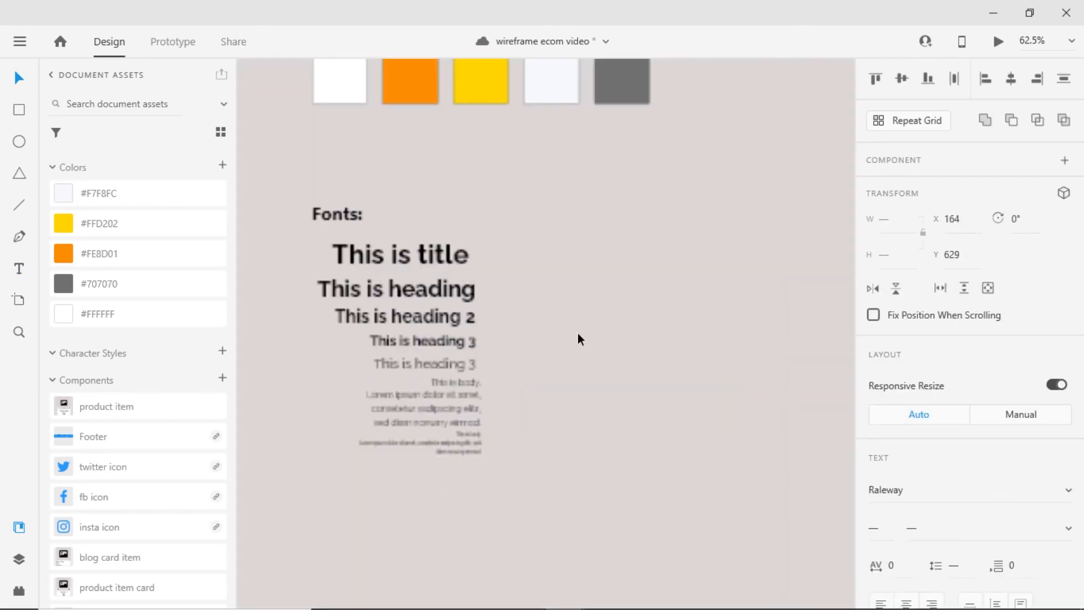
Examine the font, size, weight and line spacing of each title, heading and body text sample.
{"action": "left_click", "coordinate": [402, 255]}
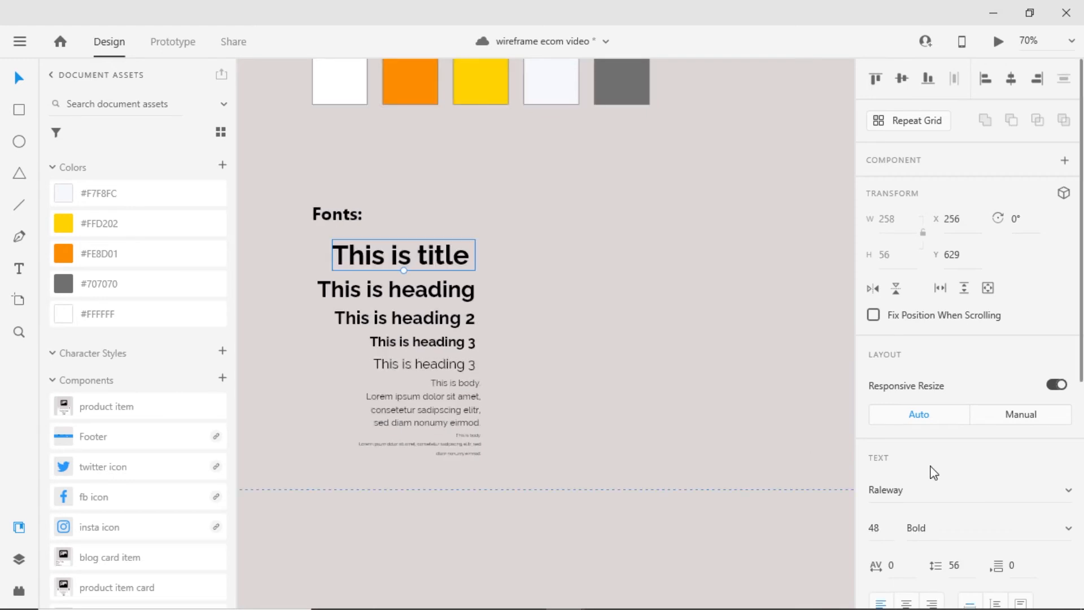
{"action": "scroll", "coordinate": [932, 472], "scroll_direction": "down", "scroll_amount": 5}
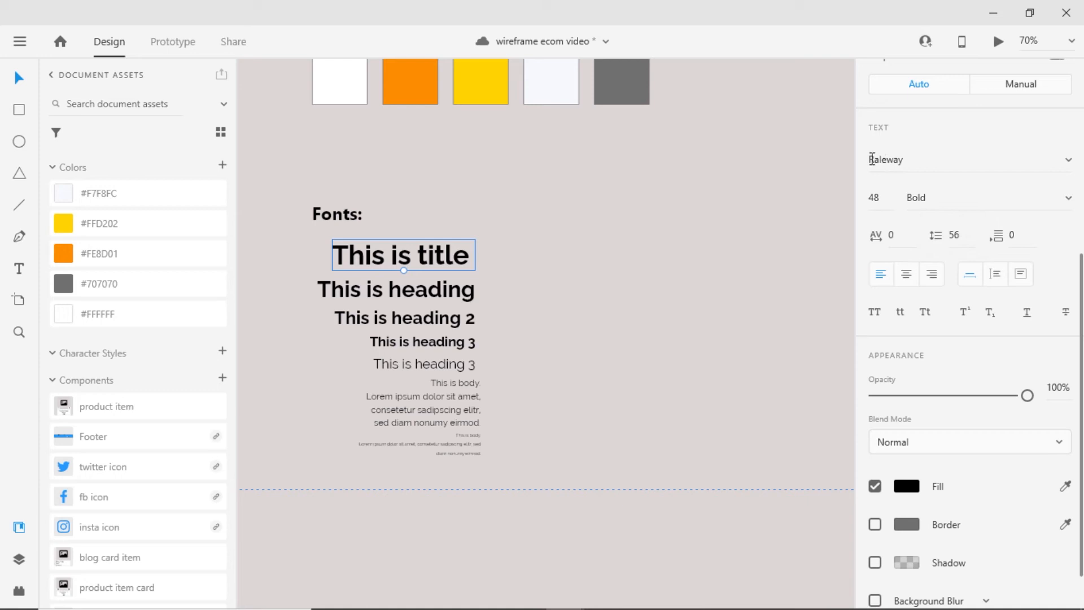
{"action": "left_click", "coordinate": [404, 293]}
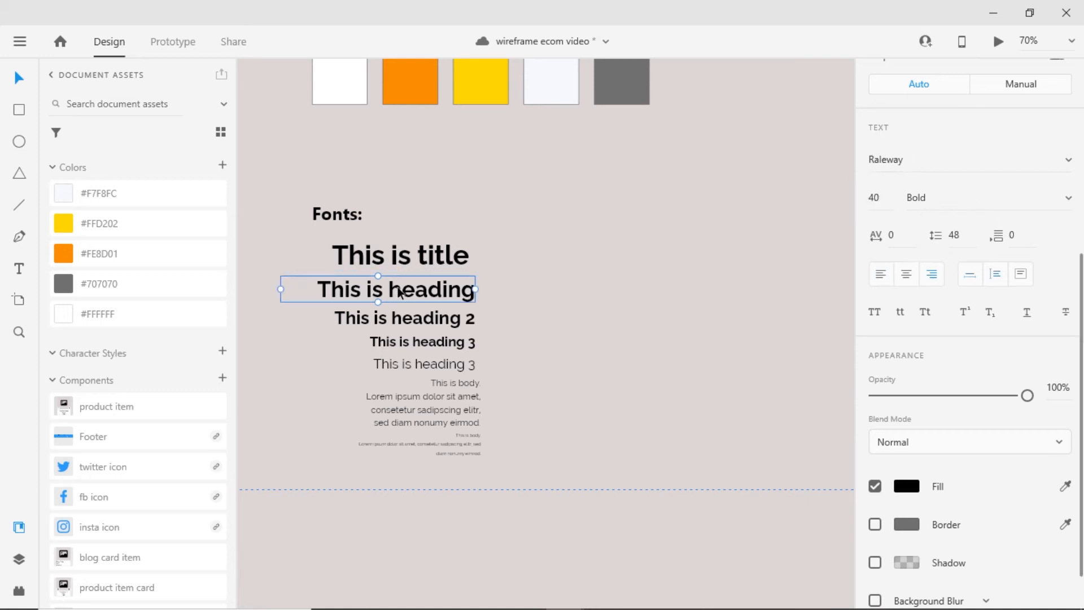
{"action": "left_click", "coordinate": [384, 323]}
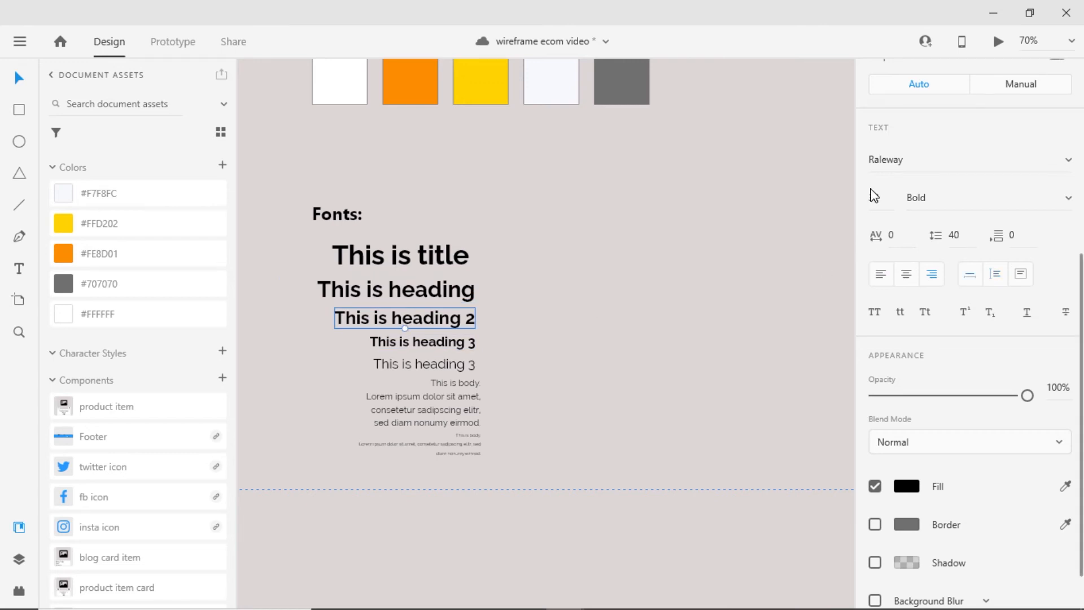
{"action": "left_click", "coordinate": [450, 341]}
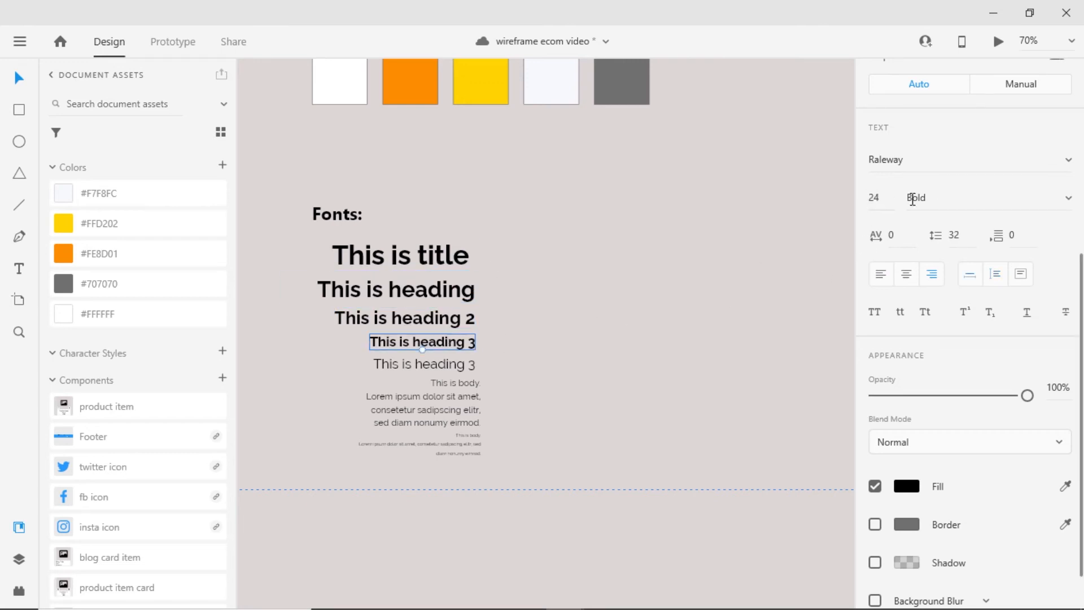
{"action": "left_click", "coordinate": [443, 362]}
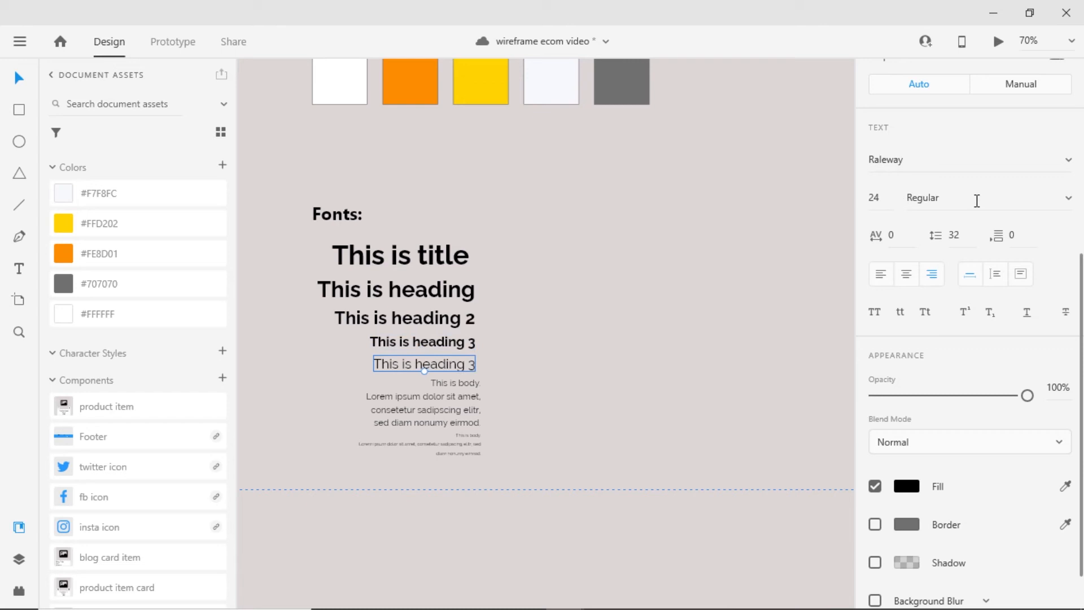
{"action": "left_click", "coordinate": [425, 402]}
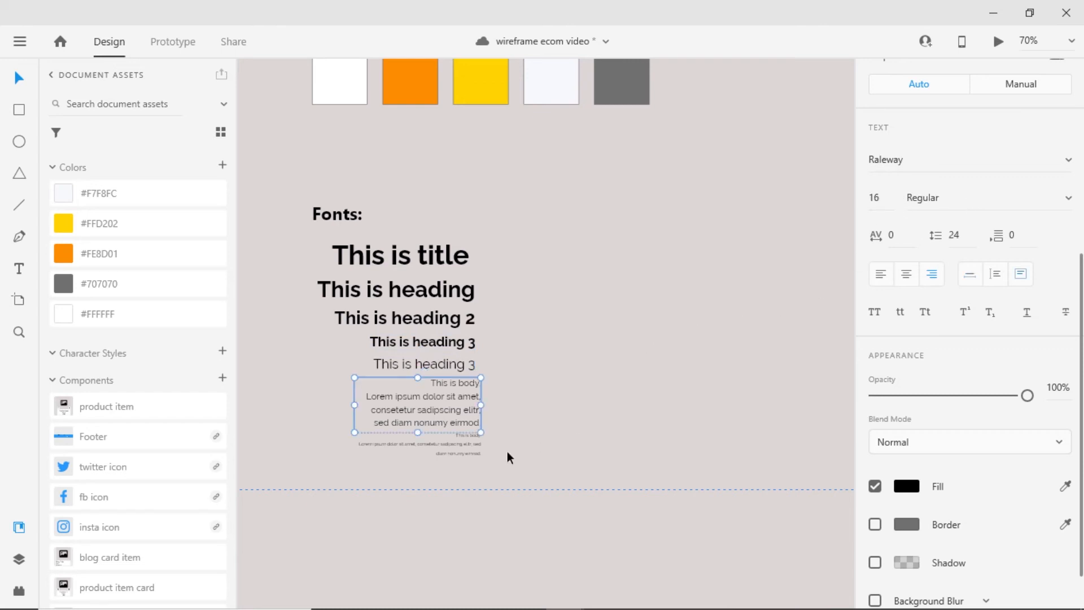
{"action": "left_click", "coordinate": [458, 449]}
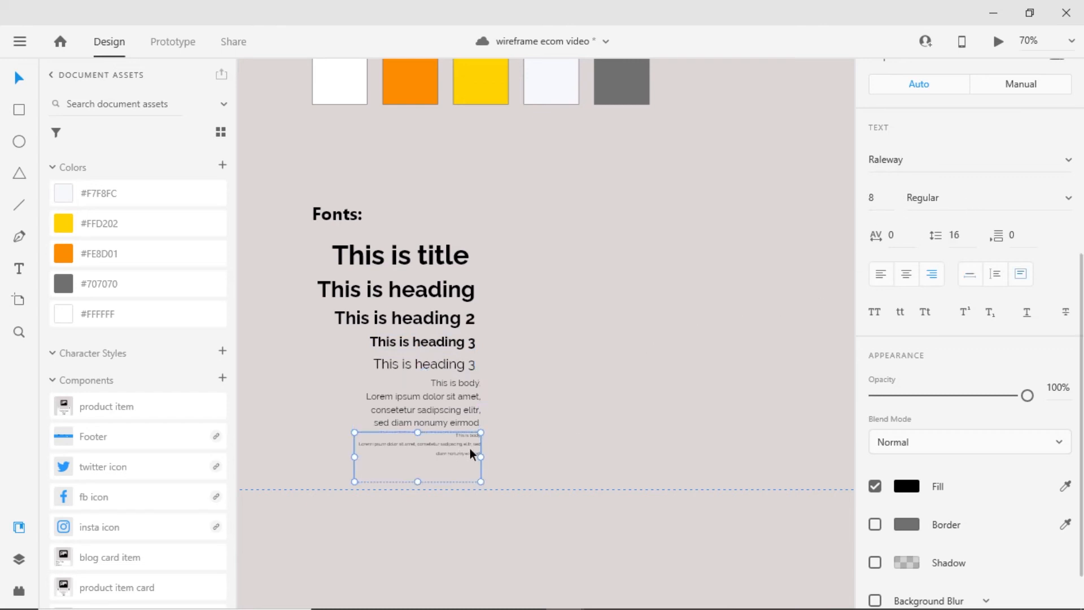
Duplicate the whole set of black text samples beside the original and fill the copy with white.
{"action": "left_click", "coordinate": [523, 449]}
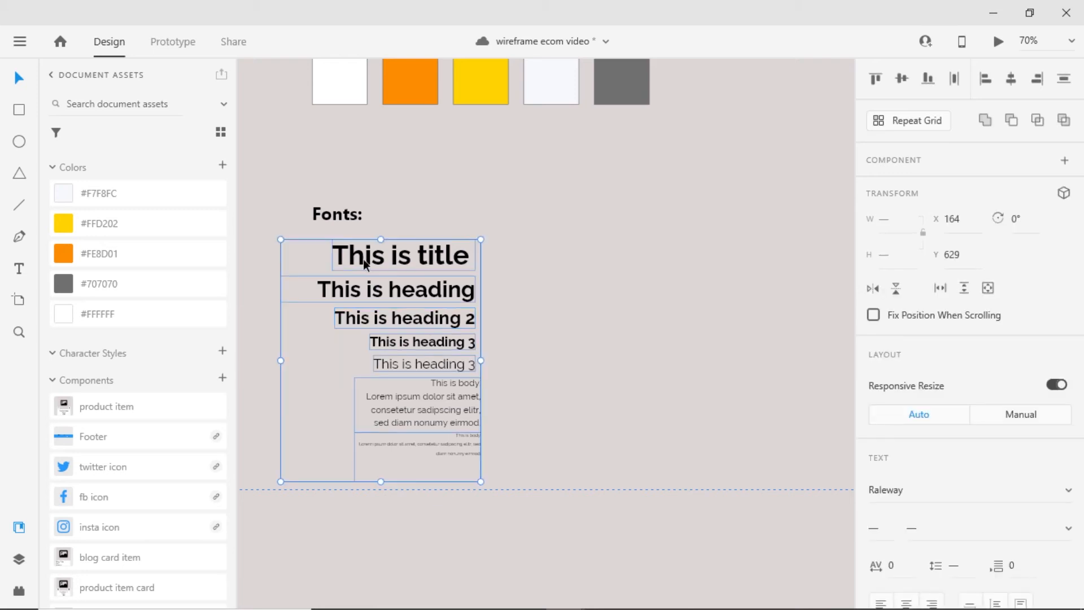
{"action": "key", "text": "alt"}
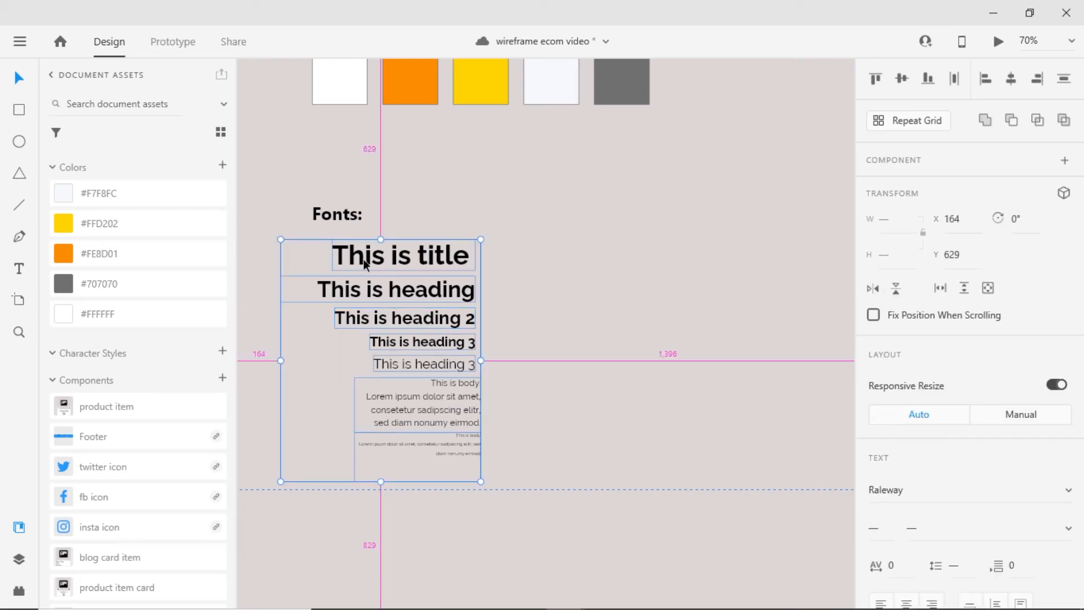
{"action": "left_click_drag", "start_coordinate": [363, 260], "coordinate": [523, 261]}
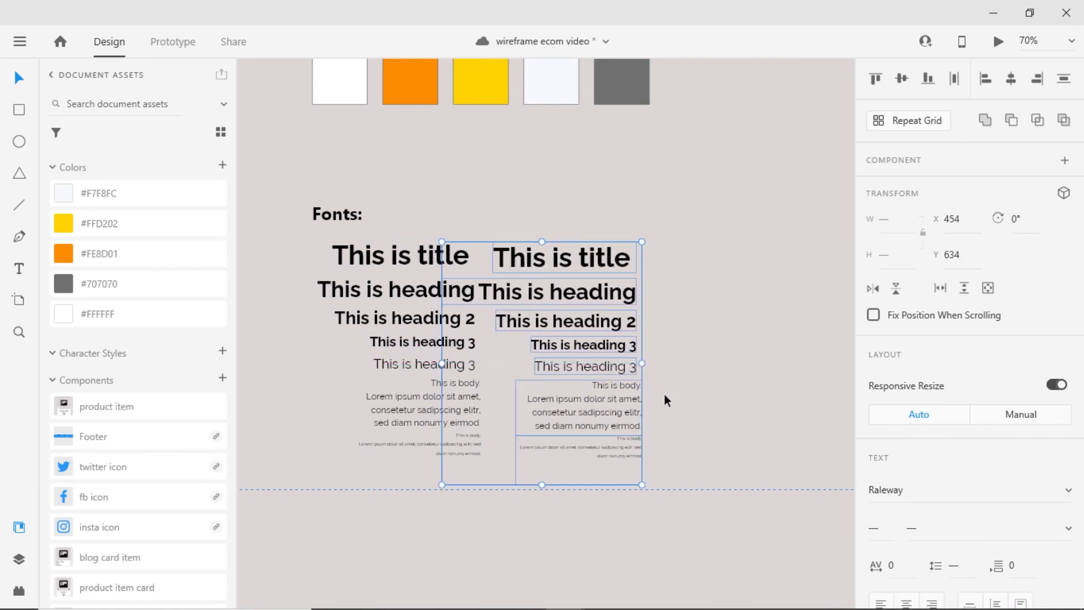
{"action": "scroll", "coordinate": [967, 452], "scroll_direction": "down", "scroll_amount": 6}
{"action": "left_click", "coordinate": [912, 432]}
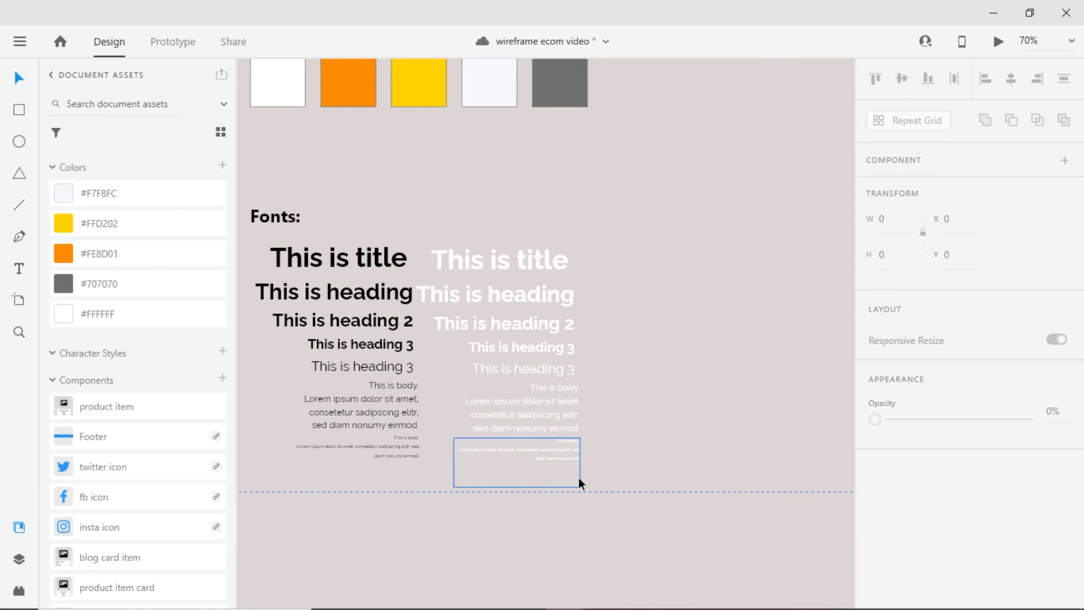
Duplicate the white text samples to form a third column and fill the copy with the orange swatch.
{"action": "left_click", "coordinate": [483, 254]}
{"action": "left_click_drag", "start_coordinate": [483, 257], "coordinate": [656, 256]}
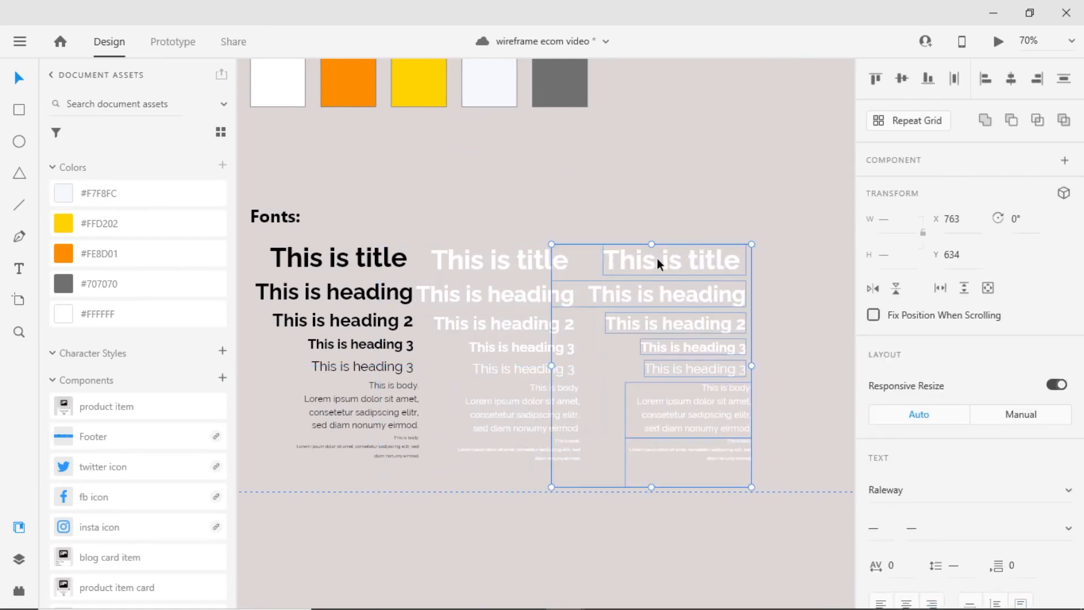
{"action": "scroll", "coordinate": [946, 370], "scroll_direction": "down", "scroll_amount": 6}
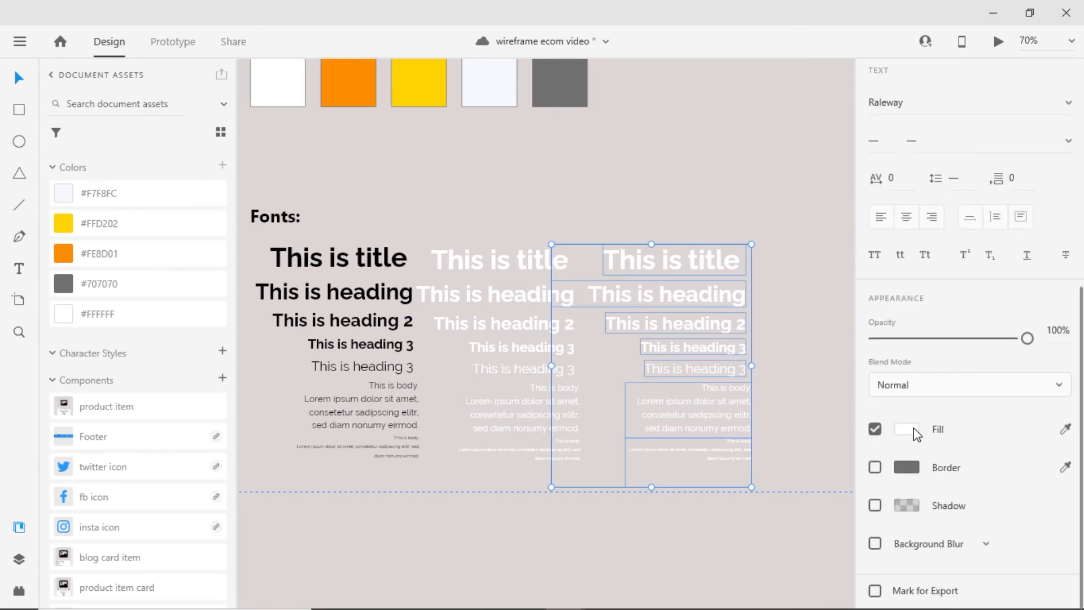
{"action": "left_click", "coordinate": [907, 428]}
{"action": "left_click", "coordinate": [788, 510]}
{"action": "left_click", "coordinate": [547, 536]}
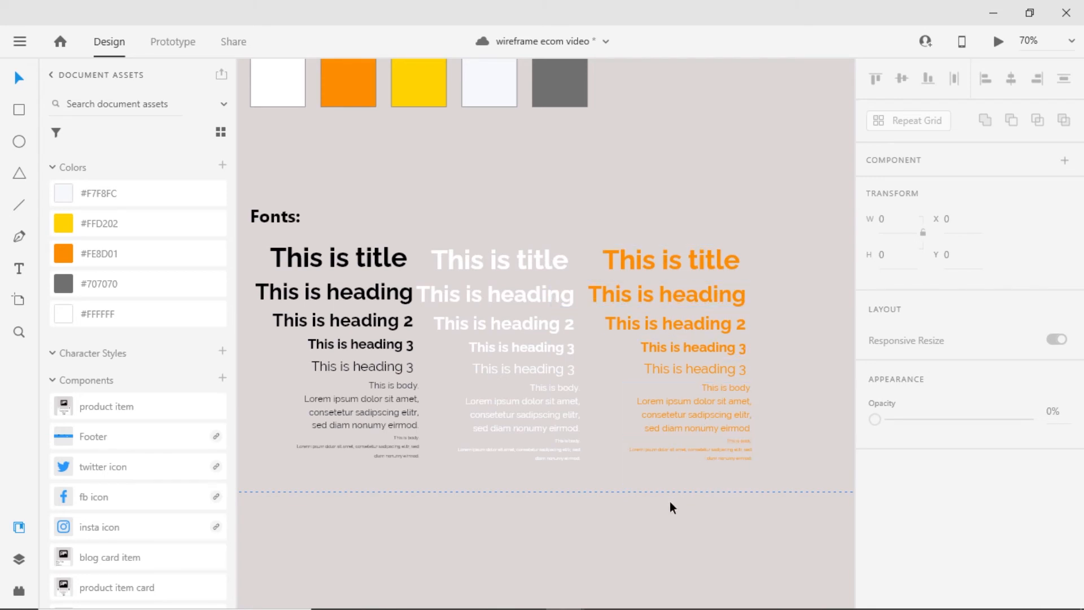
Select the black column of text samples and add its styles to the document's character styles.
{"action": "scroll", "coordinate": [671, 506], "scroll_direction": "down", "scroll_amount": 2}
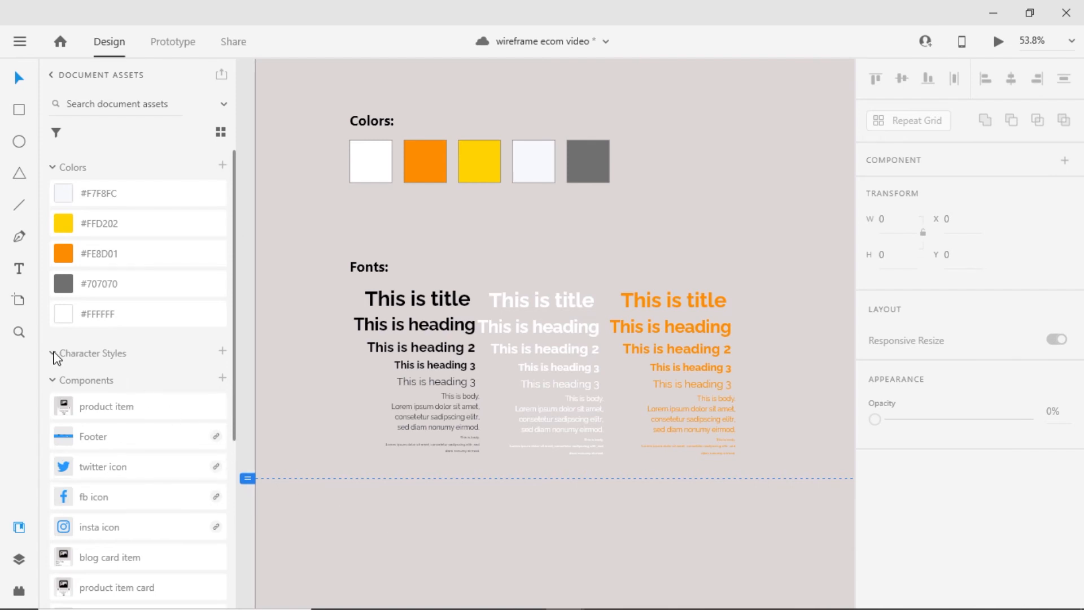
{"action": "left_click_drag", "start_coordinate": [419, 523], "coordinate": [378, 304]}
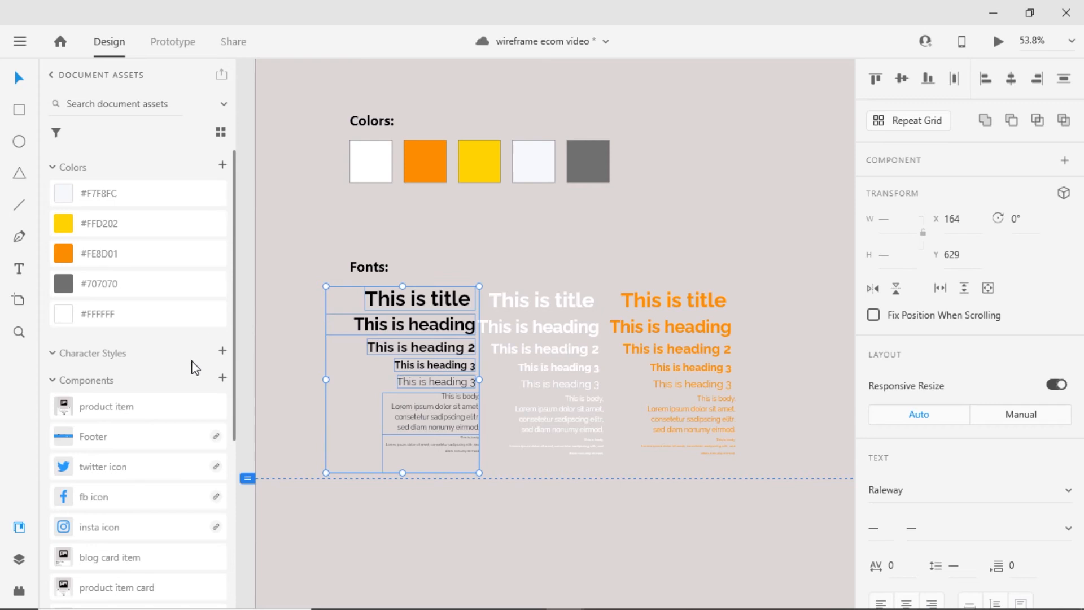
{"action": "left_click", "coordinate": [222, 350]}
{"action": "scroll", "coordinate": [174, 405], "scroll_direction": "down", "scroll_amount": 1}
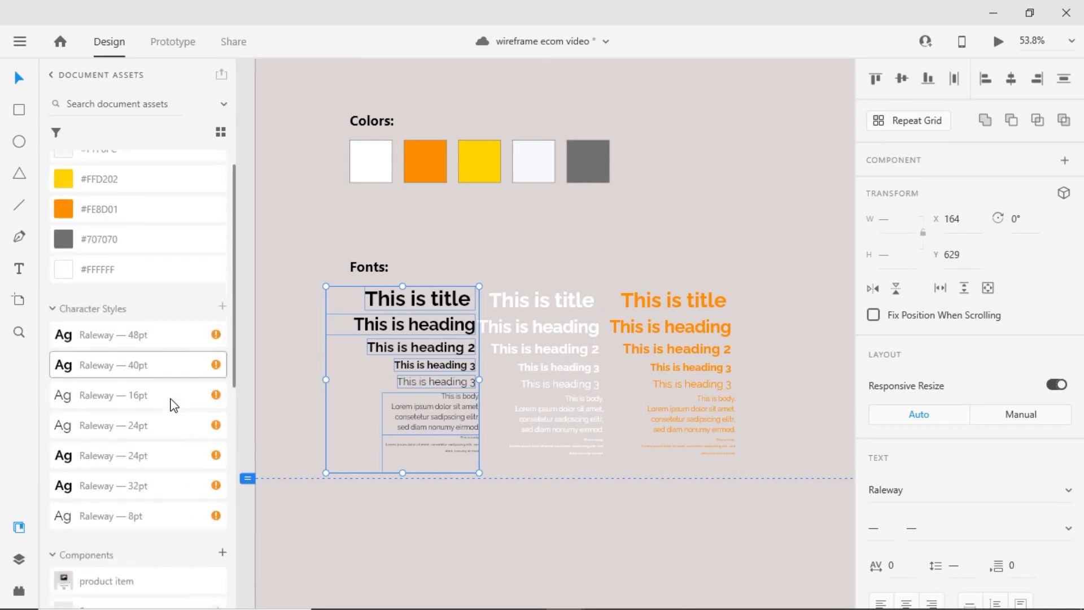
{"action": "scroll", "coordinate": [174, 405], "scroll_direction": "down", "scroll_amount": 2}
Add the white and the orange columns of text samples to the document's character styles.
{"action": "left_click", "coordinate": [558, 493]}
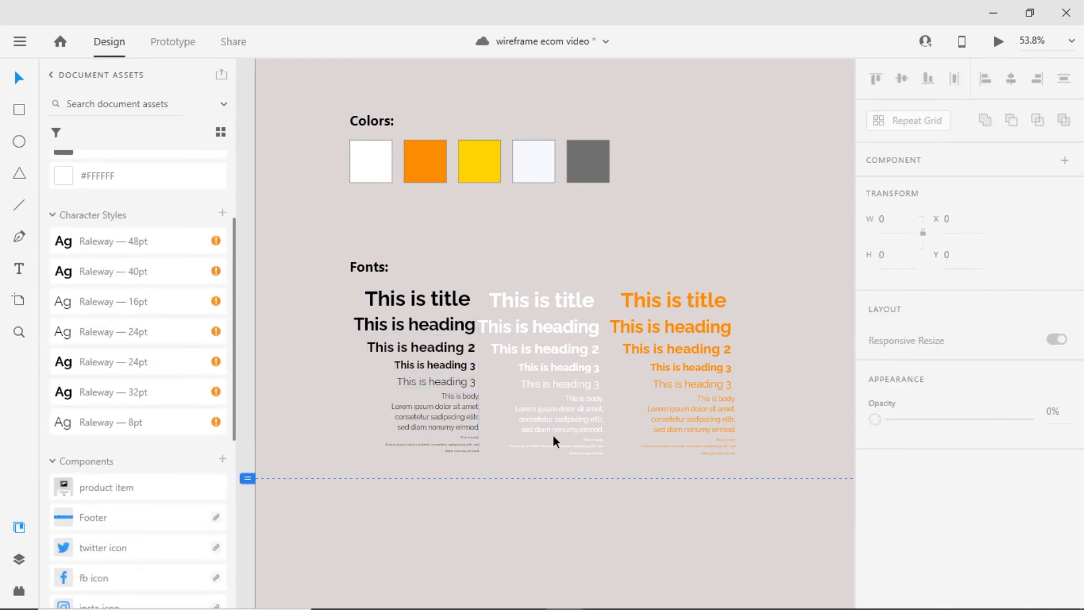
{"action": "left_click", "coordinate": [524, 317]}
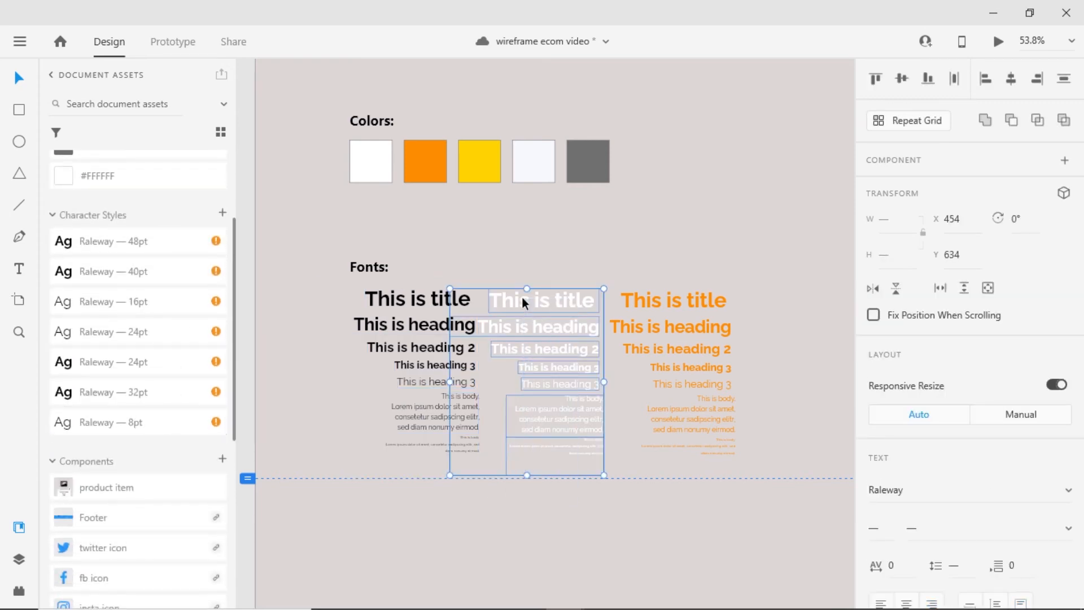
{"action": "left_click", "coordinate": [223, 214]}
{"action": "left_click", "coordinate": [701, 489]}
{"action": "left_click", "coordinate": [649, 300]}
{"action": "left_click", "coordinate": [223, 214]}
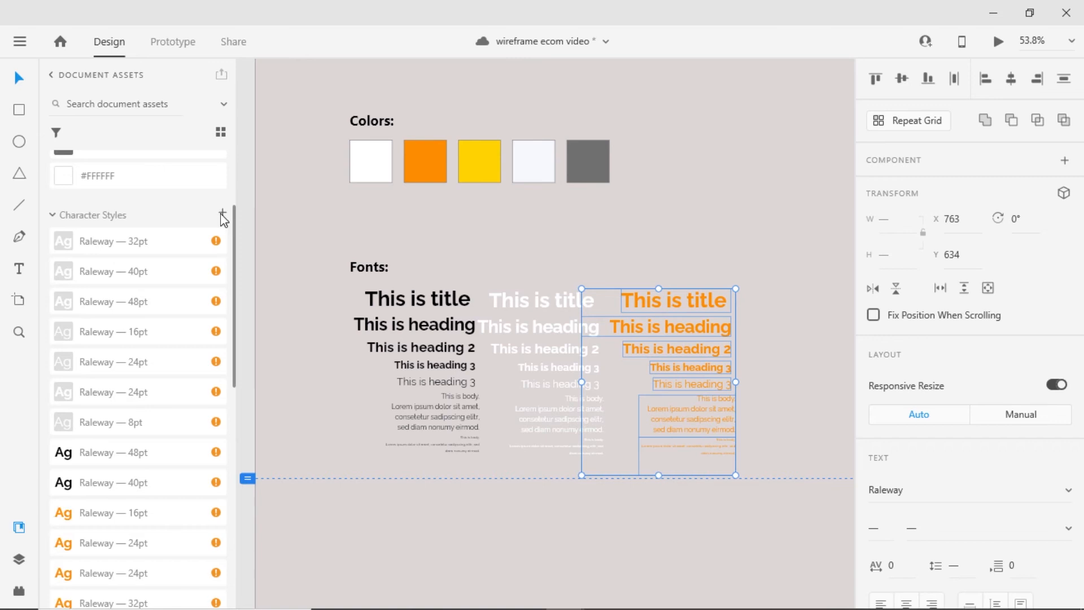
{"action": "key", "text": "Escape"}
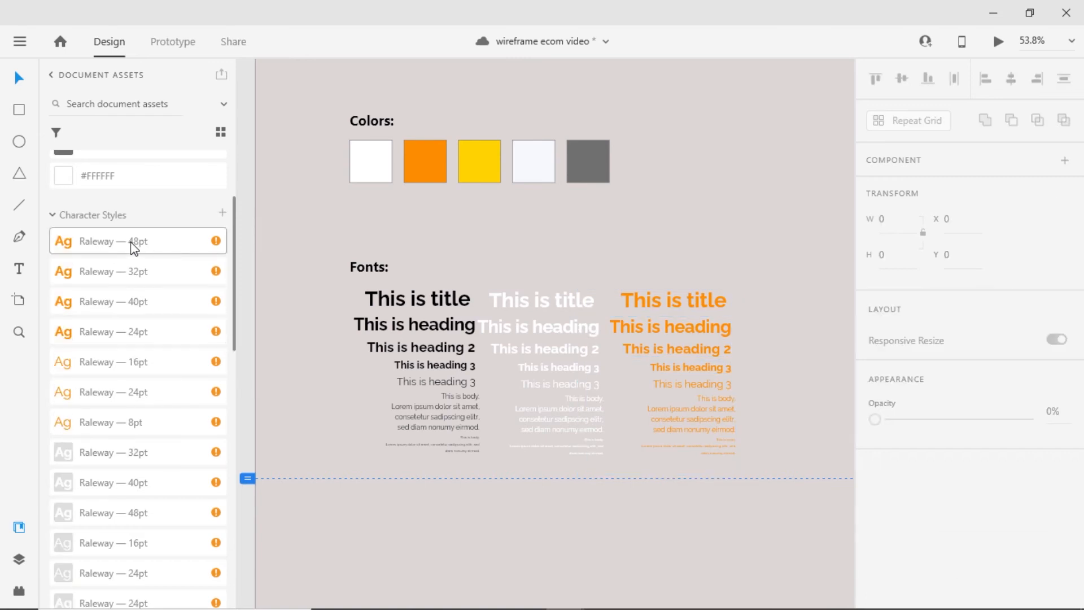
{"action": "scroll", "coordinate": [124, 367], "scroll_direction": "down", "scroll_amount": 3}
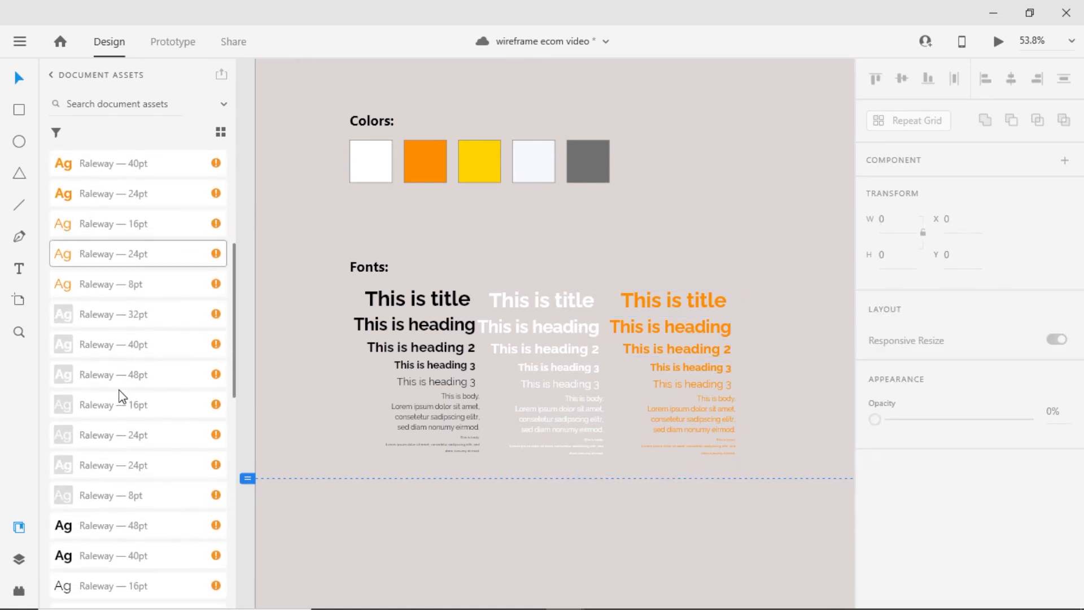
Try applying the orange bold Raleway 24pt character style to the black "This is heading" sample.
{"action": "left_click_drag", "start_coordinate": [434, 530], "coordinate": [415, 514]}
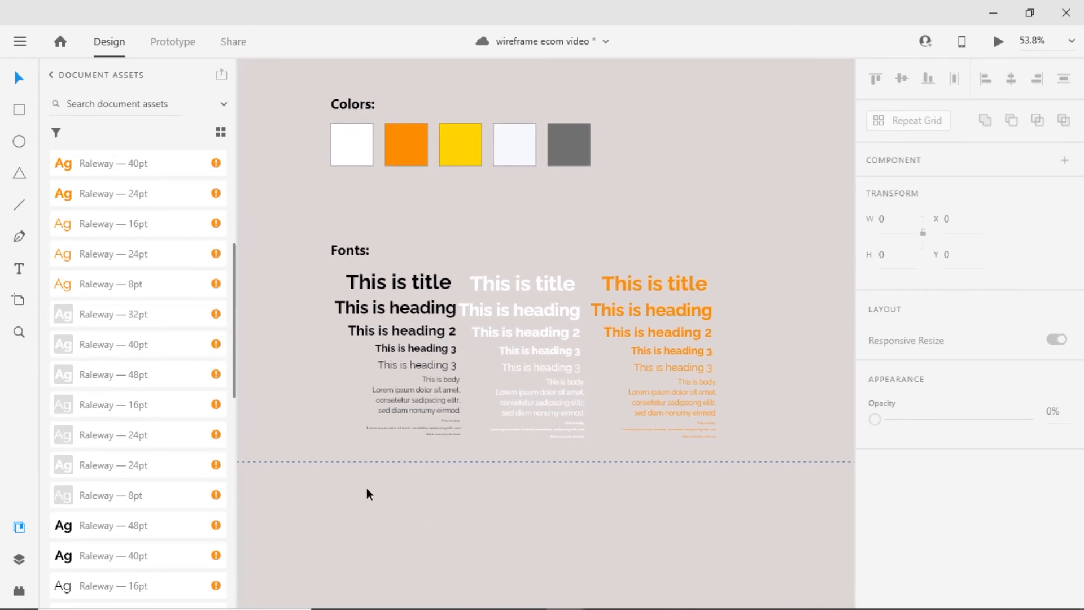
{"action": "left_click", "coordinate": [367, 311]}
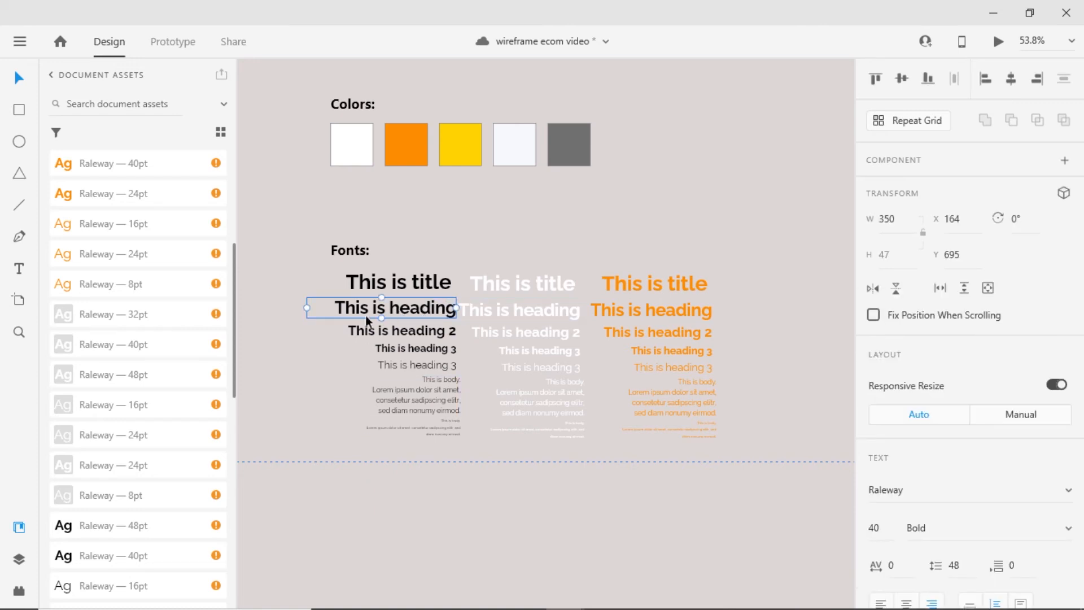
{"action": "scroll", "coordinate": [109, 361], "scroll_direction": "up", "scroll_amount": 3}
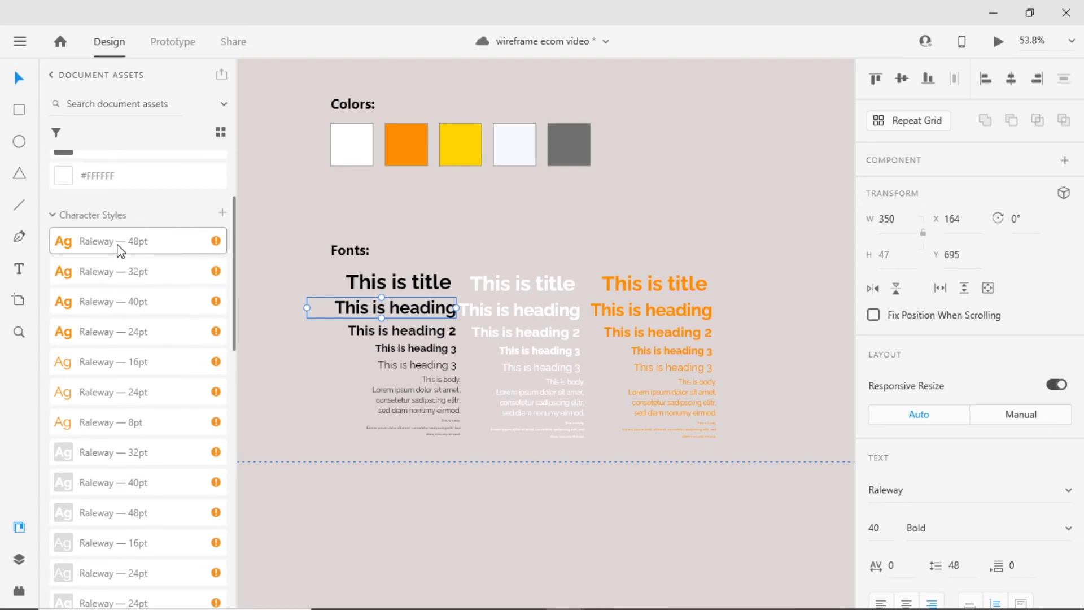
{"action": "left_click", "coordinate": [102, 334]}
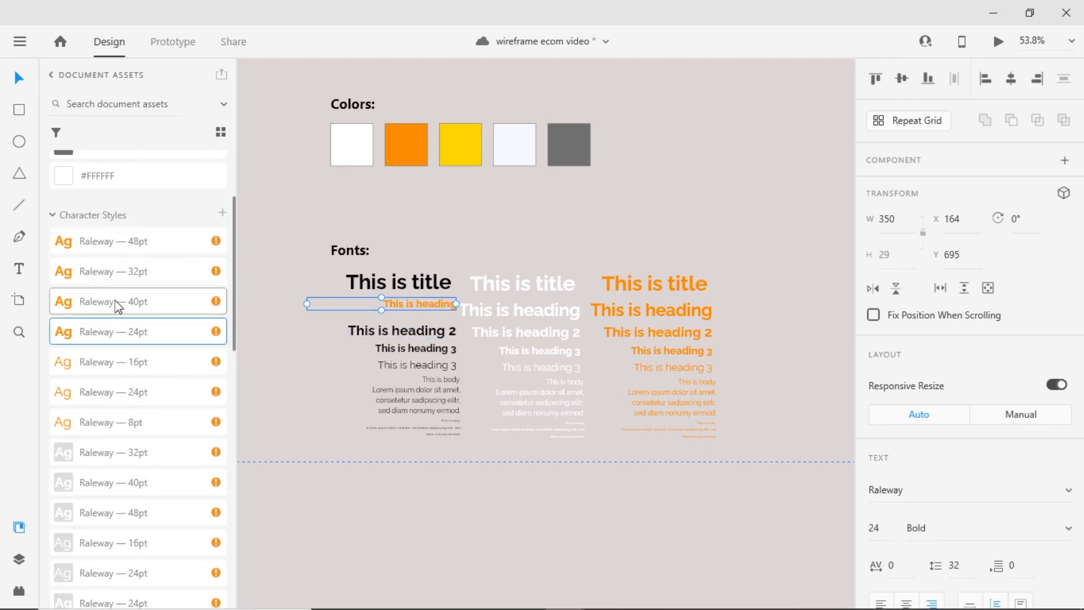
{"action": "left_click", "coordinate": [431, 492]}
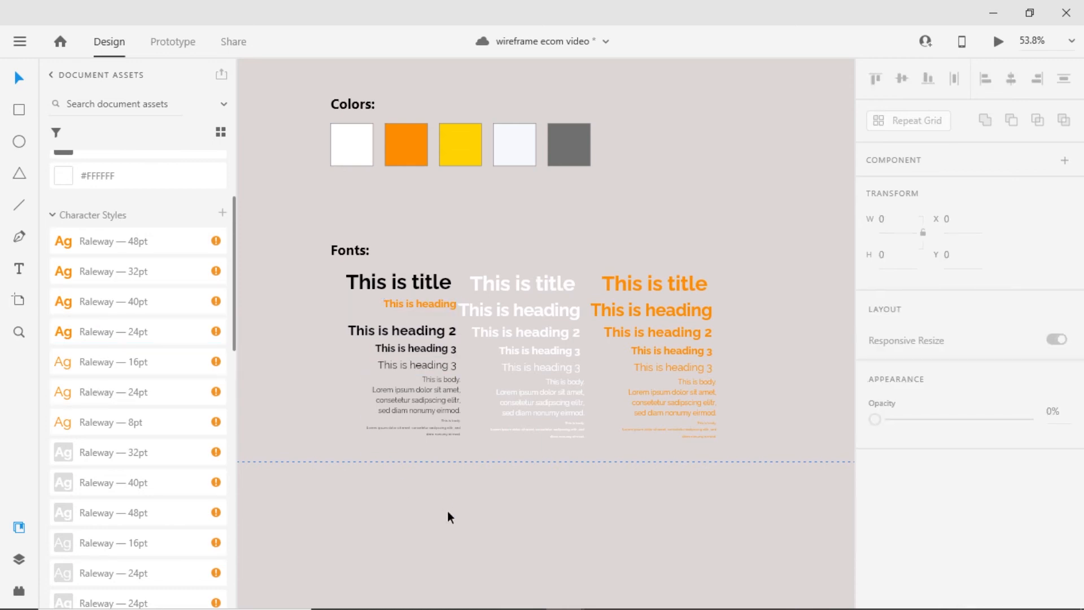
{"action": "key", "text": "ctrl+z"}
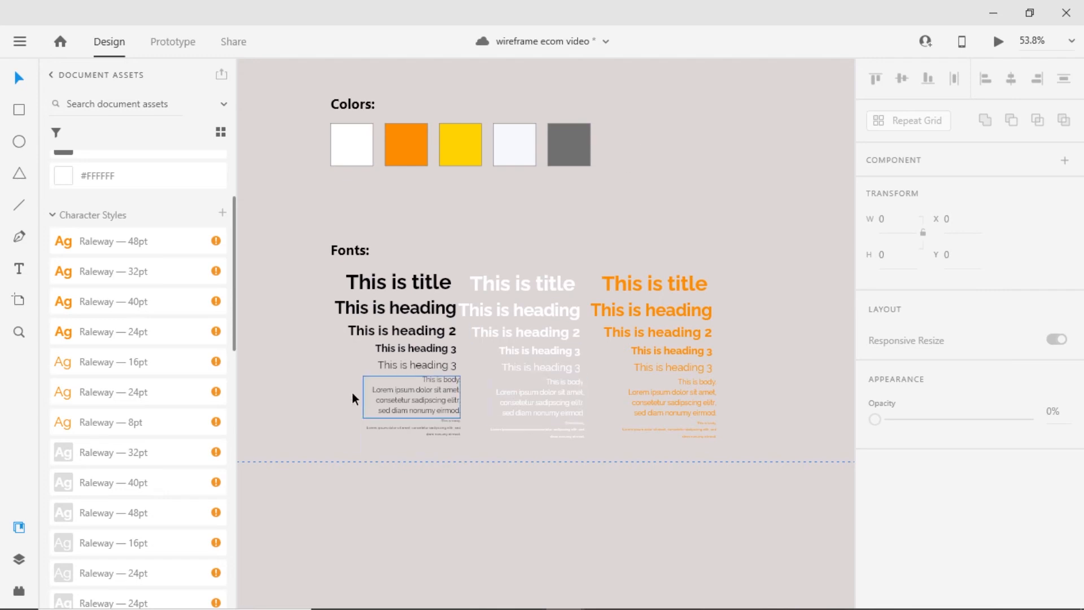
Set the paragraph spacing of the black body text sample to 32.
{"action": "left_click", "coordinate": [435, 398]}
{"action": "scroll", "coordinate": [965, 403], "scroll_direction": "down", "scroll_amount": 3}
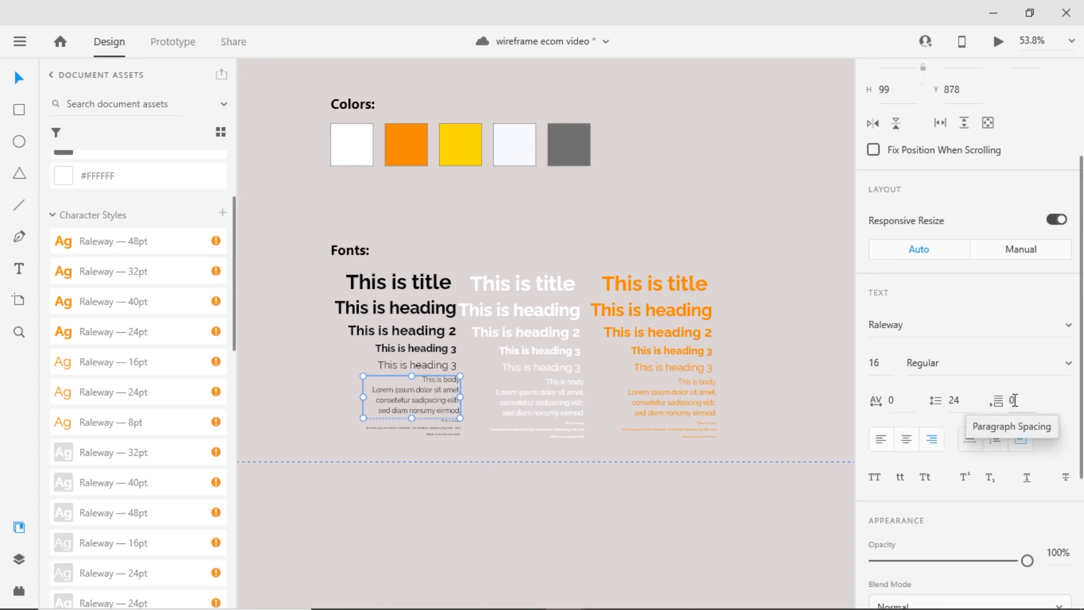
{"action": "left_click", "coordinate": [964, 401]}
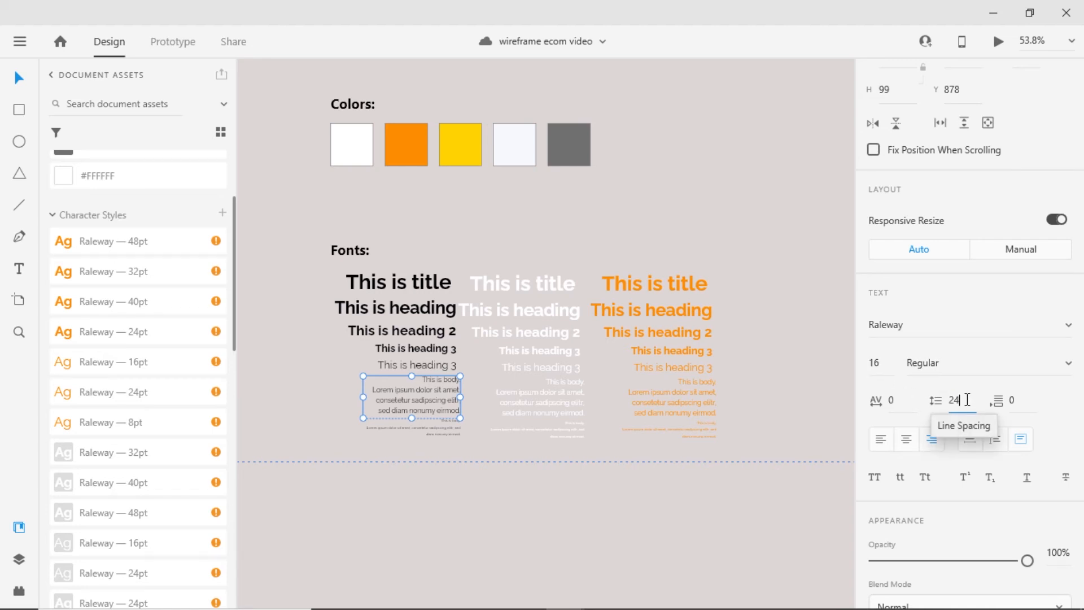
{"action": "left_click", "coordinate": [1029, 401]}
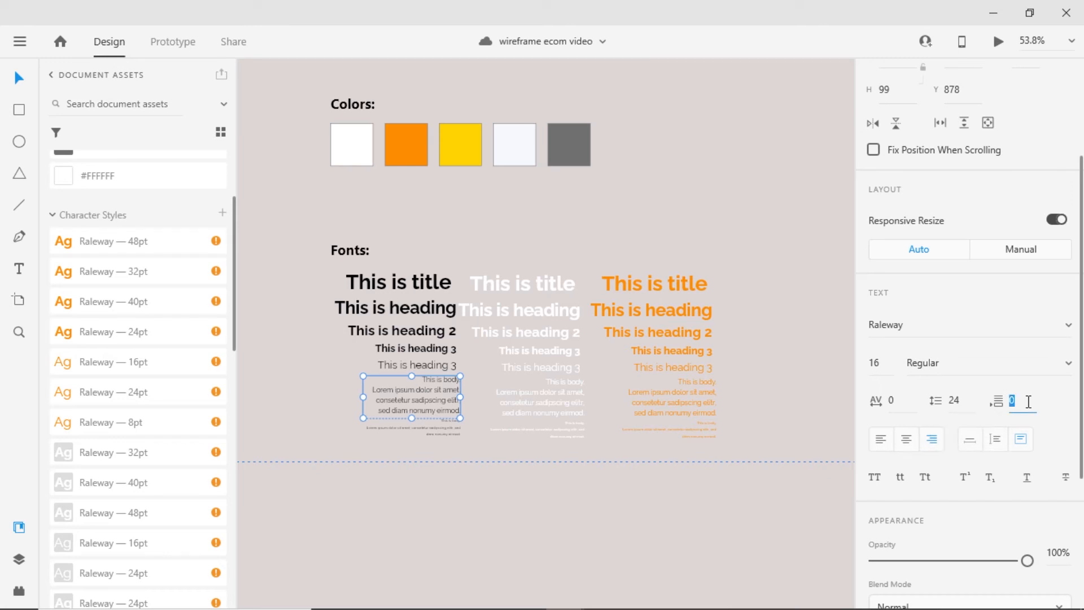
{"action": "type", "text": "32"}
{"action": "key", "text": "Return"}
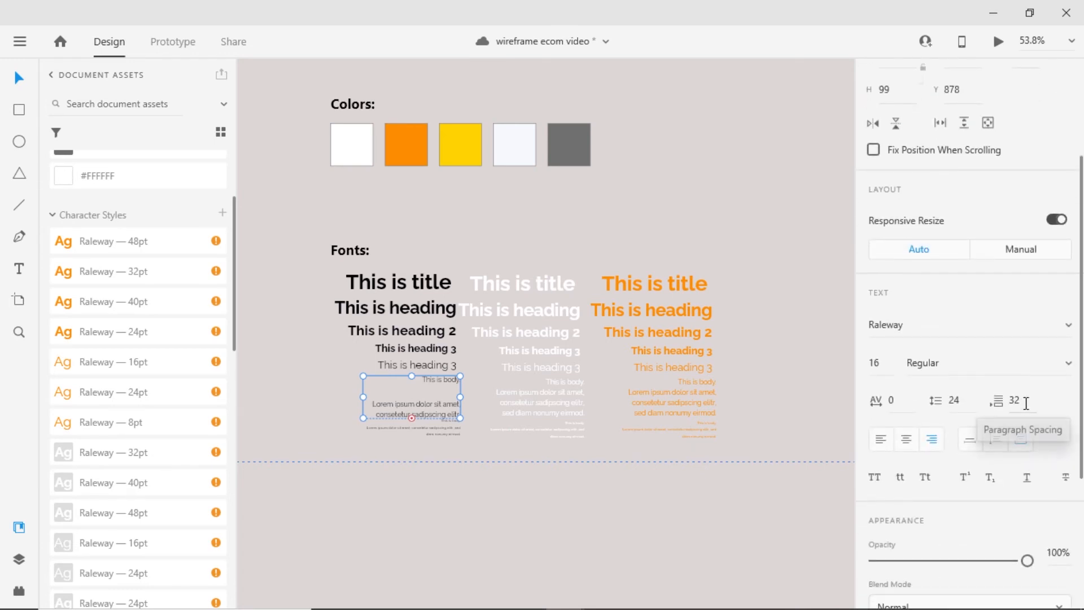
Merge the black body sample into a single paragraph and give the white and orange body samples the same paragraph spacing.
{"action": "double_click", "coordinate": [427, 393]}
{"action": "triple_click", "coordinate": [424, 392]}
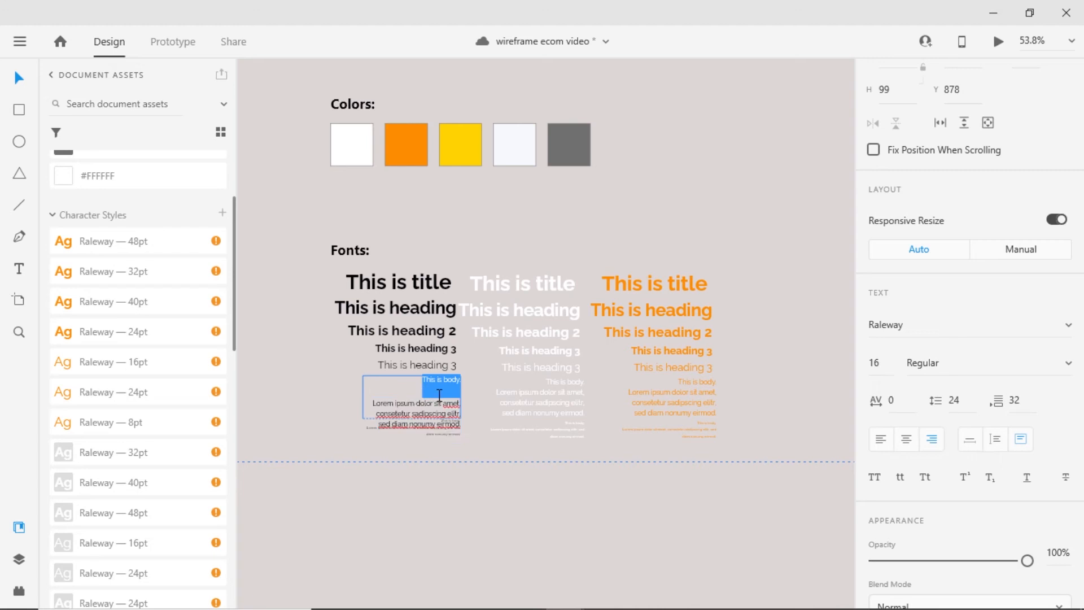
{"action": "left_click", "coordinate": [543, 400]}
{"action": "left_click", "coordinate": [543, 401]}
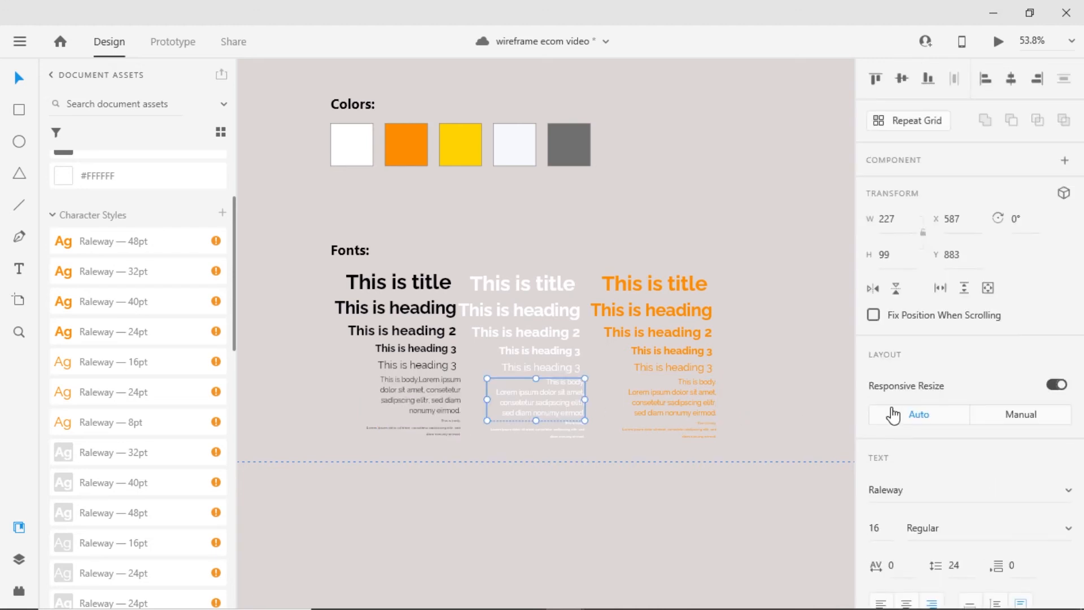
Set the paragraph spacing of the black 8 pt text sample to 24.
{"action": "left_click", "coordinate": [438, 437]}
{"action": "scroll", "coordinate": [1010, 472], "scroll_direction": "down", "scroll_amount": 3}
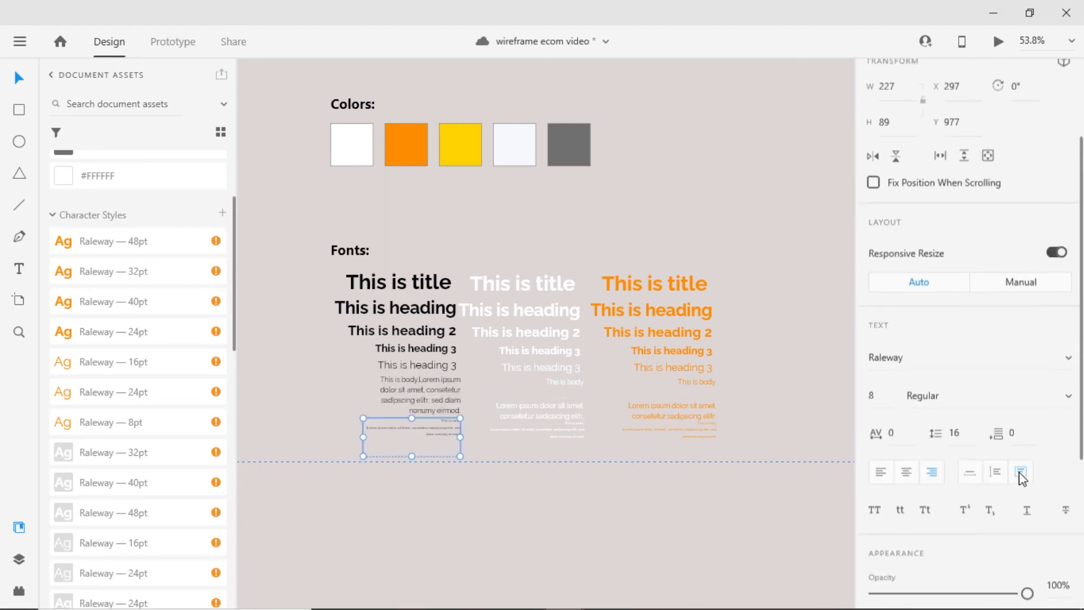
{"action": "left_click", "coordinate": [1022, 402]}
{"action": "type", "text": "24"}
{"action": "key", "text": "Return"}
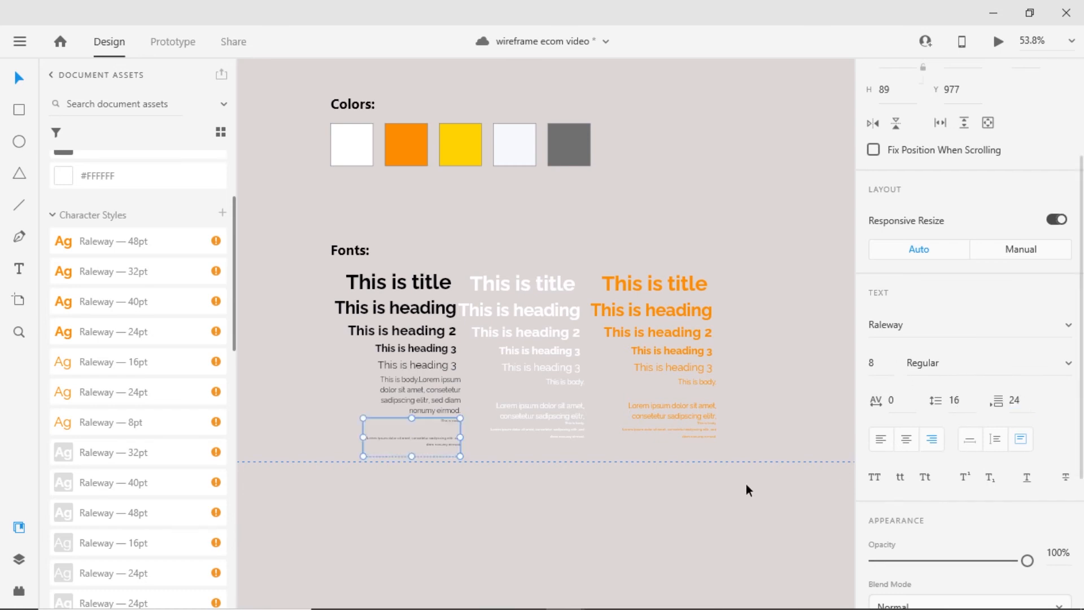
{"action": "left_click", "coordinate": [747, 483]}
Duplicate the homepage wireframe artboard and place the copy directly below the setup artboard.
{"action": "scroll", "coordinate": [746, 484], "scroll_direction": "down", "scroll_amount": 4}
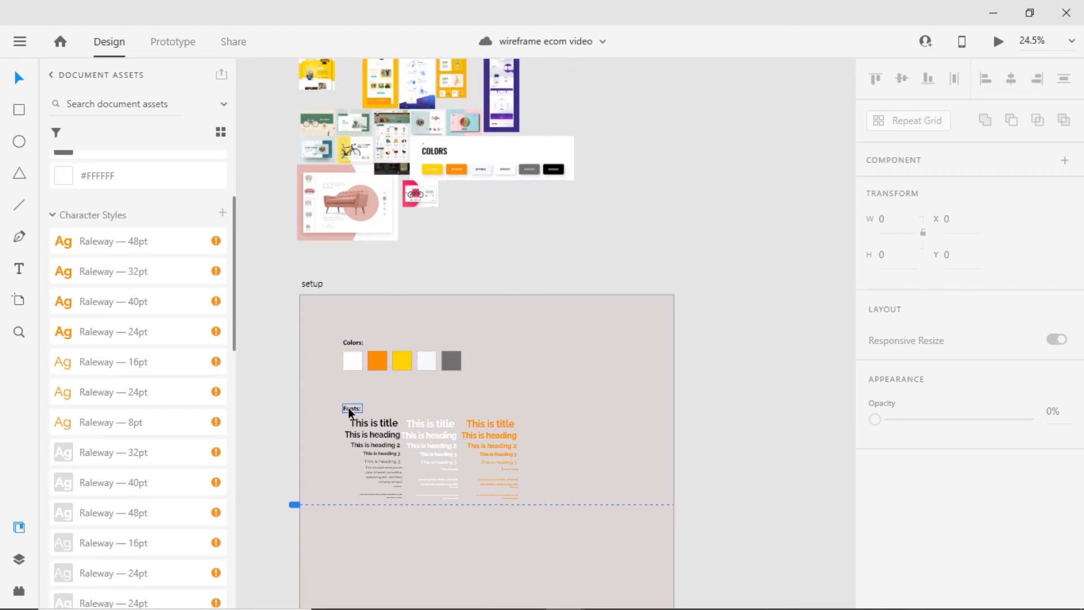
{"action": "scroll", "coordinate": [596, 247], "scroll_direction": "down", "scroll_amount": 1}
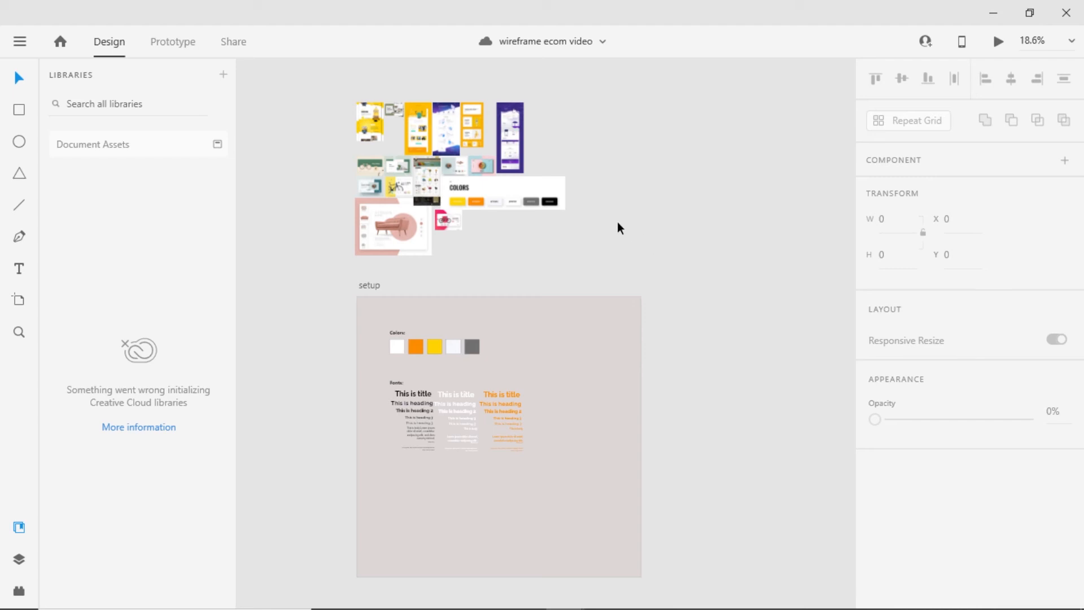
{"action": "scroll", "coordinate": [648, 217], "scroll_direction": "down", "scroll_amount": 4}
{"action": "scroll", "coordinate": [706, 161], "scroll_direction": "up", "scroll_amount": 5}
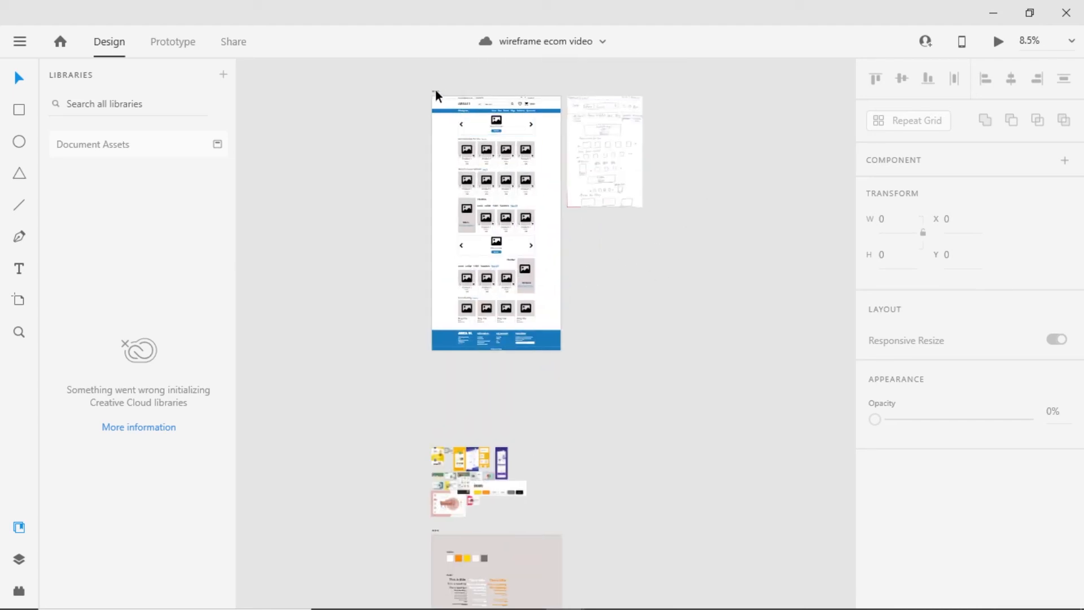
{"action": "left_click_drag", "start_coordinate": [434, 88], "coordinate": [439, 553]}
{"action": "left_click_drag", "start_coordinate": [463, 545], "coordinate": [435, 439]}
{"action": "scroll", "coordinate": [595, 435], "scroll_direction": "down", "scroll_amount": 5}
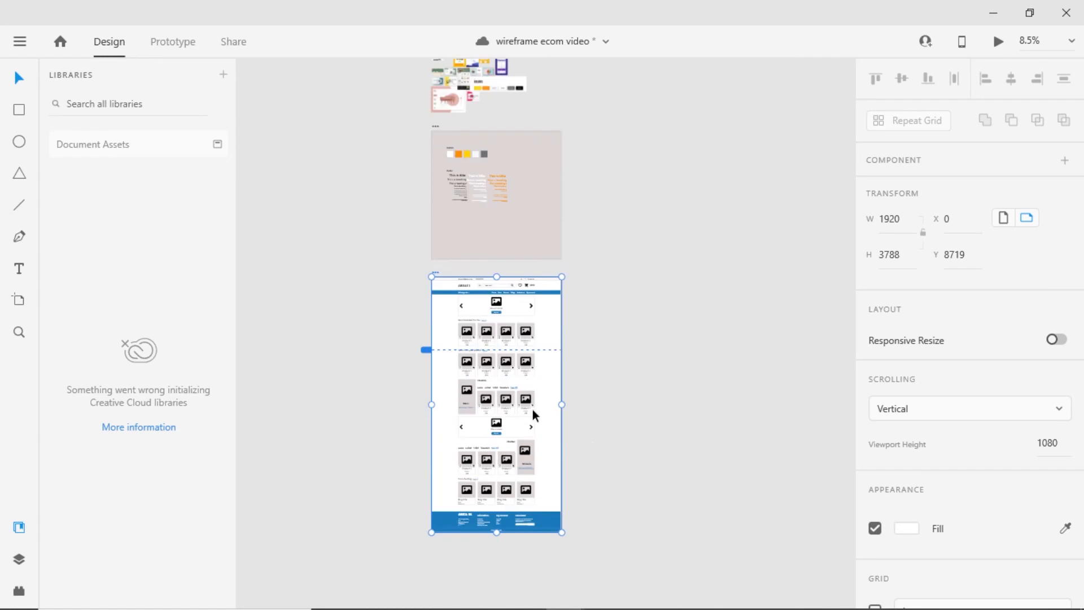
Rename the copied artboard "homepage hf" and delete all of its contents.
{"action": "scroll", "coordinate": [533, 408], "scroll_direction": "up", "scroll_amount": 3}
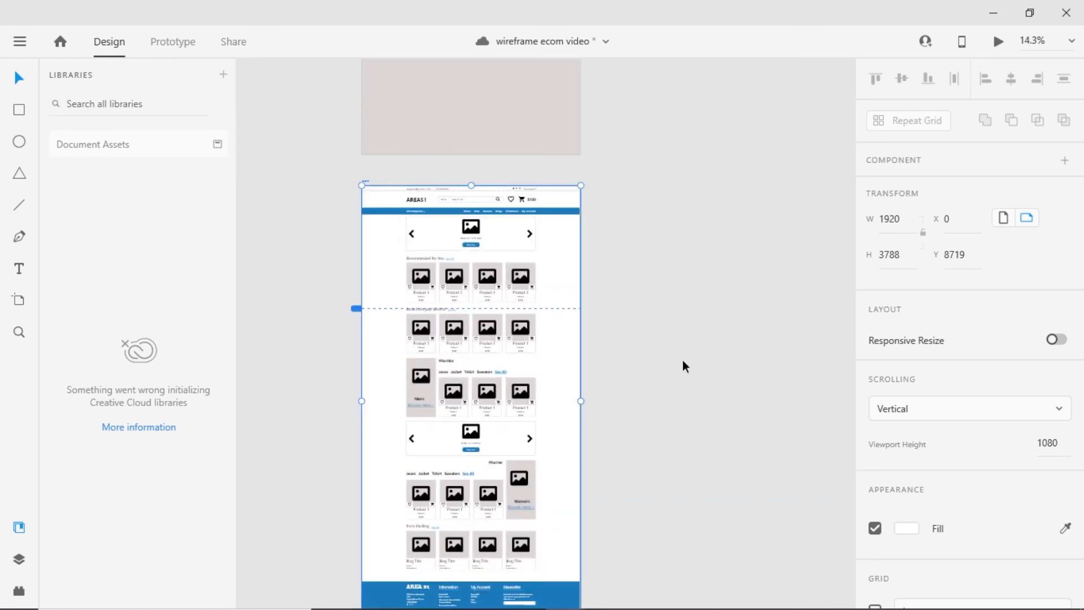
{"action": "scroll", "coordinate": [402, 176], "scroll_direction": "up", "scroll_amount": 6}
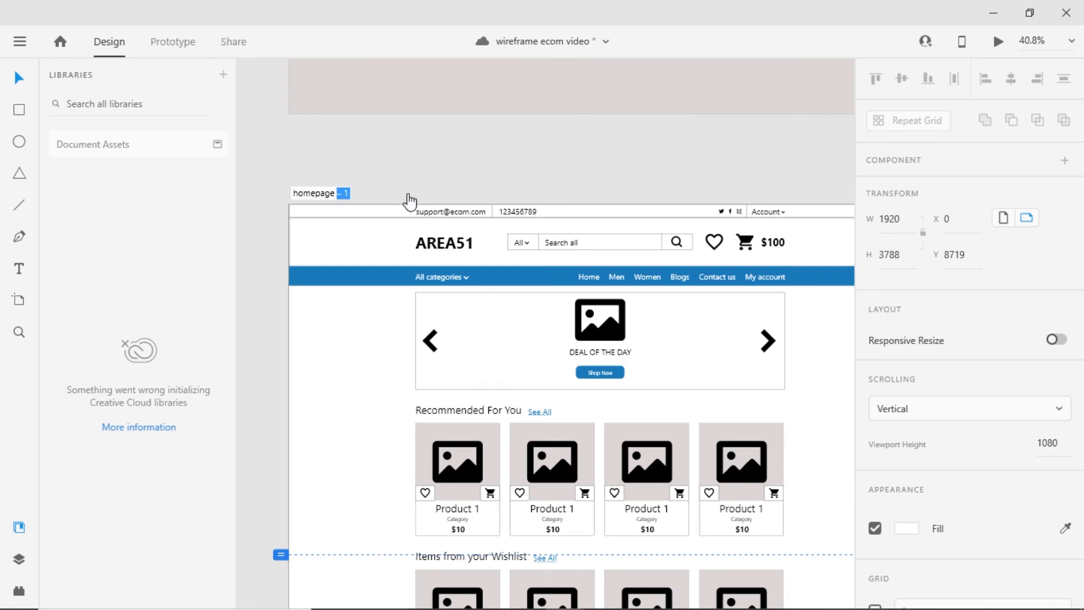
{"action": "type", "text": "hf"}
{"action": "key", "text": "Return"}
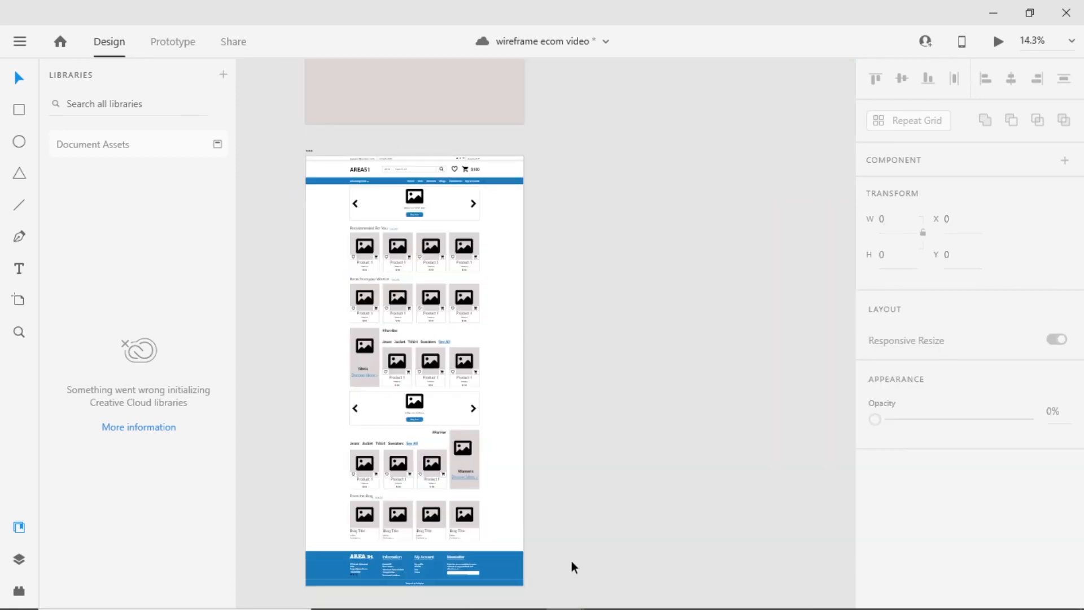
{"action": "left_click_drag", "start_coordinate": [563, 565], "coordinate": [351, 194]}
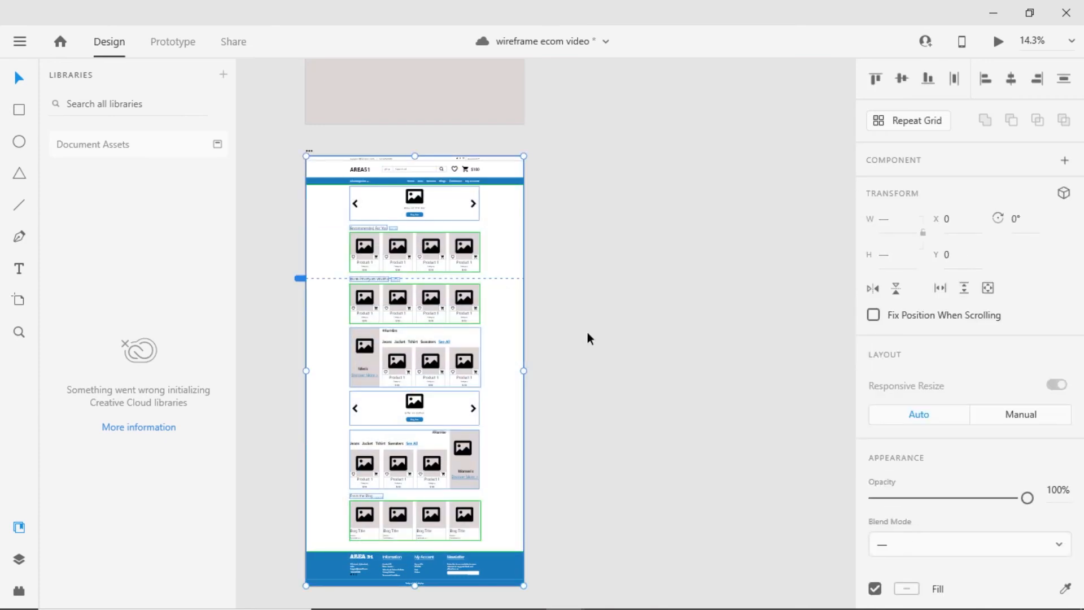
{"action": "key", "text": "Delete"}
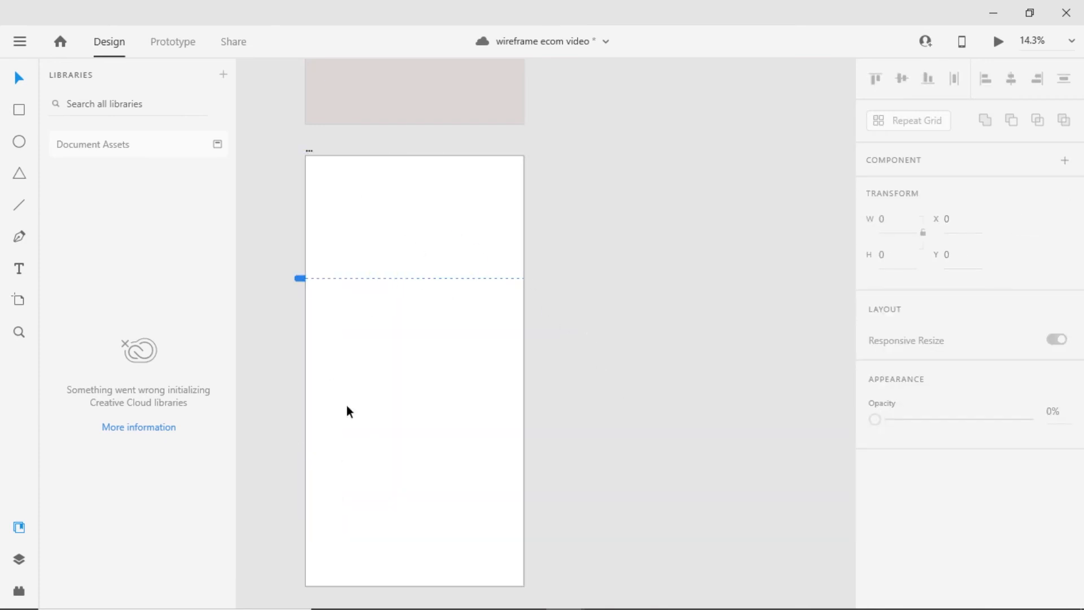
Draw a borderless rectangle about 1920 by 1691 across the full width of the empty artboard, starting at its upper edge.
{"action": "left_click", "coordinate": [19, 109]}
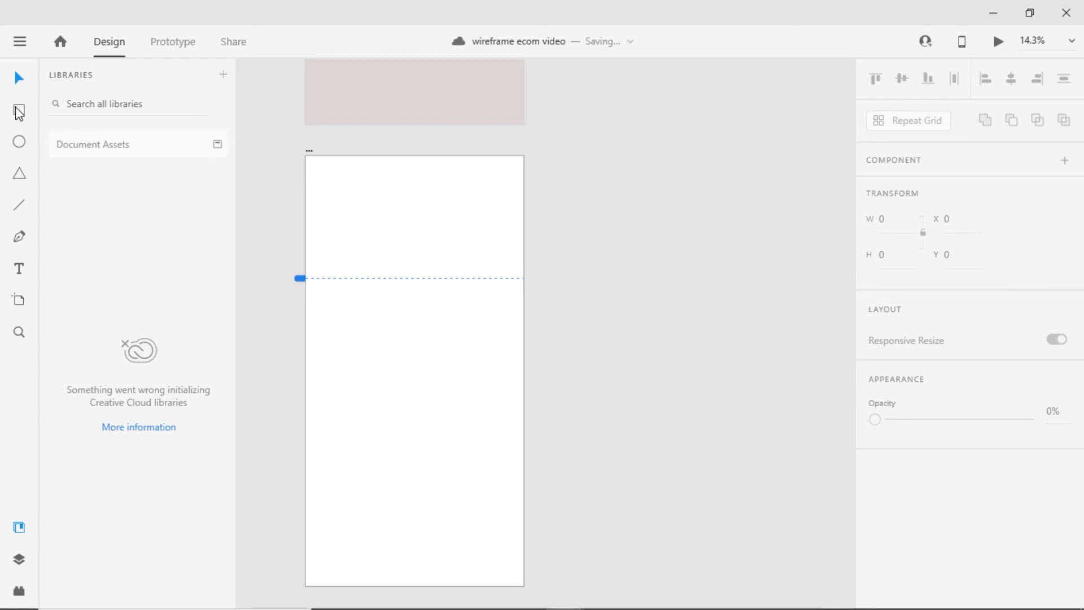
{"action": "mouse_move", "coordinate": [306, 157]}
{"action": "left_mouse_down"}
{"action": "mouse_move", "coordinate": [499, 361]}
{"action": "mouse_move", "coordinate": [523, 348]}
{"action": "left_mouse_up"}
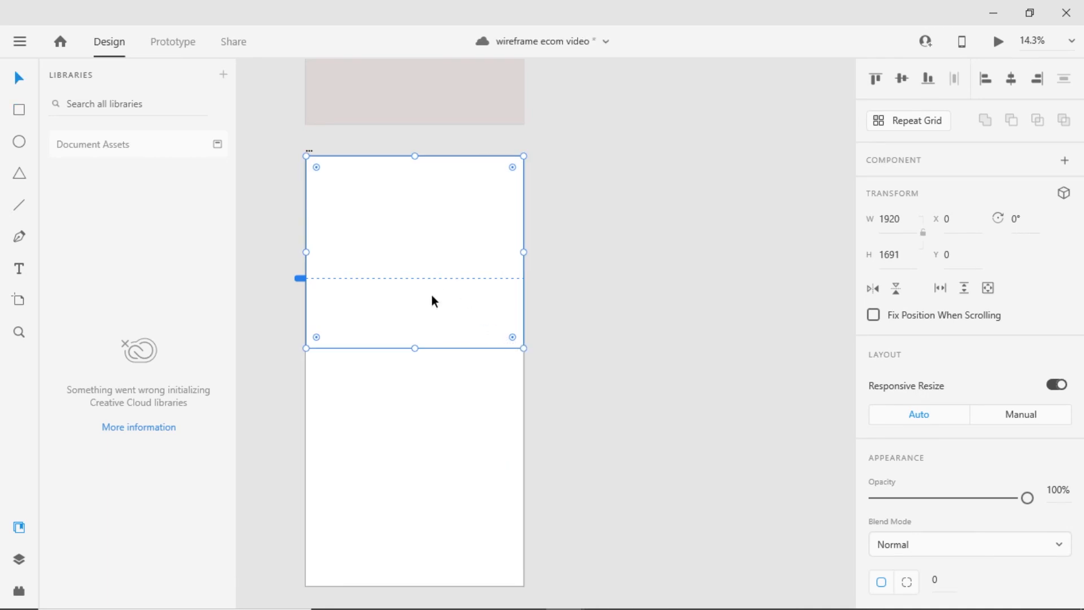
{"action": "scroll", "coordinate": [999, 542], "scroll_direction": "down", "scroll_amount": 5}
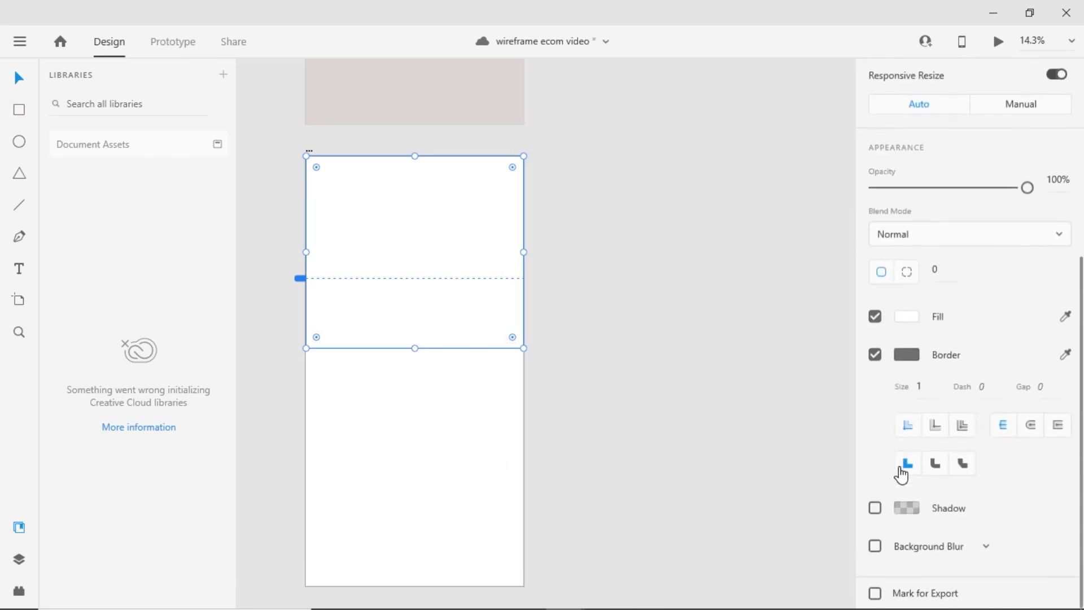
{"action": "left_click", "coordinate": [874, 356]}
Fill the rectangle with a vertical linear gradient from orange #FE8D01 to yellow #FFD202.
{"action": "left_click", "coordinate": [907, 431]}
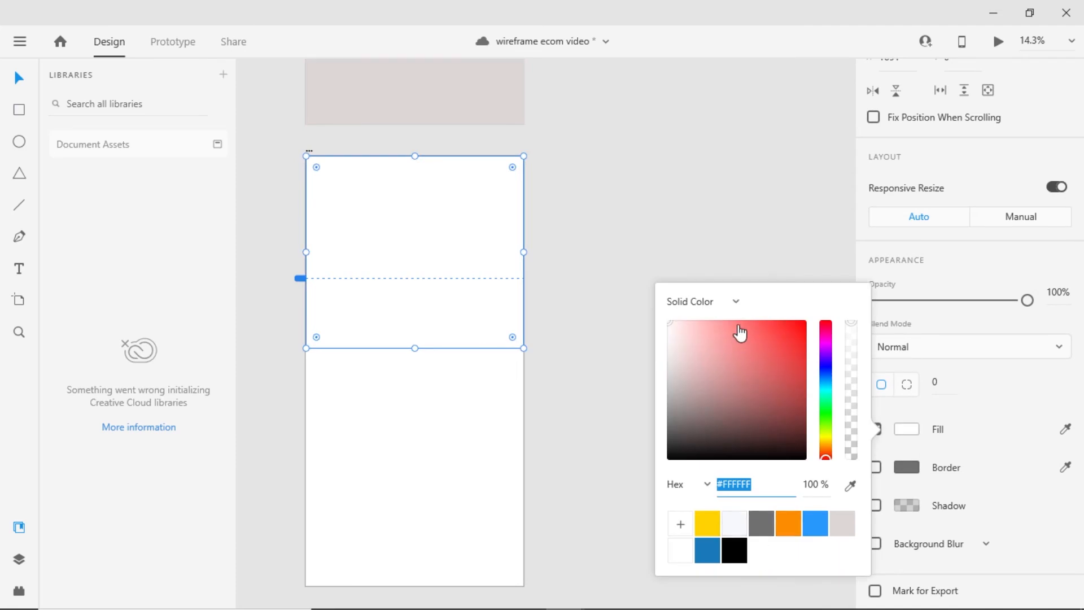
{"action": "left_click", "coordinate": [735, 302]}
{"action": "left_click", "coordinate": [723, 334]}
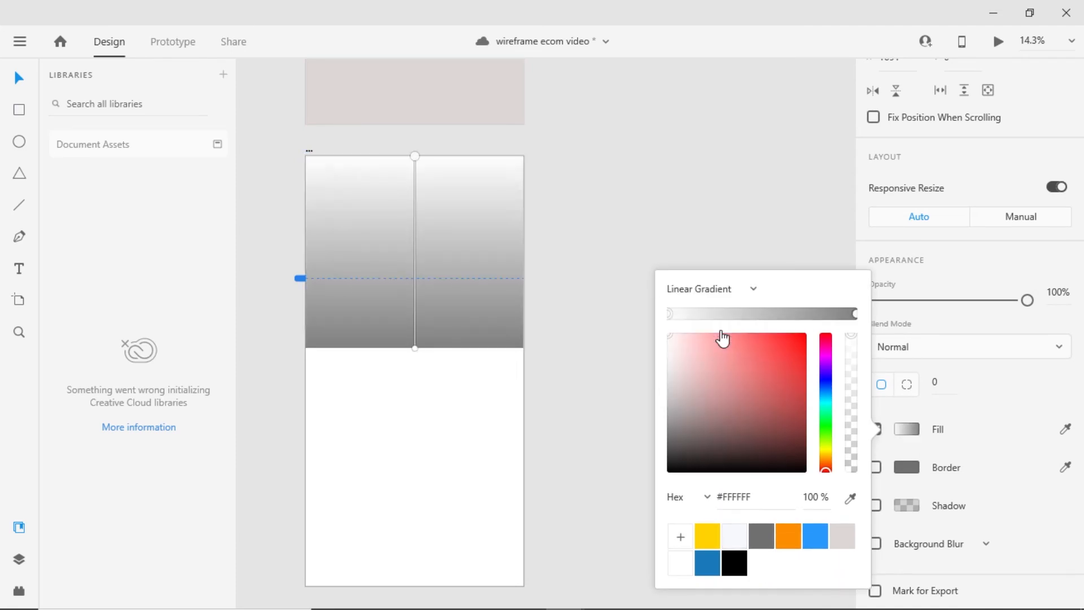
{"action": "left_click", "coordinate": [788, 537]}
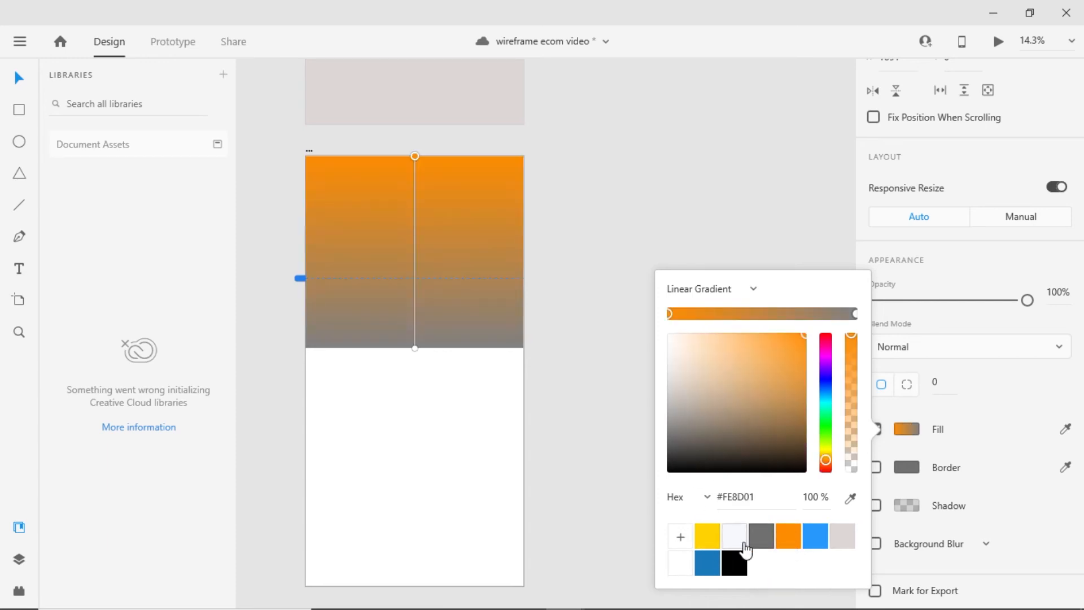
{"action": "left_click", "coordinate": [855, 314]}
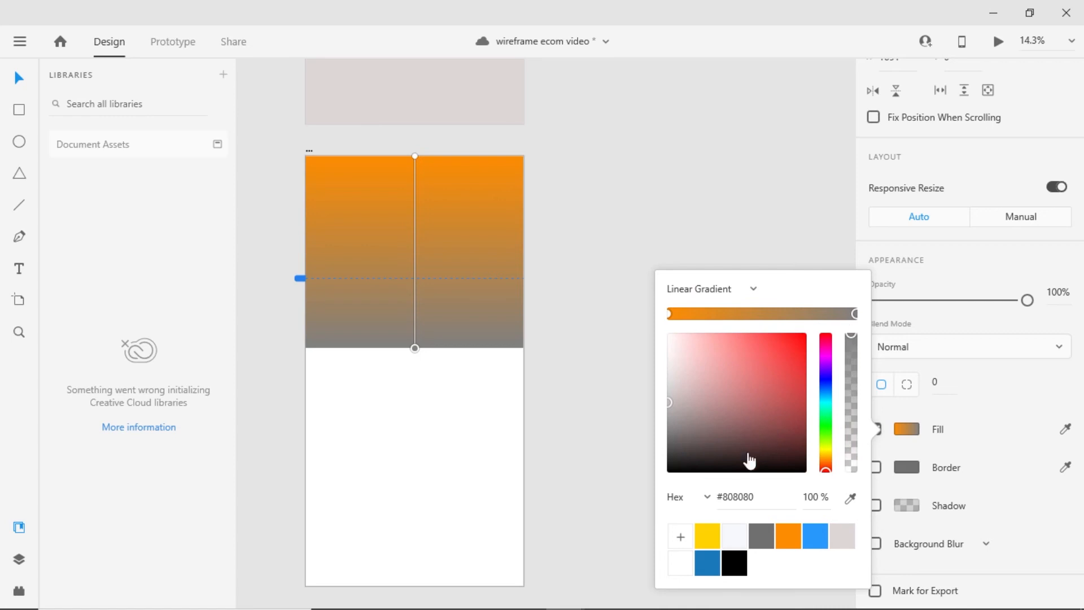
{"action": "left_click", "coordinate": [708, 539]}
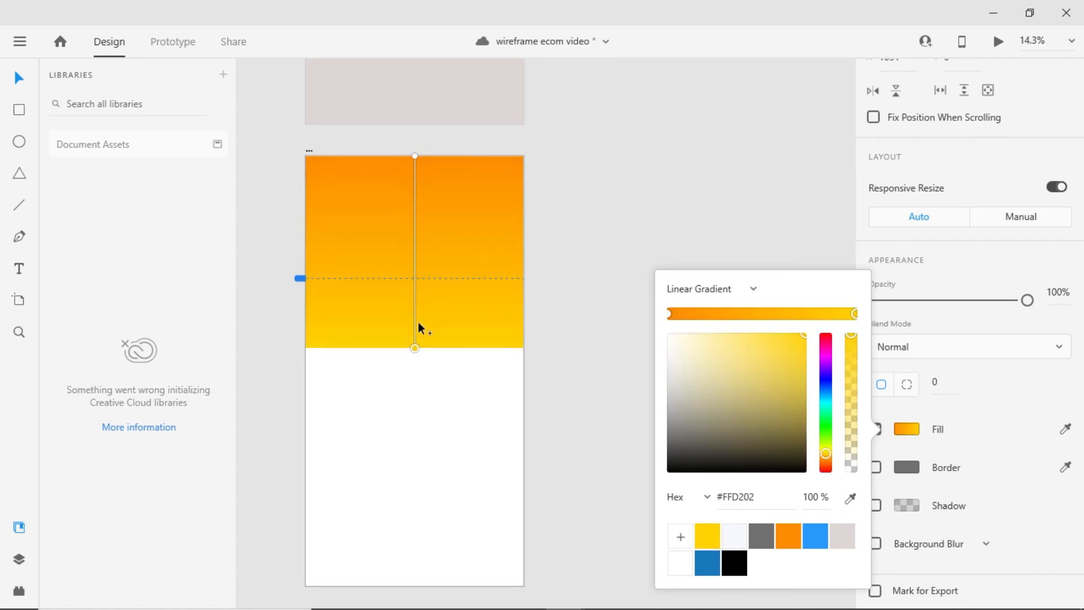
{"action": "left_click_drag", "start_coordinate": [414, 347], "coordinate": [415, 388]}
{"action": "left_click", "coordinate": [680, 539]}
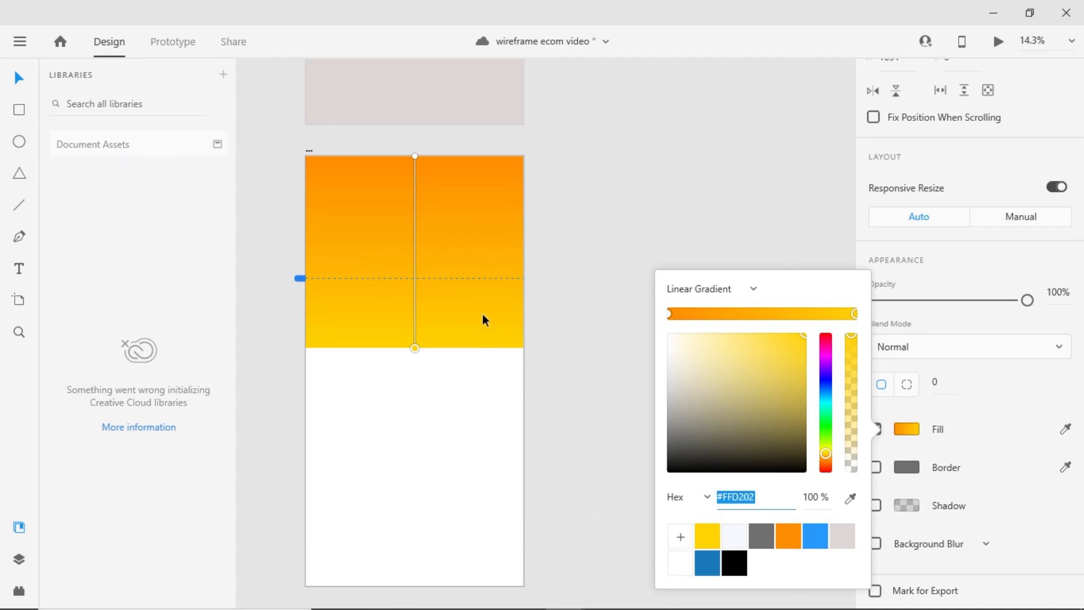
{"action": "left_click", "coordinate": [553, 330]}
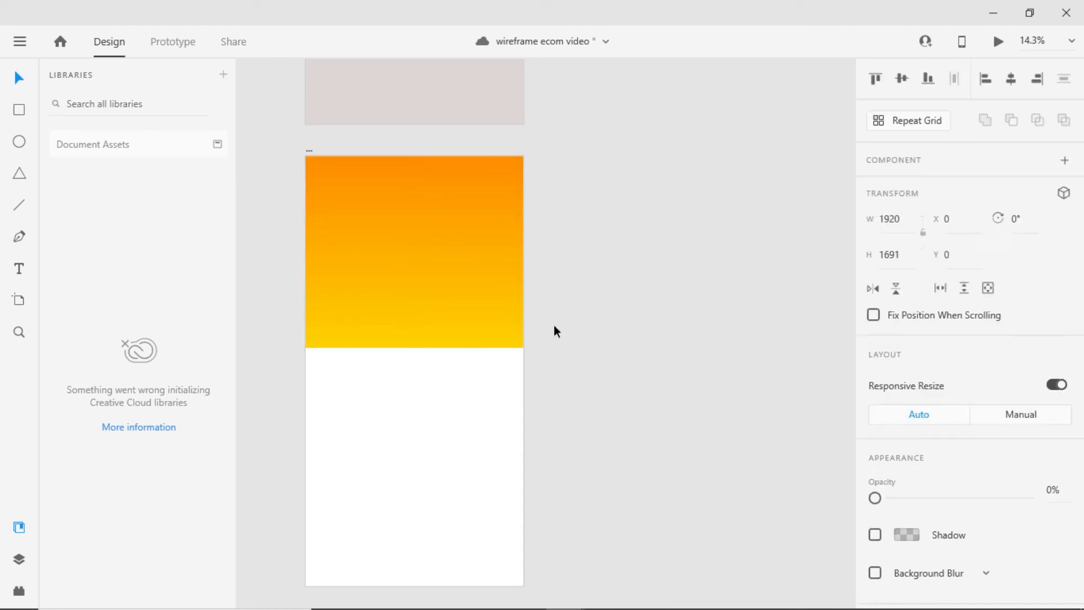
Add the rectangle's orange-to-yellow gradient to the document's saved colours.
{"action": "left_click", "coordinate": [424, 323]}
{"action": "left_click", "coordinate": [141, 156]}
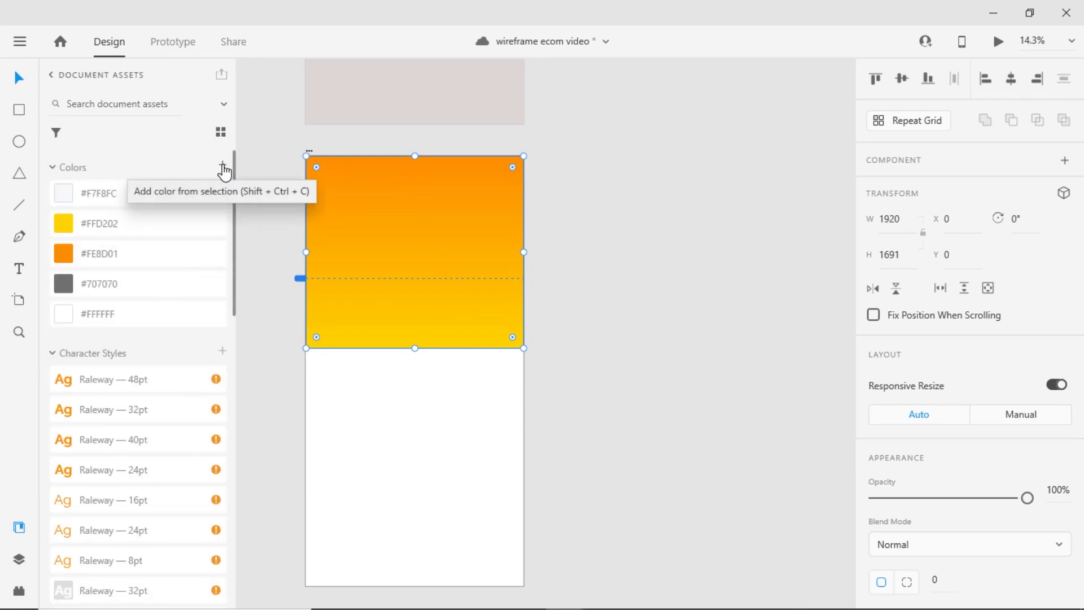
{"action": "left_click", "coordinate": [222, 167]}
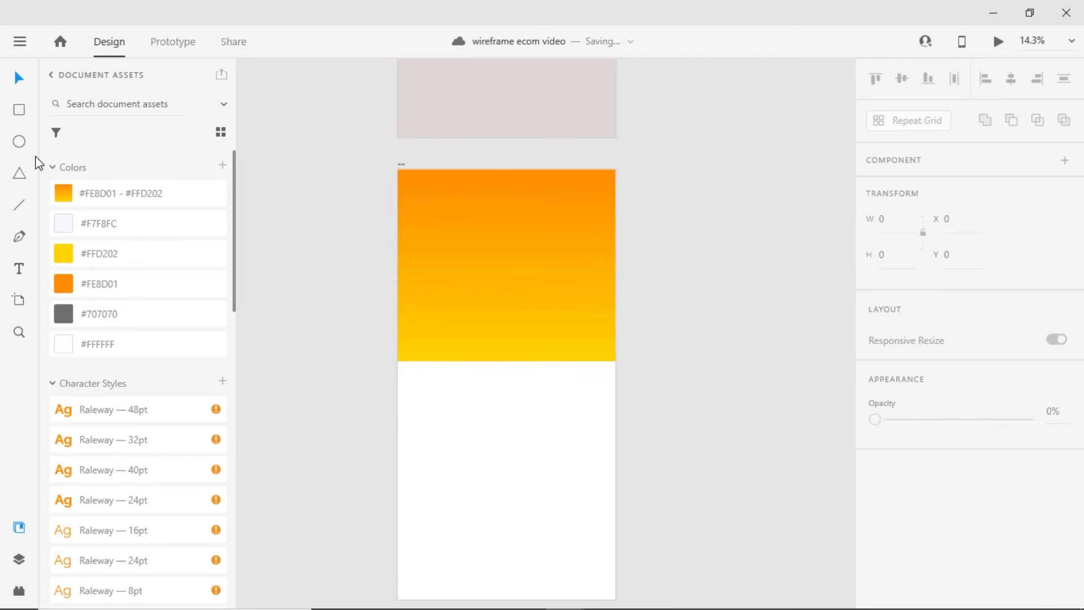
Draw a white circle over the gradient rectangle, about 3098 by 3098, centred horizontally and starting about 345 below the artboard's upper edge.
{"action": "left_click", "coordinate": [20, 143]}
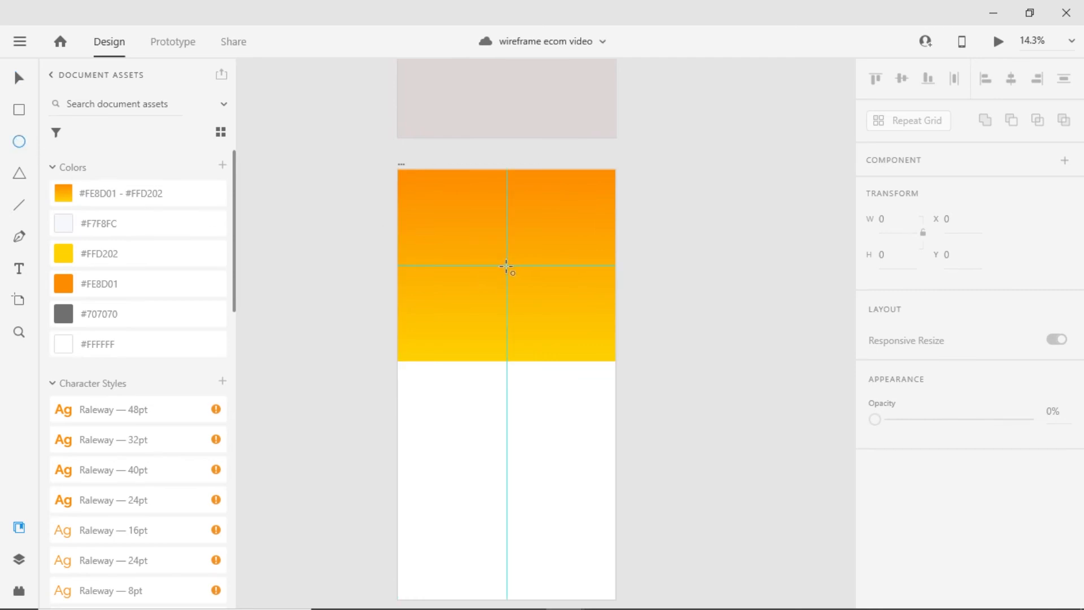
{"action": "mouse_move", "coordinate": [507, 265]}
{"action": "left_mouse_down"}
{"action": "mouse_move", "coordinate": [595, 218]}
{"action": "mouse_move", "coordinate": [710, 190]}
{"action": "mouse_move", "coordinate": [694, 193]}
{"action": "left_mouse_up"}
{"action": "key", "text": "v"}
{"action": "left_click_drag", "start_coordinate": [549, 225], "coordinate": [507, 265]}
{"action": "left_click_drag", "start_coordinate": [547, 226], "coordinate": [581, 217]}
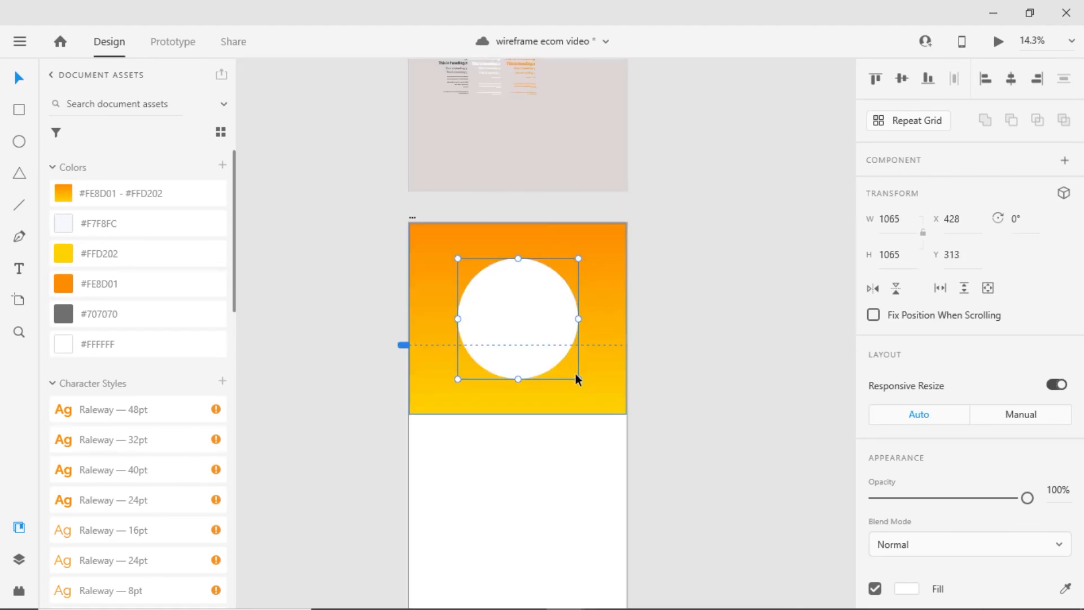
{"action": "left_click_drag", "start_coordinate": [576, 378], "coordinate": [809, 467]}
{"action": "left_click_drag", "start_coordinate": [701, 218], "coordinate": [588, 219]}
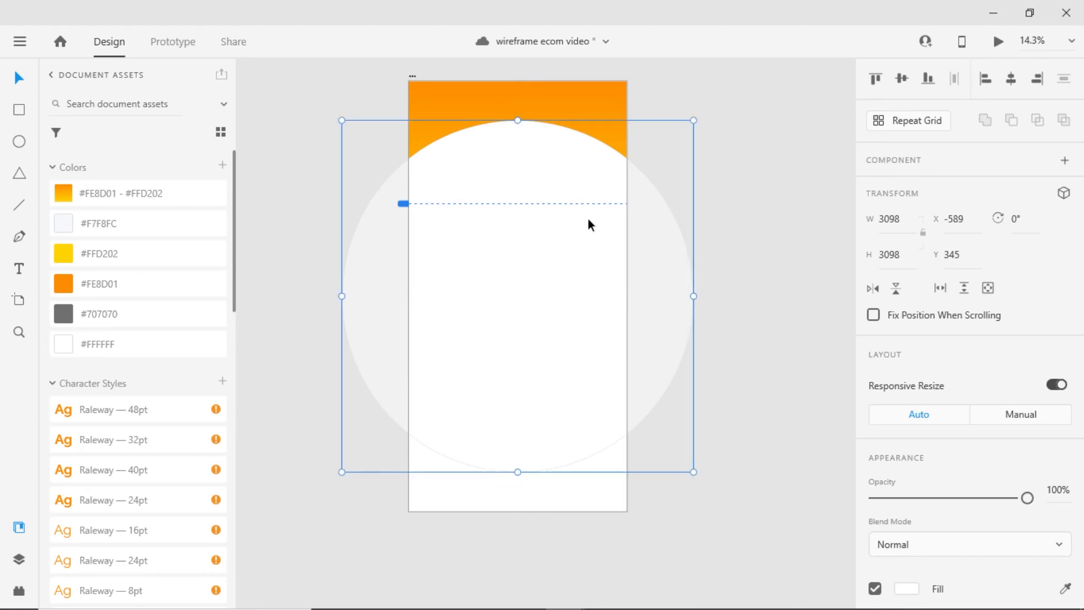
Subtract the large circle from the gradient rectangle to give it a curved lower edge.
{"action": "left_click", "coordinate": [585, 100], "text": "shift"}
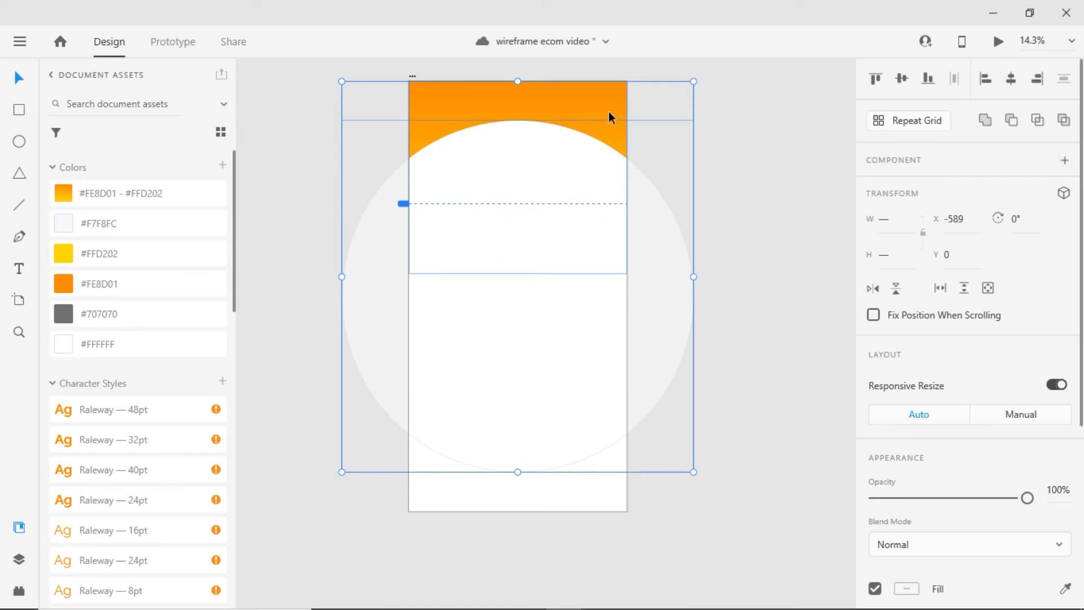
{"action": "left_click", "coordinate": [1011, 120]}
{"action": "left_click", "coordinate": [464, 108]}
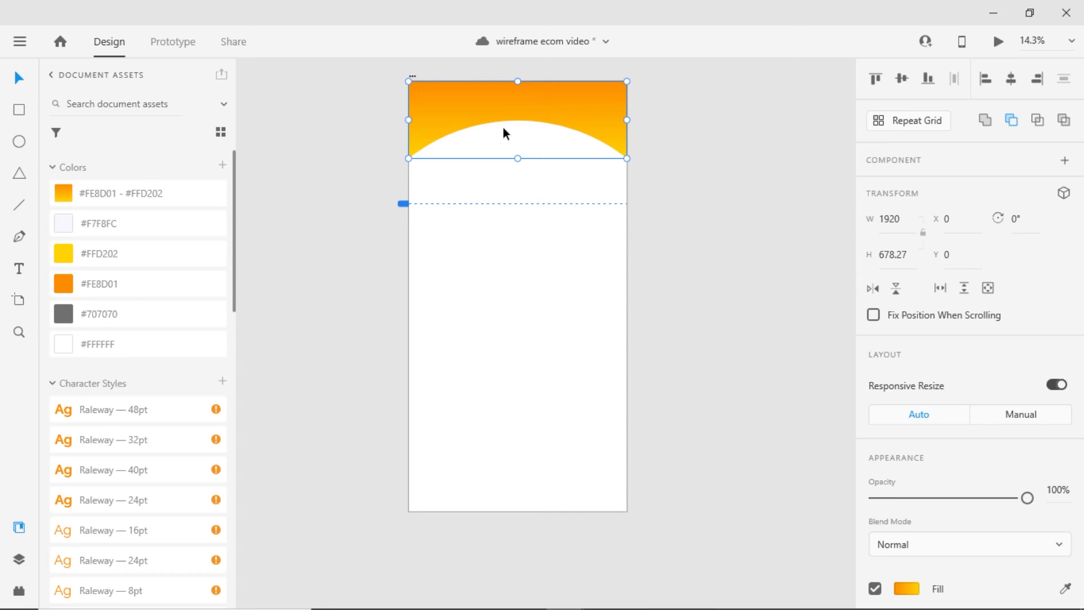
{"action": "left_click", "coordinate": [755, 193]}
Duplicate the curved gradient shape and place the copy, rotated 180°, at the artboard's lower edge.
{"action": "left_click_drag", "start_coordinate": [521, 104], "coordinate": [515, 251]}
{"action": "left_click", "coordinate": [1024, 223]}
{"action": "type", "text": "180"}
{"action": "key", "text": "Return"}
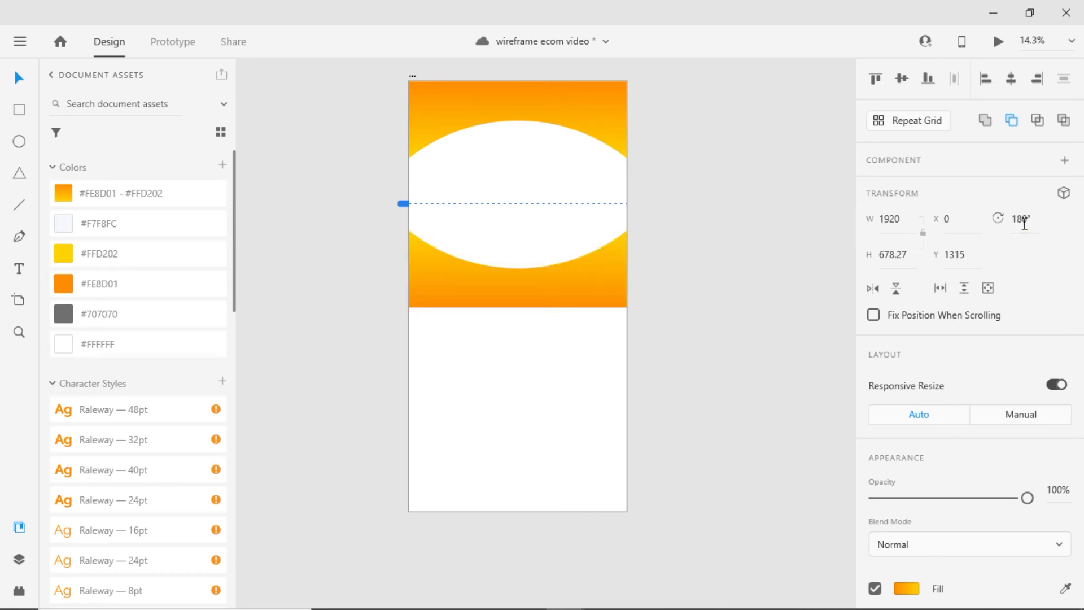
{"action": "left_click", "coordinate": [683, 232]}
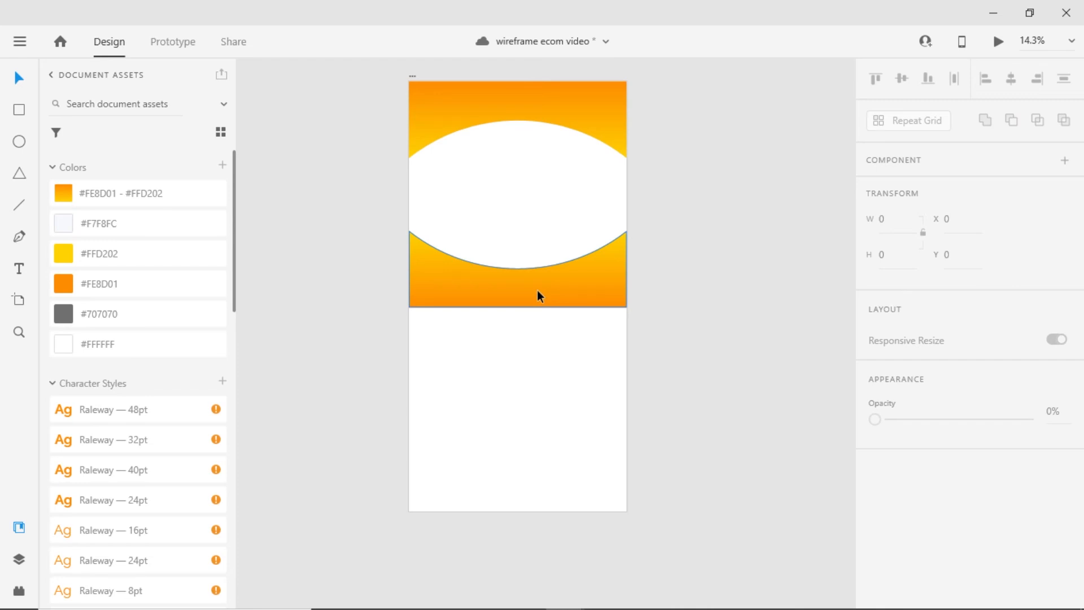
{"action": "left_click_drag", "start_coordinate": [523, 286], "coordinate": [523, 488]}
{"action": "left_click", "coordinate": [553, 295]}
Turn the upper and lower gradient shapes into one component and name it "background".
{"action": "left_click", "coordinate": [464, 117]}
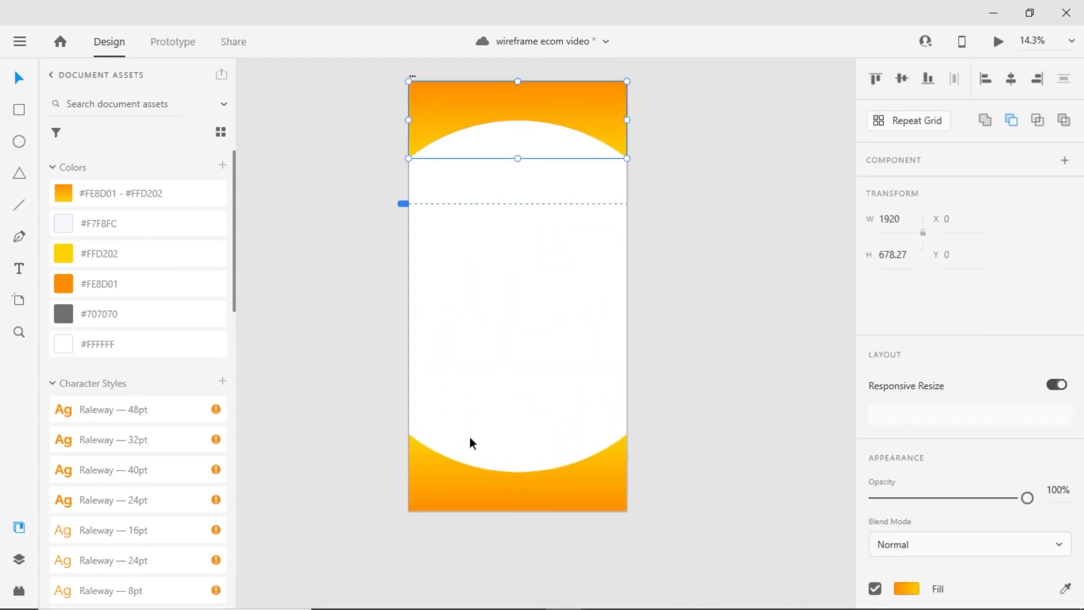
{"action": "left_click", "coordinate": [448, 464], "text": "shift"}
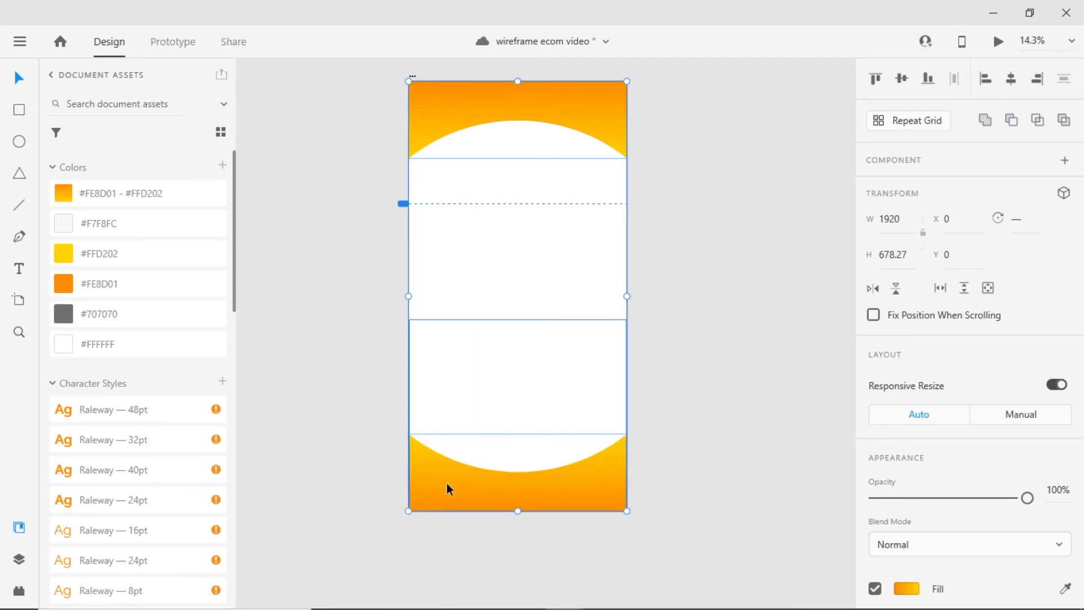
{"action": "key", "text": "ctrl+k"}
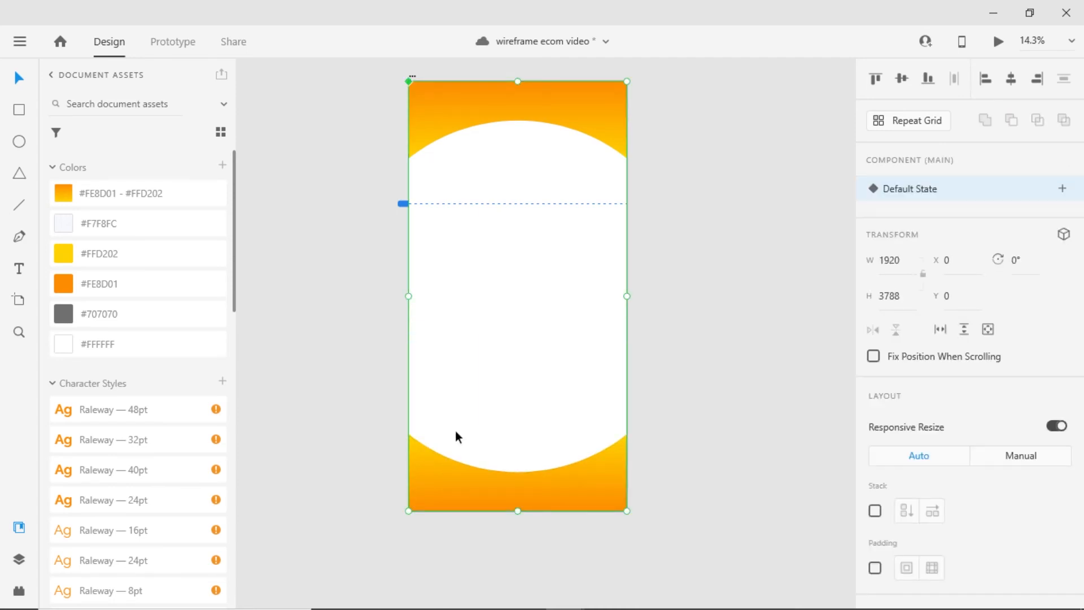
{"action": "scroll", "coordinate": [120, 411], "scroll_direction": "down", "scroll_amount": 5}
{"action": "double_click", "coordinate": [115, 396]}
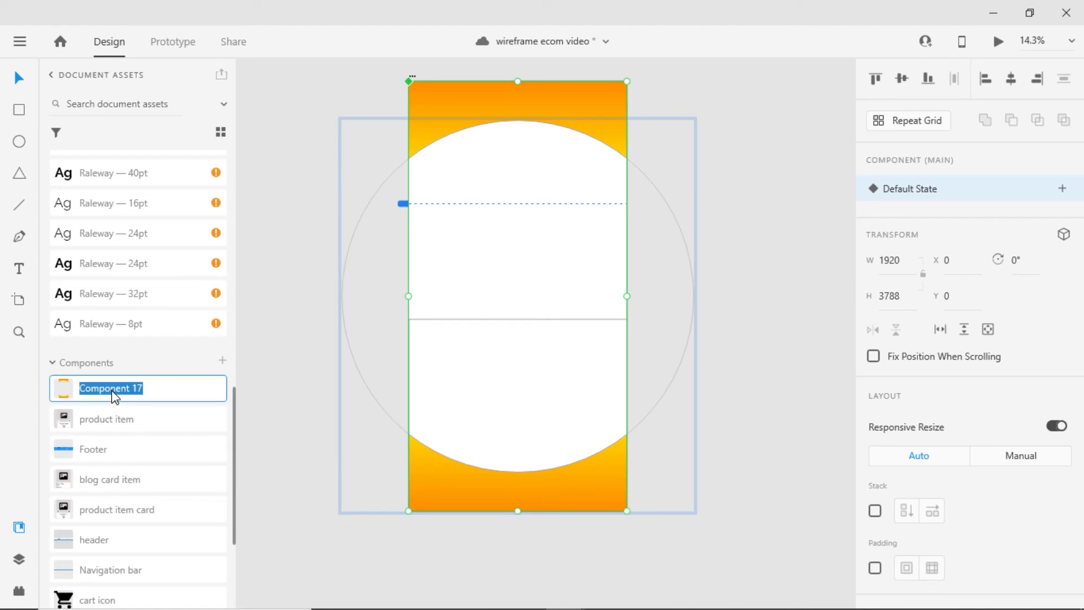
{"action": "type", "text": "background"}
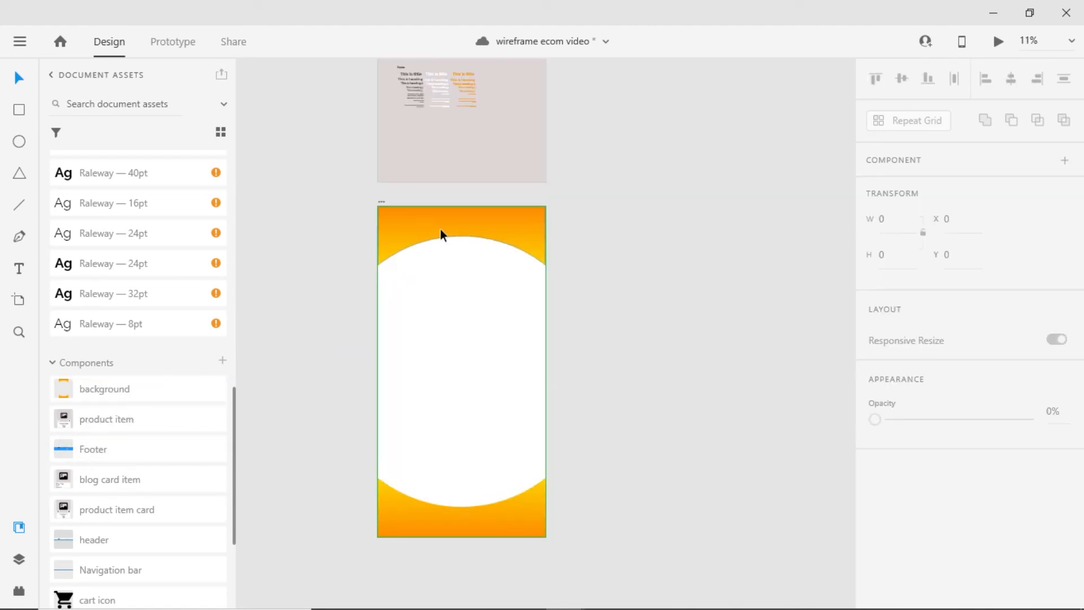
Stretch the upper curved shape inside the background component slightly taller by lowering its bottom edge.
{"action": "double_click", "coordinate": [440, 229]}
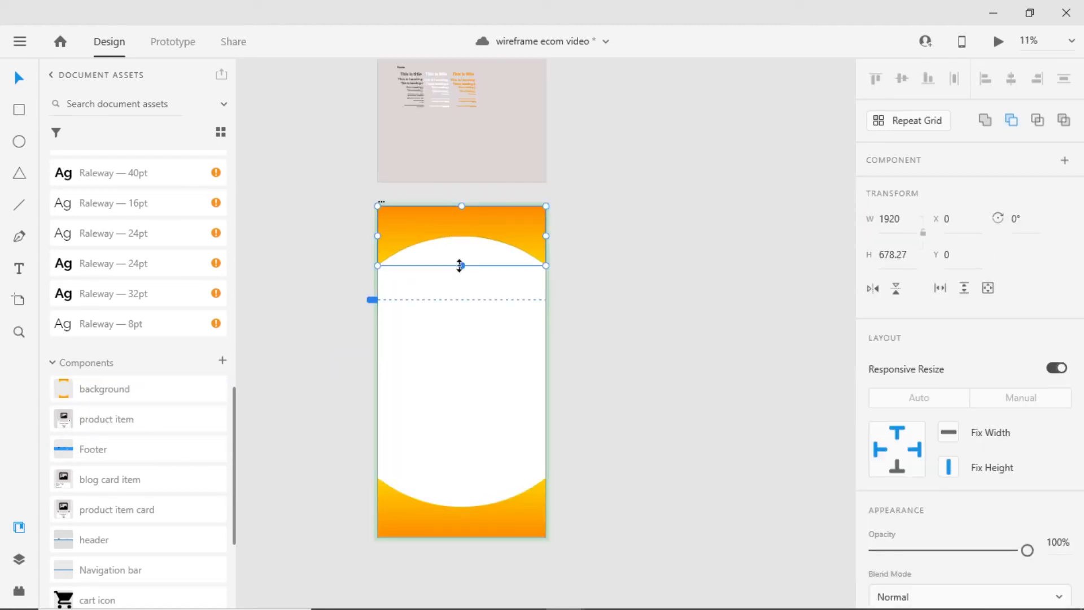
{"action": "mouse_move", "coordinate": [460, 265]}
{"action": "left_mouse_down"}
{"action": "mouse_move", "coordinate": [459, 298]}
{"action": "mouse_move", "coordinate": [460, 283]}
{"action": "left_mouse_up"}
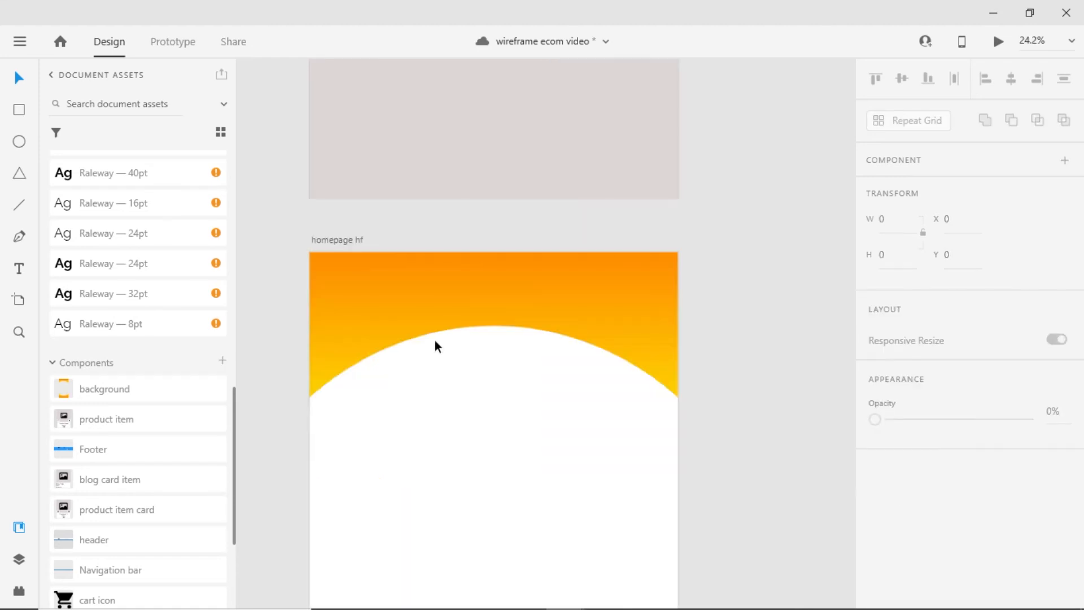
{"action": "scroll", "coordinate": [435, 341], "scroll_direction": "up", "scroll_amount": 2}
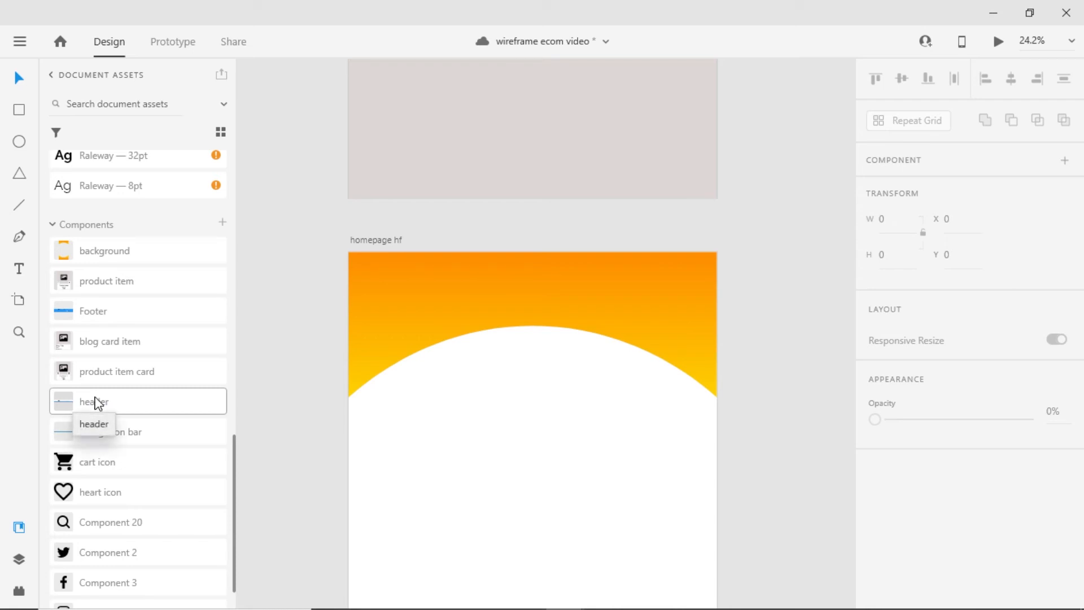
Place an instance of the header component across the full width at the upper edge of the "homepage hf" artboard.
{"action": "left_click_drag", "start_coordinate": [82, 402], "coordinate": [777, 310]}
{"action": "left_click_drag", "start_coordinate": [726, 408], "coordinate": [630, 387]}
{"action": "left_click_drag", "start_coordinate": [759, 304], "coordinate": [333, 250]}
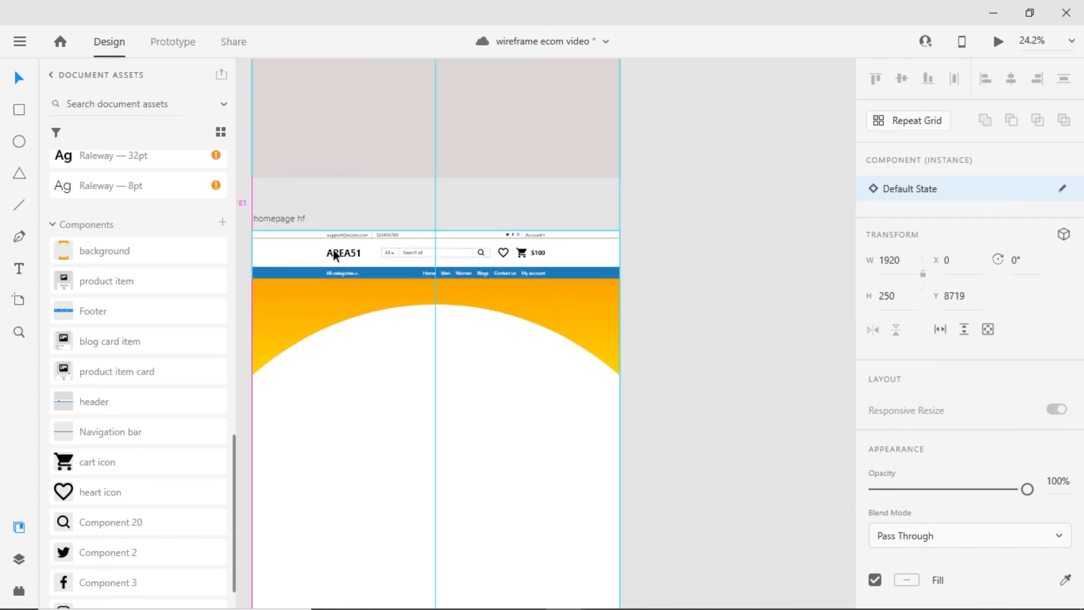
{"action": "left_click_drag", "start_coordinate": [675, 296], "coordinate": [716, 329]}
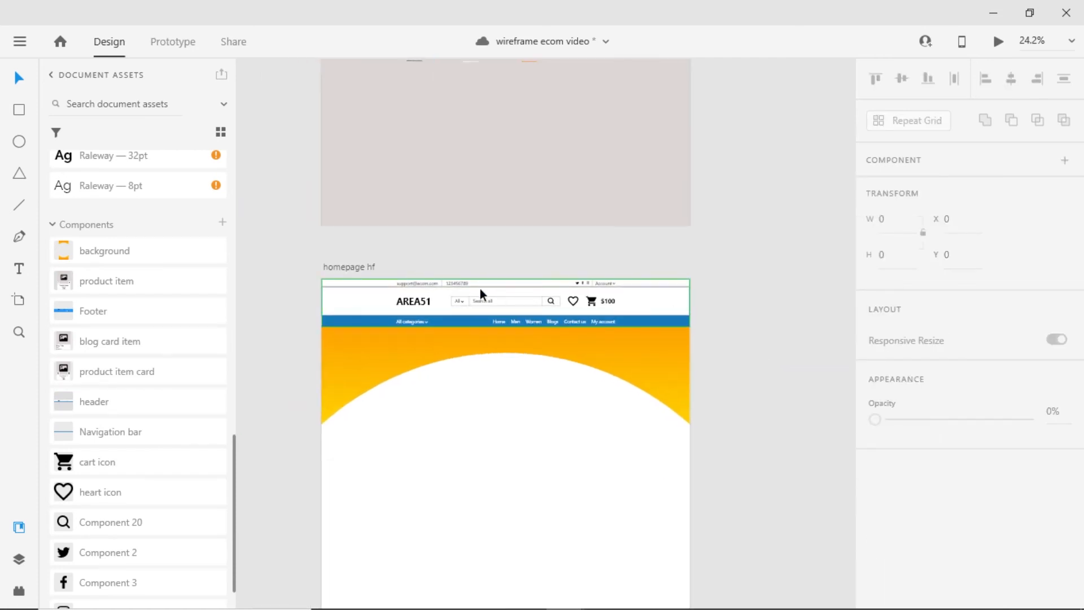
Remove the border of the header's narrow contact bar and fill the bar with grey #707070.
{"action": "scroll", "coordinate": [463, 303], "scroll_direction": "up", "scroll_amount": 4}
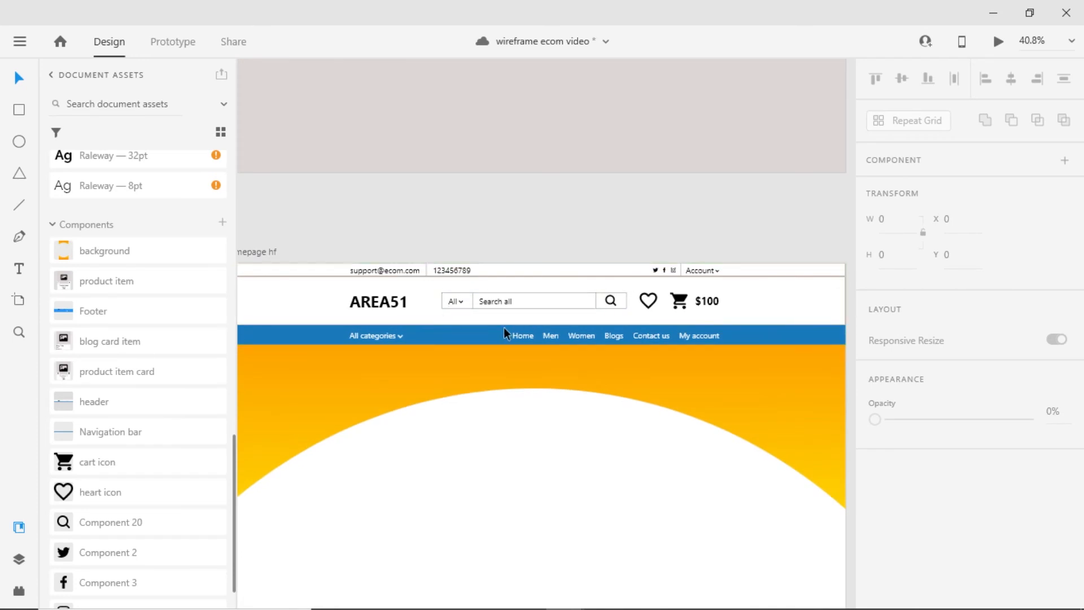
{"action": "scroll", "coordinate": [506, 333], "scroll_direction": "down", "scroll_amount": 2}
{"action": "scroll", "coordinate": [495, 347], "scroll_direction": "up", "scroll_amount": 1}
{"action": "left_click", "coordinate": [486, 344]}
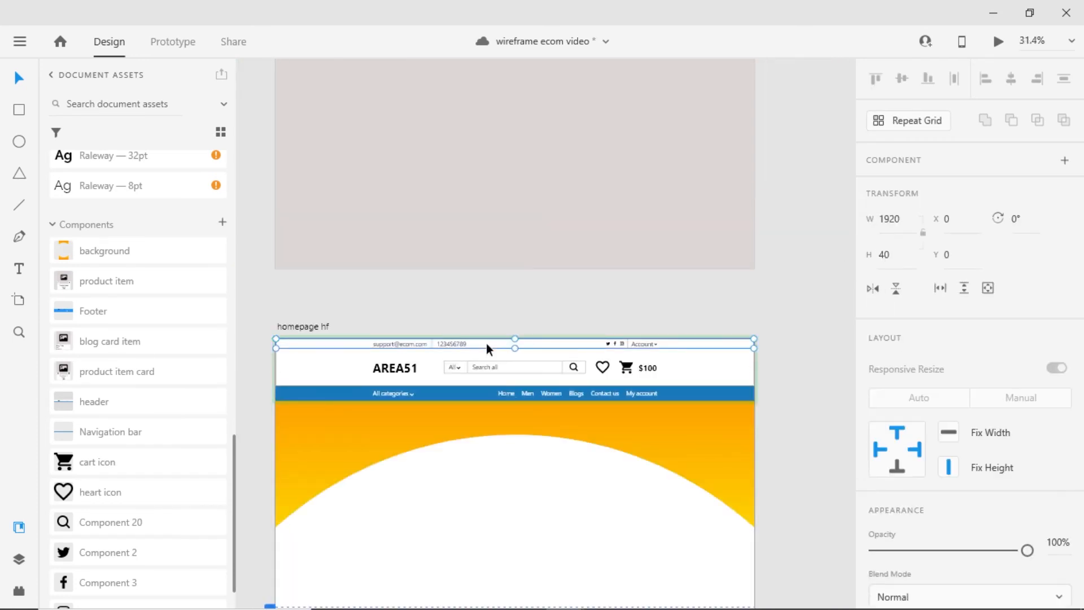
{"action": "scroll", "coordinate": [935, 472], "scroll_direction": "down", "scroll_amount": 5}
{"action": "left_click", "coordinate": [878, 389]}
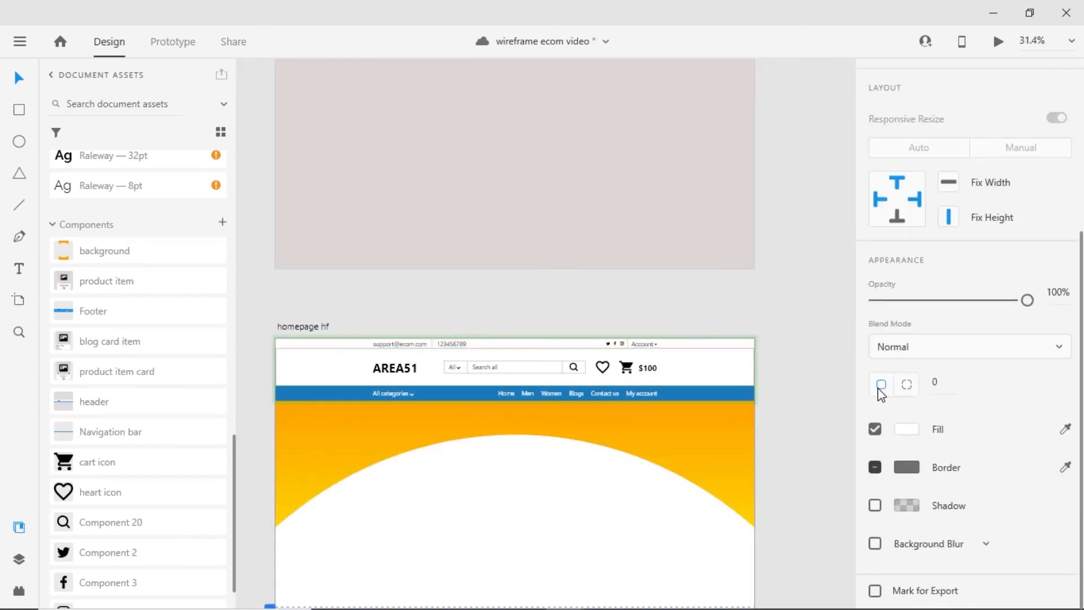
{"action": "left_click", "coordinate": [906, 428]}
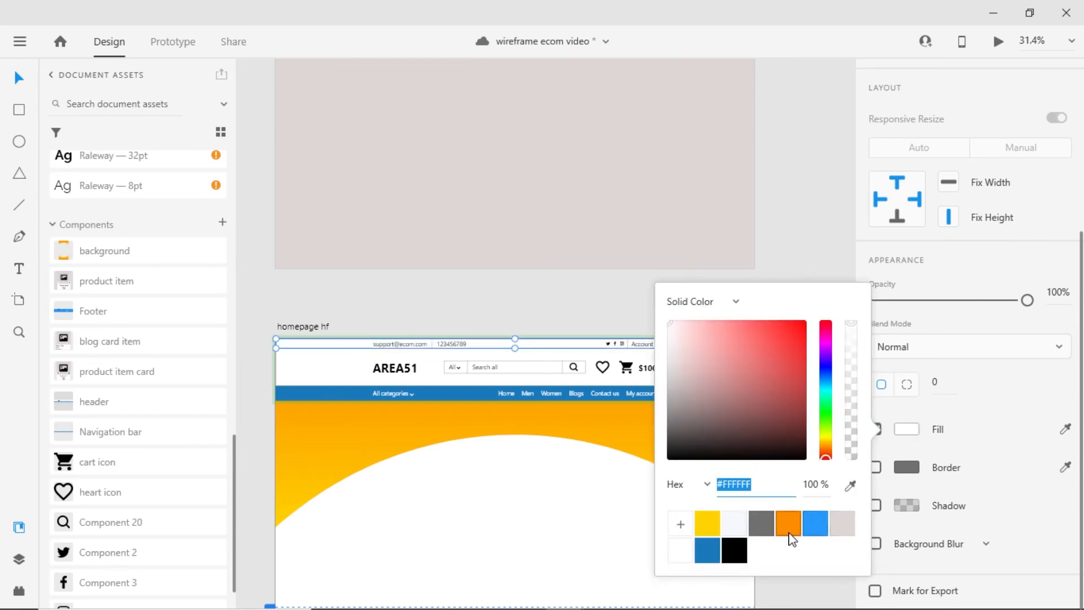
{"action": "left_click", "coordinate": [760, 521]}
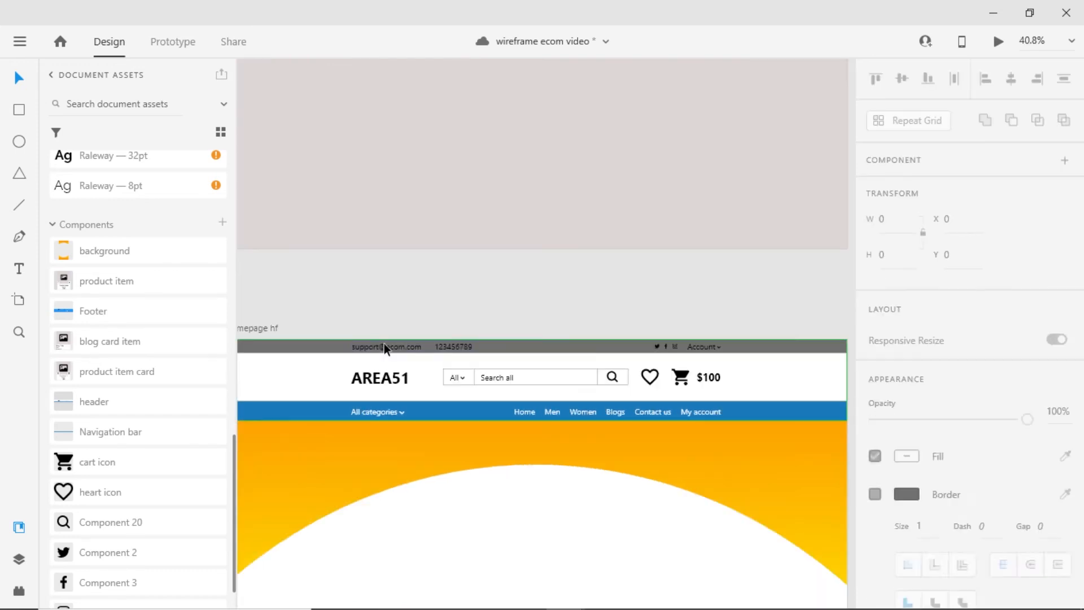
Fill the contact details, social icons and account link in the grey bar with white.
{"action": "double_click", "coordinate": [381, 345]}
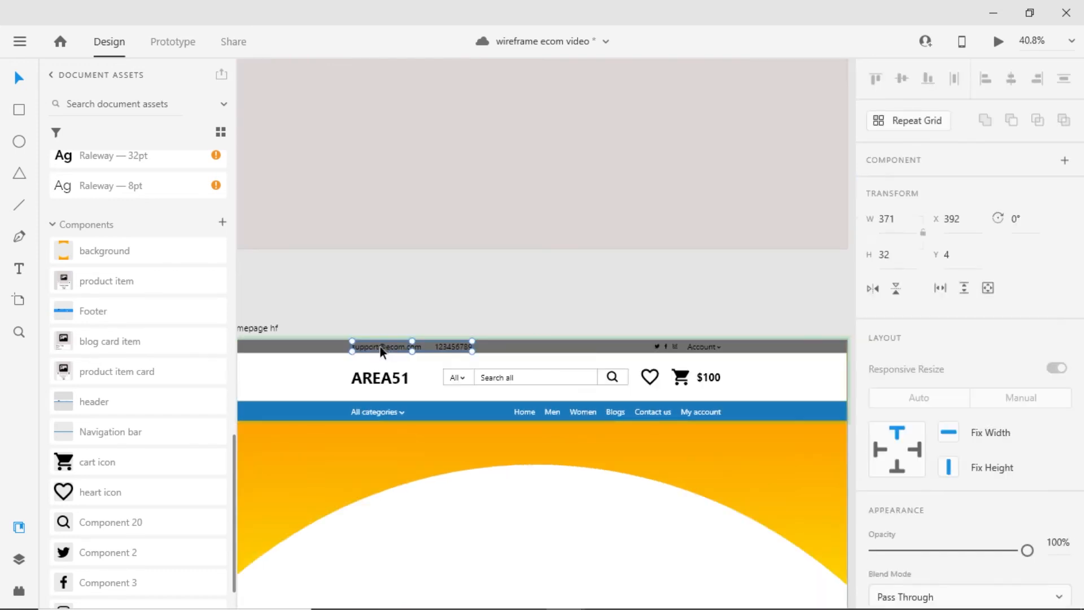
{"action": "left_click", "coordinate": [662, 347], "text": "shift"}
{"action": "scroll", "coordinate": [931, 429], "scroll_direction": "down", "scroll_amount": 1}
{"action": "left_click", "coordinate": [906, 505]}
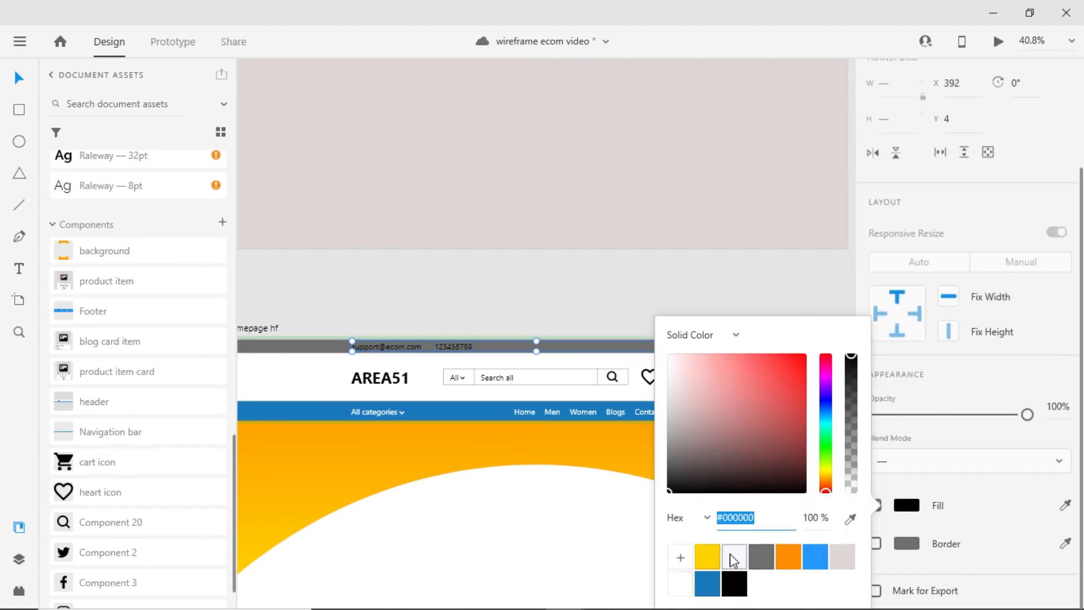
{"action": "left_click", "coordinate": [681, 584]}
{"action": "left_click", "coordinate": [568, 283]}
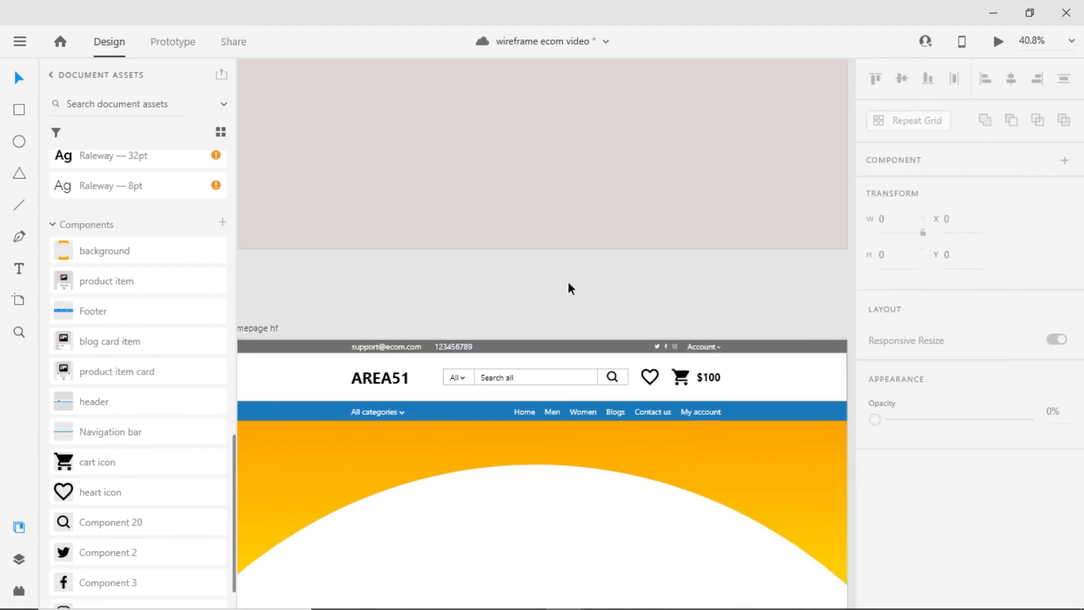
Change the border colour of the vertical dividers in the grey bar to white.
{"action": "scroll", "coordinate": [418, 345], "scroll_direction": "up", "scroll_amount": 5}
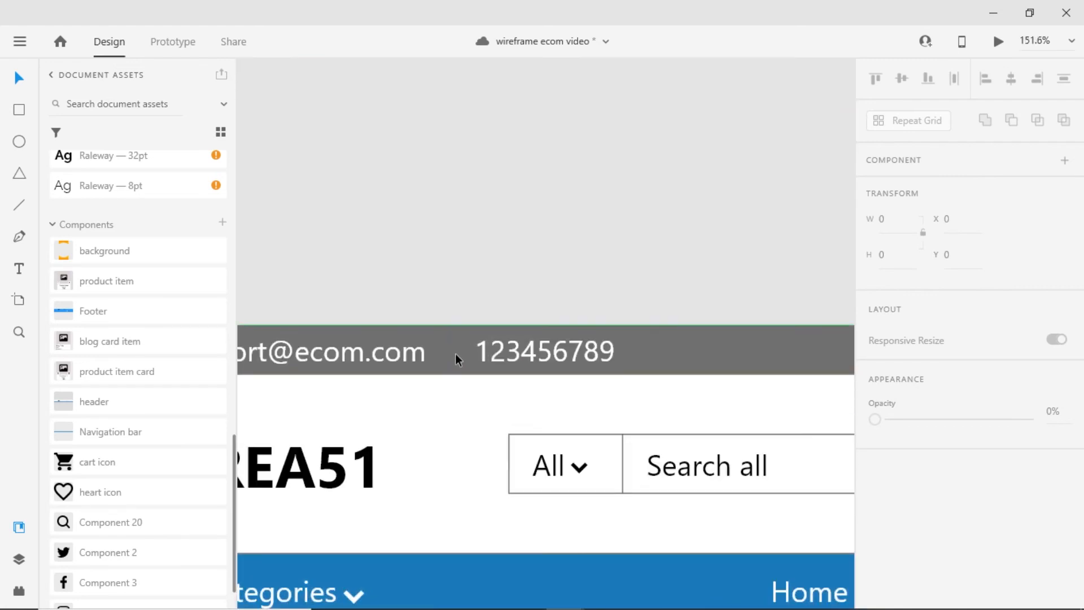
{"action": "left_click", "coordinate": [452, 354]}
{"action": "scroll", "coordinate": [910, 389], "scroll_direction": "down", "scroll_amount": 2}
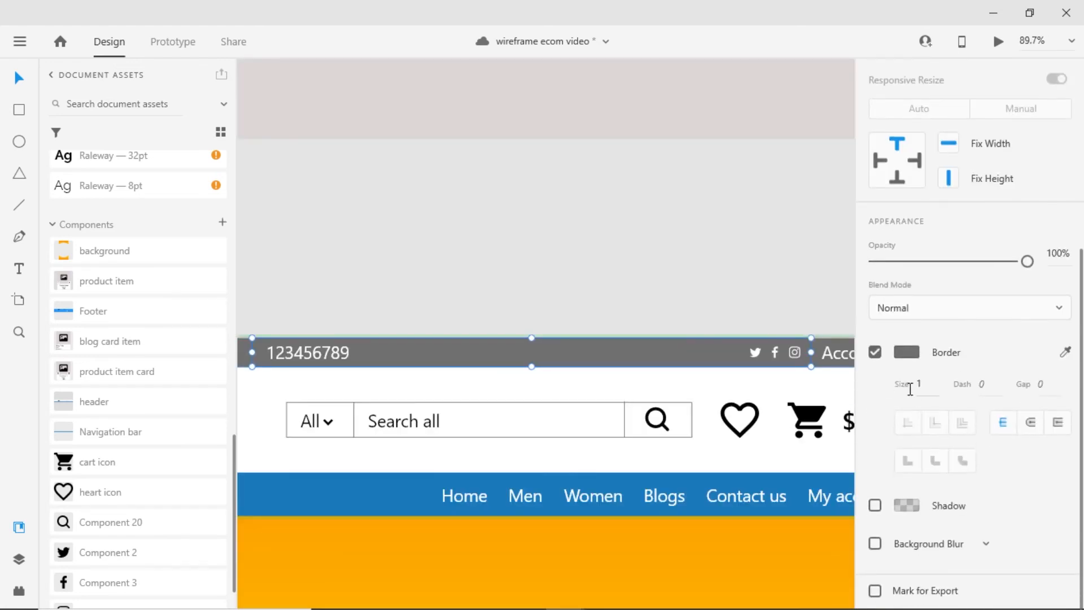
{"action": "left_click", "coordinate": [907, 353]}
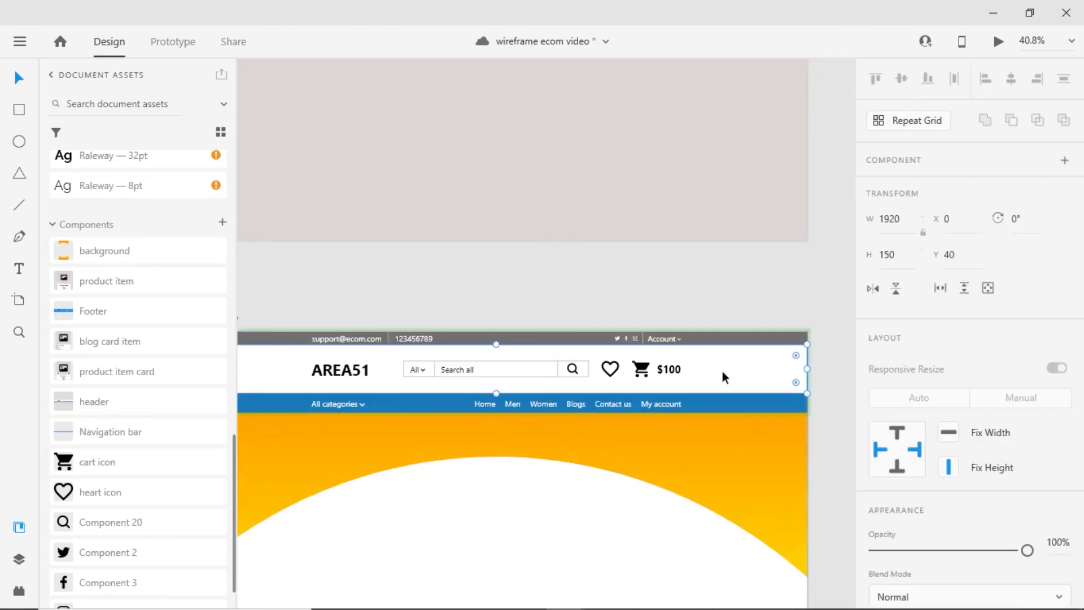
Remove the fill and border of the header's middle bar behind the logo and search box.
{"action": "scroll", "coordinate": [919, 418], "scroll_direction": "down", "scroll_amount": 6}
{"action": "left_click", "coordinate": [878, 354]}
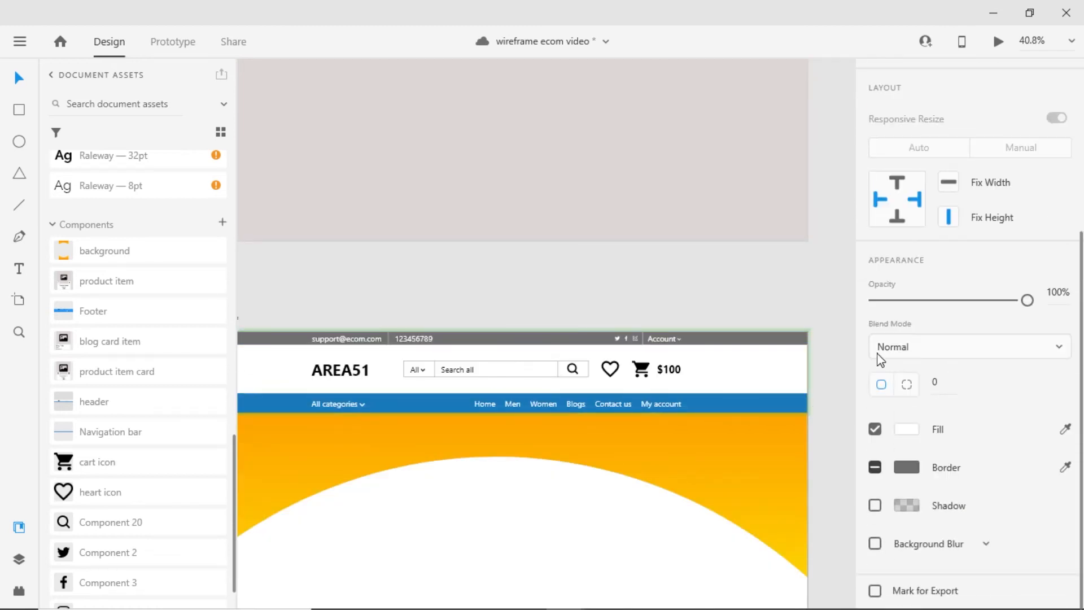
{"action": "left_click", "coordinate": [875, 430]}
{"action": "double_click", "coordinate": [677, 384]}
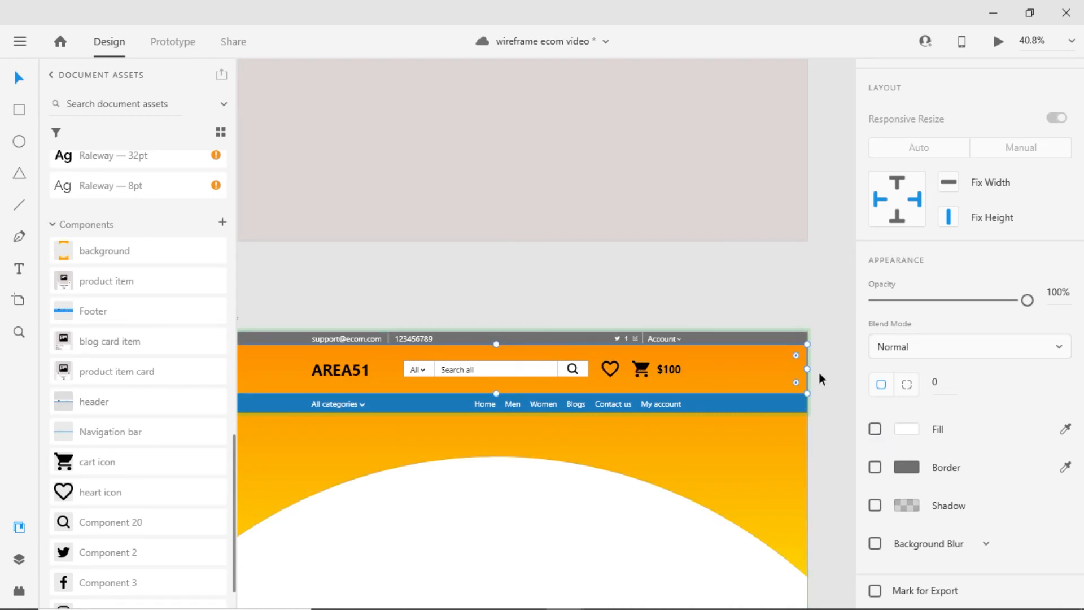
Fill the "AREA51" logo text in the header with yellow #FFD202.
{"action": "left_click", "coordinate": [343, 365]}
{"action": "double_click", "coordinate": [346, 364]}
{"action": "scroll", "coordinate": [859, 407], "scroll_direction": "down", "scroll_amount": 8}
{"action": "left_click", "coordinate": [907, 429]}
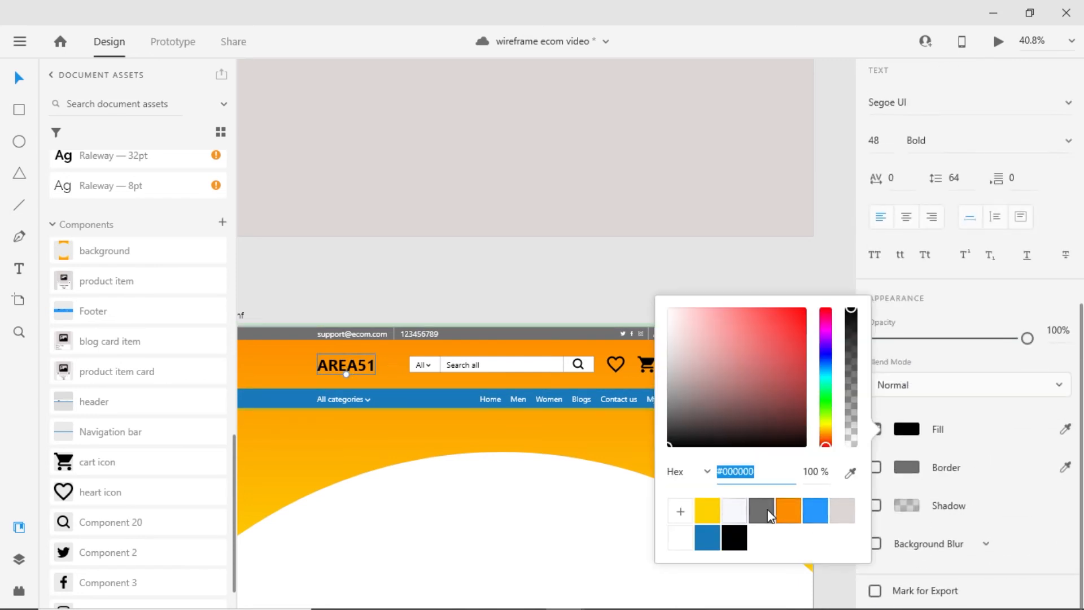
{"action": "left_click", "coordinate": [707, 510]}
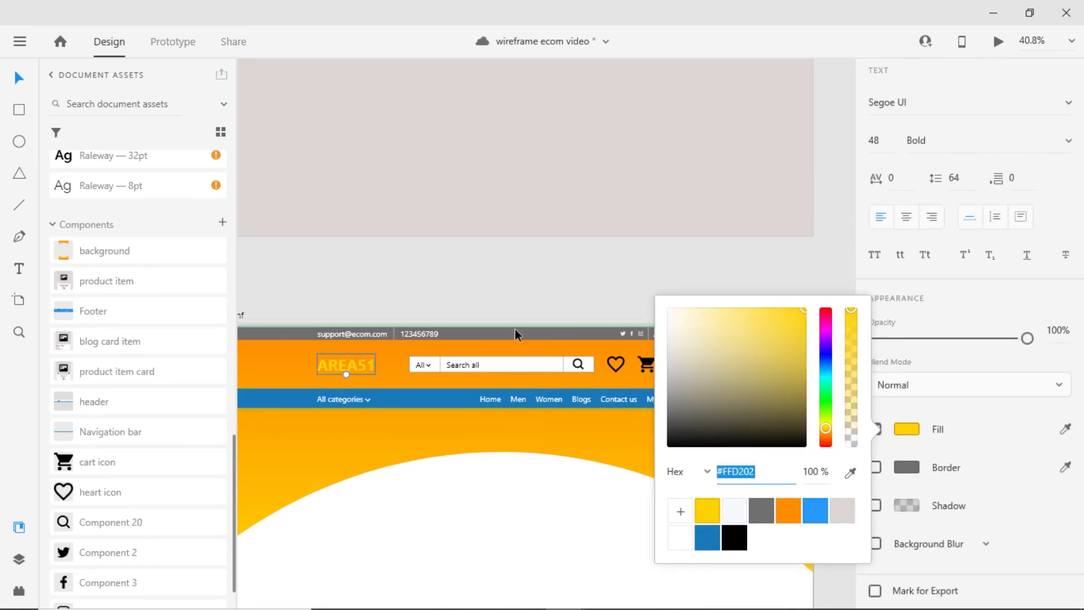
Fill the header's heart icon, cart icon and "$100" price text with white.
{"action": "left_click", "coordinate": [616, 364]}
{"action": "left_click", "coordinate": [646, 365], "text": "shift"}
{"action": "left_click", "coordinate": [675, 367], "text": "shift"}
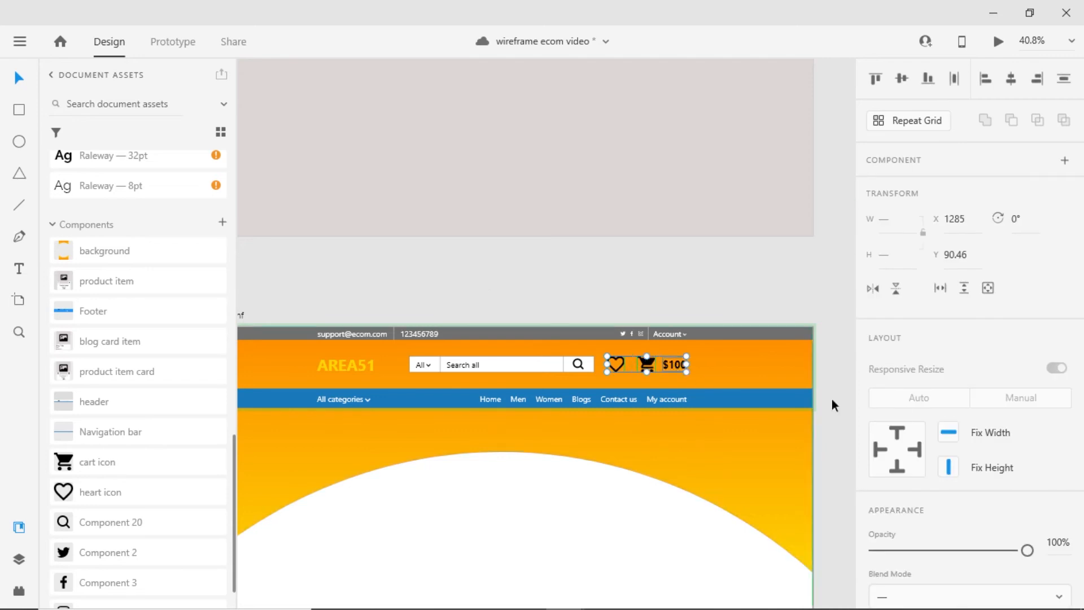
{"action": "scroll", "coordinate": [892, 452], "scroll_direction": "down", "scroll_amount": 3}
{"action": "left_click", "coordinate": [907, 505]}
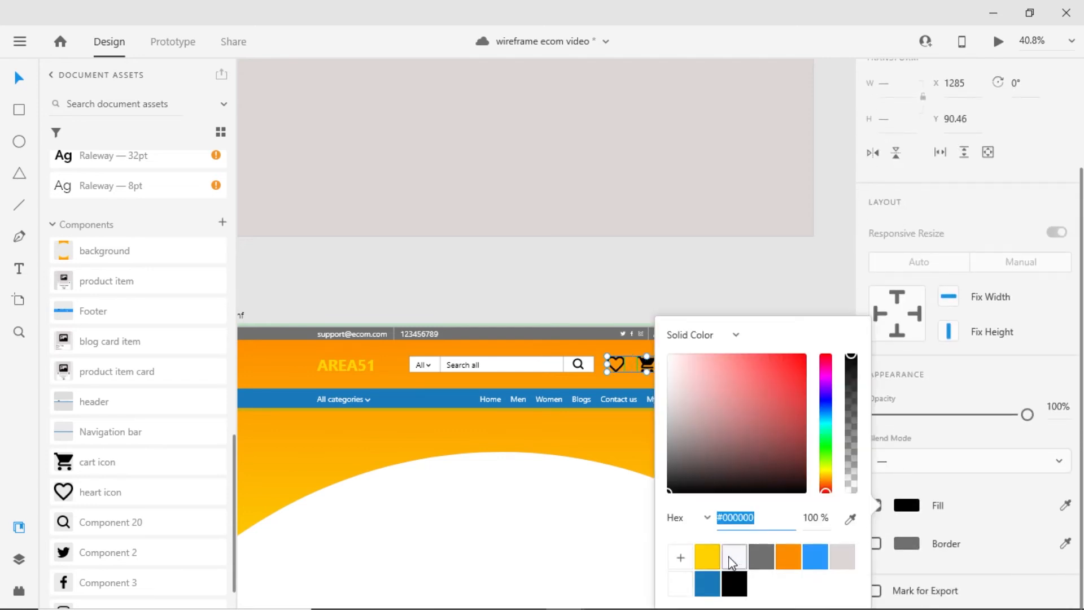
{"action": "left_click", "coordinate": [685, 584]}
{"action": "left_click", "coordinate": [574, 279]}
Fill the "Search all" placeholder text in the header's search box with orange #FE8D01.
{"action": "scroll", "coordinate": [560, 377], "scroll_direction": "up", "scroll_amount": 3}
{"action": "left_click", "coordinate": [560, 377]}
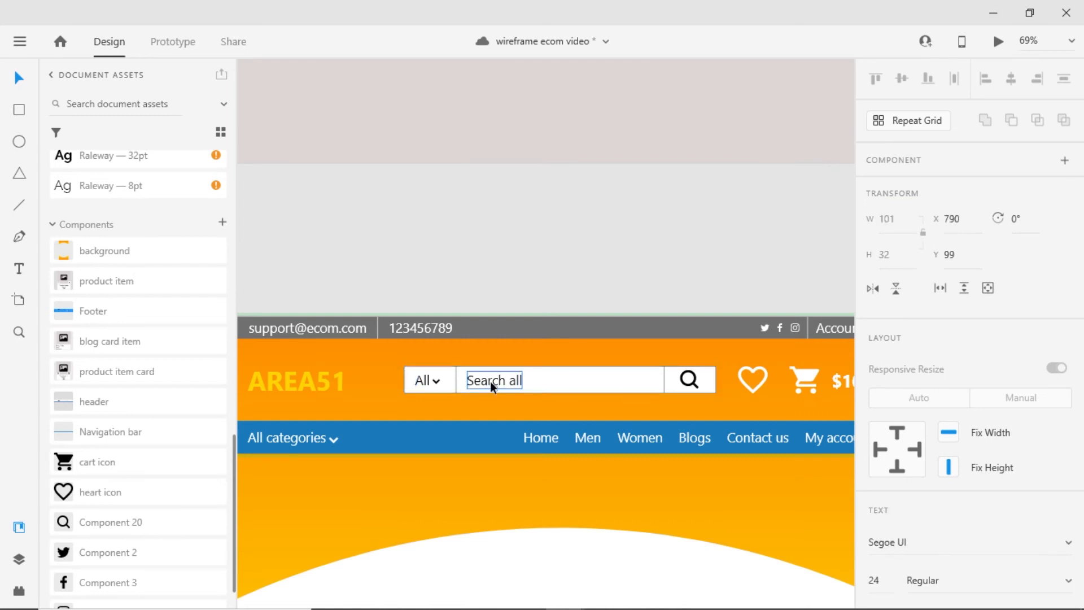
{"action": "scroll", "coordinate": [959, 423], "scroll_direction": "down", "scroll_amount": 5}
{"action": "left_click", "coordinate": [905, 429]}
{"action": "left_click", "coordinate": [791, 511]}
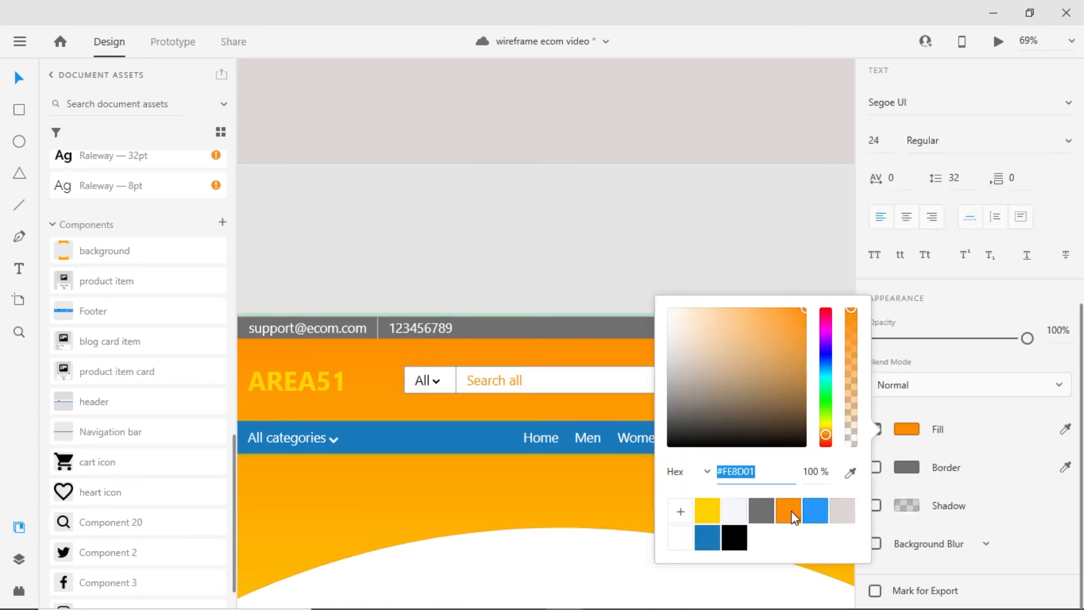
{"action": "left_click", "coordinate": [498, 282]}
{"action": "scroll", "coordinate": [497, 282], "scroll_direction": "down", "scroll_amount": 3}
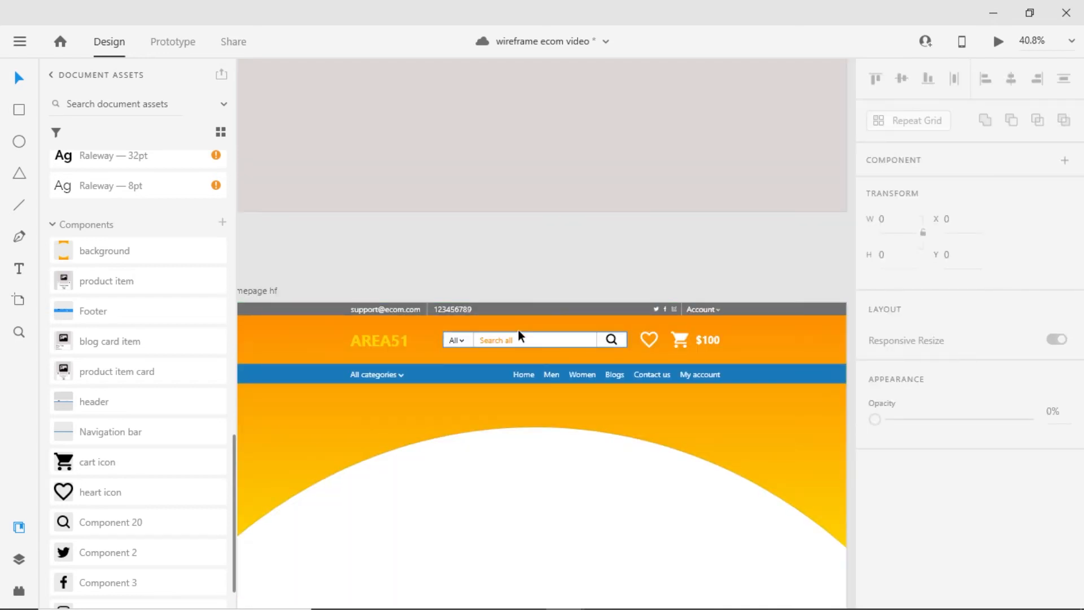
Fill the header's blue navigation bar with the dark grey swatch from the style guide.
{"action": "left_click", "coordinate": [458, 384]}
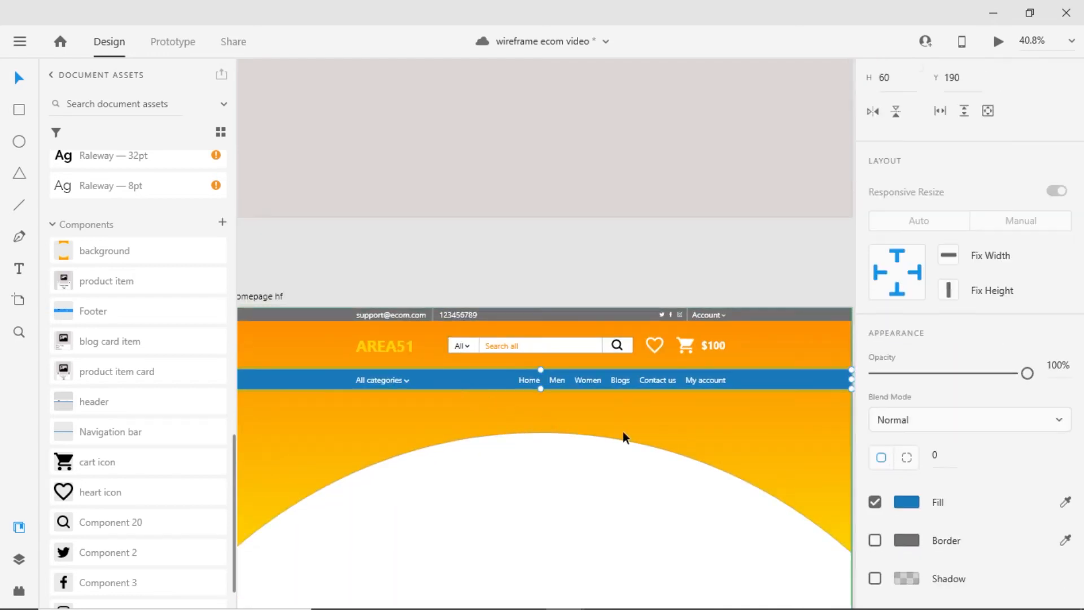
{"action": "scroll", "coordinate": [937, 447], "scroll_direction": "down", "scroll_amount": 3}
{"action": "left_click", "coordinate": [919, 435]}
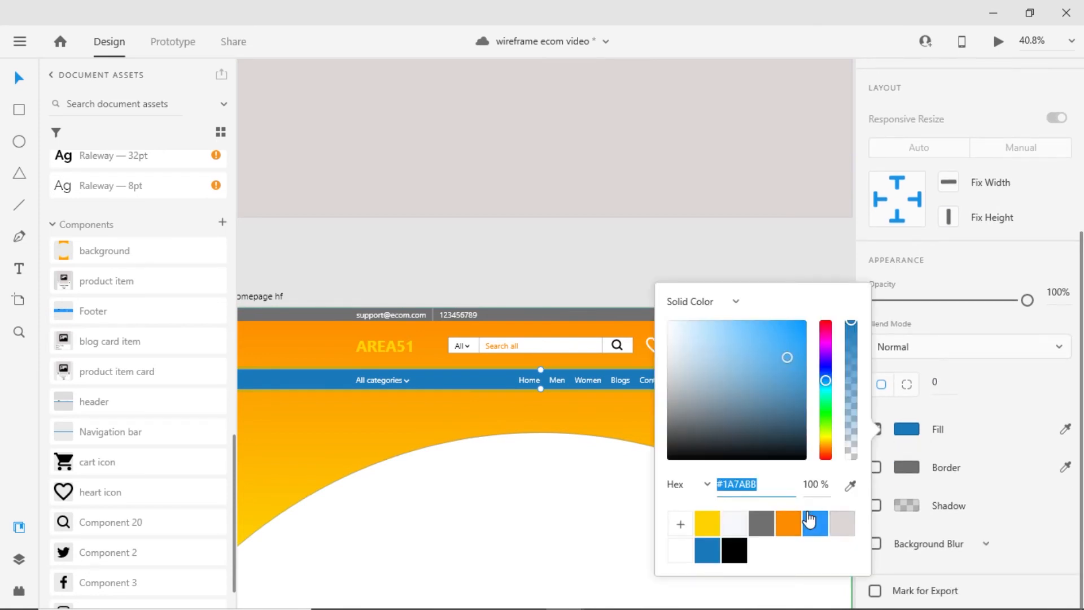
{"action": "left_click", "coordinate": [761, 524]}
{"action": "left_click", "coordinate": [718, 384]}
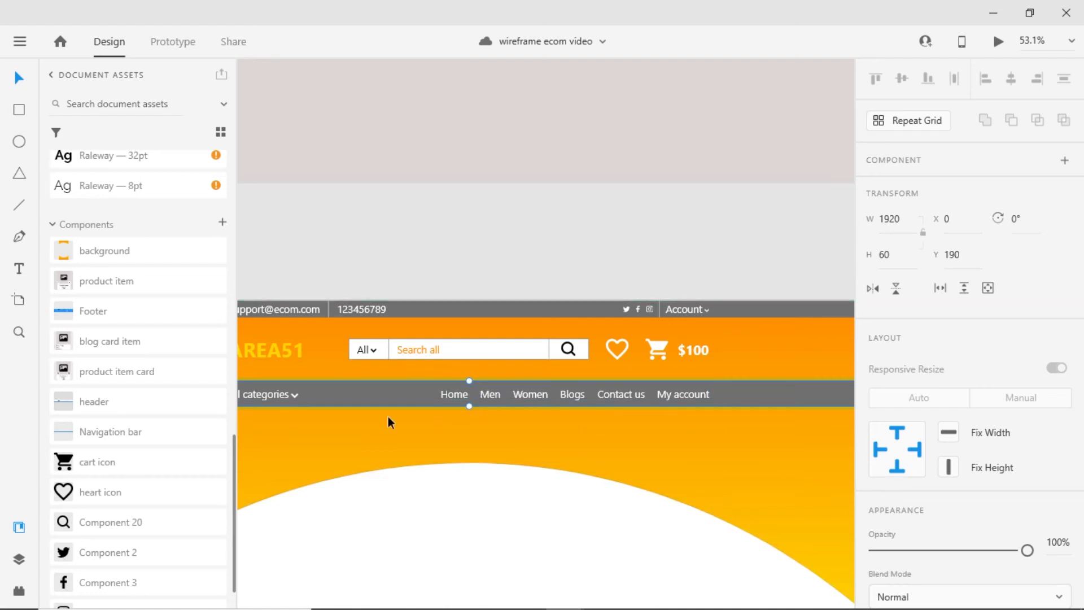
Draw a rectangle about 100 by 60 over the Home link in the navigation bar and arrange it behind the link text.
{"action": "left_click", "coordinate": [18, 109]}
{"action": "left_click_drag", "start_coordinate": [435, 382], "coordinate": [477, 406]}
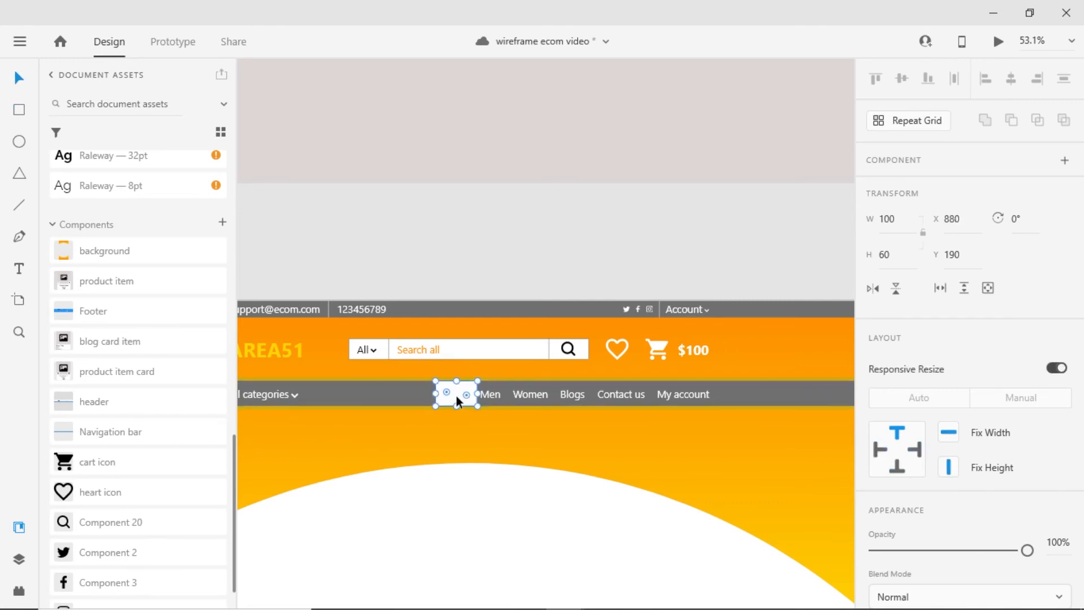
{"action": "right_click", "coordinate": [456, 395]}
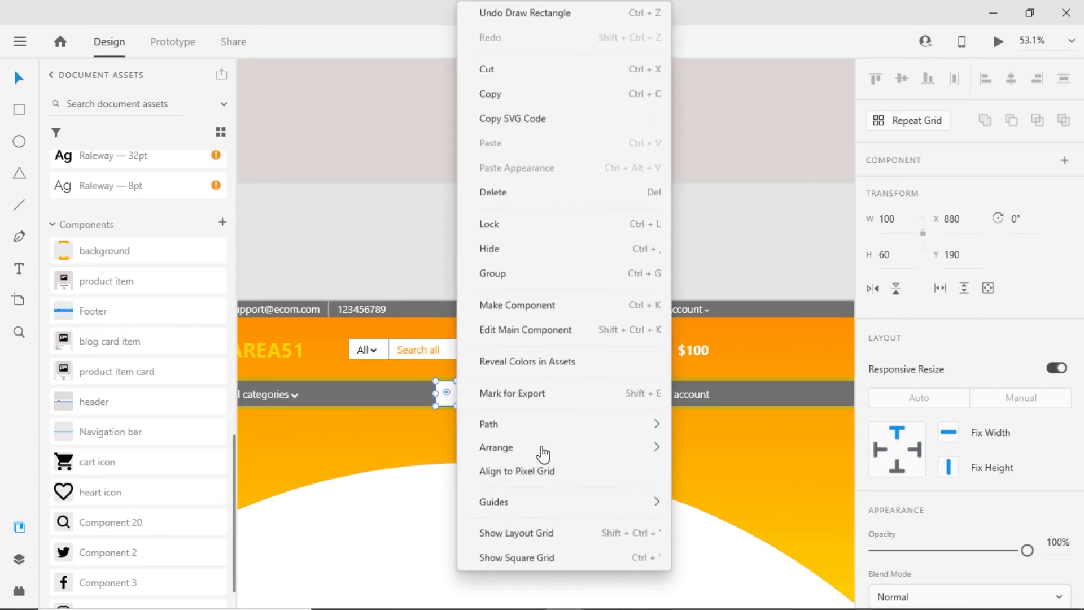
{"action": "mouse_move", "coordinate": [579, 450]}
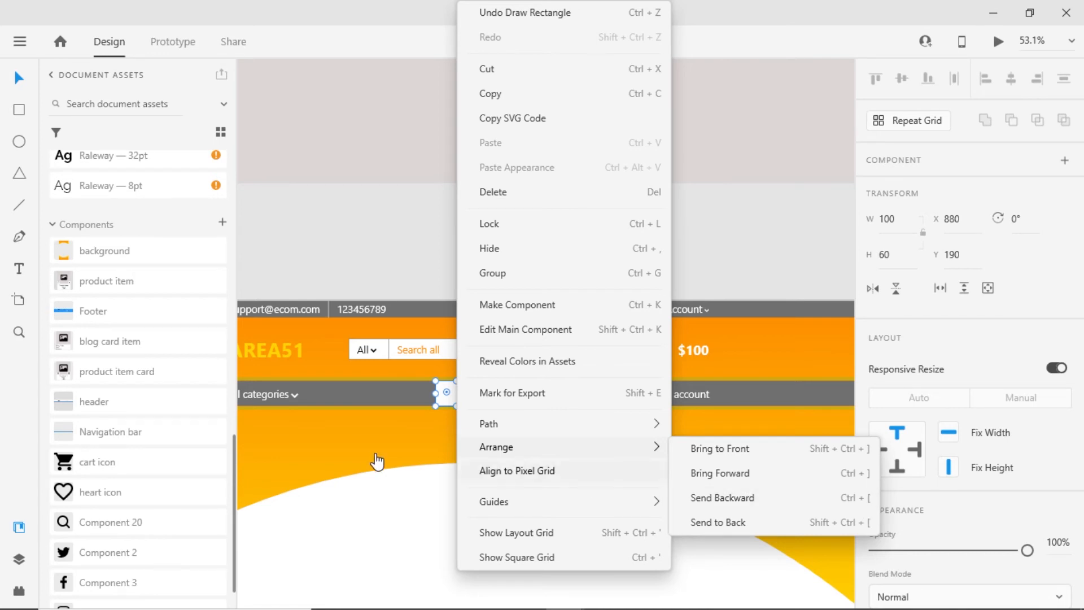
{"action": "left_click", "coordinate": [455, 395]}
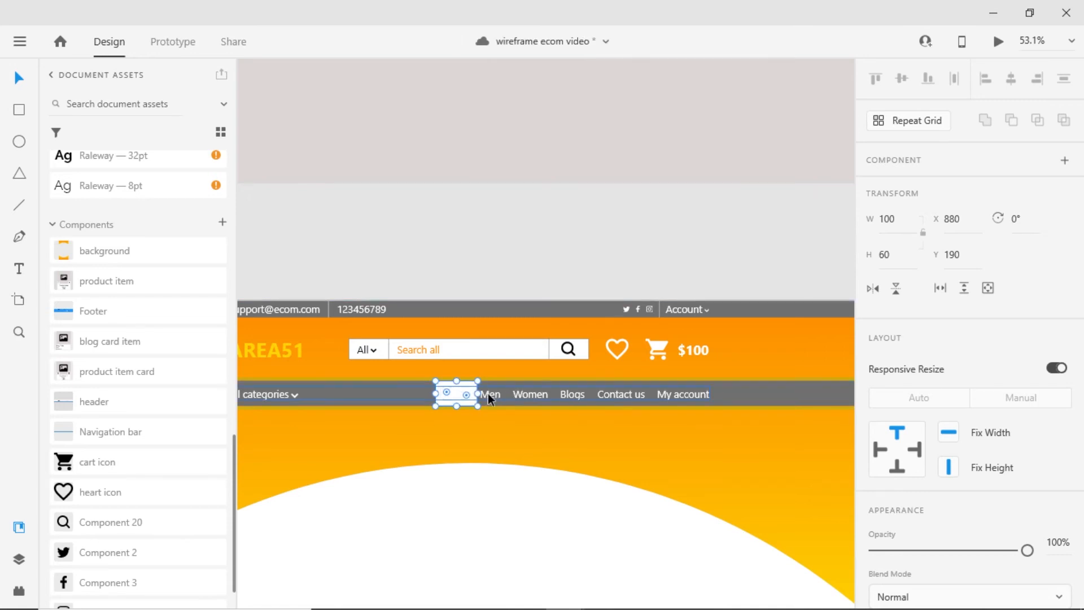
Fill the "Home" link text with orange #FE8D01.
{"action": "double_click", "coordinate": [452, 394]}
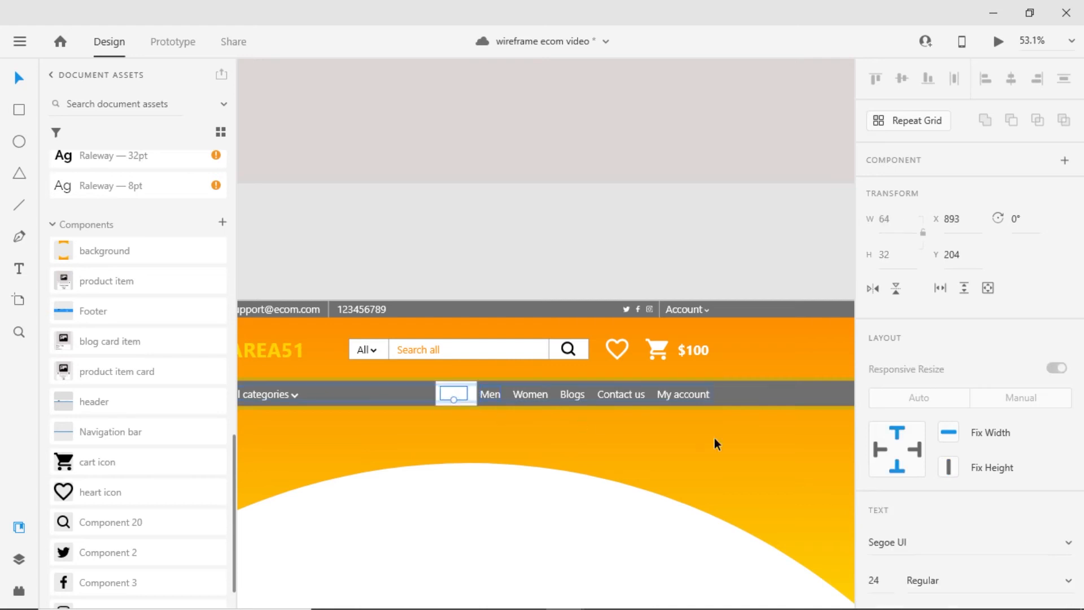
{"action": "scroll", "coordinate": [925, 487], "scroll_direction": "down", "scroll_amount": 5}
{"action": "scroll", "coordinate": [939, 480], "scroll_direction": "down", "scroll_amount": 3}
{"action": "left_click", "coordinate": [907, 432]}
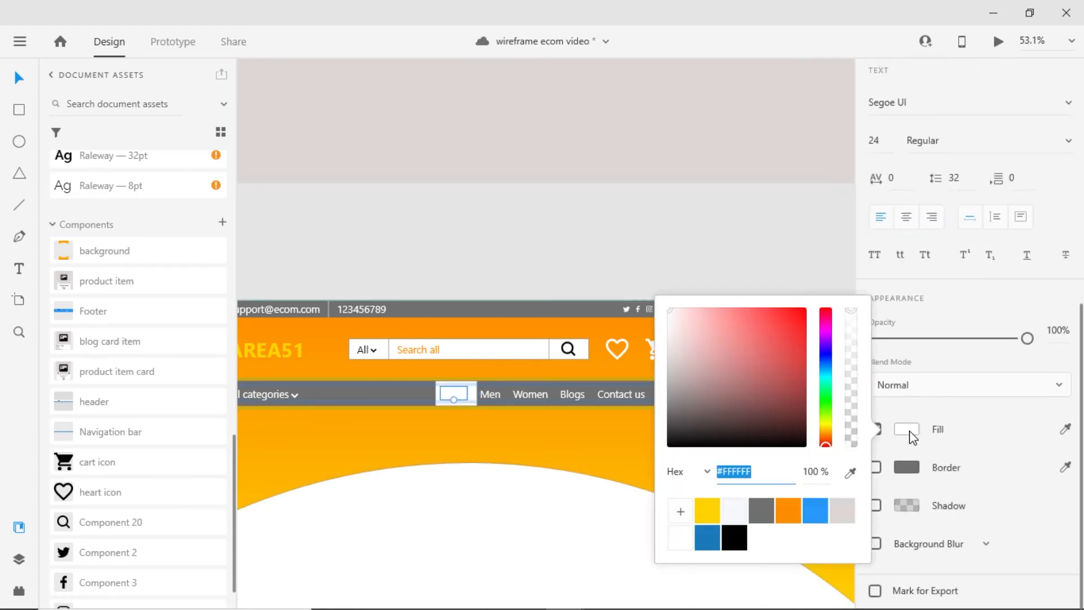
{"action": "left_click", "coordinate": [794, 506]}
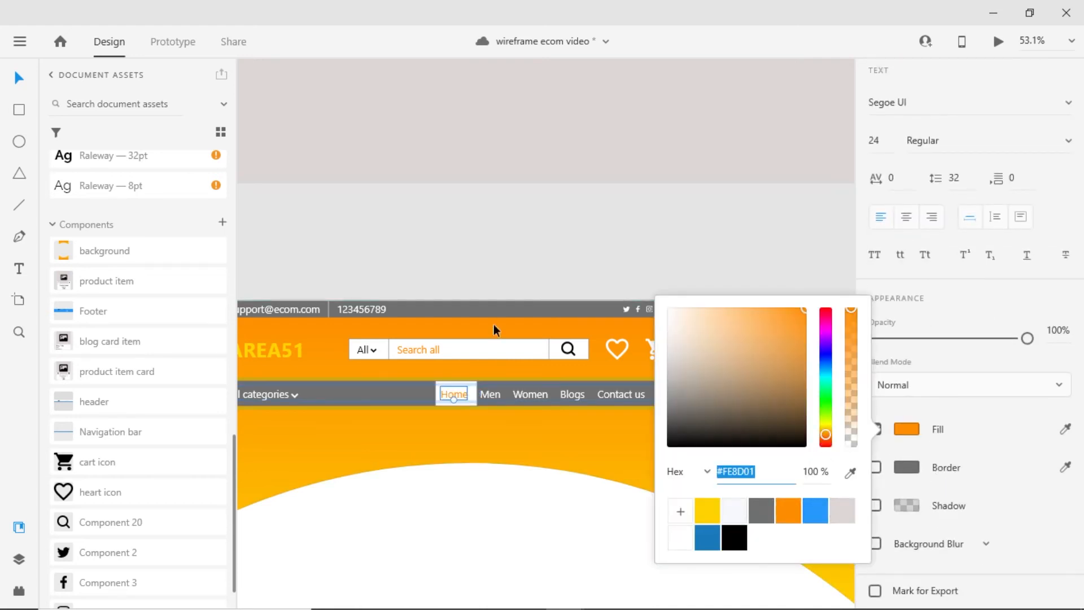
Fill the rectangle behind the Home link with yellow, without a border, and set the Home text back to white.
{"action": "left_click", "coordinate": [472, 393]}
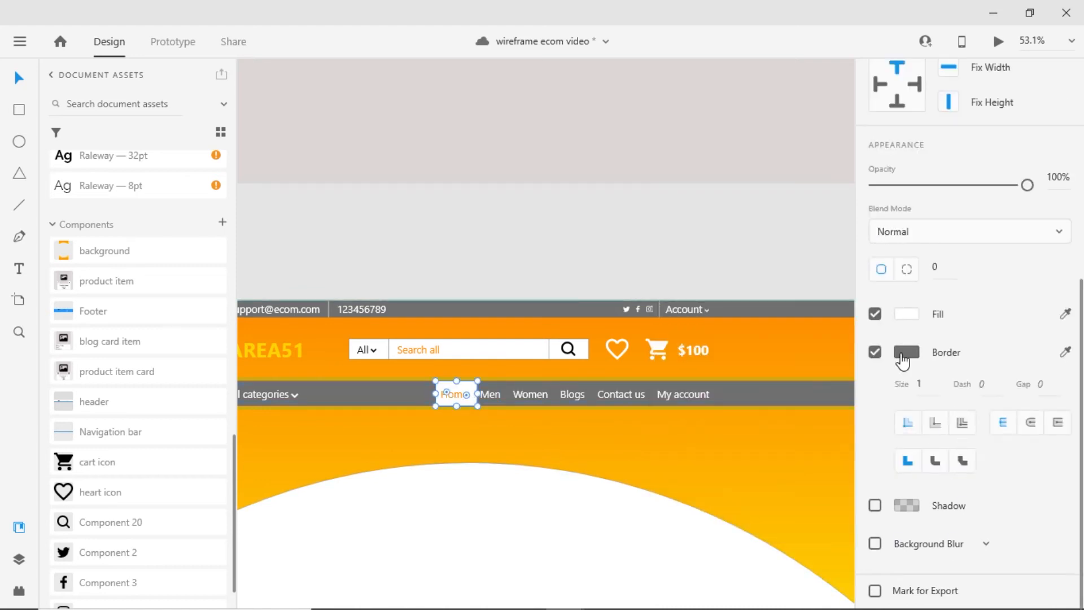
{"action": "left_click", "coordinate": [906, 314]}
{"action": "left_click", "coordinate": [985, 361]}
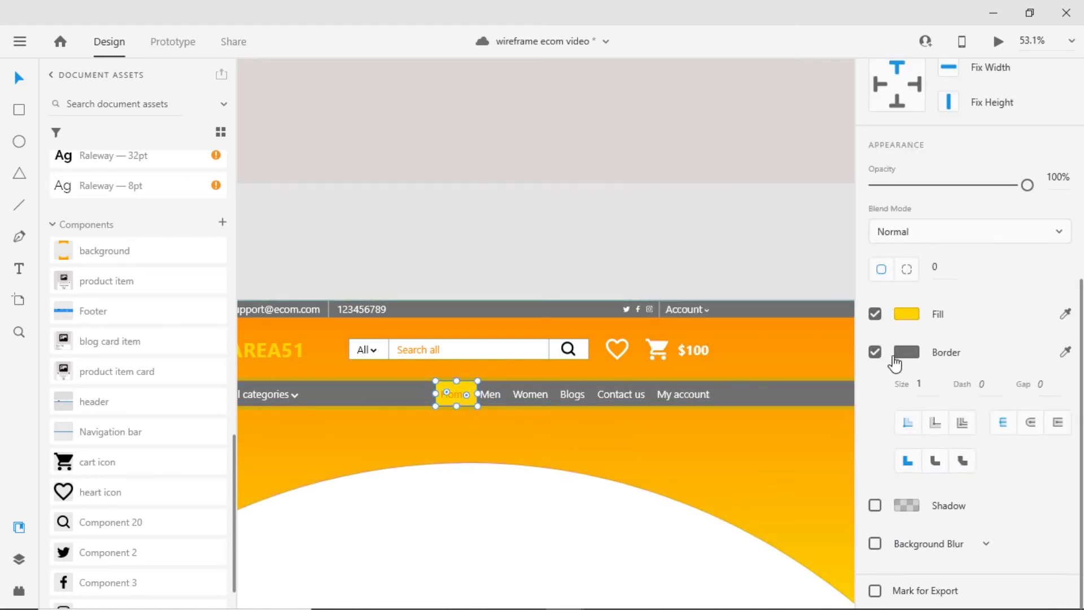
{"action": "scroll", "coordinate": [876, 361], "scroll_direction": "up", "scroll_amount": 2}
{"action": "left_click", "coordinate": [612, 223]}
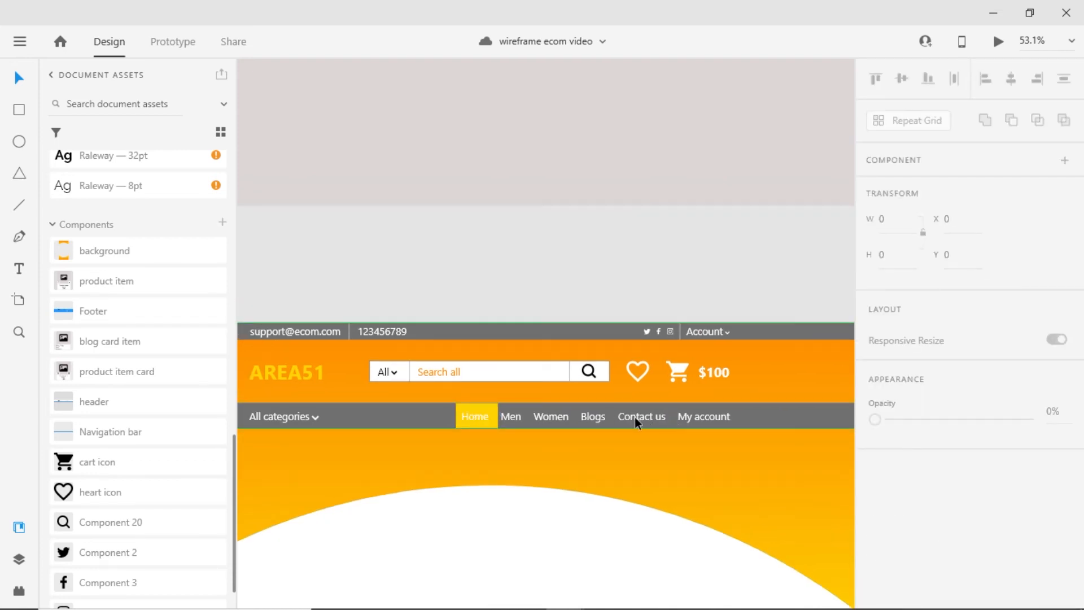
Shift the links from Home to Contact us left together with Home's yellow highlight, and add a "Checkout" link before My account.
{"action": "double_click", "coordinate": [477, 417]}
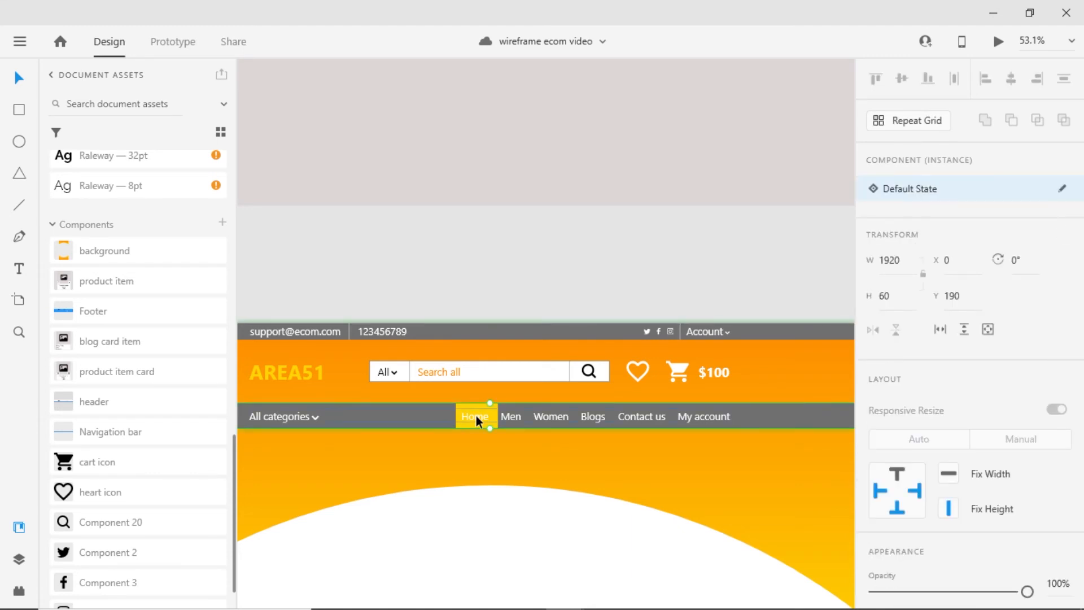
{"action": "double_click", "coordinate": [477, 417]}
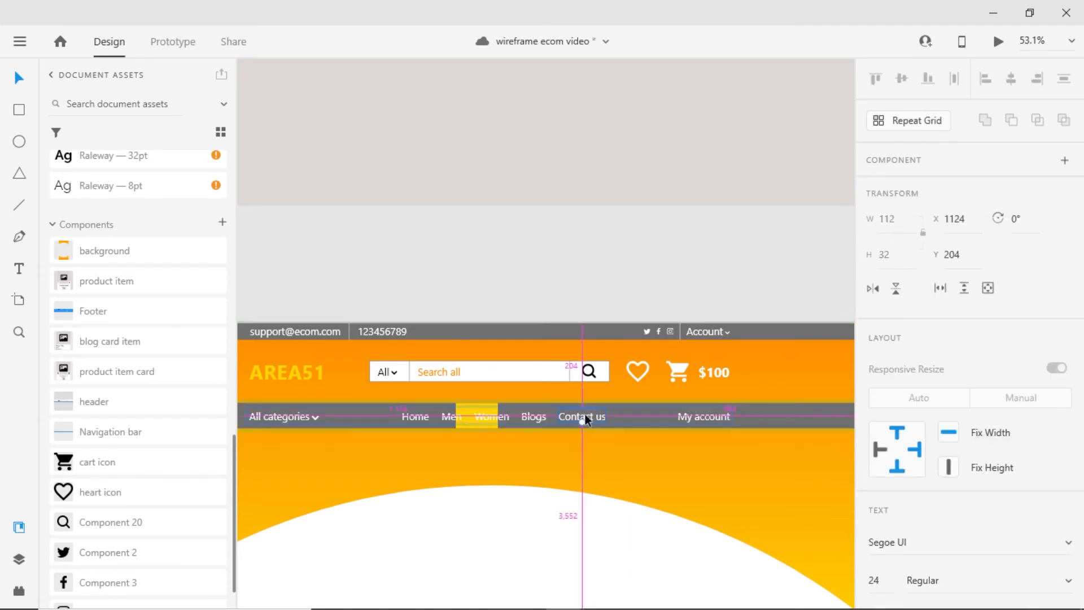
{"action": "left_click_drag", "start_coordinate": [586, 418], "coordinate": [638, 415]}
{"action": "double_click", "coordinate": [638, 416]}
{"action": "type", "text": "Checkout"}
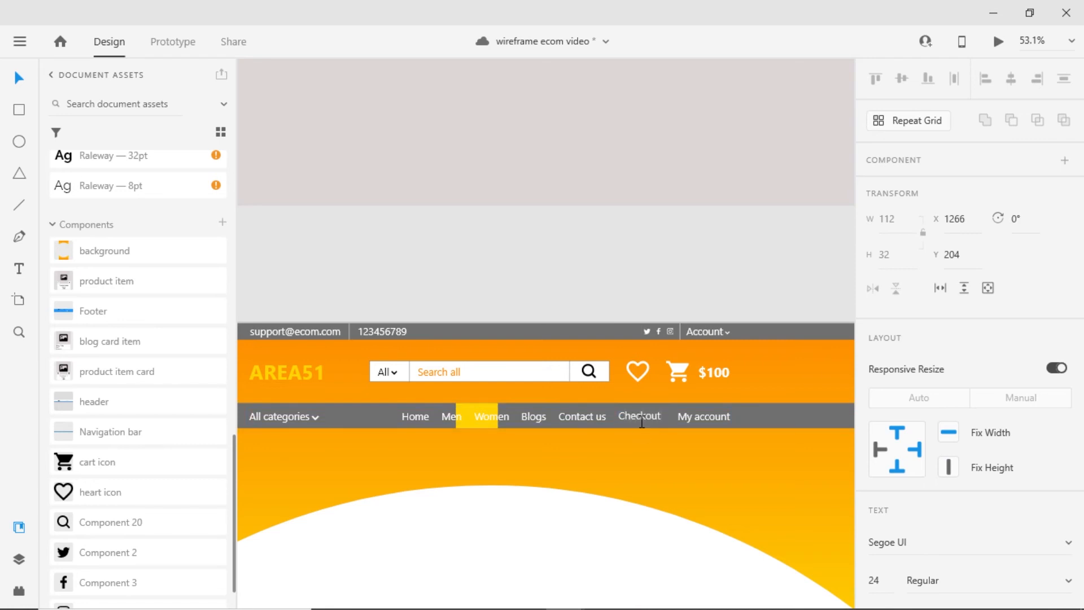
{"action": "left_click", "coordinate": [474, 420]}
{"action": "left_click_drag", "start_coordinate": [473, 420], "coordinate": [419, 420]}
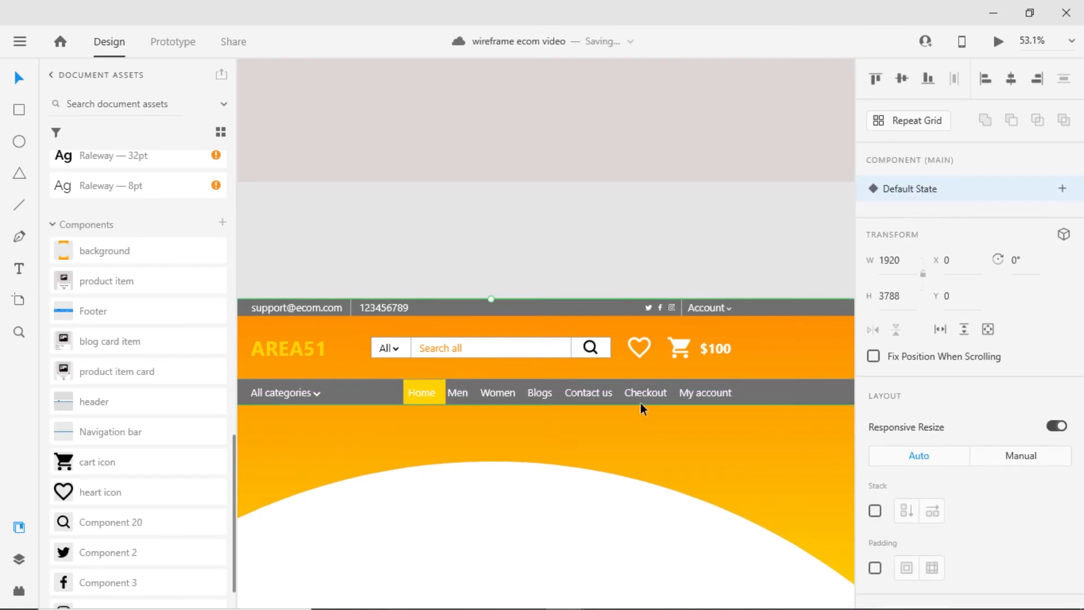
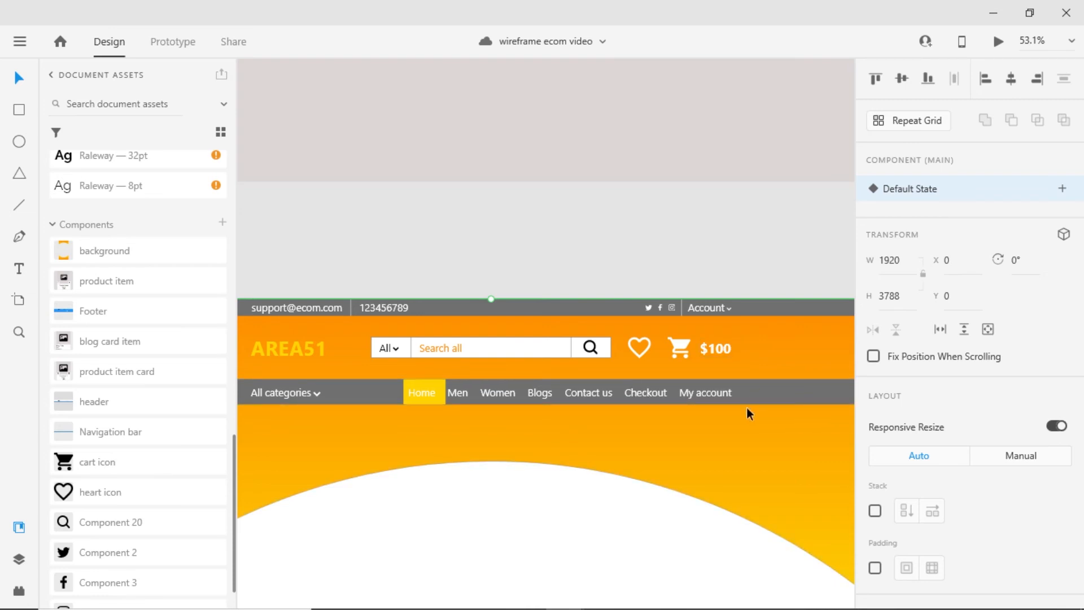
Draw a rectangle about 292 by 291 from the header's top edge over the heart, cart and price area.
{"action": "scroll", "coordinate": [746, 408], "scroll_direction": "right", "scroll_amount": 1}
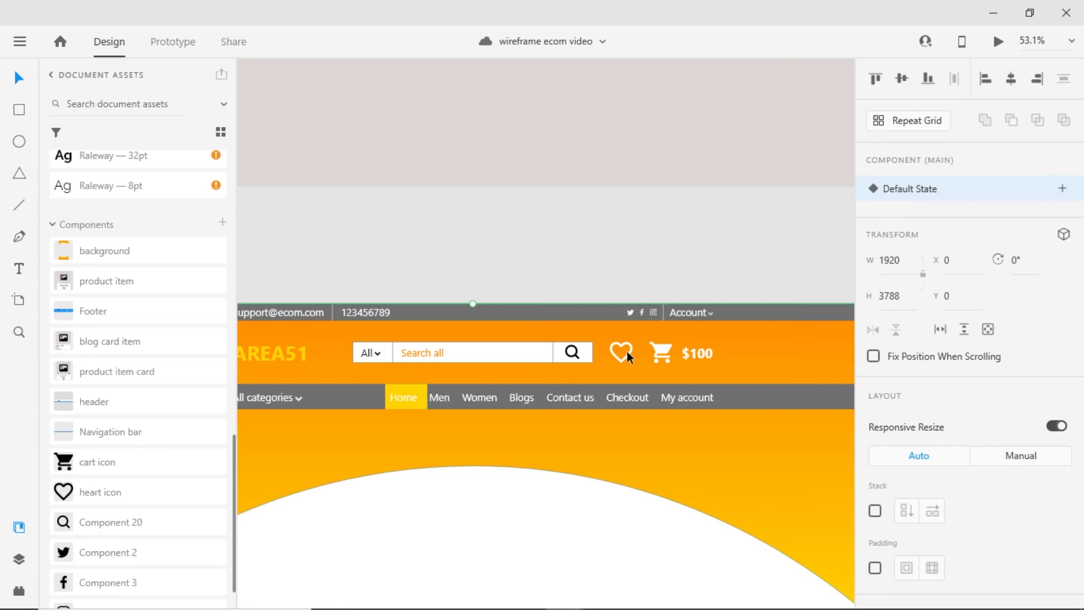
{"action": "left_click", "coordinate": [19, 109]}
{"action": "left_click_drag", "start_coordinate": [604, 304], "coordinate": [728, 425]}
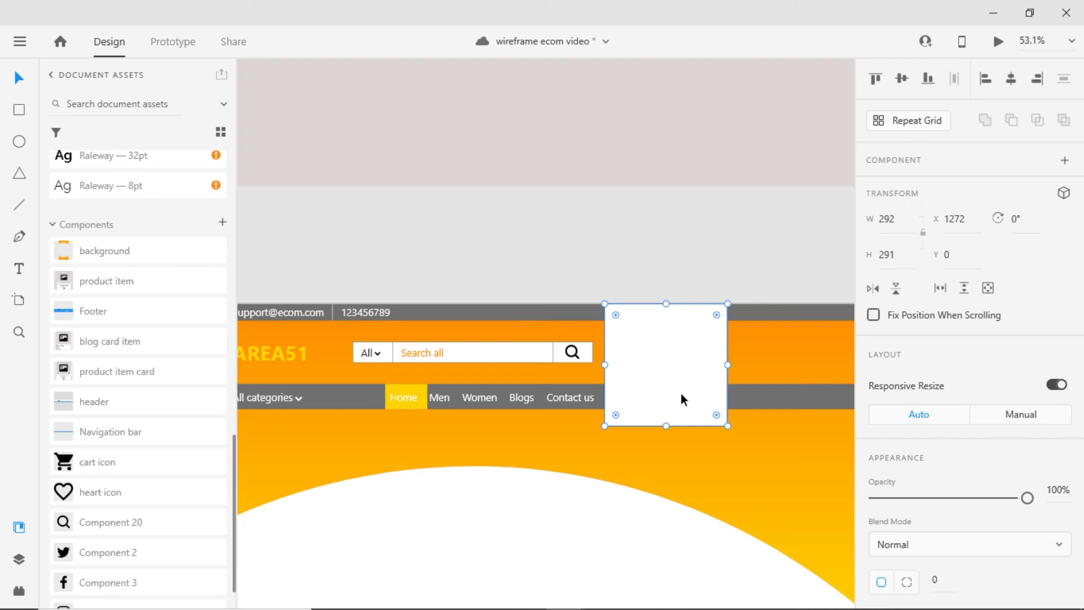
Add an anchor point midway along the new rectangle's bottom edge, pull it up into a notch, and lower the two bottom corners.
{"action": "double_click", "coordinate": [675, 384]}
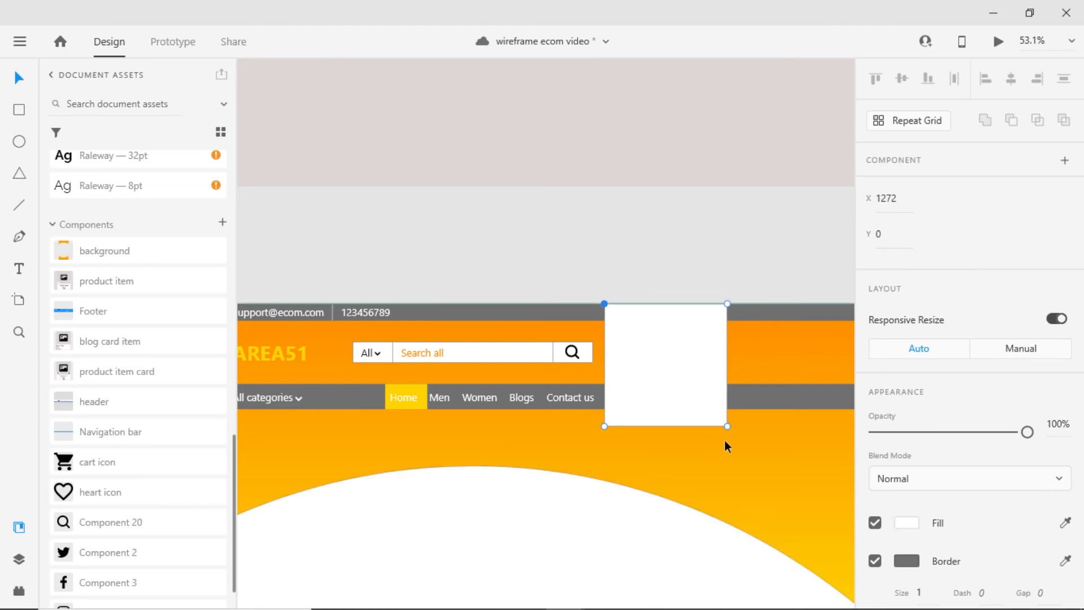
{"action": "left_click", "coordinate": [604, 426], "text": "shift"}
{"action": "mouse_move", "coordinate": [603, 427]}
{"action": "left_mouse_down"}
{"action": "mouse_move", "coordinate": [625, 405]}
{"action": "mouse_move", "coordinate": [609, 423]}
{"action": "mouse_move", "coordinate": [565, 407]}
{"action": "mouse_move", "coordinate": [595, 414]}
{"action": "left_mouse_up"}
{"action": "key", "text": "ctrl+z"}
{"action": "left_click", "coordinate": [660, 427]}
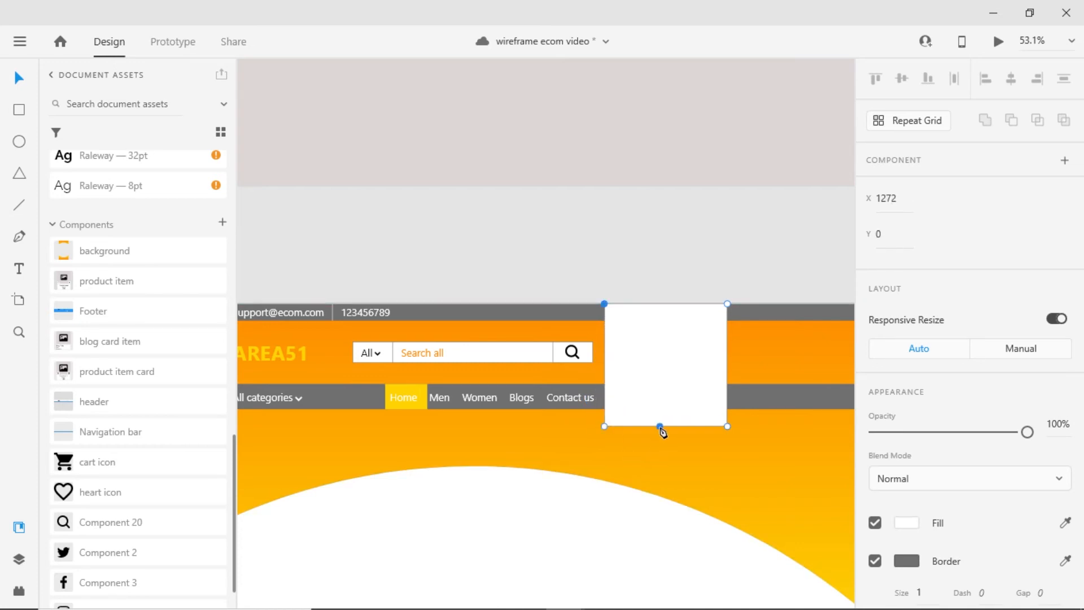
{"action": "left_click_drag", "start_coordinate": [661, 427], "coordinate": [665, 427]}
{"action": "left_click", "coordinate": [664, 428]}
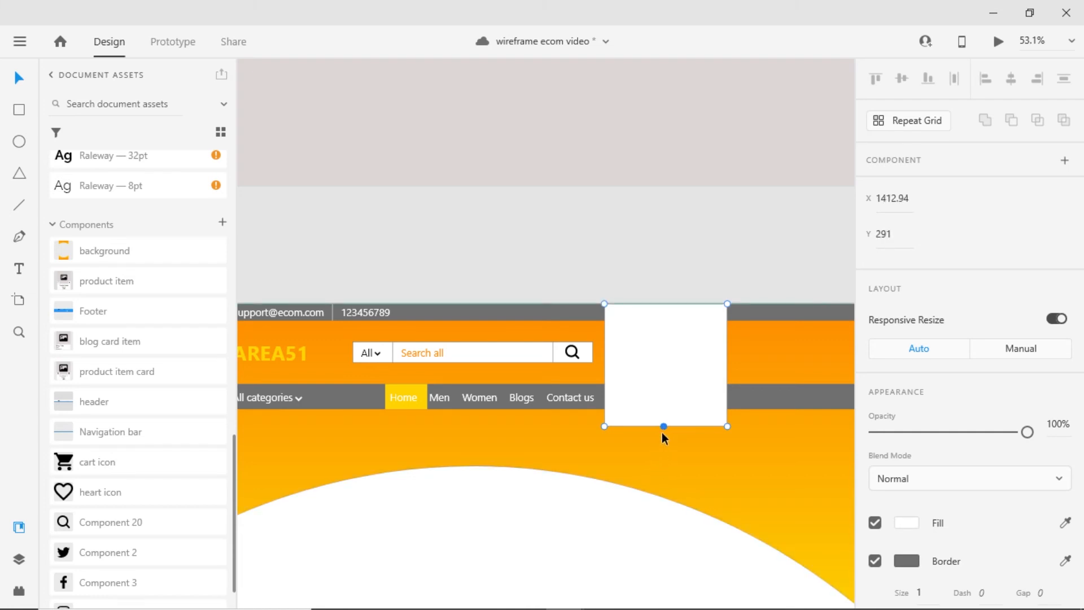
{"action": "left_click_drag", "start_coordinate": [663, 428], "coordinate": [659, 402]}
{"action": "left_click_drag", "start_coordinate": [658, 402], "coordinate": [659, 414]}
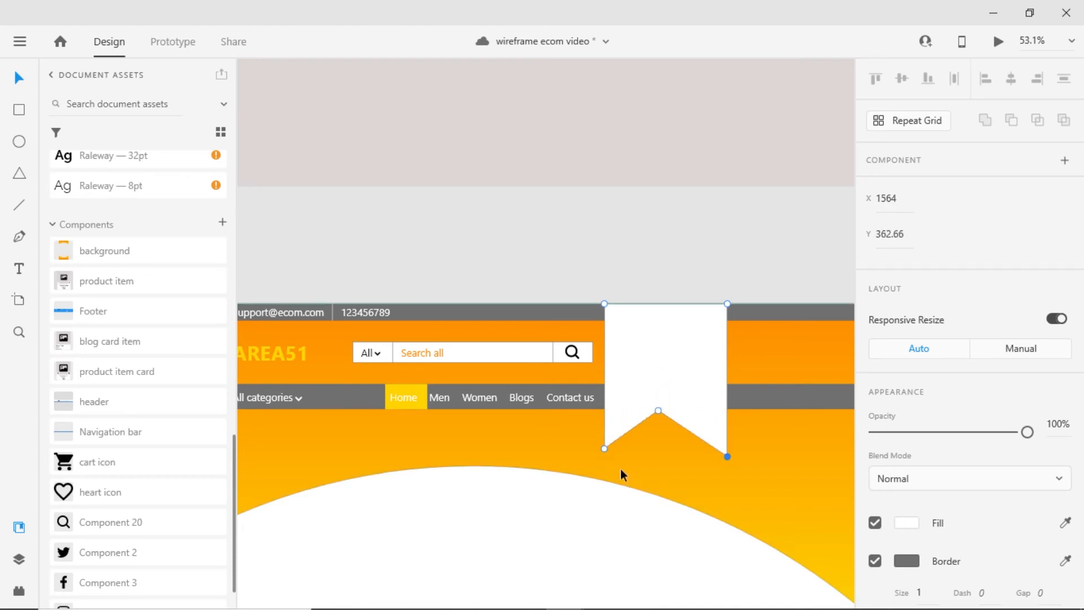
Convert the white shape's lower corner points to curves and adjust their positions and handles to form two rounded lobes around the notch.
{"action": "double_click", "coordinate": [604, 450]}
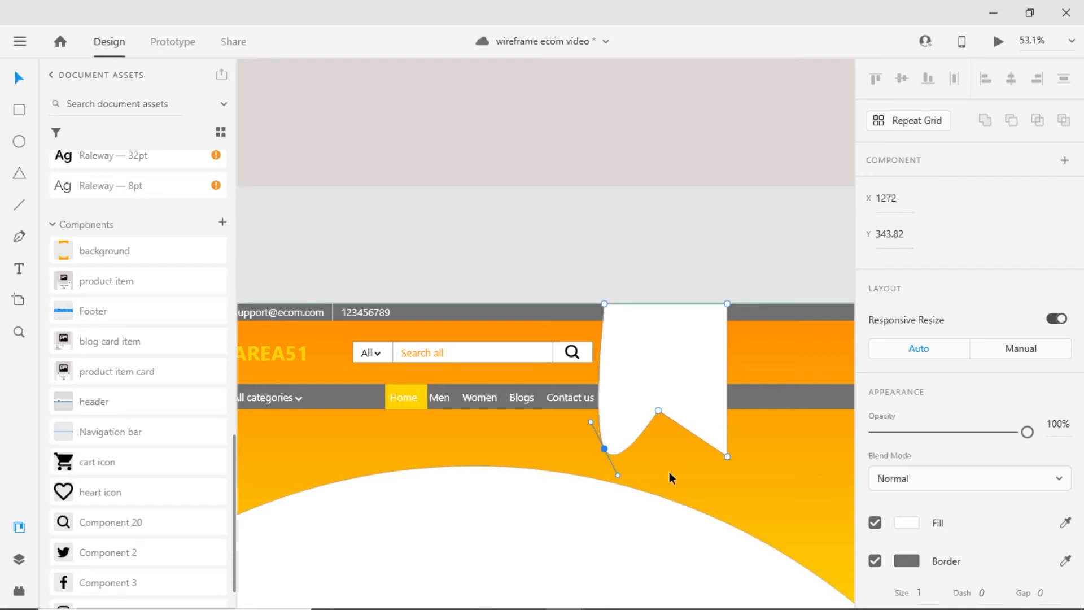
{"action": "double_click", "coordinate": [658, 411]}
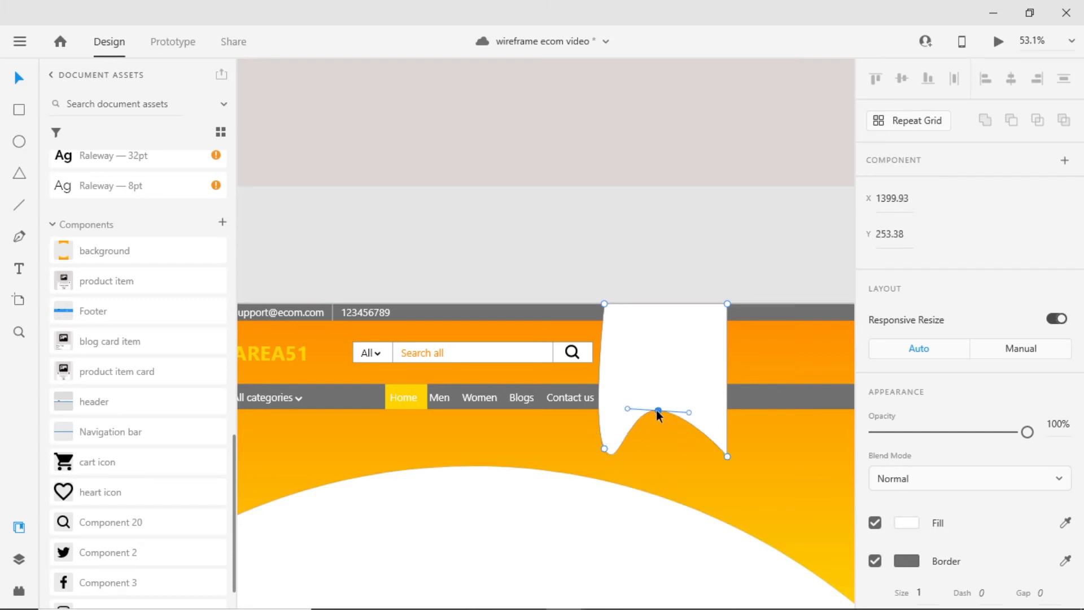
{"action": "double_click", "coordinate": [726, 455]}
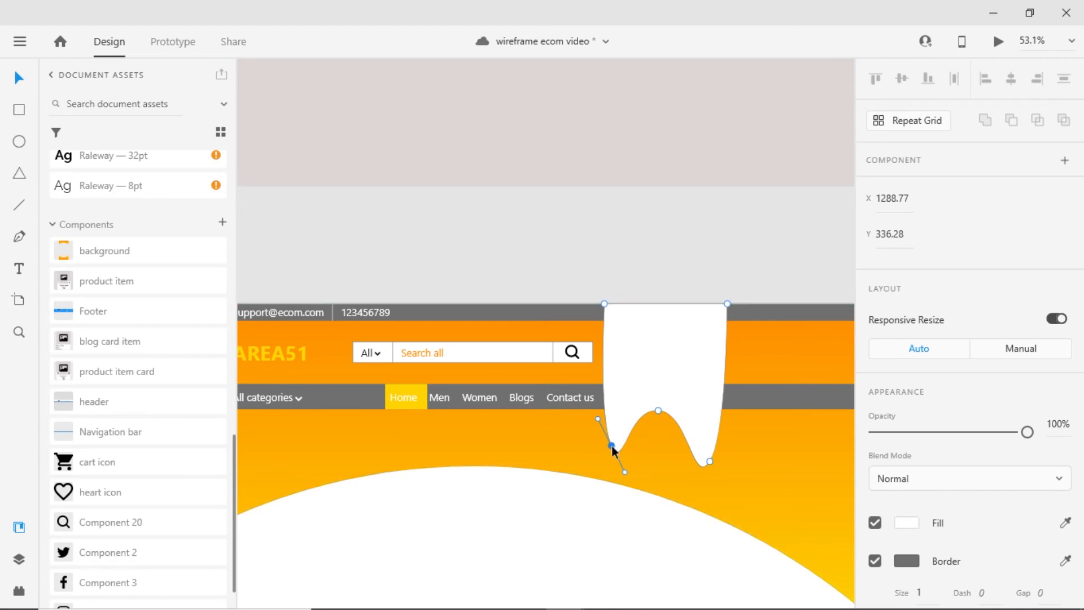
{"action": "key", "text": "Delete"}
{"action": "left_click", "coordinate": [637, 391]}
{"action": "left_click_drag", "start_coordinate": [636, 390], "coordinate": [645, 500]}
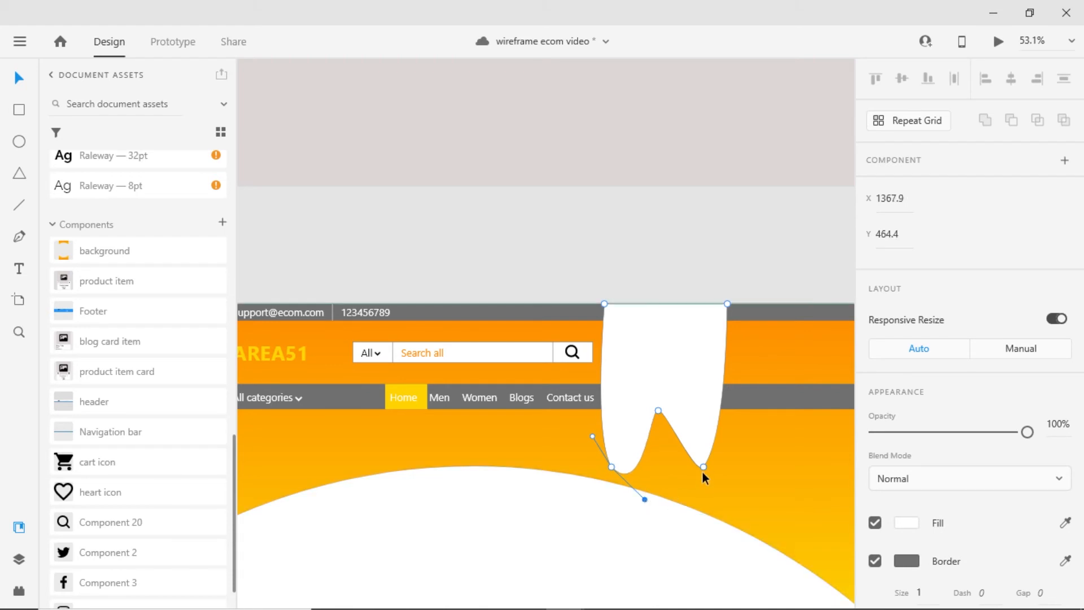
{"action": "left_click", "coordinate": [704, 467]}
{"action": "mouse_move", "coordinate": [696, 477]}
{"action": "left_mouse_down"}
{"action": "mouse_move", "coordinate": [667, 494]}
{"action": "mouse_move", "coordinate": [690, 473]}
{"action": "left_mouse_up"}
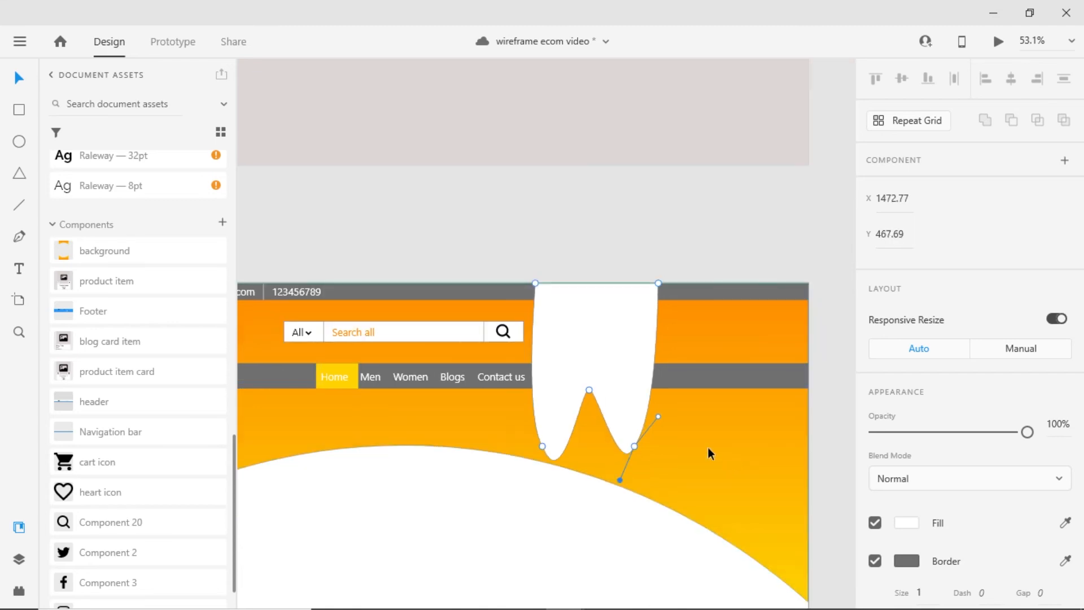
Remove the border from the white two-lobed shape and fill it with the saved yellow swatch.
{"action": "left_click", "coordinate": [708, 449]}
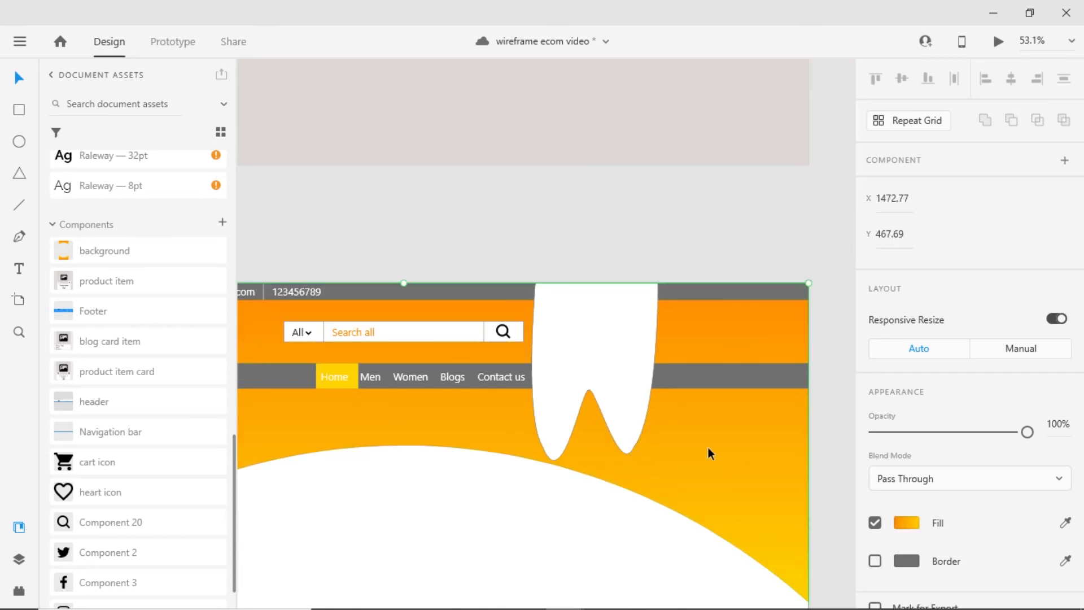
{"action": "left_click", "coordinate": [636, 383]}
{"action": "scroll", "coordinate": [959, 472], "scroll_direction": "down", "scroll_amount": 5}
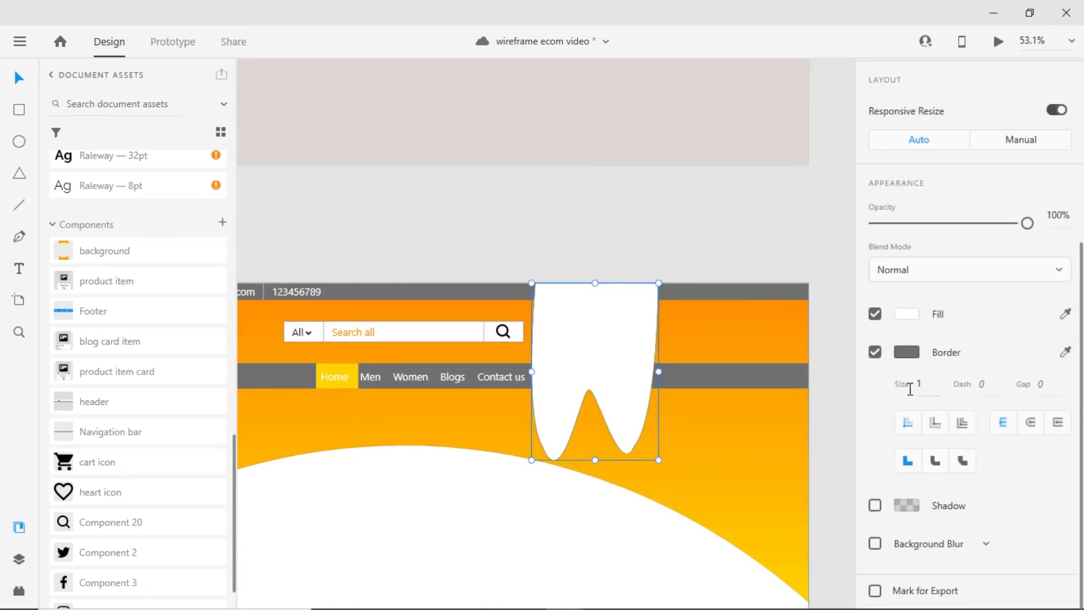
{"action": "left_click", "coordinate": [877, 353]}
{"action": "left_click", "coordinate": [909, 431]}
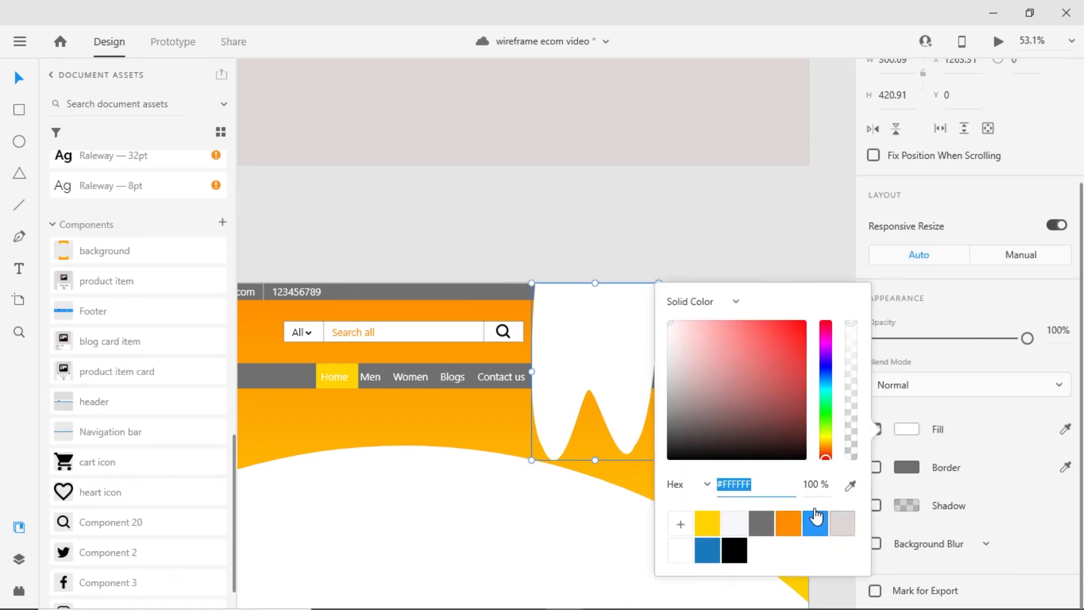
{"action": "left_click", "coordinate": [711, 524]}
{"action": "left_click", "coordinate": [638, 395]}
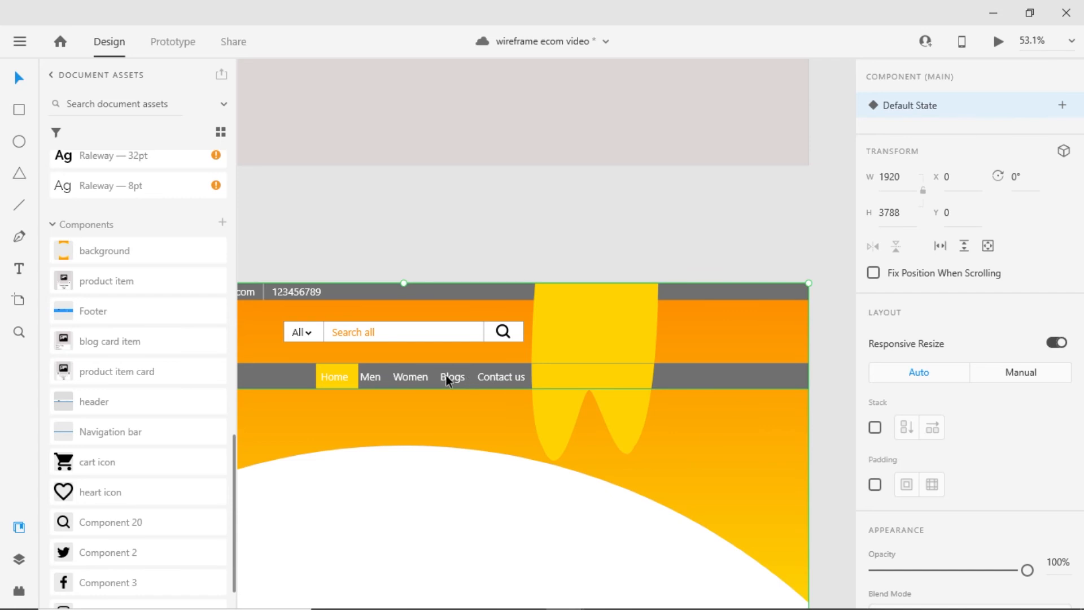
Ungroup the header and send the yellow two-lobed shape backward, behind the navigation bar, heart, cart and price.
{"action": "left_click", "coordinate": [712, 380]}
{"action": "scroll", "coordinate": [714, 389], "scroll_direction": "left", "scroll_amount": 2}
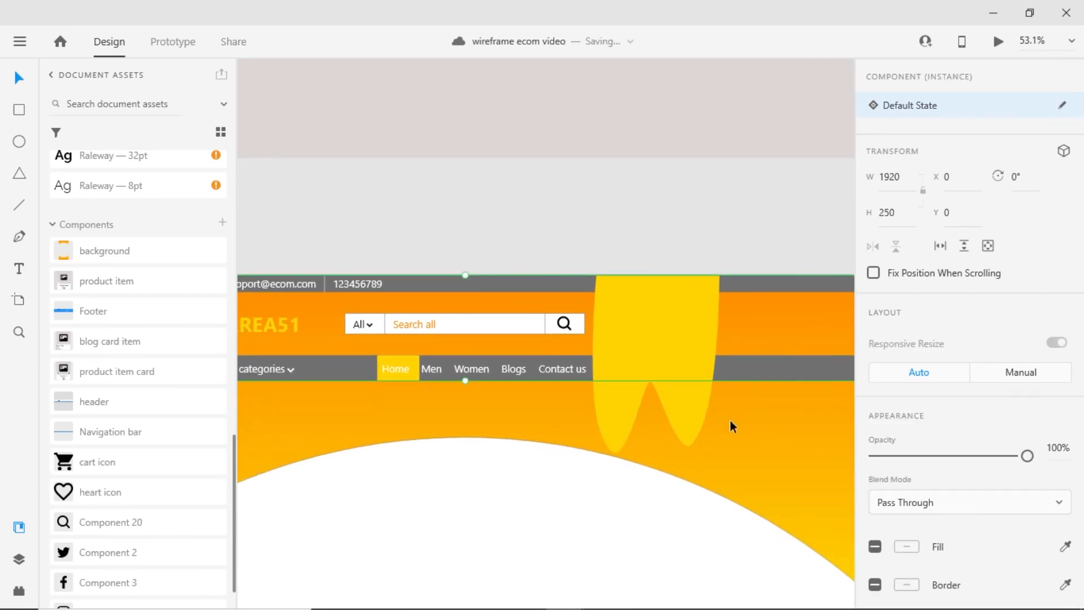
{"action": "key", "text": "ctrl+shift+g"}
{"action": "left_click", "coordinate": [730, 421]}
{"action": "left_click", "coordinate": [706, 326]}
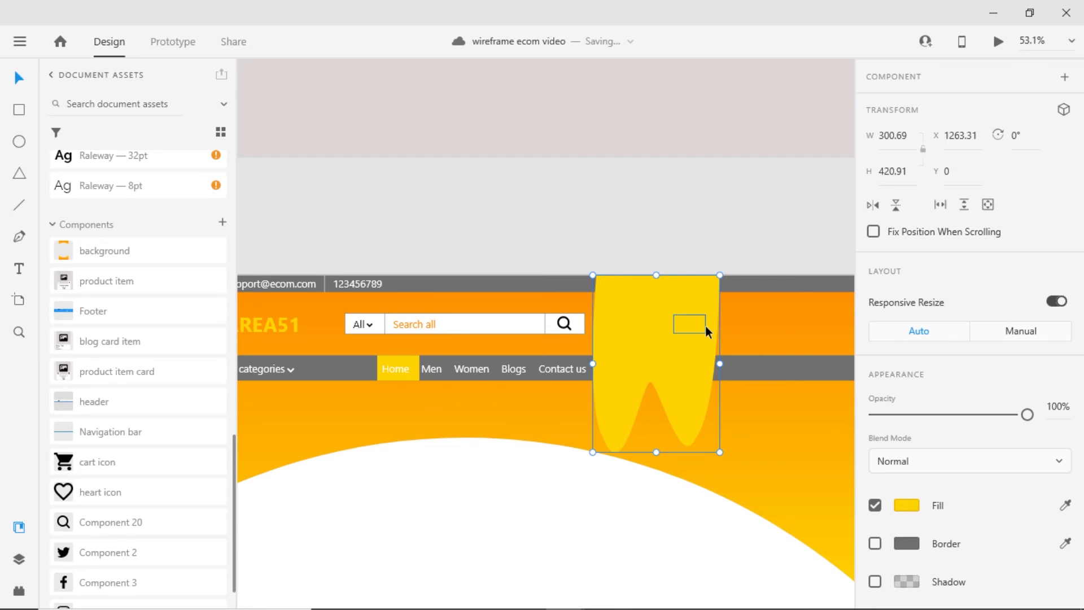
{"action": "key", "text": "ctrl+["}
{"action": "key", "text": "ctrl+["}
{"action": "key", "text": "ctrl+["}
{"action": "key", "text": "Escape"}
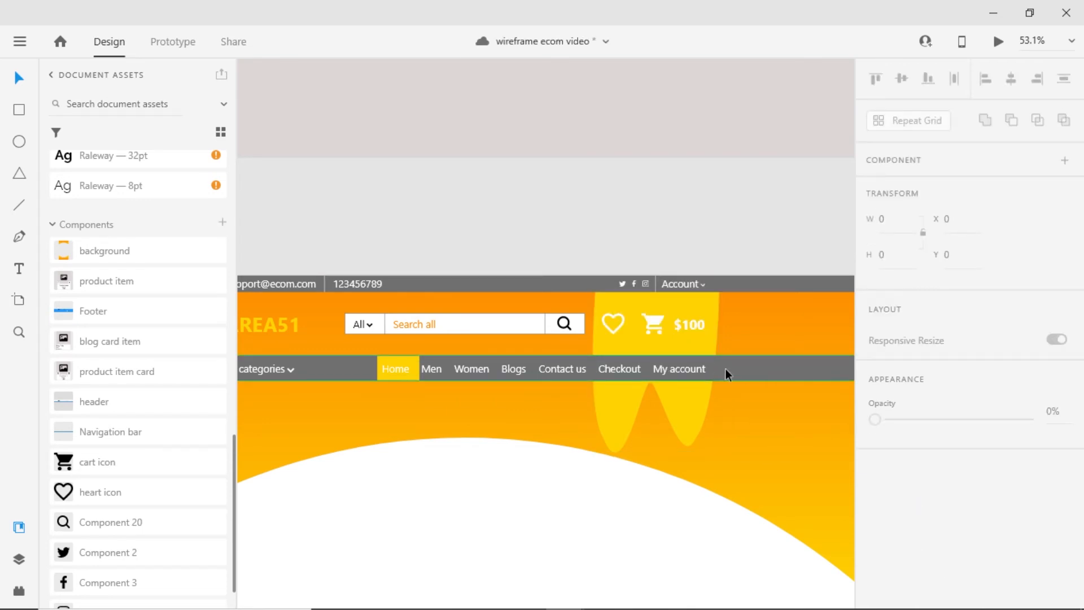
Reorder the grey navigation strip so it sits behind the yellow shape but above the page background.
{"action": "left_click", "coordinate": [744, 365]}
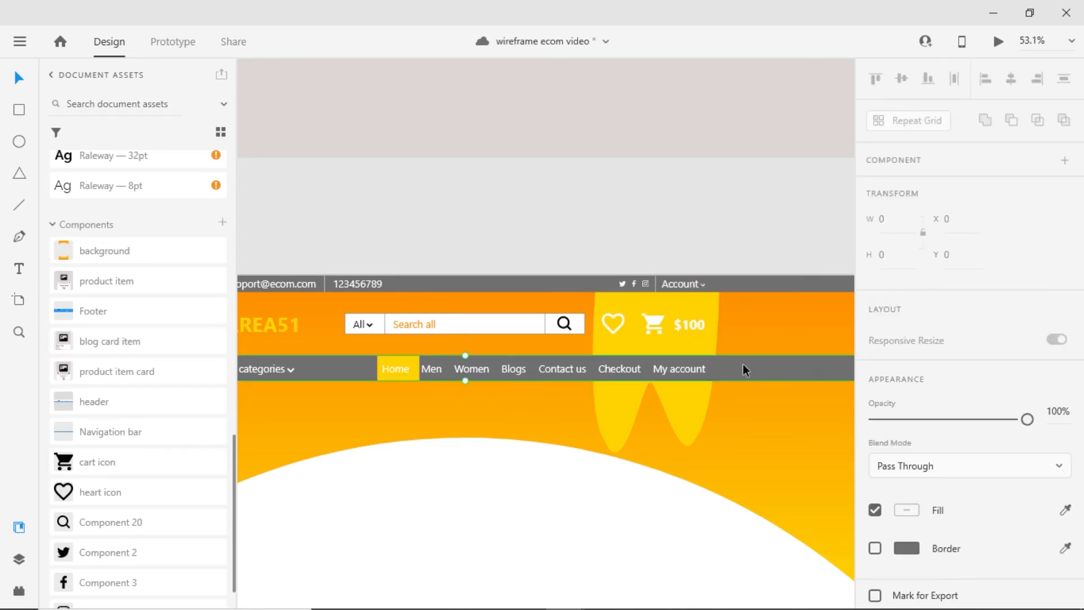
{"action": "left_click", "coordinate": [740, 406]}
{"action": "left_click", "coordinate": [758, 368]}
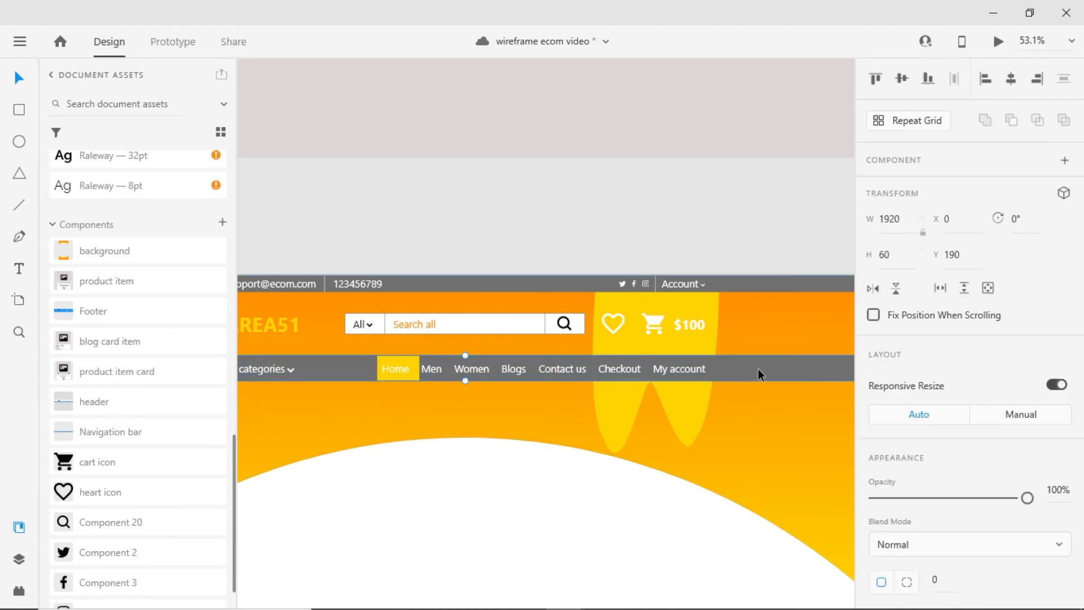
{"action": "key", "text": "ctrl+shift+["}
{"action": "key", "text": "ctrl+]"}
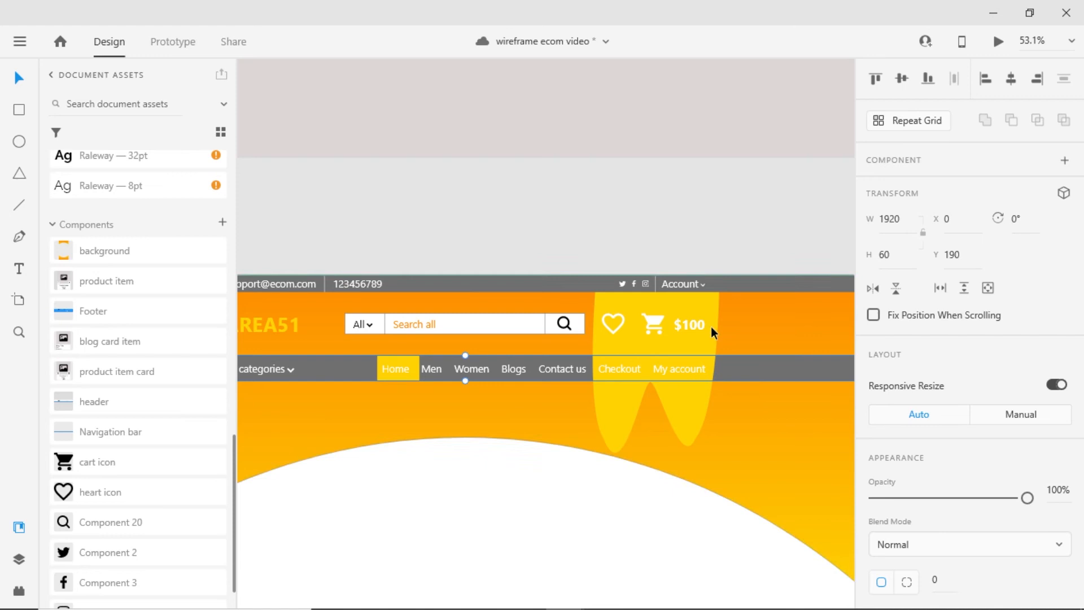
{"action": "left_click", "coordinate": [721, 432]}
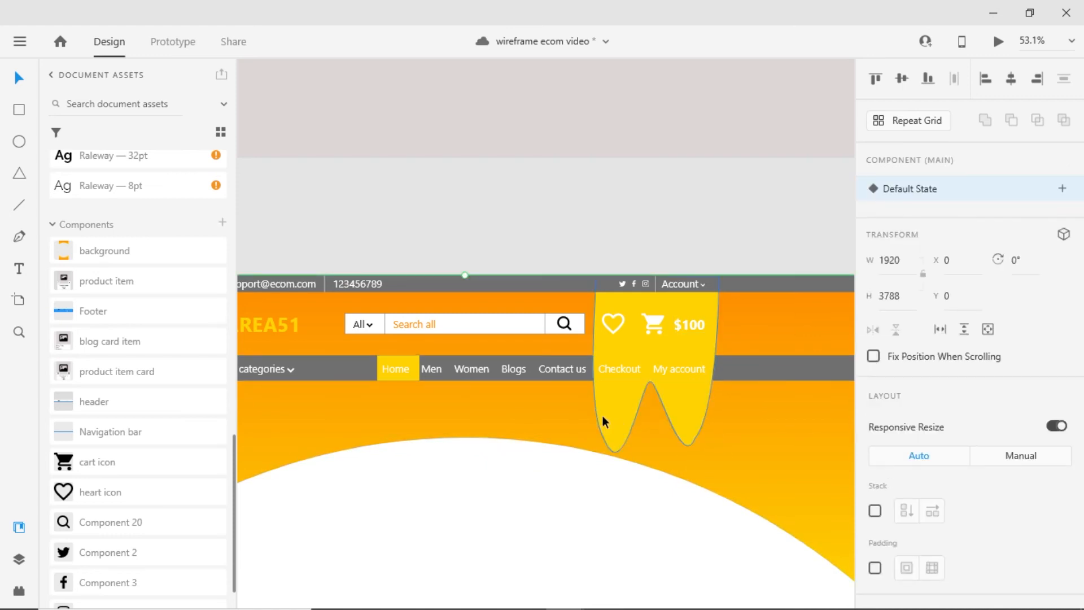
Select the gradient background component on the homepage hf artboard and lock it.
{"action": "scroll", "coordinate": [606, 408], "scroll_direction": "down", "scroll_amount": 1}
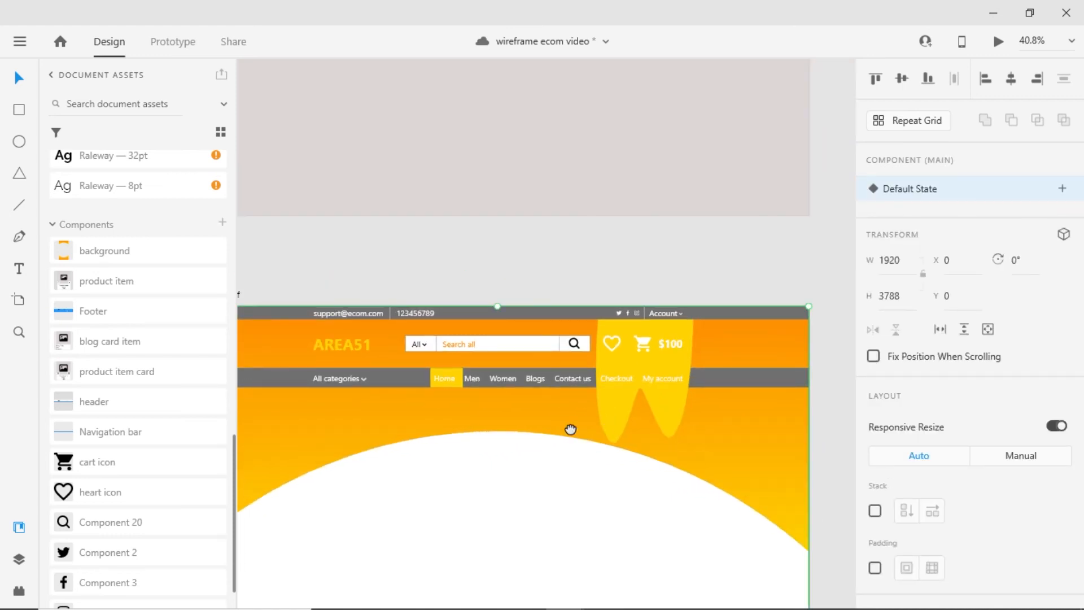
{"action": "left_click_drag", "start_coordinate": [571, 428], "coordinate": [585, 355]}
{"action": "scroll", "coordinate": [472, 288], "scroll_direction": "down", "scroll_amount": 1}
{"action": "left_click_drag", "start_coordinate": [484, 186], "coordinate": [506, 204]}
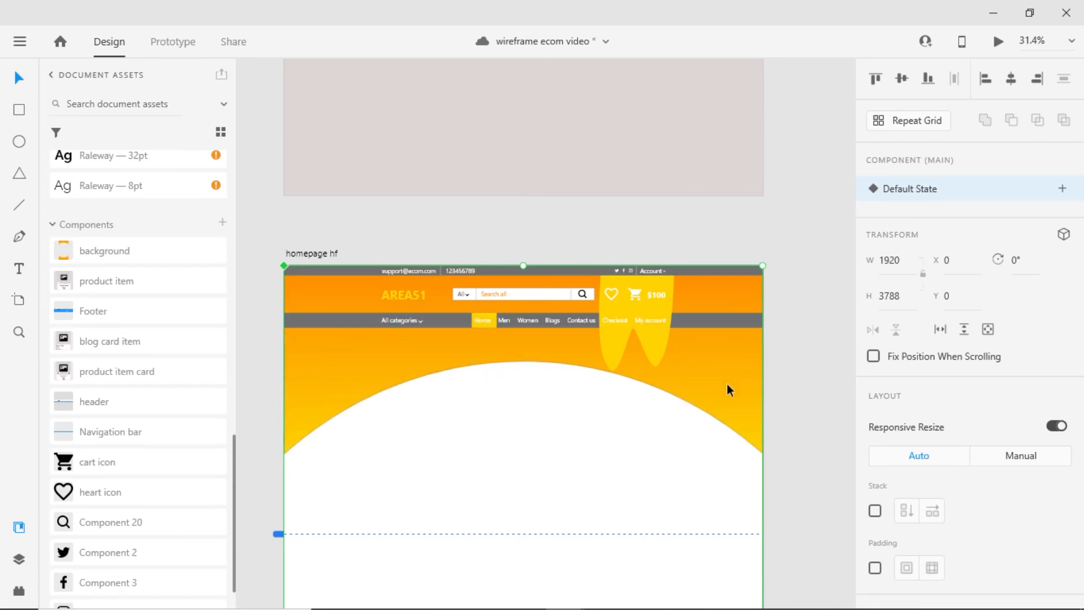
{"action": "left_click", "coordinate": [767, 391]}
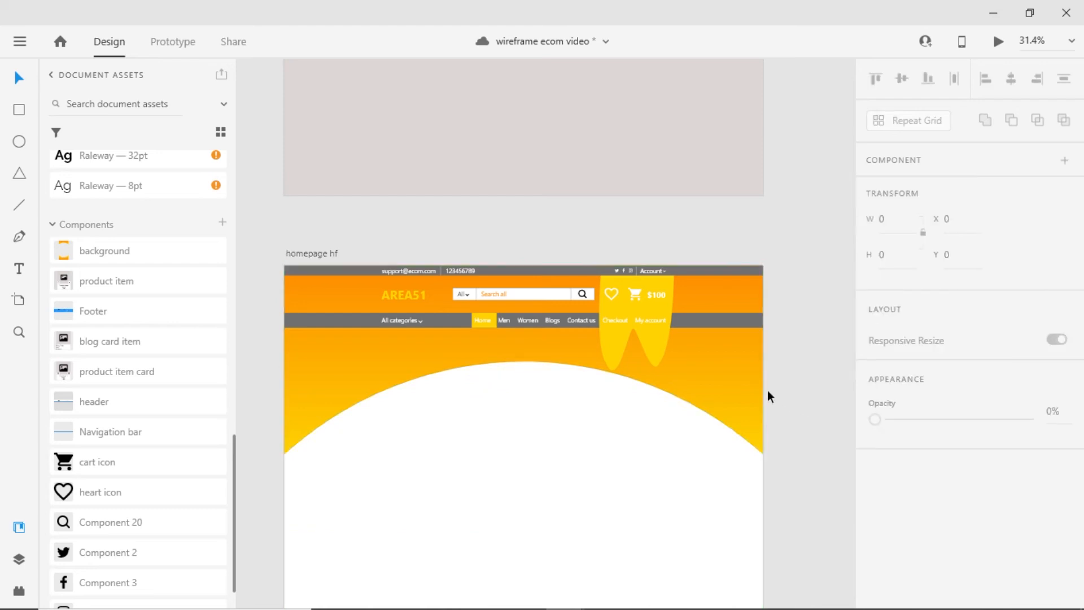
{"action": "left_click", "coordinate": [730, 388]}
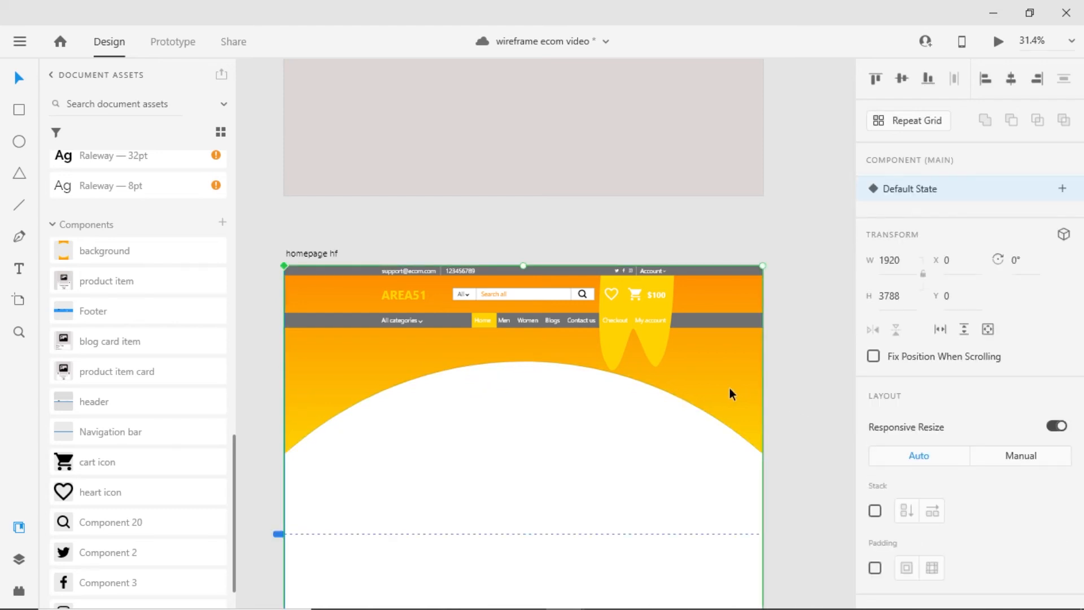
{"action": "key", "text": "ctrl+l"}
Group all header elements with the yellow shape, make the group a component and name it "HF header".
{"action": "left_click", "coordinate": [557, 477]}
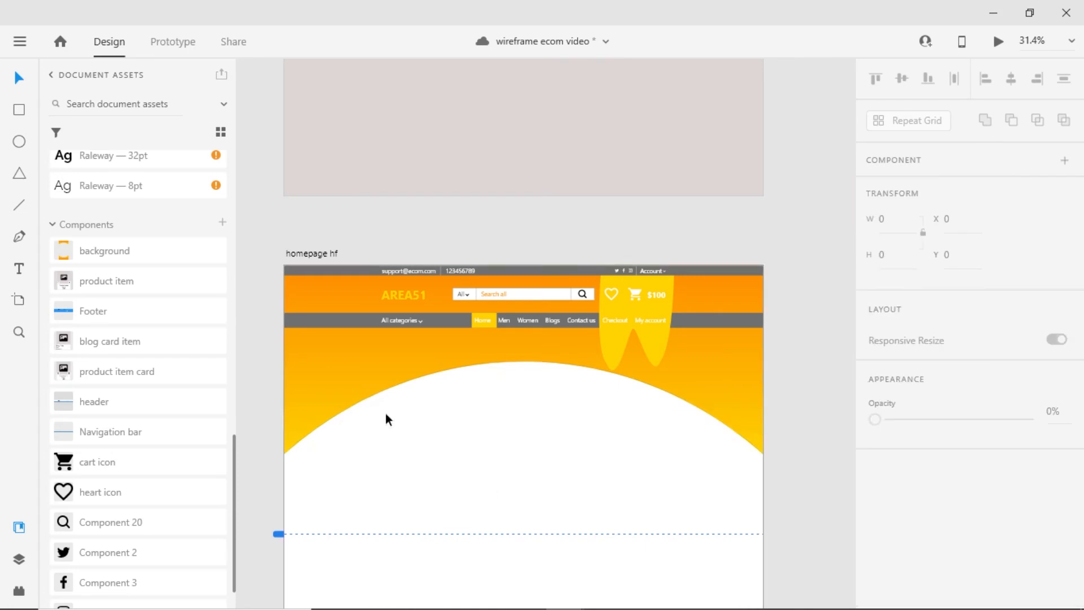
{"action": "left_click_drag", "start_coordinate": [326, 379], "coordinate": [729, 266]}
{"action": "key", "text": "ctrl+g"}
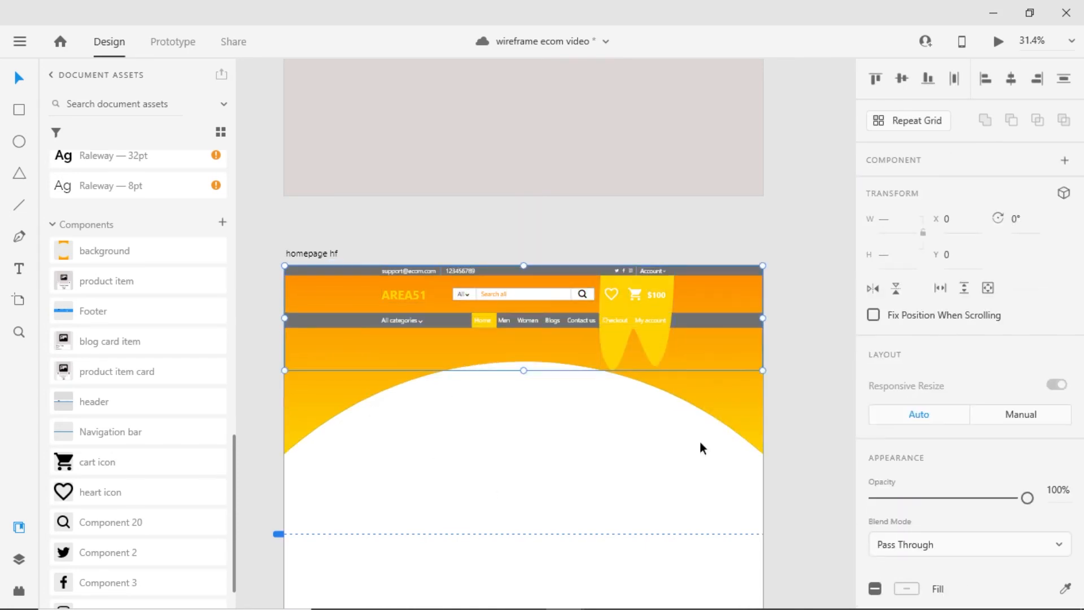
{"action": "key", "text": "ctrl+k"}
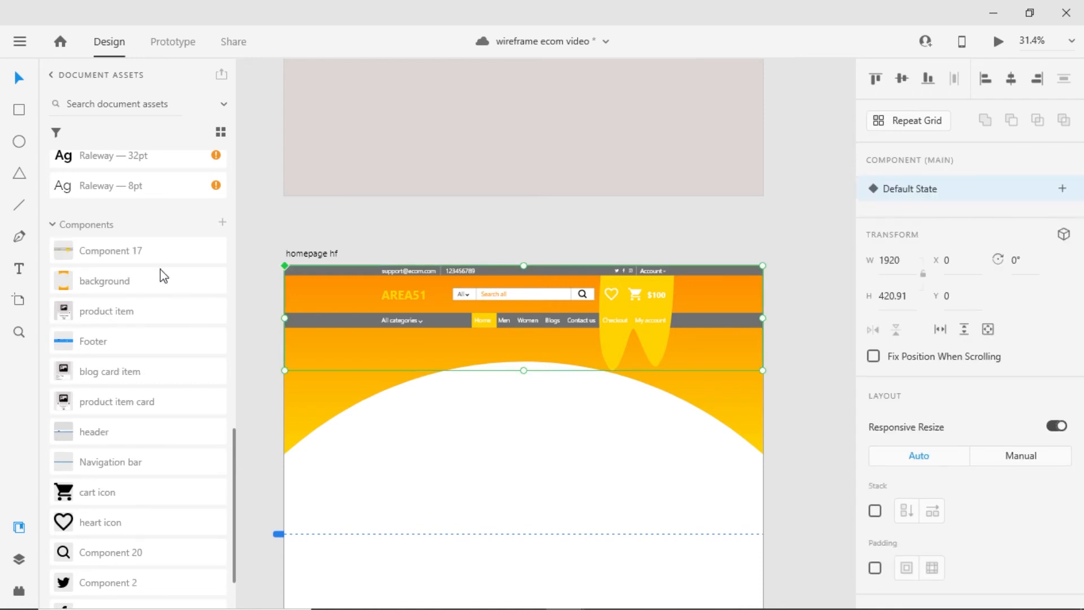
{"action": "double_click", "coordinate": [121, 250]}
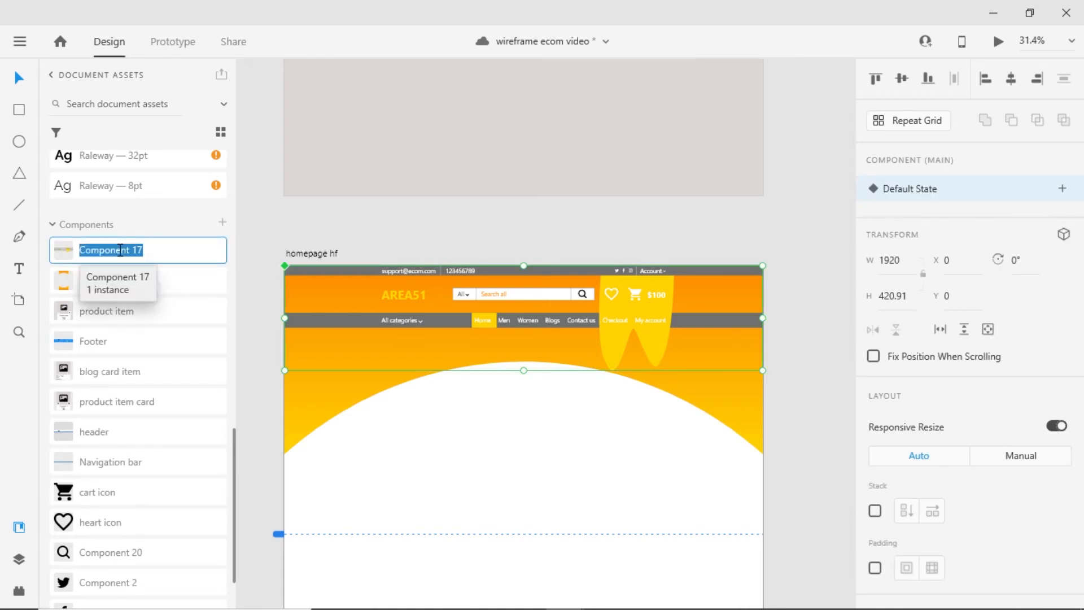
{"action": "type", "text": "HF header"}
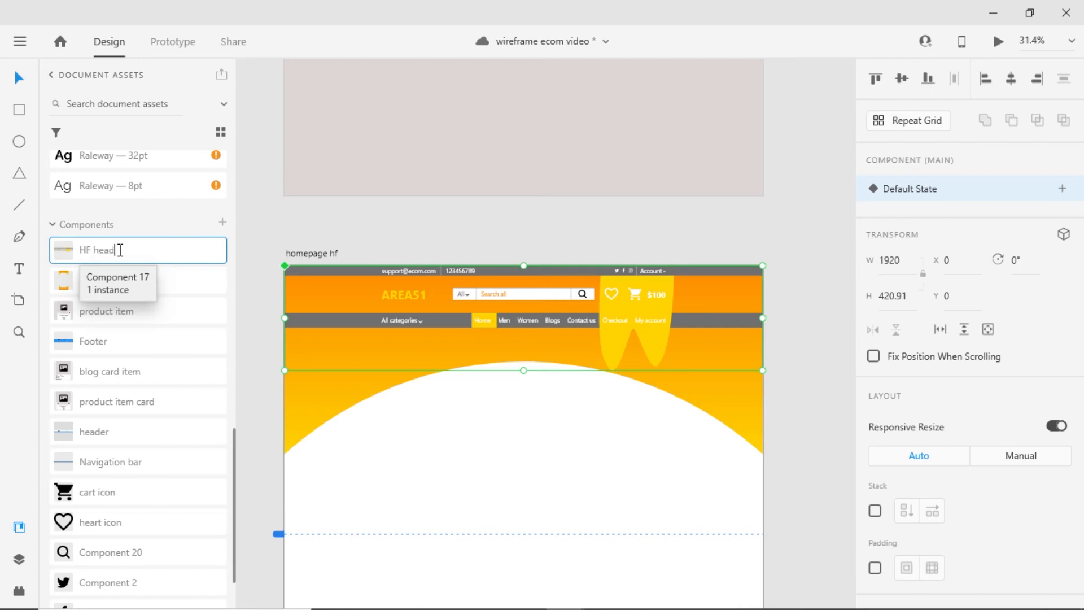
{"action": "key", "text": "Return"}
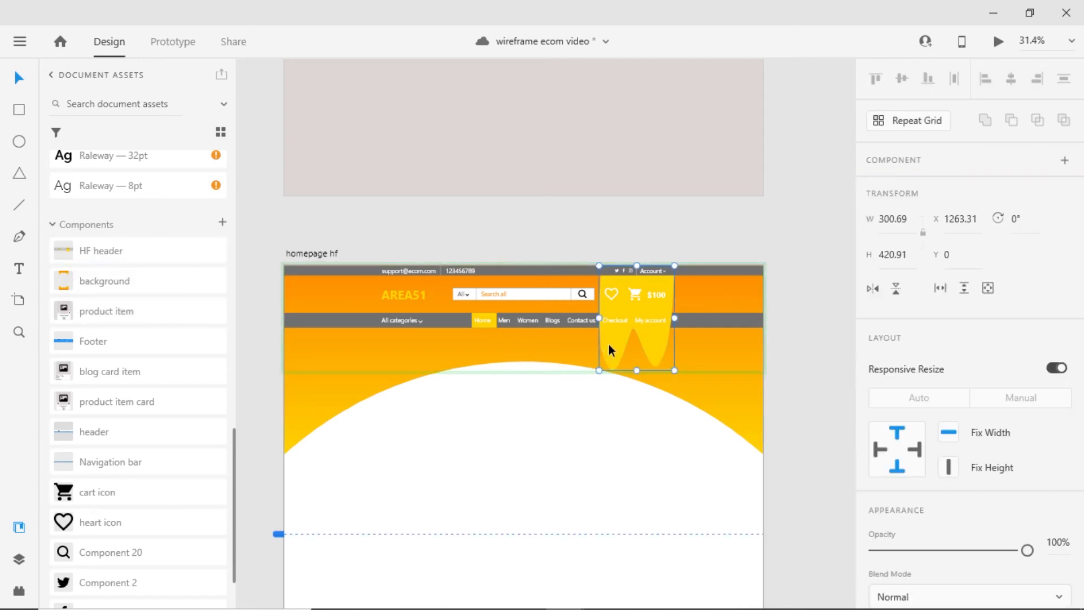
Make the yellow two-lobed shape its own component and name it "header splash".
{"action": "key", "text": "ctrl+k"}
{"action": "double_click", "coordinate": [116, 255]}
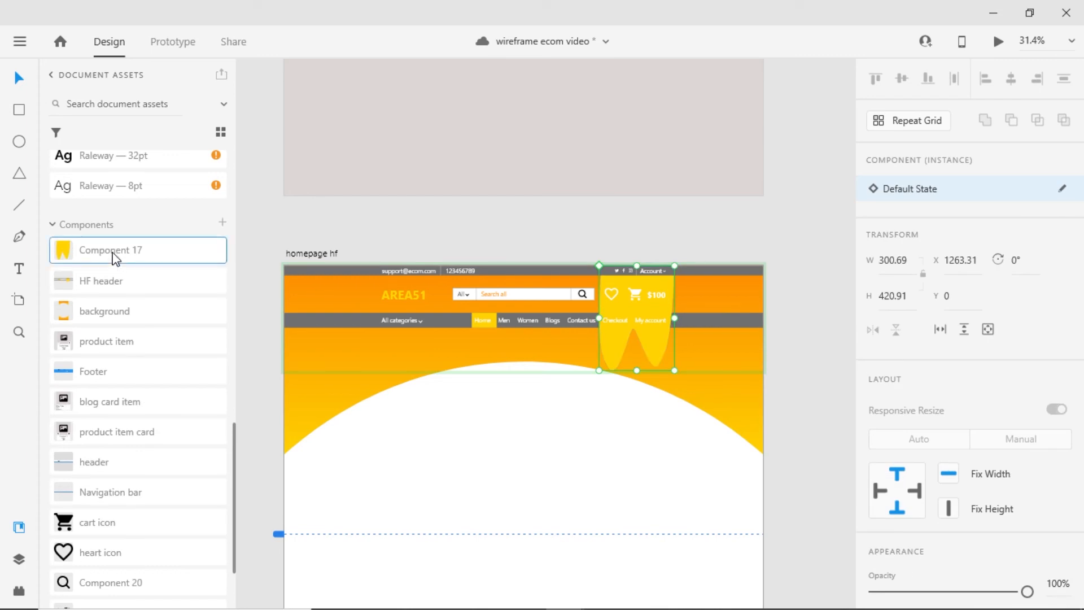
{"action": "type", "text": "header splash"}
{"action": "key", "text": "Return"}
{"action": "left_click", "coordinate": [128, 255]}
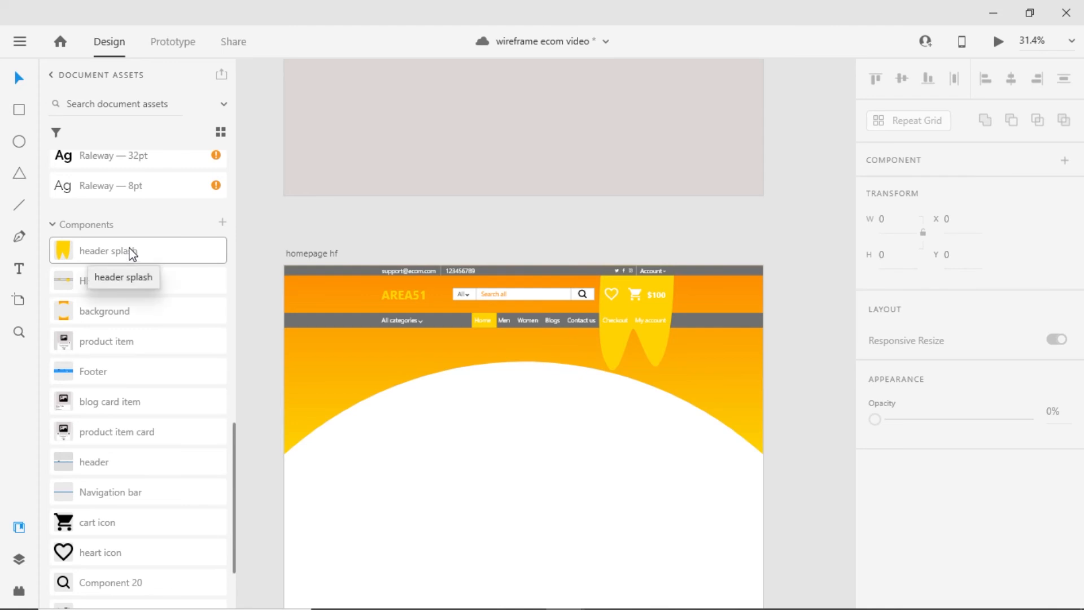
Duplicate the wireframe homepage artboard and place the copy beside the homepage hf artboard.
{"action": "scroll", "coordinate": [415, 340], "scroll_direction": "down", "scroll_amount": 3}
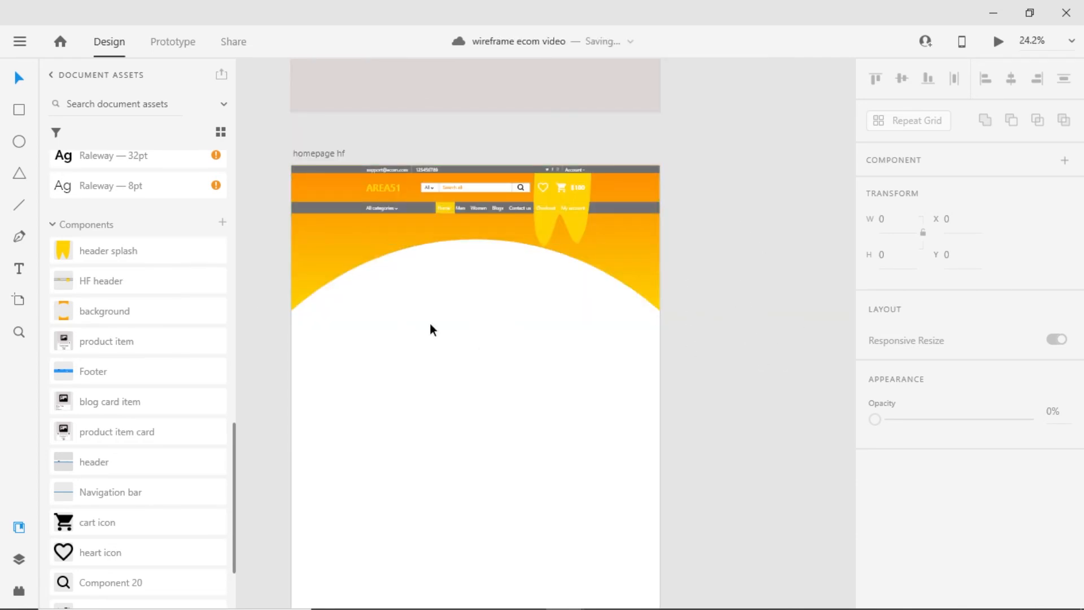
{"action": "scroll", "coordinate": [456, 332], "scroll_direction": "down", "scroll_amount": 10}
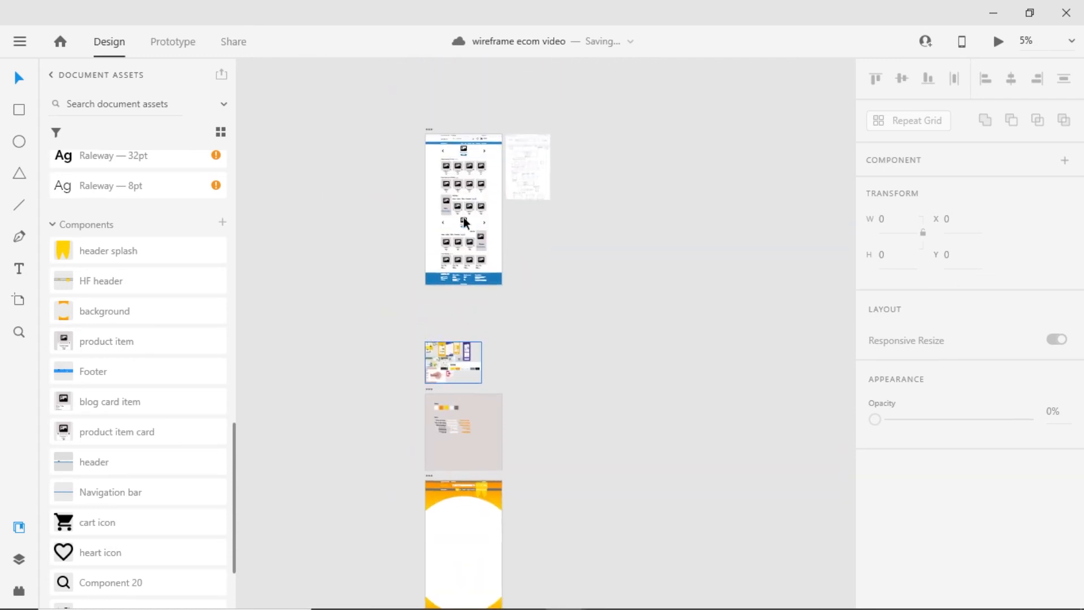
{"action": "left_click_drag", "start_coordinate": [429, 134], "coordinate": [517, 475]}
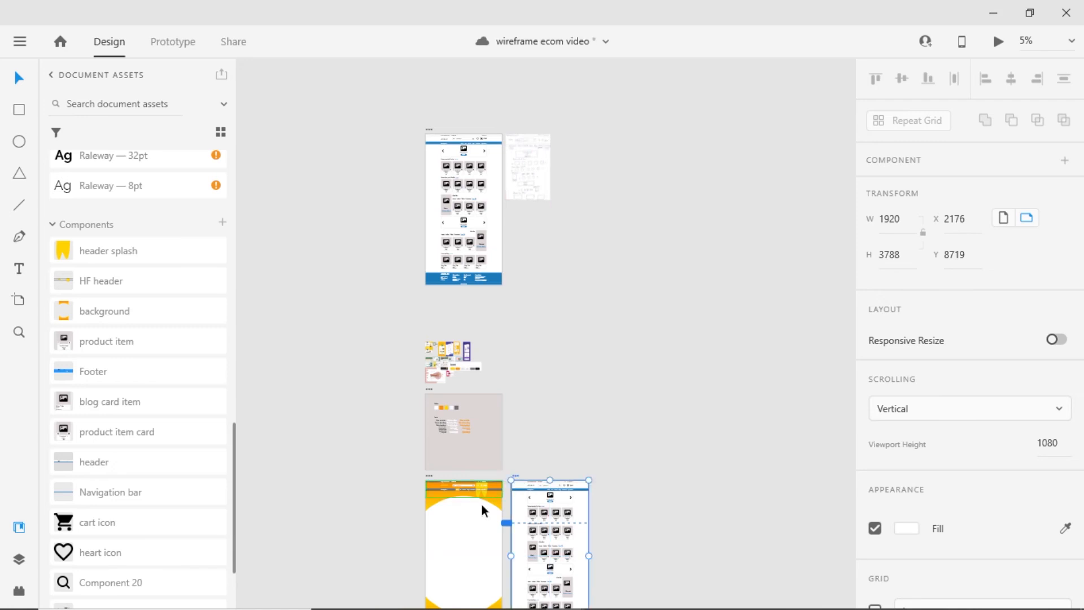
Copy the "DEAL OF THE DAY" banner from the duplicated wireframe onto the homepage hf artboard below the header.
{"action": "scroll", "coordinate": [482, 503], "scroll_direction": "up", "scroll_amount": 5}
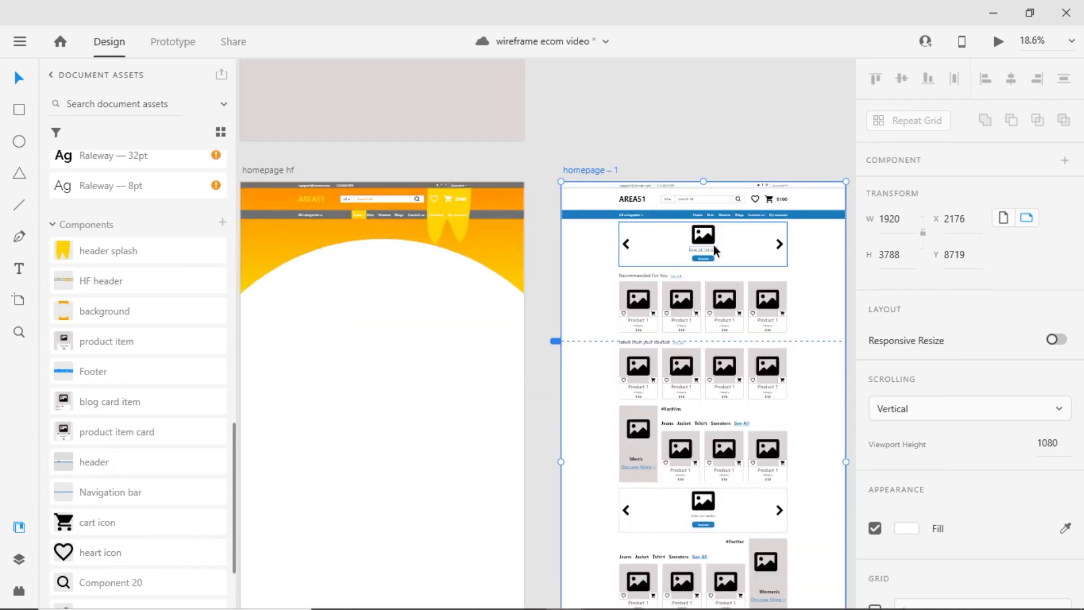
{"action": "left_click", "coordinate": [669, 256]}
{"action": "scroll", "coordinate": [669, 254], "scroll_direction": "up", "scroll_amount": 2}
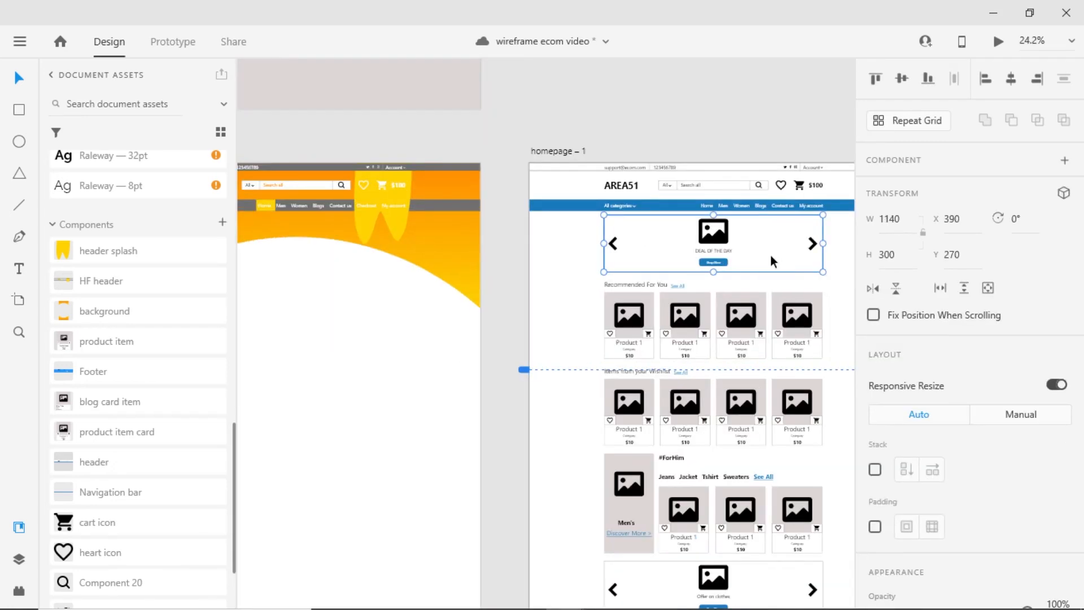
{"action": "key", "text": "alt"}
{"action": "left_click_drag", "start_coordinate": [758, 236], "coordinate": [228, 287]}
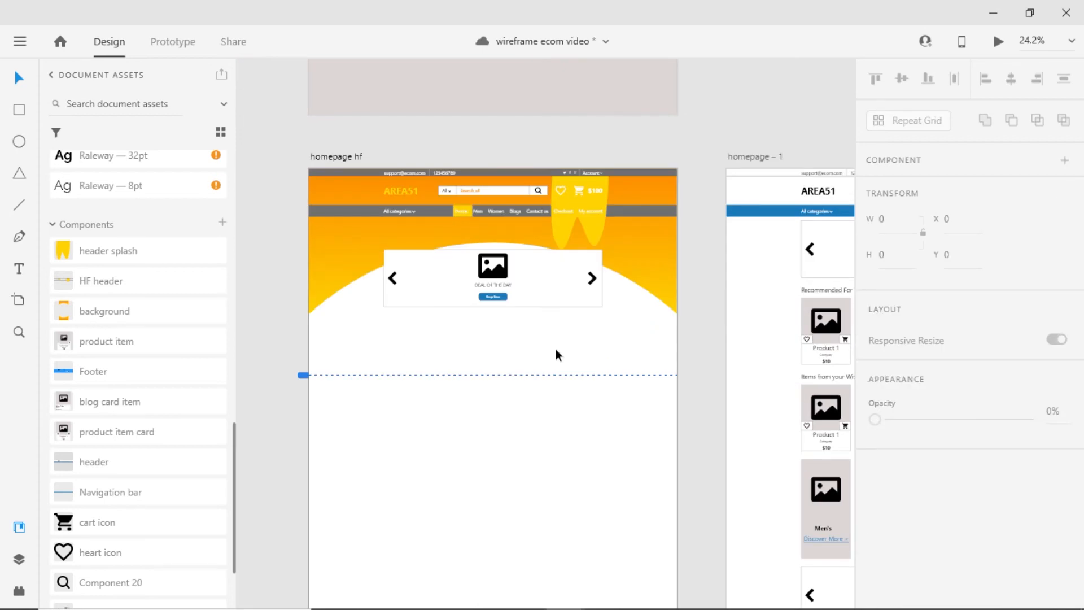
Show the layout grid, move the deal banner up to Y 302 and set its height to 540.
{"action": "key", "text": "ctrl+shift+apostrophe"}
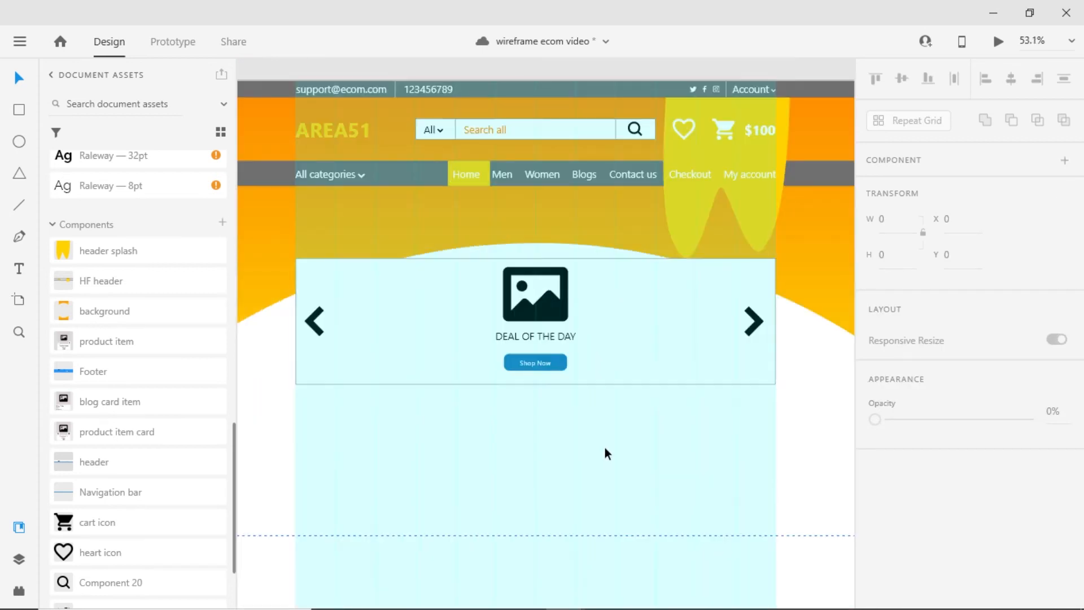
{"action": "left_click", "coordinate": [657, 343]}
{"action": "left_click_drag", "start_coordinate": [657, 343], "coordinate": [655, 316]}
{"action": "left_click", "coordinate": [894, 255]}
{"action": "type", "text": "540"}
{"action": "key", "text": "Return"}
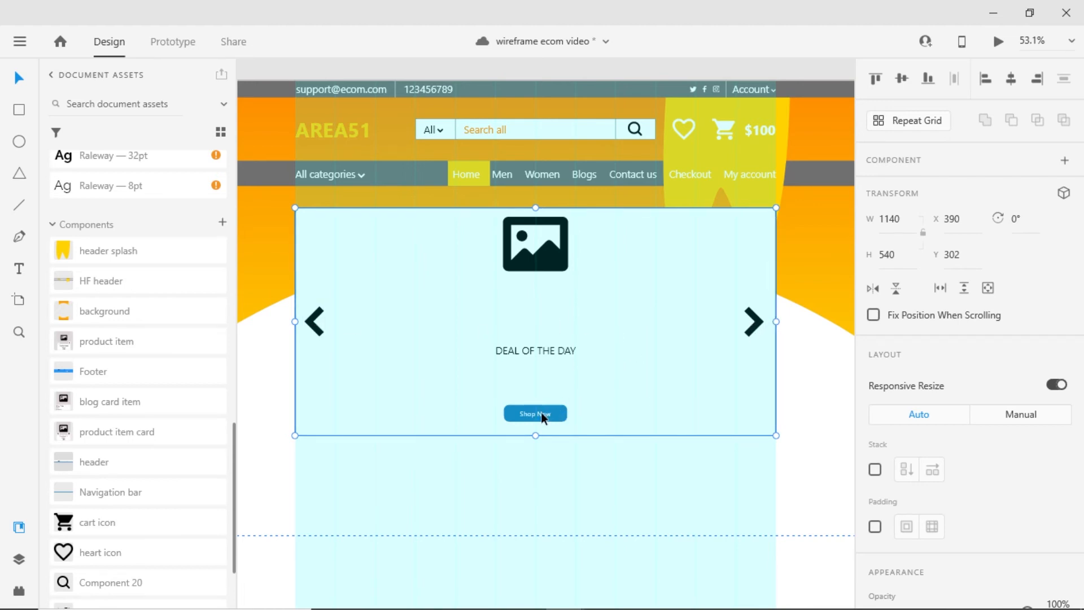
Delete the "DEAL OF THE DAY" text and the image placeholder icon from the banner.
{"action": "double_click", "coordinate": [533, 349]}
{"action": "key", "text": "Delete"}
{"action": "left_click", "coordinate": [543, 265]}
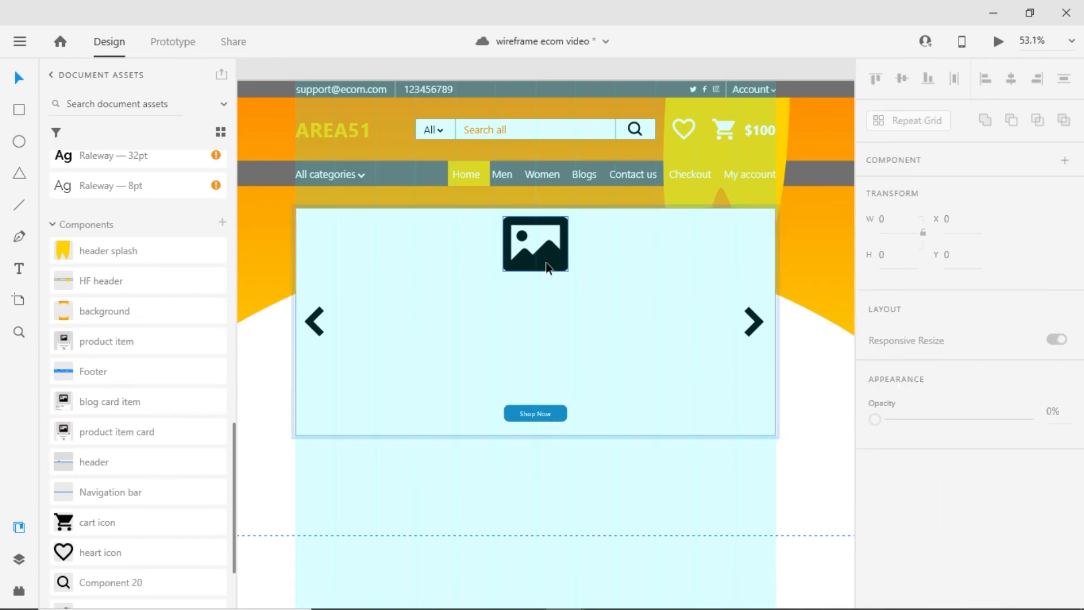
{"action": "key", "text": "Delete"}
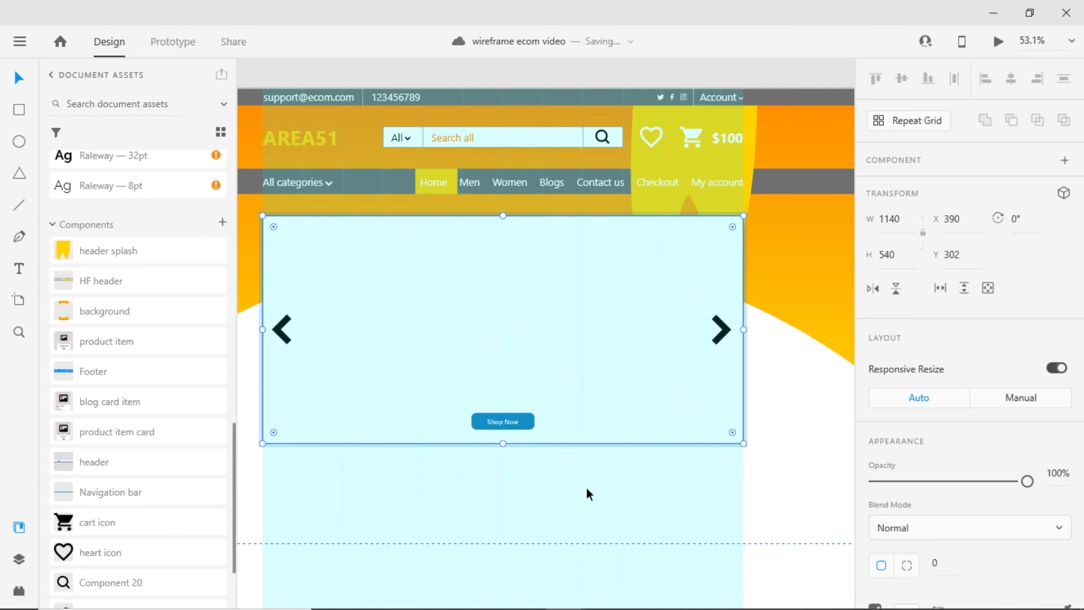
Switch to the images folder and place "deal of the day.jpg" into the banner rectangle as its image fill.
{"action": "key", "text": "alt+Tab"}
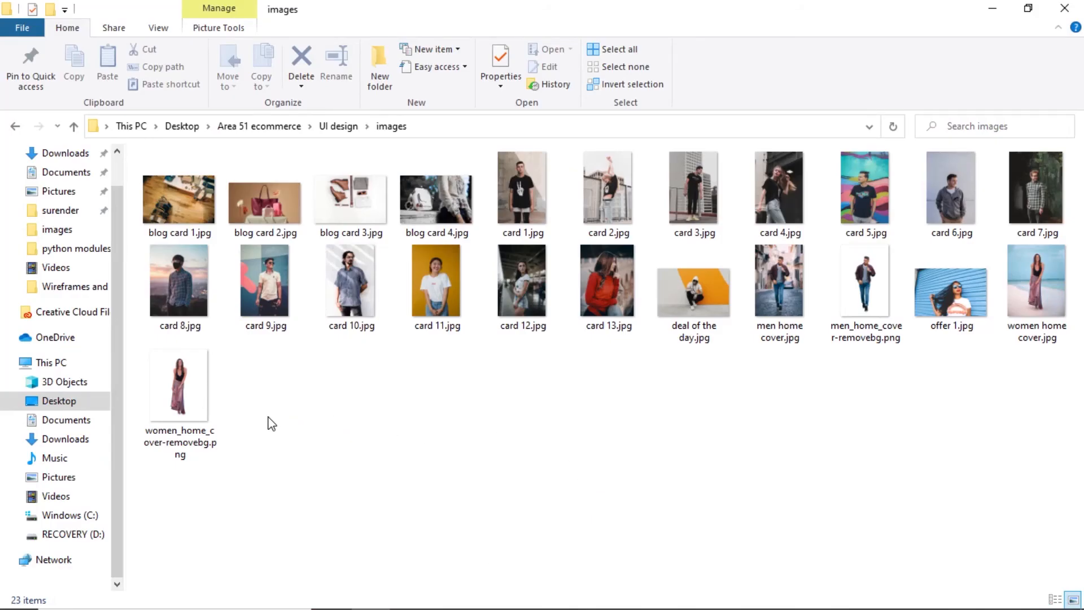
{"action": "left_click_drag", "start_coordinate": [665, 12], "coordinate": [778, 29]}
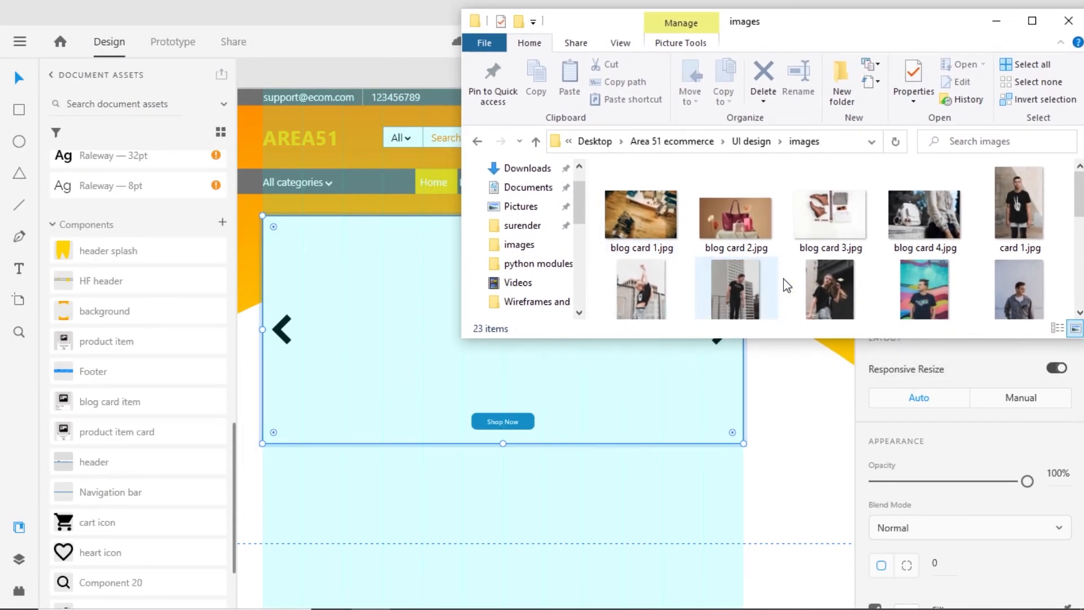
{"action": "scroll", "coordinate": [937, 192], "scroll_direction": "down", "scroll_amount": 5}
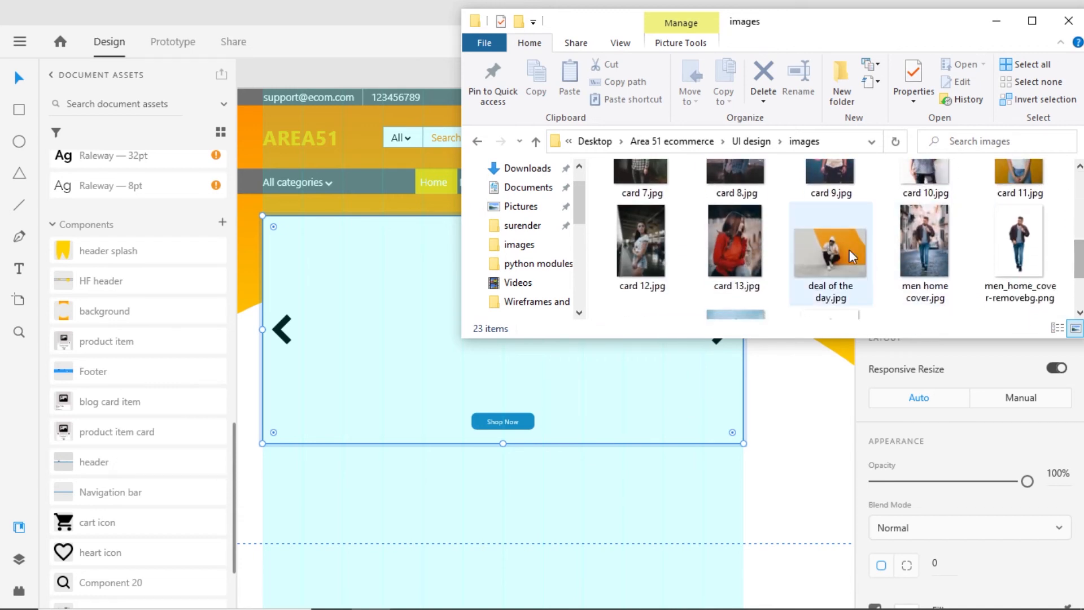
{"action": "left_click", "coordinate": [830, 248]}
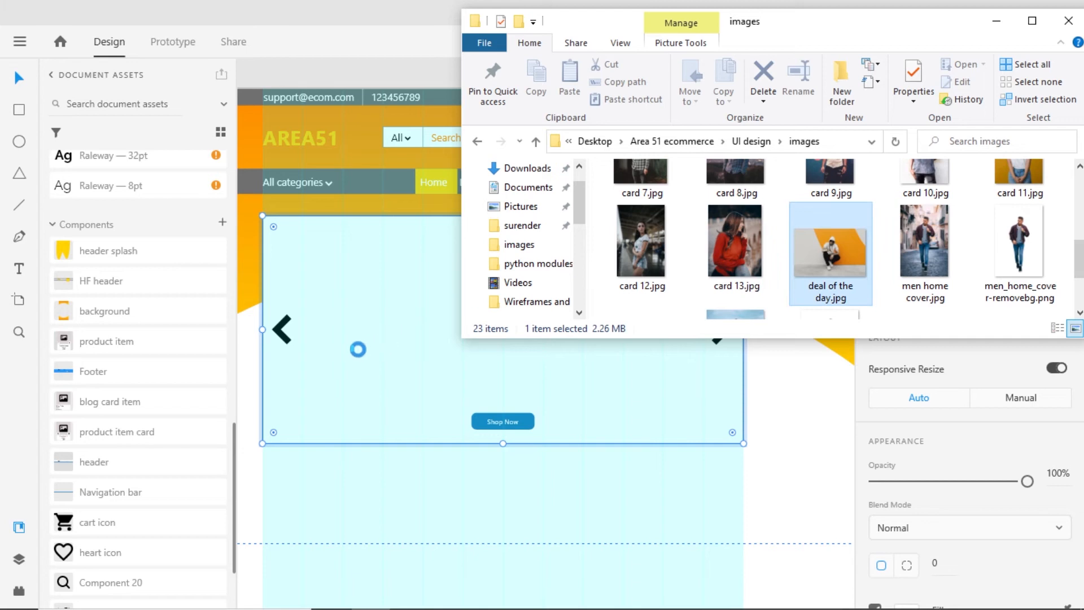
{"action": "left_click_drag", "start_coordinate": [358, 349], "coordinate": [392, 362]}
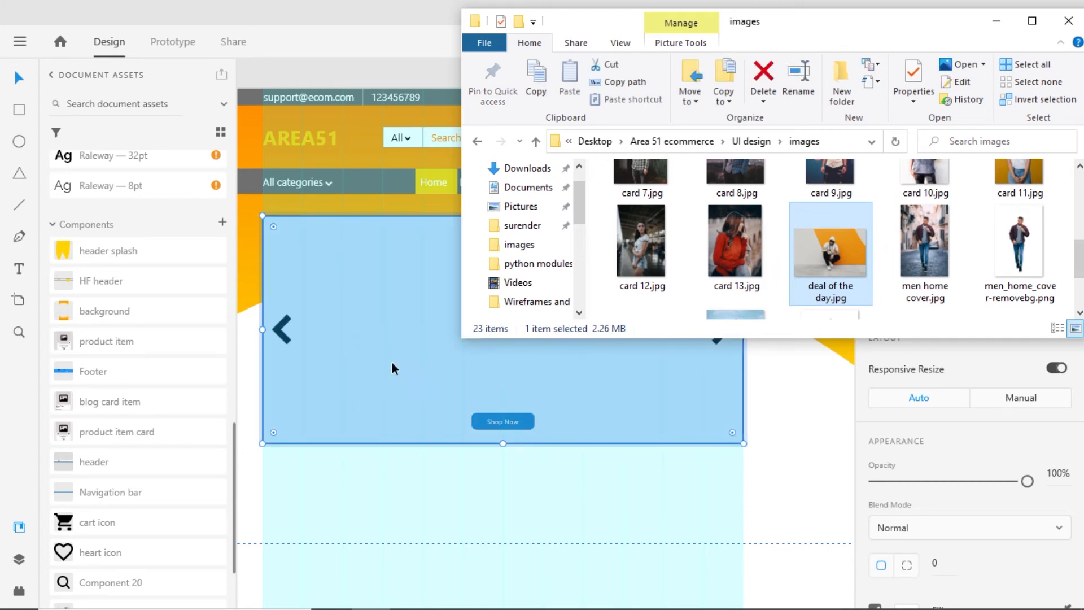
{"action": "left_click", "coordinate": [392, 362]}
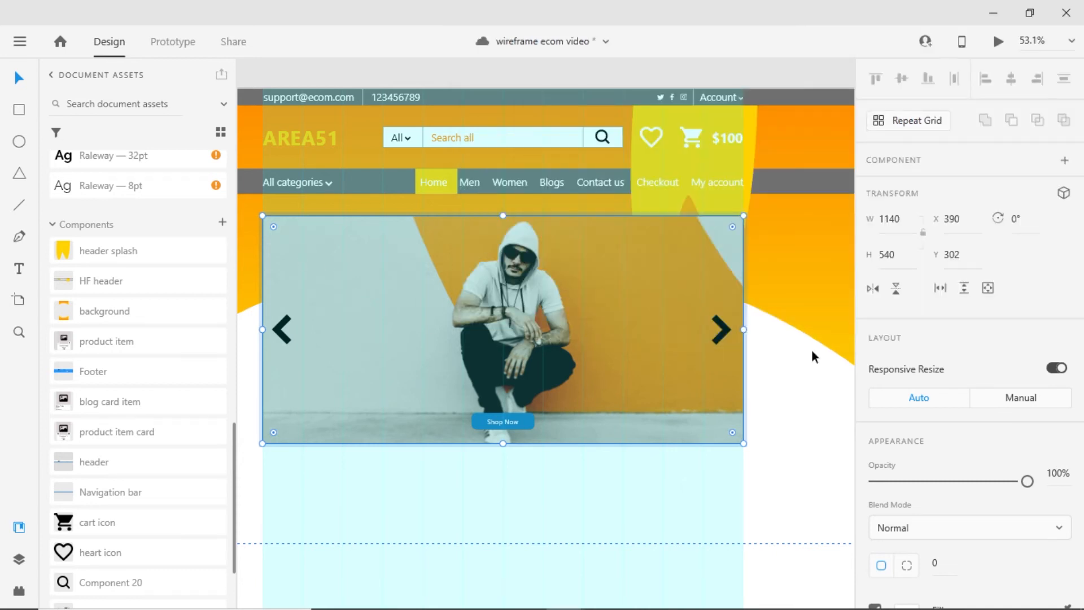
Fill the banner's right carousel arrow with the yellow #FFD202.
{"action": "double_click", "coordinate": [721, 329]}
{"action": "scroll", "coordinate": [917, 463], "scroll_direction": "down", "scroll_amount": 2}
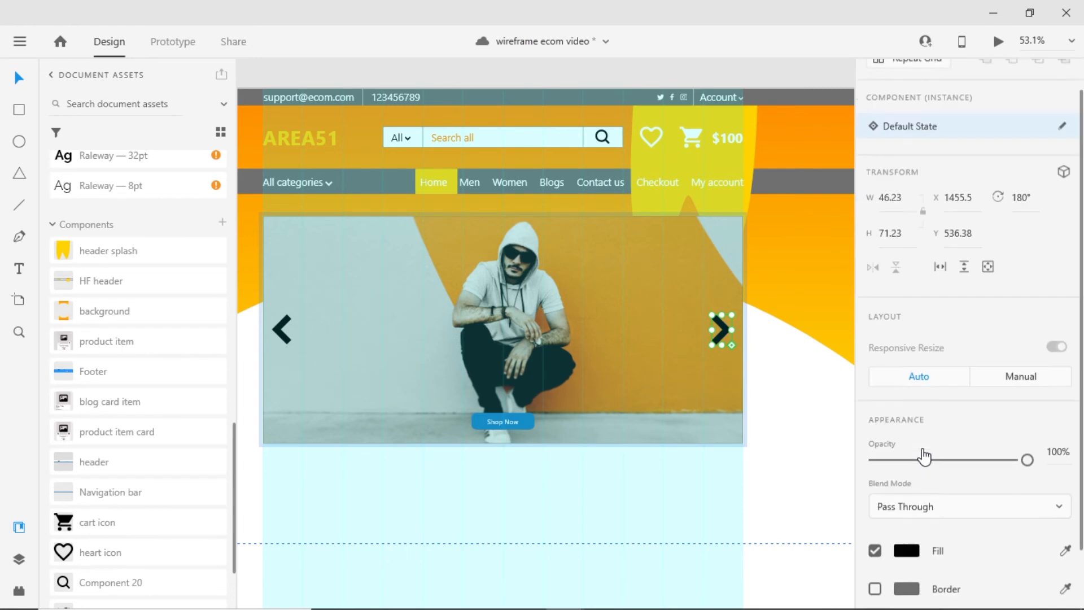
{"action": "left_click", "coordinate": [906, 506]}
{"action": "left_click", "coordinate": [709, 556]}
{"action": "left_click", "coordinate": [787, 266]}
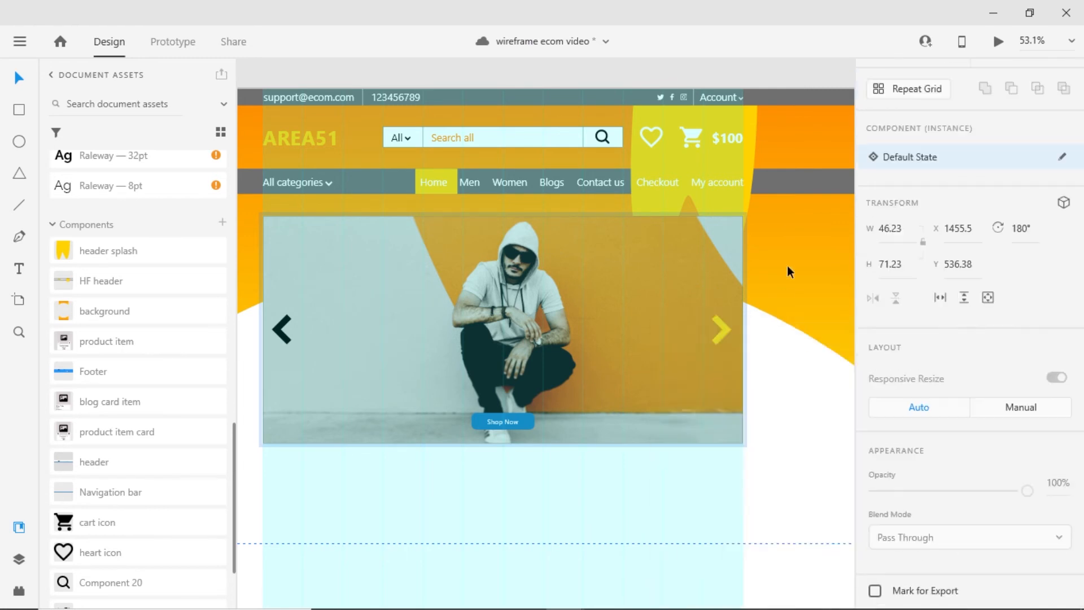
Fill the banner's left carousel arrow with the yellow #FFD202.
{"action": "double_click", "coordinate": [281, 329]}
{"action": "scroll", "coordinate": [928, 452], "scroll_direction": "down", "scroll_amount": 2}
{"action": "left_click", "coordinate": [906, 505]}
{"action": "left_click", "coordinate": [709, 557]}
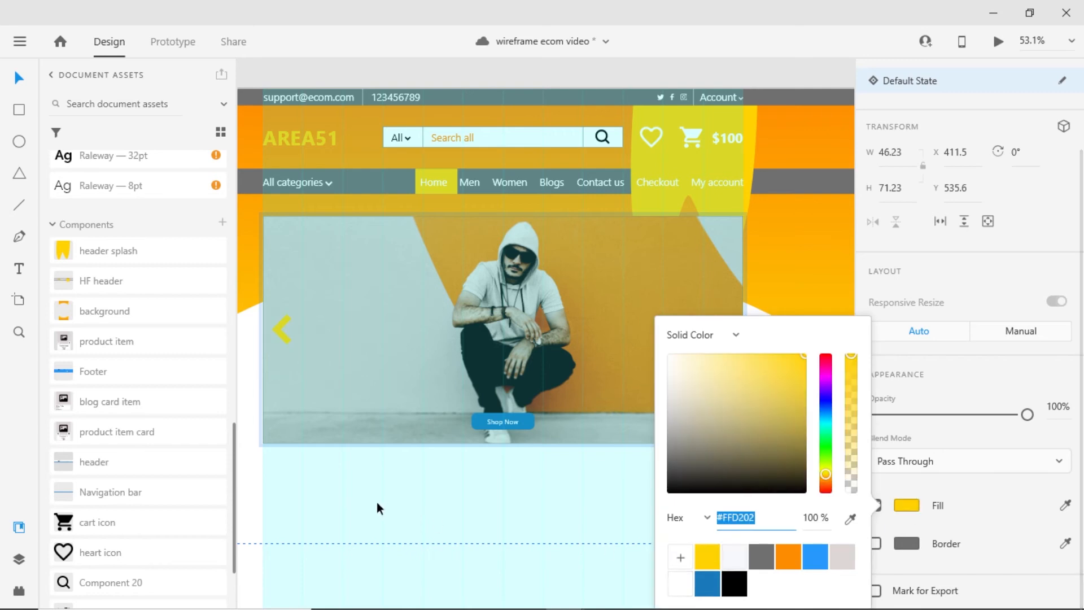
{"action": "left_click", "coordinate": [377, 506]}
Move the Shop Now button to X 525, Y 760 in the banner's lower left and centre its label on it.
{"action": "scroll", "coordinate": [378, 507], "scroll_direction": "up", "scroll_amount": 3}
{"action": "double_click", "coordinate": [628, 430]}
{"action": "left_click_drag", "start_coordinate": [619, 435], "coordinate": [428, 432]}
{"action": "left_click_drag", "start_coordinate": [600, 429], "coordinate": [398, 425]}
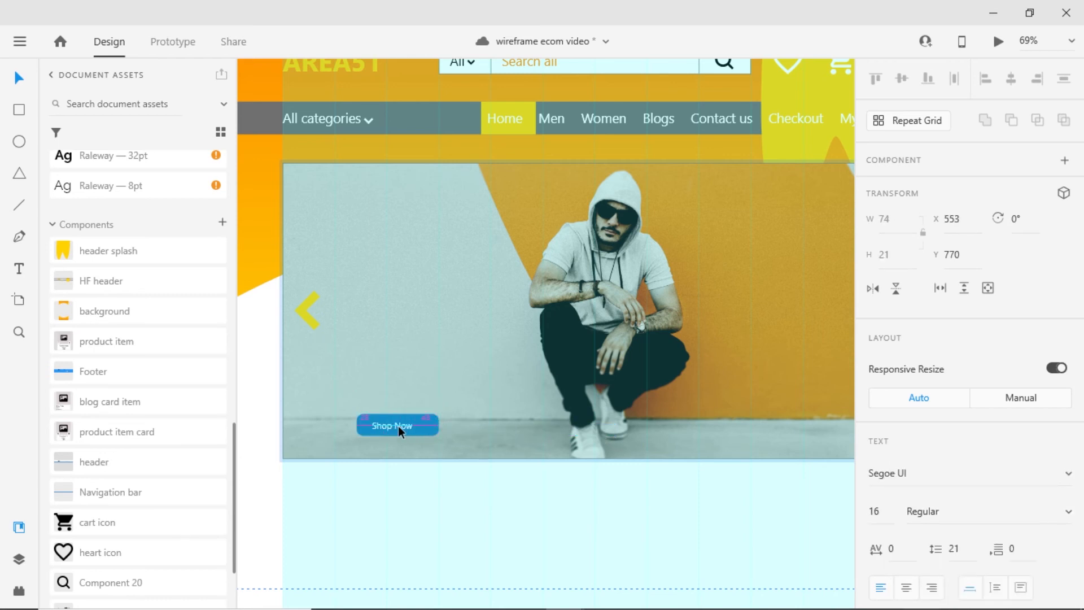
{"action": "left_click", "coordinate": [428, 425], "text": "shift"}
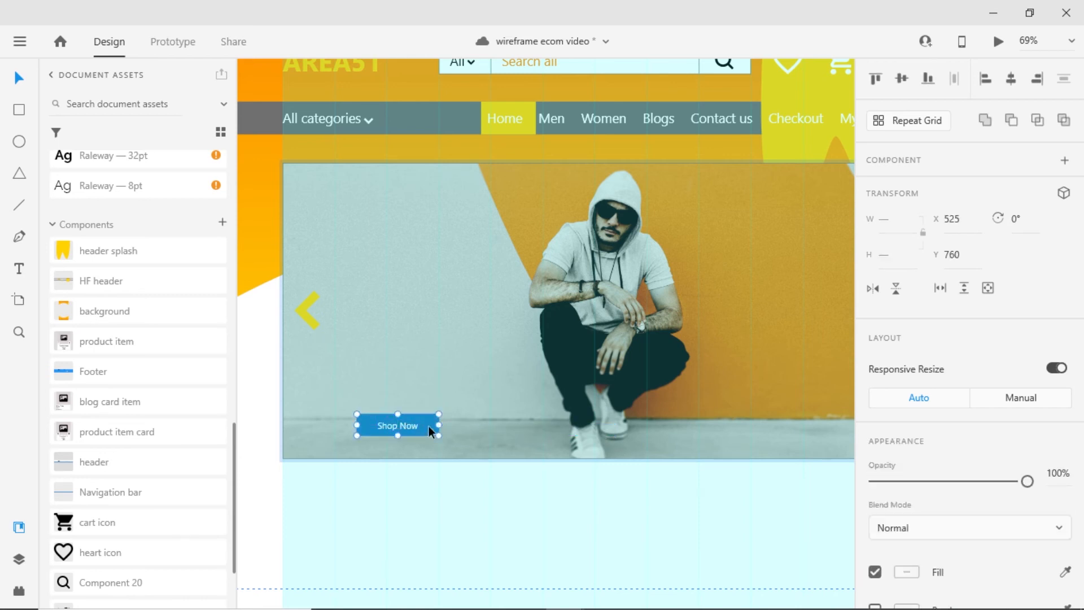
{"action": "key", "text": "ctrl+g"}
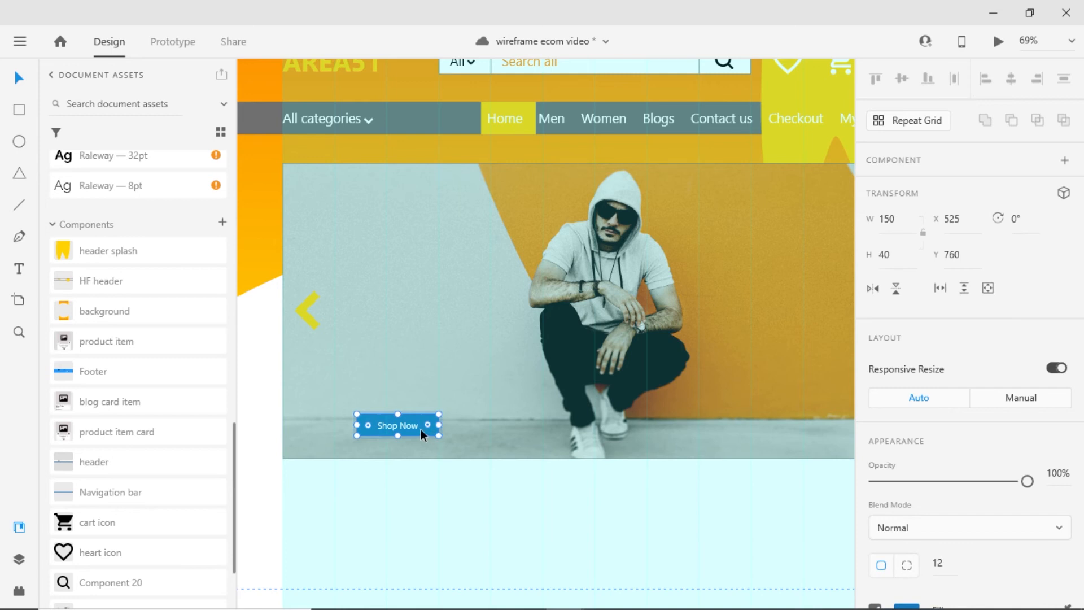
Reshape the Shop Now button's outline into a wavy splash with curved corners and inward-bent top and bottom edges.
{"action": "scroll", "coordinate": [422, 428], "scroll_direction": "up", "scroll_amount": 5}
{"action": "scroll", "coordinate": [446, 432], "scroll_direction": "left", "scroll_amount": 2}
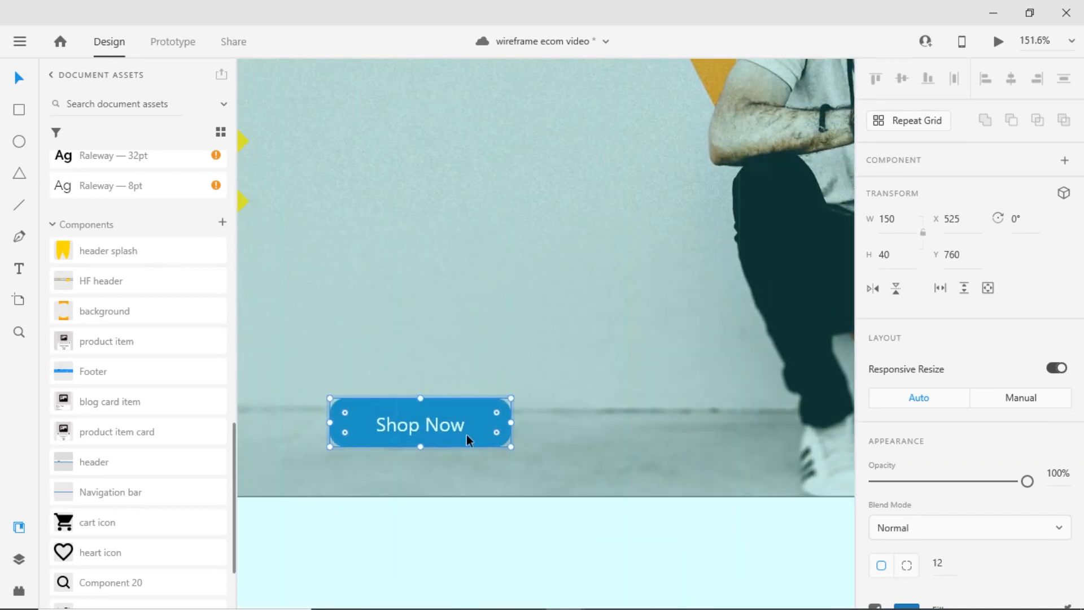
{"action": "double_click", "coordinate": [473, 432]}
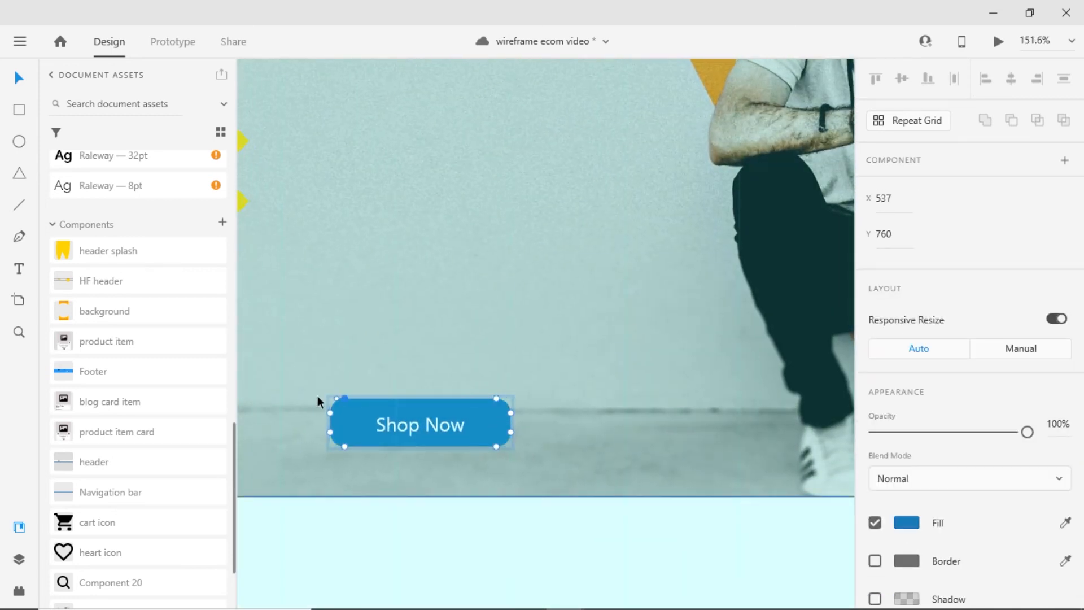
{"action": "left_click", "coordinate": [415, 403]}
{"action": "left_click_drag", "start_coordinate": [416, 398], "coordinate": [414, 403]}
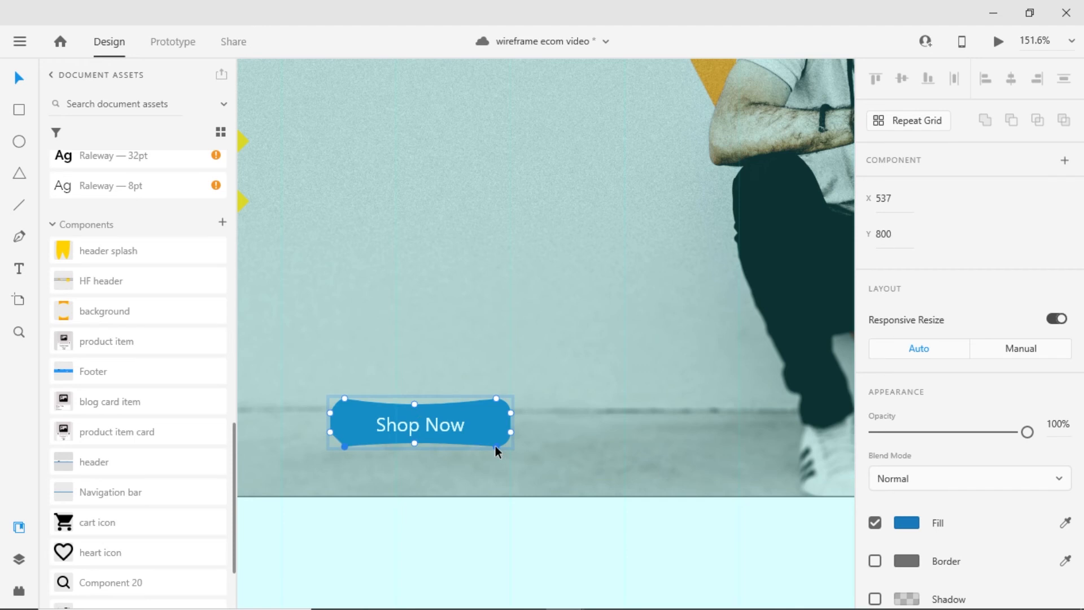
{"action": "left_click", "coordinate": [496, 446]}
{"action": "left_click", "coordinate": [510, 433]}
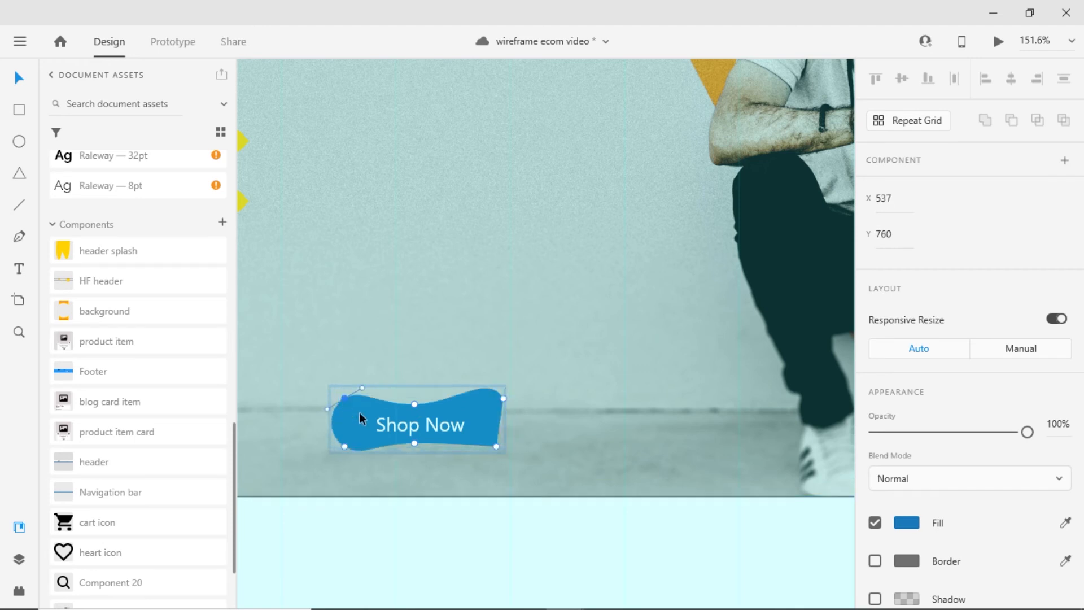
{"action": "double_click", "coordinate": [496, 446]}
{"action": "left_click", "coordinate": [425, 473]}
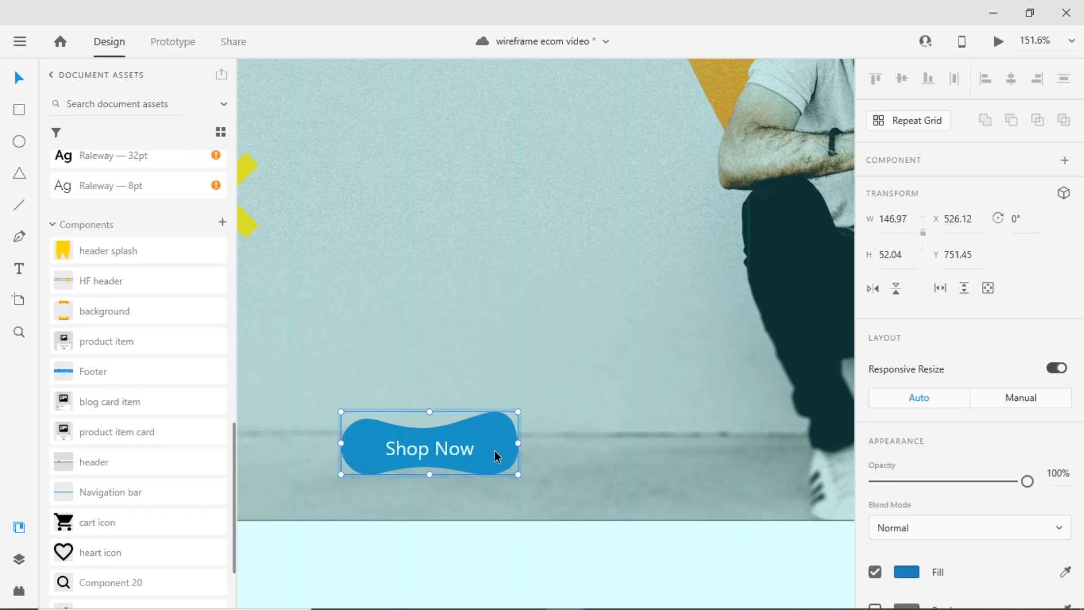
Turn the reshaped button background into a component named "button slpash".
{"action": "key", "text": "ctrl+k"}
{"action": "double_click", "coordinate": [133, 252]}
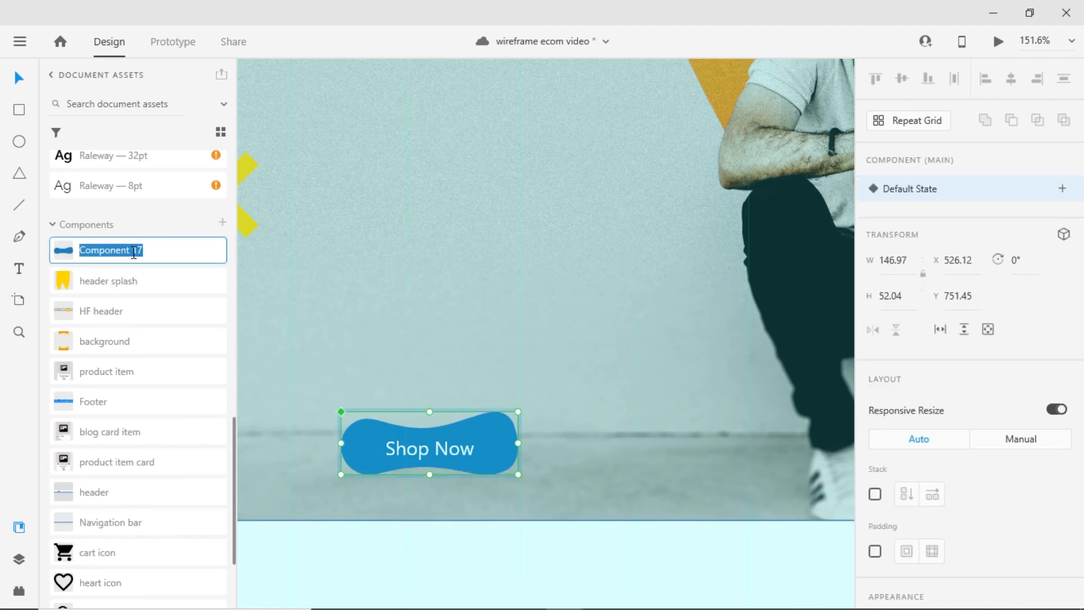
{"action": "type", "text": "button slpash"}
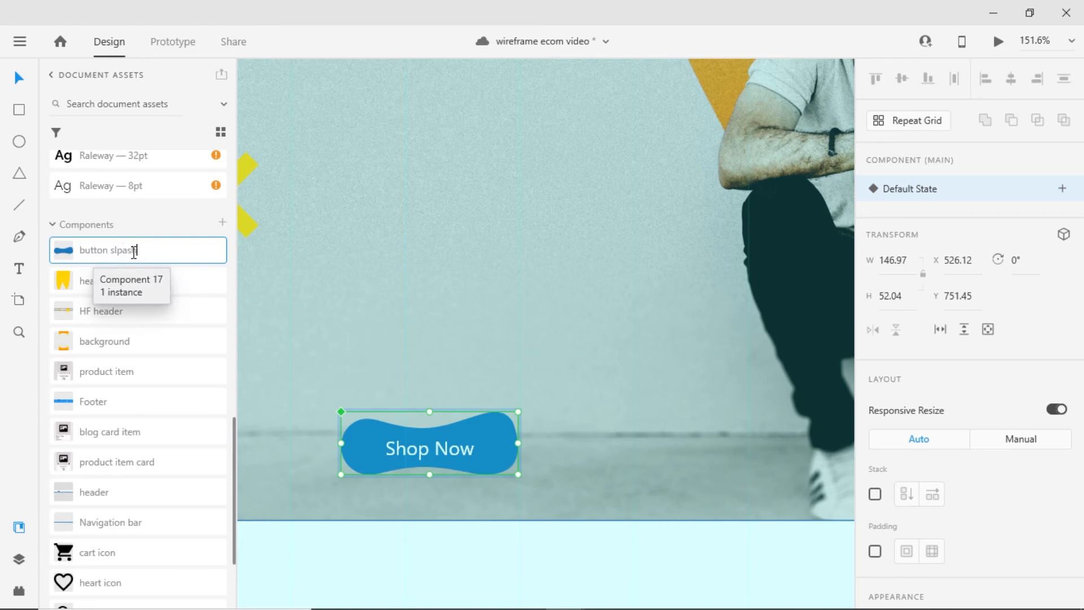
{"action": "key", "text": "Return"}
Fill the button splash component with the yellow #FFD202.
{"action": "scroll", "coordinate": [943, 458], "scroll_direction": "down", "scroll_amount": 4}
{"action": "left_click", "coordinate": [906, 505]}
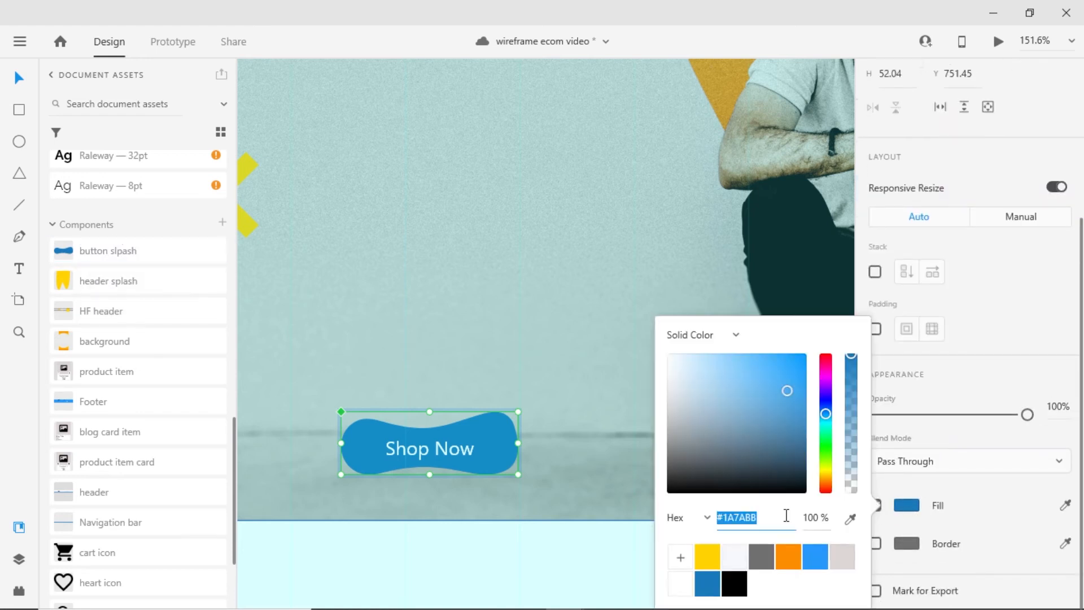
{"action": "left_click", "coordinate": [706, 557]}
{"action": "left_click", "coordinate": [488, 540]}
{"action": "scroll", "coordinate": [506, 542], "scroll_direction": "down", "scroll_amount": 3}
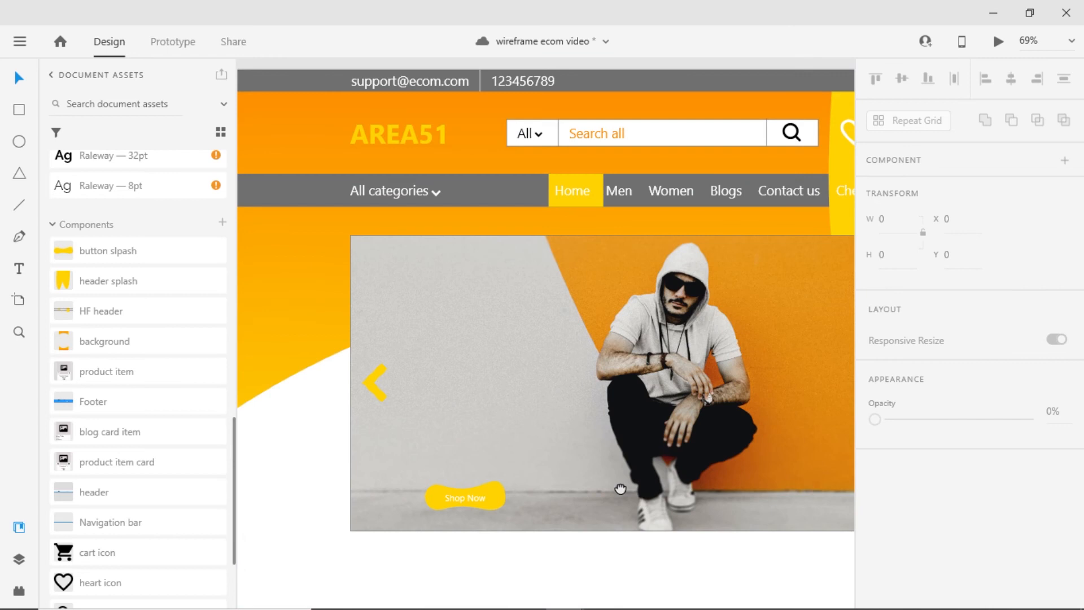
Apply the Raleway 16pt character style to the Shop Now label and make its text white.
{"action": "left_click_drag", "start_coordinate": [638, 496], "coordinate": [502, 467]}
{"action": "scroll", "coordinate": [527, 470], "scroll_direction": "down", "scroll_amount": 1}
{"action": "scroll", "coordinate": [377, 465], "scroll_direction": "up", "scroll_amount": 5}
{"action": "double_click", "coordinate": [374, 478]}
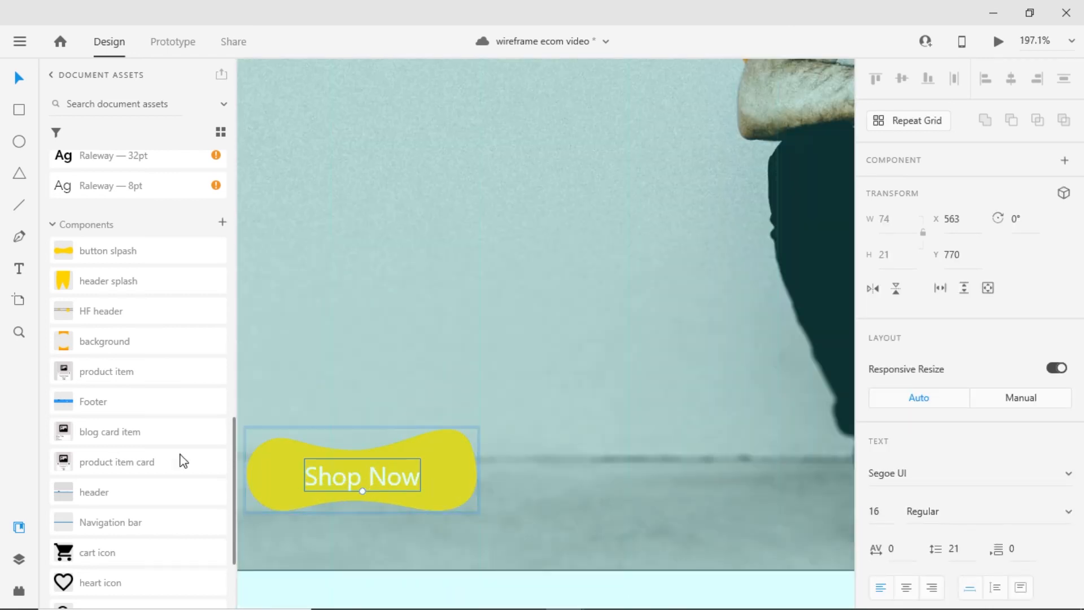
{"action": "scroll", "coordinate": [118, 452], "scroll_direction": "up", "scroll_amount": 10}
{"action": "scroll", "coordinate": [129, 477], "scroll_direction": "up", "scroll_amount": 3}
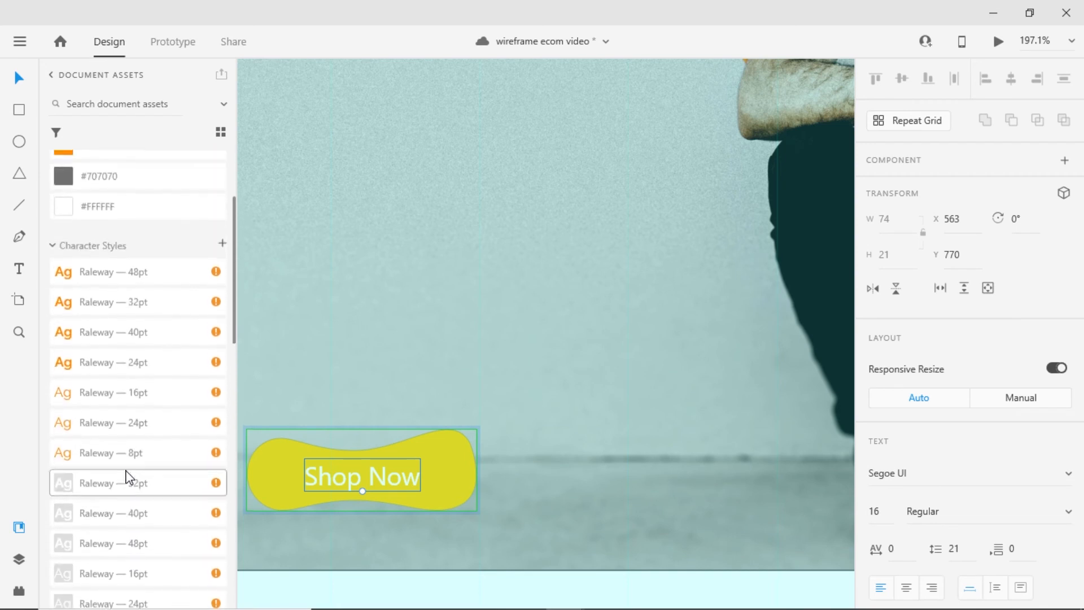
{"action": "left_click", "coordinate": [104, 367]}
{"action": "left_click", "coordinate": [106, 393]}
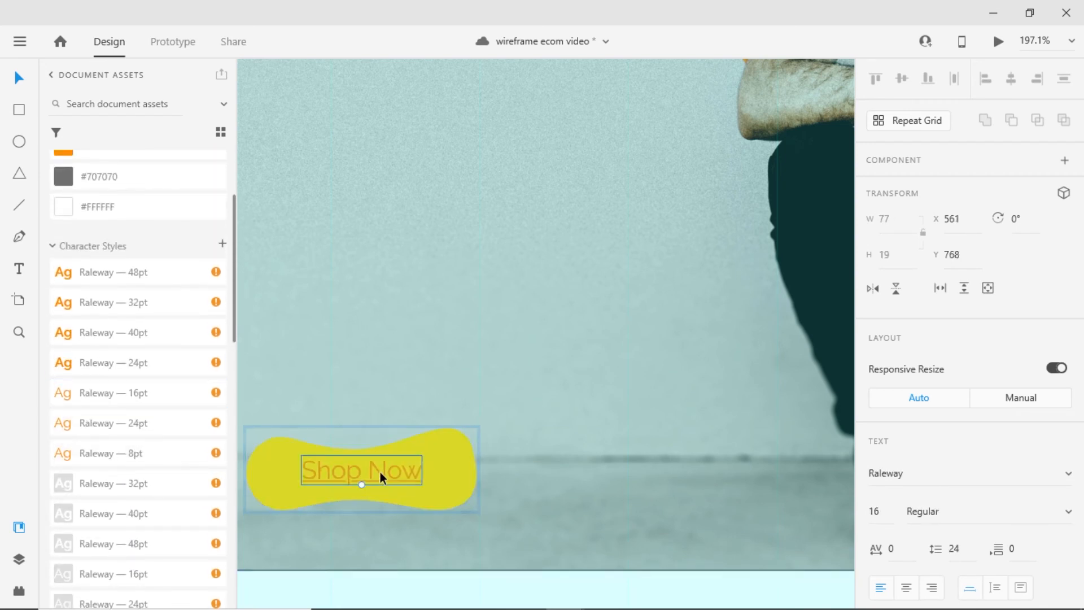
{"action": "left_click", "coordinate": [469, 469]}
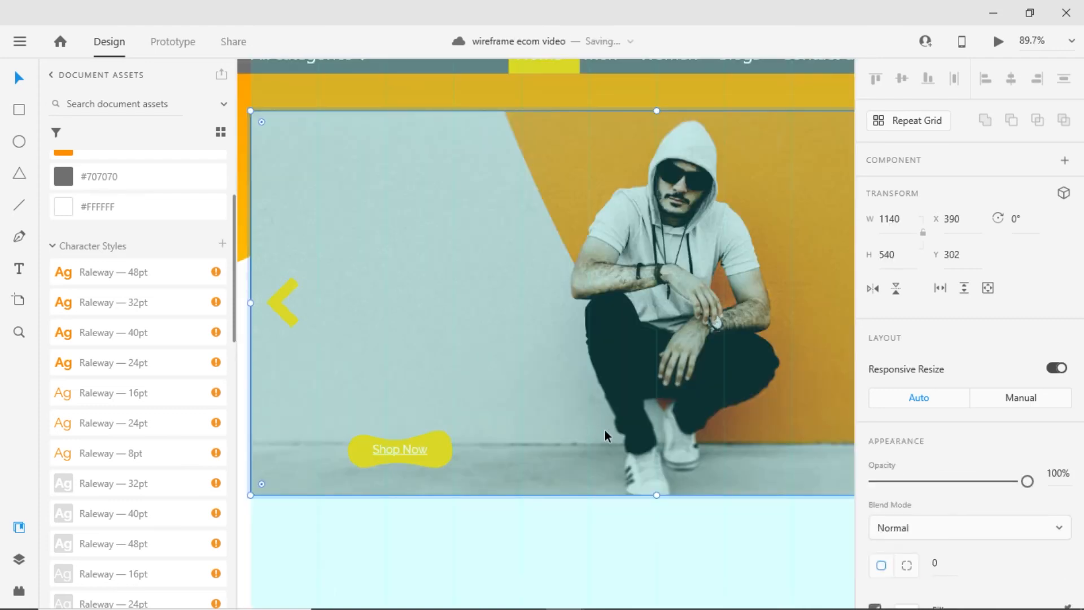
Draw a rectangle about 232 × 115 in the banner's upper left and convert its four corners to curved points.
{"action": "scroll", "coordinate": [605, 429], "scroll_direction": "down", "scroll_amount": 2}
{"action": "left_click_drag", "start_coordinate": [626, 439], "coordinate": [535, 437]}
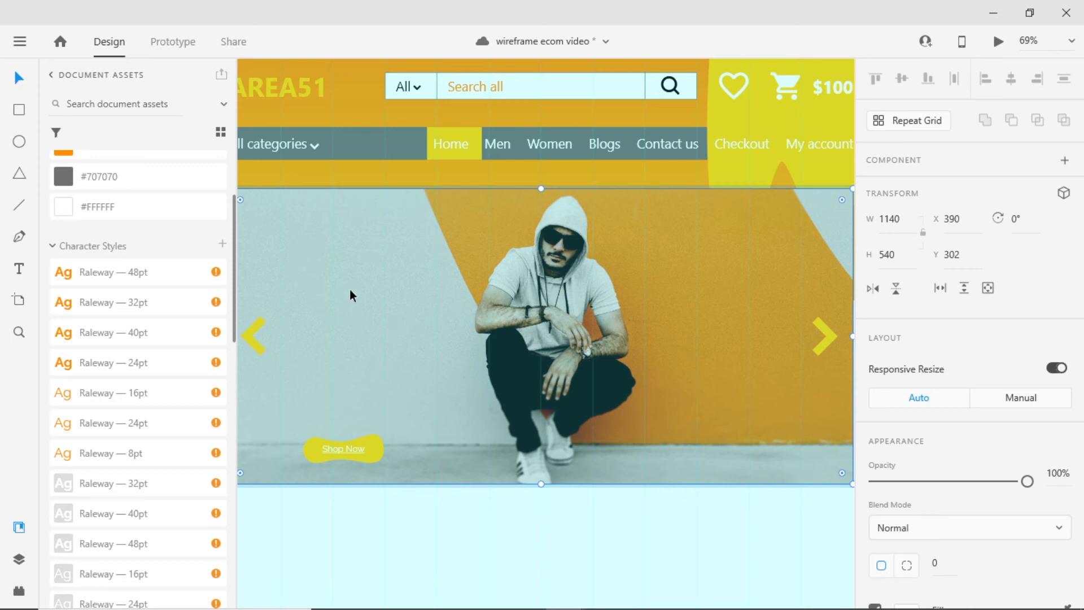
{"action": "left_click", "coordinate": [18, 110]}
{"action": "mouse_move", "coordinate": [310, 231]}
{"action": "left_mouse_down"}
{"action": "mouse_move", "coordinate": [374, 281]}
{"action": "mouse_move", "coordinate": [437, 294]}
{"action": "left_mouse_up"}
{"action": "key", "text": "v"}
{"action": "double_click", "coordinate": [391, 269]}
{"action": "double_click", "coordinate": [437, 231]}
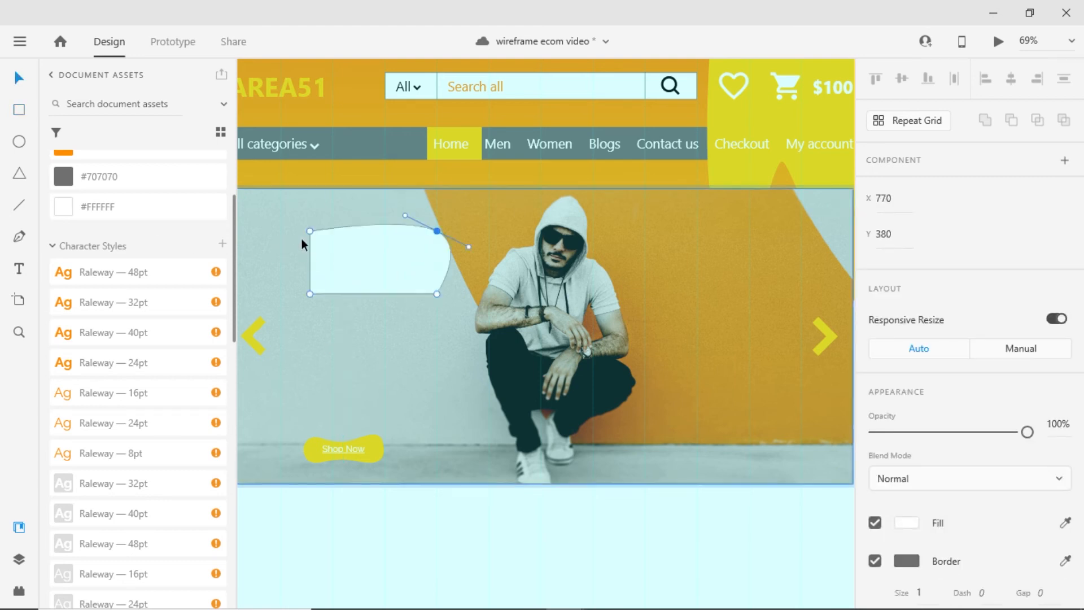
{"action": "double_click", "coordinate": [310, 231]}
{"action": "double_click", "coordinate": [310, 294]}
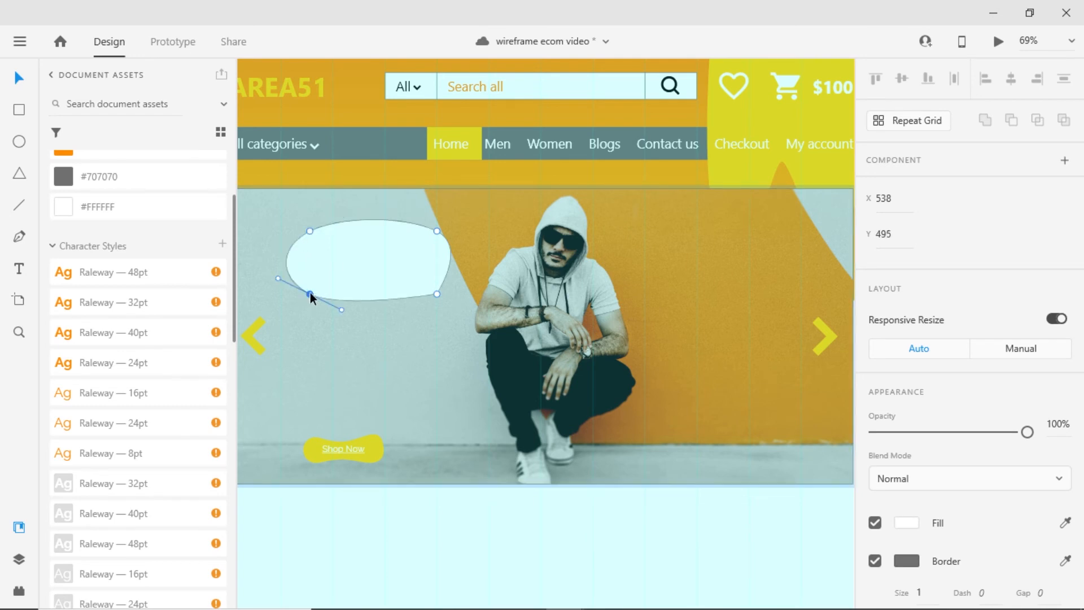
{"action": "double_click", "coordinate": [437, 294]}
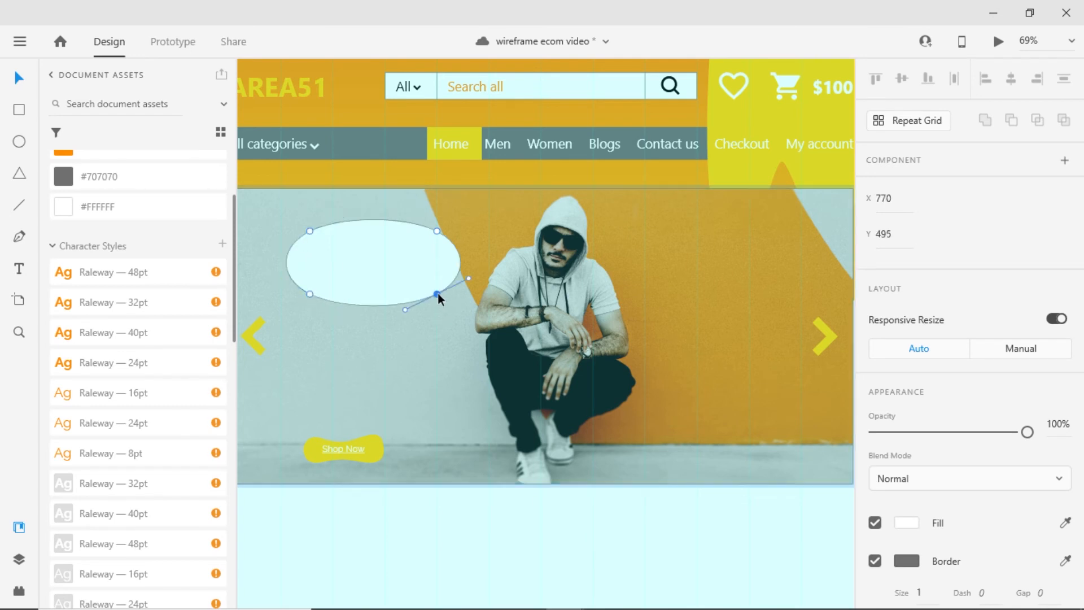
Add a midpoint on each side of the new shape, pull them inward and stretch the lower corners downward into a splash.
{"action": "left_click", "coordinate": [368, 219]}
{"action": "left_click", "coordinate": [365, 306]}
{"action": "left_click", "coordinate": [461, 263]}
{"action": "left_click", "coordinate": [287, 264]}
{"action": "left_click_drag", "start_coordinate": [287, 265], "coordinate": [322, 267]}
{"action": "left_click_drag", "start_coordinate": [462, 264], "coordinate": [430, 267]}
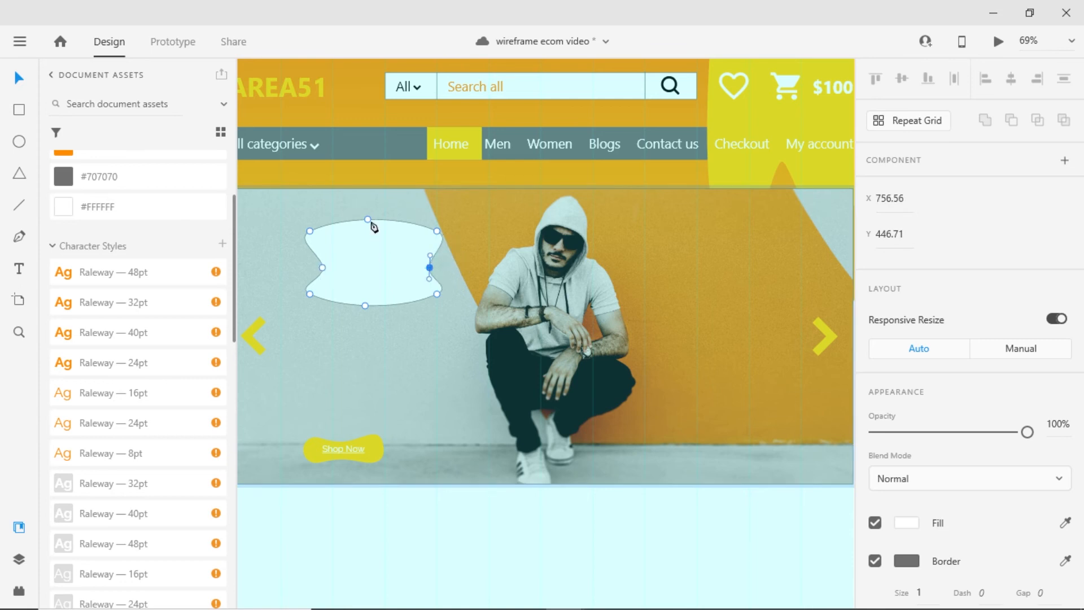
{"action": "left_click_drag", "start_coordinate": [368, 219], "coordinate": [370, 246]}
{"action": "left_click_drag", "start_coordinate": [366, 306], "coordinate": [373, 284]}
{"action": "left_click_drag", "start_coordinate": [310, 294], "coordinate": [305, 317]}
{"action": "left_click_drag", "start_coordinate": [437, 293], "coordinate": [445, 323]}
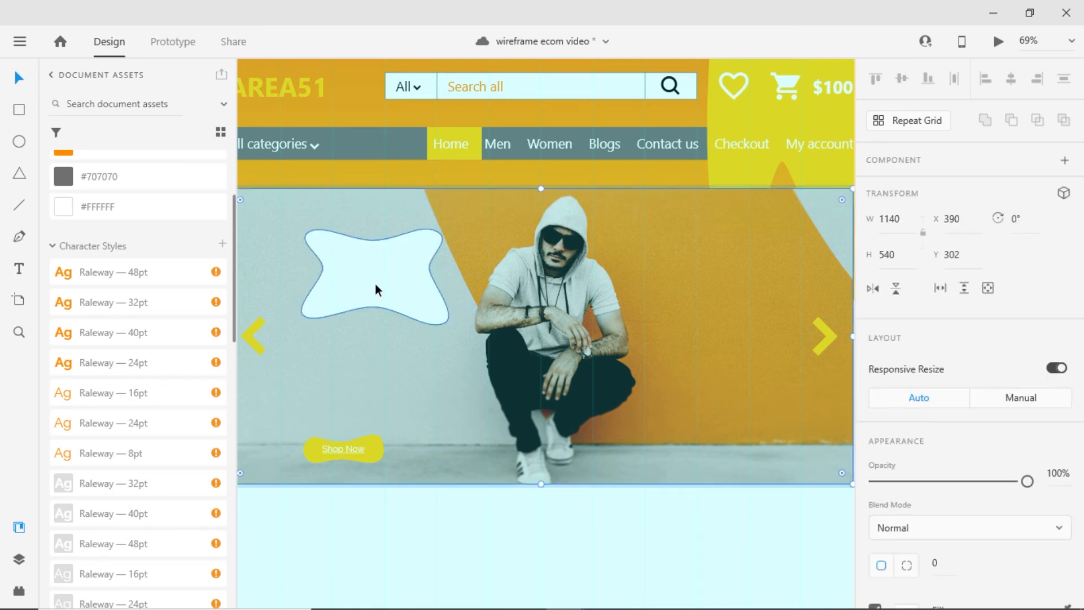
Turn the new splash shape into a component named "offer splash".
{"action": "double_click", "coordinate": [375, 284]}
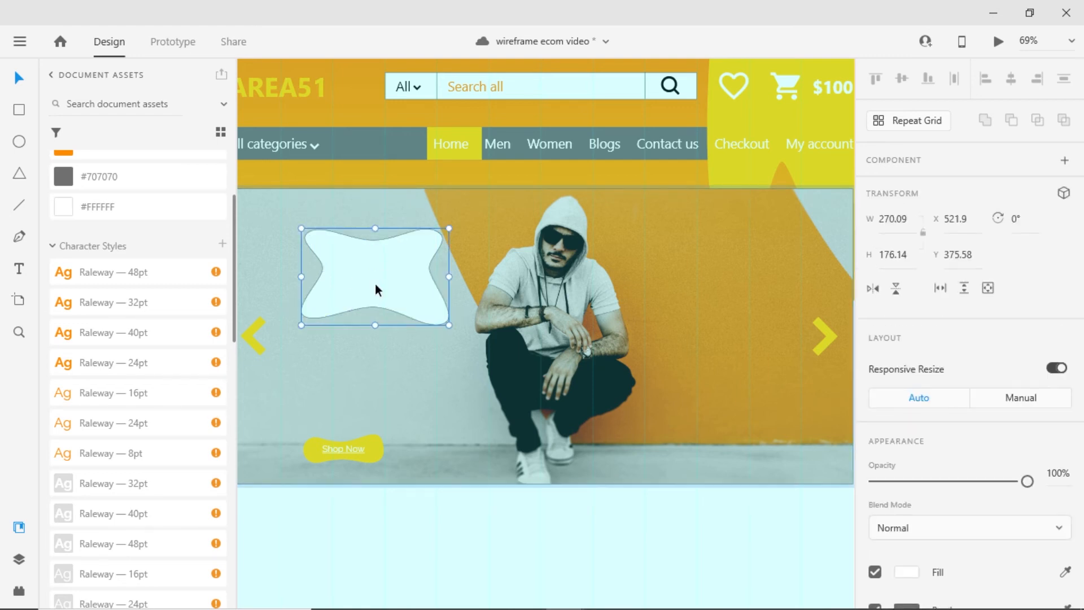
{"action": "key", "text": "ctrl+k"}
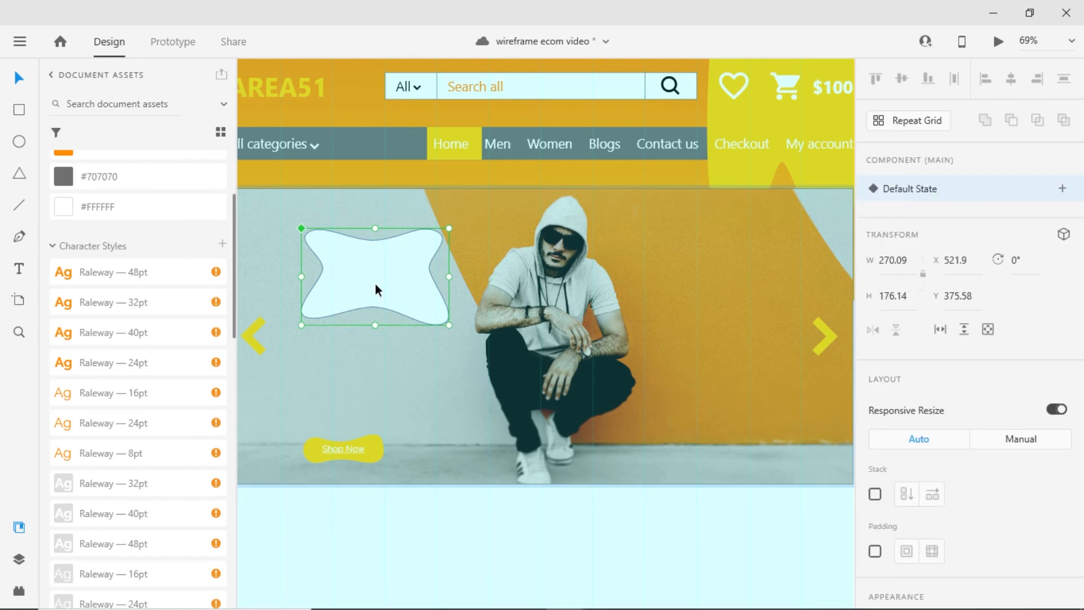
{"action": "type", "text": "offer splash"}
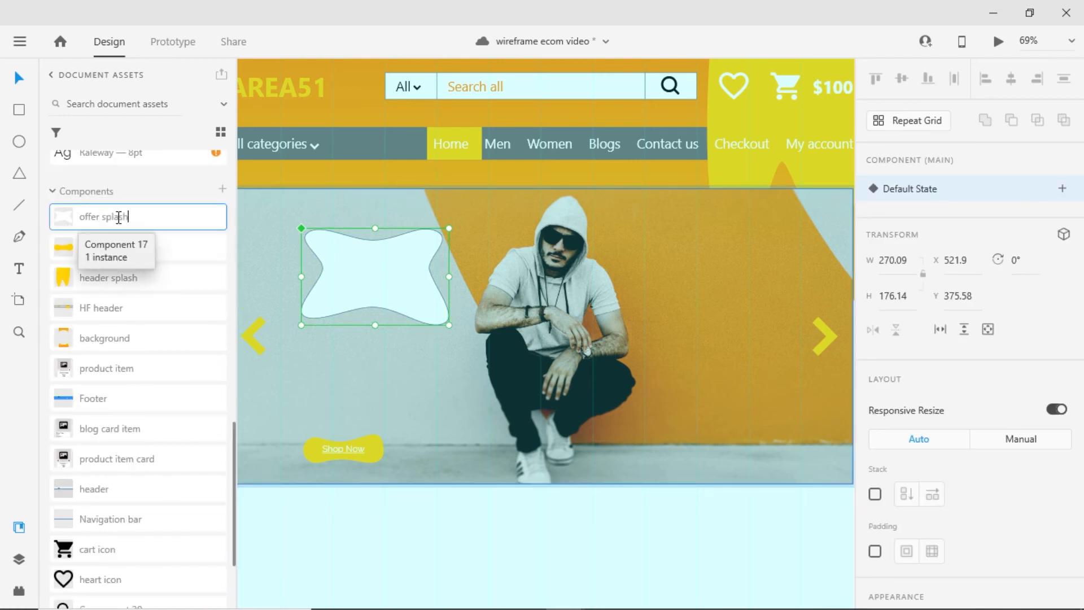
{"action": "key", "text": "Return"}
Remove the offer splash's border and fill it with the yellow #FFD202.
{"action": "scroll", "coordinate": [960, 395], "scroll_direction": "down", "scroll_amount": 4}
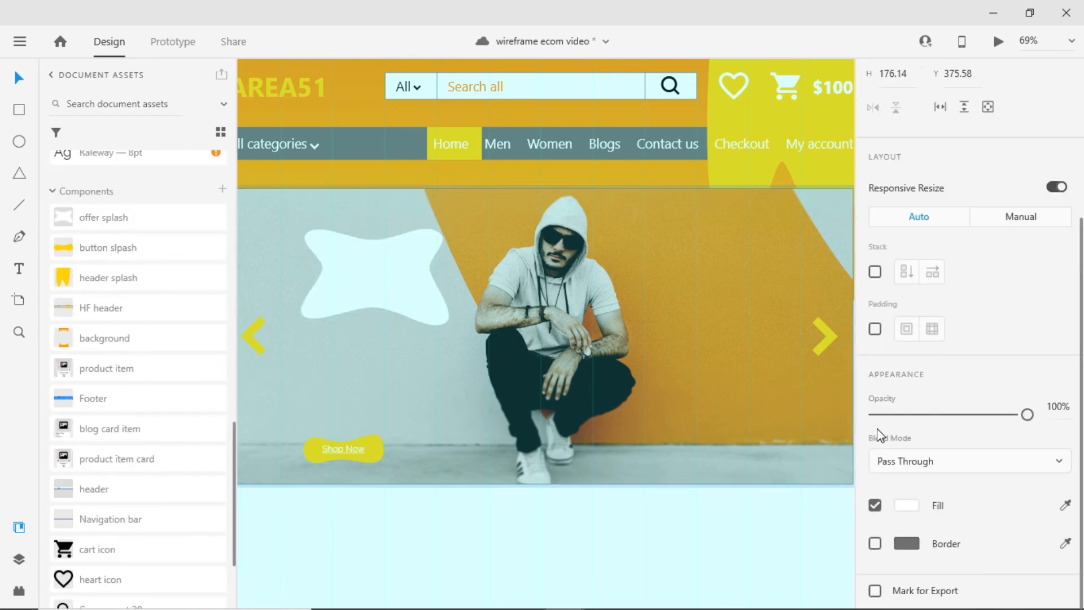
{"action": "left_click", "coordinate": [906, 505]}
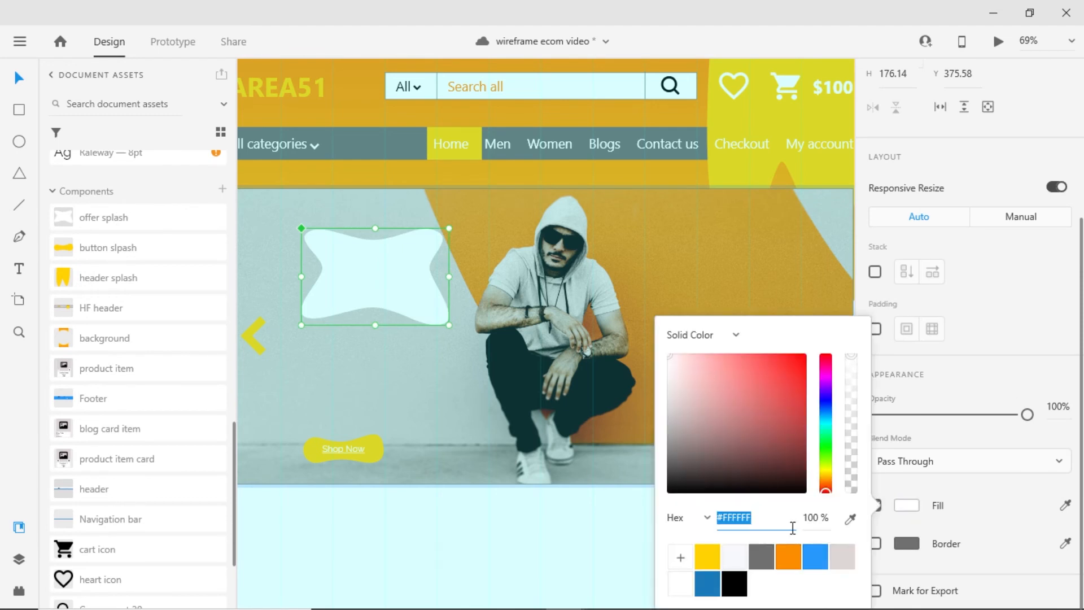
{"action": "left_click", "coordinate": [708, 557]}
Add the two-line text "Special offer" and "20% off" on the offer splash.
{"action": "key", "text": "t"}
{"action": "left_click", "coordinate": [333, 258]}
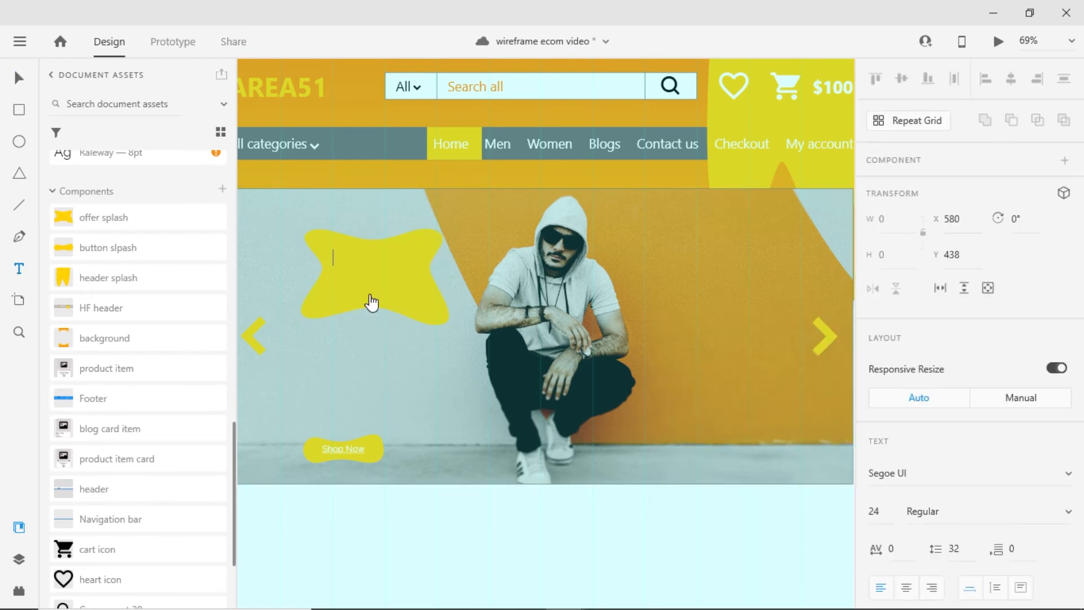
{"action": "type", "text": "Special offer"}
{"action": "key", "text": "Return"}
{"action": "type", "text": "20% off"}
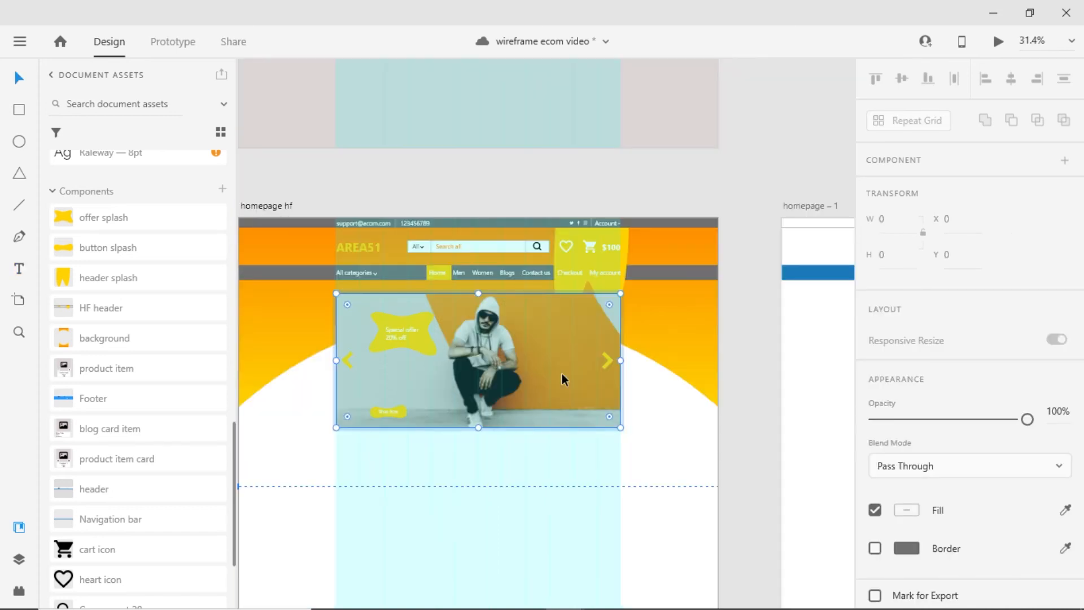
Remove the border from the deal banner rectangle.
{"action": "scroll", "coordinate": [948, 421], "scroll_direction": "down", "scroll_amount": 3}
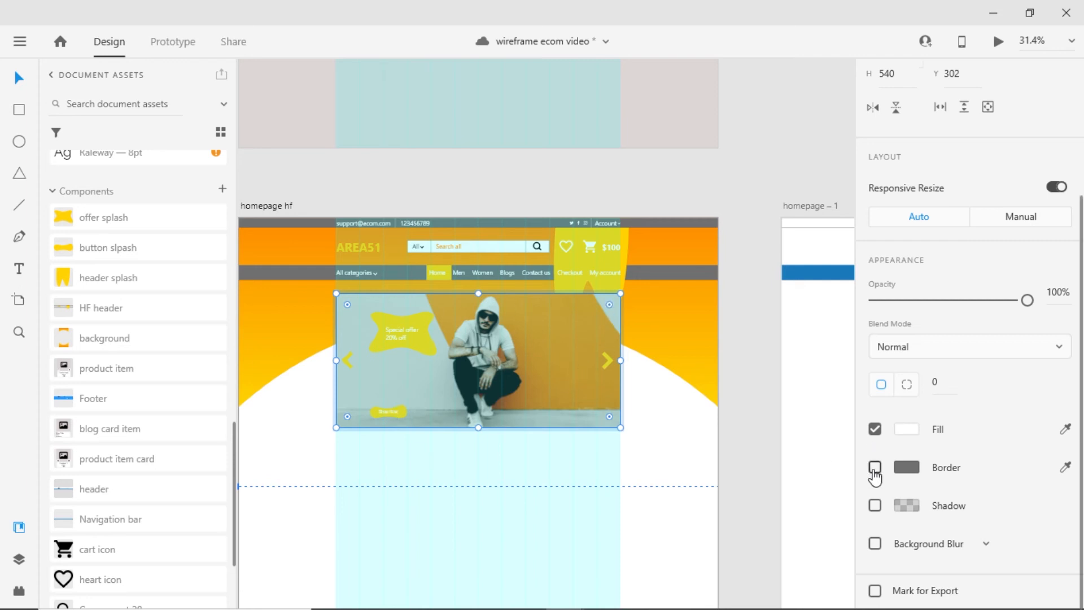
Add a shadow to the hero banner with X 5, Y 5 and a blur of 10.
{"action": "left_click", "coordinate": [874, 505]}
{"action": "left_click", "coordinate": [917, 536]}
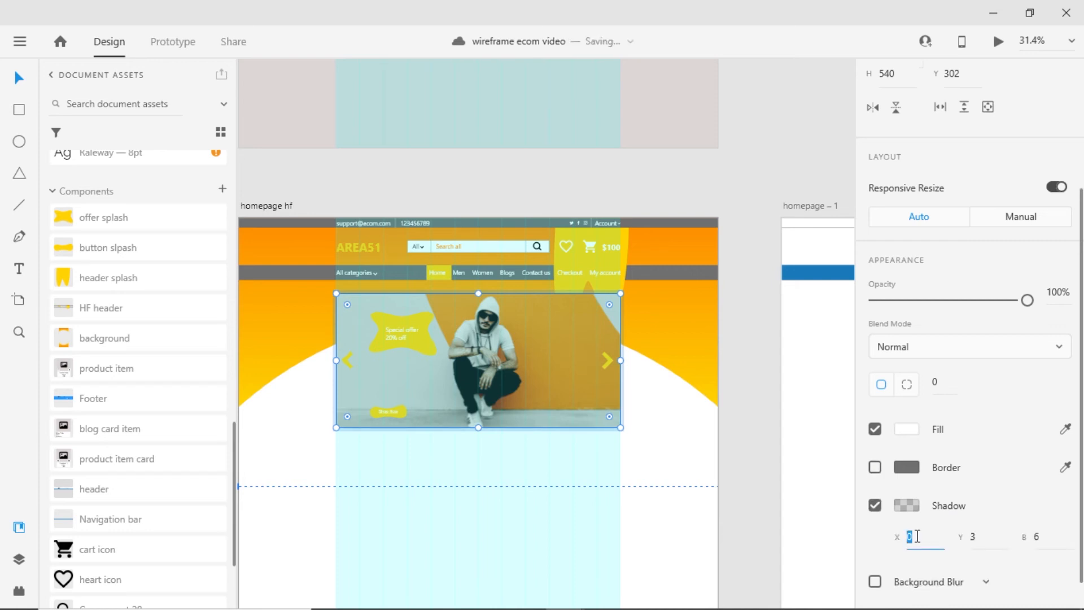
{"action": "type", "text": "5"}
{"action": "left_click", "coordinate": [976, 536]}
{"action": "type", "text": "5"}
{"action": "left_click", "coordinate": [1035, 535]}
{"action": "type", "text": "10"}
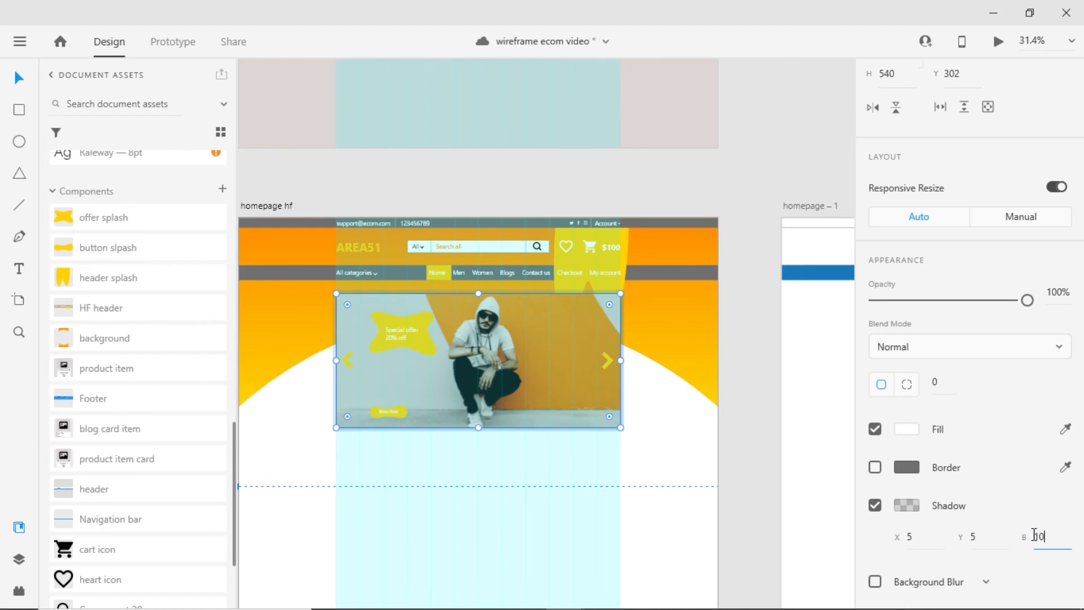
{"action": "left_click", "coordinate": [726, 394]}
Preview the homepage hf artboard in a maximized window to check the banner, and close the preview.
{"action": "scroll", "coordinate": [726, 394], "scroll_direction": "down", "scroll_amount": 1}
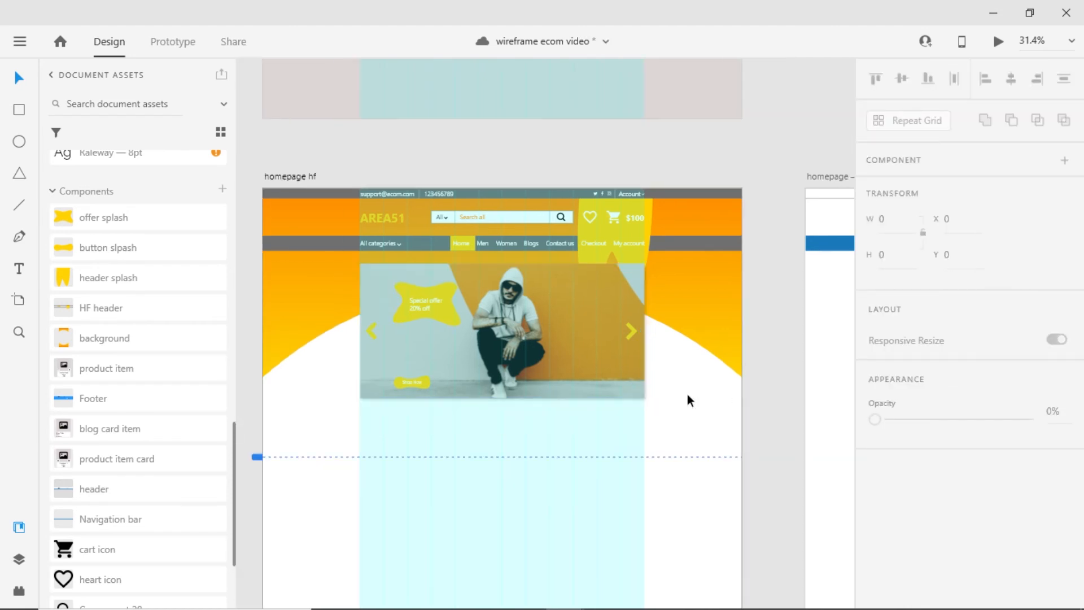
{"action": "left_click", "coordinate": [997, 42]}
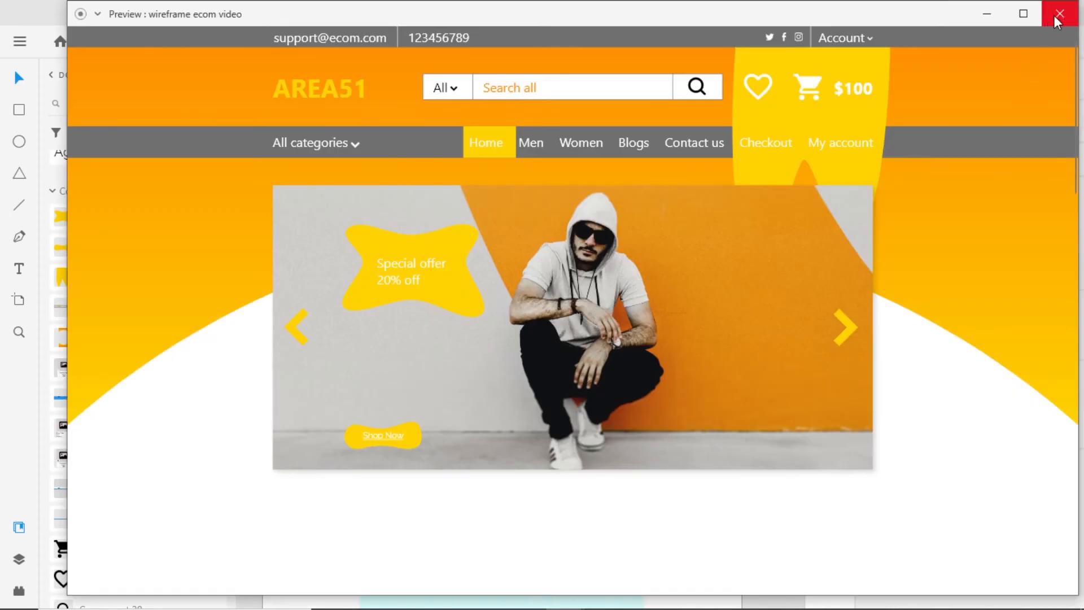
{"action": "left_click", "coordinate": [1022, 15]}
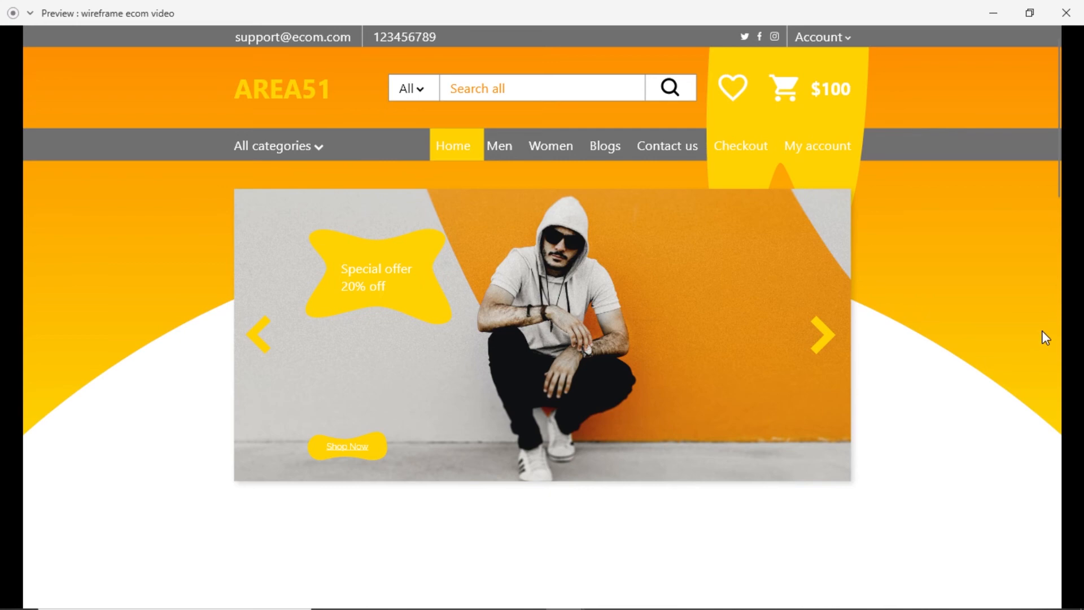
{"action": "key", "text": "Escape"}
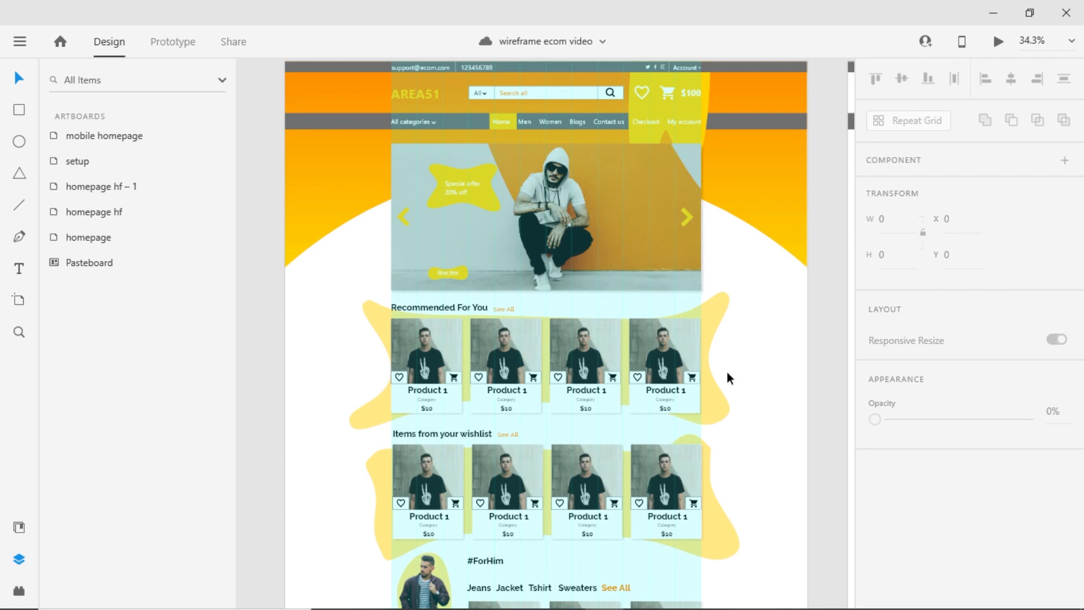
Select the Recommended For You section and review the colors and character styles in the document assets.
{"action": "scroll", "coordinate": [793, 357], "scroll_direction": "up", "scroll_amount": 2}
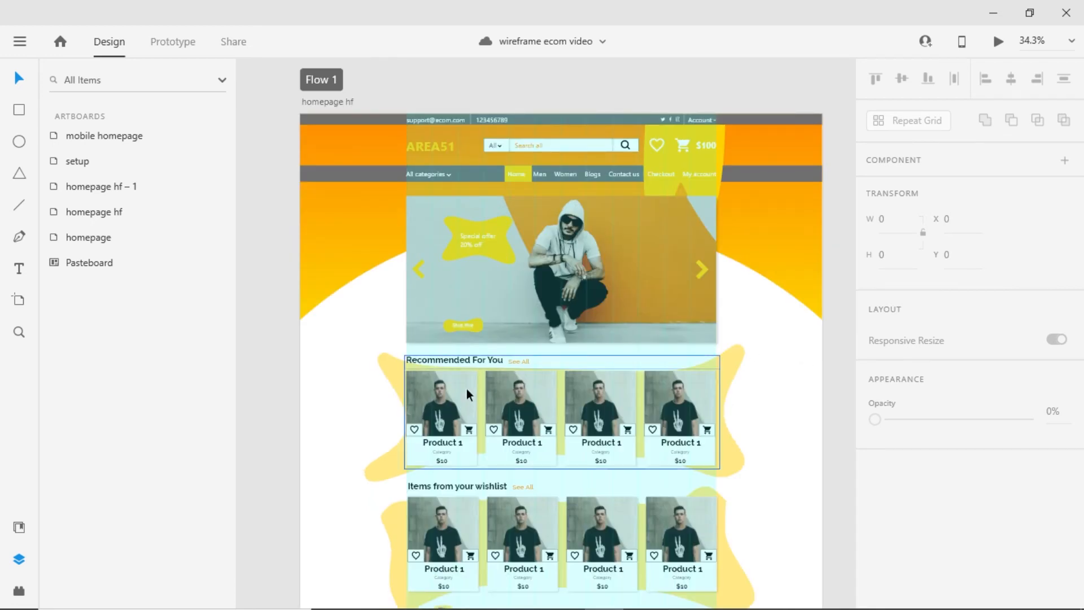
{"action": "left_click", "coordinate": [480, 364]}
{"action": "left_click", "coordinate": [19, 527]}
{"action": "left_click", "coordinate": [114, 151]}
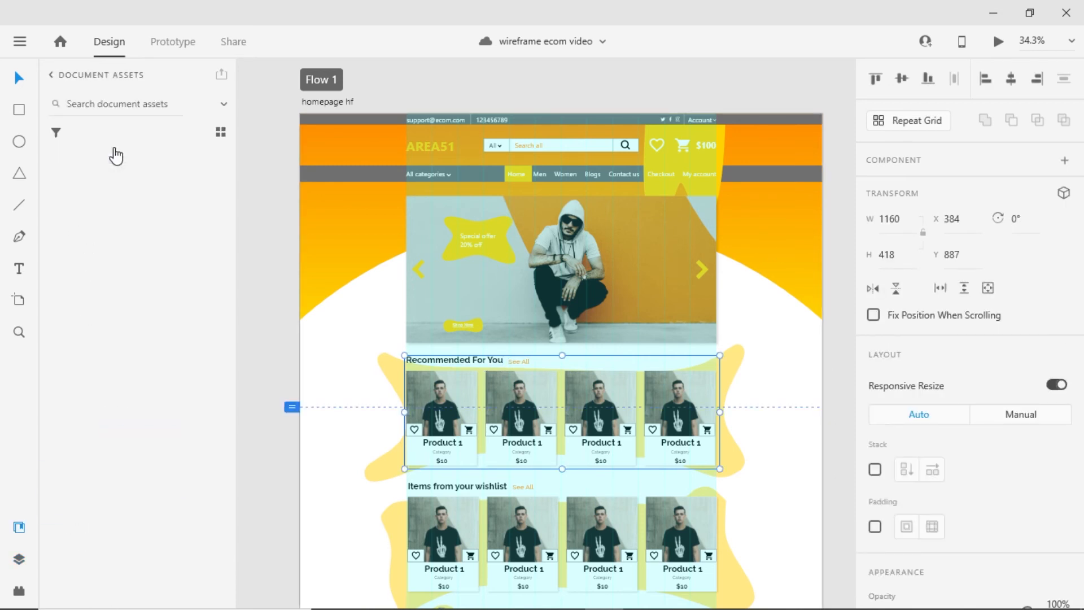
{"action": "scroll", "coordinate": [118, 428], "scroll_direction": "down", "scroll_amount": 2}
{"action": "scroll", "coordinate": [120, 435], "scroll_direction": "down", "scroll_amount": 1}
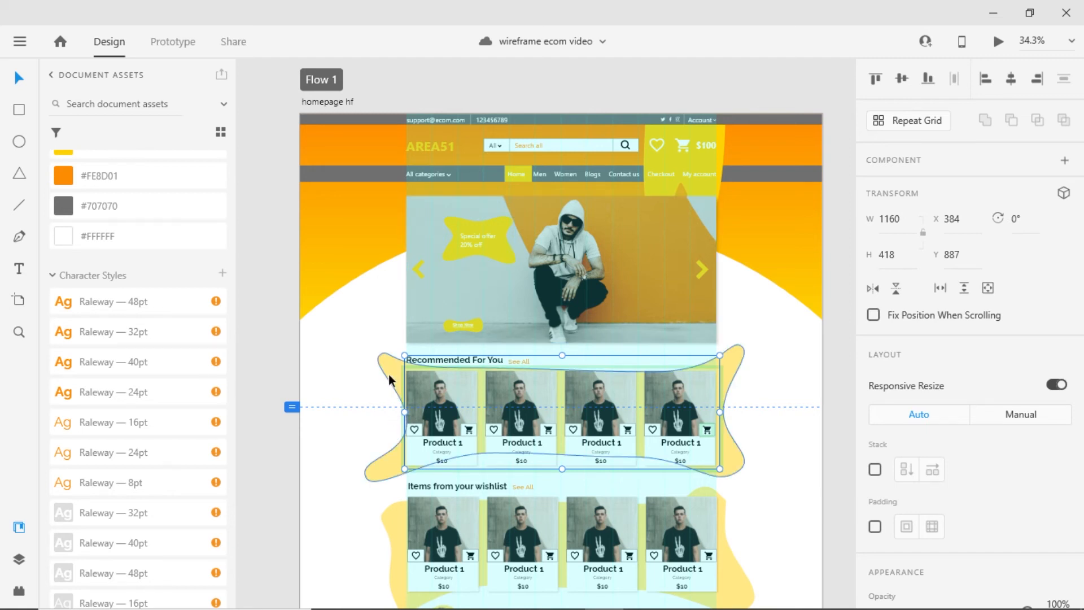
Inspect the fill color and transparency of the splash shape behind the Recommended For You section.
{"action": "left_click", "coordinate": [728, 364]}
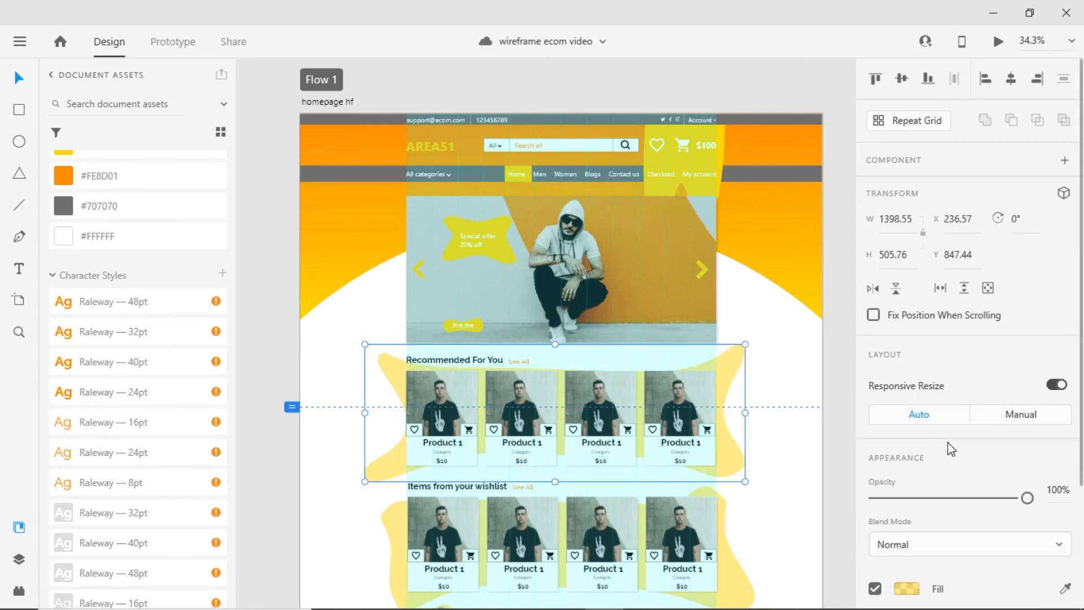
{"action": "scroll", "coordinate": [950, 449], "scroll_direction": "down", "scroll_amount": 3}
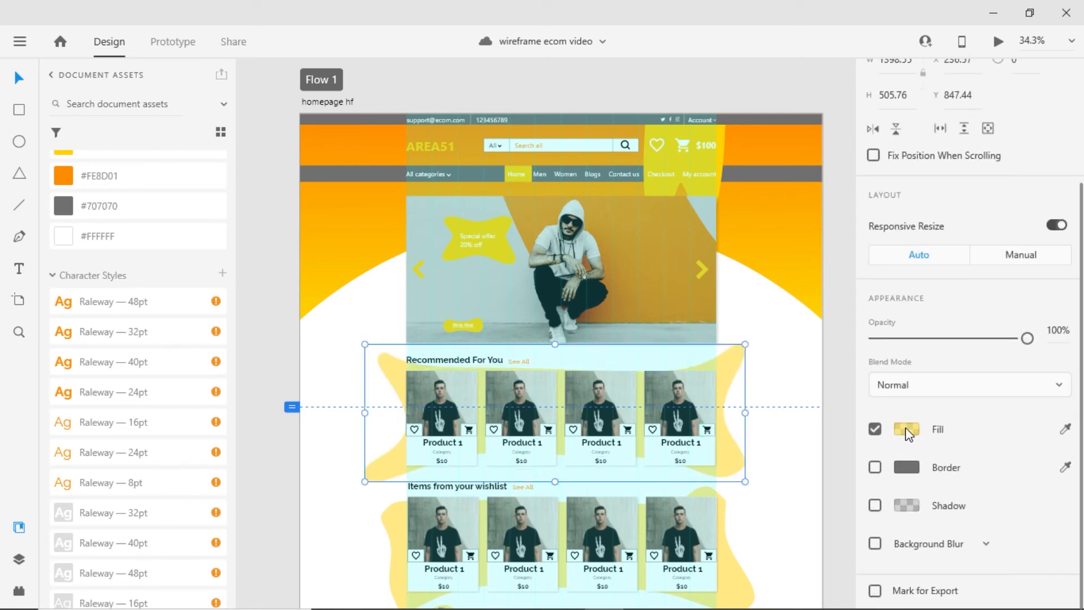
{"action": "left_click", "coordinate": [906, 429]}
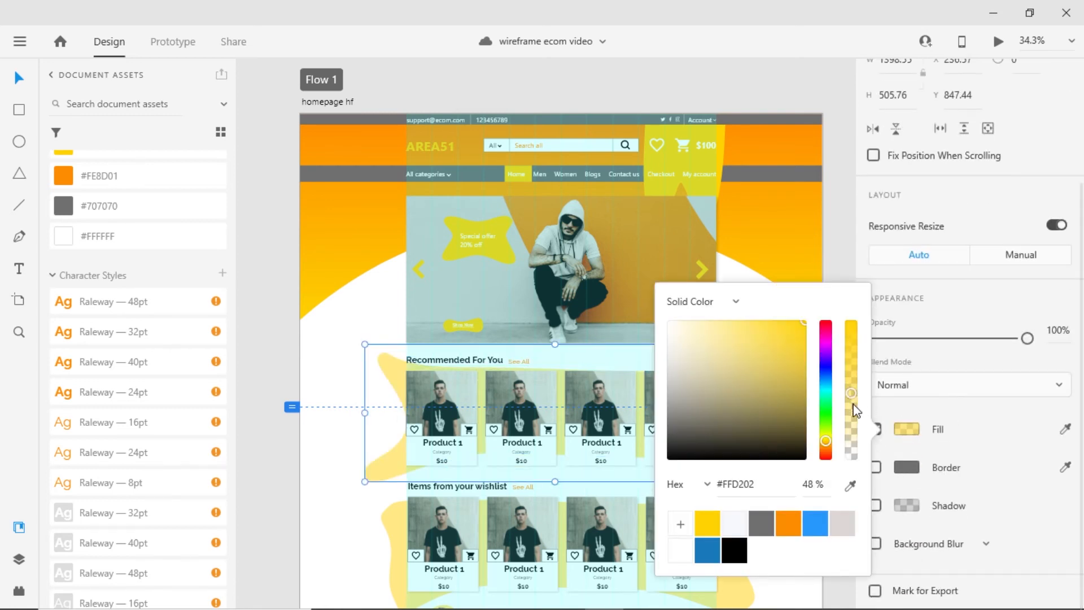
{"action": "key", "text": "Escape"}
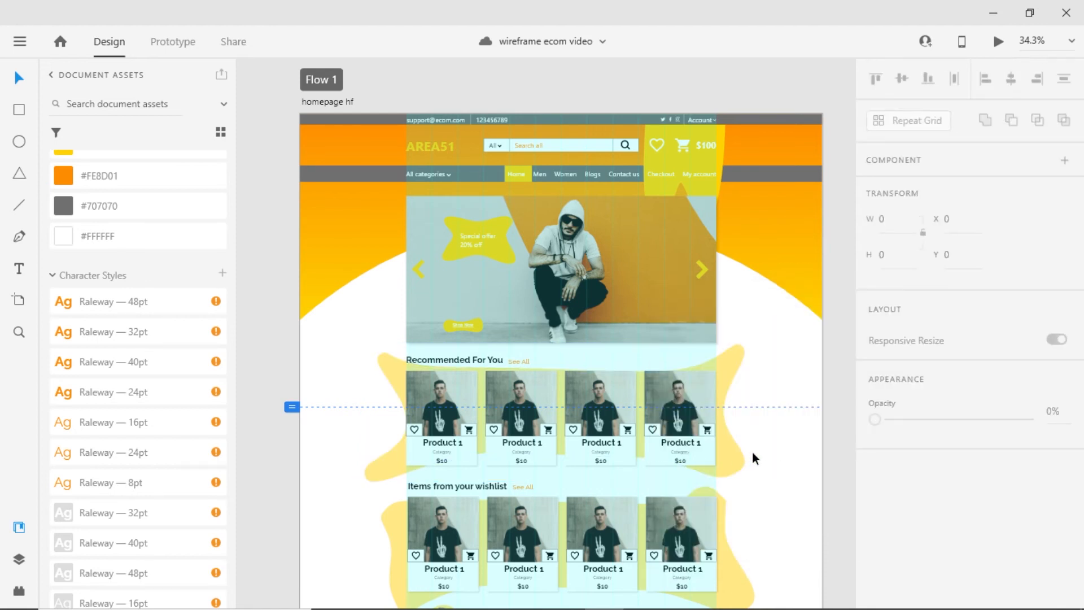
Examine the finished homepage from the product sections to the blog and footer, along with the components in the document assets.
{"action": "scroll", "coordinate": [752, 451], "scroll_direction": "down", "scroll_amount": 2}
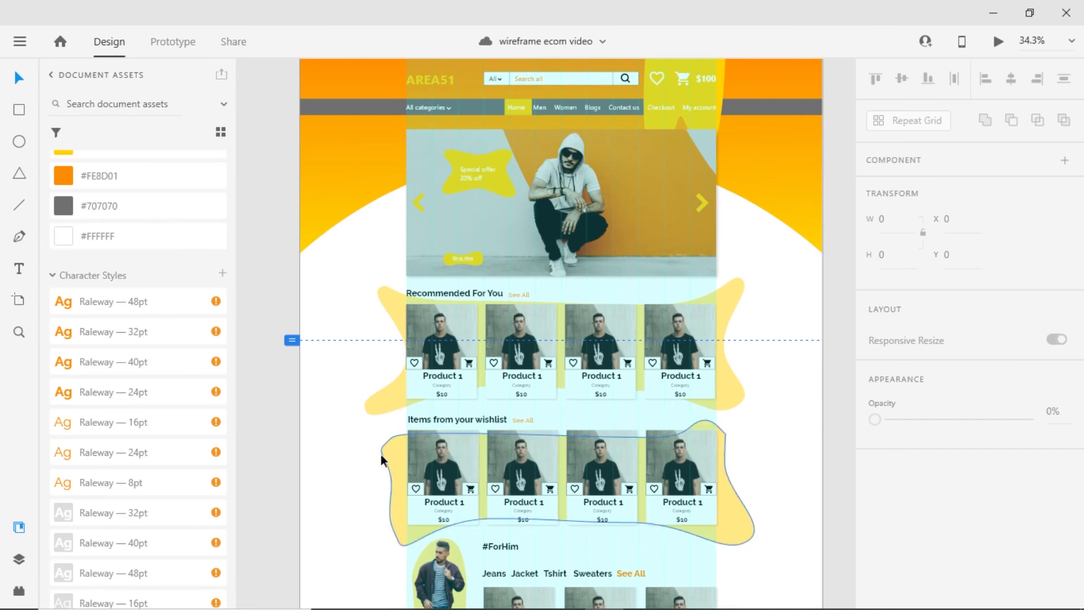
{"action": "scroll", "coordinate": [773, 471], "scroll_direction": "down", "scroll_amount": 3}
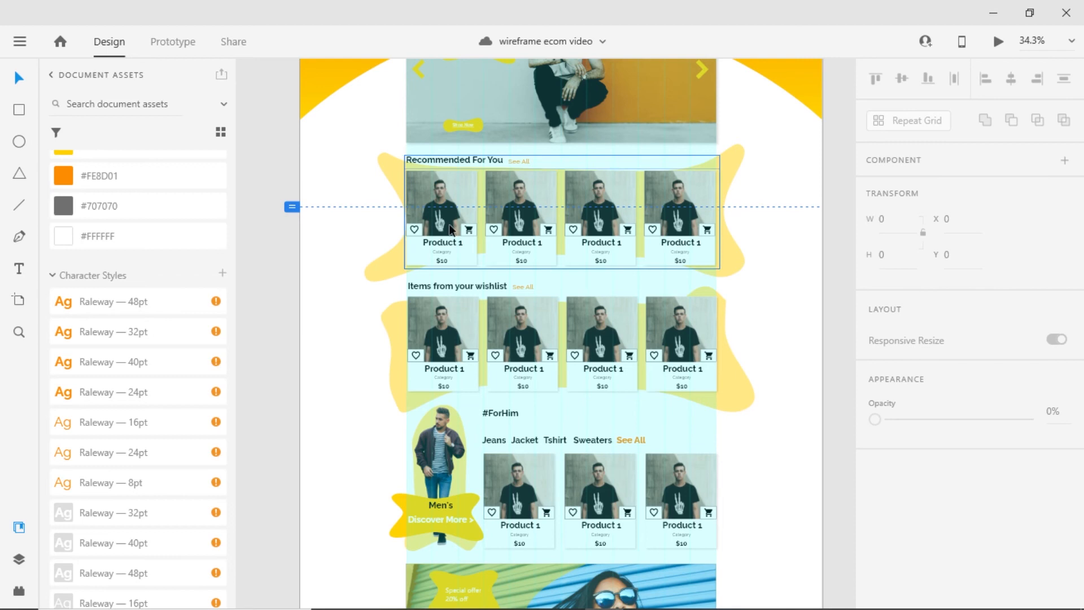
{"action": "scroll", "coordinate": [535, 308], "scroll_direction": "down", "scroll_amount": 3}
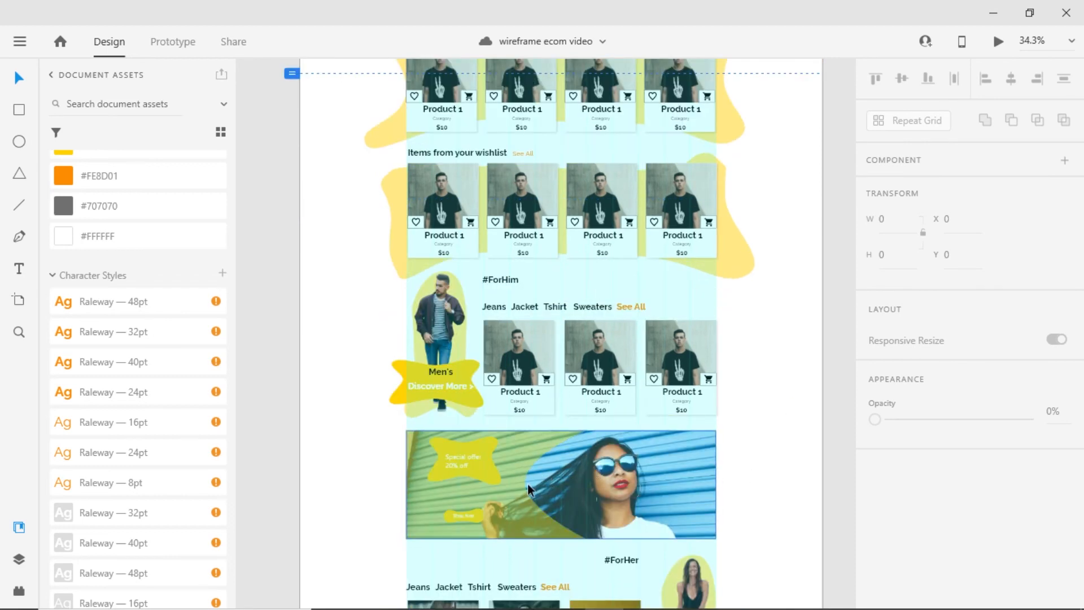
{"action": "scroll", "coordinate": [756, 488], "scroll_direction": "down", "scroll_amount": 2}
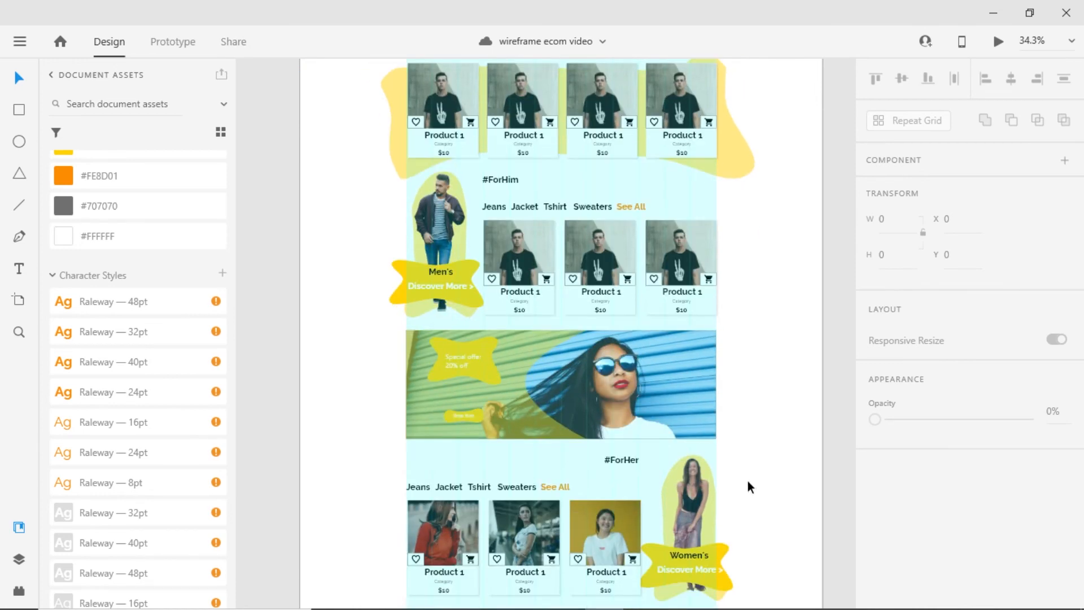
{"action": "scroll", "coordinate": [376, 350], "scroll_direction": "down", "scroll_amount": 1}
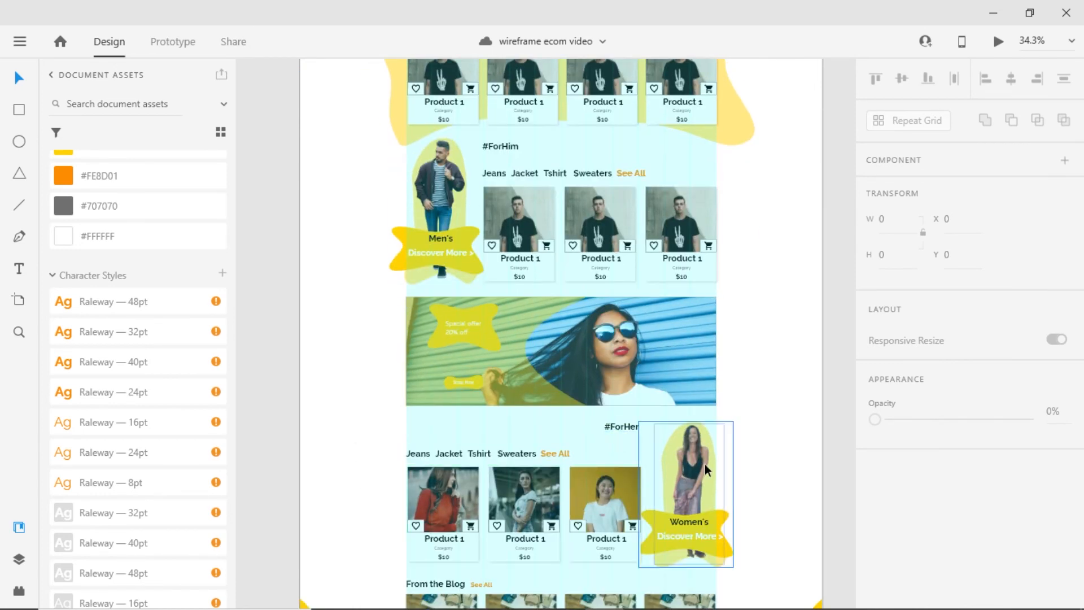
{"action": "scroll", "coordinate": [749, 467], "scroll_direction": "down", "scroll_amount": 3}
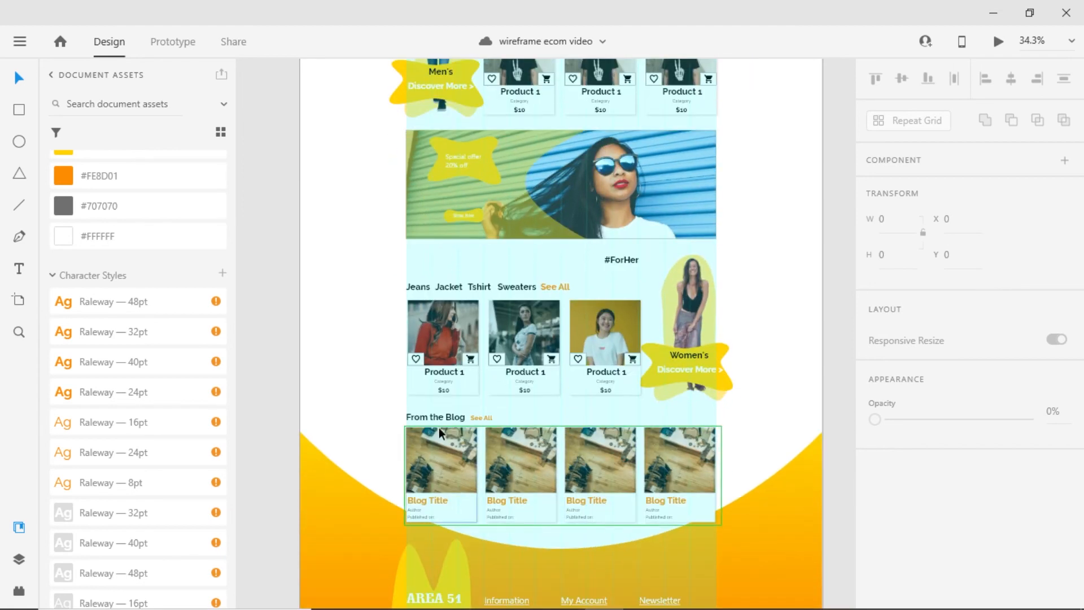
{"action": "scroll", "coordinate": [446, 449], "scroll_direction": "up", "scroll_amount": 1}
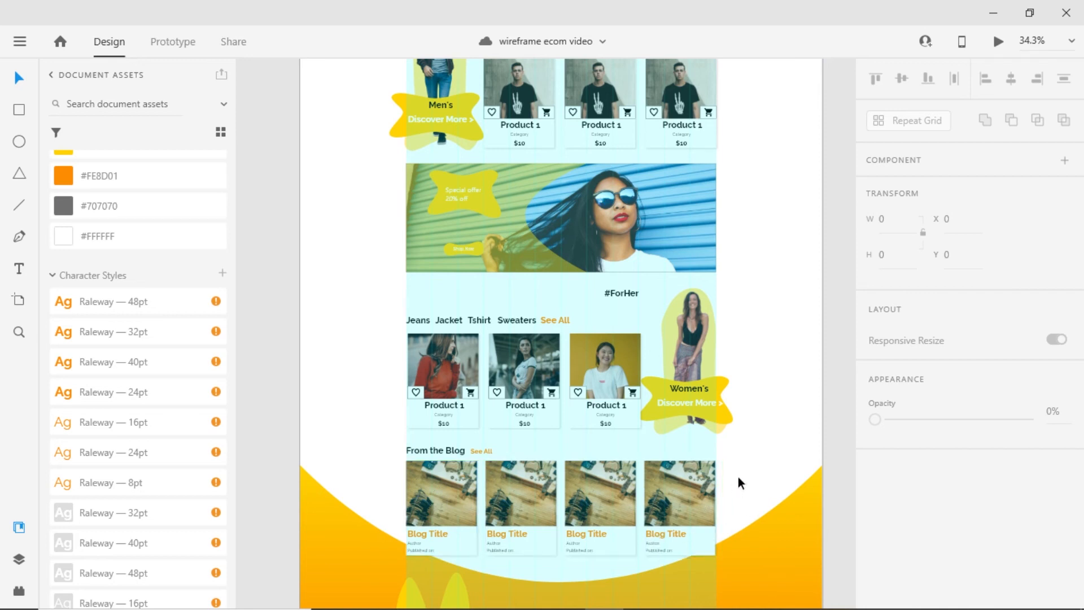
{"action": "scroll", "coordinate": [739, 476], "scroll_direction": "down", "scroll_amount": 5}
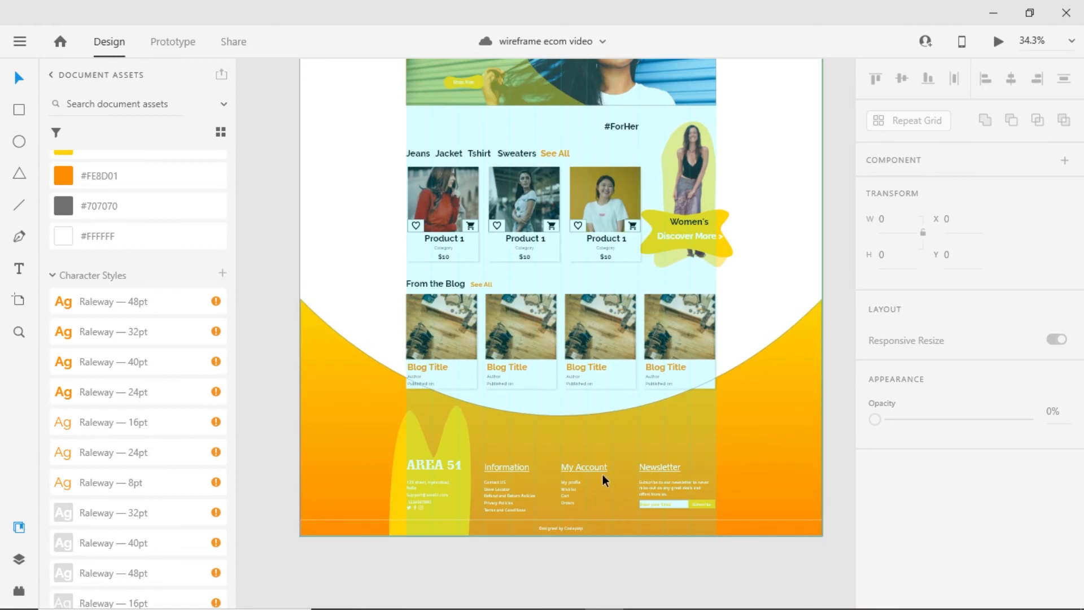
{"action": "scroll", "coordinate": [126, 316], "scroll_direction": "down", "scroll_amount": 10}
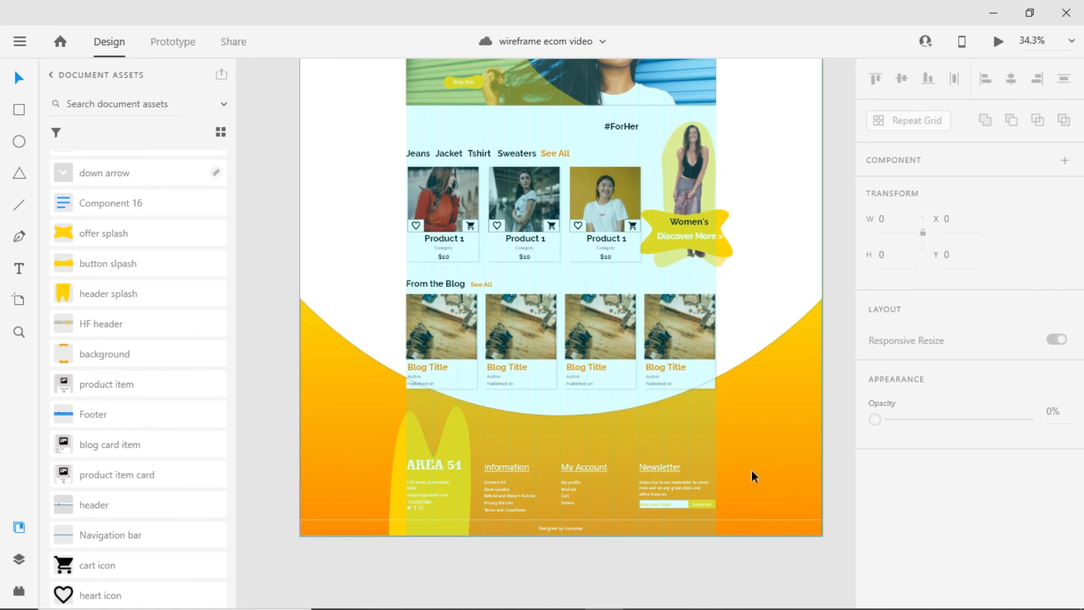
{"action": "scroll", "coordinate": [752, 477], "scroll_direction": "up", "scroll_amount": 4}
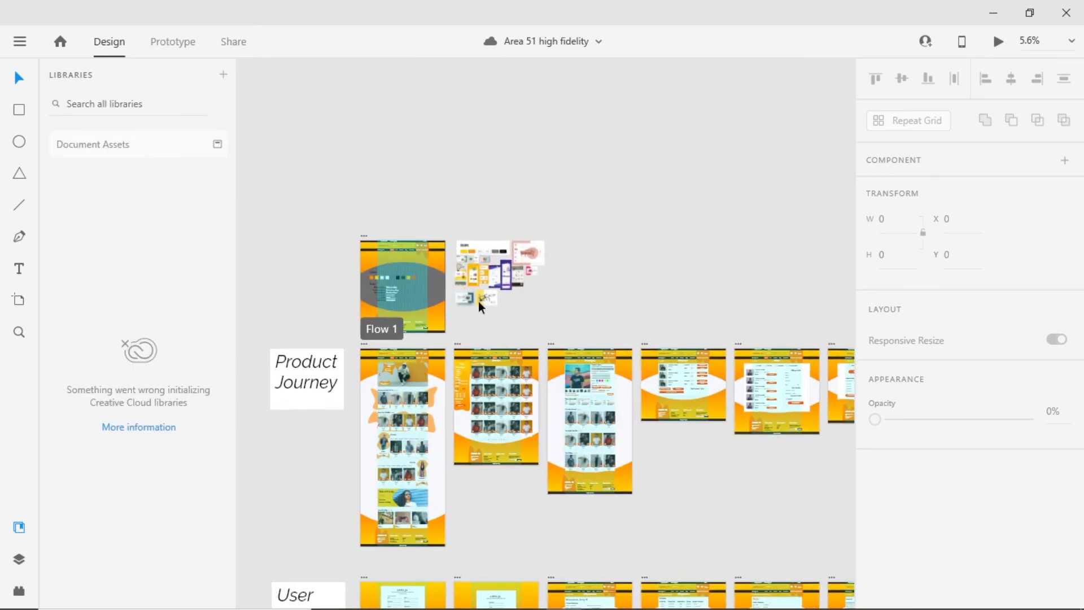
Examine the Style Guide and Homepage artboards in the Area 51 high fidelity document.
{"action": "scroll", "coordinate": [425, 292], "scroll_direction": "up", "scroll_amount": 4}
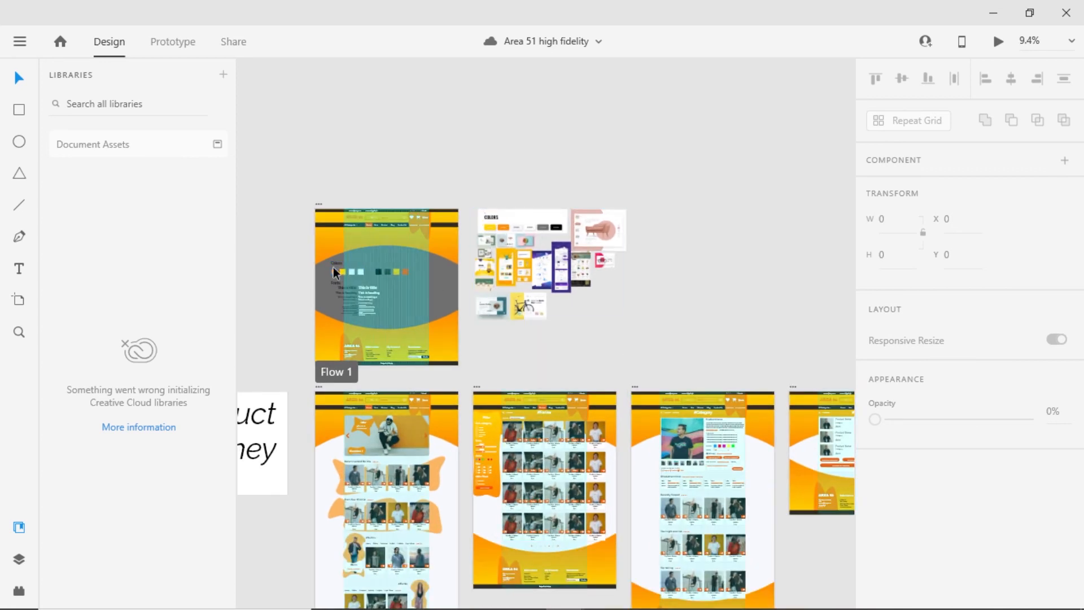
{"action": "scroll", "coordinate": [334, 273], "scroll_direction": "up", "scroll_amount": 5}
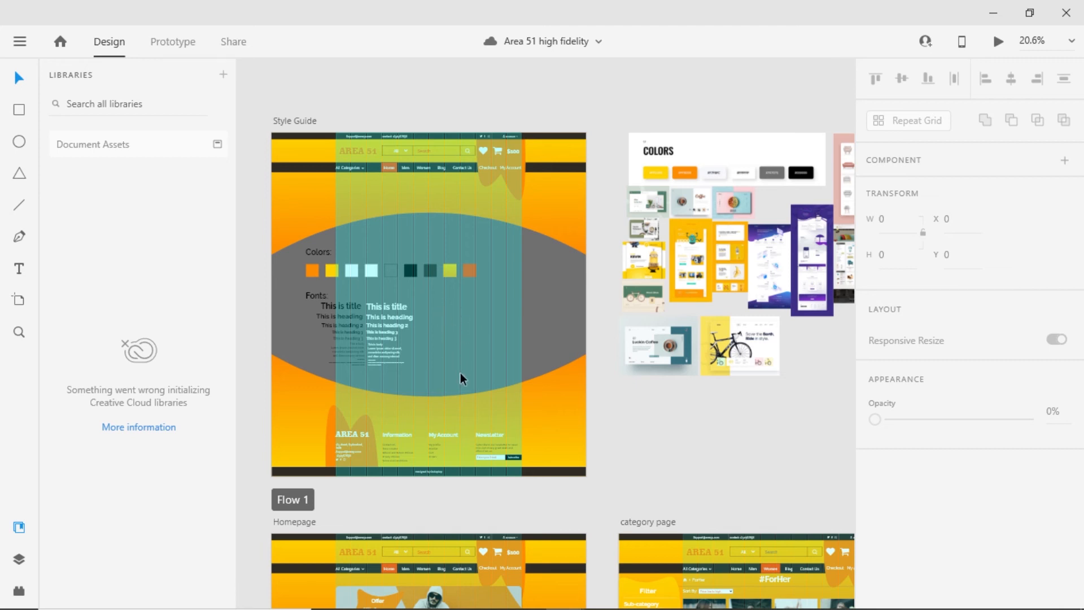
{"action": "scroll", "coordinate": [452, 382], "scroll_direction": "down", "scroll_amount": 6}
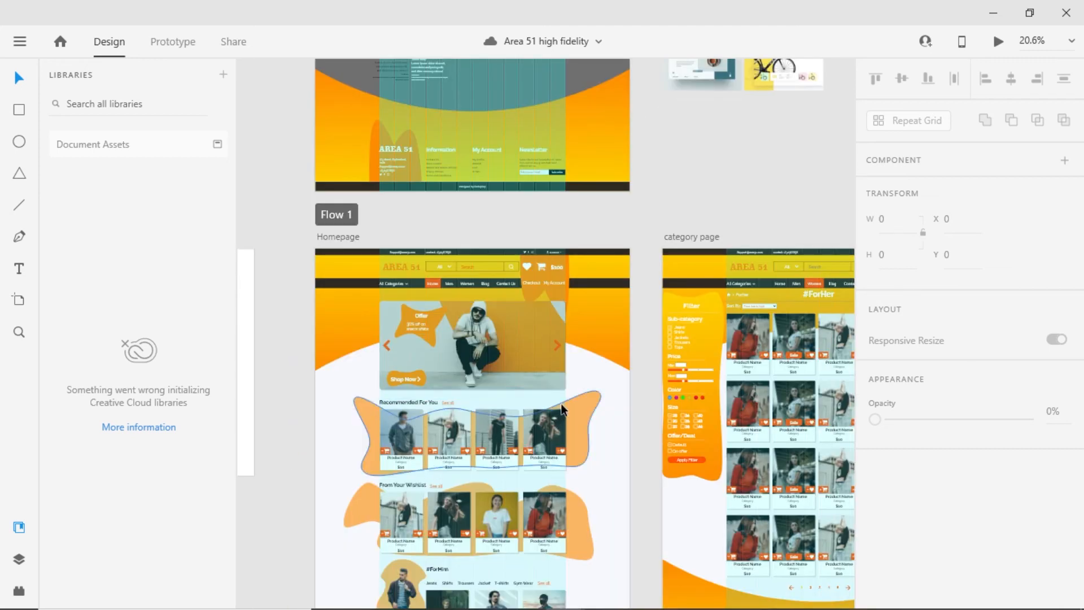
{"action": "scroll", "coordinate": [602, 405], "scroll_direction": "down", "scroll_amount": 2}
{"action": "scroll", "coordinate": [605, 405], "scroll_direction": "down", "scroll_amount": 2}
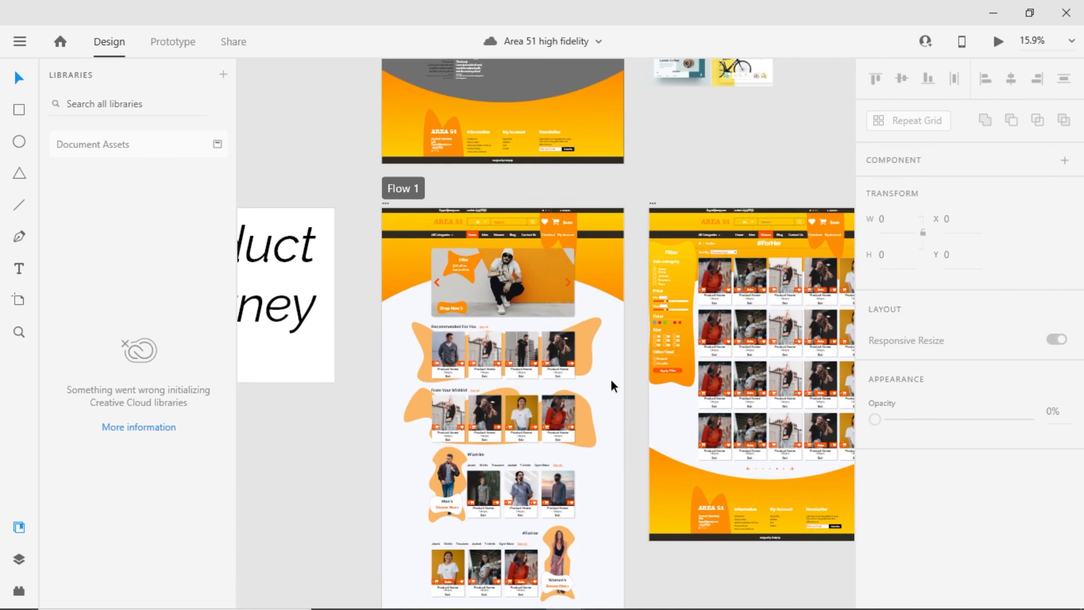
Preview the Area 51 Homepage and look through its sections from the hero banner to the footer.
{"action": "left_click", "coordinate": [1001, 45]}
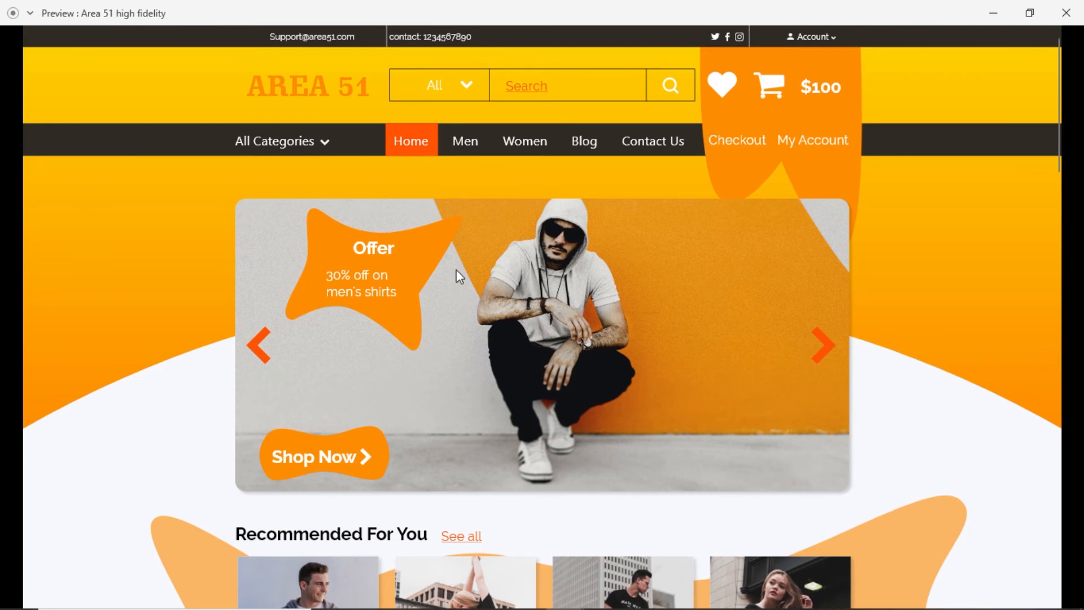
{"action": "scroll", "coordinate": [210, 297], "scroll_direction": "down", "scroll_amount": 6}
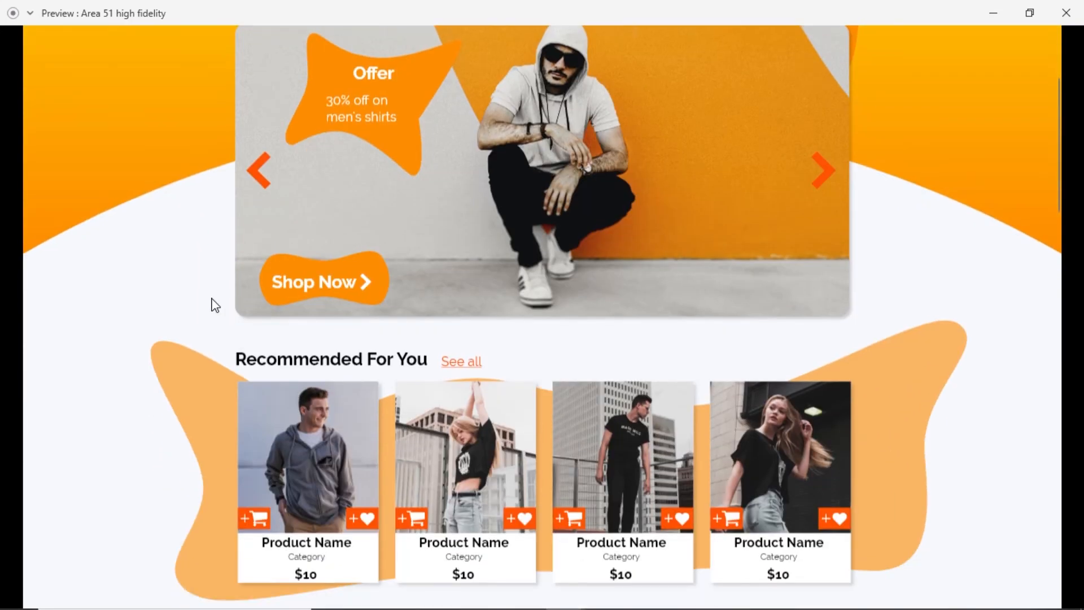
{"action": "scroll", "coordinate": [212, 300], "scroll_direction": "down", "scroll_amount": 4}
{"action": "scroll", "coordinate": [215, 308], "scroll_direction": "down", "scroll_amount": 15}
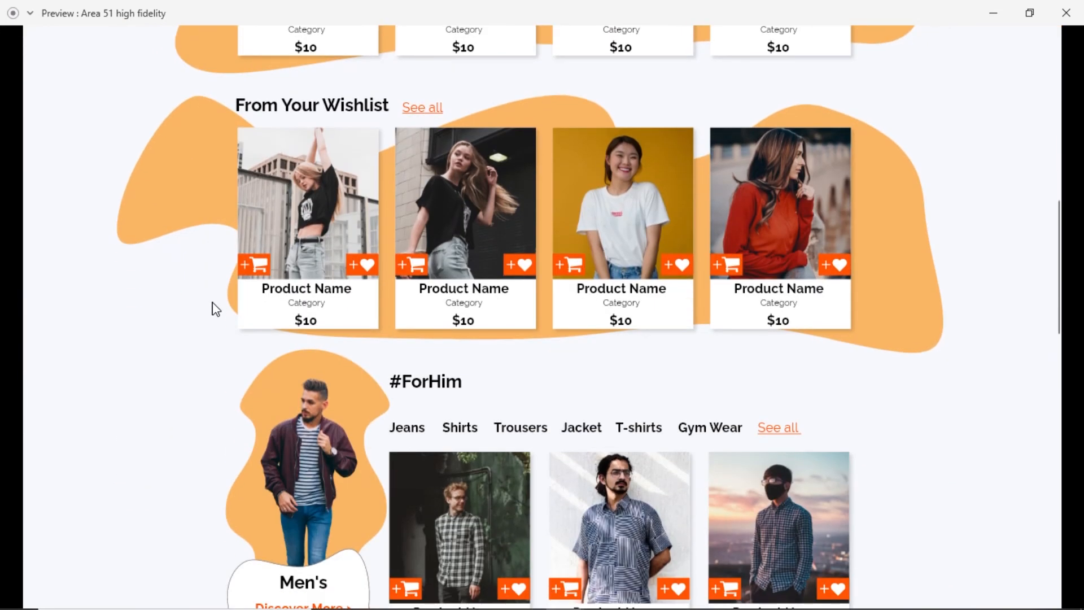
{"action": "scroll", "coordinate": [215, 310], "scroll_direction": "down", "scroll_amount": 5}
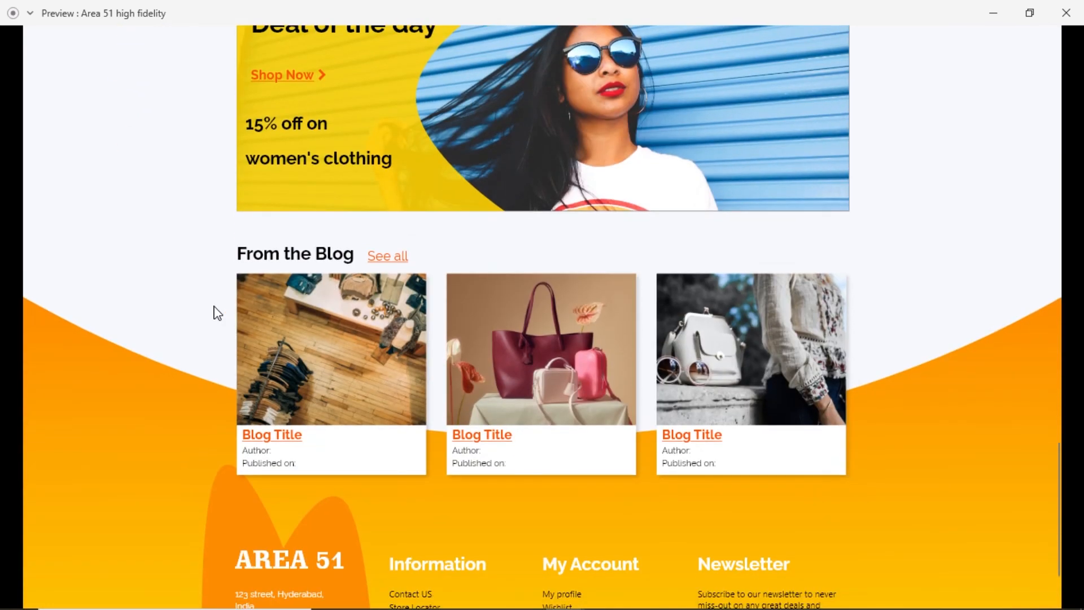
{"action": "scroll", "coordinate": [216, 319], "scroll_direction": "up", "scroll_amount": 15}
{"action": "scroll", "coordinate": [223, 321], "scroll_direction": "up", "scroll_amount": 5}
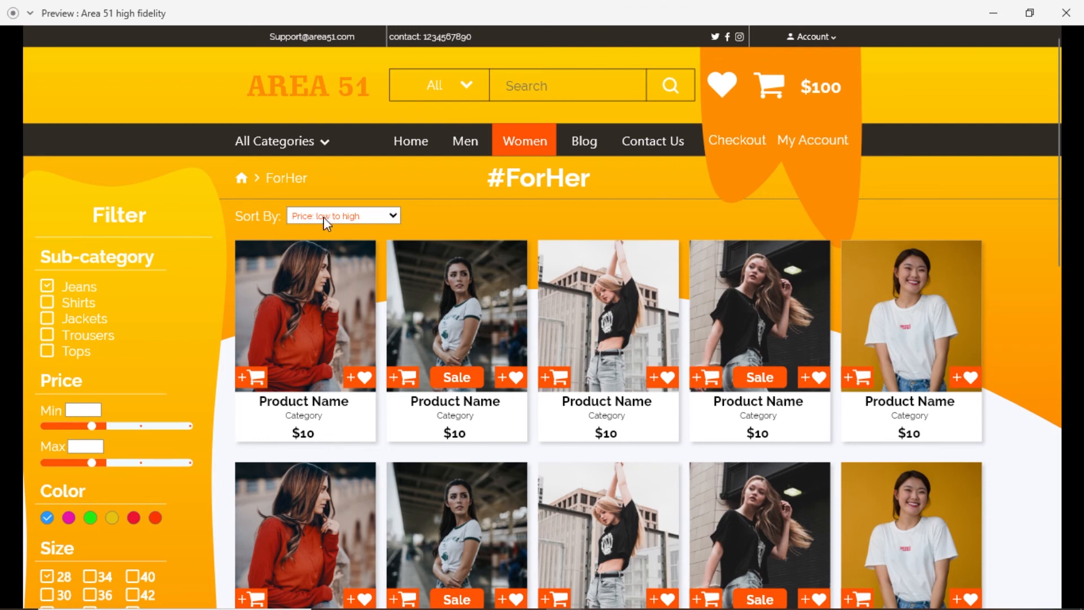
Review the filter options on the ForHer category page and open a product from its grid.
{"action": "scroll", "coordinate": [108, 123], "scroll_direction": "down", "scroll_amount": 3}
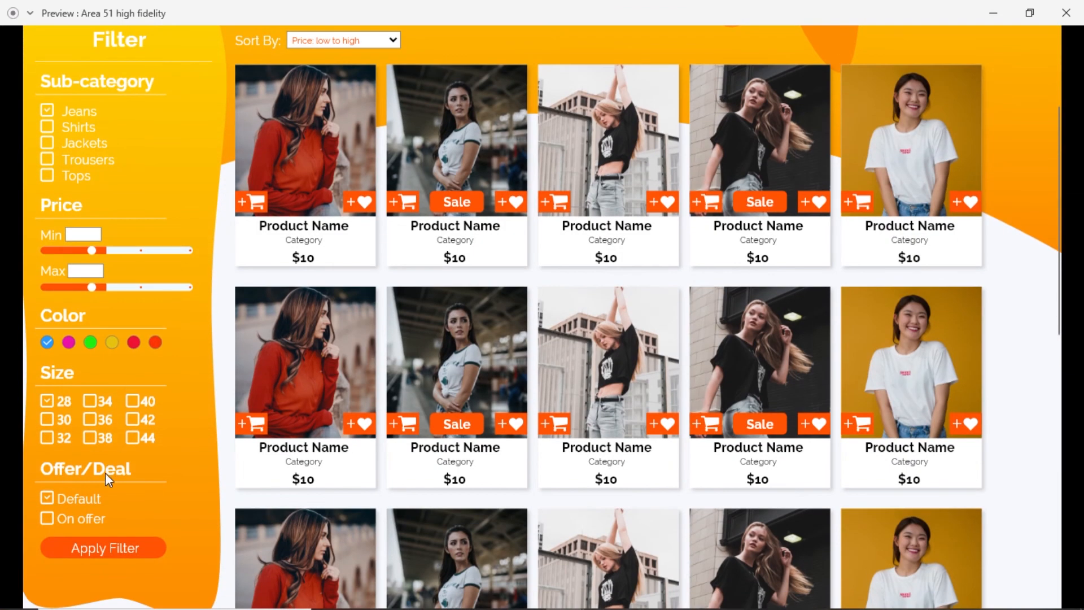
{"action": "scroll", "coordinate": [537, 394], "scroll_direction": "up", "scroll_amount": 3}
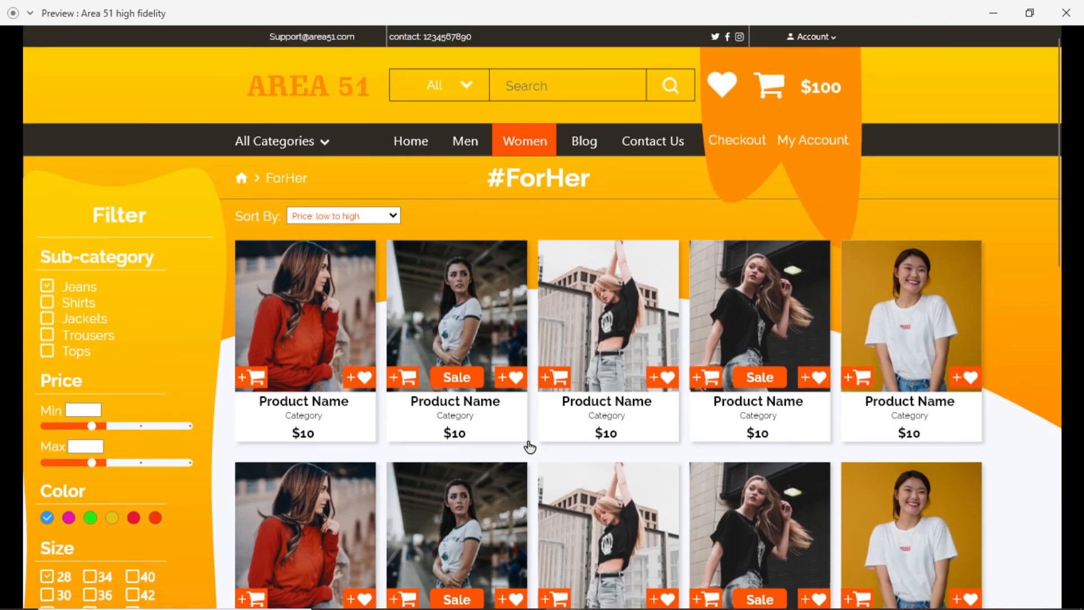
{"action": "left_click", "coordinate": [458, 385]}
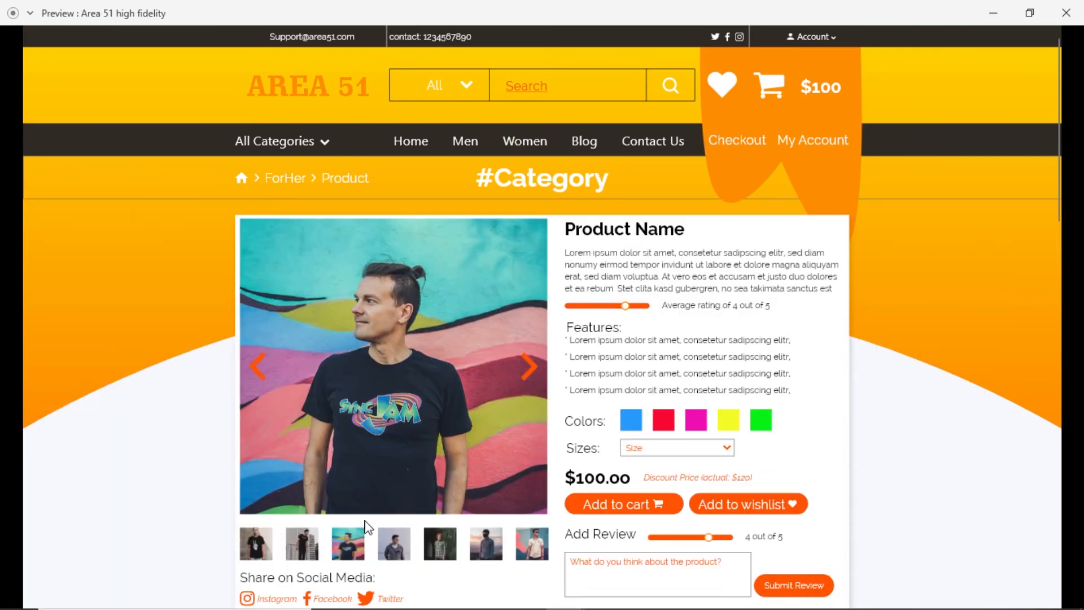
Look through the product details, Wishlist, order review and sign-up pages of the Area 51 prototype, ending at My Account.
{"action": "scroll", "coordinate": [863, 372], "scroll_direction": "down", "scroll_amount": 3}
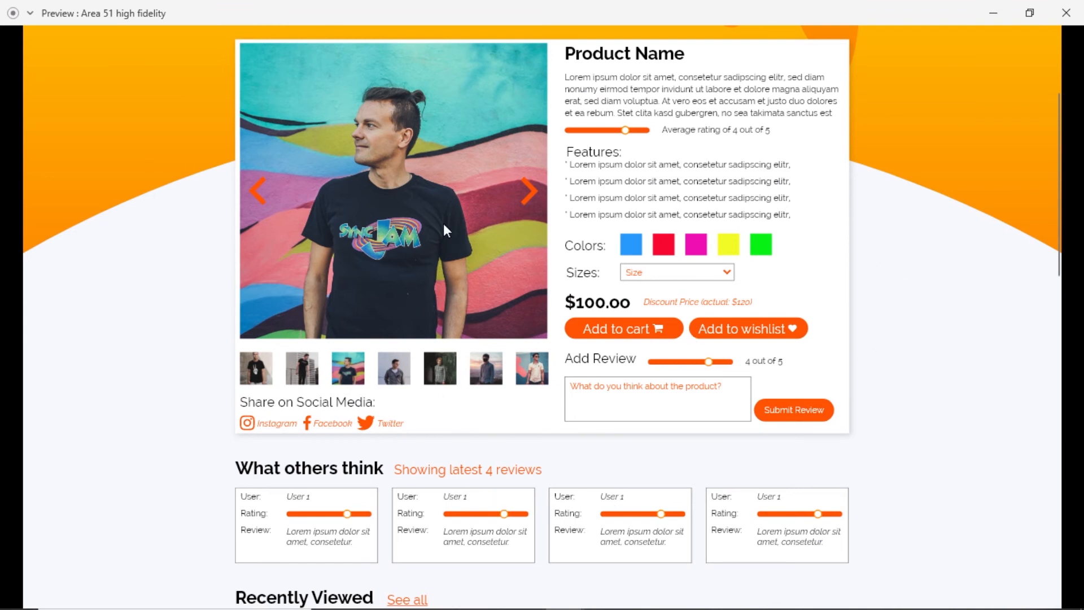
{"action": "key", "text": "Right"}
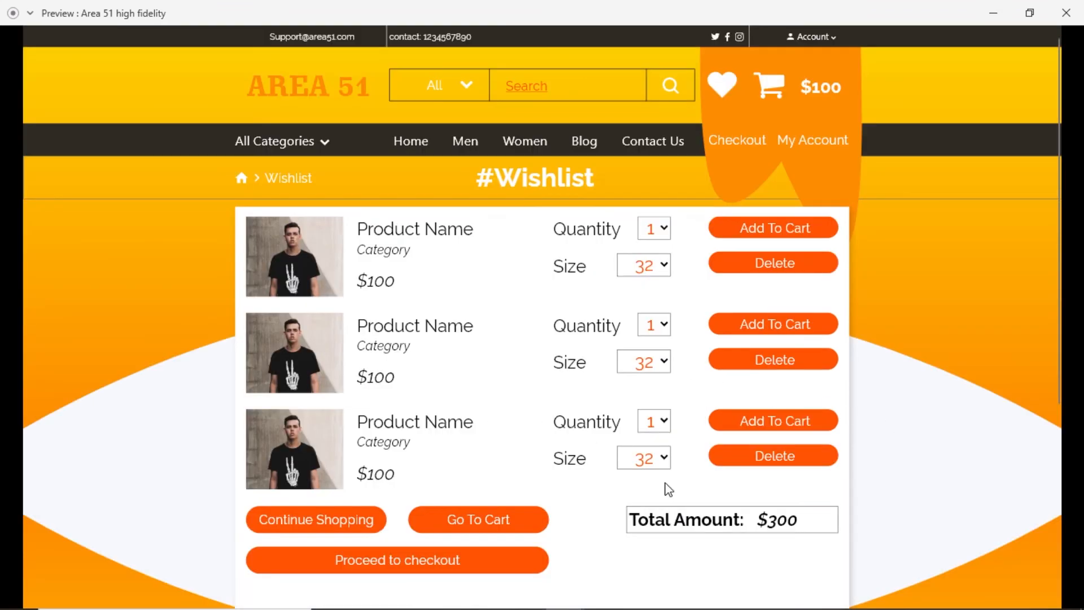
{"action": "key", "text": "Right"}
{"action": "scroll", "coordinate": [674, 353], "scroll_direction": "down", "scroll_amount": 3}
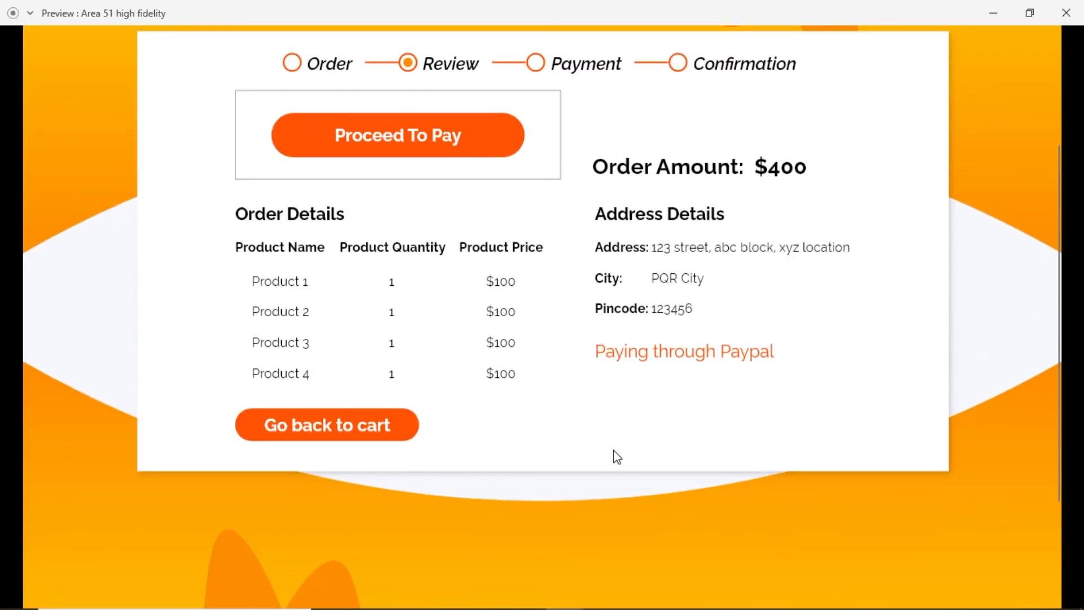
{"action": "key", "text": "Right"}
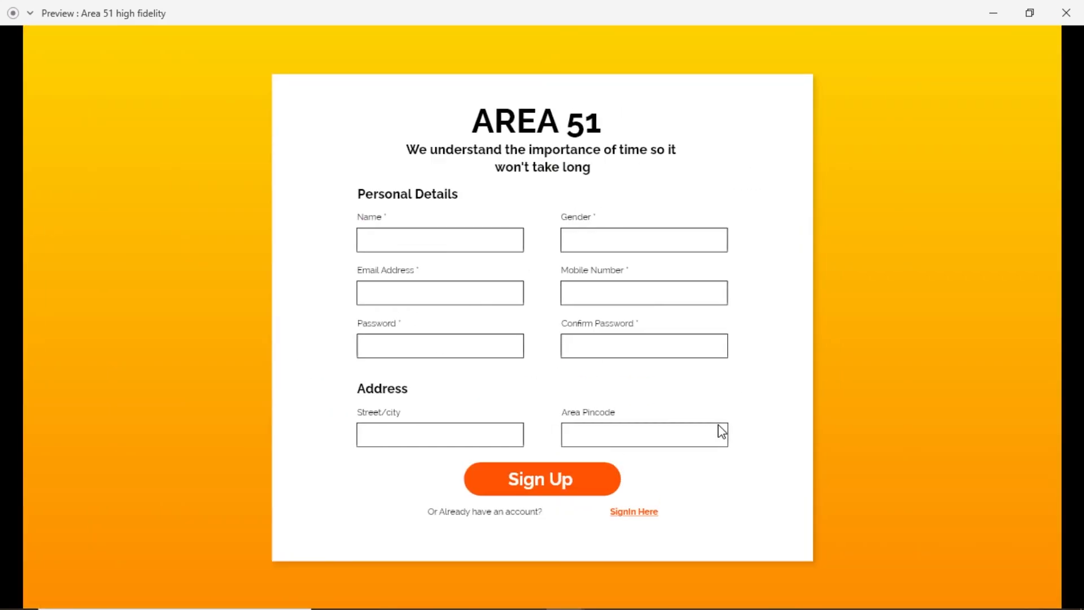
{"action": "key", "text": "Right"}
{"action": "key", "text": "Right"}
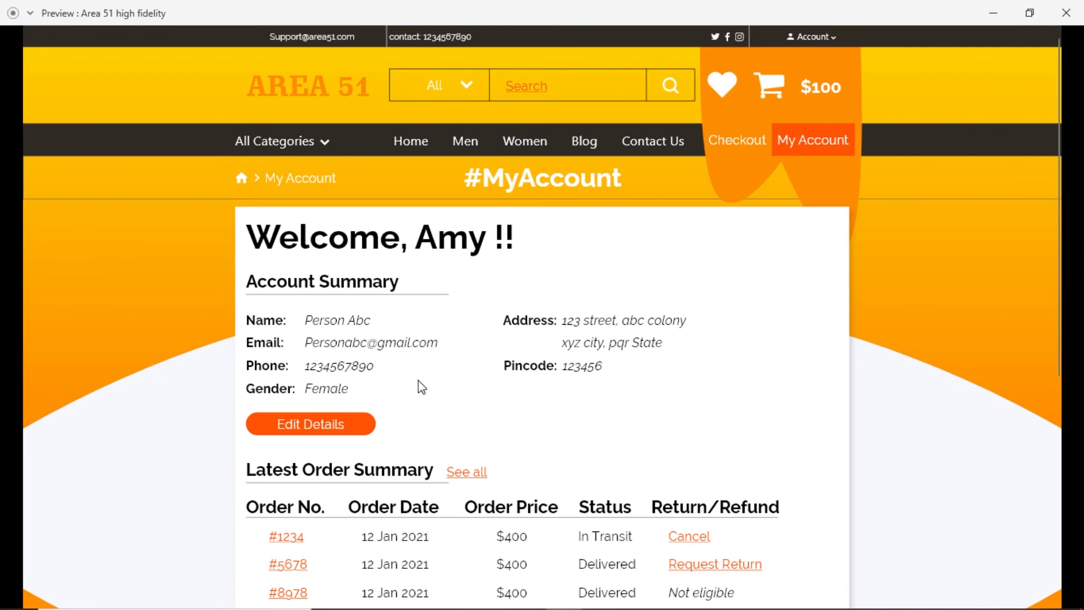
Examine the list on the MyOrders page and open the summary of its first order.
{"action": "key", "text": "Right"}
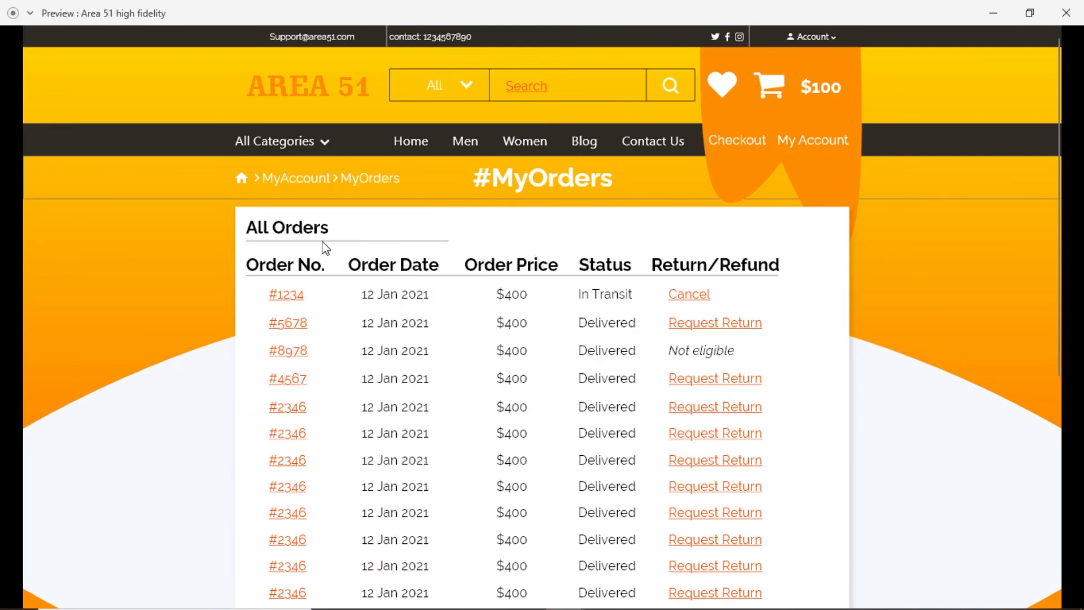
{"action": "scroll", "coordinate": [475, 354], "scroll_direction": "down", "scroll_amount": 3}
{"action": "scroll", "coordinate": [474, 357], "scroll_direction": "up", "scroll_amount": 3}
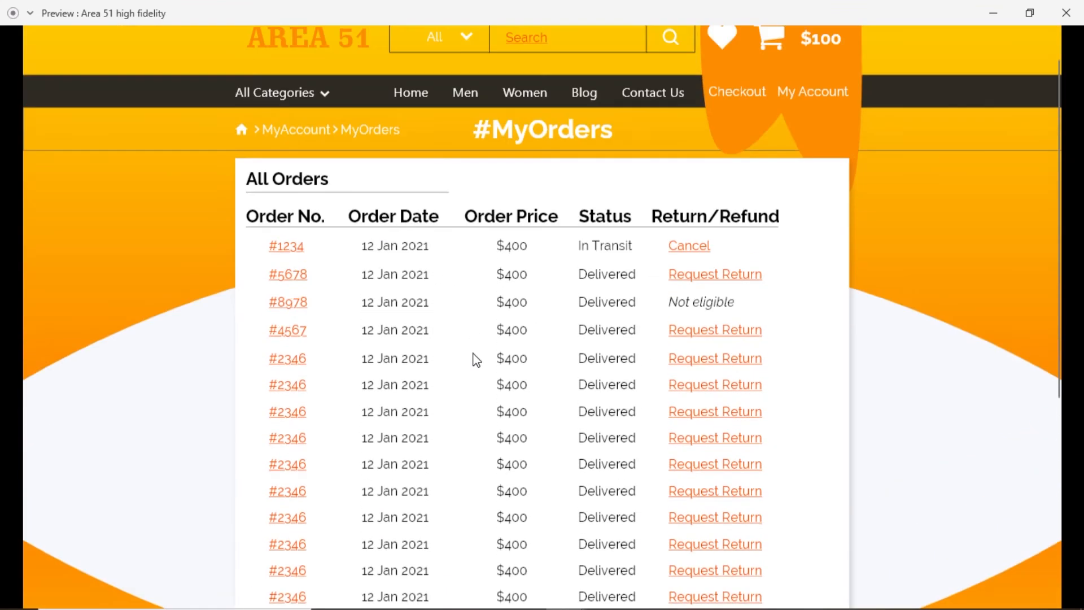
{"action": "left_click", "coordinate": [288, 297]}
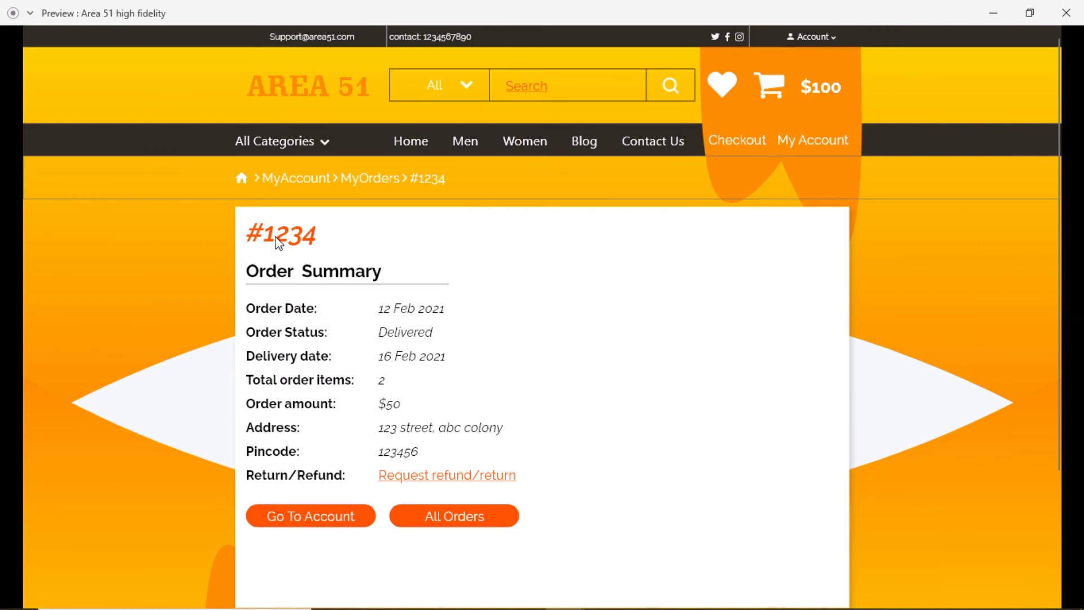
Review the Contact Us page and the refund, privacy and terms sections of the Legal Info page.
{"action": "key", "text": "Right"}
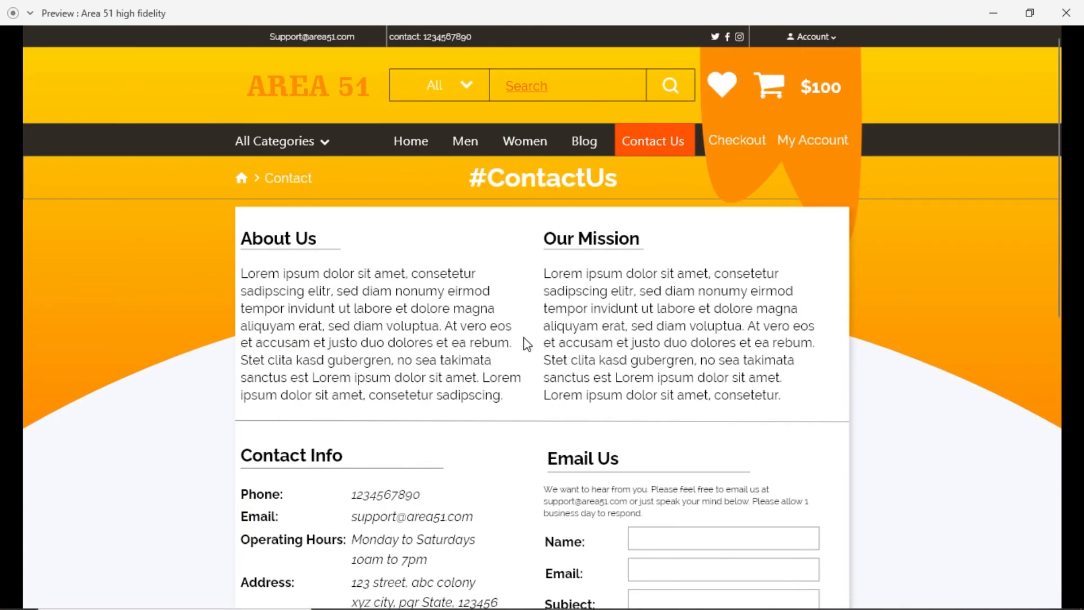
{"action": "key", "text": "Right"}
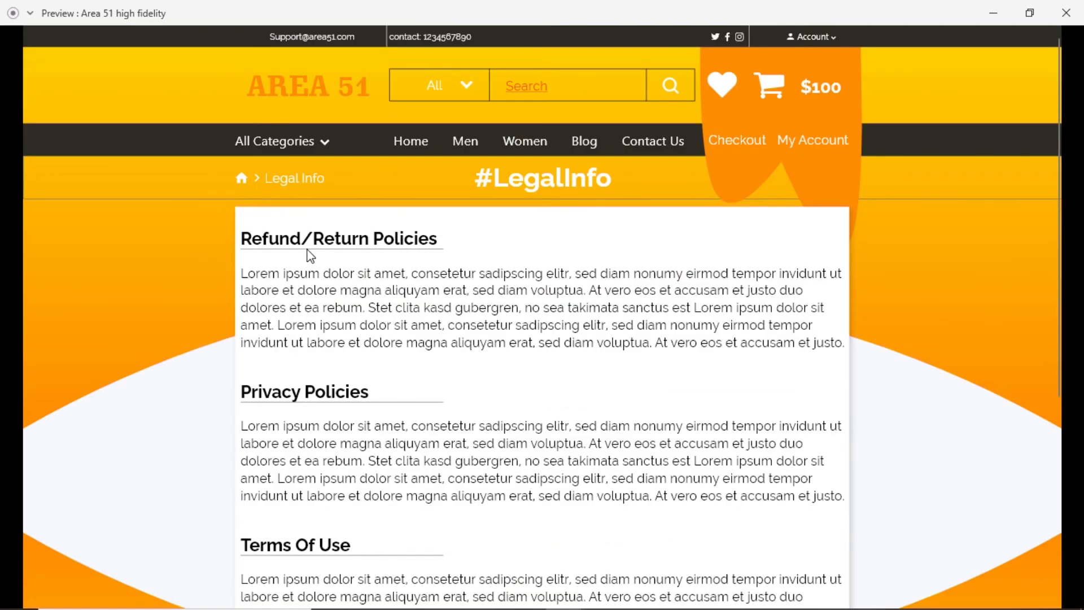
{"action": "scroll", "coordinate": [313, 242], "scroll_direction": "down", "scroll_amount": 3}
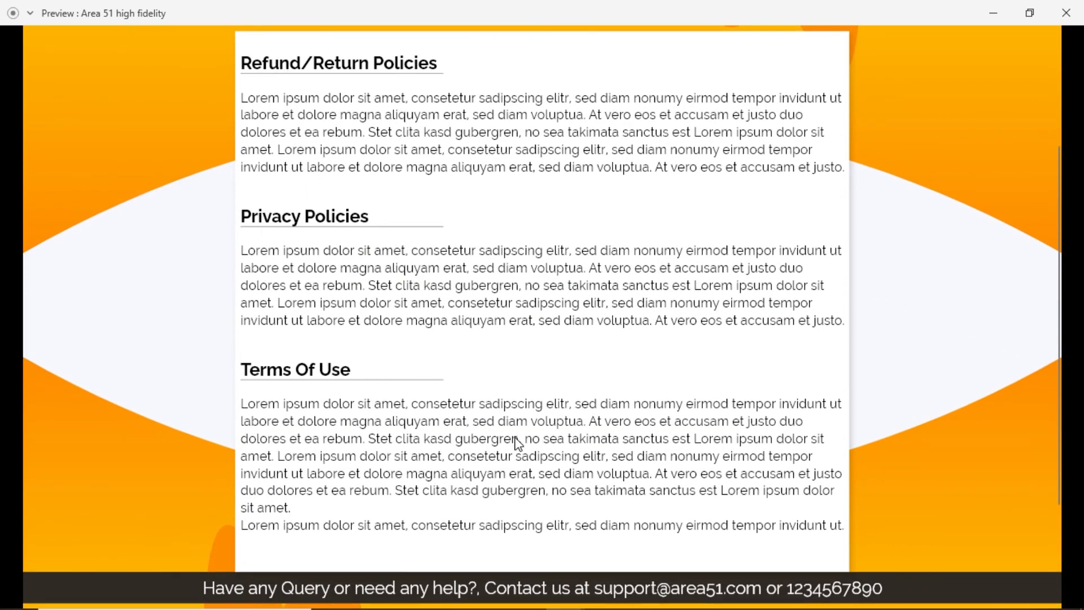
{"action": "scroll", "coordinate": [519, 444], "scroll_direction": "up", "scroll_amount": 3}
Examine the admin Dashboard with its performance cards, weekly revenue chart and inventory alerts.
{"action": "key", "text": "Right"}
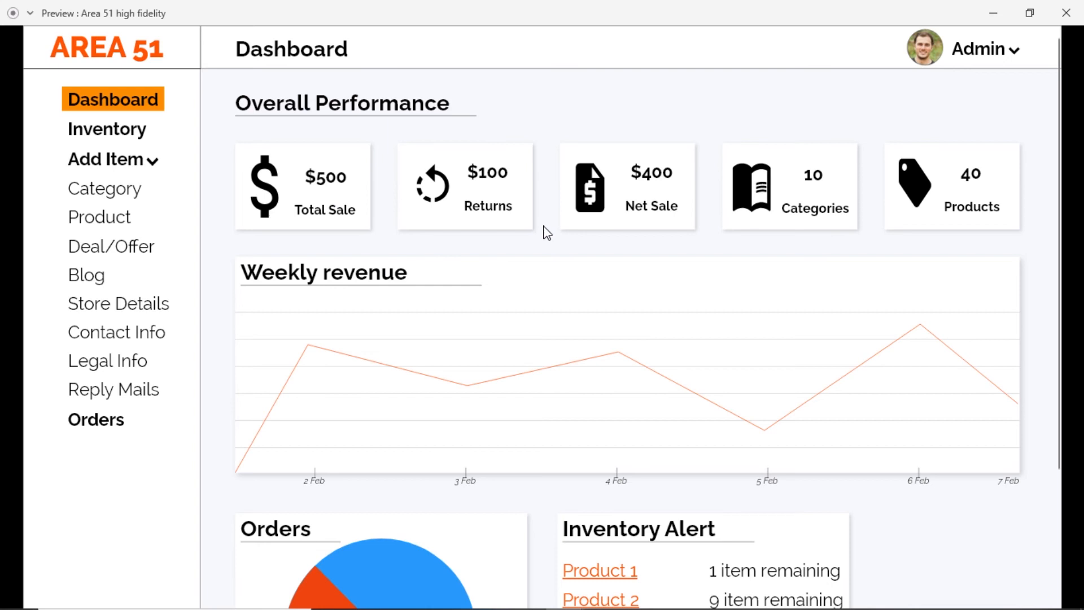
{"action": "scroll", "coordinate": [544, 233], "scroll_direction": "down", "scroll_amount": 3}
{"action": "scroll", "coordinate": [546, 404], "scroll_direction": "up", "scroll_amount": 3}
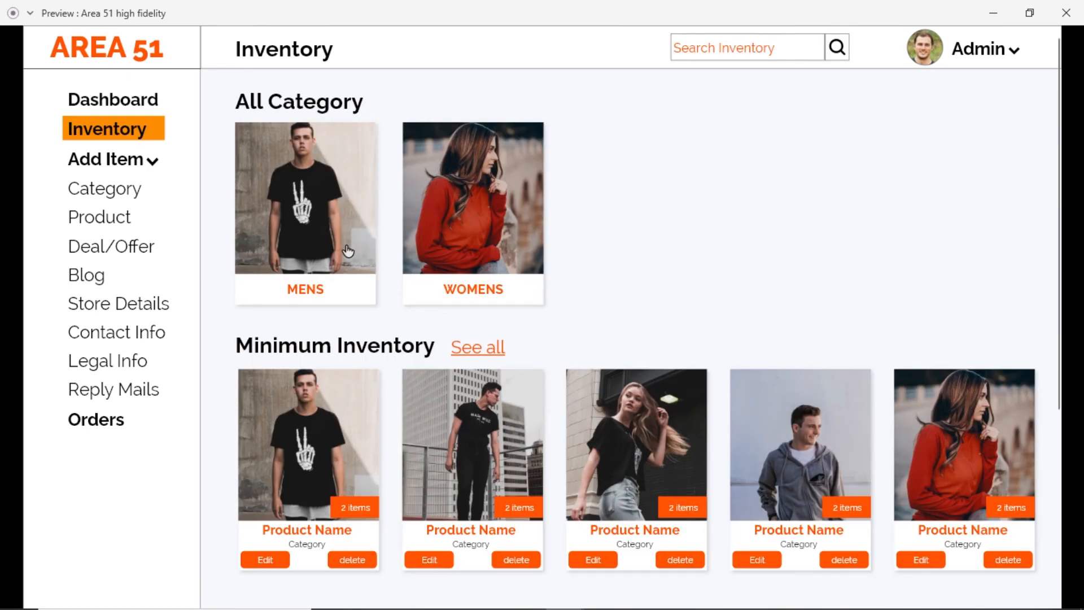
Look through the admin Inventory page and open the full Minimum Inventory list to review its products.
{"action": "scroll", "coordinate": [275, 198], "scroll_direction": "down", "scroll_amount": 3}
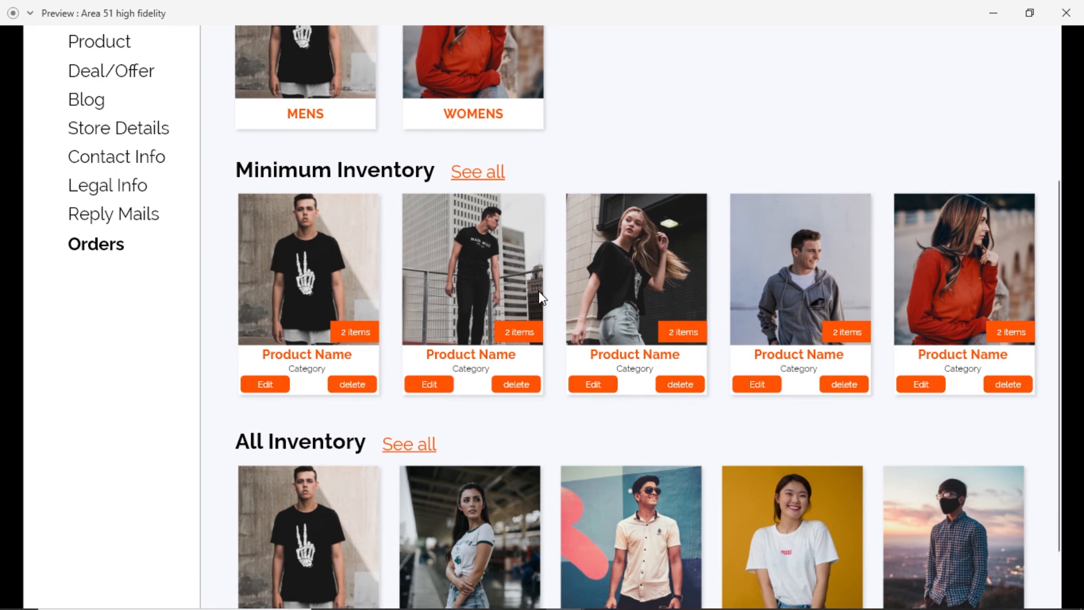
{"action": "scroll", "coordinate": [542, 297], "scroll_direction": "down", "scroll_amount": 2}
{"action": "scroll", "coordinate": [483, 359], "scroll_direction": "up", "scroll_amount": 5}
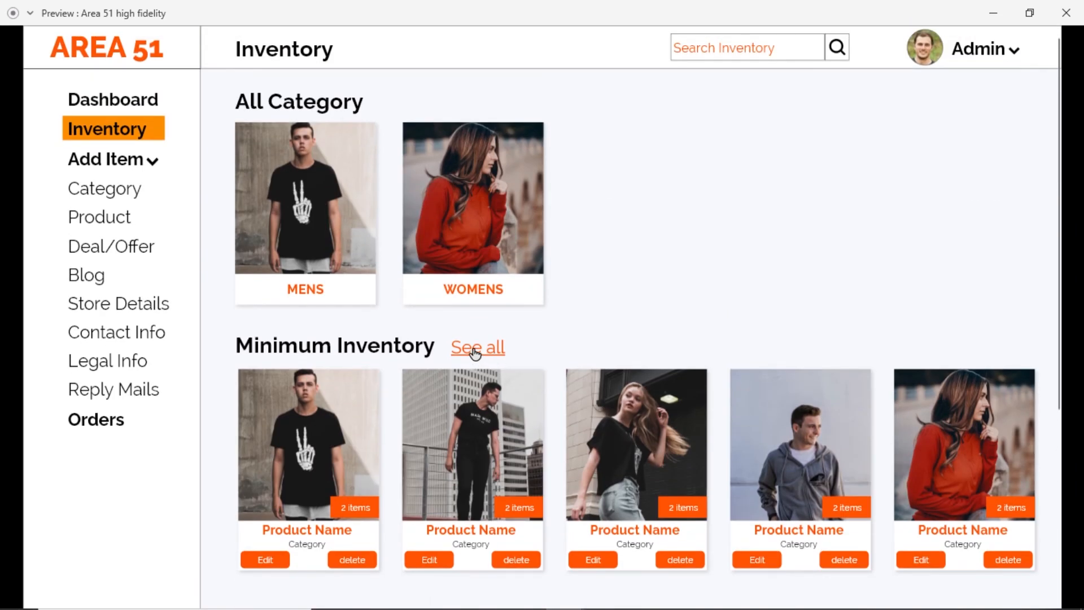
{"action": "left_click", "coordinate": [480, 348]}
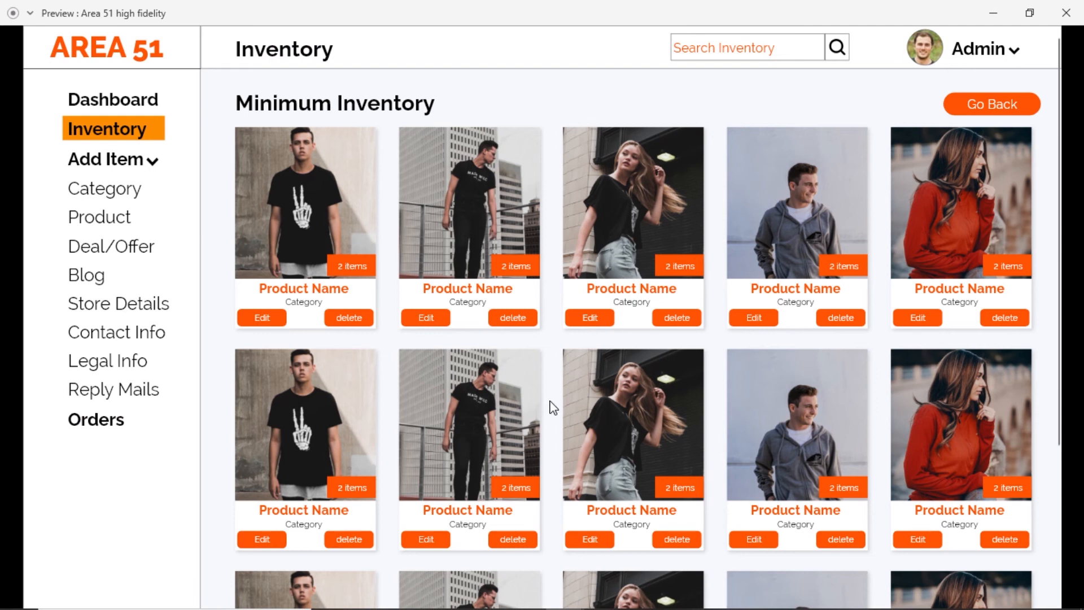
{"action": "scroll", "coordinate": [554, 409], "scroll_direction": "down", "scroll_amount": 4}
{"action": "scroll", "coordinate": [583, 465], "scroll_direction": "up", "scroll_amount": 4}
Review the admin Orders pages, from the recent orders and returns lists to the single order summary.
{"action": "key", "text": "Right"}
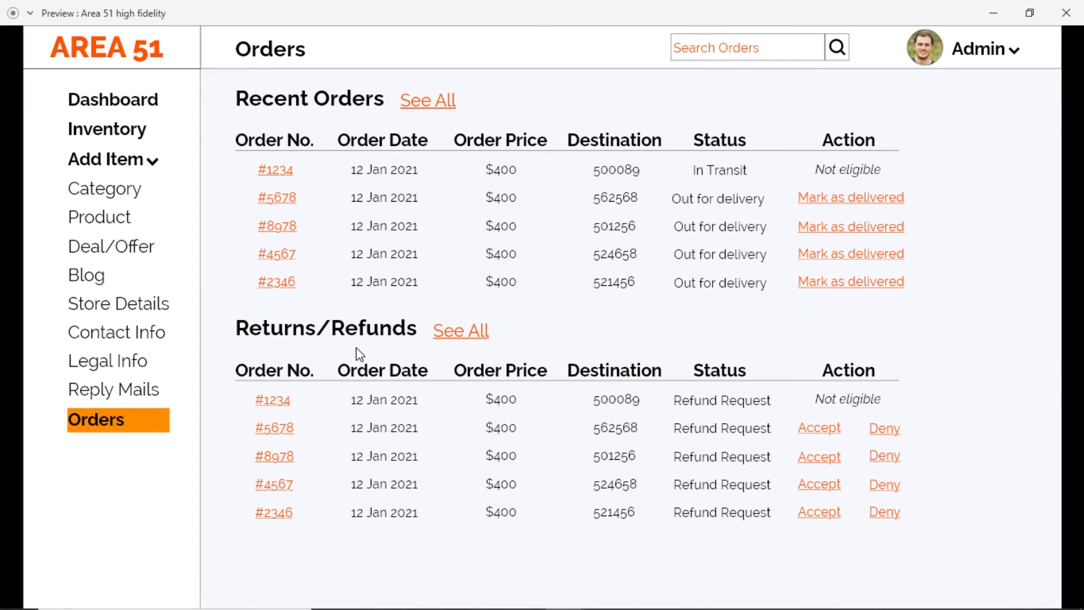
{"action": "key", "text": "Right"}
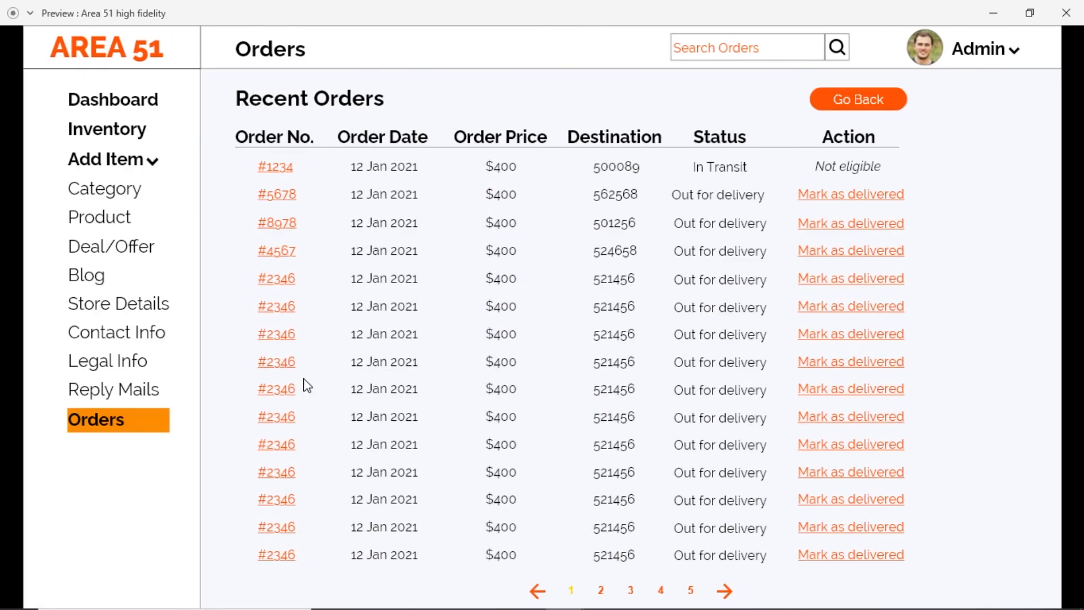
{"action": "key", "text": "Right"}
{"action": "key", "text": "Right"}
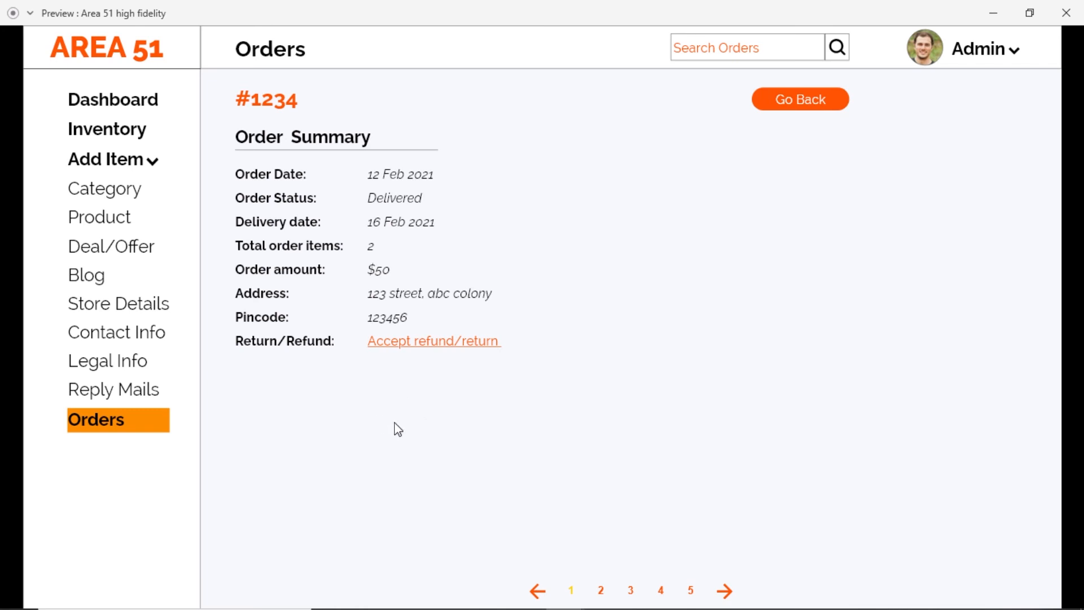
Leave the prototype preview and switch to the empty canvas below the homepages in the wireframe ecom video document.
{"action": "key", "text": "alt+Tab"}
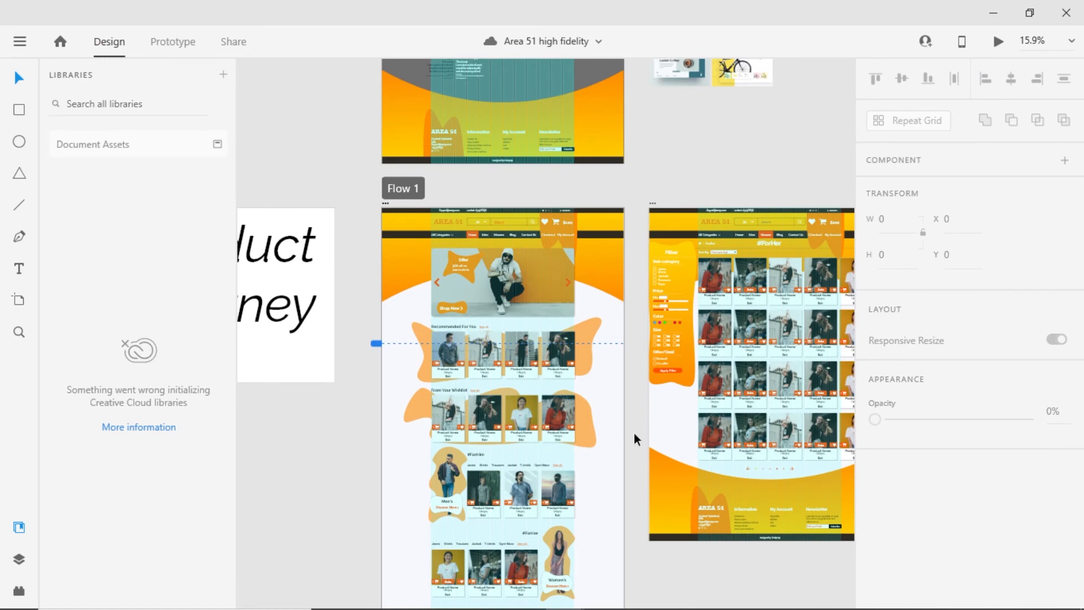
{"action": "key", "text": "alt+Tab"}
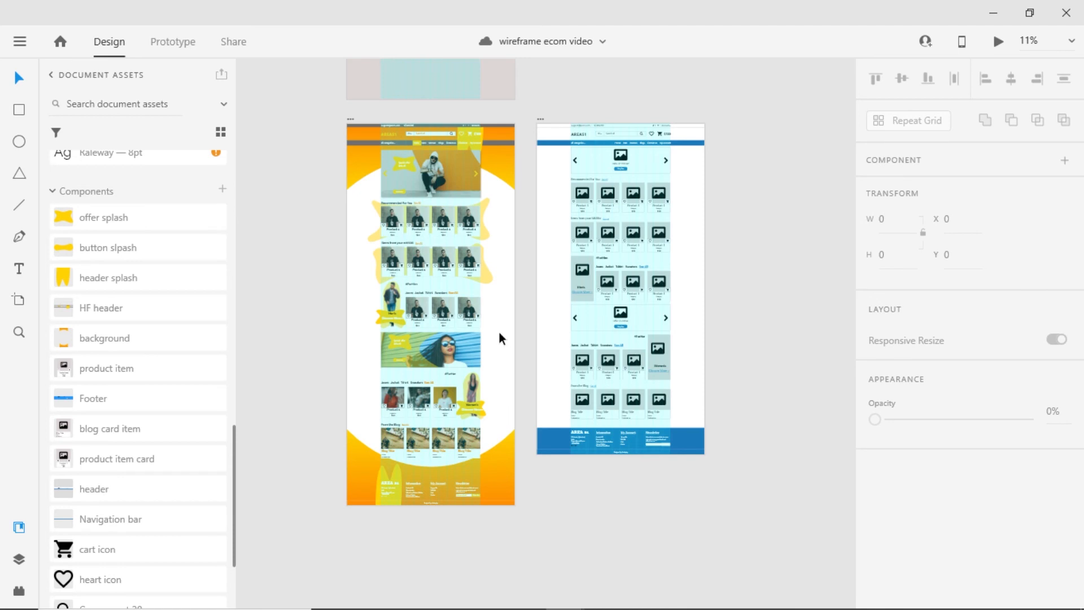
{"action": "scroll", "coordinate": [500, 338], "scroll_direction": "down", "scroll_amount": 10}
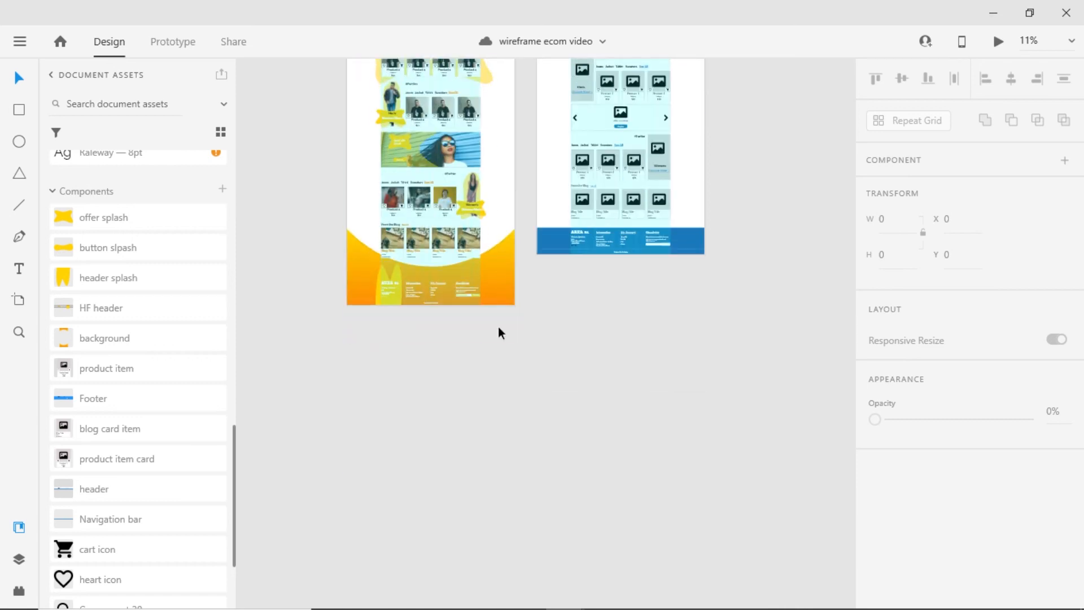
Create a new artboard below the high-fidelity homepage and set its size to 360 × 640.
{"action": "left_click", "coordinate": [19, 300]}
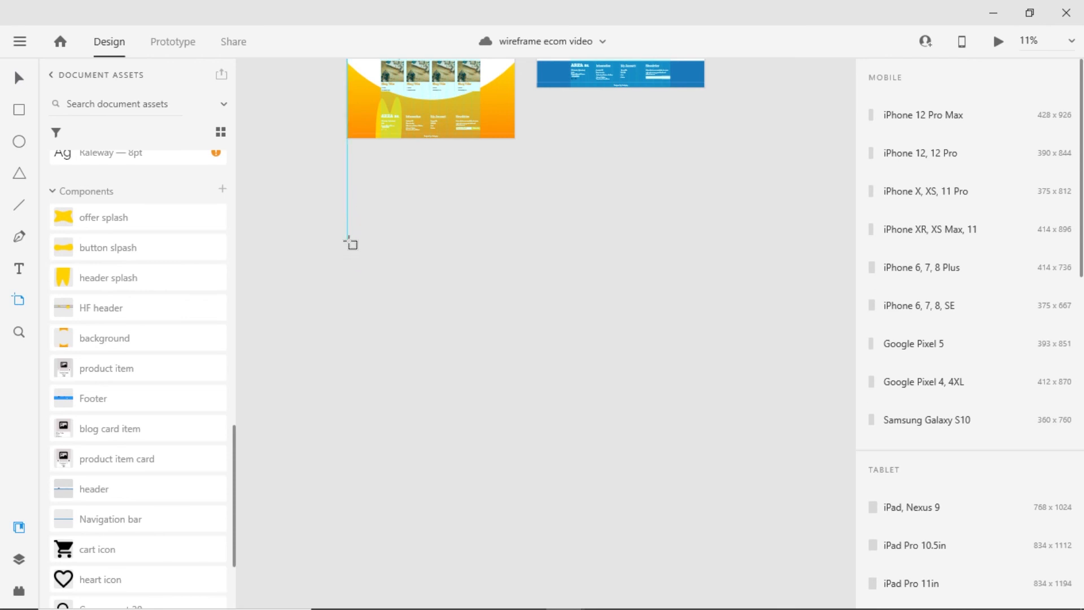
{"action": "left_click_drag", "start_coordinate": [349, 241], "coordinate": [486, 466]}
{"action": "left_click", "coordinate": [890, 219]}
{"action": "type", "text": "360"}
{"action": "key", "text": "Tab"}
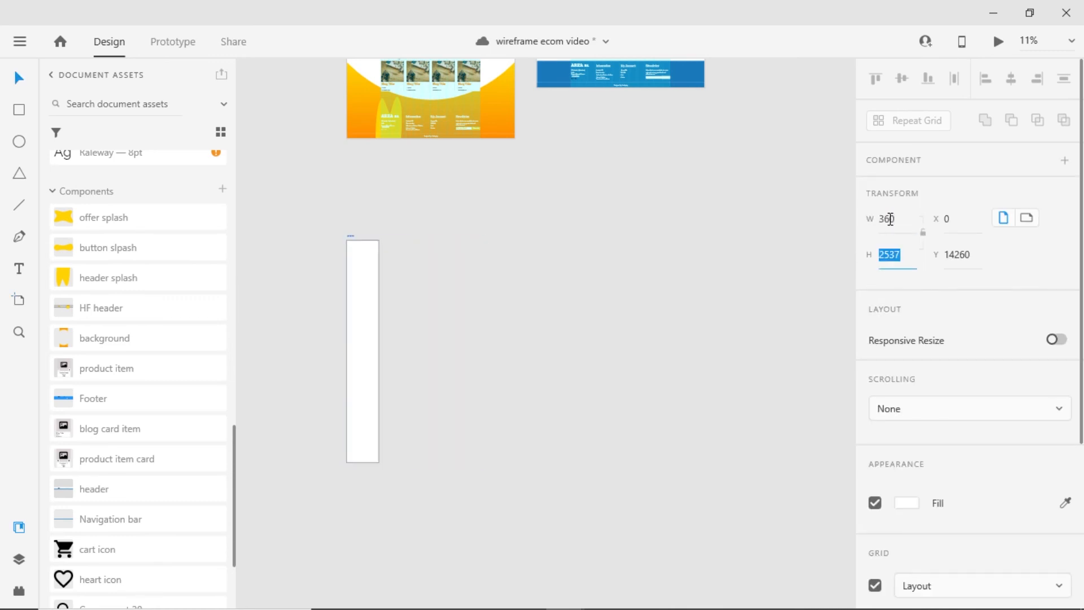
{"action": "type", "text": "640"}
{"action": "key", "text": "Return"}
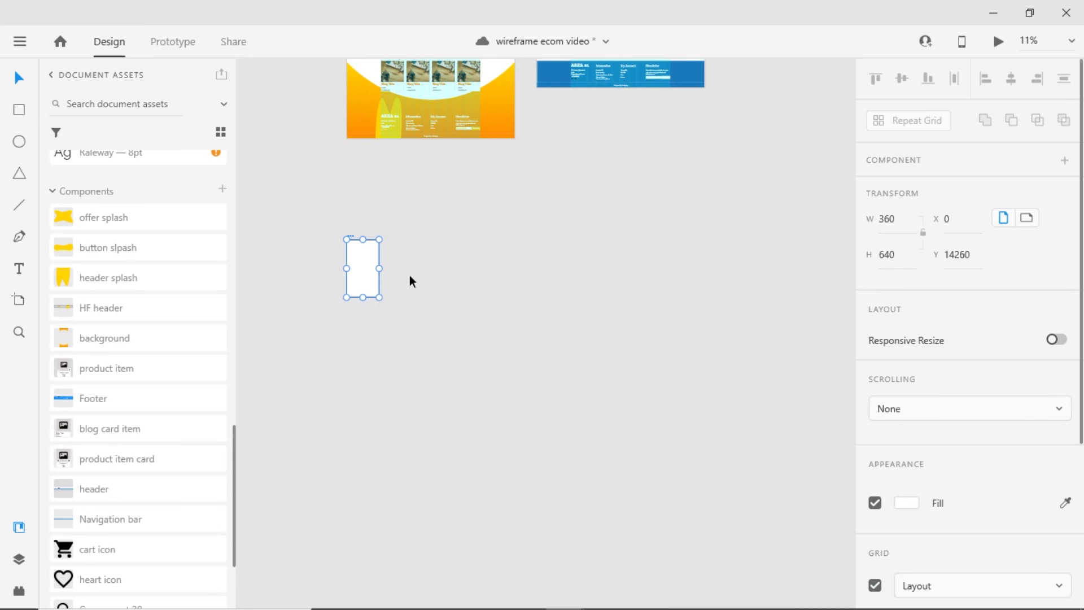
Save the document and rename the new 360 × 640 artboard as mobile homepage.
{"action": "scroll", "coordinate": [407, 271], "scroll_direction": "up", "scroll_amount": 4}
{"action": "scroll", "coordinate": [394, 397], "scroll_direction": "down", "scroll_amount": 3}
{"action": "scroll", "coordinate": [361, 312], "scroll_direction": "up", "scroll_amount": 4}
{"action": "left_click_drag", "start_coordinate": [478, 311], "coordinate": [574, 347]}
{"action": "scroll", "coordinate": [480, 316], "scroll_direction": "up", "scroll_amount": 4}
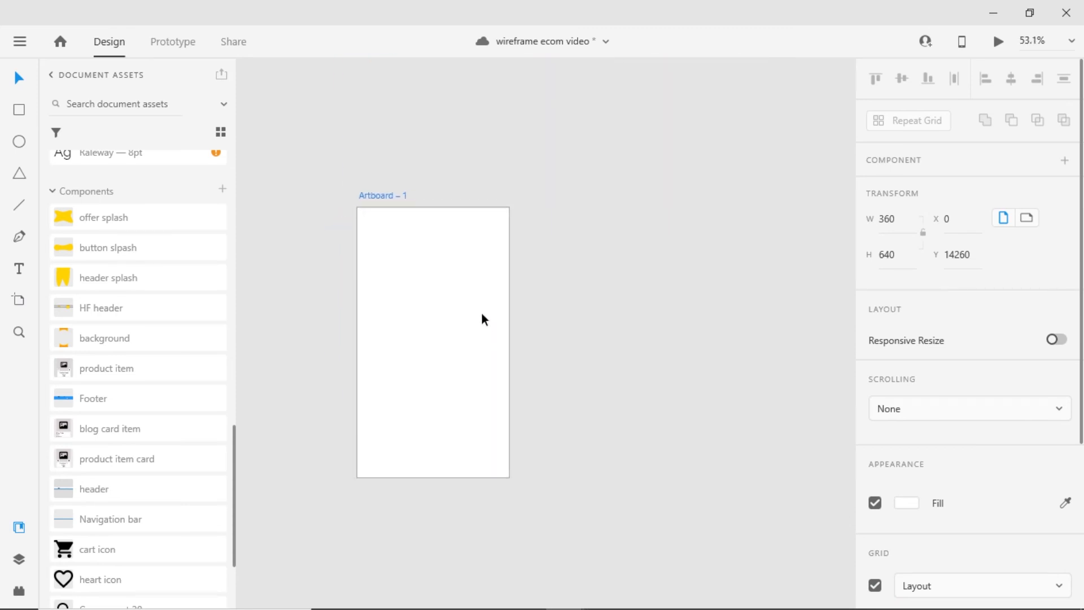
{"action": "left_click_drag", "start_coordinate": [434, 359], "coordinate": [455, 343]}
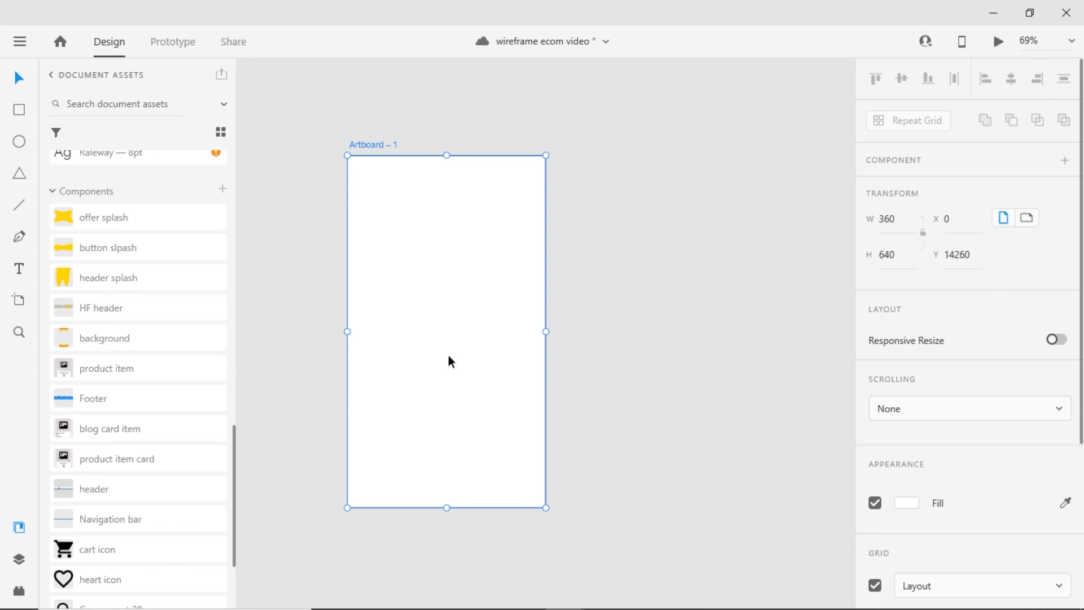
{"action": "key", "text": "ctrl+s"}
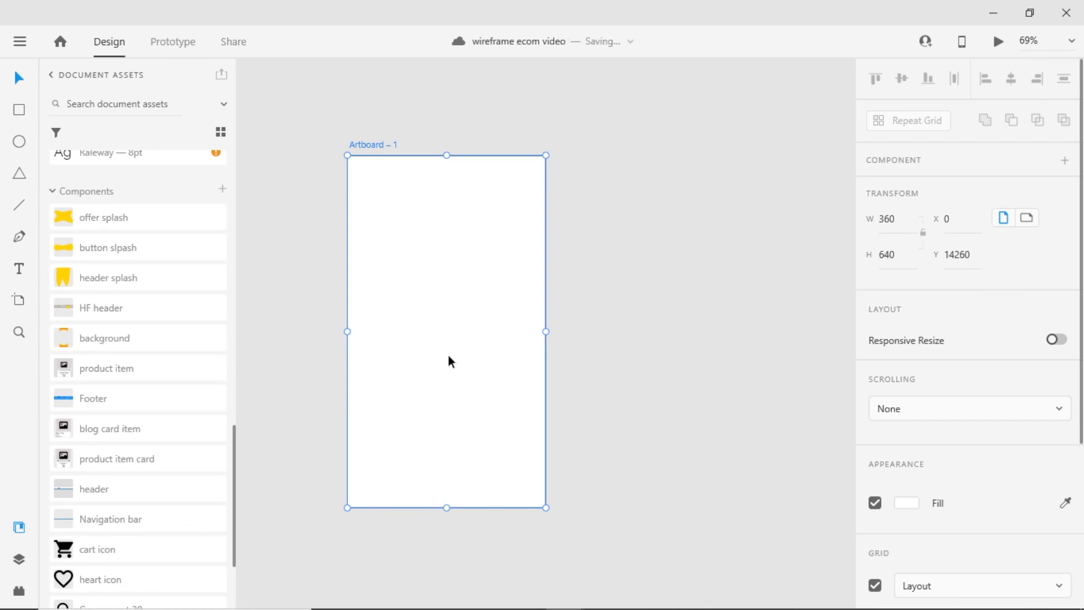
{"action": "double_click", "coordinate": [368, 145]}
{"action": "type", "text": "mobile homepage"}
{"action": "key", "text": "Return"}
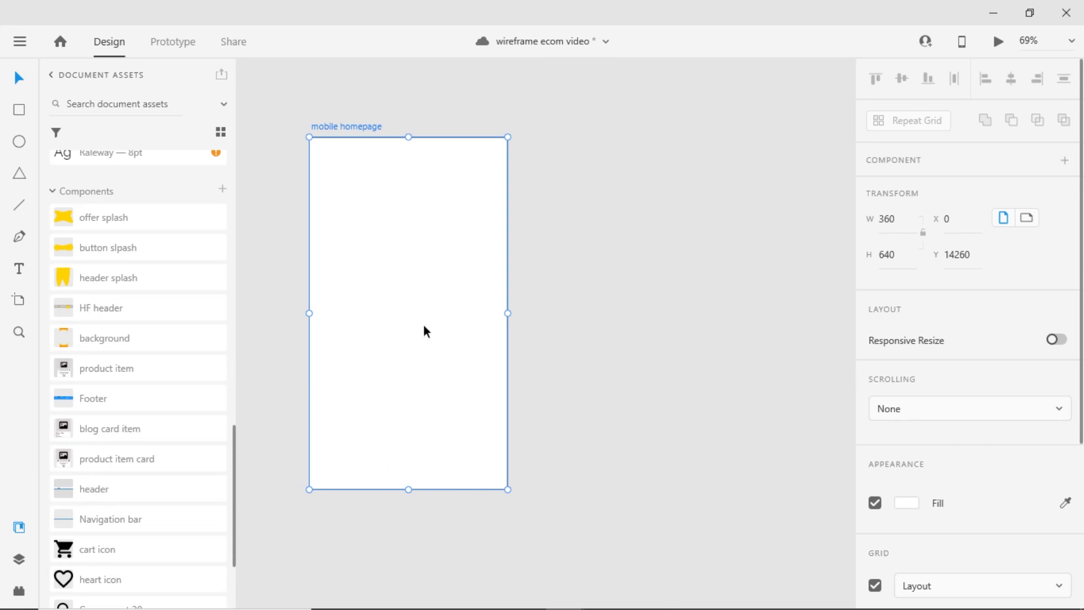
Set the mobile homepage's layout grid to 1 column with a column width of 330.
{"action": "scroll", "coordinate": [989, 380], "scroll_direction": "down", "scroll_amount": 4}
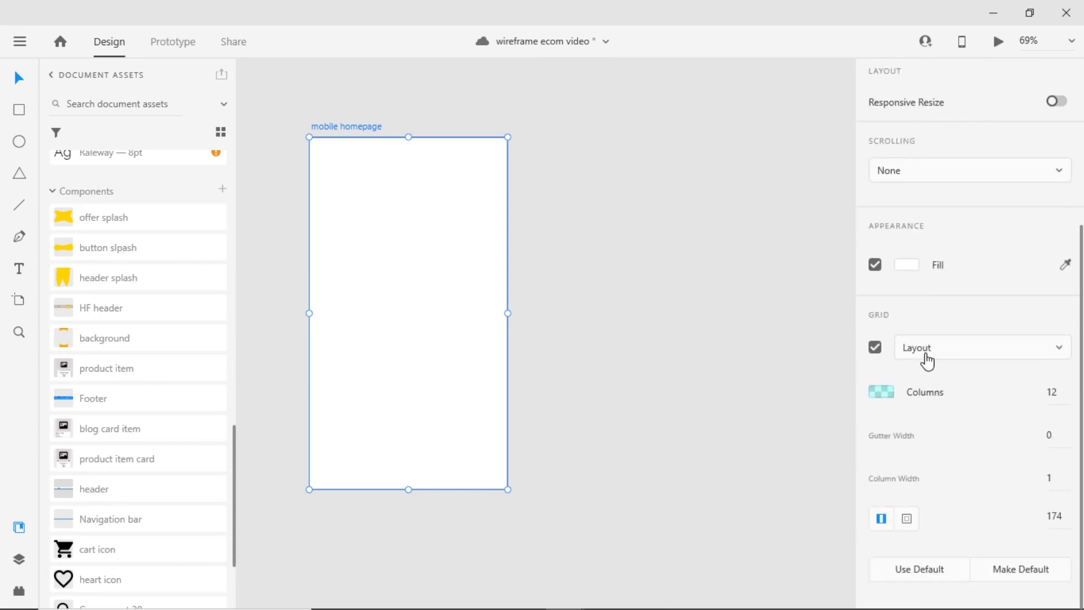
{"action": "left_click", "coordinate": [1057, 395]}
{"action": "type", "text": "1"}
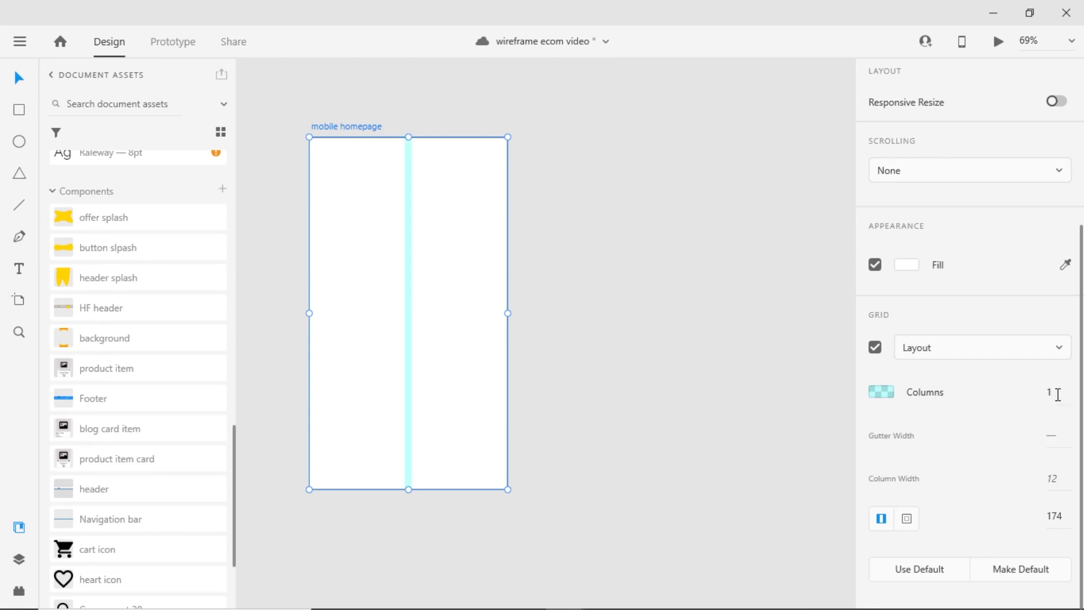
{"action": "left_click", "coordinate": [1063, 478]}
{"action": "type", "text": "330"}
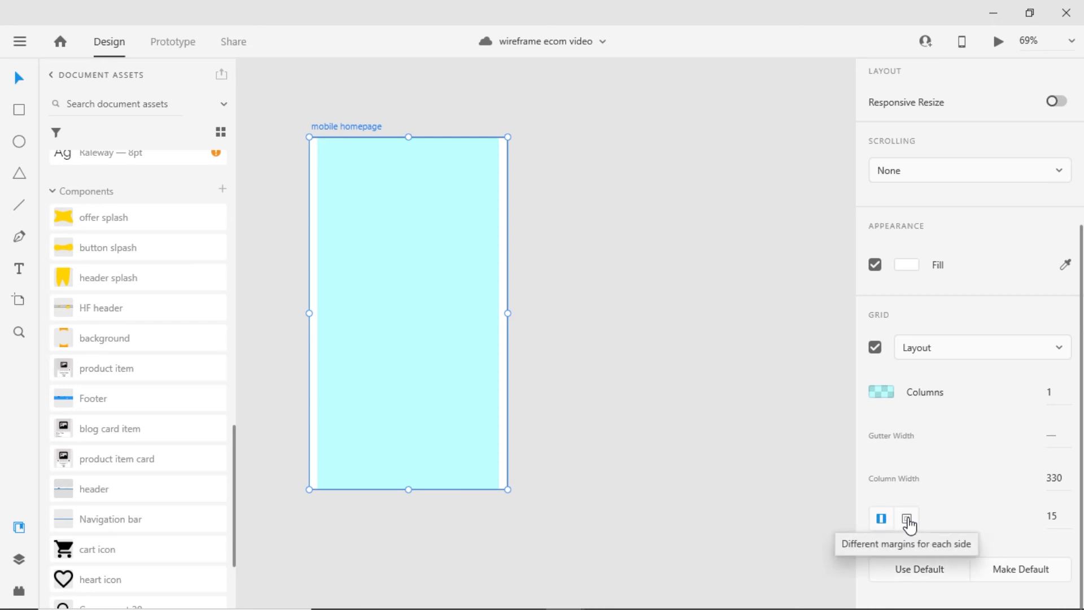
Use different margins for each side of the mobile homepage's grid and set the bottom margin to 15.
{"action": "left_click", "coordinate": [907, 520]}
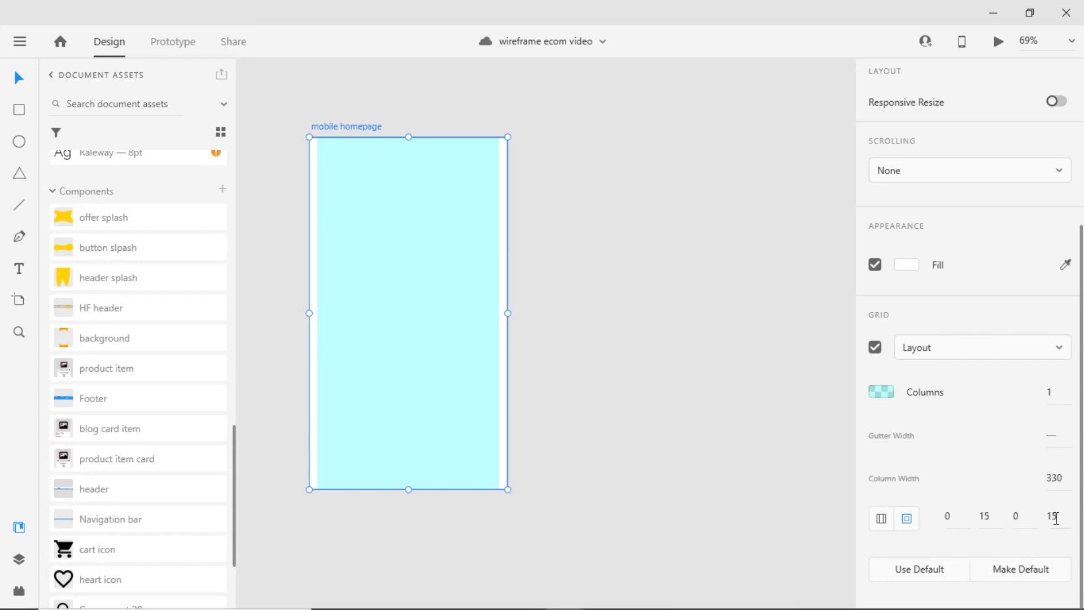
{"action": "left_click", "coordinate": [1016, 516]}
{"action": "type", "text": "15"}
{"action": "key", "text": "Return"}
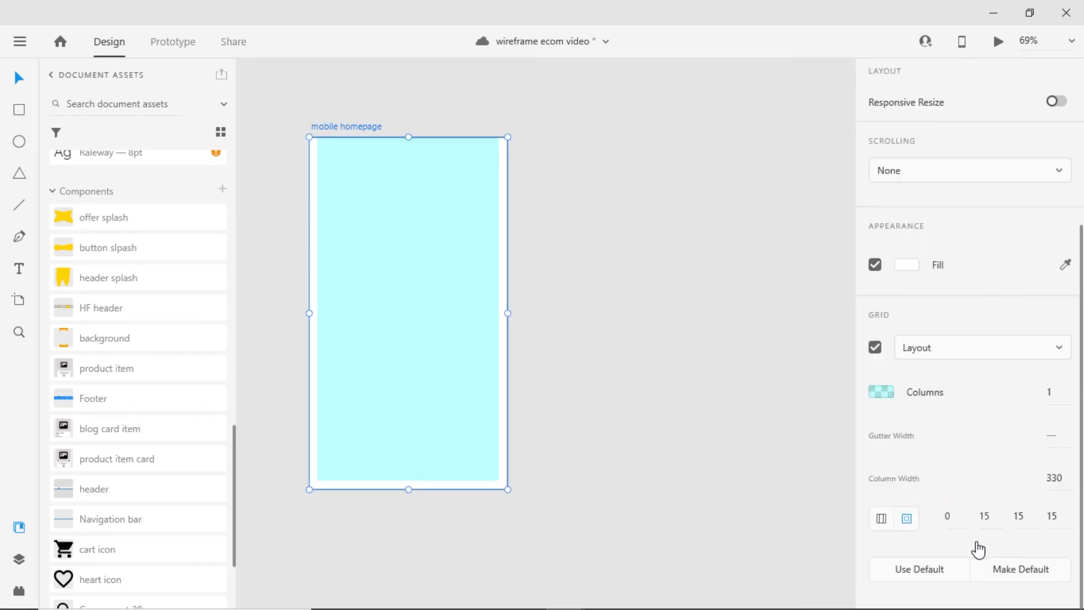
Set the number of columns in the mobile homepage's layout grid to 12.
{"action": "left_click", "coordinate": [1055, 391]}
{"action": "type", "text": "12"}
{"action": "key", "text": "Return"}
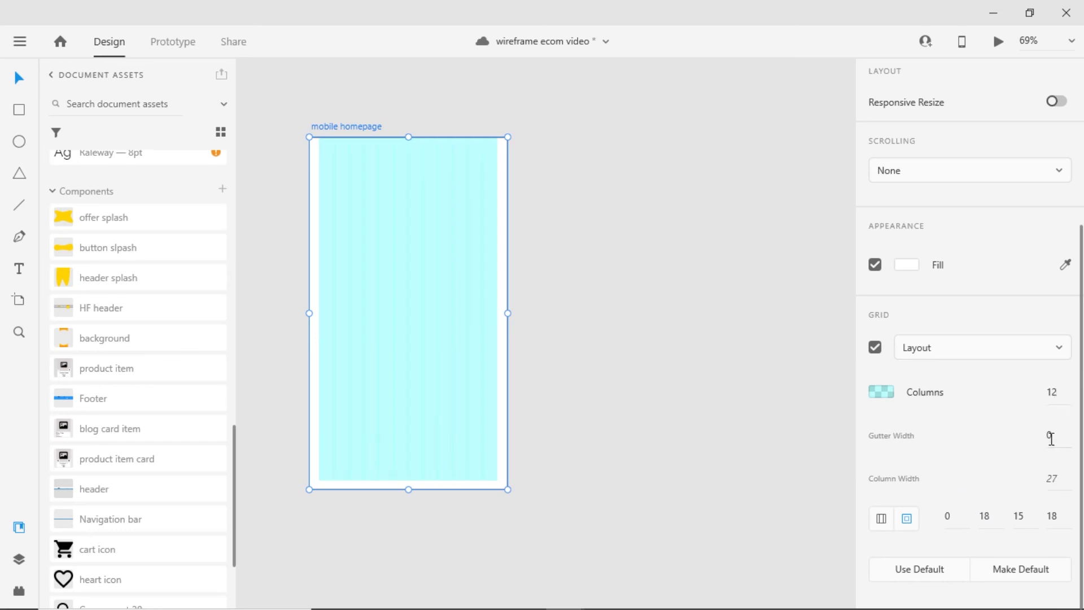
Place the background component beside the mobile homepage artboard and paste a separate copy of its upper curved shape.
{"action": "left_click", "coordinate": [496, 425]}
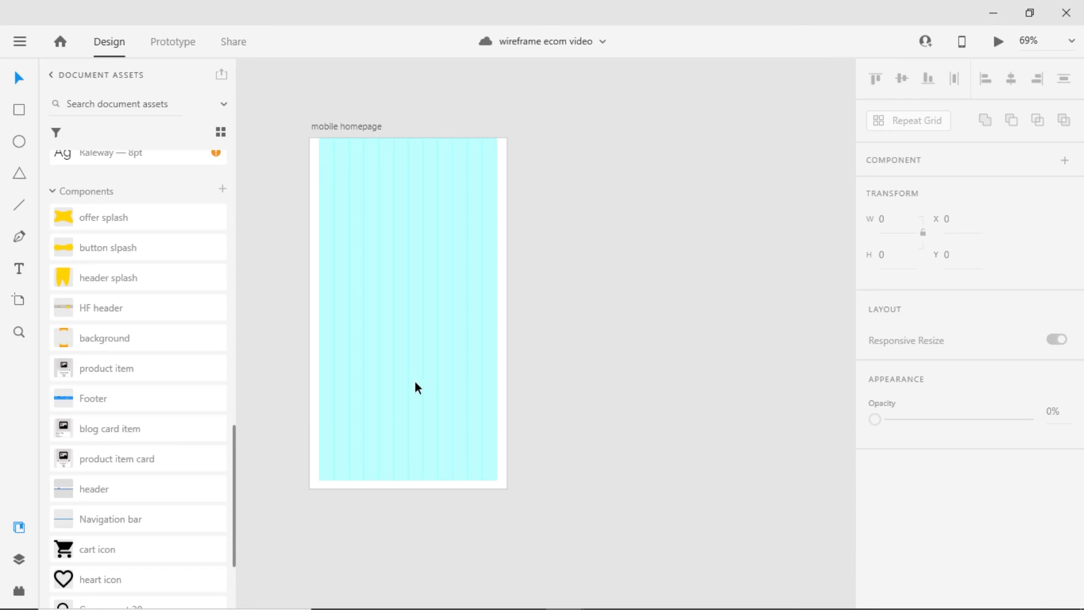
{"action": "left_click_drag", "start_coordinate": [114, 343], "coordinate": [673, 343]}
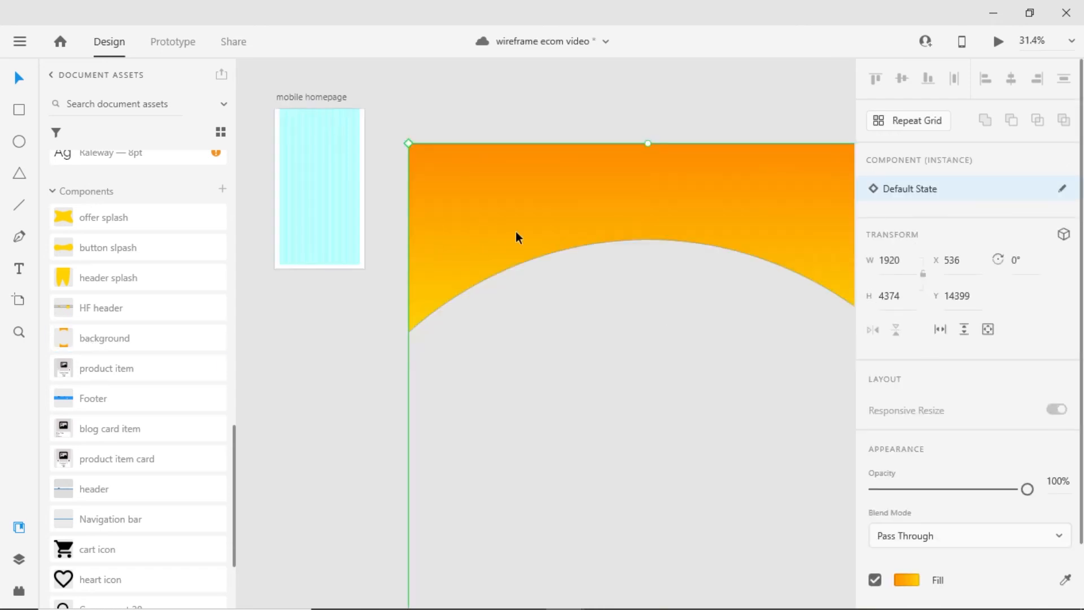
{"action": "double_click", "coordinate": [515, 232]}
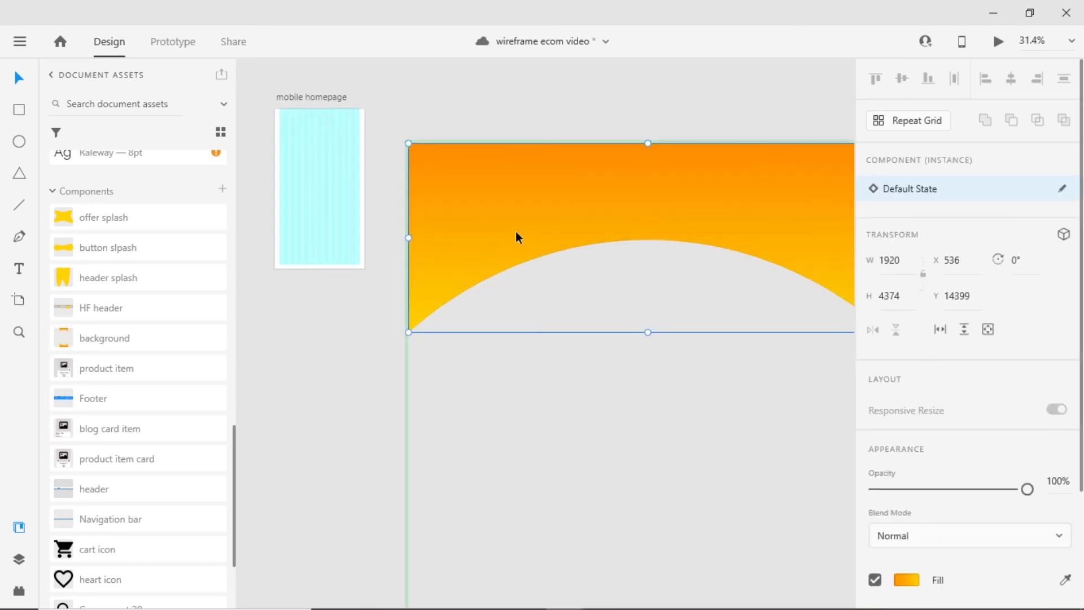
{"action": "left_click", "coordinate": [333, 364]}
{"action": "key", "text": "ctrl+v"}
{"action": "left_click", "coordinate": [516, 408]}
Delete the background component instance from the canvas, leaving only the pasted curved shape.
{"action": "scroll", "coordinate": [523, 409], "scroll_direction": "down", "scroll_amount": 5}
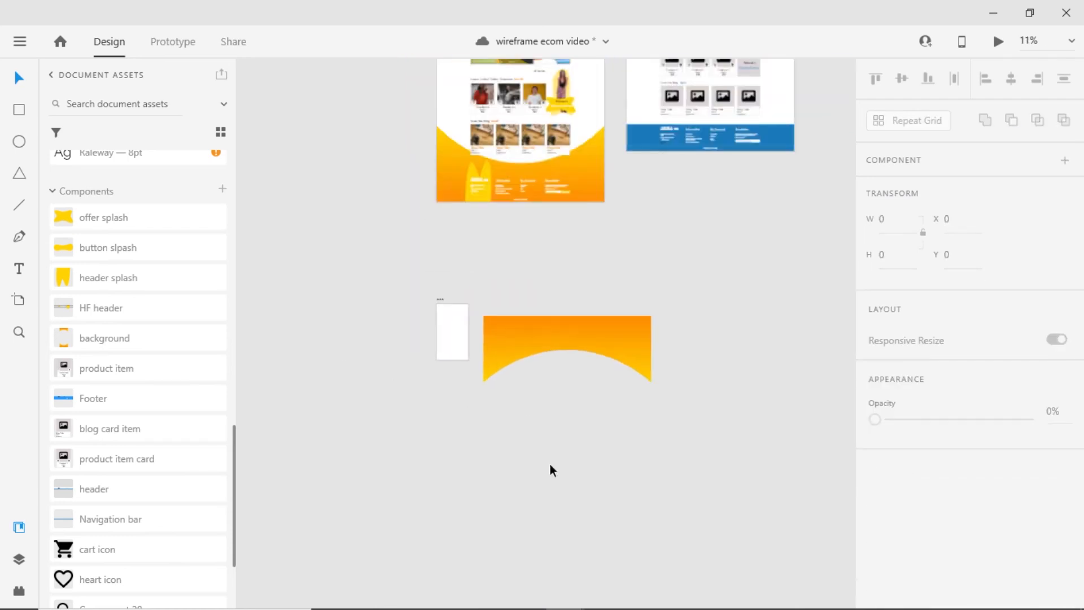
{"action": "left_click_drag", "start_coordinate": [550, 464], "coordinate": [483, 343]}
{"action": "left_click", "coordinate": [496, 545]}
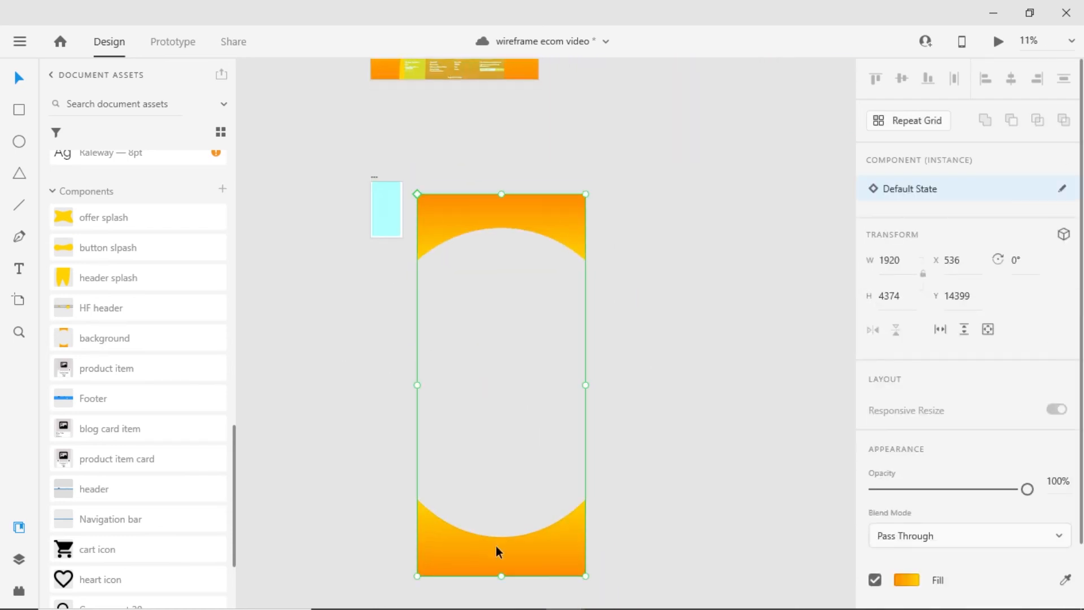
{"action": "key", "text": "Delete"}
{"action": "scroll", "coordinate": [360, 267], "scroll_direction": "up", "scroll_amount": 5}
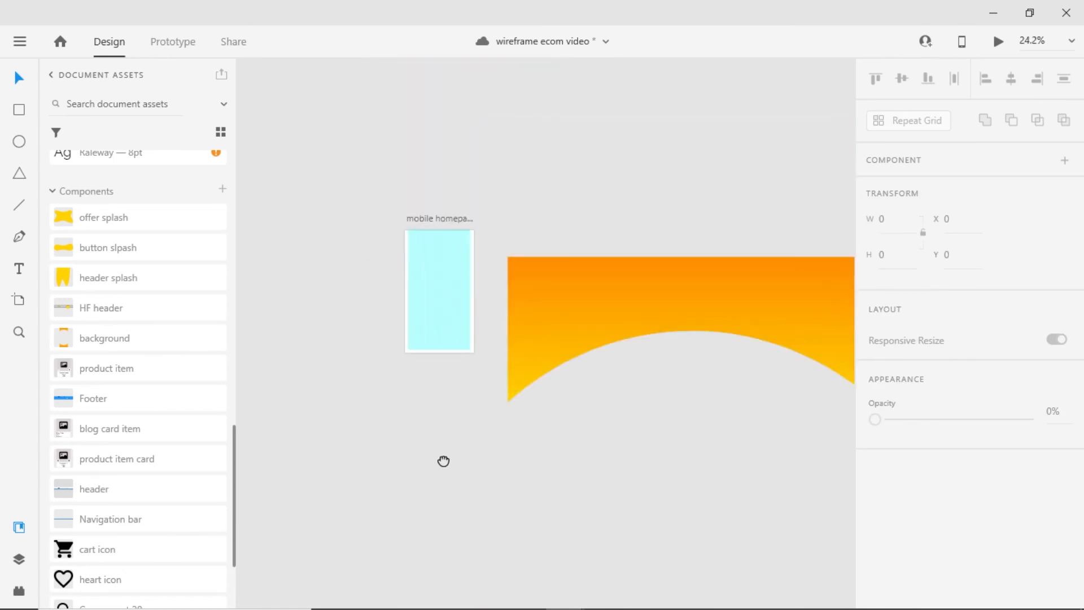
Fit the orange curved shape across the top of the mobile homepage at 360 wide and stretch its height to about 240.
{"action": "left_click_drag", "start_coordinate": [639, 363], "coordinate": [593, 354]}
{"action": "left_click_drag", "start_coordinate": [741, 455], "coordinate": [531, 411]}
{"action": "left_click_drag", "start_coordinate": [531, 411], "coordinate": [443, 342]}
{"action": "scroll", "coordinate": [361, 322], "scroll_direction": "up", "scroll_amount": 4}
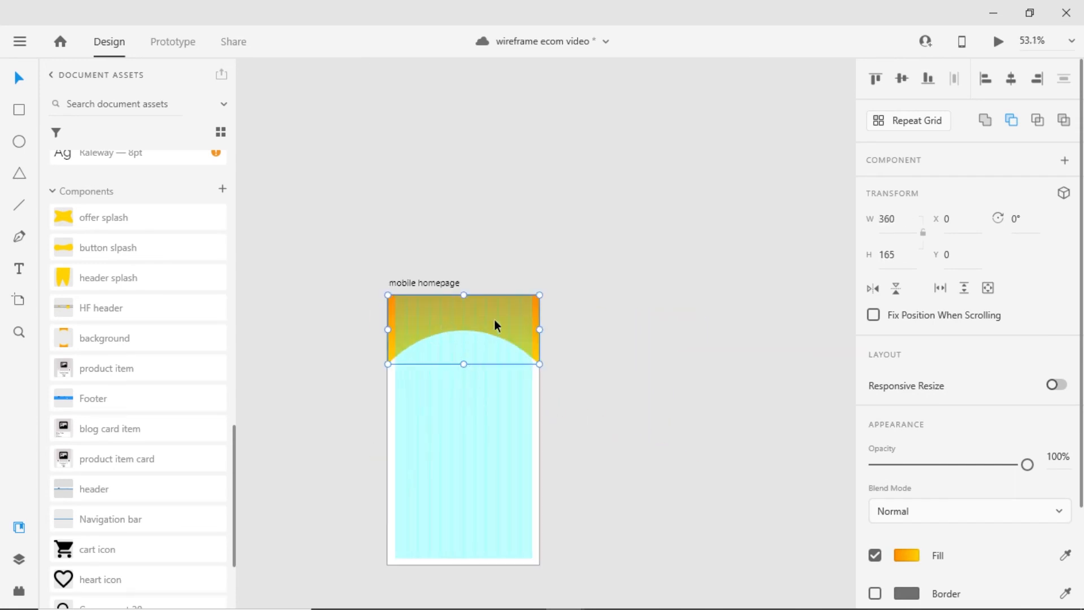
{"action": "left_click_drag", "start_coordinate": [464, 364], "coordinate": [465, 396]}
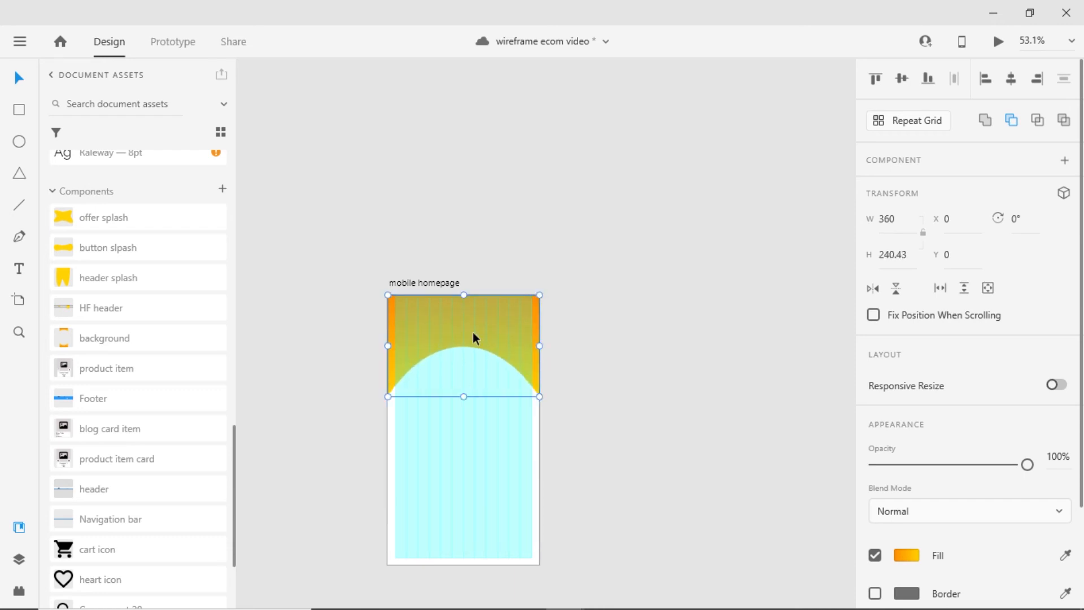
Duplicate the curved shape lower on the mobile homepage and rotate the copy by 180°.
{"action": "left_click_drag", "start_coordinate": [473, 333], "coordinate": [473, 427], "text": "alt"}
{"action": "left_click", "coordinate": [1028, 224]}
{"action": "type", "text": "180"}
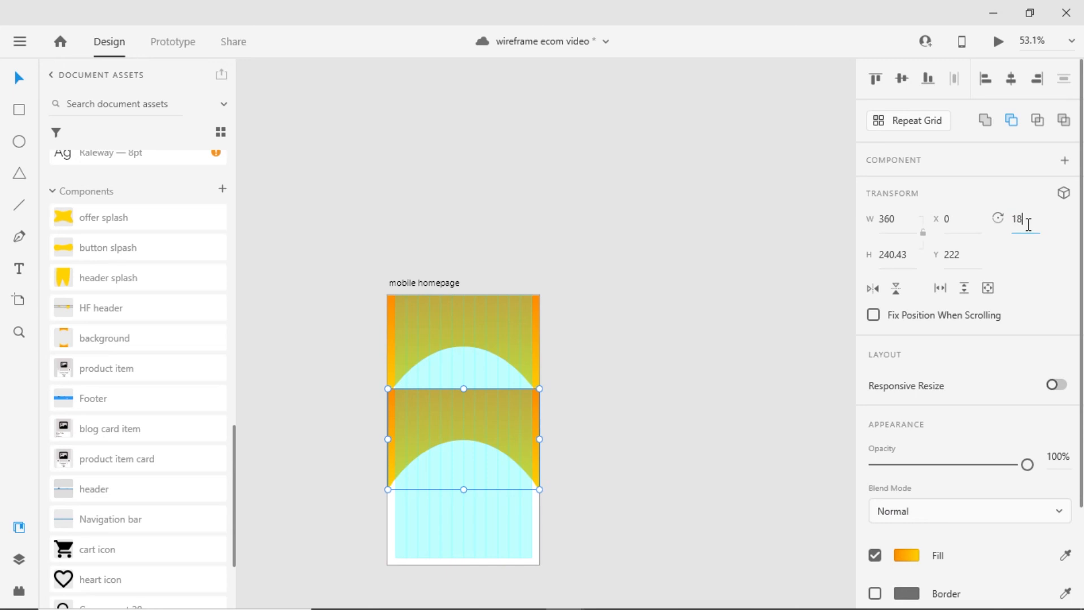
{"action": "key", "text": "Return"}
{"action": "left_click_drag", "start_coordinate": [452, 455], "coordinate": [473, 480]}
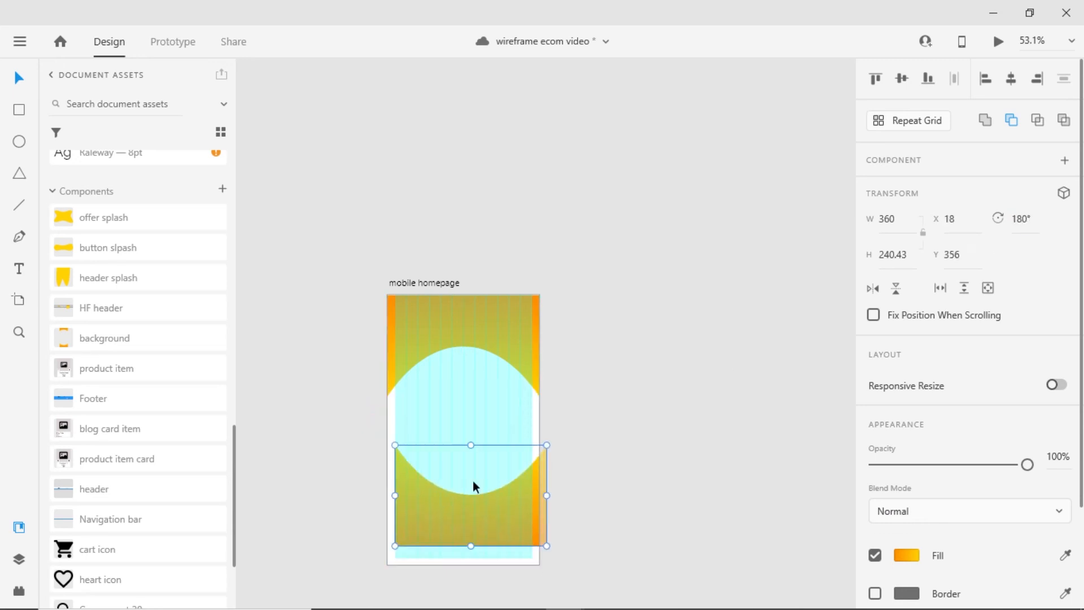
Extend the mobile homepage artboard downward and place the rotated curved shape along its bottom edge.
{"action": "scroll", "coordinate": [486, 468], "scroll_direction": "down", "scroll_amount": 3}
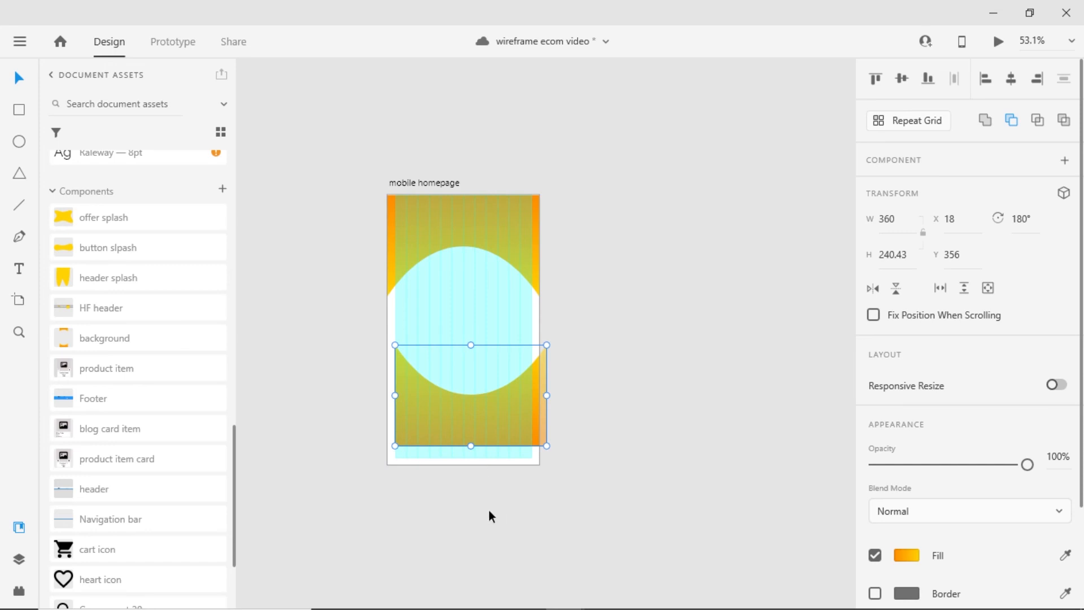
{"action": "left_click", "coordinate": [497, 309]}
{"action": "scroll", "coordinate": [486, 367], "scroll_direction": "down", "scroll_amount": 2}
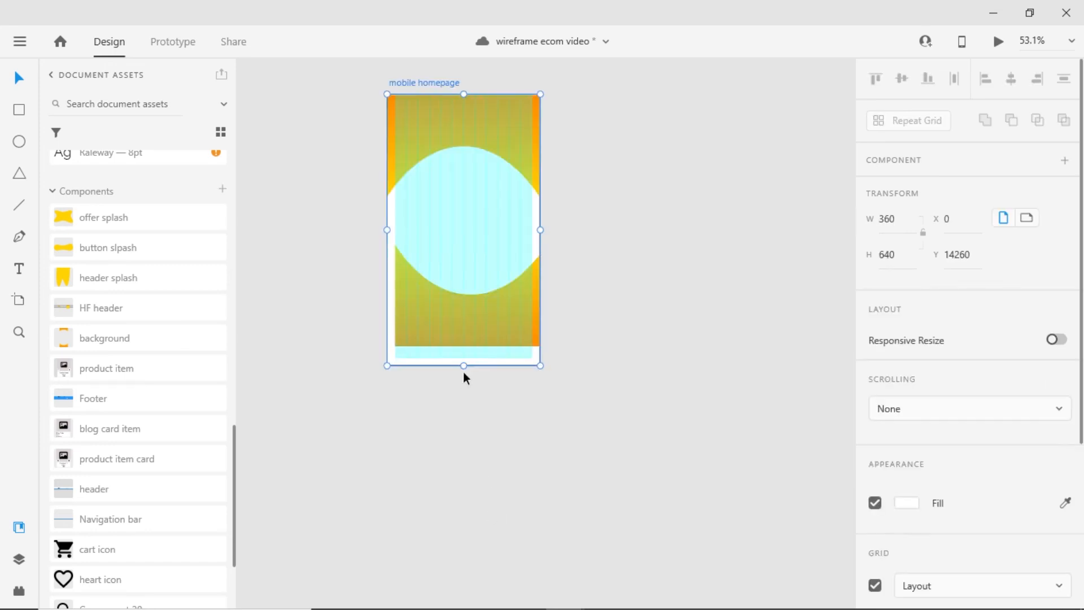
{"action": "left_click_drag", "start_coordinate": [464, 365], "coordinate": [466, 494]}
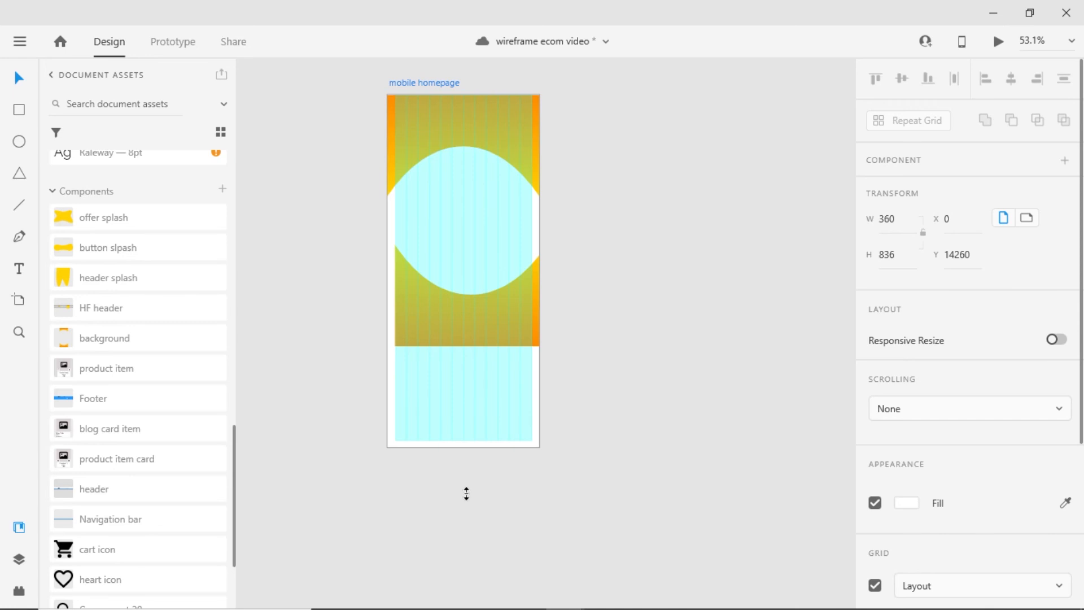
{"action": "left_click_drag", "start_coordinate": [467, 181], "coordinate": [460, 569]}
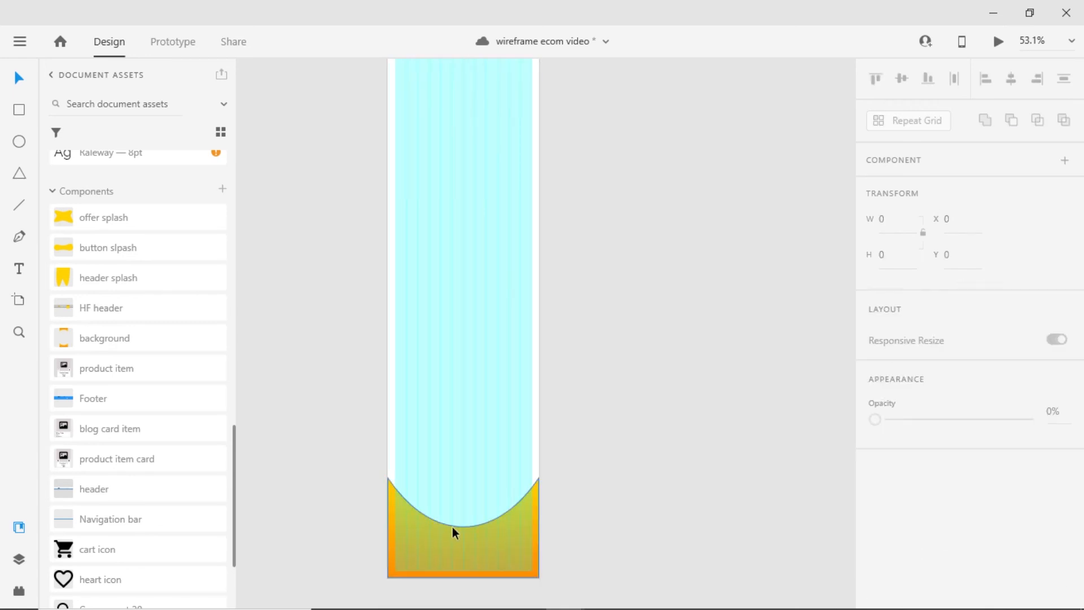
Examine the homepage hf design from its header down to its footer as reference for the mobile homepage.
{"action": "scroll", "coordinate": [558, 530], "scroll_direction": "up", "scroll_amount": 10}
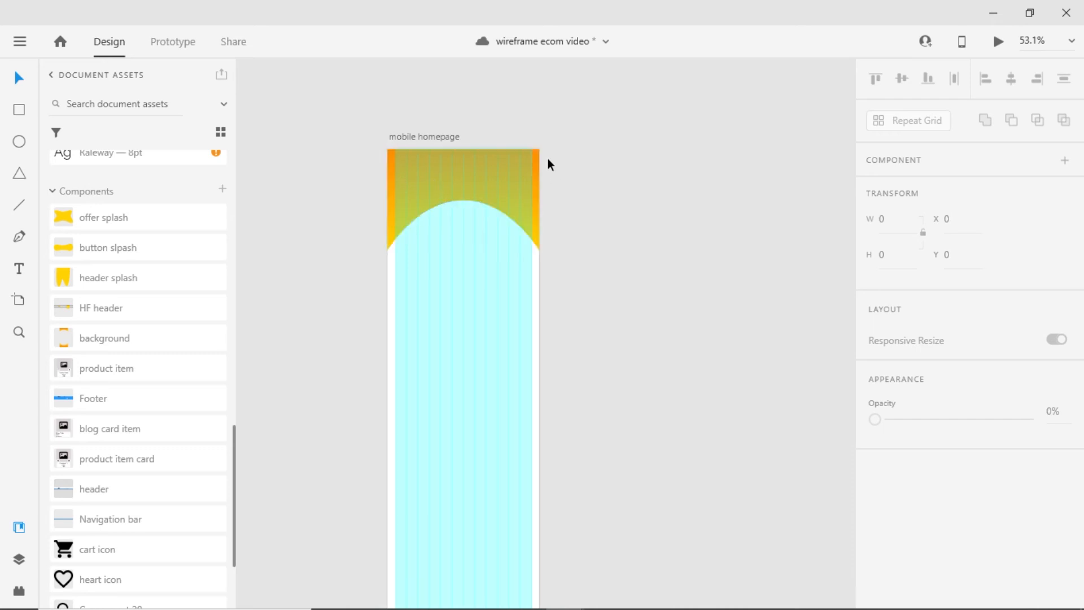
{"action": "scroll", "coordinate": [411, 265], "scroll_direction": "down", "scroll_amount": 4}
{"action": "left_click_drag", "start_coordinate": [506, 164], "coordinate": [474, 607]}
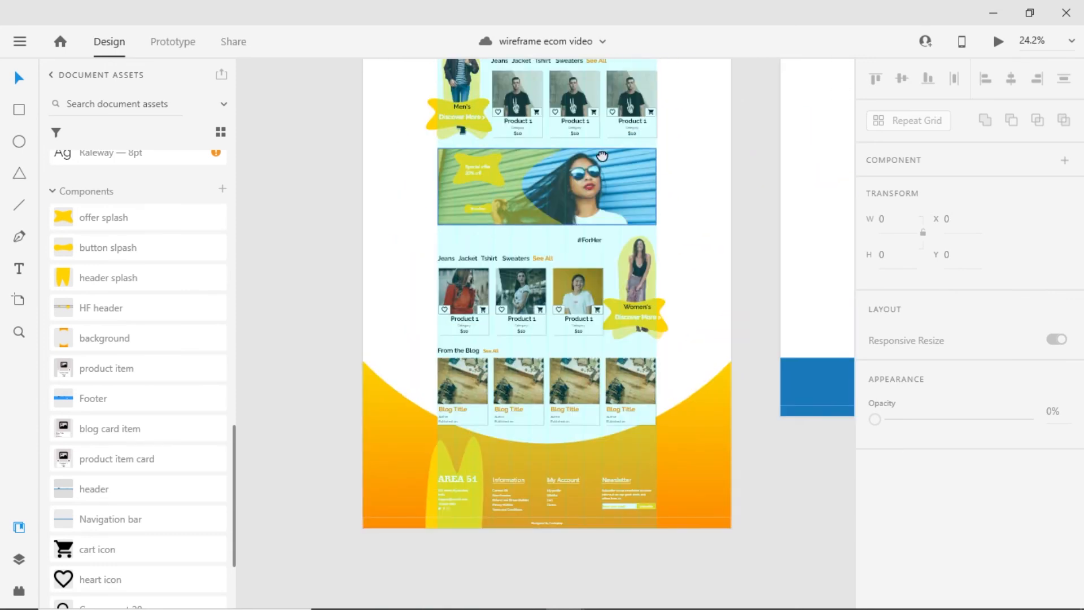
{"action": "left_click_drag", "start_coordinate": [602, 98], "coordinate": [544, 397]}
{"action": "scroll", "coordinate": [543, 400], "scroll_direction": "up", "scroll_amount": 5}
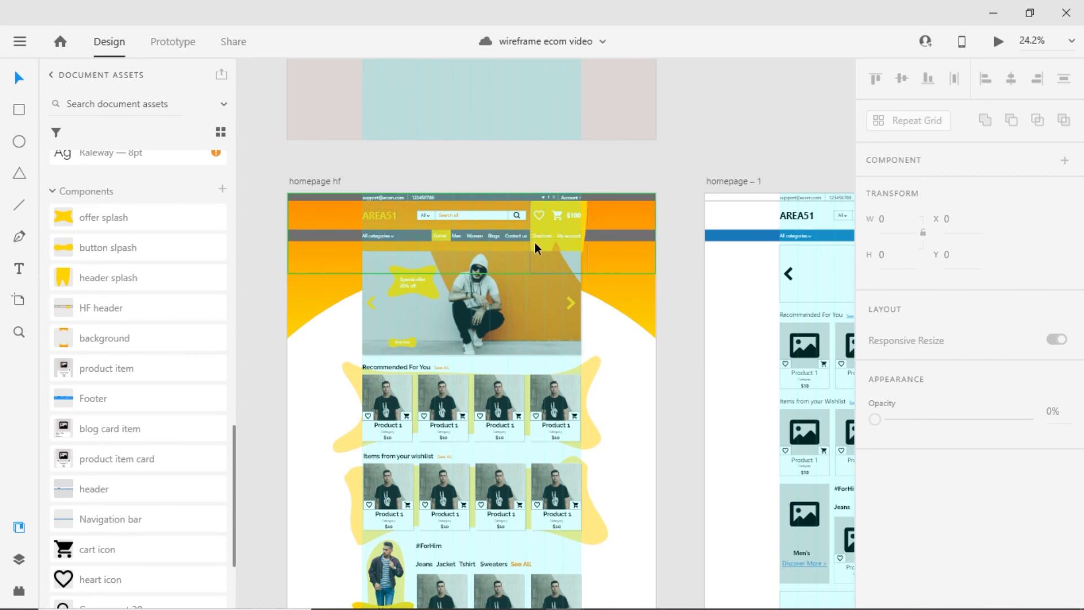
{"action": "scroll", "coordinate": [451, 333], "scroll_direction": "down", "scroll_amount": 7}
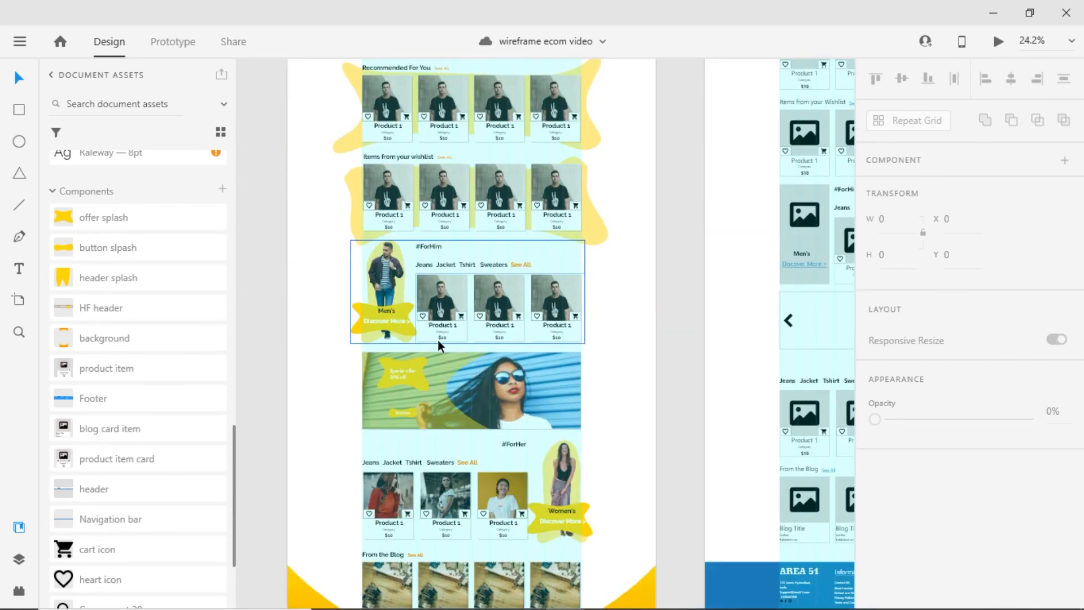
{"action": "scroll", "coordinate": [438, 340], "scroll_direction": "down", "scroll_amount": 10}
{"action": "scroll", "coordinate": [396, 378], "scroll_direction": "left", "scroll_amount": 2}
Draw a 360-wide rectangle across the top of the mobile homepage and set its height to 30.
{"action": "scroll", "coordinate": [407, 384], "scroll_direction": "up", "scroll_amount": 10, "text": "ctrl"}
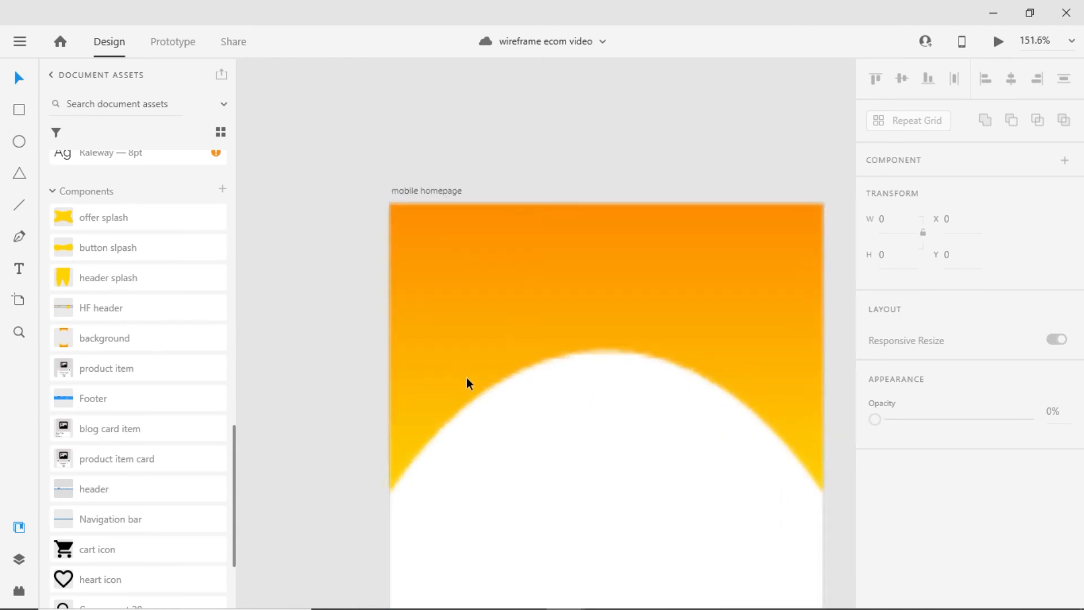
{"action": "left_click_drag", "start_coordinate": [472, 382], "coordinate": [387, 359]}
{"action": "left_click", "coordinate": [20, 114]}
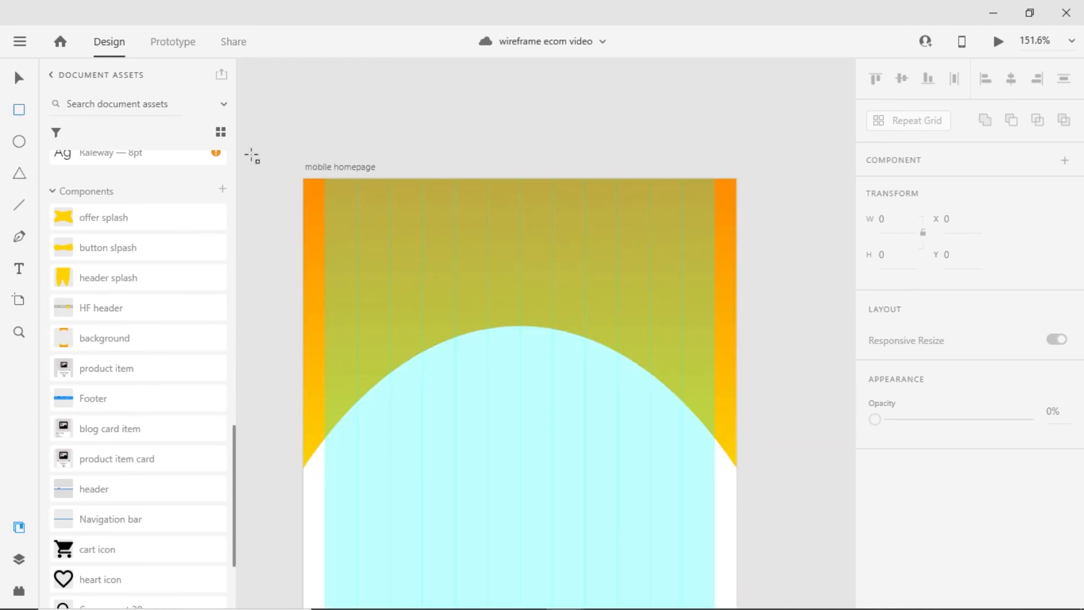
{"action": "left_click_drag", "start_coordinate": [305, 180], "coordinate": [735, 211]}
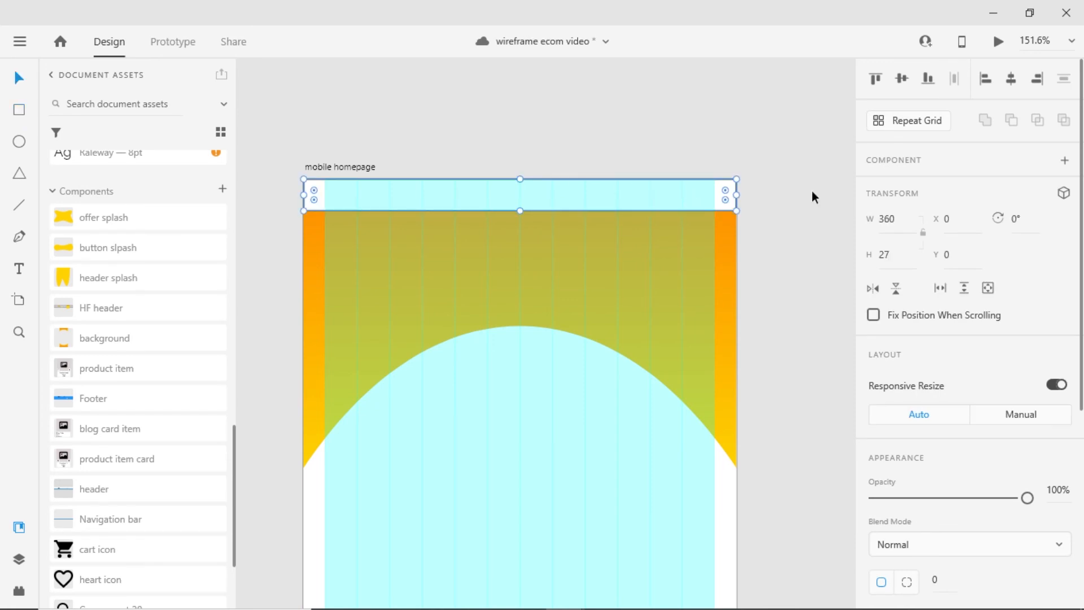
{"action": "left_click", "coordinate": [903, 257]}
{"action": "type", "text": "30"}
{"action": "key", "text": "Return"}
Remove the top rectangle's border and fill it with the saved dark grey colour.
{"action": "scroll", "coordinate": [881, 339], "scroll_direction": "down", "scroll_amount": 5}
{"action": "left_click", "coordinate": [874, 354]}
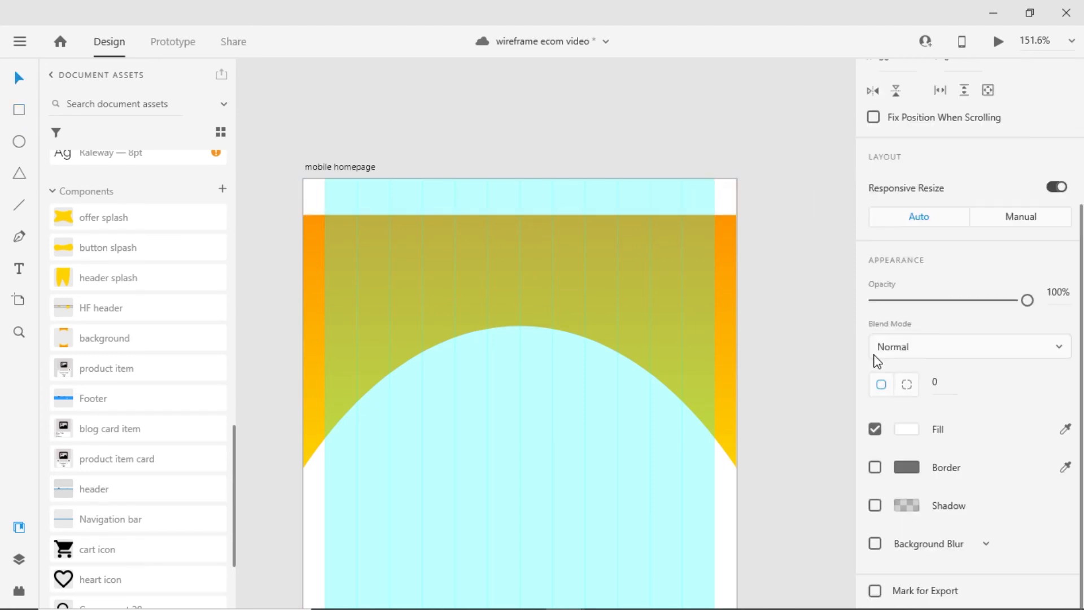
{"action": "left_click", "coordinate": [912, 429]}
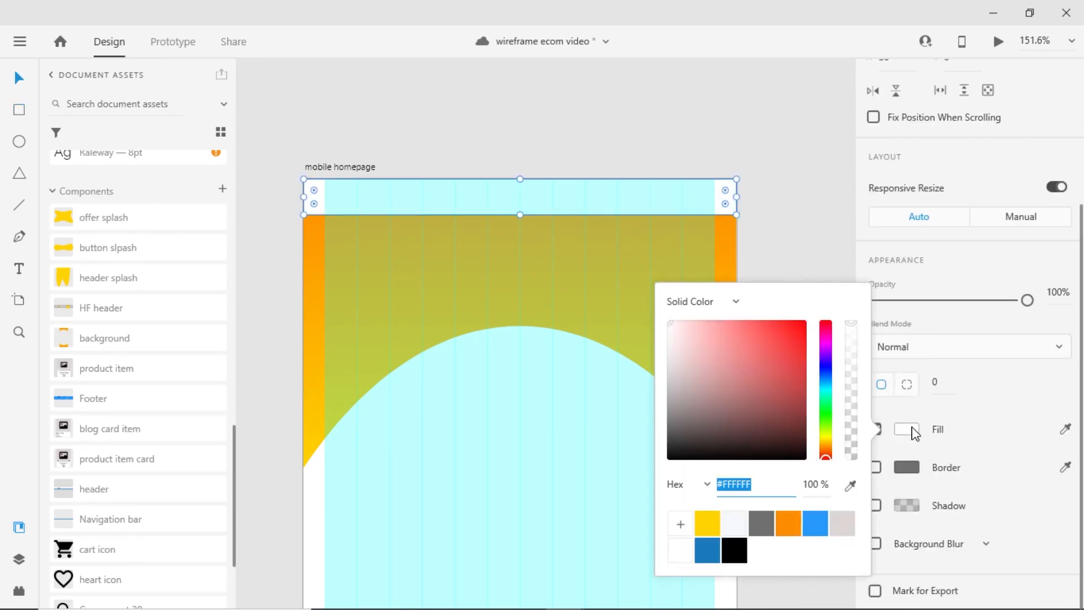
{"action": "left_click", "coordinate": [761, 527]}
{"action": "left_click", "coordinate": [788, 259]}
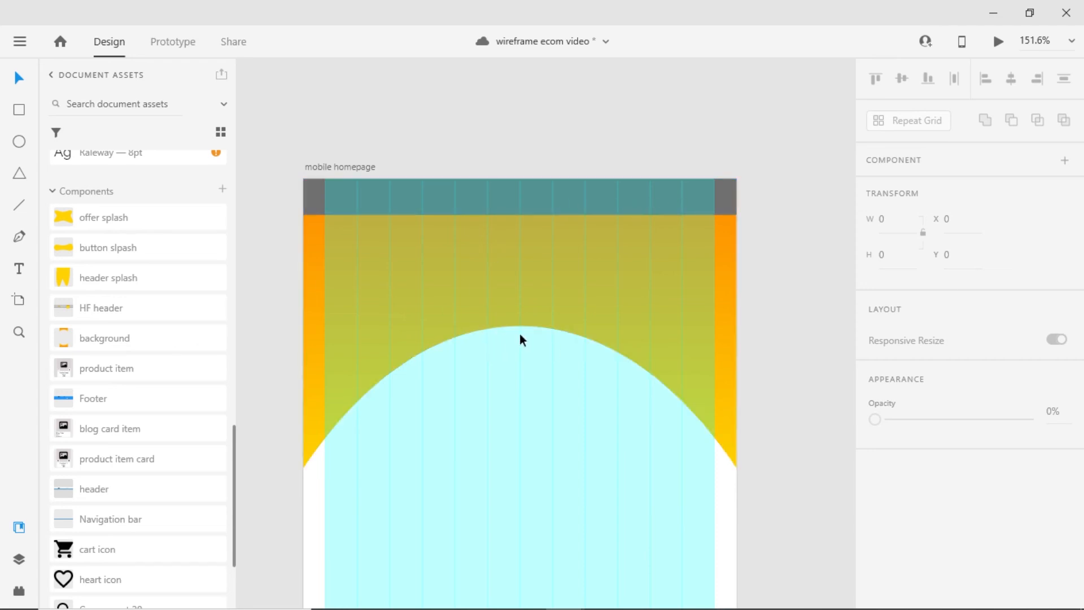
Copy the support e-mail text and the Account label from the homepage hf header into the mobile homepage's grey bar.
{"action": "scroll", "coordinate": [521, 339], "scroll_direction": "down", "scroll_amount": 5}
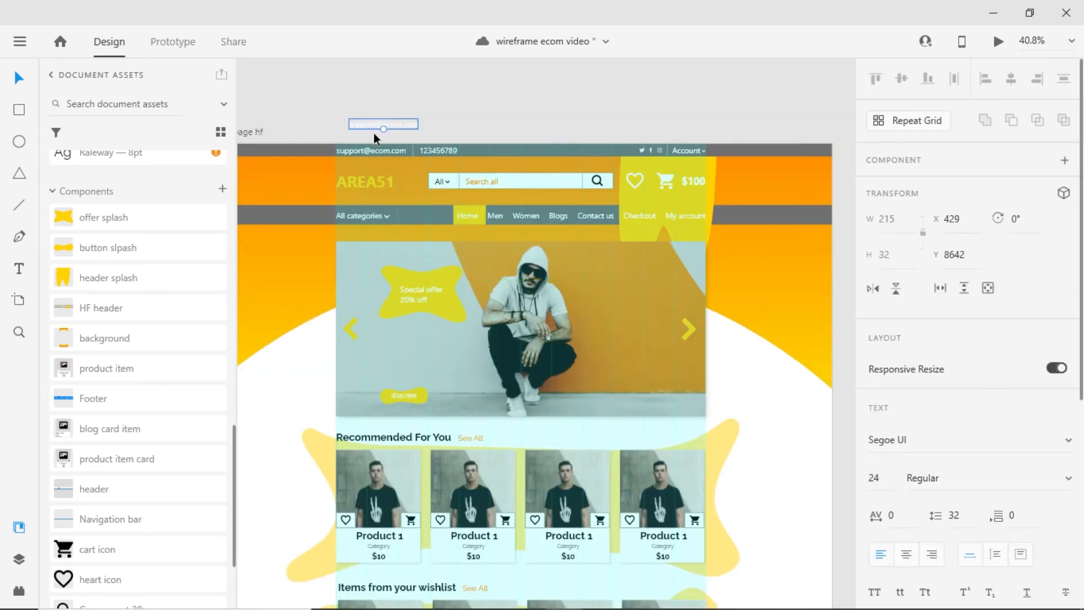
{"action": "left_click", "coordinate": [687, 150]}
{"action": "double_click", "coordinate": [688, 151]}
{"action": "left_click", "coordinate": [651, 113]}
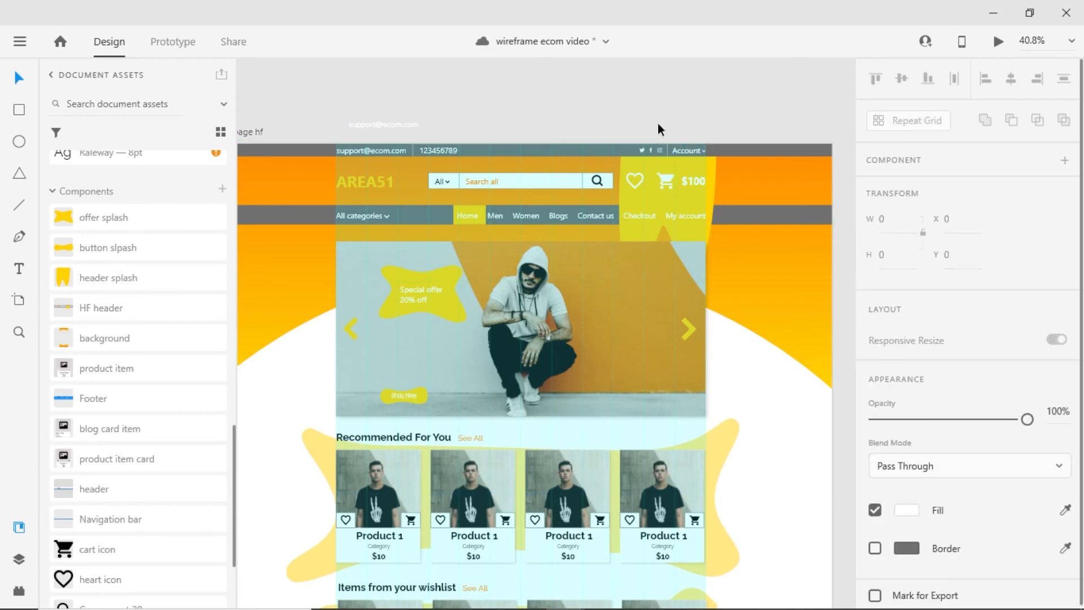
{"action": "double_click", "coordinate": [682, 149]}
{"action": "left_click_drag", "start_coordinate": [378, 126], "coordinate": [391, 608]}
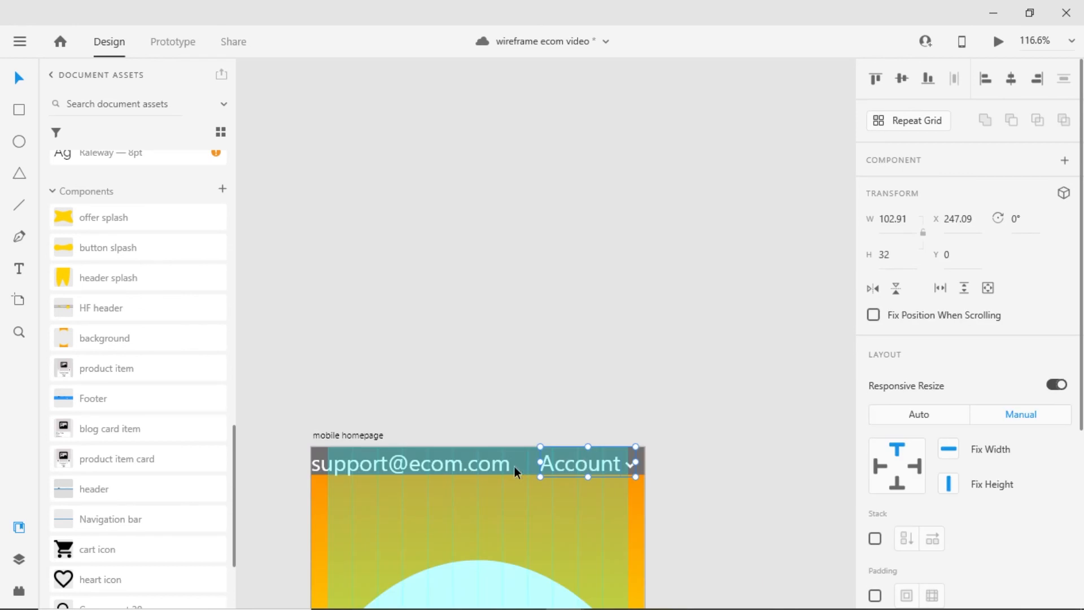
Set the font size of the support e-mail text and the Account label to 16.
{"action": "left_click", "coordinate": [435, 459], "text": "shift"}
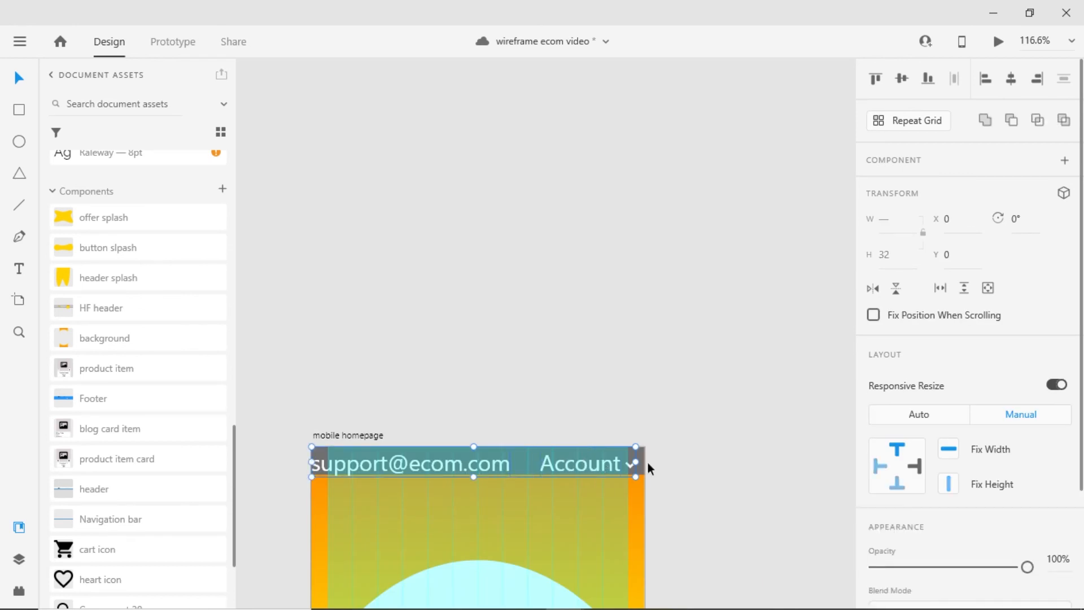
{"action": "left_click", "coordinate": [411, 467]}
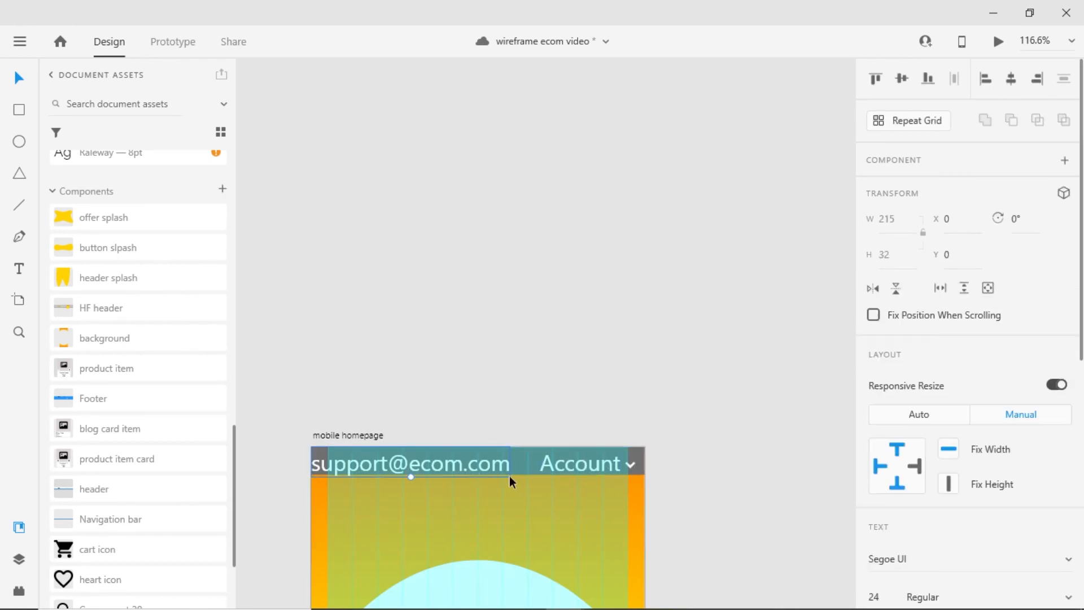
{"action": "scroll", "coordinate": [941, 402], "scroll_direction": "down", "scroll_amount": 5}
{"action": "left_click", "coordinate": [876, 270]}
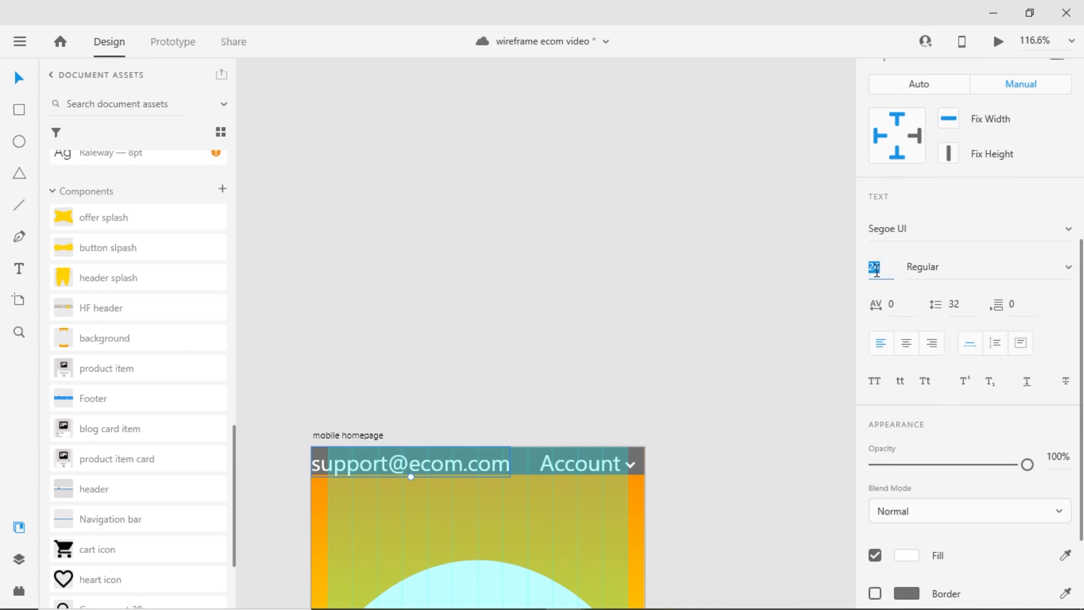
{"action": "type", "text": "16"}
{"action": "key", "text": "Return"}
{"action": "left_click", "coordinate": [587, 465]}
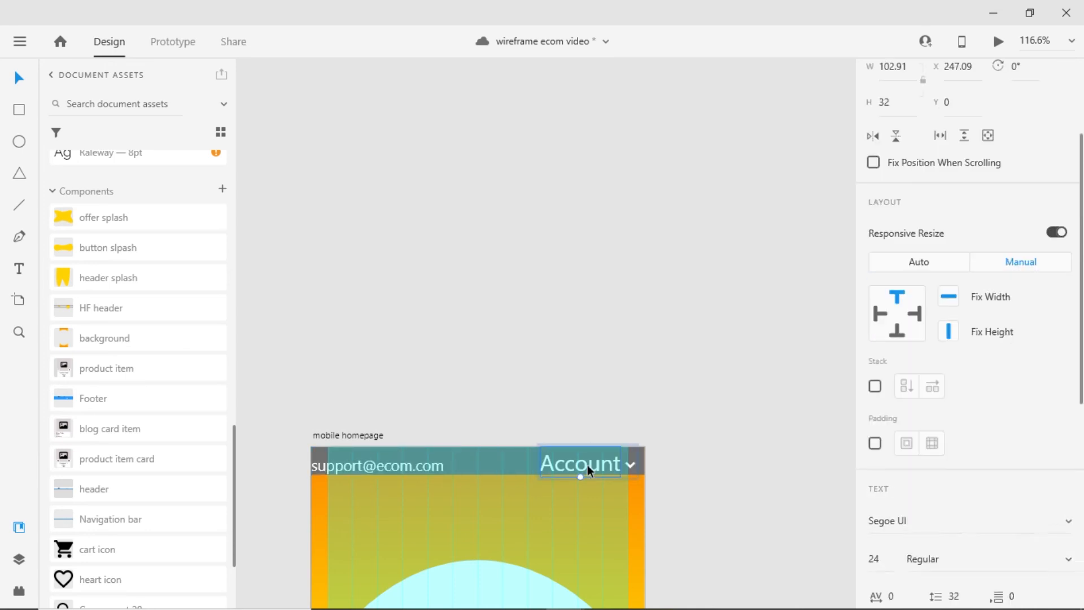
{"action": "left_click", "coordinate": [876, 428]}
{"action": "type", "text": "16"}
{"action": "key", "text": "Return"}
Group the support e-mail text with the Account label and align the group to the grey bar's vertical middle.
{"action": "left_click", "coordinate": [686, 454]}
{"action": "scroll", "coordinate": [632, 461], "scroll_direction": "up", "scroll_amount": 1}
{"action": "left_click_drag", "start_coordinate": [511, 409], "coordinate": [547, 339]}
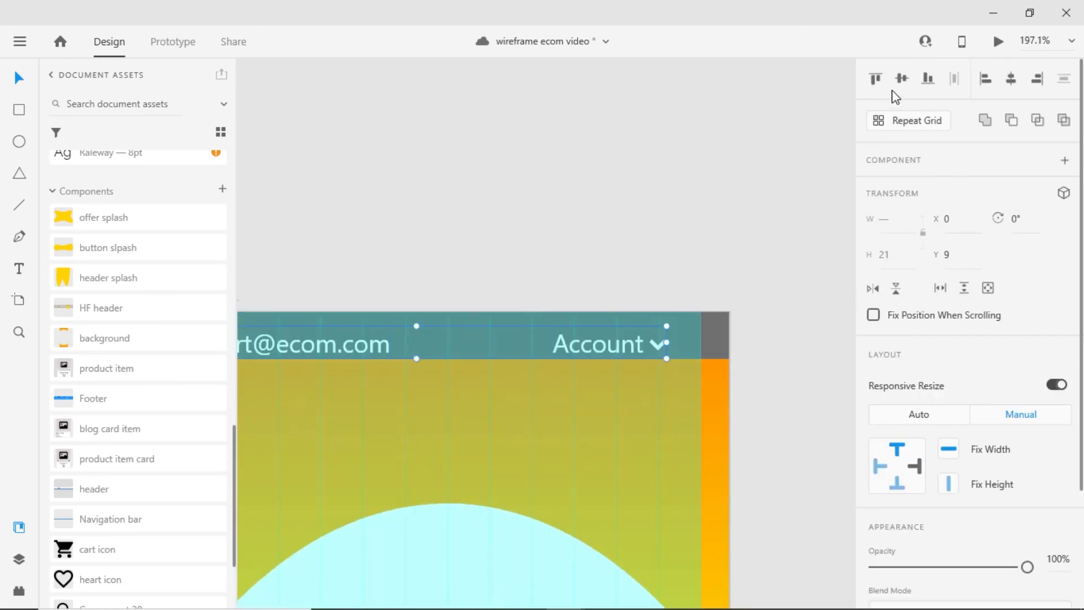
{"action": "key", "text": "ctrl+g"}
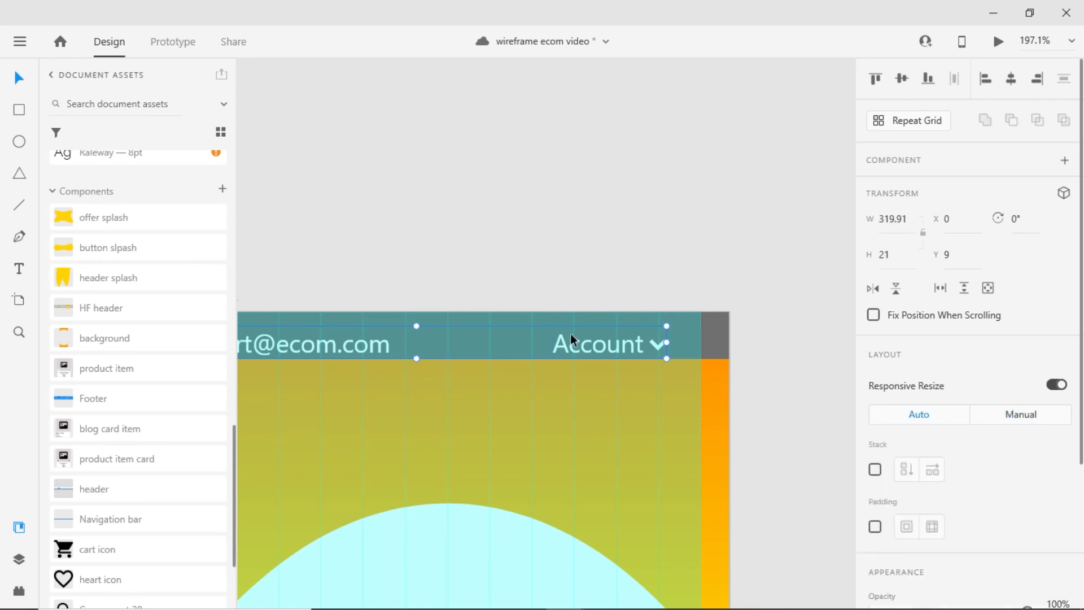
{"action": "left_click", "coordinate": [703, 344], "text": "shift"}
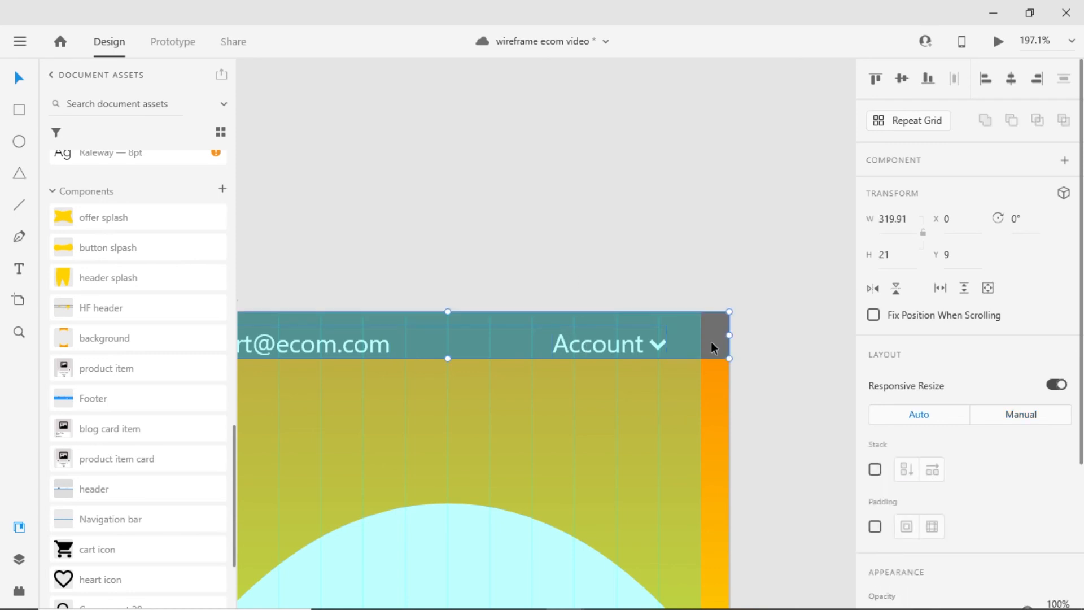
{"action": "left_click", "coordinate": [902, 83]}
Shift the Account label in the grey bar right until it meets the last grid column's outer edge.
{"action": "double_click", "coordinate": [600, 344]}
{"action": "key", "text": "Right"}
{"action": "key", "text": "Right"}
{"action": "key", "text": "Right"}
{"action": "key", "text": "Right"}
{"action": "key", "text": "Right"}
{"action": "key", "text": "Right"}
{"action": "key", "text": "Right"}
{"action": "key", "text": "Right"}
{"action": "key", "text": "Right"}
{"action": "key", "text": "Right"}
{"action": "key", "text": "Right"}
{"action": "key", "text": "Right"}
{"action": "key", "text": "Right"}
{"action": "key", "text": "Right"}
{"action": "key", "text": "Right"}
{"action": "key", "text": "Right"}
{"action": "key", "text": "Right"}
{"action": "key", "text": "Right"}
{"action": "key", "text": "Right"}
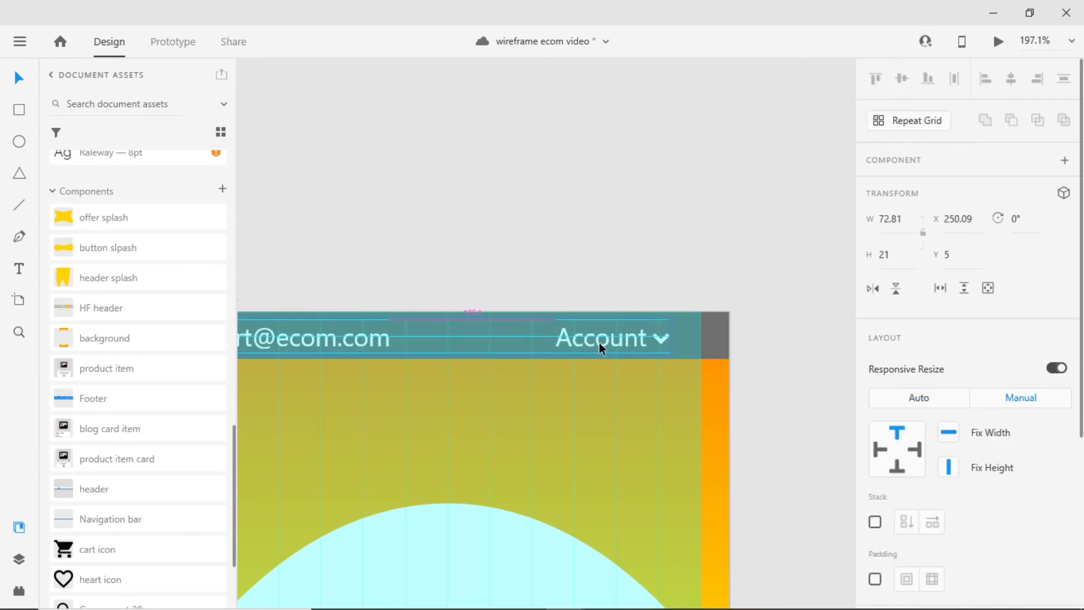
{"action": "key", "text": "Right"}
{"action": "key", "text": "Right"}
{"action": "left_click_drag", "start_coordinate": [513, 402], "coordinate": [600, 377]}
Shift the support e-mail text in the grey bar right to line up with the first grid column's outer edge.
{"action": "left_click", "coordinate": [391, 313]}
{"action": "key", "text": "Right"}
{"action": "key", "text": "Right"}
{"action": "key", "text": "Right"}
{"action": "key", "text": "Right"}
{"action": "key", "text": "Right"}
{"action": "key", "text": "Right"}
{"action": "key", "text": "Right"}
{"action": "key", "text": "Right"}
{"action": "key", "text": "Right"}
{"action": "key", "text": "Right"}
{"action": "key", "text": "Right"}
{"action": "key", "text": "Right"}
{"action": "key", "text": "Right"}
{"action": "key", "text": "Right"}
{"action": "key", "text": "Right"}
{"action": "key", "text": "Right"}
{"action": "key", "text": "Right"}
{"action": "key", "text": "Right"}
{"action": "key", "text": "Right"}
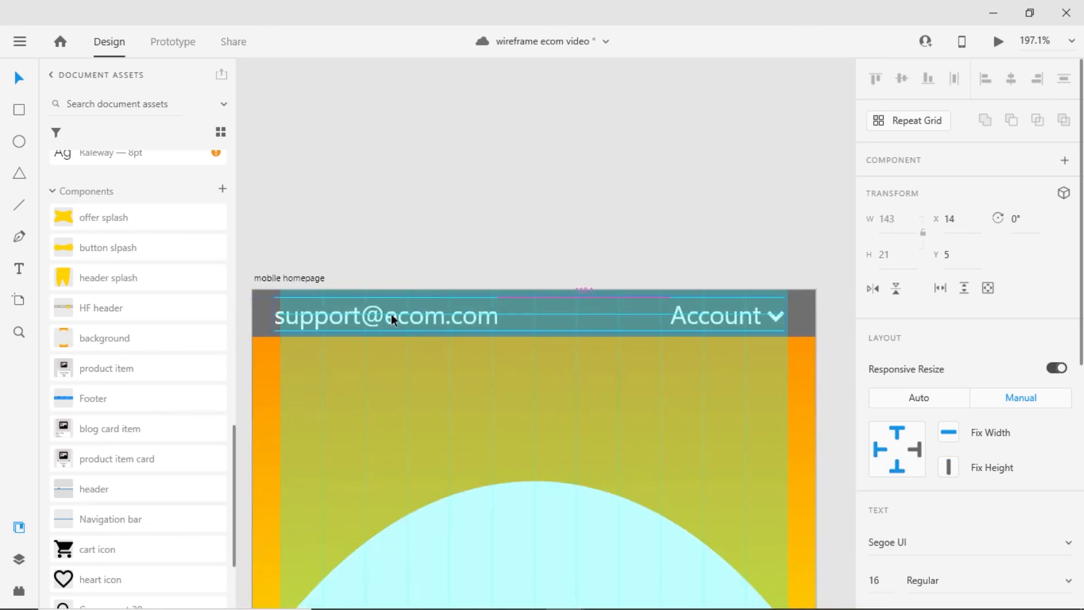
{"action": "key", "text": "Left"}
{"action": "left_click", "coordinate": [433, 218]}
Examine the mobile Homepage artboard in the Area 51 high fidelity document from its header down to its footer.
{"action": "scroll", "coordinate": [393, 220], "scroll_direction": "down", "scroll_amount": 2}
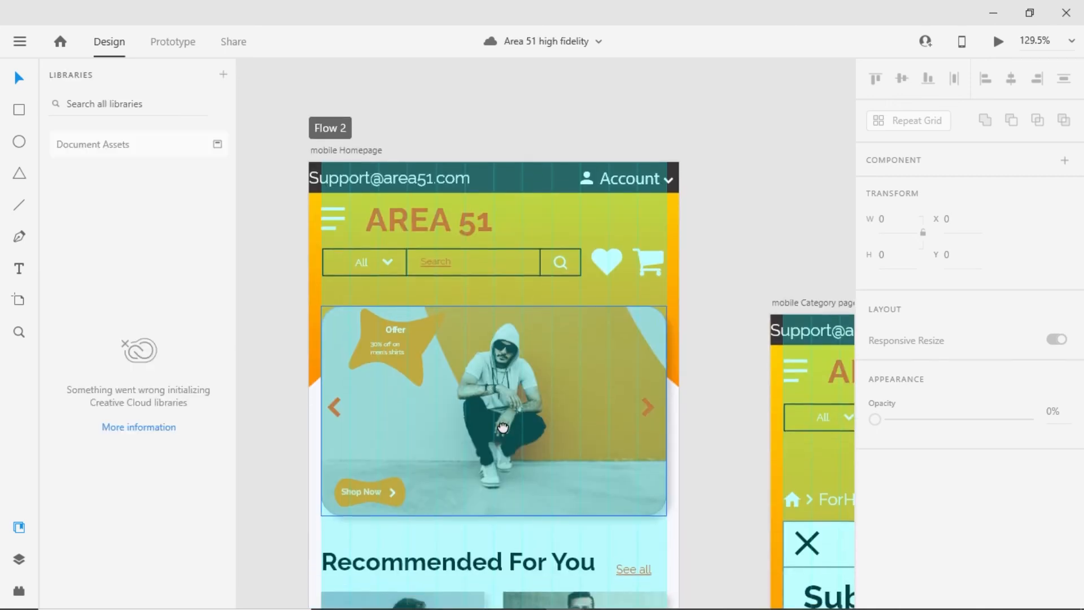
{"action": "scroll", "coordinate": [510, 385], "scroll_direction": "down", "scroll_amount": 2}
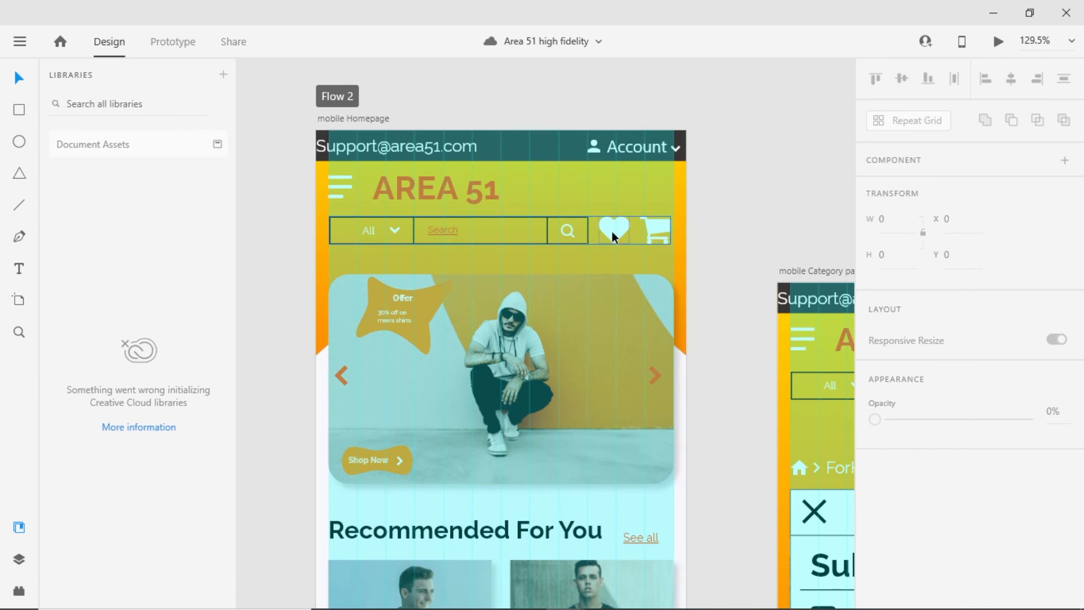
{"action": "scroll", "coordinate": [506, 322], "scroll_direction": "down", "scroll_amount": 3}
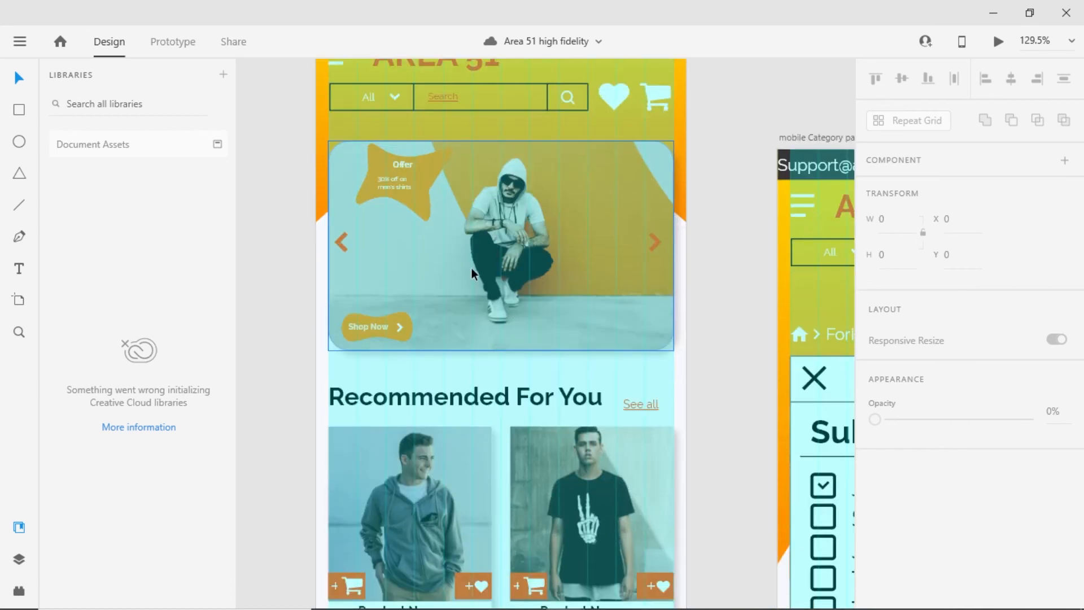
{"action": "scroll", "coordinate": [503, 274], "scroll_direction": "down", "scroll_amount": 2}
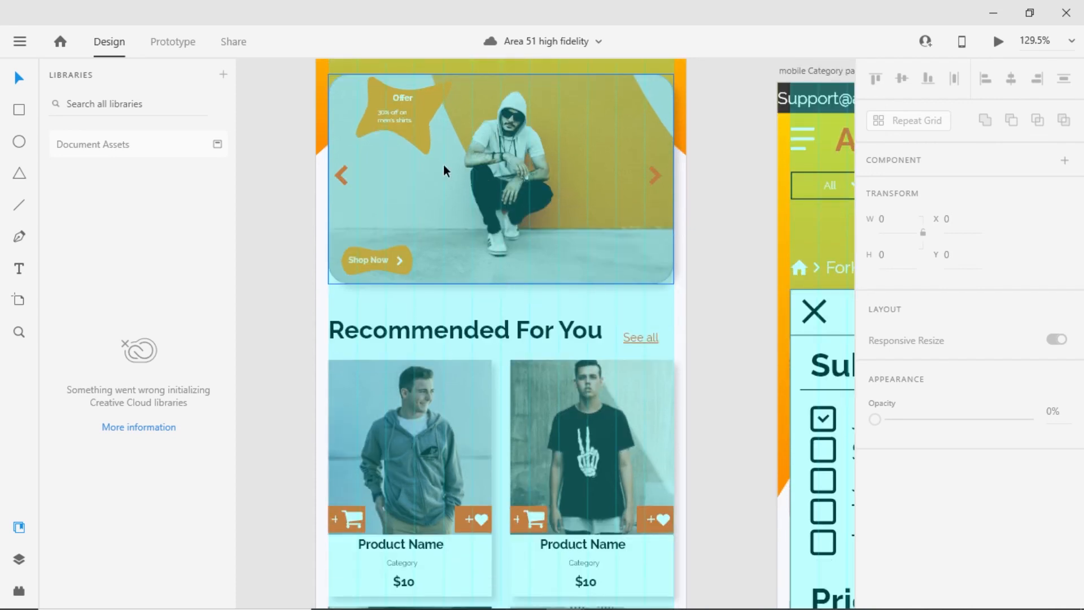
{"action": "scroll", "coordinate": [486, 204], "scroll_direction": "down", "scroll_amount": 10}
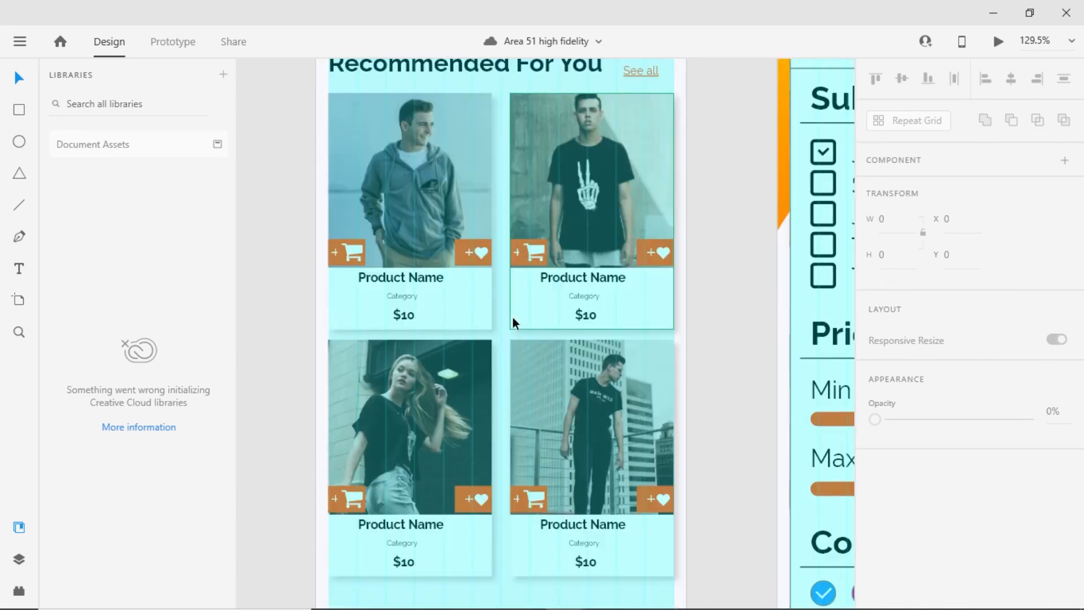
{"action": "scroll", "coordinate": [498, 326], "scroll_direction": "down", "scroll_amount": 4}
{"action": "scroll", "coordinate": [506, 310], "scroll_direction": "down", "scroll_amount": 15}
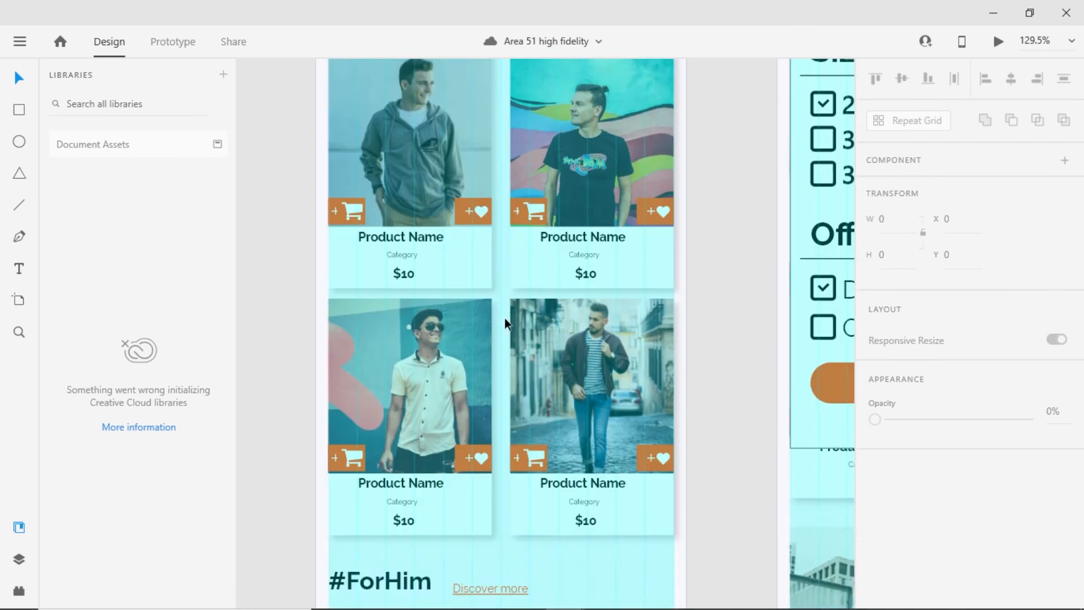
{"action": "scroll", "coordinate": [495, 308], "scroll_direction": "down", "scroll_amount": 15}
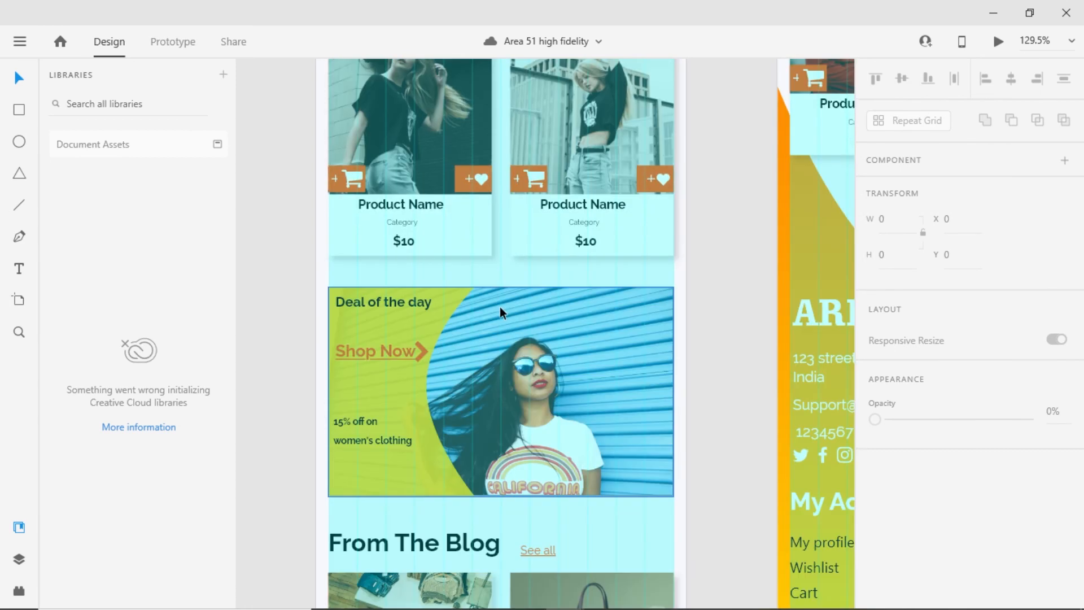
{"action": "scroll", "coordinate": [500, 310], "scroll_direction": "down", "scroll_amount": 15}
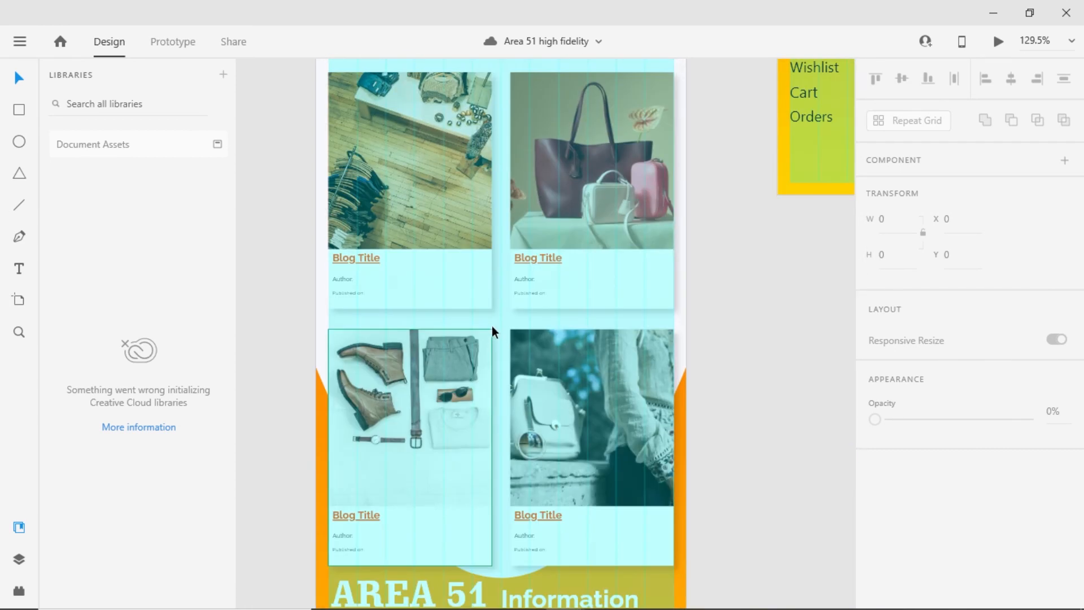
{"action": "scroll", "coordinate": [493, 324], "scroll_direction": "down", "scroll_amount": 5}
{"action": "scroll", "coordinate": [466, 423], "scroll_direction": "up", "scroll_amount": 4}
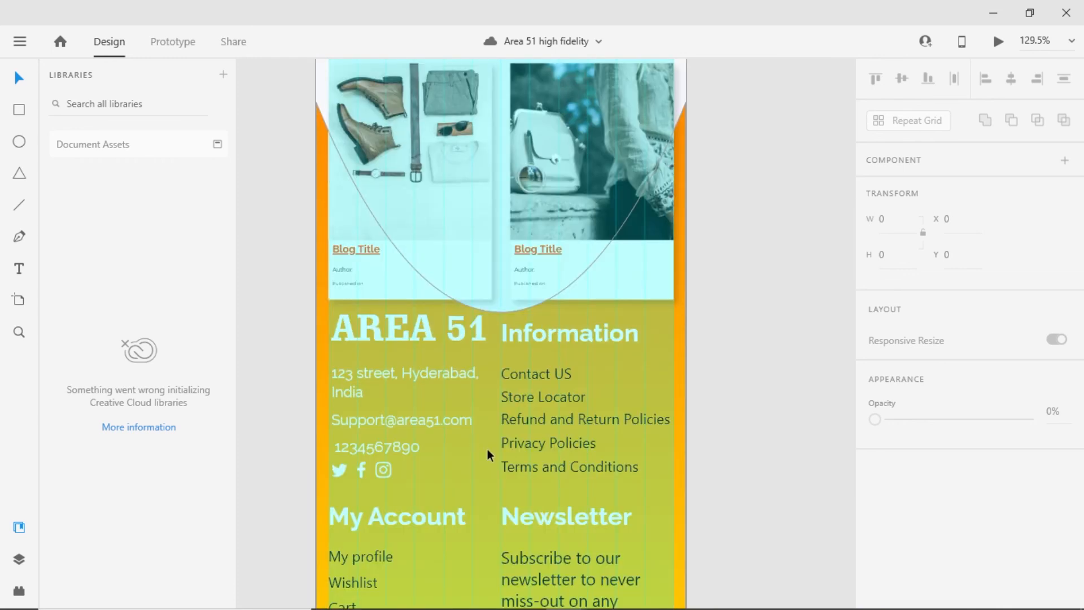
{"action": "scroll", "coordinate": [487, 449], "scroll_direction": "down", "scroll_amount": 2}
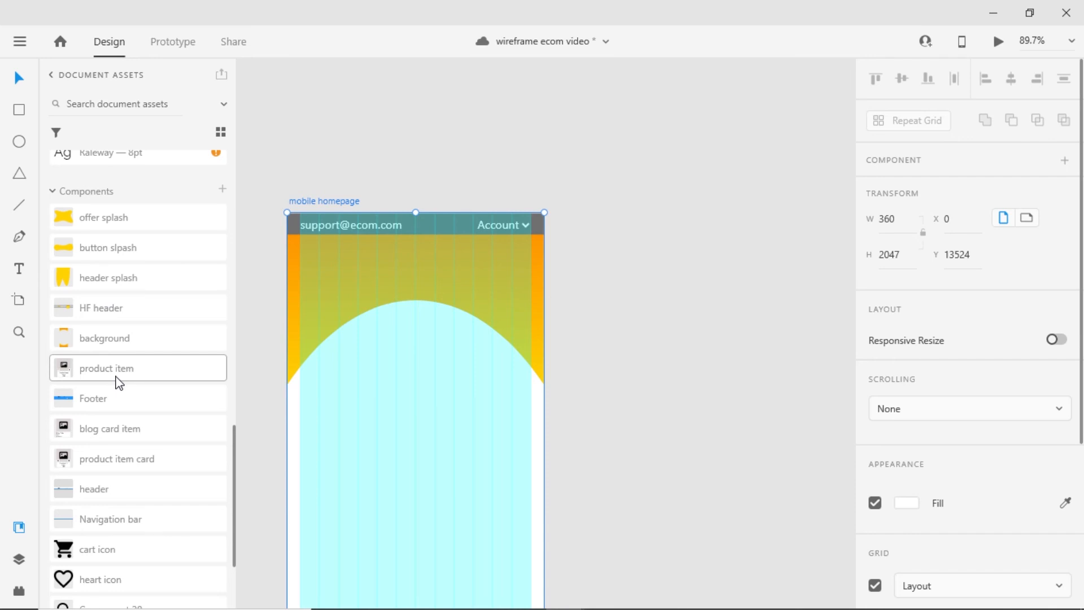
Place a header component instance beside the mobile homepage and copy its AREA51 logo text into the artboard's orange area.
{"action": "left_click_drag", "start_coordinate": [92, 491], "coordinate": [612, 324]}
{"action": "scroll", "coordinate": [569, 327], "scroll_direction": "down", "scroll_amount": 2}
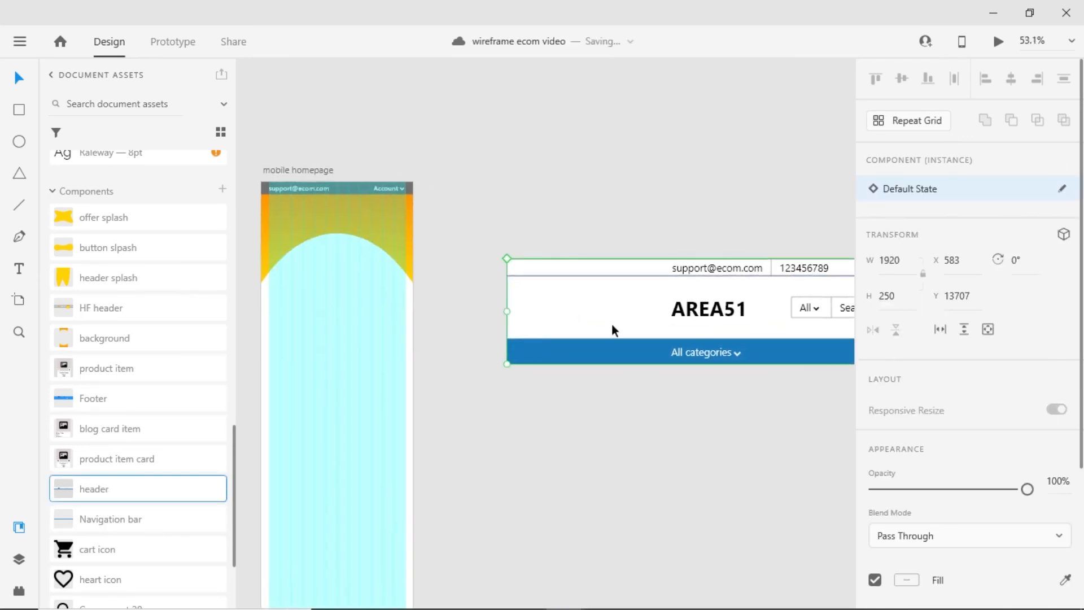
{"action": "double_click", "coordinate": [712, 310]}
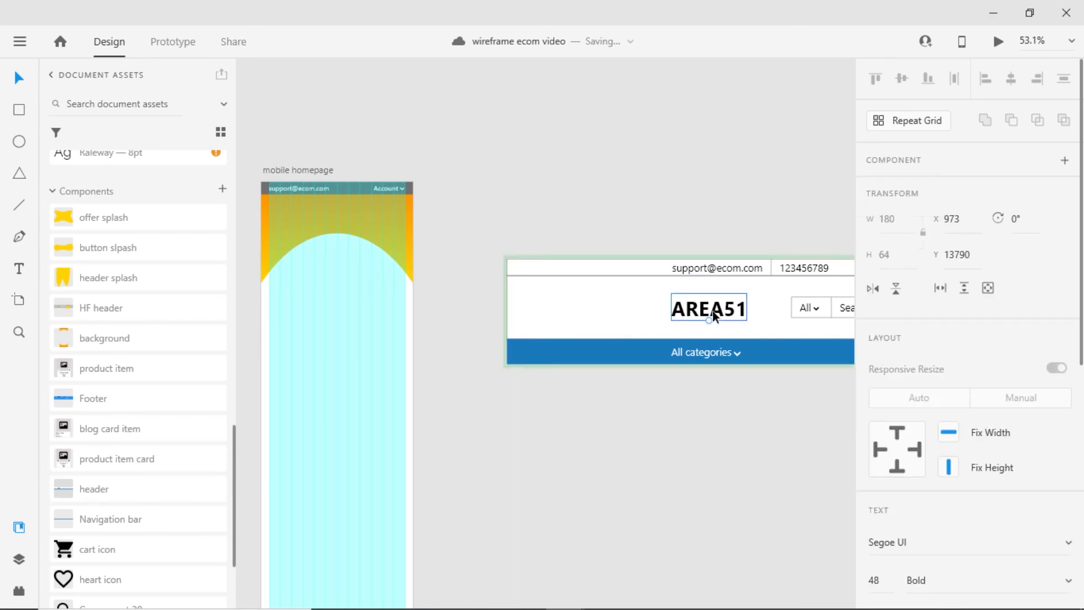
{"action": "left_click", "coordinate": [619, 212]}
{"action": "key", "text": "ctrl+v"}
{"action": "left_click_drag", "start_coordinate": [694, 310], "coordinate": [327, 215]}
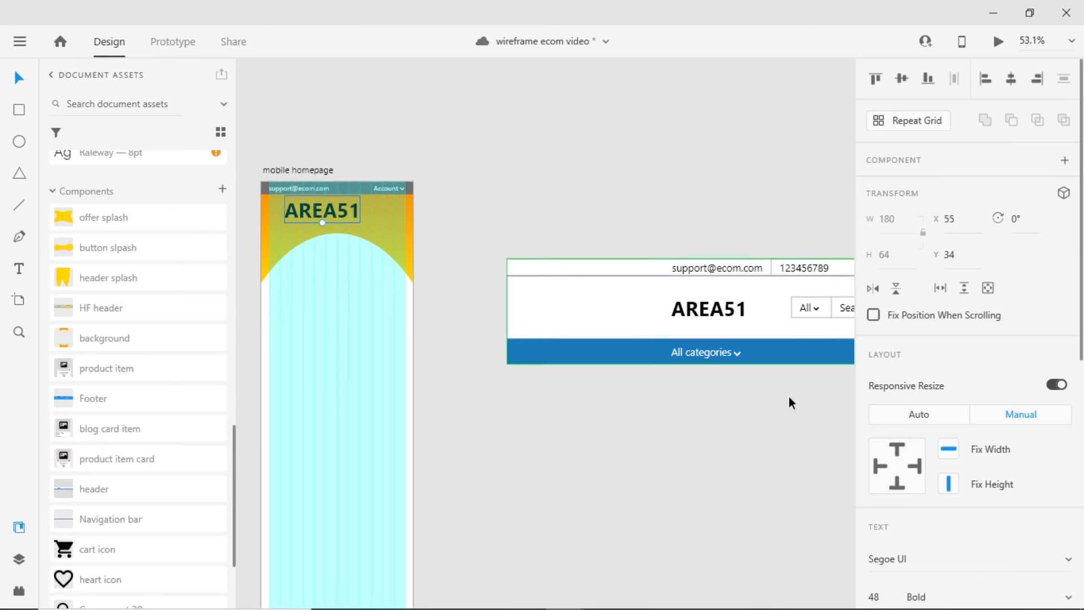
Set the font size of the mobile homepage's AREA51 logo text to 32.
{"action": "left_click", "coordinate": [873, 594]}
{"action": "type", "text": "32"}
{"action": "key", "text": "Return"}
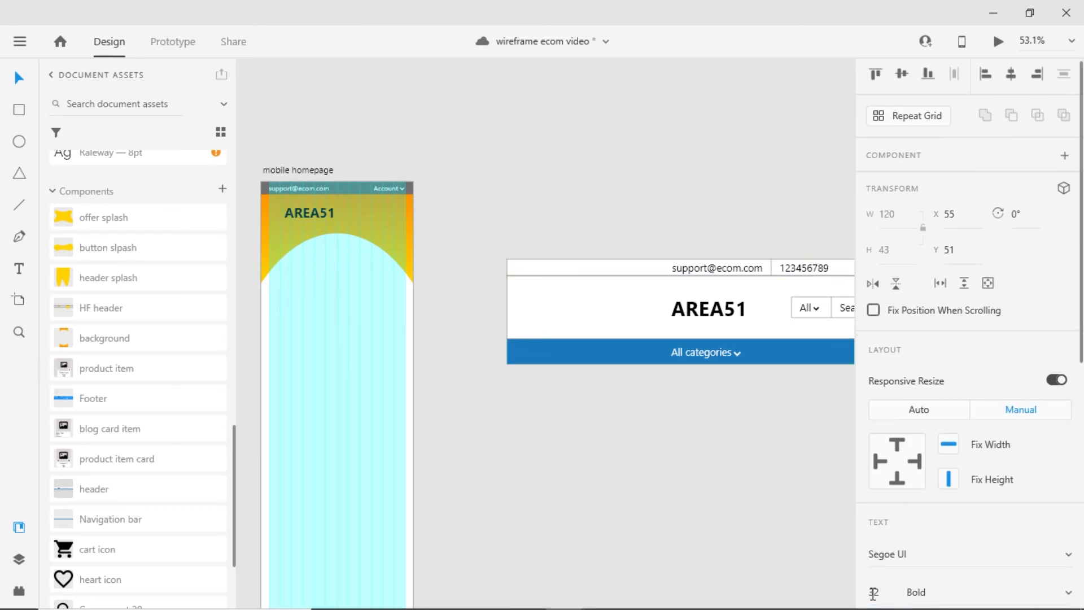
{"action": "scroll", "coordinate": [293, 227], "scroll_direction": "up", "scroll_amount": 2}
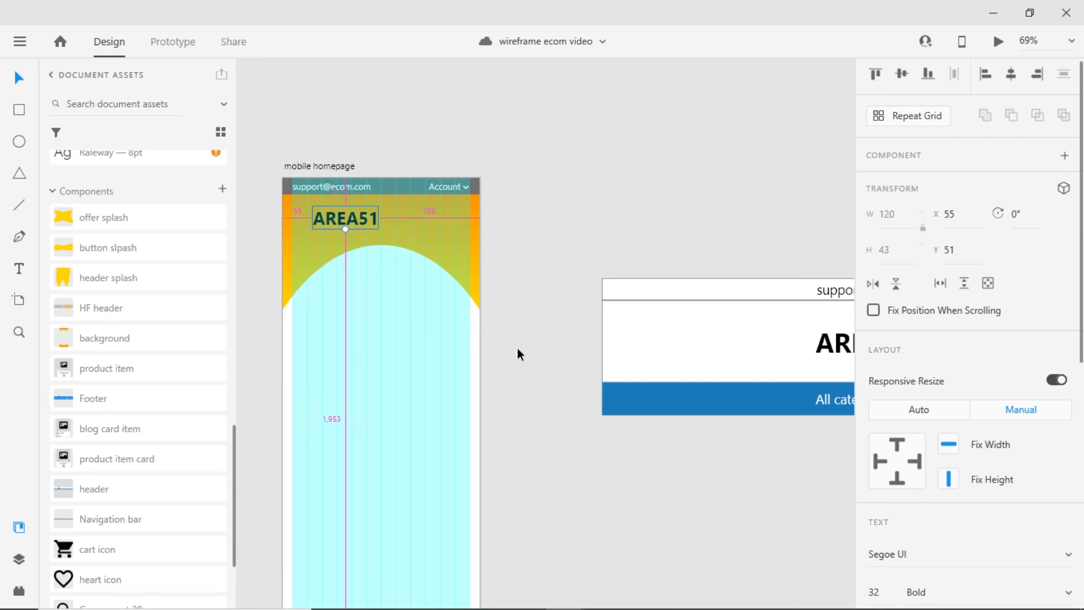
Copy the three-line menu icon from the Wires - Web document into wireframe ecom video and make it a local component.
{"action": "key", "text": "alt+Tab"}
{"action": "scroll", "coordinate": [450, 330], "scroll_direction": "up", "scroll_amount": 1}
{"action": "scroll", "coordinate": [451, 330], "scroll_direction": "up", "scroll_amount": 5}
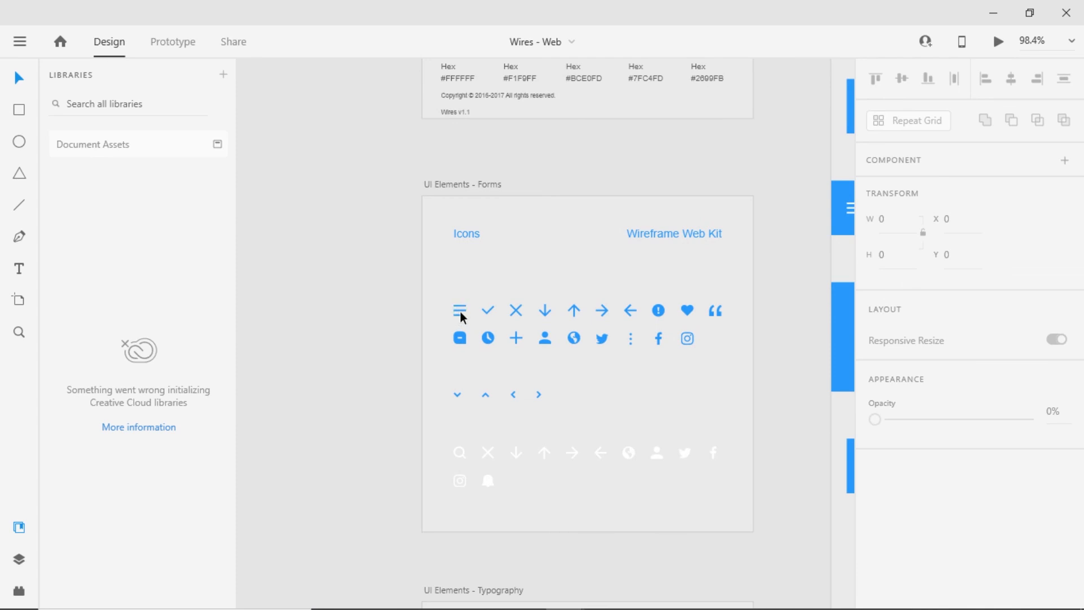
{"action": "left_click", "coordinate": [459, 312]}
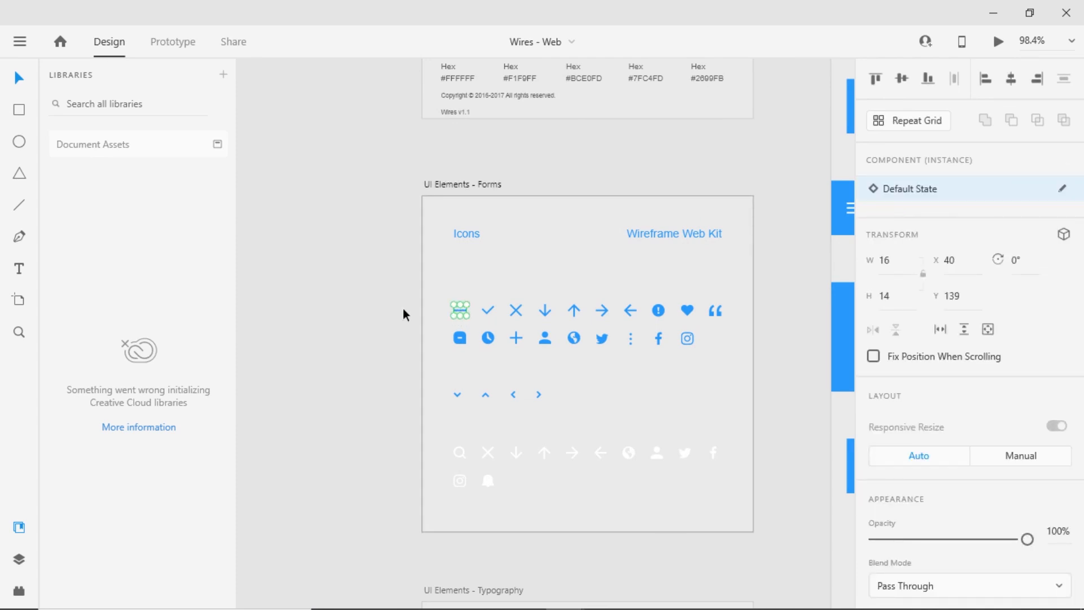
{"action": "key", "text": "alt+Tab"}
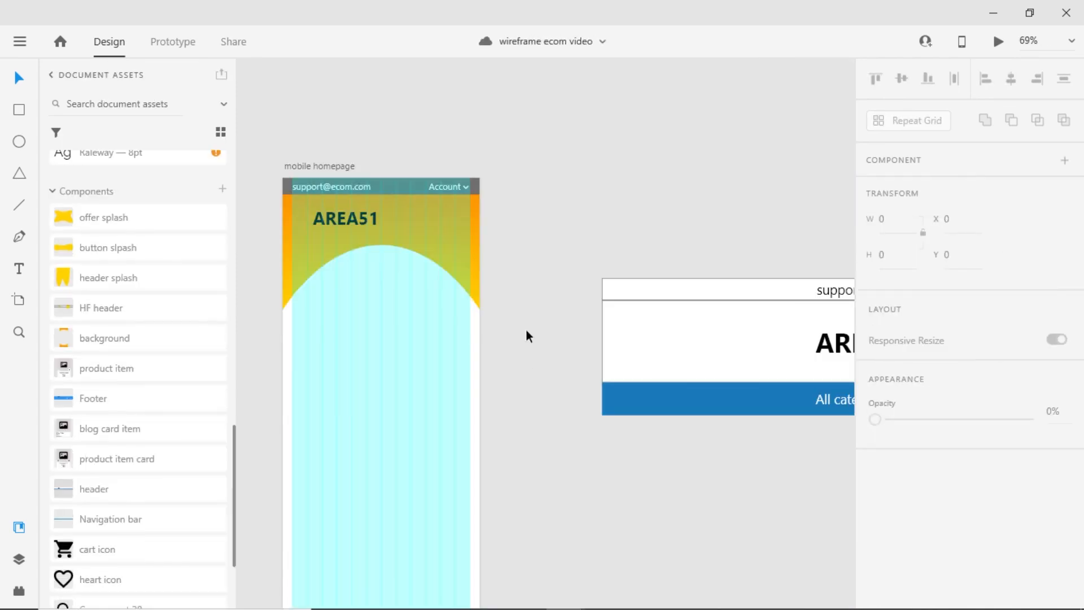
{"action": "key", "text": "ctrl+v"}
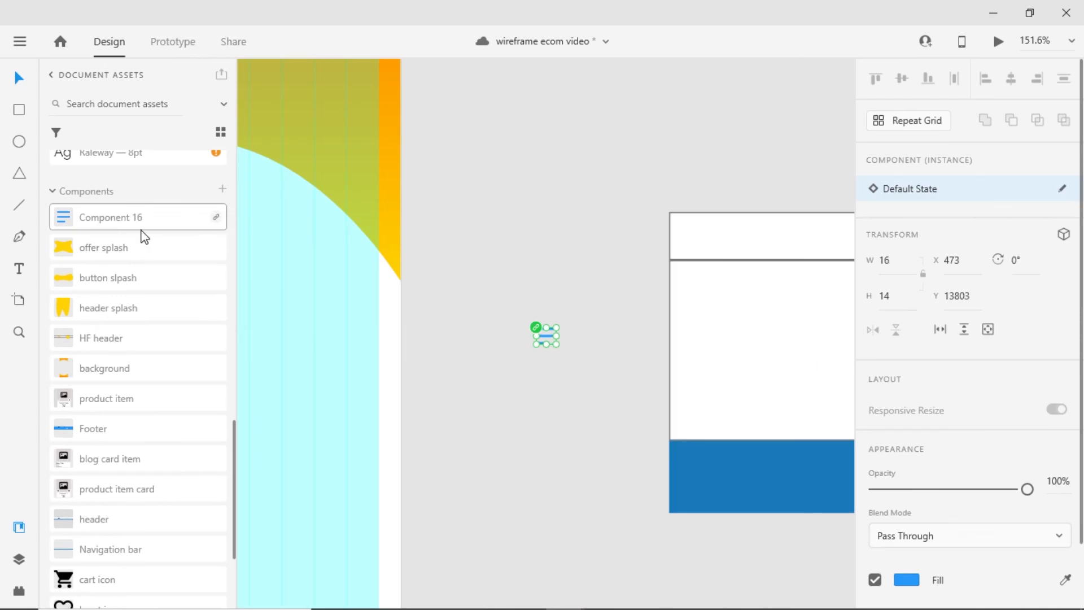
{"action": "right_click", "coordinate": [107, 219]}
{"action": "left_click", "coordinate": [167, 316]}
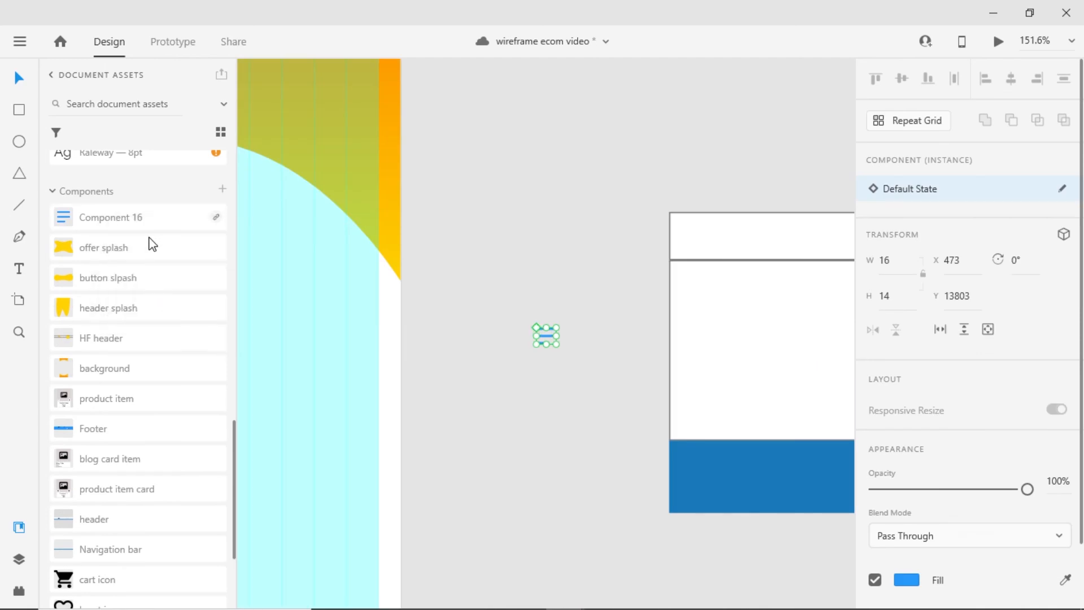
Fill the pasted menu icon with the saved white colour.
{"action": "scroll", "coordinate": [935, 399], "scroll_direction": "down", "scroll_amount": 2}
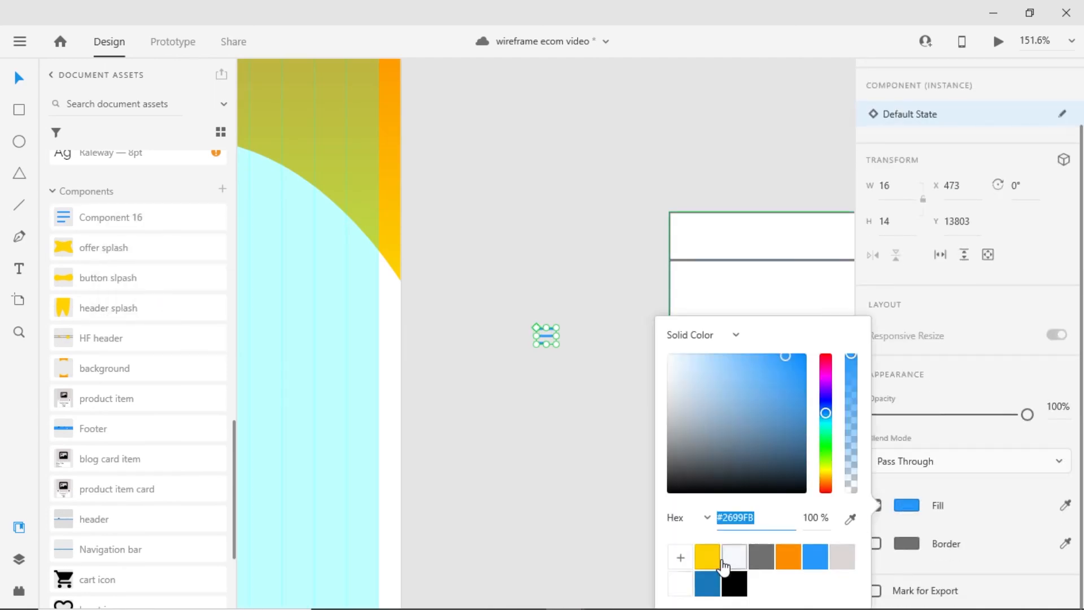
{"action": "left_click", "coordinate": [682, 584]}
{"action": "left_click", "coordinate": [569, 468]}
{"action": "left_click", "coordinate": [565, 463]}
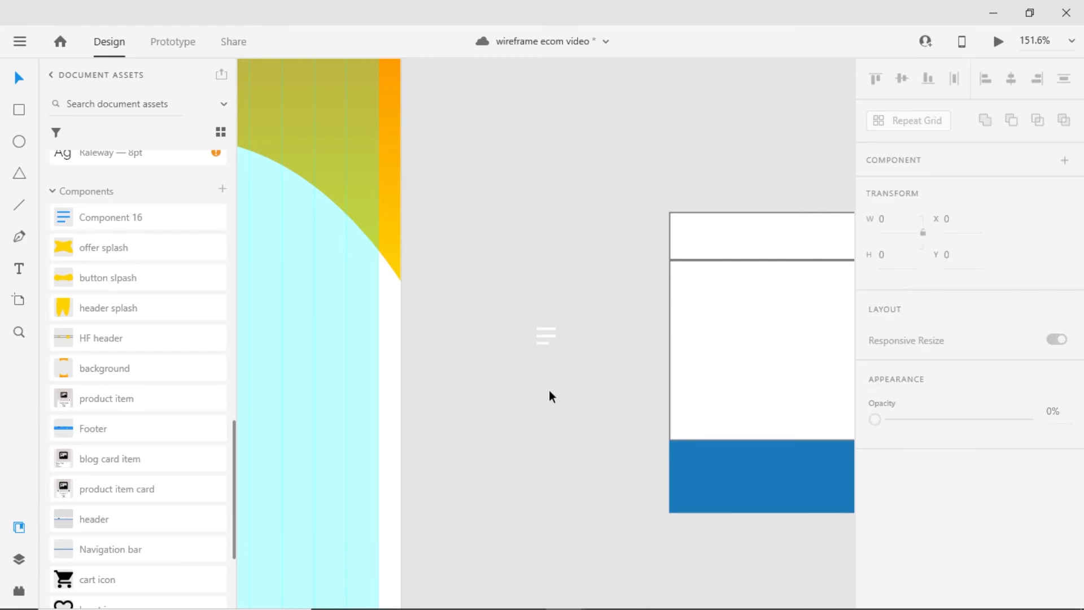
Move the menu icon onto the mobile homepage just below the support e-mail text, at X 18, Y 36.
{"action": "left_click_drag", "start_coordinate": [545, 335], "coordinate": [302, 130]}
{"action": "left_click", "coordinate": [694, 287]}
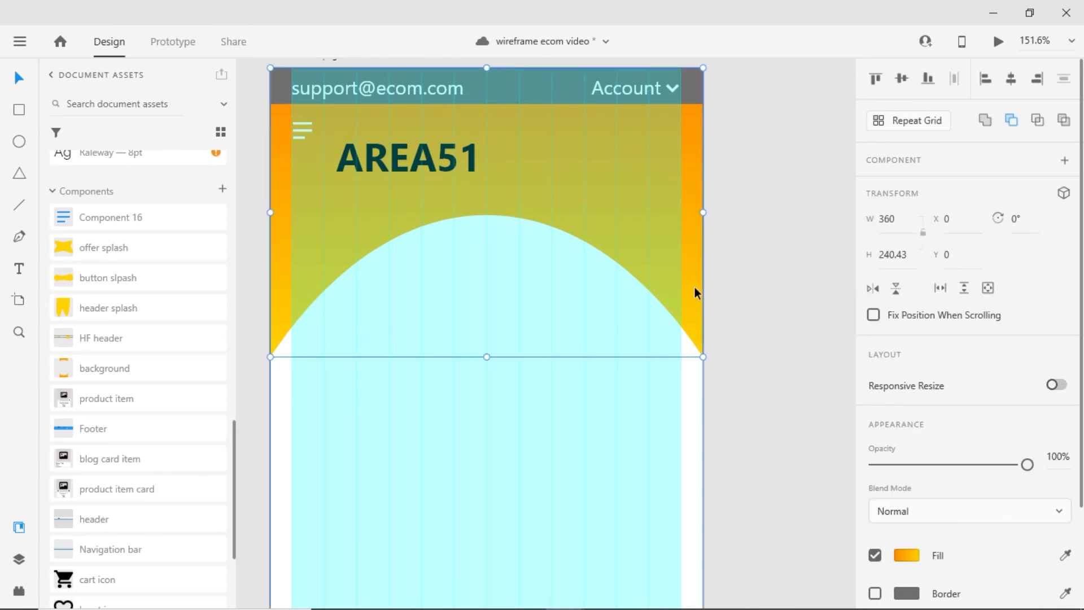
{"action": "scroll", "coordinate": [303, 130], "scroll_direction": "up", "scroll_amount": 3}
{"action": "left_click_drag", "start_coordinate": [351, 229], "coordinate": [349, 220]}
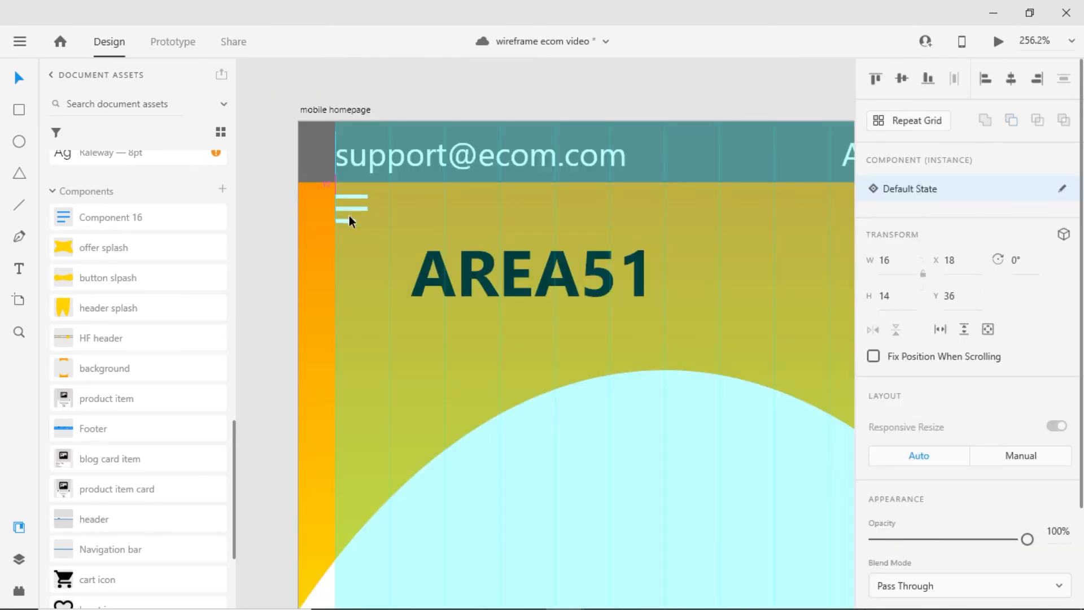
Move the AREA51 logo beside the menu icon at X 60, Y 26, and enlarge the icon to 27 by 24.
{"action": "left_click_drag", "start_coordinate": [490, 271], "coordinate": [499, 215]}
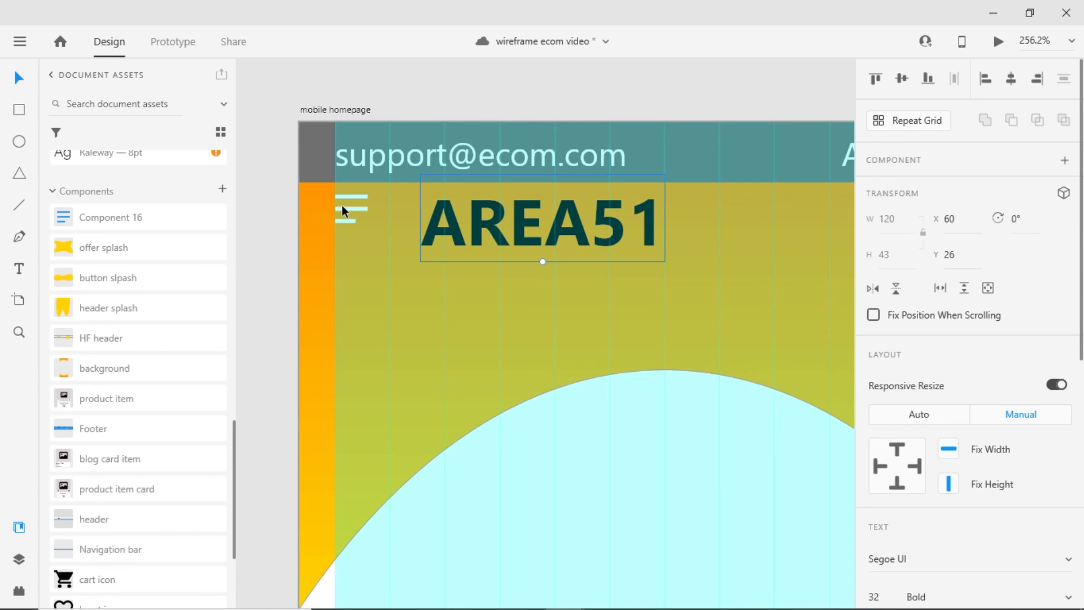
{"action": "left_click", "coordinate": [347, 209]}
{"action": "left_click_drag", "start_coordinate": [359, 222], "coordinate": [390, 245]}
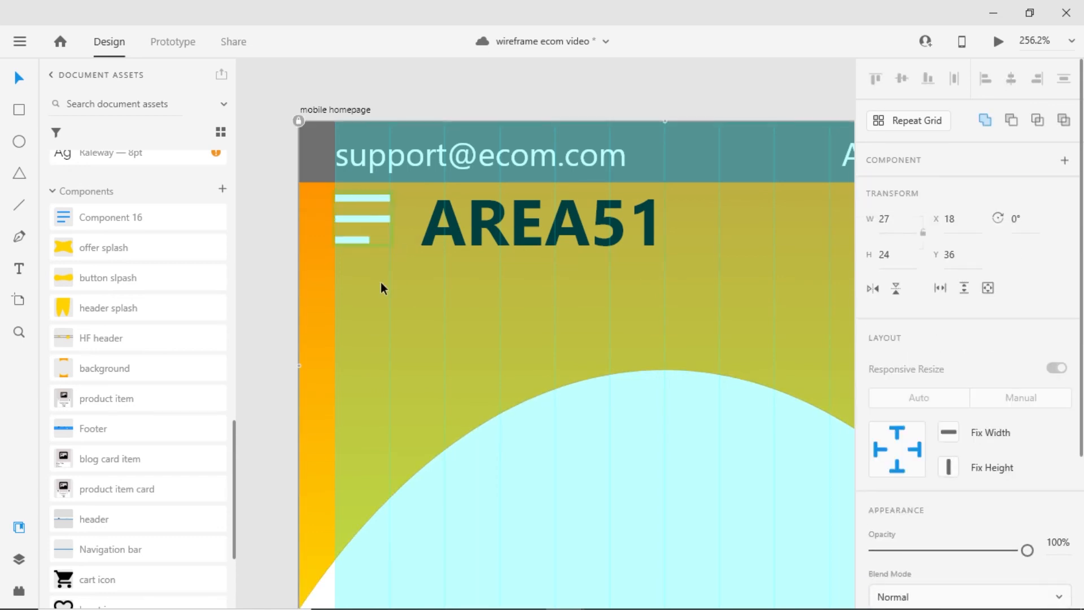
{"action": "scroll", "coordinate": [382, 284], "scroll_direction": "down", "scroll_amount": 1}
{"action": "left_click_drag", "start_coordinate": [448, 319], "coordinate": [366, 354]}
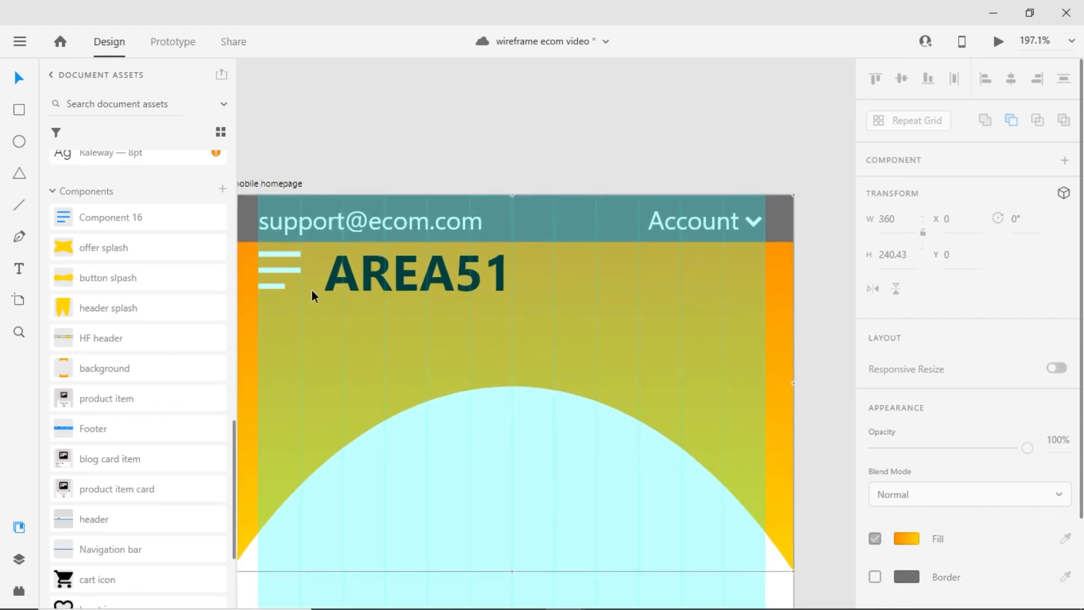
Group the menu icon with the AREA51 logo and move the group slightly down from the grey bar.
{"action": "left_click", "coordinate": [311, 290]}
{"action": "left_click", "coordinate": [389, 279], "text": "shift"}
{"action": "left_click", "coordinate": [389, 279], "text": "shift"}
{"action": "key", "text": "ctrl+g"}
{"action": "left_click", "coordinate": [386, 336]}
{"action": "left_click_drag", "start_coordinate": [376, 278], "coordinate": [376, 285]}
{"action": "left_click", "coordinate": [338, 349]}
{"action": "scroll", "coordinate": [339, 350], "scroll_direction": "down", "scroll_amount": 2}
{"action": "scroll", "coordinate": [338, 350], "scroll_direction": "up", "scroll_amount": 1}
{"action": "left_click_drag", "start_coordinate": [394, 361], "coordinate": [437, 369]}
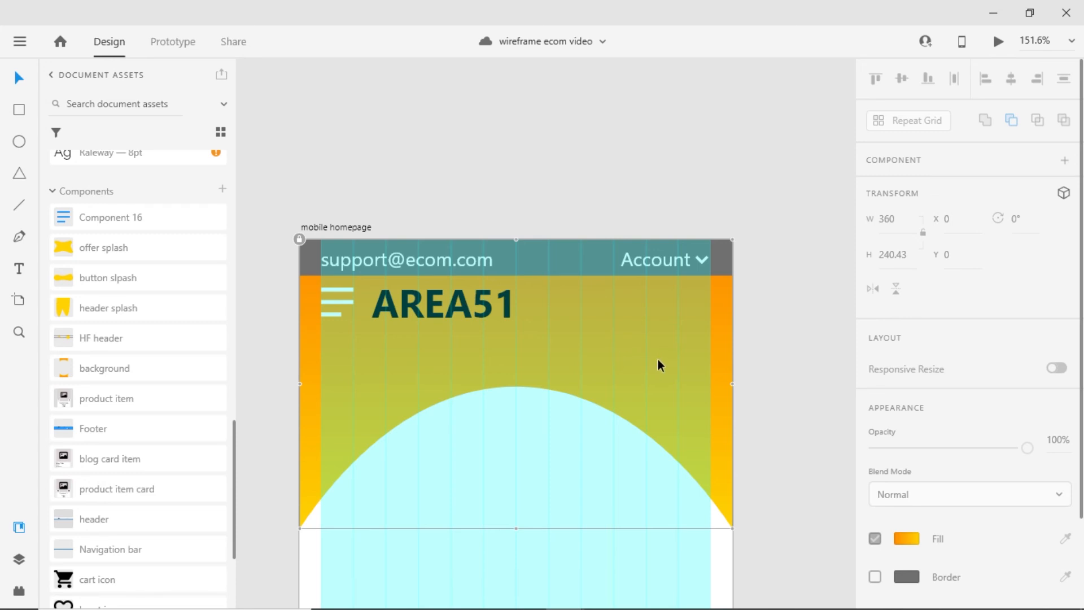
Group the header instance's All dropdown, Search all field and search icon box, and paste a copy outside the instance.
{"action": "scroll", "coordinate": [662, 365], "scroll_direction": "down", "scroll_amount": 3}
{"action": "left_click_drag", "start_coordinate": [777, 473], "coordinate": [436, 326]}
{"action": "scroll", "coordinate": [645, 364], "scroll_direction": "down", "scroll_amount": 2}
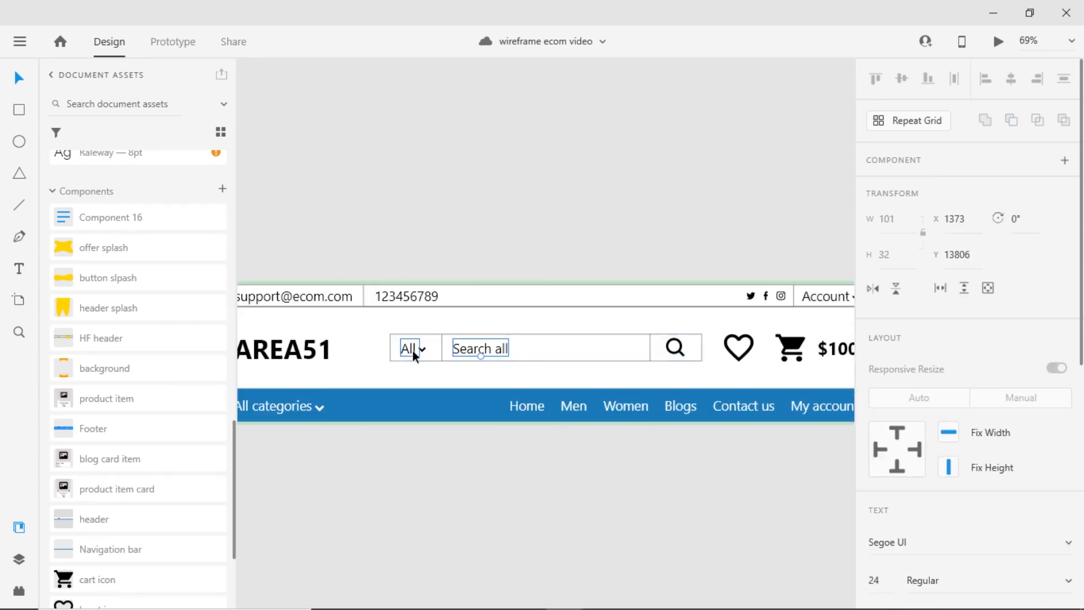
{"action": "left_click", "coordinate": [412, 350], "text": "shift"}
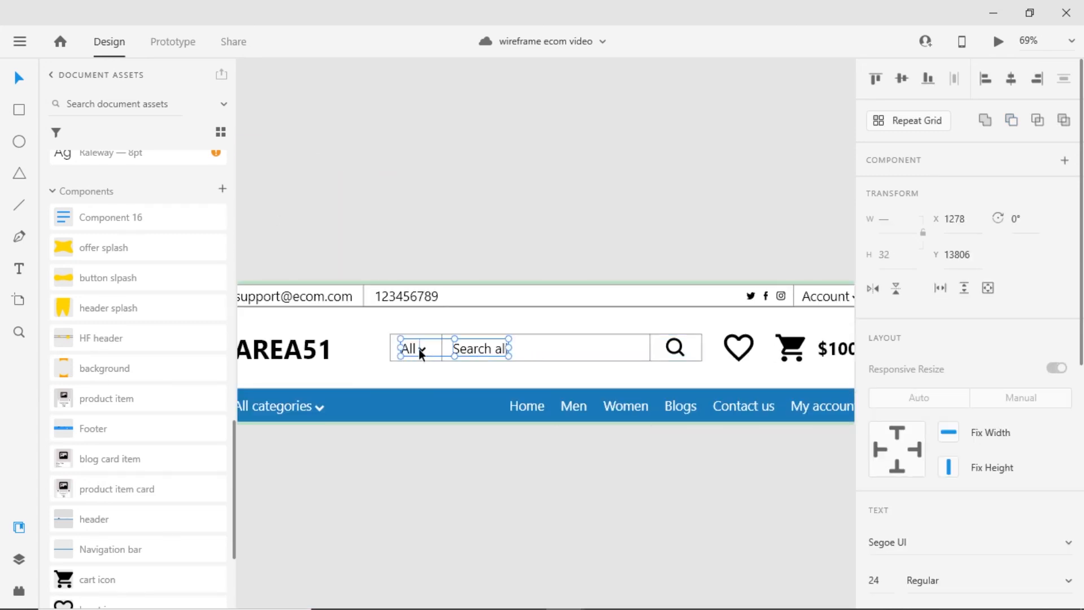
{"action": "left_click", "coordinate": [692, 350], "text": "shift"}
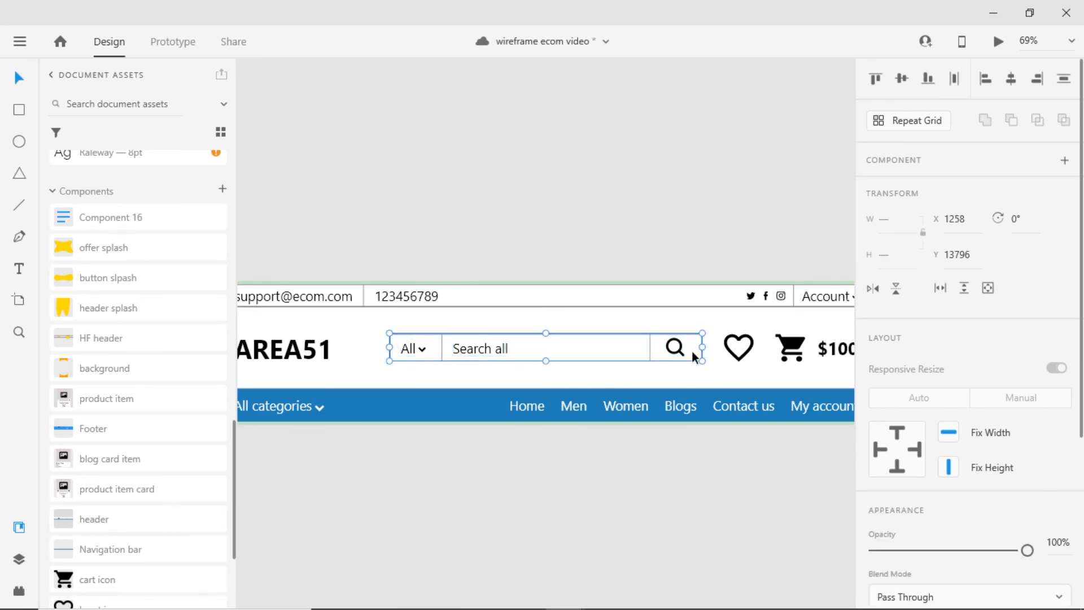
{"action": "key", "text": "ctrl+g"}
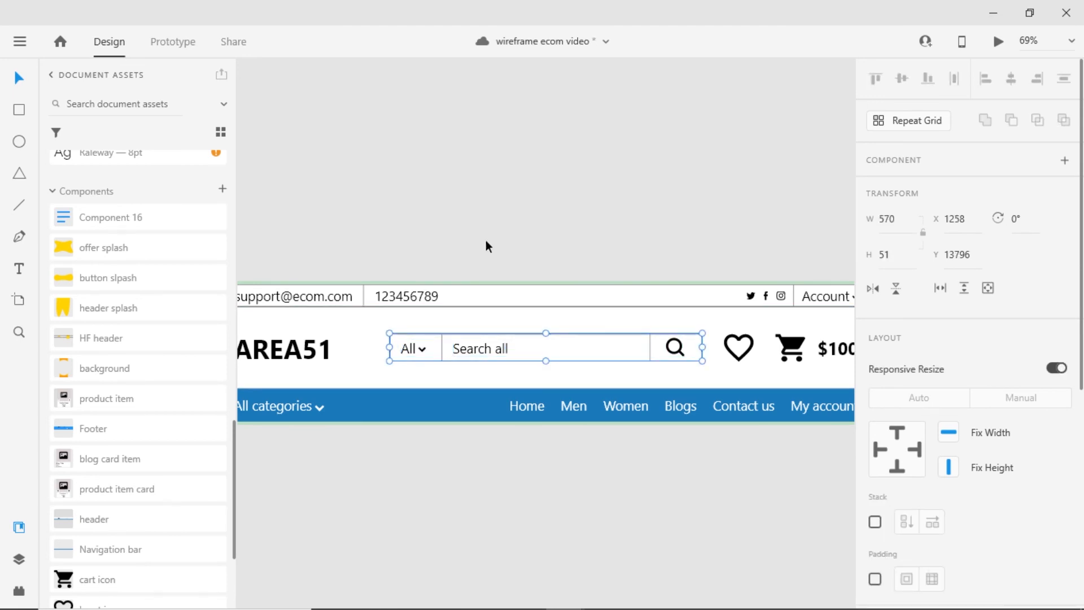
{"action": "left_click", "coordinate": [531, 223]}
{"action": "key", "text": "ctrl+v"}
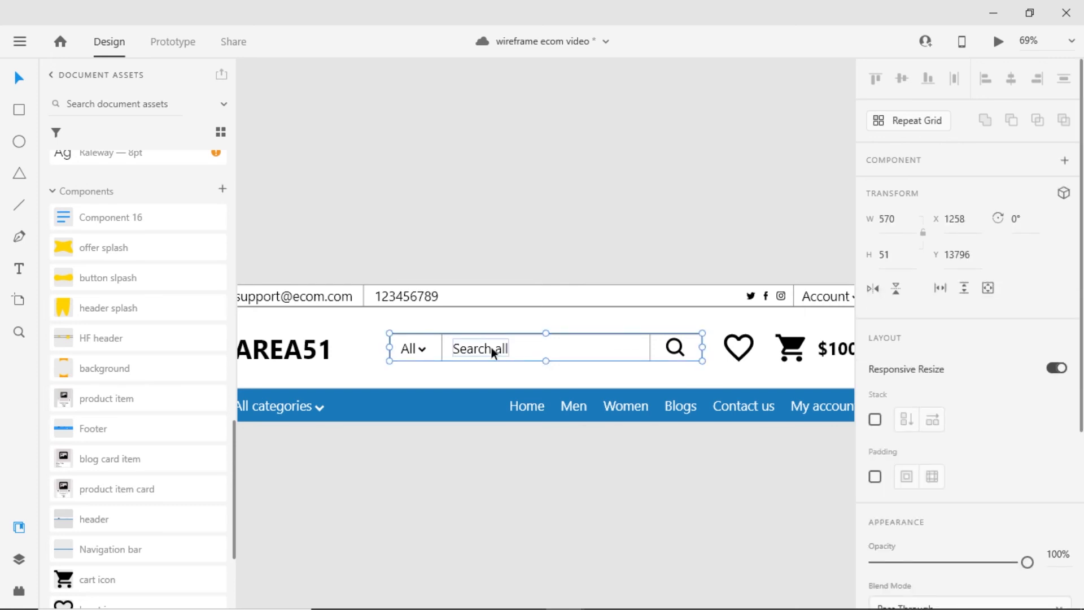
Move the pasted search bar group onto the mobile homepage below the logo, at X 18, Y 78.
{"action": "left_click_drag", "start_coordinate": [491, 347], "coordinate": [491, 209]}
{"action": "left_click_drag", "start_coordinate": [756, 255], "coordinate": [400, 279]}
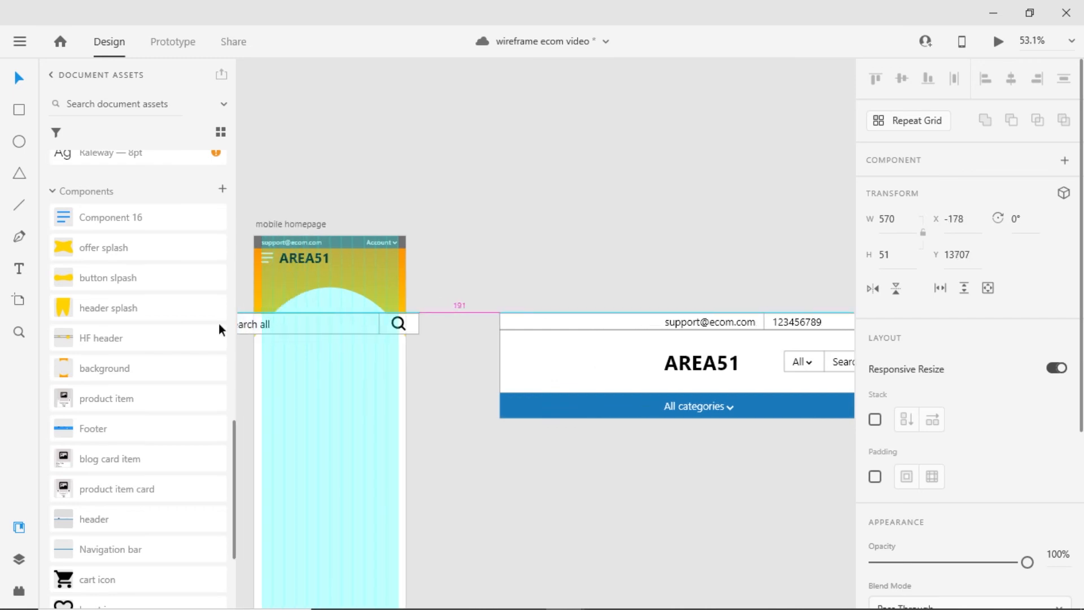
{"action": "scroll", "coordinate": [400, 280], "scroll_direction": "up", "scroll_amount": 3}
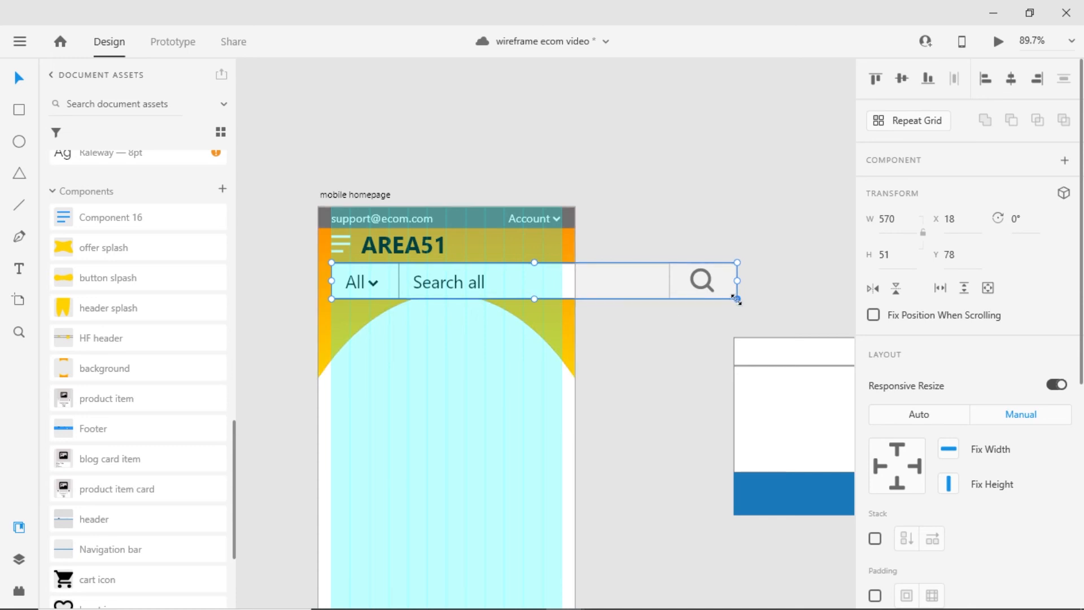
Scale the search bar group down proportionally to about 243 by 22 and adjust its height.
{"action": "left_click_drag", "start_coordinate": [737, 299], "coordinate": [662, 304]}
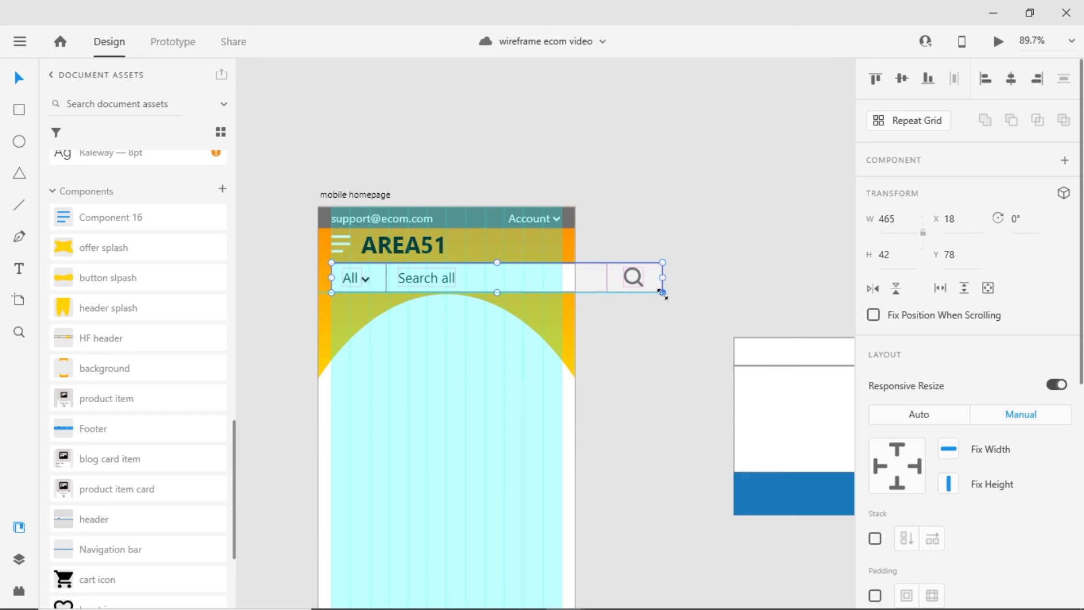
{"action": "left_click_drag", "start_coordinate": [633, 285], "coordinate": [504, 279]}
{"action": "scroll", "coordinate": [383, 290], "scroll_direction": "up", "scroll_amount": 2}
{"action": "left_click_drag", "start_coordinate": [384, 289], "coordinate": [425, 352]}
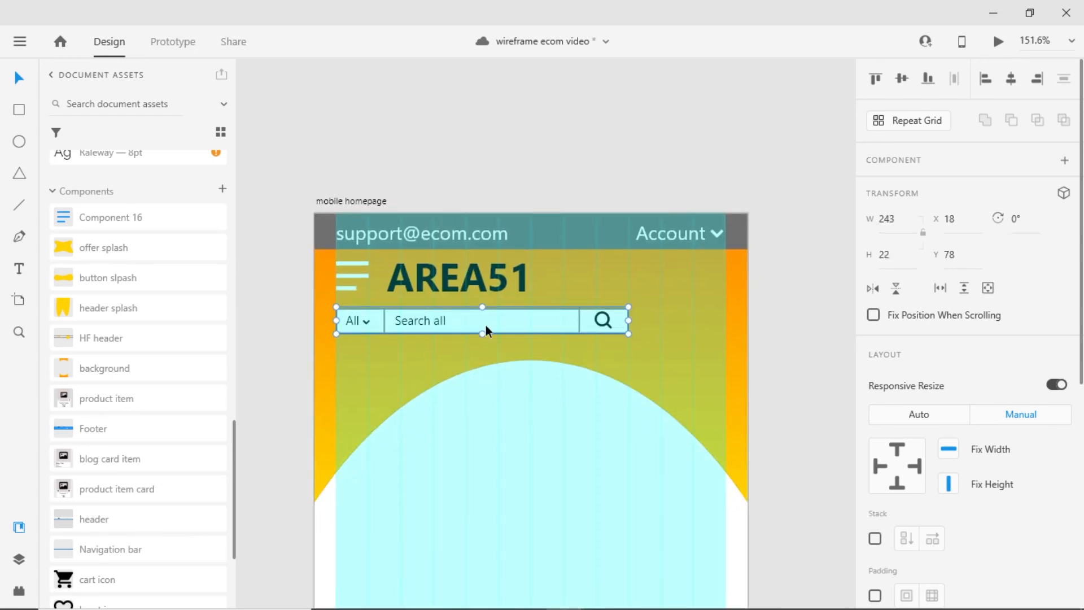
{"action": "left_click", "coordinate": [898, 258]}
{"action": "type", "text": "30"}
{"action": "key", "text": "Return"}
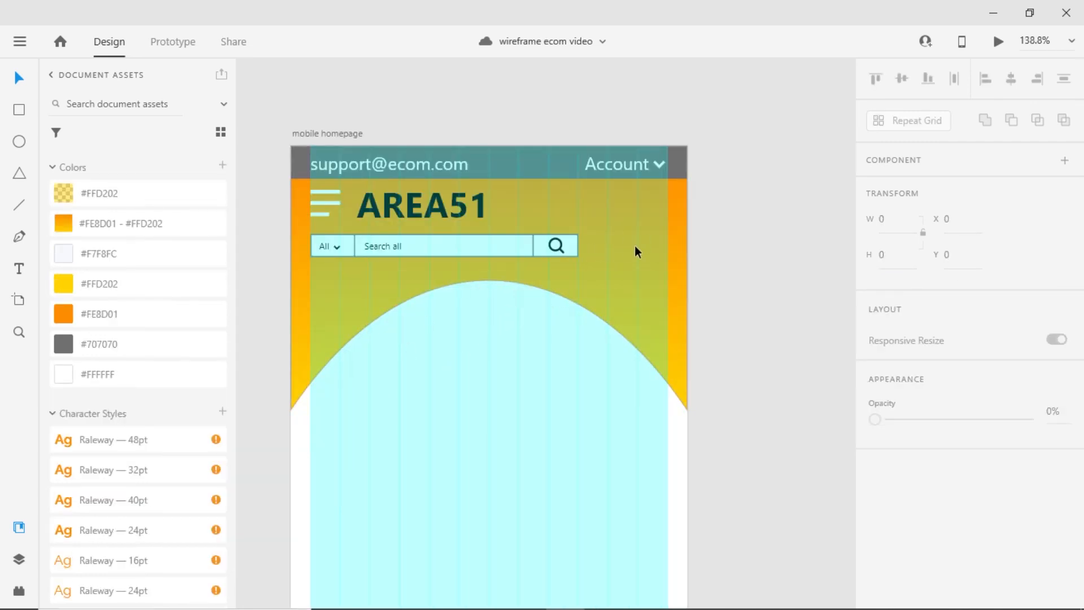
Place the heart icon component beside the mobile search bar and a cart icon component outside the artboard.
{"action": "scroll", "coordinate": [128, 358], "scroll_direction": "down", "scroll_amount": 5}
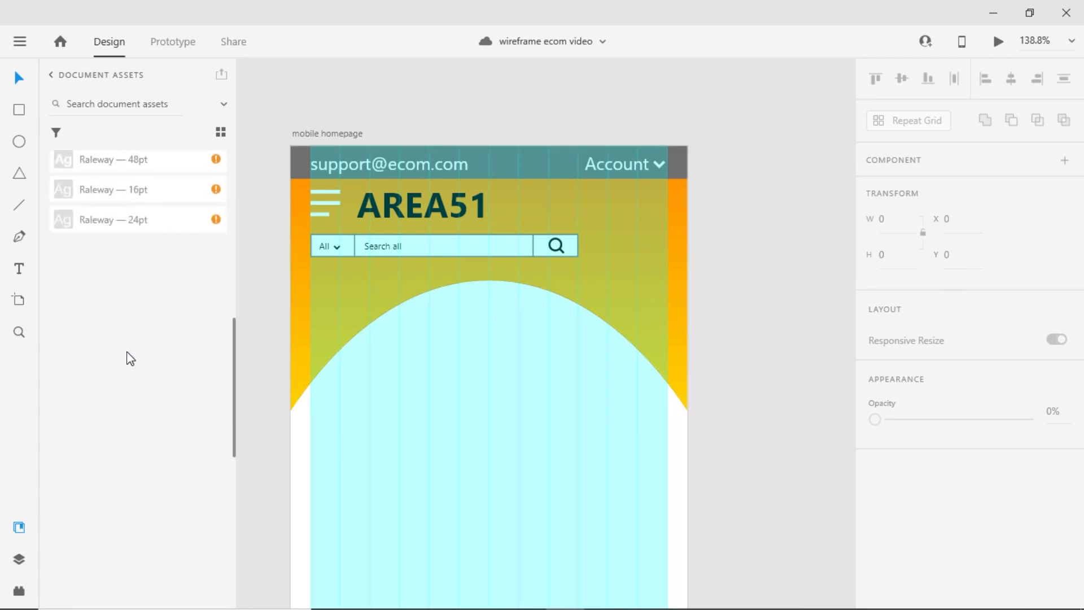
{"action": "scroll", "coordinate": [121, 356], "scroll_direction": "down", "scroll_amount": 5}
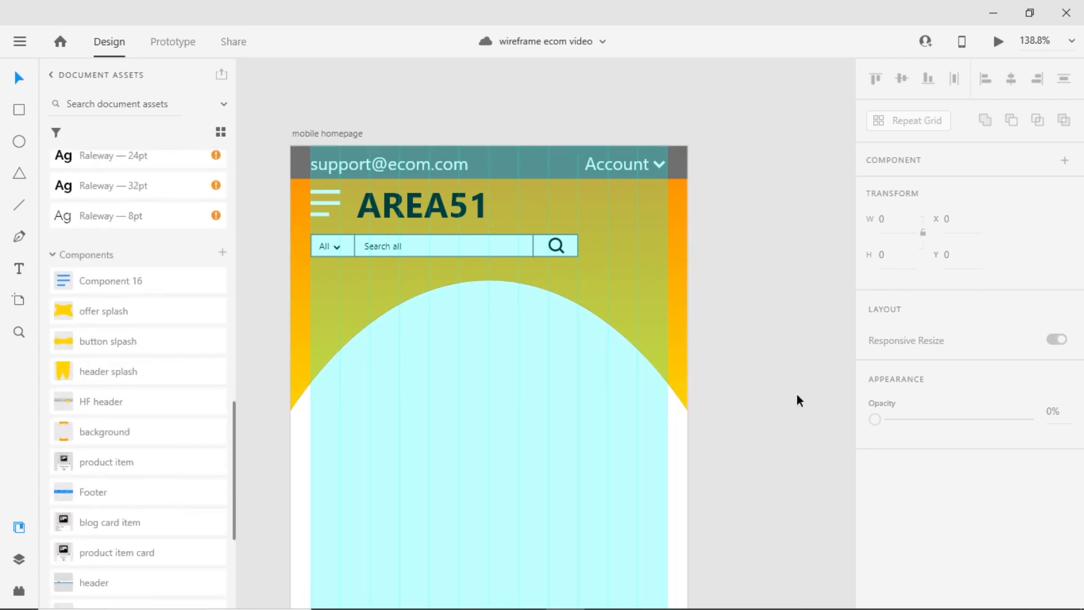
{"action": "scroll", "coordinate": [208, 443], "scroll_direction": "down", "scroll_amount": 5}
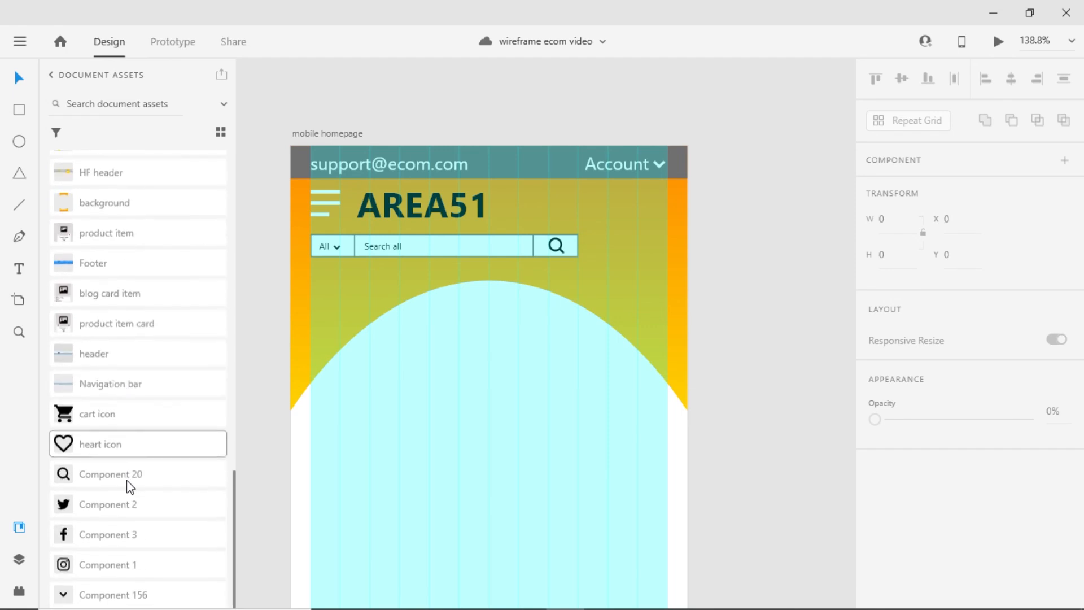
{"action": "left_click_drag", "start_coordinate": [83, 439], "coordinate": [752, 271]}
{"action": "left_click_drag", "start_coordinate": [651, 252], "coordinate": [595, 235]}
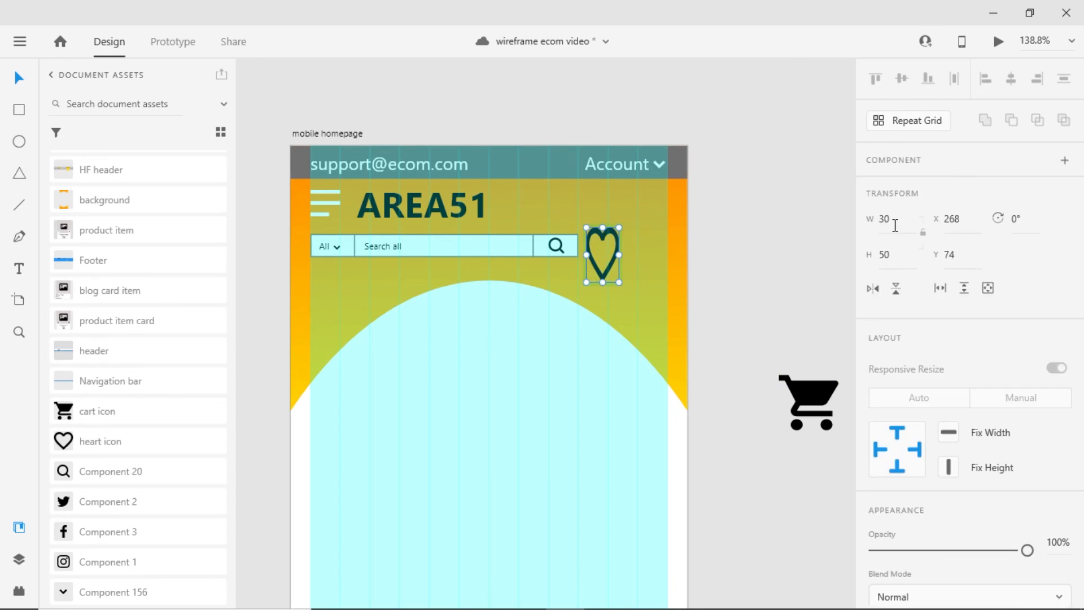
Resize the heart icon to 20 by 20 and position it beside the search bar at X 271, Y 81.
{"action": "key", "text": "Return"}
{"action": "left_click", "coordinate": [884, 254]}
{"action": "type", "text": "30"}
{"action": "key", "text": "Return"}
{"action": "left_click", "coordinate": [907, 220]}
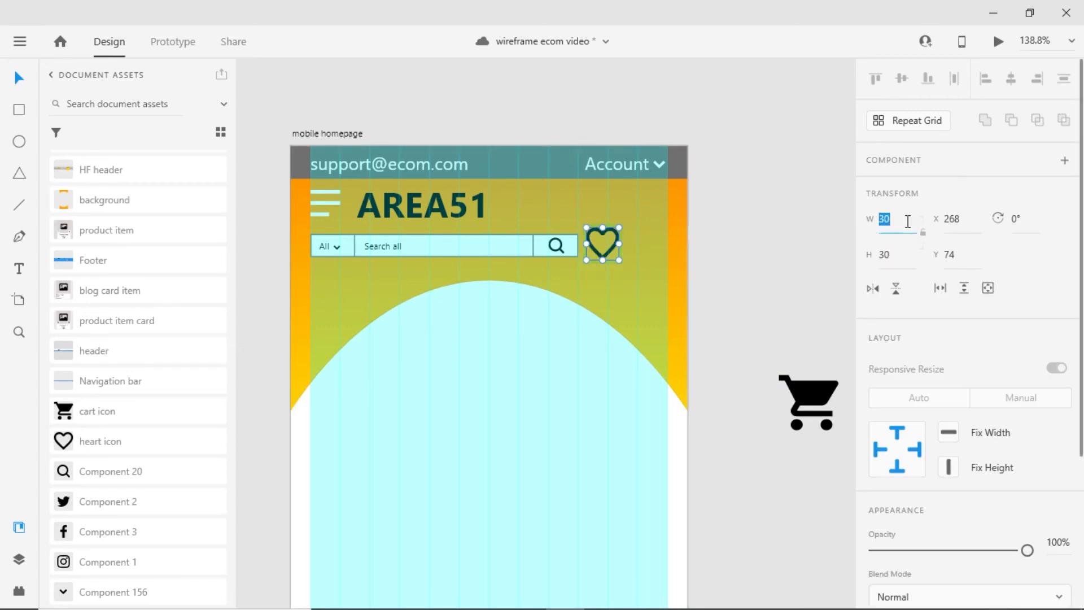
{"action": "type", "text": "20"}
{"action": "key", "text": "Tab"}
{"action": "type", "text": "20"}
{"action": "key", "text": "Return"}
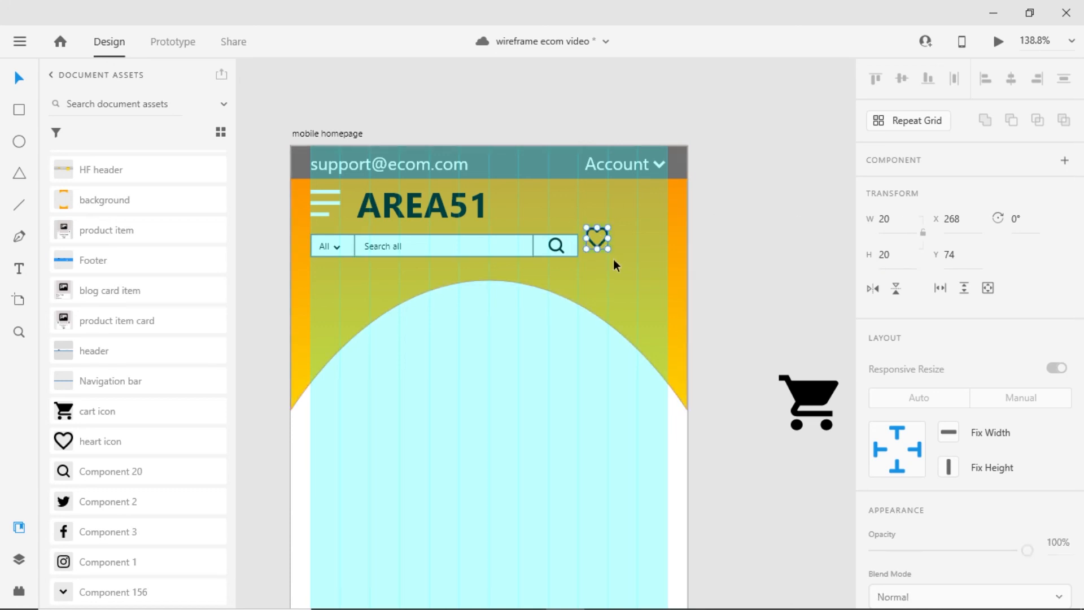
{"action": "left_click", "coordinate": [601, 248]}
{"action": "key", "text": "Right"}
{"action": "key", "text": "Right"}
{"action": "key", "text": "Right"}
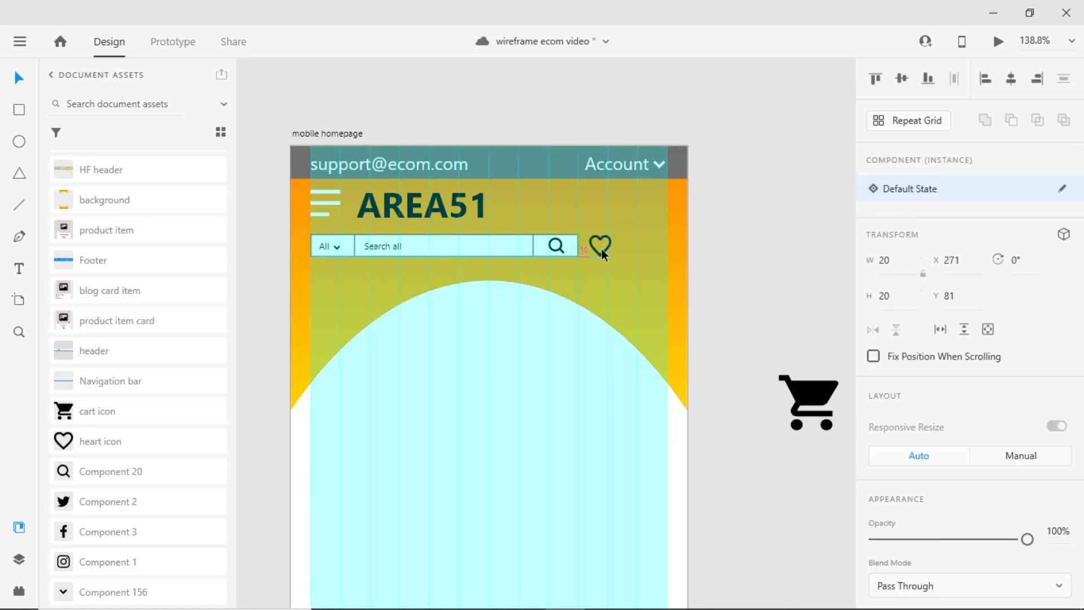
Resize the cart icon to 25 by 25 and place it beside the heart icon at X 301, Y 79.
{"action": "left_click", "coordinate": [803, 402]}
{"action": "left_click_drag", "start_coordinate": [802, 402], "coordinate": [754, 302]}
{"action": "left_click", "coordinate": [901, 221]}
{"action": "type", "text": "25"}
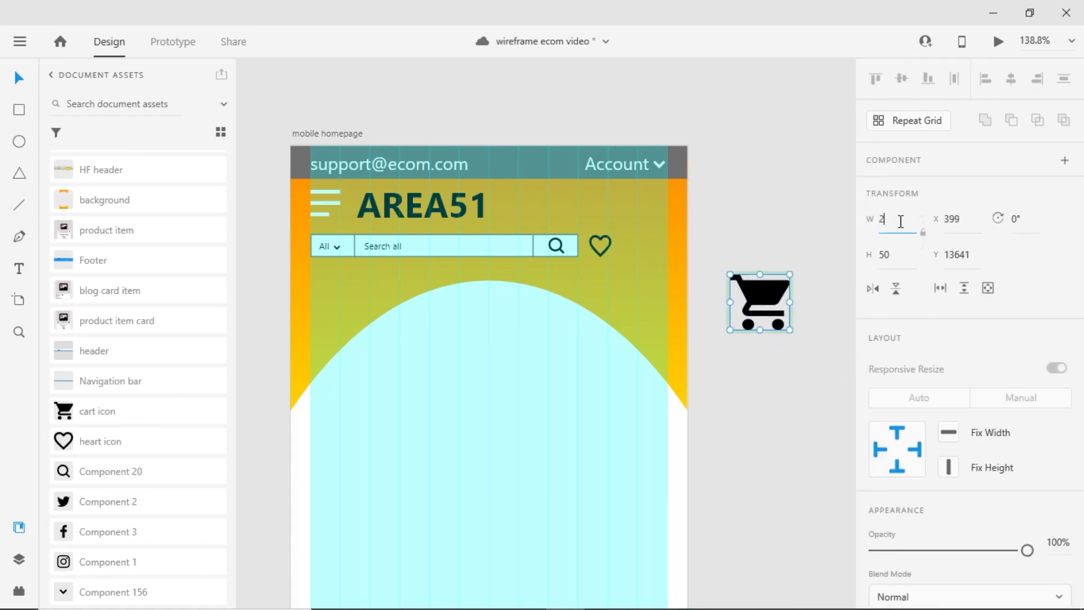
{"action": "key", "text": "Tab"}
{"action": "type", "text": "25"}
{"action": "key", "text": "Return"}
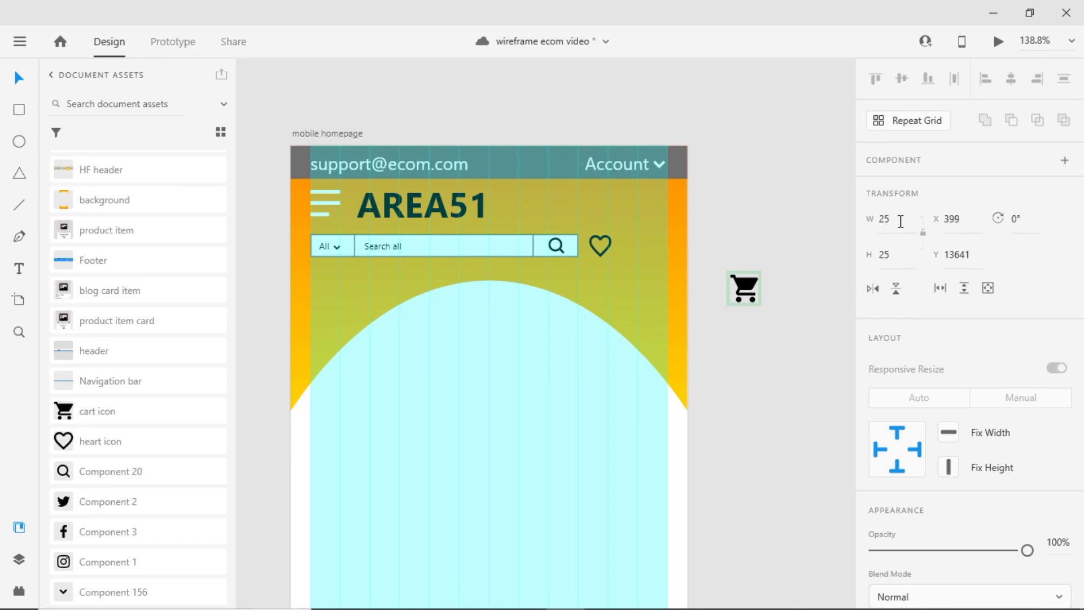
{"action": "left_click_drag", "start_coordinate": [746, 291], "coordinate": [637, 241]}
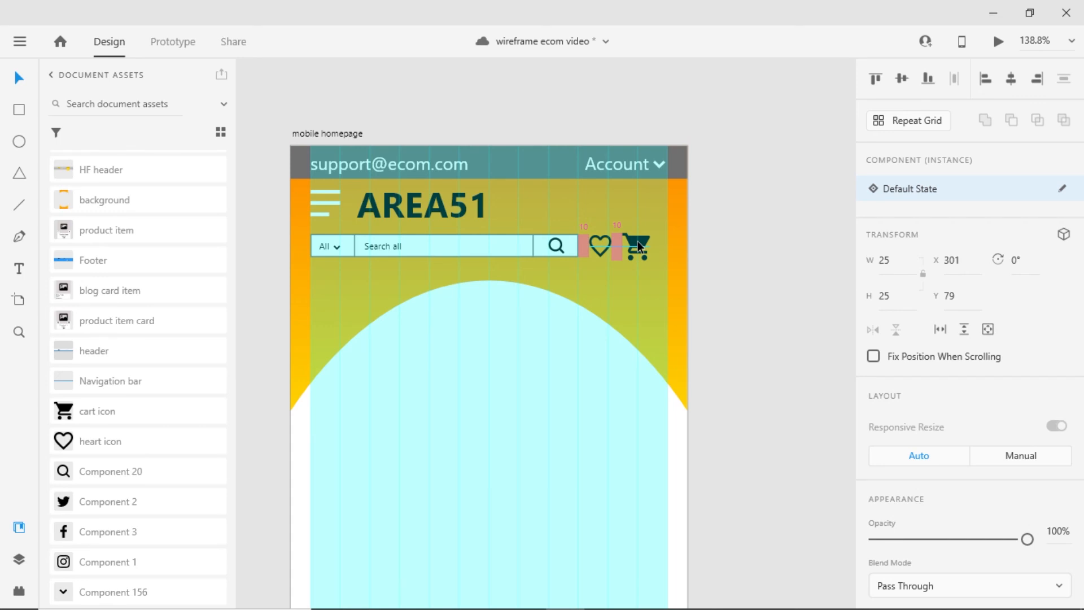
Change the fill of the heart and cart icons to white.
{"action": "left_click", "coordinate": [600, 245], "text": "shift"}
{"action": "left_click", "coordinate": [906, 505]}
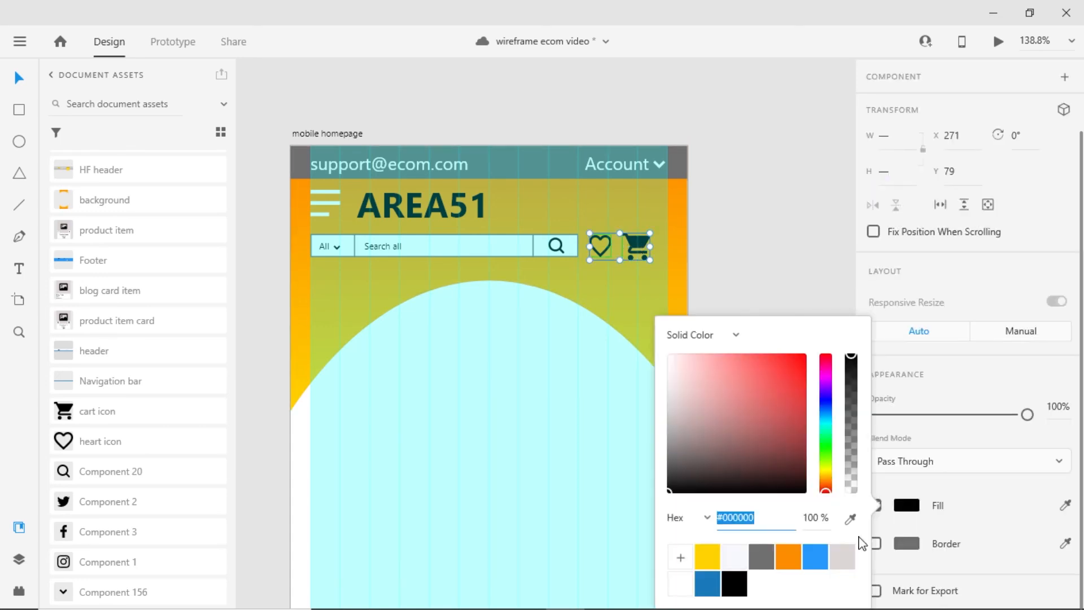
{"action": "left_click", "coordinate": [734, 558]}
{"action": "left_click", "coordinate": [755, 254]}
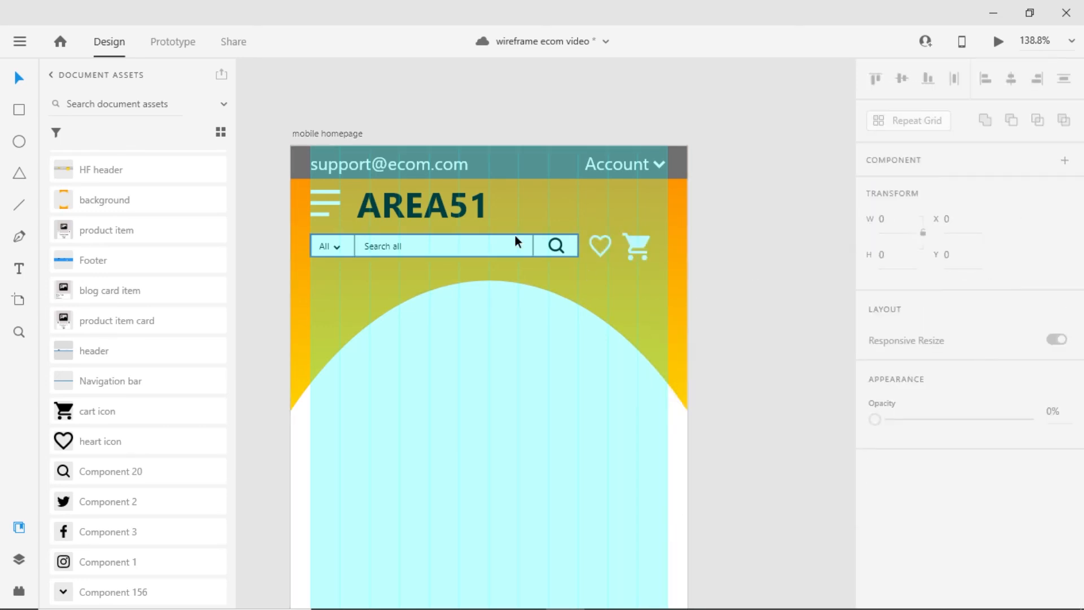
Place a copy of the high-fidelity desktop homepage artboard beside the mobile homepage.
{"action": "scroll", "coordinate": [414, 222], "scroll_direction": "down", "scroll_amount": 3}
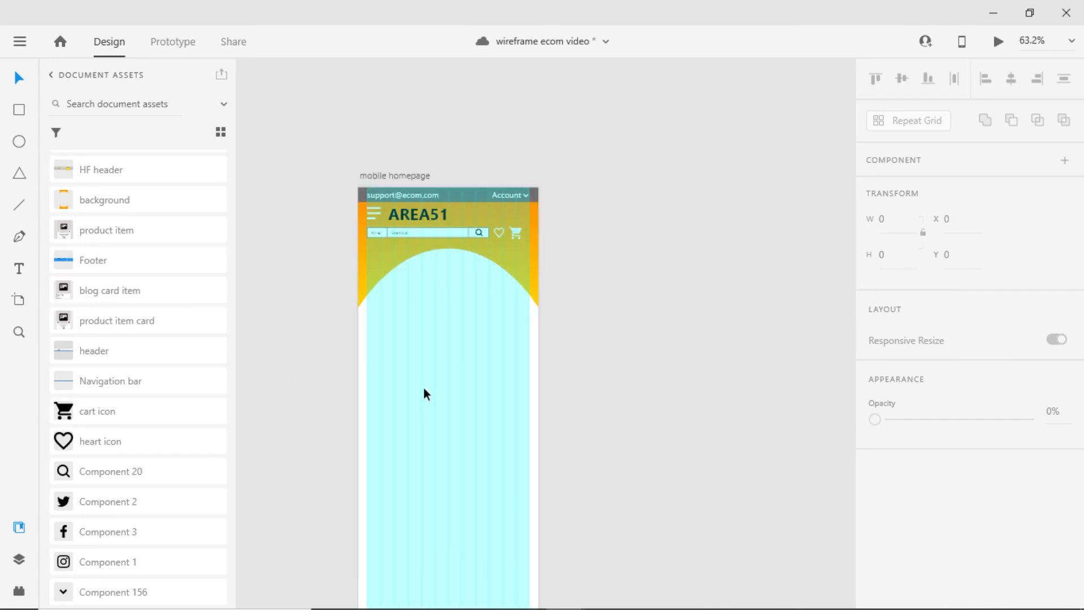
{"action": "scroll", "coordinate": [423, 388], "scroll_direction": "up", "scroll_amount": 3}
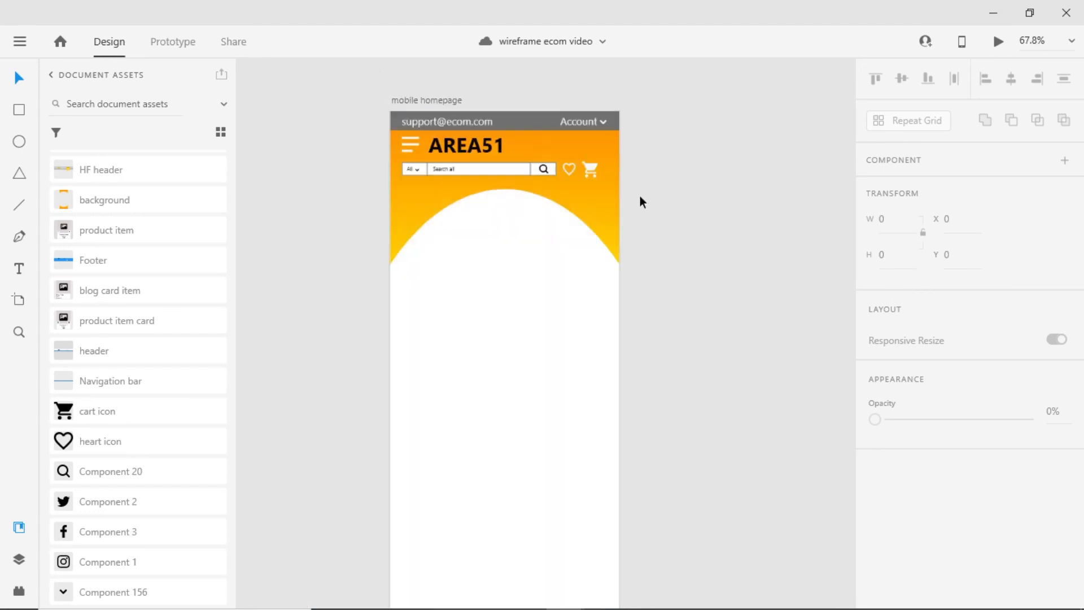
{"action": "scroll", "coordinate": [639, 195], "scroll_direction": "down", "scroll_amount": 5}
{"action": "scroll", "coordinate": [682, 107], "scroll_direction": "up", "scroll_amount": 5}
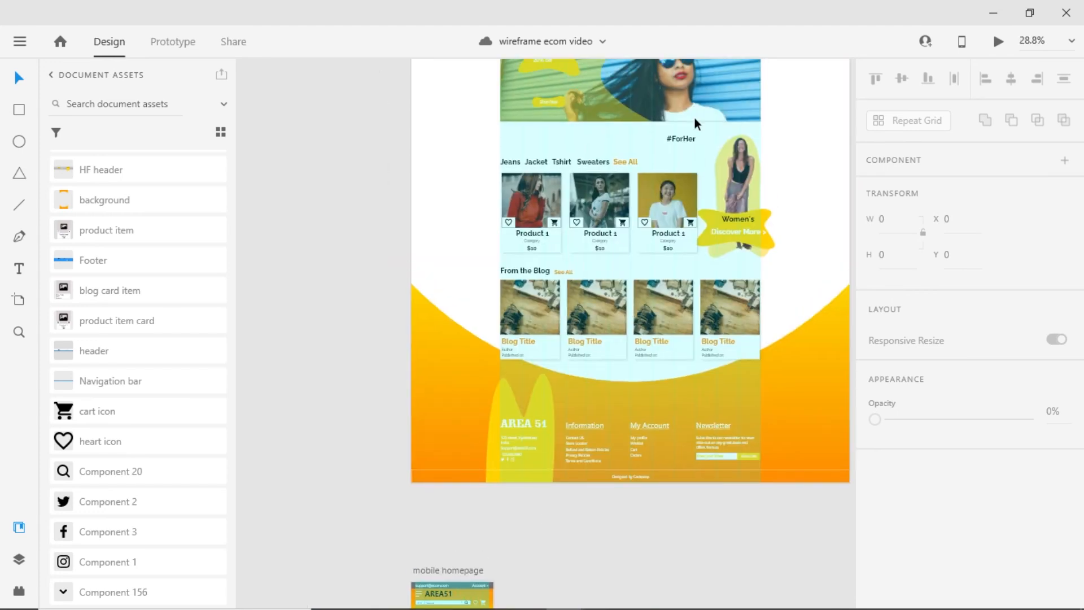
{"action": "scroll", "coordinate": [693, 116], "scroll_direction": "up", "scroll_amount": 5}
{"action": "scroll", "coordinate": [662, 243], "scroll_direction": "right", "scroll_amount": 2}
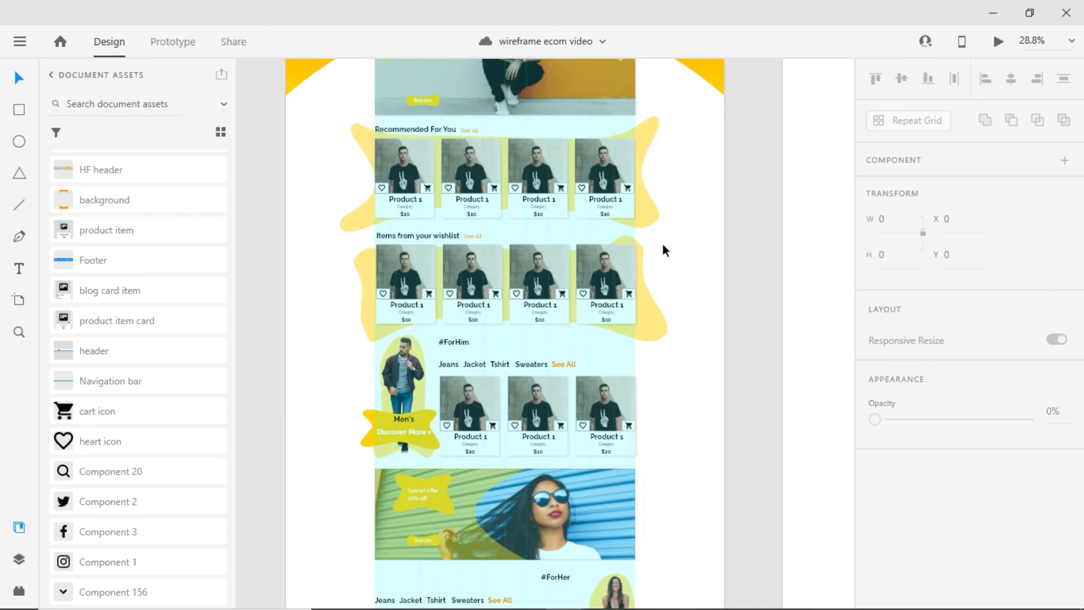
{"action": "scroll", "coordinate": [662, 243], "scroll_direction": "down", "scroll_amount": 3}
{"action": "left_click", "coordinate": [486, 140]}
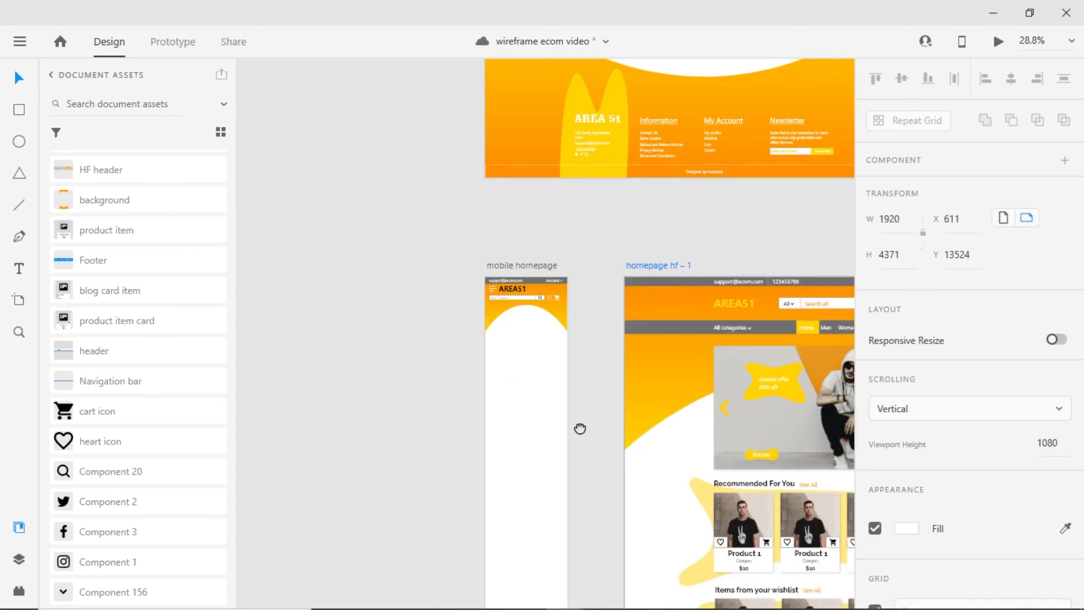
Copy the hero banner from the desktop homepage copy onto the mobile homepage and scale it to 318 by 151.
{"action": "scroll", "coordinate": [580, 428], "scroll_direction": "down", "scroll_amount": 3}
{"action": "scroll", "coordinate": [580, 429], "scroll_direction": "right", "scroll_amount": 3}
{"action": "left_click_drag", "start_coordinate": [687, 320], "coordinate": [281, 286]}
{"action": "scroll", "coordinate": [388, 337], "scroll_direction": "left", "scroll_amount": 3}
{"action": "left_click_drag", "start_coordinate": [334, 351], "coordinate": [525, 317]}
{"action": "scroll", "coordinate": [565, 240], "scroll_direction": "up", "scroll_amount": 5}
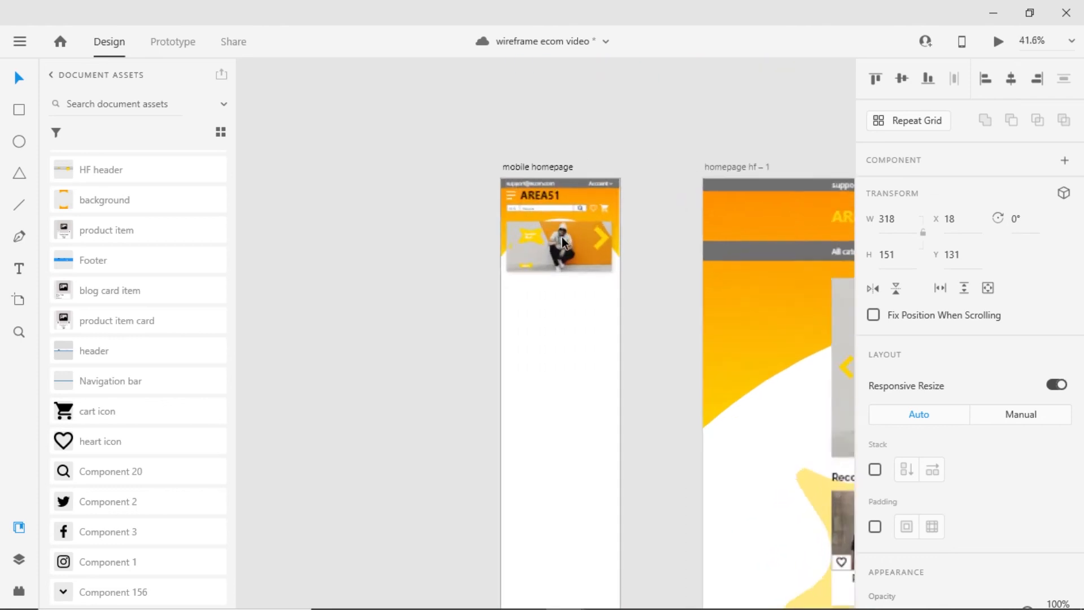
Position the hero banner below the search bar at X 18, Y 121, and enlarge it to 324 by 154.
{"action": "scroll", "coordinate": [567, 253], "scroll_direction": "up", "scroll_amount": 1}
{"action": "left_click_drag", "start_coordinate": [572, 255], "coordinate": [569, 320]}
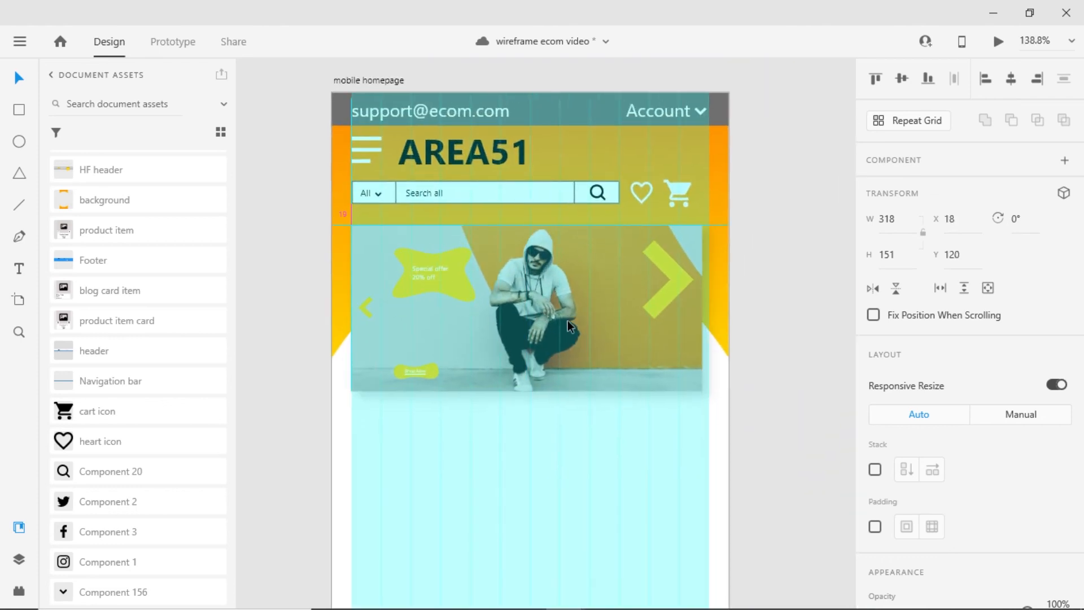
{"action": "left_click_drag", "start_coordinate": [568, 320], "coordinate": [568, 320]}
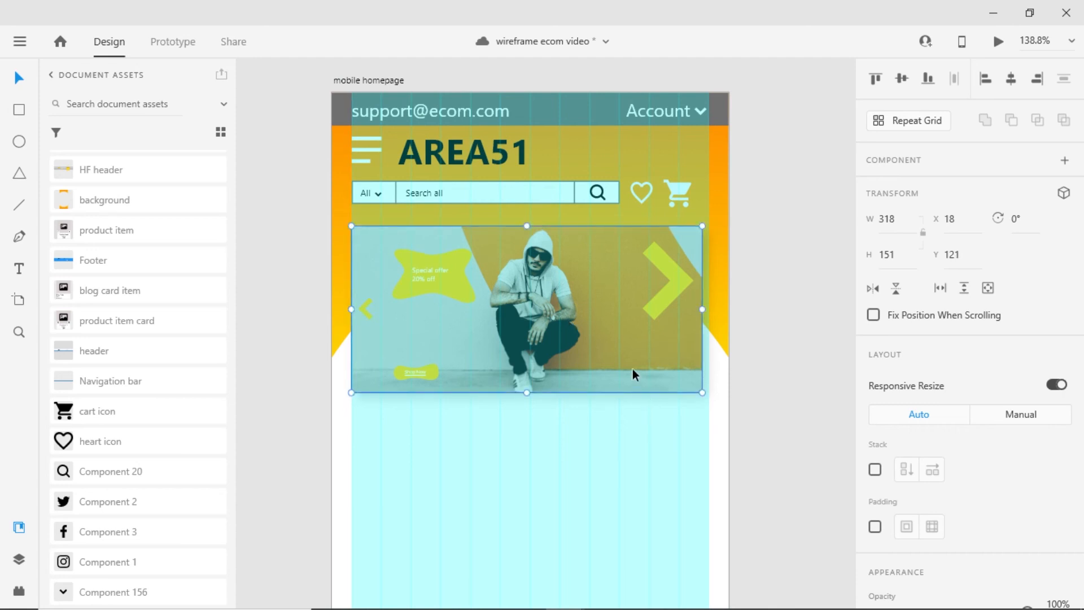
{"action": "left_click_drag", "start_coordinate": [702, 393], "coordinate": [708, 396]}
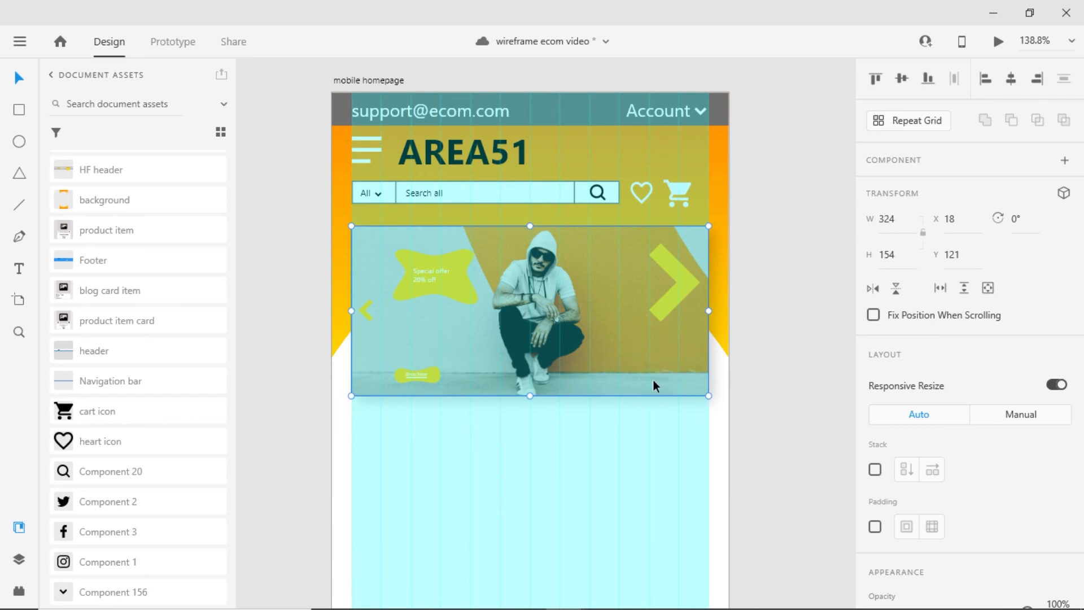
Set the banner image's shadow offsets to X 3 and Y 3.
{"action": "double_click", "coordinate": [669, 339]}
{"action": "scroll", "coordinate": [1022, 463], "scroll_direction": "down", "scroll_amount": 4}
{"action": "left_click", "coordinate": [928, 497]}
{"action": "type", "text": "3"}
{"action": "key", "text": "Tab"}
{"action": "type", "text": "3"}
{"action": "left_click", "coordinate": [1045, 500]}
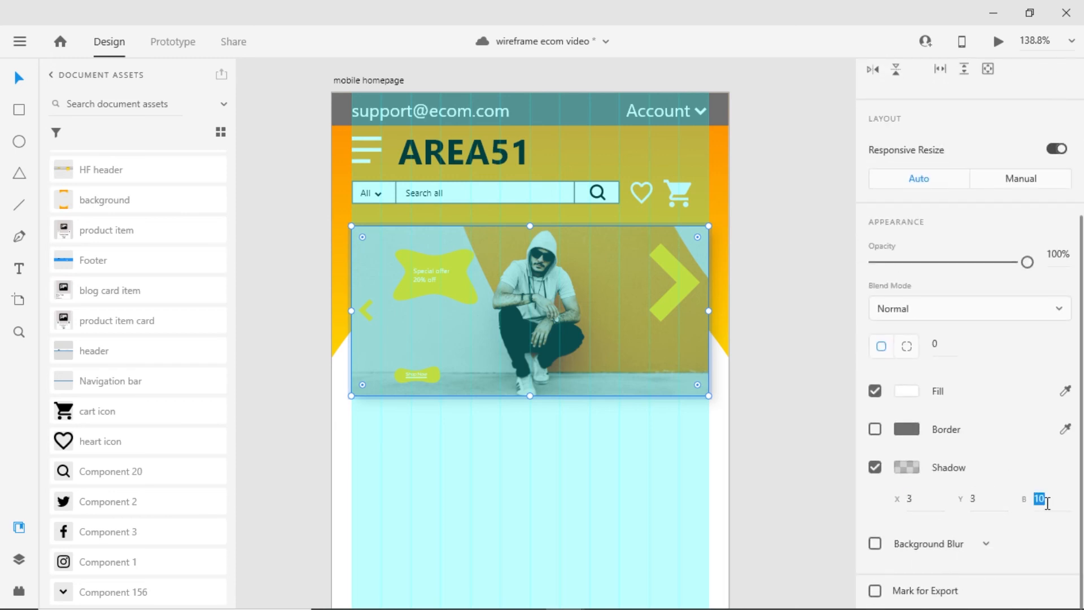
Shrink the banner's oversized right arrow, setting its width to 25 and reducing its height.
{"action": "left_click", "coordinate": [668, 304]}
{"action": "left_click_drag", "start_coordinate": [672, 296], "coordinate": [676, 324]}
{"action": "scroll", "coordinate": [890, 201], "scroll_direction": "up", "scroll_amount": 3}
{"action": "left_click", "coordinate": [897, 217]}
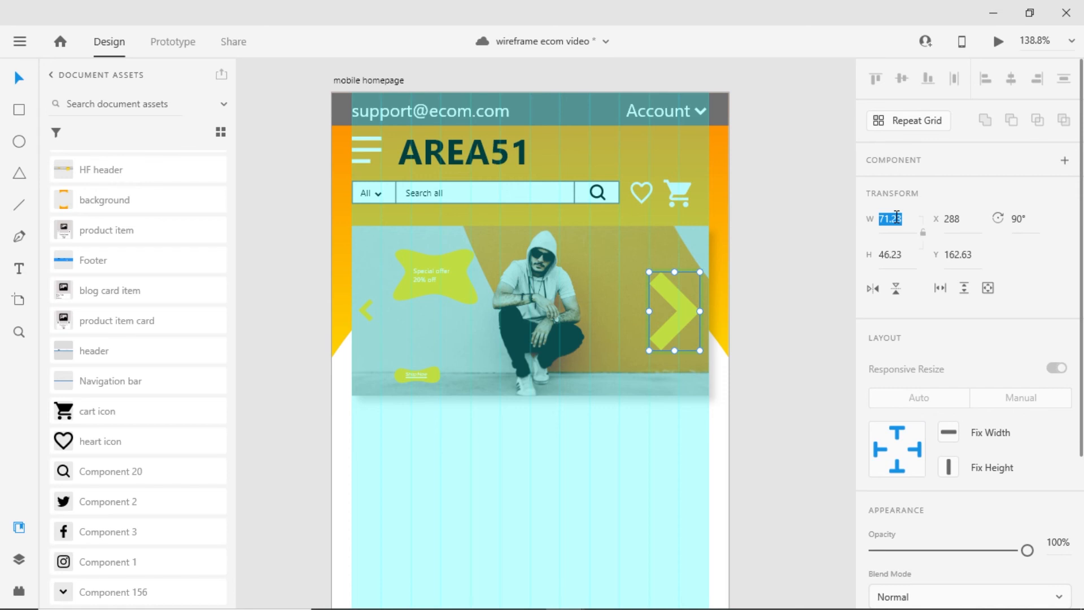
{"action": "type", "text": "25"}
{"action": "key", "text": "Return"}
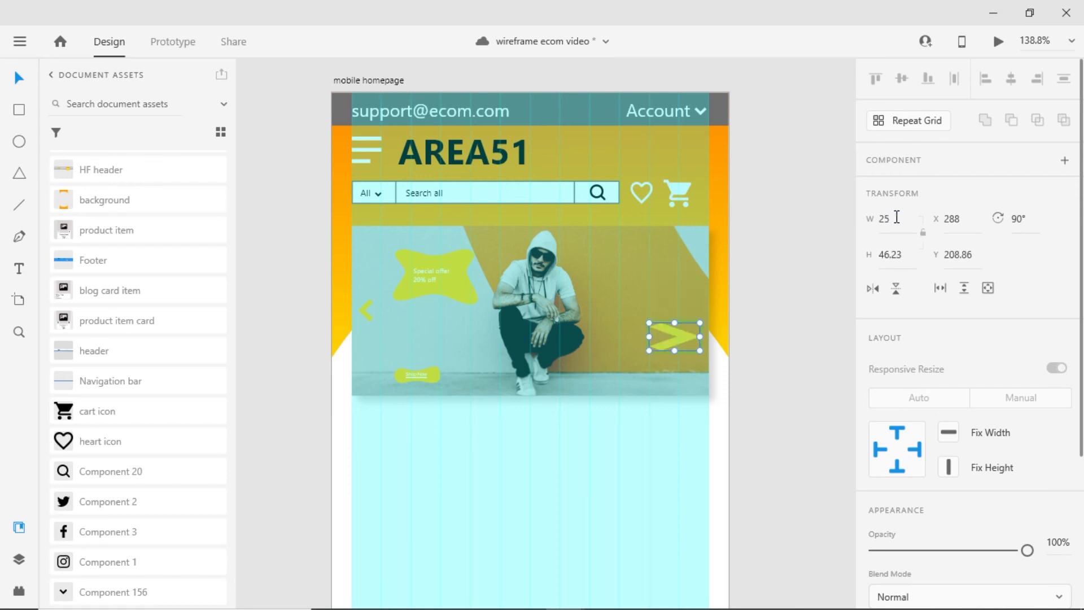
{"action": "left_click", "coordinate": [894, 255]}
{"action": "type", "text": "2"}
{"action": "key", "text": "Return"}
{"action": "type", "text": "5"}
Move the right arrow near the banner's right edge and centre it vertically on the banner image.
{"action": "mouse_move", "coordinate": [677, 336]}
{"action": "left_mouse_down"}
{"action": "mouse_move", "coordinate": [668, 337]}
{"action": "mouse_move", "coordinate": [687, 321]}
{"action": "left_mouse_up"}
{"action": "left_click", "coordinate": [655, 305], "text": "shift"}
{"action": "left_click", "coordinate": [902, 79]}
{"action": "scroll", "coordinate": [468, 318], "scroll_direction": "up", "scroll_amount": 3}
Round the banner image's corners to a radius of about 9 and open the device preview.
{"action": "left_click", "coordinate": [692, 344]}
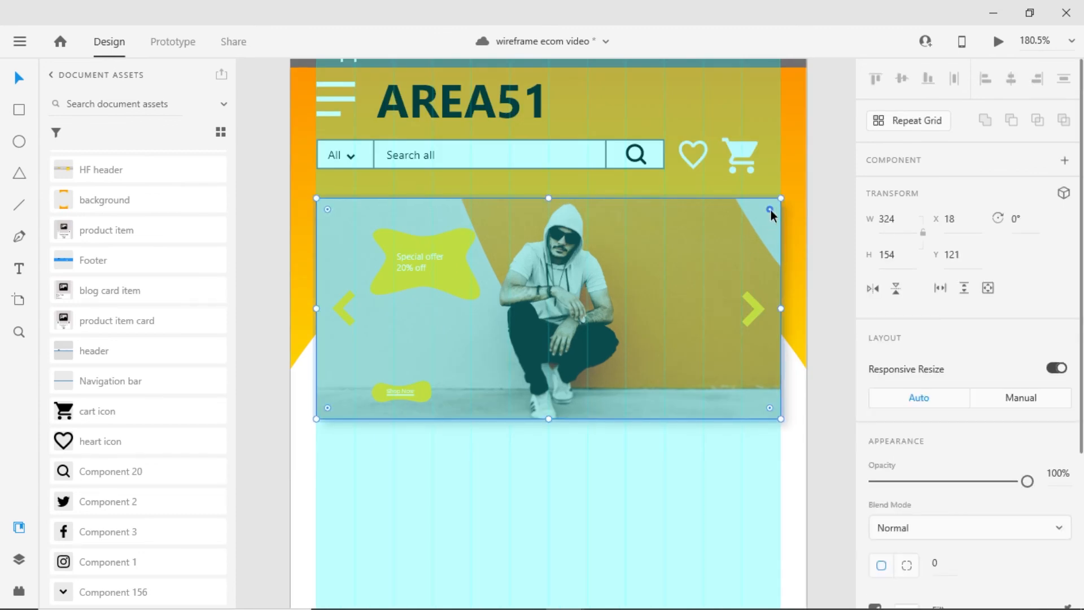
{"action": "left_click_drag", "start_coordinate": [771, 213], "coordinate": [768, 217]}
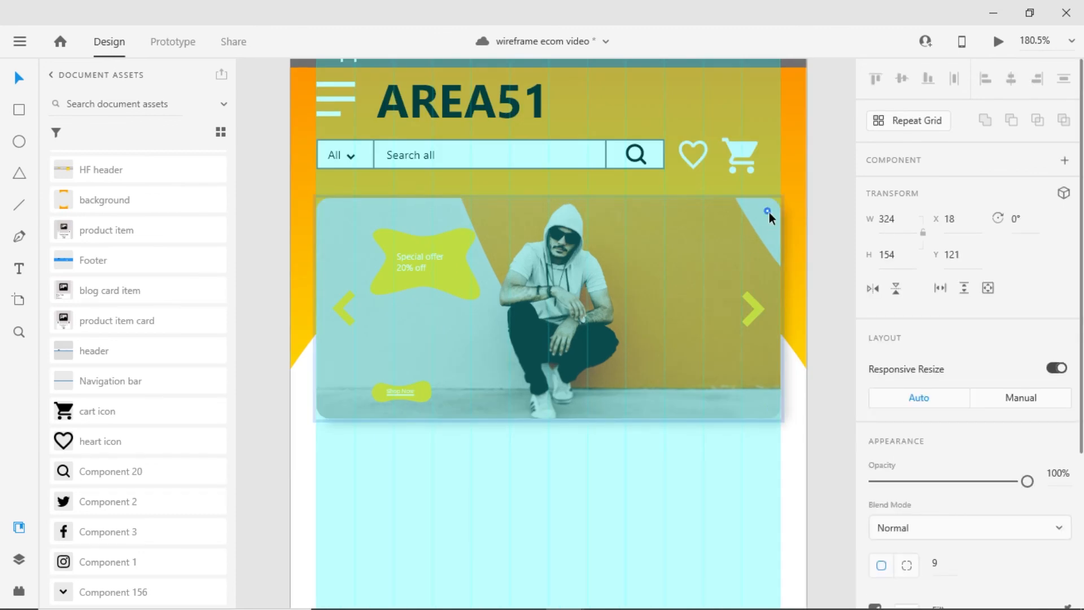
{"action": "left_click", "coordinate": [832, 214]}
{"action": "scroll", "coordinate": [472, 239], "scroll_direction": "up", "scroll_amount": 2}
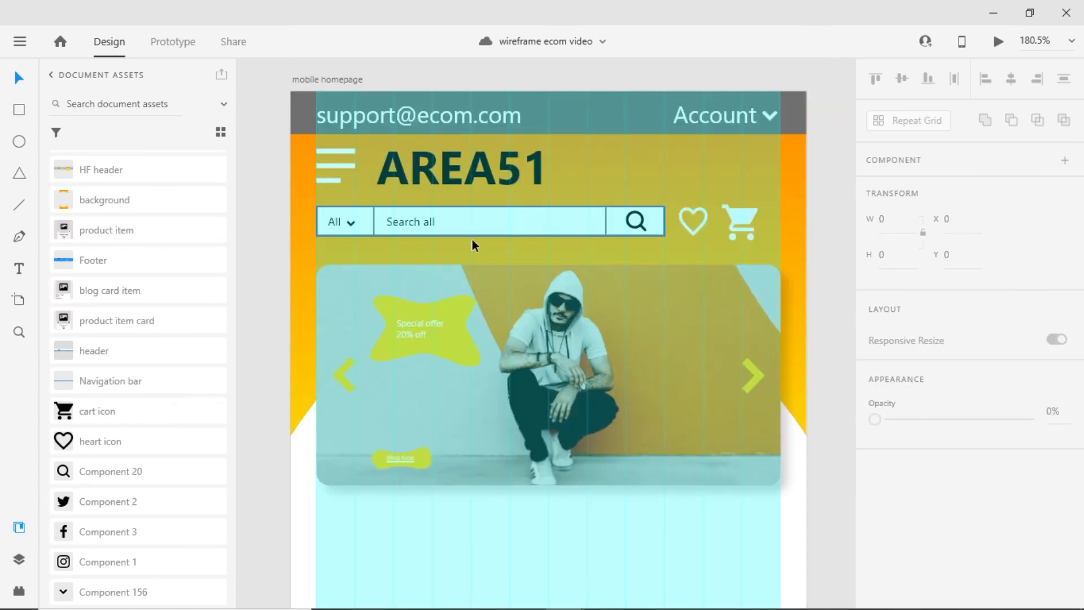
{"action": "left_click", "coordinate": [961, 41]}
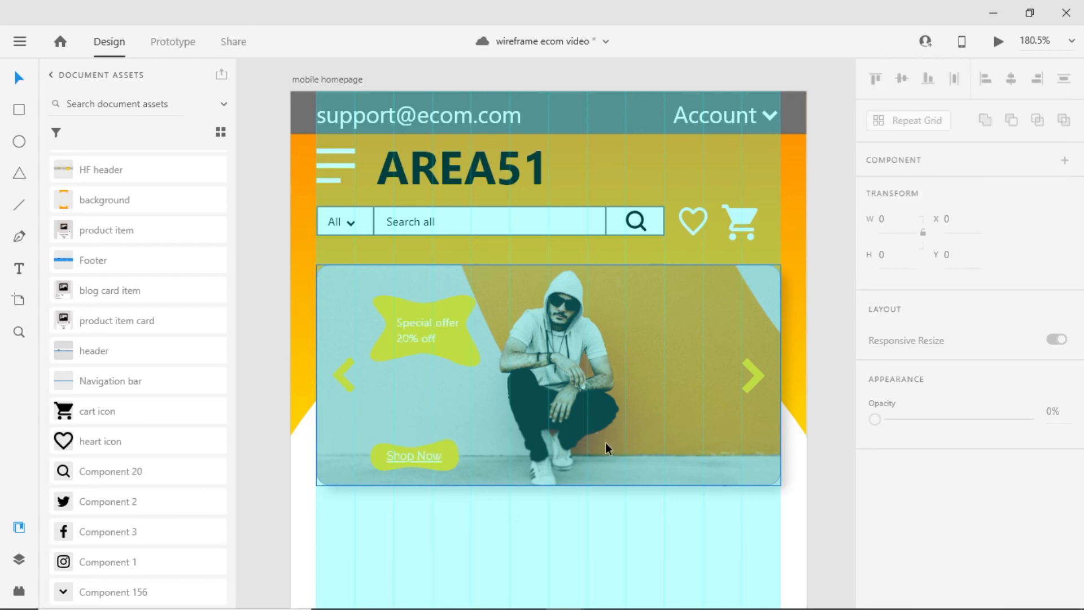
Place a copy of the desktop homepage's Recommended For You section over the mobile homepage and ungroup its product grid.
{"action": "scroll", "coordinate": [523, 503], "scroll_direction": "down", "scroll_amount": 5}
{"action": "left_click_drag", "start_coordinate": [607, 462], "coordinate": [516, 230]}
{"action": "scroll", "coordinate": [583, 338], "scroll_direction": "down", "scroll_amount": 3}
{"action": "left_click_drag", "start_coordinate": [679, 411], "coordinate": [576, 349]}
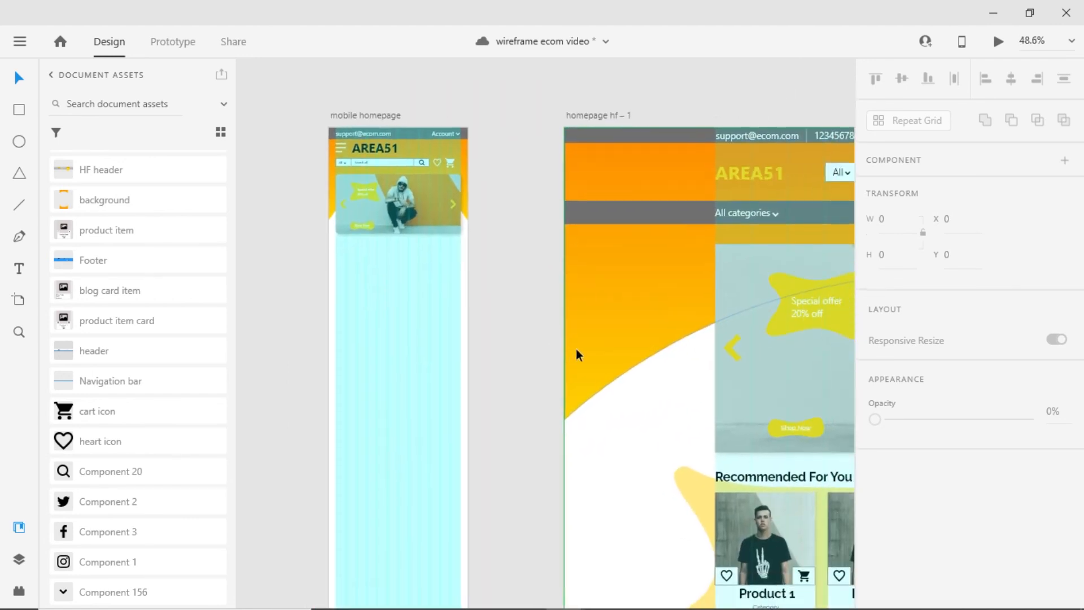
{"action": "scroll", "coordinate": [575, 348], "scroll_direction": "down", "scroll_amount": 3}
{"action": "left_click_drag", "start_coordinate": [715, 324], "coordinate": [437, 248]}
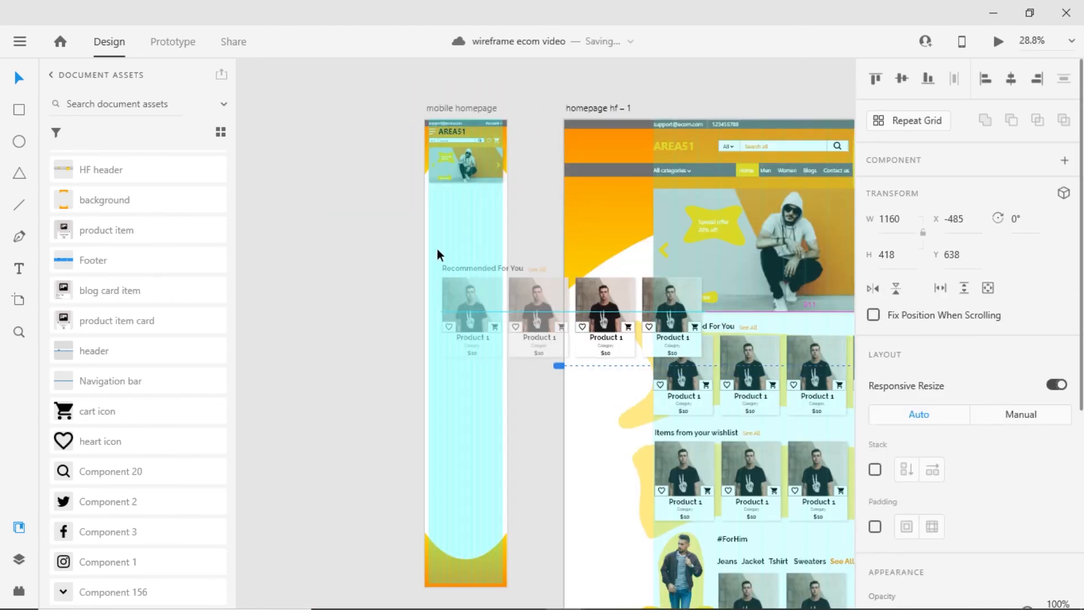
{"action": "double_click", "coordinate": [500, 322]}
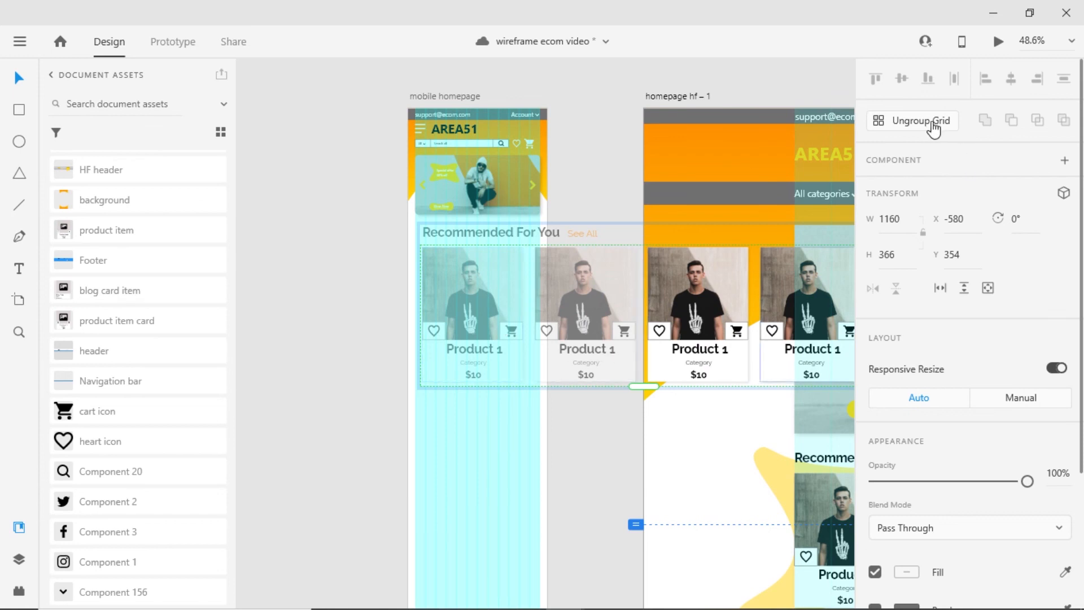
{"action": "left_click", "coordinate": [931, 123]}
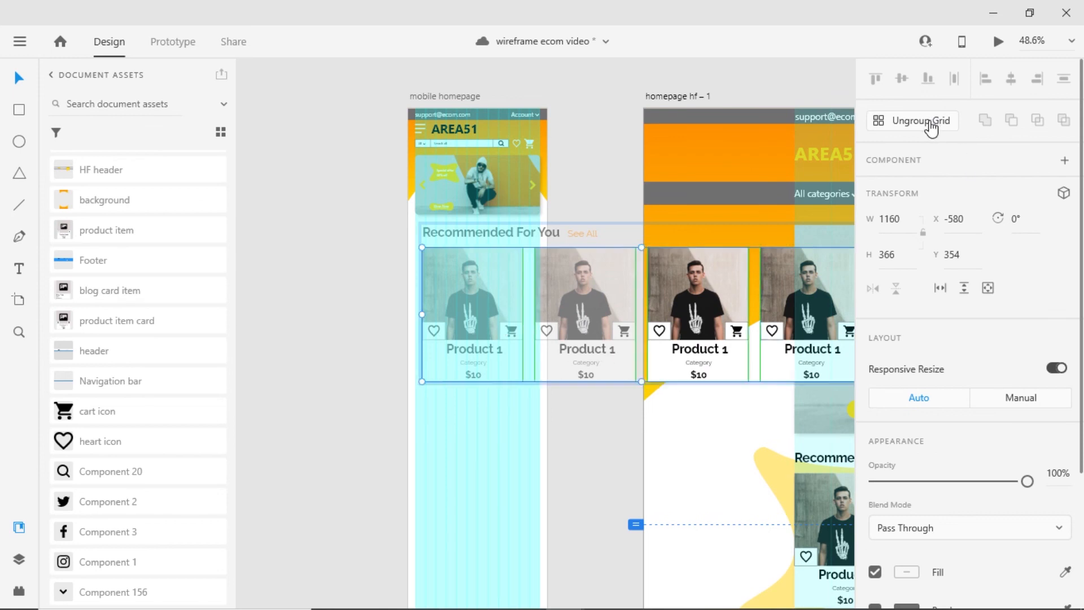
Delete all but one of the copied product cards and place the section beneath the mobile banner at X 18, Y 298.
{"action": "left_click_drag", "start_coordinate": [455, 235], "coordinate": [303, 250]}
{"action": "left_click_drag", "start_coordinate": [404, 435], "coordinate": [474, 415]}
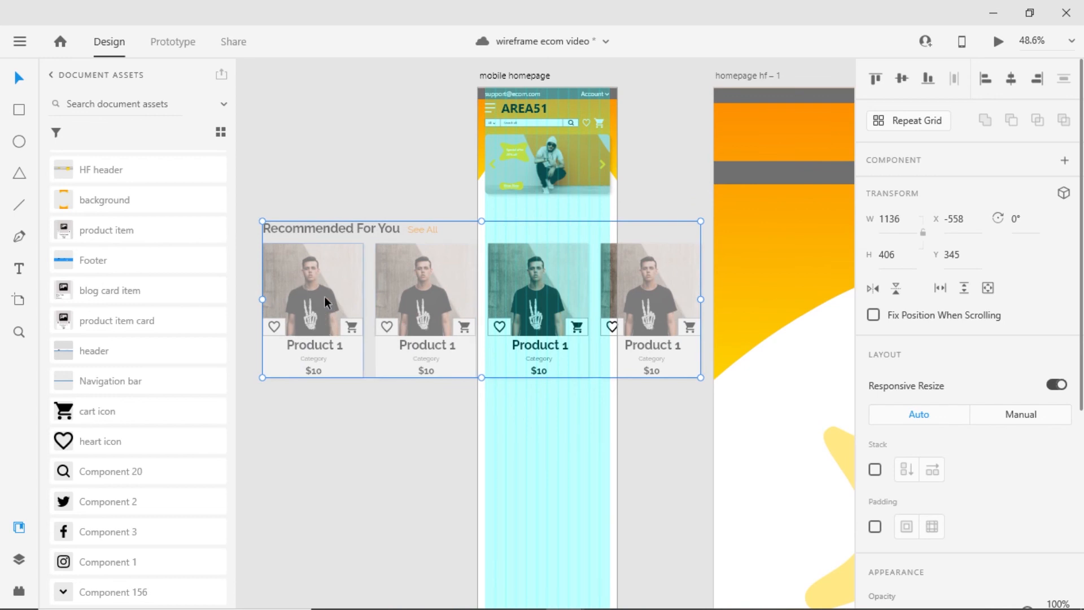
{"action": "double_click", "coordinate": [438, 305]}
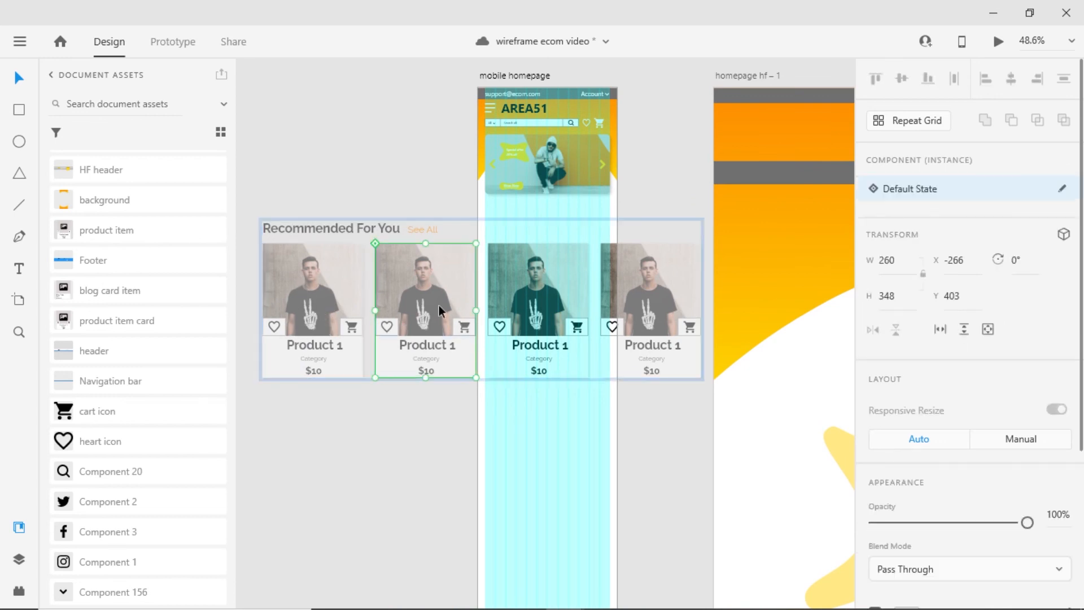
{"action": "key", "text": "Delete"}
{"action": "left_click", "coordinate": [504, 287]}
{"action": "key", "text": "Delete"}
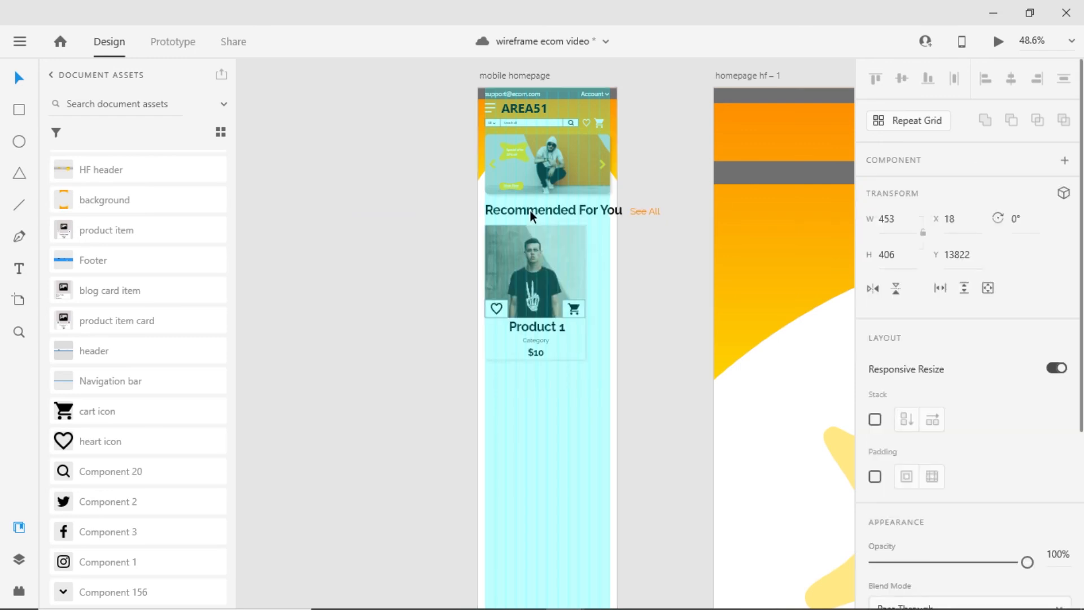
{"action": "left_click_drag", "start_coordinate": [530, 211], "coordinate": [529, 209]}
Set the Recommended For You heading's font size to 24.
{"action": "scroll", "coordinate": [529, 209], "scroll_direction": "up", "scroll_amount": 4}
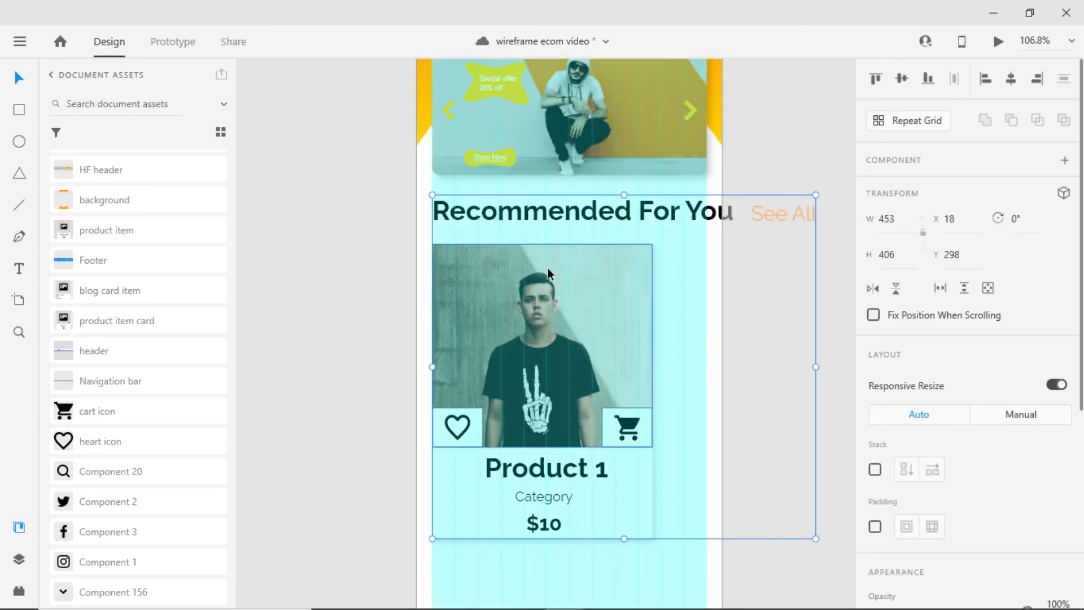
{"action": "double_click", "coordinate": [549, 223]}
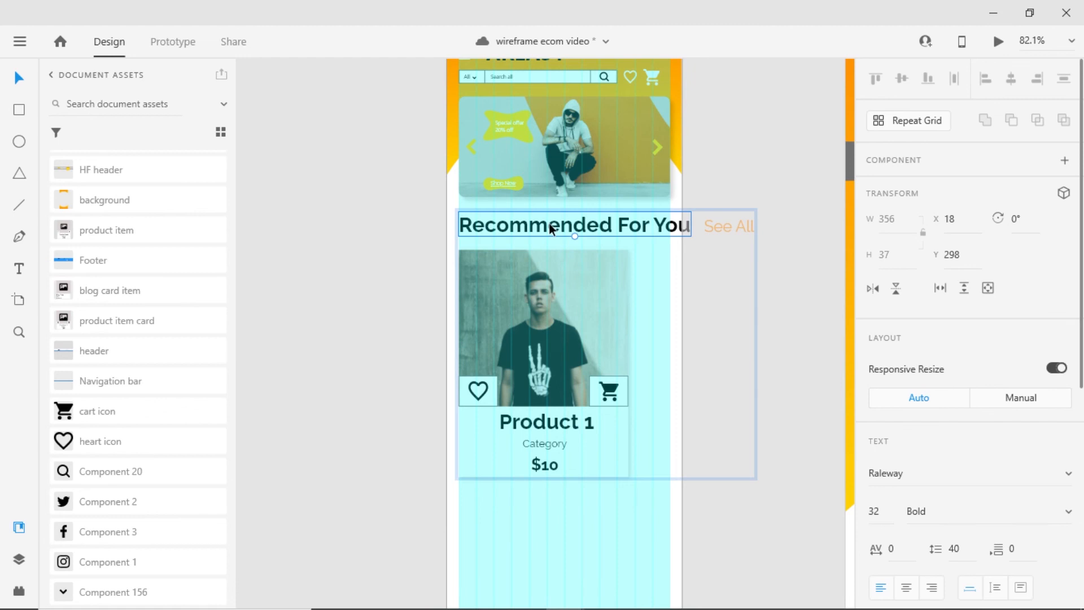
{"action": "double_click", "coordinate": [875, 511]}
{"action": "type", "text": "24"}
{"action": "key", "text": "Return"}
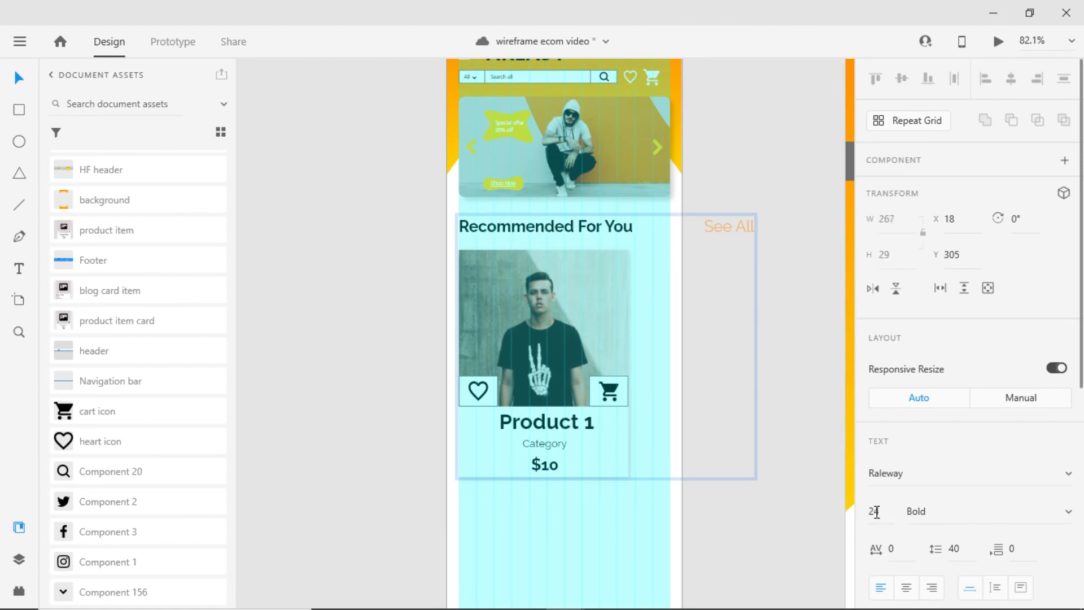
Set the See All link and the Recommended For You heading to font size 16.
{"action": "left_click", "coordinate": [740, 228]}
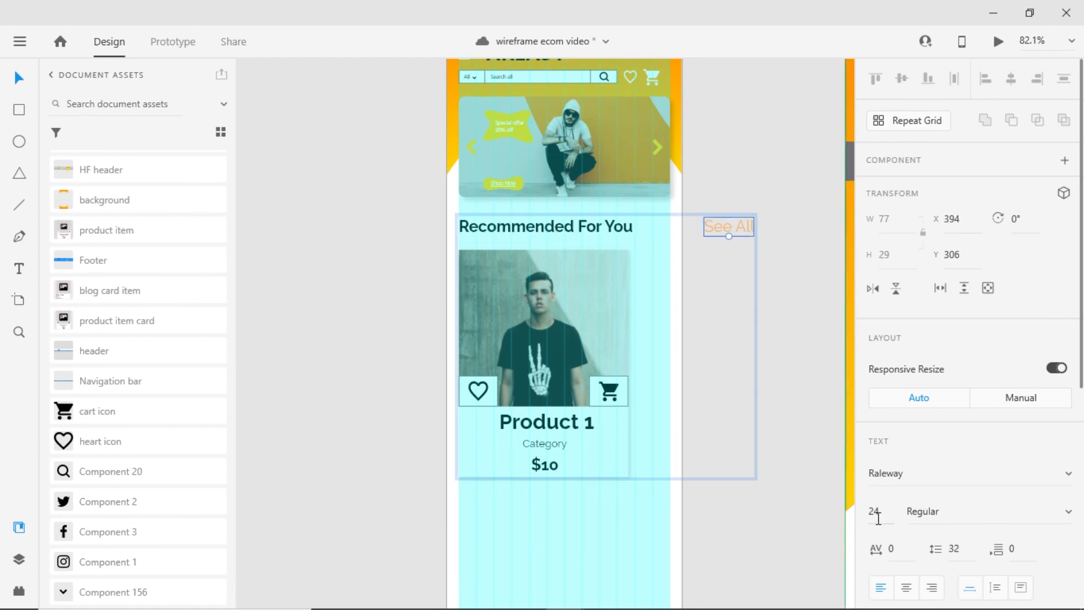
{"action": "left_click_drag", "start_coordinate": [723, 226], "coordinate": [653, 227]}
{"action": "scroll", "coordinate": [576, 227], "scroll_direction": "up", "scroll_amount": 2}
{"action": "left_click", "coordinate": [543, 230]}
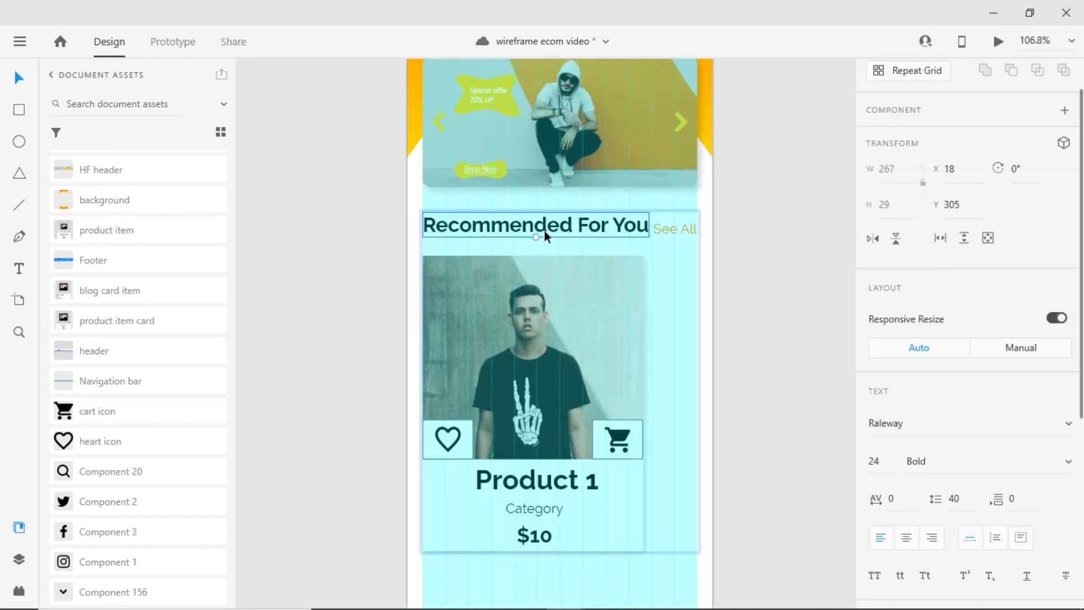
{"action": "left_click", "coordinate": [879, 465]}
{"action": "type", "text": "16"}
{"action": "key", "text": "Return"}
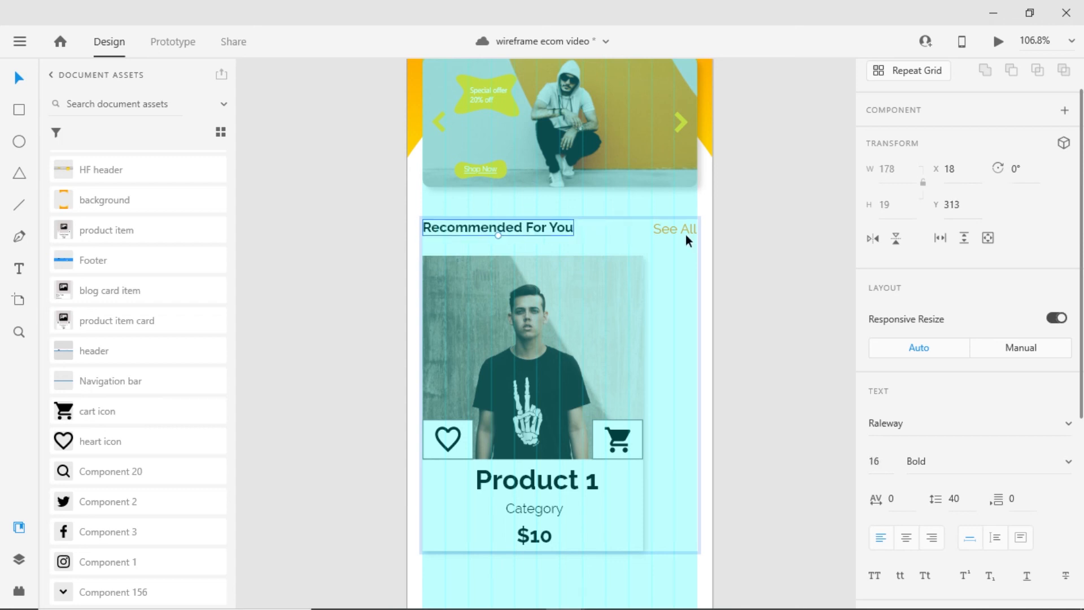
Move See All next to the Recommended For You heading with a 15 px gap, at X 211, Y 313.
{"action": "left_click_drag", "start_coordinate": [685, 231], "coordinate": [609, 230]}
{"action": "key", "text": "Right"}
{"action": "key", "text": "Right"}
{"action": "key", "text": "Right"}
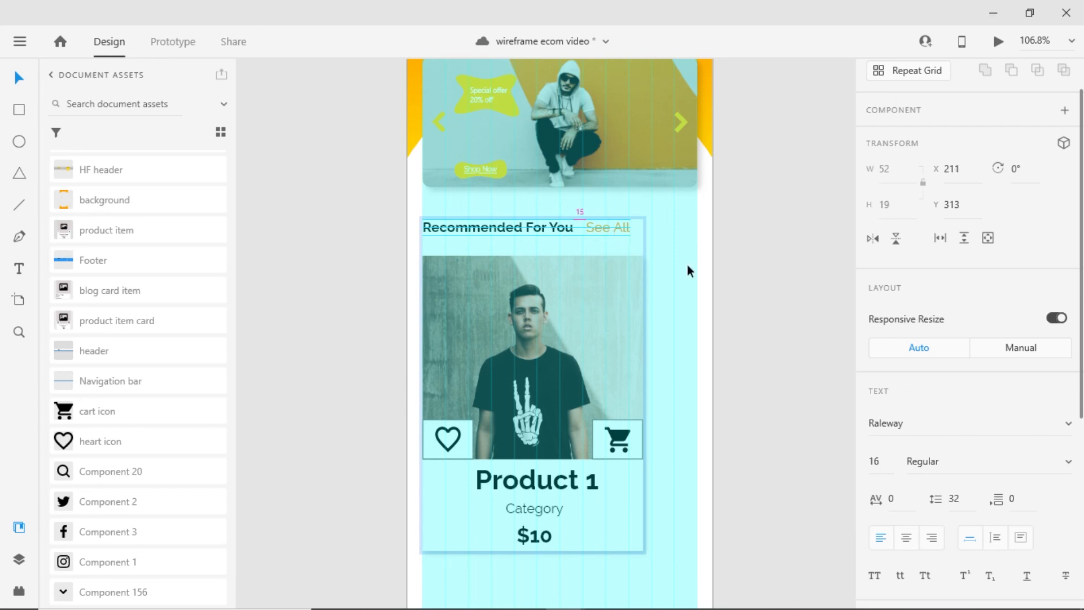
Ungroup the section and shrink the product card to 154 by 207, aligned near the column margin, and save the file.
{"action": "left_click", "coordinate": [476, 369]}
{"action": "key", "text": "ctrl+a"}
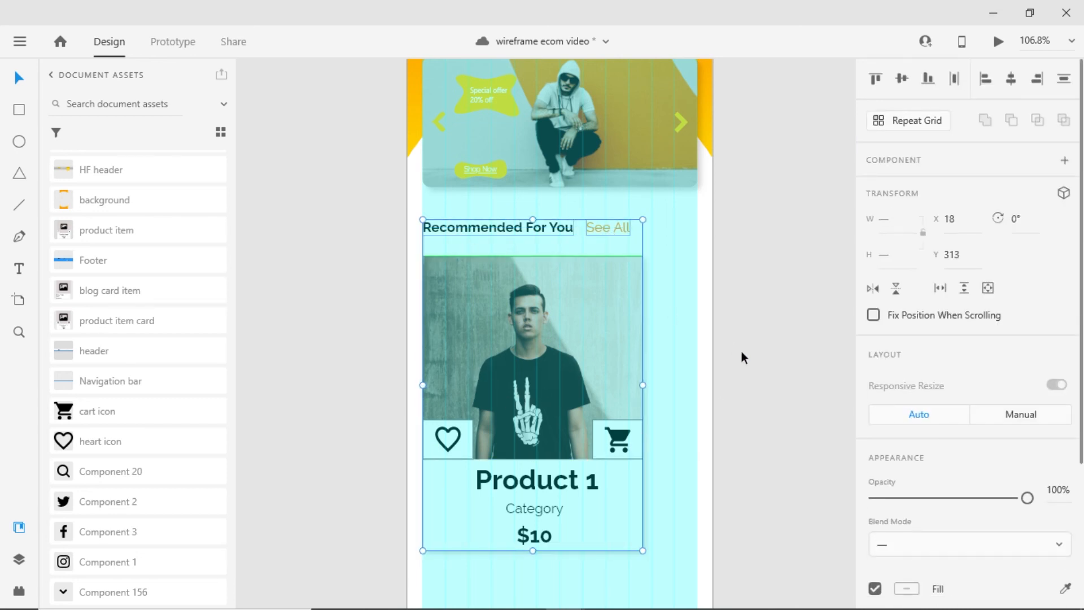
{"action": "left_click", "coordinate": [491, 444]}
{"action": "left_click_drag", "start_coordinate": [356, 261], "coordinate": [555, 470]}
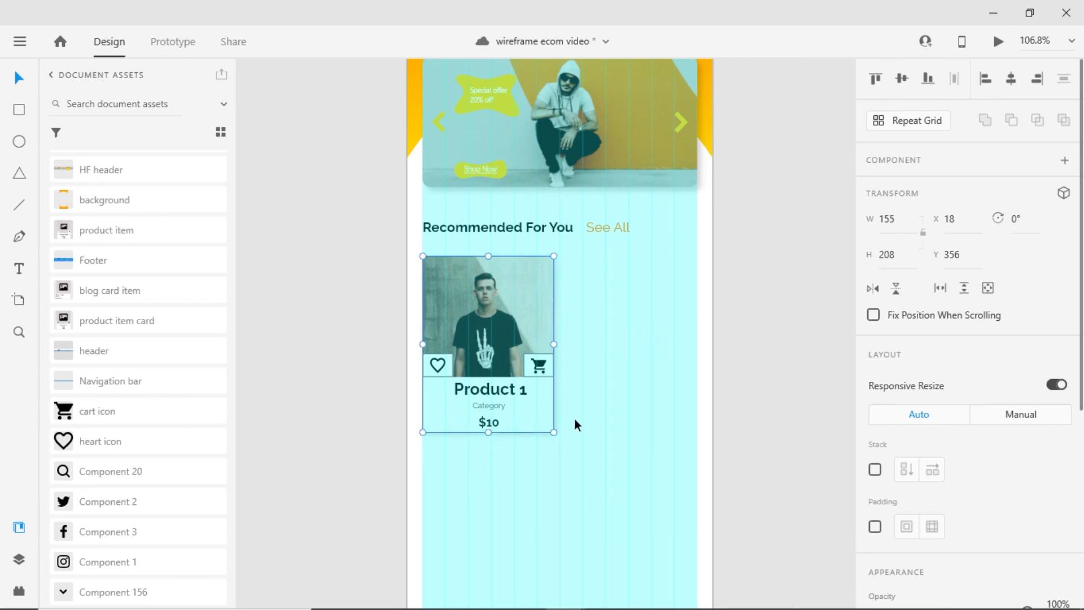
{"action": "key", "text": "ctrl+s"}
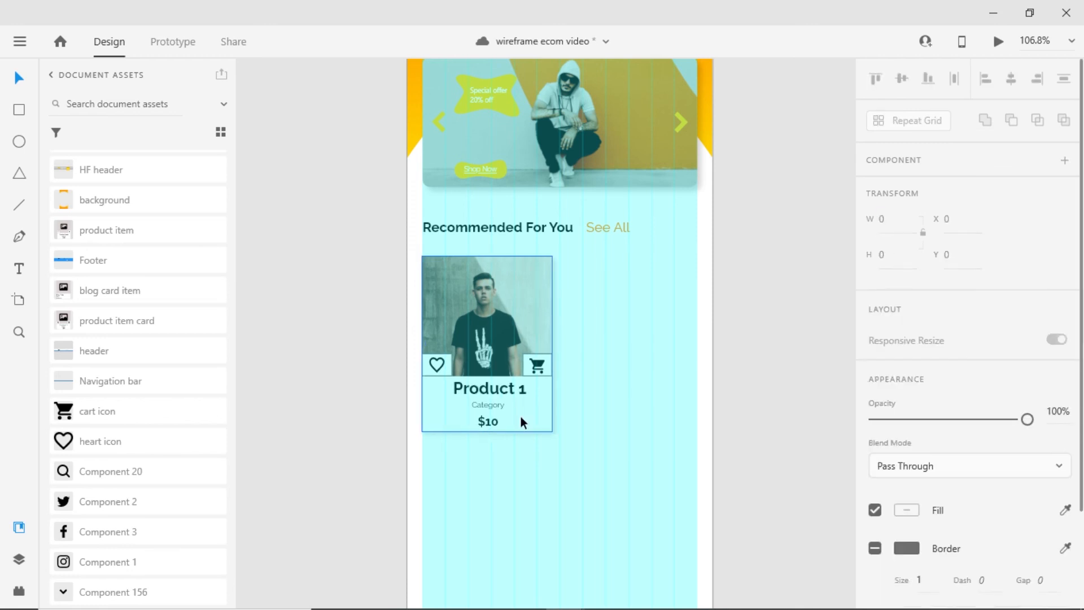
{"action": "left_click_drag", "start_coordinate": [521, 416], "coordinate": [520, 412]}
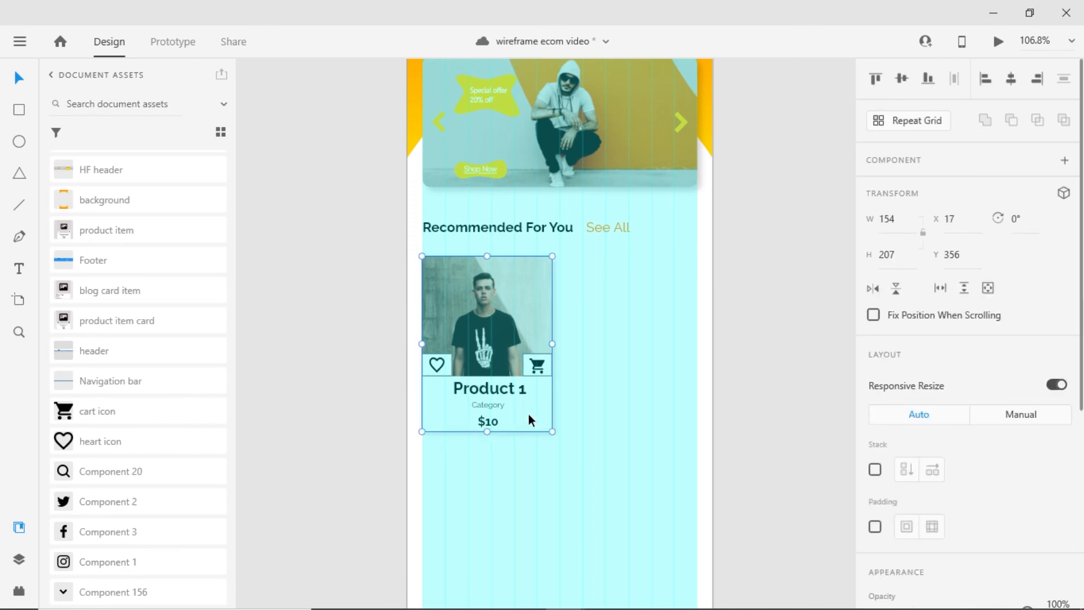
Set the card's Product 1 title to font size 16 and centre the title, category and price on one another.
{"action": "double_click", "coordinate": [483, 386]}
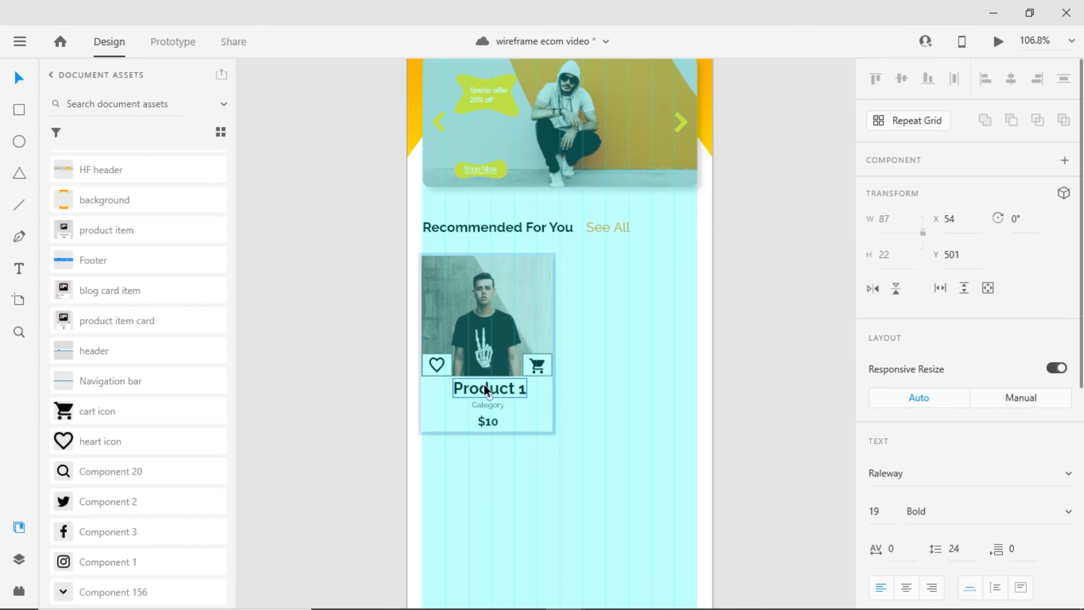
{"action": "double_click", "coordinate": [876, 511]}
{"action": "type", "text": "16"}
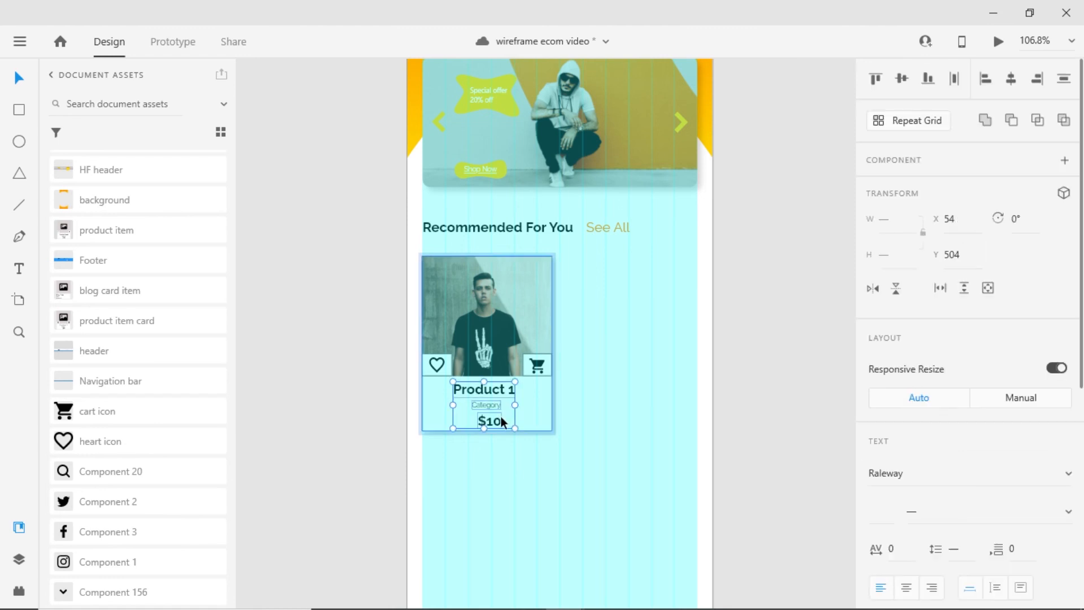
{"action": "left_click", "coordinate": [1011, 79]}
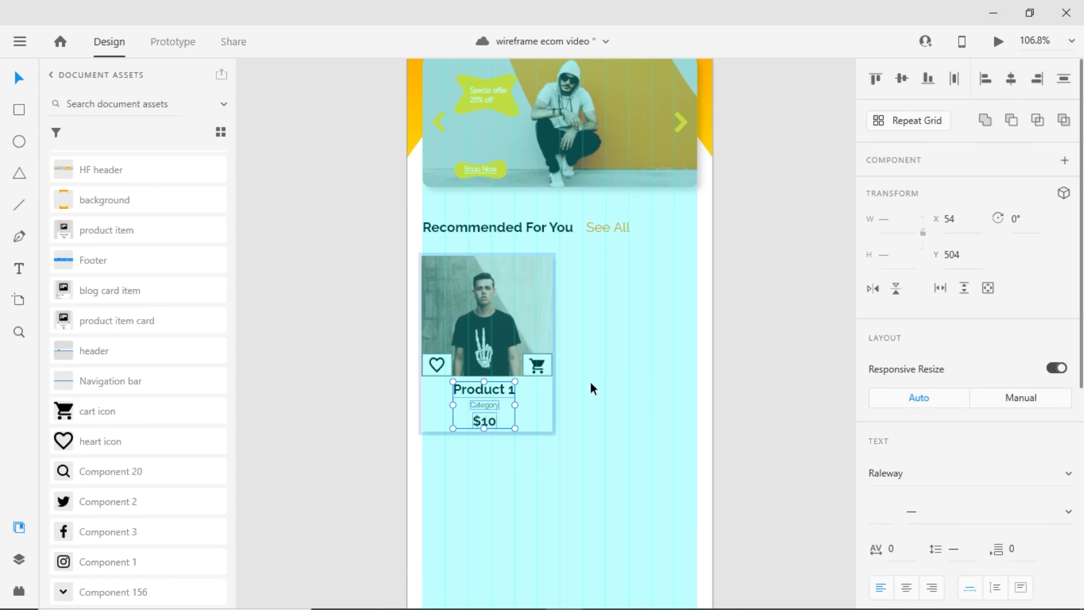
{"action": "left_click", "coordinate": [591, 382]}
Duplicate the product card beside itself, and duplicate that row below to form a two-by-two grid under Recommended For You.
{"action": "left_click_drag", "start_coordinate": [489, 344], "coordinate": [629, 345]}
{"action": "scroll", "coordinate": [503, 307], "scroll_direction": "down", "scroll_amount": 2}
{"action": "left_click", "coordinate": [493, 275], "text": "shift"}
{"action": "left_click_drag", "start_coordinate": [496, 262], "coordinate": [492, 442]}
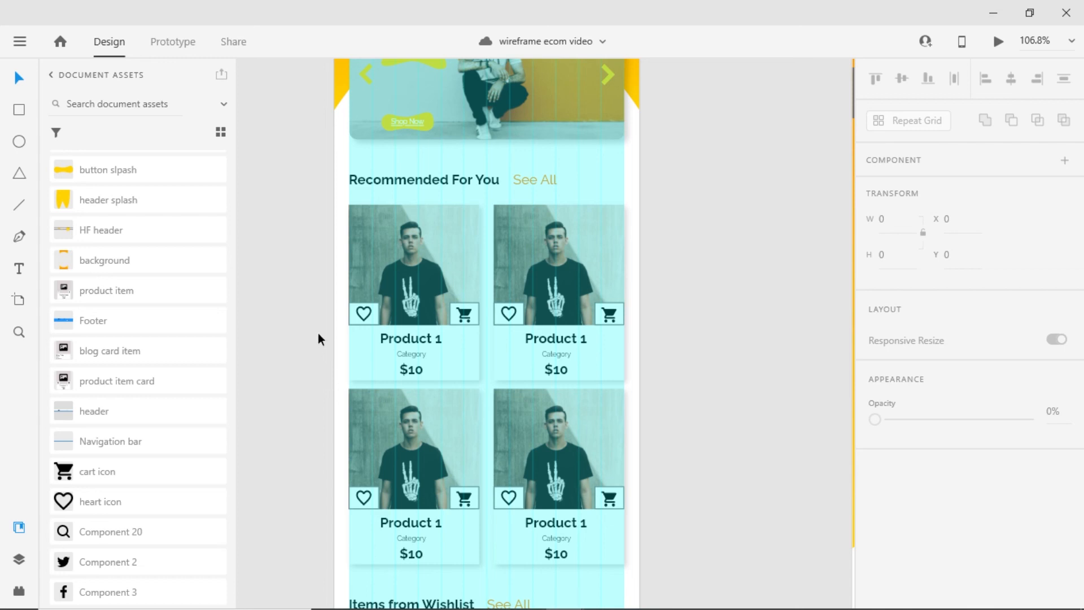
Resize the Deal of the day banner proportionally to 324 wide and 196.71 high so it fits the layout columns.
{"action": "scroll", "coordinate": [317, 333], "scroll_direction": "down", "scroll_amount": 5}
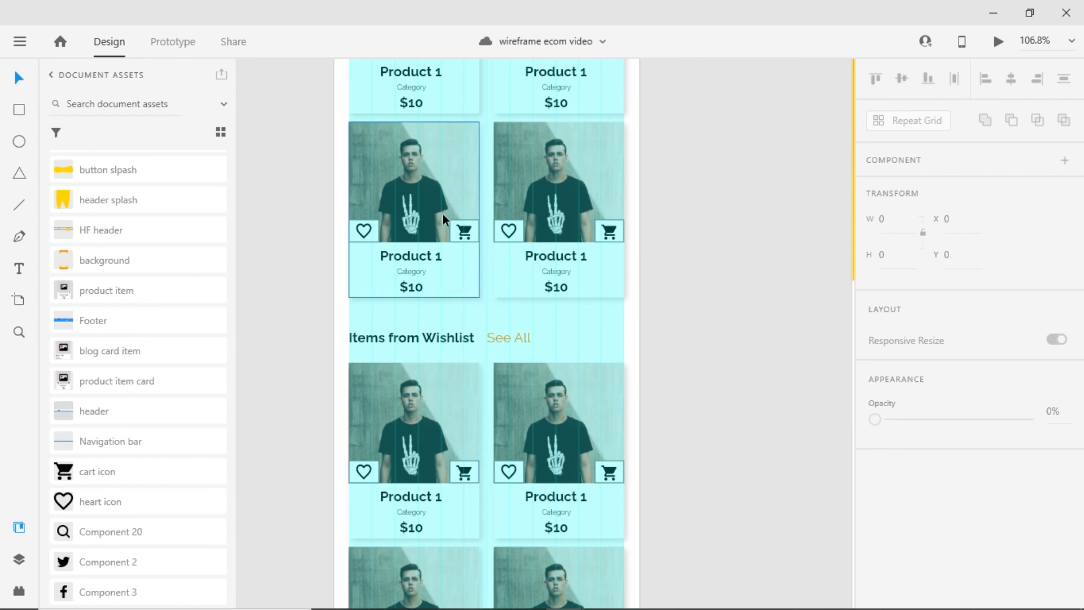
{"action": "scroll", "coordinate": [452, 226], "scroll_direction": "down", "scroll_amount": 1}
{"action": "scroll", "coordinate": [436, 310], "scroll_direction": "down", "scroll_amount": 7}
{"action": "scroll", "coordinate": [443, 310], "scroll_direction": "down", "scroll_amount": 4}
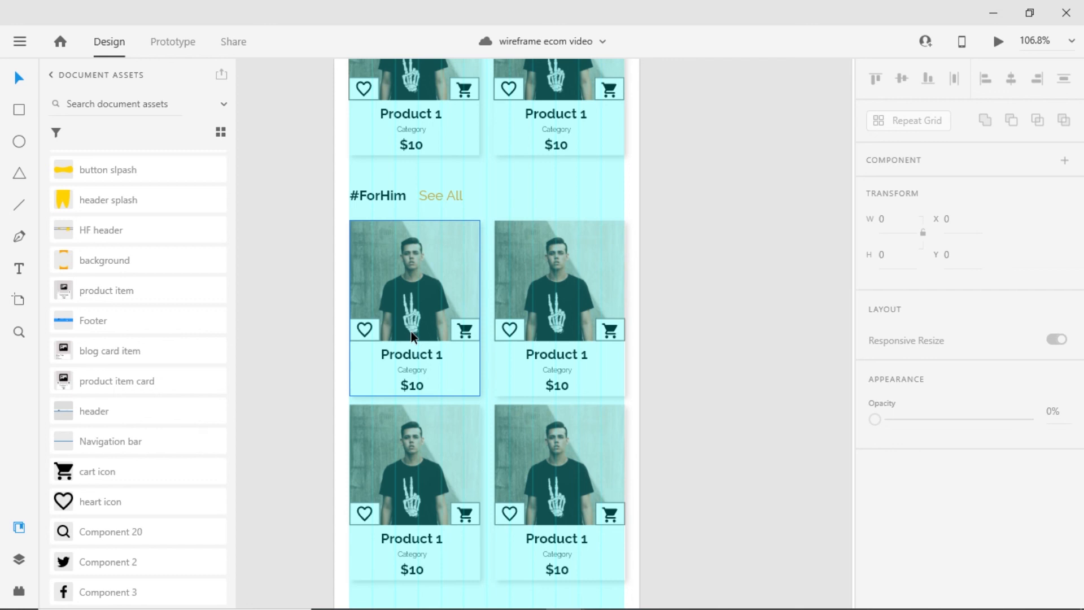
{"action": "scroll", "coordinate": [410, 333], "scroll_direction": "down", "scroll_amount": 6}
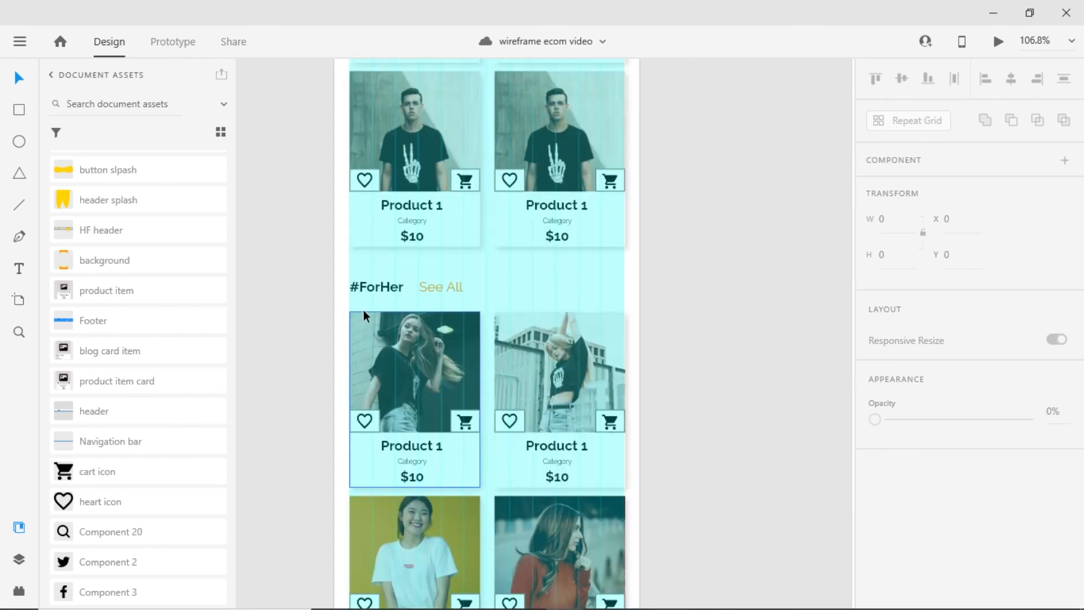
{"action": "scroll", "coordinate": [466, 395], "scroll_direction": "down", "scroll_amount": 6}
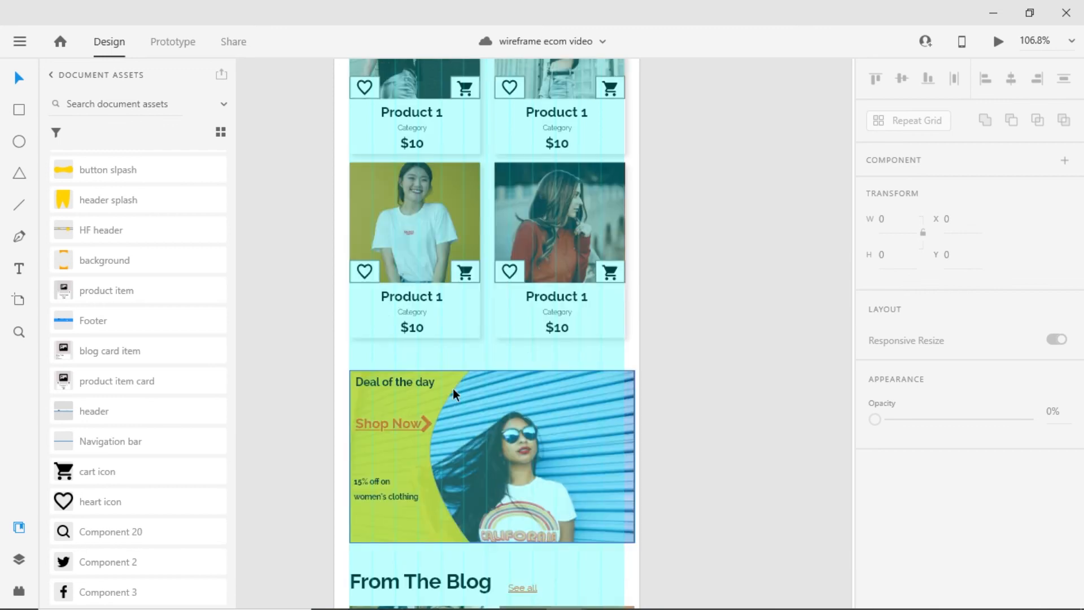
{"action": "left_click", "coordinate": [512, 460]}
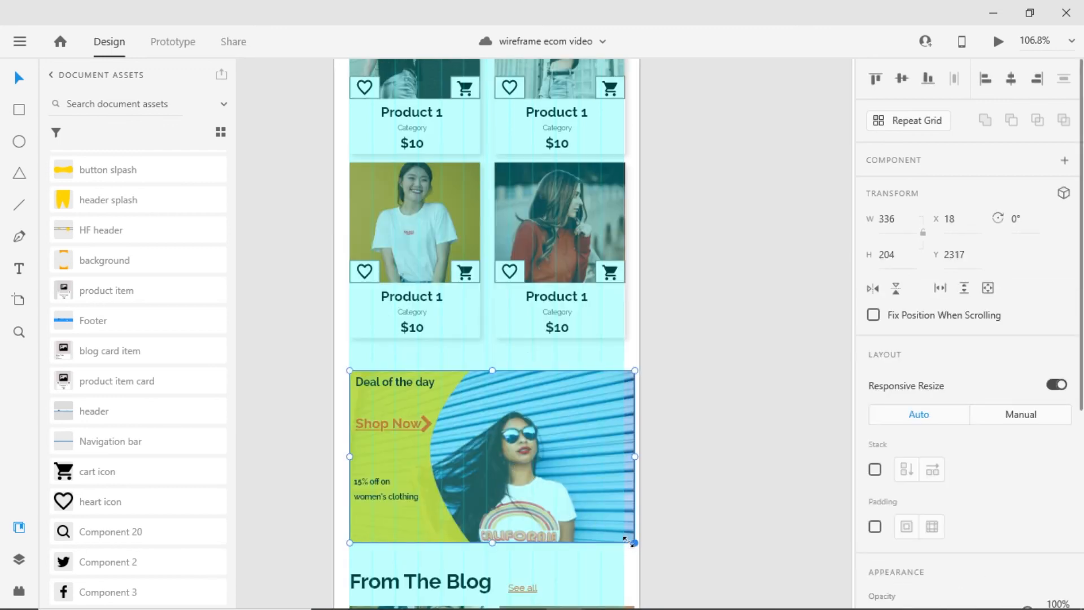
{"action": "left_click_drag", "start_coordinate": [634, 542], "coordinate": [622, 541]}
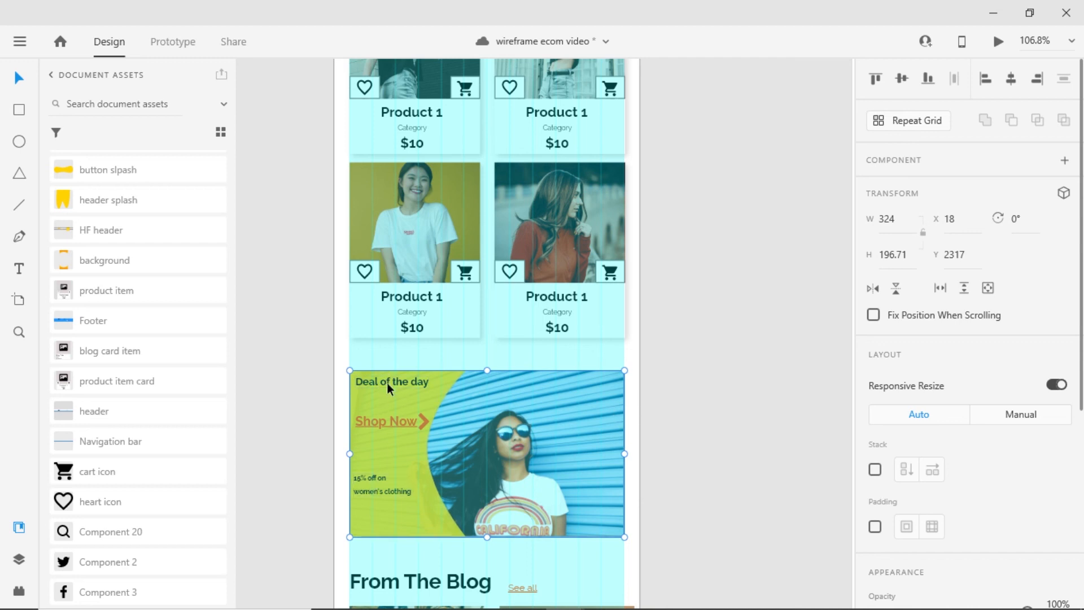
Review the mobile homepage's From The Blog section, footer and overall page layout.
{"action": "scroll", "coordinate": [344, 181], "scroll_direction": "down", "scroll_amount": 6}
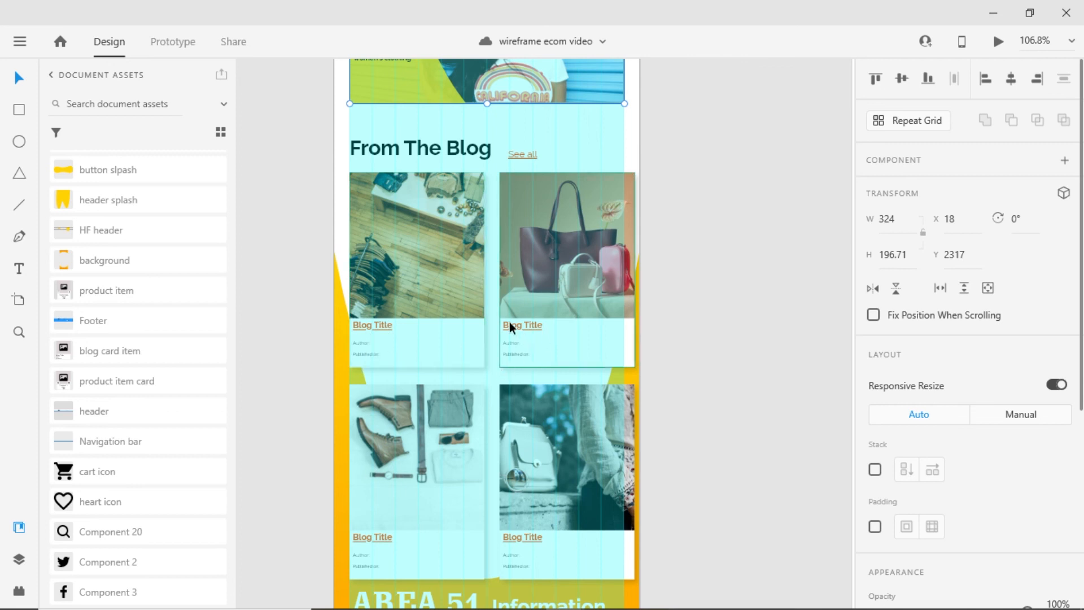
{"action": "scroll", "coordinate": [495, 316], "scroll_direction": "down", "scroll_amount": 5}
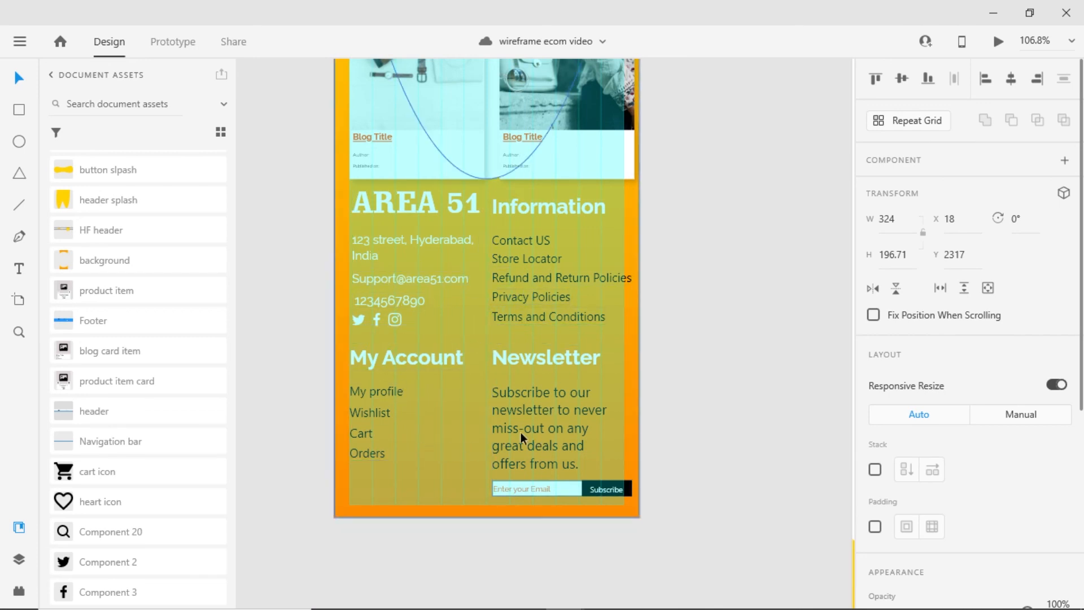
{"action": "scroll", "coordinate": [552, 309], "scroll_direction": "down", "scroll_amount": 6}
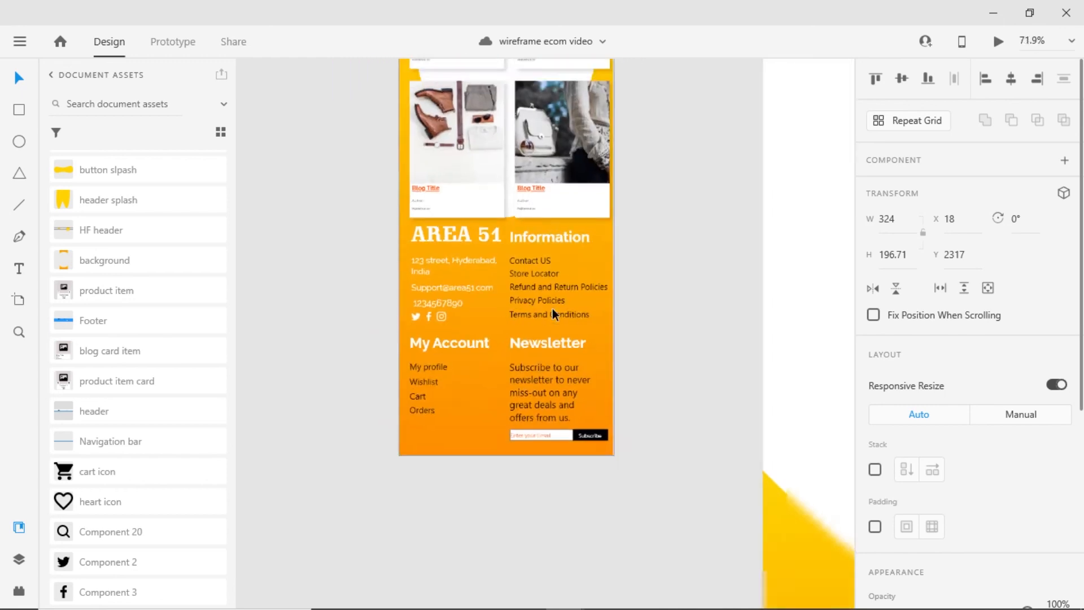
{"action": "left_click_drag", "start_coordinate": [604, 181], "coordinate": [558, 438]}
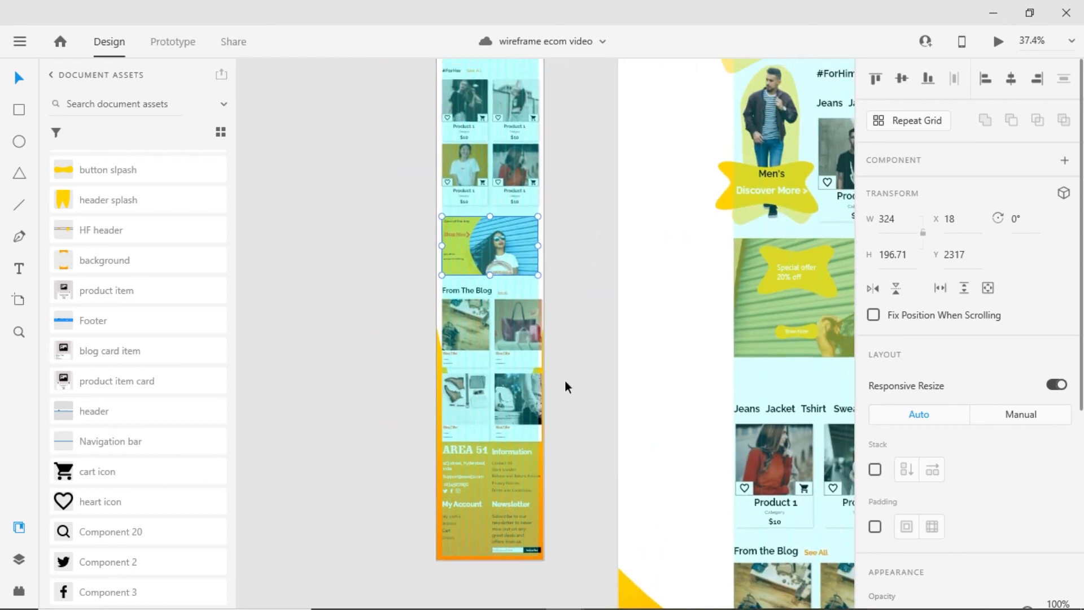
{"action": "left_click", "coordinate": [585, 189]}
{"action": "left_click_drag", "start_coordinate": [585, 188], "coordinate": [568, 367]}
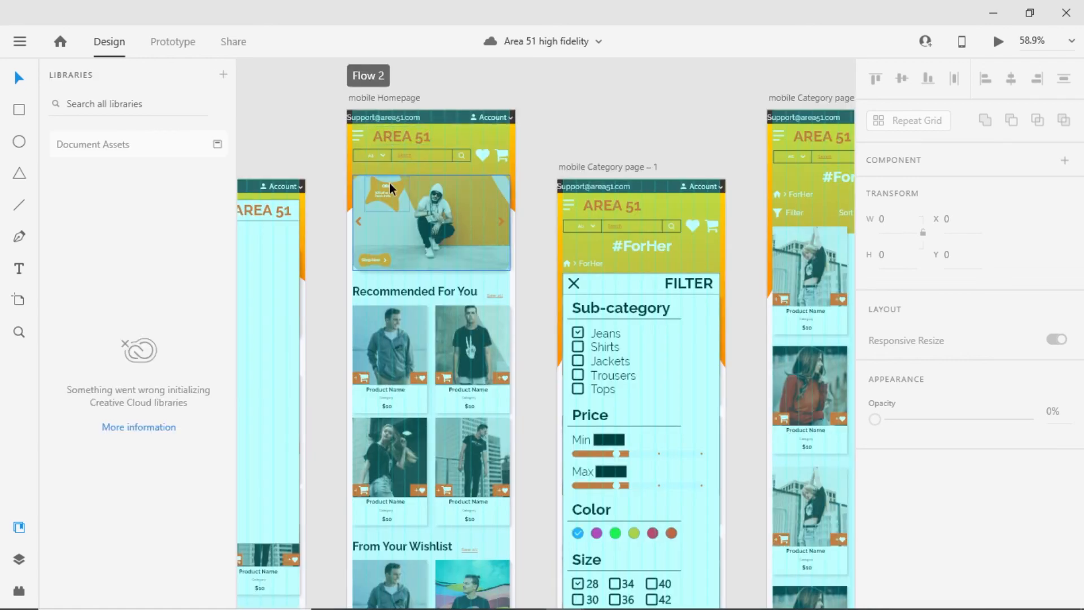
Review the mobile homepage's product sections and the neighbouring artboard with the open navigation menu.
{"action": "scroll", "coordinate": [425, 270], "scroll_direction": "down", "scroll_amount": 2}
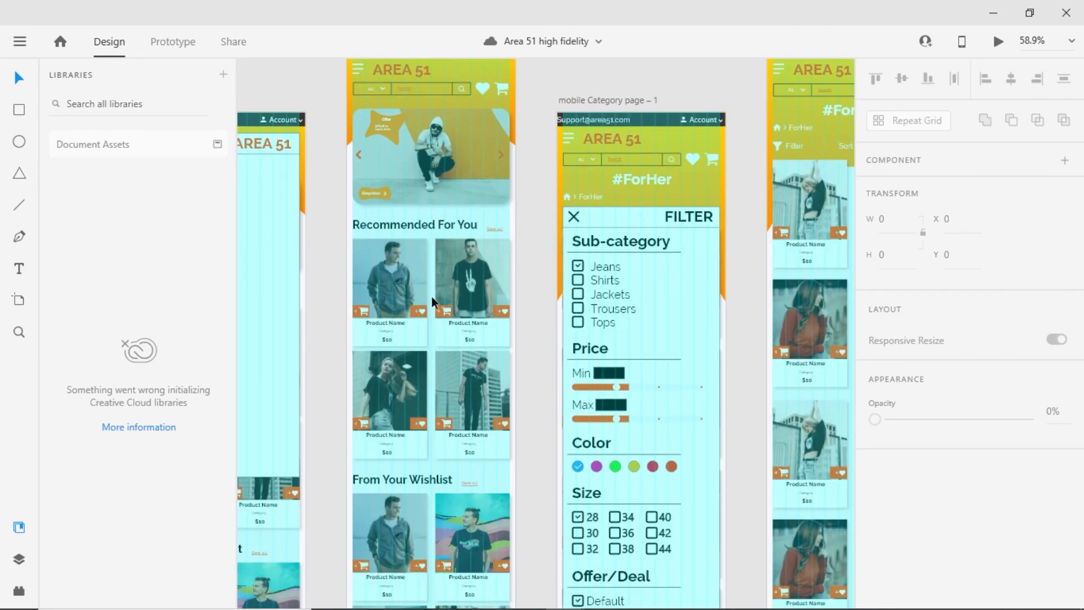
{"action": "scroll", "coordinate": [433, 310], "scroll_direction": "down", "scroll_amount": 15}
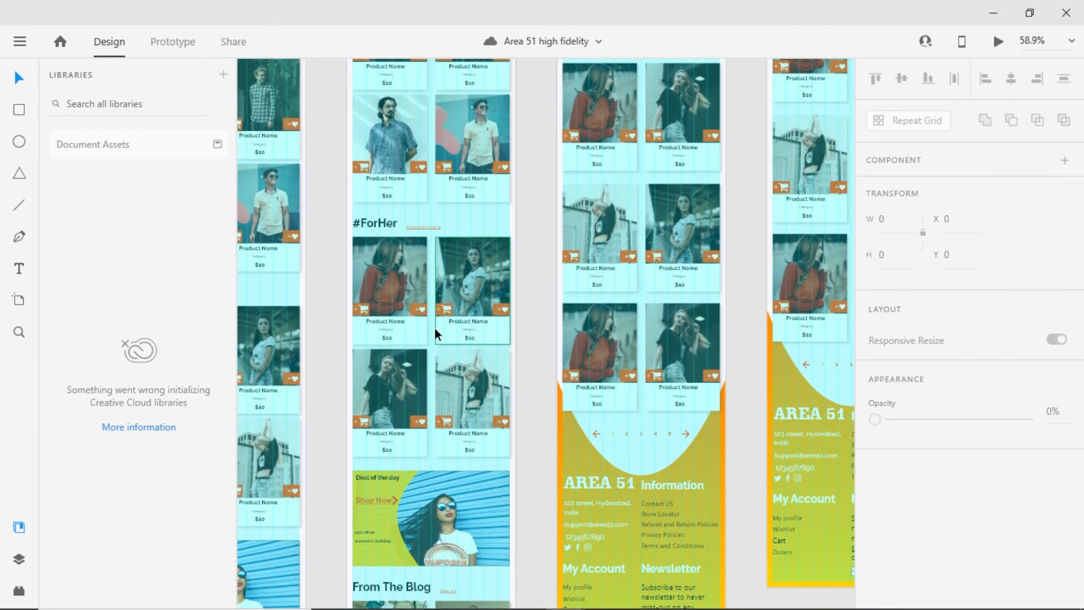
{"action": "scroll", "coordinate": [435, 327], "scroll_direction": "up", "scroll_amount": 20}
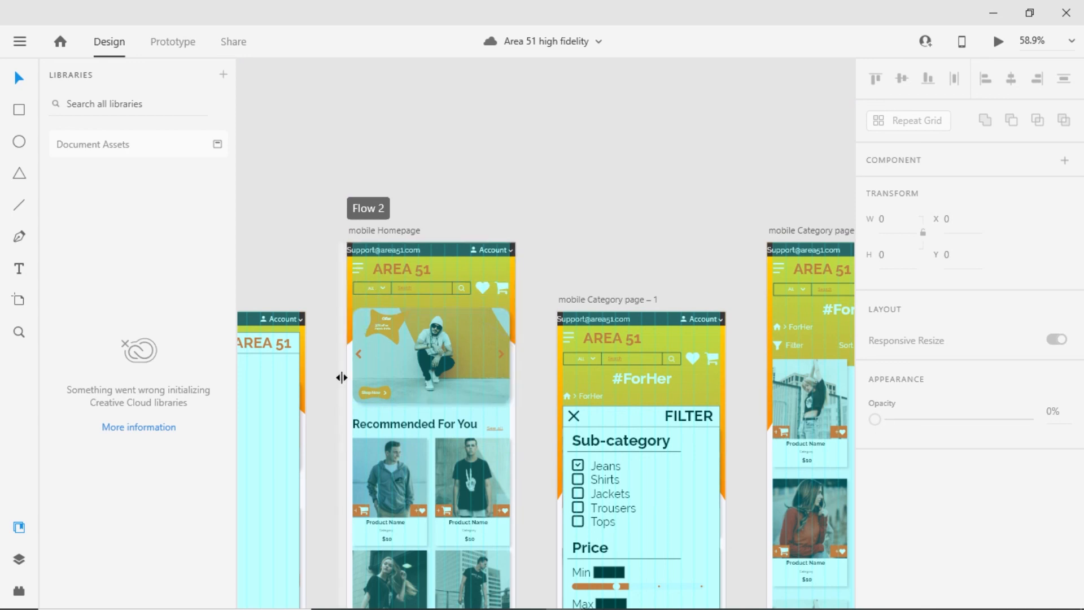
{"action": "left_click_drag", "start_coordinate": [334, 387], "coordinate": [547, 243]}
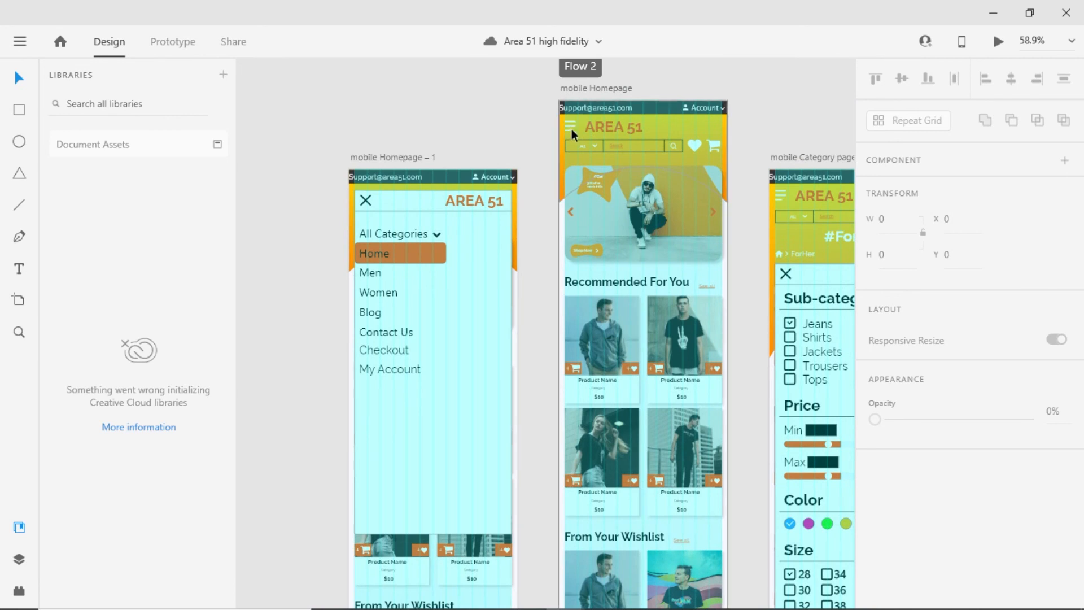
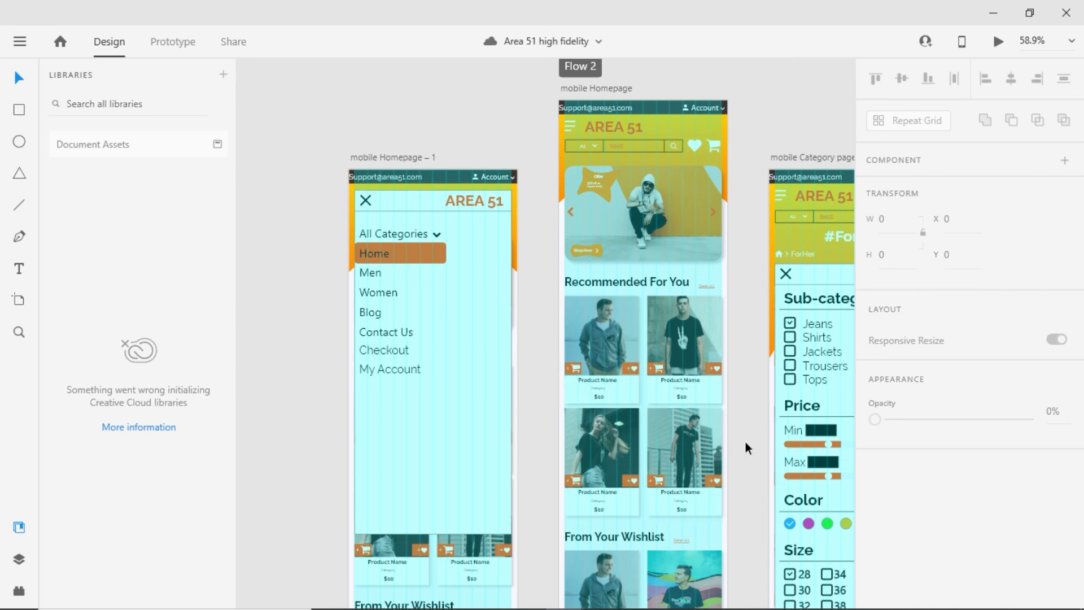
Review the mobile category page's product grid and its Filter overlay artboard.
{"action": "scroll", "coordinate": [745, 441], "scroll_direction": "right", "scroll_amount": 10}
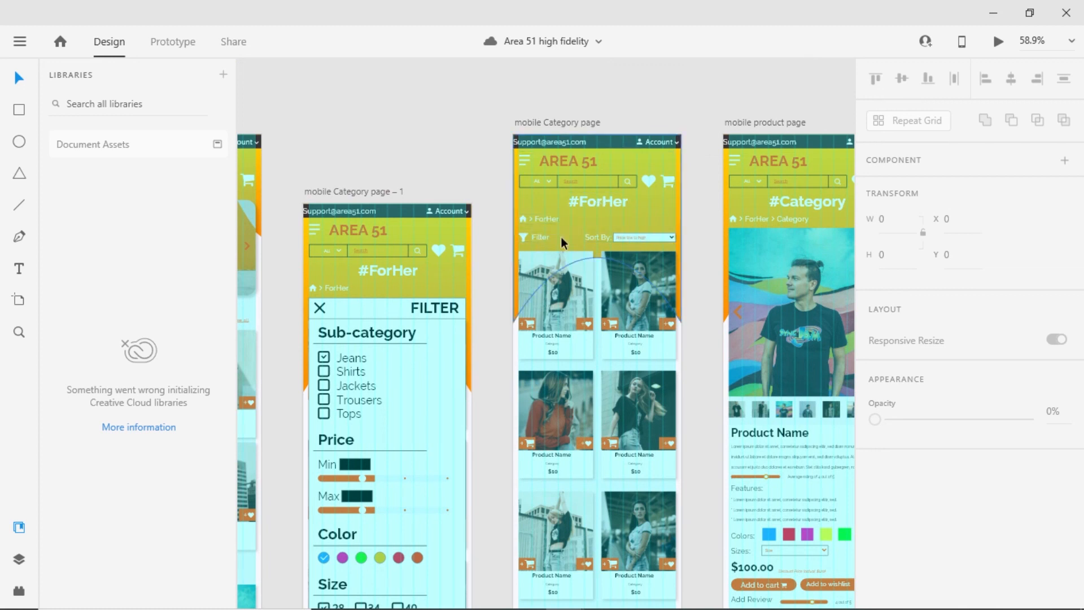
{"action": "scroll", "coordinate": [604, 239], "scroll_direction": "down", "scroll_amount": 10}
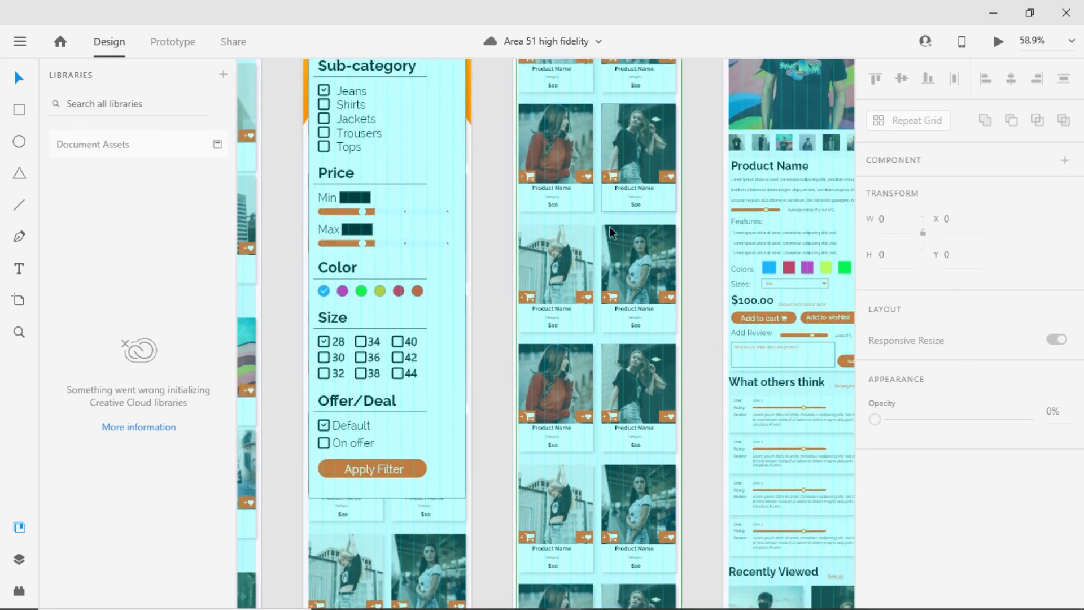
{"action": "scroll", "coordinate": [611, 283], "scroll_direction": "up", "scroll_amount": 10}
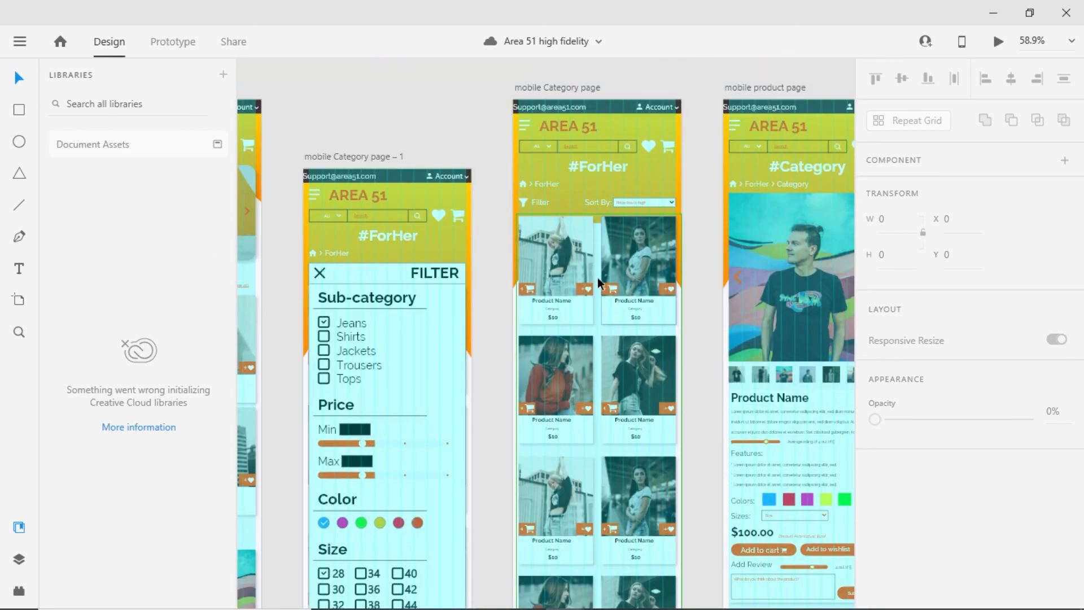
{"action": "left_click_drag", "start_coordinate": [401, 321], "coordinate": [415, 249]}
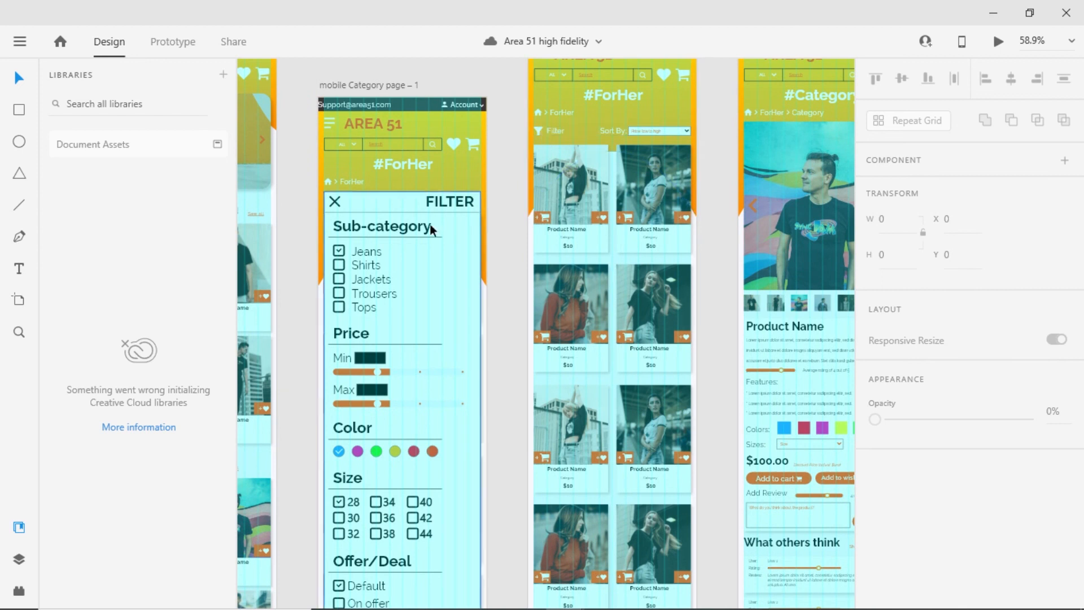
{"action": "scroll", "coordinate": [402, 215], "scroll_direction": "down", "scroll_amount": 2}
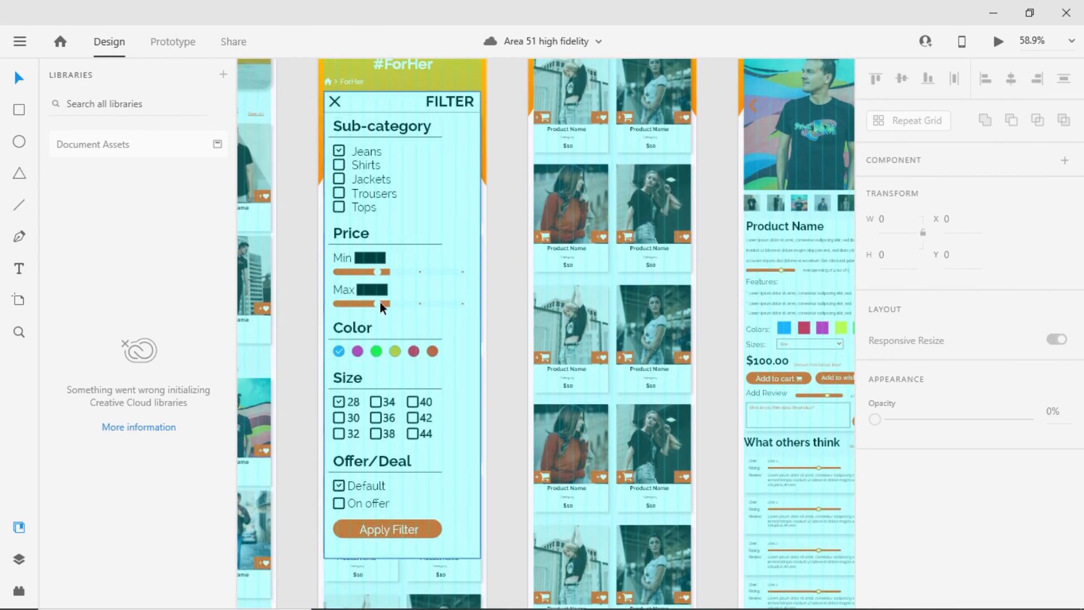
Review the mobile product page from the image gallery and product details through the reviews to the related product sections.
{"action": "left_click_drag", "start_coordinate": [718, 202], "coordinate": [462, 315]}
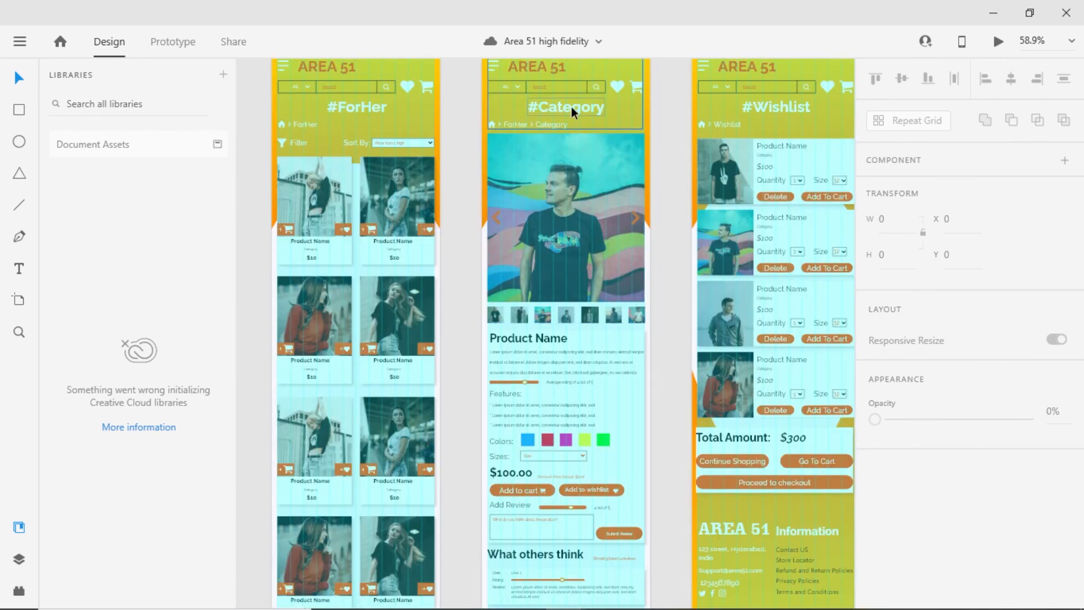
{"action": "scroll", "coordinate": [565, 304], "scroll_direction": "down", "scroll_amount": 2}
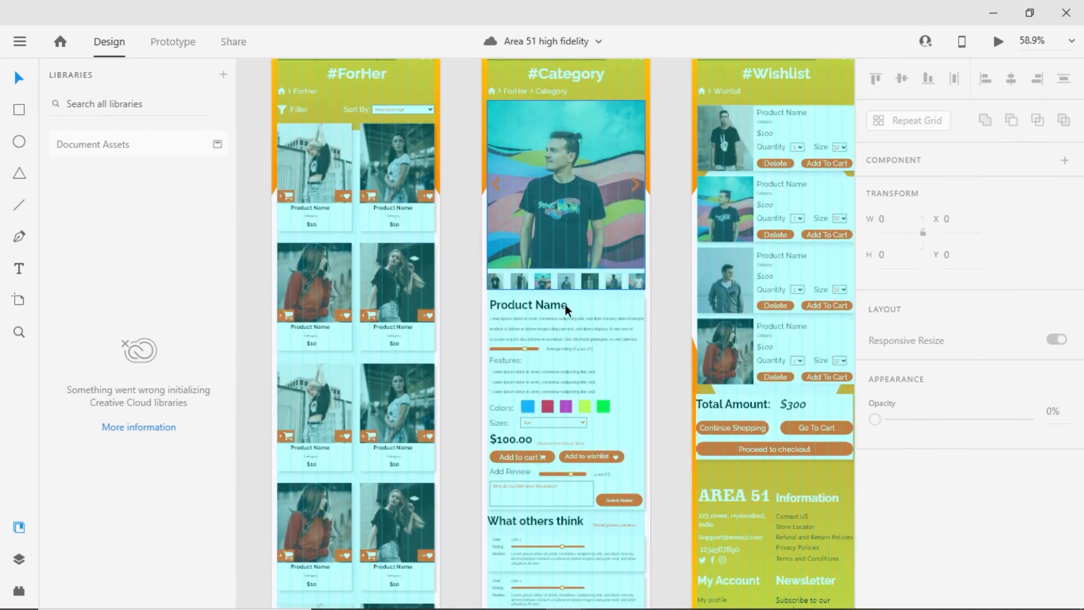
{"action": "scroll", "coordinate": [553, 331], "scroll_direction": "down", "scroll_amount": 2}
{"action": "scroll", "coordinate": [568, 378], "scroll_direction": "down", "scroll_amount": 2}
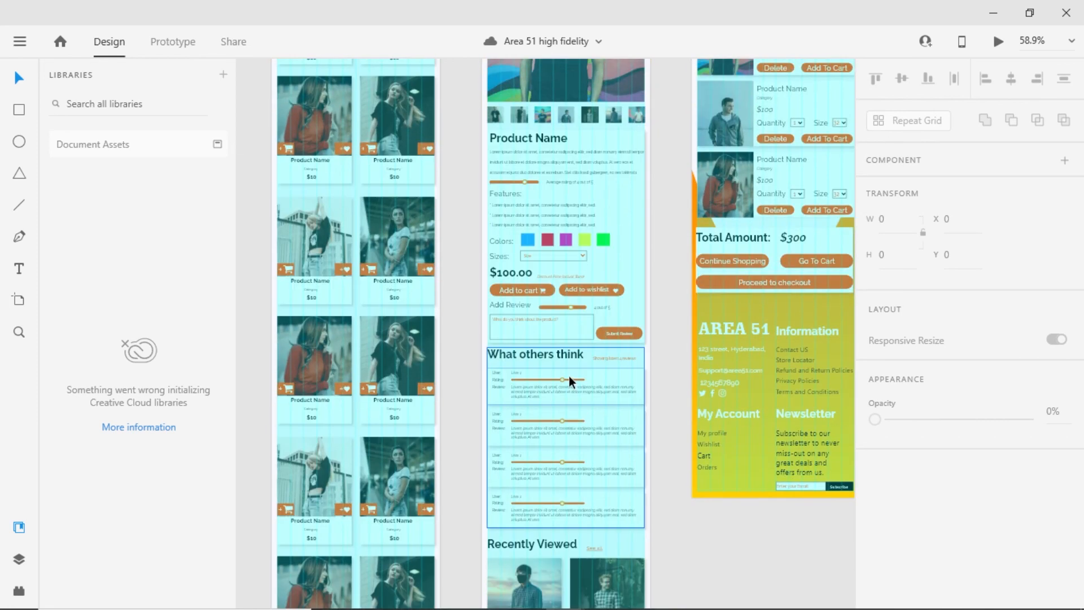
{"action": "scroll", "coordinate": [556, 423], "scroll_direction": "down", "scroll_amount": 4}
{"action": "scroll", "coordinate": [552, 404], "scroll_direction": "down", "scroll_amount": 3}
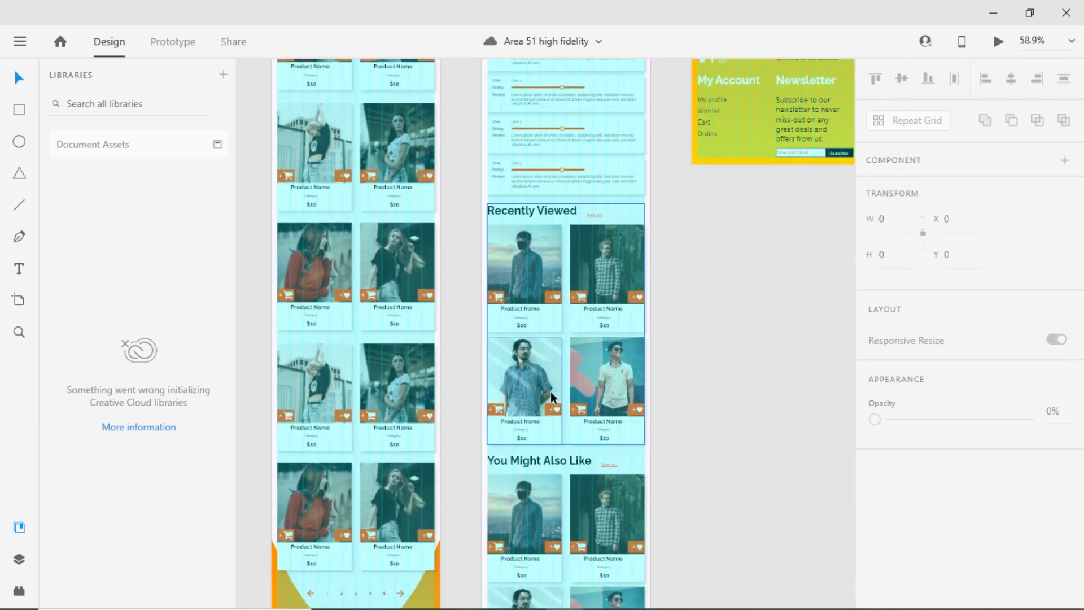
{"action": "scroll", "coordinate": [571, 457], "scroll_direction": "down", "scroll_amount": 10}
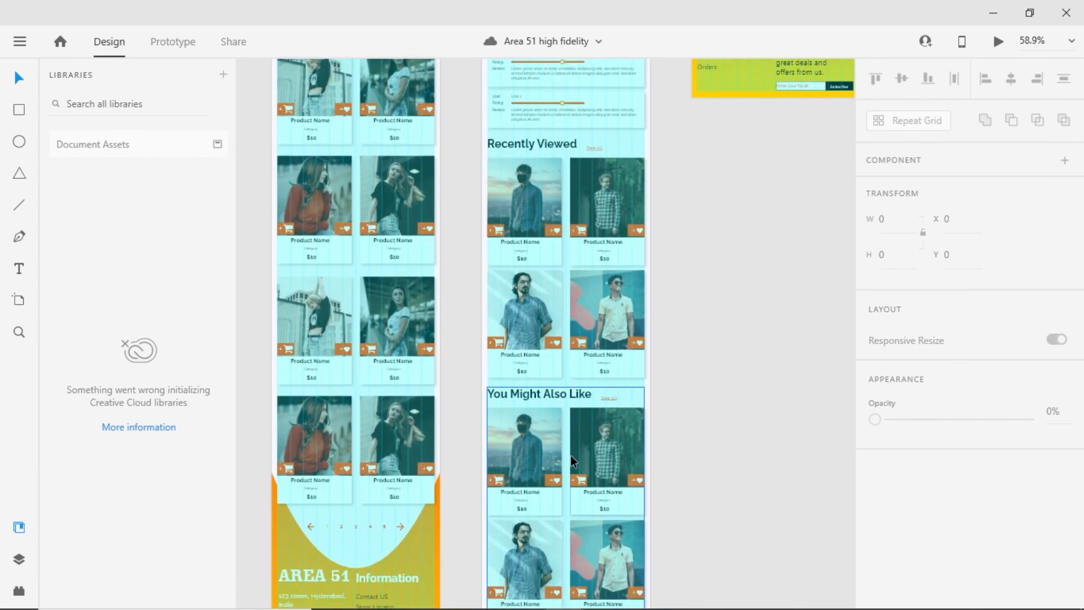
{"action": "scroll", "coordinate": [569, 456], "scroll_direction": "down", "scroll_amount": 10}
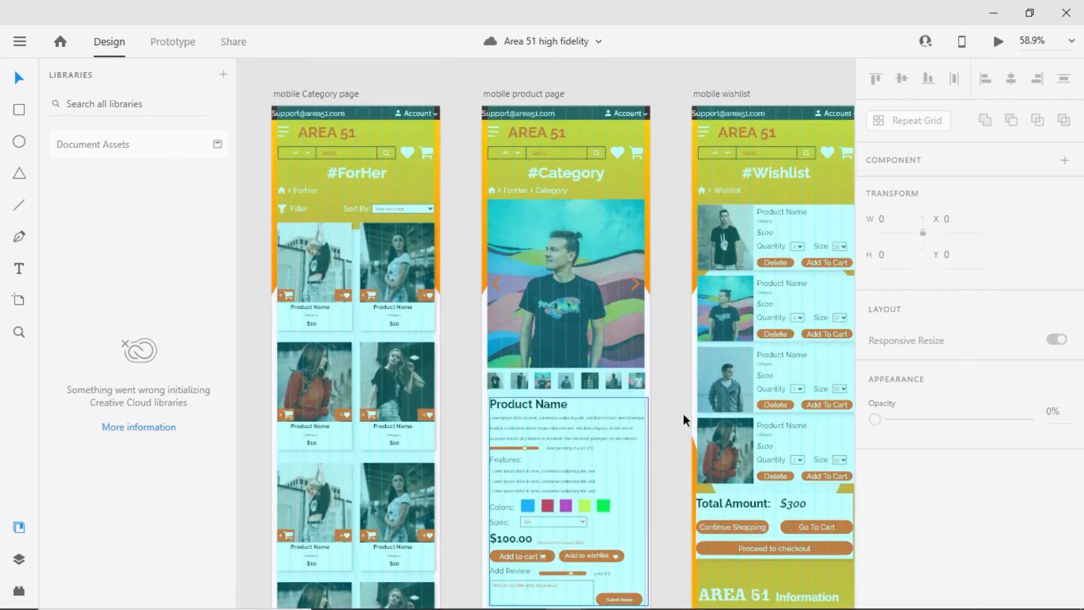
Review the mobile wishlist, cart with billing details, checkout and order confirmation artboards.
{"action": "scroll", "coordinate": [683, 414], "scroll_direction": "right", "scroll_amount": 5}
{"action": "scroll", "coordinate": [540, 353], "scroll_direction": "right", "scroll_amount": 3}
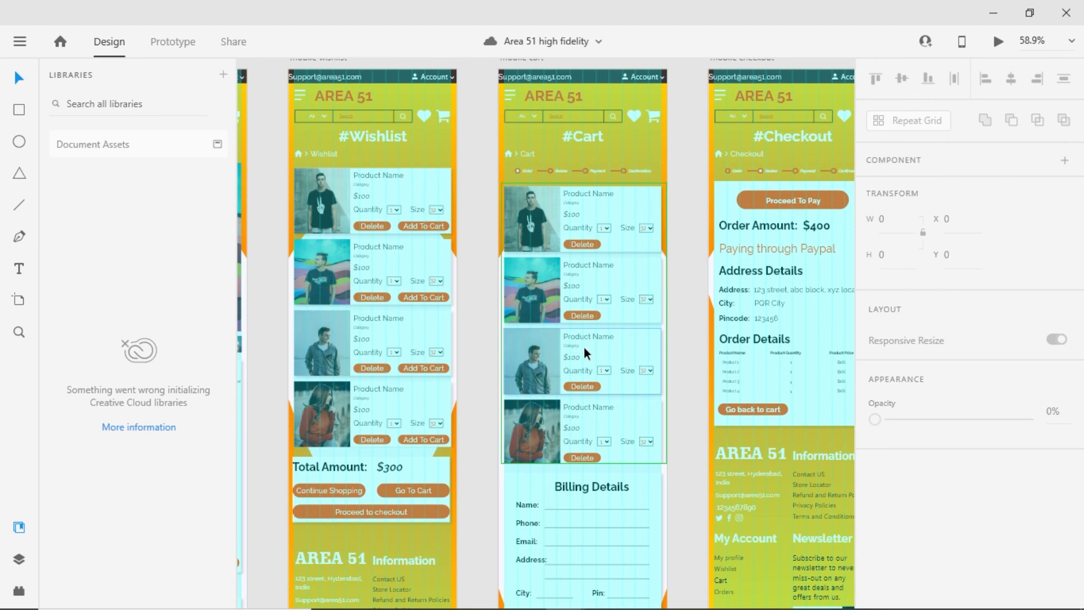
{"action": "scroll", "coordinate": [584, 348], "scroll_direction": "down", "scroll_amount": 3}
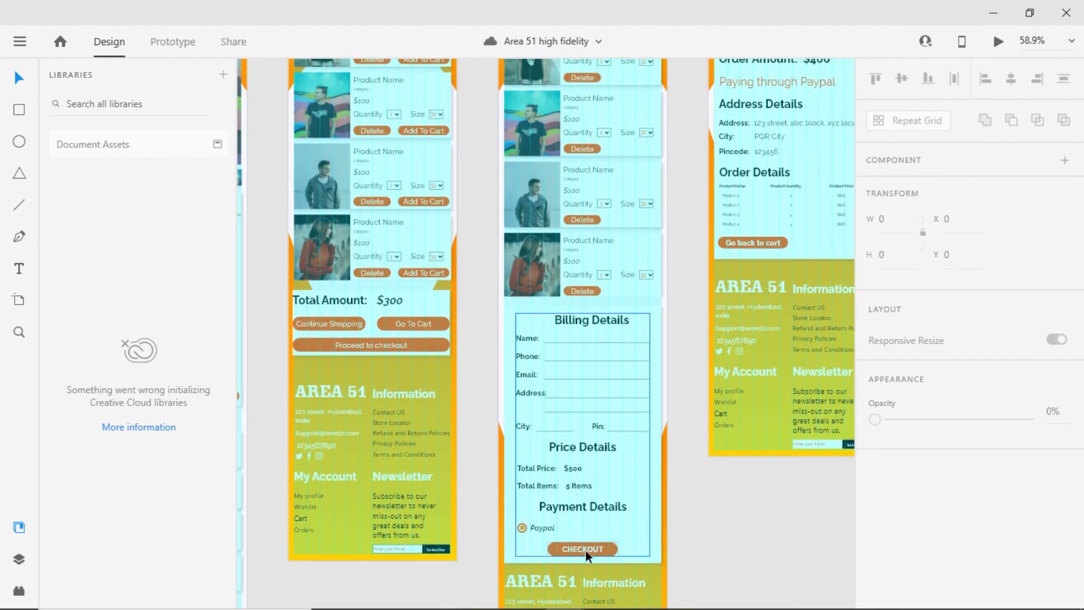
{"action": "scroll", "coordinate": [564, 418], "scroll_direction": "up", "scroll_amount": 4}
{"action": "scroll", "coordinate": [565, 418], "scroll_direction": "right", "scroll_amount": 3}
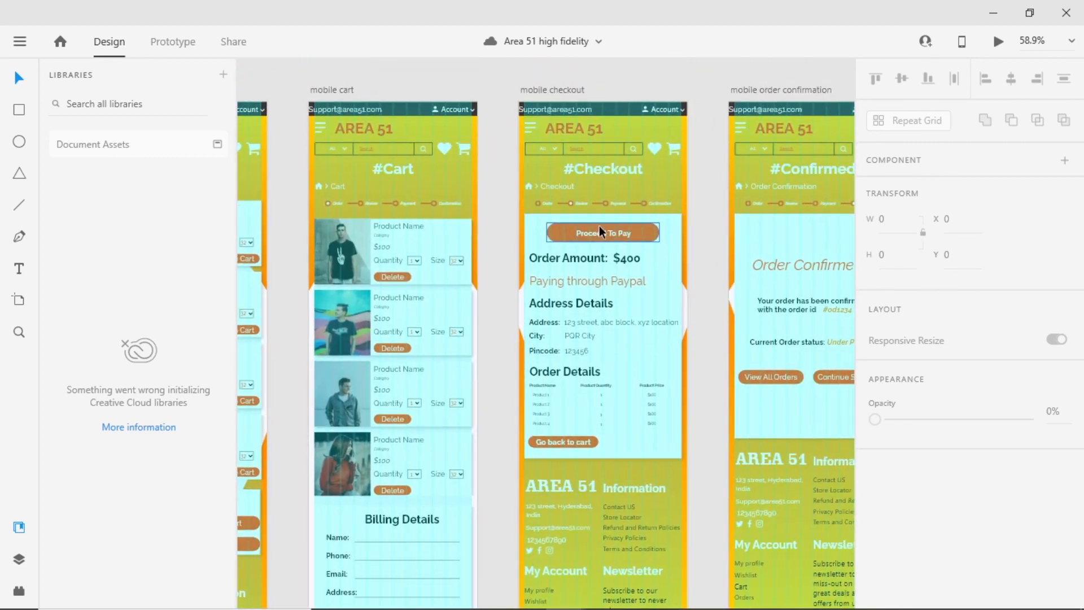
{"action": "scroll", "coordinate": [598, 424], "scroll_direction": "right", "scroll_amount": 3}
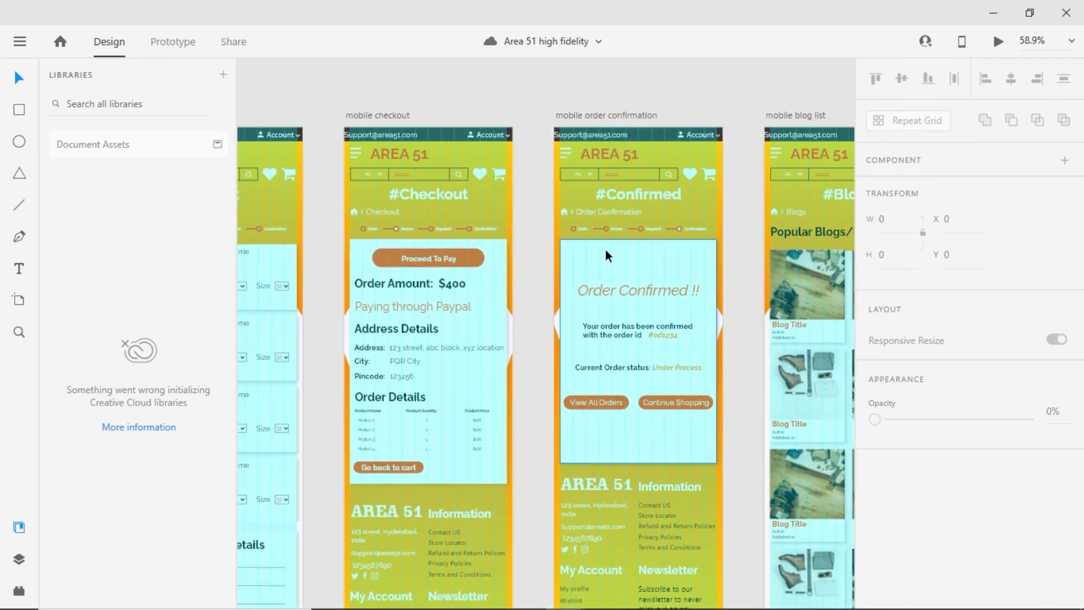
Review the mobile blog list and blog detail artboards, including the Latest Blogs section.
{"action": "scroll", "coordinate": [557, 230], "scroll_direction": "right", "scroll_amount": 3}
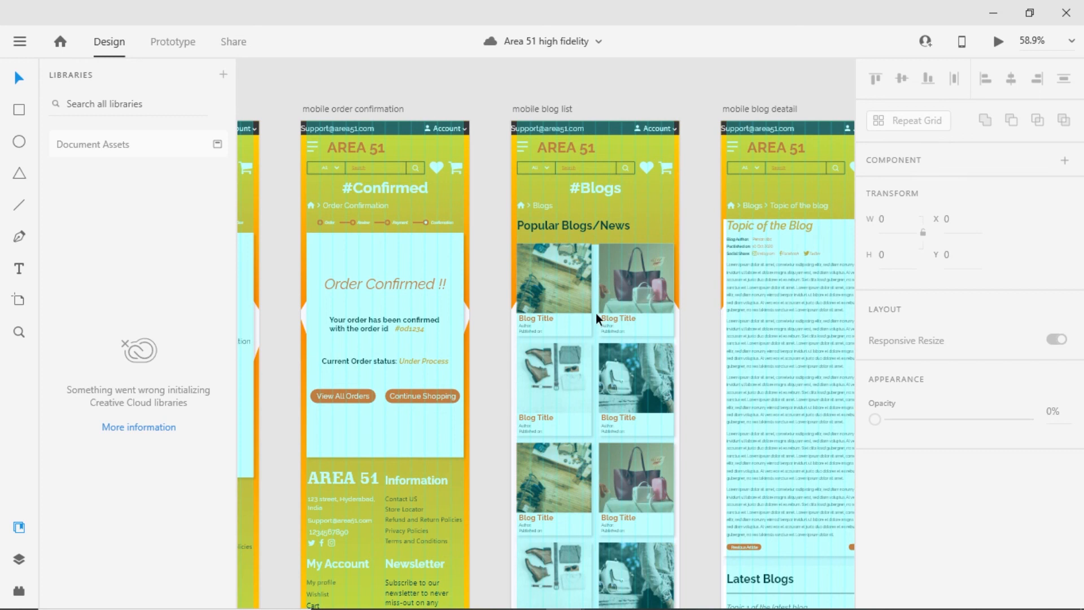
{"action": "scroll", "coordinate": [595, 313], "scroll_direction": "down", "scroll_amount": 6}
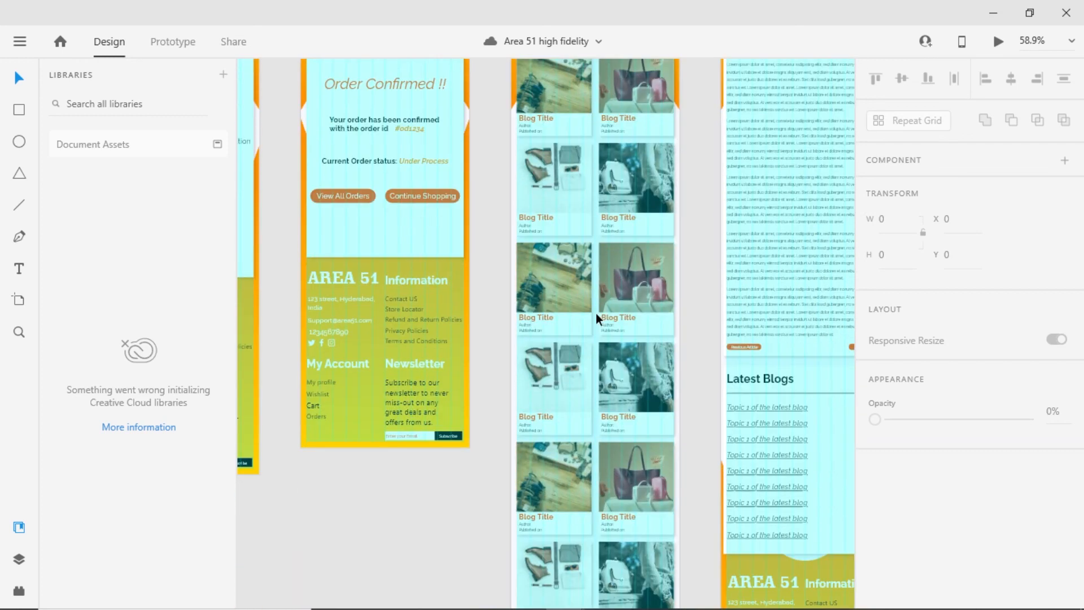
{"action": "scroll", "coordinate": [595, 312], "scroll_direction": "up", "scroll_amount": 6}
{"action": "scroll", "coordinate": [595, 313], "scroll_direction": "right", "scroll_amount": 3}
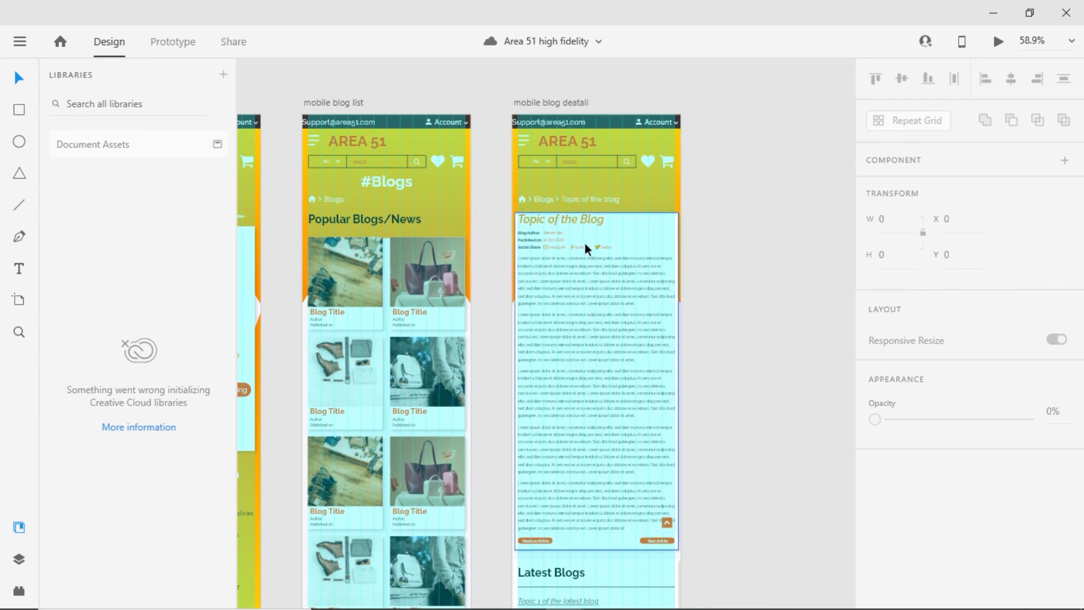
{"action": "scroll", "coordinate": [582, 349], "scroll_direction": "down", "scroll_amount": 4}
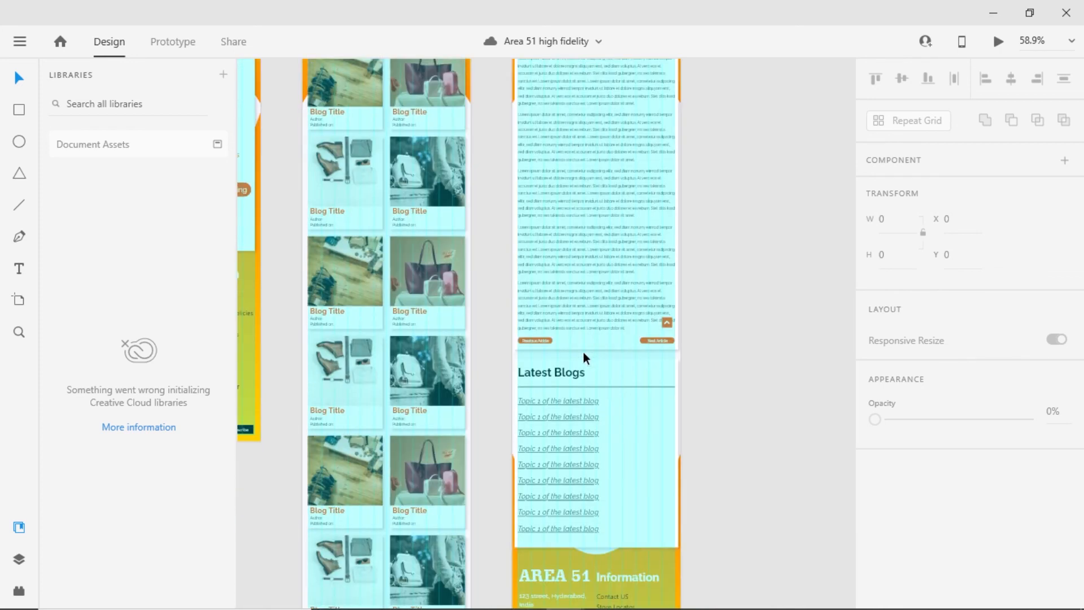
{"action": "scroll", "coordinate": [532, 515], "scroll_direction": "down", "scroll_amount": 5}
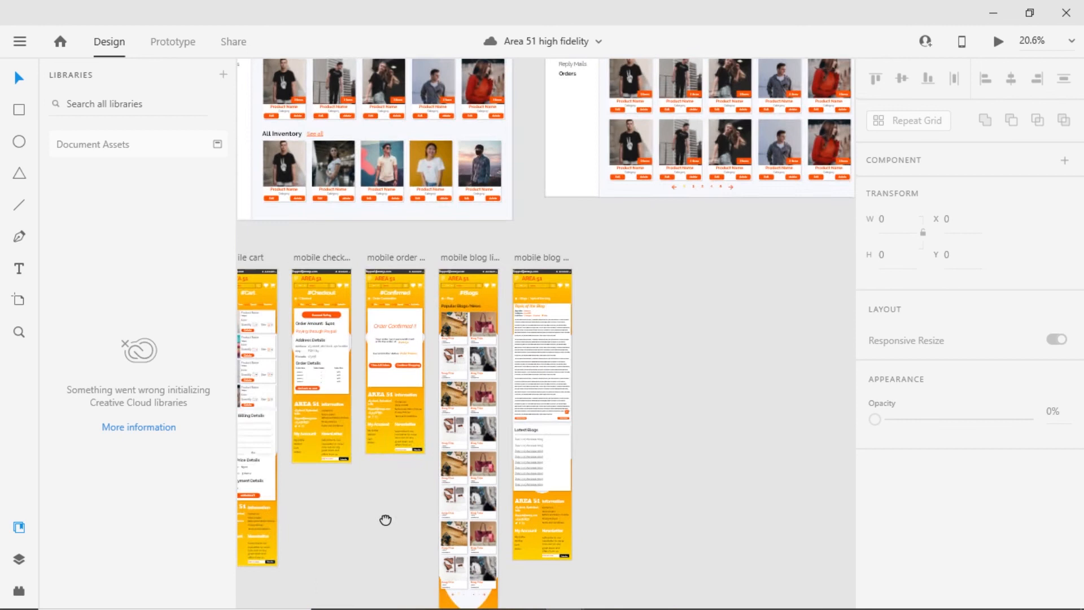
Go to the mobile account group of artboards and review the mobile signup and signin forms.
{"action": "left_click_drag", "start_coordinate": [384, 519], "coordinate": [721, 315]}
{"action": "left_click_drag", "start_coordinate": [404, 501], "coordinate": [768, 245]}
{"action": "left_click_drag", "start_coordinate": [505, 409], "coordinate": [630, 144]}
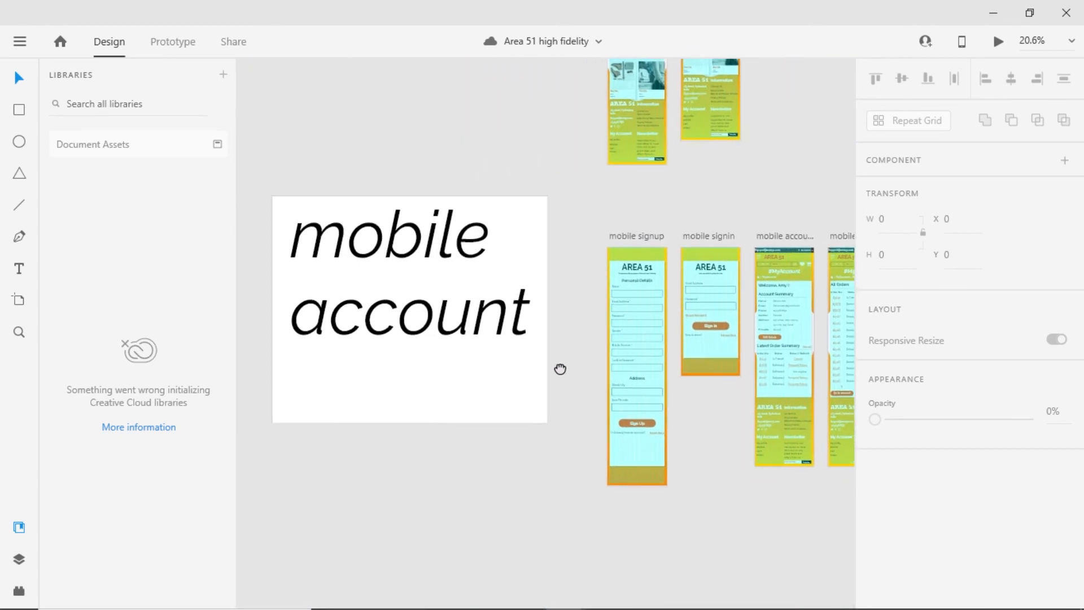
{"action": "left_click_drag", "start_coordinate": [559, 368], "coordinate": [382, 364]}
{"action": "scroll", "coordinate": [456, 309], "scroll_direction": "up", "scroll_amount": 3}
{"action": "scroll", "coordinate": [456, 309], "scroll_direction": "up", "scroll_amount": 4}
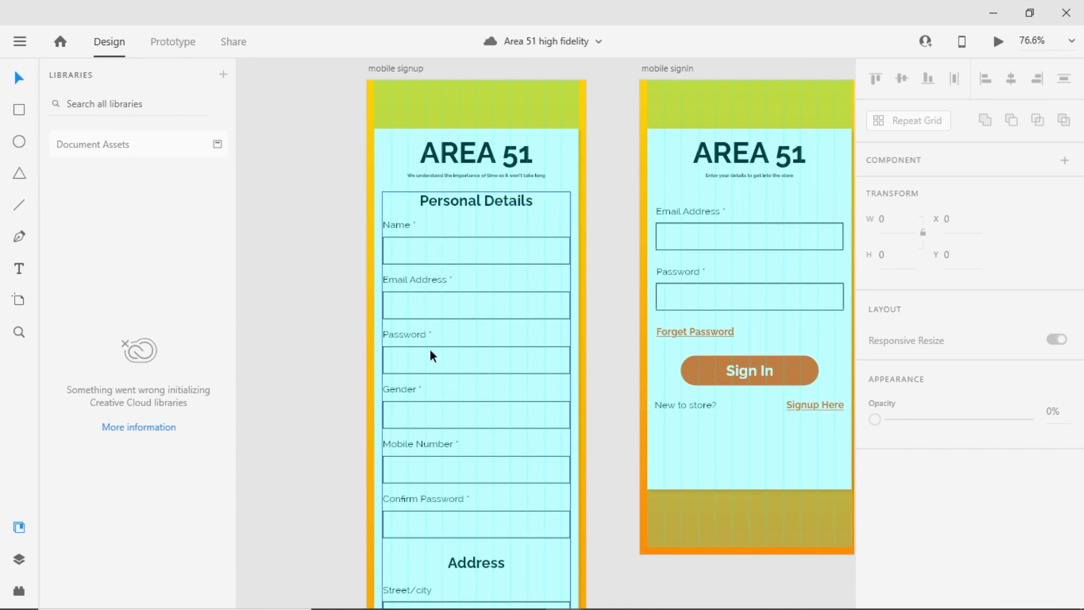
{"action": "scroll", "coordinate": [435, 366], "scroll_direction": "down", "scroll_amount": 2}
{"action": "scroll", "coordinate": [637, 363], "scroll_direction": "up", "scroll_amount": 2}
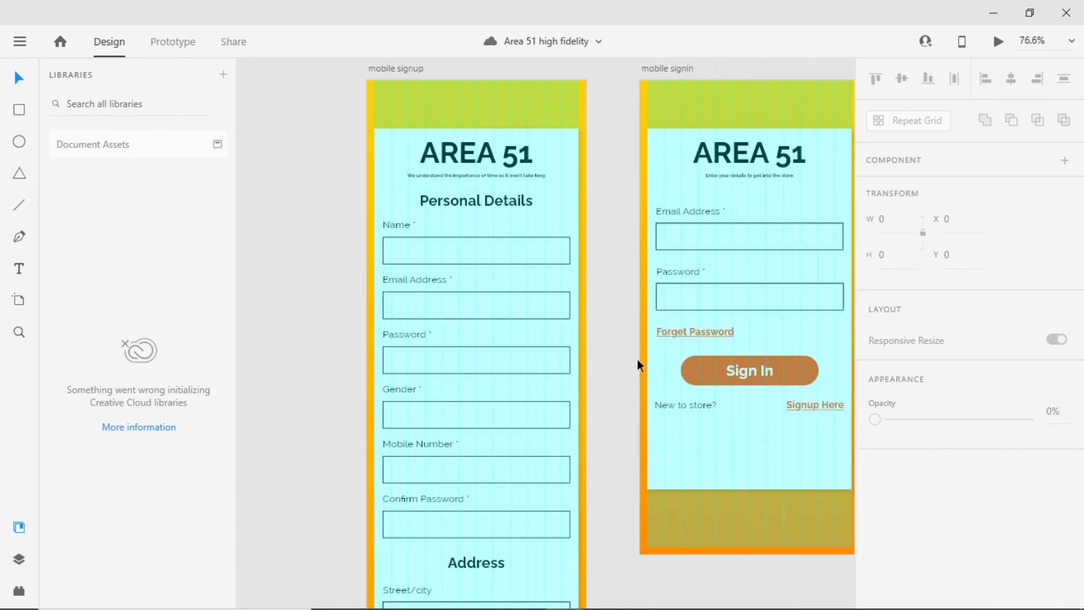
Review the mobile account, my orders and single order summary artboards.
{"action": "scroll", "coordinate": [637, 367], "scroll_direction": "right", "scroll_amount": 5}
{"action": "scroll", "coordinate": [728, 399], "scroll_direction": "right", "scroll_amount": 5}
{"action": "scroll", "coordinate": [728, 399], "scroll_direction": "down", "scroll_amount": 1}
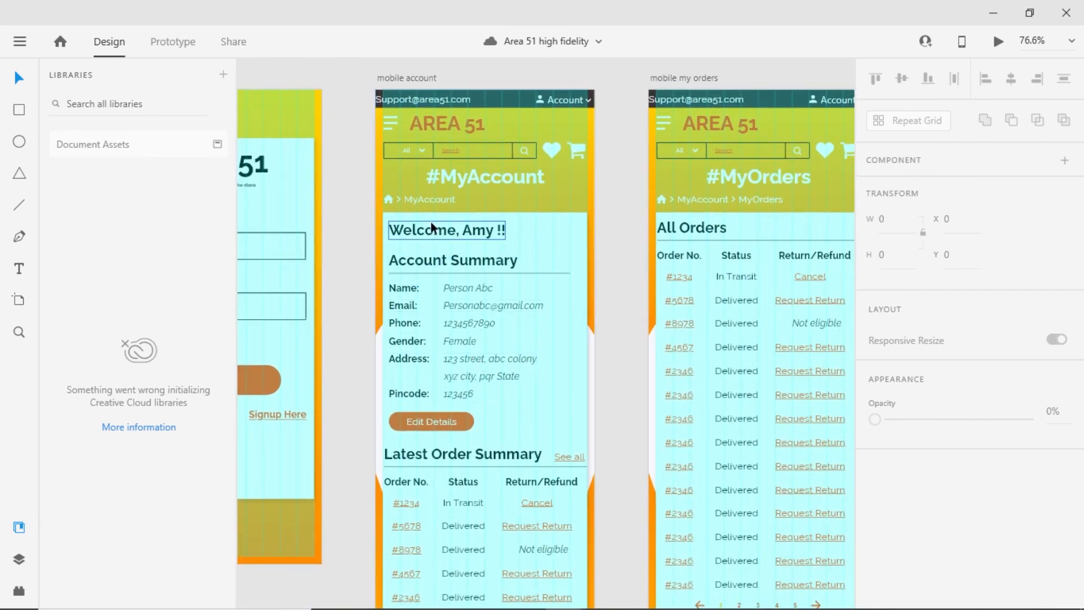
{"action": "scroll", "coordinate": [493, 328], "scroll_direction": "down", "scroll_amount": 6}
{"action": "left_click_drag", "start_coordinate": [694, 259], "coordinate": [491, 408]}
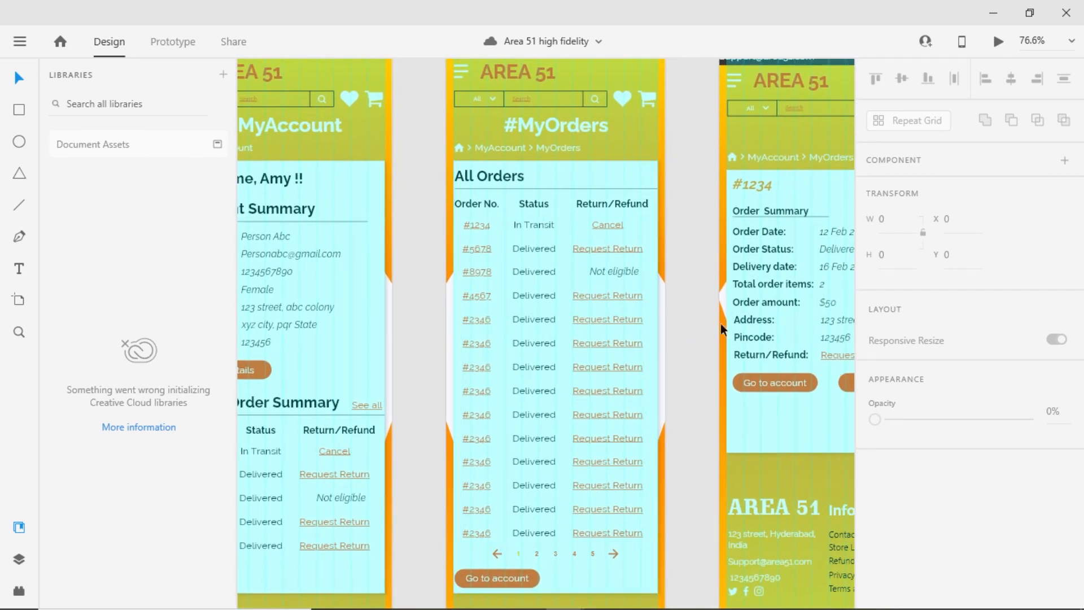
{"action": "left_click_drag", "start_coordinate": [787, 287], "coordinate": [444, 294]}
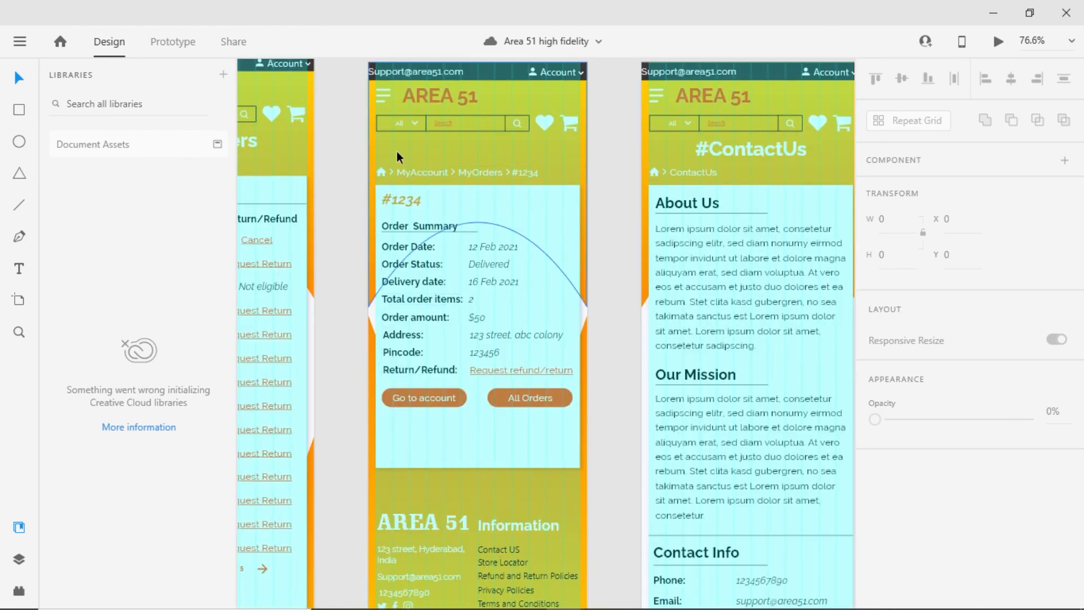
Review the mobile ContactUs artboard from About Us through the contact info and email form to the store locator.
{"action": "left_click_drag", "start_coordinate": [619, 273], "coordinate": [409, 260]}
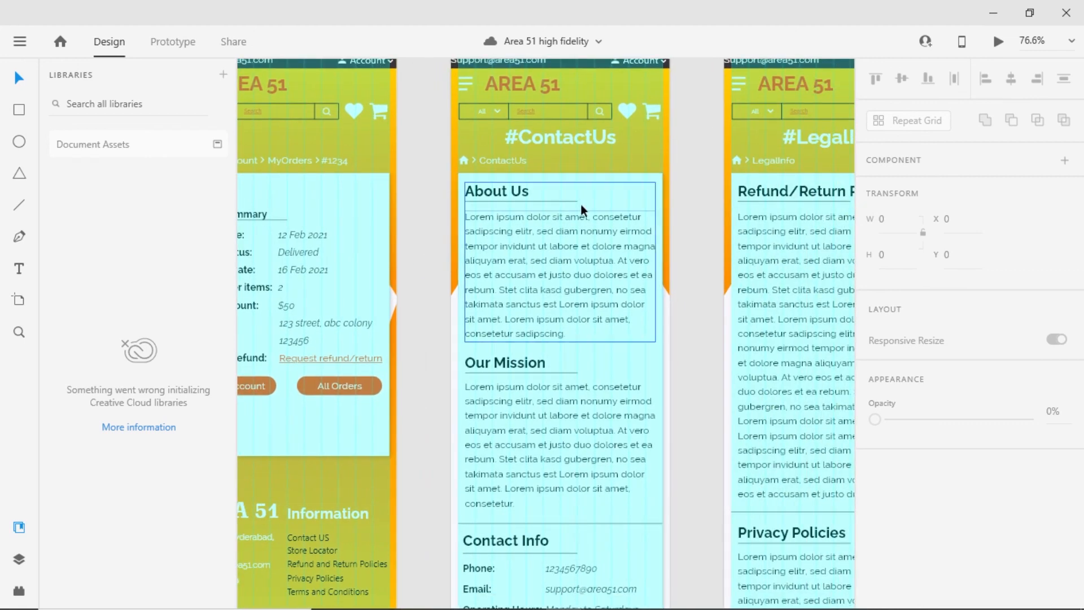
{"action": "scroll", "coordinate": [535, 246], "scroll_direction": "down", "scroll_amount": 3}
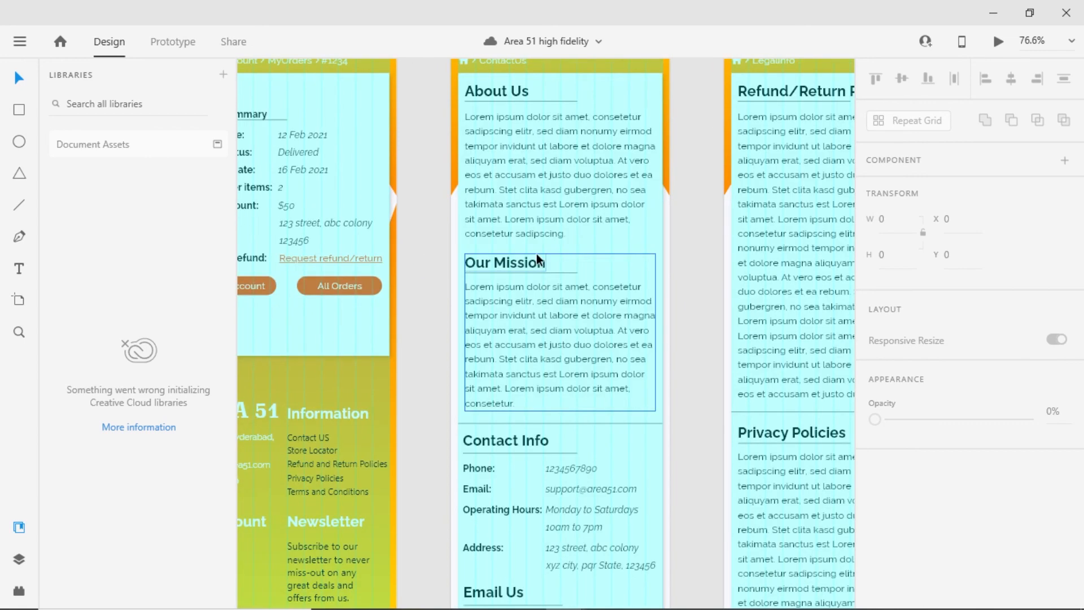
{"action": "scroll", "coordinate": [529, 219], "scroll_direction": "down", "scroll_amount": 10}
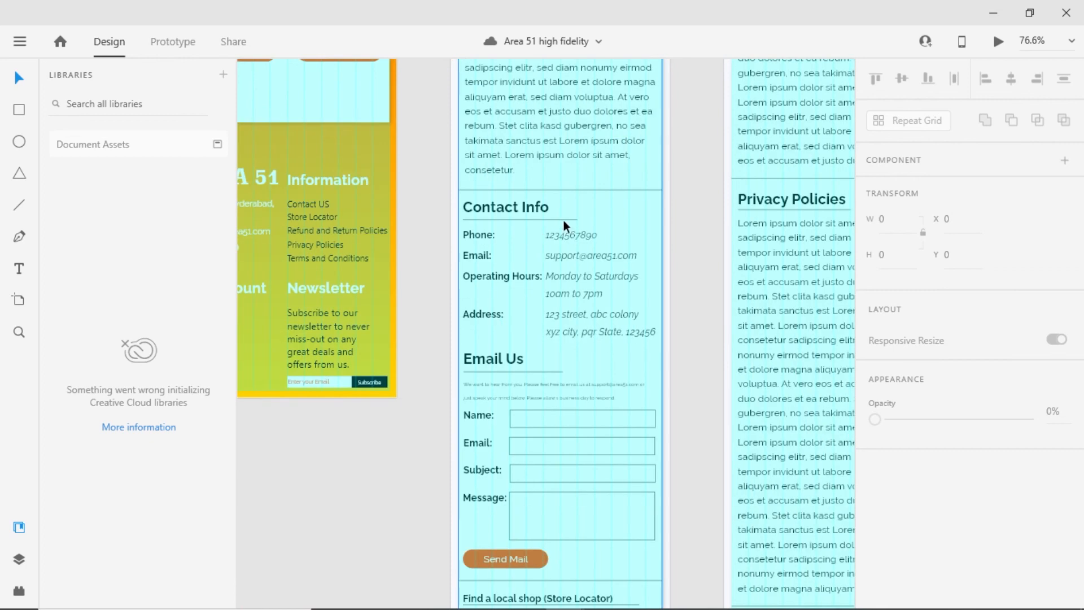
{"action": "scroll", "coordinate": [561, 326], "scroll_direction": "down", "scroll_amount": 6}
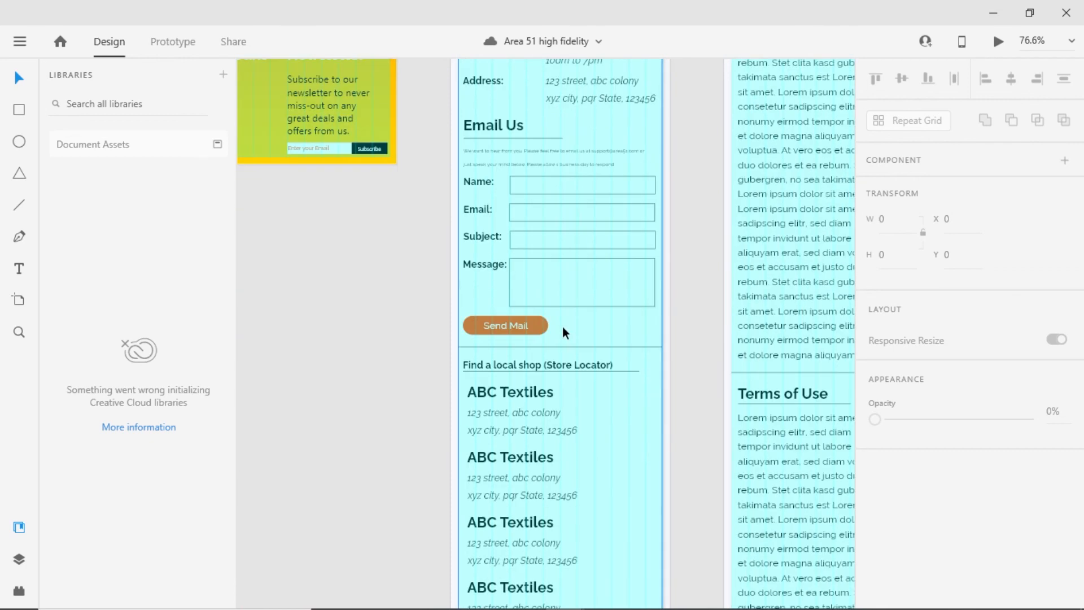
Review the rest of the mobile ContactUs store locator and the refund and privacy policies on the Mobile Legal Info artboard.
{"action": "scroll", "coordinate": [601, 395], "scroll_direction": "down", "scroll_amount": 6}
{"action": "scroll", "coordinate": [607, 380], "scroll_direction": "up", "scroll_amount": 20}
{"action": "left_click_drag", "start_coordinate": [720, 338], "coordinate": [460, 342]}
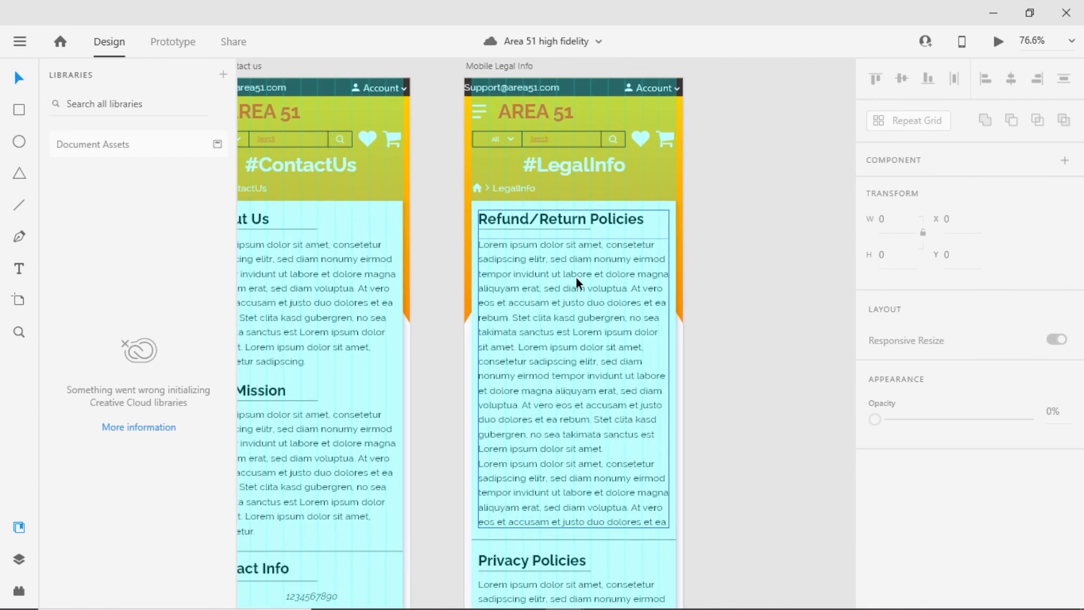
{"action": "scroll", "coordinate": [575, 277], "scroll_direction": "down", "scroll_amount": 13}
{"action": "scroll", "coordinate": [579, 292], "scroll_direction": "down", "scroll_amount": 4}
Review the mobile seller dashboard artboards, including the open navigation menu and the Admin dropdown variants.
{"action": "left_click_drag", "start_coordinate": [303, 516], "coordinate": [612, 367]}
{"action": "left_click_drag", "start_coordinate": [539, 393], "coordinate": [751, 316]}
{"action": "scroll", "coordinate": [480, 169], "scroll_direction": "up", "scroll_amount": 3}
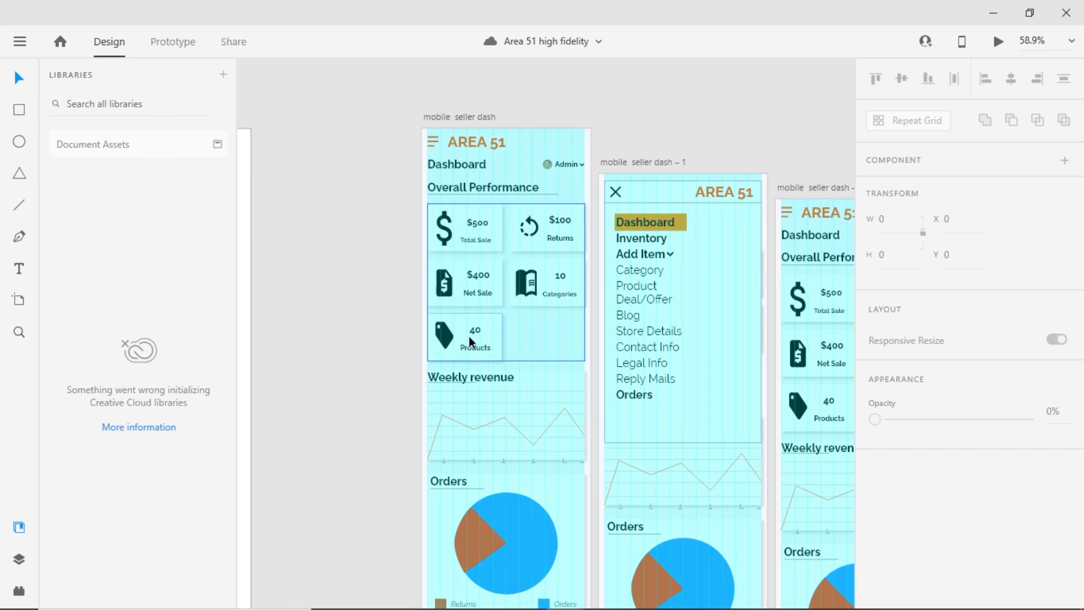
{"action": "scroll", "coordinate": [524, 340], "scroll_direction": "down", "scroll_amount": 2}
{"action": "scroll", "coordinate": [524, 341], "scroll_direction": "down", "scroll_amount": 5}
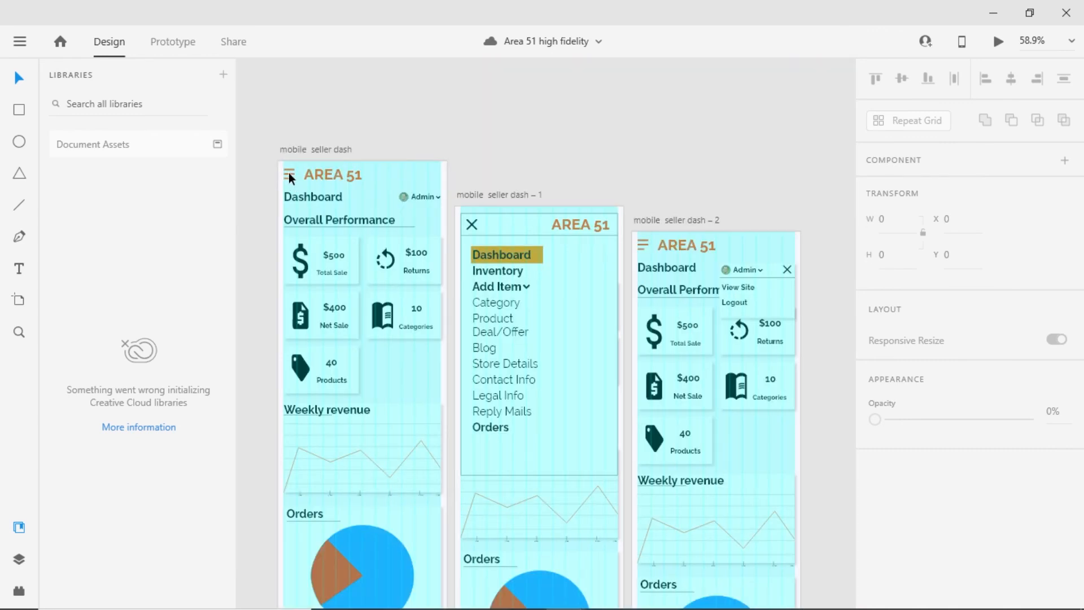
Review the mobile seller inventory, all inventory, orders and all orders artboards.
{"action": "left_click_drag", "start_coordinate": [673, 439], "coordinate": [563, 334]}
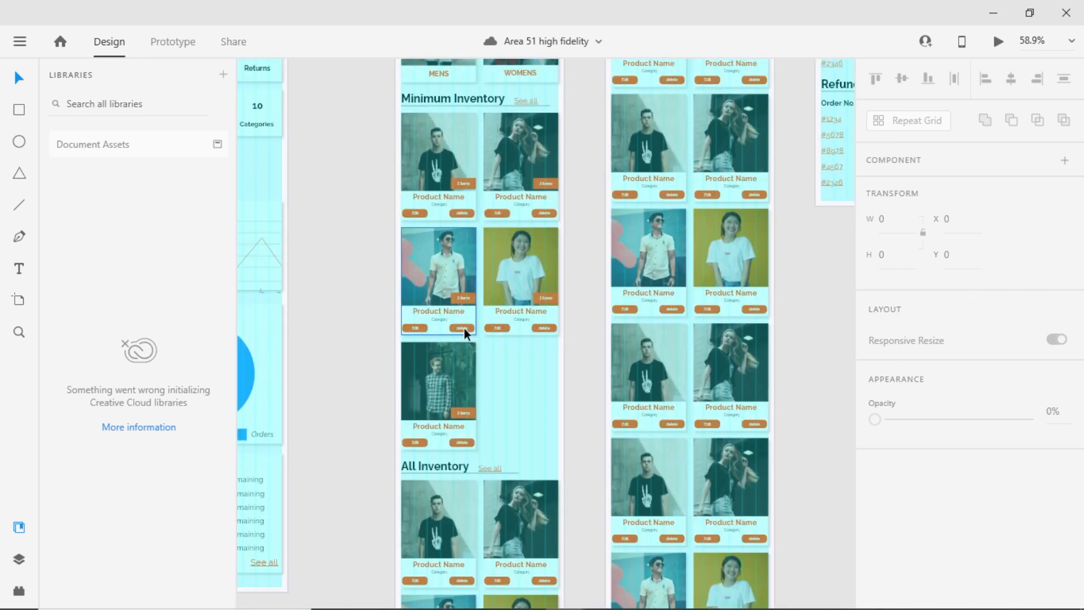
{"action": "scroll", "coordinate": [483, 311], "scroll_direction": "right", "scroll_amount": 5}
{"action": "scroll", "coordinate": [483, 311], "scroll_direction": "down", "scroll_amount": 1}
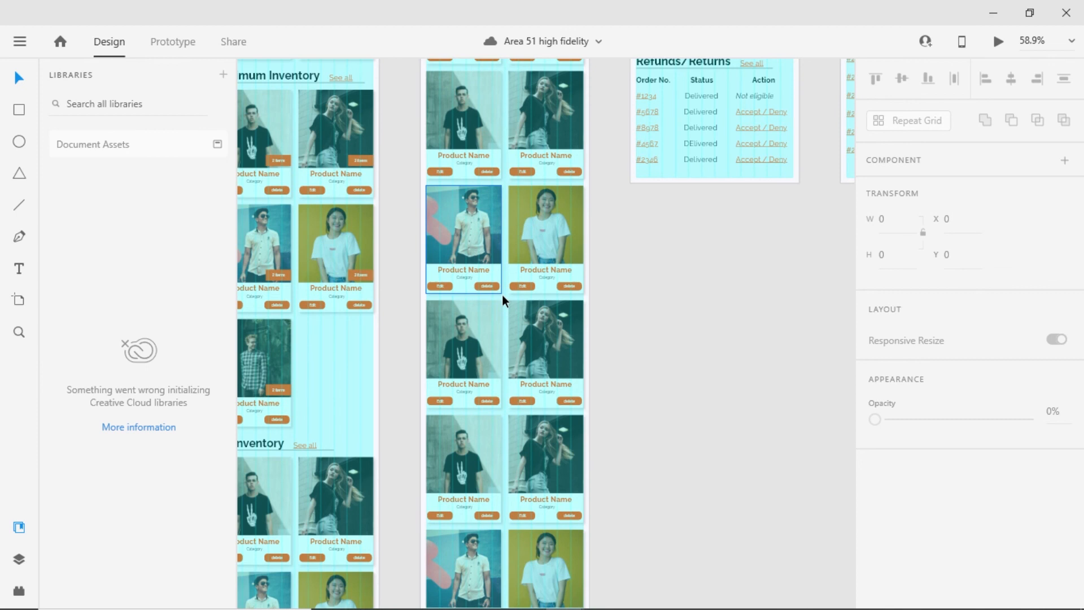
{"action": "scroll", "coordinate": [502, 295], "scroll_direction": "up", "scroll_amount": 7}
{"action": "scroll", "coordinate": [502, 295], "scroll_direction": "right", "scroll_amount": 4}
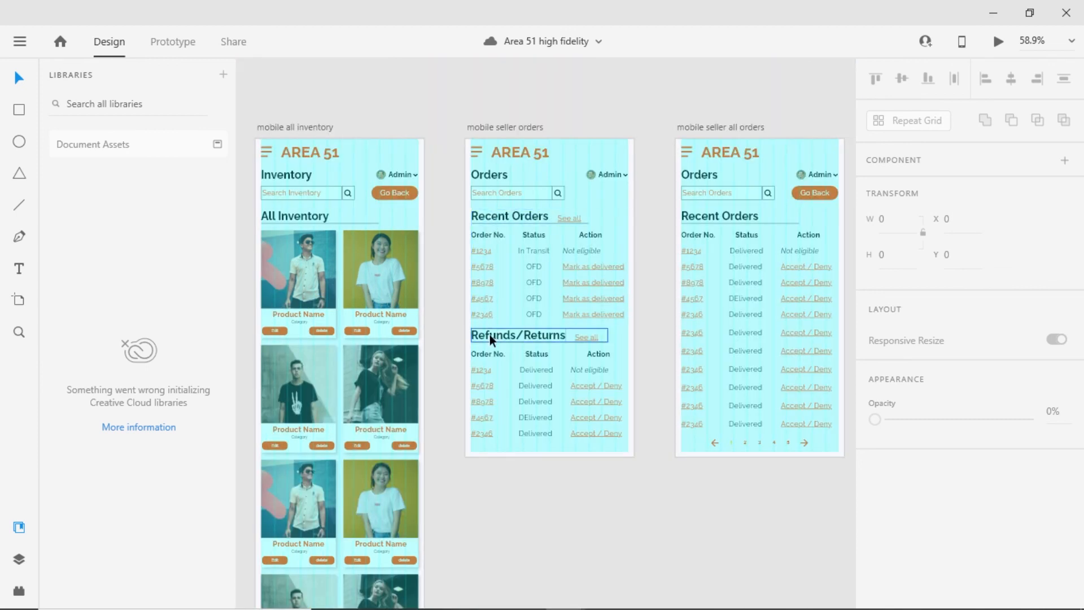
{"action": "scroll", "coordinate": [489, 334], "scroll_direction": "right", "scroll_amount": 9}
{"action": "scroll", "coordinate": [489, 335], "scroll_direction": "up", "scroll_amount": 1}
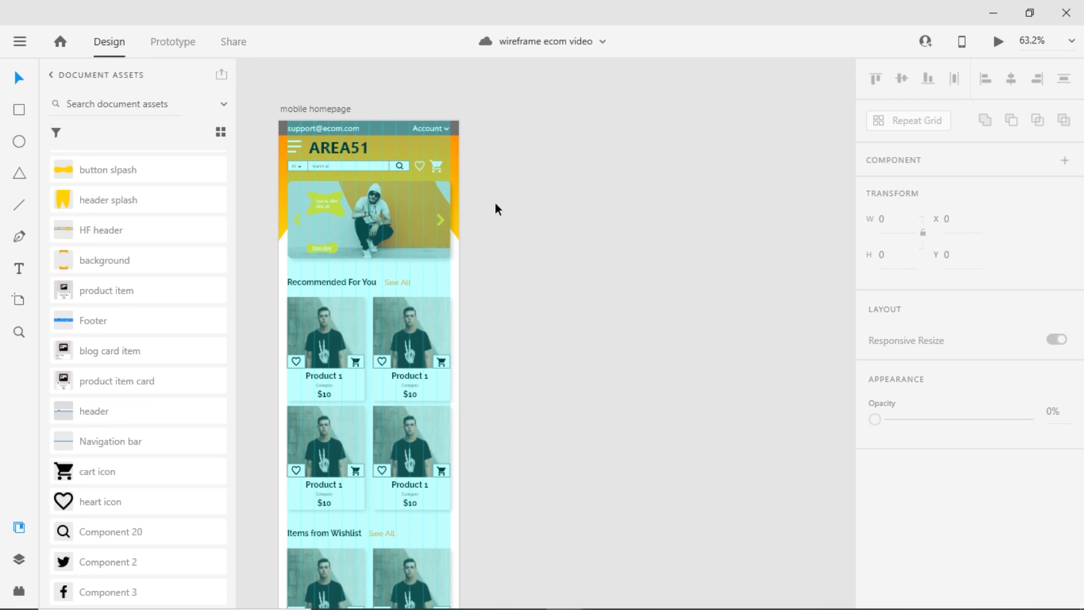
Duplicate the homepage hf artboard in the wireframe ecom video document.
{"action": "scroll", "coordinate": [490, 205], "scroll_direction": "down", "scroll_amount": 3}
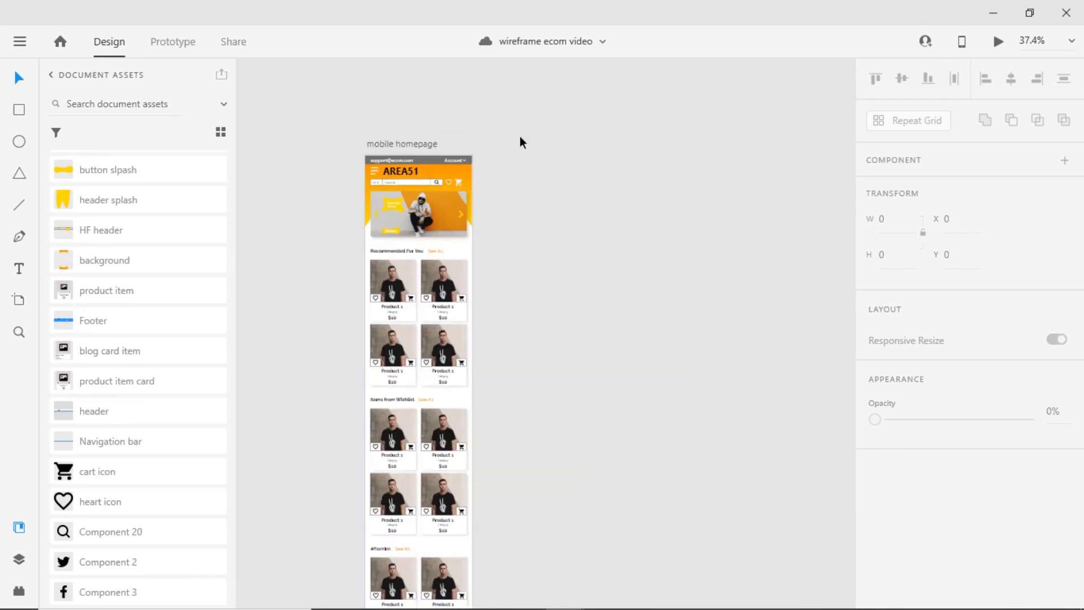
{"action": "scroll", "coordinate": [520, 140], "scroll_direction": "up", "scroll_amount": 3}
{"action": "scroll", "coordinate": [484, 269], "scroll_direction": "down", "scroll_amount": 3}
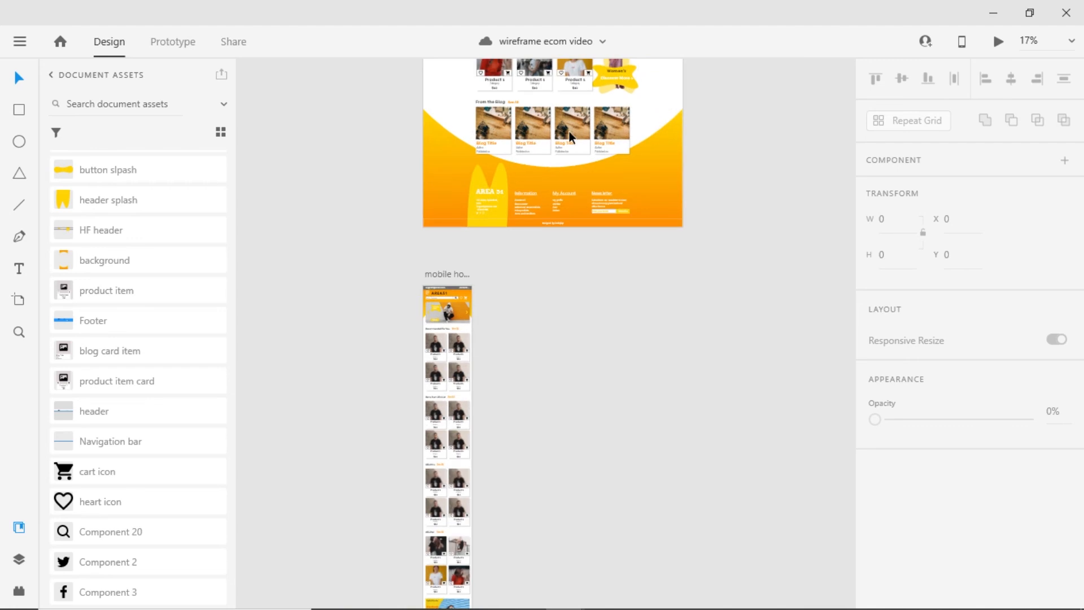
{"action": "scroll", "coordinate": [568, 131], "scroll_direction": "up", "scroll_amount": 5}
{"action": "scroll", "coordinate": [385, 80], "scroll_direction": "up", "scroll_amount": 2}
{"action": "scroll", "coordinate": [351, 171], "scroll_direction": "up", "scroll_amount": 2}
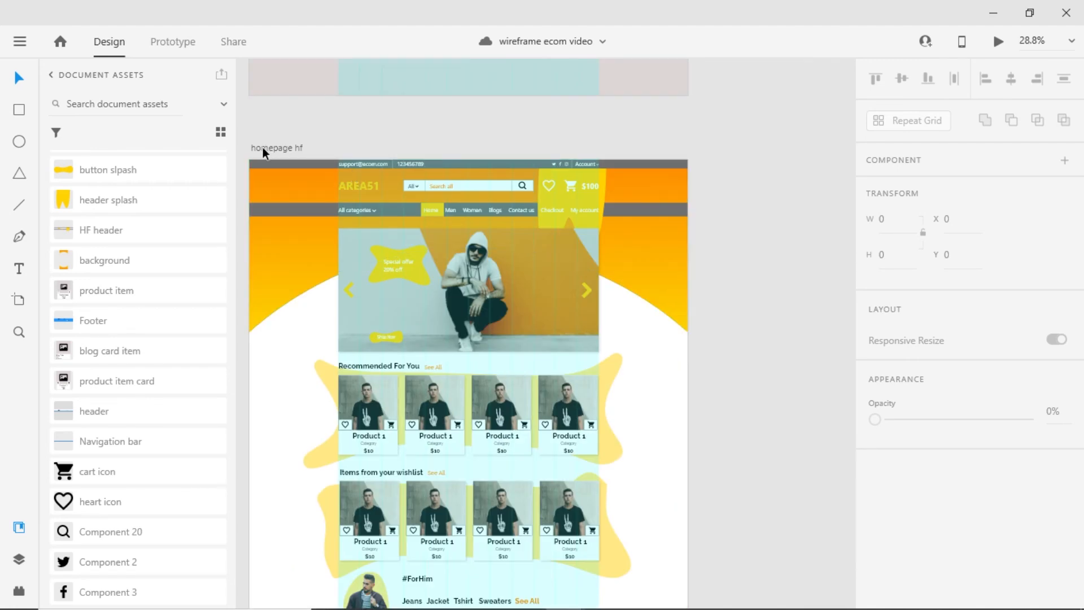
{"action": "key", "text": "ctrl+d"}
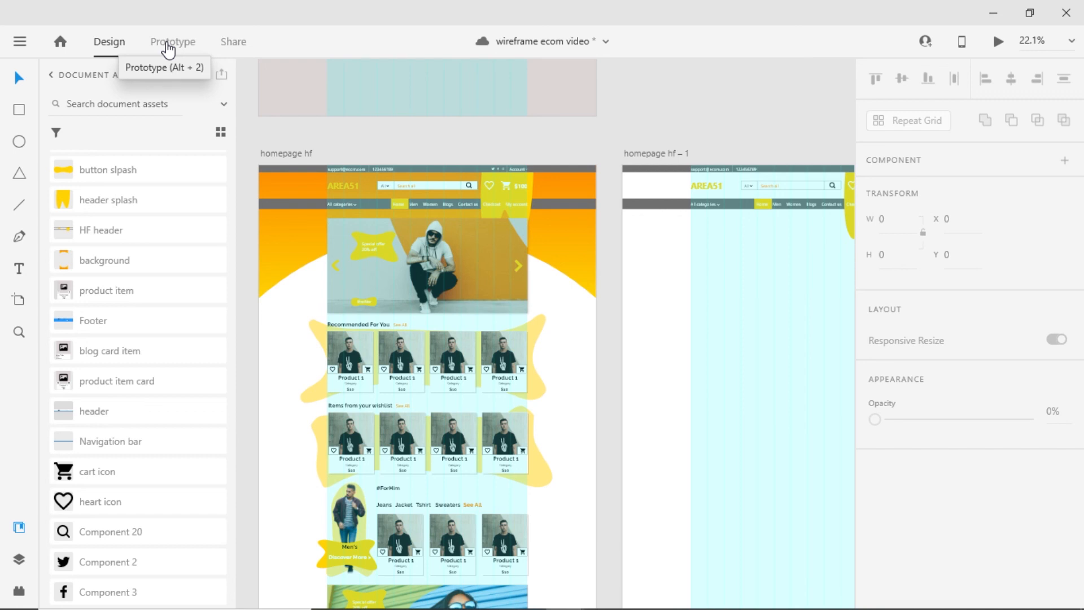
Switch to prototyping and link the hero banner's Shop Now button to the homepage hf – 1 artboard.
{"action": "left_click", "coordinate": [169, 43]}
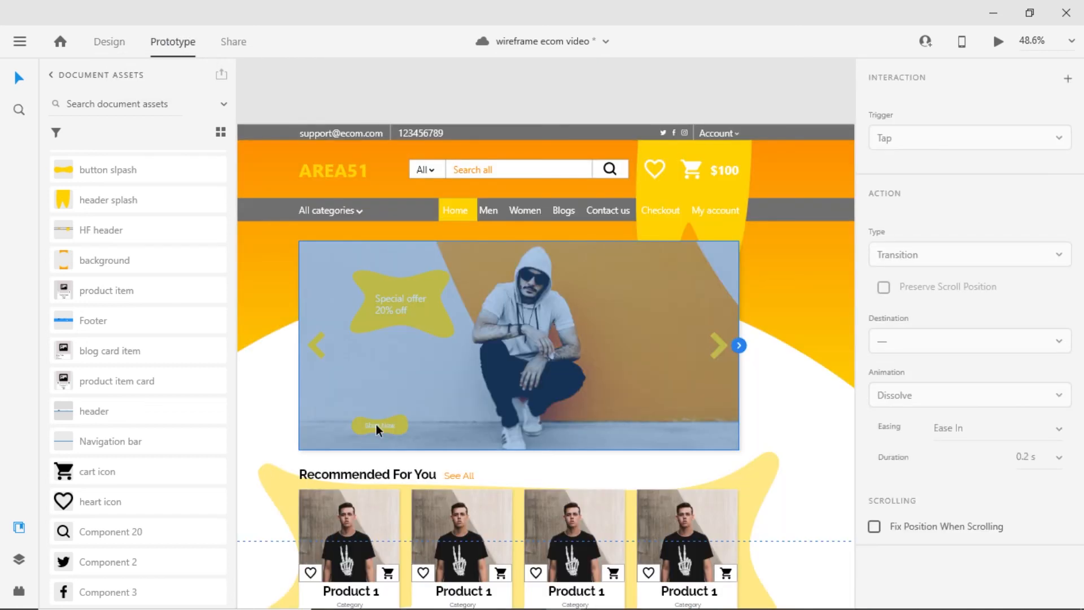
{"action": "double_click", "coordinate": [376, 424]}
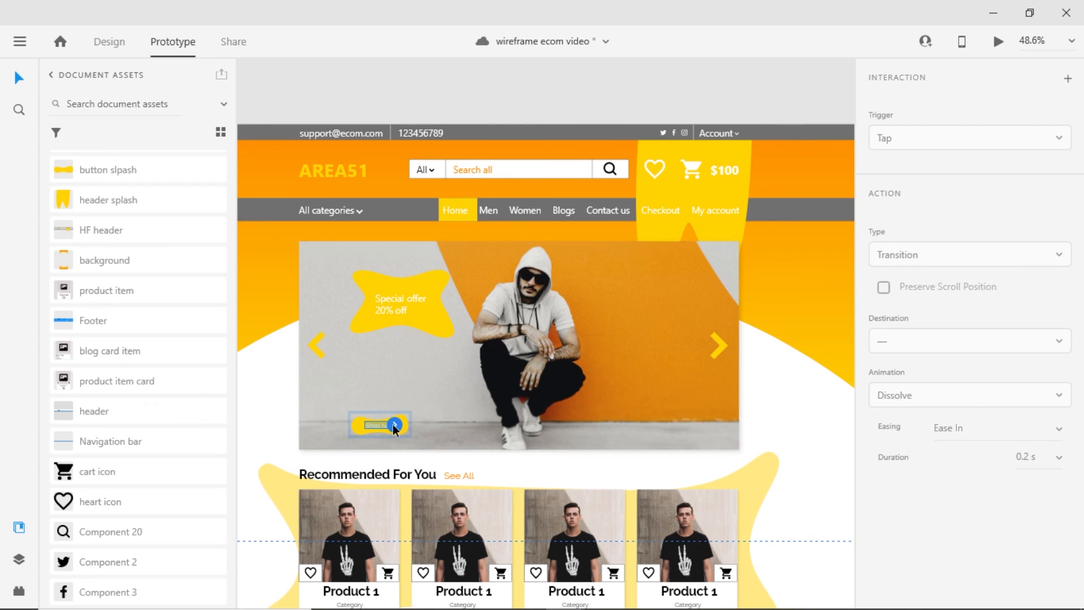
{"action": "left_click_drag", "start_coordinate": [394, 424], "coordinate": [779, 295]}
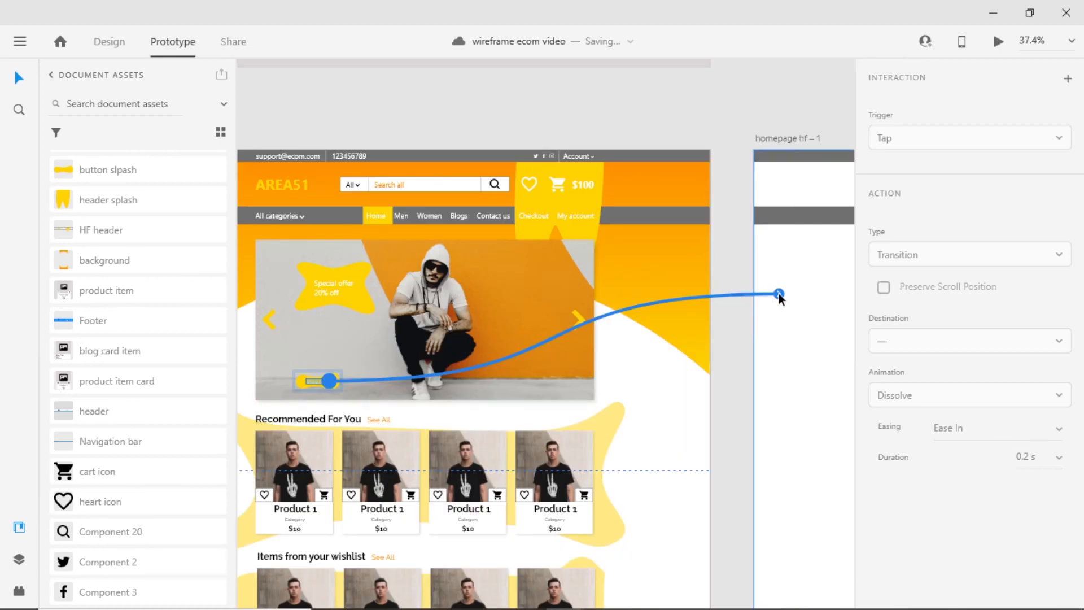
{"action": "left_click_drag", "start_coordinate": [779, 295], "coordinate": [625, 312]}
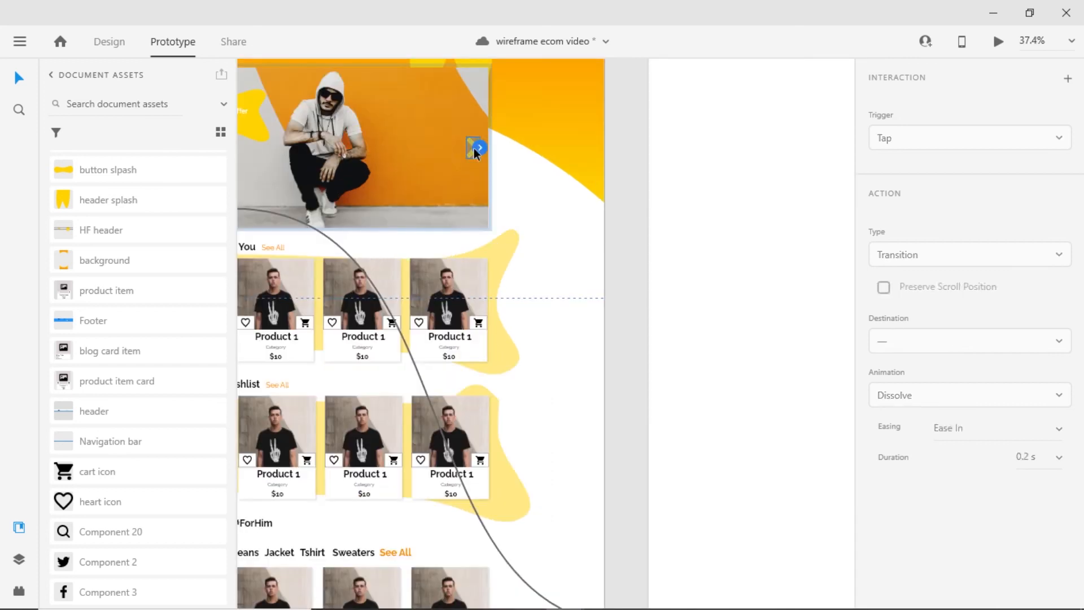
Link the hero banner's next arrow to the homepage hf – 1 artboard with a Tap trigger and Dissolve transition.
{"action": "left_click", "coordinate": [476, 148]}
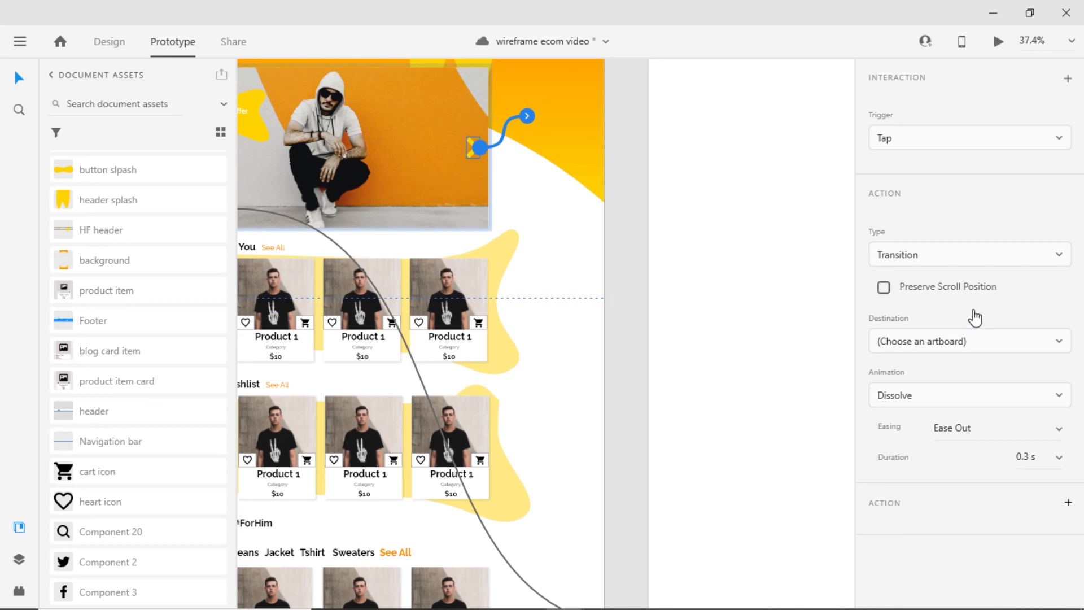
{"action": "left_click", "coordinate": [967, 344]}
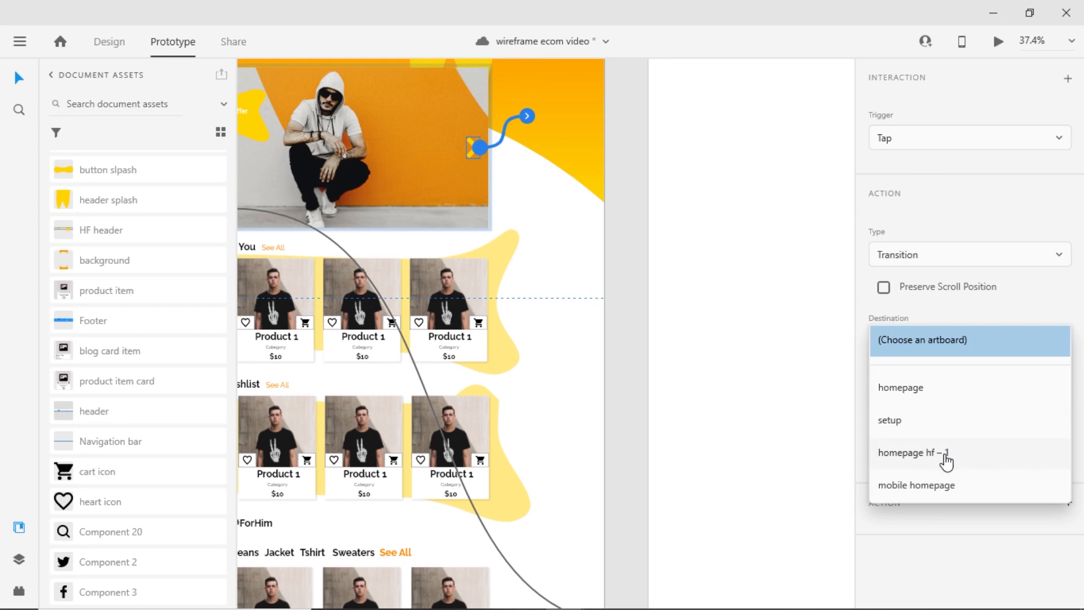
{"action": "left_click", "coordinate": [946, 455]}
{"action": "scroll", "coordinate": [728, 331], "scroll_direction": "down", "scroll_amount": 1}
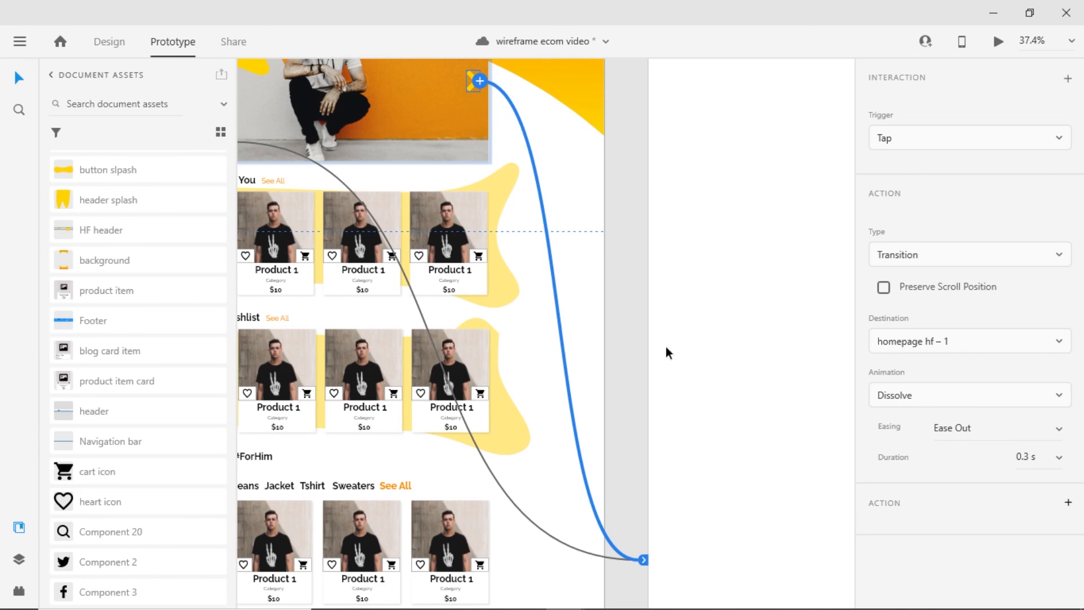
Examine the trigger and action type options available for the Shop Now interaction.
{"action": "scroll", "coordinate": [639, 394], "scroll_direction": "up", "scroll_amount": 1}
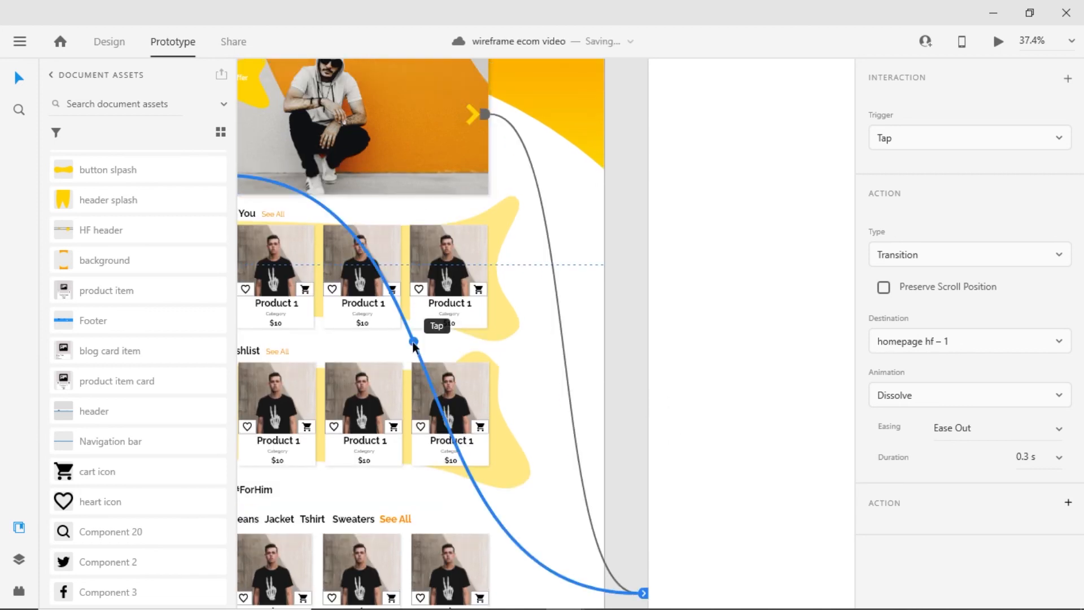
{"action": "left_click", "coordinate": [932, 143]}
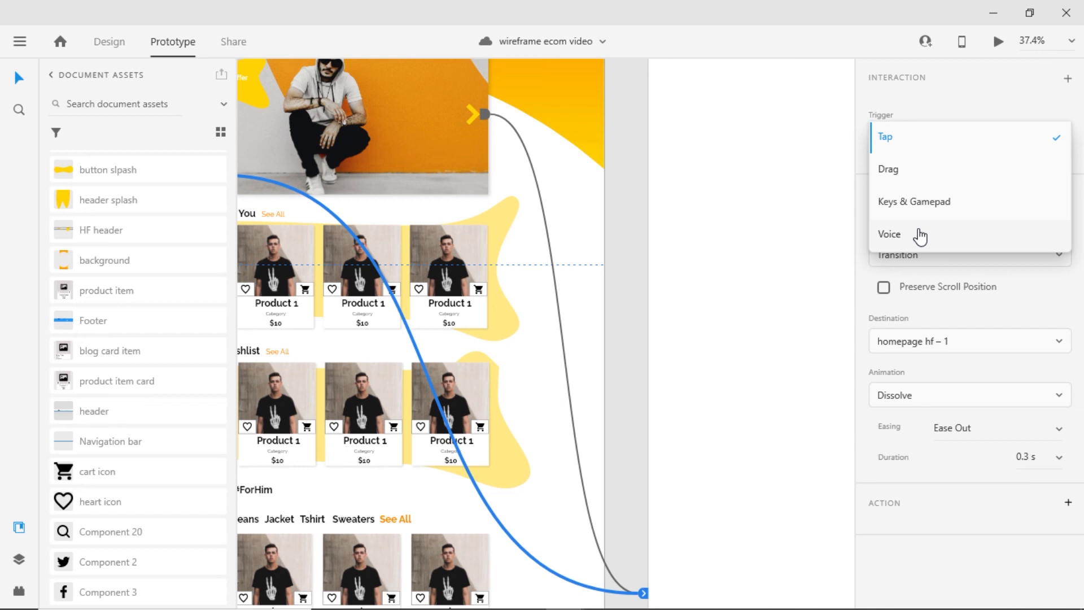
{"action": "left_click", "coordinate": [947, 102]}
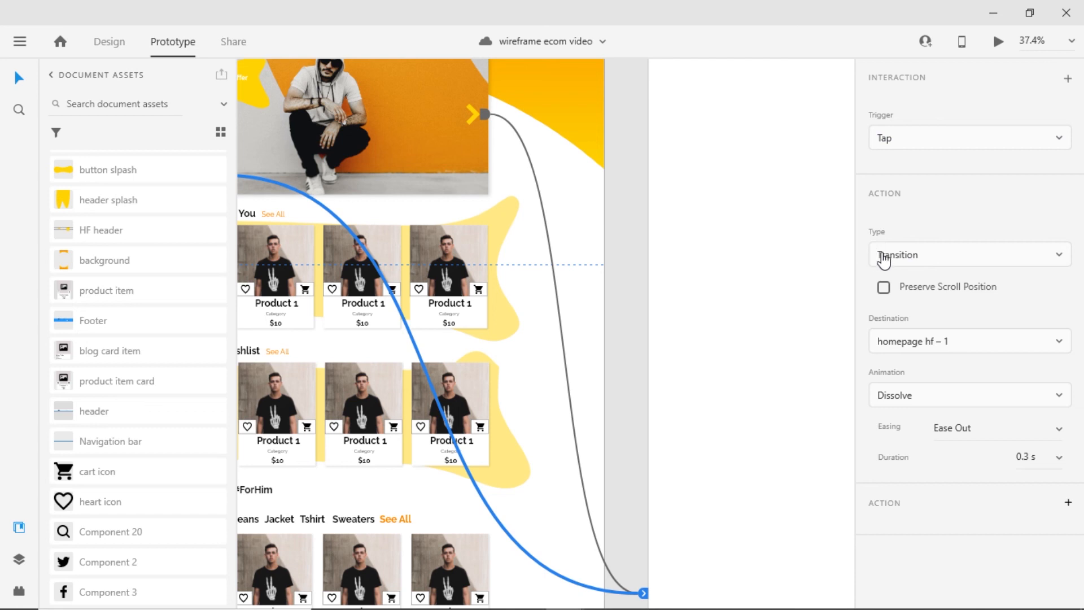
{"action": "left_click", "coordinate": [944, 255]}
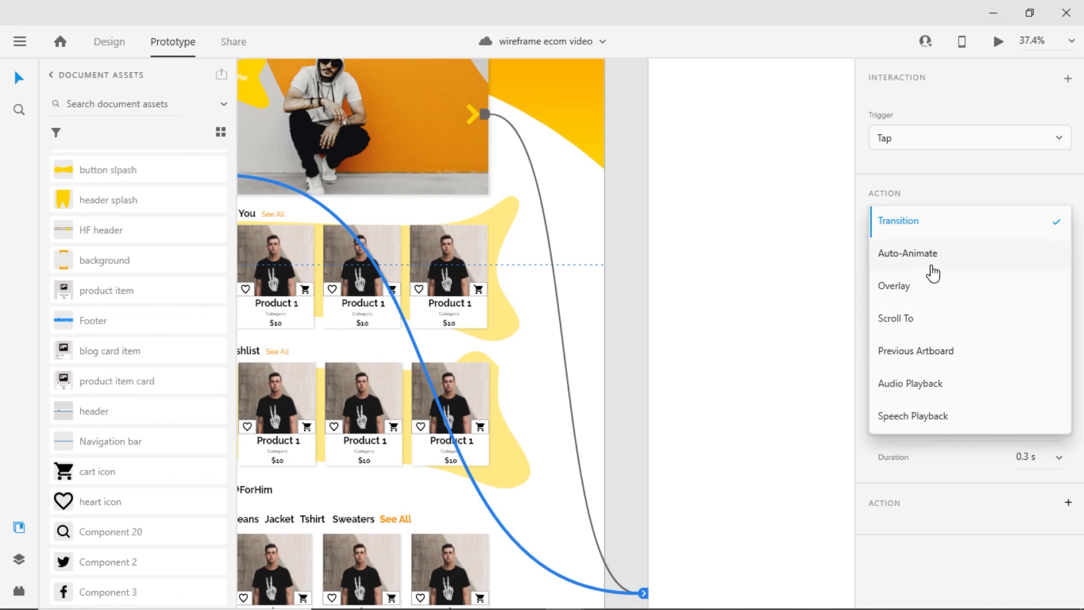
{"action": "left_click", "coordinate": [942, 221]}
{"action": "left_click", "coordinate": [930, 249]}
{"action": "left_click", "coordinate": [937, 186]}
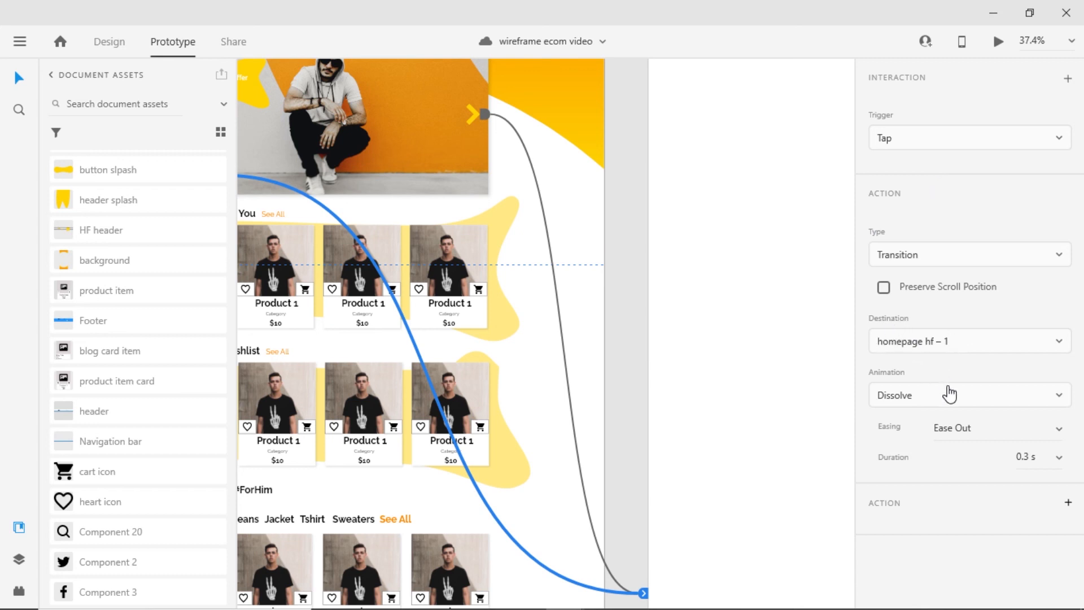
Examine the animation and easing options for the Shop Now interaction, leaving the settings as they are.
{"action": "left_click", "coordinate": [926, 400]}
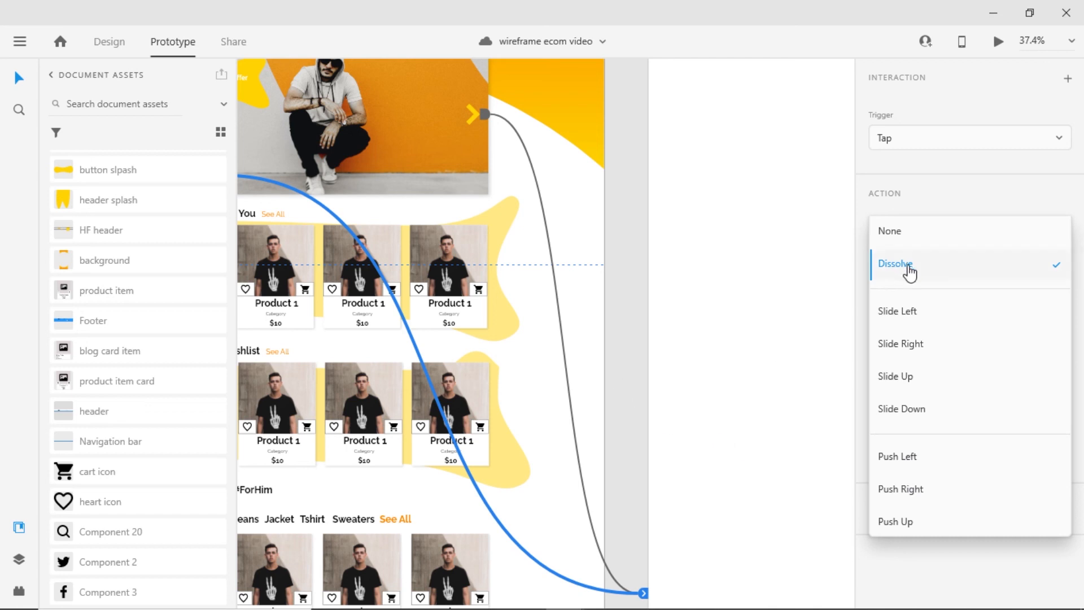
{"action": "left_click", "coordinate": [618, 356]}
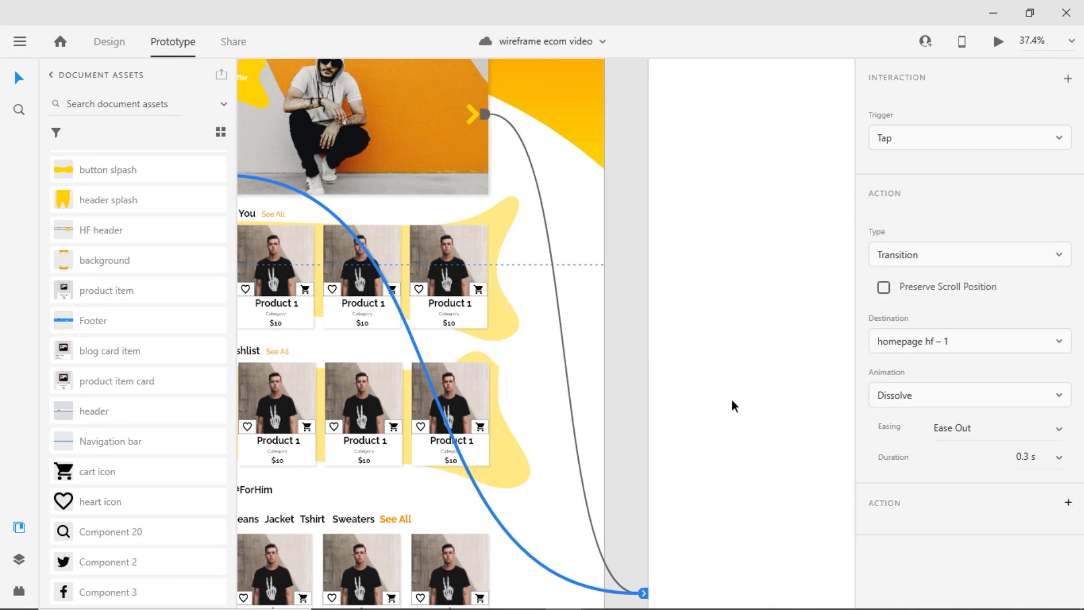
{"action": "left_click", "coordinate": [1059, 432]}
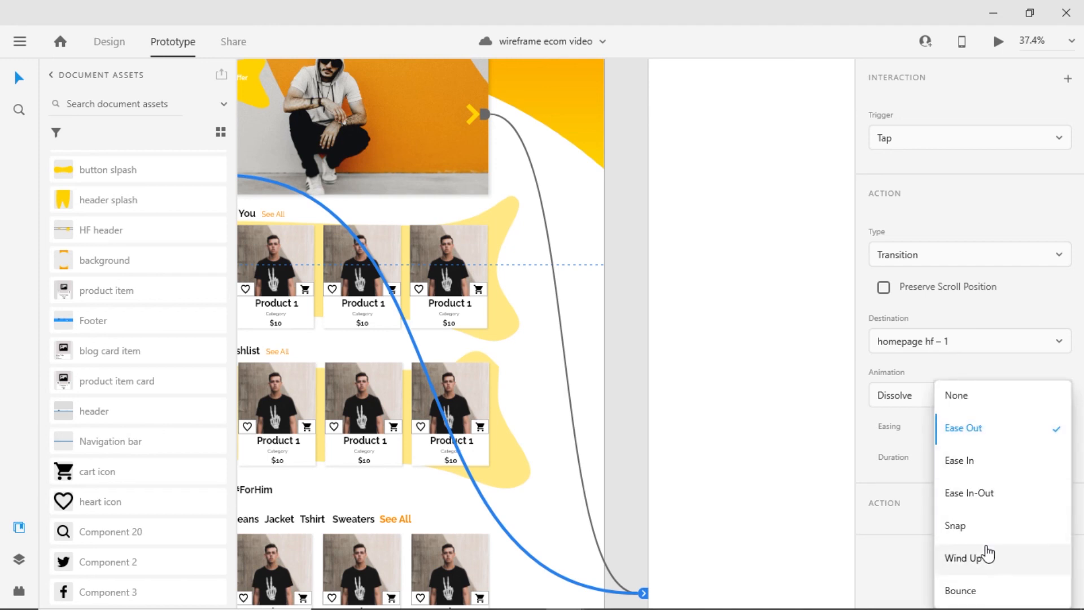
{"action": "key", "text": "Escape"}
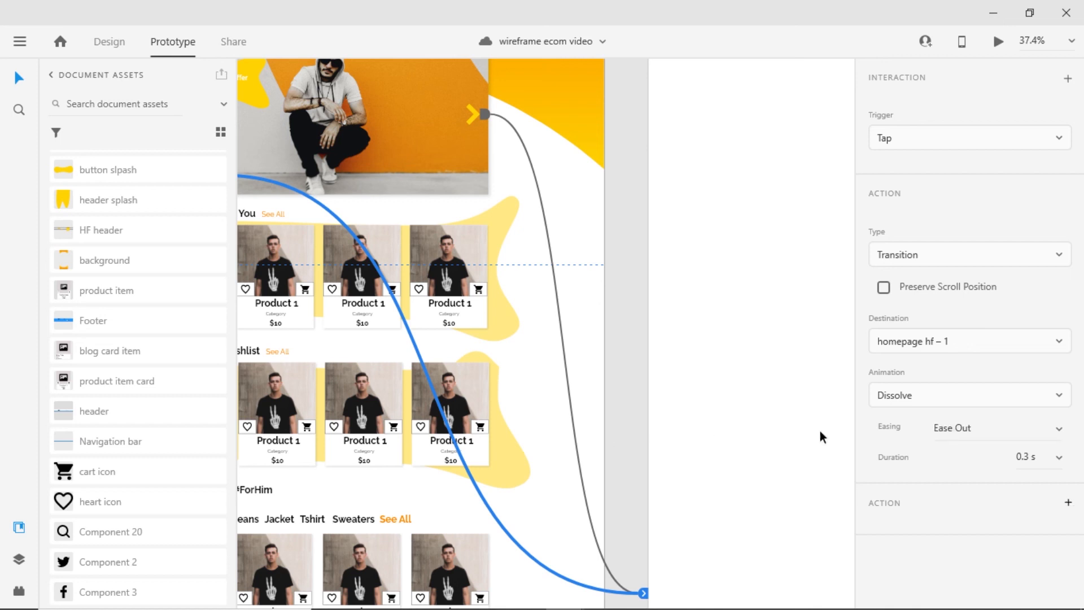
{"action": "left_click", "coordinate": [616, 362]}
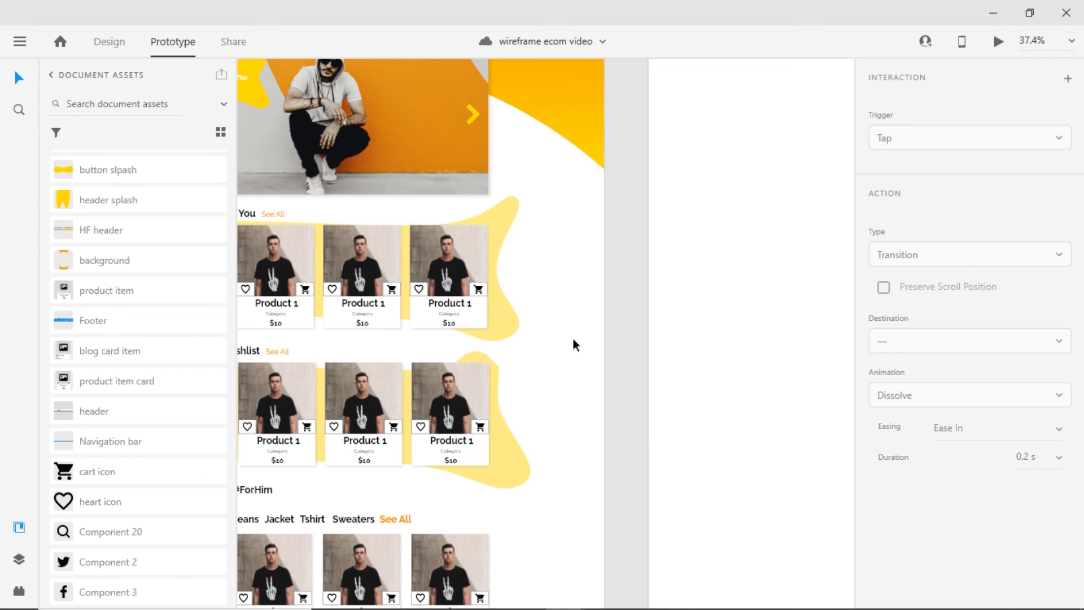
Preview the homepage hf prototype, test the Shop Now link and look through the destination page, ending with the preview closed.
{"action": "left_click", "coordinate": [573, 339]}
{"action": "key", "text": "ctrl+Return"}
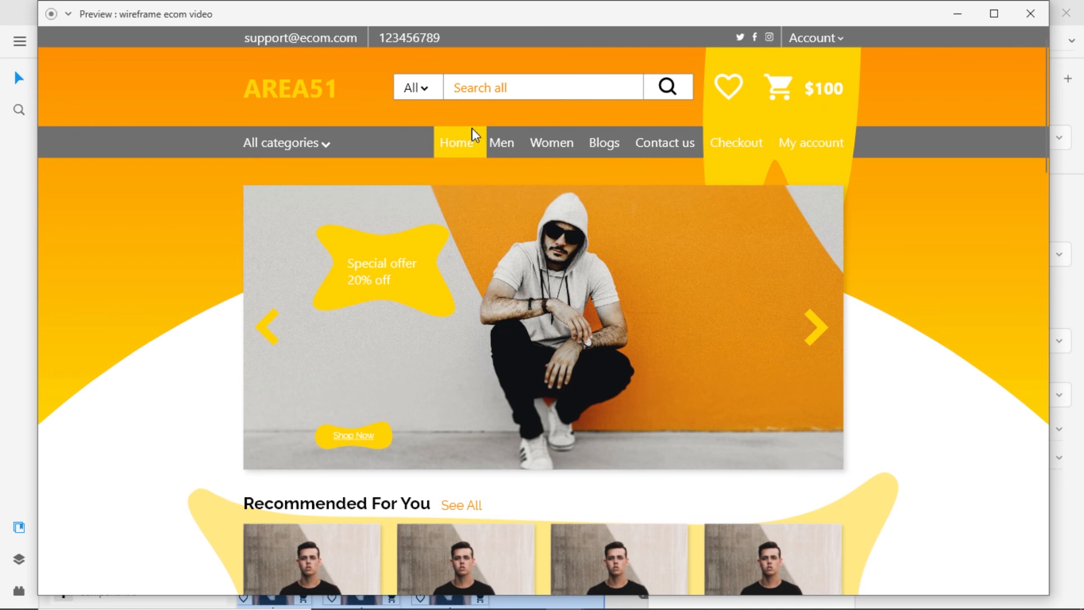
{"action": "left_click", "coordinate": [352, 435]}
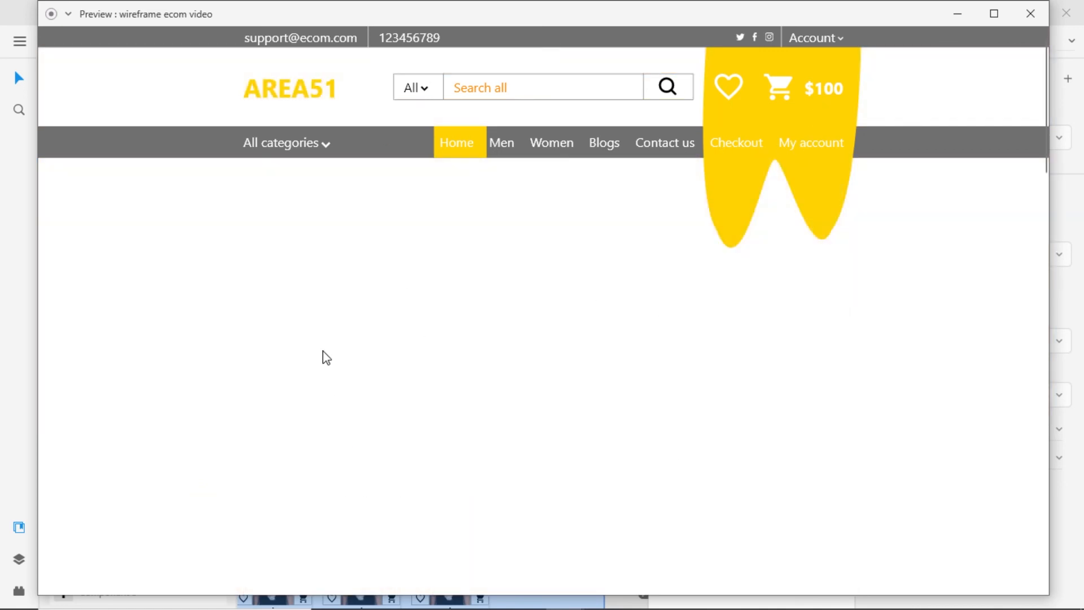
{"action": "scroll", "coordinate": [528, 346], "scroll_direction": "down", "scroll_amount": 10}
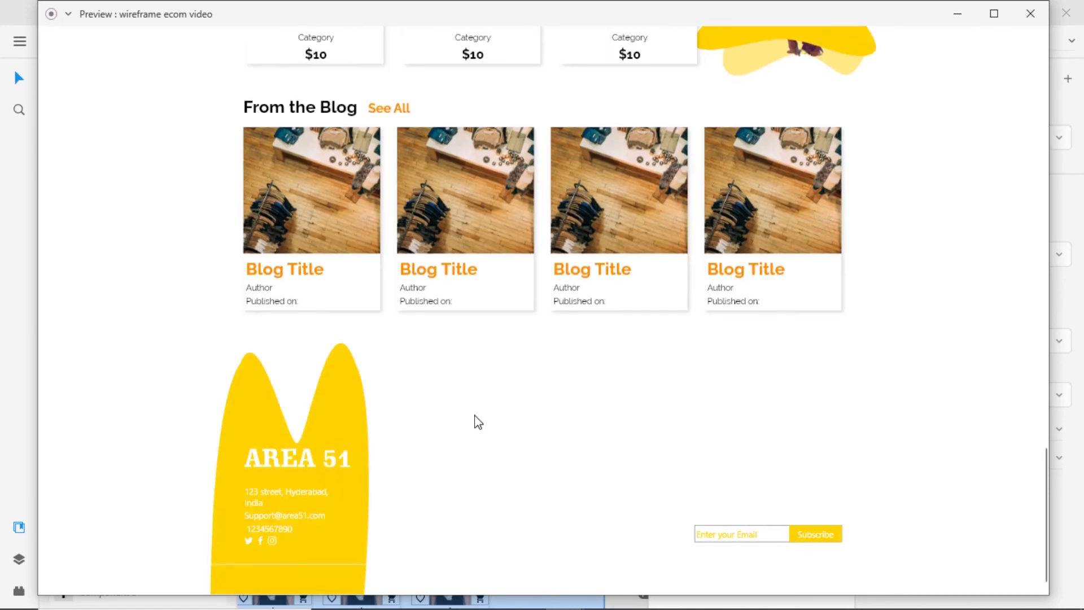
{"action": "scroll", "coordinate": [485, 353], "scroll_direction": "up", "scroll_amount": 10}
{"action": "scroll", "coordinate": [462, 355], "scroll_direction": "down", "scroll_amount": 9}
{"action": "scroll", "coordinate": [490, 420], "scroll_direction": "up", "scroll_amount": 10}
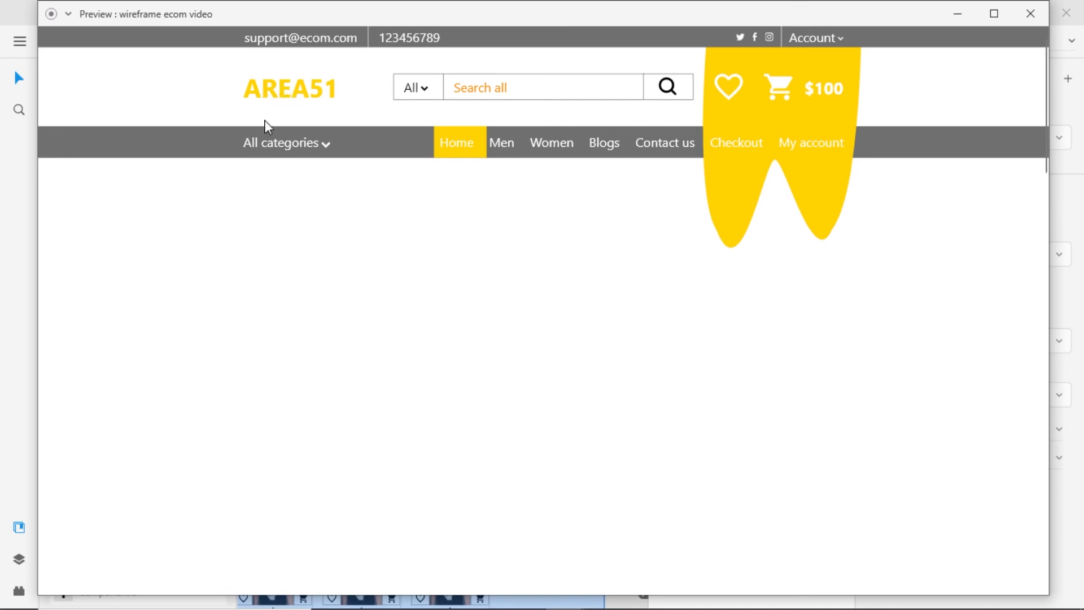
{"action": "left_click", "coordinate": [1029, 14]}
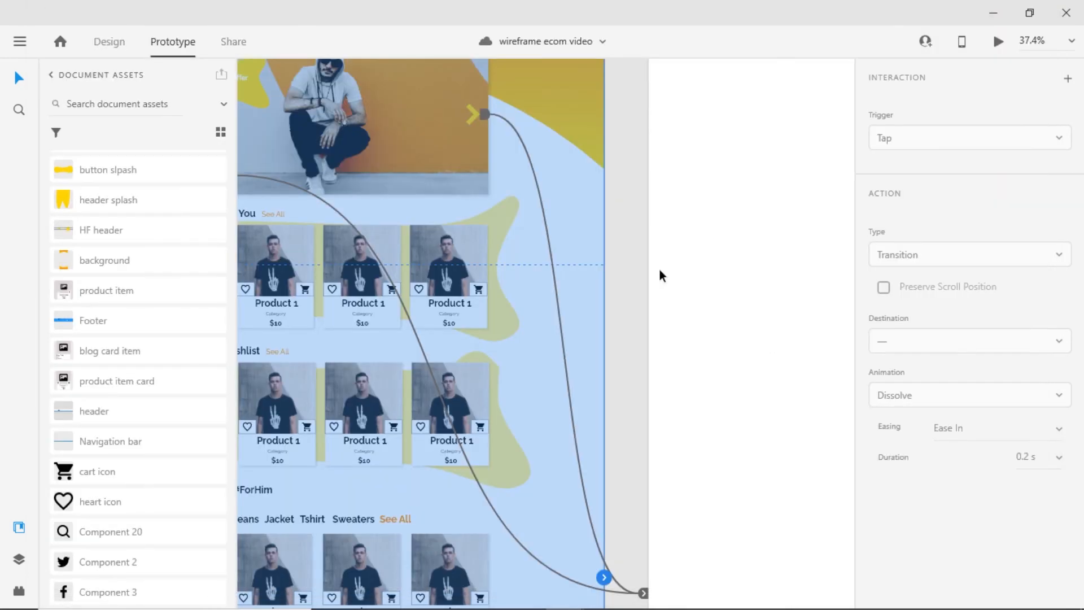
Link the AREA51 logo on the homepage hf – 1 artboard to homepage hf with a Tap trigger and Dissolve transition.
{"action": "scroll", "coordinate": [646, 272], "scroll_direction": "up", "scroll_amount": 5}
{"action": "scroll", "coordinate": [646, 272], "scroll_direction": "right", "scroll_amount": 5}
{"action": "left_click", "coordinate": [601, 176]}
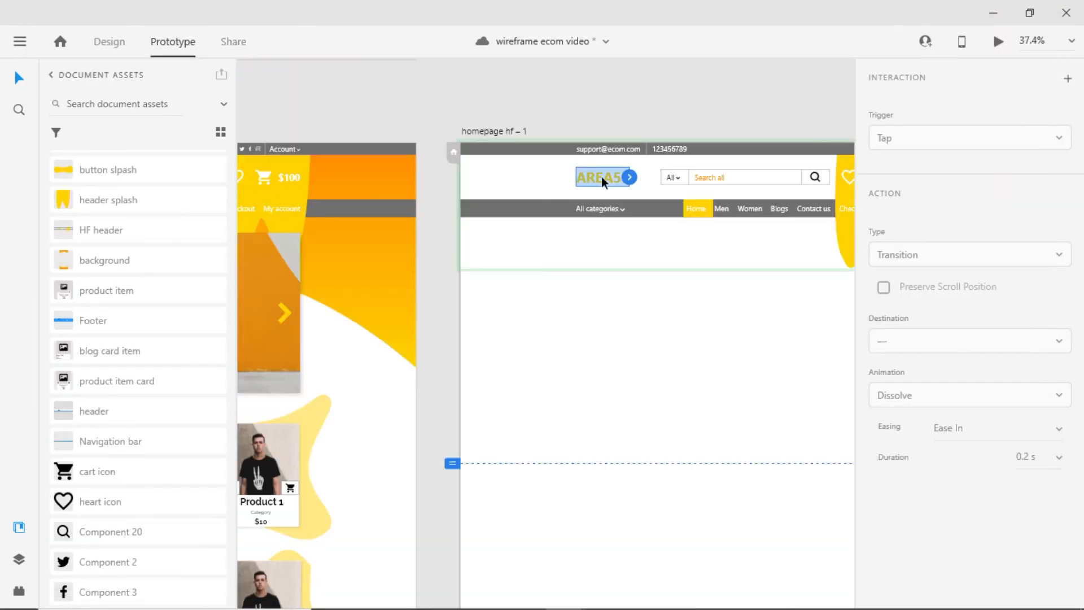
{"action": "left_click", "coordinate": [629, 176]}
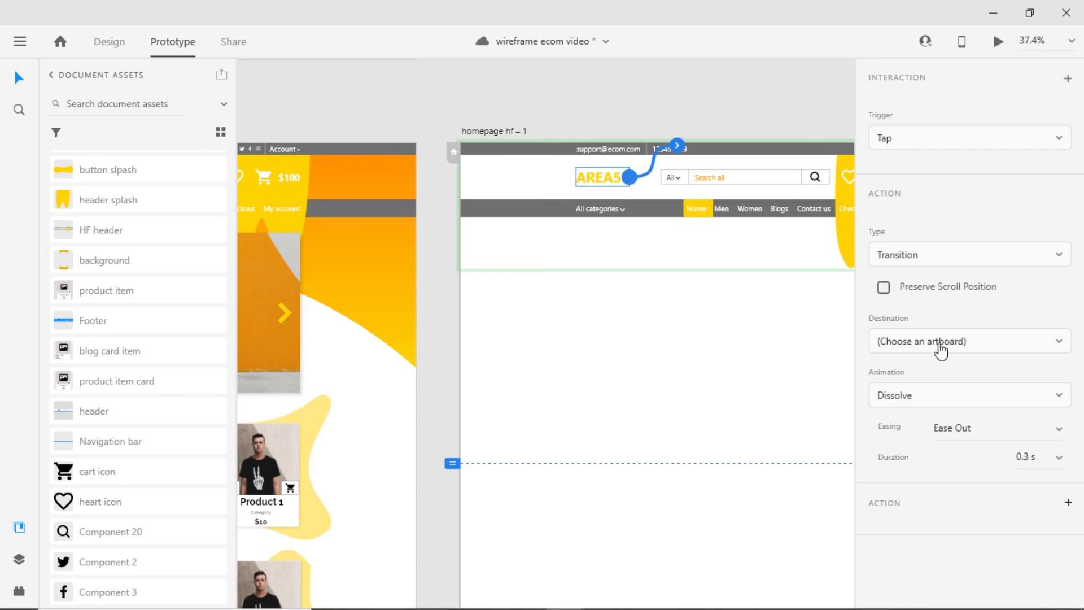
{"action": "left_click", "coordinate": [940, 350]}
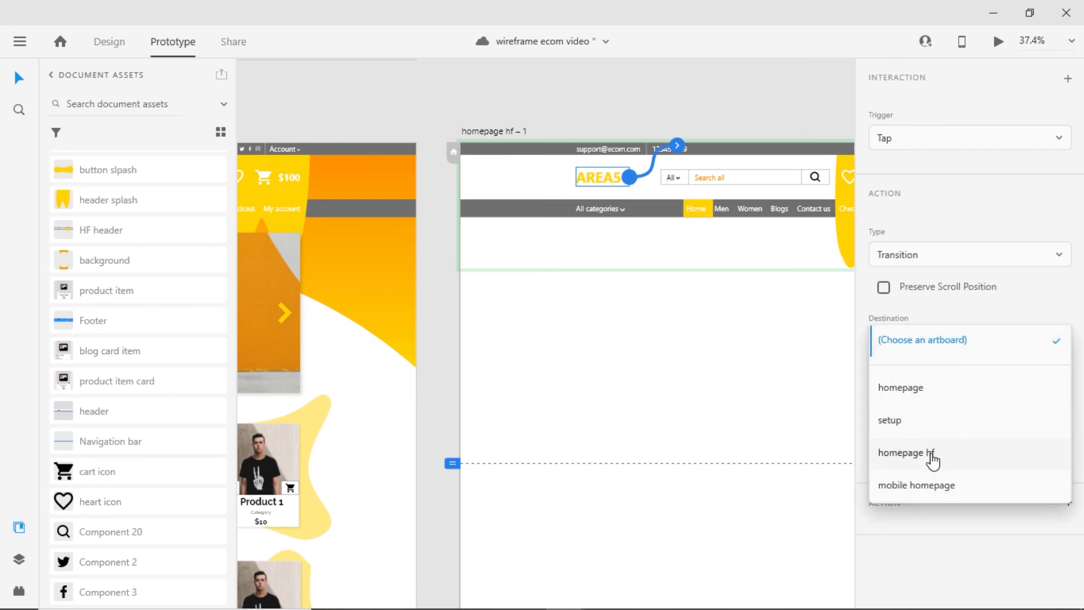
{"action": "left_click", "coordinate": [933, 458]}
Show the prototype links of both desktop homepage artboards together, save the document and clear the selection.
{"action": "left_click", "coordinate": [445, 351]}
{"action": "scroll", "coordinate": [445, 351], "scroll_direction": "down", "scroll_amount": 4}
{"action": "left_click_drag", "start_coordinate": [445, 351], "coordinate": [538, 249]}
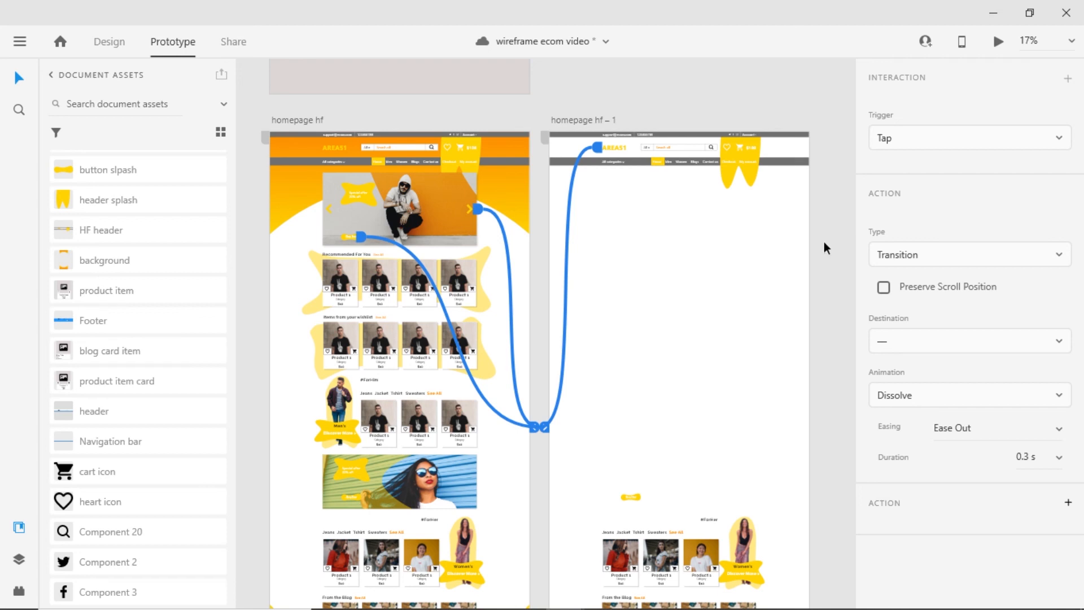
{"action": "key", "text": "ctrl+s"}
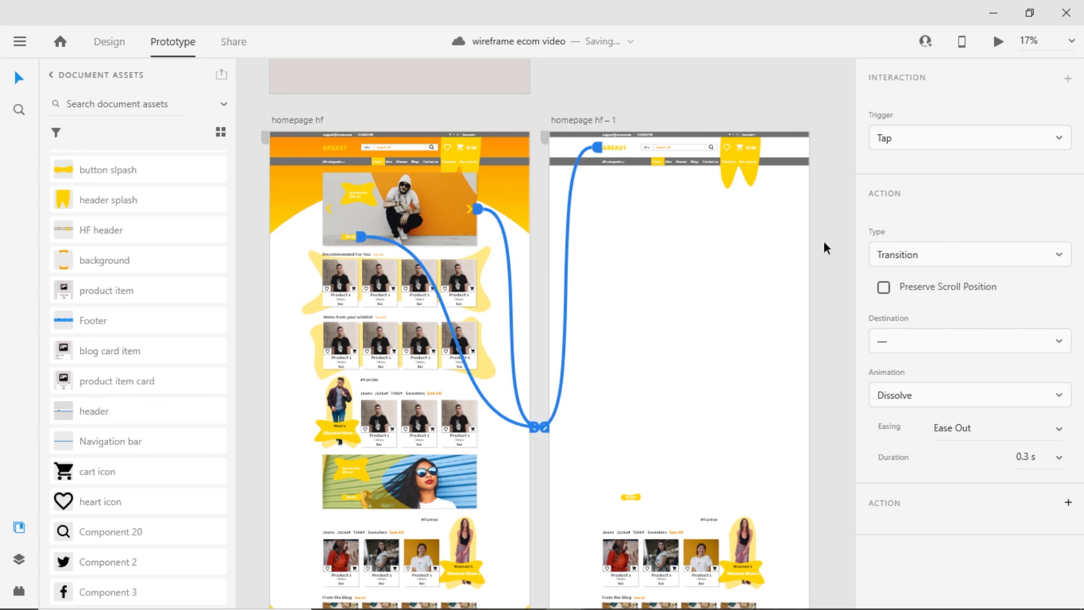
{"action": "left_click", "coordinate": [245, 304]}
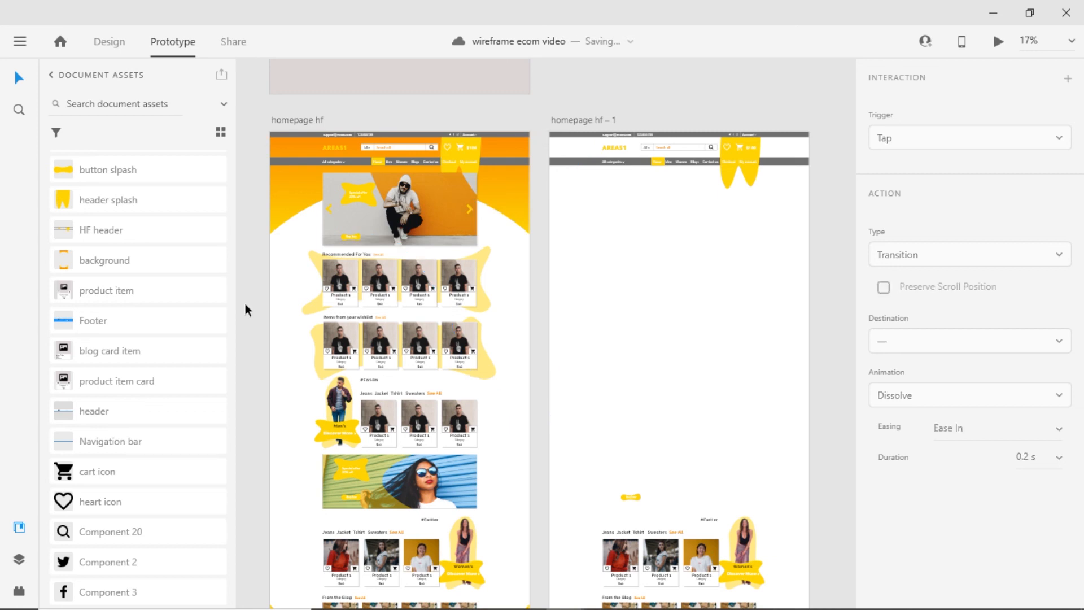
Set homepage hf as the starting artboard of one flow and mobile homepage as the start of a second flow.
{"action": "scroll", "coordinate": [245, 303], "scroll_direction": "down", "scroll_amount": 2}
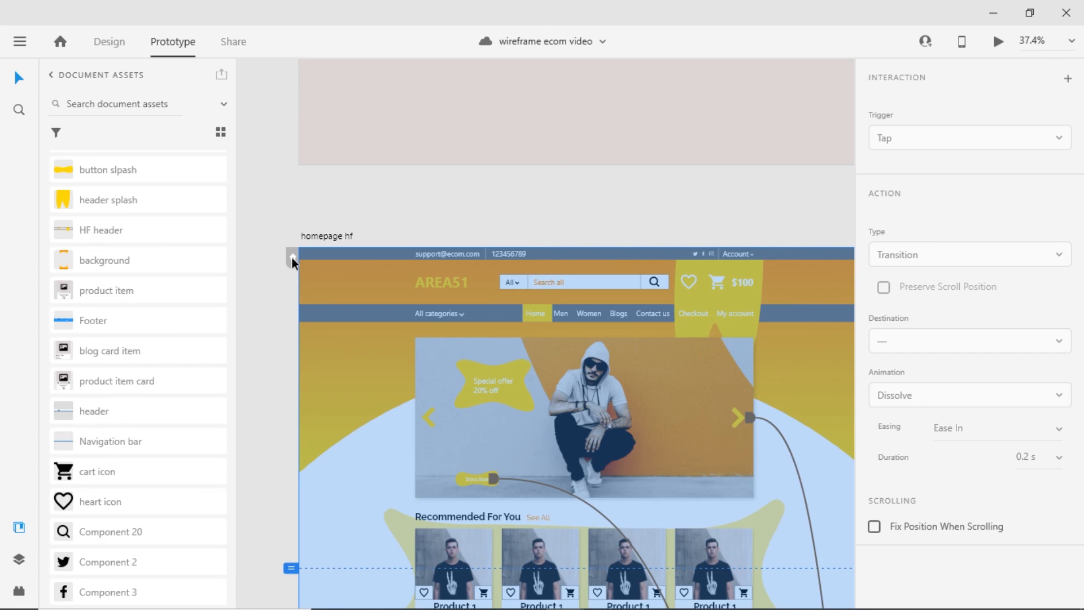
{"action": "left_click", "coordinate": [292, 257]}
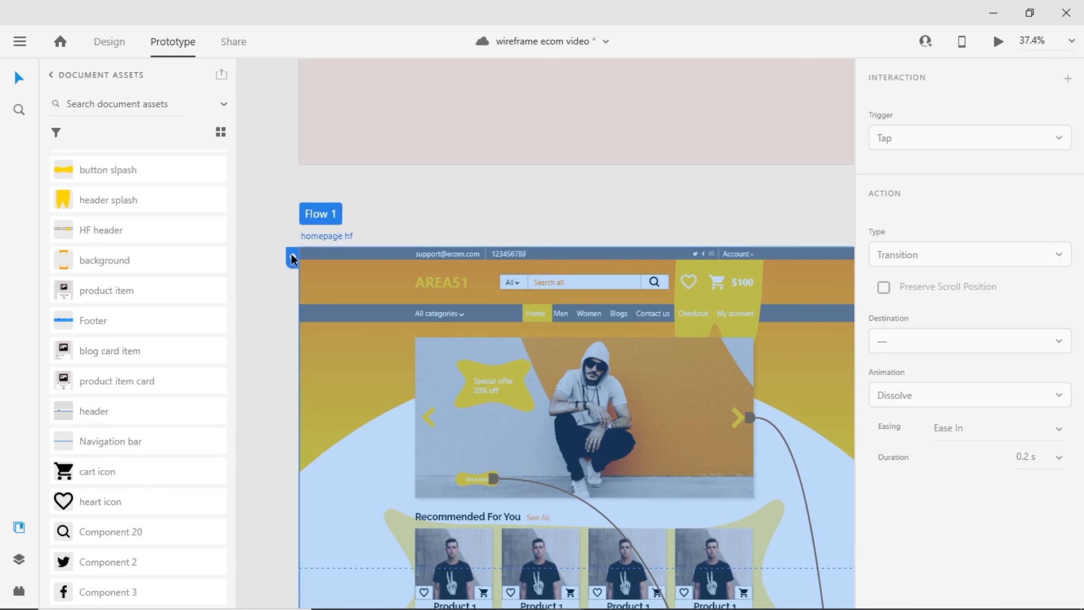
{"action": "scroll", "coordinate": [279, 339], "scroll_direction": "down", "scroll_amount": 3}
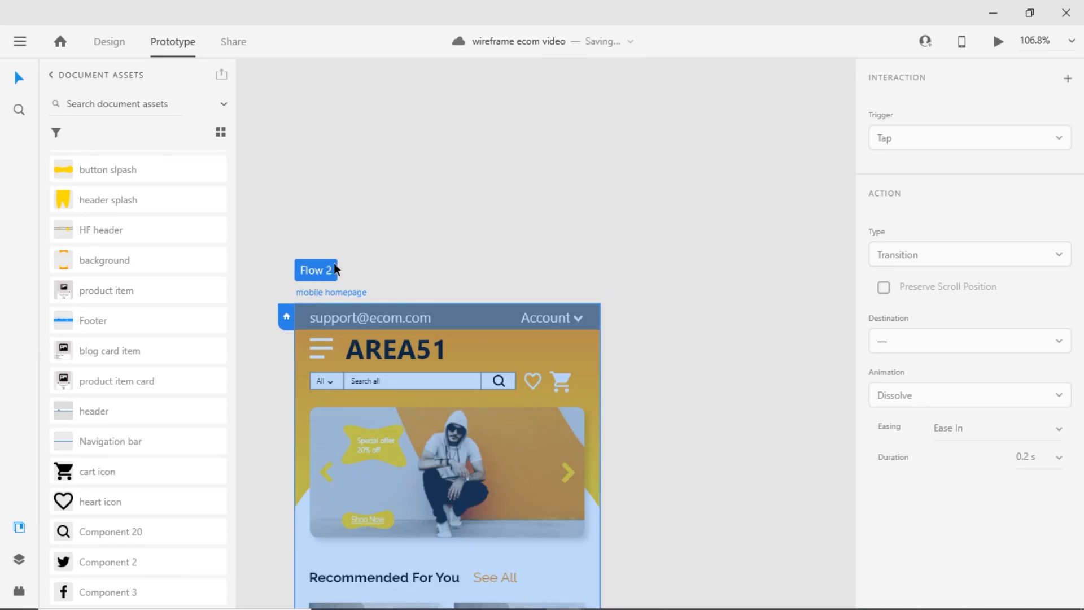
Preview the homepage hf flow, test the banner's next arrow and the AREA51 logo link back, look through the page and close the preview.
{"action": "scroll", "coordinate": [471, 259], "scroll_direction": "down", "scroll_amount": 10}
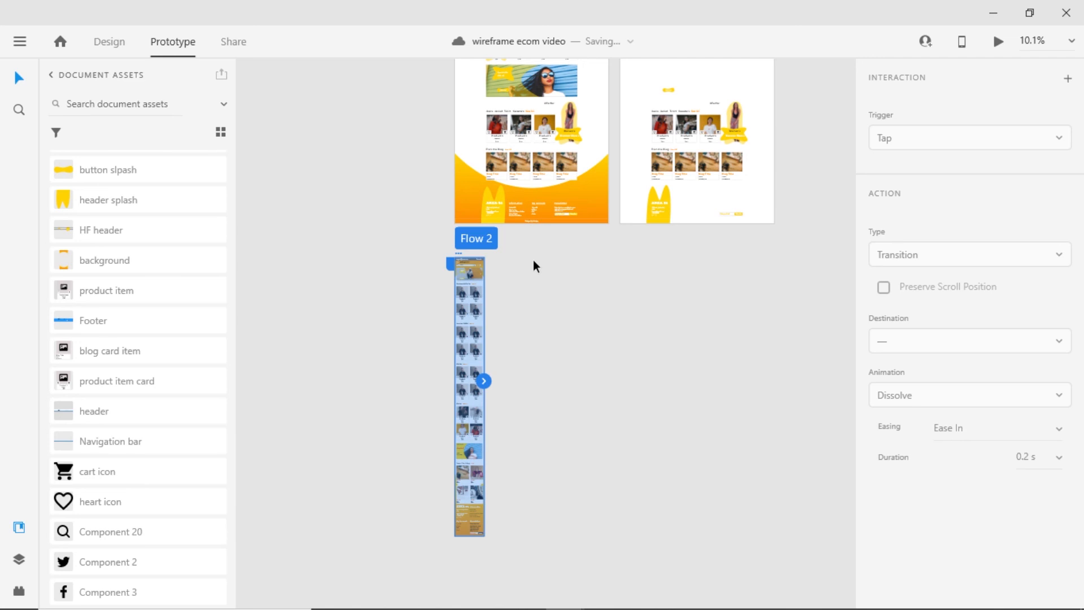
{"action": "scroll", "coordinate": [533, 260], "scroll_direction": "up", "scroll_amount": 3}
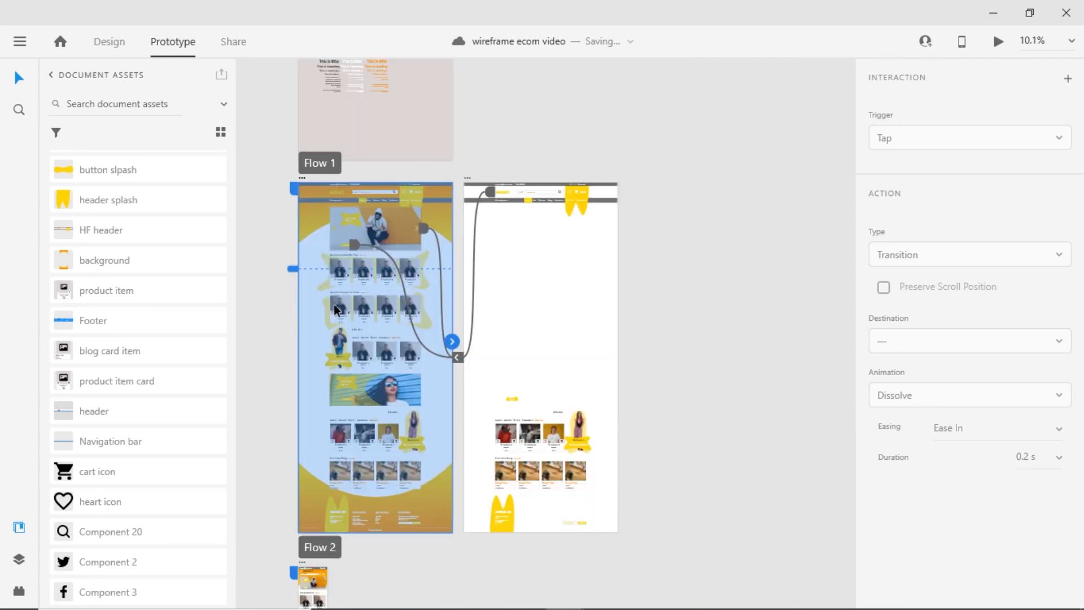
{"action": "key", "text": "ctrl+Return"}
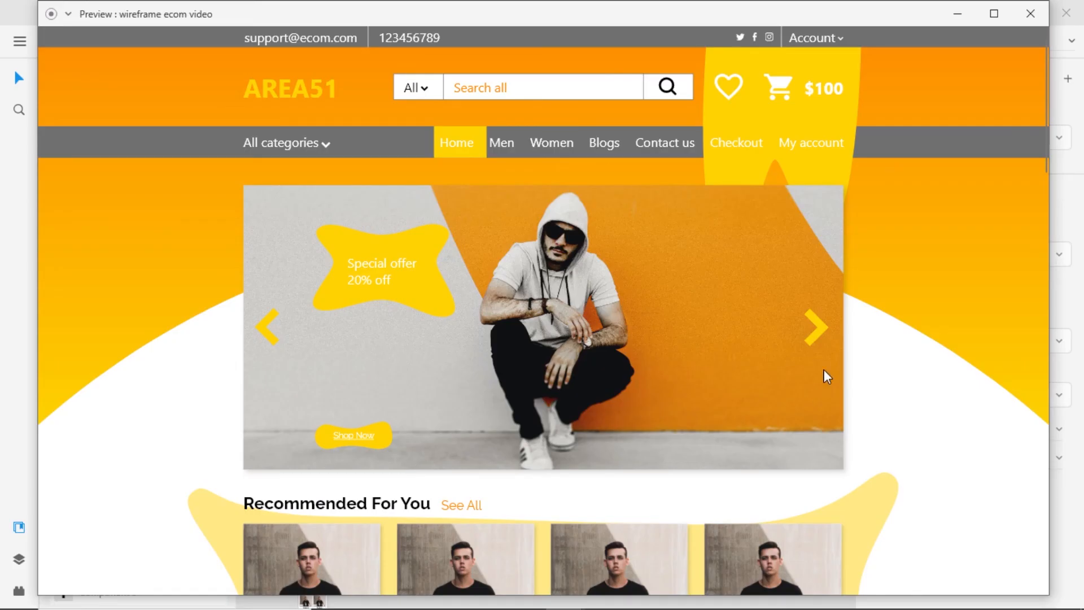
{"action": "left_click", "coordinate": [819, 335]}
{"action": "scroll", "coordinate": [568, 325], "scroll_direction": "down", "scroll_amount": 3}
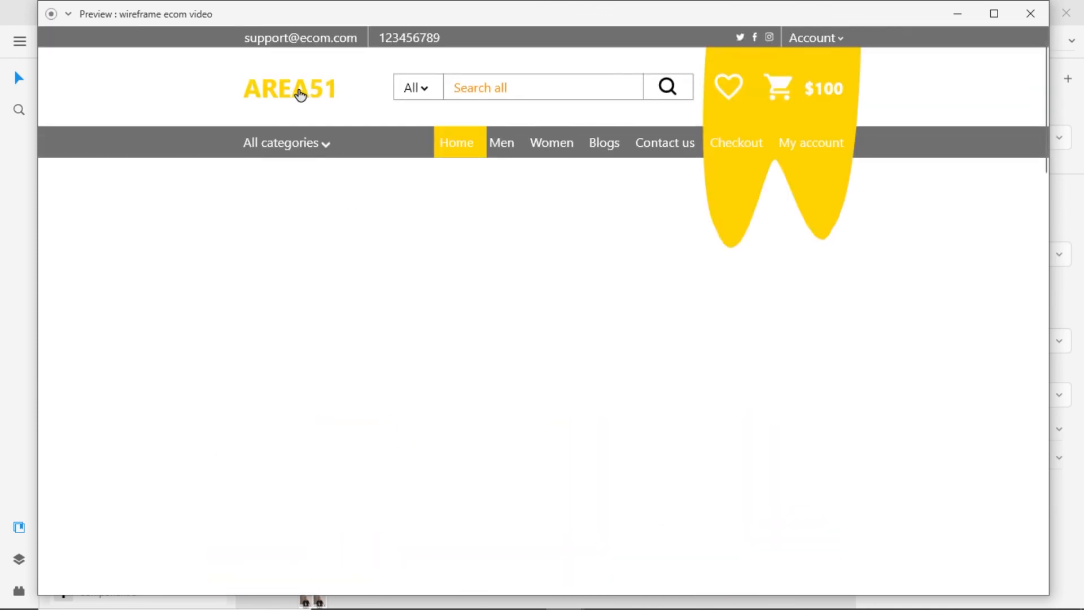
{"action": "left_click", "coordinate": [296, 89]}
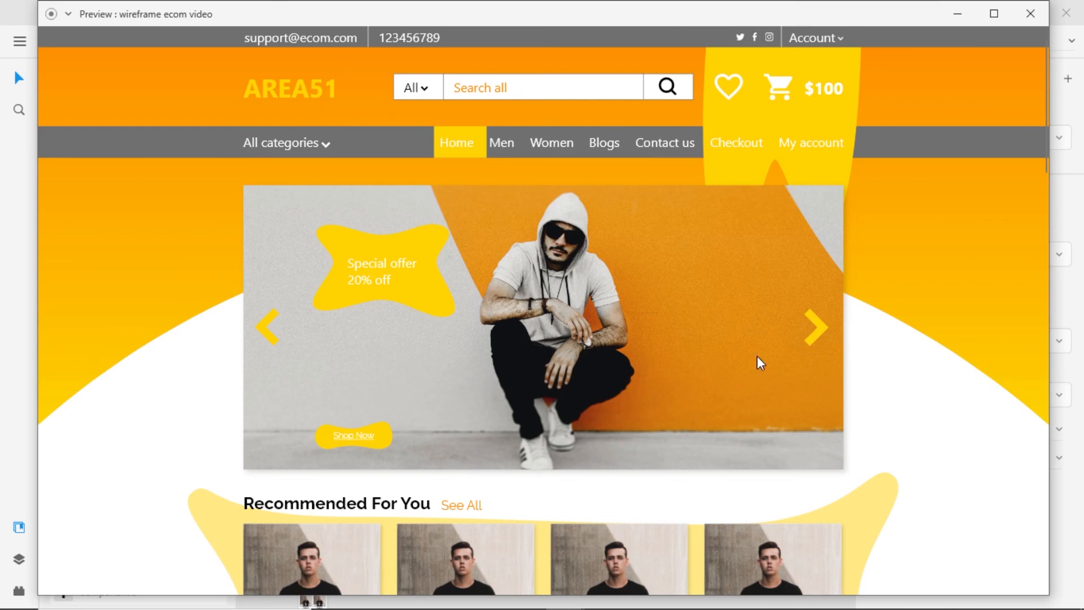
{"action": "scroll", "coordinate": [899, 339], "scroll_direction": "down", "scroll_amount": 20}
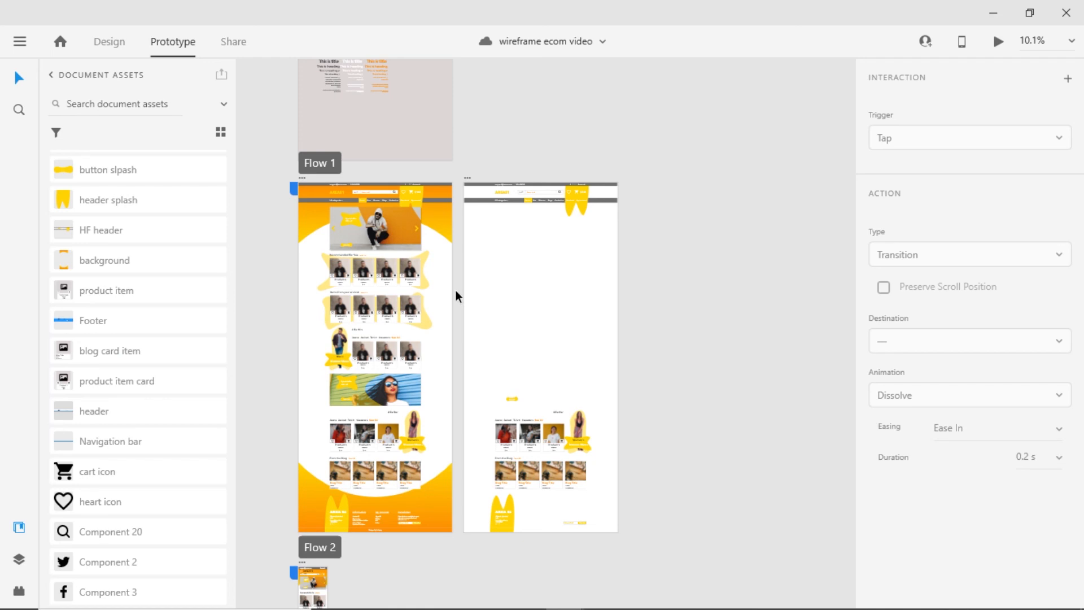
Switch to Share mode and open the Flow 1 name for editing.
{"action": "left_click", "coordinate": [234, 42]}
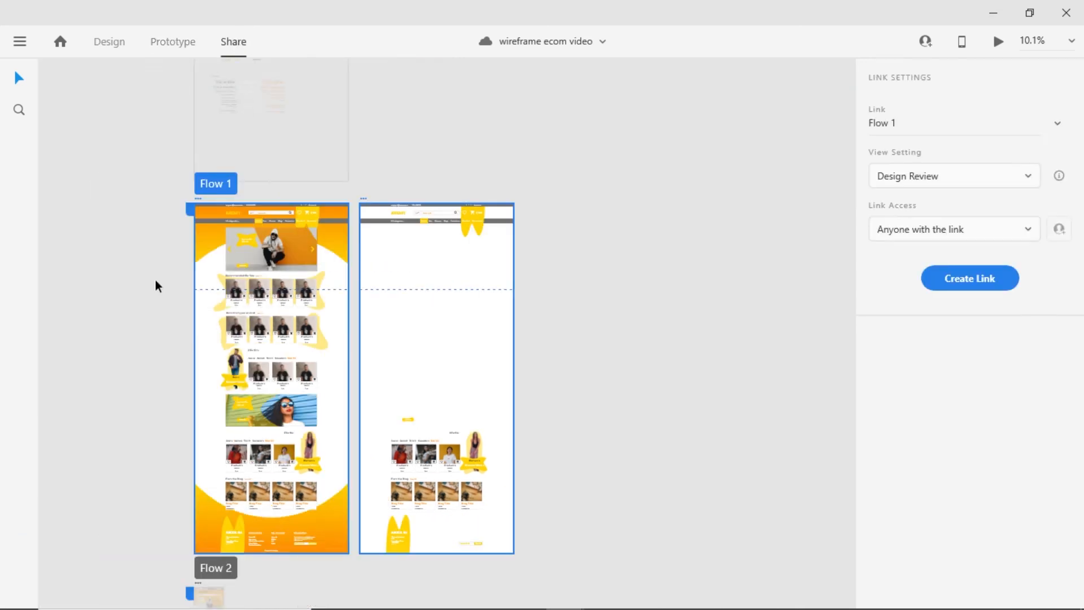
{"action": "double_click", "coordinate": [208, 184]}
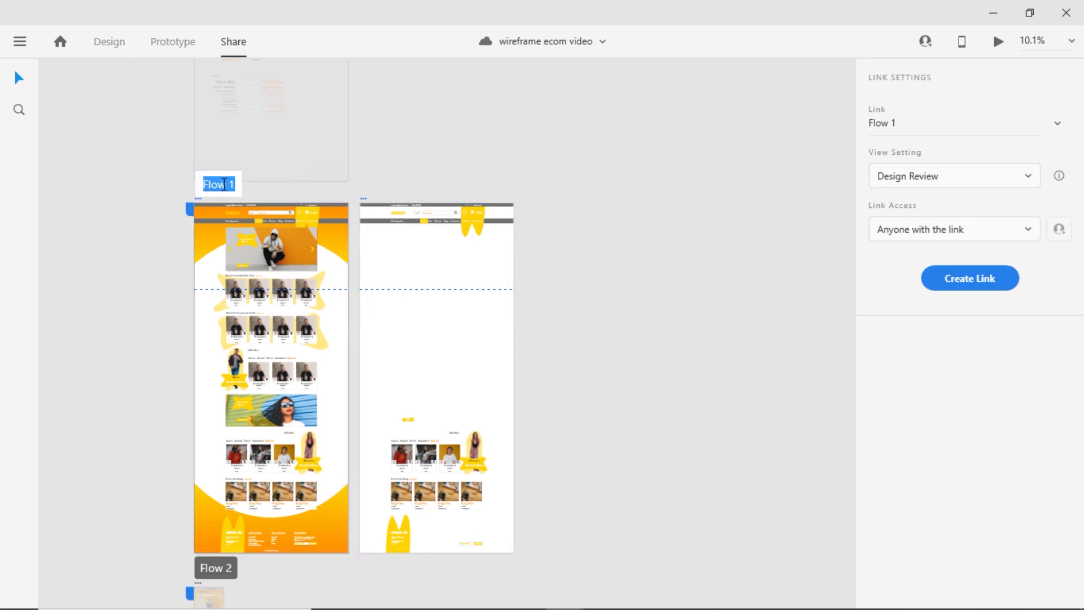
{"action": "left_click", "coordinate": [353, 184]}
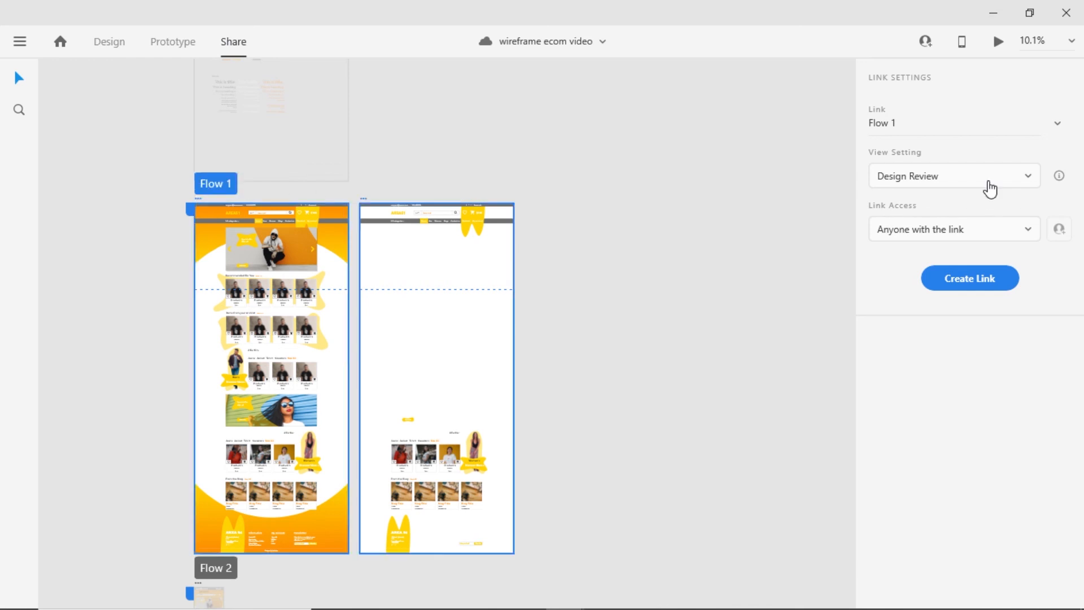
Examine the view setting and link access options for Flow 1's share link.
{"action": "left_click", "coordinate": [1032, 179]}
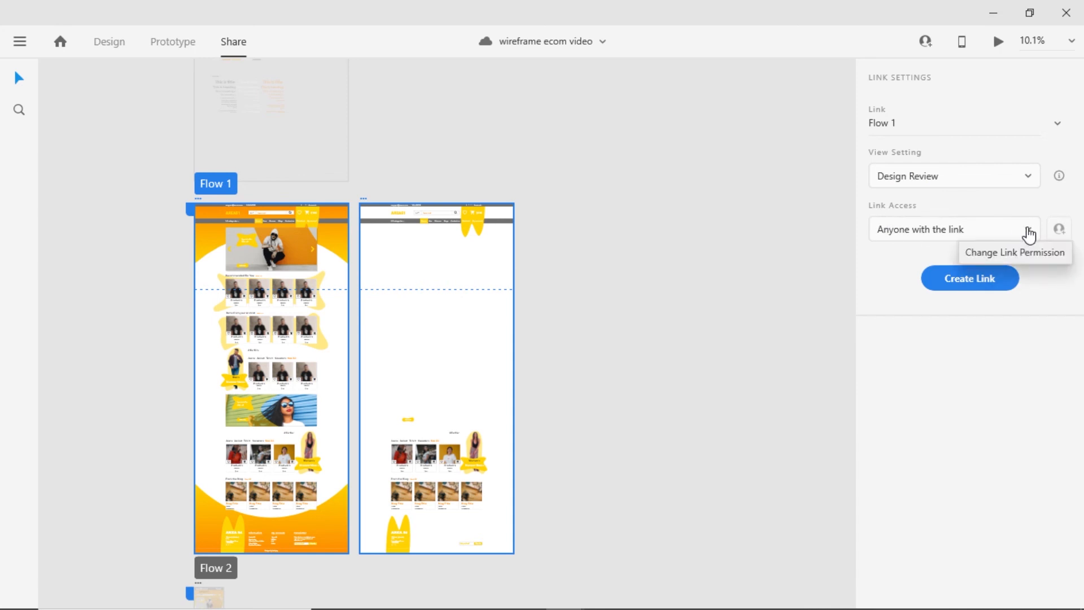
{"action": "left_click", "coordinate": [1028, 232]}
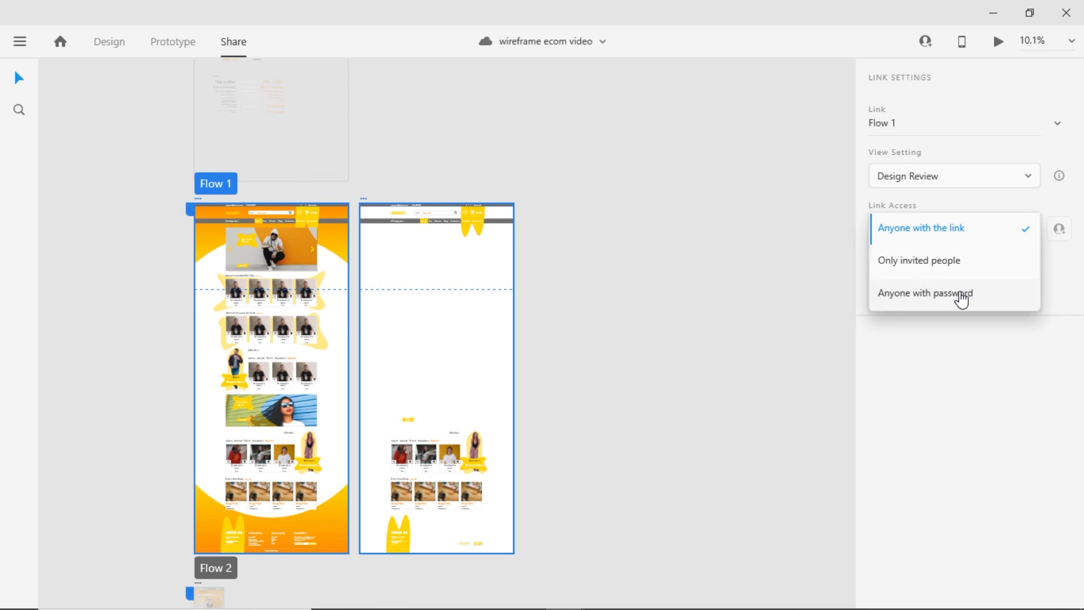
{"action": "left_click", "coordinate": [923, 364]}
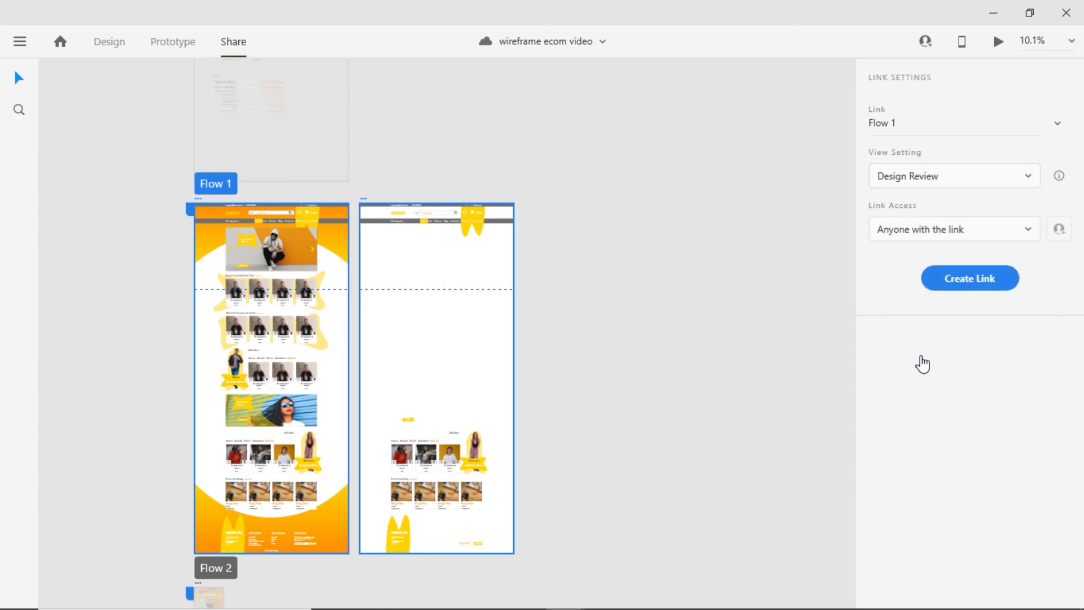
Create a Design Review share link for Flow 1, accessible to anyone with the link, and save the document.
{"action": "left_click", "coordinate": [897, 176]}
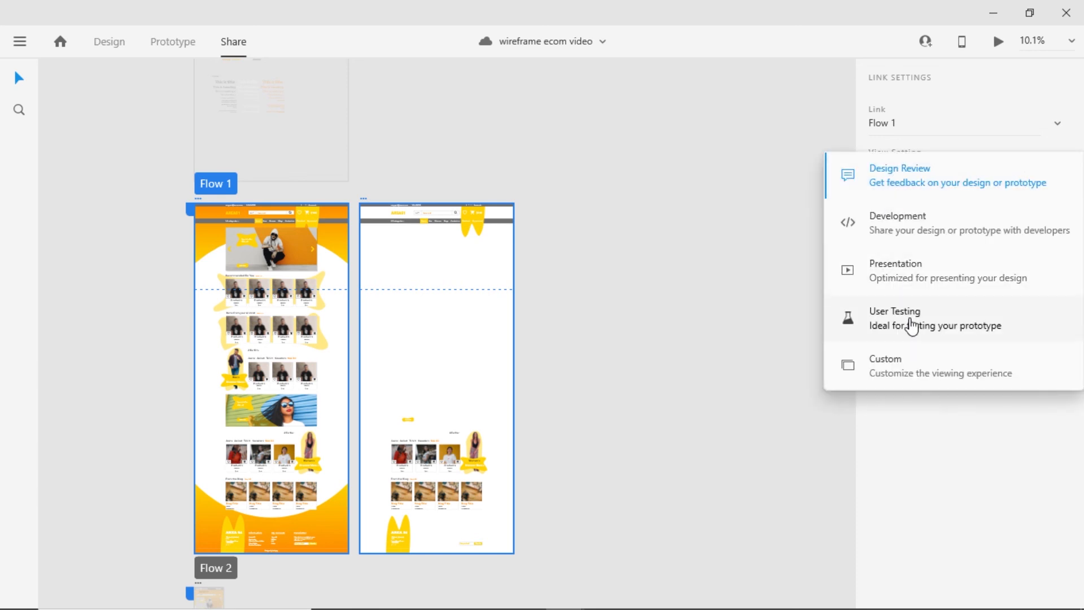
{"action": "left_click", "coordinate": [932, 175]}
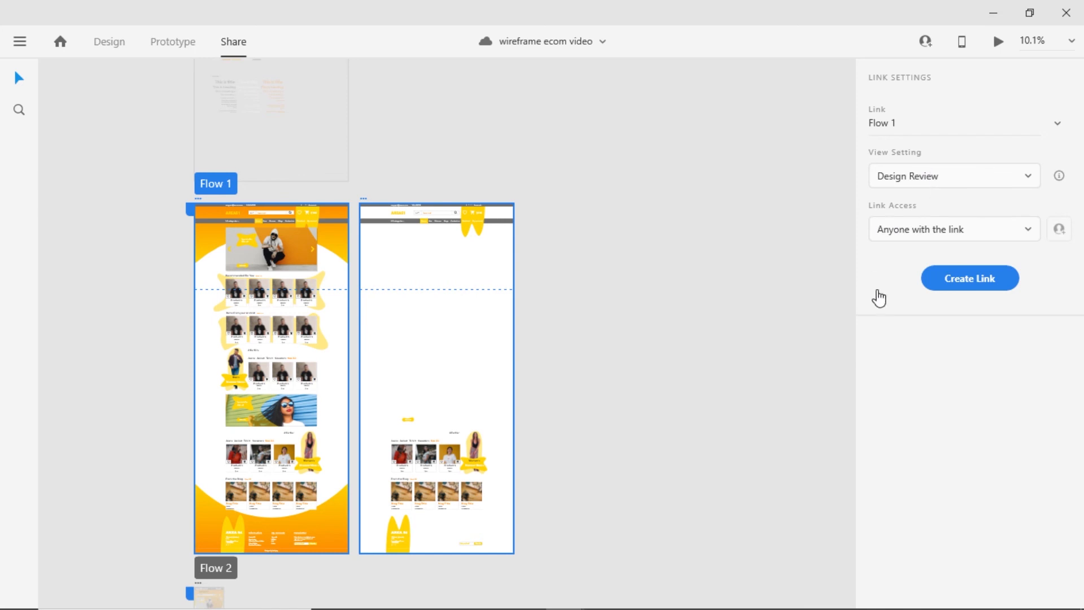
{"action": "left_click", "coordinate": [971, 285]}
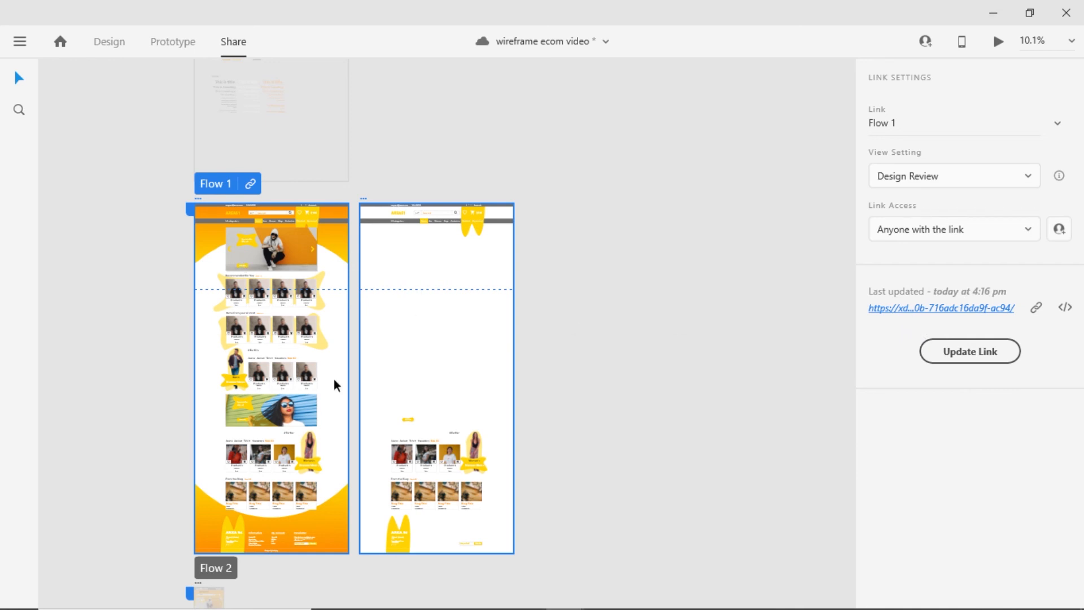
{"action": "key", "text": "ctrl+s"}
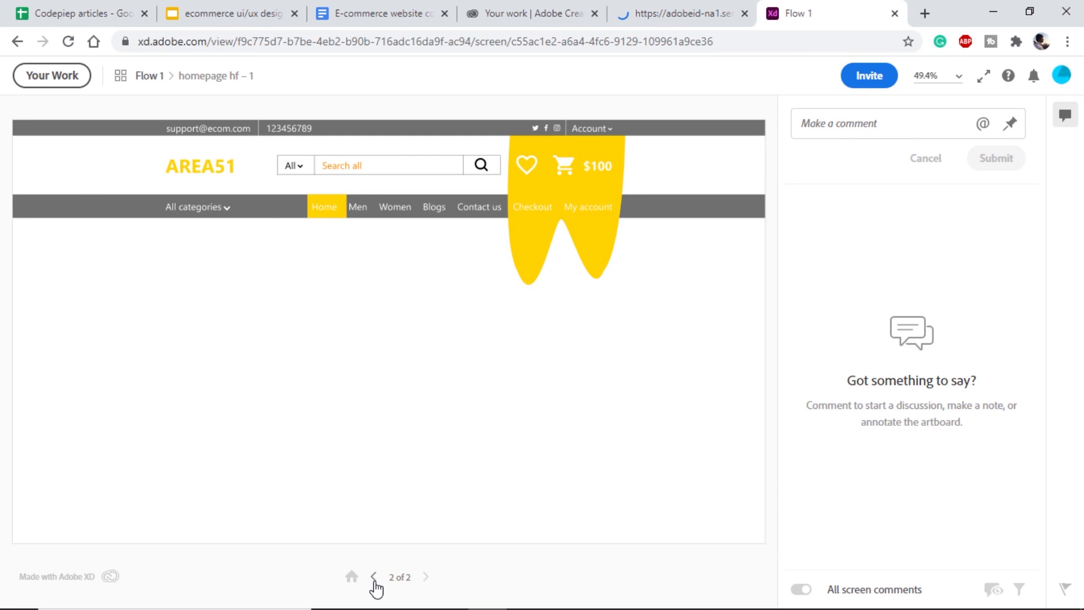
Post the comment "please change the yellow" on the shared homepage hf – 1 screen.
{"action": "left_click", "coordinate": [862, 126]}
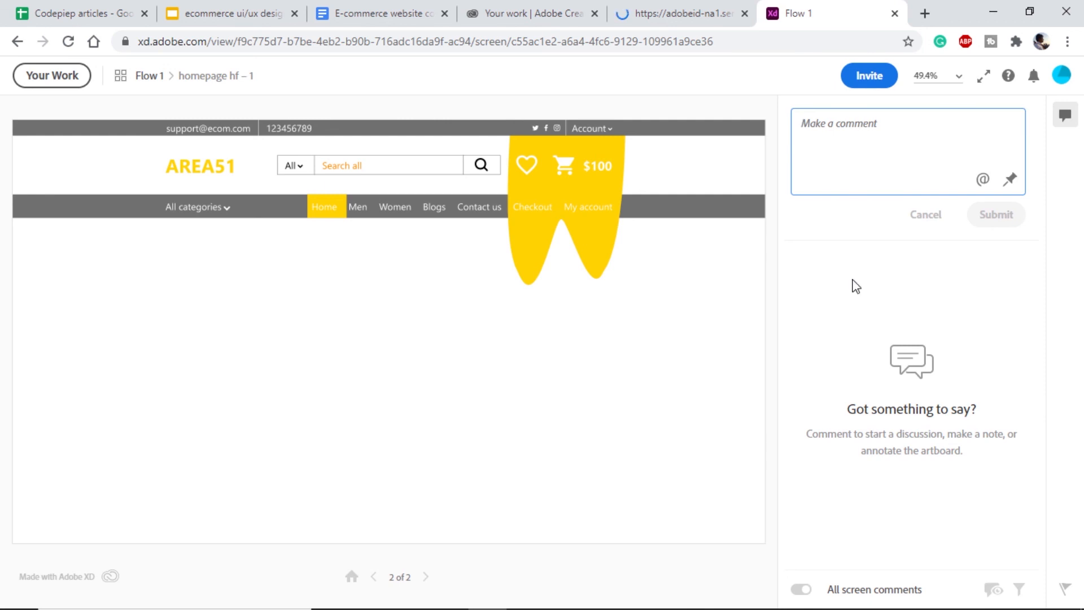
{"action": "type", "text": "please change the yell"}
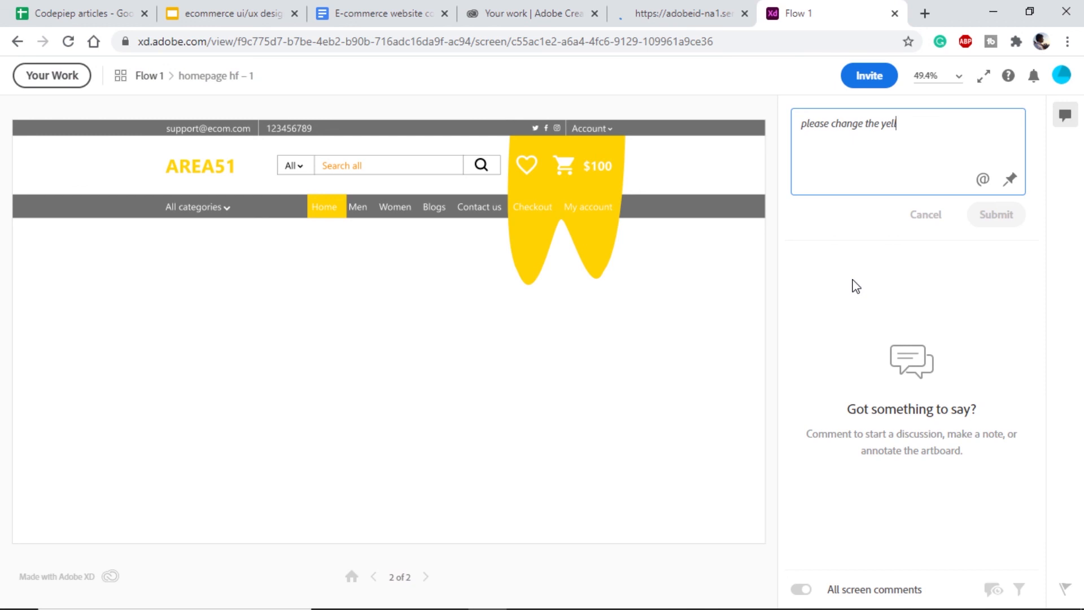
{"action": "type", "text": "ow"}
{"action": "key", "text": "Return"}
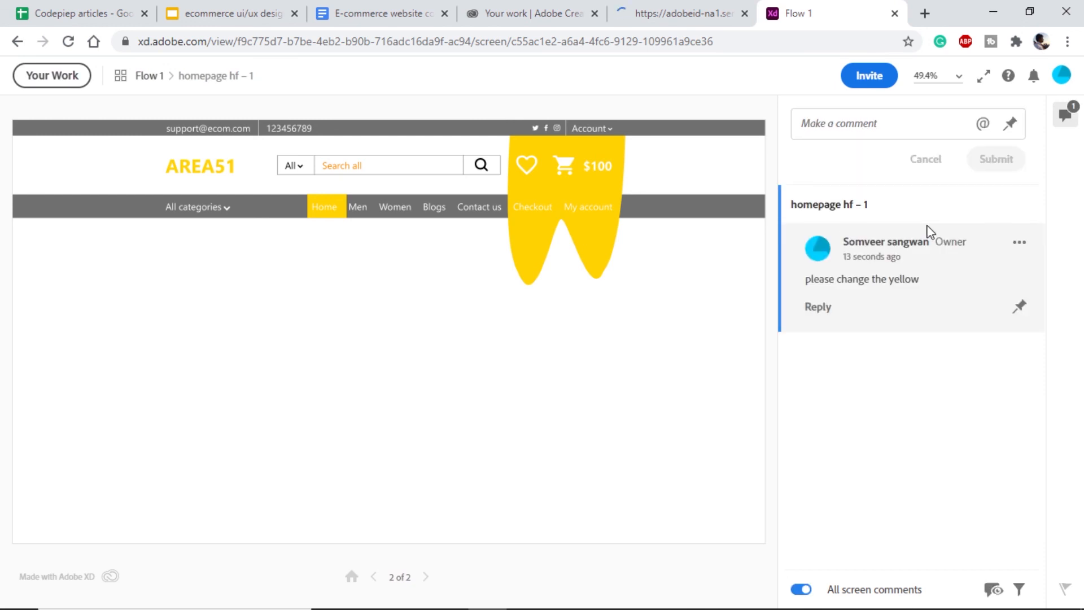
Pin a comment to the AREA51 logo reading "this logo is small" with an @ mention of the owner's first name, and switch back to Adobe XD.
{"action": "left_click", "coordinate": [1010, 125]}
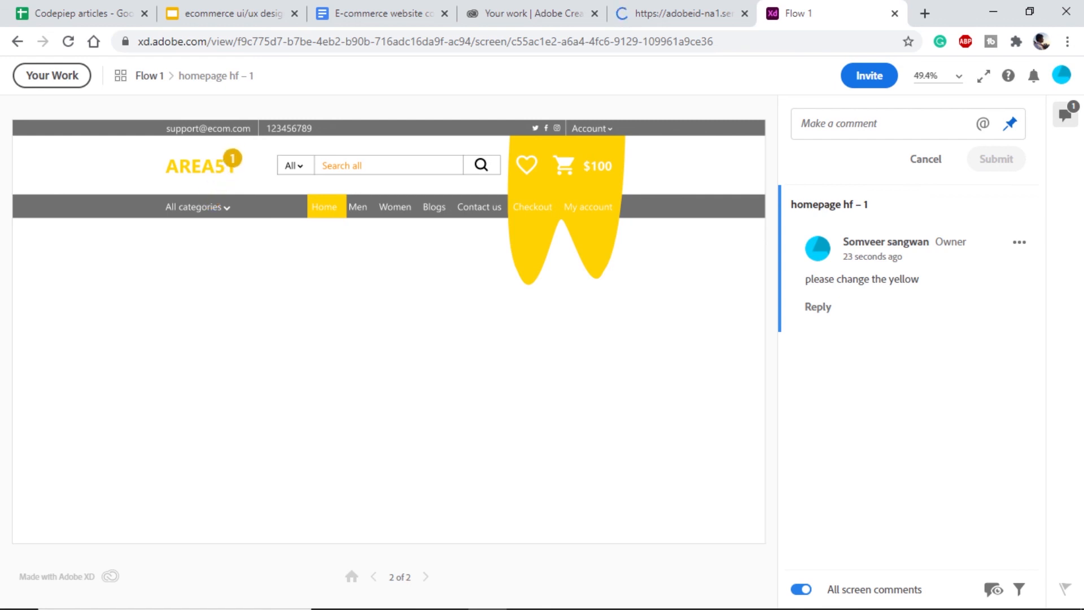
{"action": "left_click", "coordinate": [231, 158]}
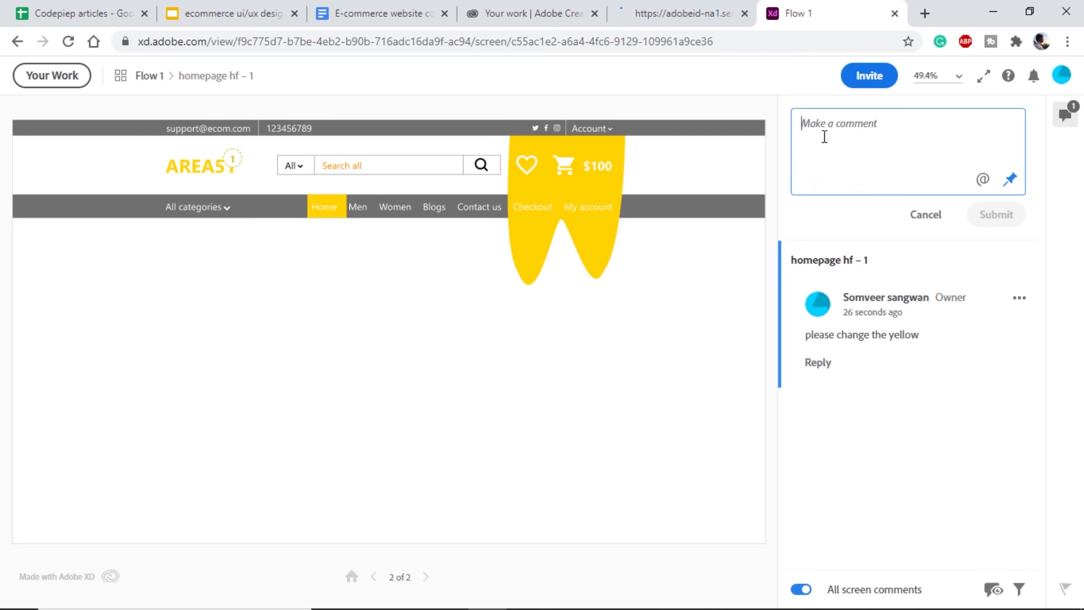
{"action": "type", "text": "this logo "}
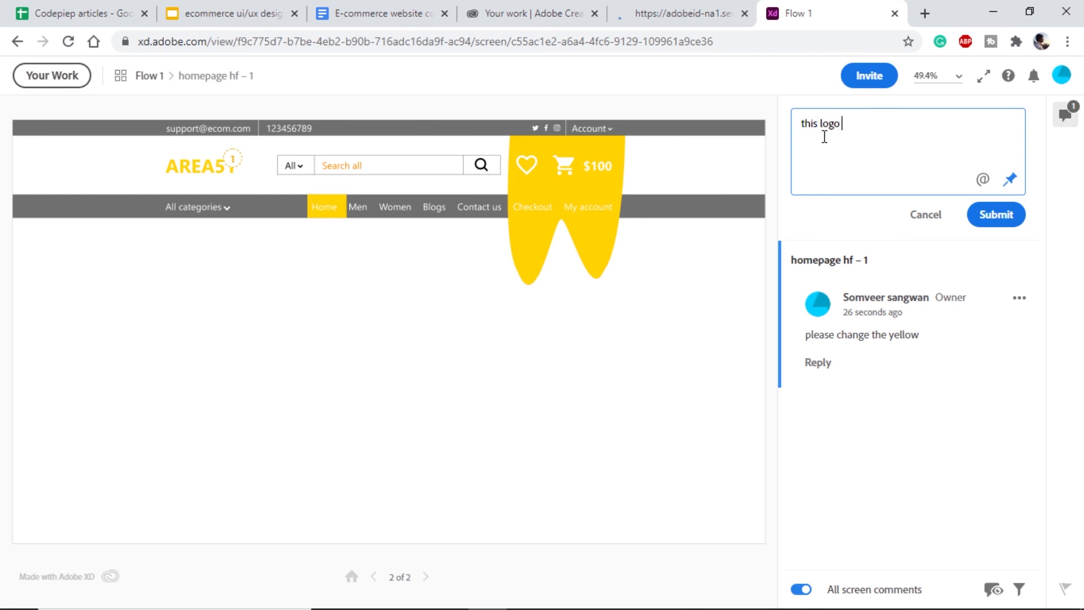
{"action": "type", "text": "is small"}
{"action": "left_click", "coordinate": [983, 179]}
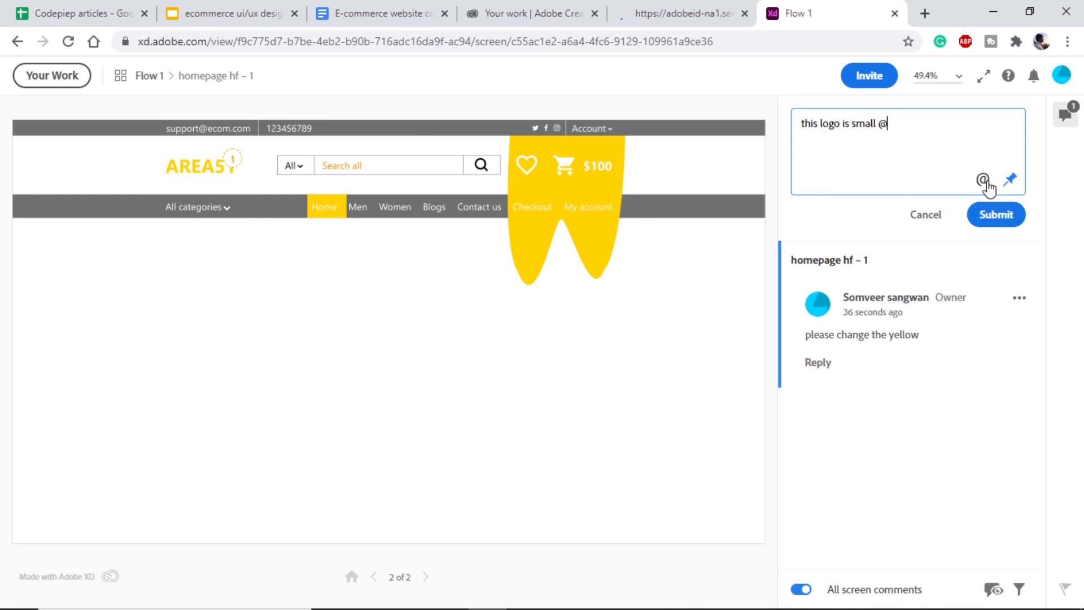
{"action": "type", "text": "somveer"}
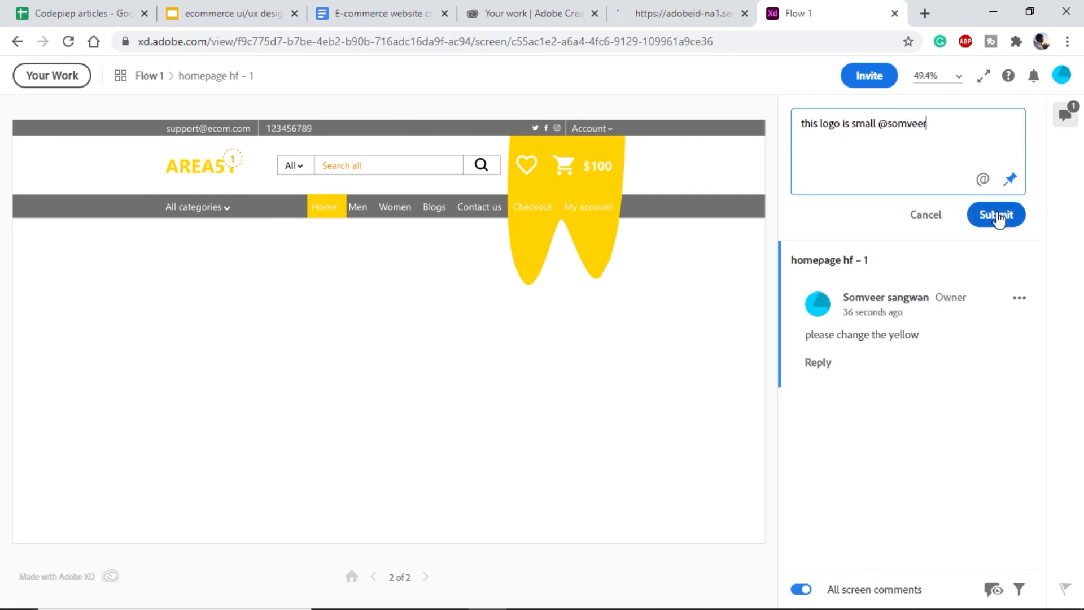
{"action": "left_click", "coordinate": [997, 216]}
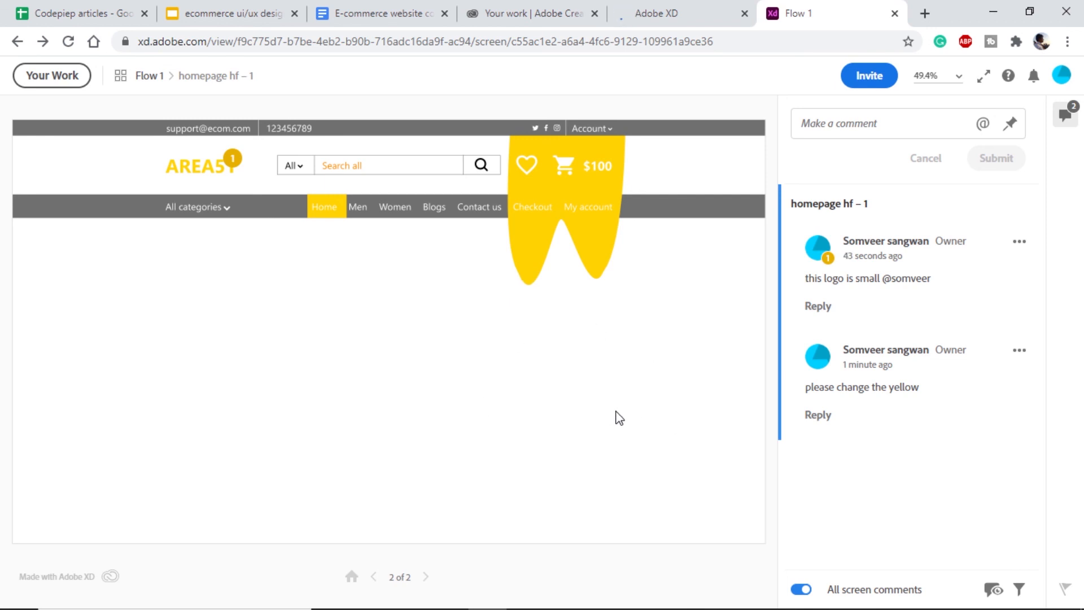
{"action": "key", "text": "alt+Tab"}
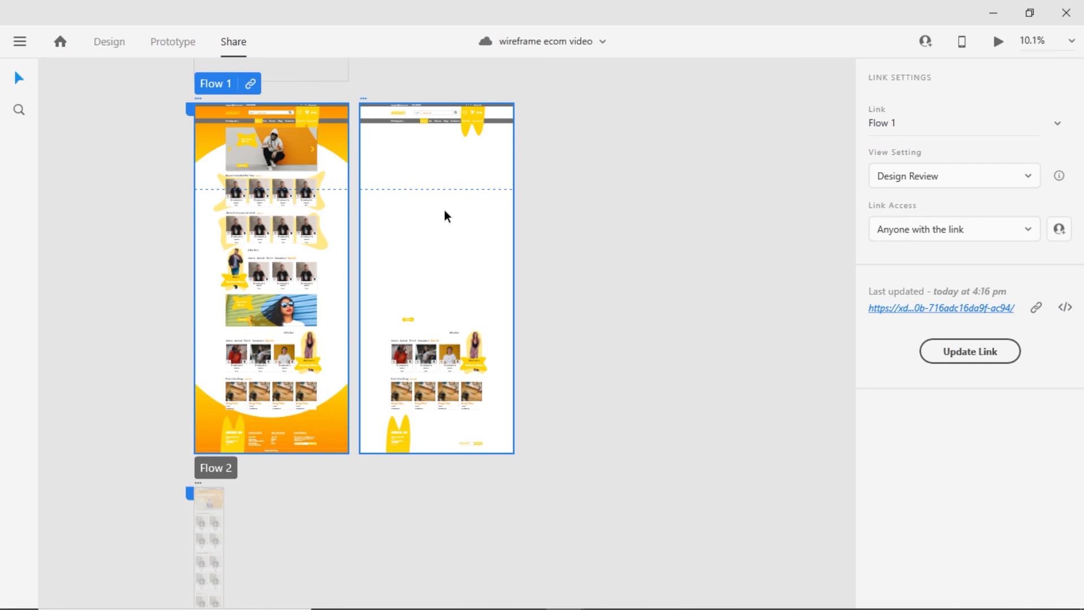
Select Flow 2 for sharing and set its link's view setting to Development.
{"action": "left_click", "coordinate": [221, 474]}
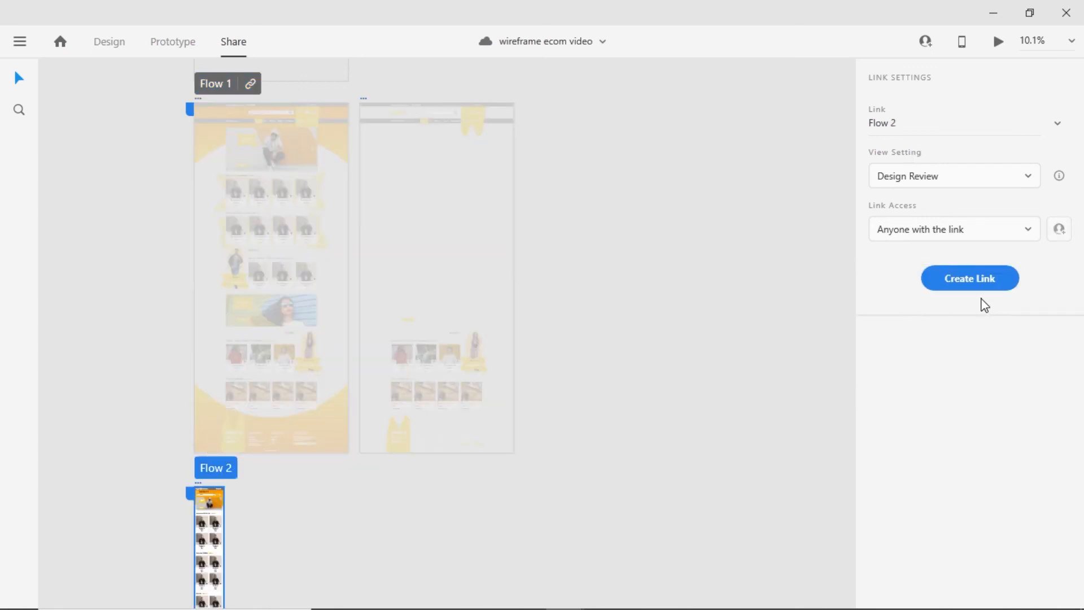
{"action": "scroll", "coordinate": [833, 327], "scroll_direction": "down", "scroll_amount": 1}
{"action": "scroll", "coordinate": [831, 327], "scroll_direction": "down", "scroll_amount": 1}
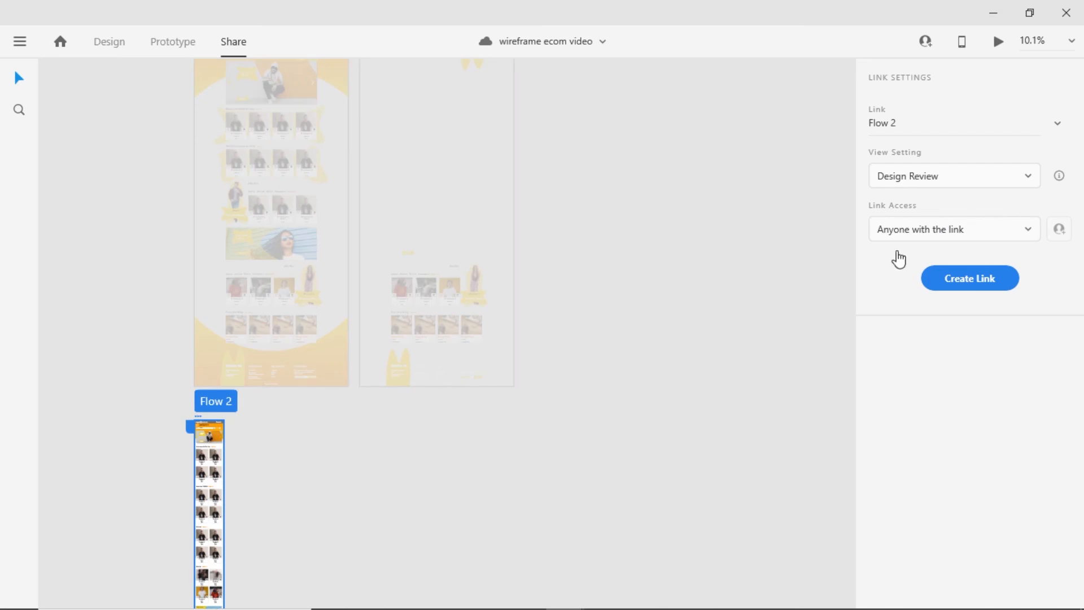
{"action": "left_click", "coordinate": [963, 178]}
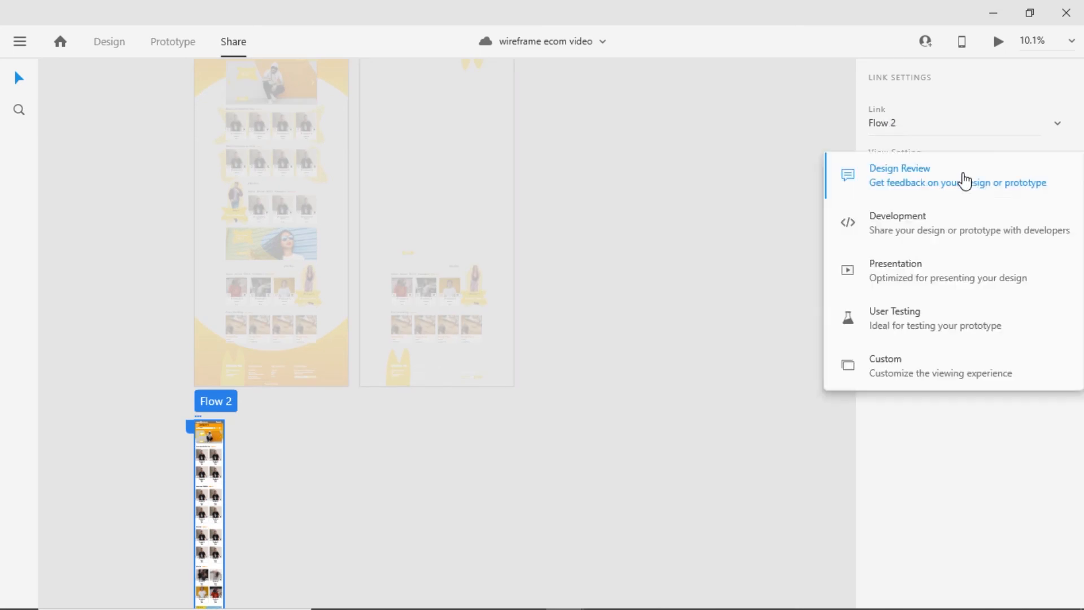
{"action": "left_click", "coordinate": [950, 227]}
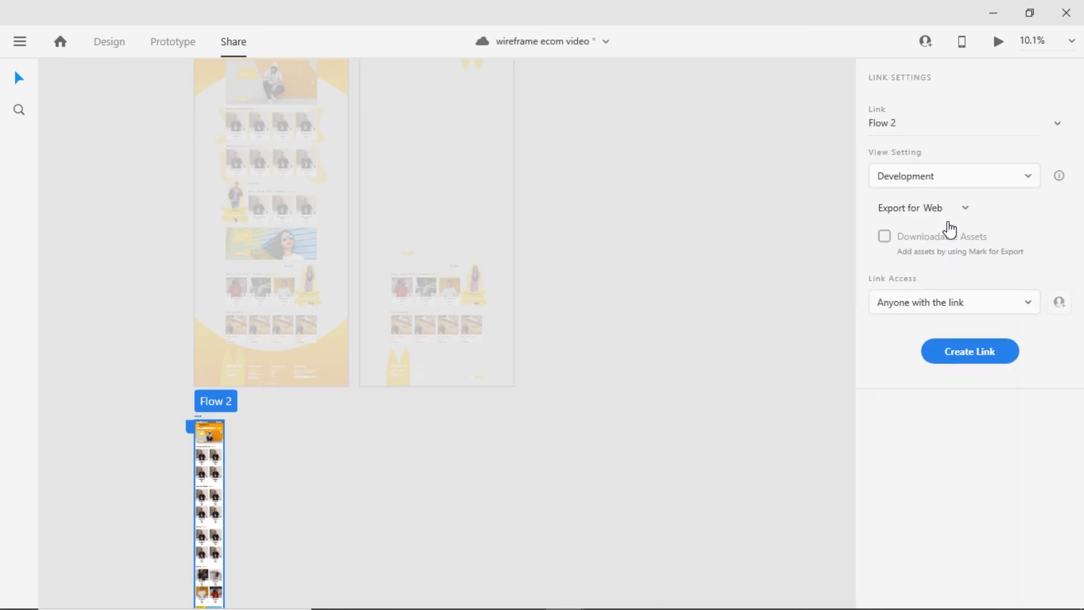
Keep Web as the export target for Flow 2 and create its share link, accessible to anyone with the link.
{"action": "left_click", "coordinate": [957, 207]}
{"action": "left_click", "coordinate": [1014, 218]}
{"action": "left_click", "coordinate": [945, 220]}
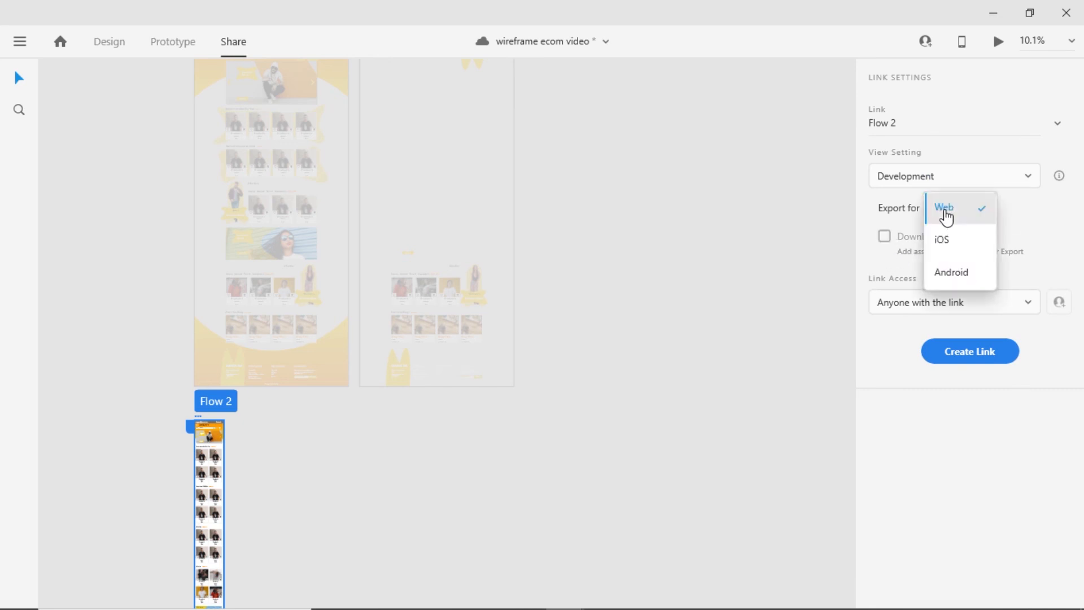
{"action": "left_click", "coordinate": [1011, 218]}
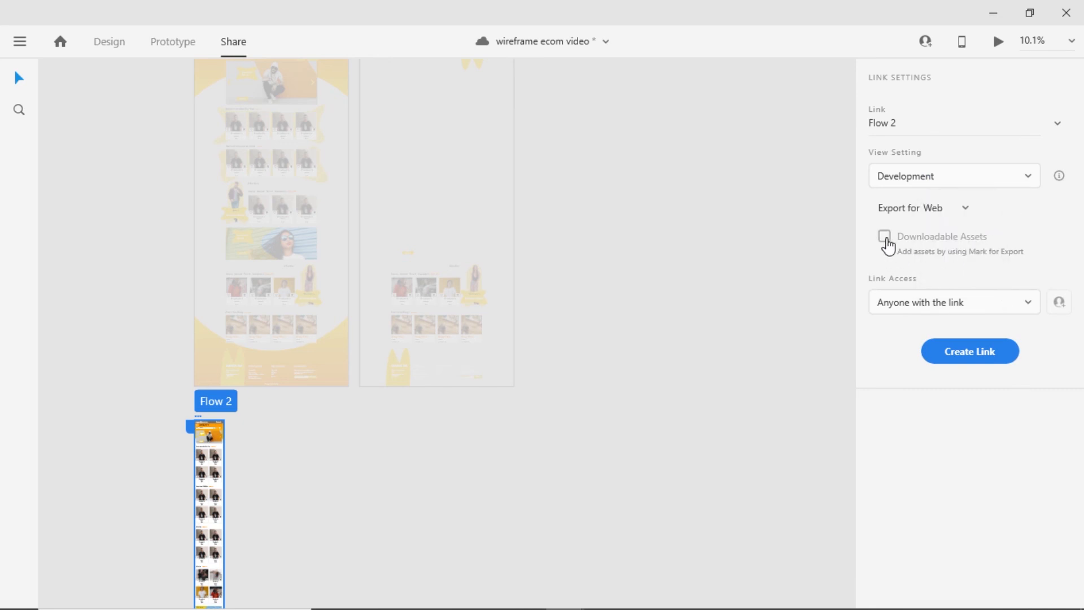
{"action": "left_click", "coordinate": [972, 354]}
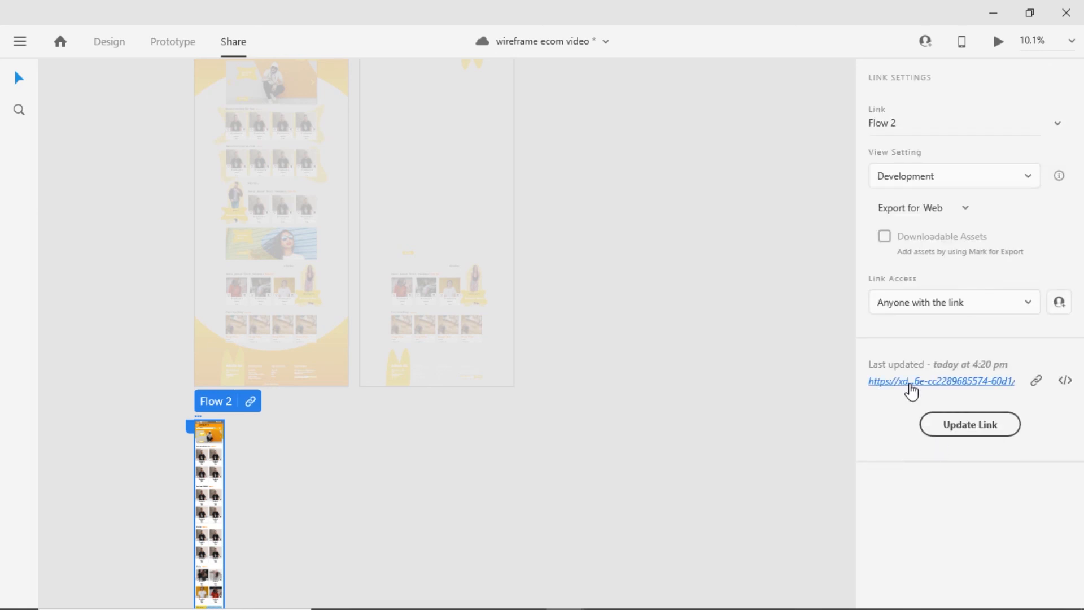
Open Flow 2's shared link in the browser and examine the mobile homepage's specs, including colors, character styles and layout grid.
{"action": "left_click", "coordinate": [911, 384]}
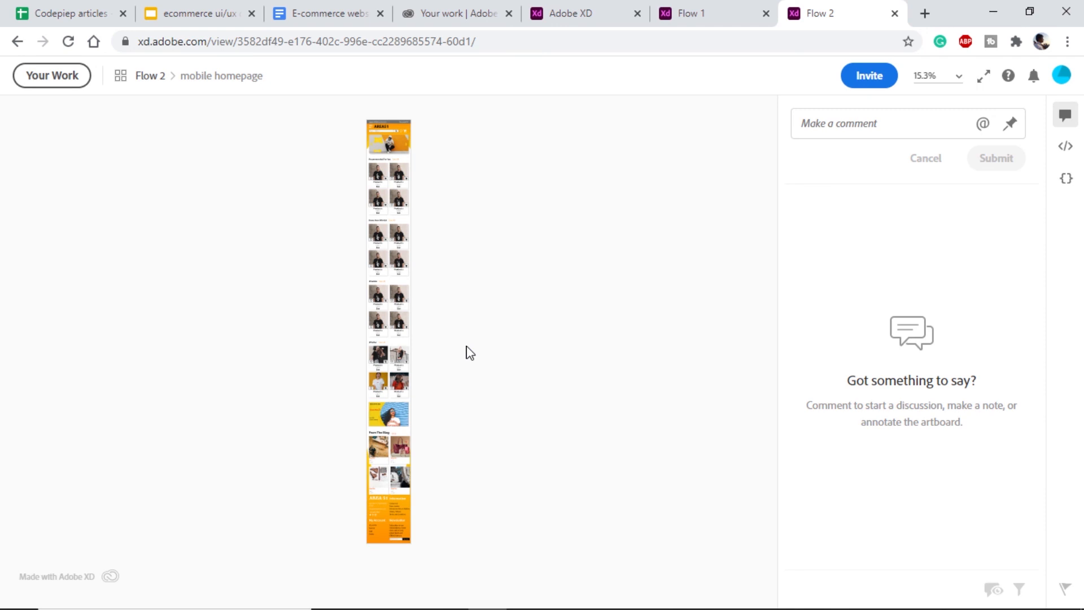
{"action": "left_click", "coordinate": [1065, 147]}
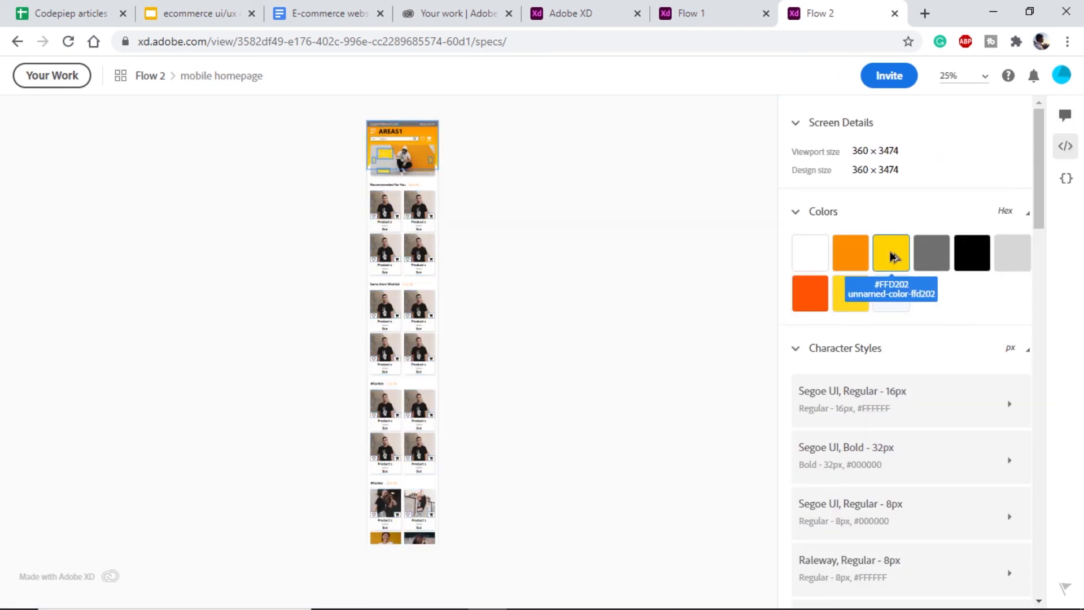
{"action": "scroll", "coordinate": [841, 257], "scroll_direction": "down", "scroll_amount": 3}
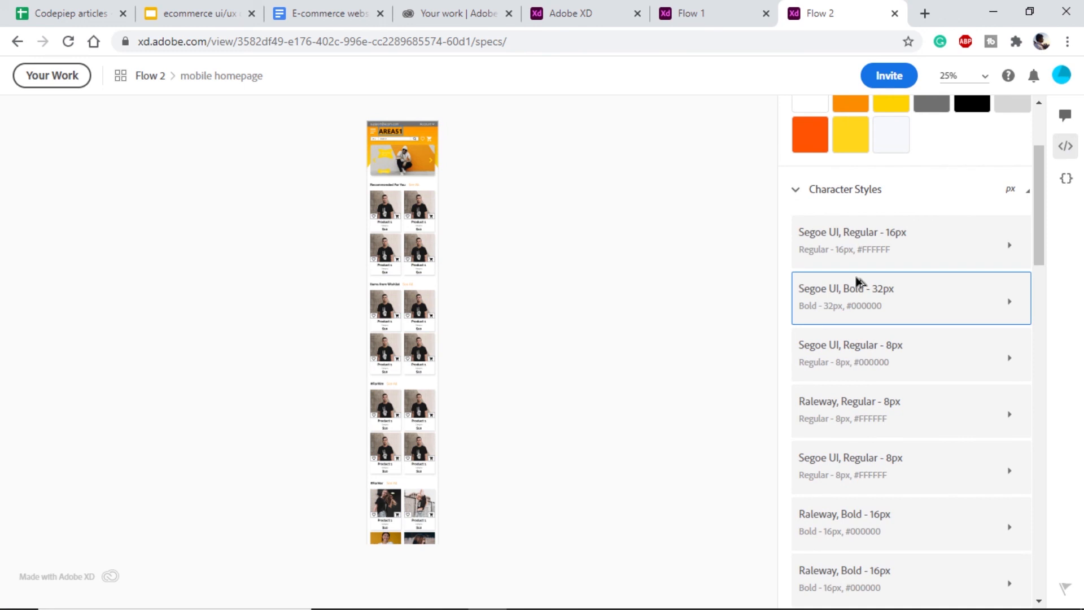
{"action": "scroll", "coordinate": [858, 282], "scroll_direction": "down", "scroll_amount": 9}
{"action": "scroll", "coordinate": [868, 256], "scroll_direction": "down", "scroll_amount": 12}
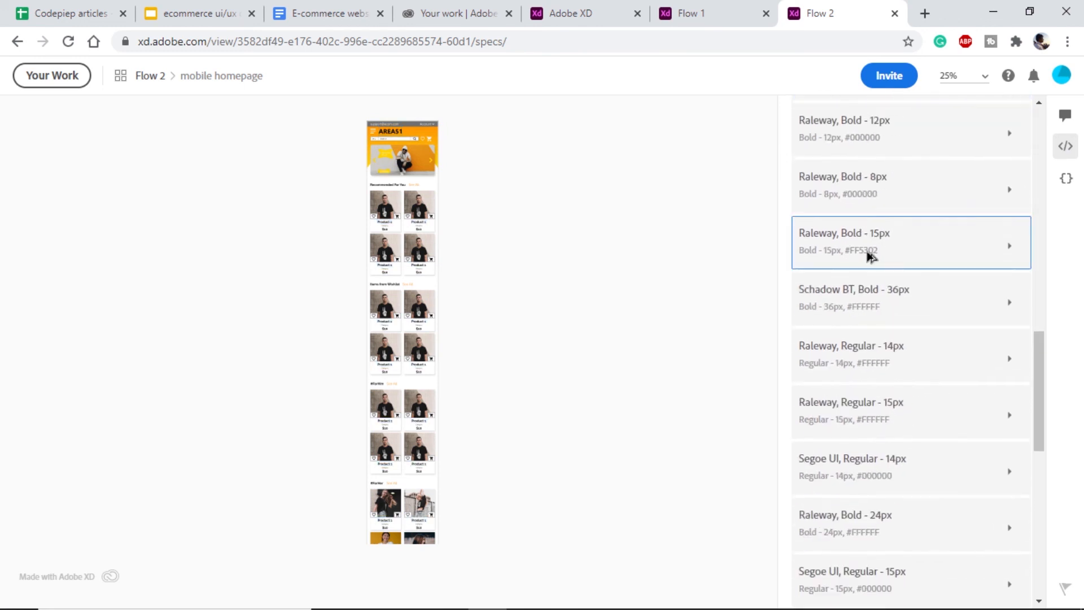
{"action": "scroll", "coordinate": [866, 258], "scroll_direction": "down", "scroll_amount": 3}
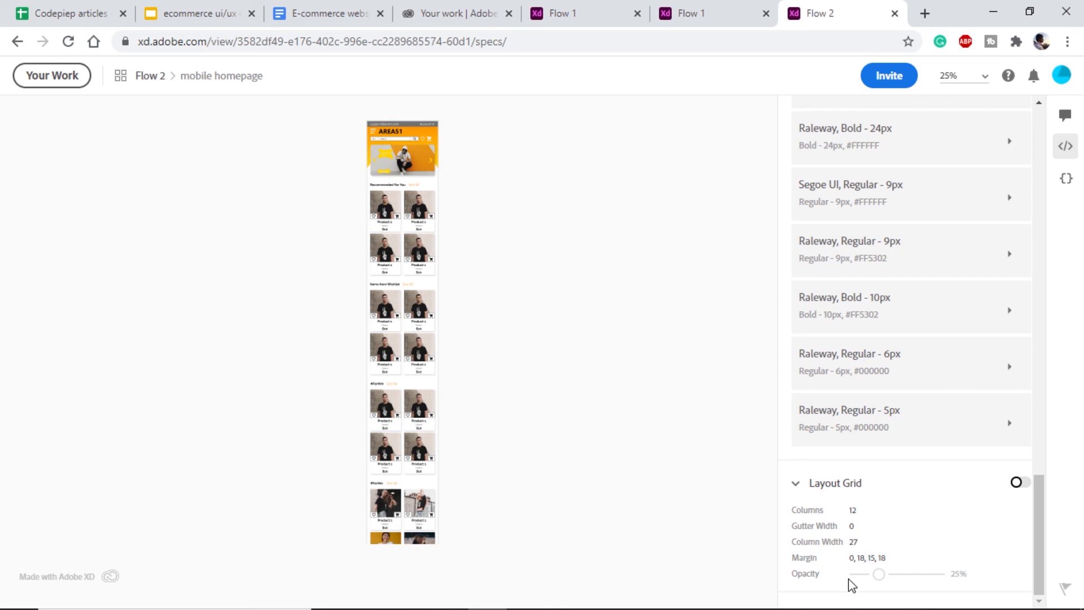
{"action": "scroll", "coordinate": [876, 558], "scroll_direction": "up", "scroll_amount": 10}
{"action": "scroll", "coordinate": [884, 422], "scroll_direction": "up", "scroll_amount": 5}
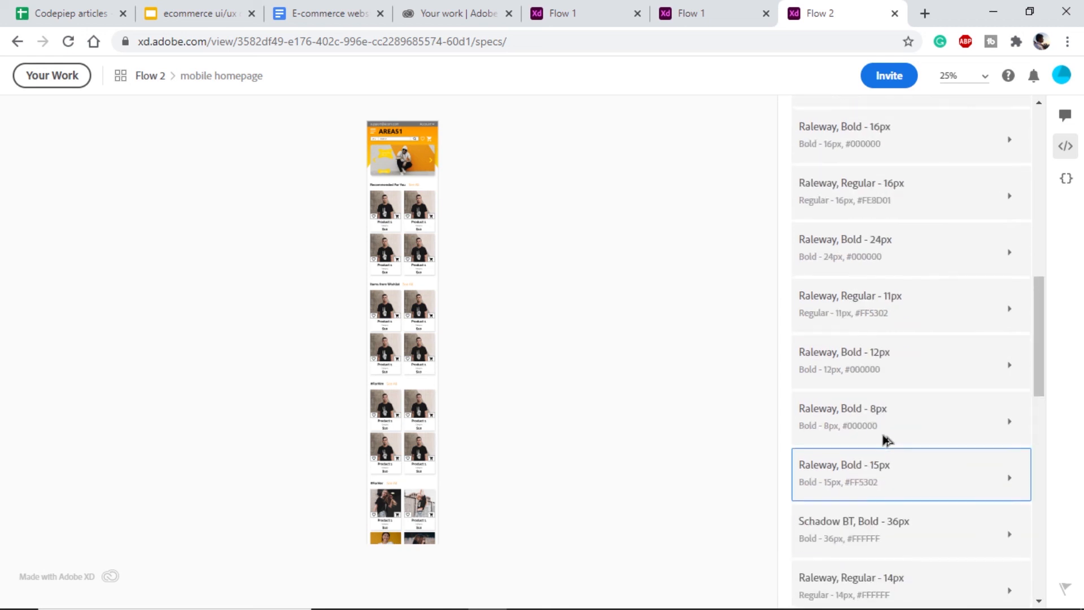
{"action": "scroll", "coordinate": [890, 449], "scroll_direction": "up", "scroll_amount": 7}
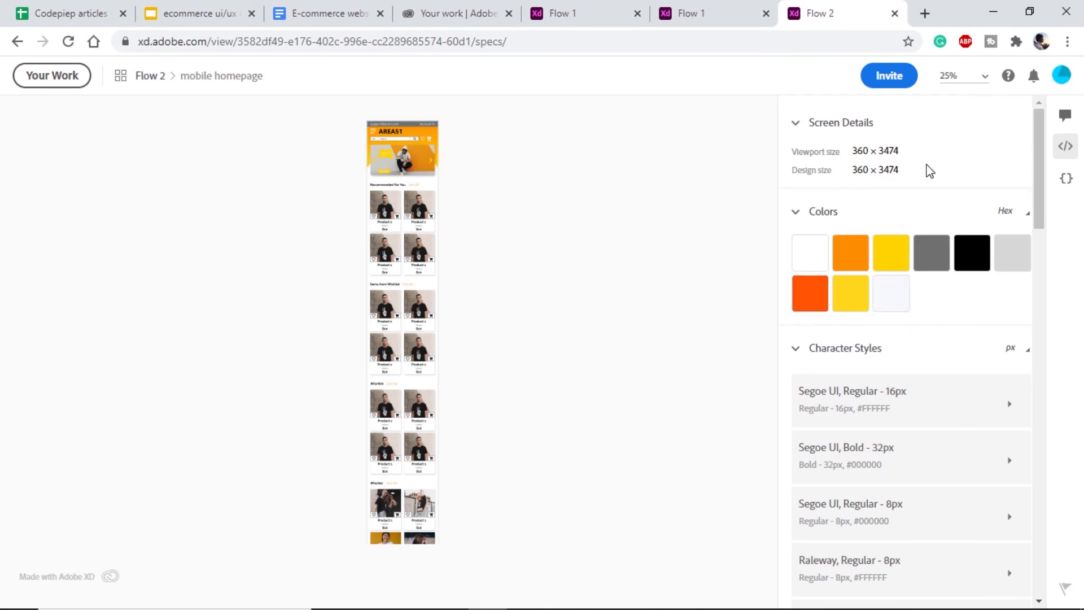
Examine the CSS variables generated for the mobile homepage and switch back to Adobe XD.
{"action": "left_click", "coordinate": [1066, 181]}
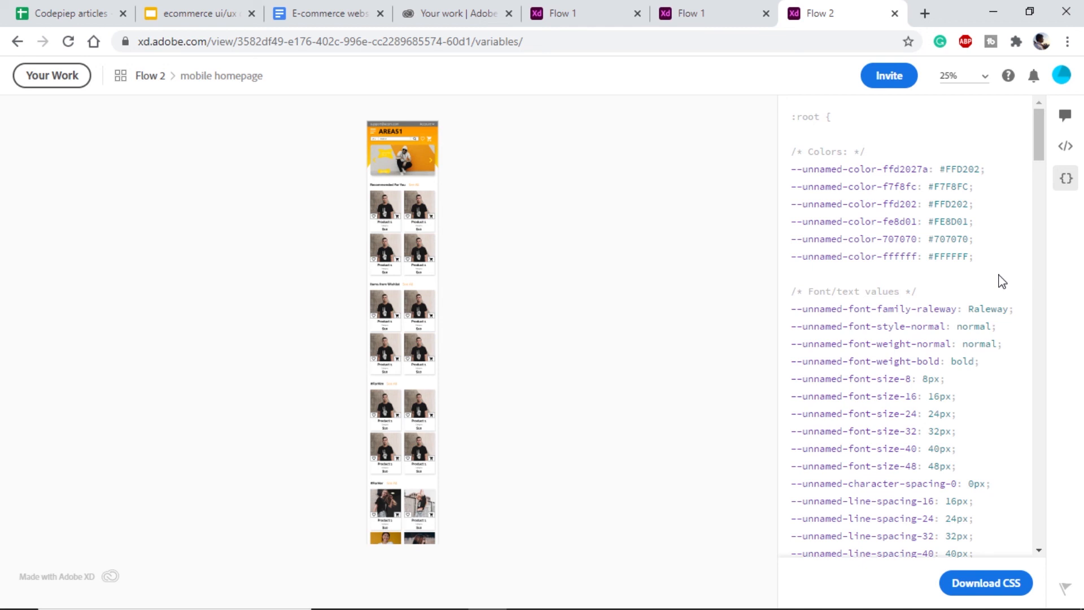
{"action": "scroll", "coordinate": [997, 283], "scroll_direction": "down", "scroll_amount": 7}
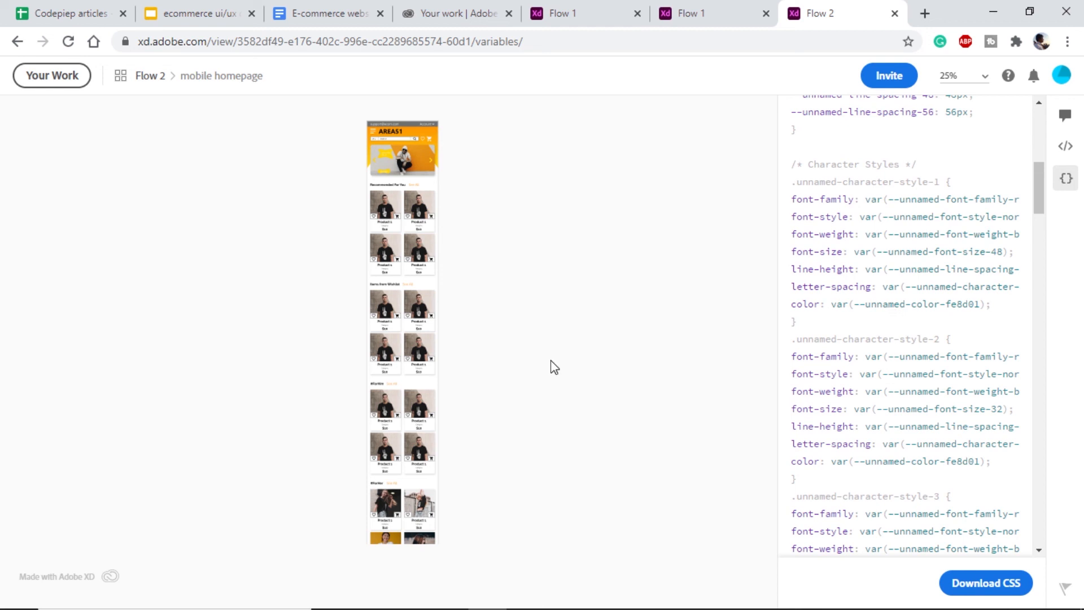
{"action": "key", "text": "alt+Tab"}
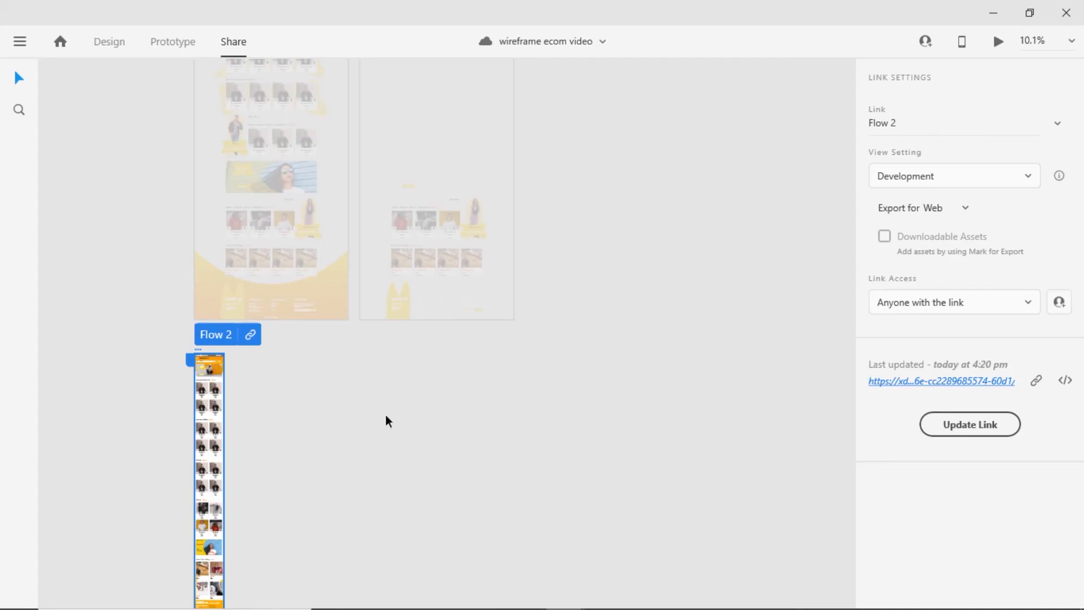
Change the view setting of Flow 2's share link to User Testing.
{"action": "left_click", "coordinate": [1016, 177]}
{"action": "left_click", "coordinate": [965, 288]}
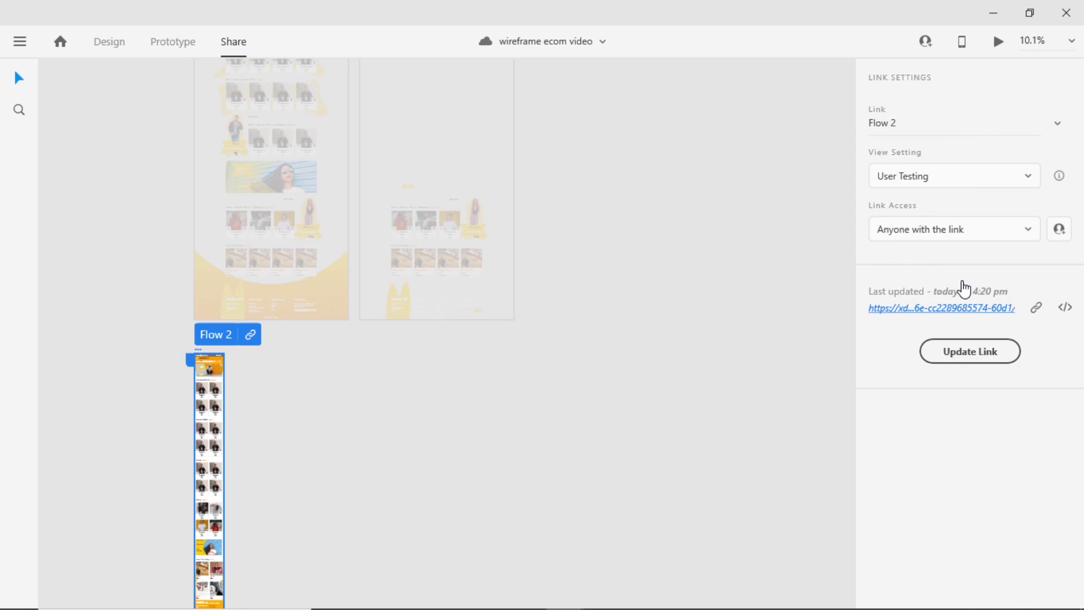
{"action": "scroll", "coordinate": [472, 363], "scroll_direction": "down", "scroll_amount": 2}
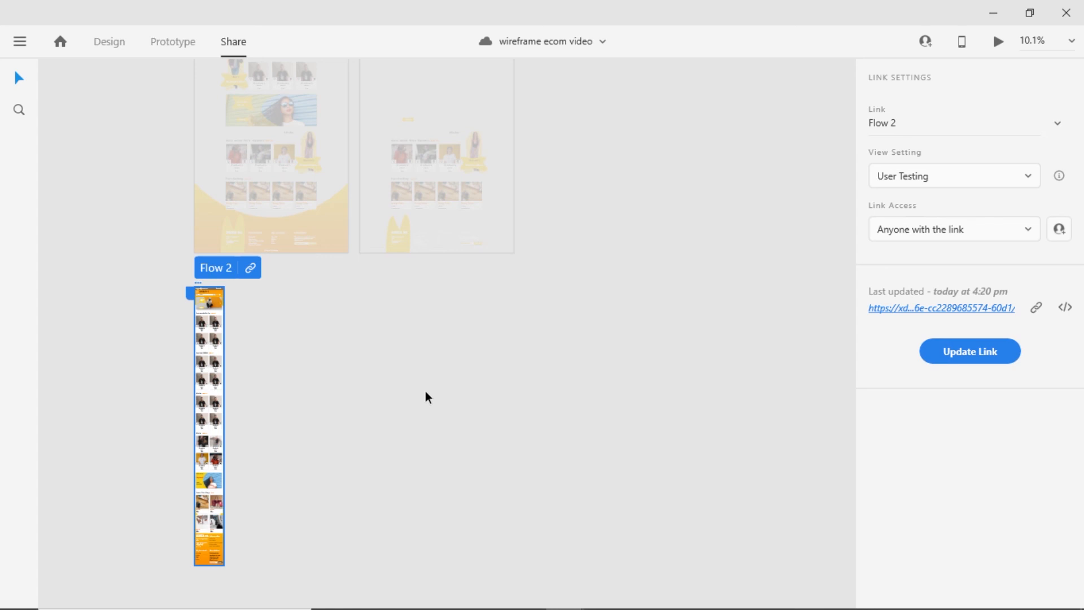
Switch to the browser and examine the Meetup homepage's event listings by category.
{"action": "key", "text": "alt+Tab"}
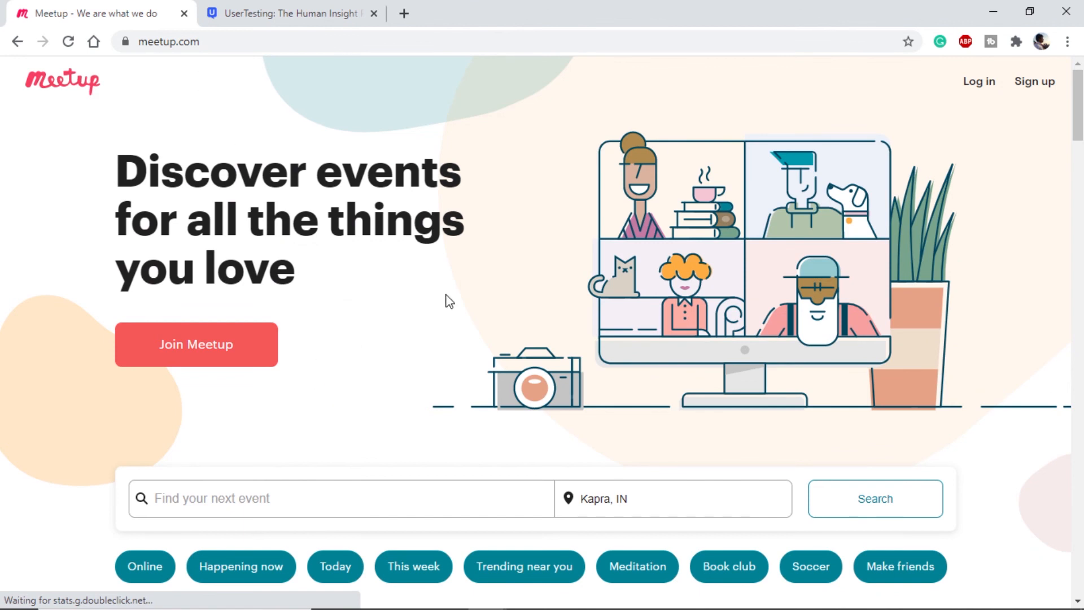
{"action": "left_click", "coordinate": [1026, 86]}
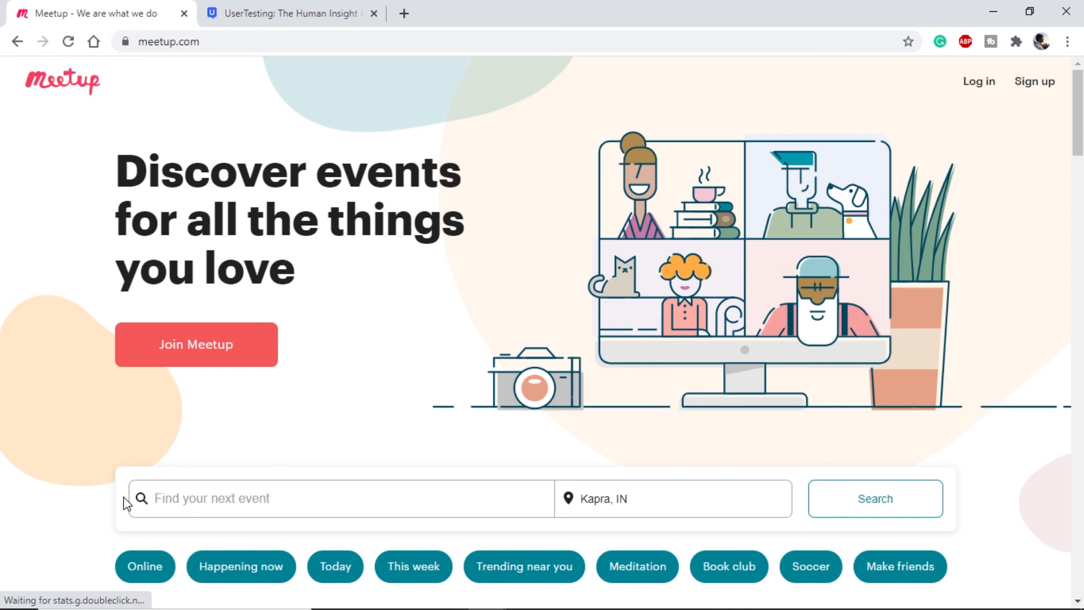
{"action": "scroll", "coordinate": [406, 442], "scroll_direction": "down", "scroll_amount": 8}
{"action": "scroll", "coordinate": [91, 404], "scroll_direction": "down", "scroll_amount": 5}
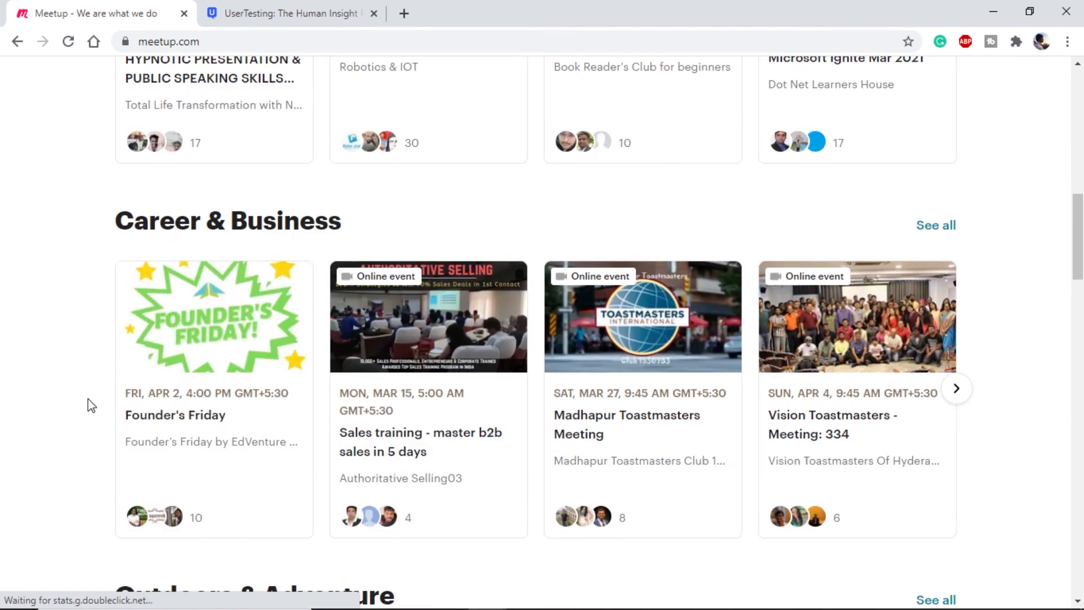
{"action": "scroll", "coordinate": [97, 406], "scroll_direction": "down", "scroll_amount": 5}
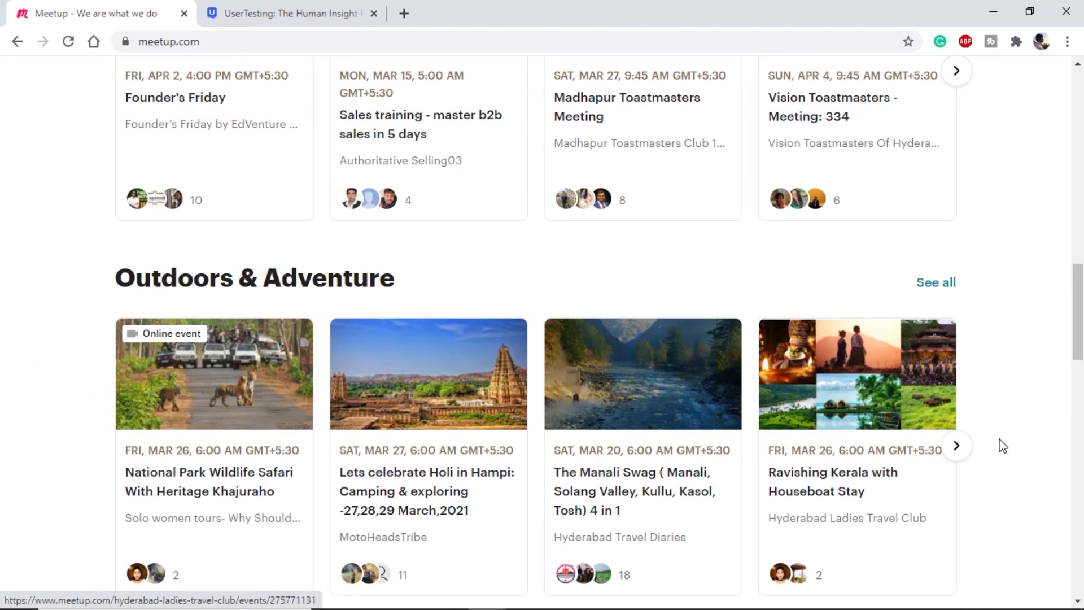
{"action": "scroll", "coordinate": [1003, 438], "scroll_direction": "up", "scroll_amount": 10}
{"action": "scroll", "coordinate": [1001, 444], "scroll_direction": "up", "scroll_amount": 5}
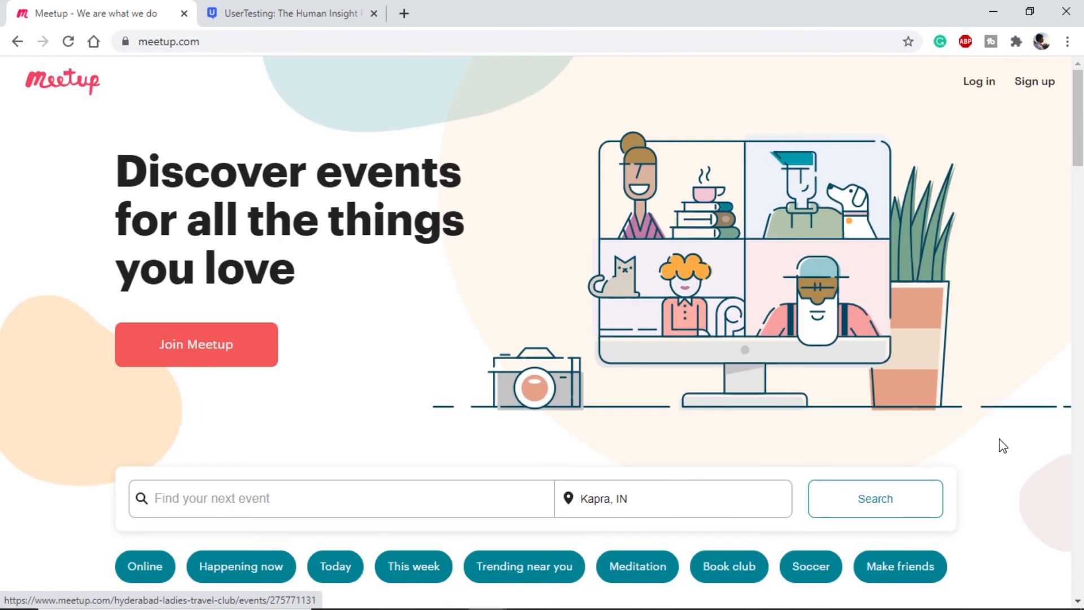
Examine the UserTesting website's homepage, including how its customer feedback service works.
{"action": "left_click", "coordinate": [283, 14]}
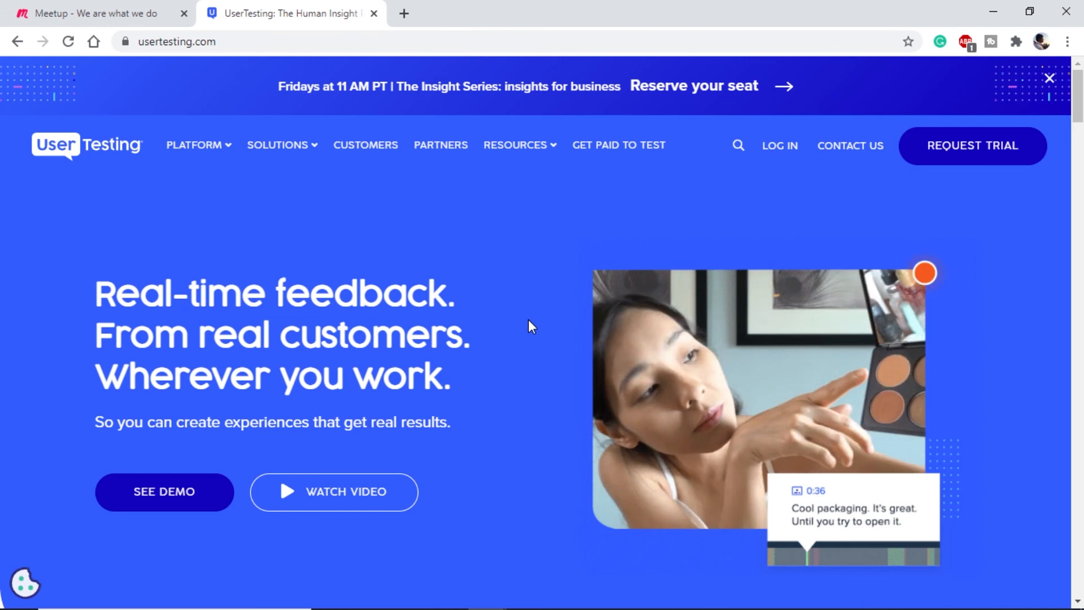
{"action": "scroll", "coordinate": [514, 314], "scroll_direction": "down", "scroll_amount": 10}
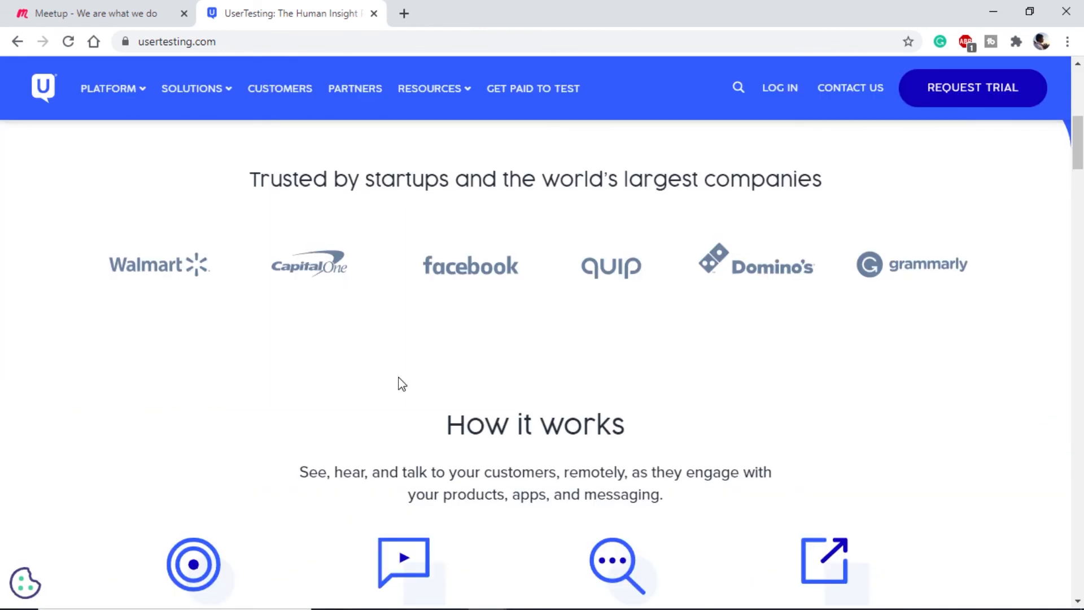
{"action": "scroll", "coordinate": [399, 383], "scroll_direction": "down", "scroll_amount": 5}
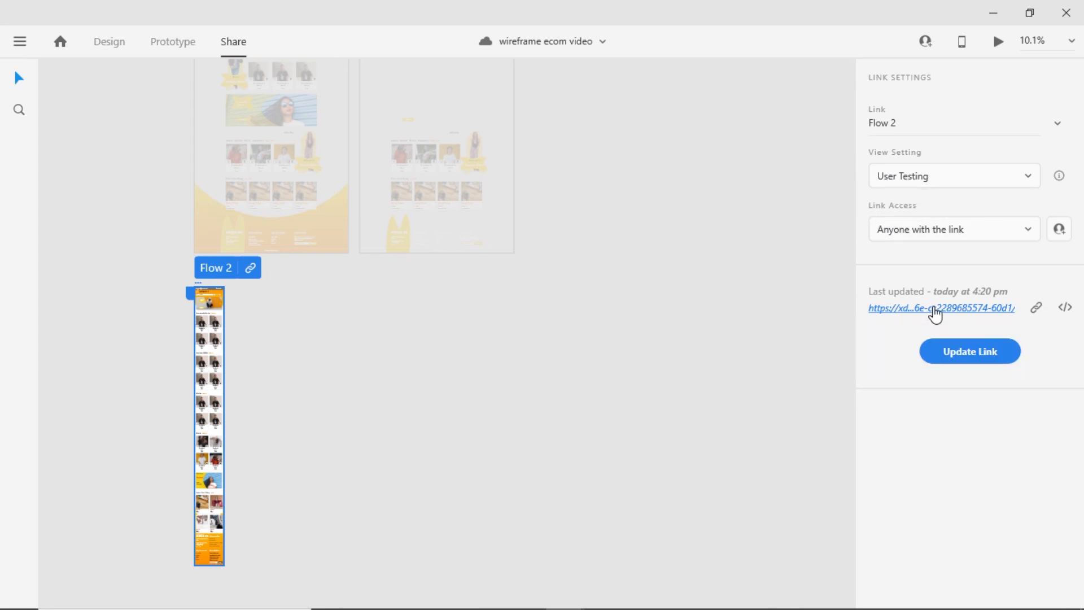
Open Flow 2's shared link from Adobe XD, look through the mobile homepage in the browser, and return to Adobe XD.
{"action": "left_click", "coordinate": [936, 310]}
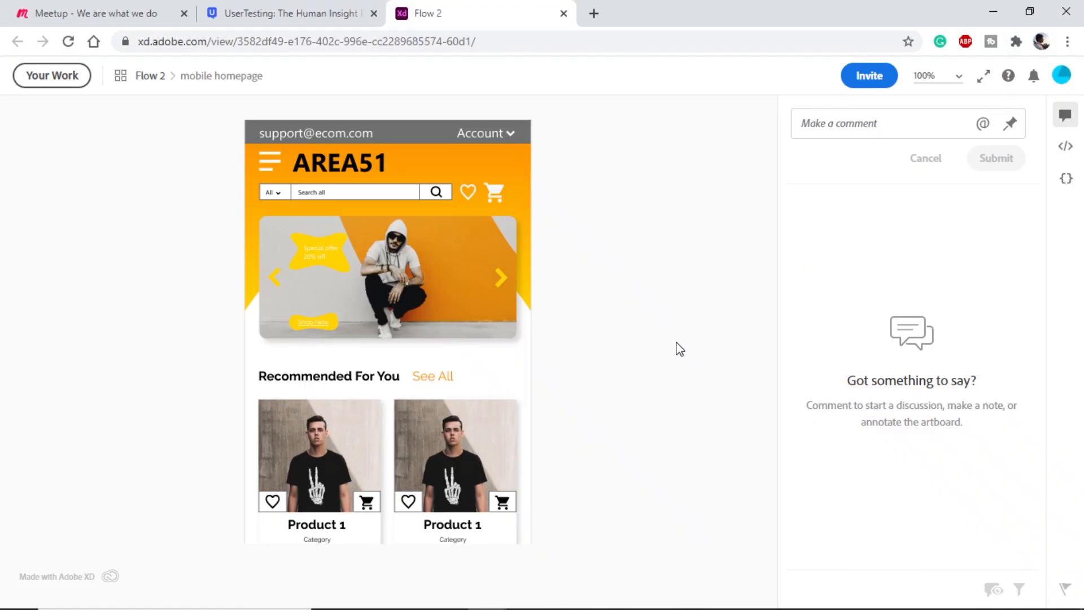
{"action": "scroll", "coordinate": [533, 305], "scroll_direction": "down", "scroll_amount": 5}
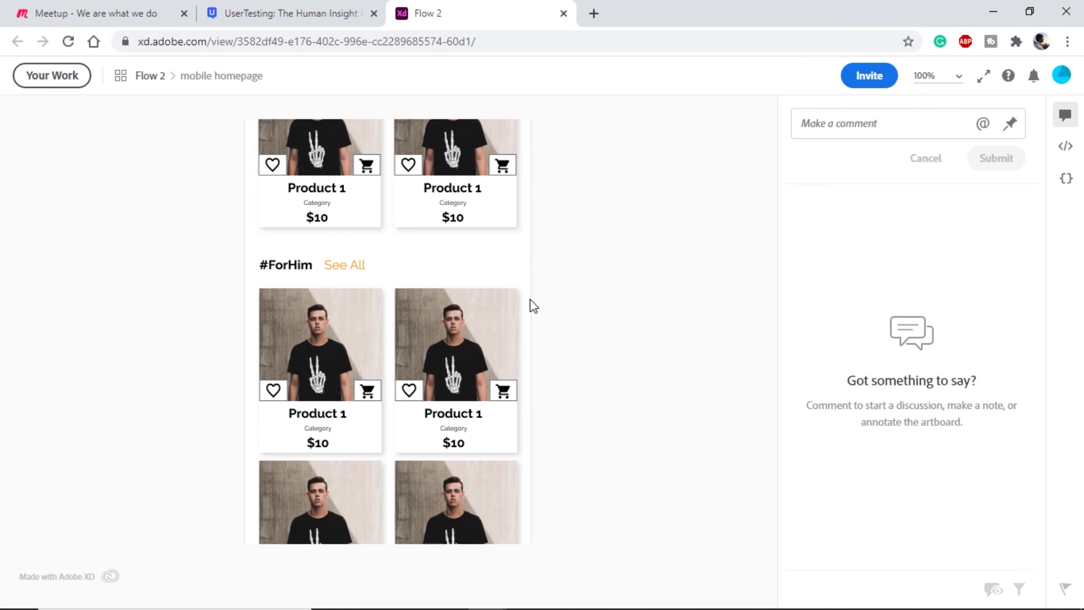
{"action": "scroll", "coordinate": [533, 306], "scroll_direction": "up", "scroll_amount": 5}
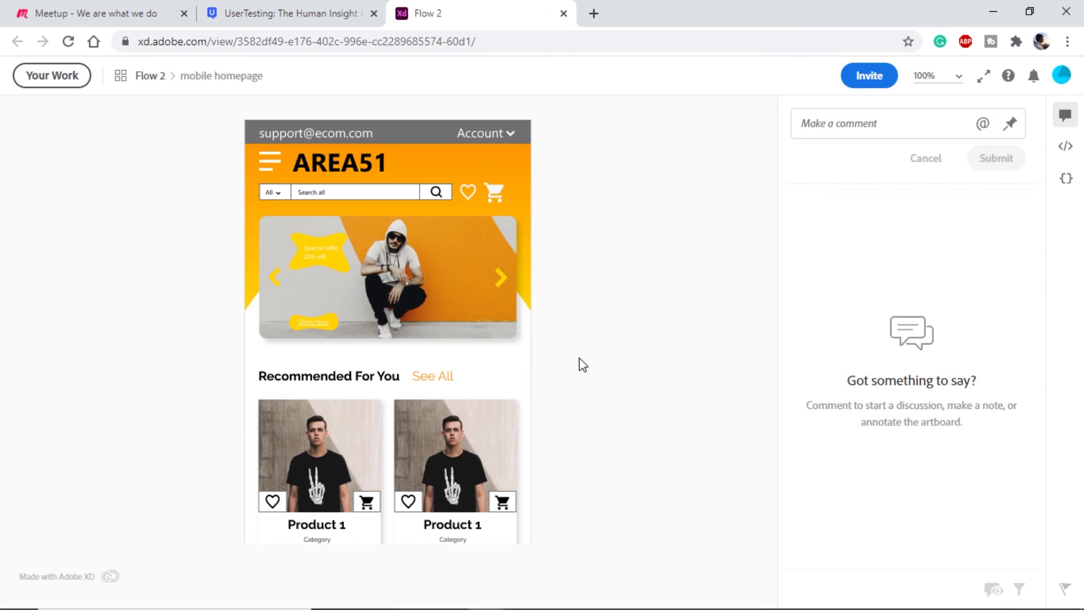
{"action": "key", "text": "alt+Tab"}
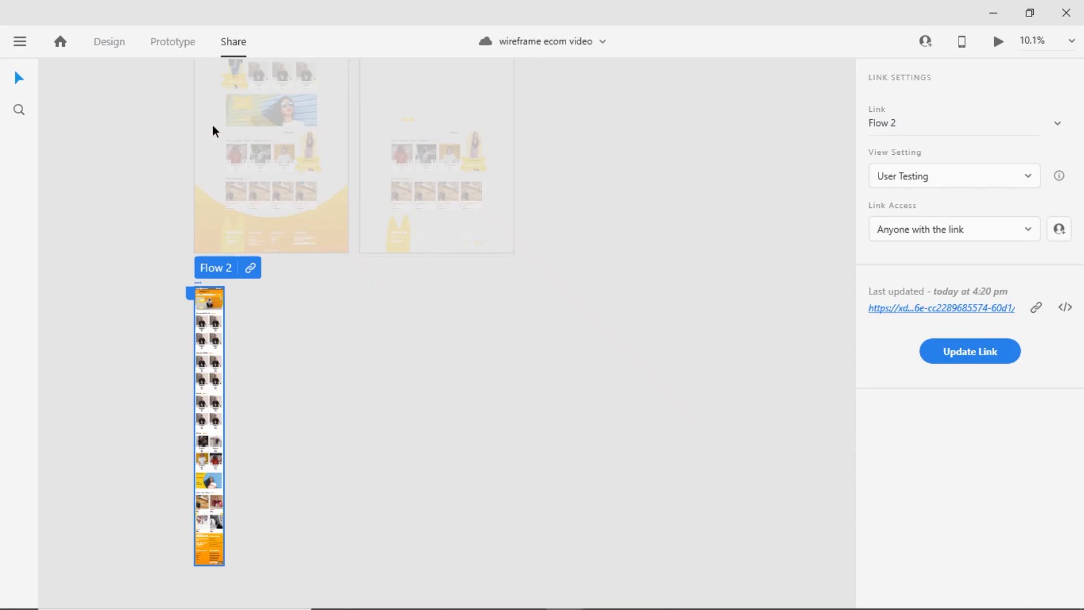
Return to design mode, export the header splash of homepage hf as SVG with linked images, and open the exported file.
{"action": "left_click", "coordinate": [108, 44]}
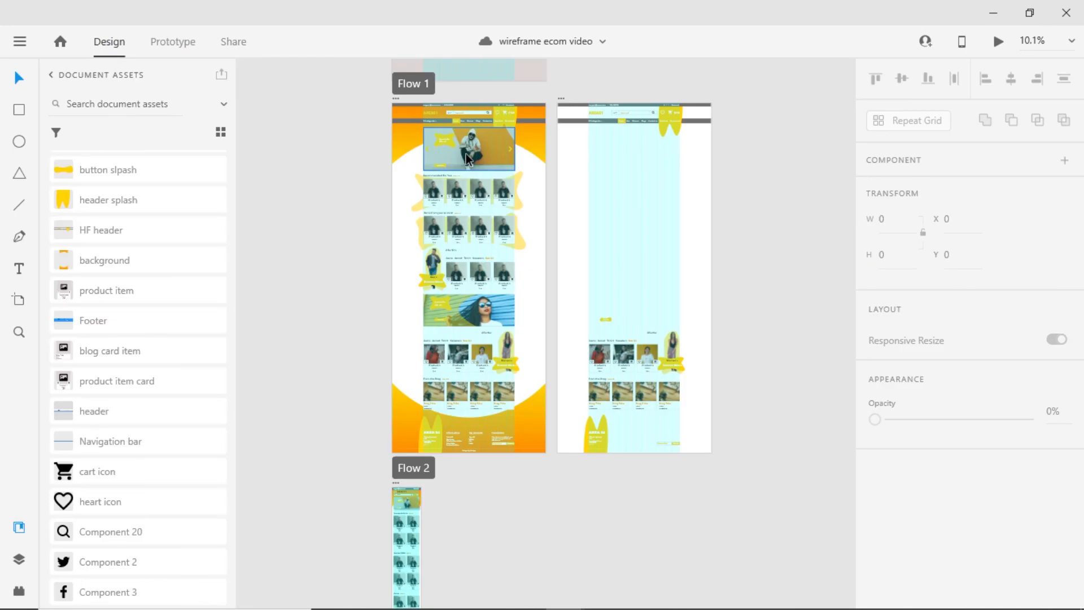
{"action": "scroll", "coordinate": [465, 154], "scroll_direction": "up", "scroll_amount": 5}
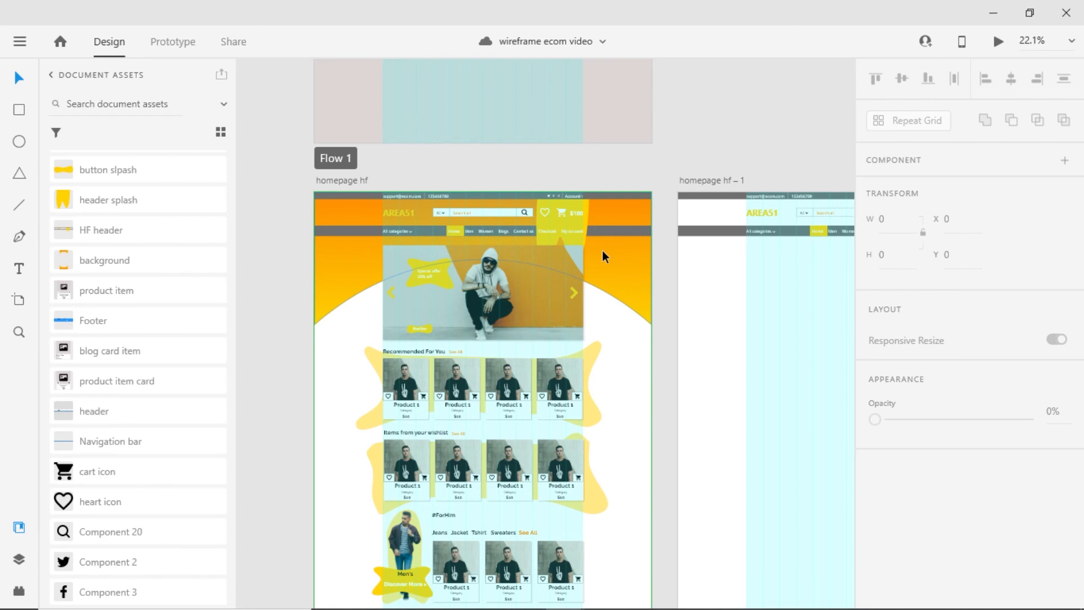
{"action": "scroll", "coordinate": [578, 211], "scroll_direction": "up", "scroll_amount": 6}
{"action": "left_click", "coordinate": [556, 222]}
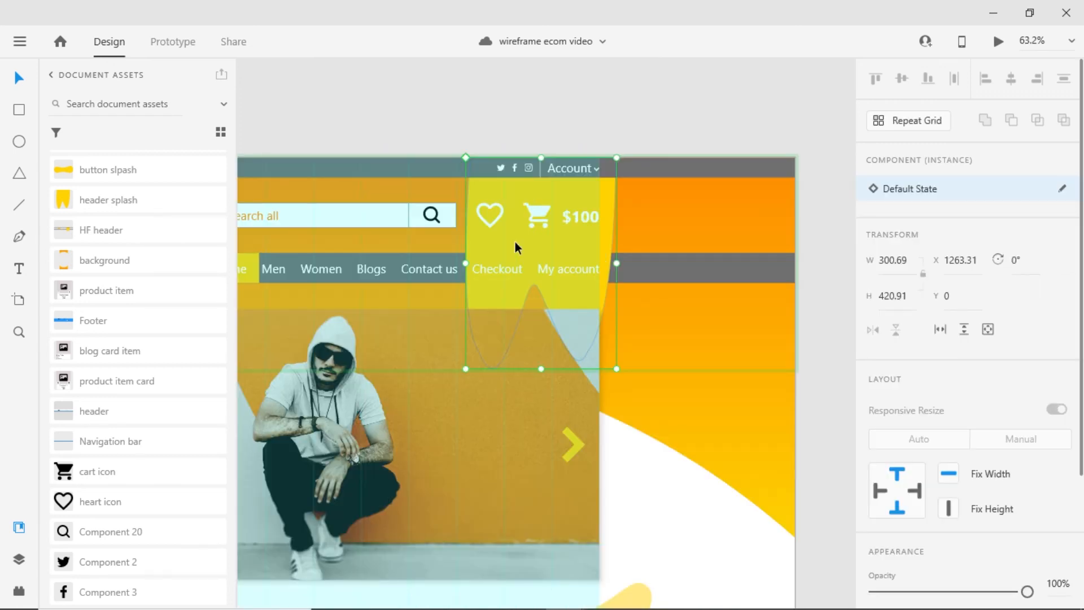
{"action": "left_click", "coordinate": [20, 43]}
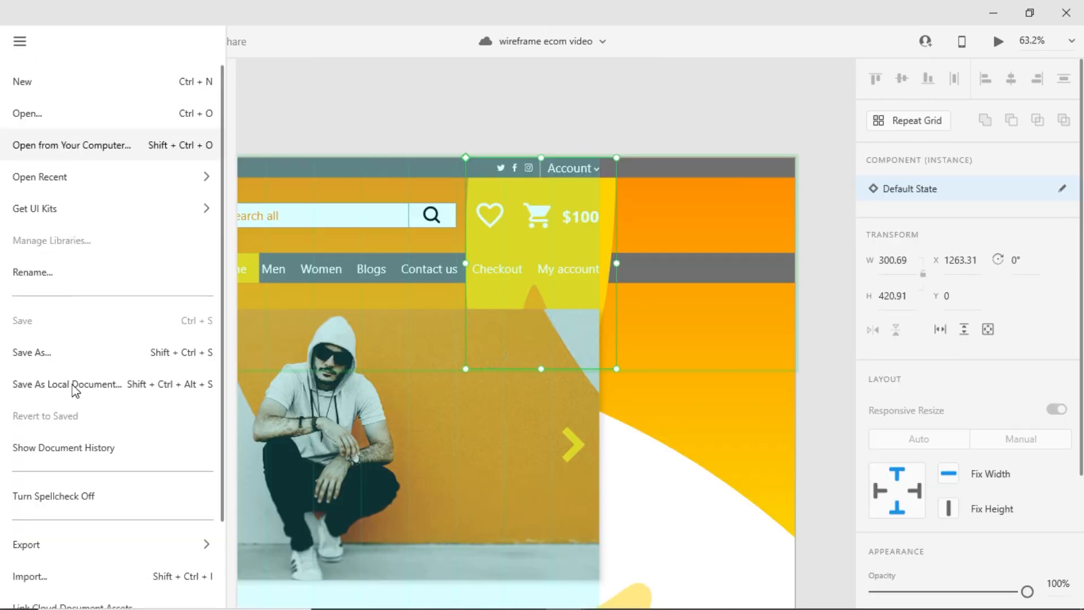
{"action": "mouse_move", "coordinate": [76, 549]}
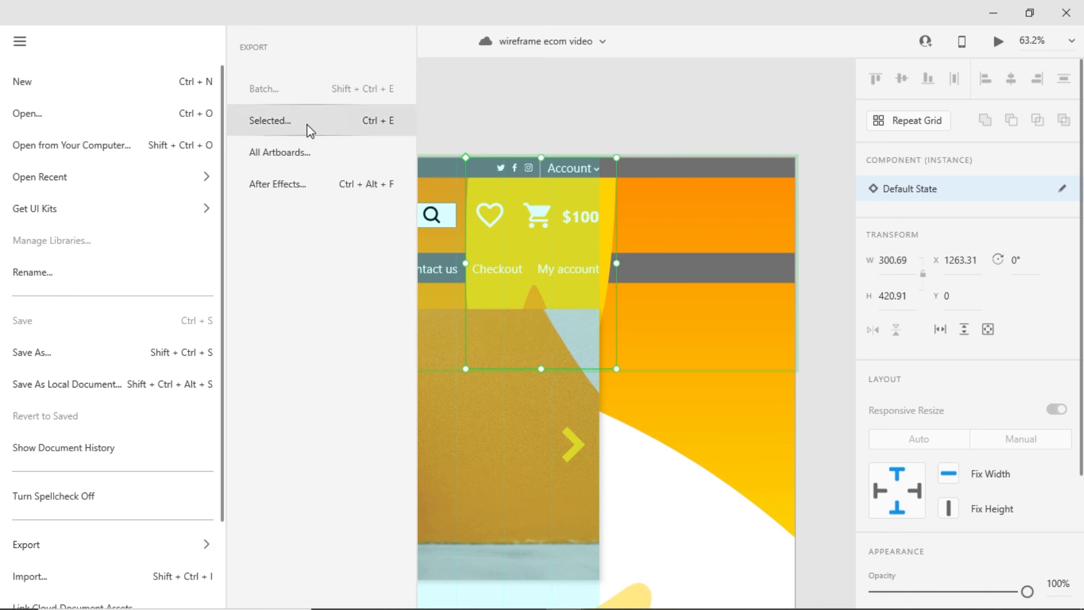
{"action": "left_click", "coordinate": [282, 122]}
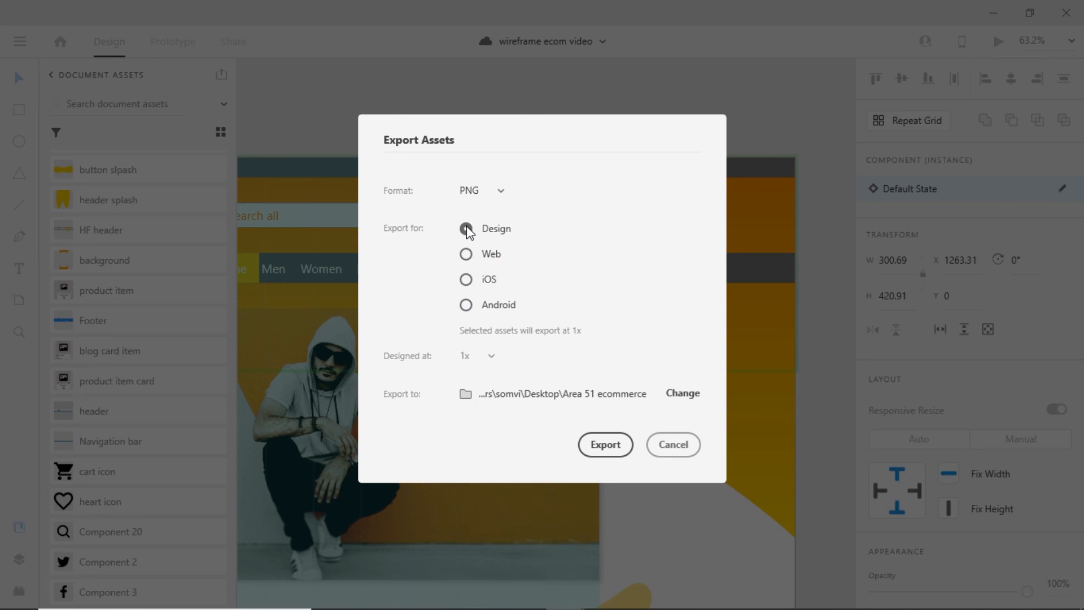
{"action": "left_click", "coordinate": [500, 192]}
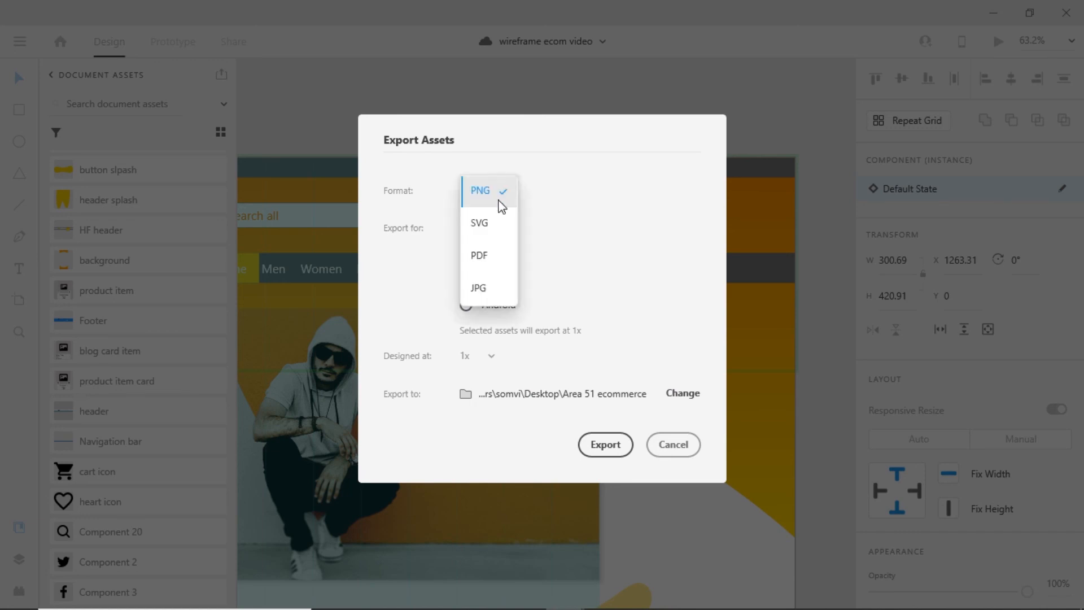
{"action": "left_click", "coordinate": [495, 225]}
{"action": "left_click", "coordinate": [466, 294]}
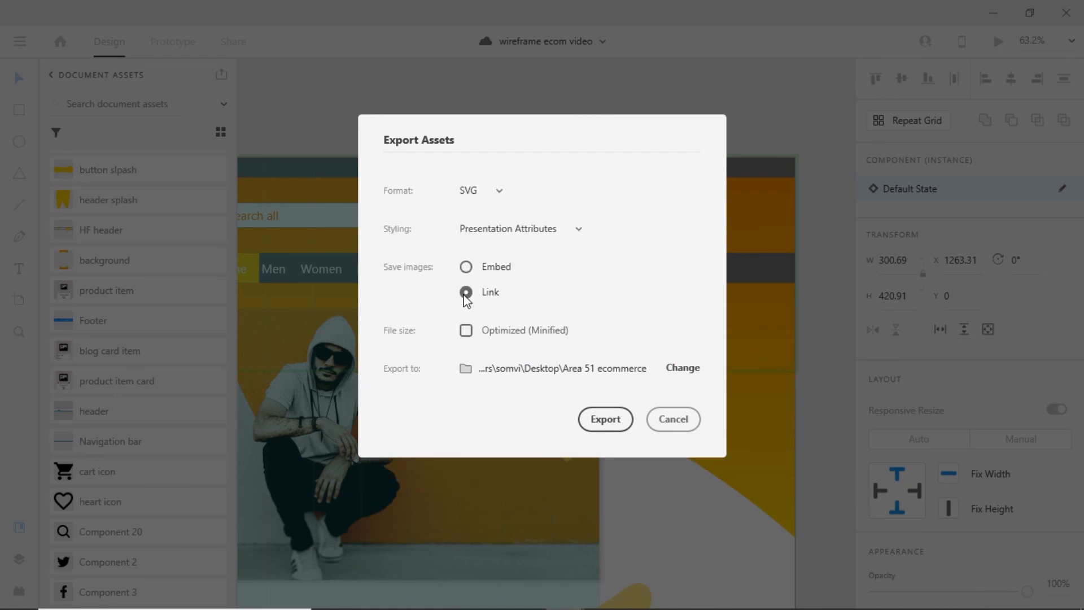
{"action": "left_click", "coordinate": [605, 419]}
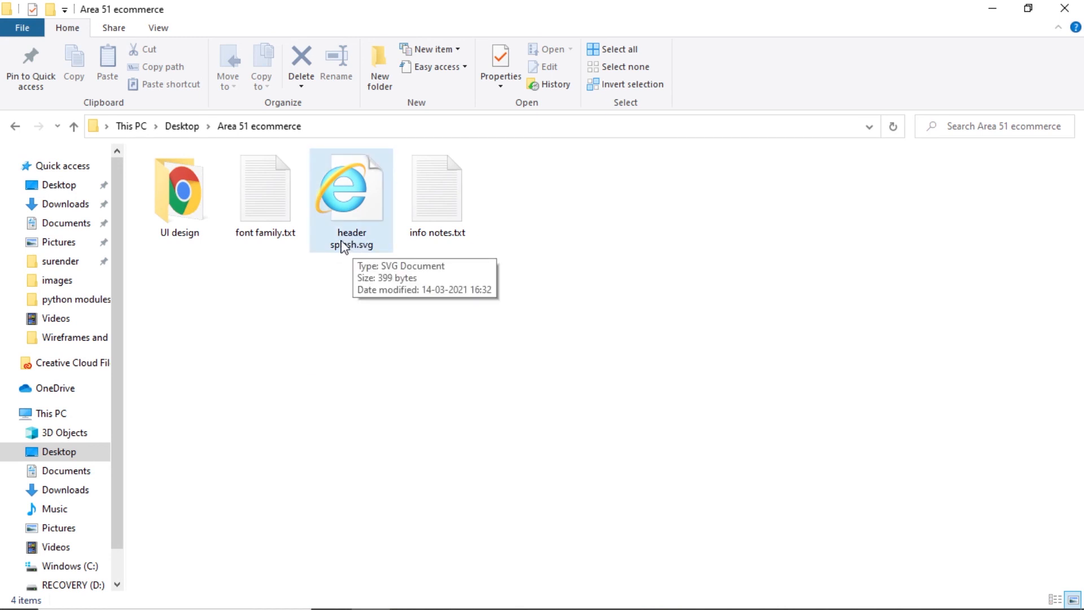
{"action": "double_click", "coordinate": [344, 205]}
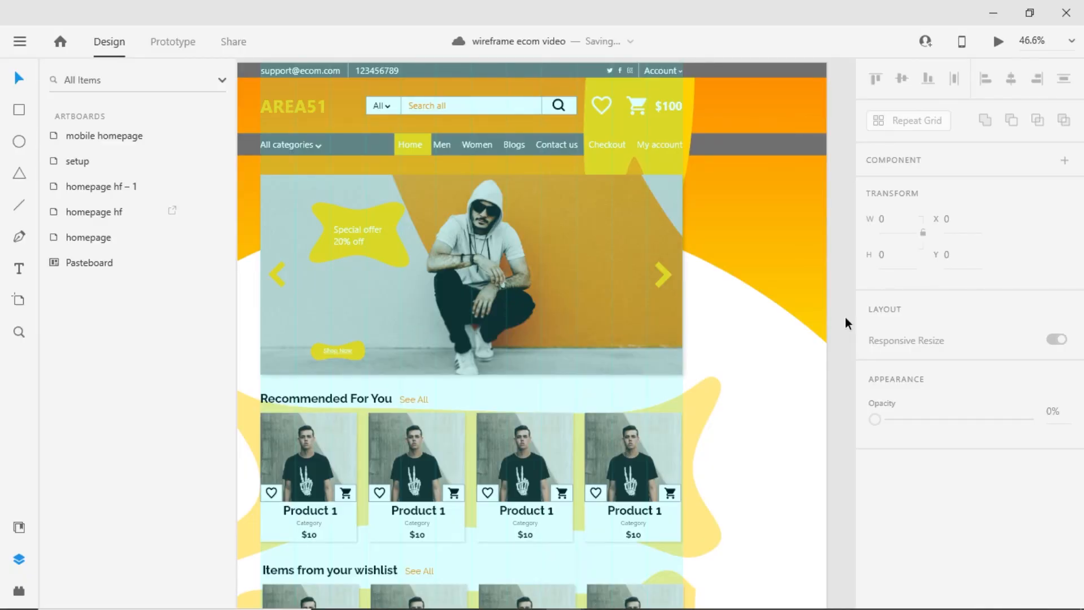
Mark the Shop Now button's splash and the hero banner's right arrow for export.
{"action": "left_click", "coordinate": [359, 351], "text": "ctrl"}
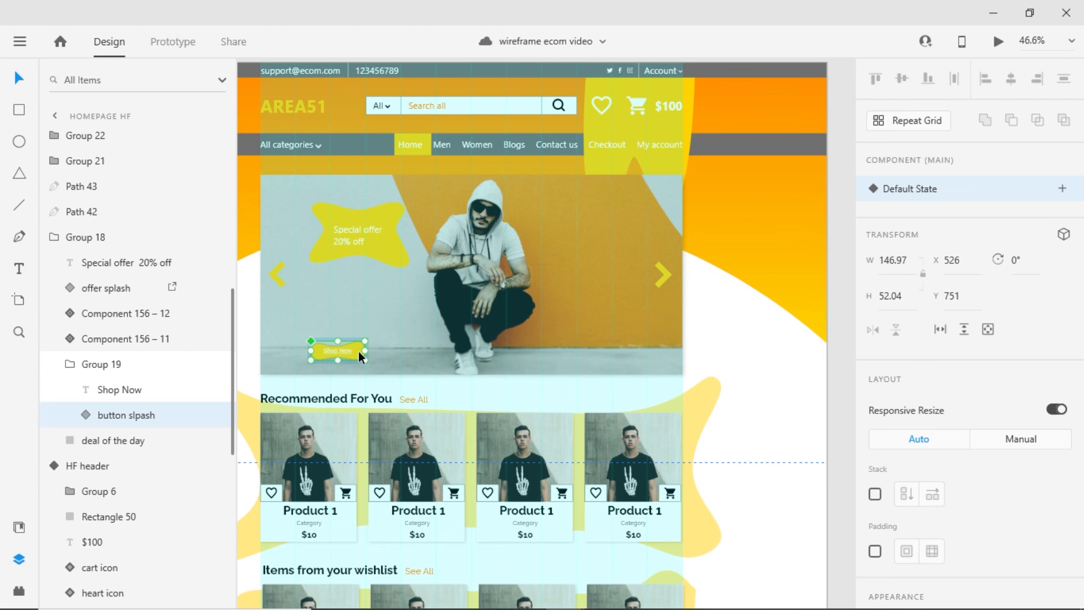
{"action": "right_click", "coordinate": [358, 352]}
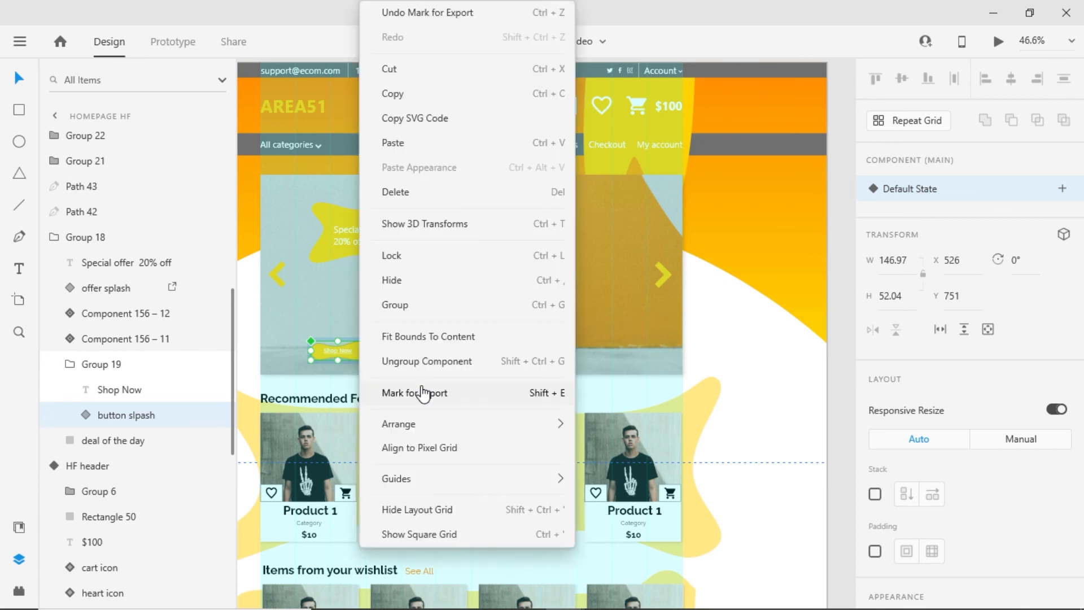
{"action": "left_click", "coordinate": [422, 392]}
{"action": "left_click", "coordinate": [339, 237], "text": "ctrl"}
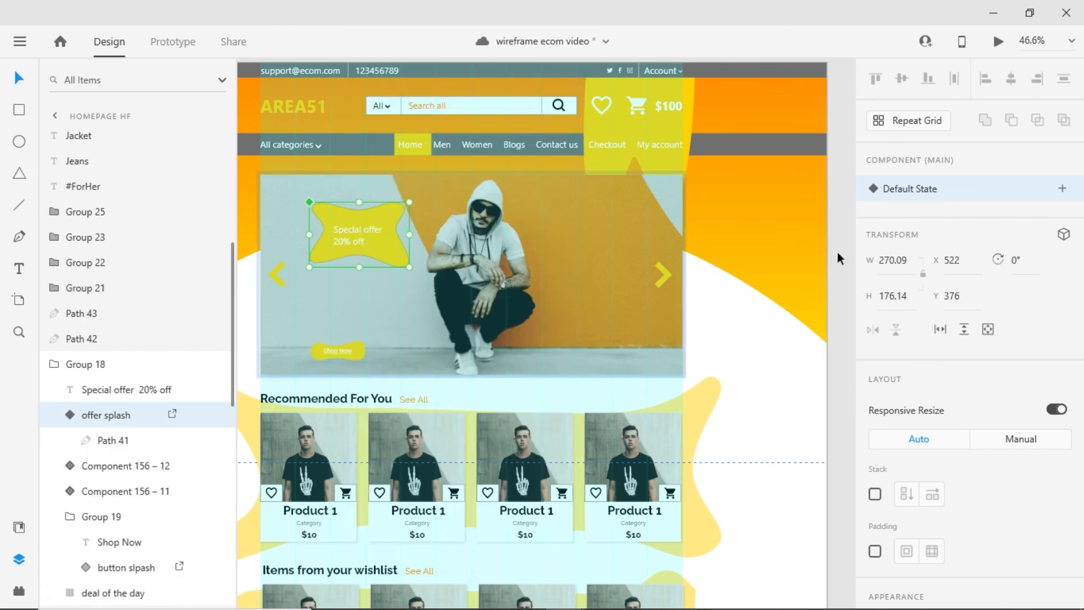
{"action": "left_click", "coordinate": [665, 275], "text": "ctrl"}
{"action": "right_click", "coordinate": [665, 275]}
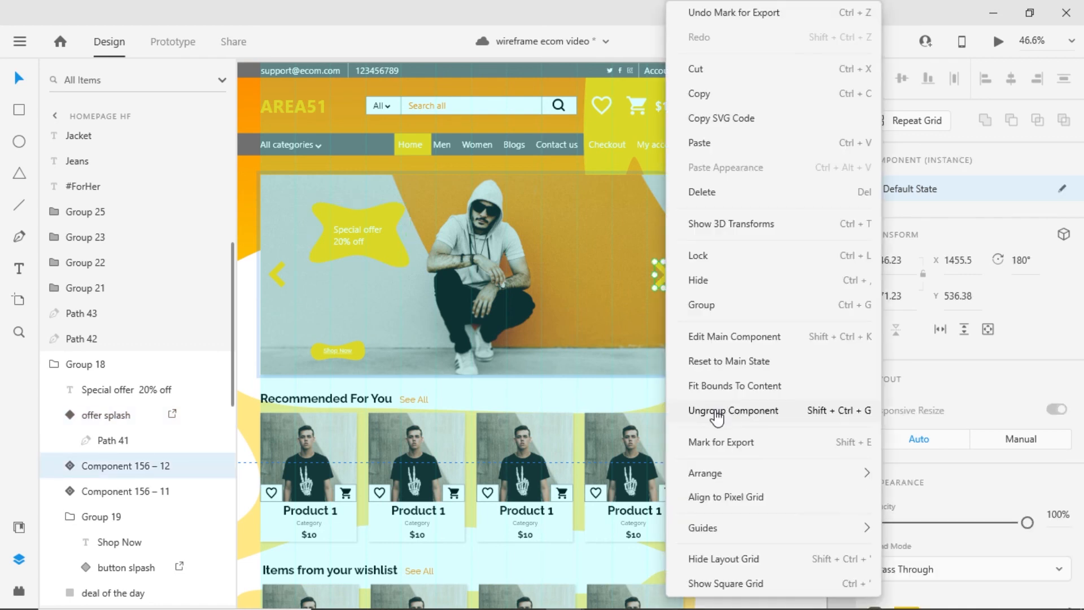
{"action": "left_click", "coordinate": [717, 441]}
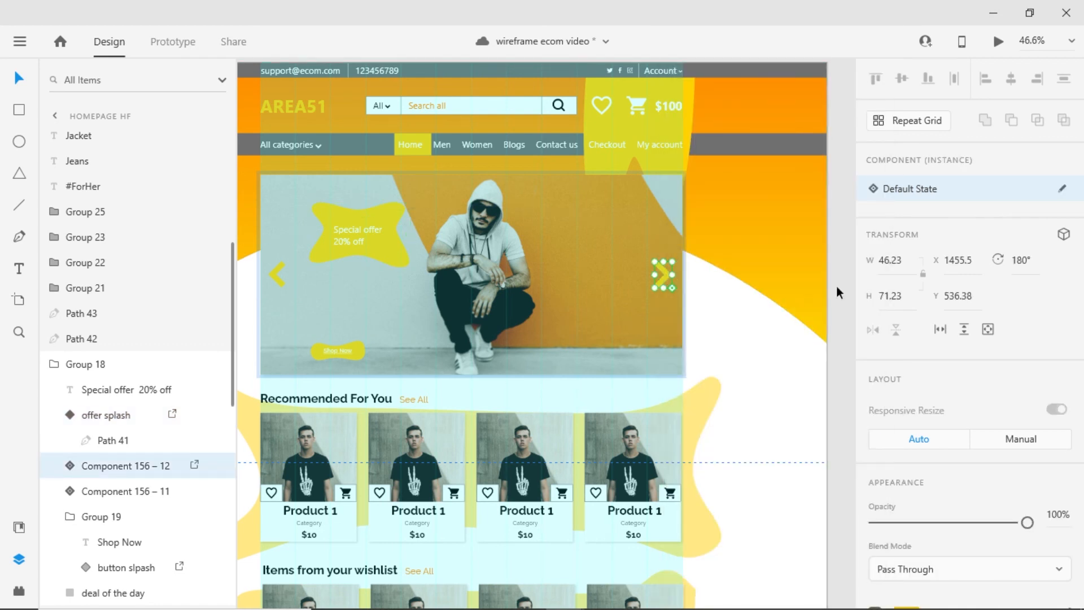
Batch export the marked assets as SVG with linked images, open Component 156 – 12.svg to check it, and return to Adobe XD.
{"action": "left_click", "coordinate": [20, 41]}
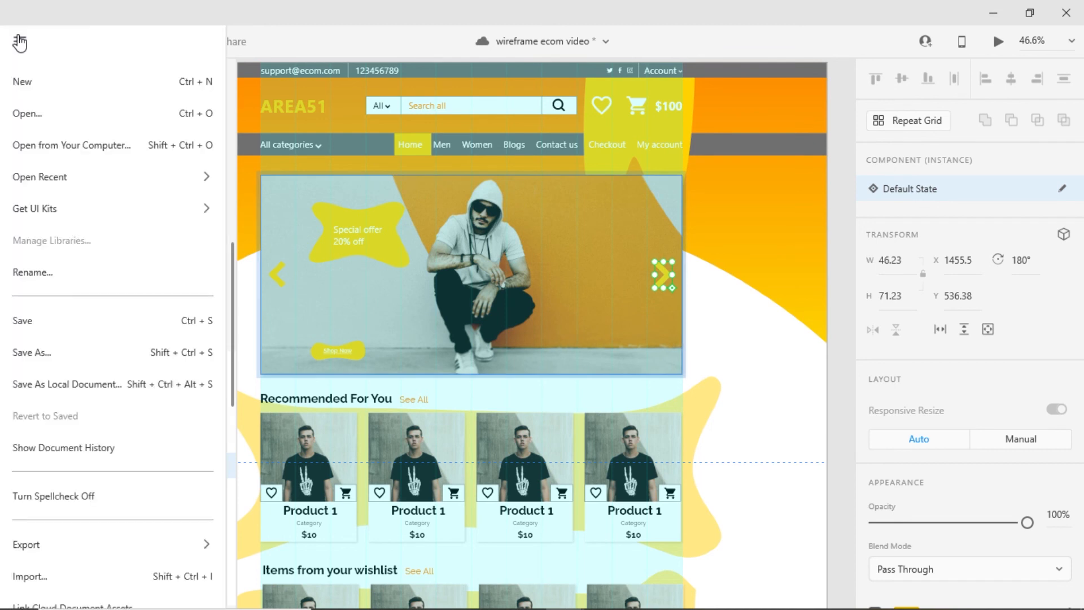
{"action": "mouse_move", "coordinate": [116, 546]}
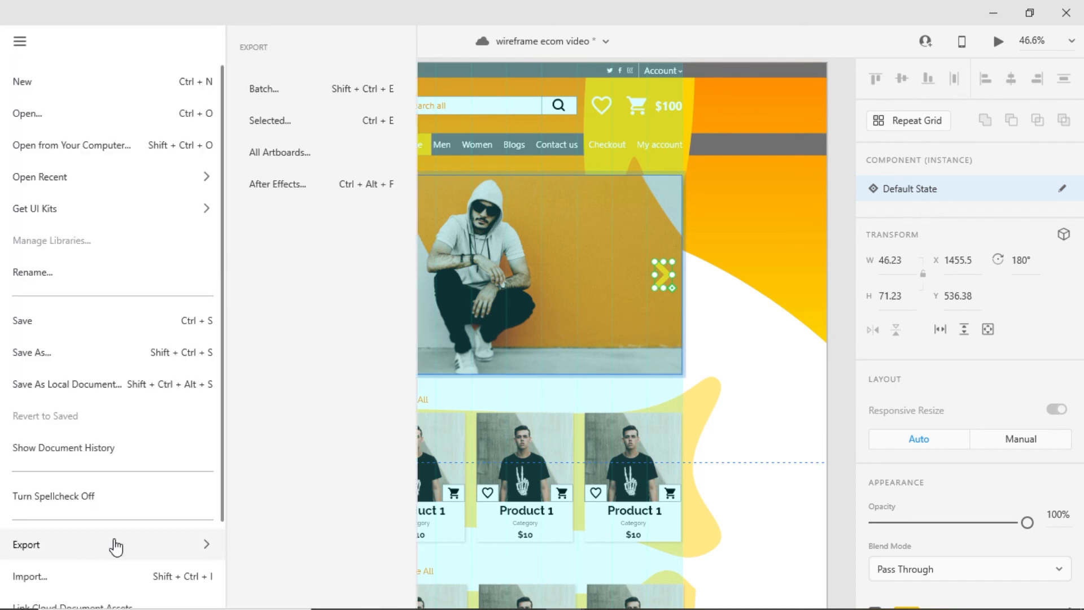
{"action": "left_click", "coordinate": [290, 90]}
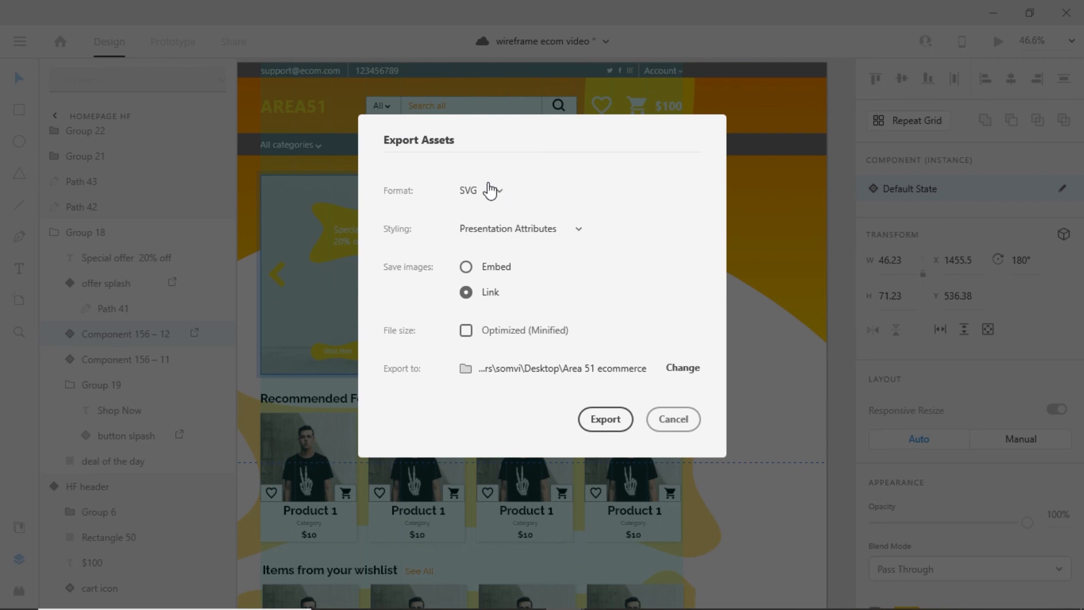
{"action": "left_click", "coordinate": [610, 431]}
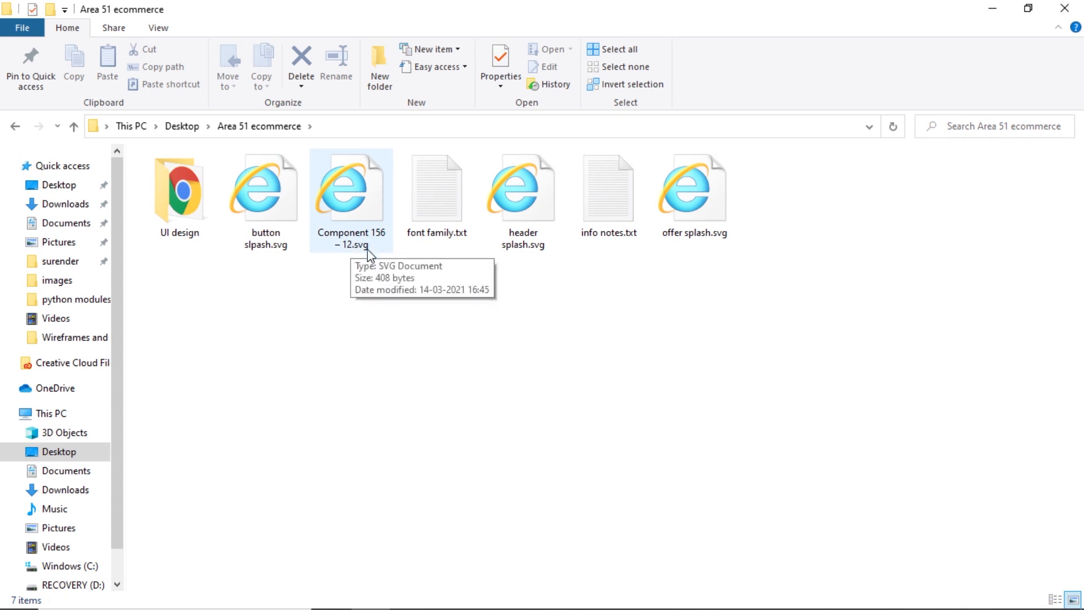
{"action": "double_click", "coordinate": [354, 210]}
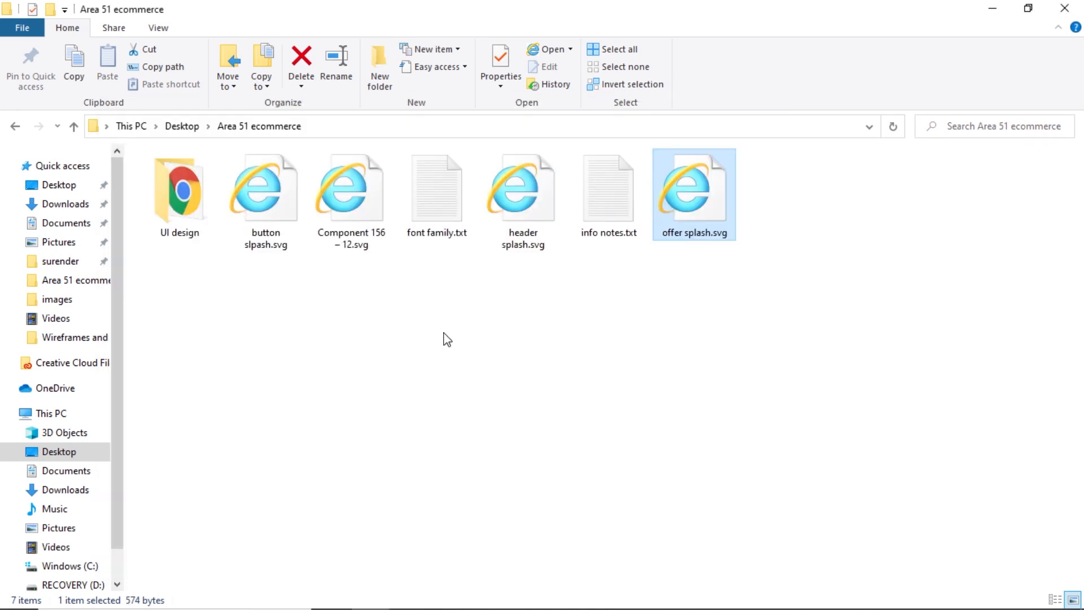
{"action": "key", "text": "alt+Tab"}
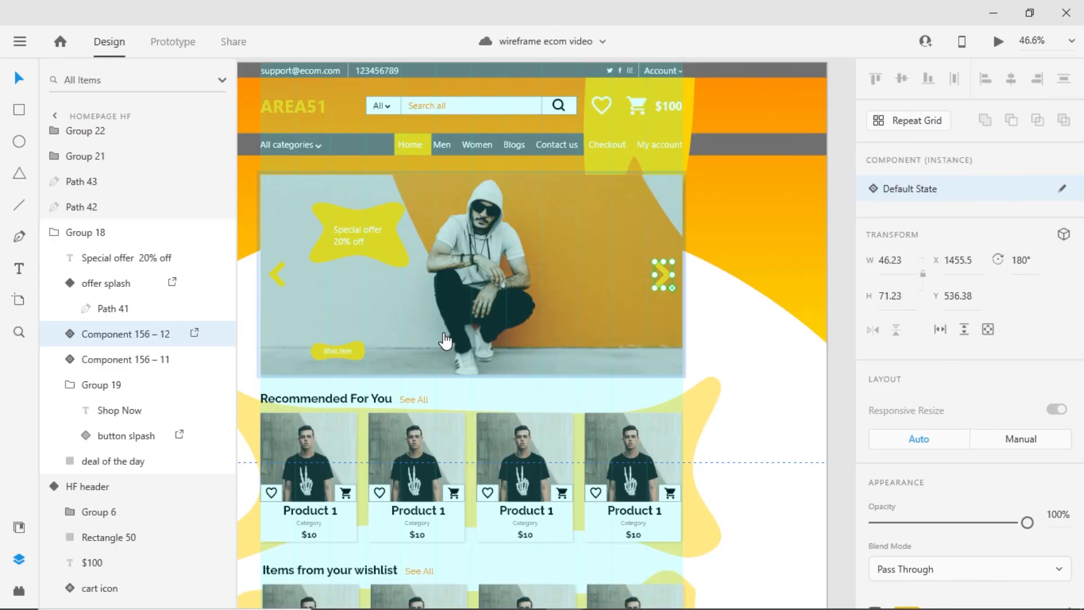
Bring up the export settings for both hero banner arrows together, and cancel without exporting.
{"action": "left_click", "coordinate": [276, 276], "text": "shift"}
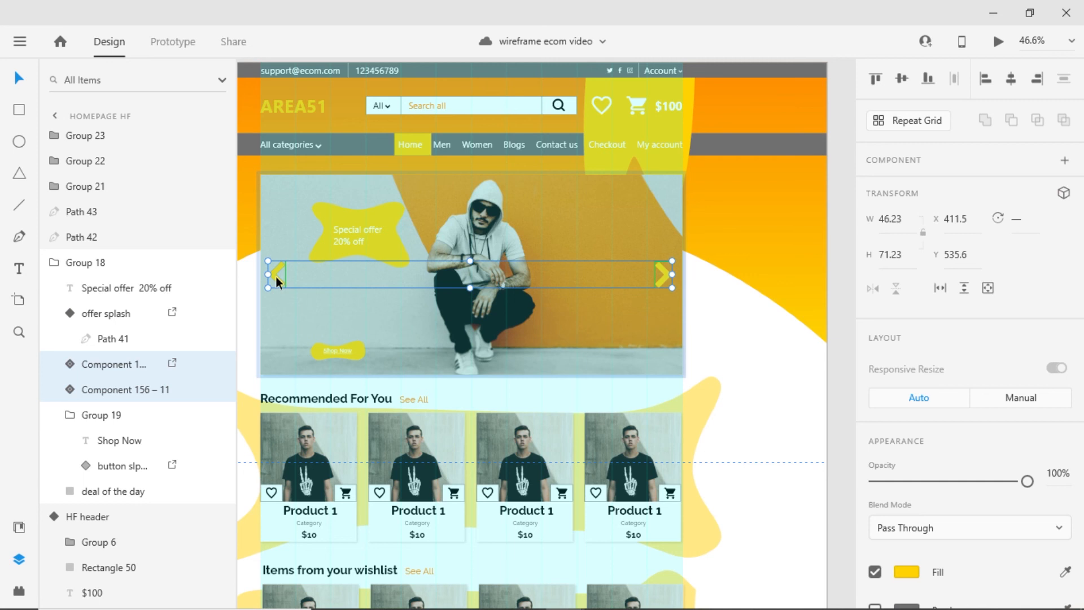
{"action": "key", "text": "ctrl+e"}
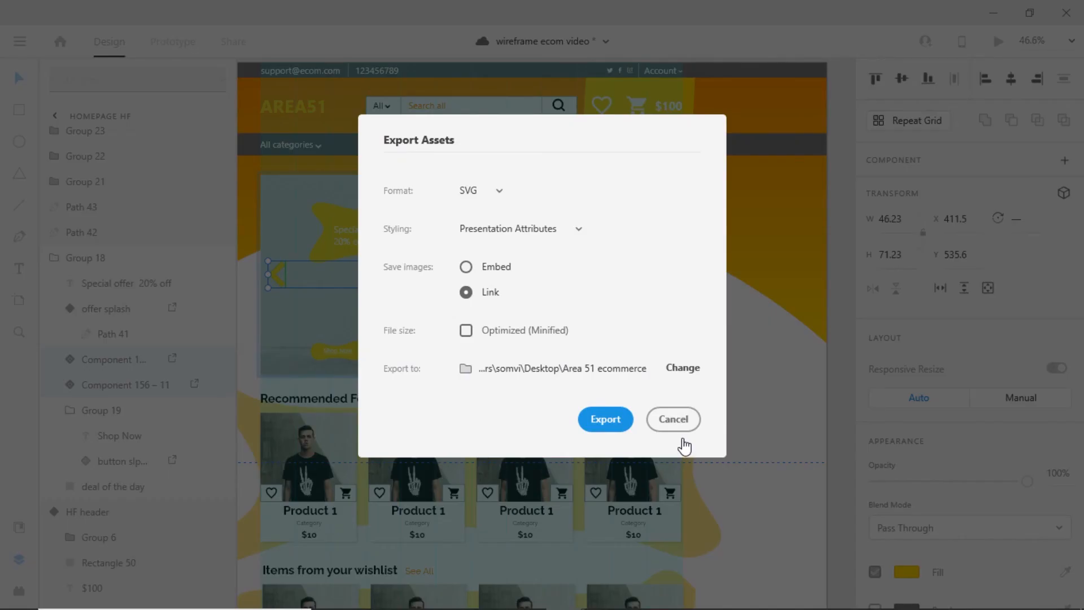
{"action": "left_click", "coordinate": [673, 423]}
{"action": "left_click", "coordinate": [838, 327]}
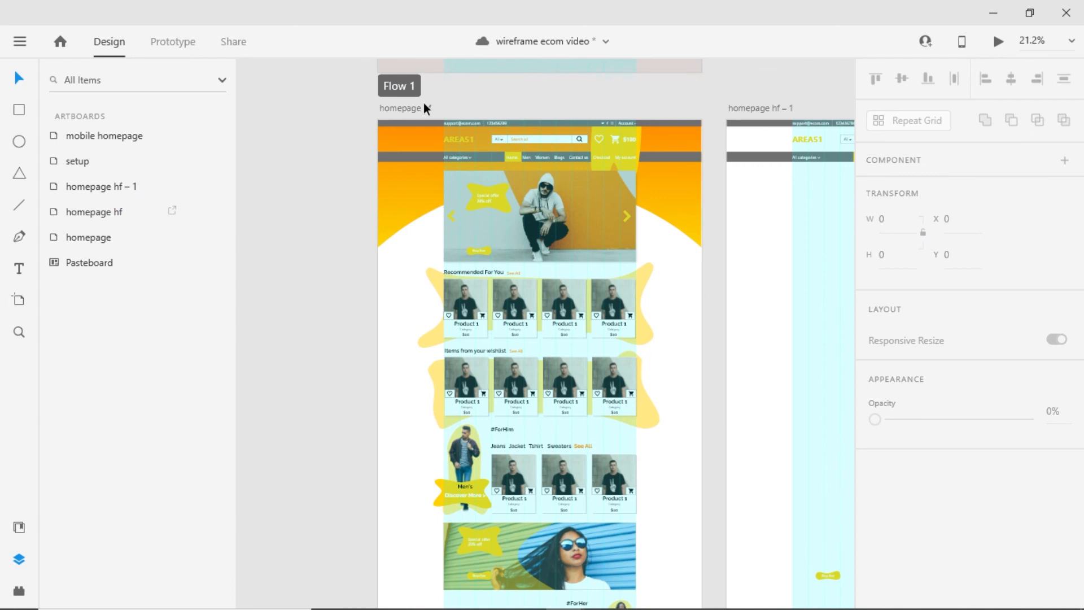
Export the homepage hf artboard as a PDF to the Area 51 ecommerce folder.
{"action": "left_click", "coordinate": [411, 106]}
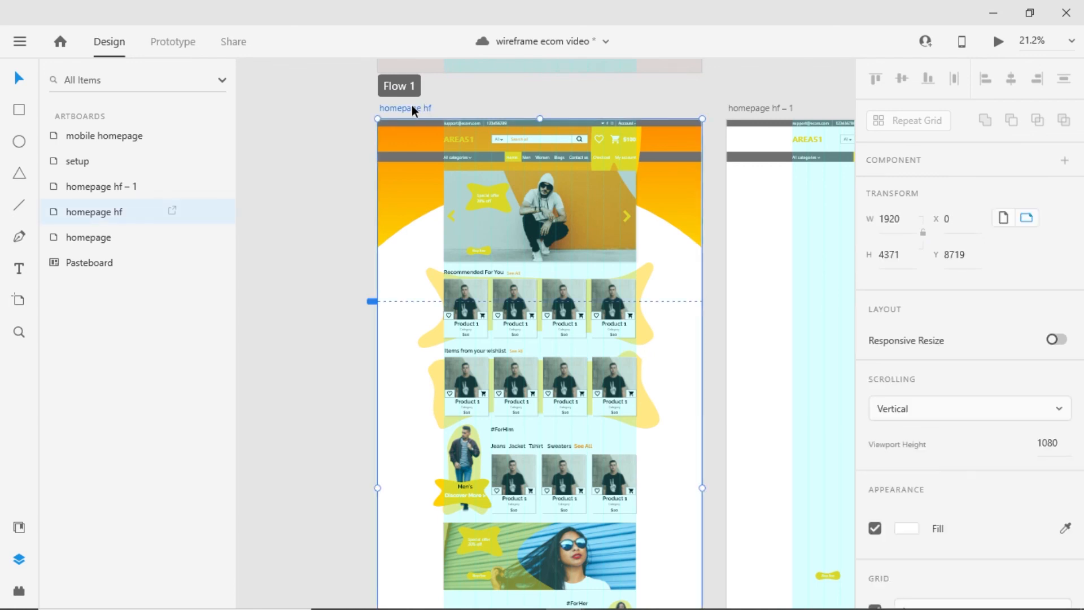
{"action": "key", "text": "ctrl+e"}
{"action": "left_click", "coordinate": [490, 192]}
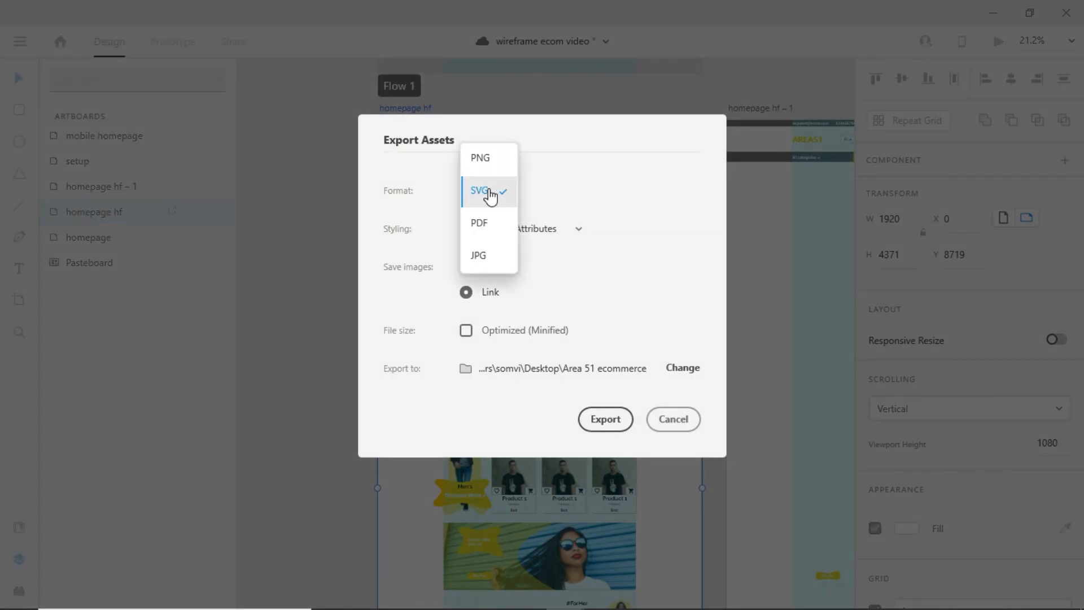
{"action": "left_click", "coordinate": [485, 232]}
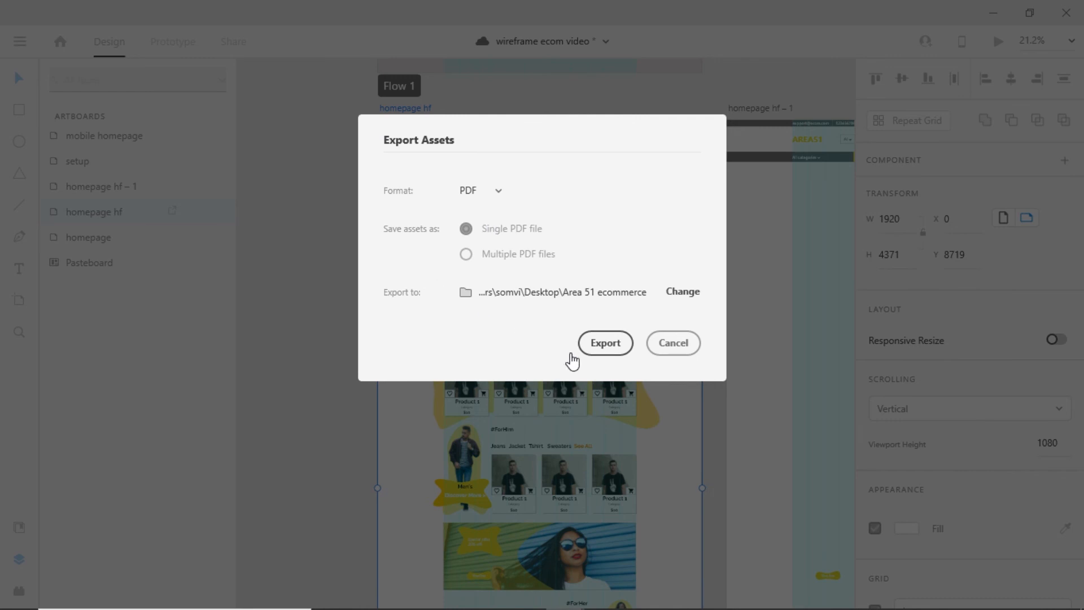
{"action": "left_click", "coordinate": [590, 350]}
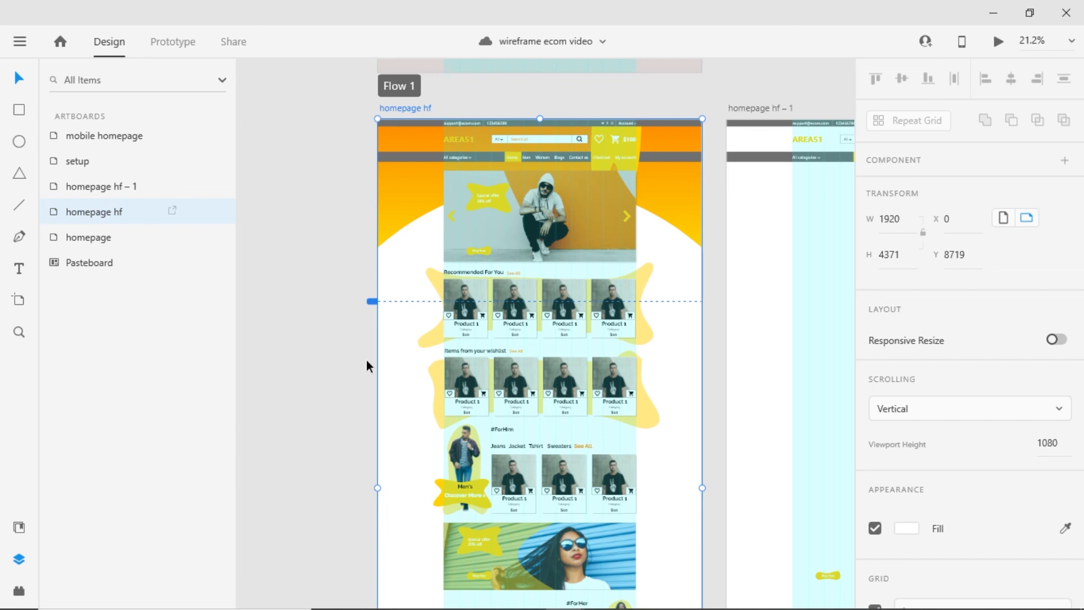
Open homepage hf.pdf from the Area 51 ecommerce folder, look through the whole page in the browser, and return to Adobe XD.
{"action": "key", "text": "alt+Tab"}
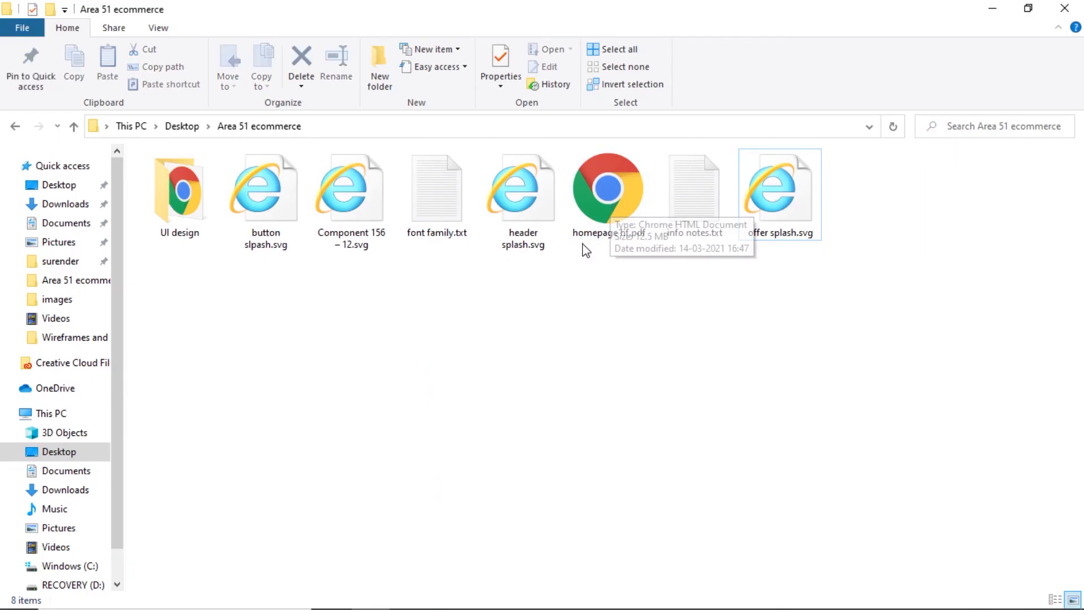
{"action": "left_click", "coordinate": [610, 188]}
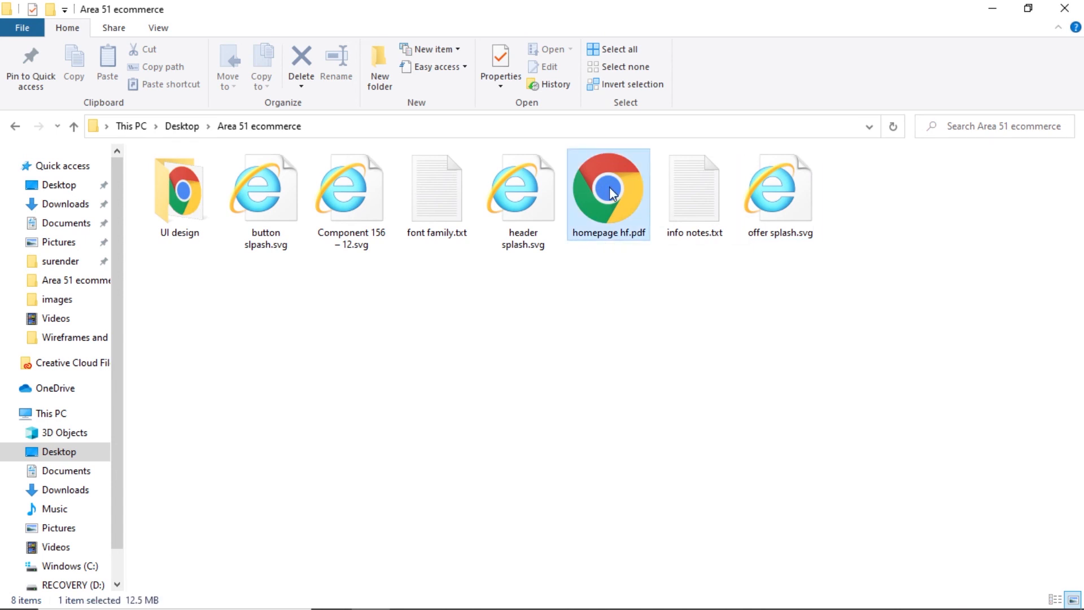
{"action": "double_click", "coordinate": [609, 191]}
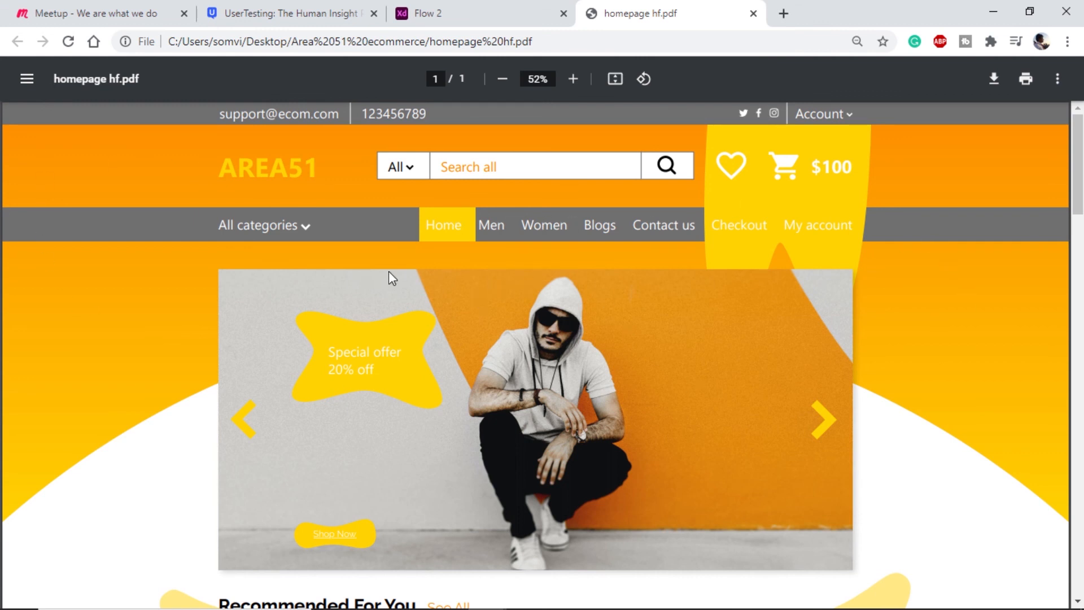
{"action": "scroll", "coordinate": [450, 259], "scroll_direction": "down", "scroll_amount": 1}
{"action": "scroll", "coordinate": [452, 260], "scroll_direction": "down", "scroll_amount": 12}
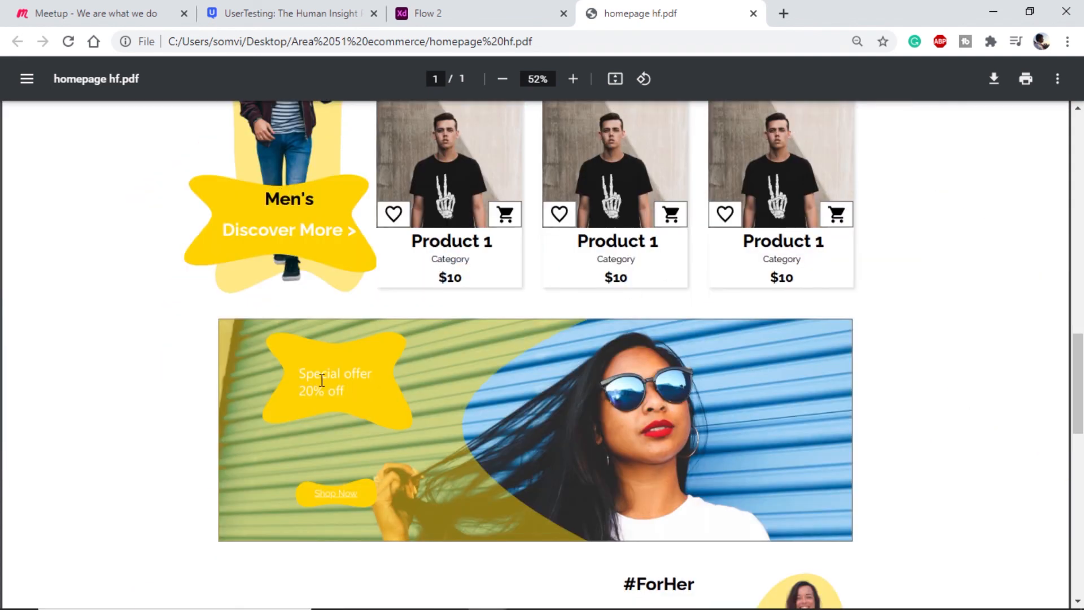
{"action": "scroll", "coordinate": [486, 460], "scroll_direction": "down", "scroll_amount": 12}
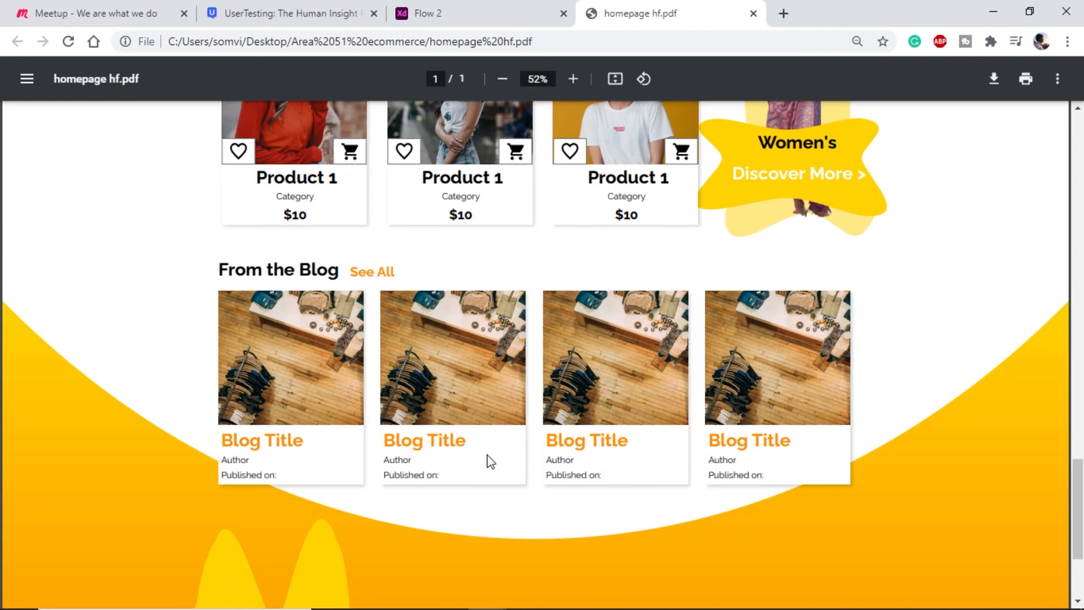
{"action": "scroll", "coordinate": [490, 462], "scroll_direction": "down", "scroll_amount": 3}
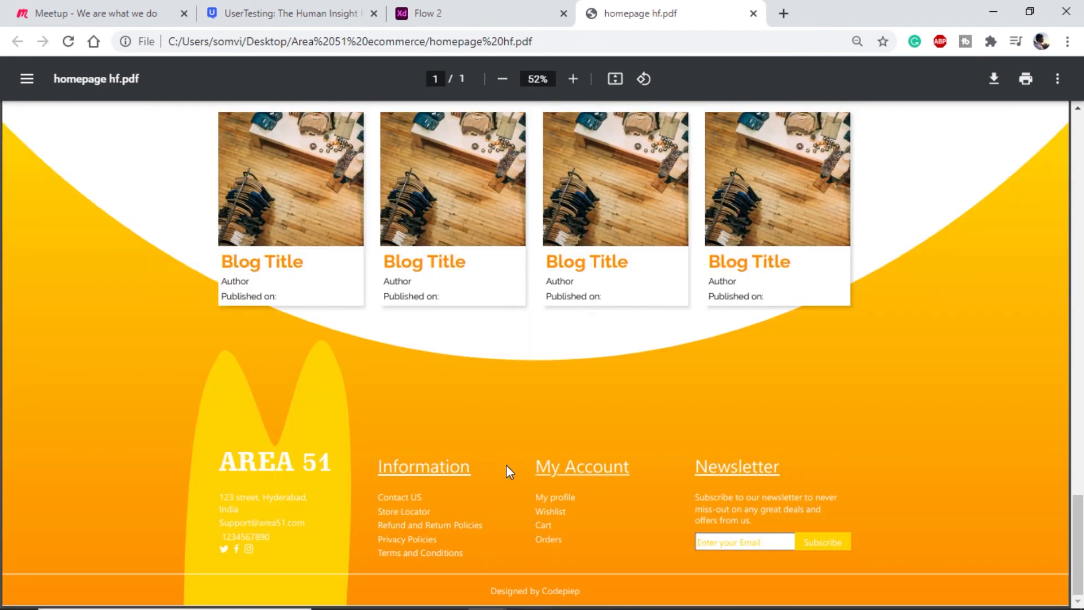
{"action": "key", "text": "Home"}
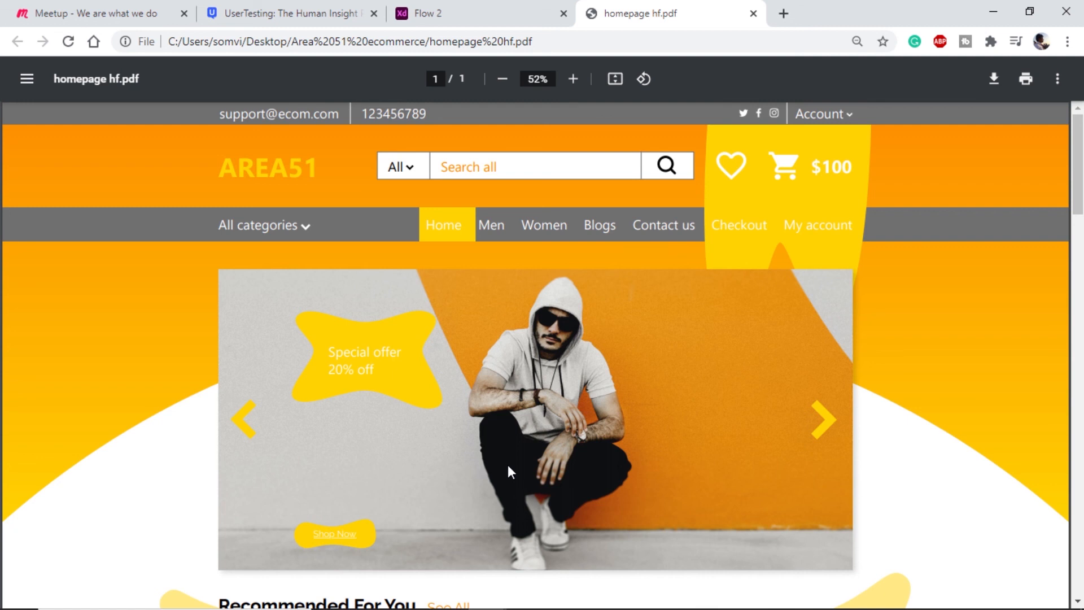
{"action": "key", "text": "alt+Tab"}
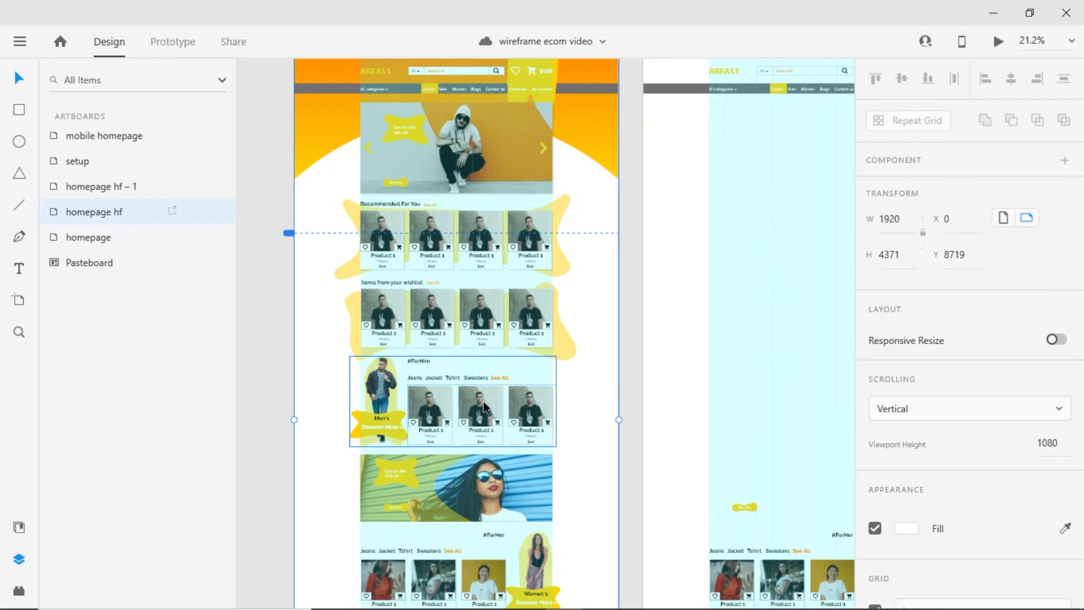
Select the contents of both homepage hf artboards, bring up their PDF export settings, and cancel without exporting.
{"action": "scroll", "coordinate": [483, 406], "scroll_direction": "down", "scroll_amount": 3}
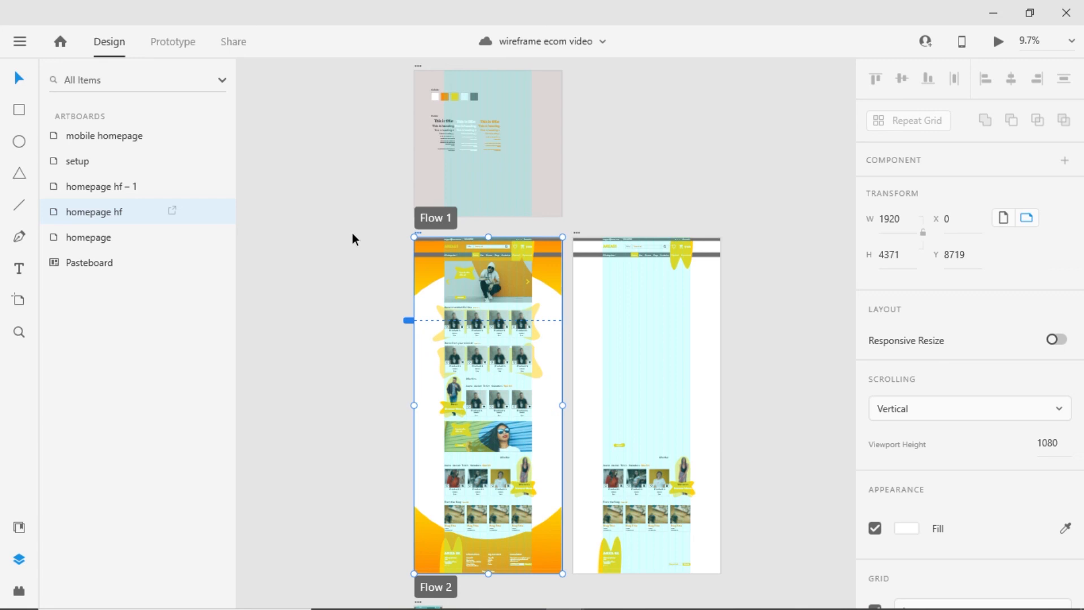
{"action": "left_click_drag", "start_coordinate": [352, 232], "coordinate": [558, 375]}
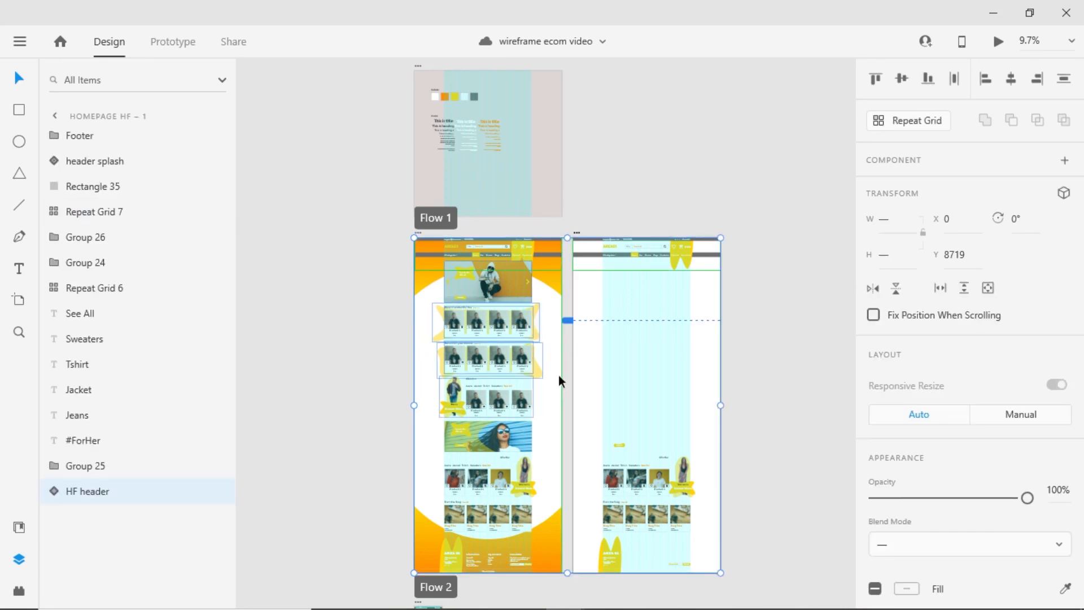
{"action": "key", "text": "ctrl+e"}
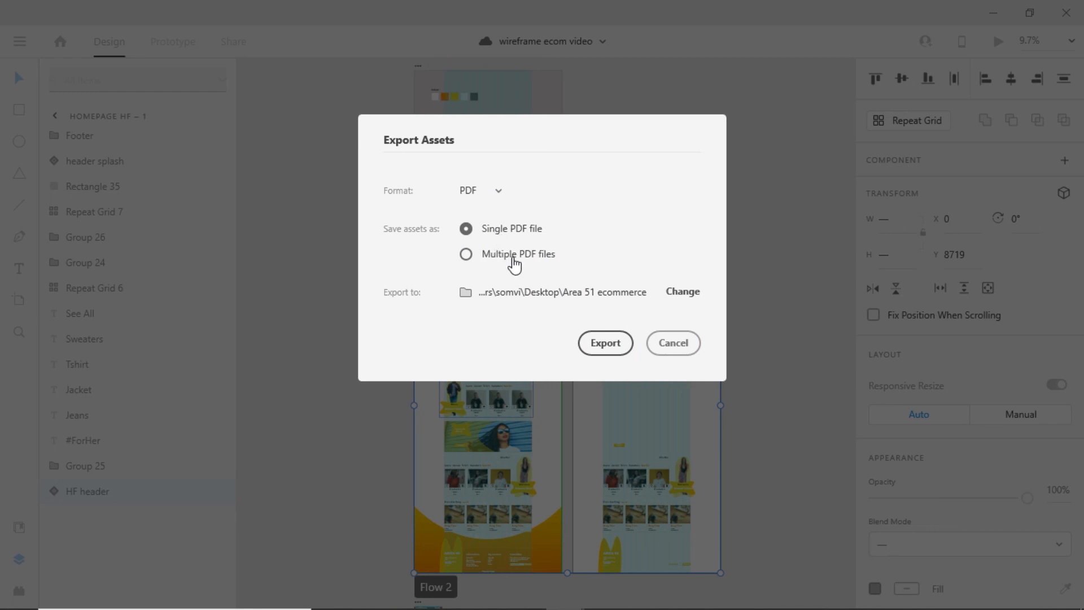
{"action": "left_click", "coordinate": [672, 343]}
{"action": "left_click", "coordinate": [771, 396]}
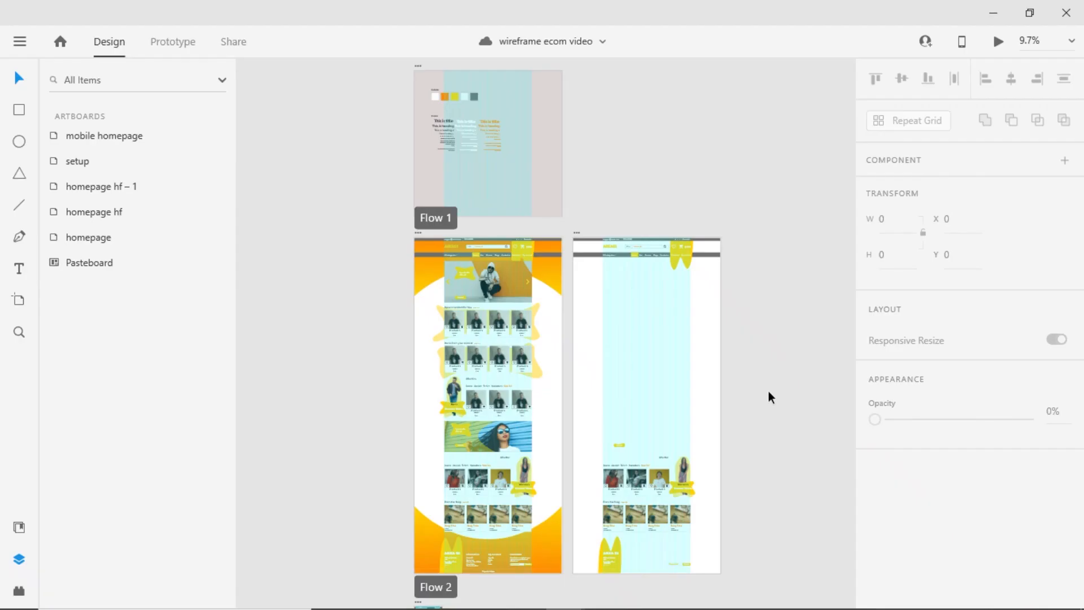